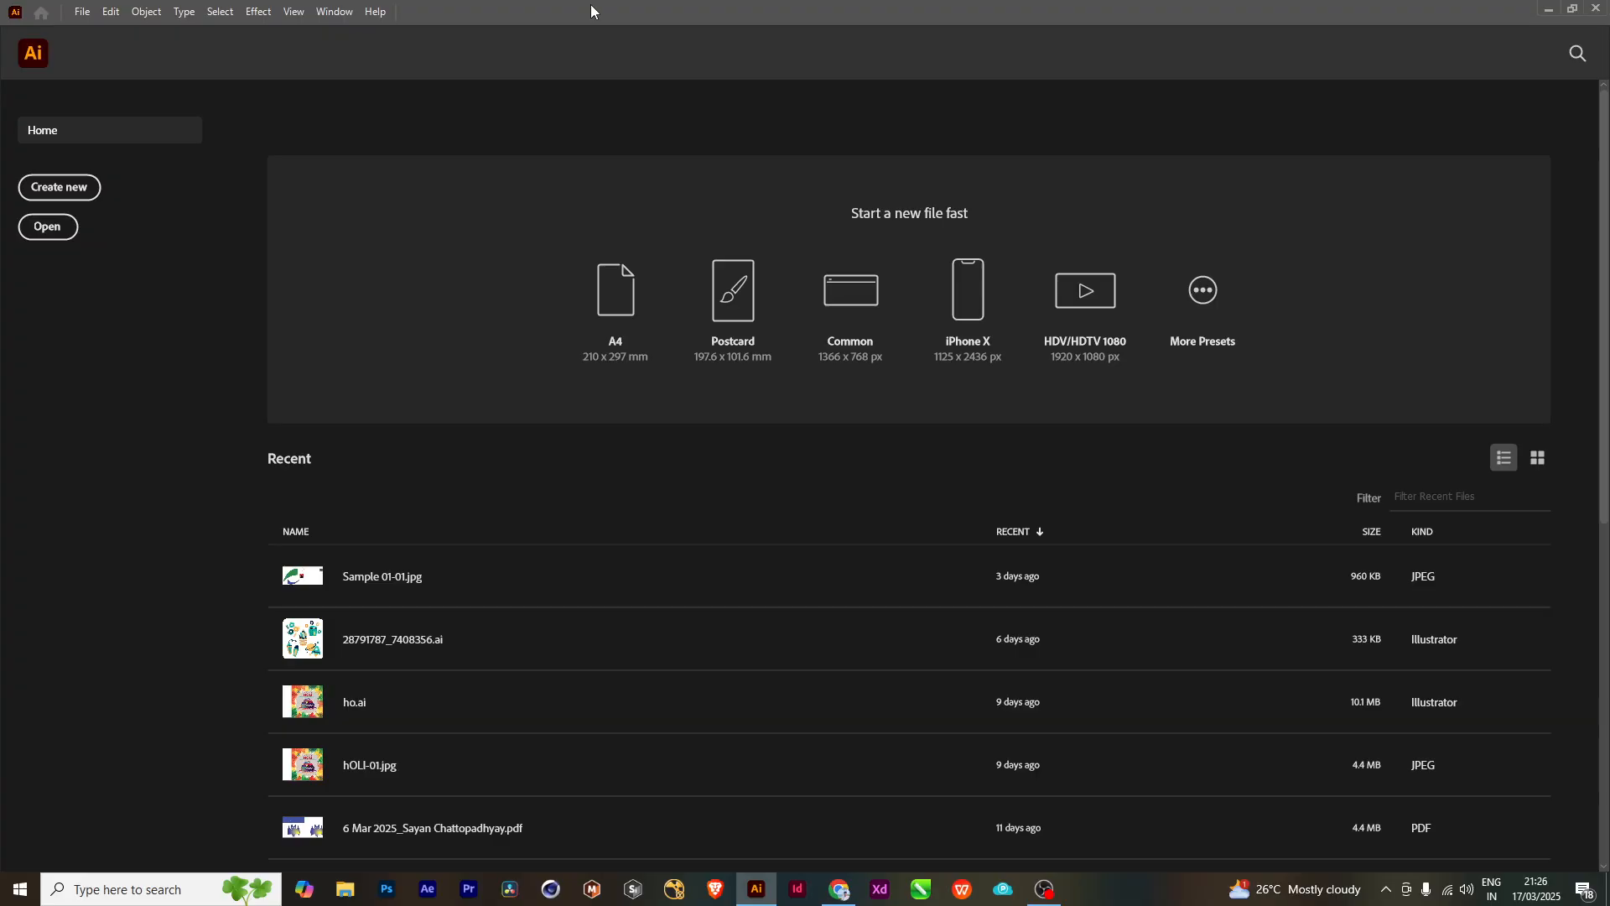
- Create an A4 portrait CMYK document, 210 x 297 mm, and draw a rectangle about 96 by 98 mm on the artboard
{"action": "left_click", "coordinate": [52, 188]}
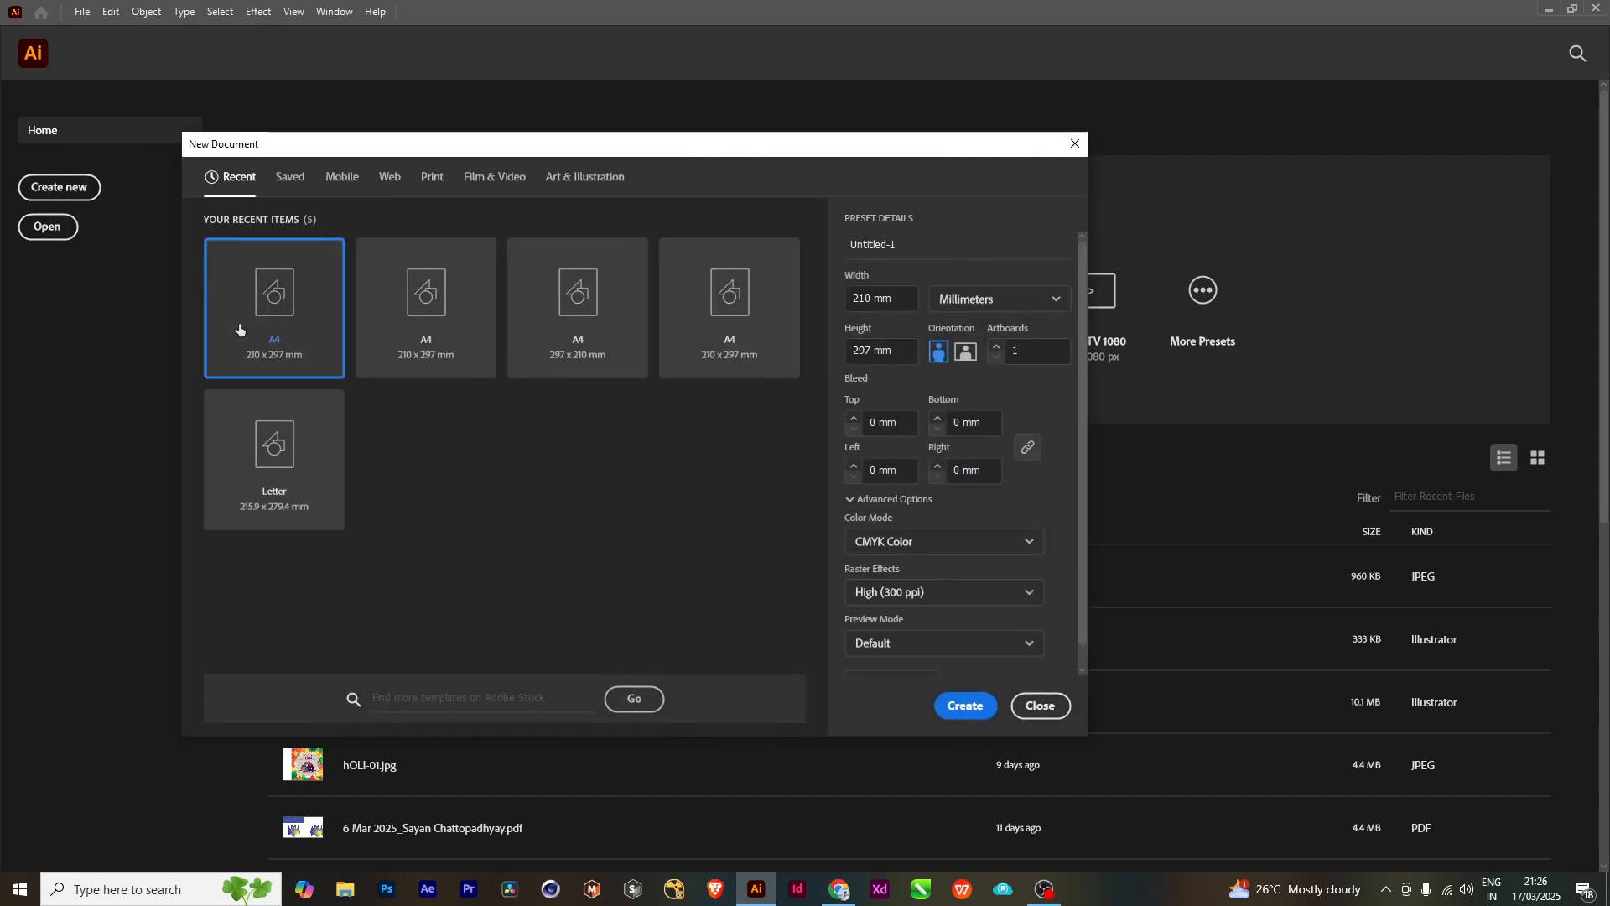
{"action": "left_click", "coordinate": [970, 707]}
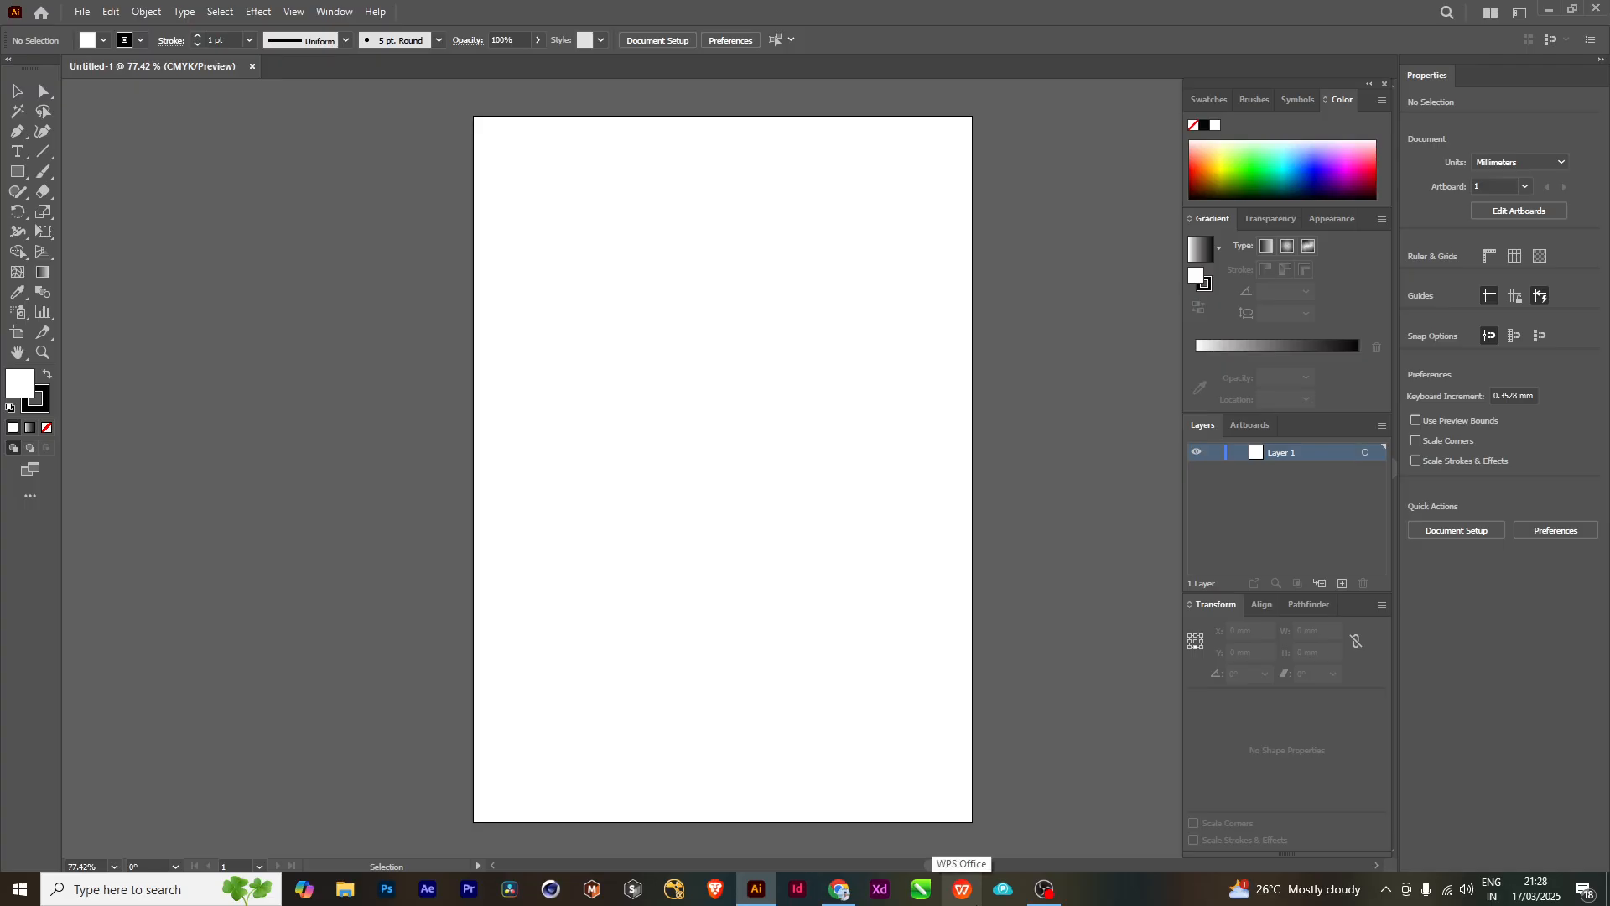
{"action": "left_click", "coordinate": [25, 173]}
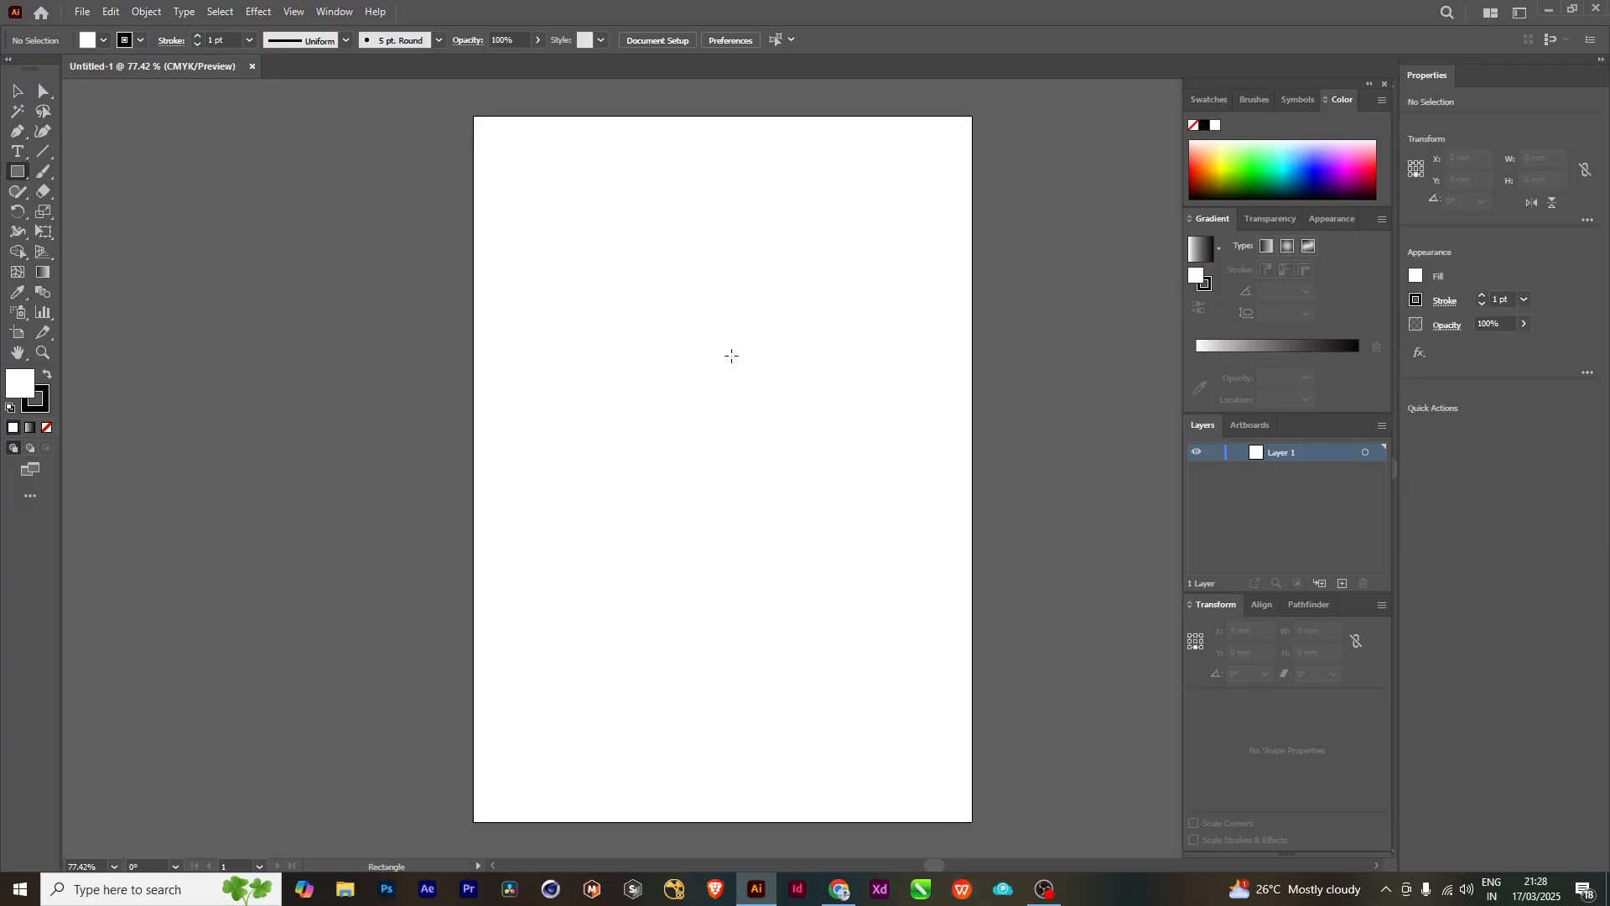
{"action": "left_click_drag", "start_coordinate": [596, 291], "coordinate": [820, 524]}
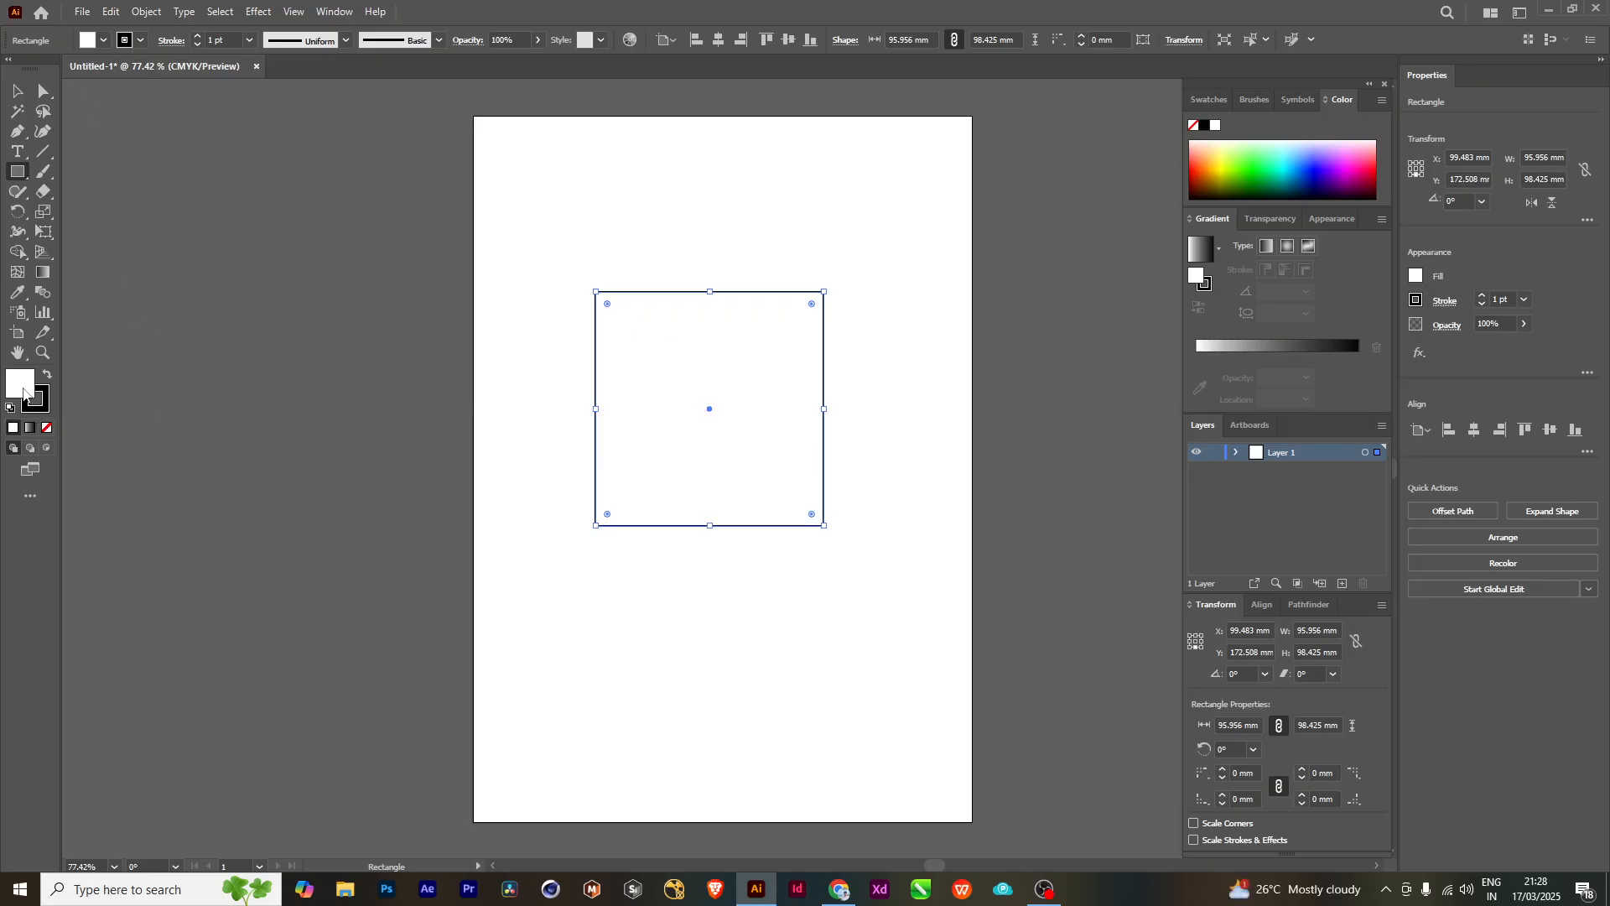
- Move the rectangle off the artboard onto the empty canvas to its left, leaving a clear gap
{"action": "left_click", "coordinate": [25, 93]}
{"action": "left_click_drag", "start_coordinate": [671, 364], "coordinate": [221, 374]}
{"action": "key", "text": "space"}
{"action": "left_click_drag", "start_coordinate": [535, 483], "coordinate": [1018, 511]}
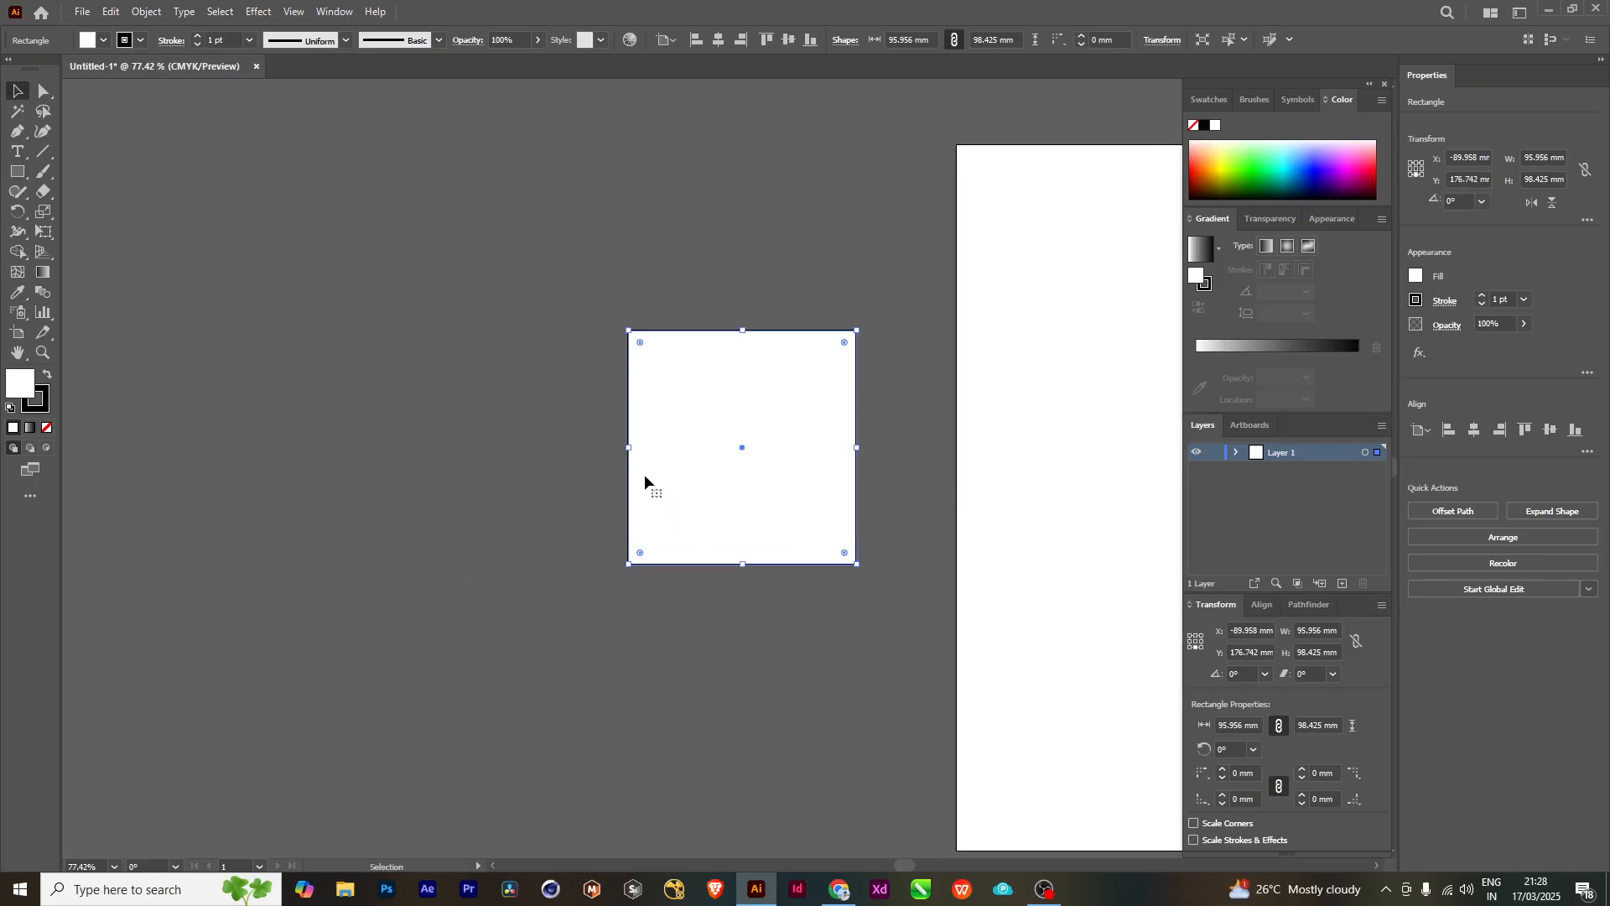
{"action": "left_click_drag", "start_coordinate": [645, 475], "coordinate": [493, 493]}
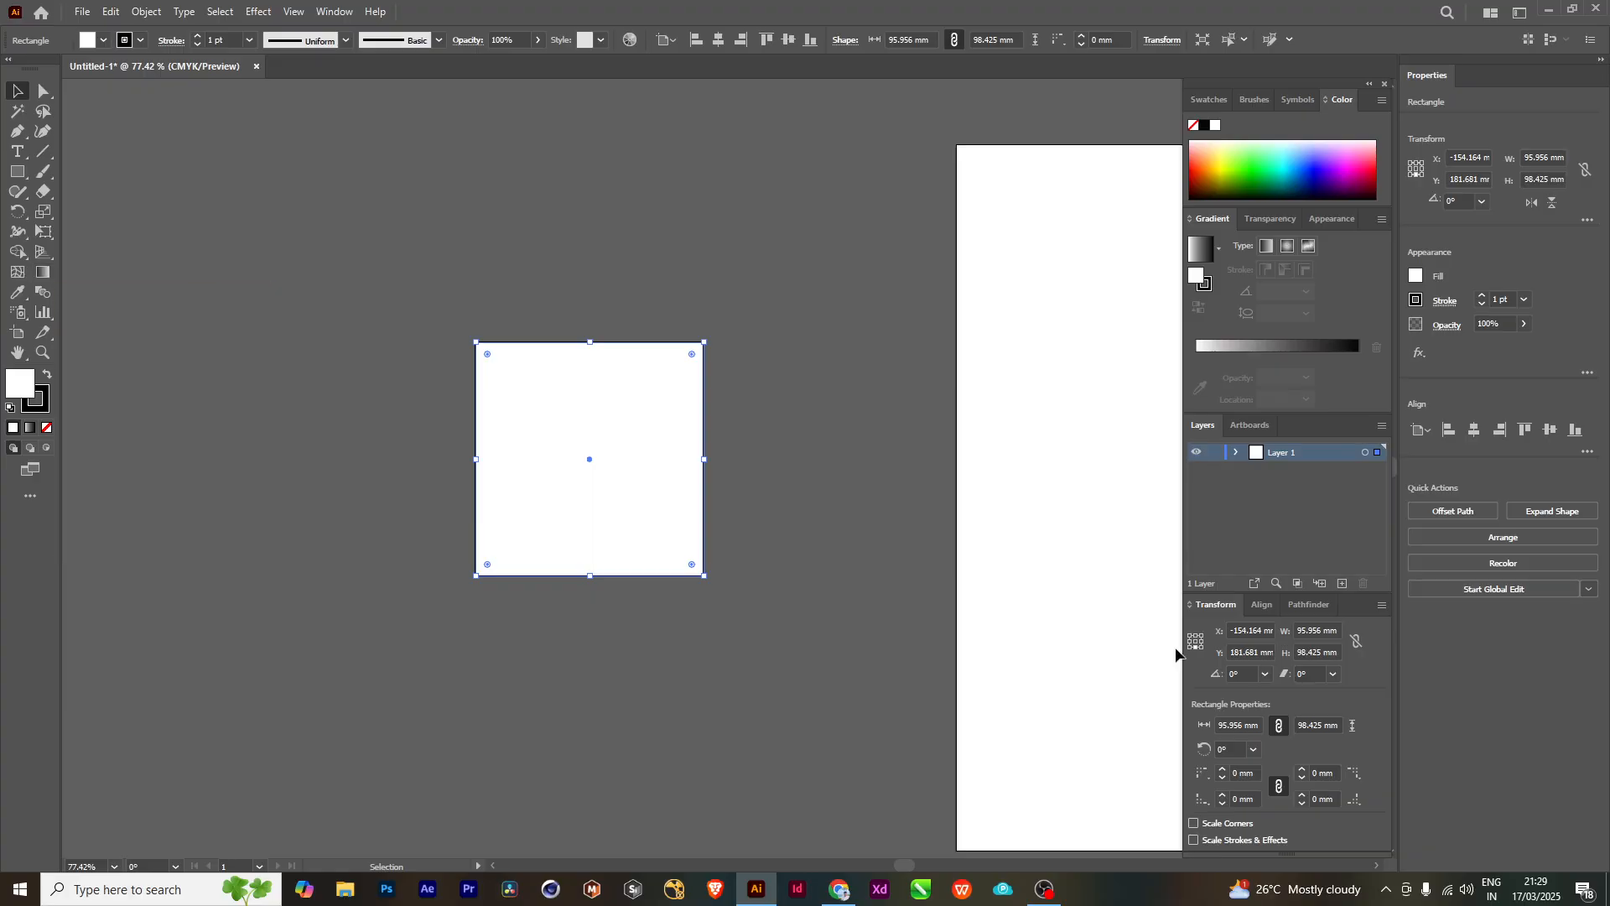
- Float the Gradient panel beside the rectangle and fill the rectangle with the linear white-to-black gradient
{"action": "left_click_drag", "start_coordinate": [1212, 218], "coordinate": [172, 308]}
{"action": "left_click_drag", "start_coordinate": [216, 259], "coordinate": [227, 220]}
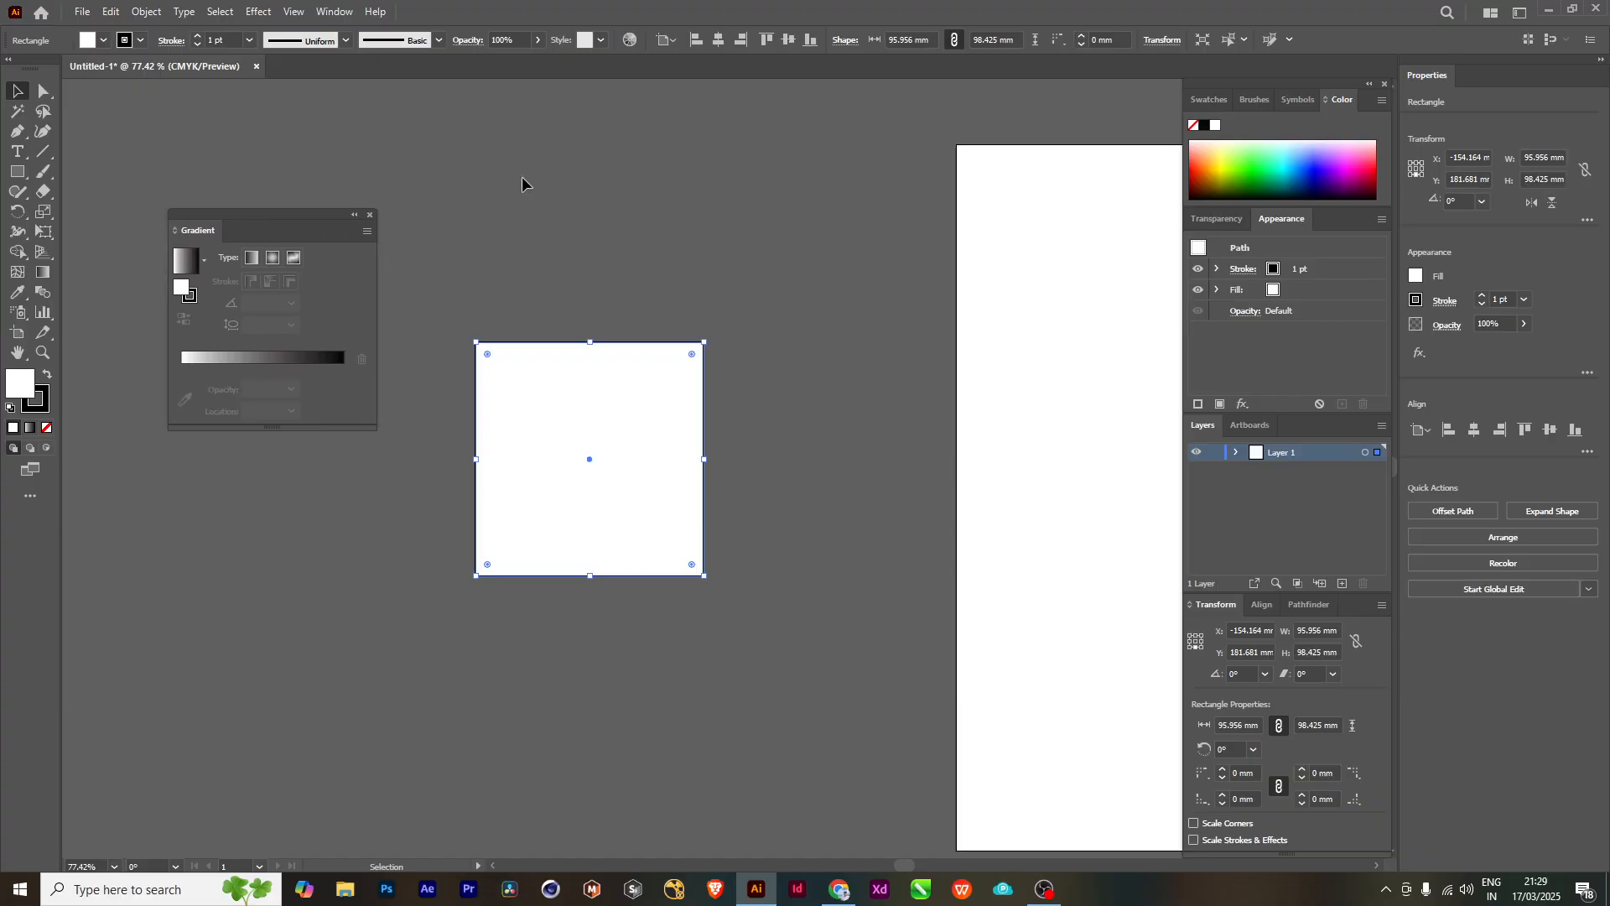
{"action": "left_click", "coordinate": [334, 12]}
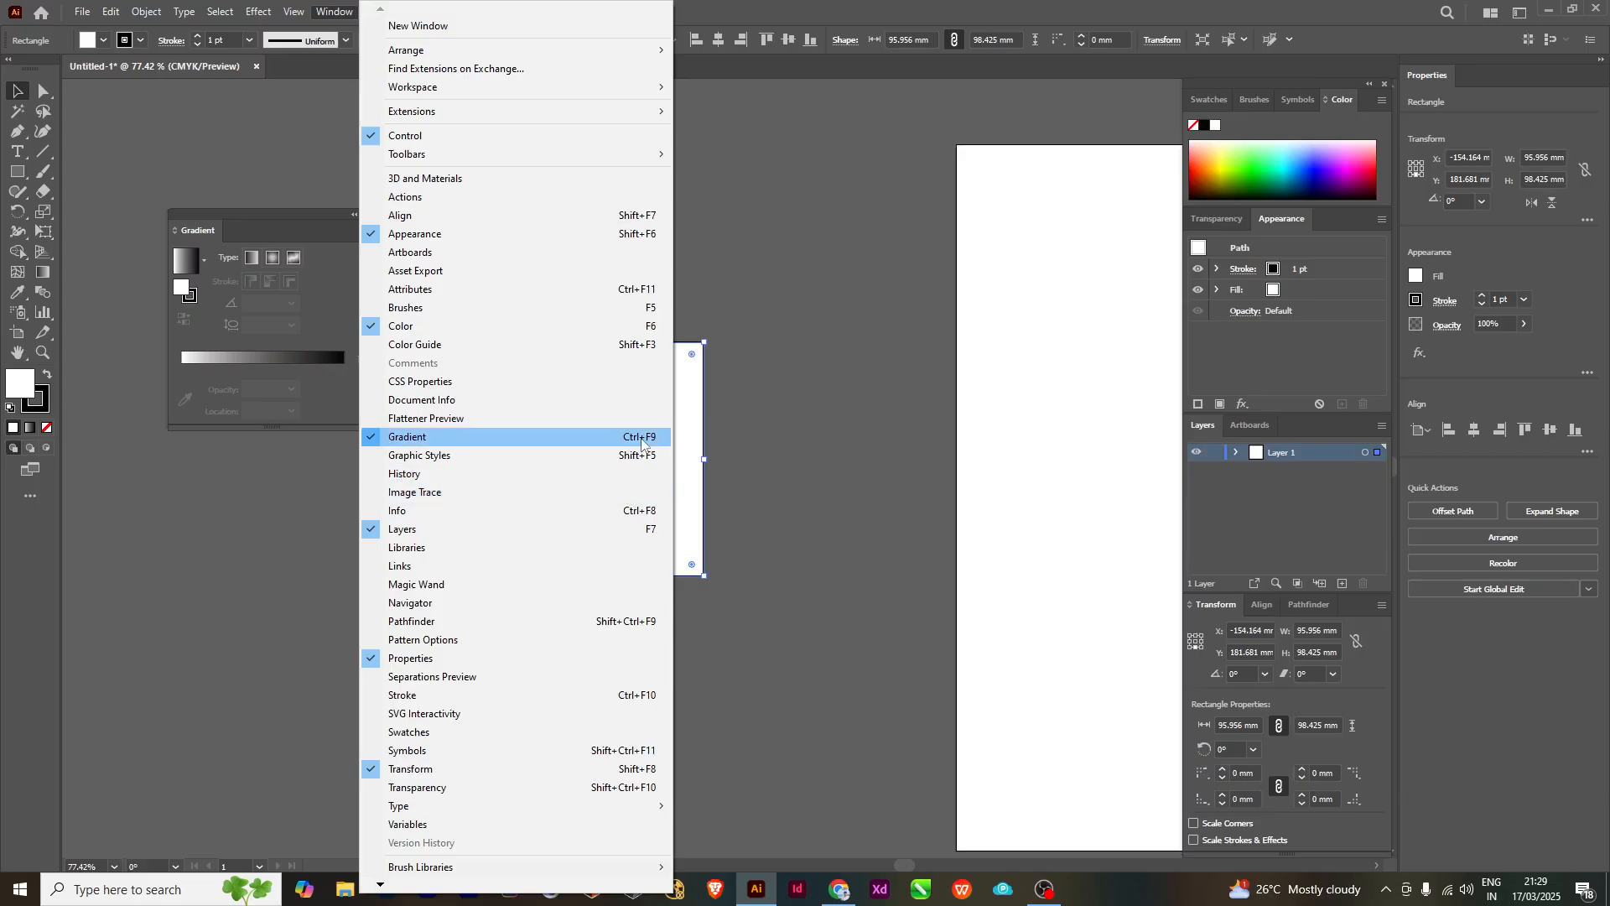
{"action": "left_click", "coordinate": [821, 7]}
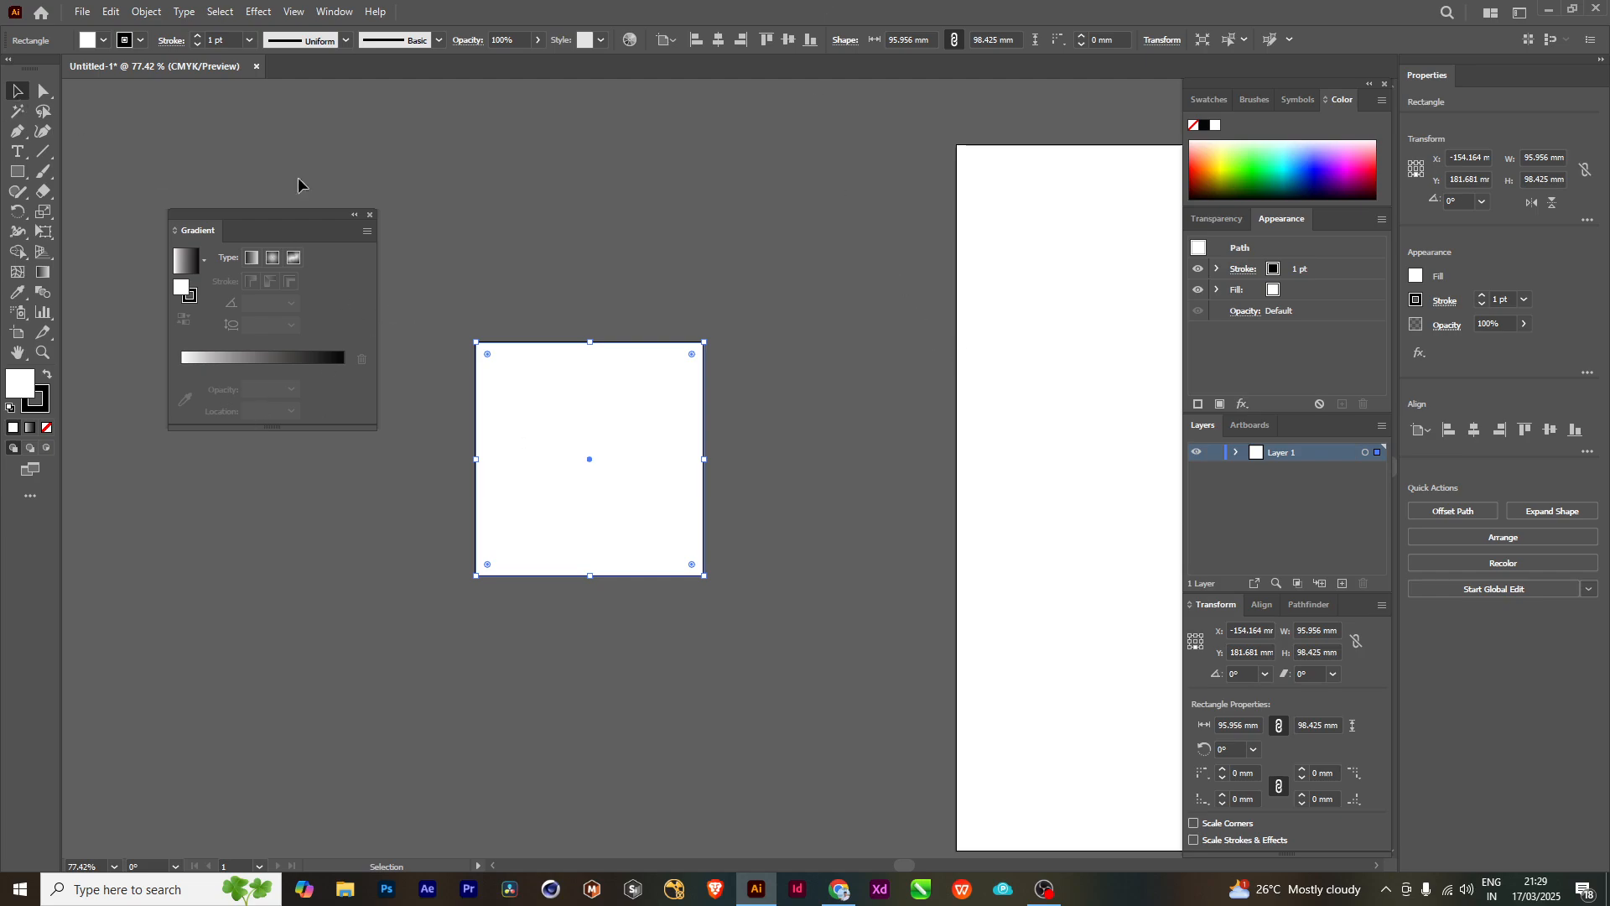
{"action": "left_click_drag", "start_coordinate": [223, 214], "coordinate": [247, 213]}
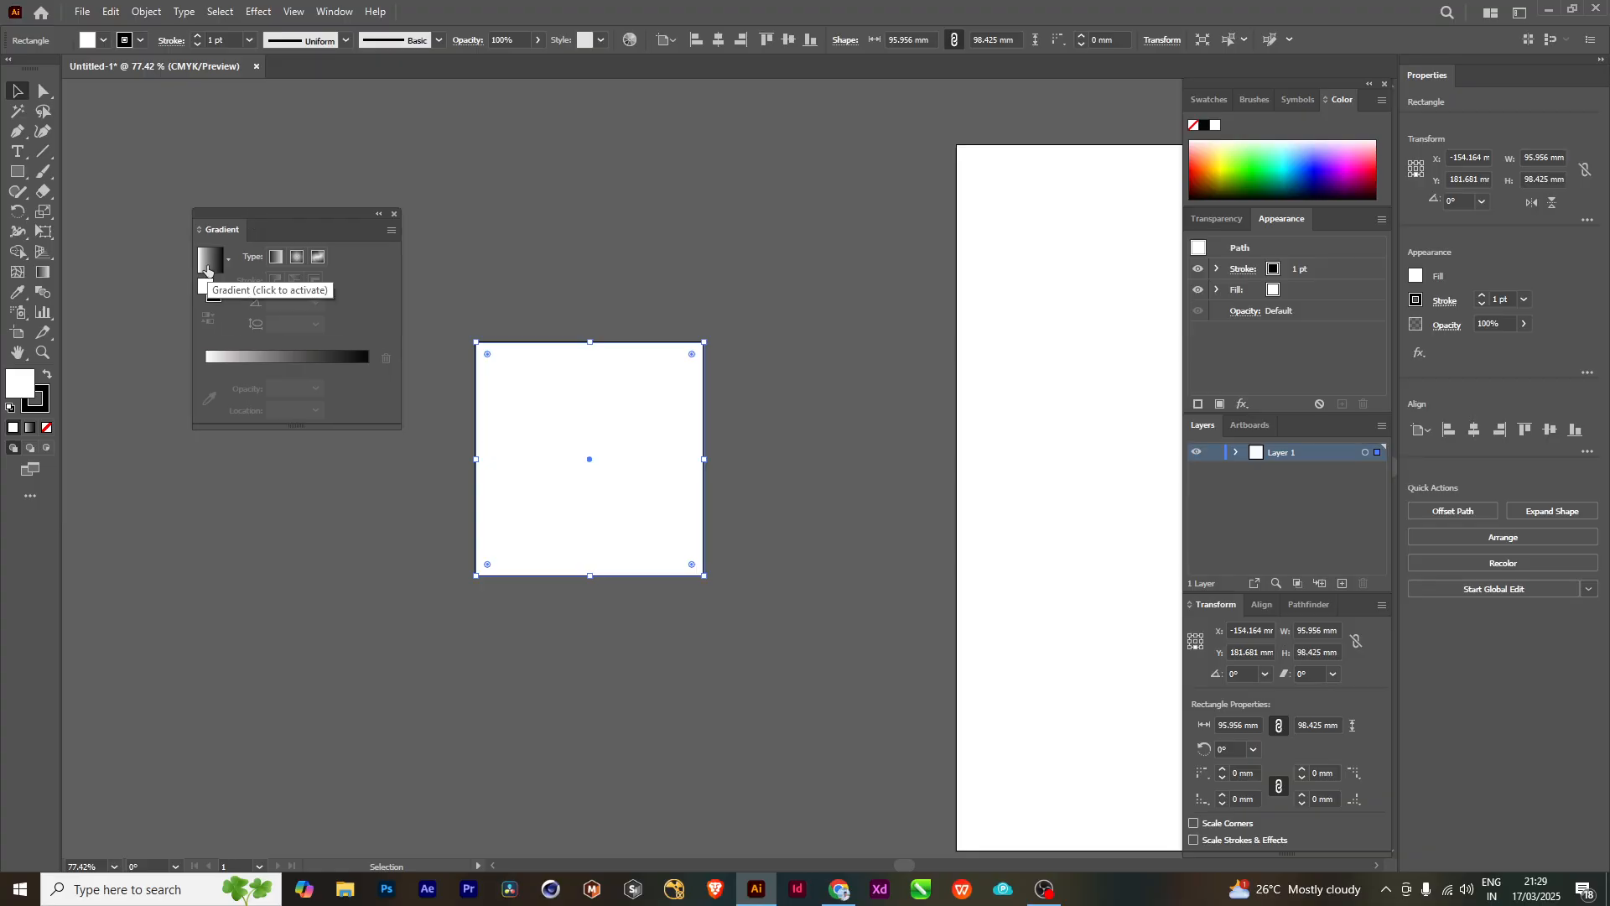
{"action": "left_click", "coordinate": [276, 256]}
{"action": "left_click_drag", "start_coordinate": [267, 225], "coordinate": [241, 196]}
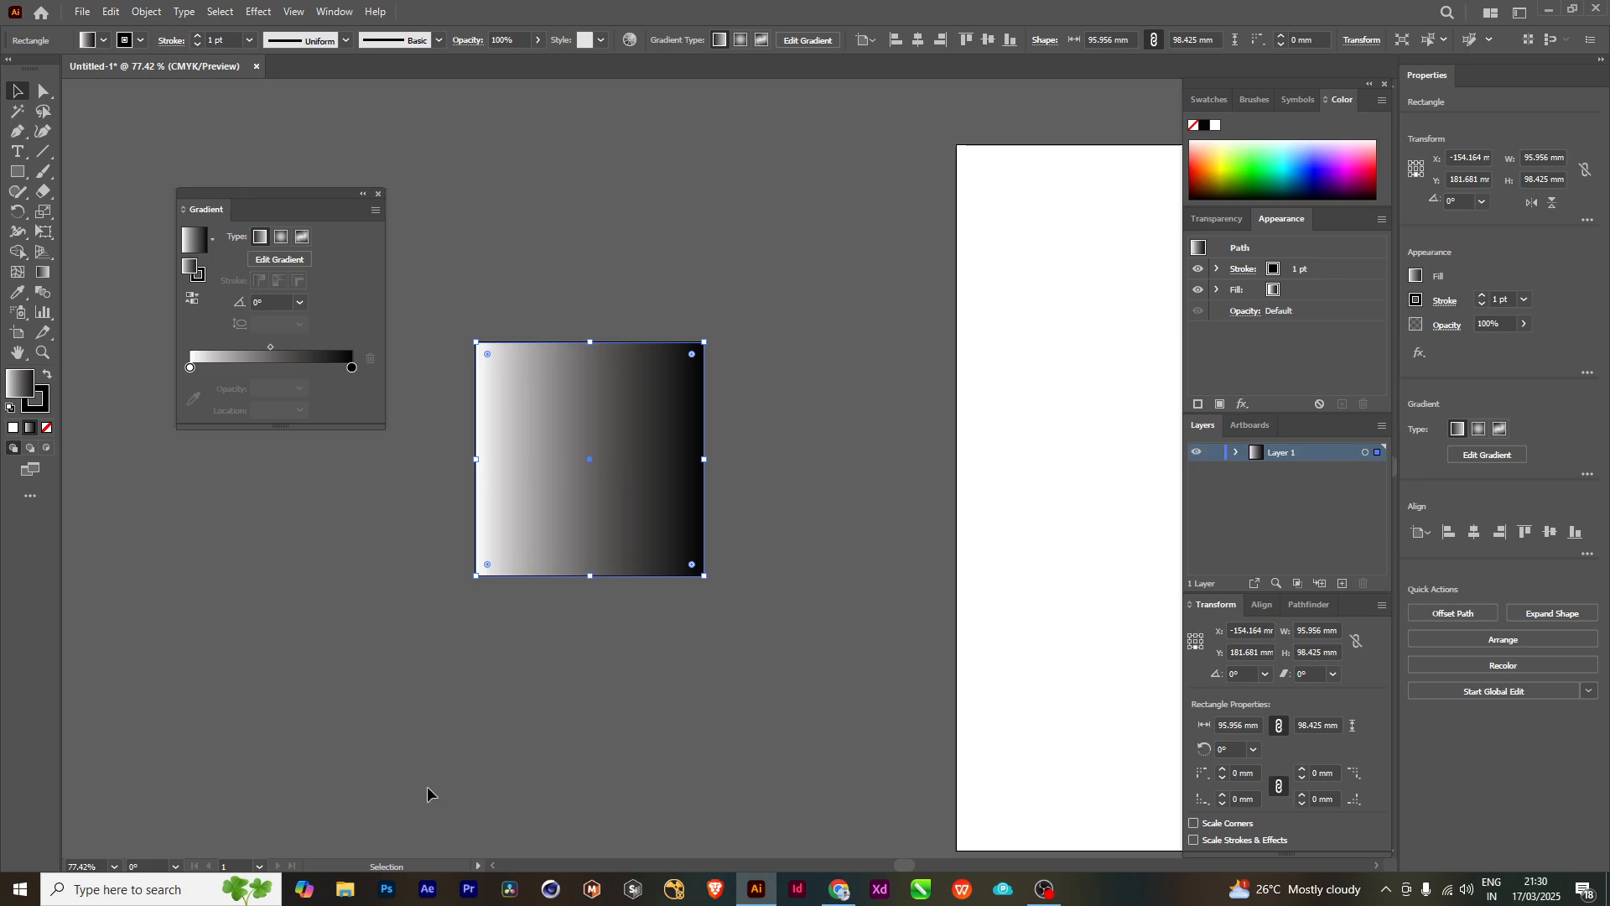
- Draw three more gradient-filled rectangles around the first: one about 107 by 66 mm, a smaller one, and one about 42 by 84 mm
{"action": "left_click", "coordinate": [19, 172]}
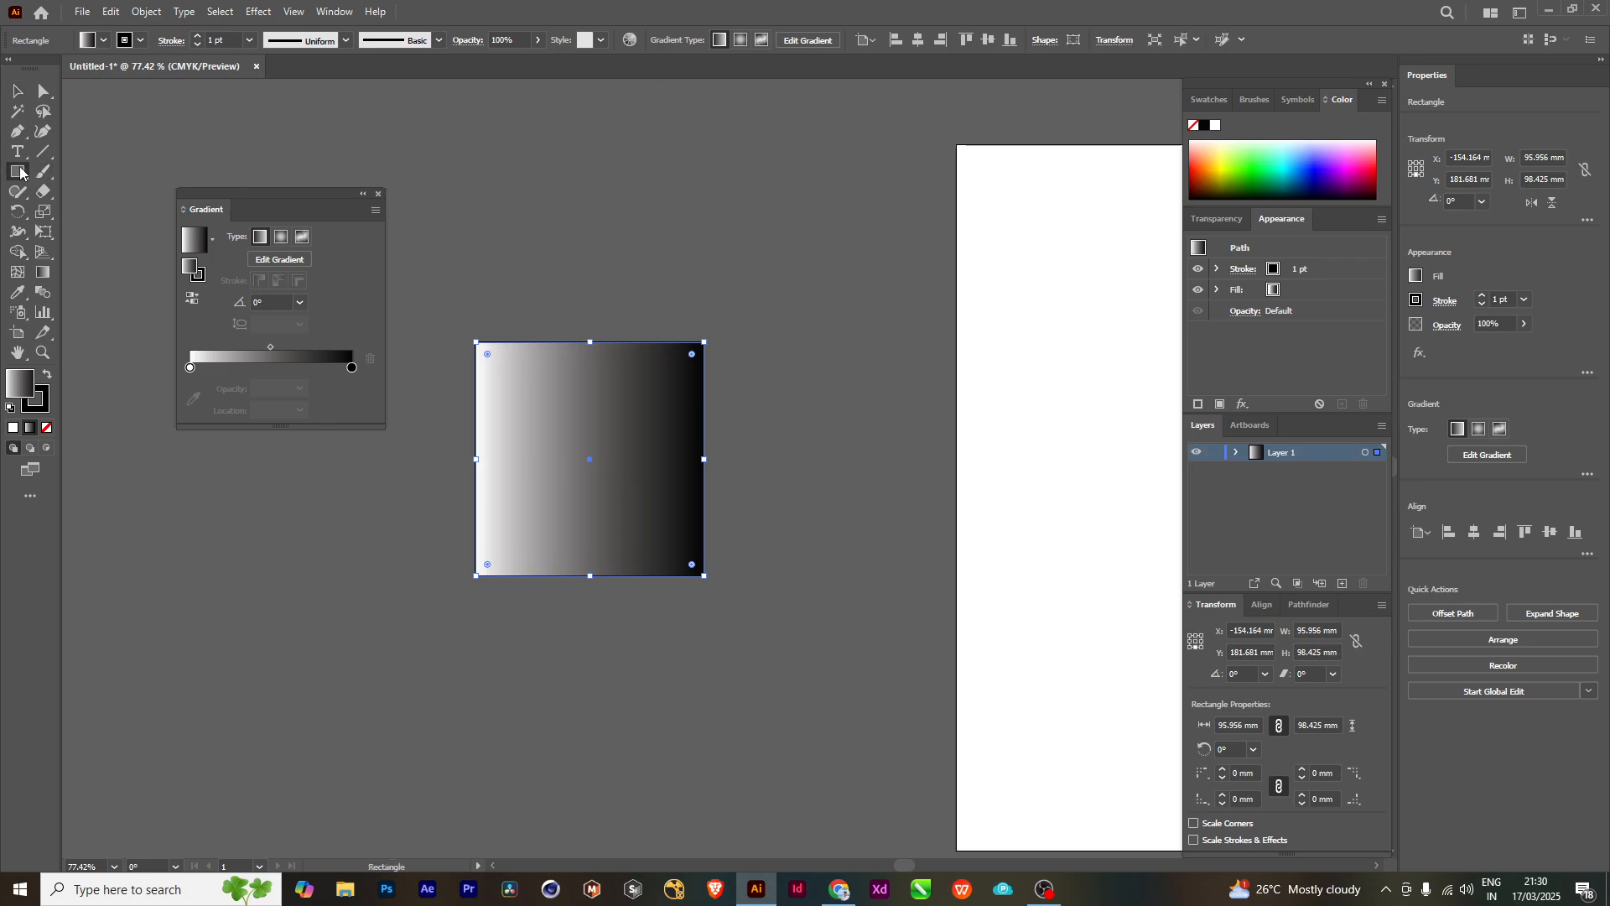
{"action": "left_click_drag", "start_coordinate": [657, 168], "coordinate": [911, 325]}
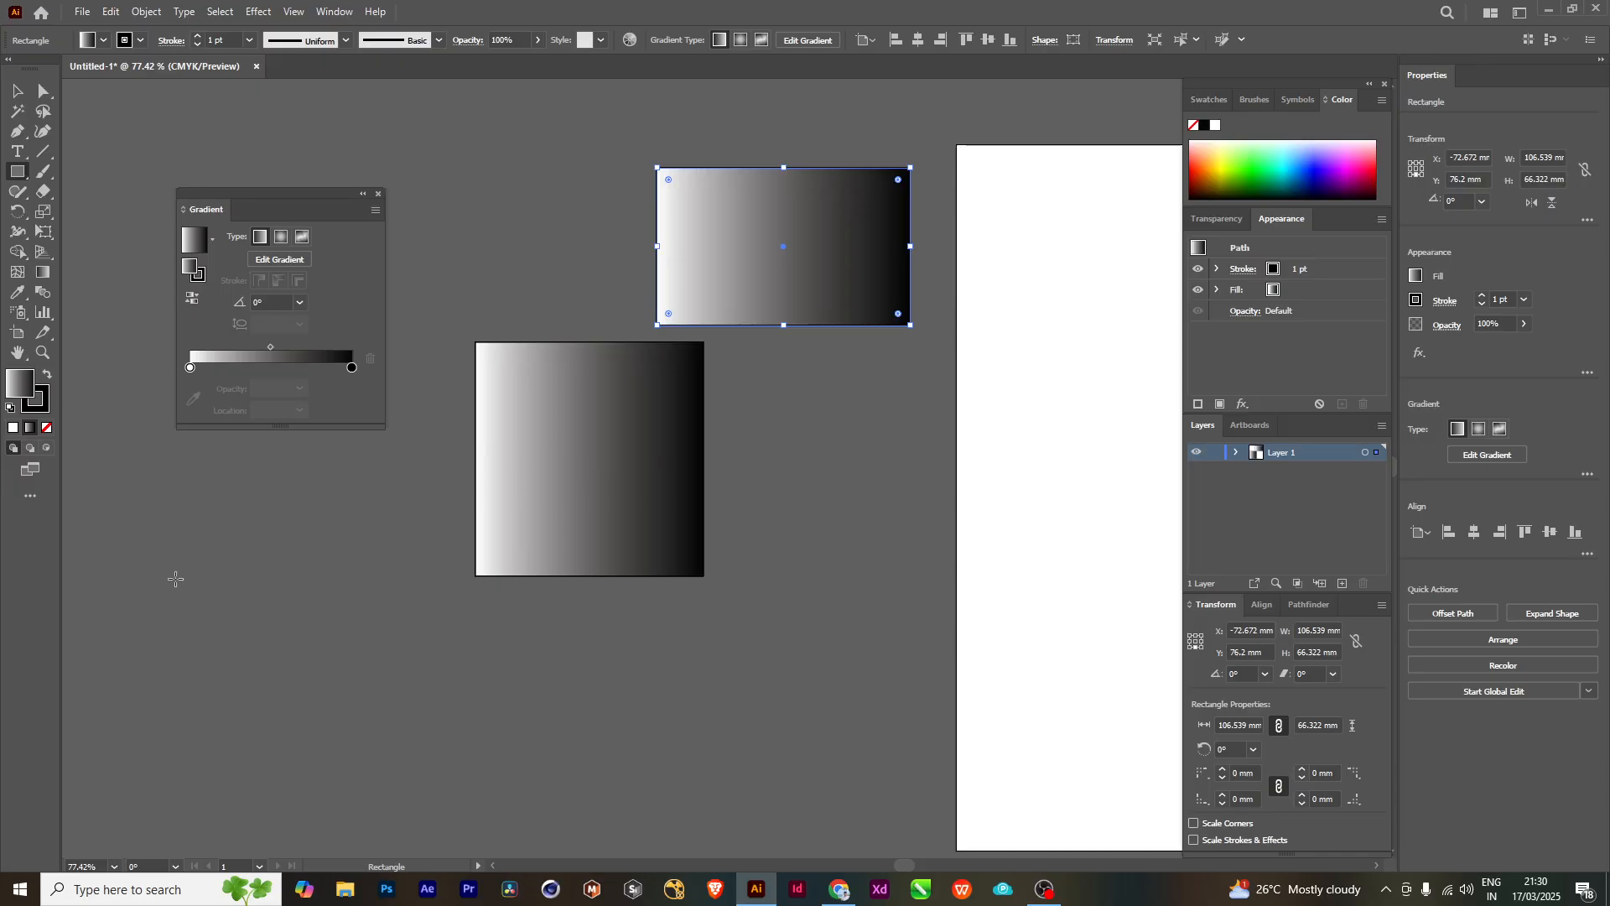
{"action": "left_click_drag", "start_coordinate": [250, 653], "coordinate": [411, 759]}
{"action": "left_click_drag", "start_coordinate": [780, 526], "coordinate": [878, 726]}
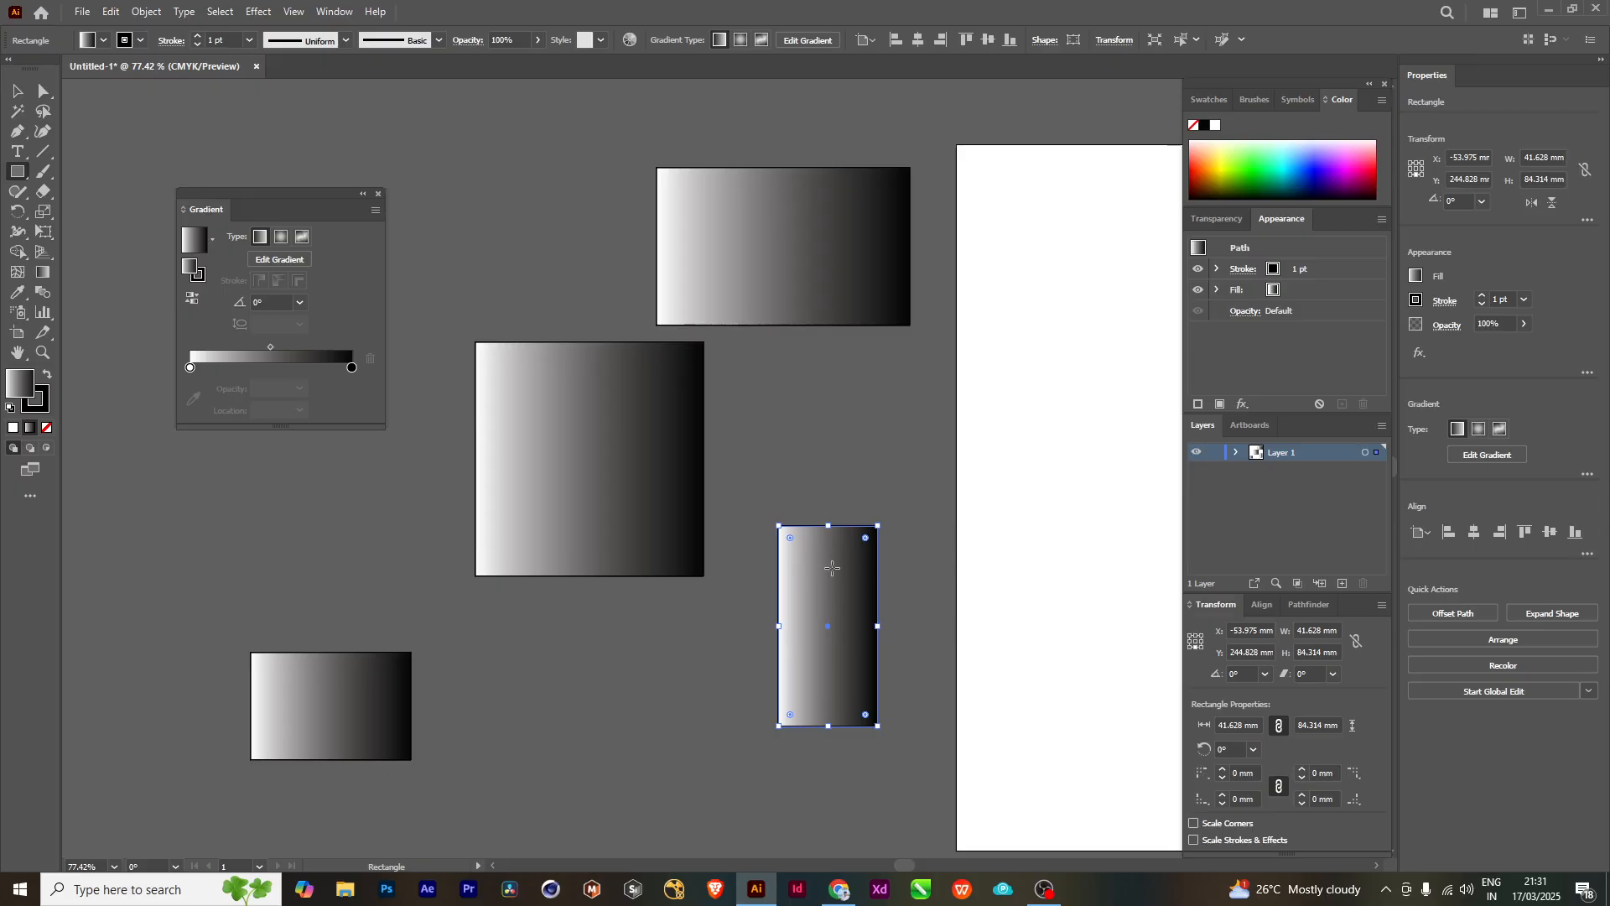
- Change the fill of the narrow upright rectangle from the gradient to a solid purple
{"action": "left_click", "coordinate": [13, 428]}
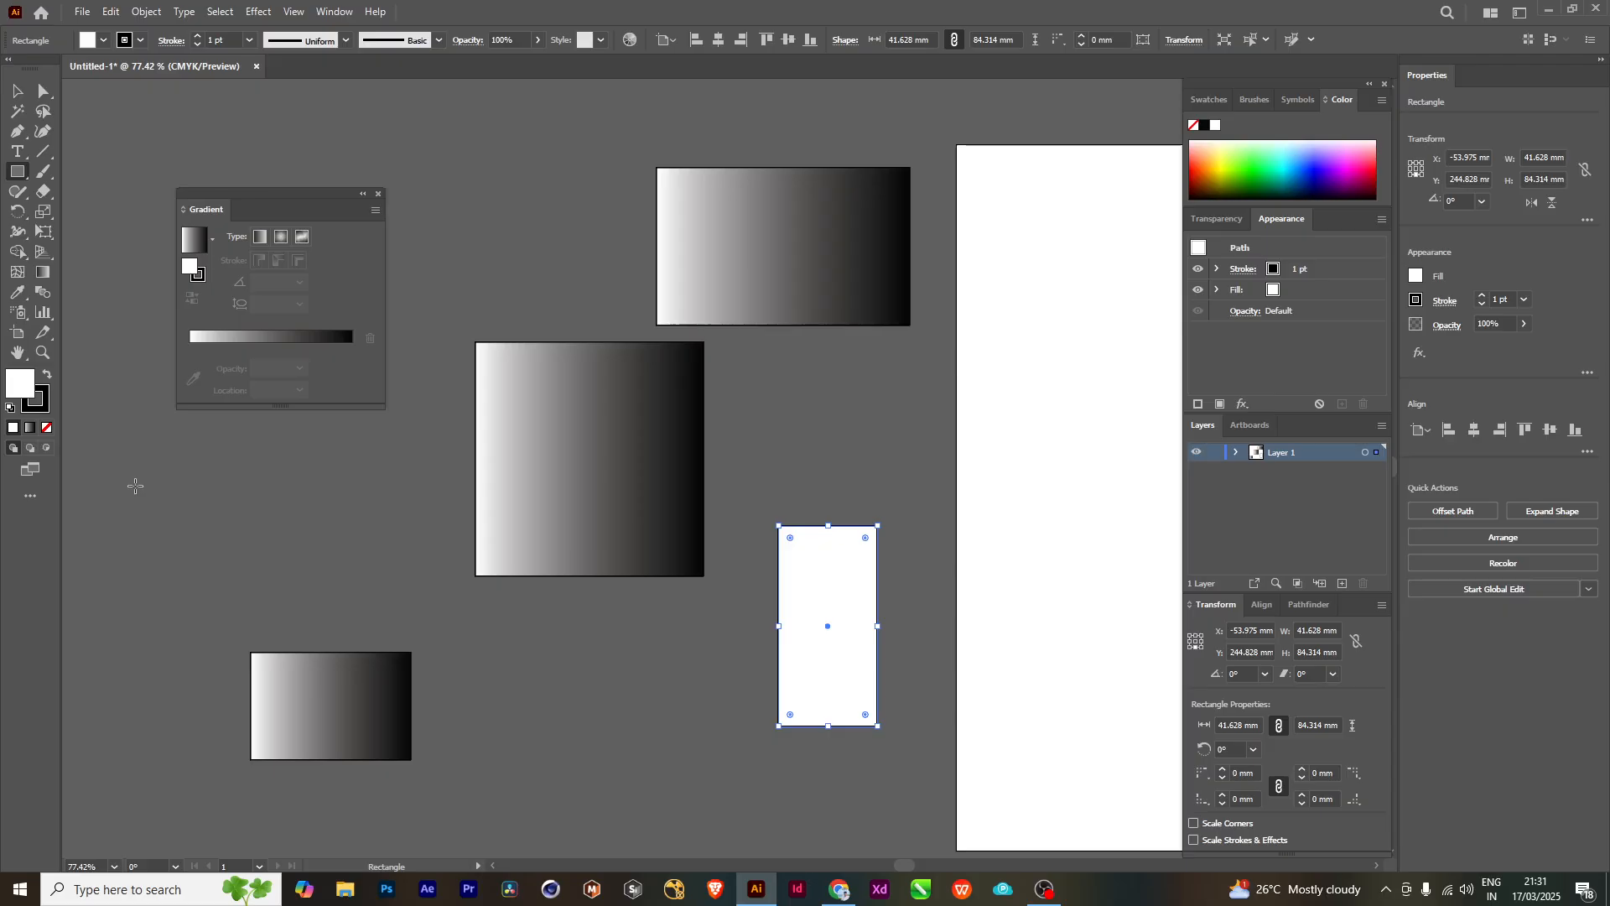
{"action": "double_click", "coordinate": [22, 377]}
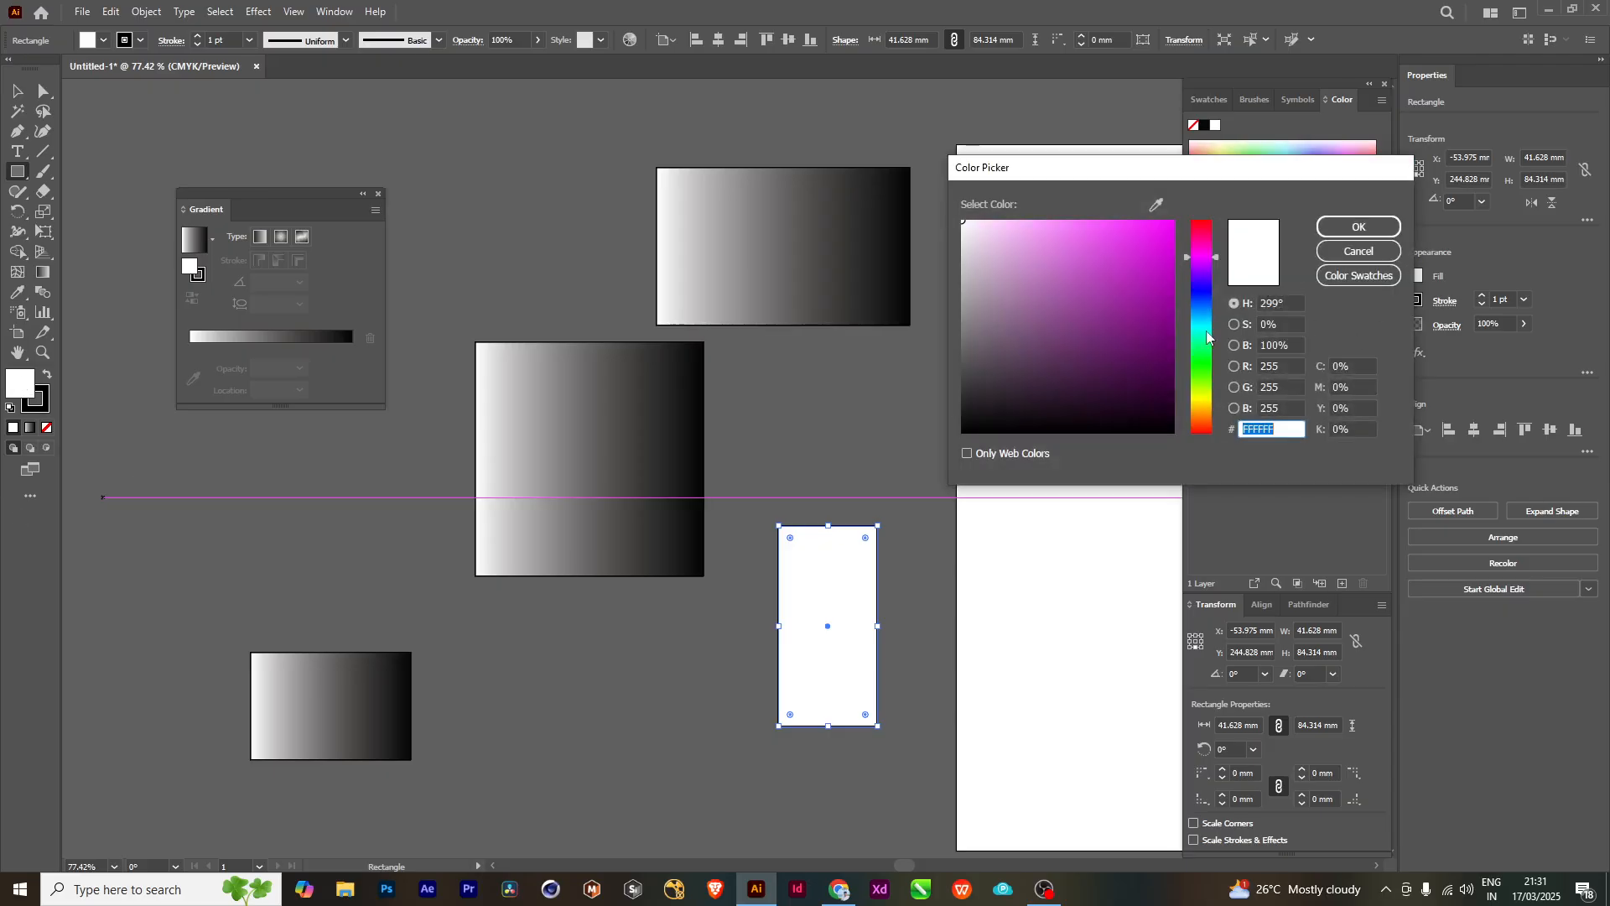
{"action": "left_click", "coordinate": [1119, 305]}
{"action": "left_click", "coordinate": [1359, 226]}
{"action": "key", "text": "v"}
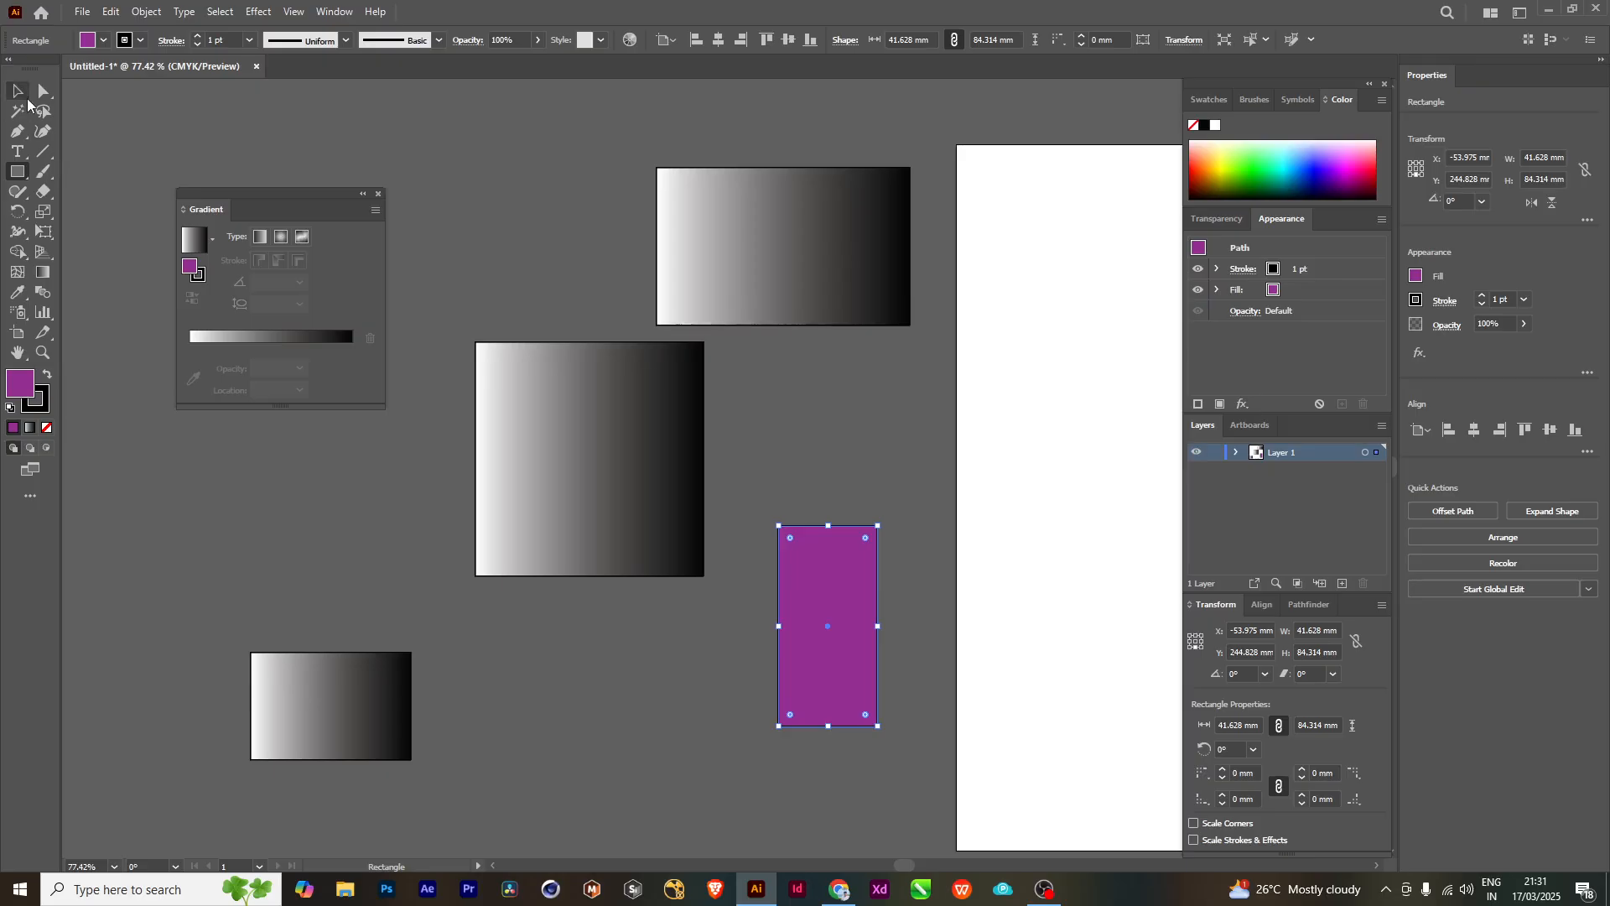
- Move the purple rectangle up to the left of the wide rectangle, and place the gradient square directly below the wide one
{"action": "left_click_drag", "start_coordinate": [843, 555], "coordinate": [520, 136]}
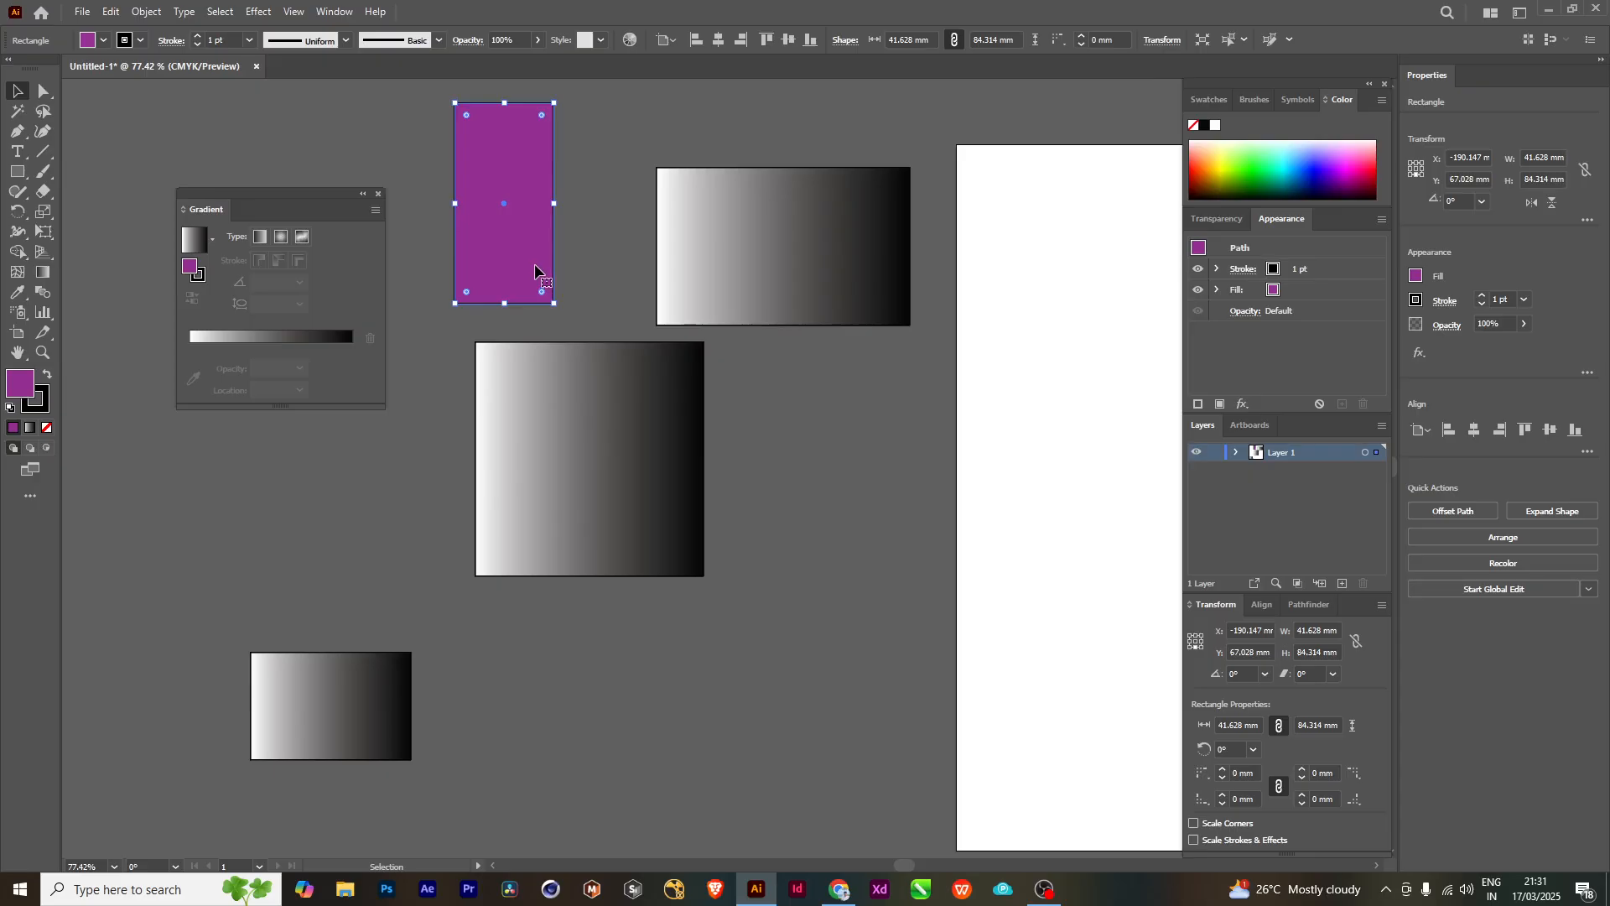
{"action": "left_click_drag", "start_coordinate": [618, 460], "coordinate": [799, 474]}
{"action": "left_click_drag", "start_coordinate": [805, 317], "coordinate": [802, 323]}
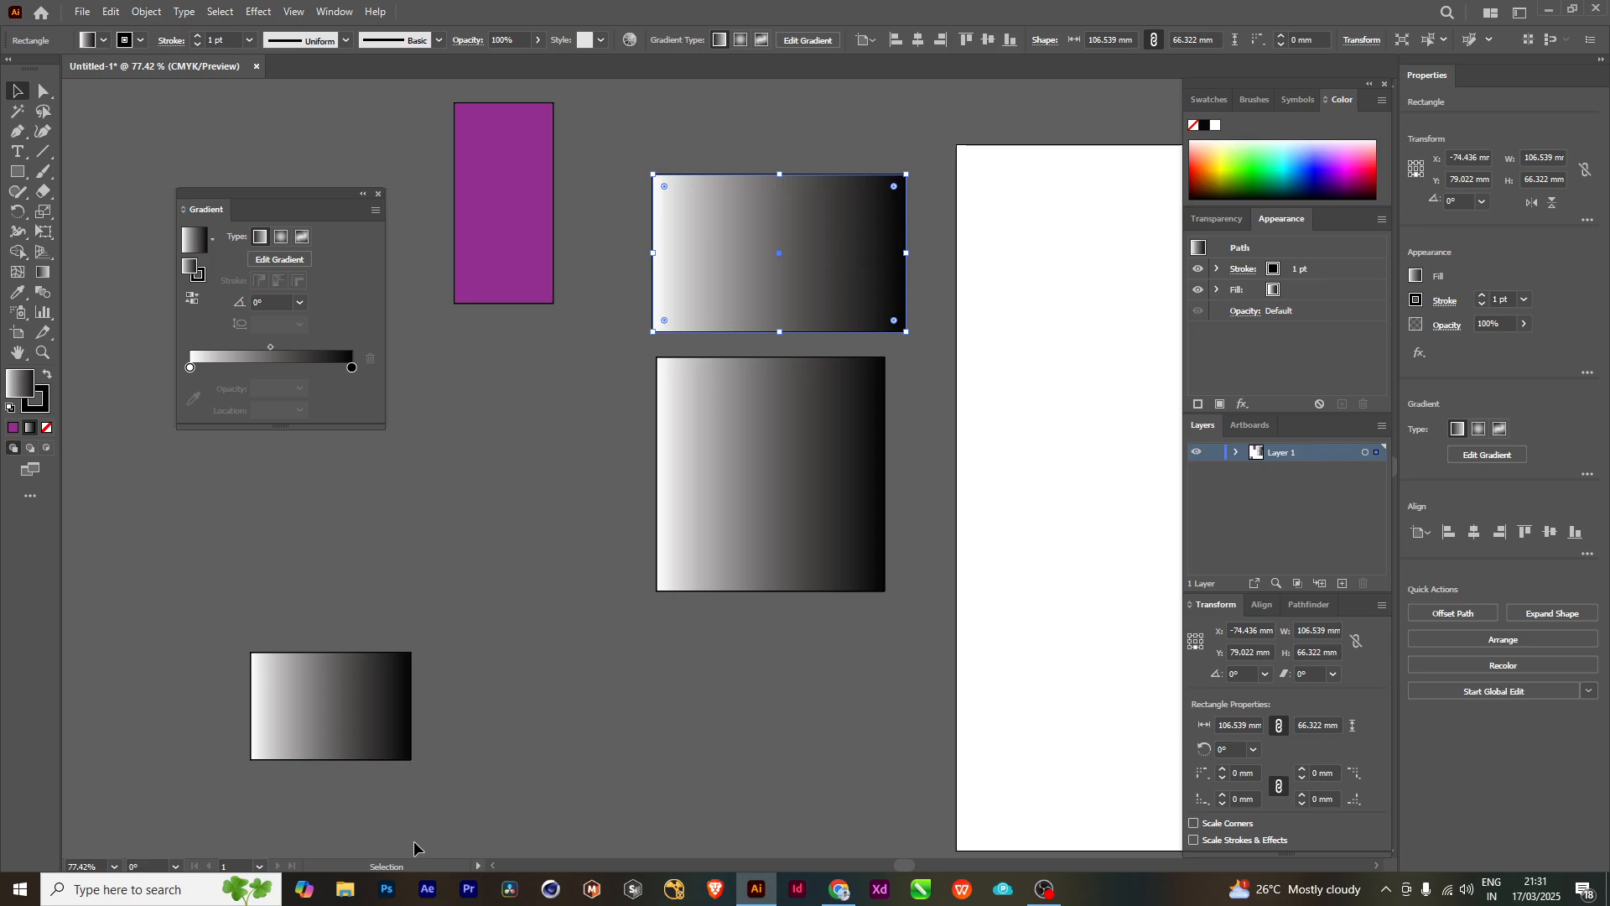
- Compare the fill types of the gradient and purple rectangles, and move the gradient square left, below the purple rectangle
{"action": "left_click", "coordinate": [712, 418]}
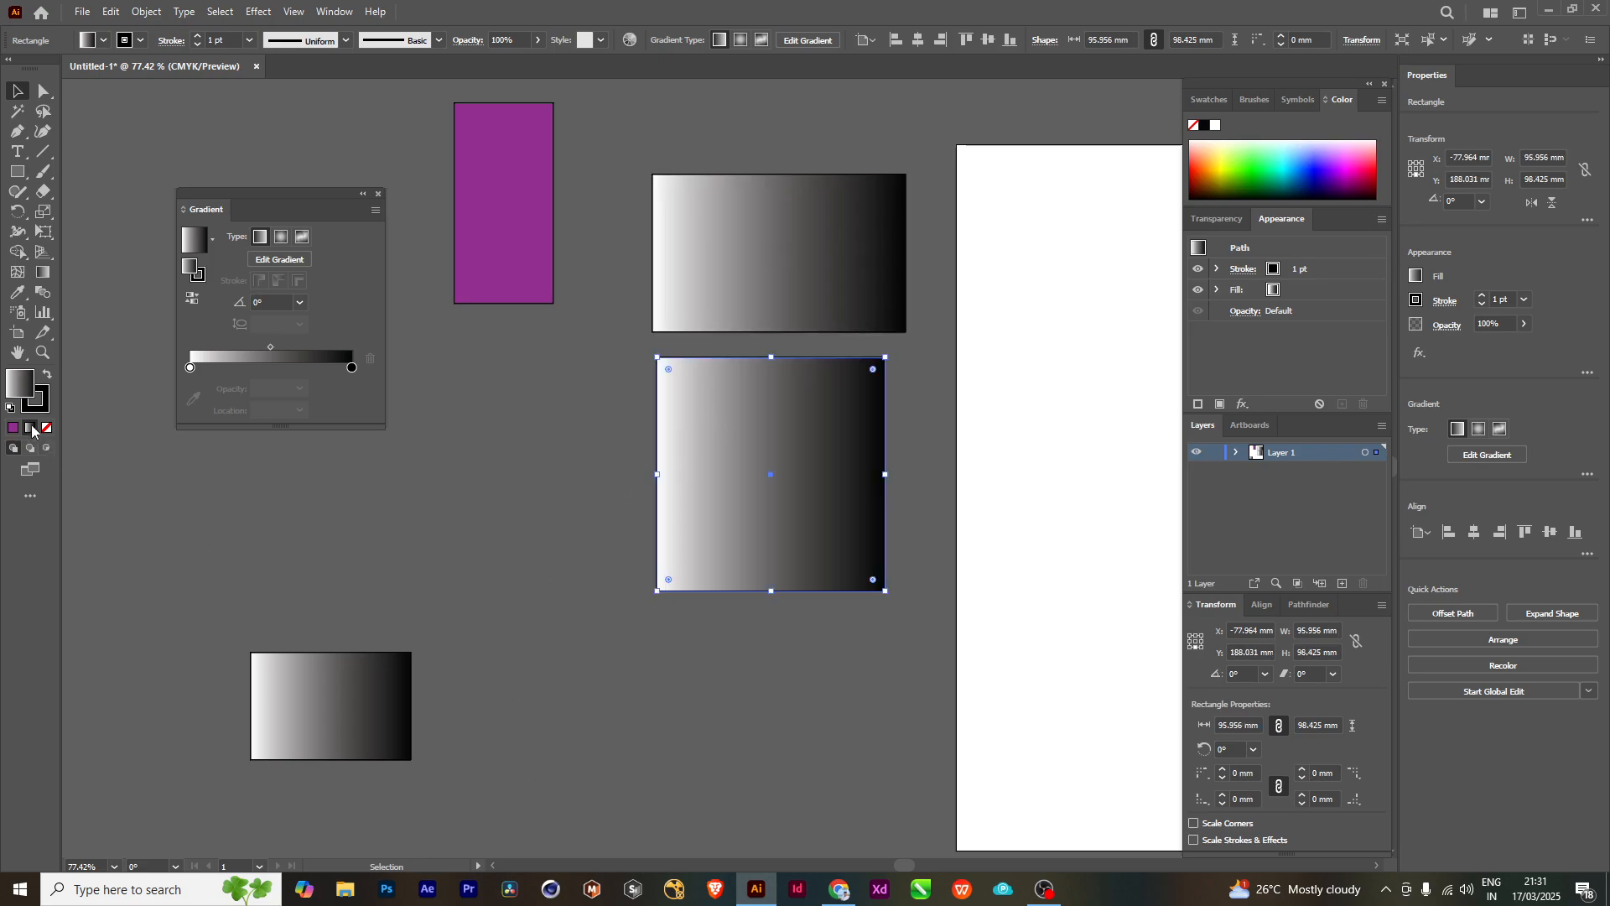
{"action": "left_click", "coordinate": [772, 299]}
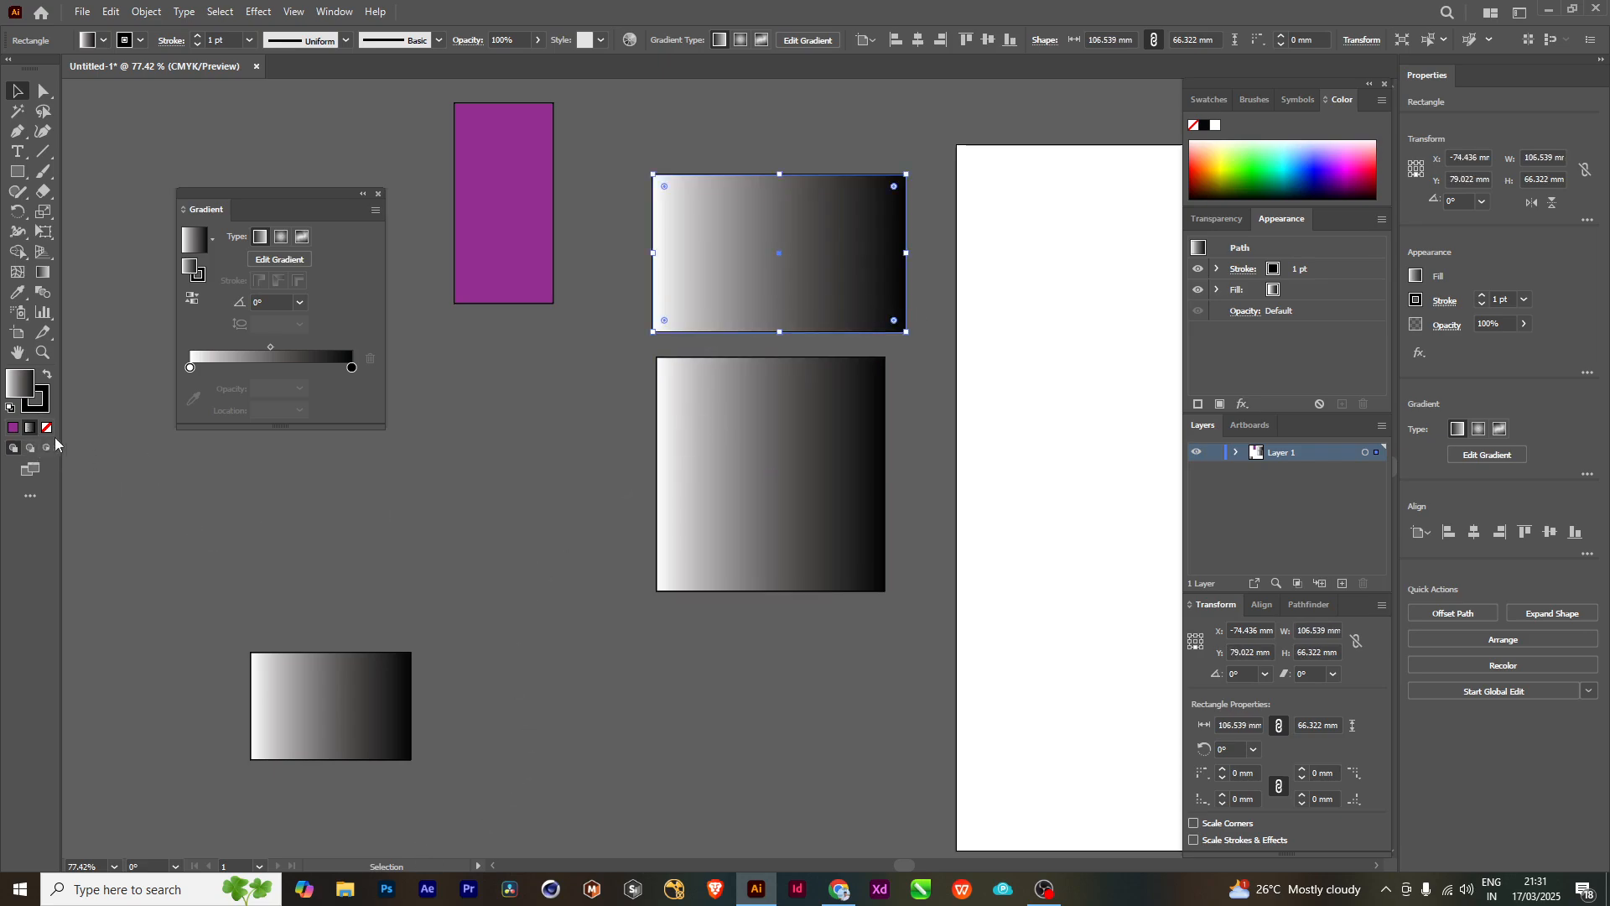
{"action": "left_click", "coordinate": [498, 255]}
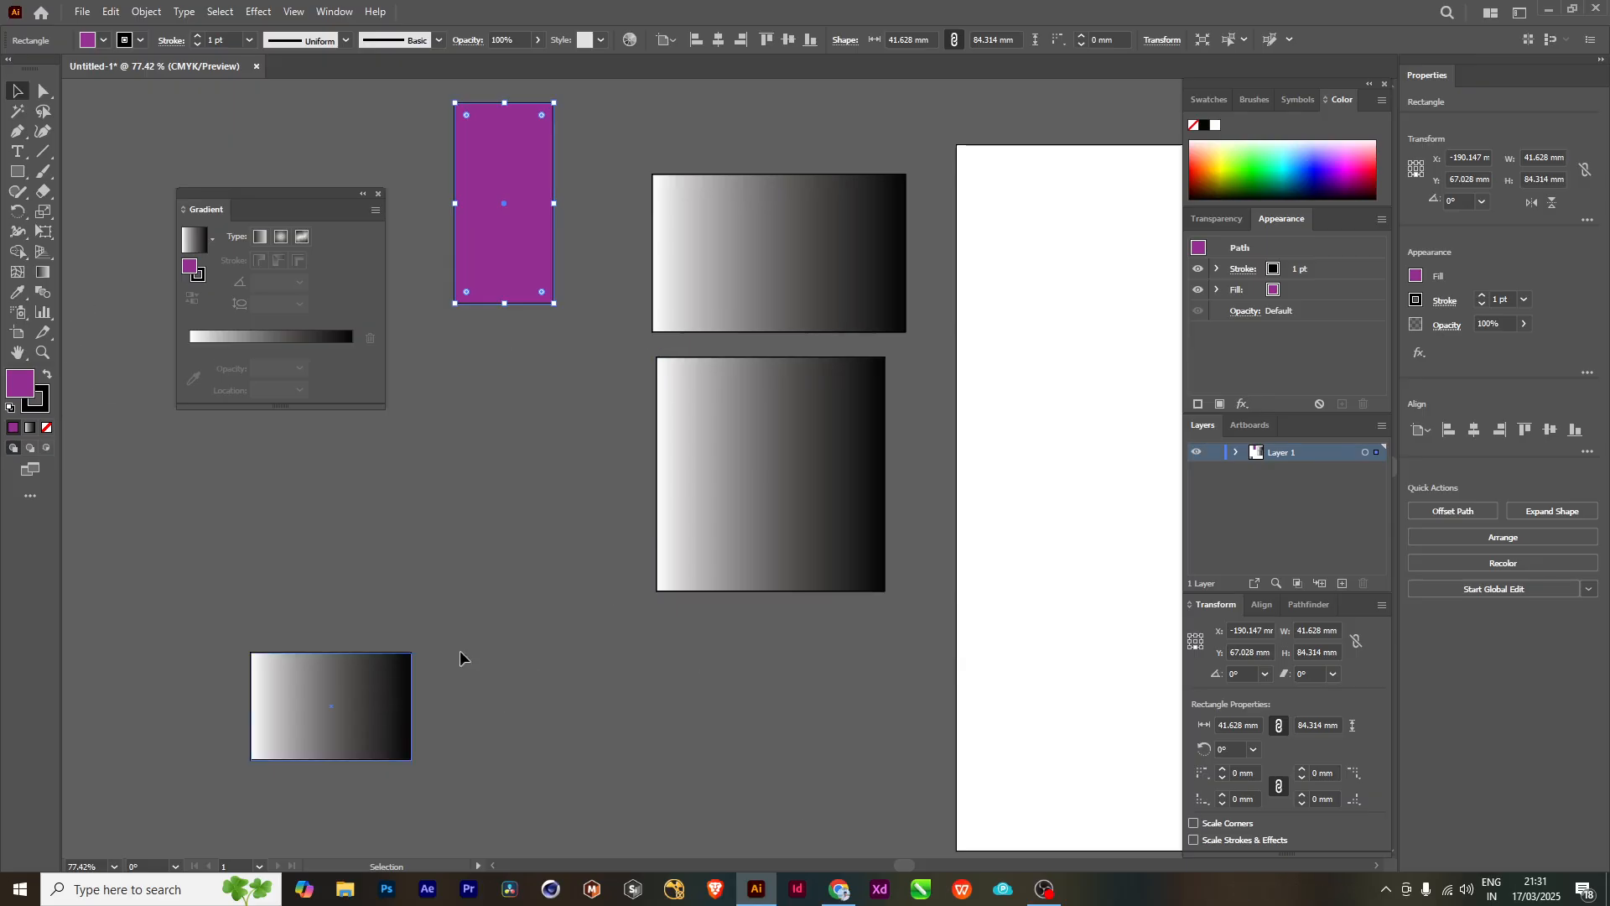
{"action": "left_click_drag", "start_coordinate": [797, 411], "coordinate": [630, 447]}
- Set the fill of the wide rectangle to None, keeping only its outline, and try selecting it from inside
{"action": "left_click", "coordinate": [706, 275]}
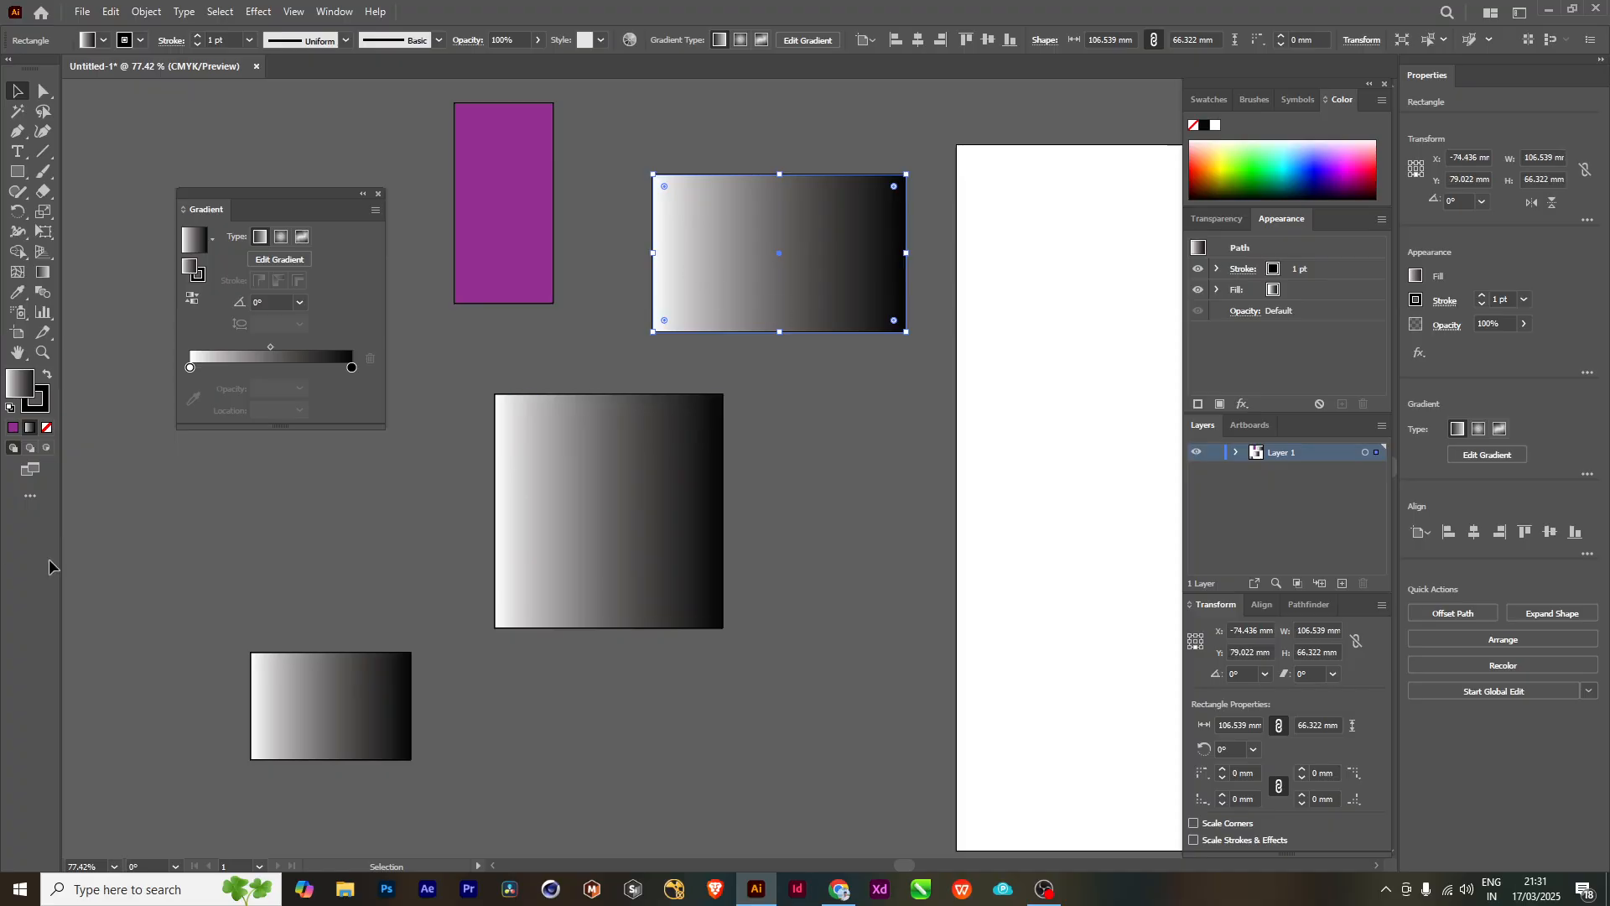
{"action": "left_click", "coordinate": [48, 430]}
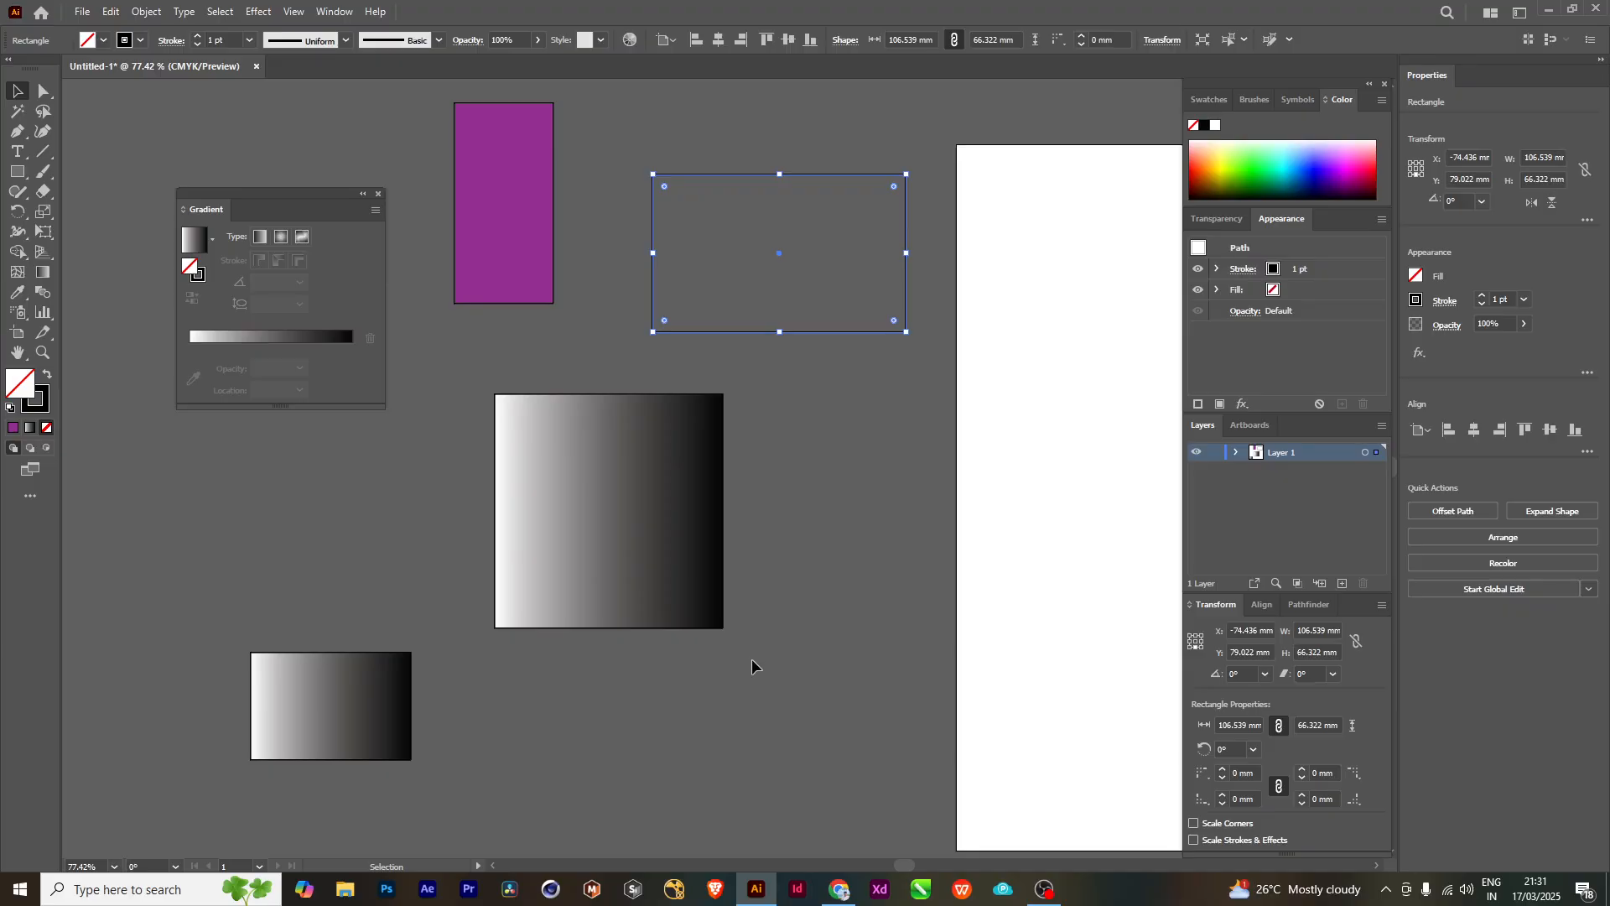
{"action": "left_click", "coordinate": [722, 245]}
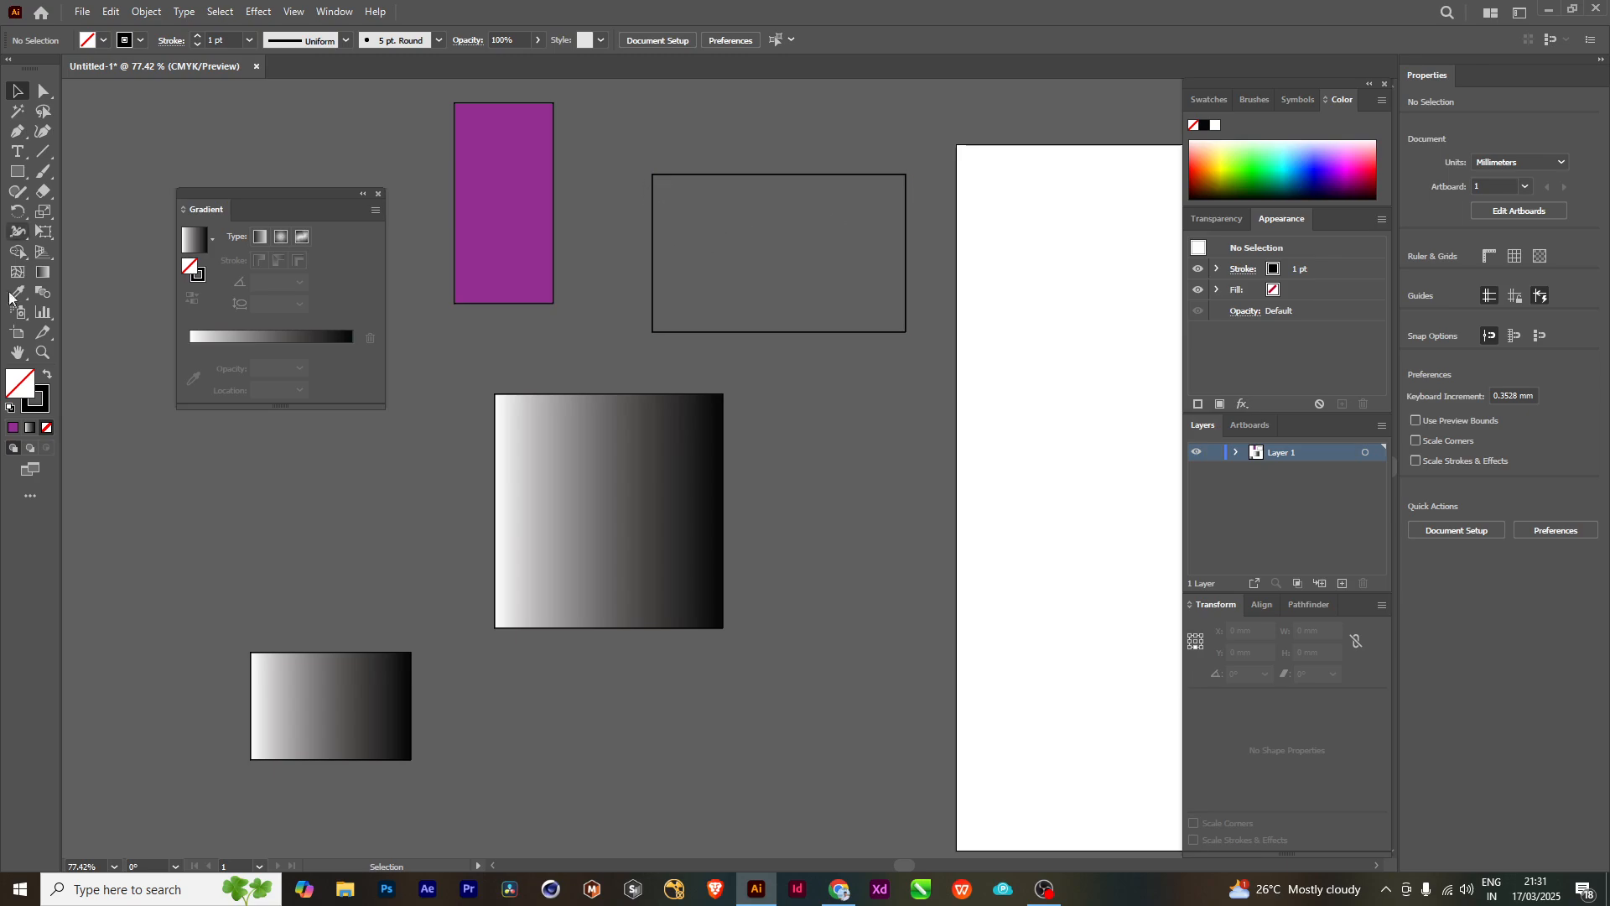
{"action": "left_click_drag", "start_coordinate": [780, 206], "coordinate": [780, 219]}
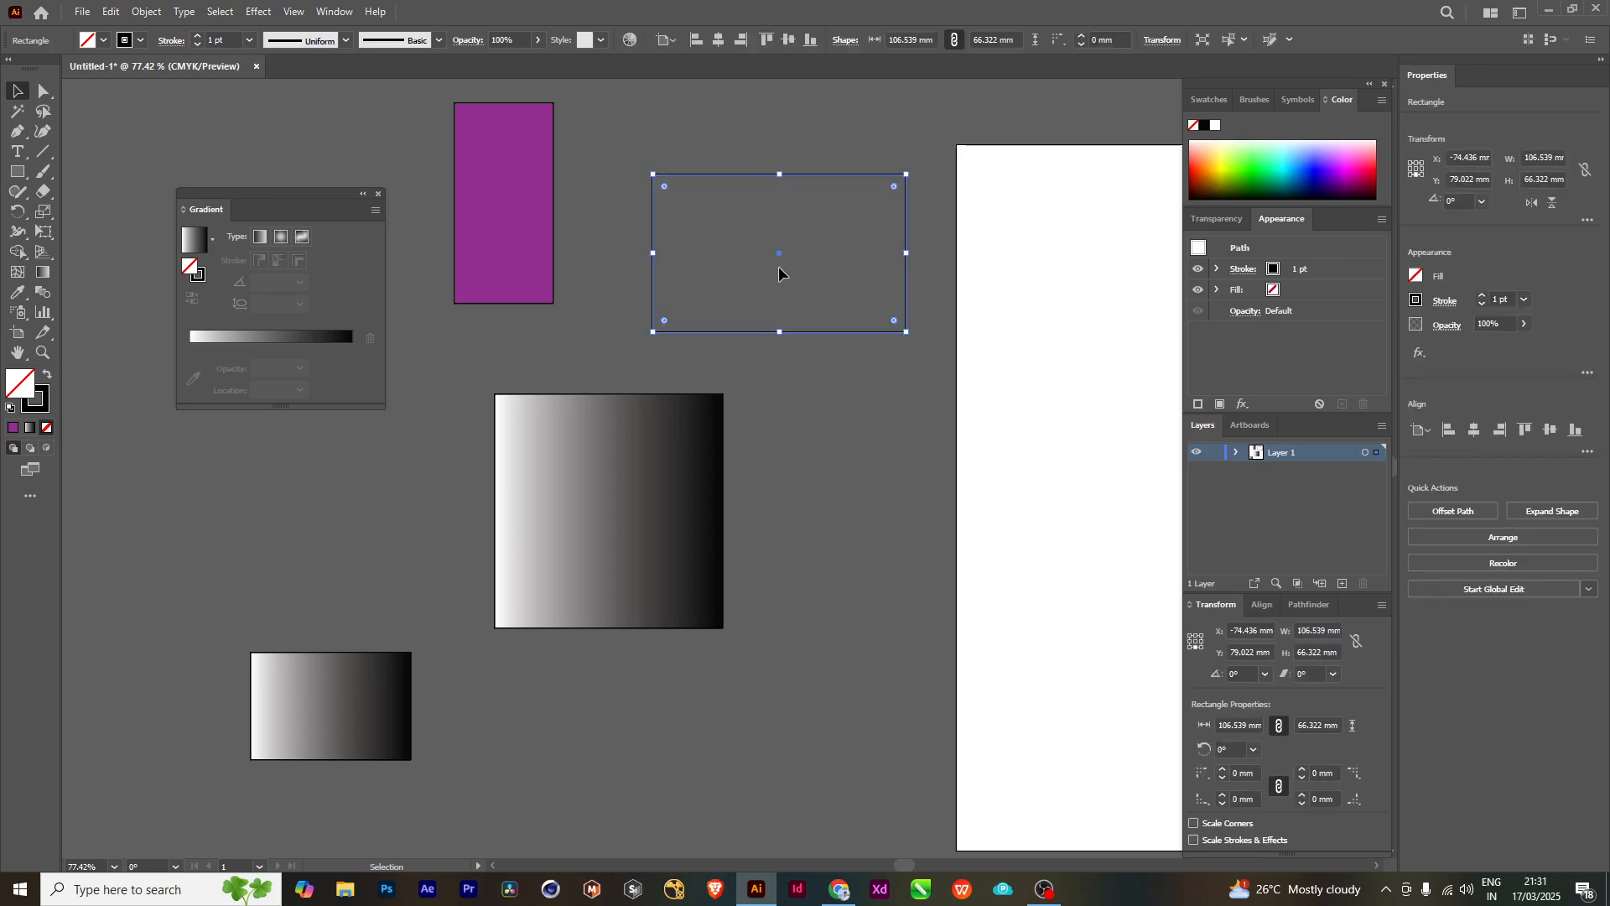
- Set the stroke colour of the unfilled wide rectangle to the pinkish red FF0049
{"action": "left_click_drag", "start_coordinate": [722, 119], "coordinate": [765, 210]}
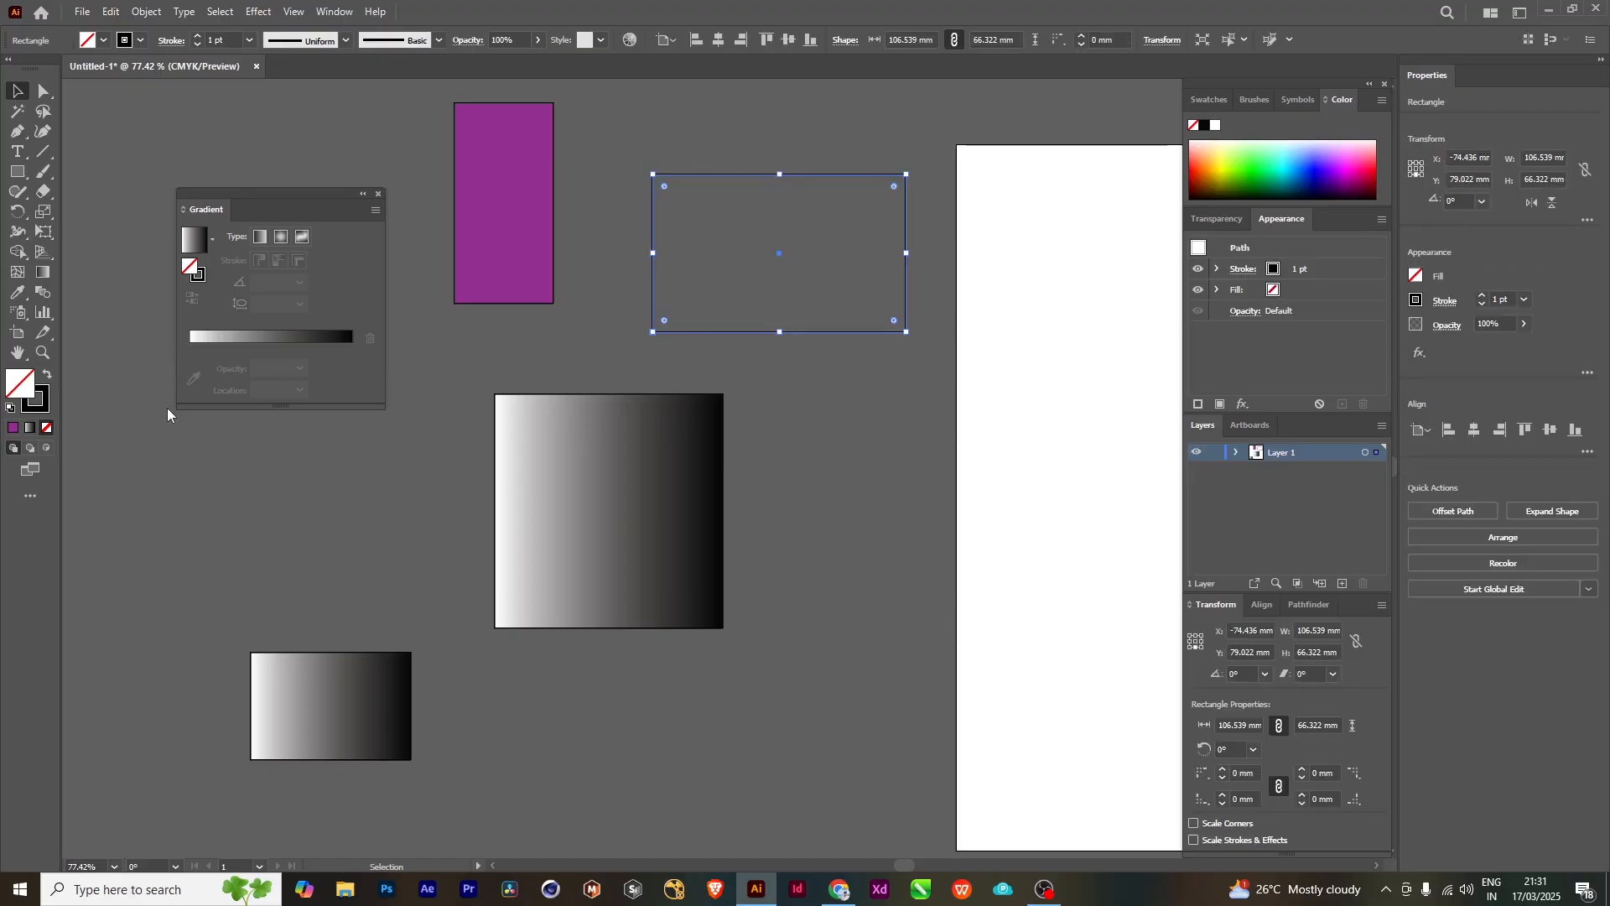
{"action": "left_click", "coordinate": [45, 404]}
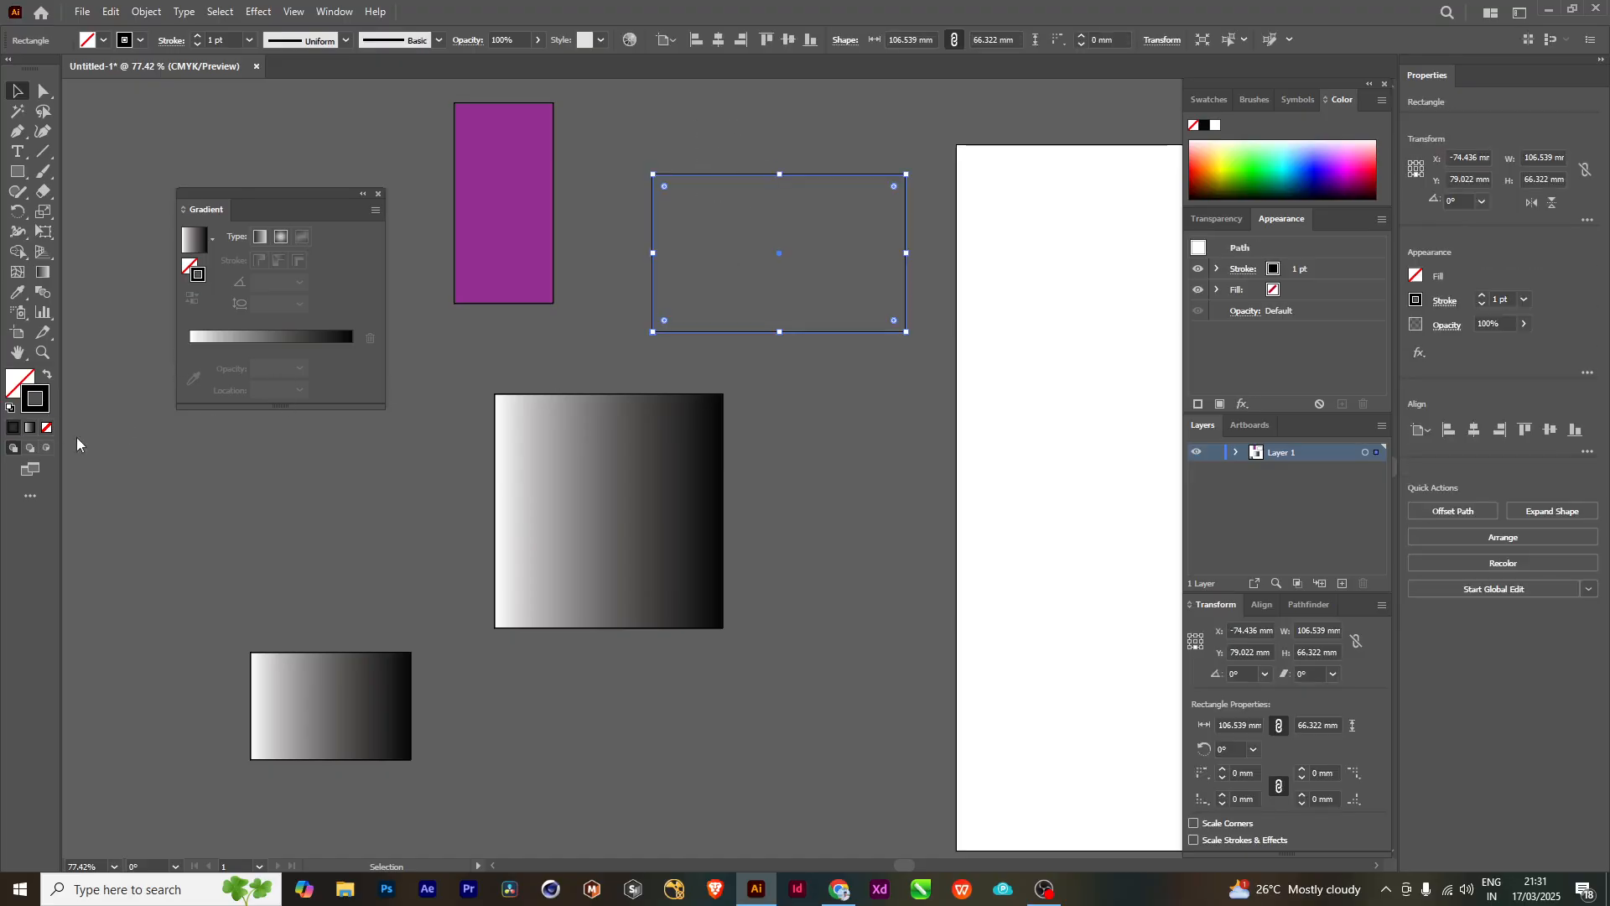
{"action": "double_click", "coordinate": [36, 392]}
{"action": "left_click_drag", "start_coordinate": [1079, 294], "coordinate": [1174, 220]}
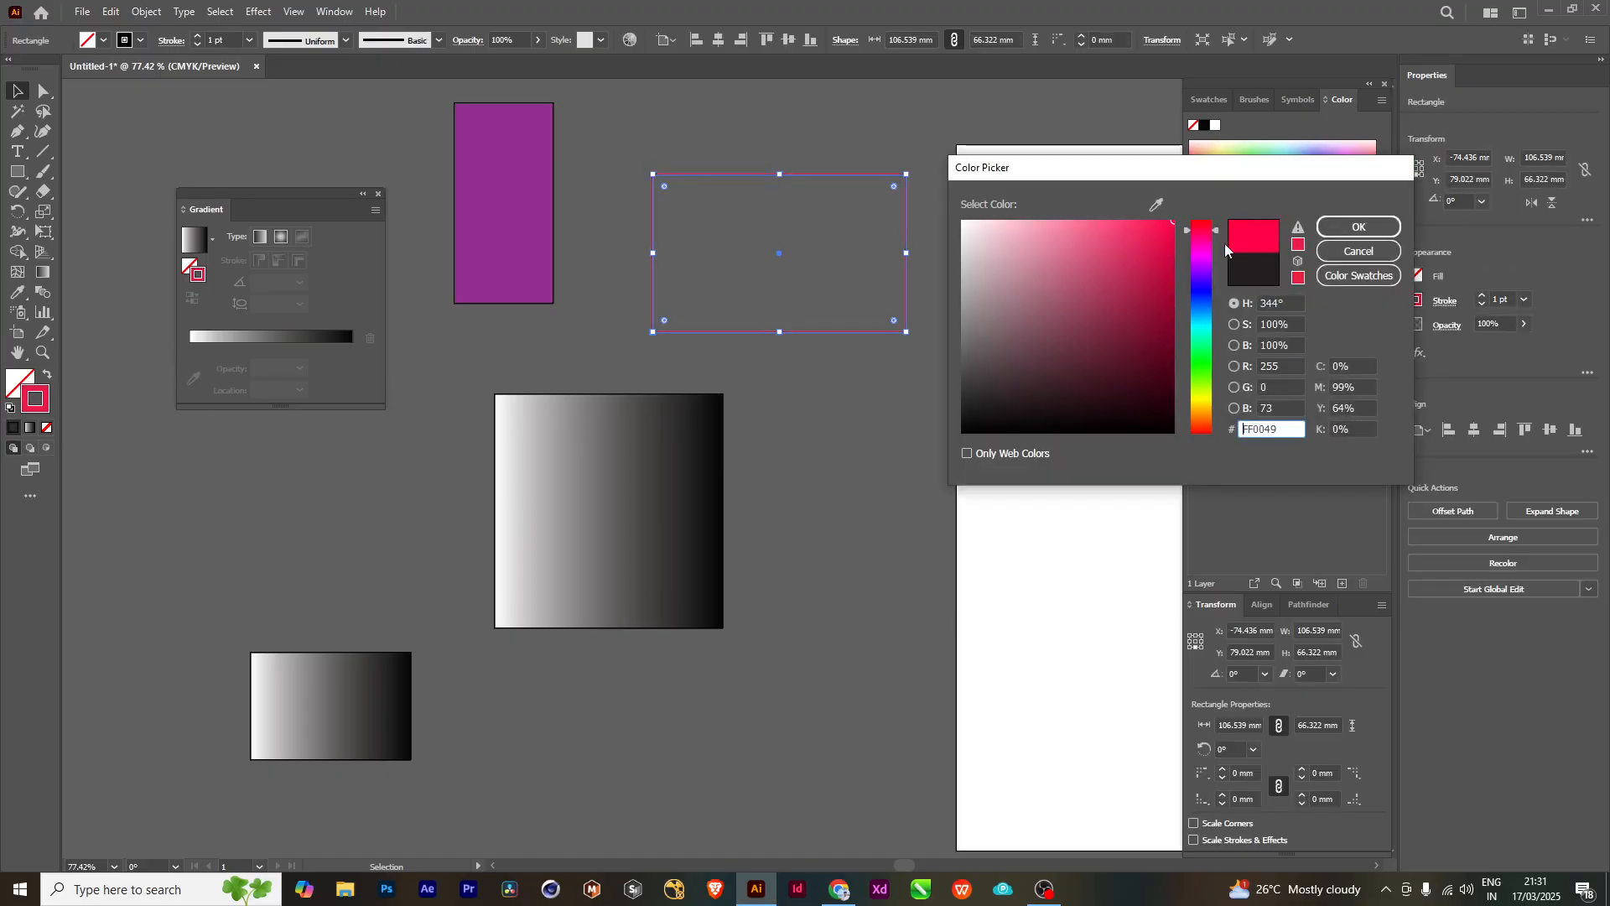
{"action": "left_click", "coordinate": [1358, 226]}
{"action": "left_click", "coordinate": [658, 327]}
- Move the purple rectangle, the red-outlined rectangle and the gradient square upward into a closer group
{"action": "left_click_drag", "start_coordinate": [806, 338], "coordinate": [728, 451]}
{"action": "left_click_drag", "start_coordinate": [609, 385], "coordinate": [730, 425]}
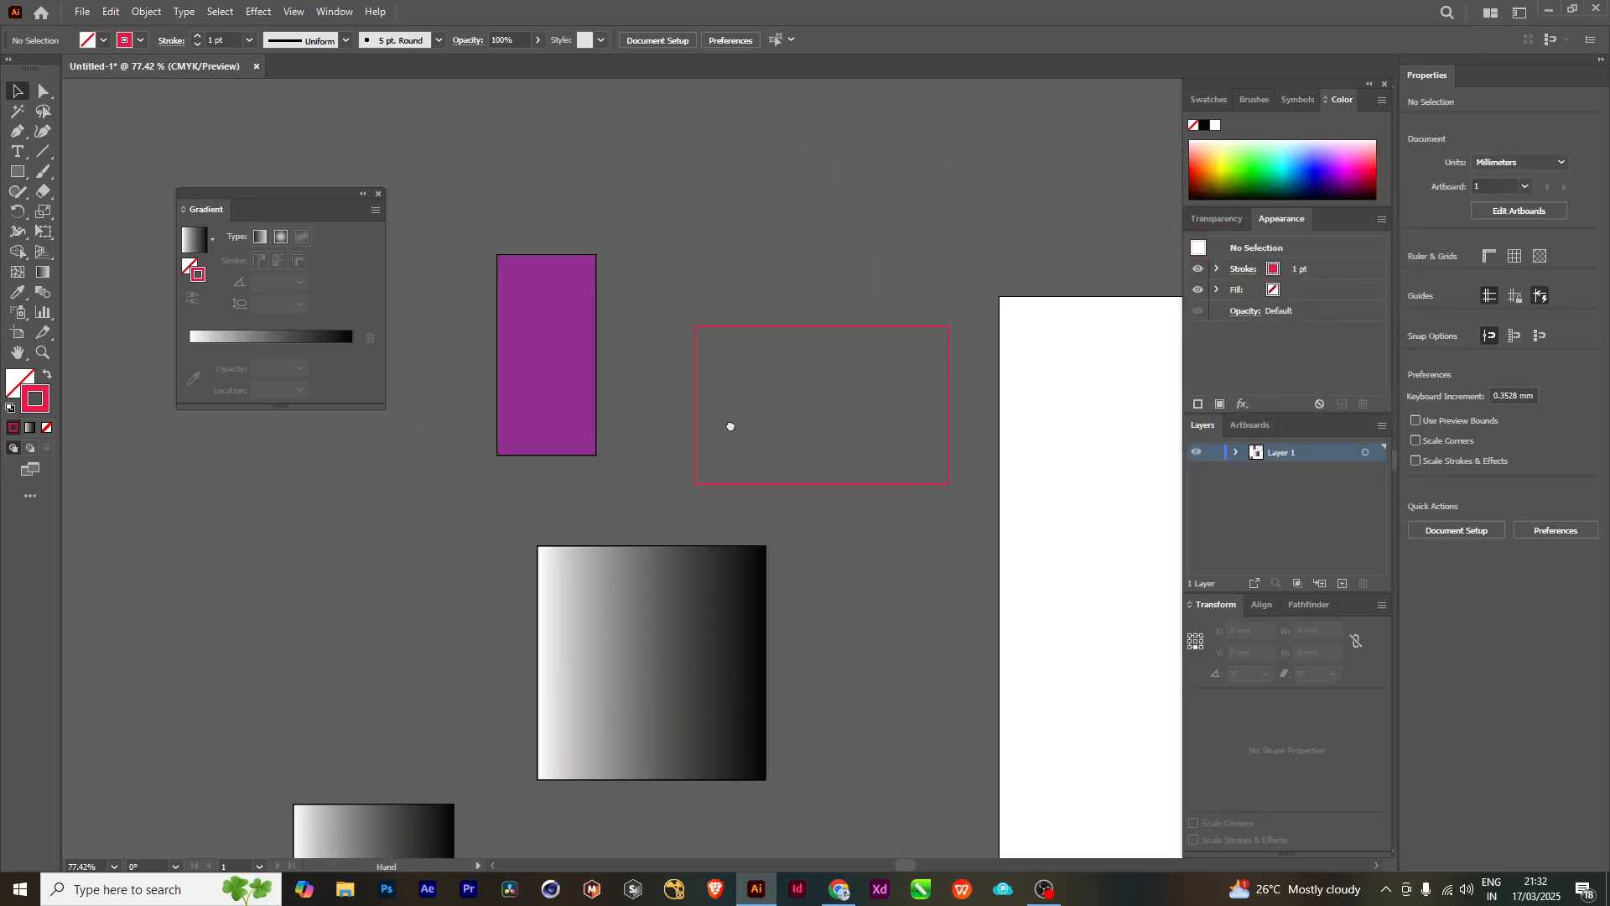
{"action": "left_click_drag", "start_coordinate": [561, 367], "coordinate": [599, 208]}
{"action": "left_click_drag", "start_coordinate": [759, 331], "coordinate": [734, 144]}
{"action": "left_click_drag", "start_coordinate": [676, 603], "coordinate": [713, 409]}
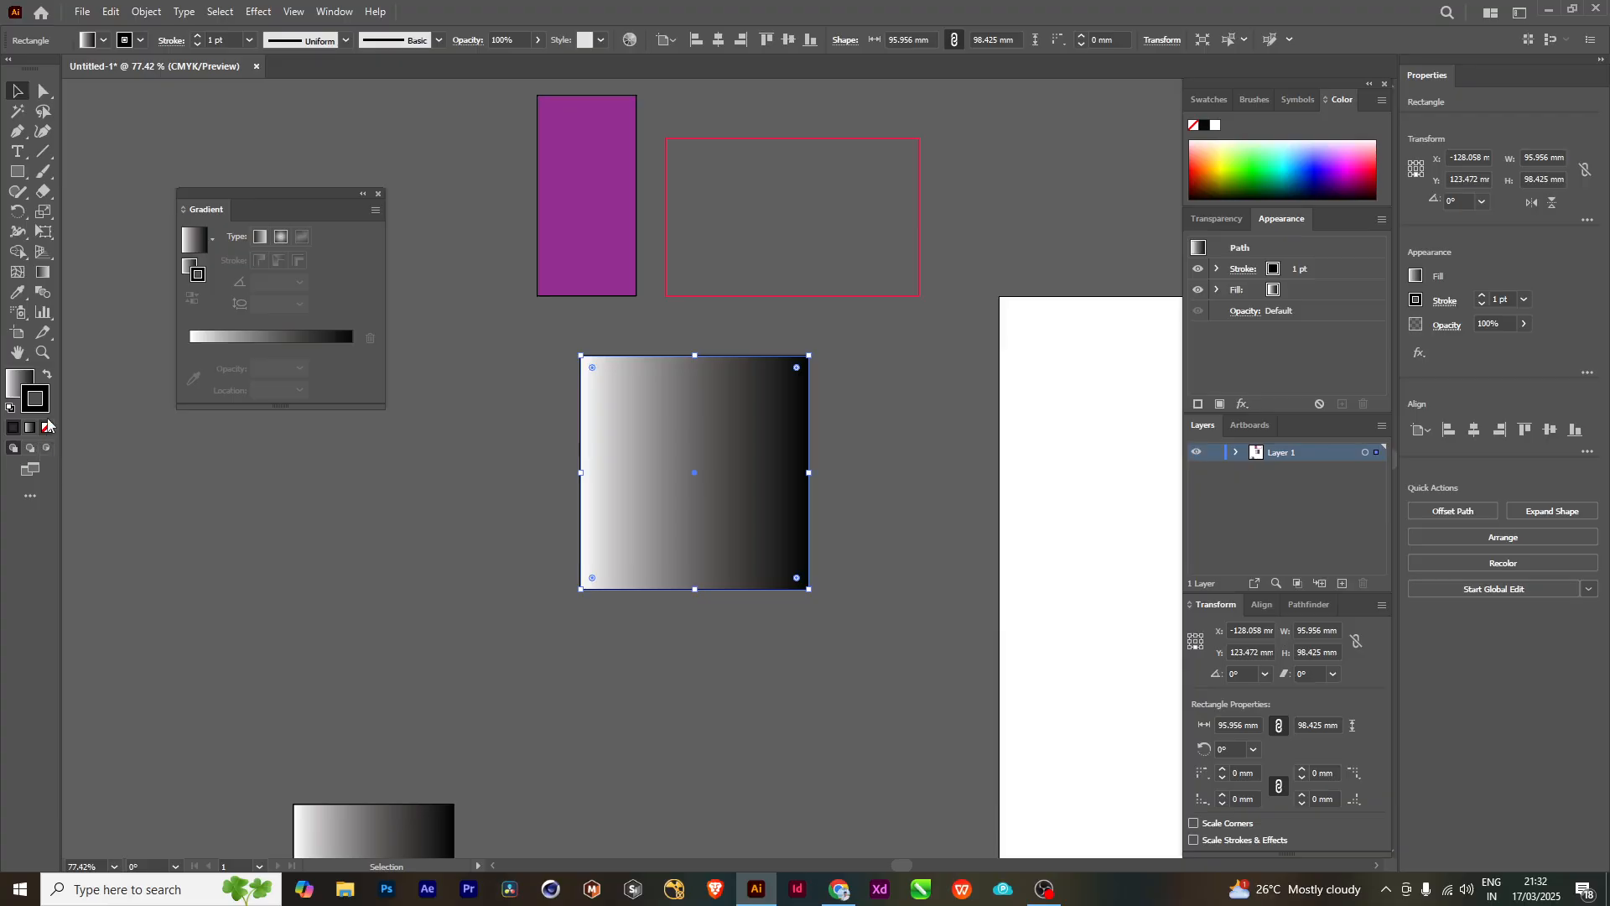
- Delete the purple rectangle and the red-outlined rectangle above the gradient square
{"action": "scroll", "coordinate": [567, 436], "scroll_direction": "up", "scroll_amount": 1}
{"action": "left_click", "coordinate": [608, 212]}
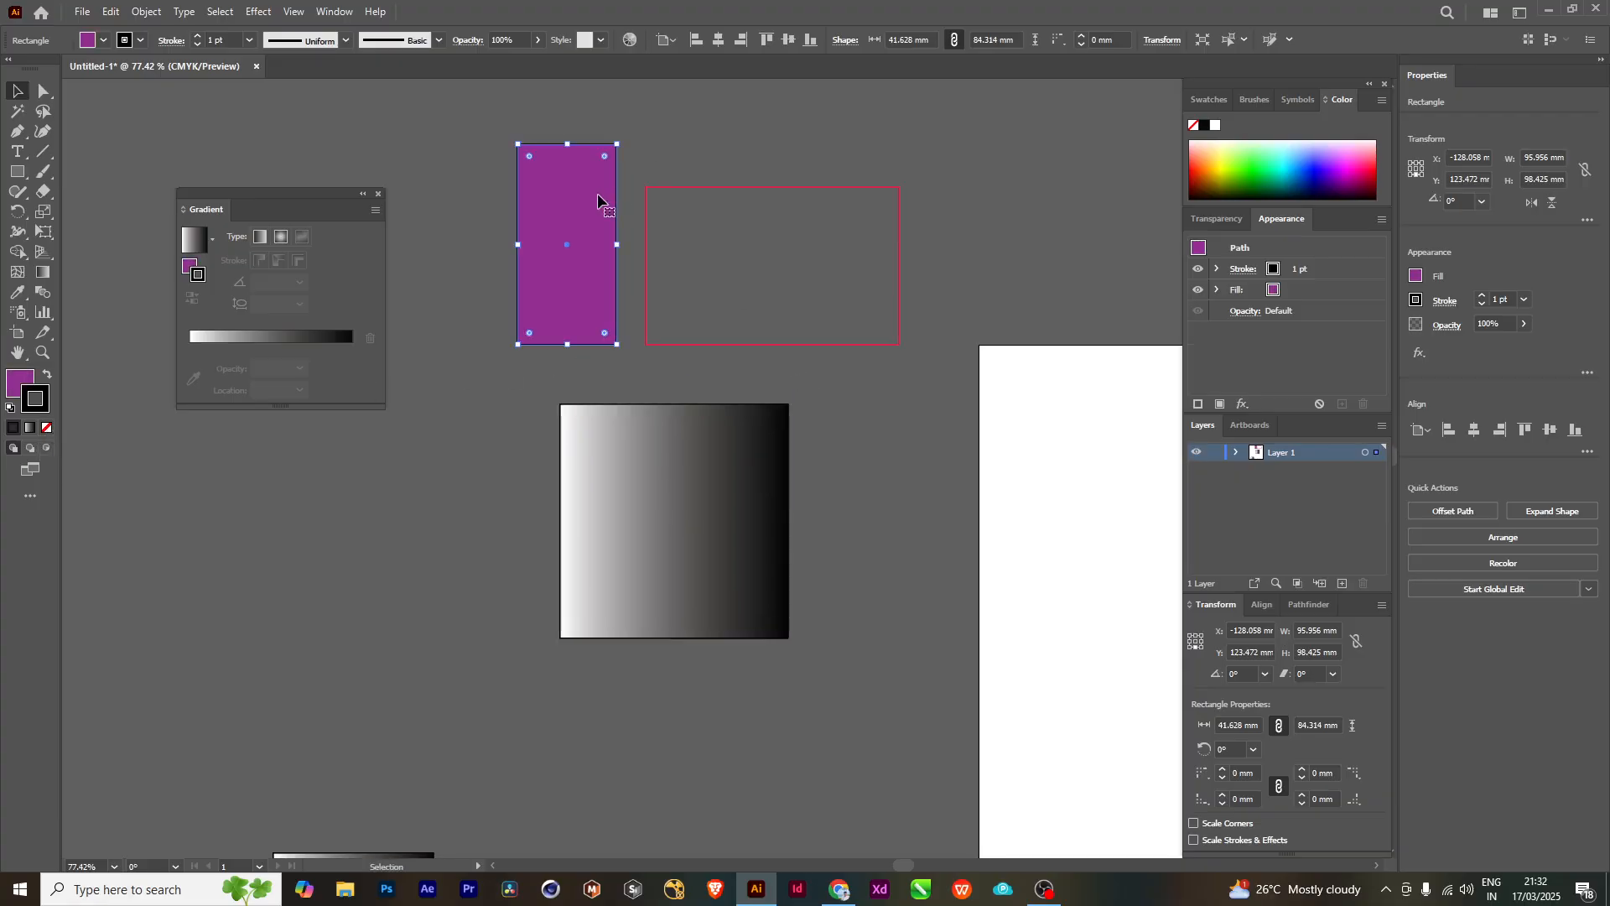
{"action": "key", "text": "Delete"}
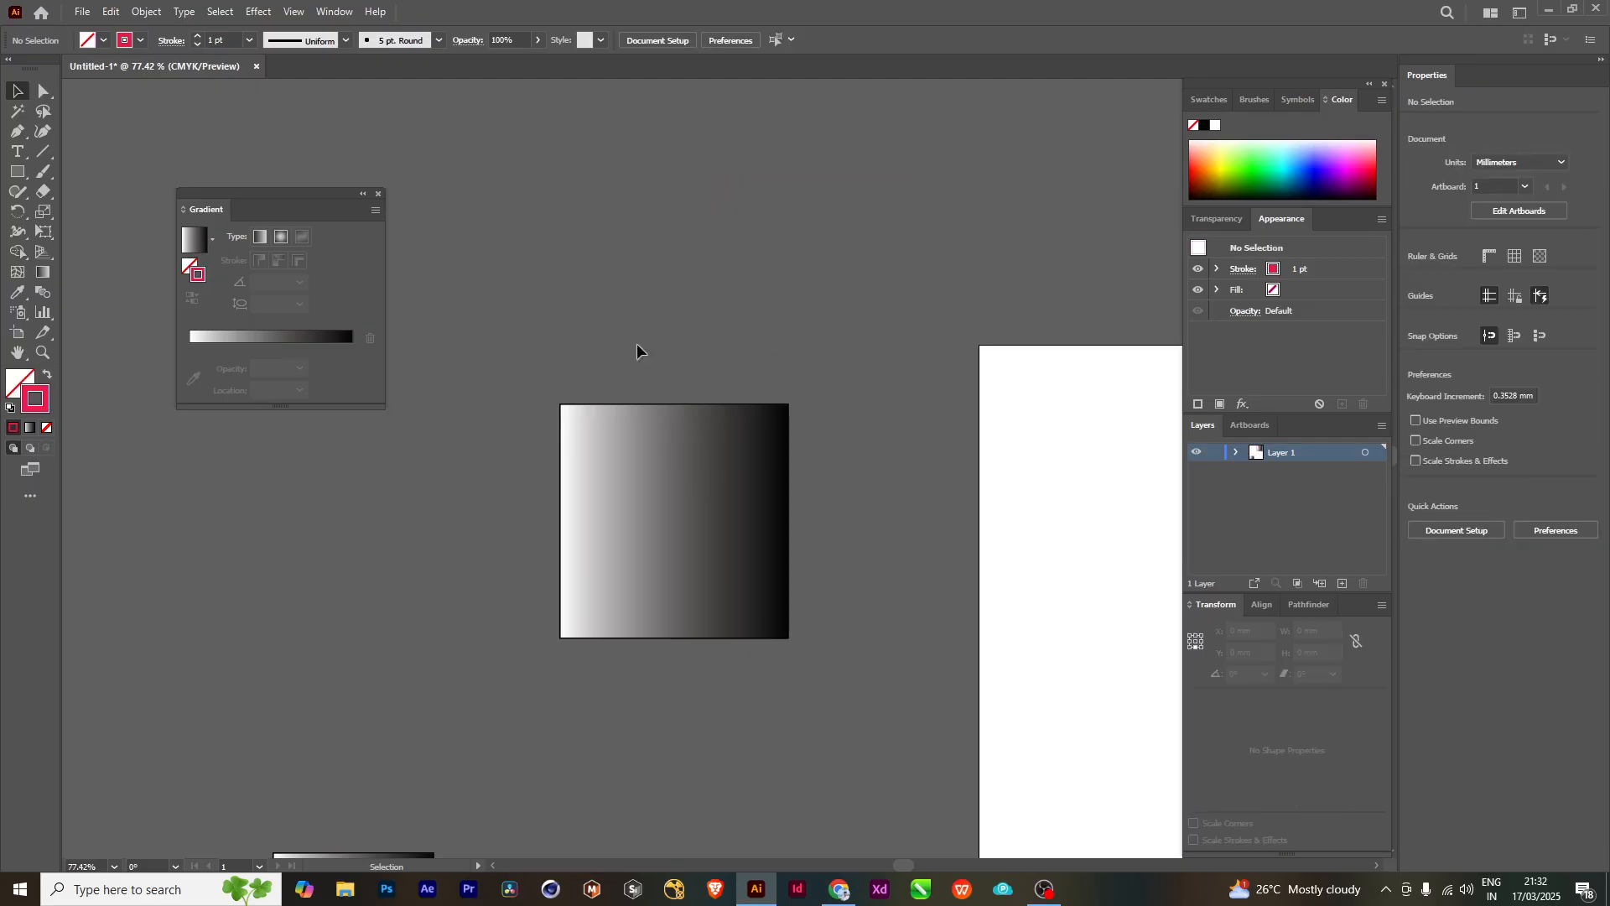
- Reposition the gradient square slightly higher on the empty canvas left of the artboard
{"action": "left_click", "coordinate": [656, 449]}
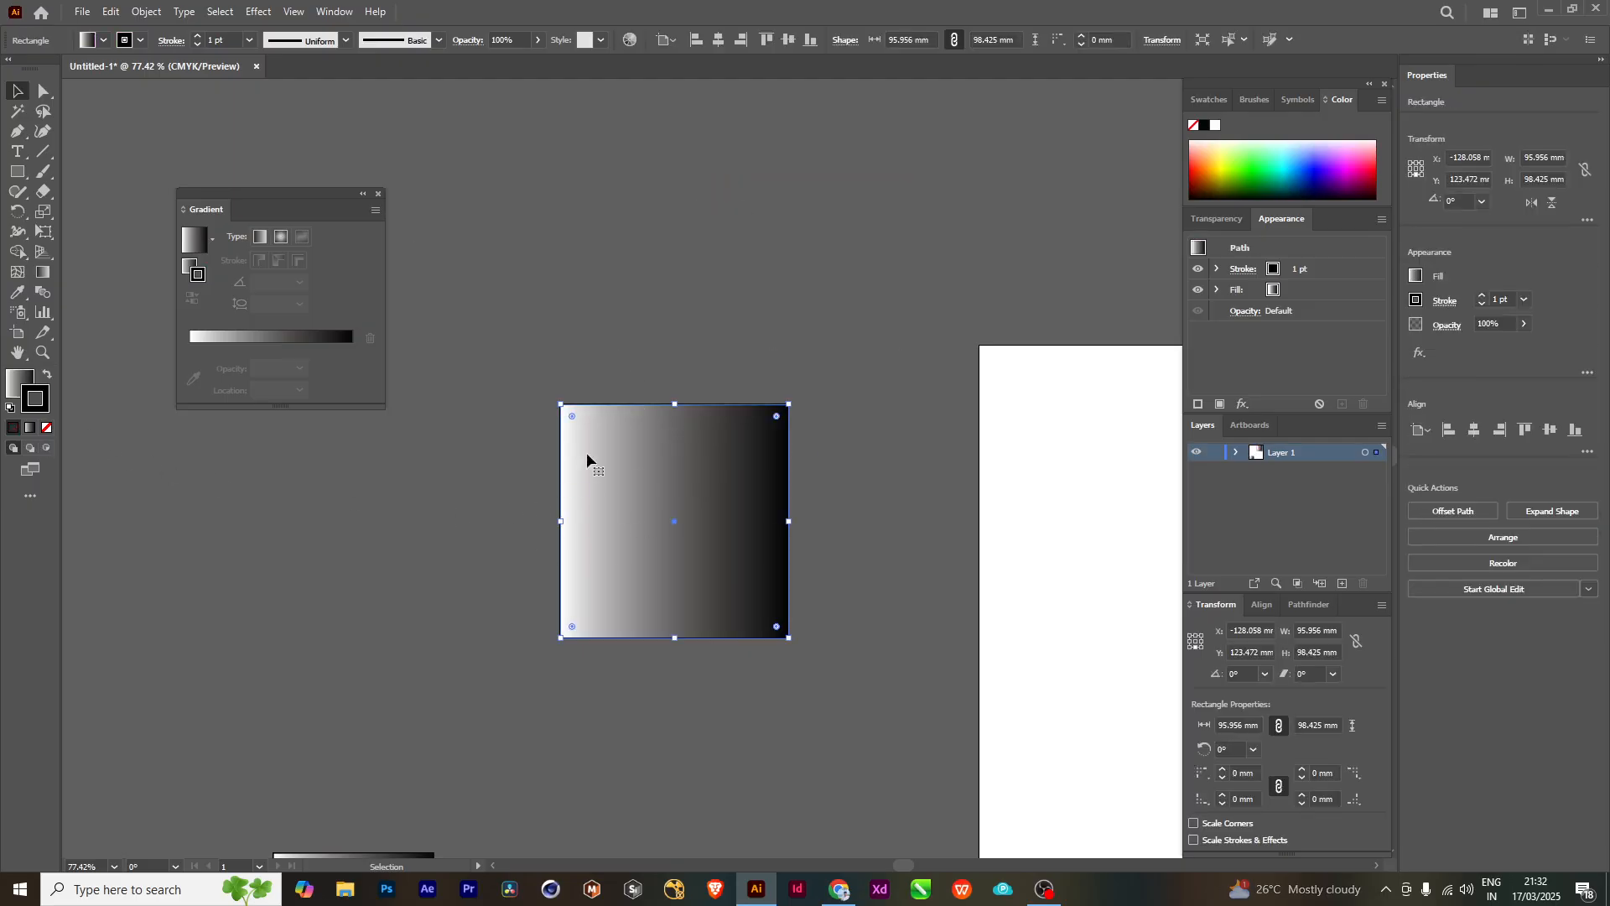
{"action": "left_click_drag", "start_coordinate": [621, 501], "coordinate": [748, 400]}
{"action": "left_click_drag", "start_coordinate": [638, 355], "coordinate": [617, 624]}
{"action": "left_click_drag", "start_coordinate": [807, 312], "coordinate": [687, 350]}
- Try a gradient on the square's stroke, set the stroke to None instead, and deselect the square
{"action": "left_click", "coordinate": [28, 428]}
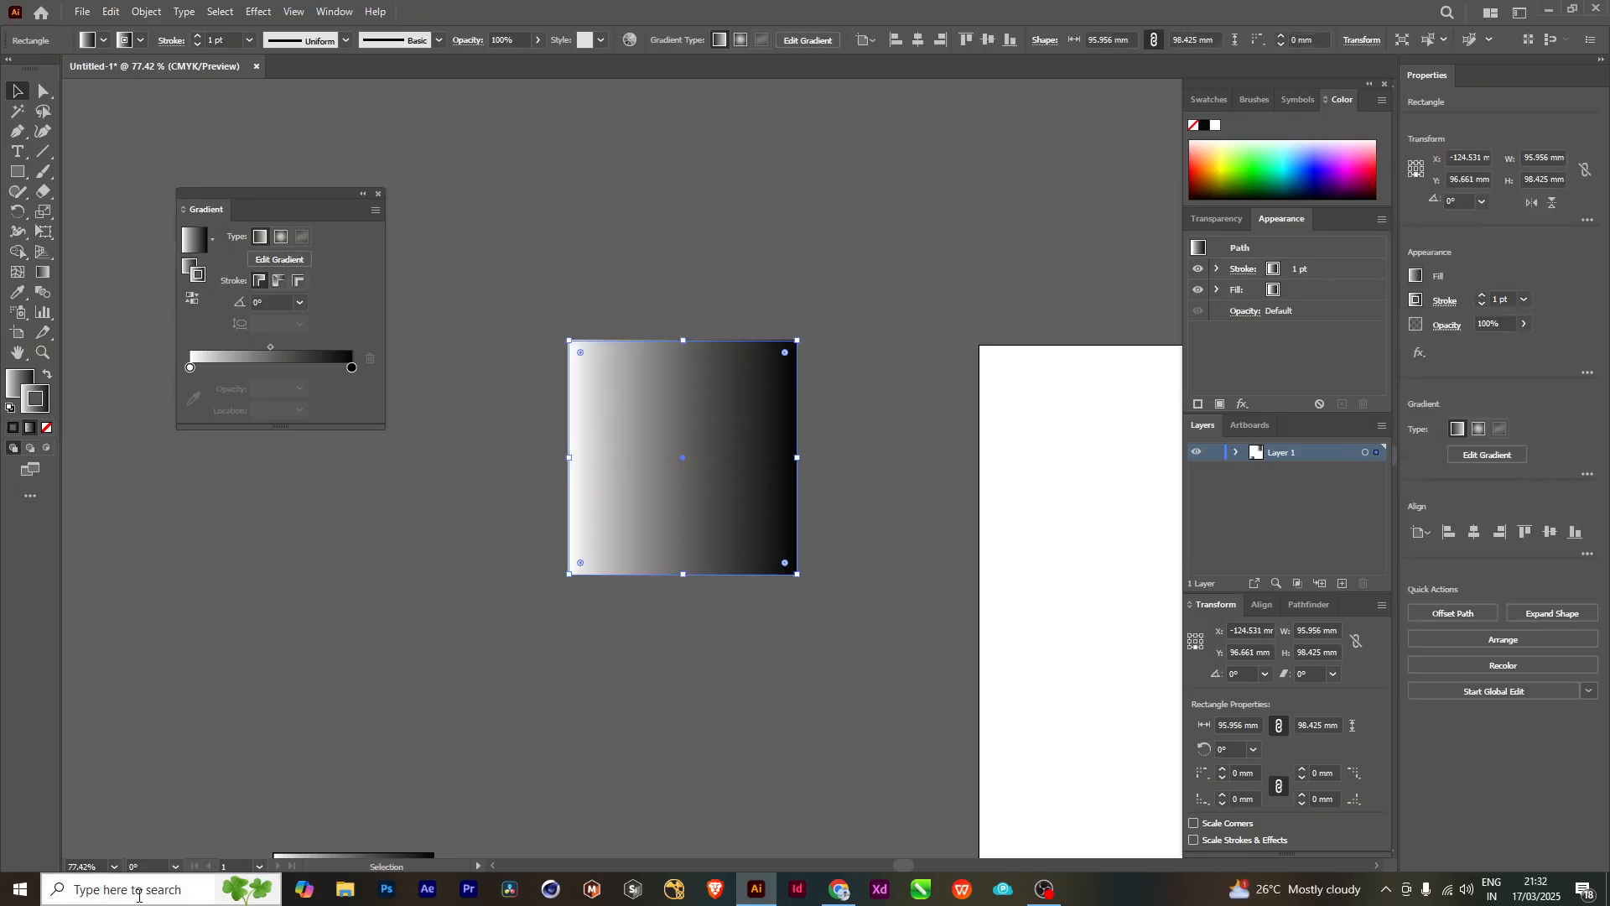
{"action": "left_click", "coordinate": [47, 429]}
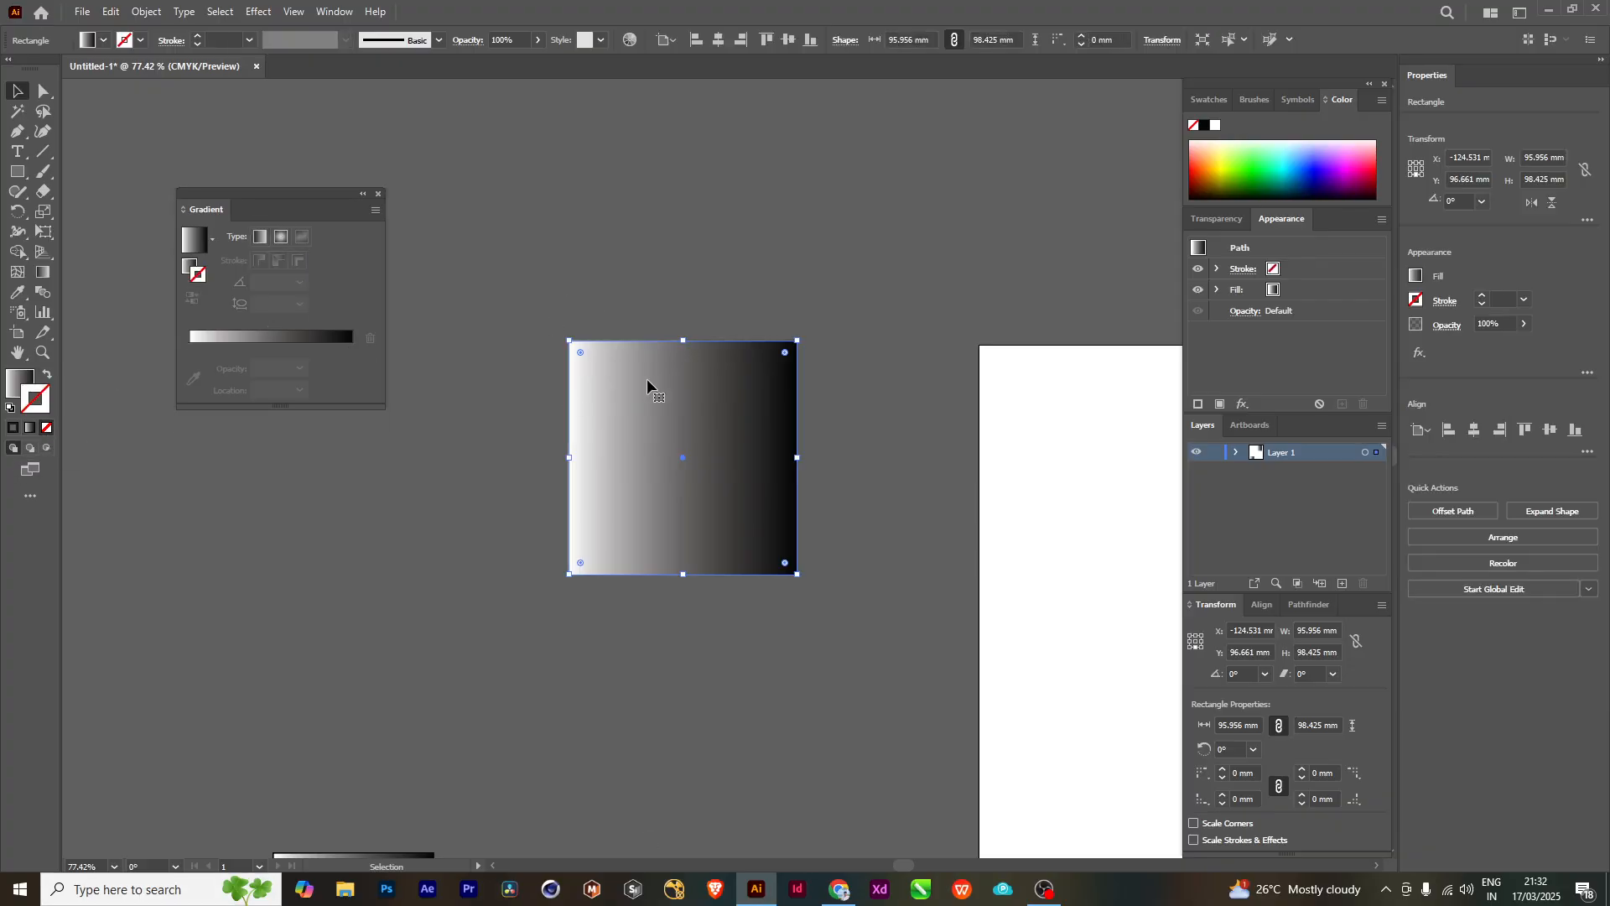
{"action": "left_click", "coordinate": [746, 289]}
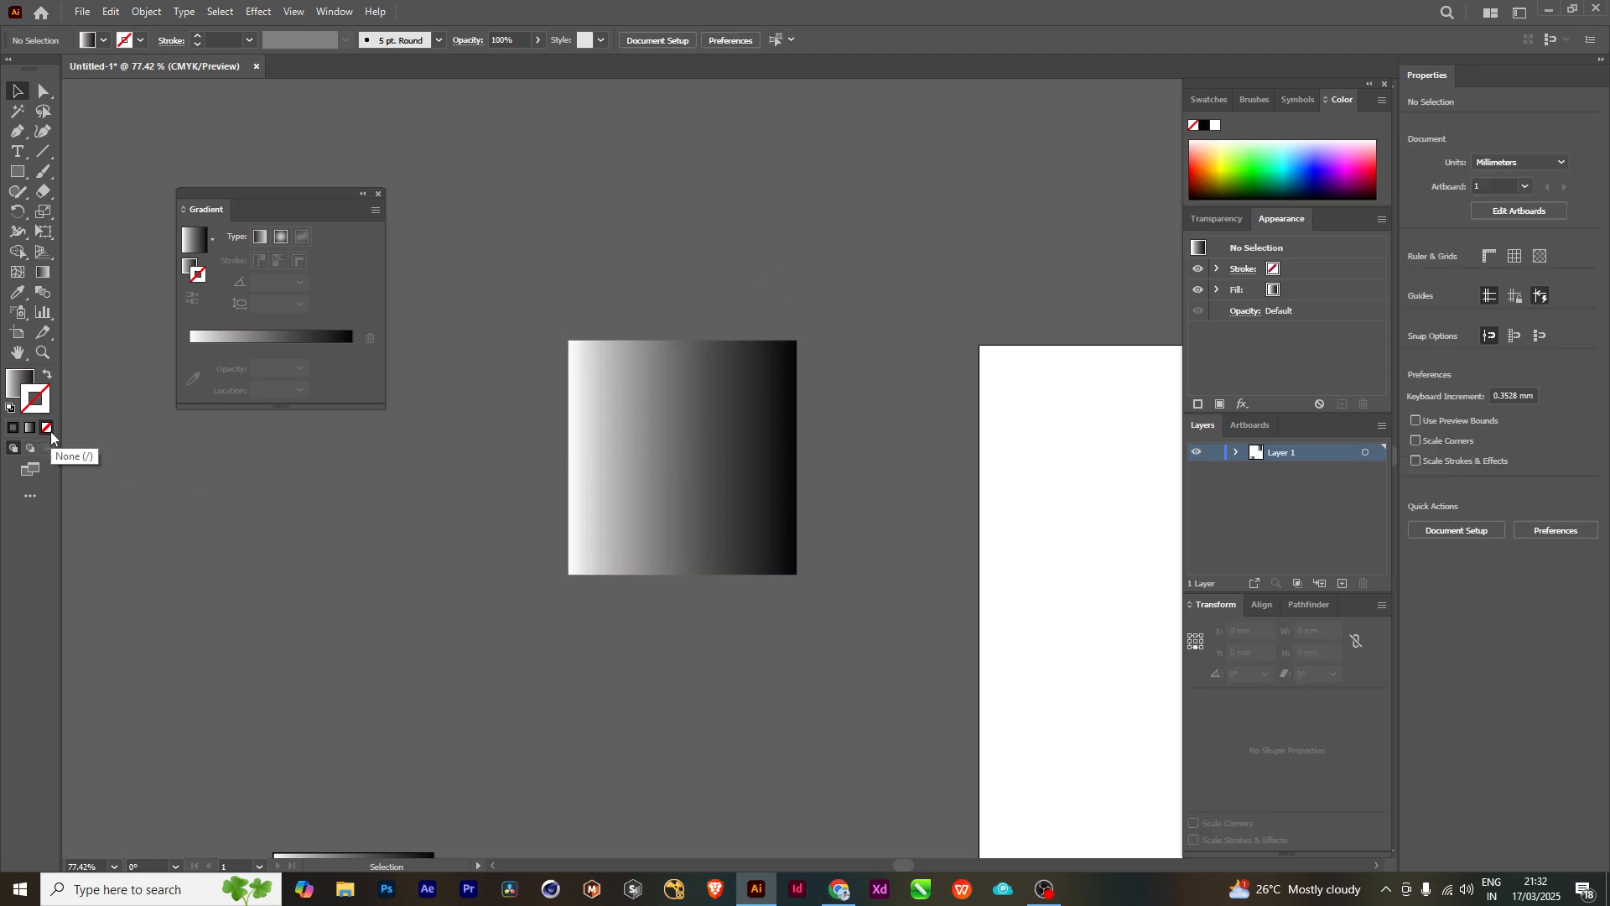
- Move the gradient square slightly toward the artboard, give it a solid black stroke and set its fill to None
{"action": "left_click_drag", "start_coordinate": [713, 424], "coordinate": [742, 438]}
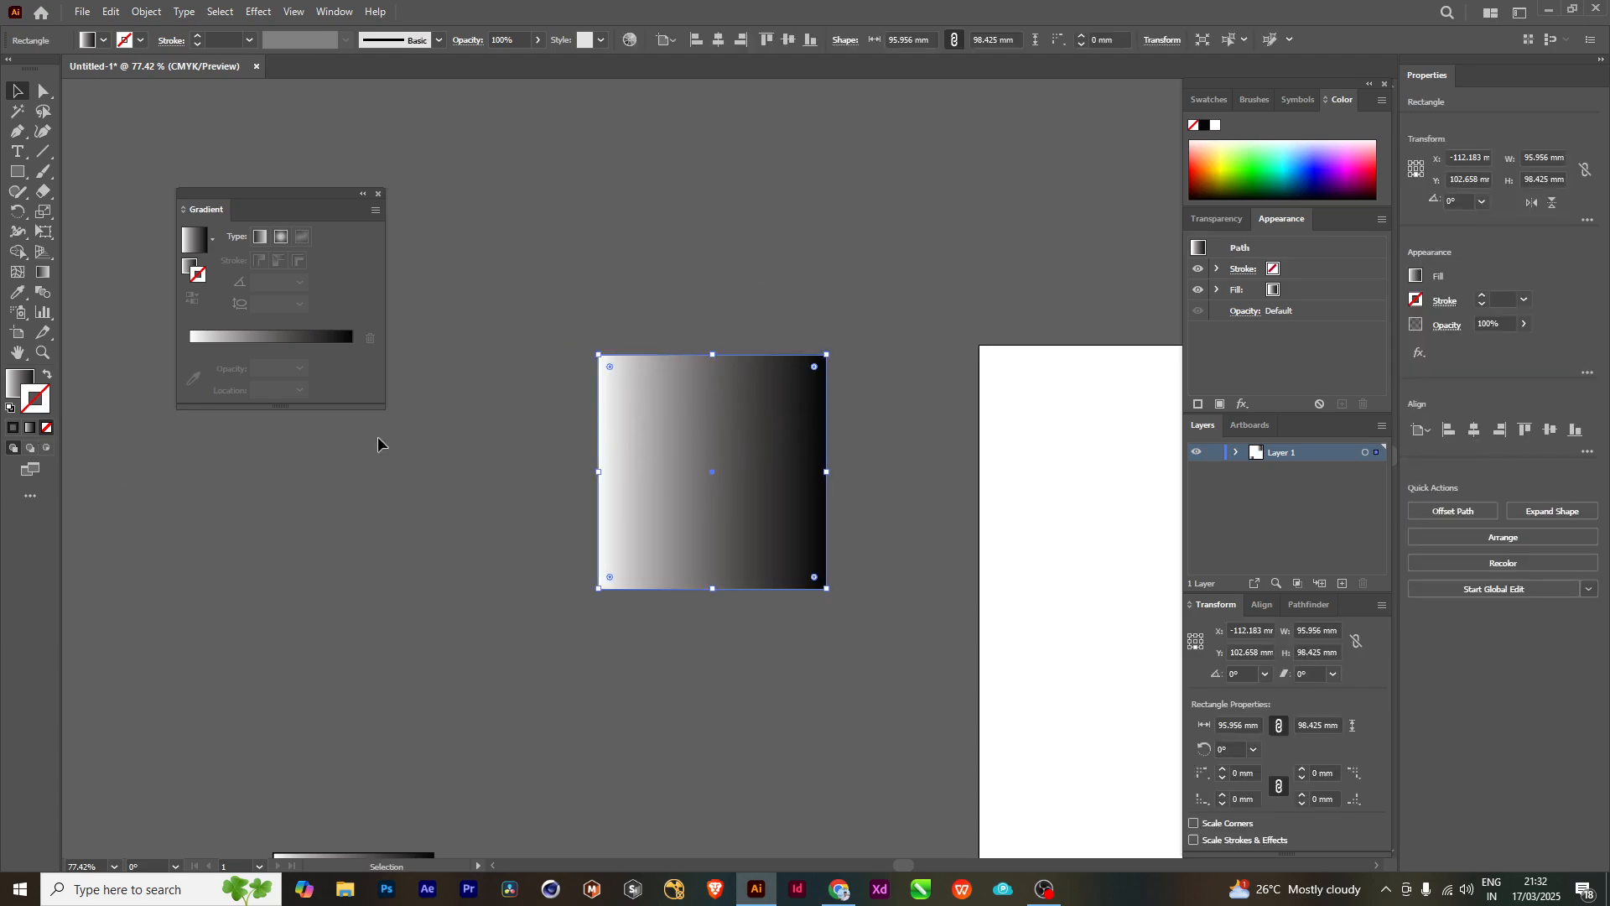
{"action": "left_click", "coordinate": [12, 428]}
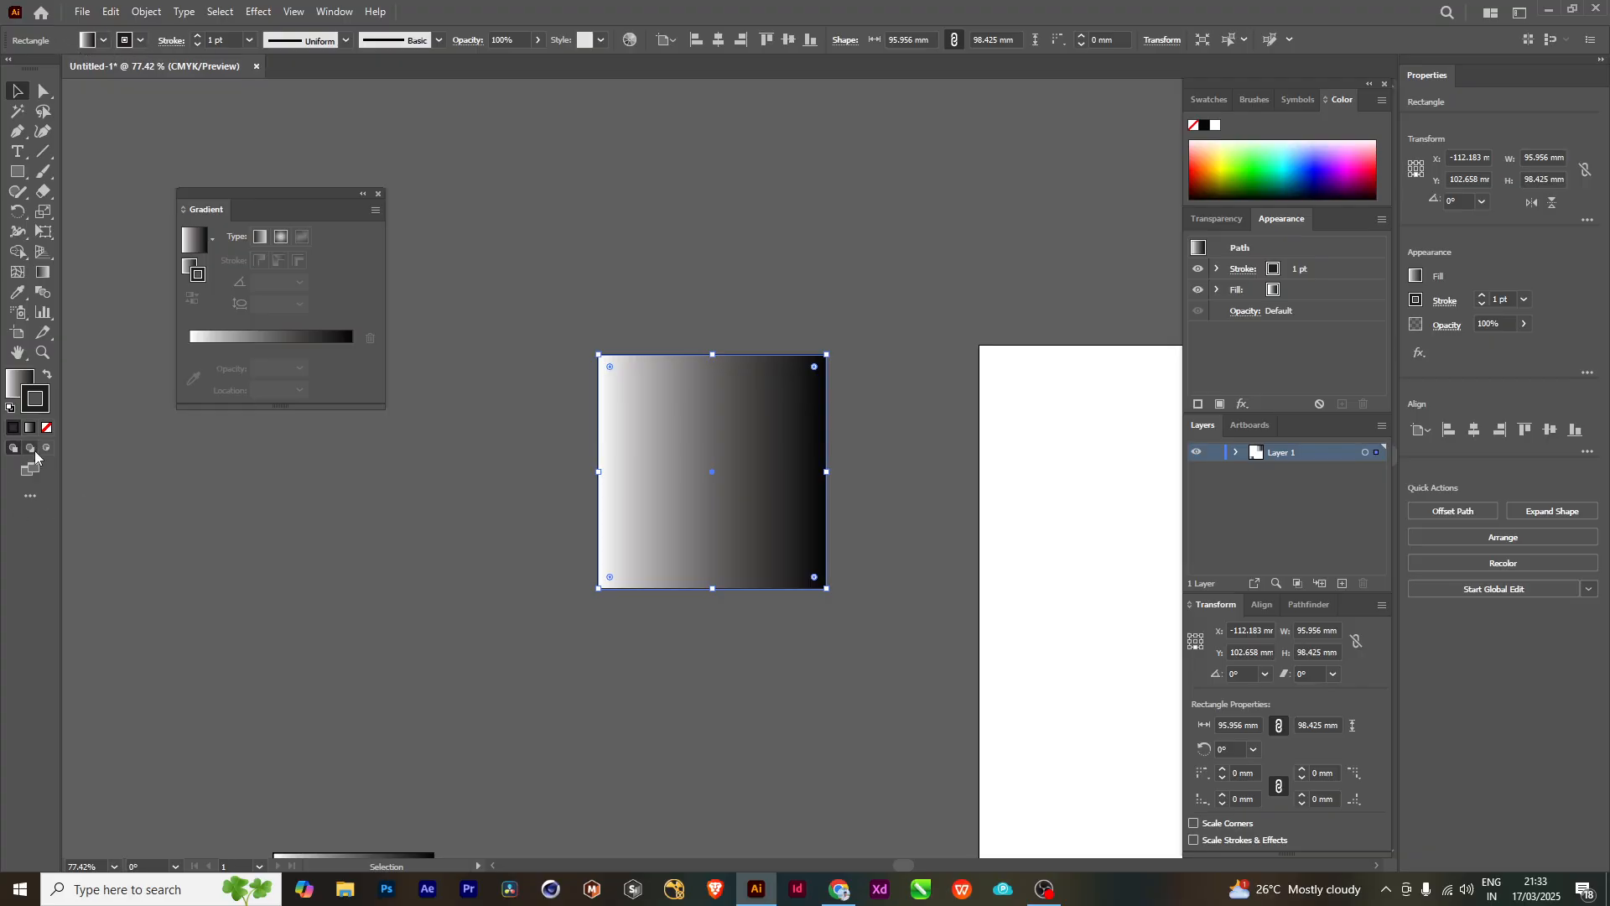
{"action": "left_click", "coordinate": [86, 42]}
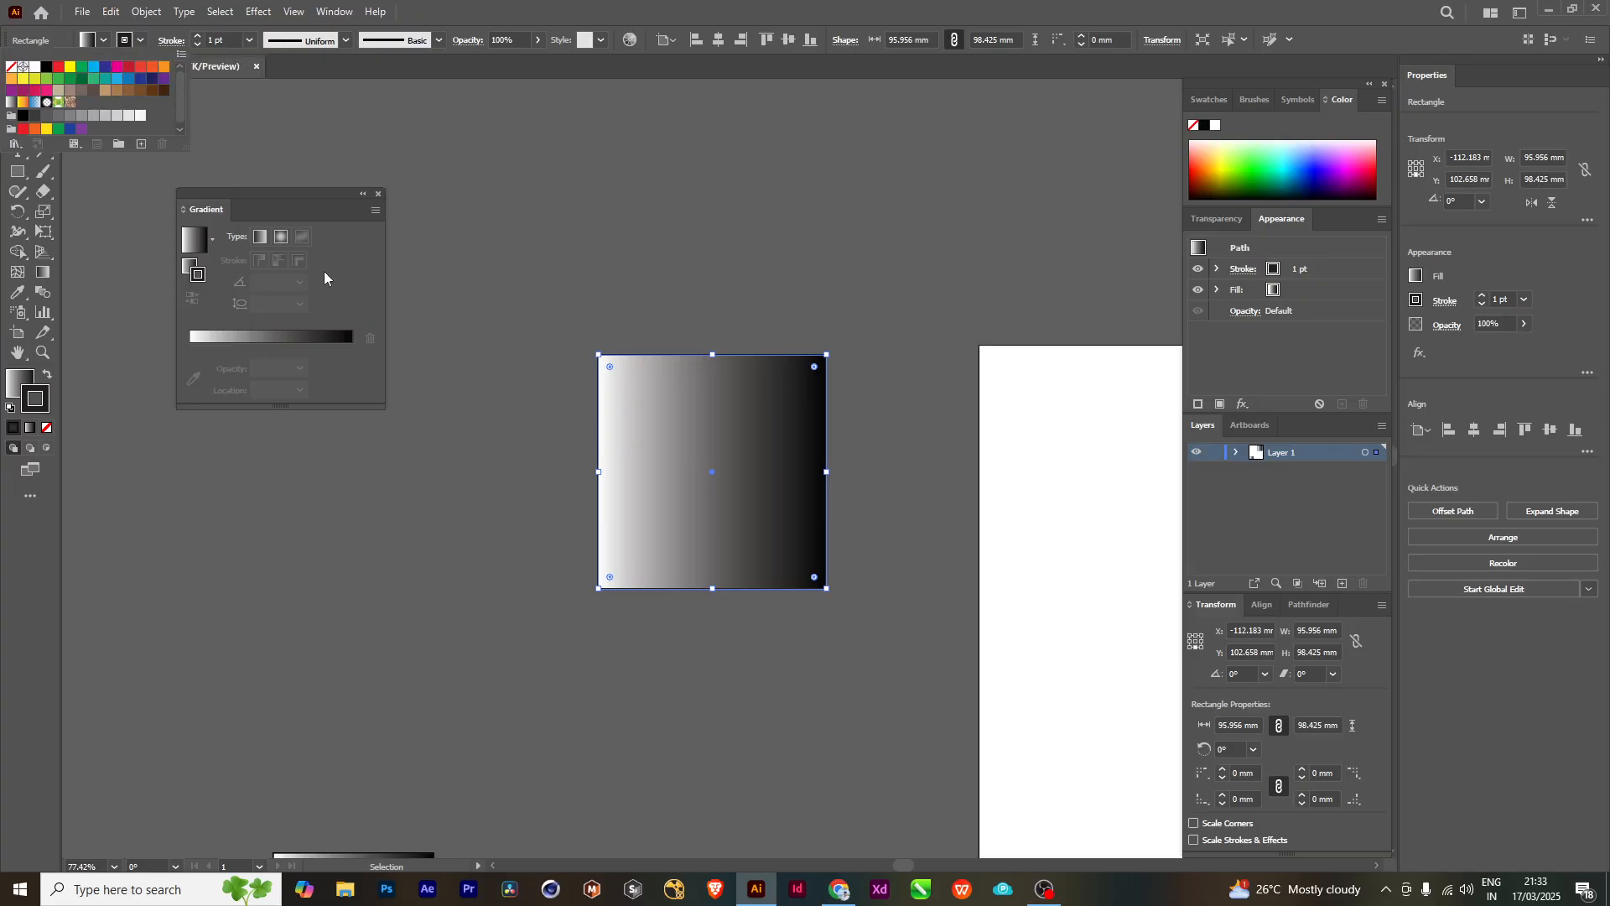
{"action": "left_click", "coordinate": [102, 45]}
{"action": "left_click", "coordinate": [101, 44]}
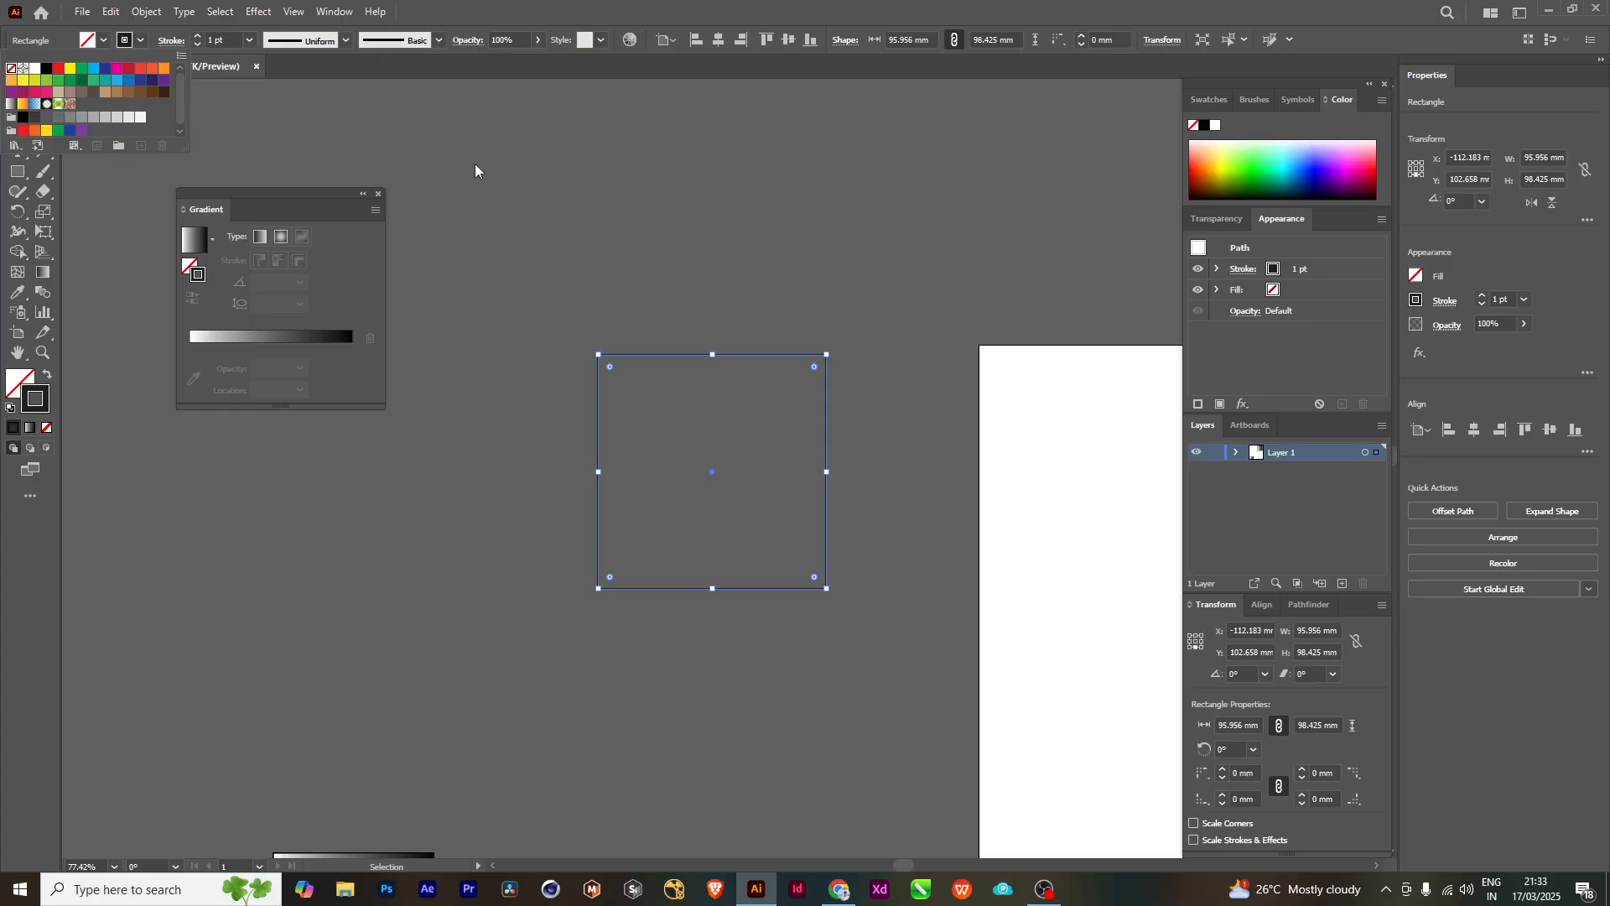
{"action": "left_click", "coordinate": [757, 293]}
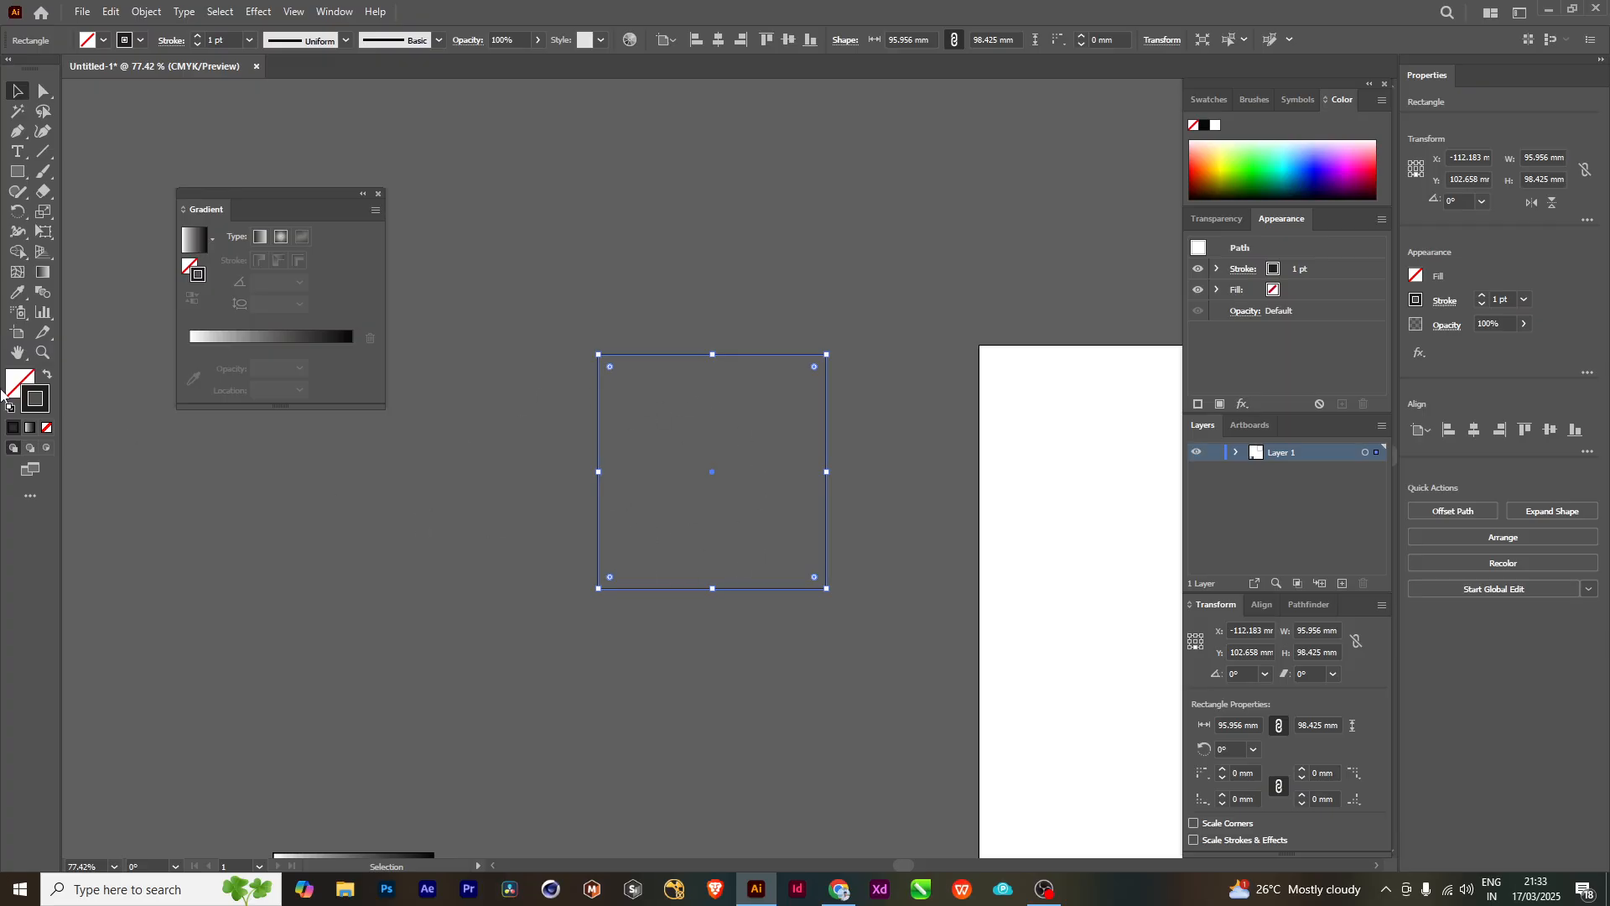
- Try switching the unfilled square's stroke between gradient and None twice, ending on None, and deselect the square
{"action": "left_click", "coordinate": [30, 429]}
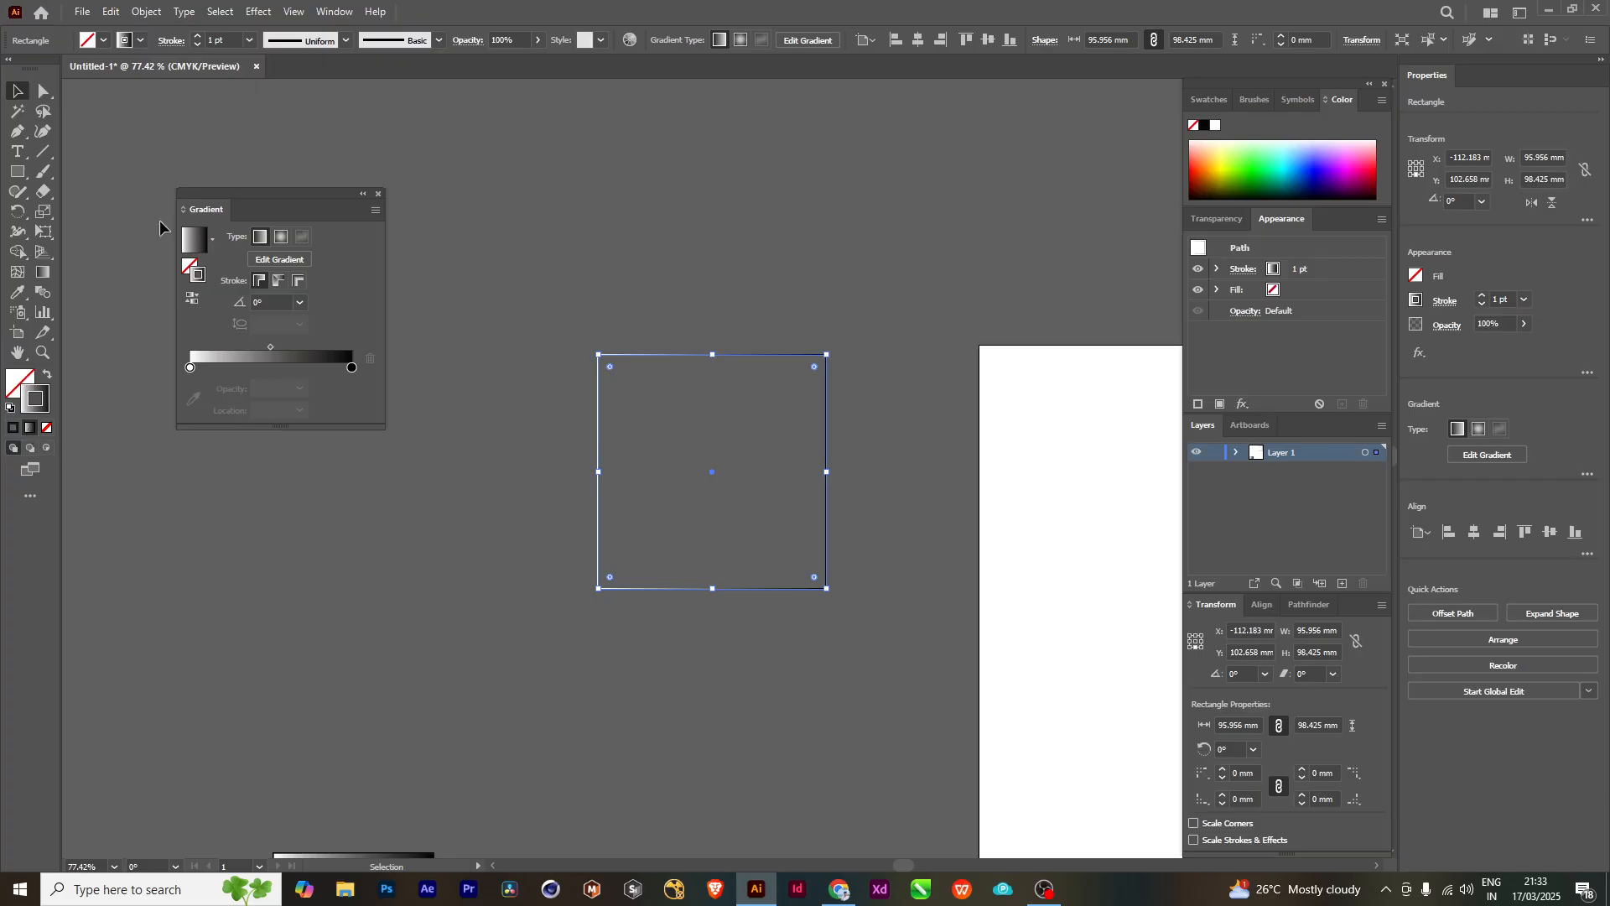
{"action": "left_click", "coordinate": [141, 43]}
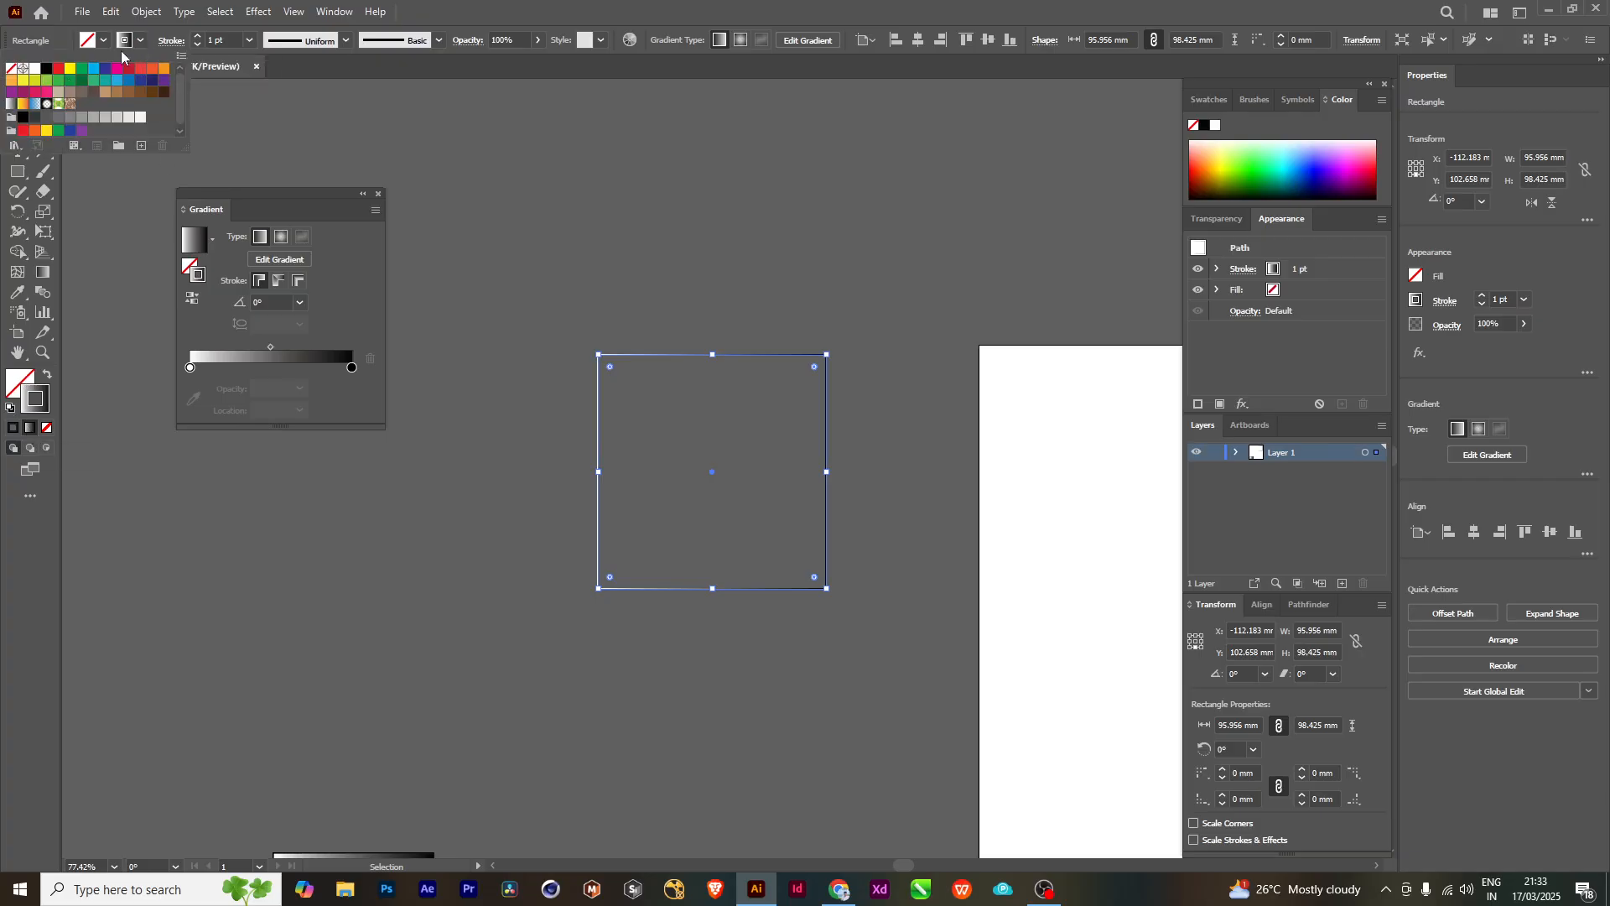
{"action": "left_click", "coordinate": [11, 68]}
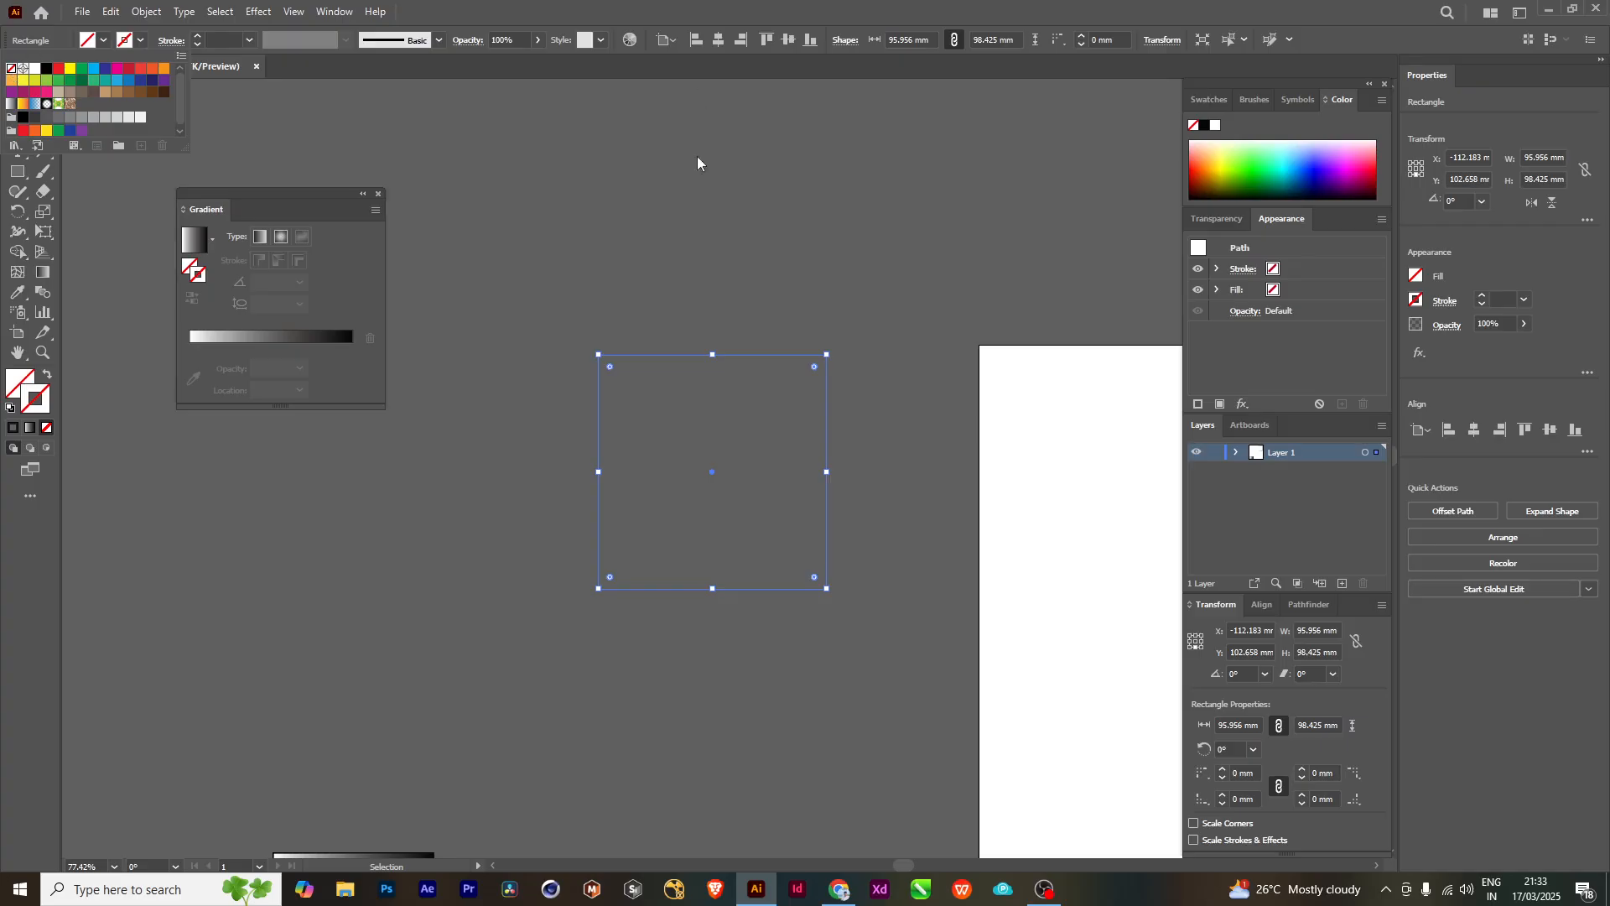
{"action": "left_click", "coordinate": [607, 275]}
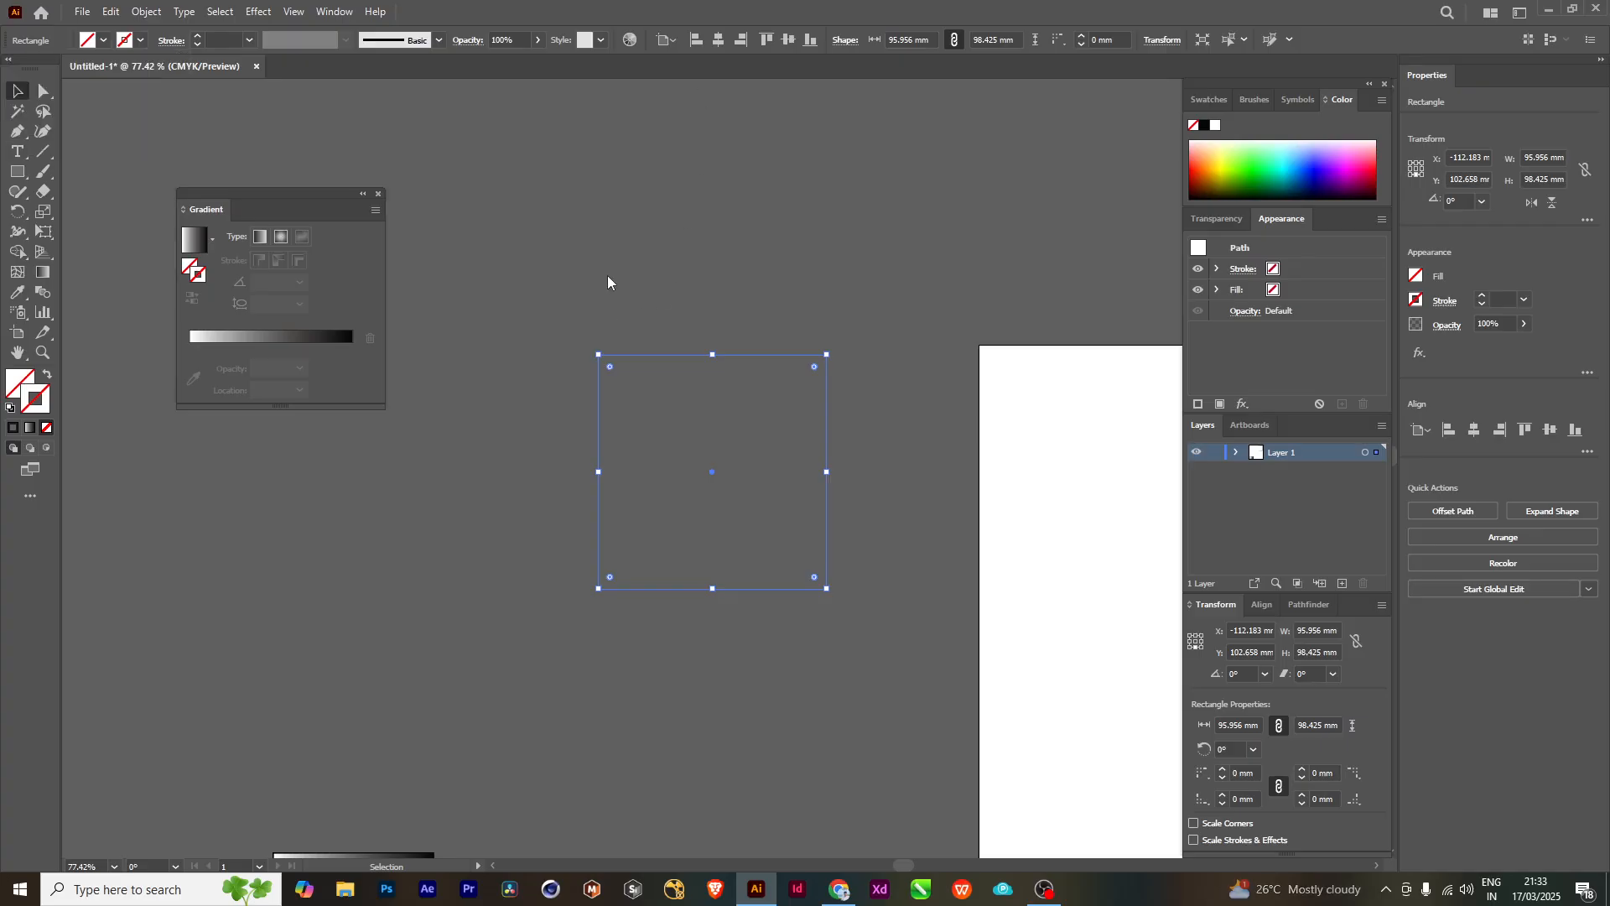
{"action": "left_click", "coordinate": [31, 428]}
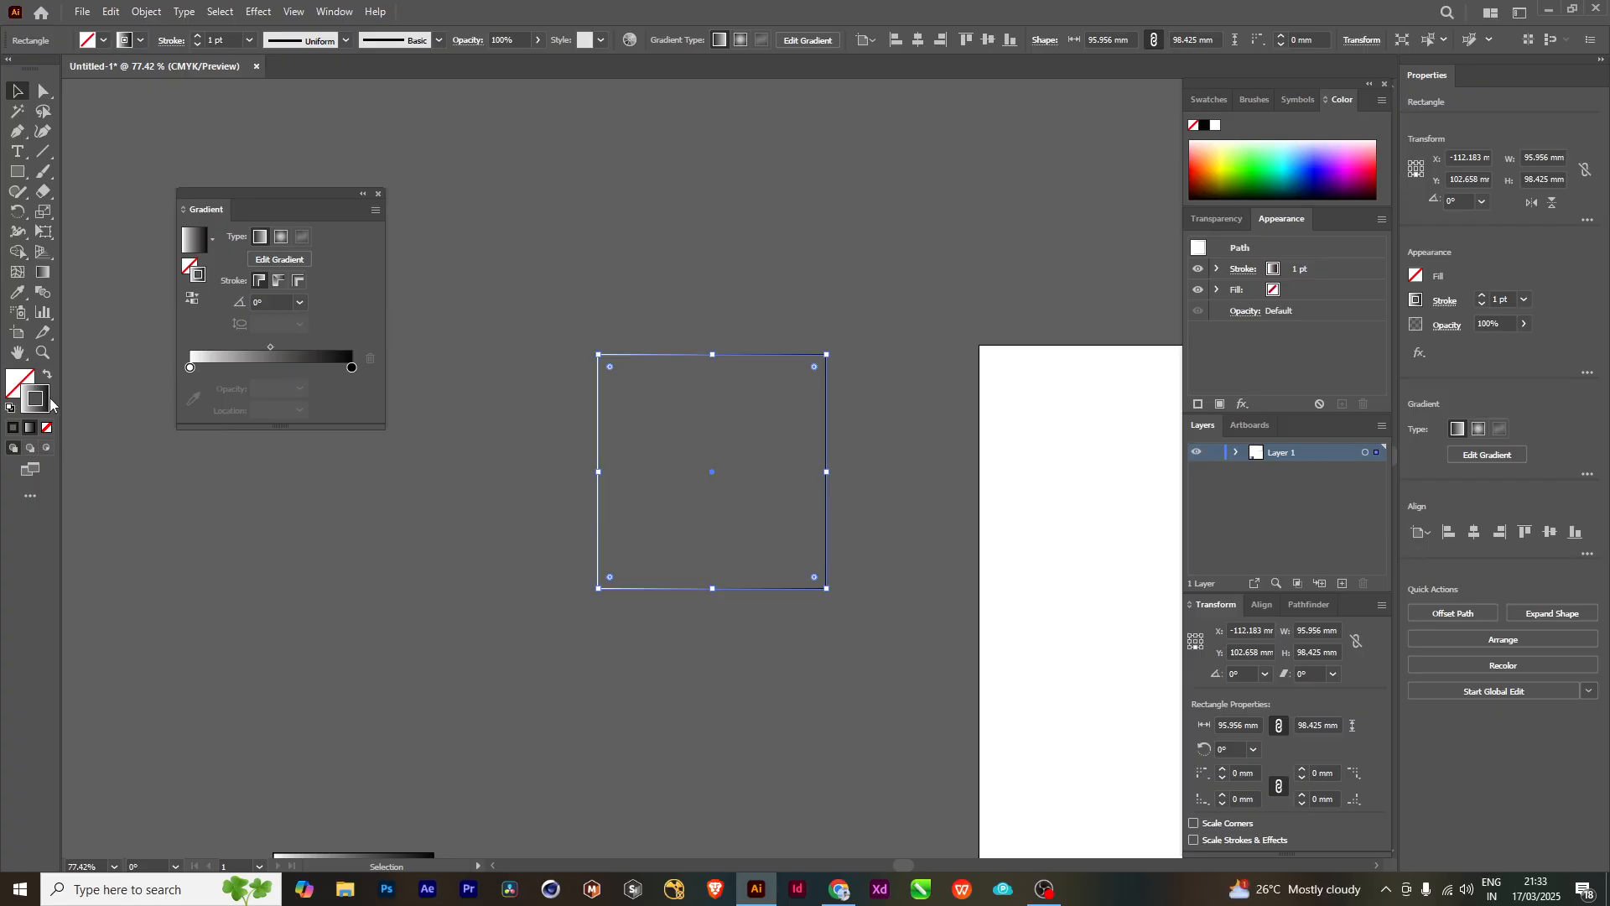
{"action": "left_click", "coordinate": [47, 429]}
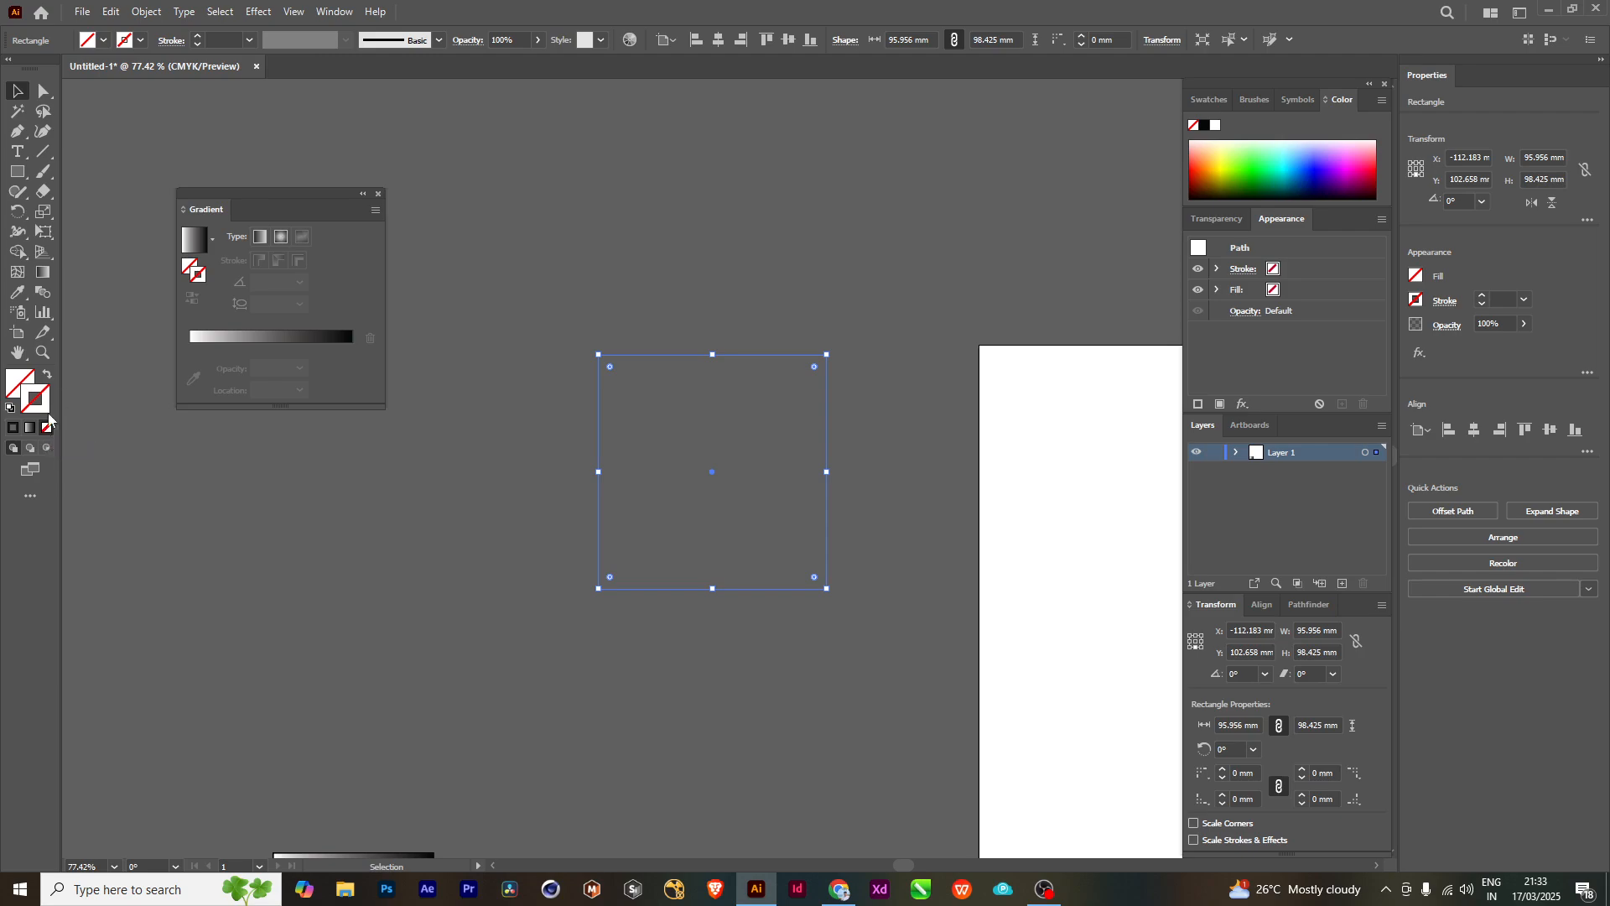
{"action": "left_click", "coordinate": [698, 343]}
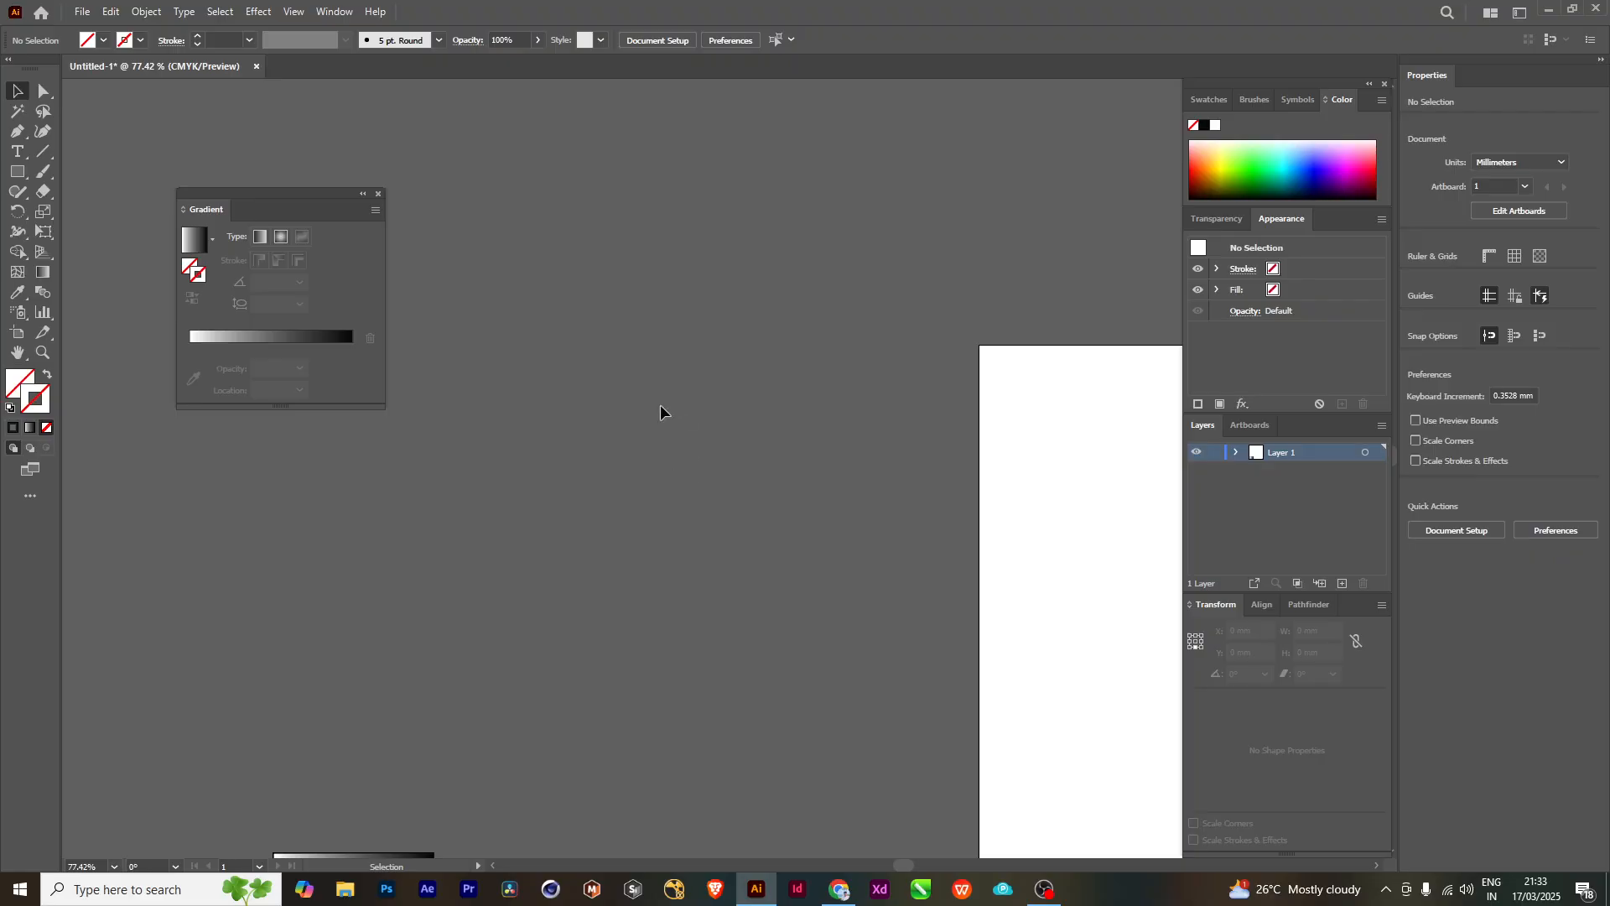
- Reselect the square without fill or stroke, try a gradient stroke on it, and set the stroke back to None
{"action": "left_click_drag", "start_coordinate": [718, 554], "coordinate": [719, 555]}
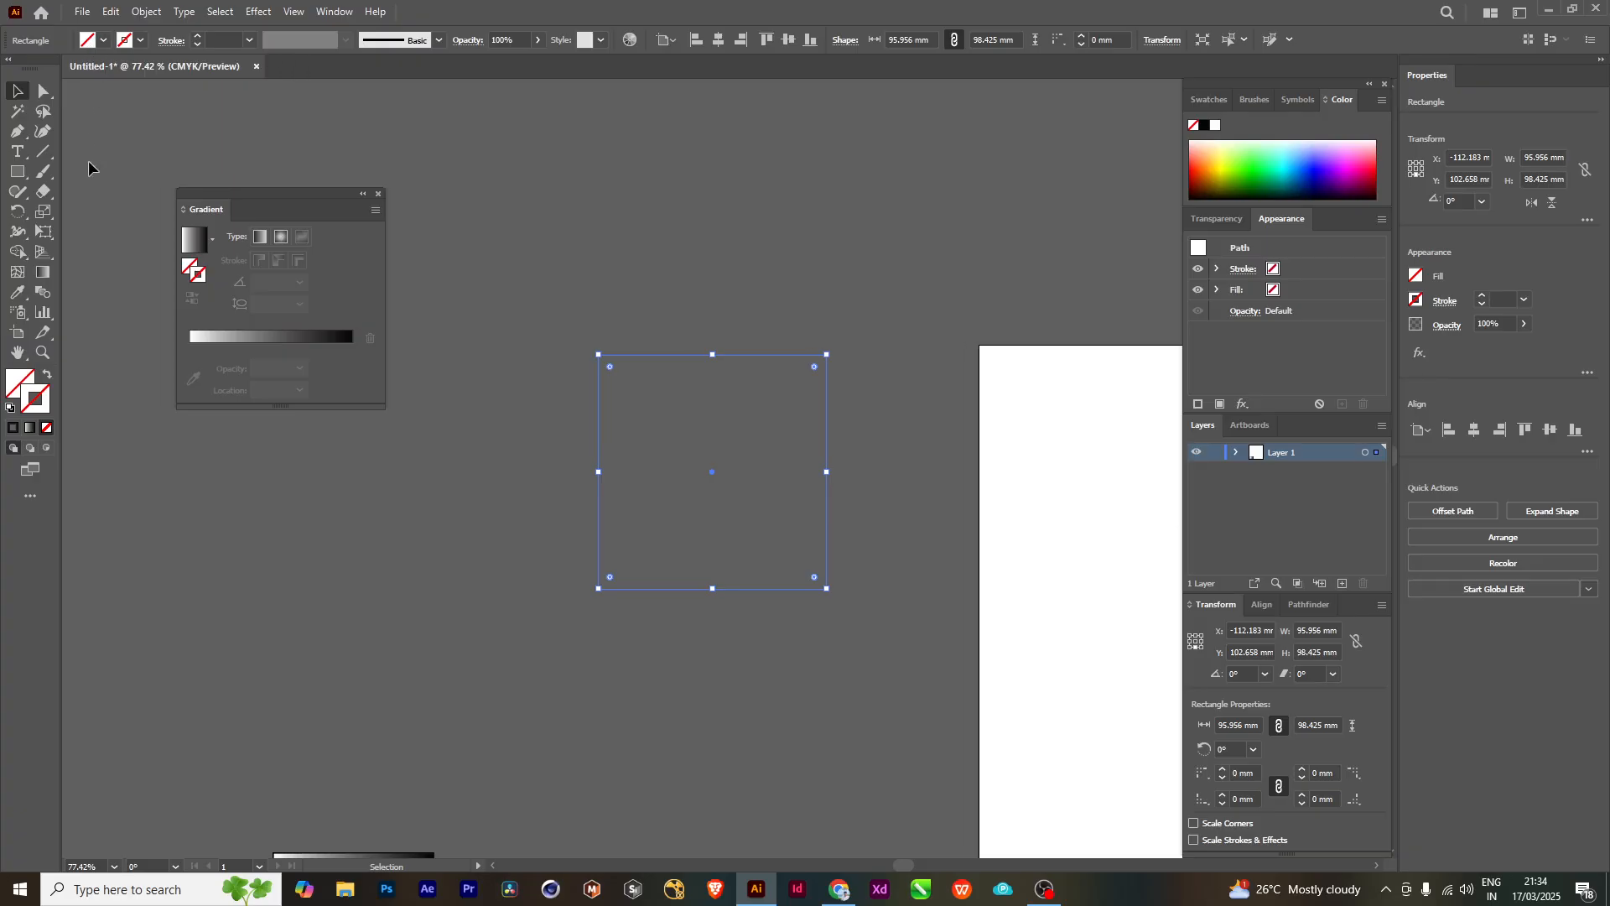
{"action": "left_click", "coordinate": [30, 429]}
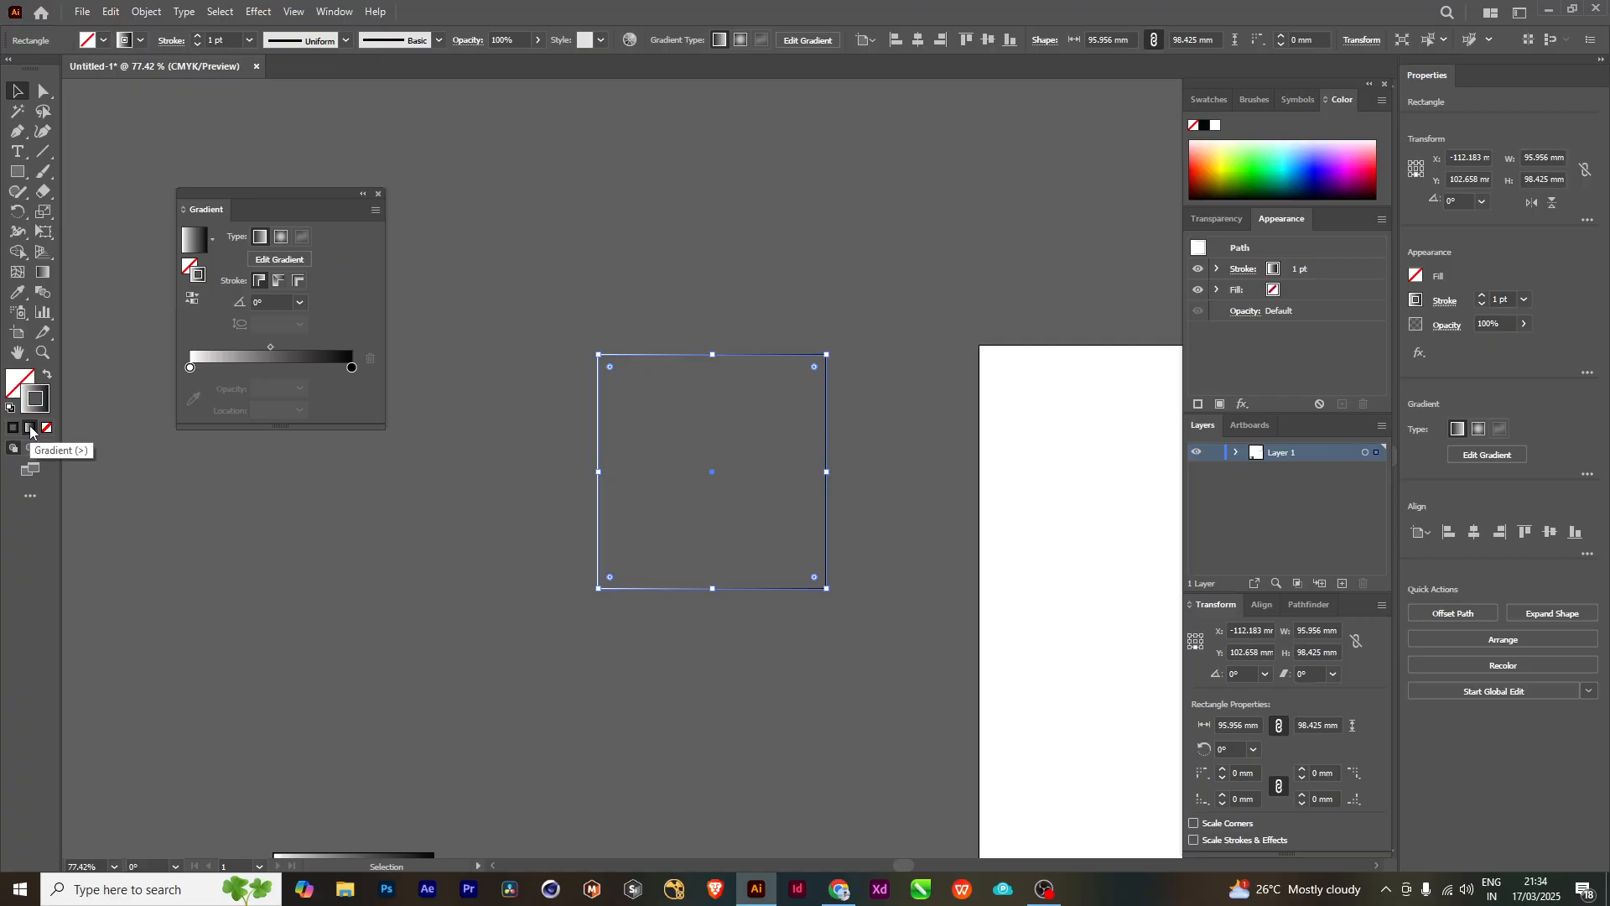
{"action": "left_click", "coordinate": [140, 40]}
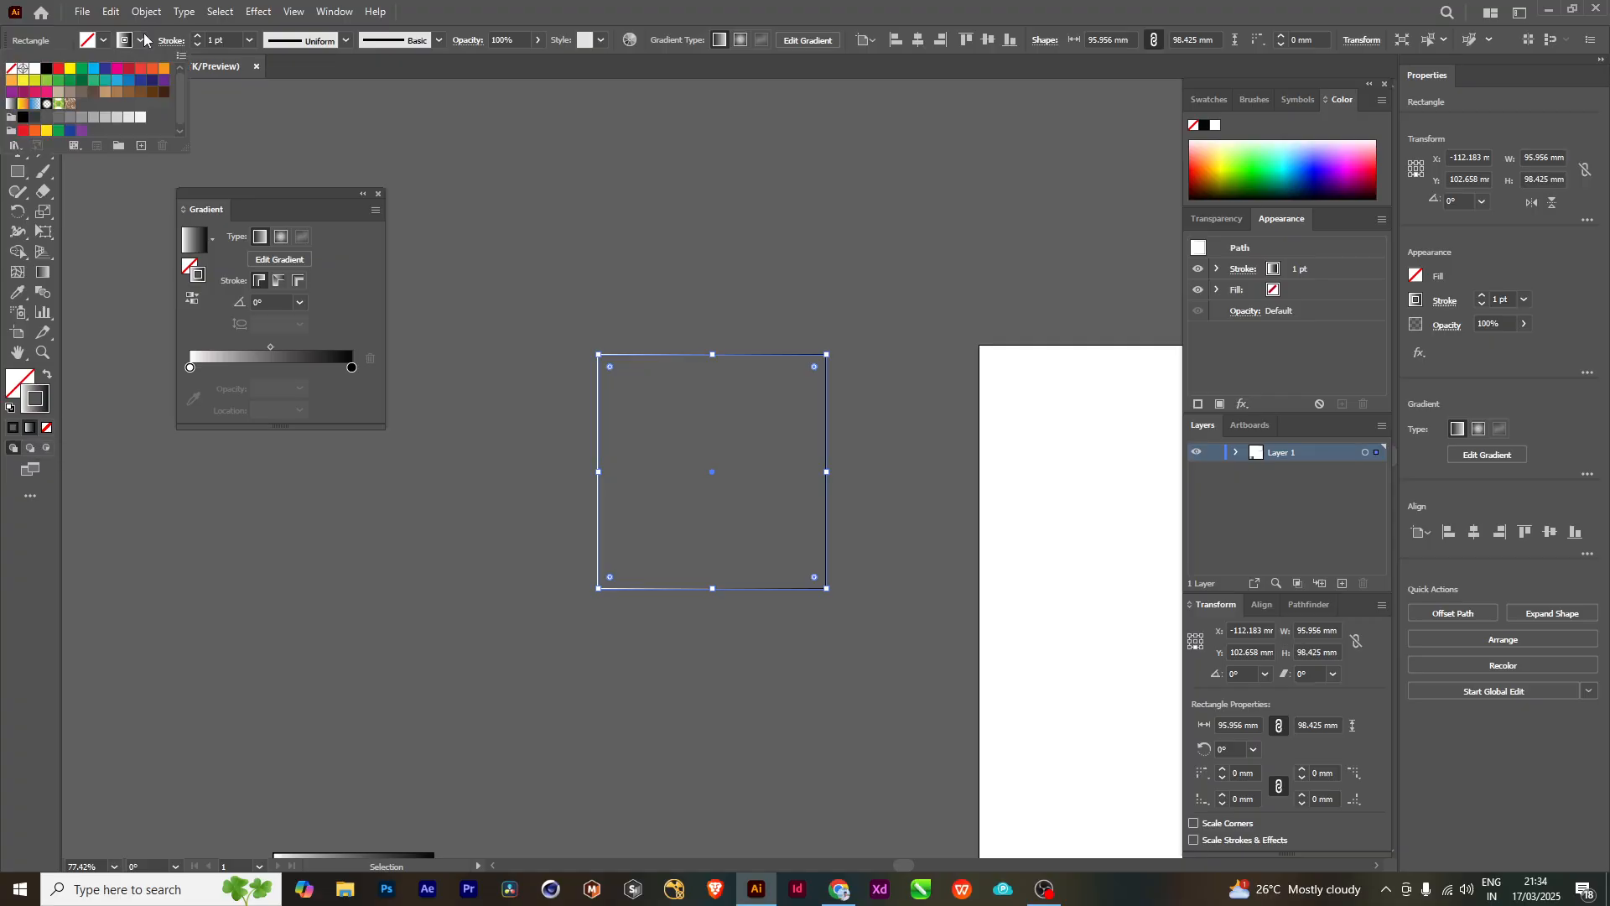
{"action": "left_click", "coordinate": [11, 69]}
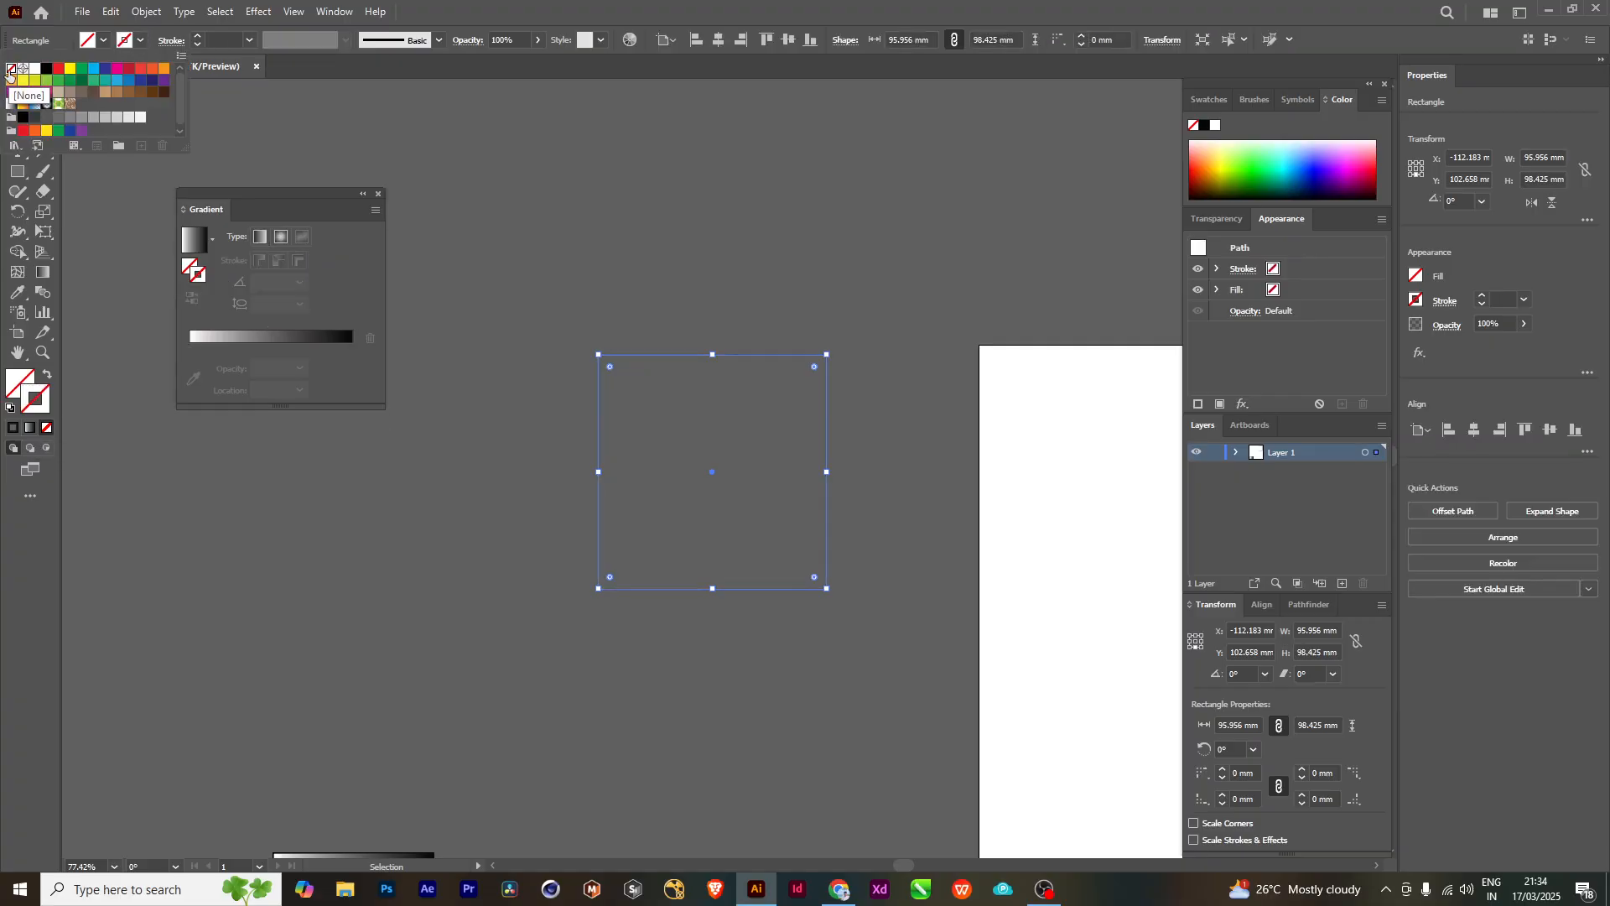
- Apply a gradient to the square's stroke, fill the square with white, and deselect it
{"action": "left_click", "coordinate": [29, 427]}
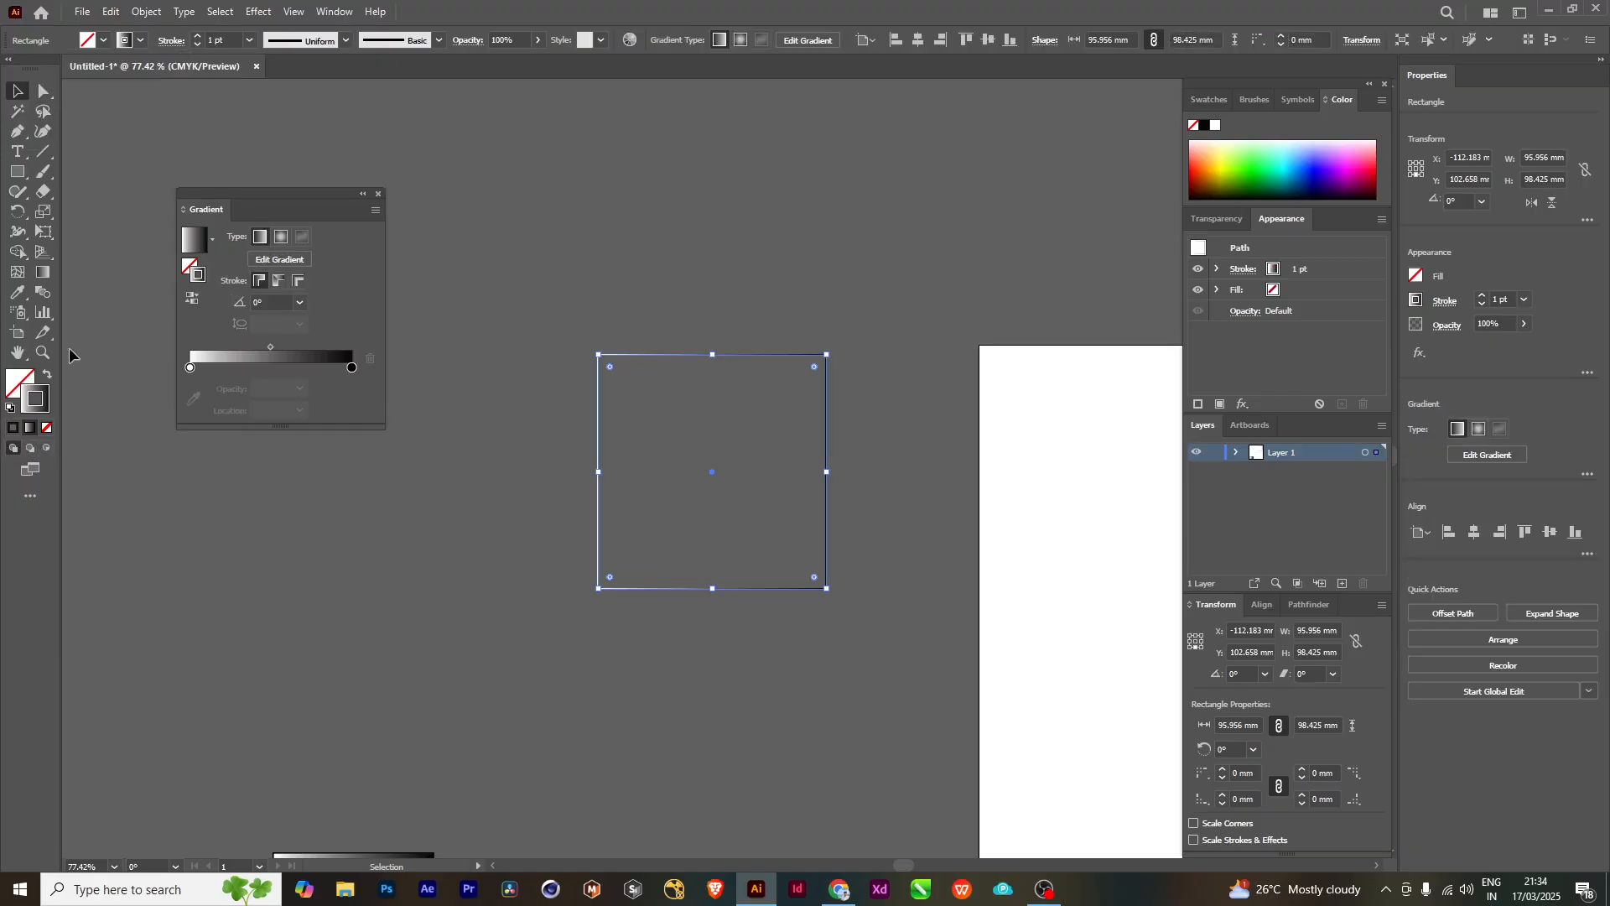
{"action": "left_click", "coordinate": [101, 41]}
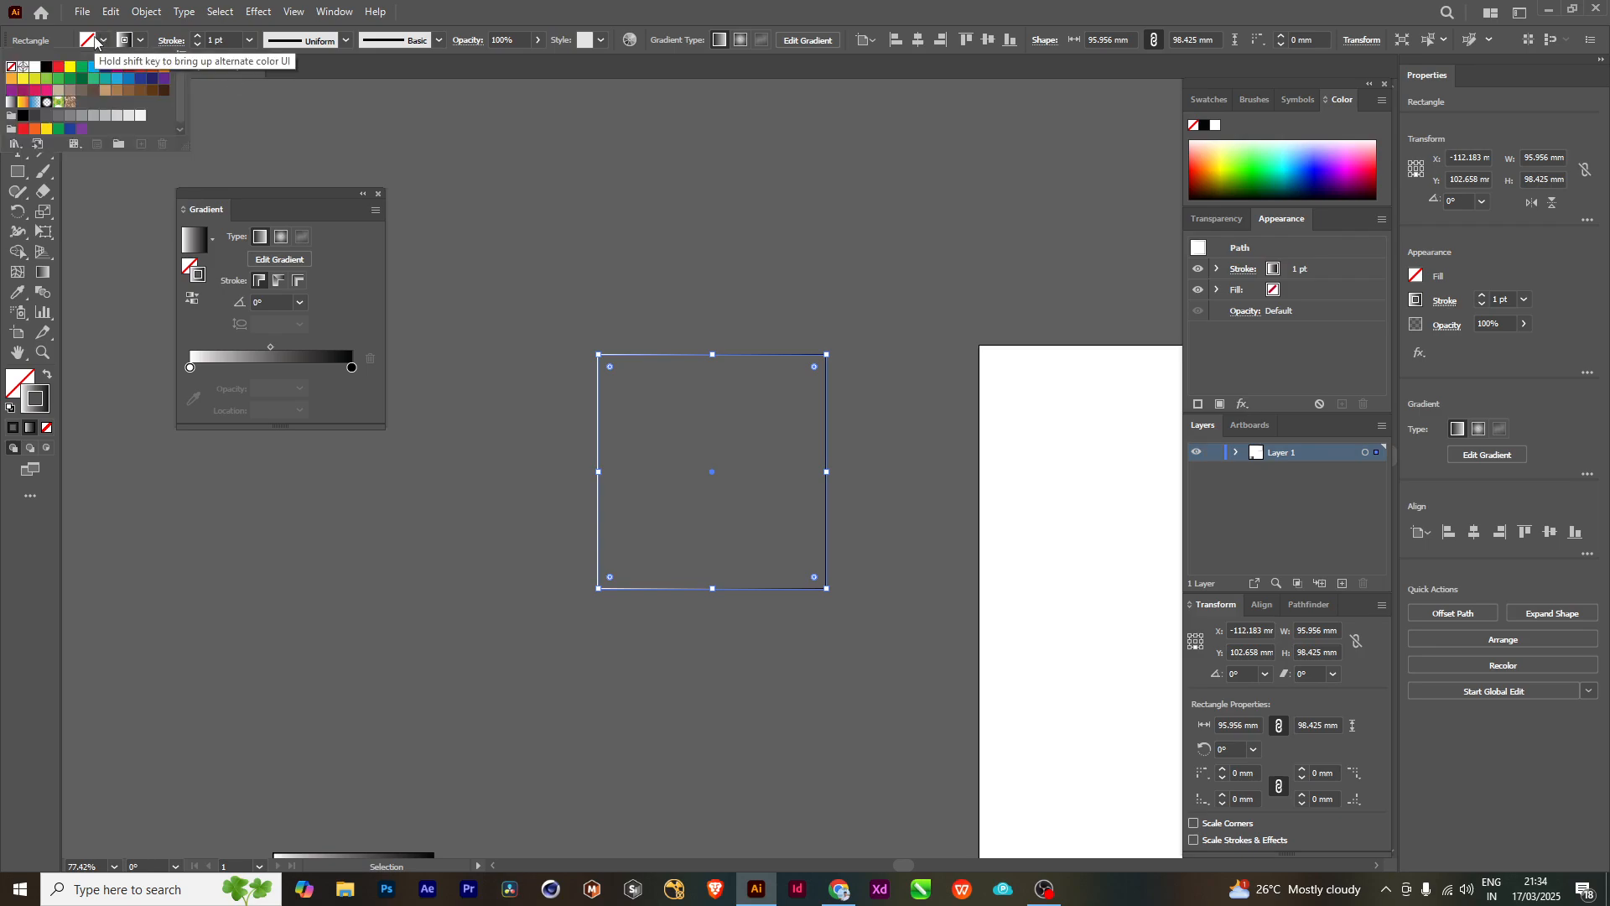
{"action": "left_click", "coordinate": [35, 66]}
{"action": "left_click", "coordinate": [614, 302]}
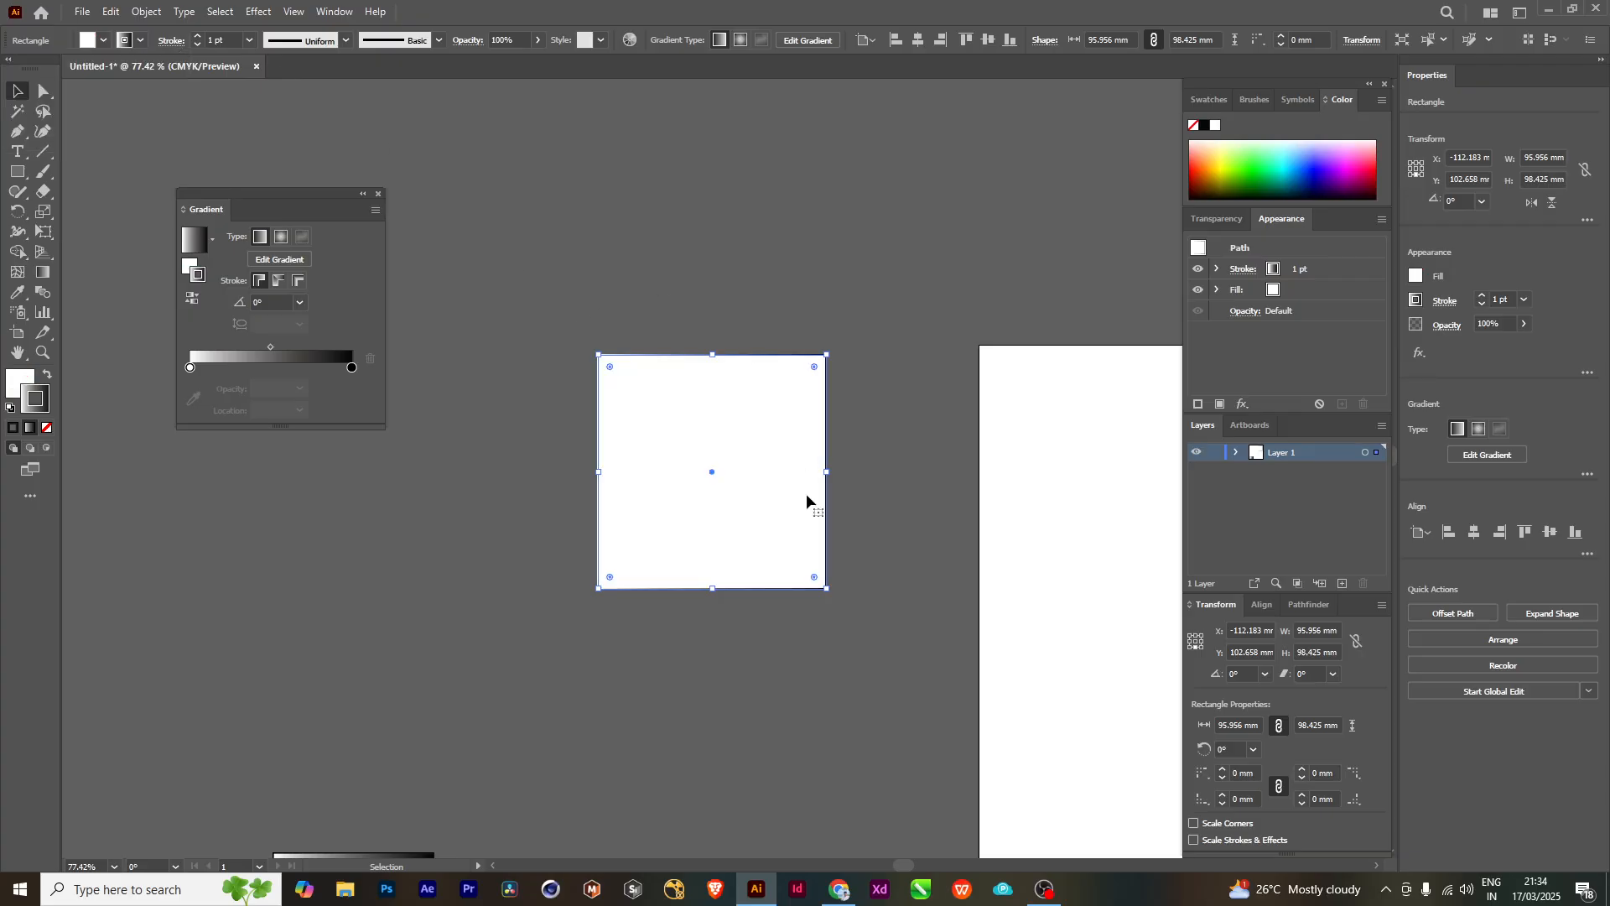
{"action": "left_click", "coordinate": [615, 241]}
{"action": "scroll", "coordinate": [788, 343], "scroll_direction": "up", "scroll_amount": 3}
{"action": "scroll", "coordinate": [751, 369], "scroll_direction": "down", "scroll_amount": 1}
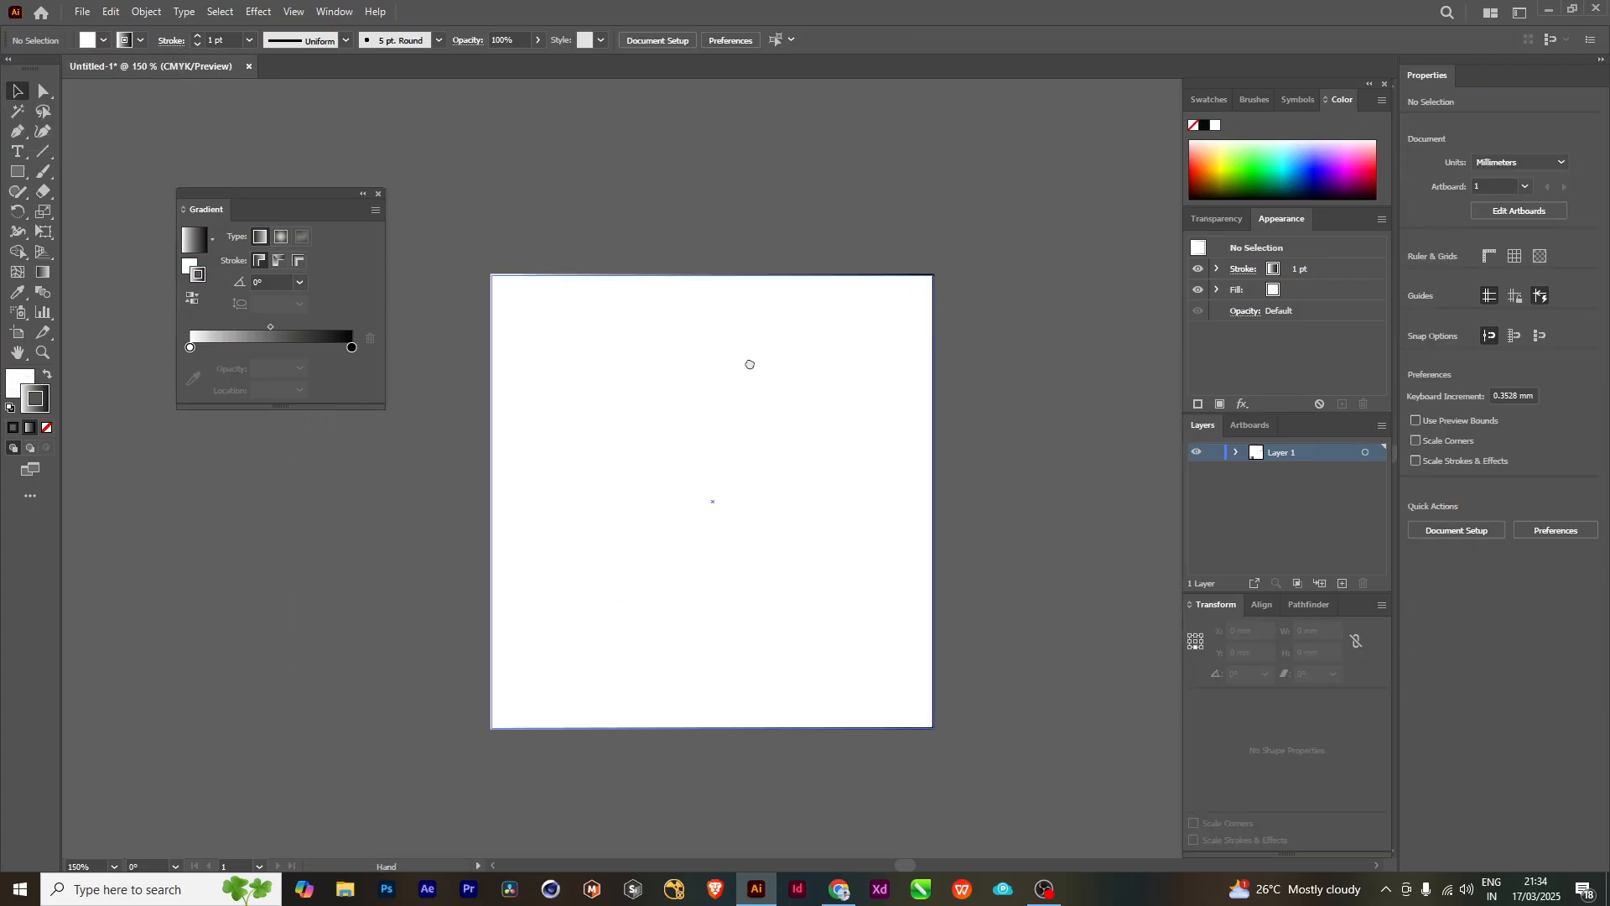
{"action": "scroll", "coordinate": [733, 324], "scroll_direction": "down", "scroll_amount": 1}
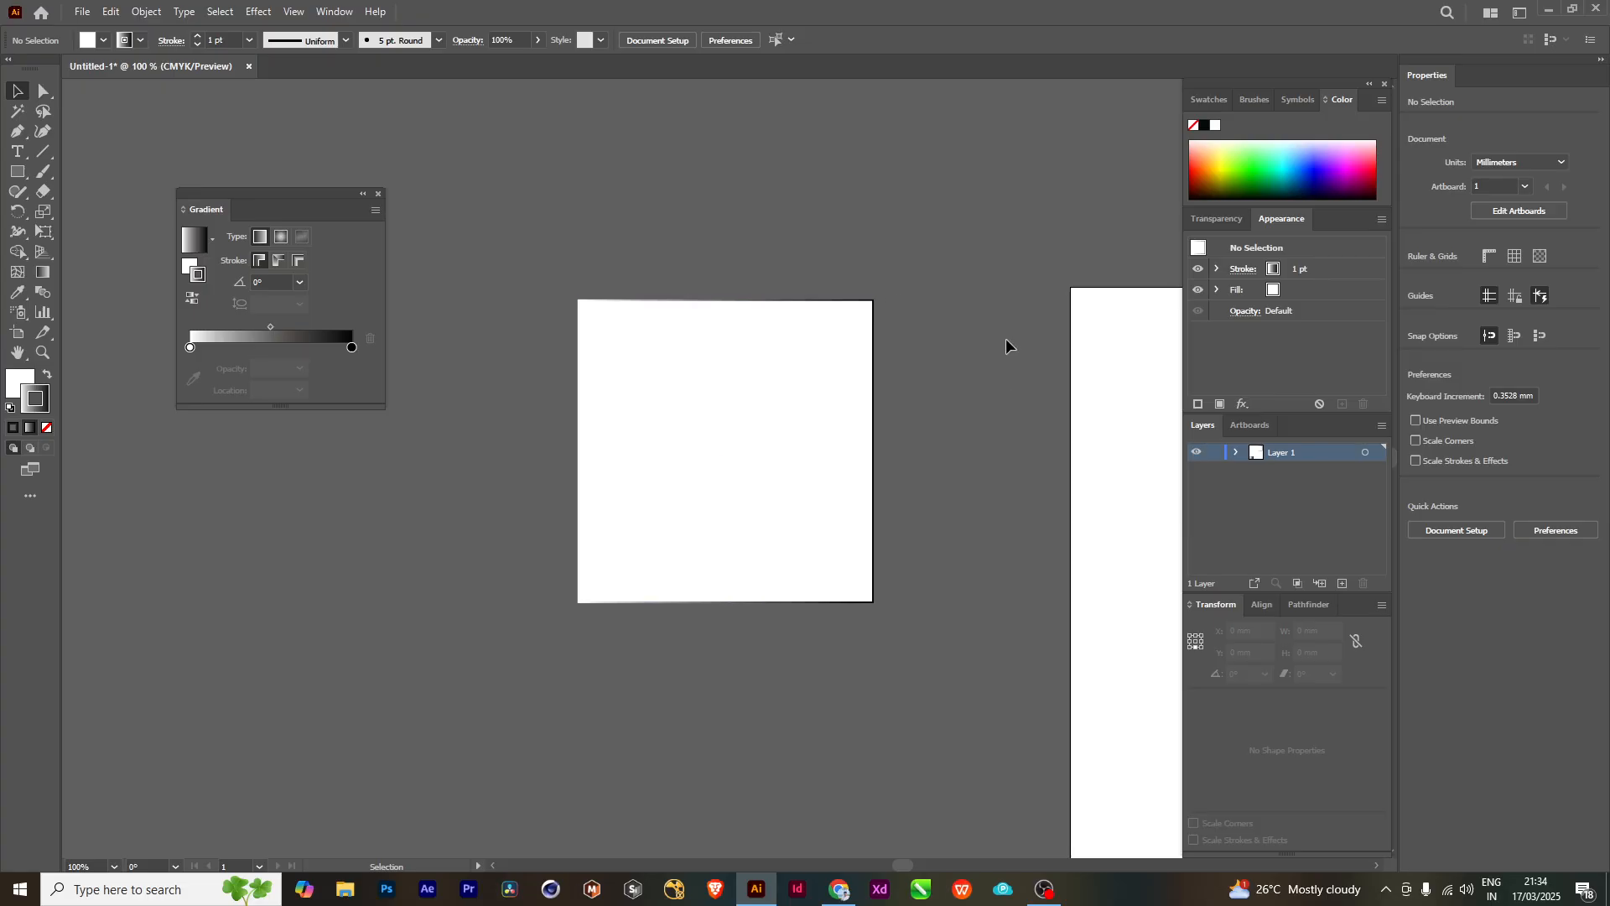
- Set the white square's stroke to None, move the square slightly away from the artboard, and deselect it
{"action": "left_click", "coordinate": [127, 40]}
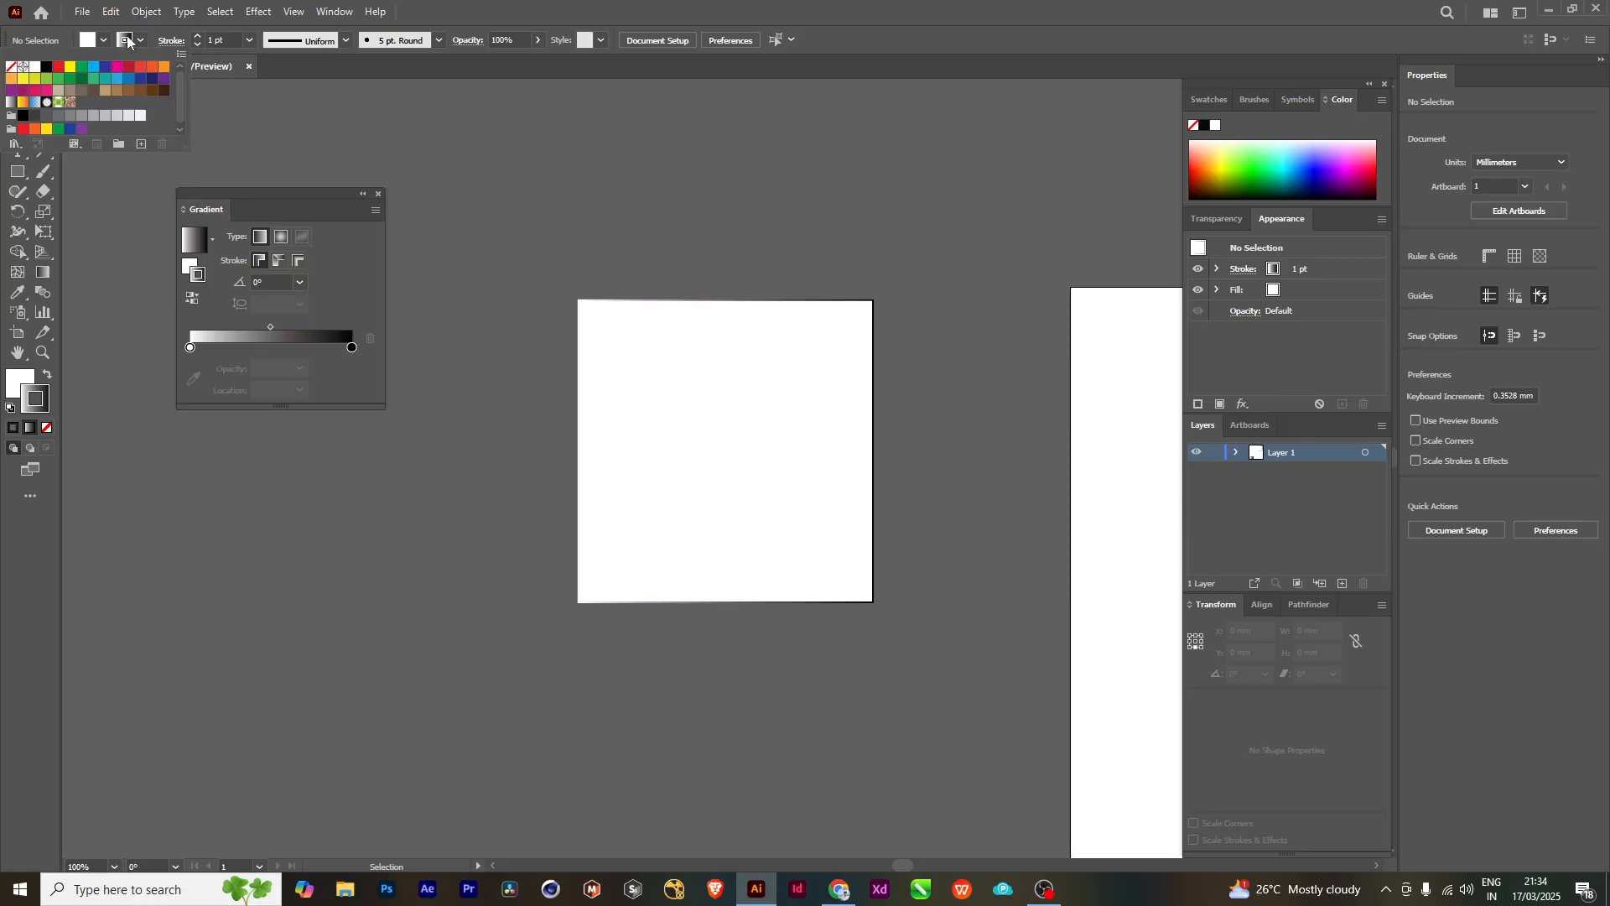
{"action": "left_click", "coordinate": [11, 66]}
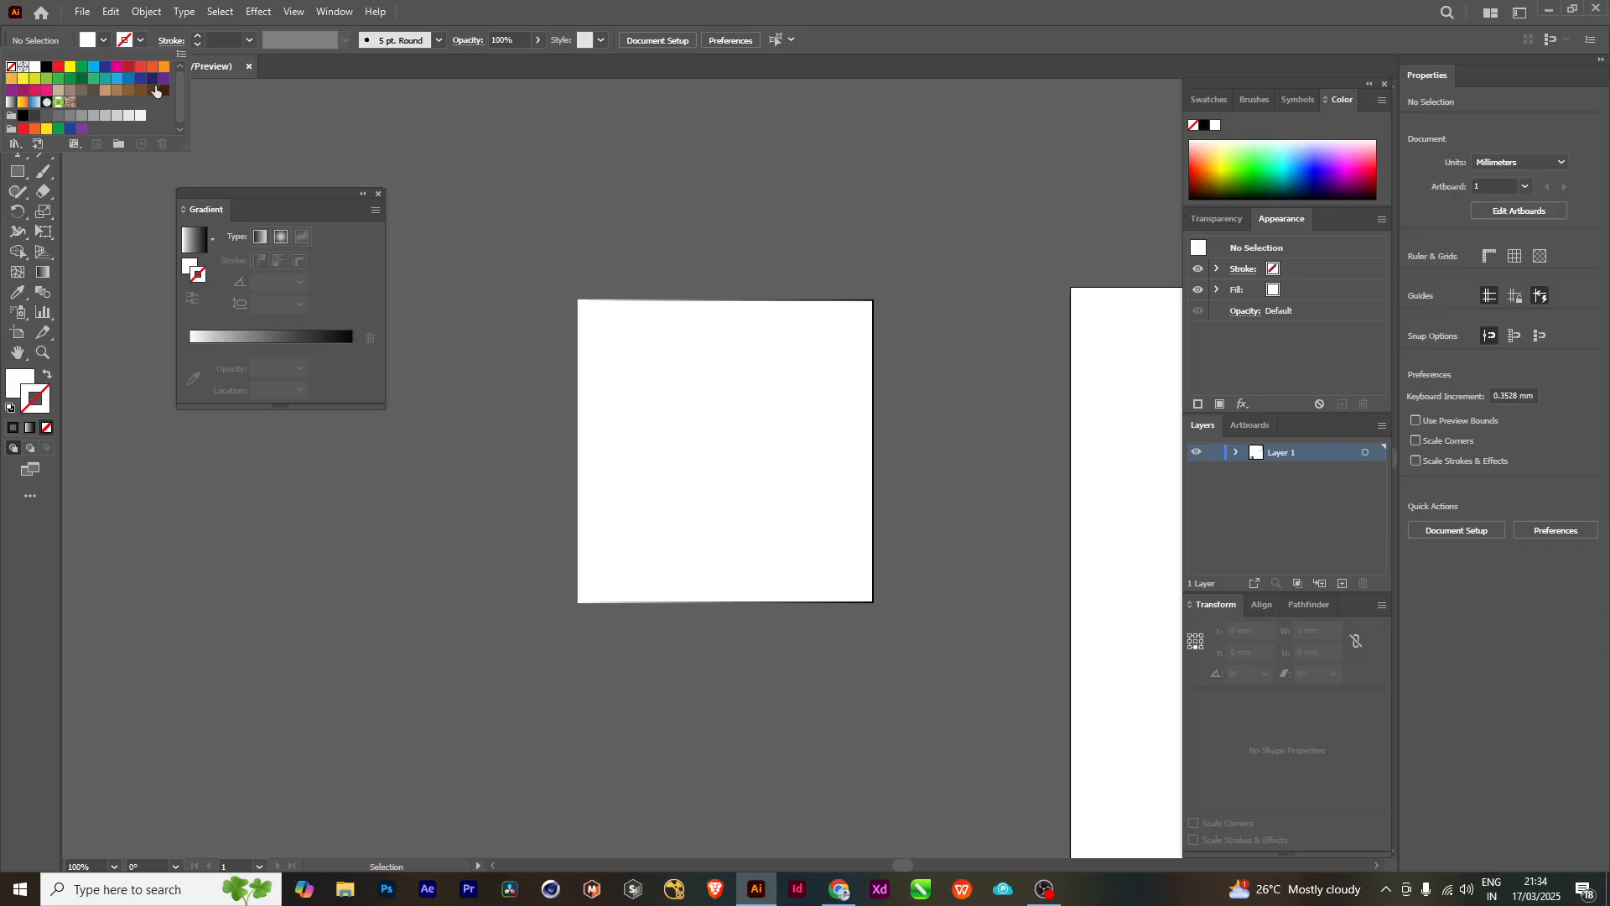
{"action": "left_click", "coordinate": [734, 359]}
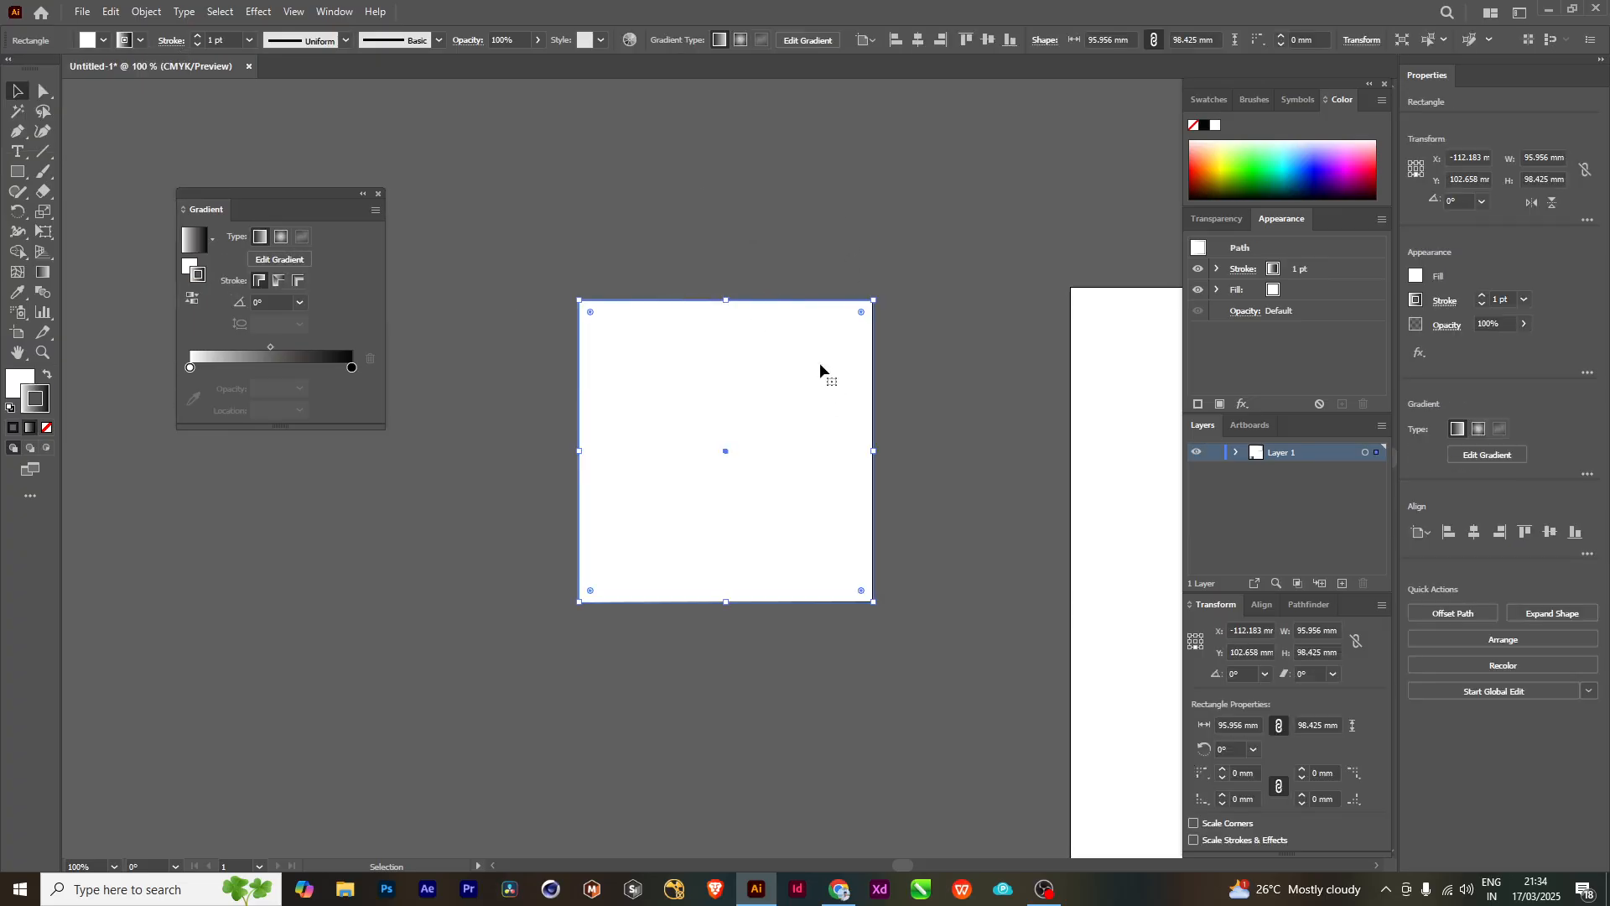
{"action": "left_click", "coordinate": [47, 431]}
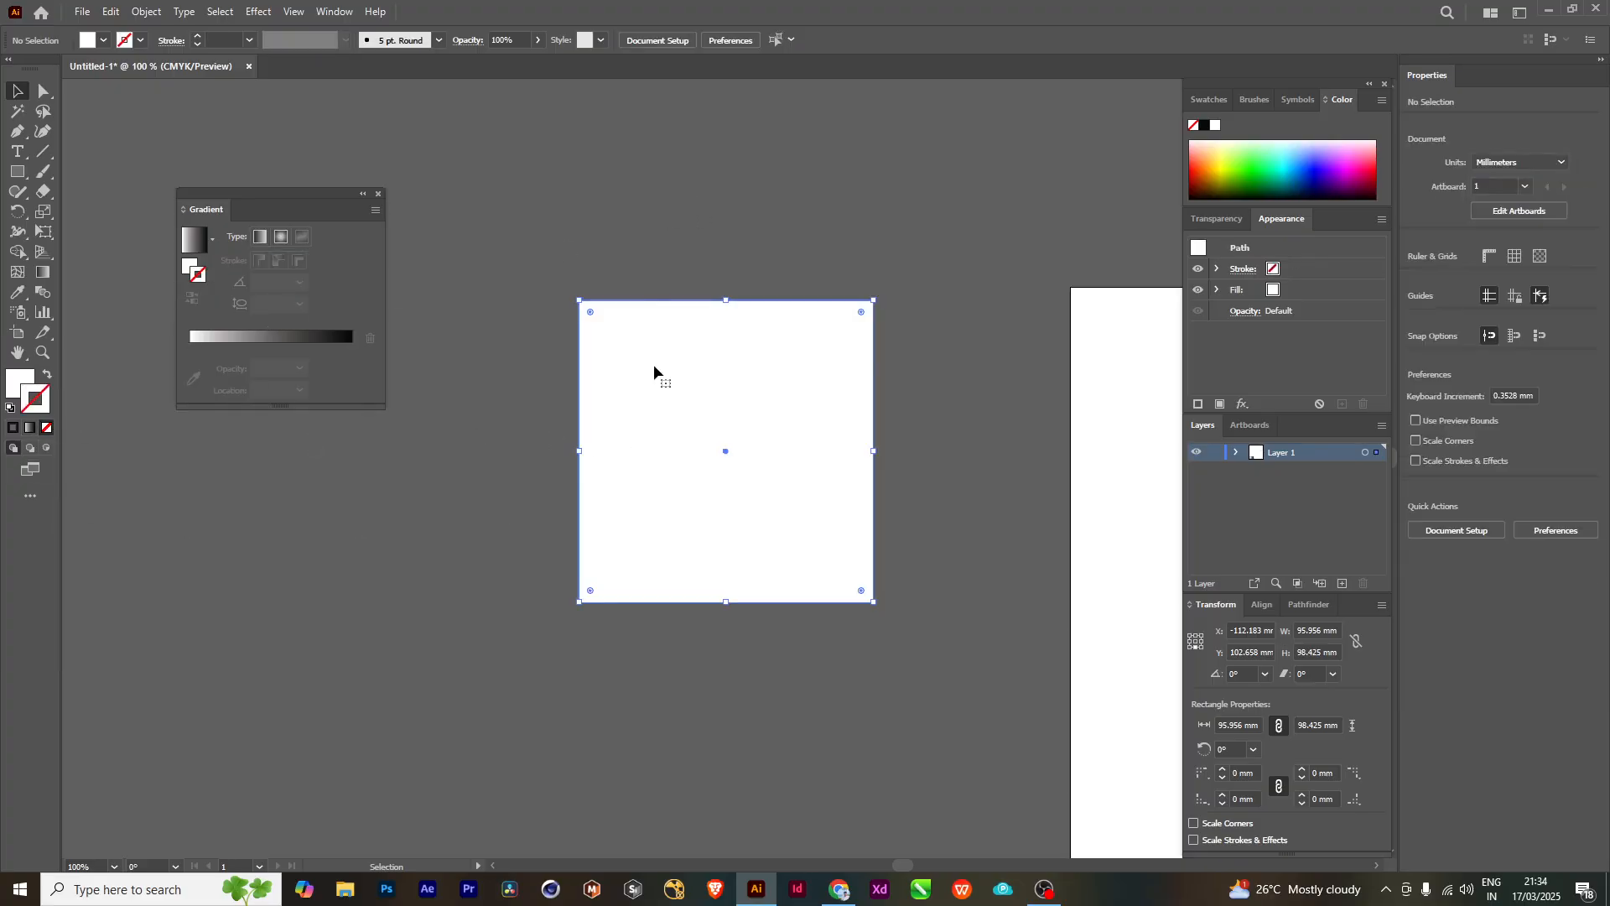
{"action": "left_click_drag", "start_coordinate": [703, 390], "coordinate": [679, 376]}
{"action": "left_click", "coordinate": [647, 223]}
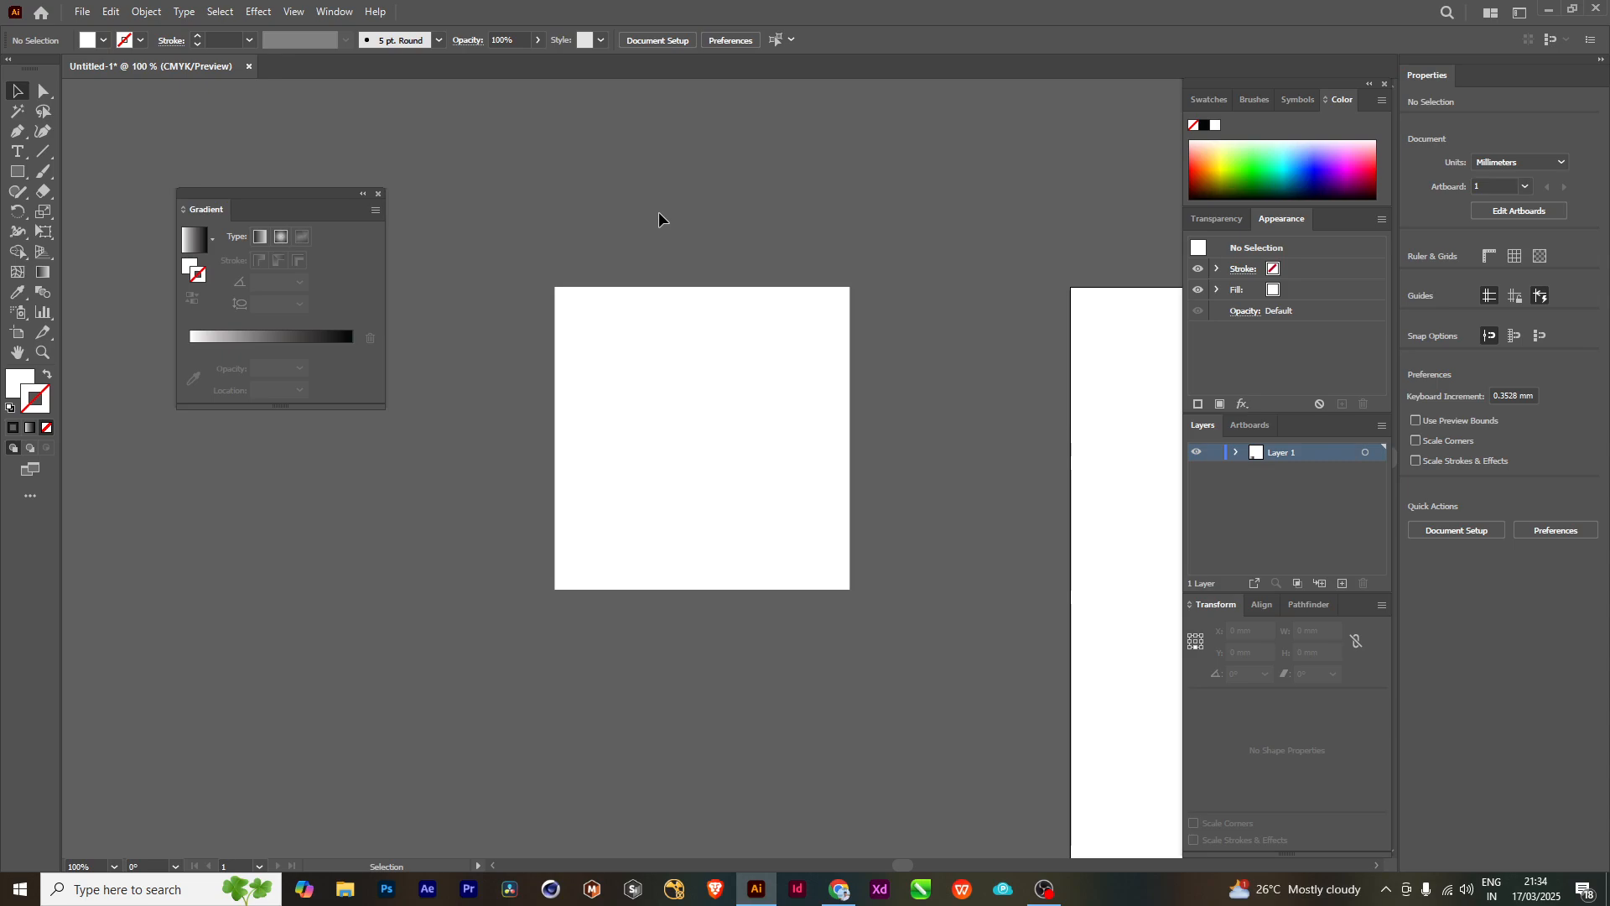
- Delete the white square and draw a new rectangle about 135 mm wide and 146 mm high beside the artboard
{"action": "left_click", "coordinate": [657, 371]}
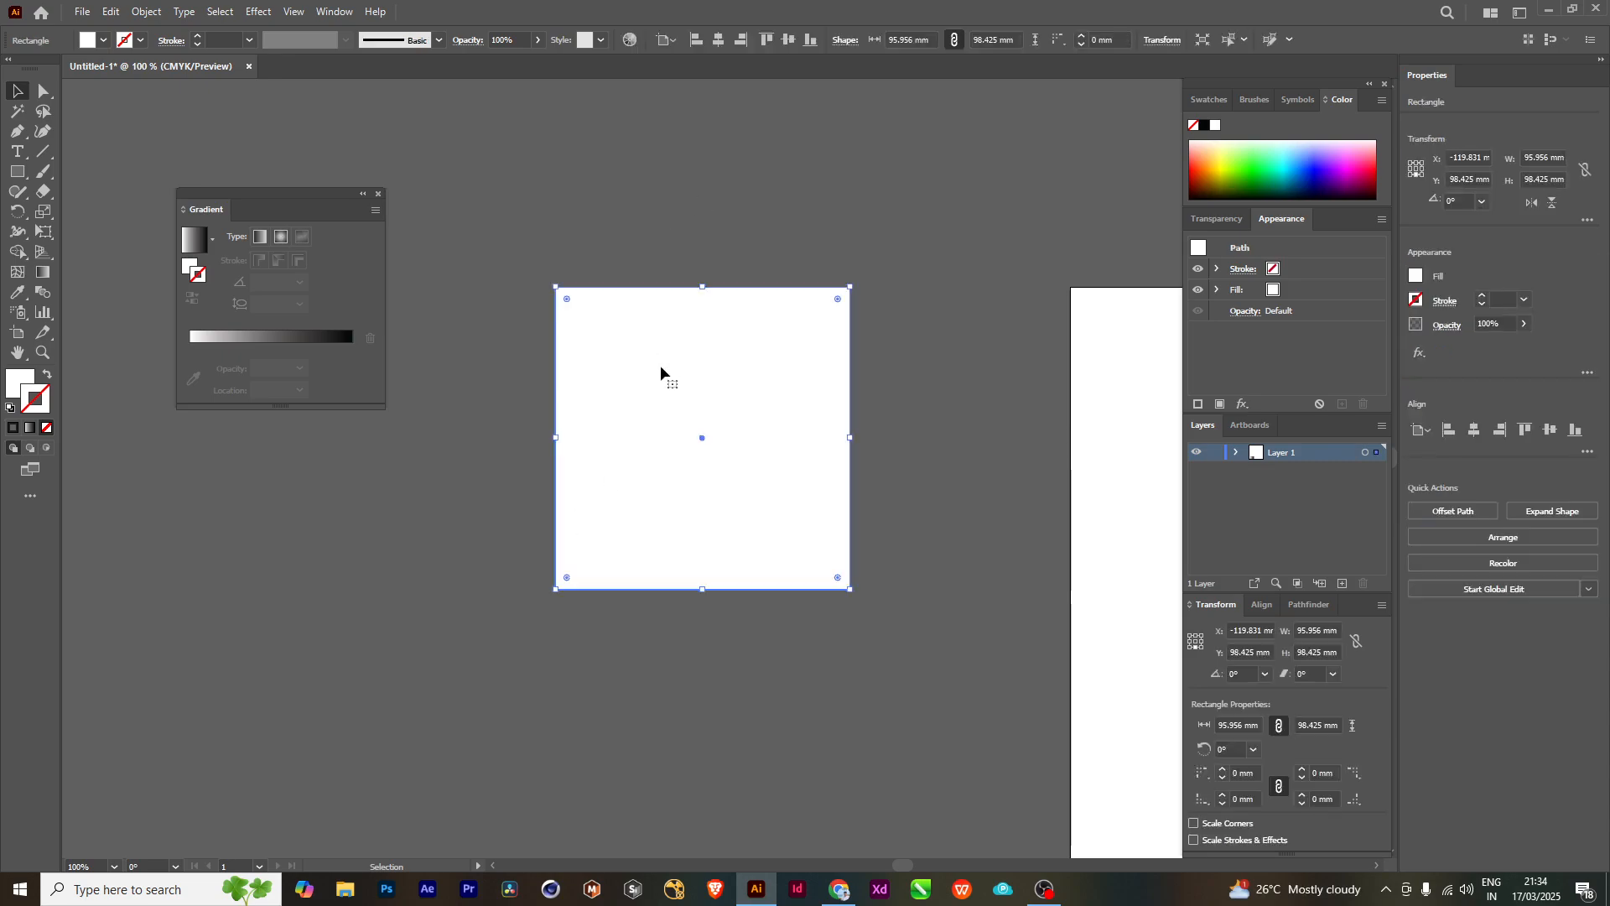
{"action": "key", "text": "Delete"}
{"action": "left_click", "coordinate": [17, 172]}
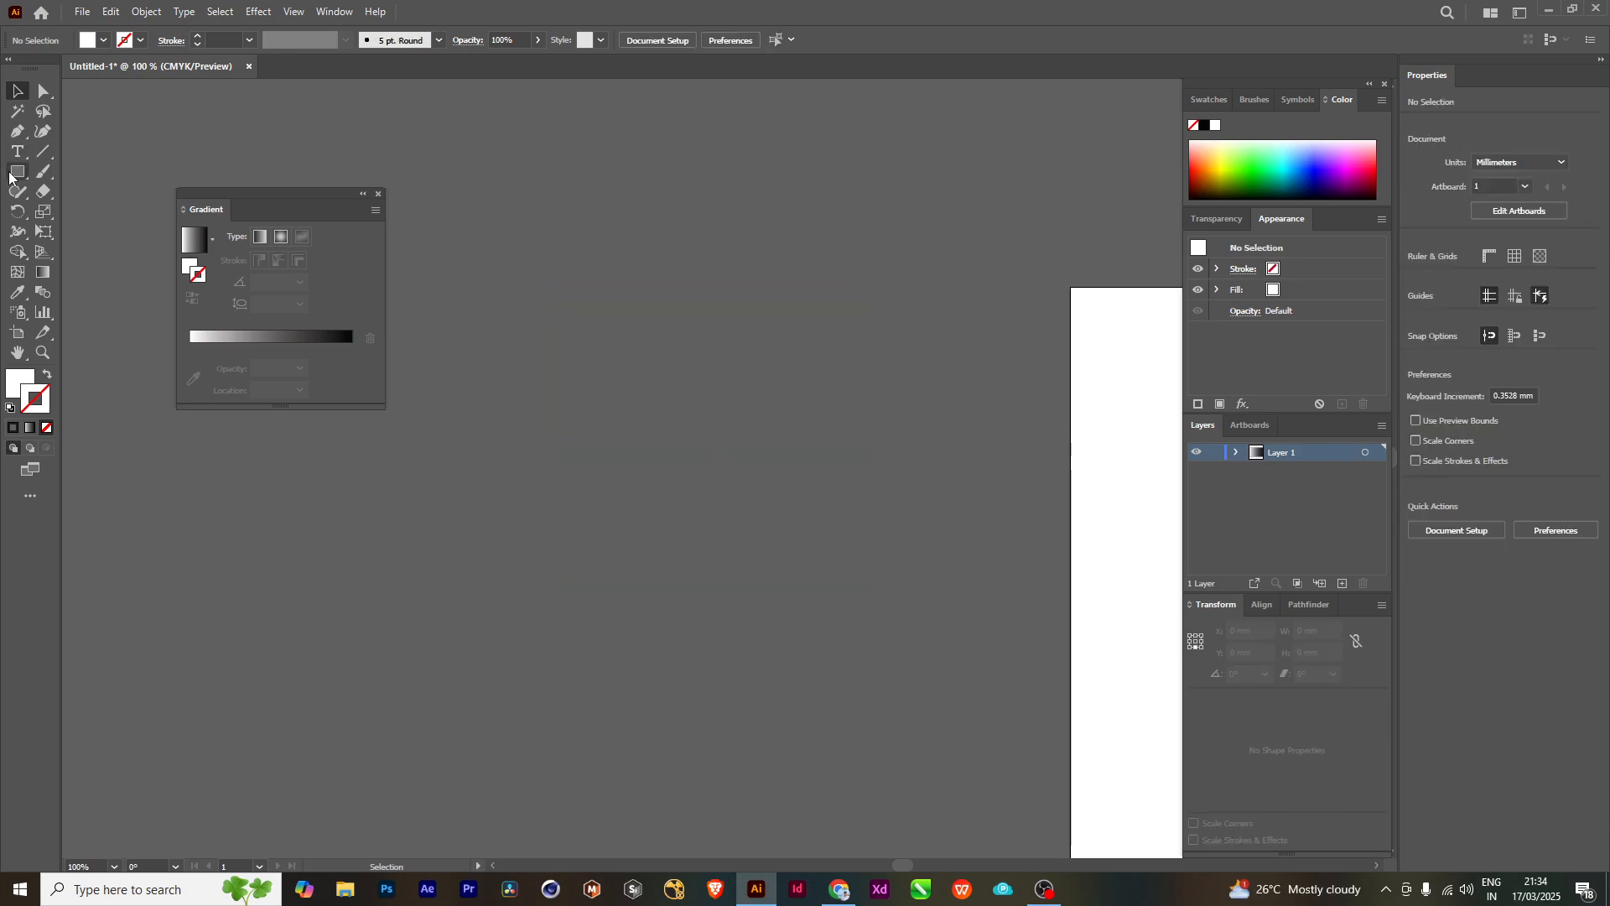
{"action": "left_click_drag", "start_coordinate": [539, 168], "coordinate": [952, 618]}
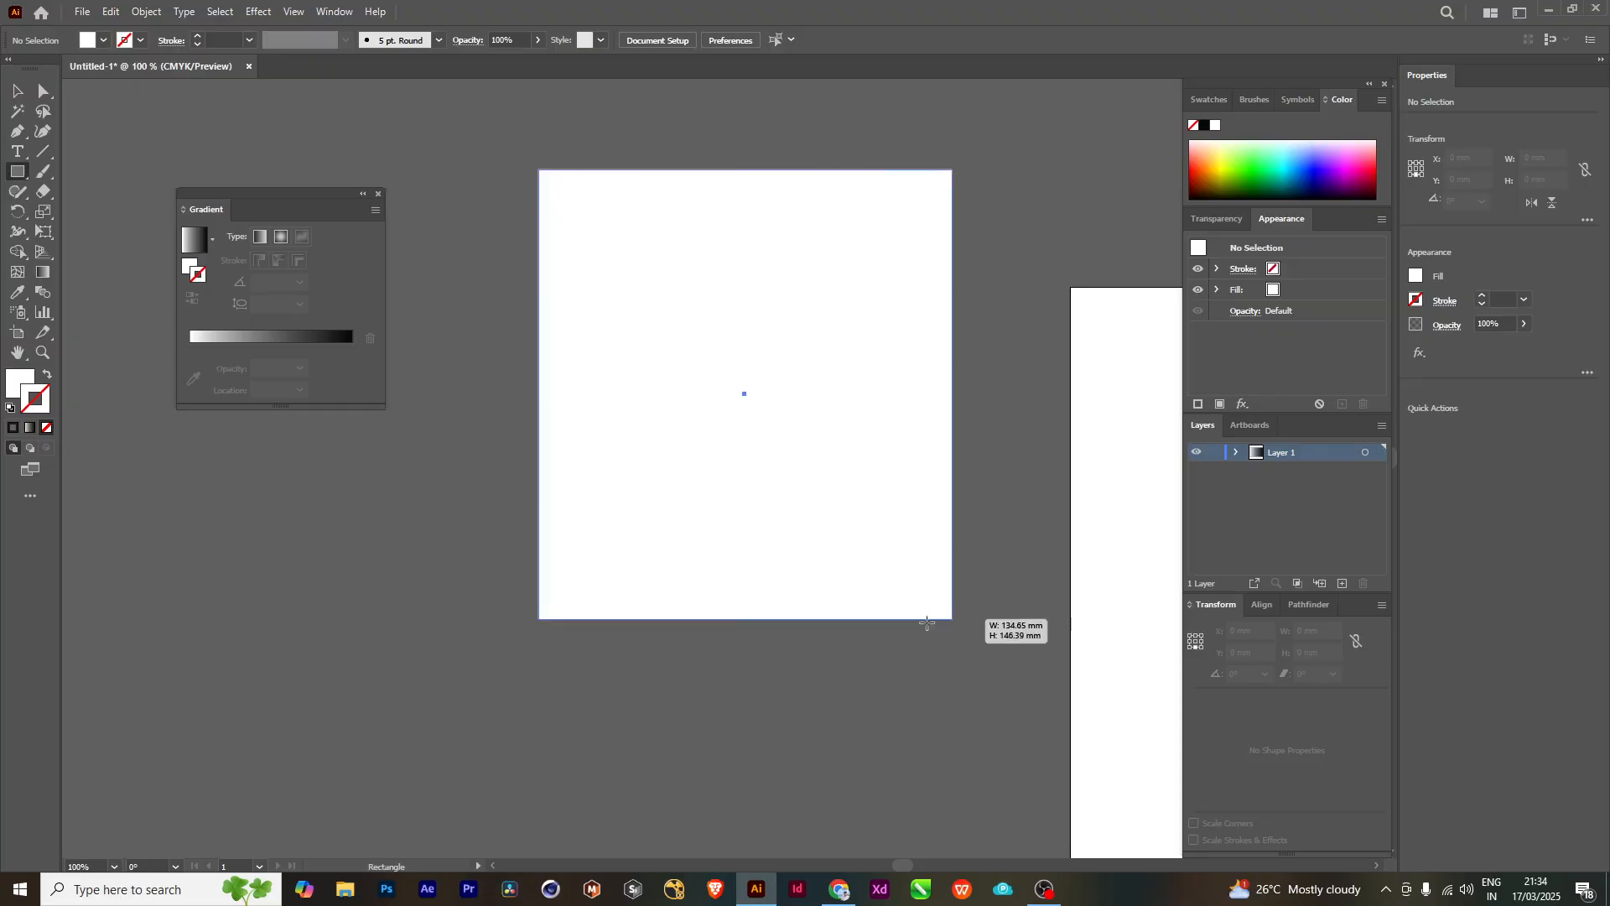
- Give the new rectangle a gradient, swap fill and stroke so the gradient is the fill, and set the stroke to None
{"action": "left_click", "coordinate": [191, 243]}
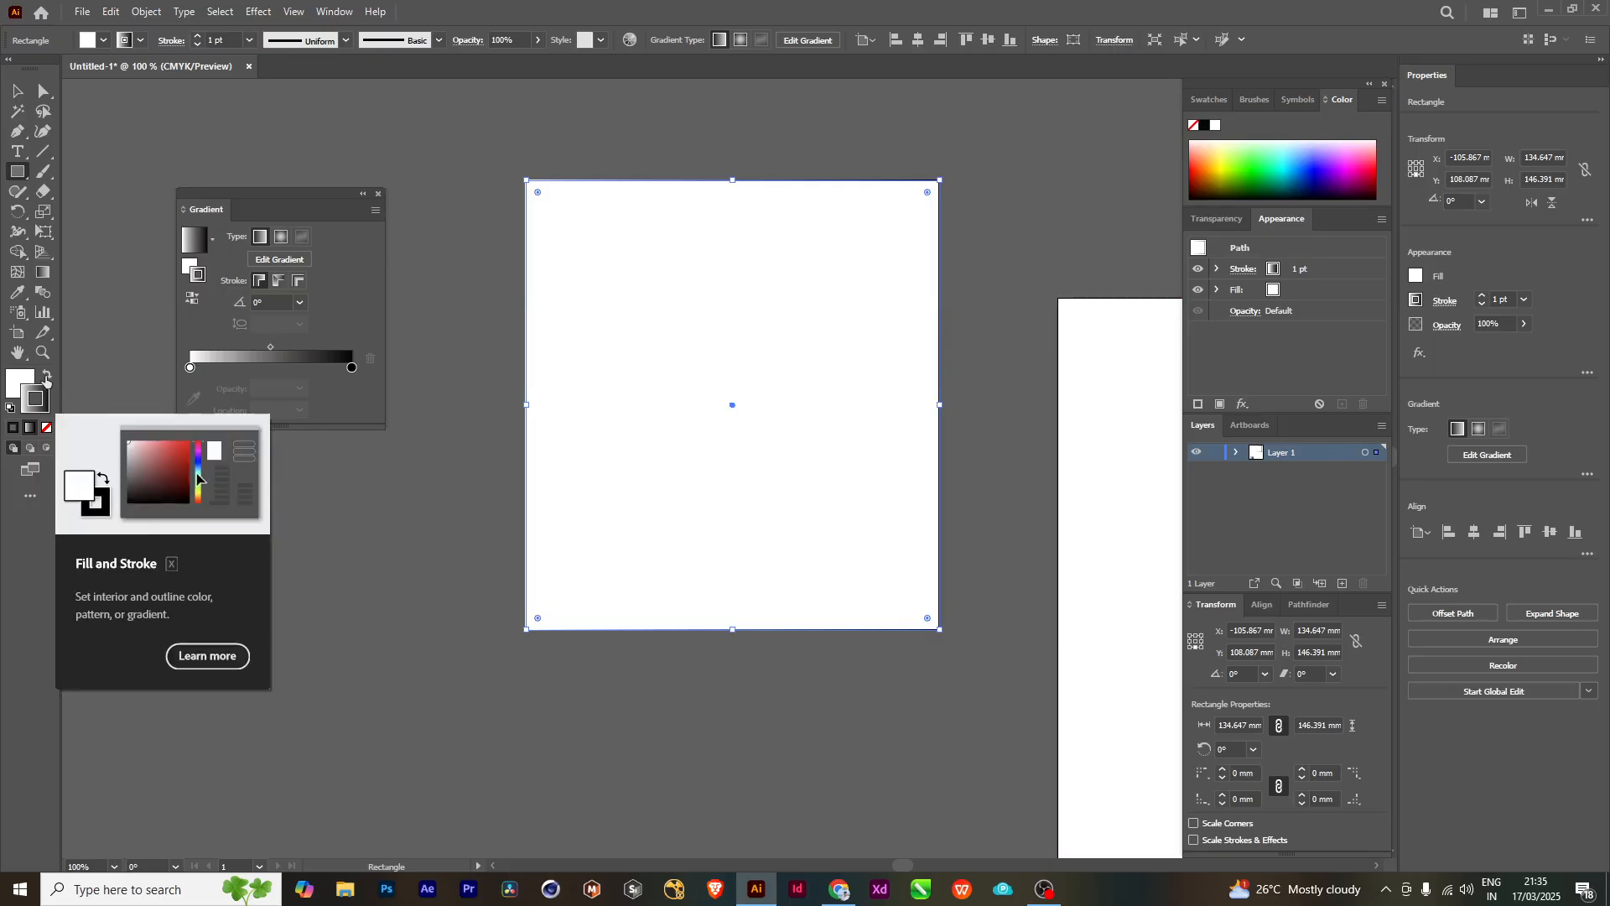
{"action": "left_click", "coordinate": [45, 379]}
{"action": "left_click", "coordinate": [45, 380]}
{"action": "left_click", "coordinate": [45, 380]}
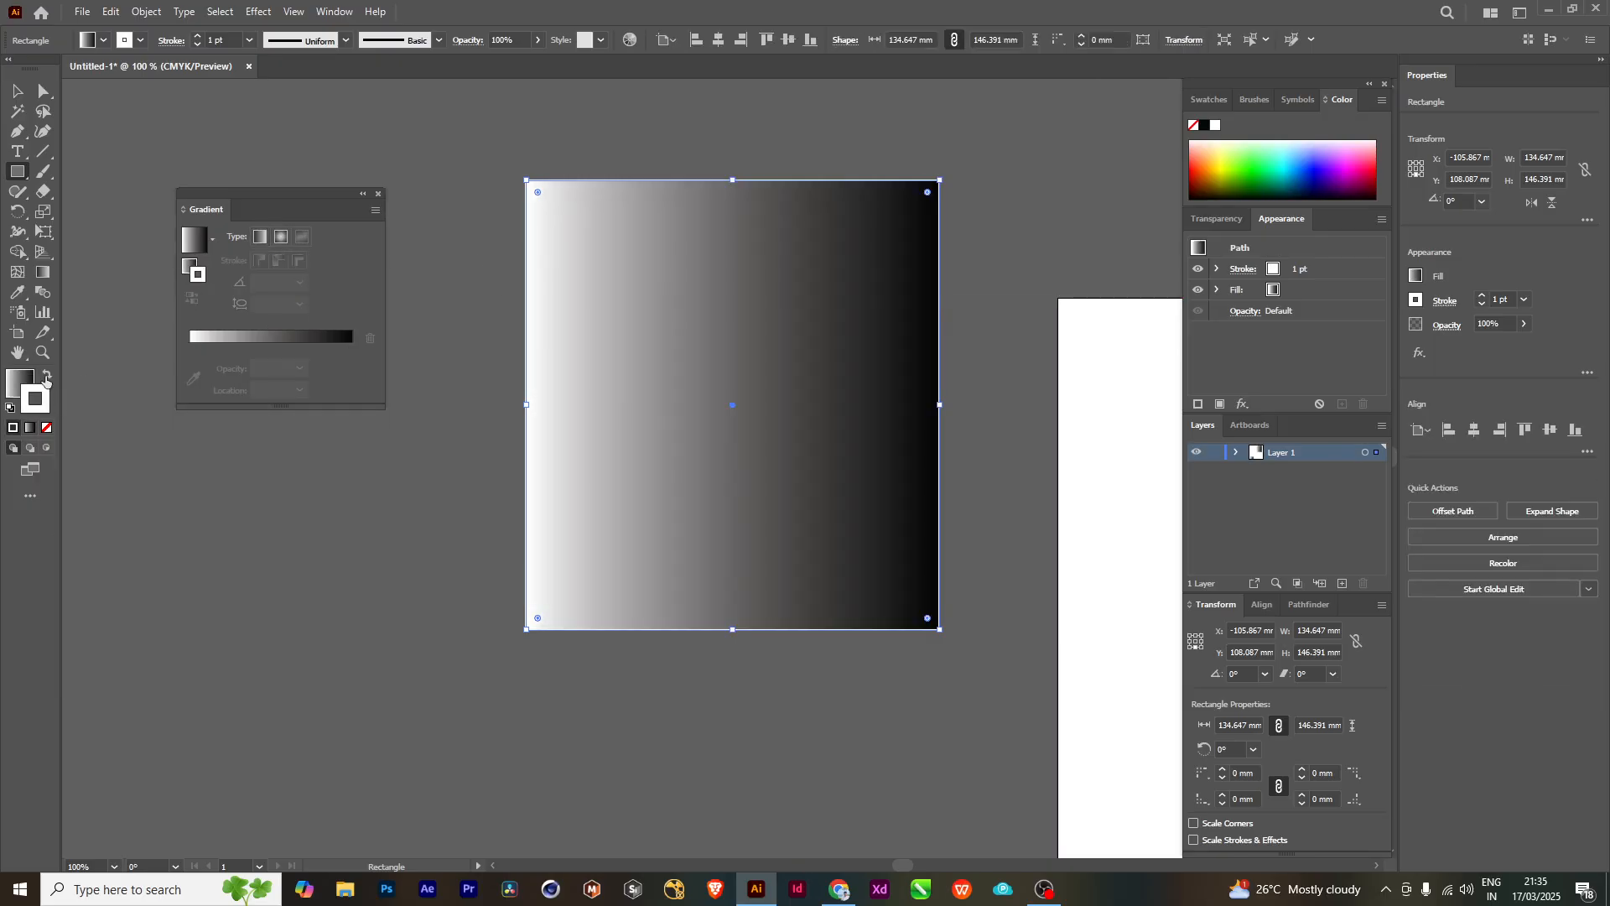
{"action": "left_click", "coordinate": [45, 380]}
{"action": "left_click", "coordinate": [45, 380]}
{"action": "left_click", "coordinate": [47, 427]}
- Move the gradient-filled rectangle about 9 mm farther from the artboard and shift the Gradient panel slightly toward it
{"action": "left_click_drag", "start_coordinate": [792, 452], "coordinate": [736, 485]}
{"action": "left_click", "coordinate": [13, 94]}
{"action": "left_click", "coordinate": [426, 220]}
{"action": "mouse_move", "coordinate": [688, 370]}
{"action": "left_mouse_down"}
{"action": "mouse_move", "coordinate": [737, 386]}
{"action": "mouse_move", "coordinate": [812, 351]}
{"action": "mouse_move", "coordinate": [687, 350]}
{"action": "left_mouse_up"}
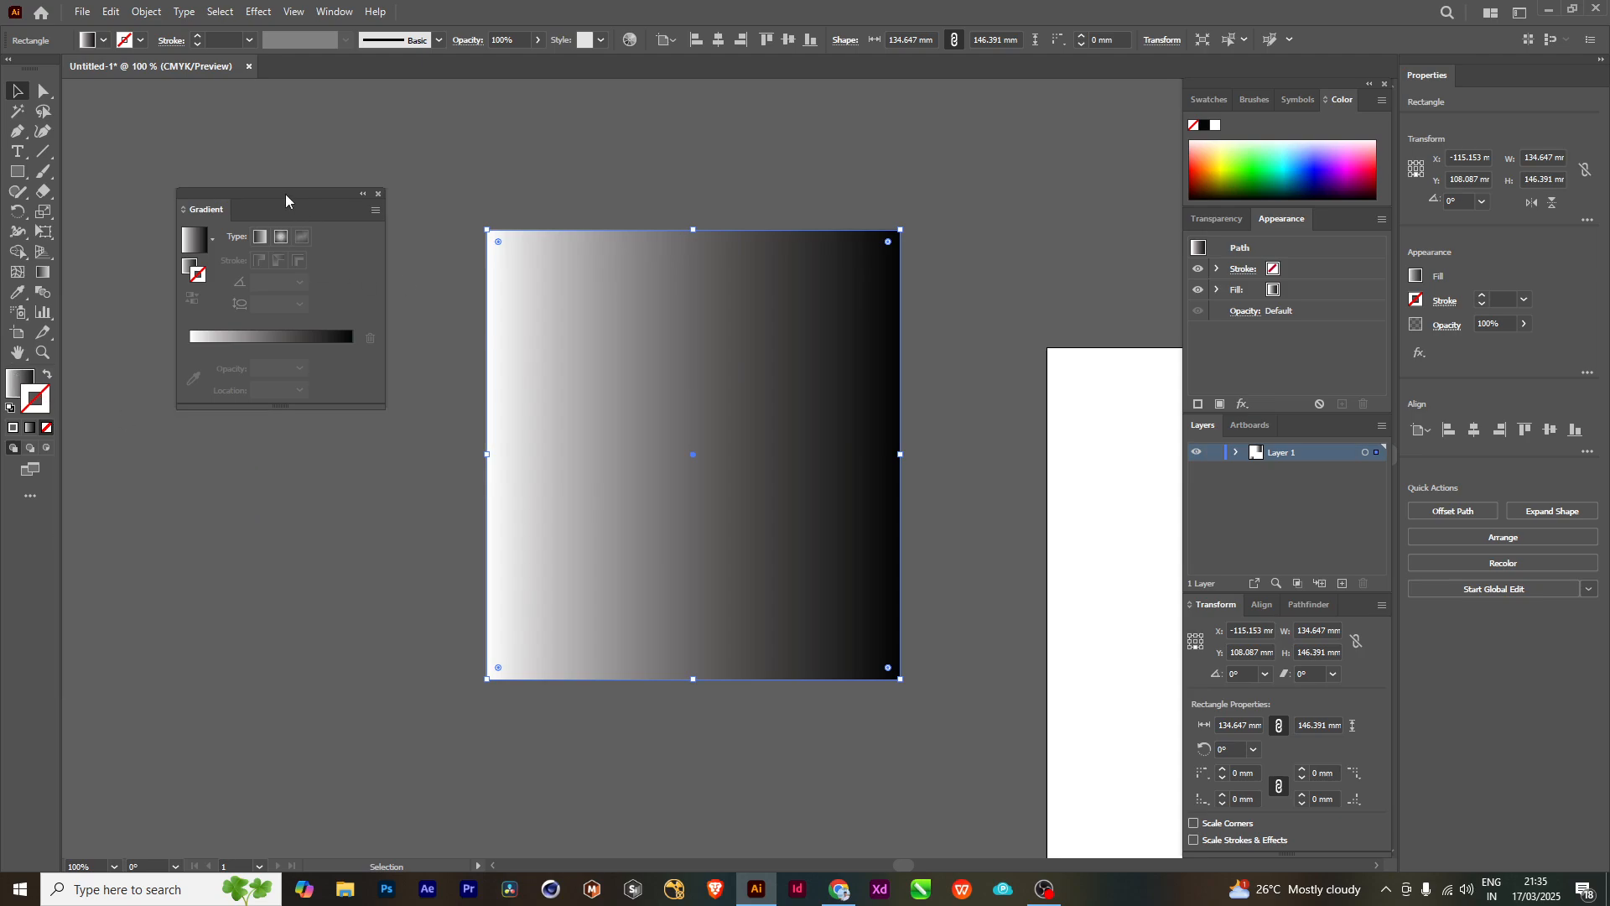
{"action": "left_click_drag", "start_coordinate": [285, 194], "coordinate": [301, 193]}
{"action": "left_click_drag", "start_coordinate": [640, 413], "coordinate": [661, 403]}
{"action": "left_click_drag", "start_coordinate": [680, 529], "coordinate": [665, 521]}
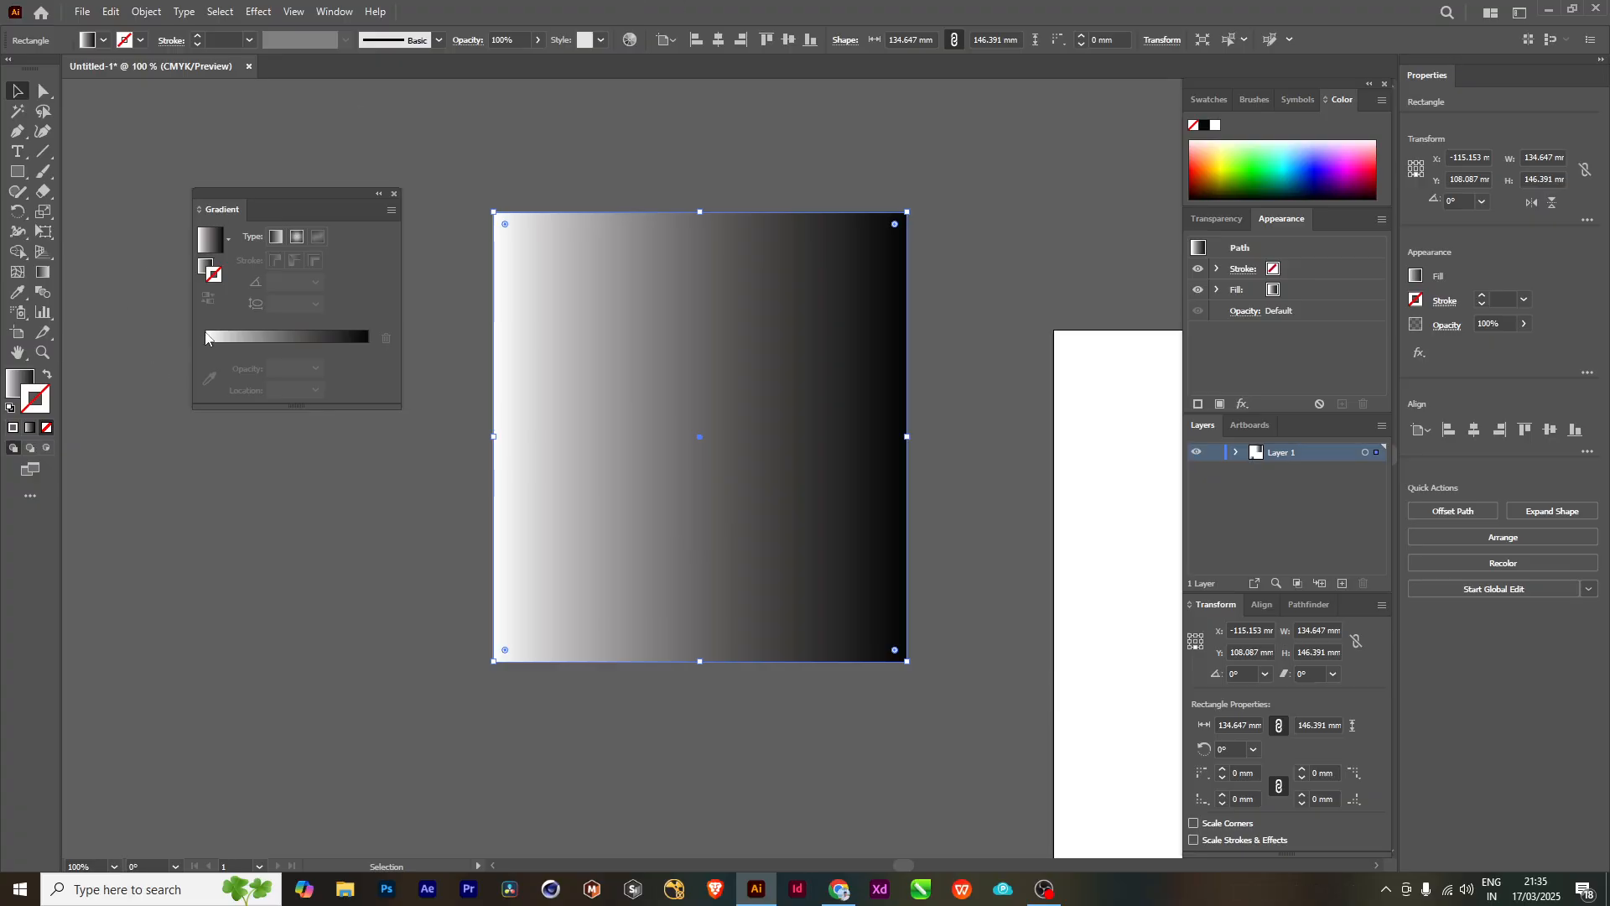
- Deselect the rectangle, move the Gradient panel slightly higher, and apply its gradient to the default stroke
{"action": "left_click", "coordinate": [260, 178]}
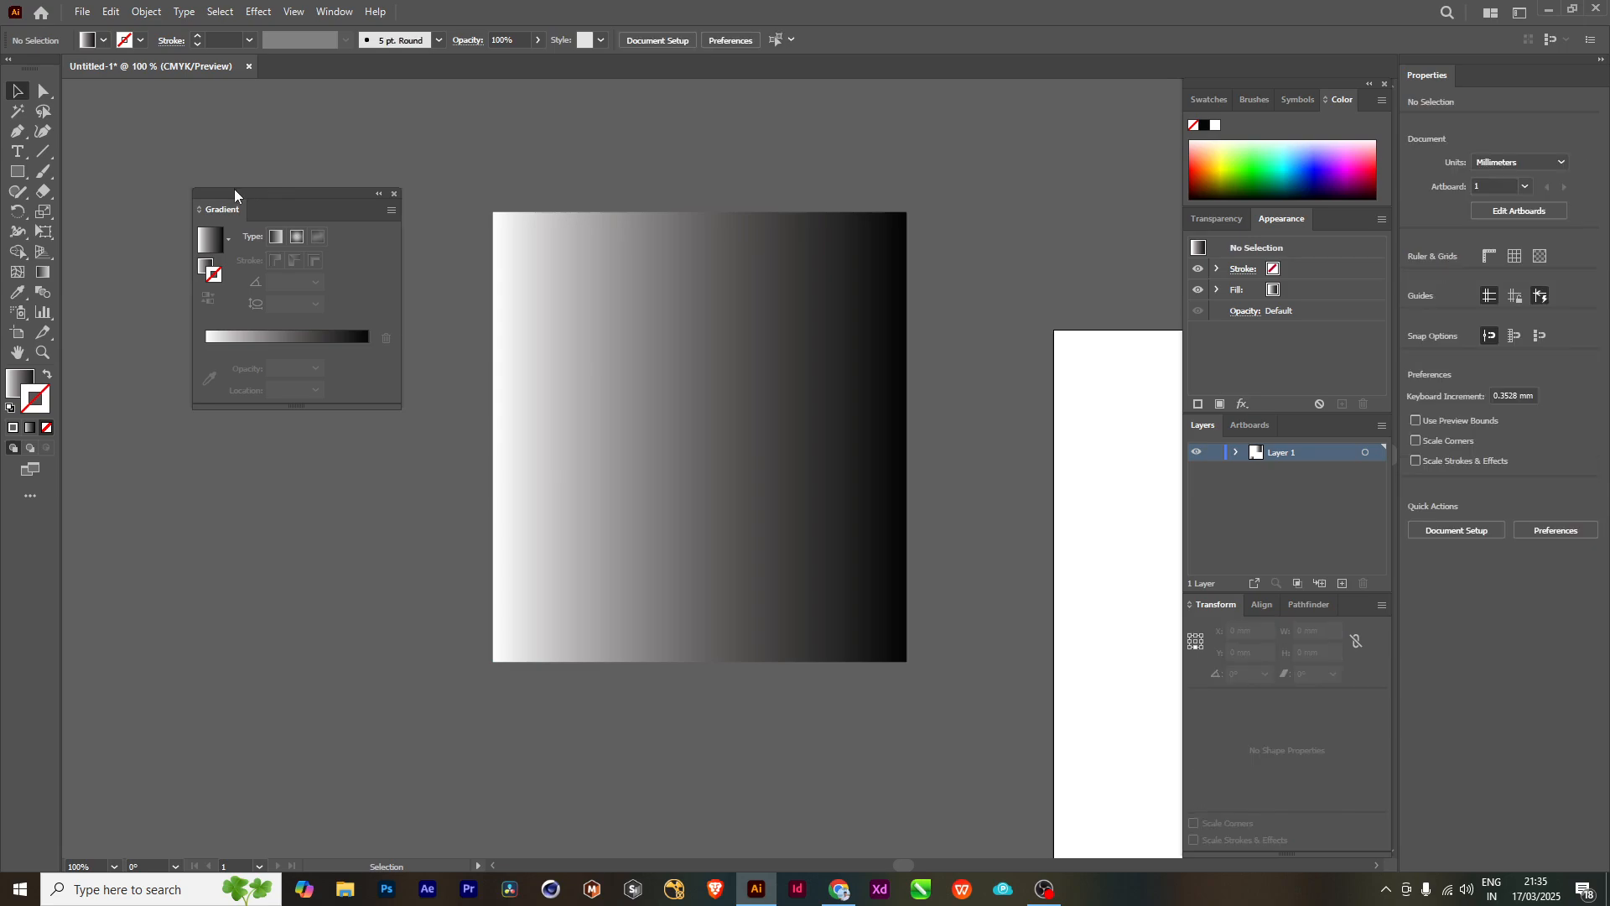
{"action": "left_click_drag", "start_coordinate": [234, 188], "coordinate": [224, 161]}
{"action": "left_click", "coordinate": [201, 314]}
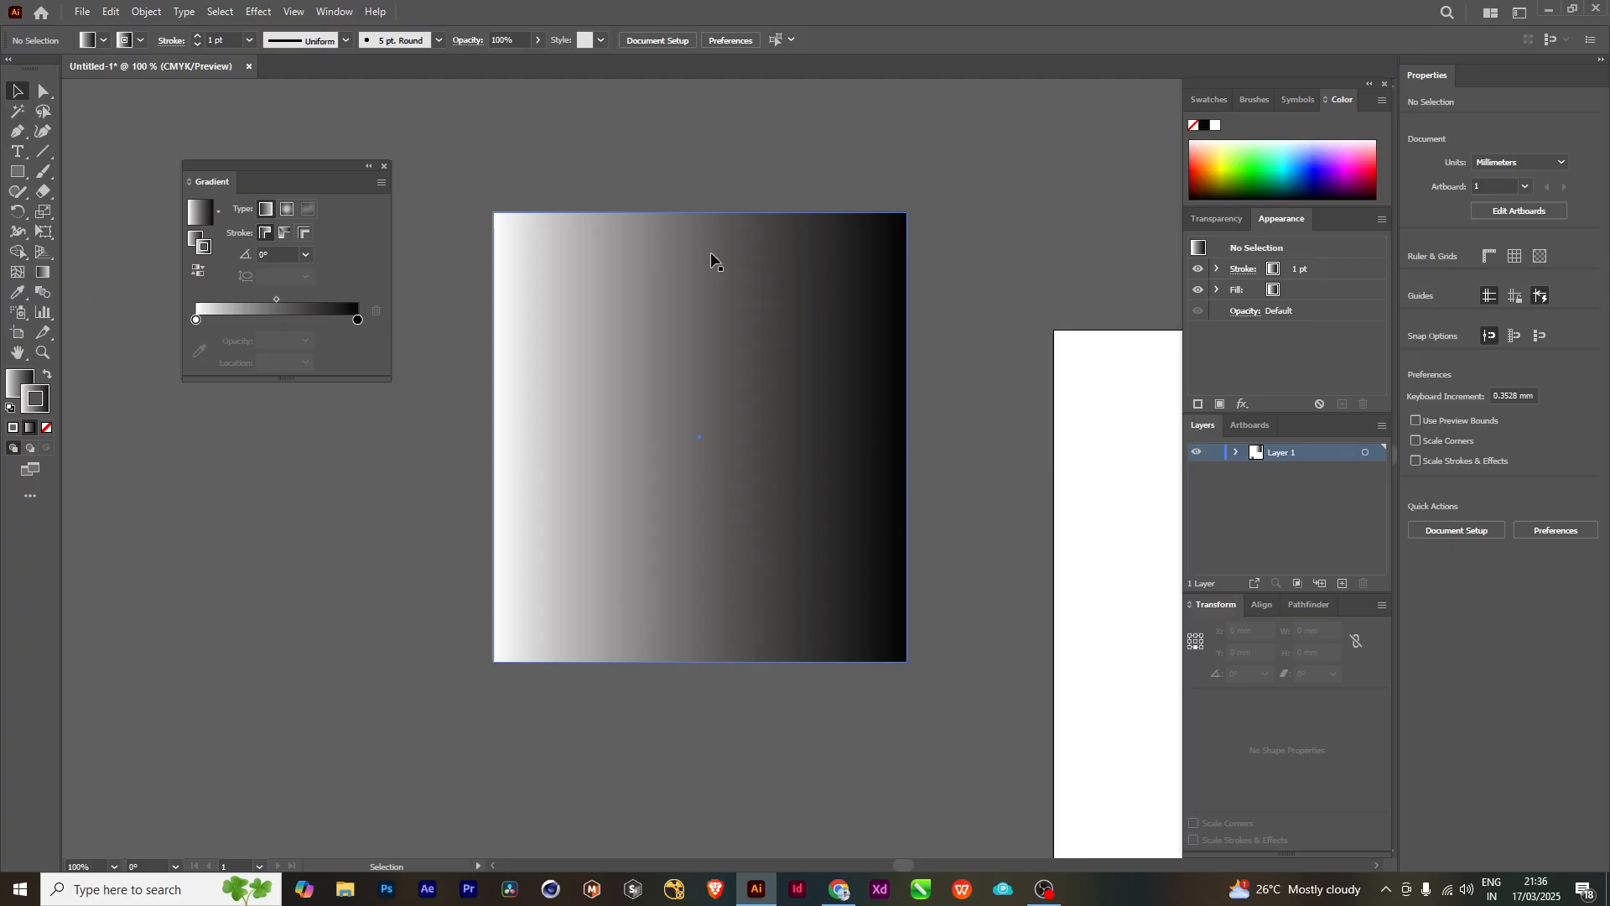
- Set the default stroke to None using the swatches
{"action": "left_click", "coordinate": [120, 48]}
{"action": "left_click", "coordinate": [11, 66]}
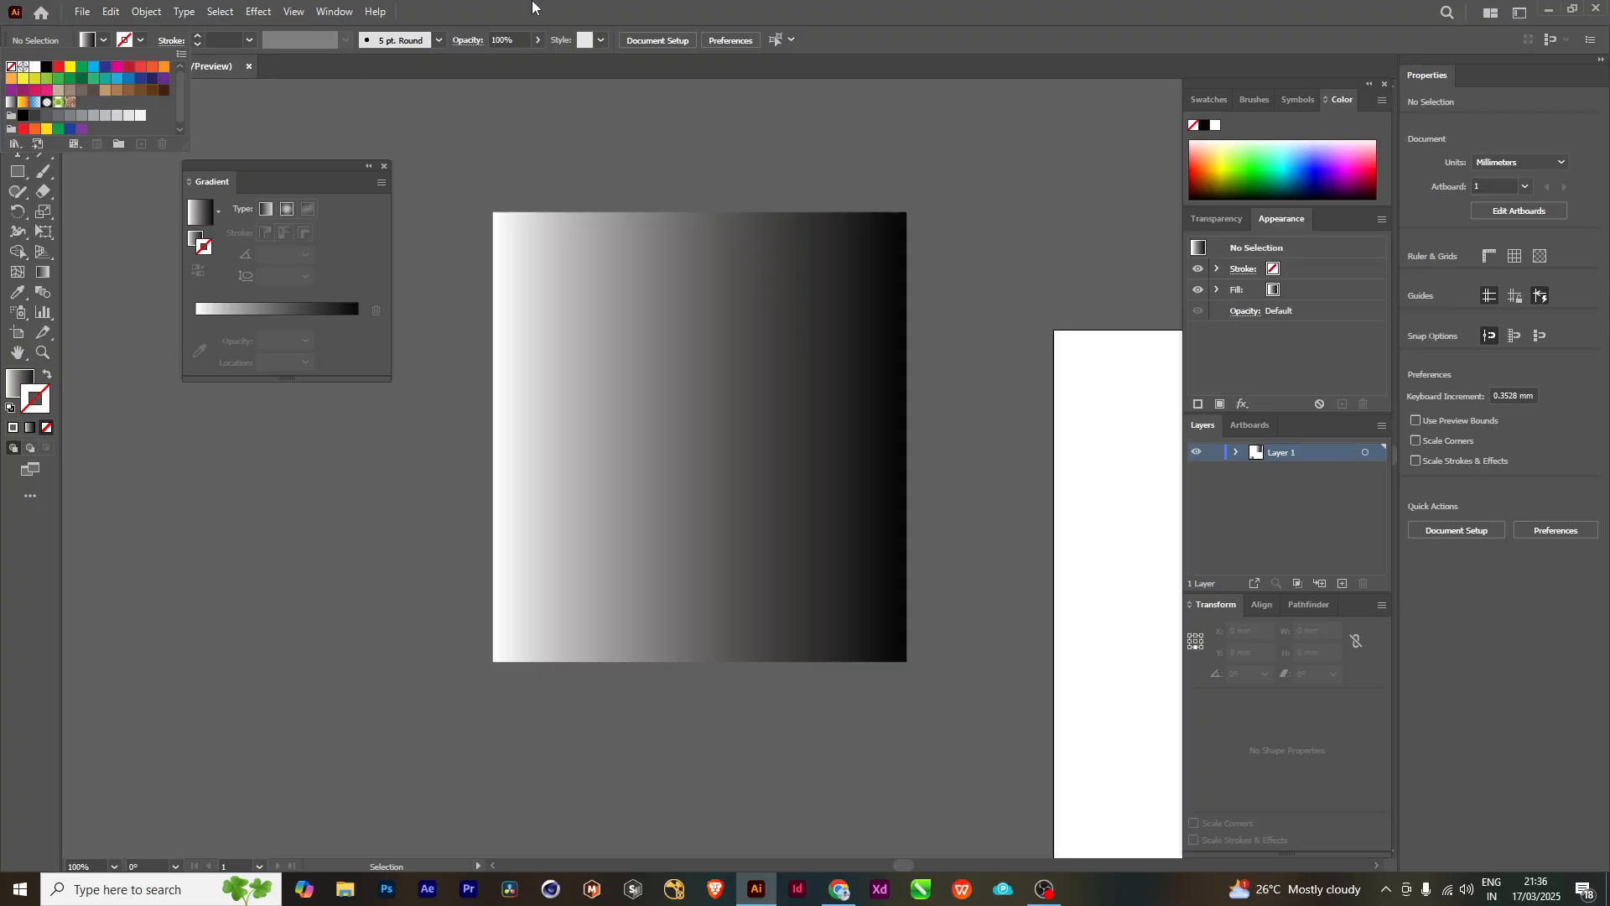
{"action": "left_click", "coordinate": [677, 8]}
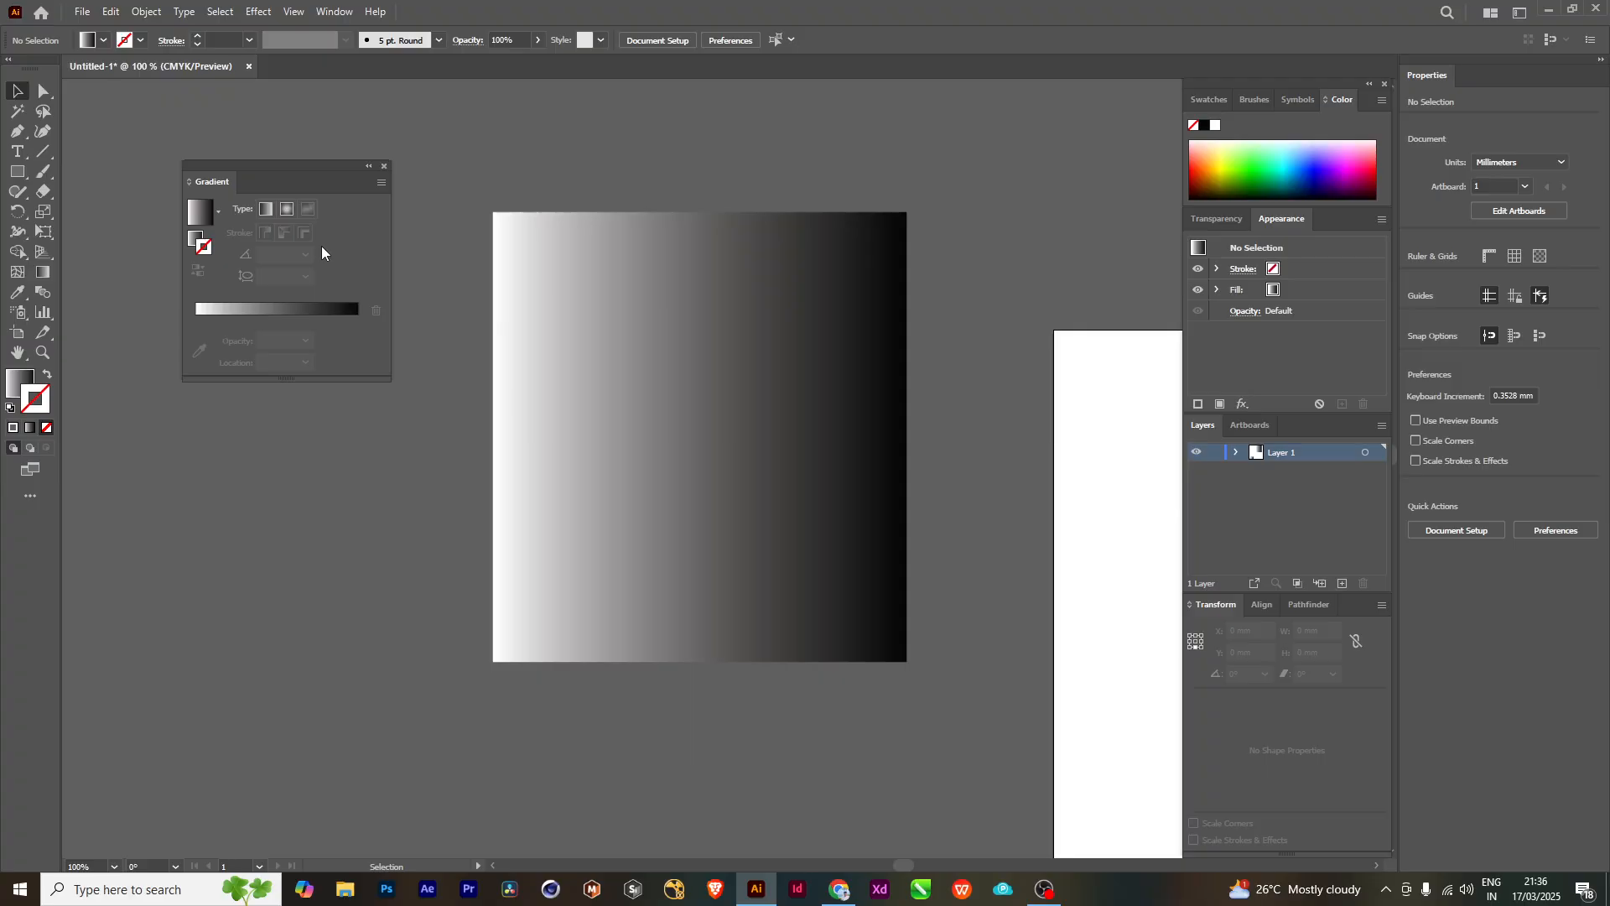
- Apply the white-to-black gradient to the gradient-filled rectangle's stroke and deselect the rectangle
{"action": "left_click", "coordinate": [633, 319]}
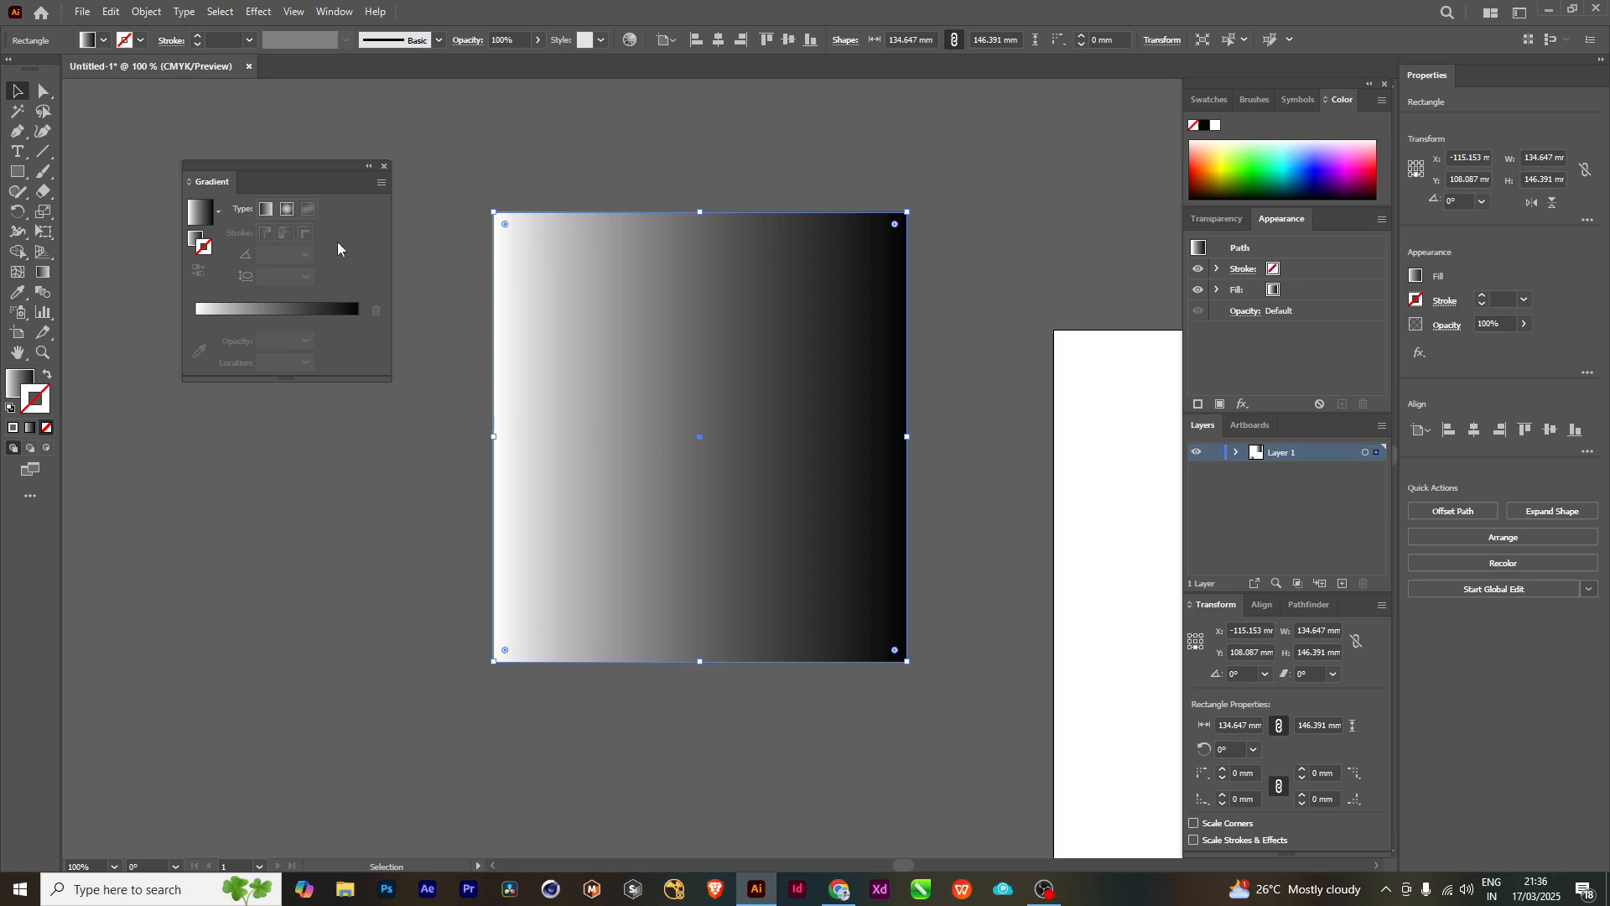
{"action": "left_click", "coordinate": [197, 310]}
{"action": "left_click", "coordinate": [687, 157]}
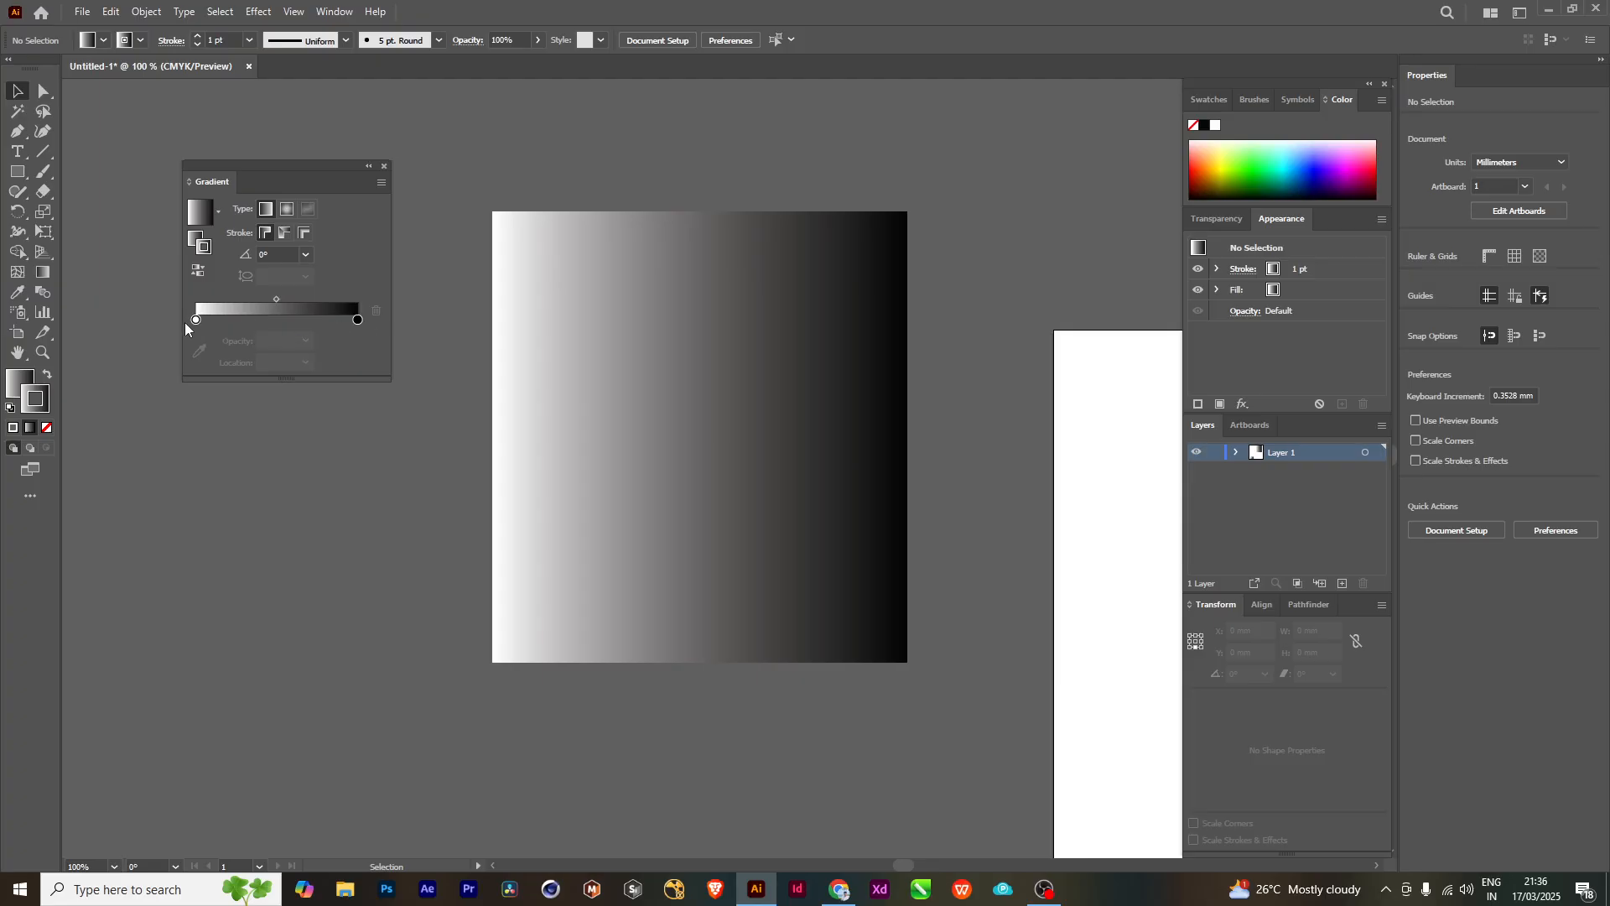
- With nothing selected, reduce the stroke weight to 0 pt and reapply the gradient to the stroke
{"action": "left_click", "coordinate": [197, 45]}
{"action": "left_click", "coordinate": [197, 44]}
{"action": "left_click", "coordinate": [197, 45]}
{"action": "left_click", "coordinate": [197, 44]}
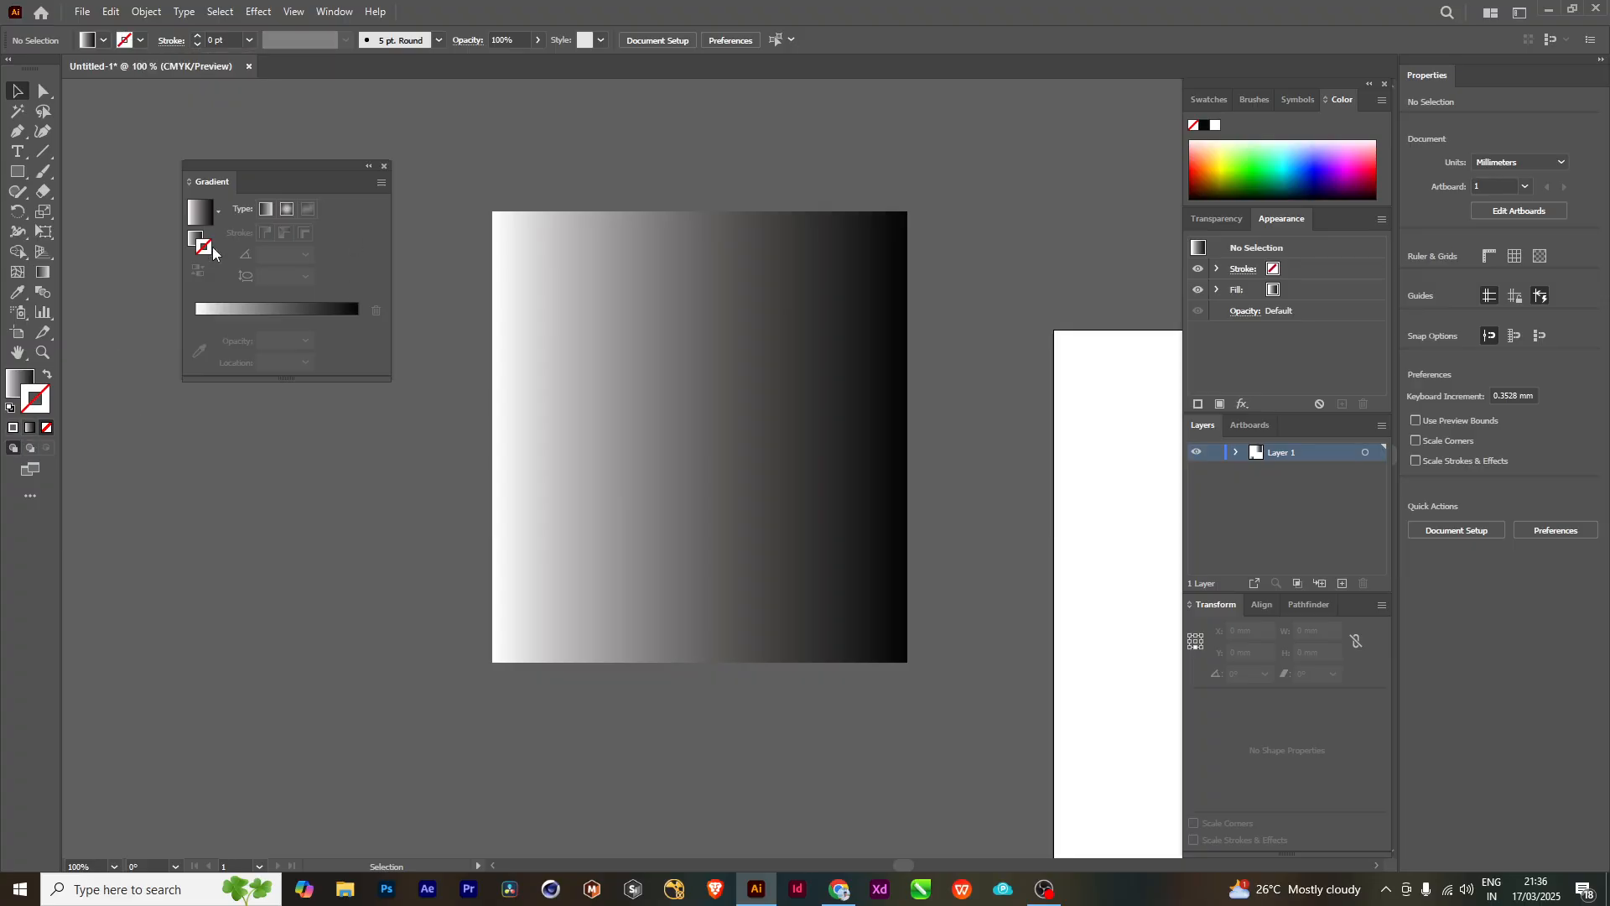
{"action": "left_click", "coordinate": [209, 312]}
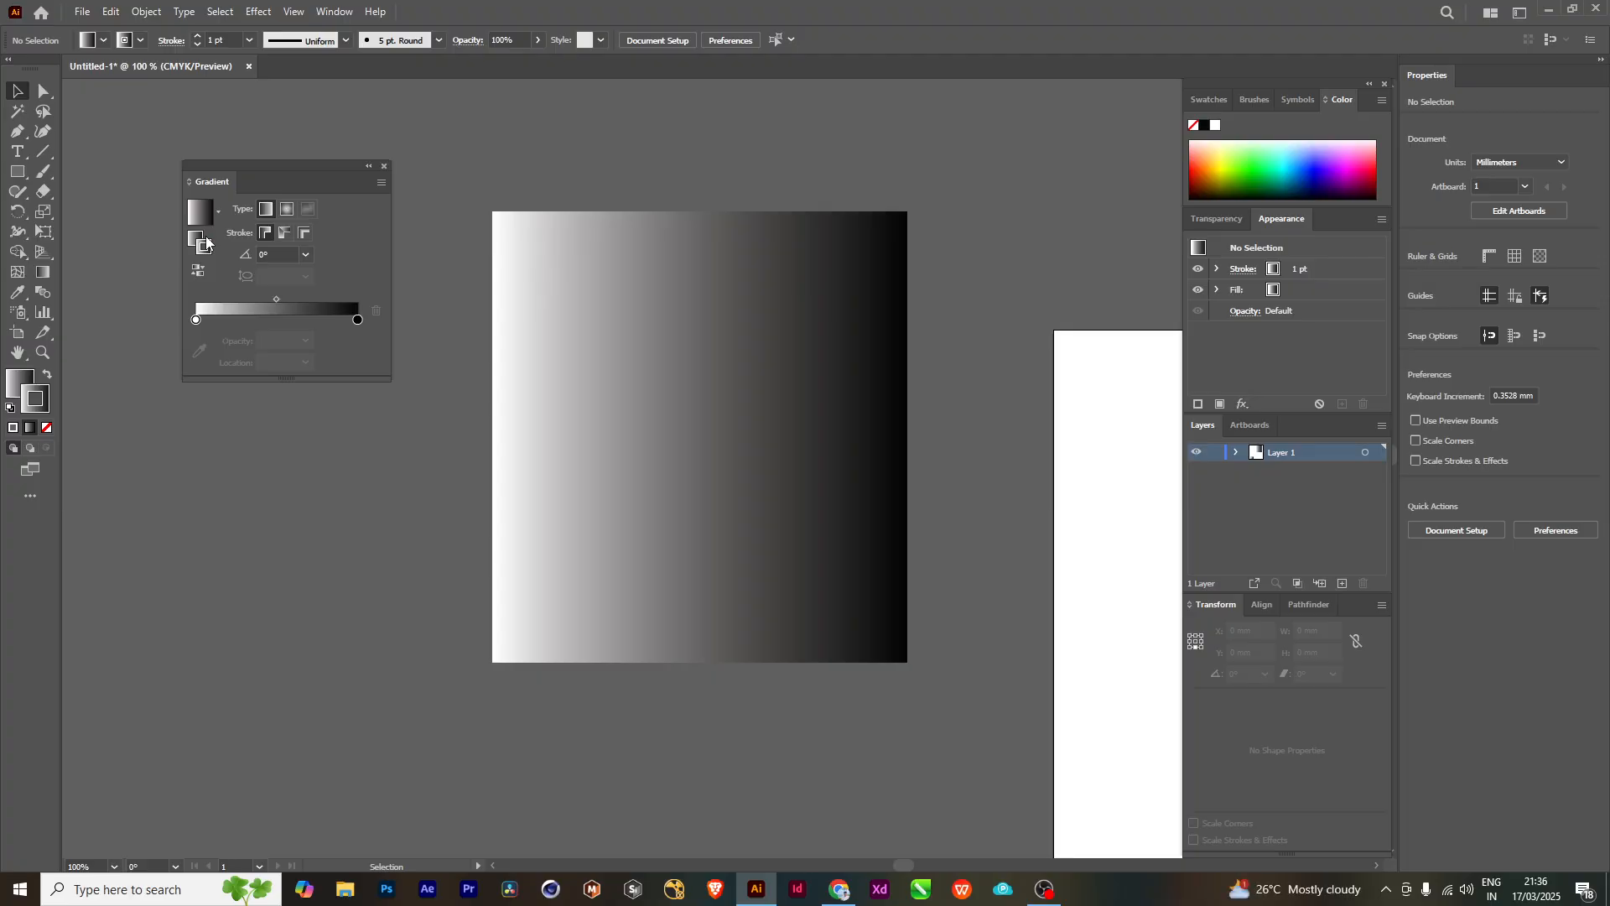
- Select the rectangle and its stroke gradient's white stop, and enlarge the Gradient panel for a bigger gradient preview
{"action": "left_click", "coordinate": [611, 370]}
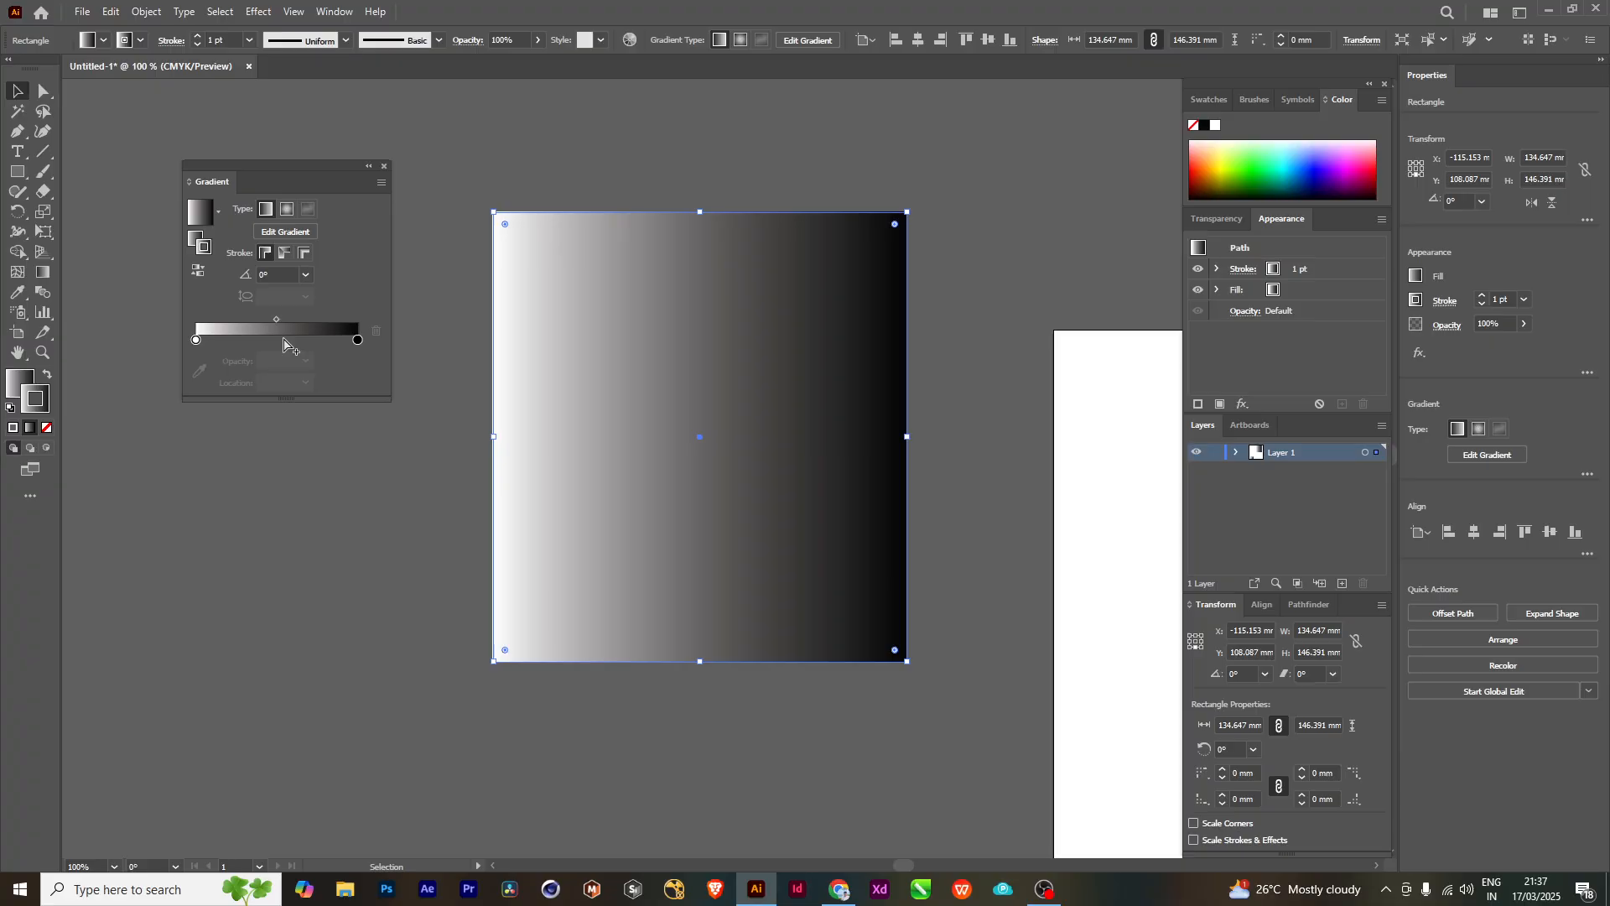
{"action": "left_click", "coordinate": [197, 340]}
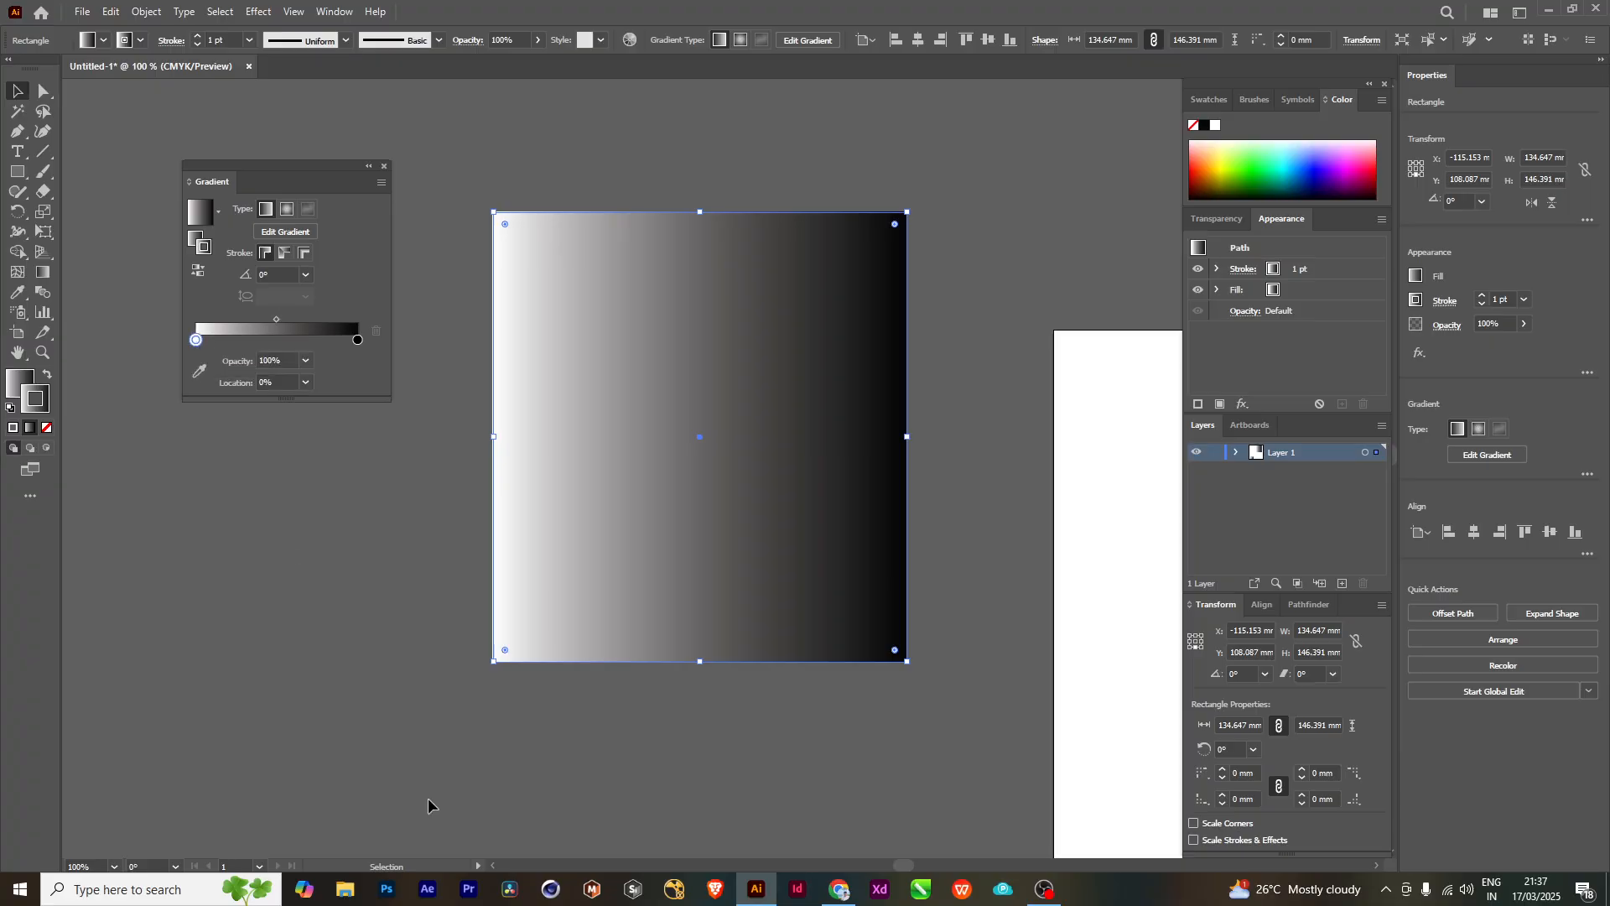
{"action": "left_click_drag", "start_coordinate": [266, 401], "coordinate": [267, 678]}
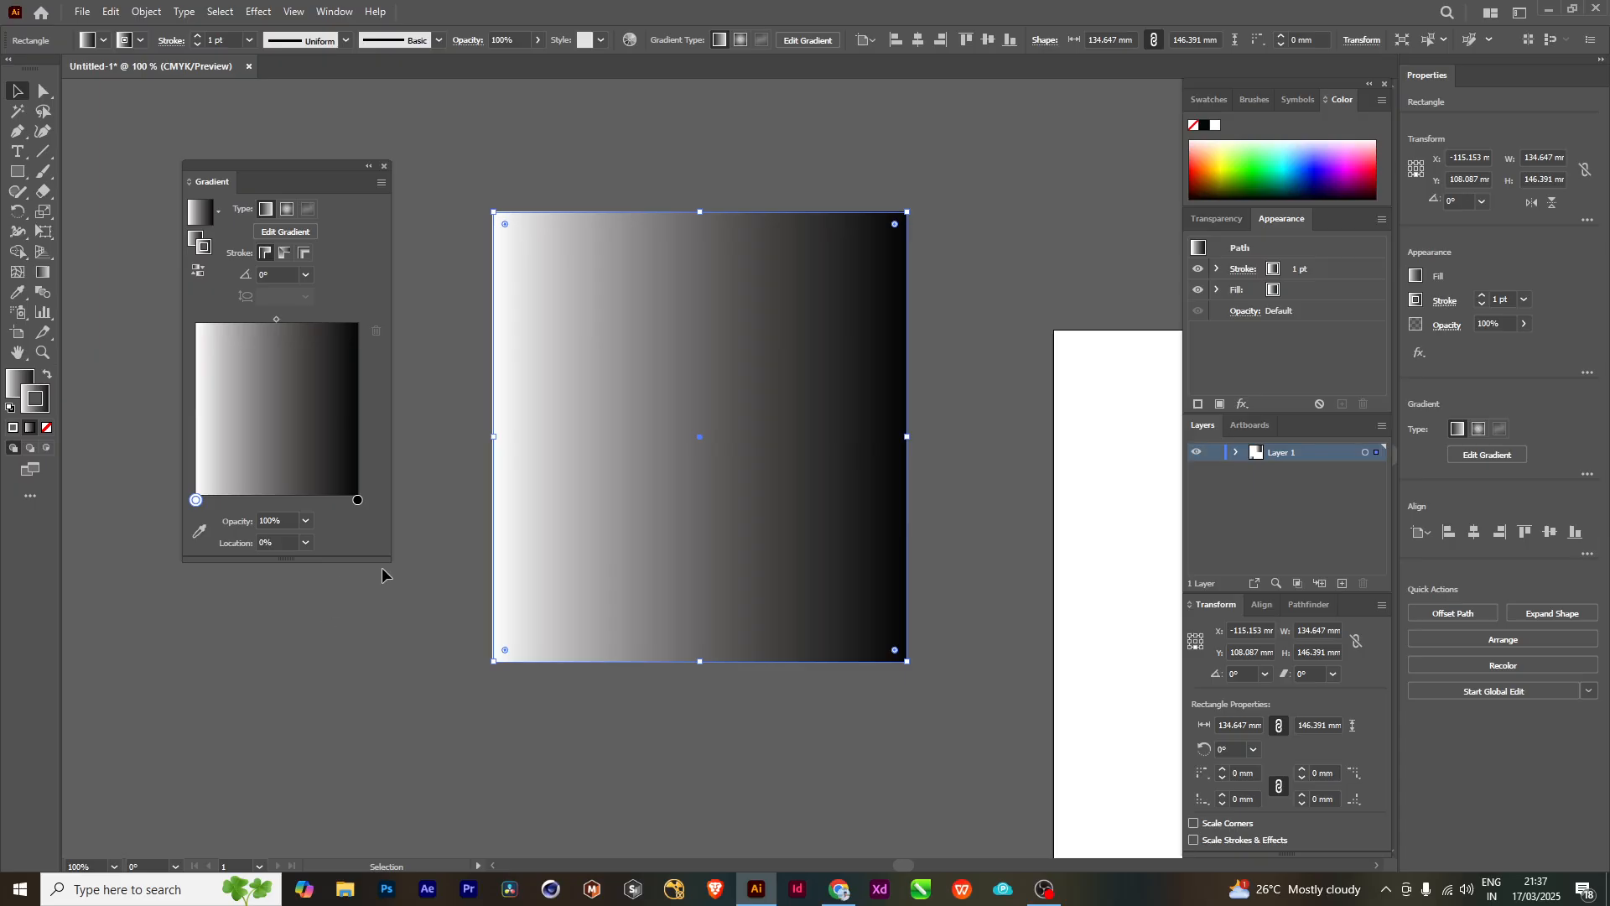
{"action": "left_click_drag", "start_coordinate": [394, 560], "coordinate": [404, 560]}
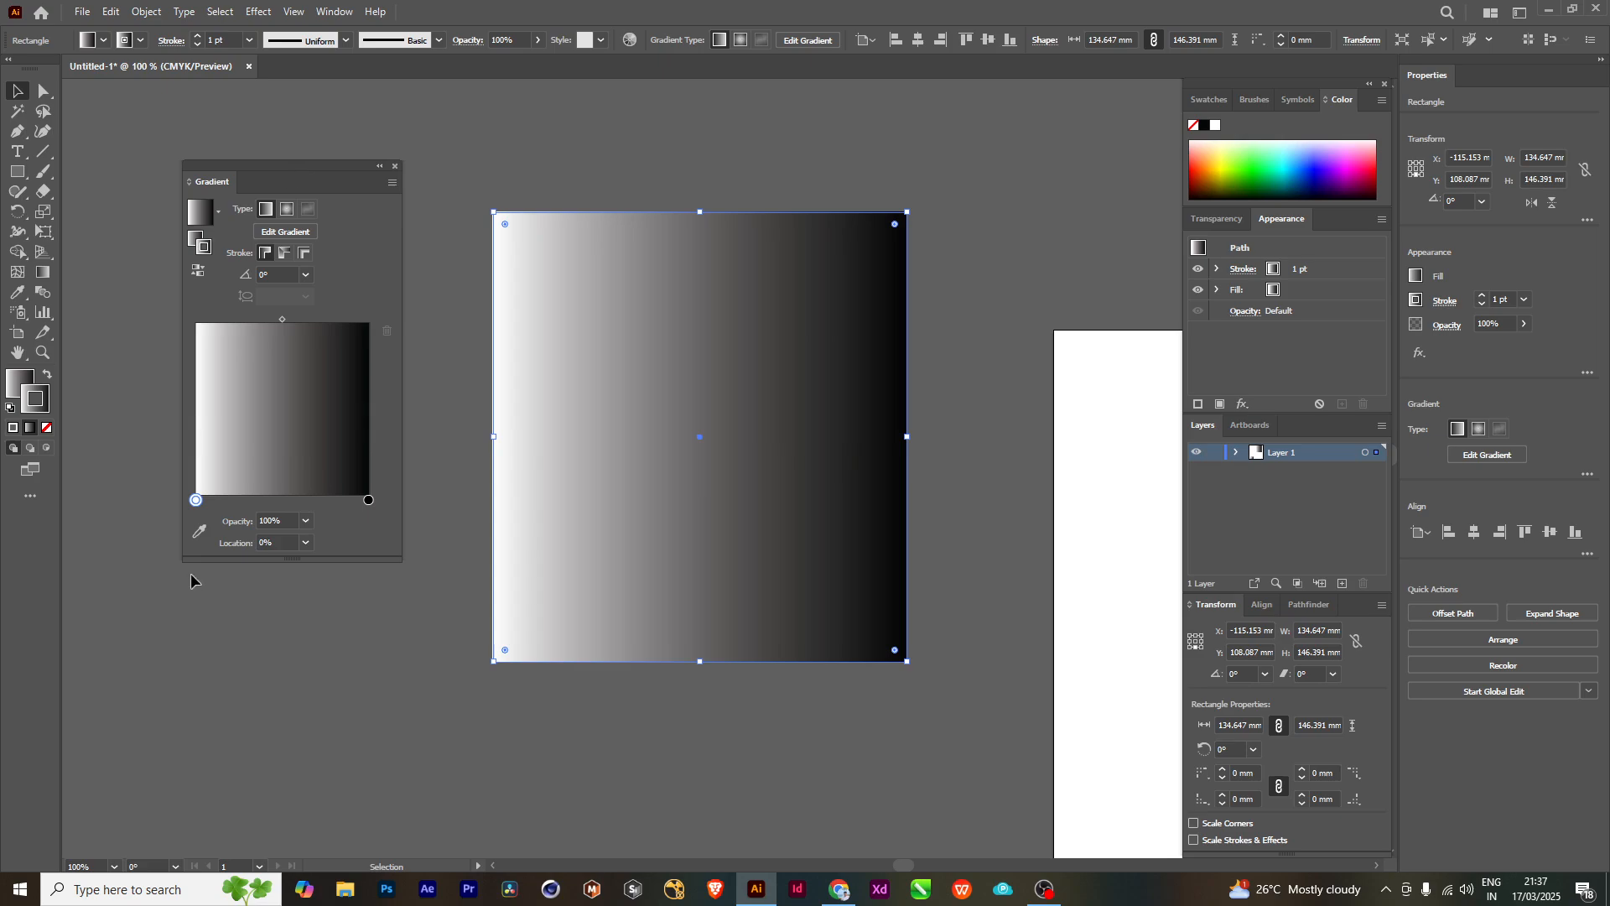
- Change the stroke gradient's white stop to dark blue with hue 250°, saturation 100% and brightness 24.71%
{"action": "double_click", "coordinate": [196, 501]}
{"action": "left_click", "coordinate": [197, 502]}
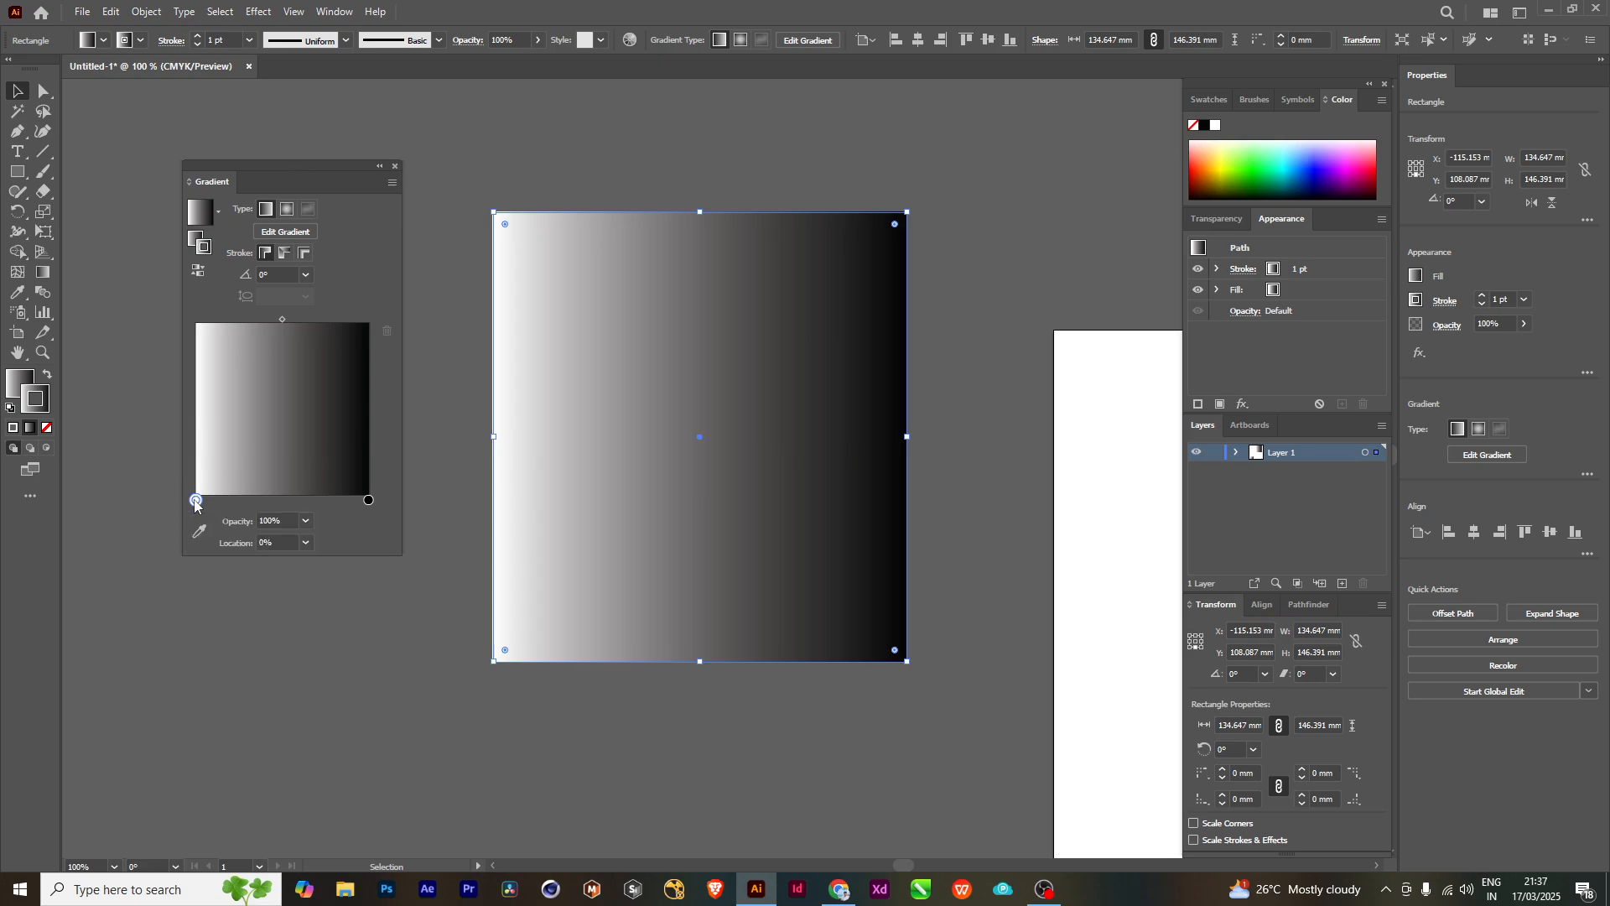
{"action": "double_click", "coordinate": [196, 501]}
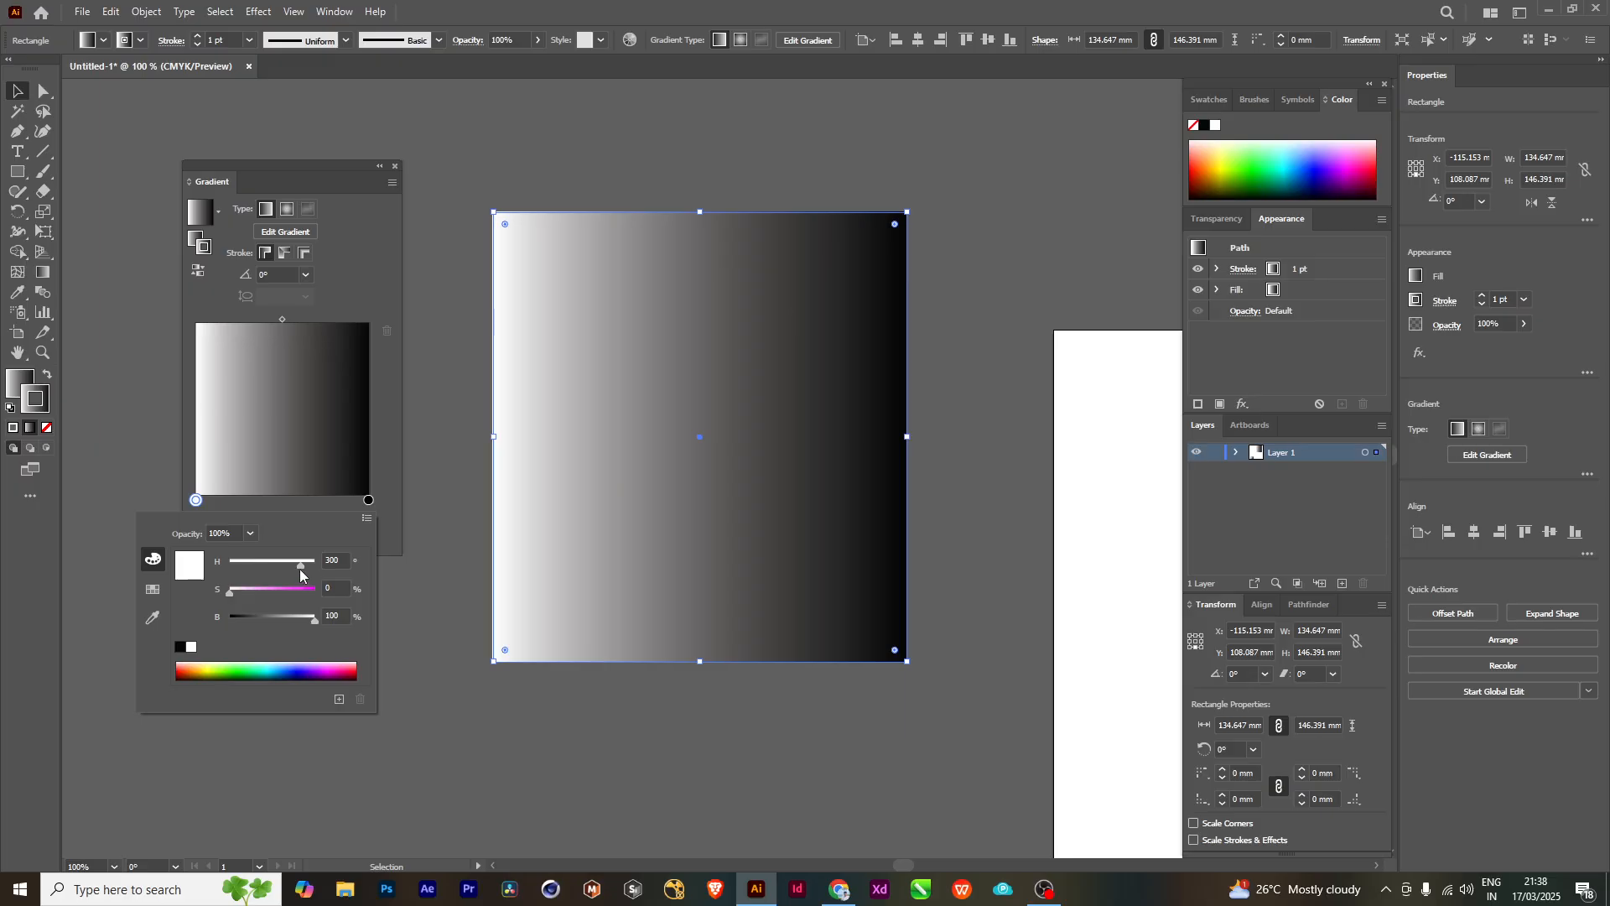
{"action": "left_click", "coordinate": [247, 563]}
{"action": "left_click_drag", "start_coordinate": [248, 568], "coordinate": [314, 568]}
{"action": "left_click", "coordinate": [199, 675]}
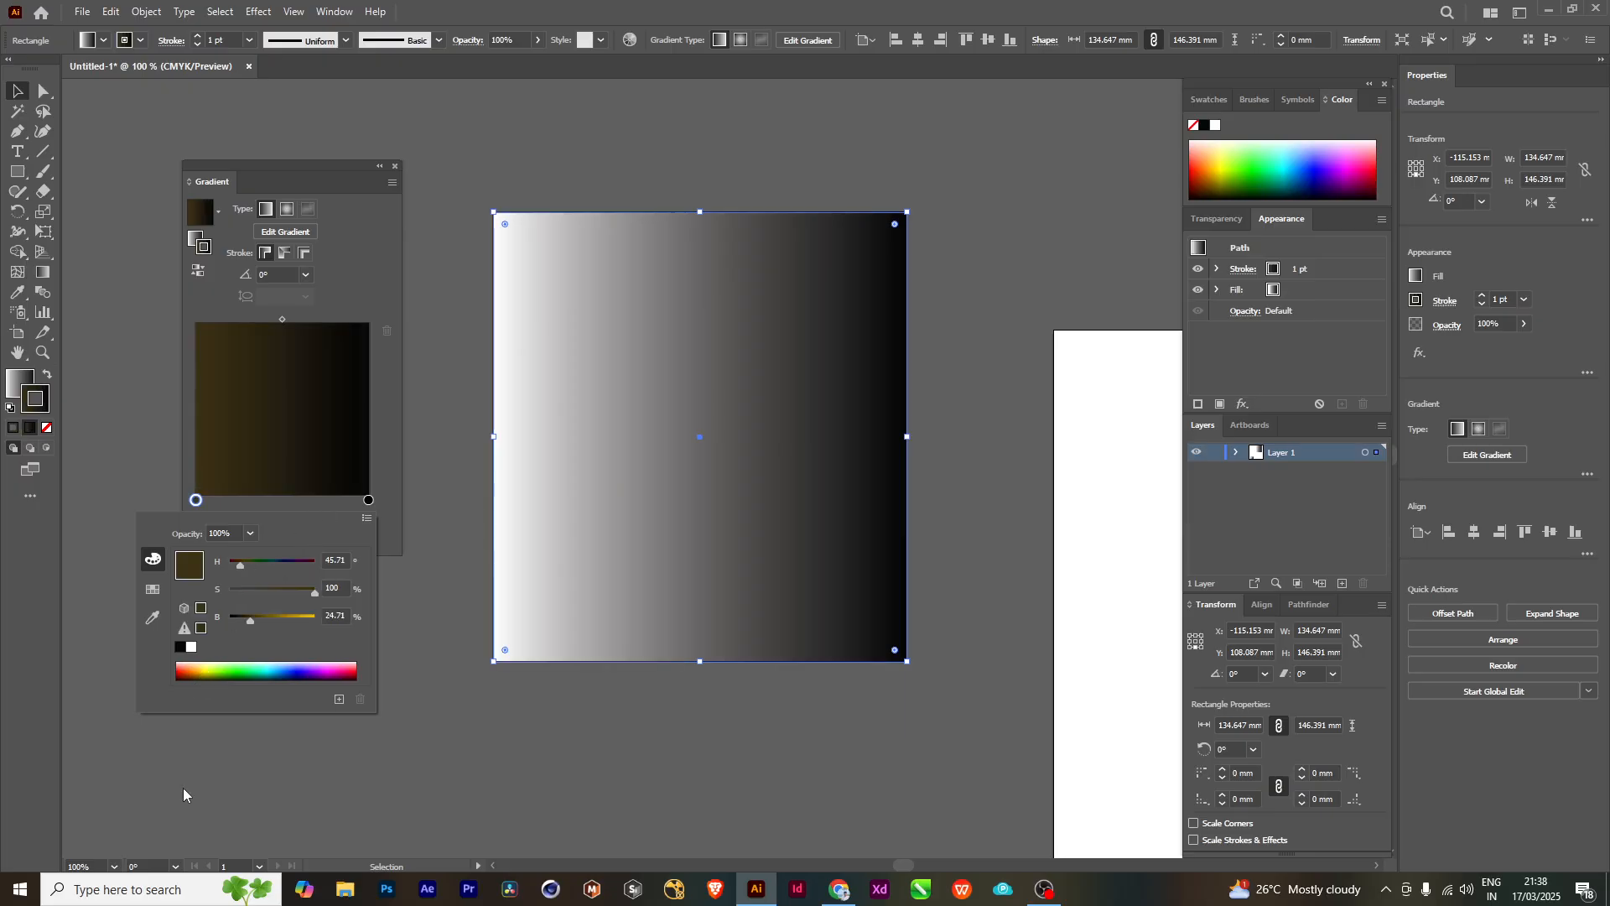
{"action": "left_click_drag", "start_coordinate": [241, 565], "coordinate": [289, 575]}
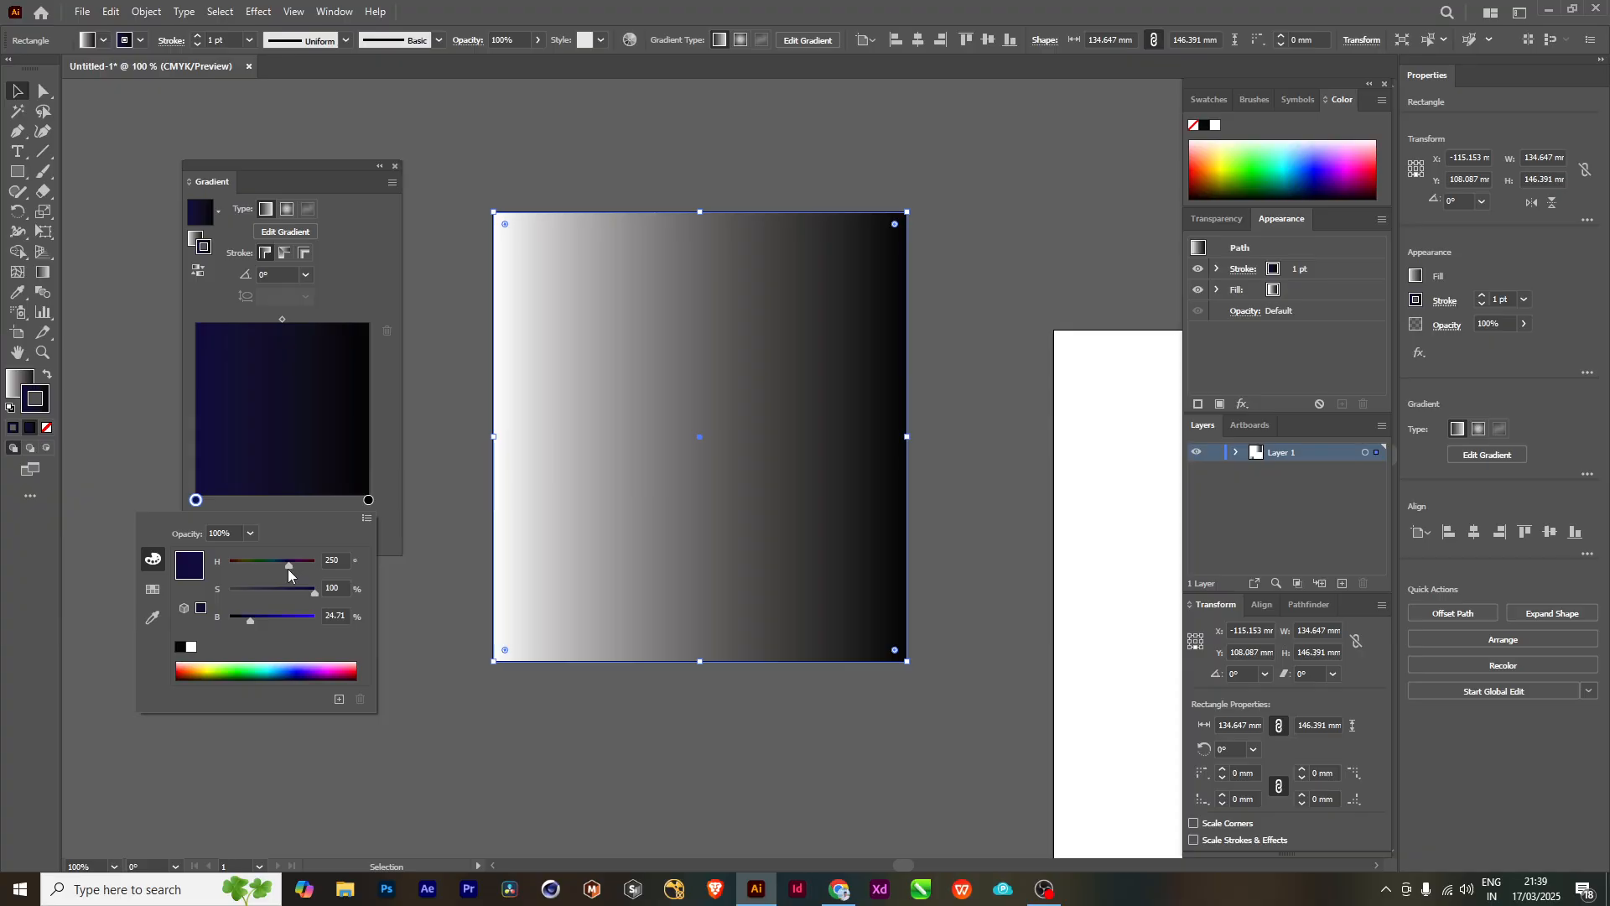
- Set the stroke gradient's starting stop to the red swatch
{"action": "left_click", "coordinate": [153, 589]}
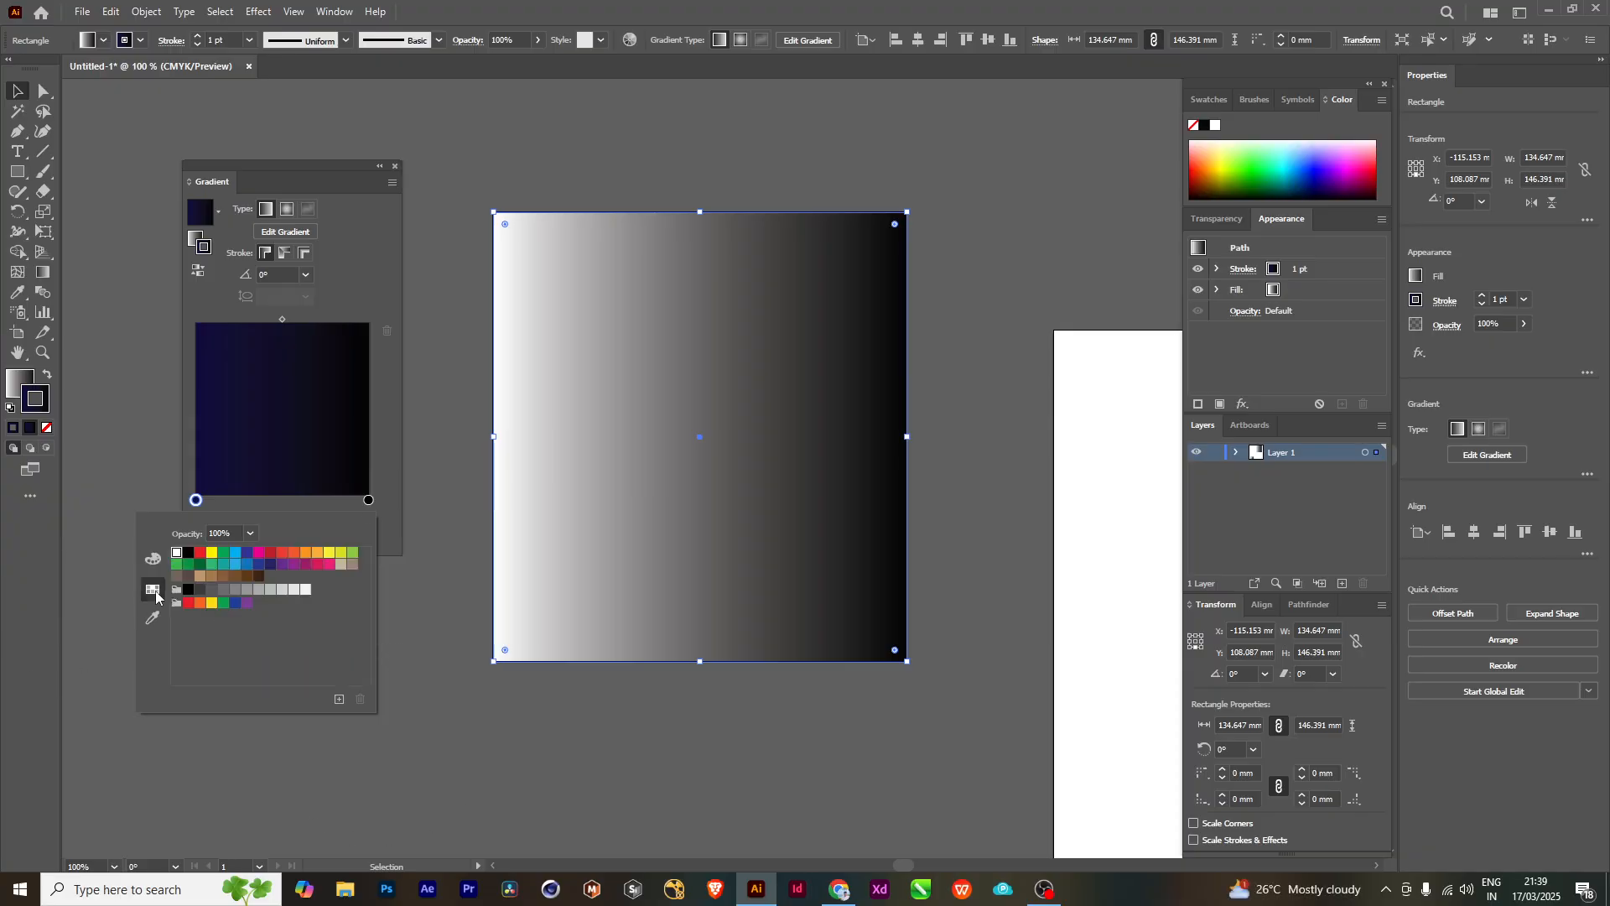
{"action": "left_click", "coordinate": [153, 560]}
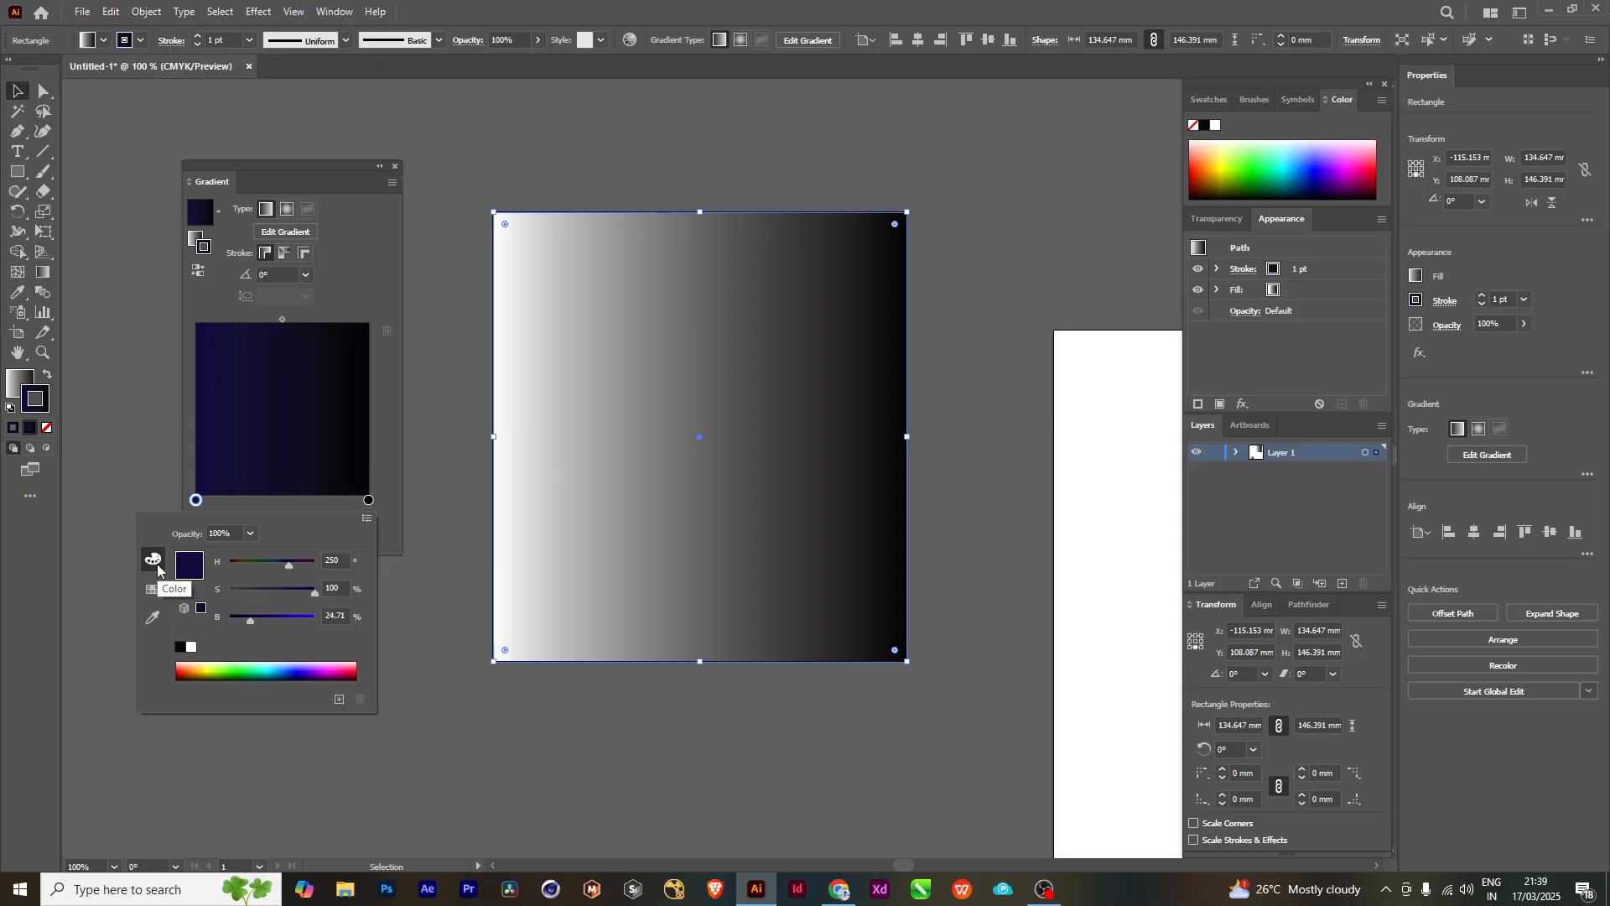
{"action": "left_click", "coordinate": [158, 590]}
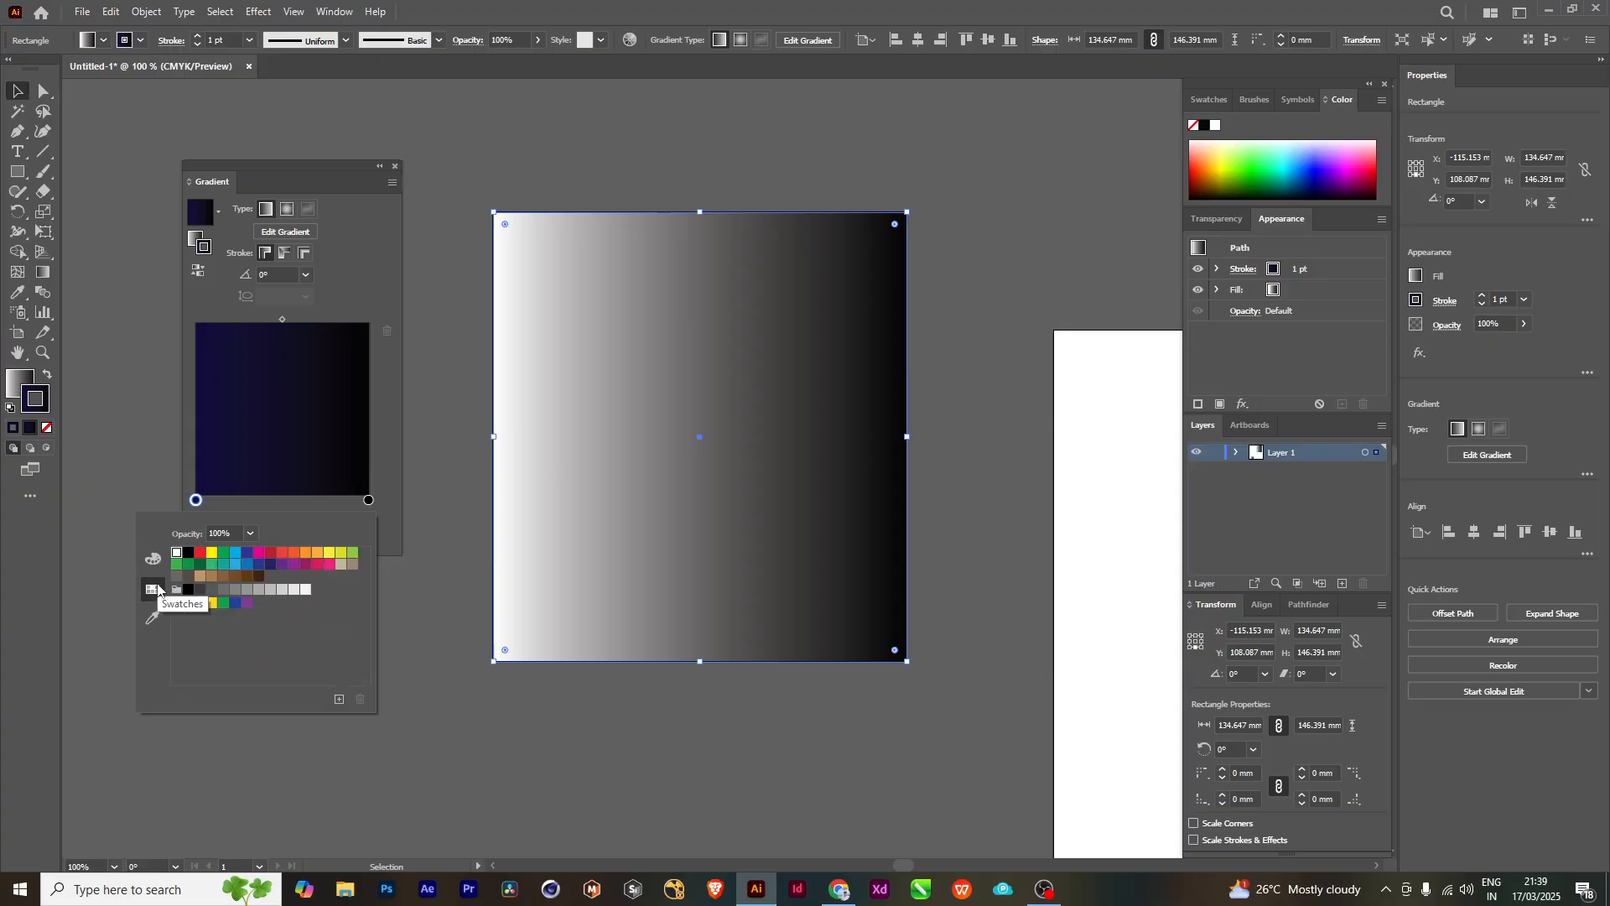
{"action": "left_click", "coordinate": [199, 555]}
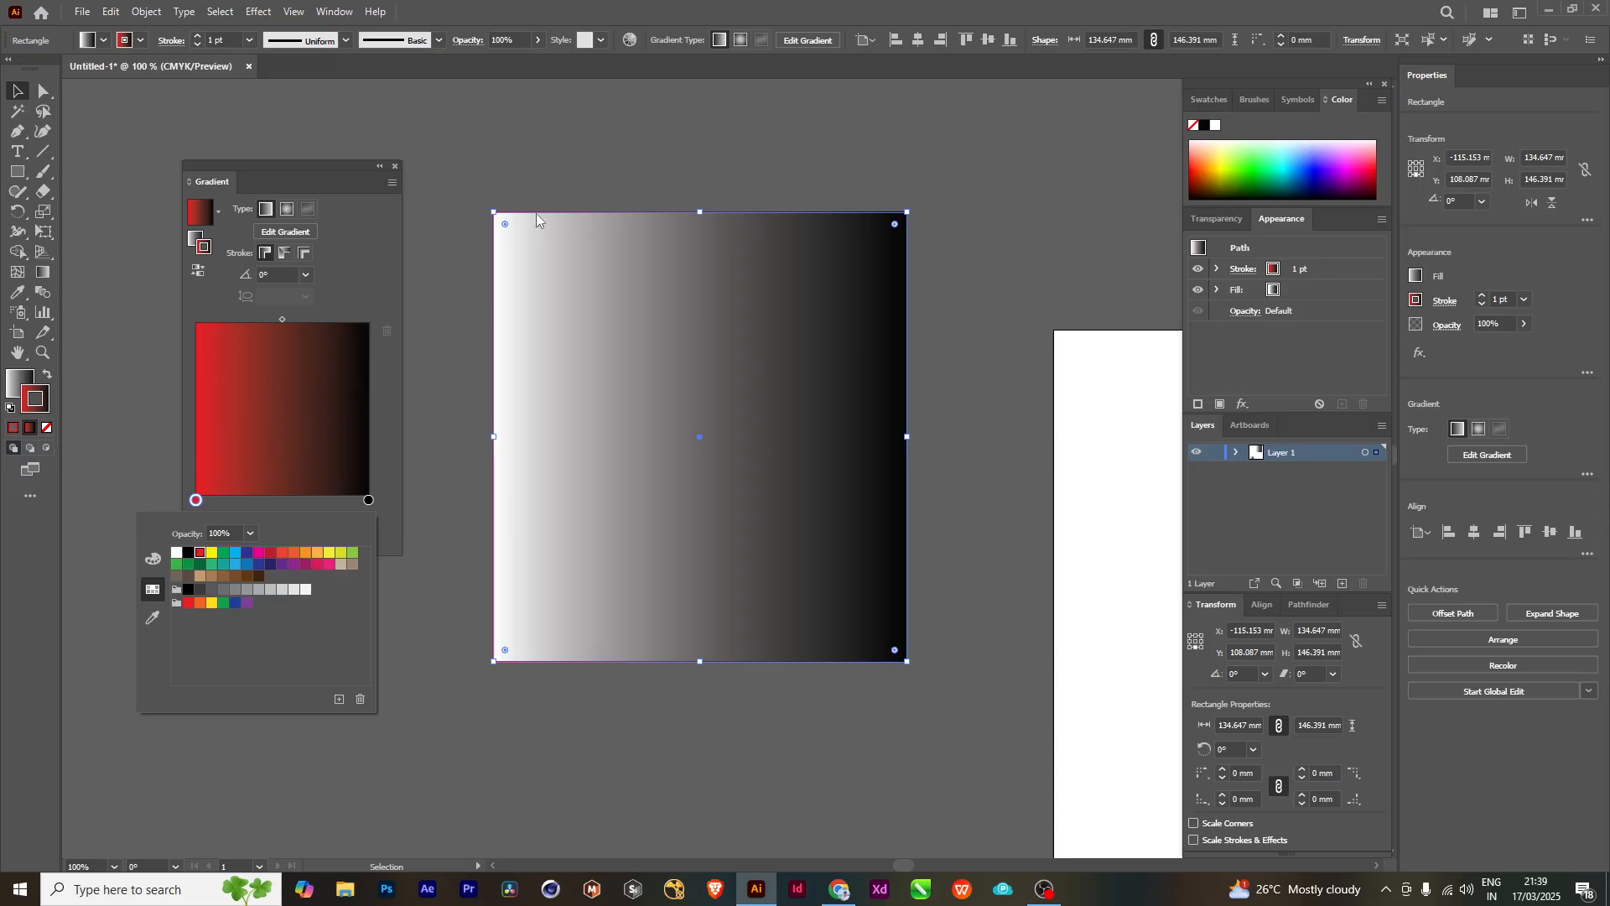
- Reverse the stroke gradient's direction repeatedly, ending with red at the start and black at the end
{"action": "left_click", "coordinate": [199, 272]}
{"action": "left_click", "coordinate": [199, 272]}
{"action": "left_click", "coordinate": [199, 272]}
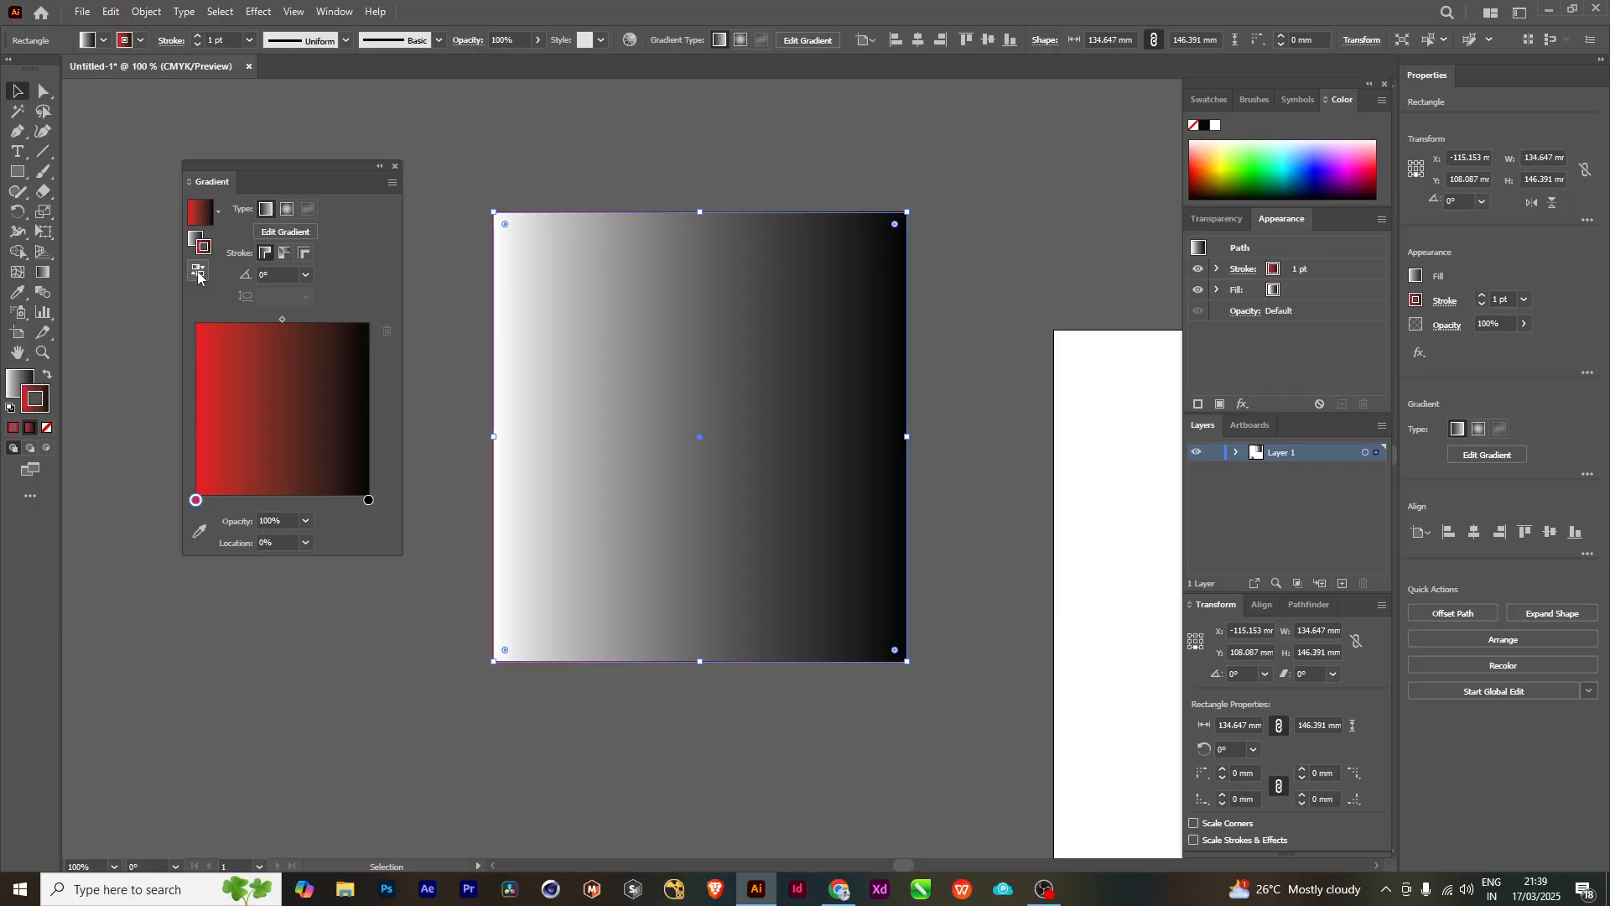
{"action": "left_click", "coordinate": [199, 272]}
{"action": "left_click", "coordinate": [199, 272]}
{"action": "left_click", "coordinate": [199, 272]}
{"action": "left_click", "coordinate": [198, 271]}
{"action": "left_click", "coordinate": [199, 272]}
{"action": "left_click", "coordinate": [199, 273]}
{"action": "left_click", "coordinate": [198, 272]}
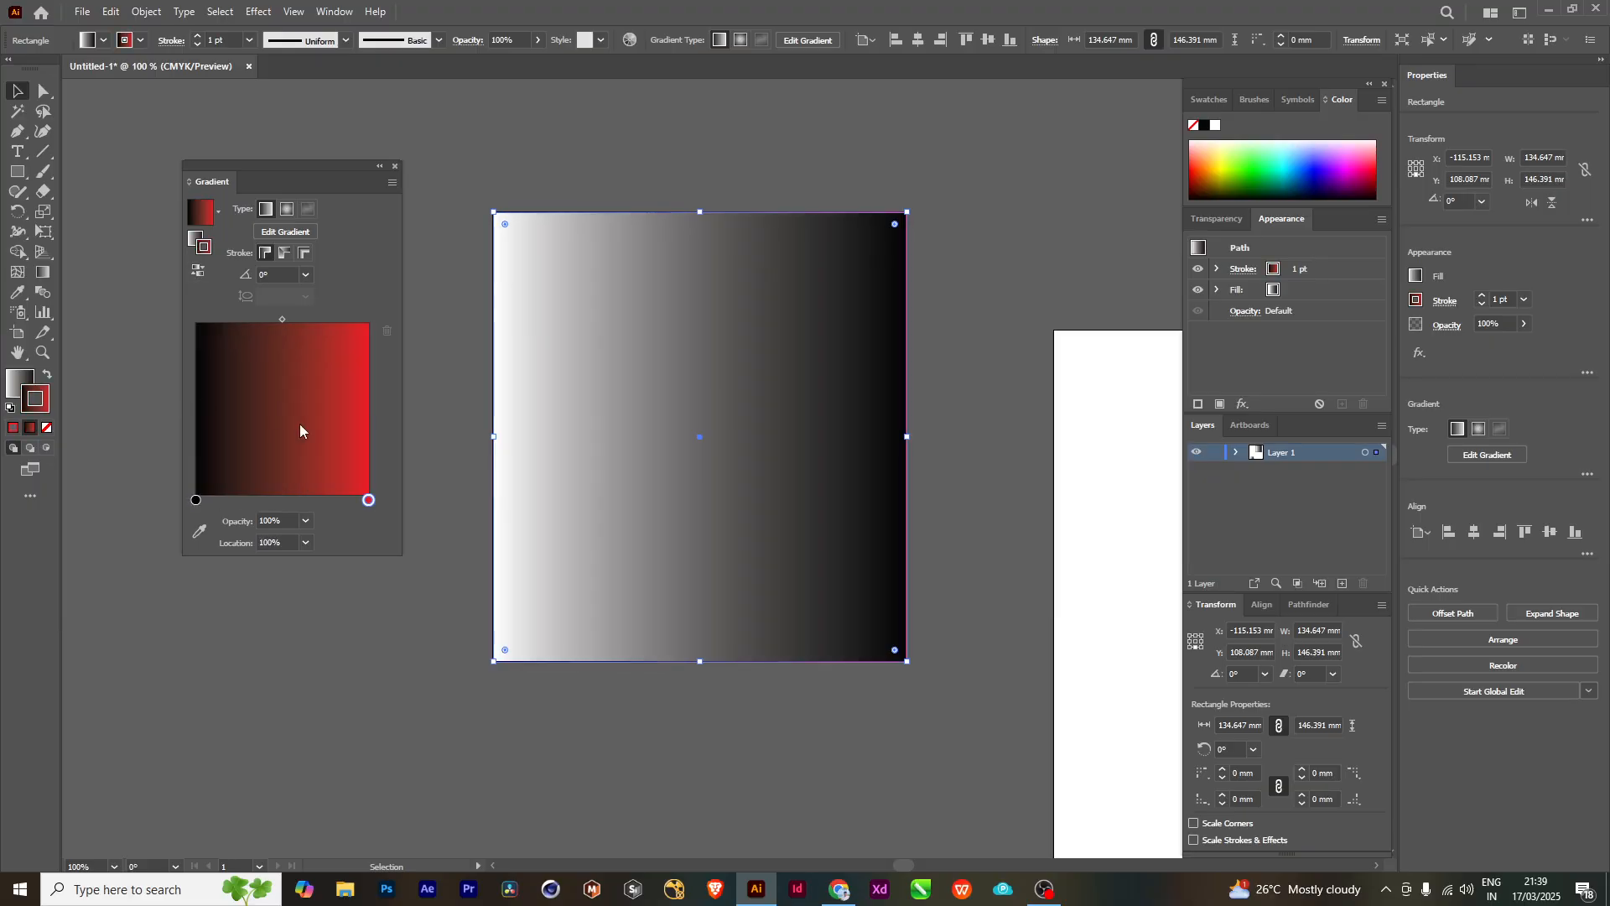
{"action": "left_click", "coordinate": [202, 275]}
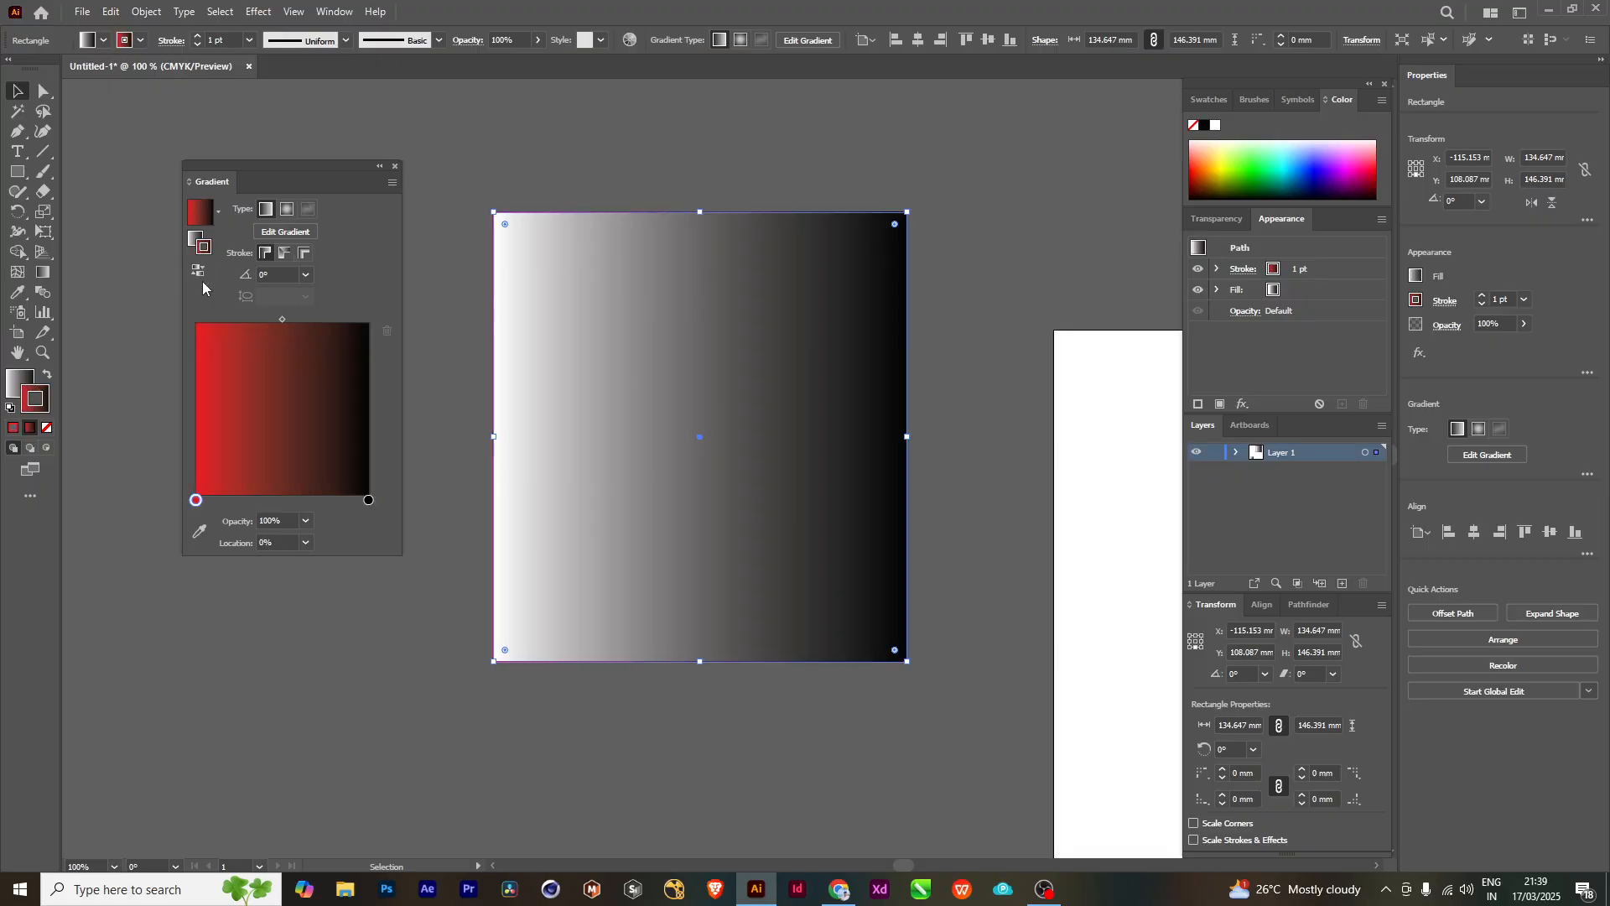
- Swap the rectangle's fill and stroke, and set the fill gradient's black stop to the orange swatch
{"action": "left_click", "coordinate": [48, 375]}
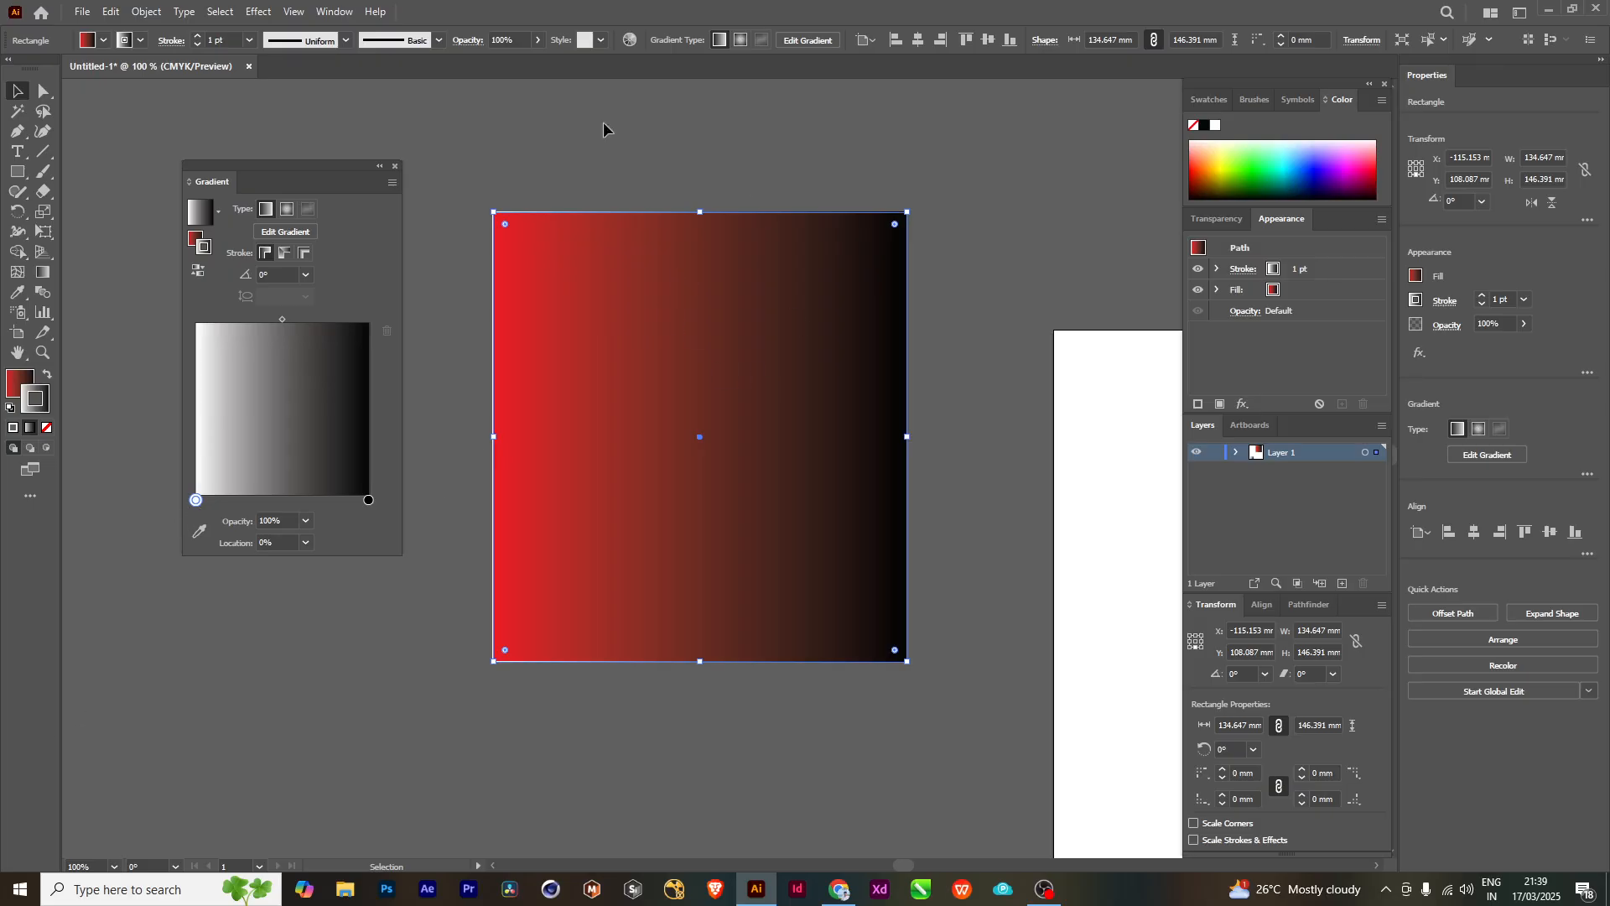
{"action": "left_click", "coordinate": [196, 239]}
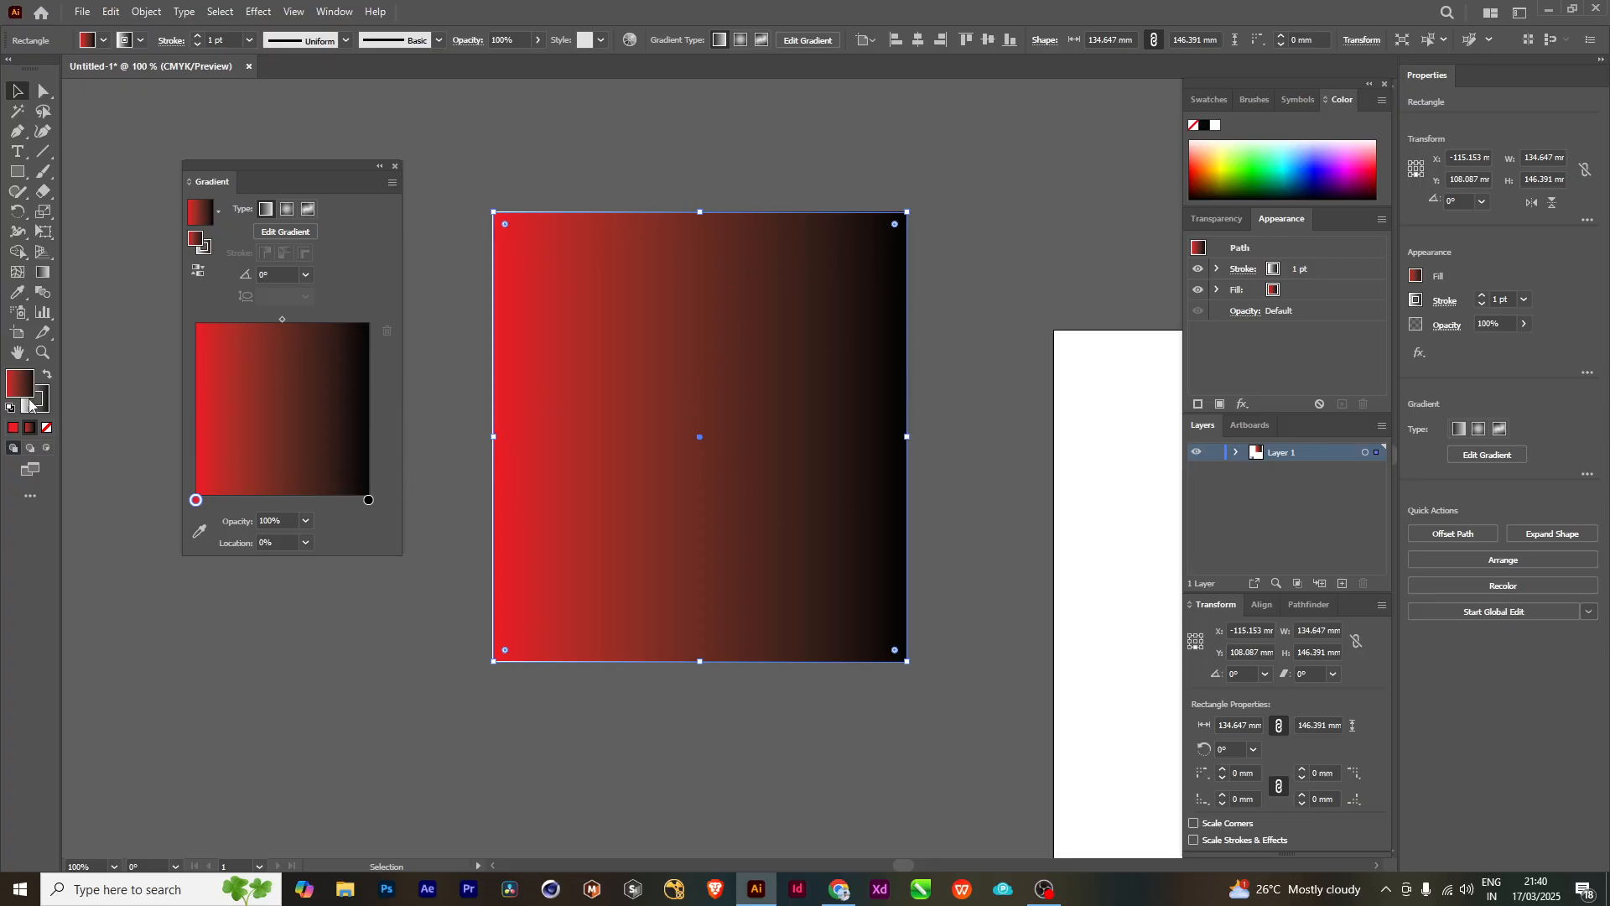
{"action": "left_click", "coordinate": [369, 501]}
{"action": "double_click", "coordinate": [369, 501]}
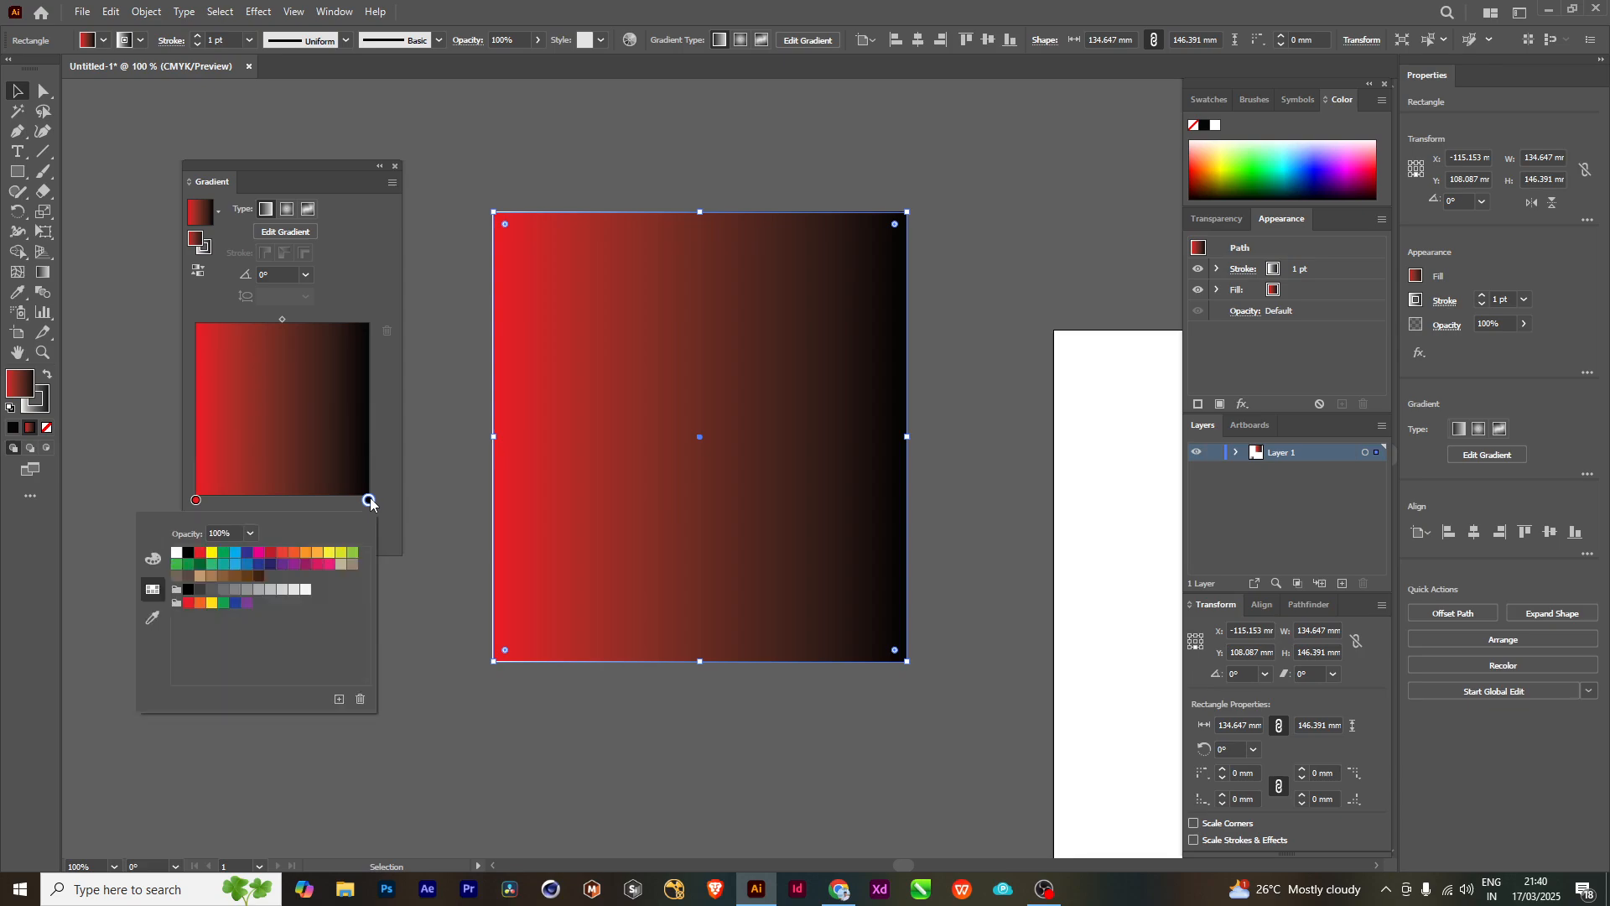
{"action": "left_click", "coordinate": [295, 558]}
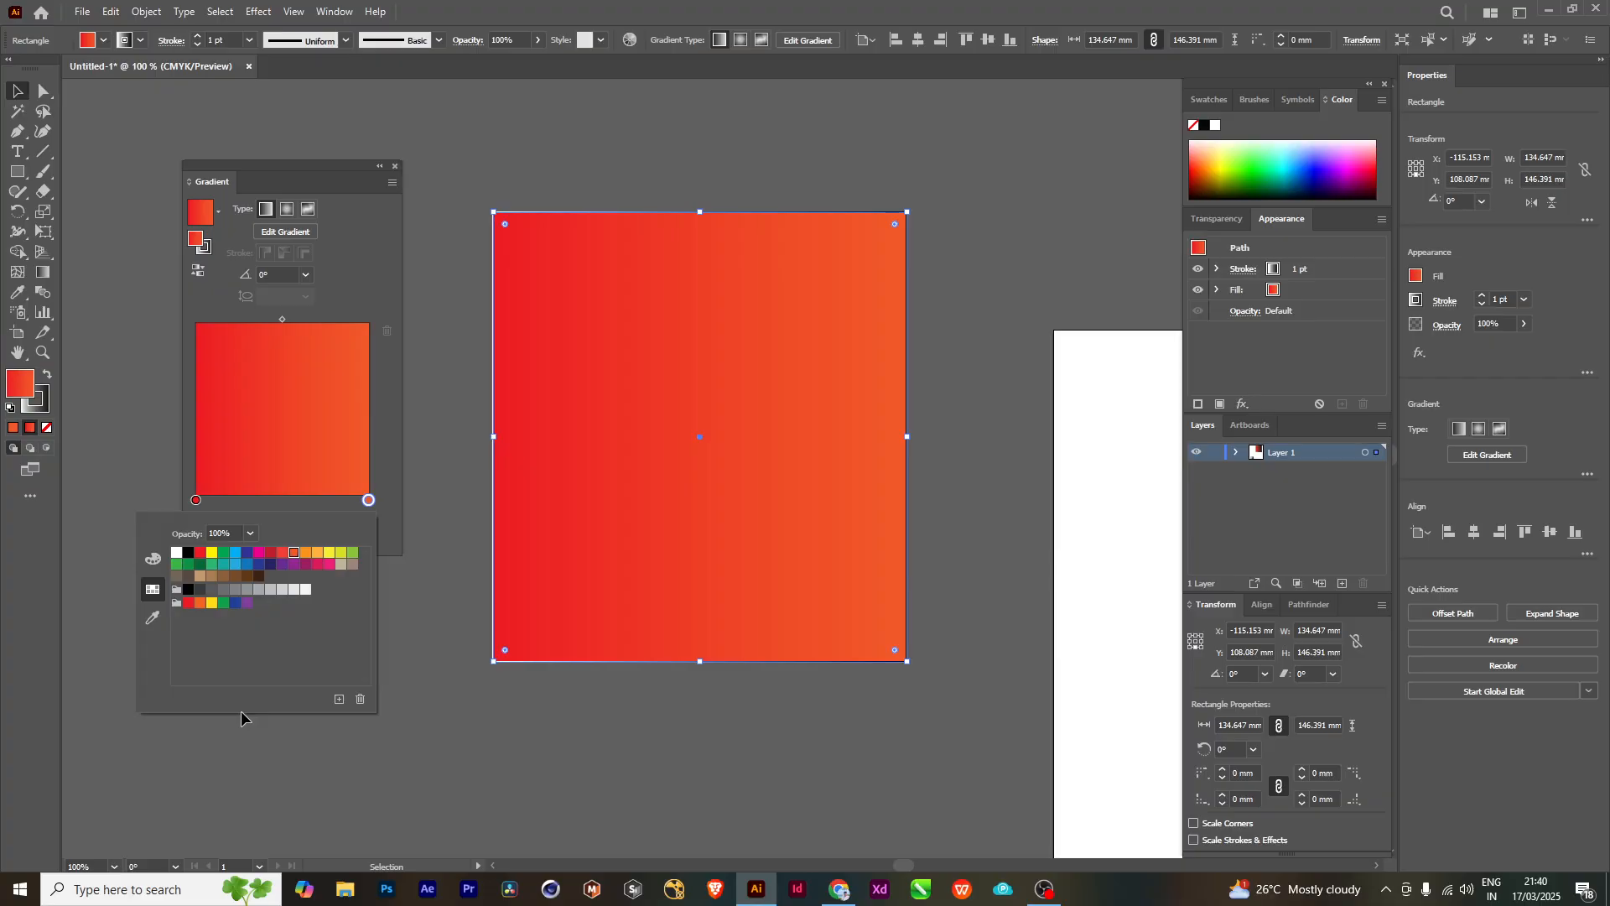
- Move the fill gradient's midpoint to about 56% and set the end stop to the black swatch
{"action": "left_click", "coordinate": [282, 319]}
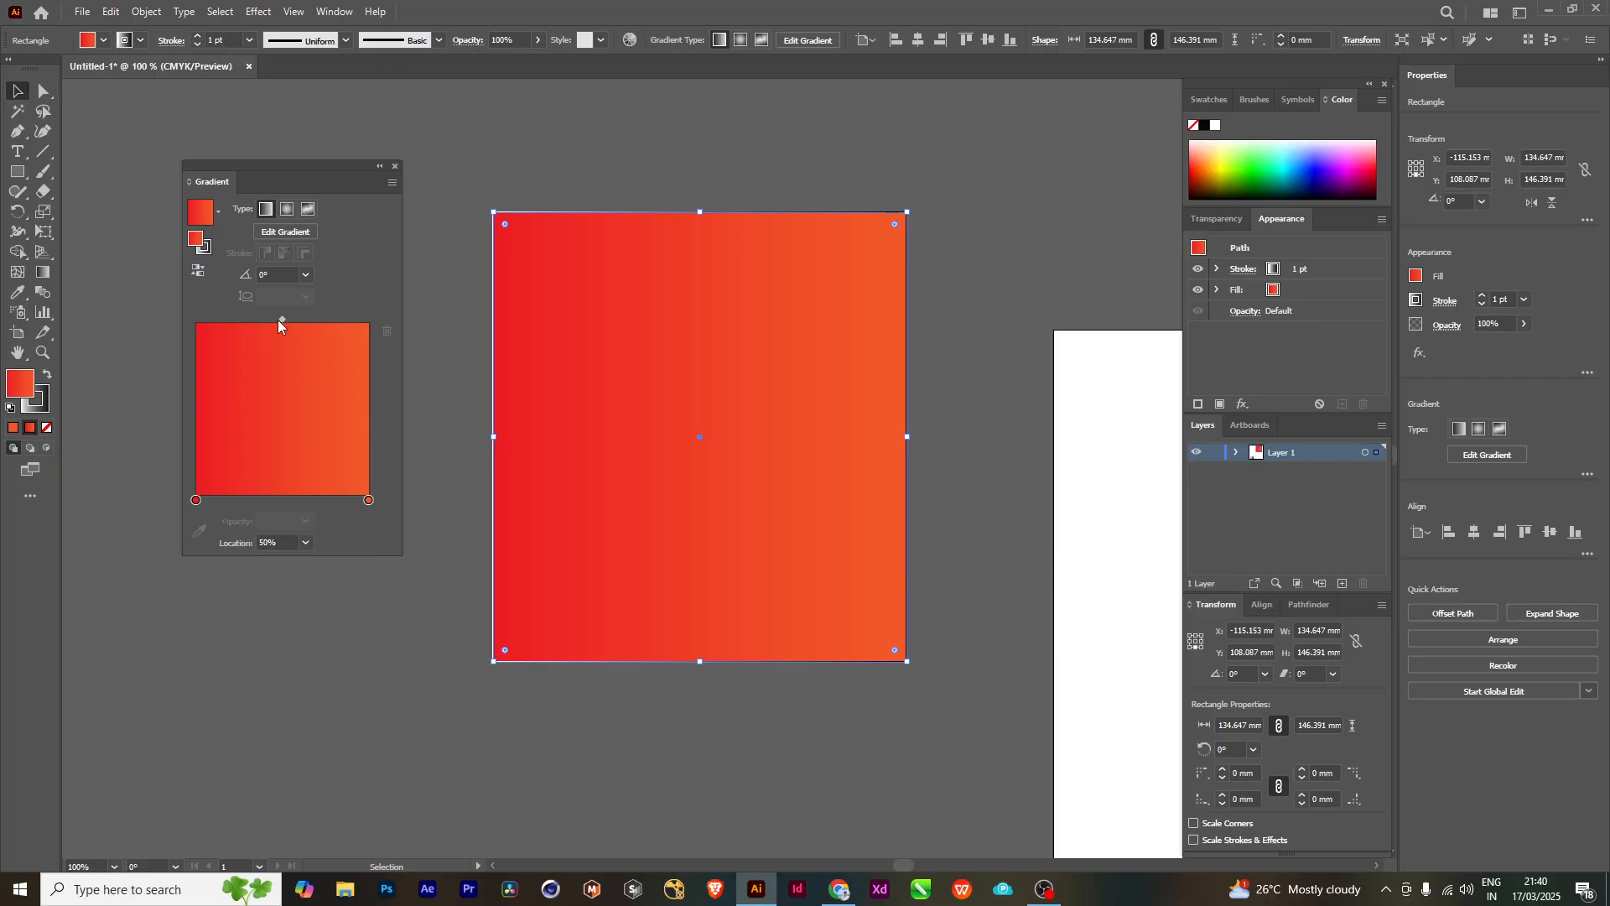
{"action": "mouse_move", "coordinate": [279, 319]}
{"action": "left_mouse_down"}
{"action": "mouse_move", "coordinate": [251, 318]}
{"action": "mouse_move", "coordinate": [307, 334]}
{"action": "mouse_move", "coordinate": [230, 337]}
{"action": "mouse_move", "coordinate": [292, 344]}
{"action": "left_mouse_up"}
{"action": "double_click", "coordinate": [368, 500]}
{"action": "left_click", "coordinate": [188, 553]}
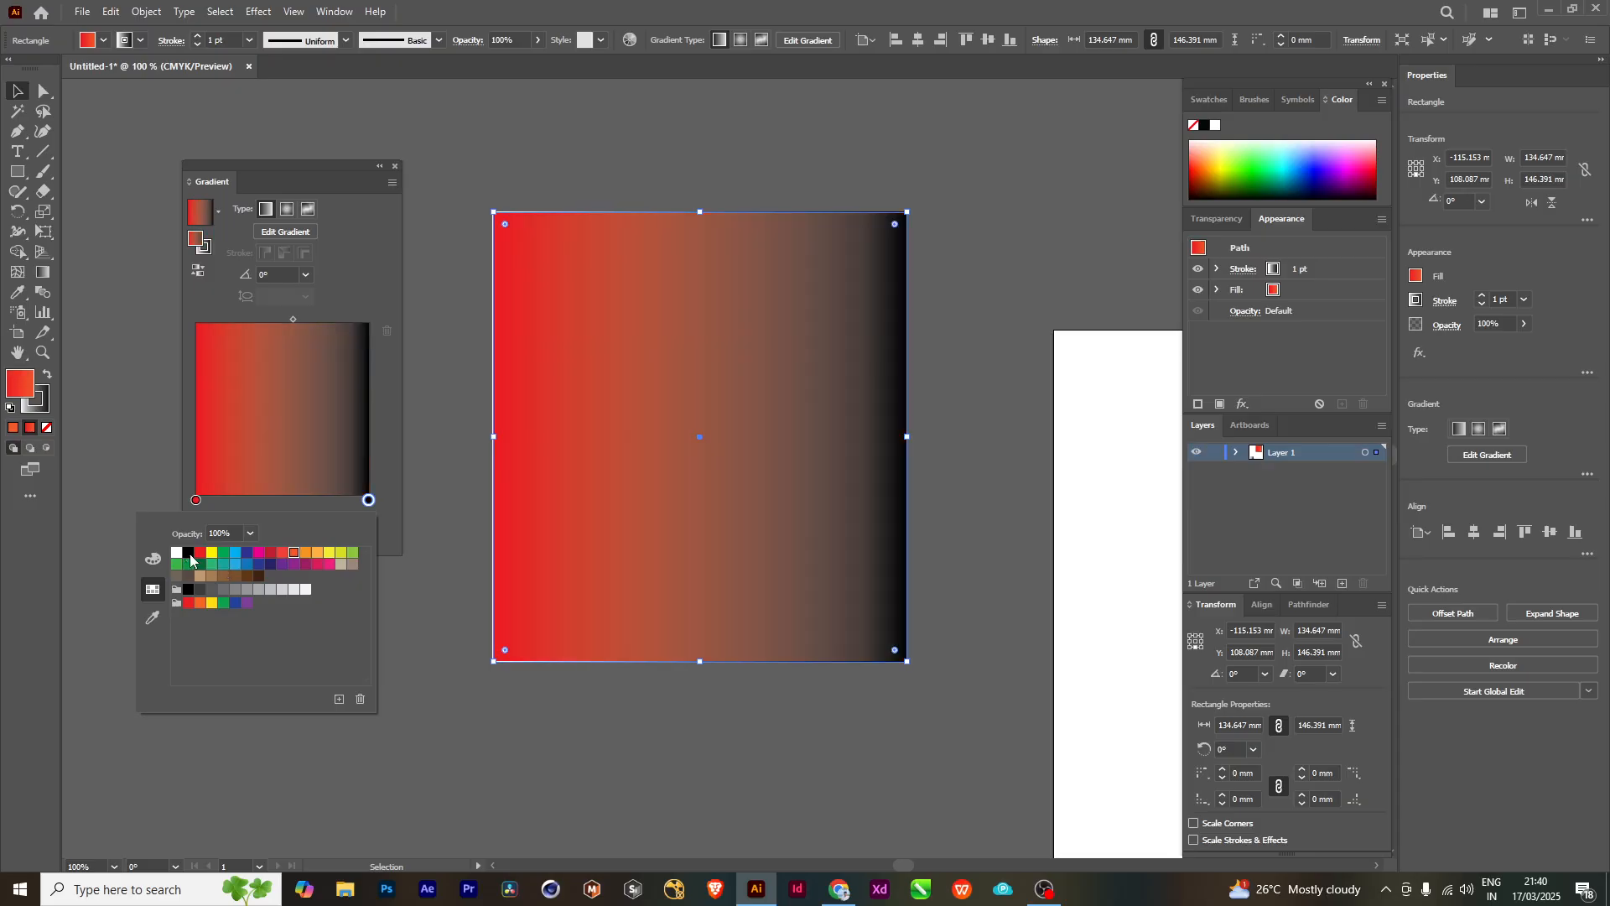
{"action": "left_click", "coordinate": [361, 297]}
- Try the fill gradient's midpoint at about 51% and 13%, and set its location to 50%
{"action": "left_click", "coordinate": [293, 320]}
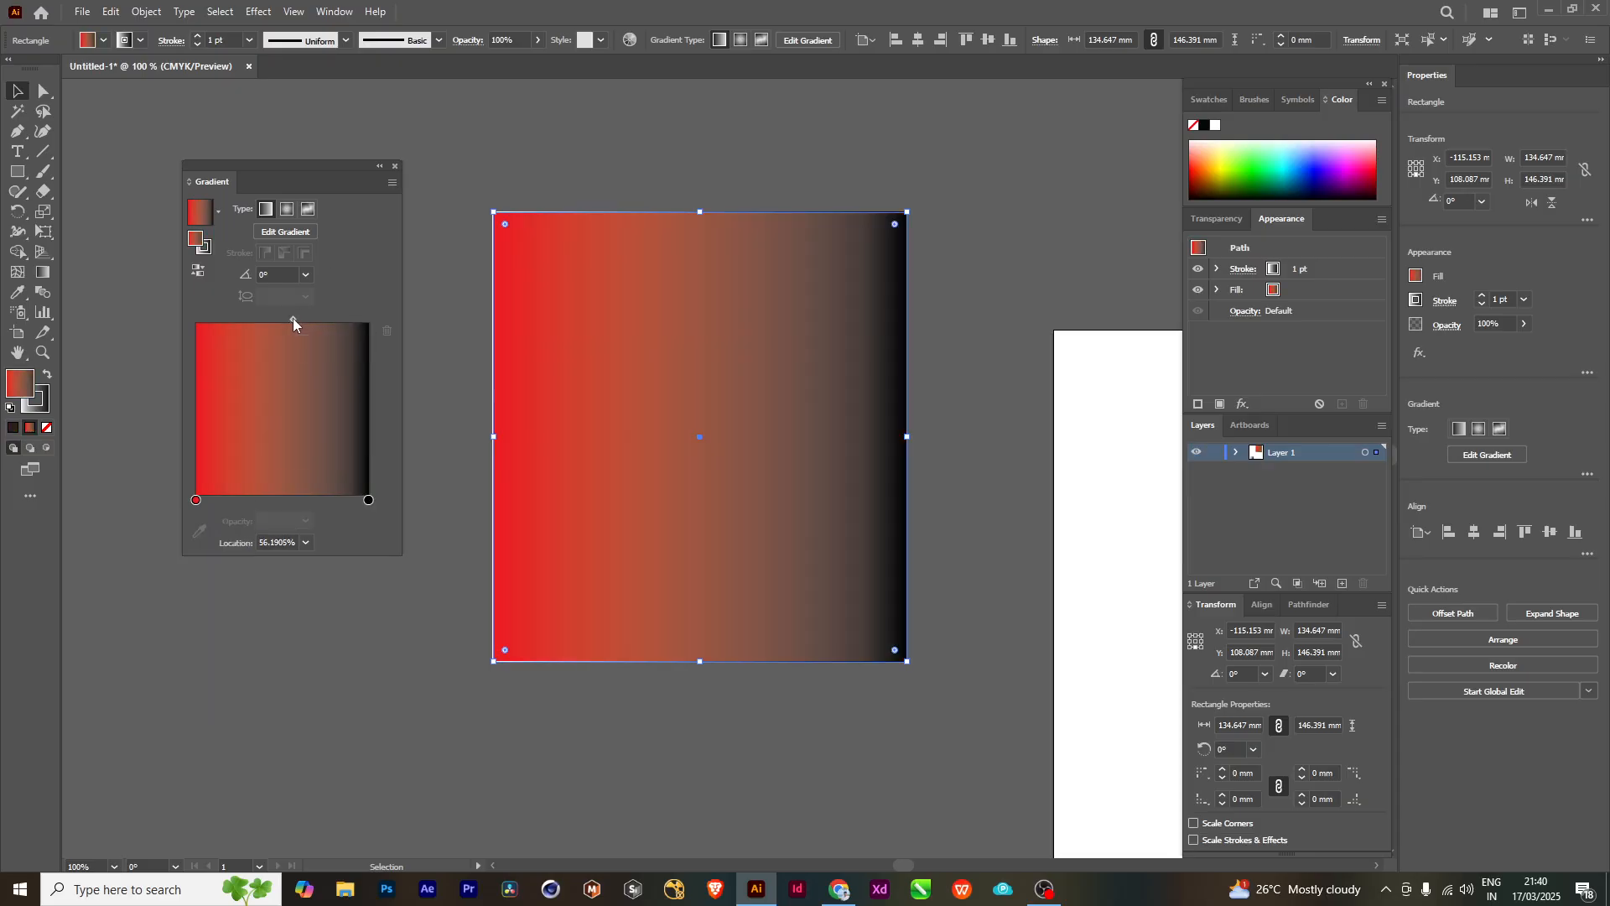
{"action": "mouse_move", "coordinate": [294, 319]}
{"action": "left_mouse_down"}
{"action": "mouse_move", "coordinate": [219, 317]}
{"action": "mouse_move", "coordinate": [349, 329]}
{"action": "mouse_move", "coordinate": [281, 326]}
{"action": "left_mouse_up"}
{"action": "left_click", "coordinate": [305, 545]}
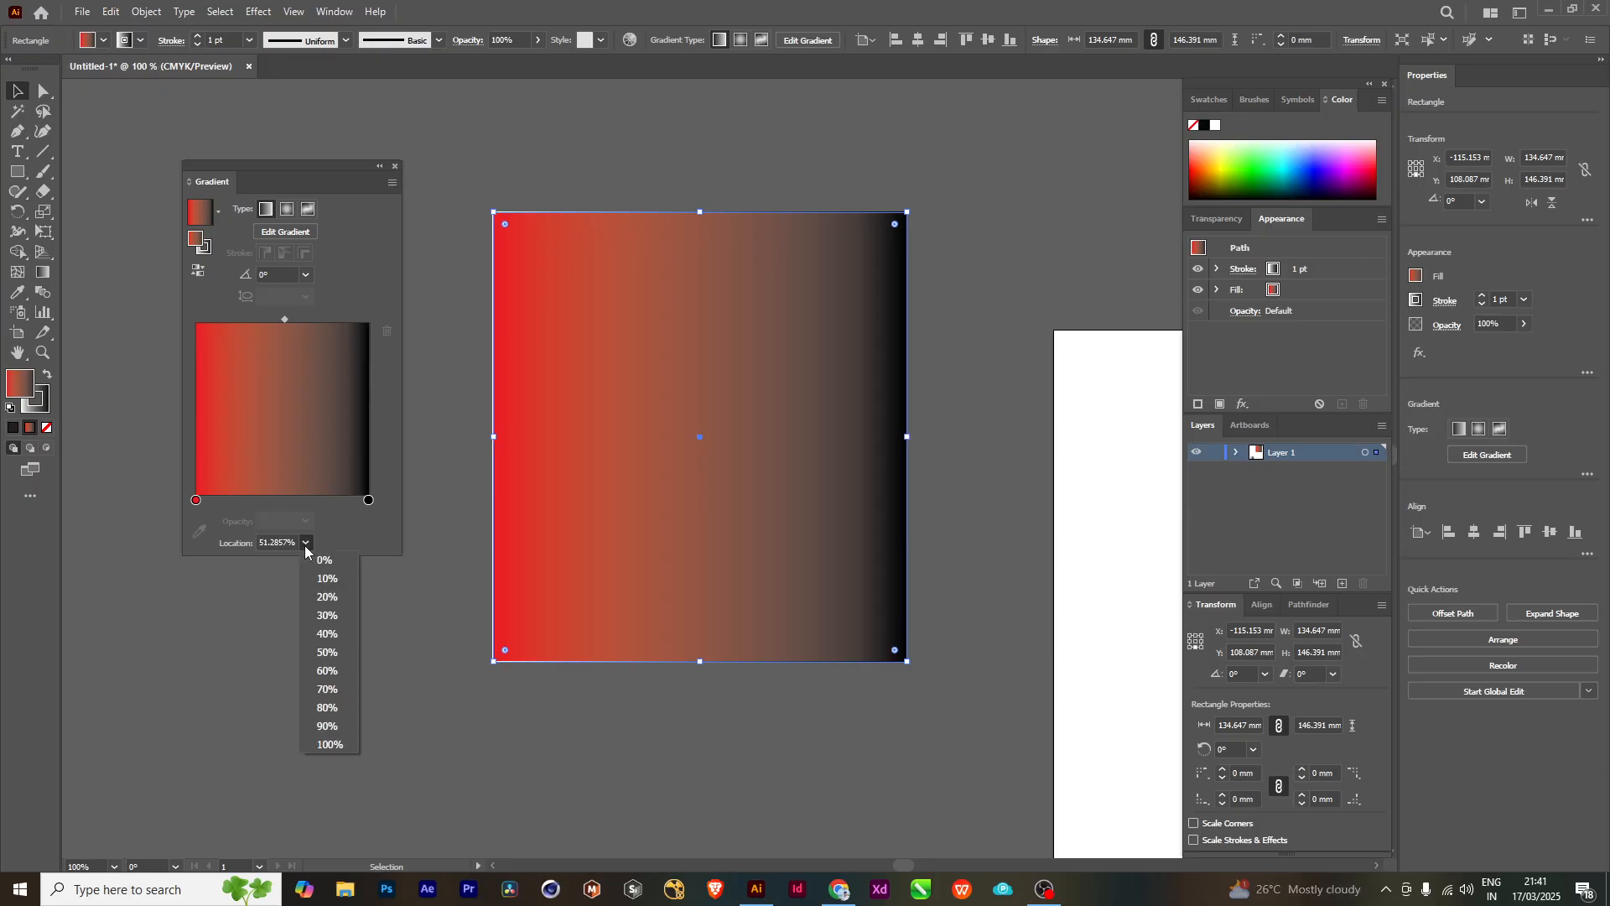
{"action": "left_click", "coordinate": [321, 567]}
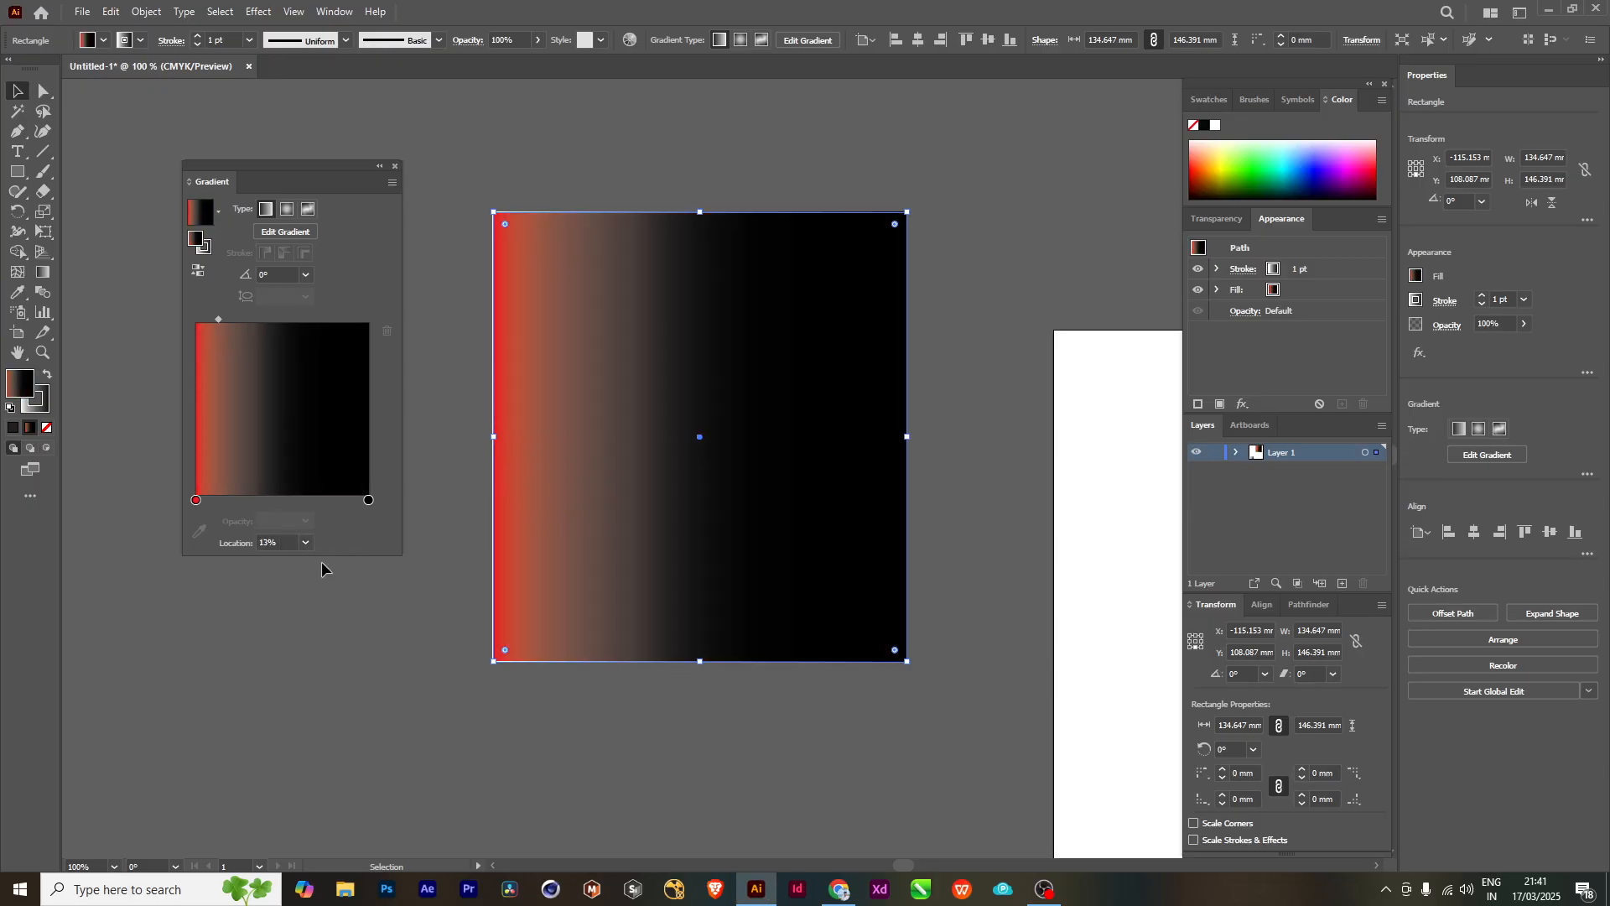
{"action": "left_click", "coordinate": [310, 547]}
{"action": "left_click", "coordinate": [326, 657]}
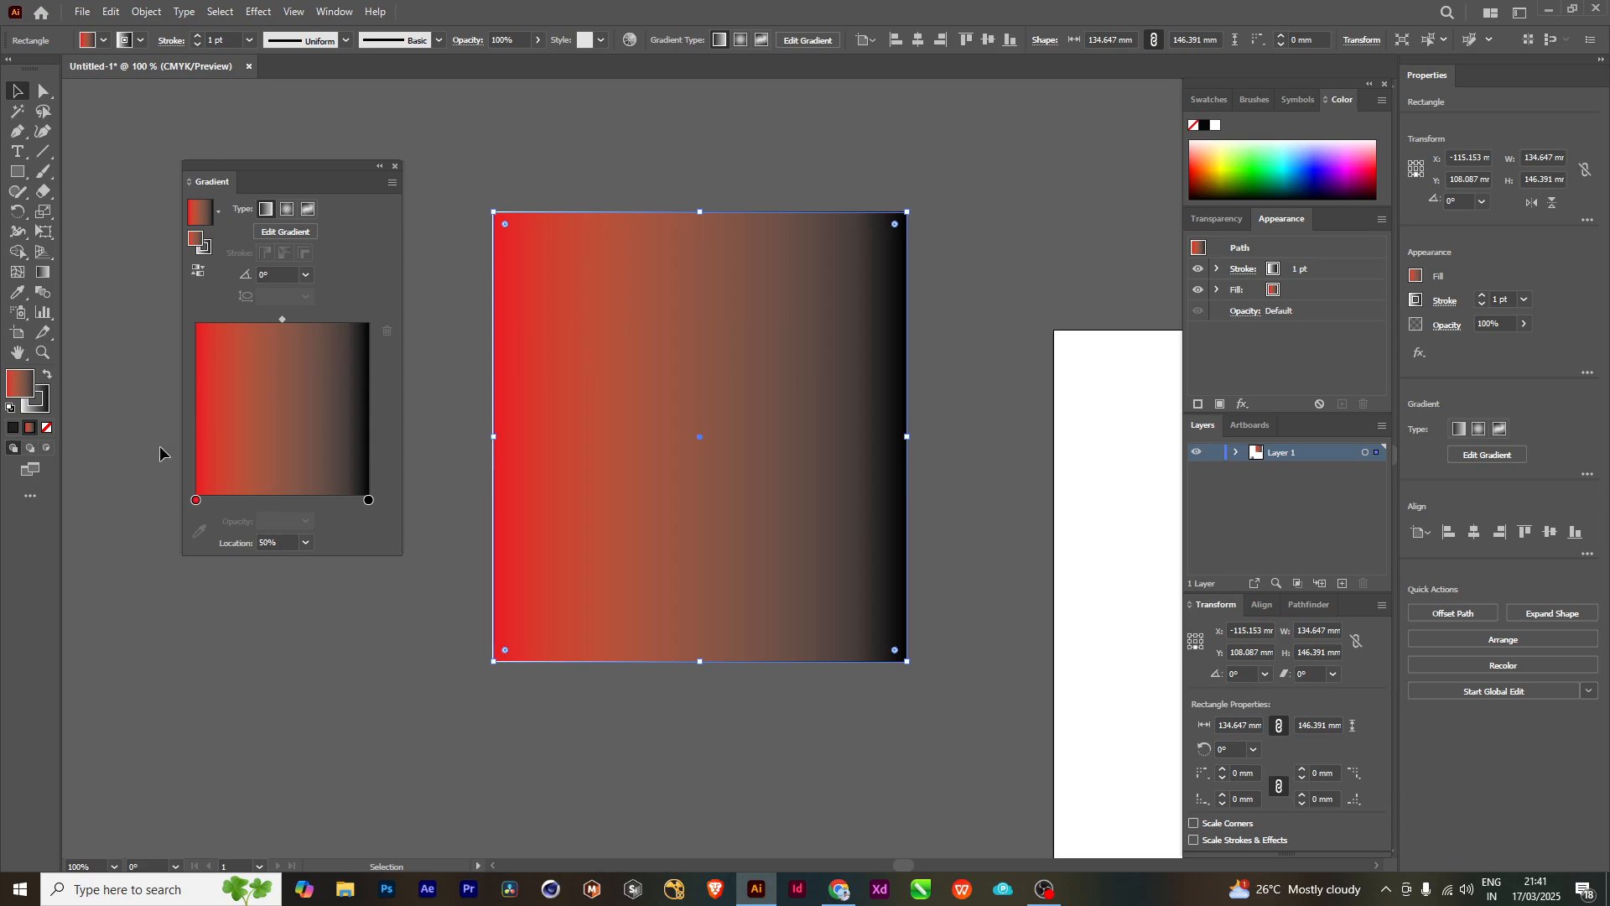
- Set the fill gradient's black end stop to the red-orange swatch
{"action": "left_click", "coordinate": [367, 500]}
{"action": "left_click_drag", "start_coordinate": [367, 500], "coordinate": [374, 504]}
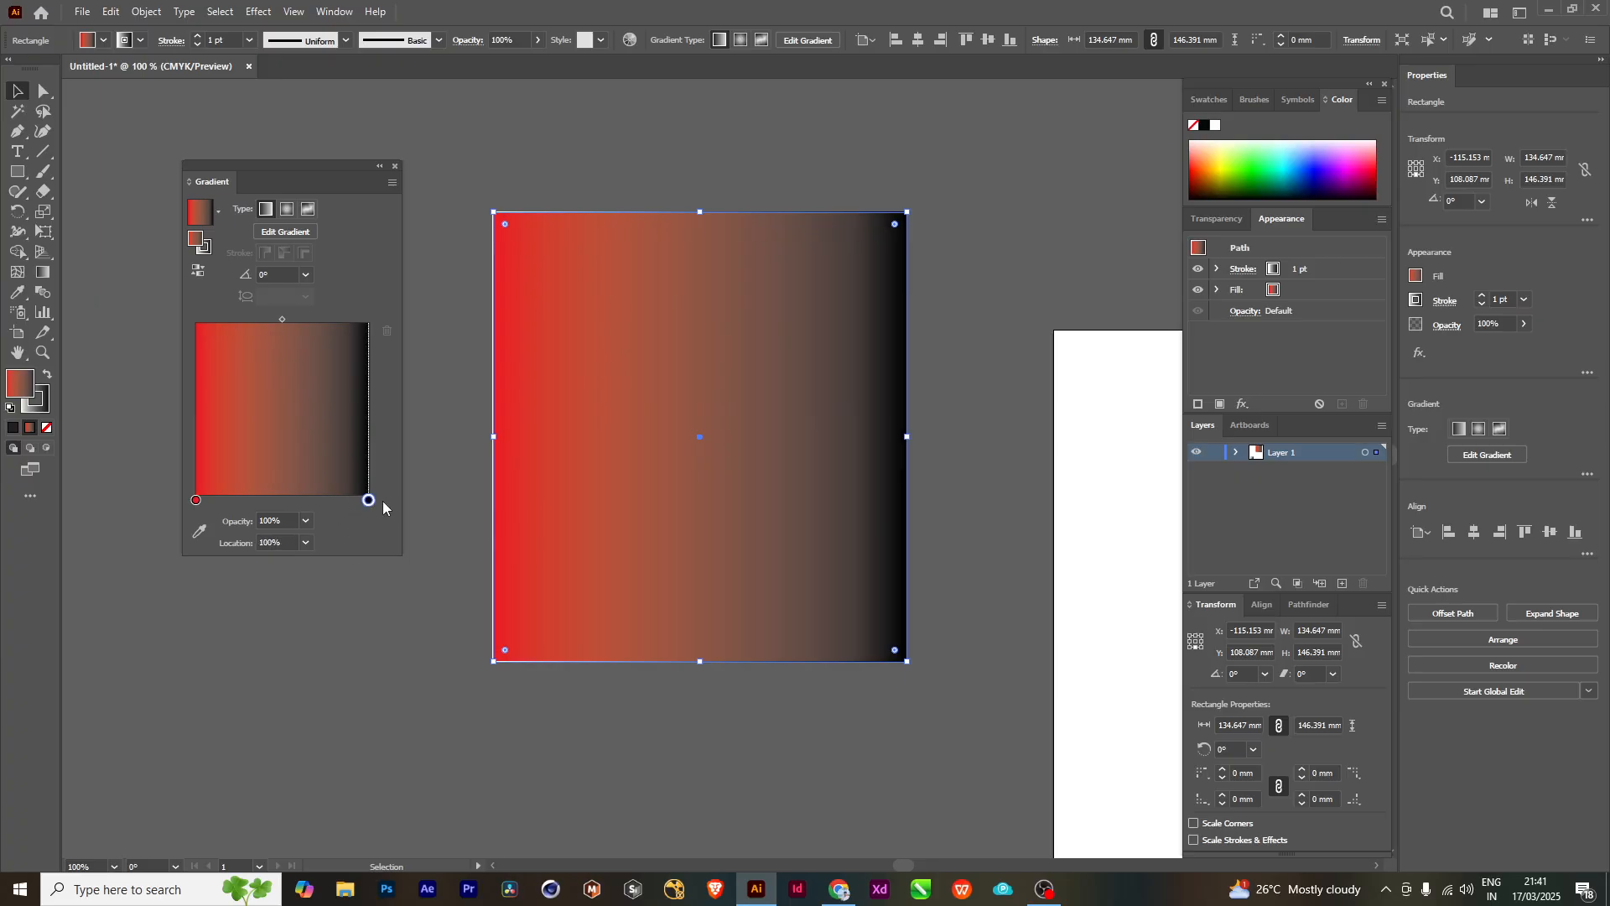
{"action": "double_click", "coordinate": [368, 501]}
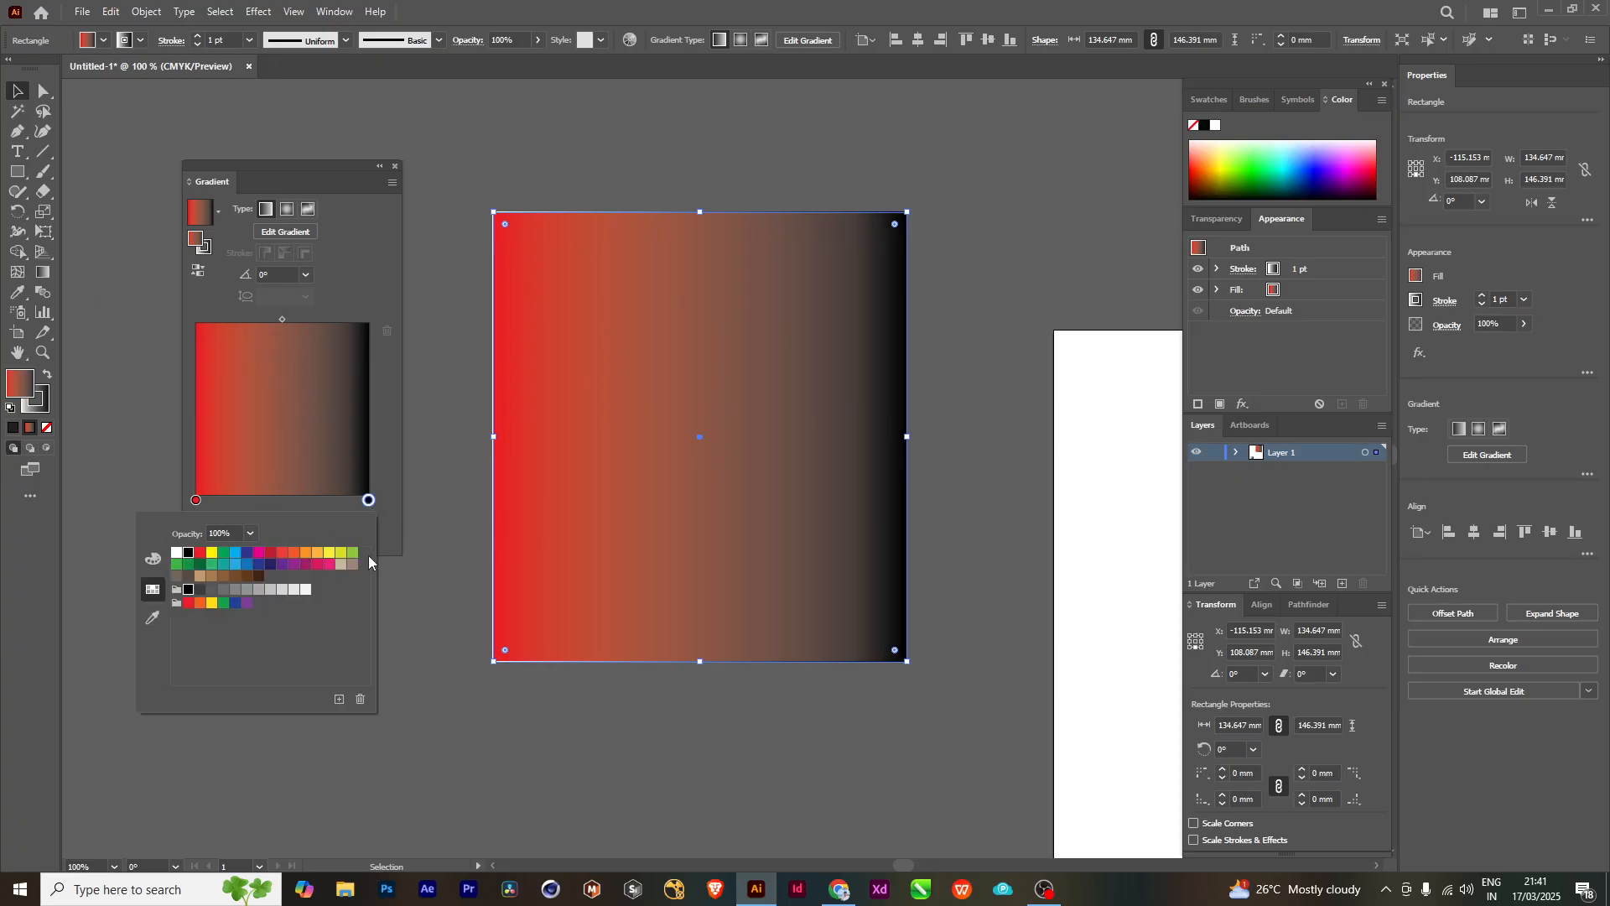
{"action": "left_click", "coordinate": [283, 554]}
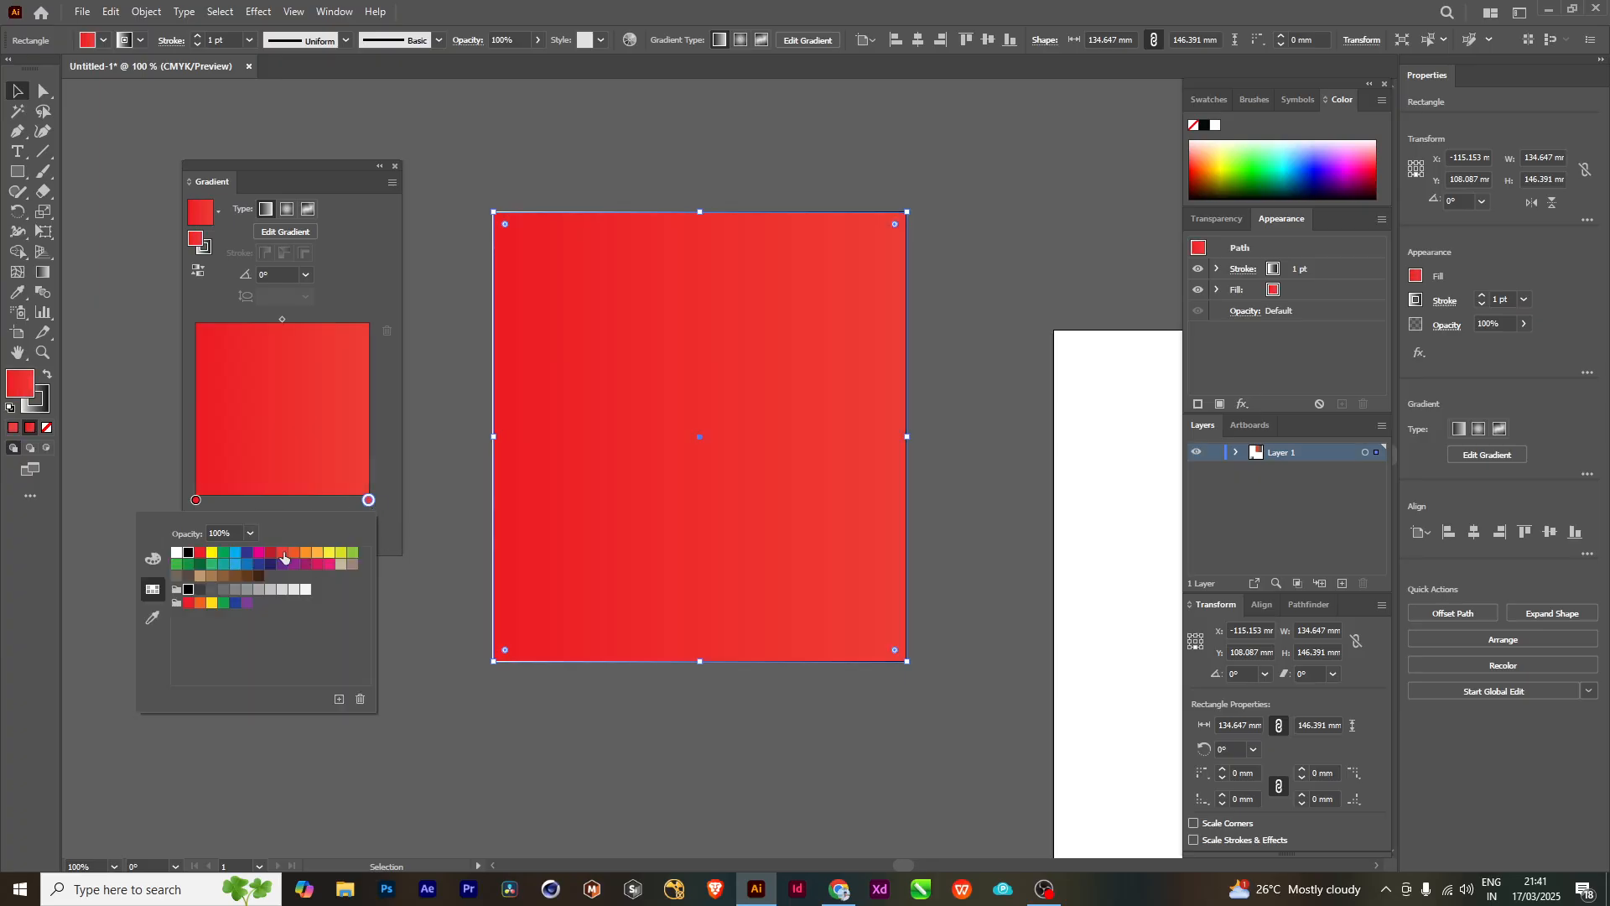
- Set the fill gradient's end stop to the yellow swatch and move the Gradient panel slightly down
{"action": "left_click", "coordinate": [330, 552]}
{"action": "left_click", "coordinate": [627, 149]}
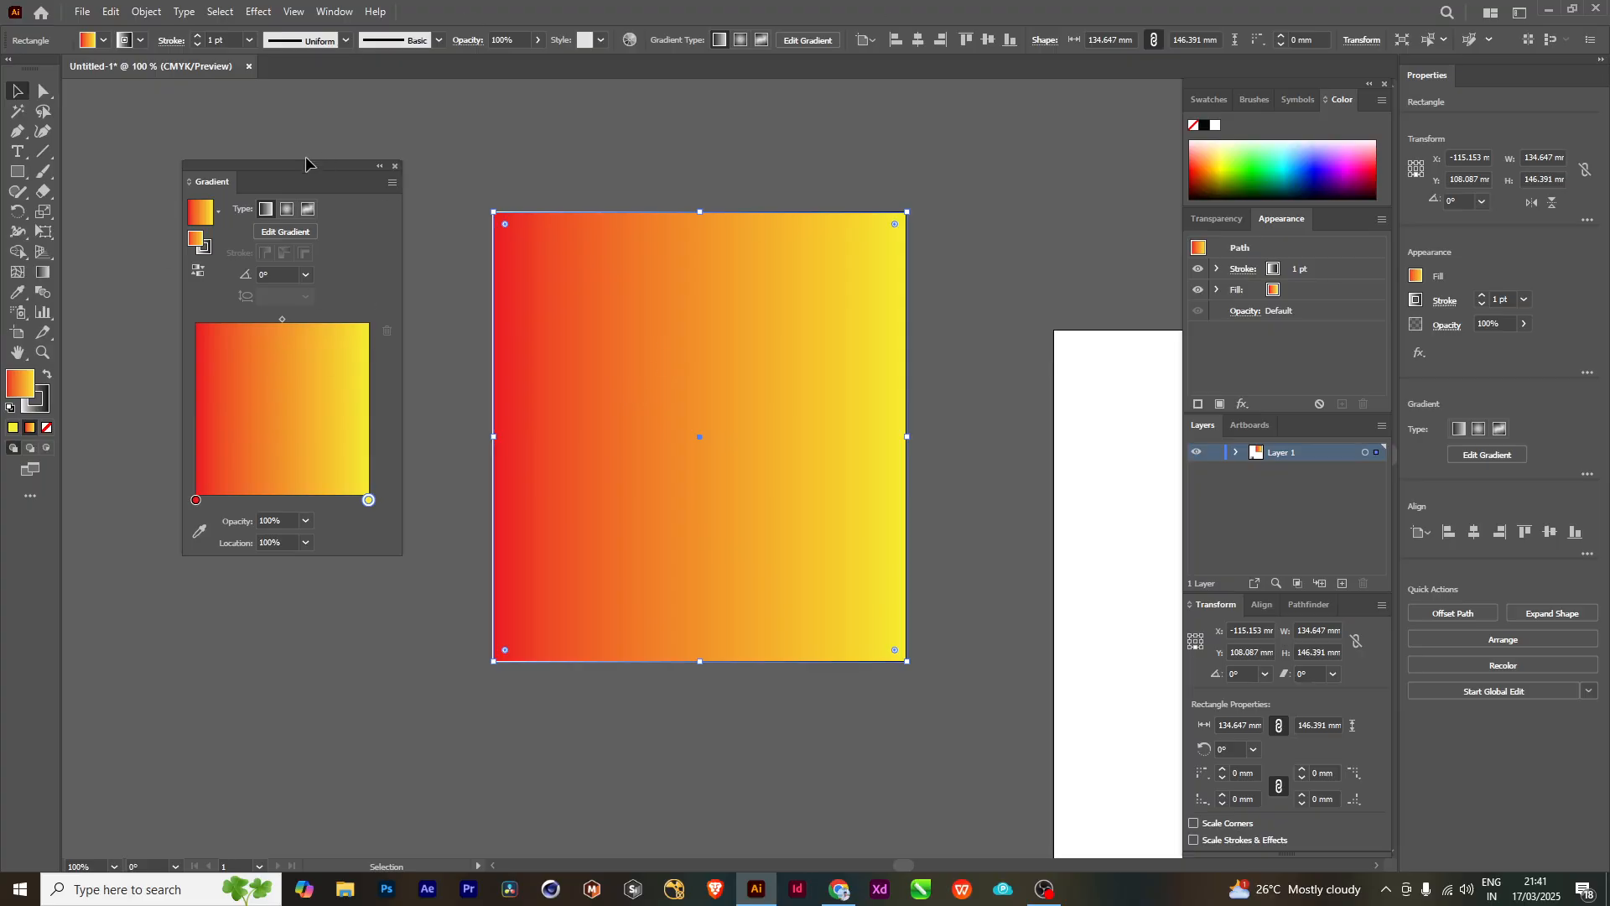
{"action": "mouse_move", "coordinate": [294, 162]}
{"action": "left_mouse_down"}
{"action": "mouse_move", "coordinate": [234, 250]}
{"action": "mouse_move", "coordinate": [250, 159]}
{"action": "mouse_move", "coordinate": [281, 185]}
{"action": "left_mouse_up"}
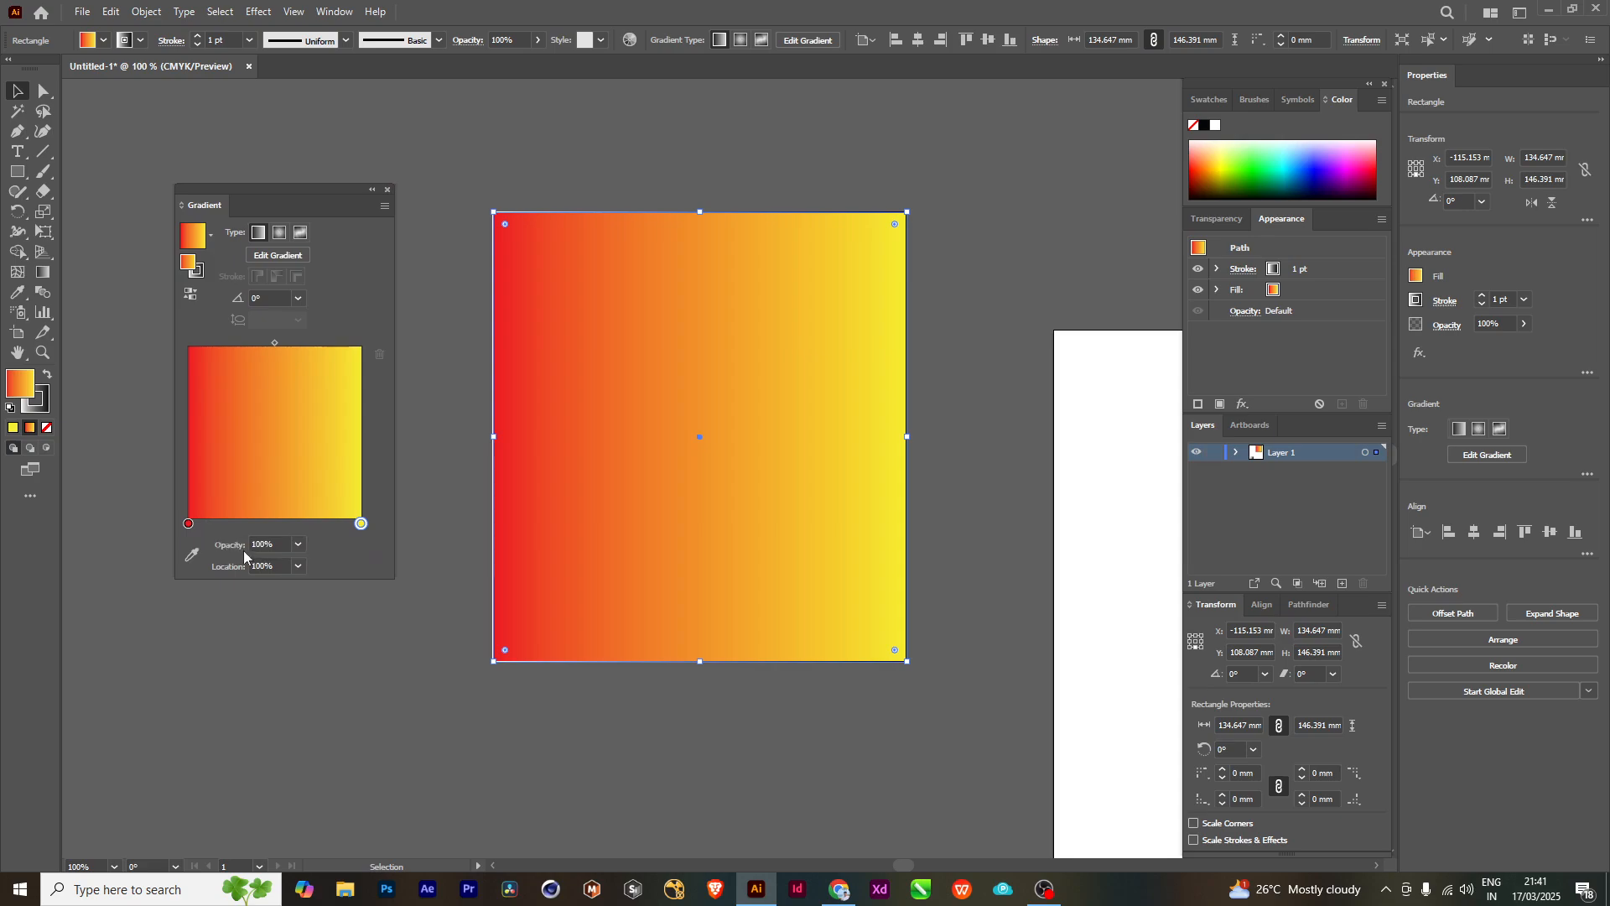
- Activate the colour picker for the gradient's start stop, and place the Lovepik interview illustration from File Explorer's Downloads folder into the document
{"action": "double_click", "coordinate": [187, 524]}
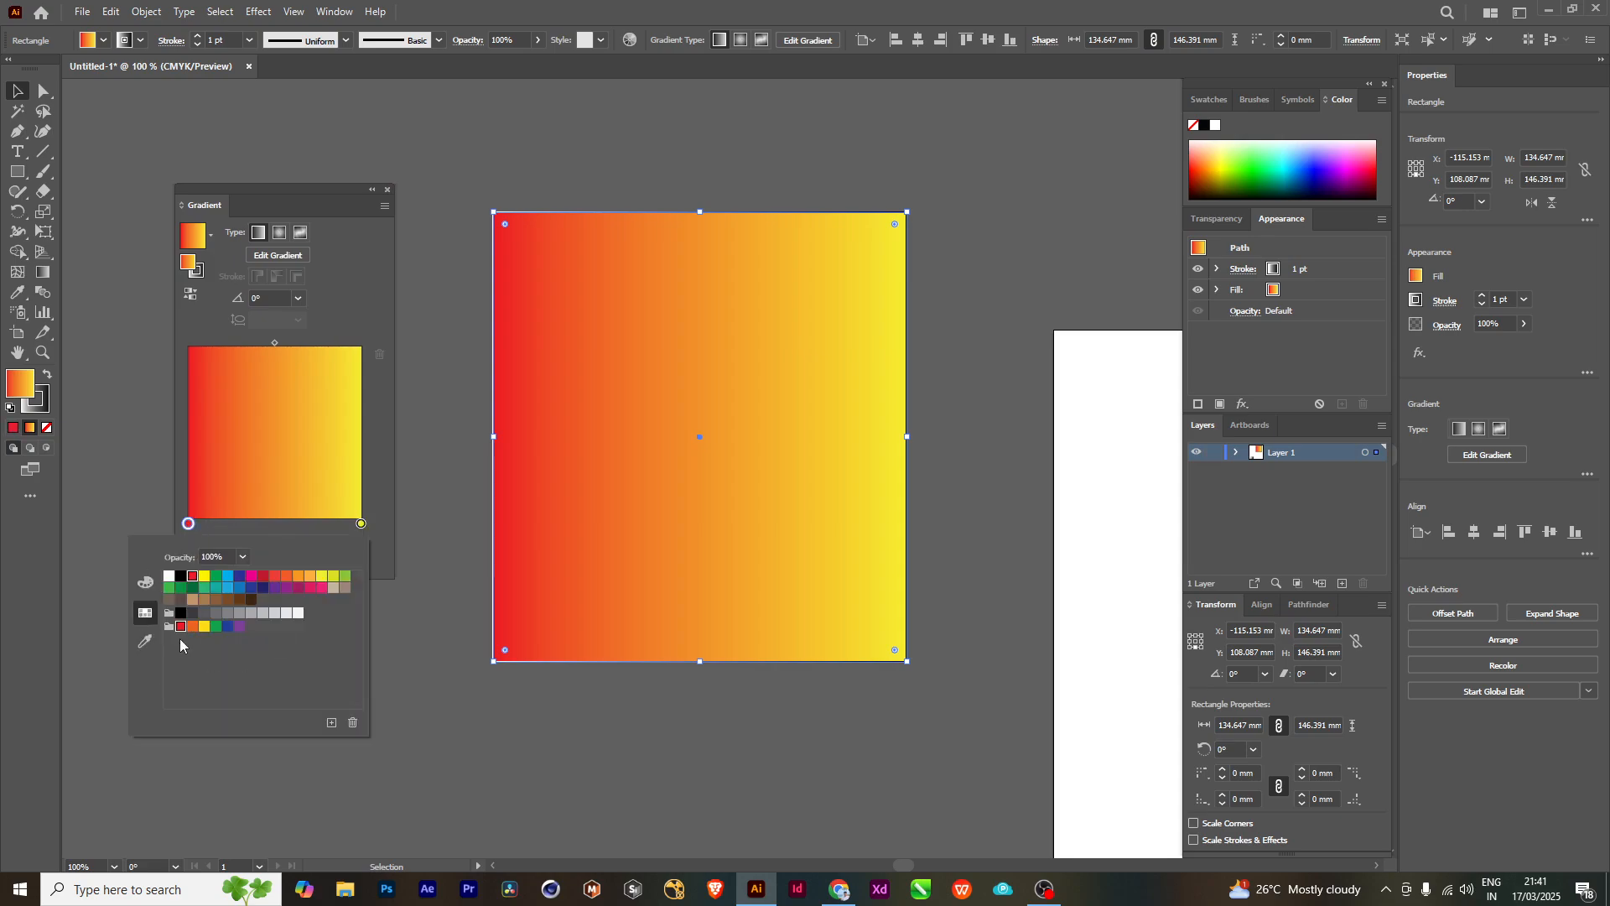
{"action": "left_click", "coordinate": [144, 641]}
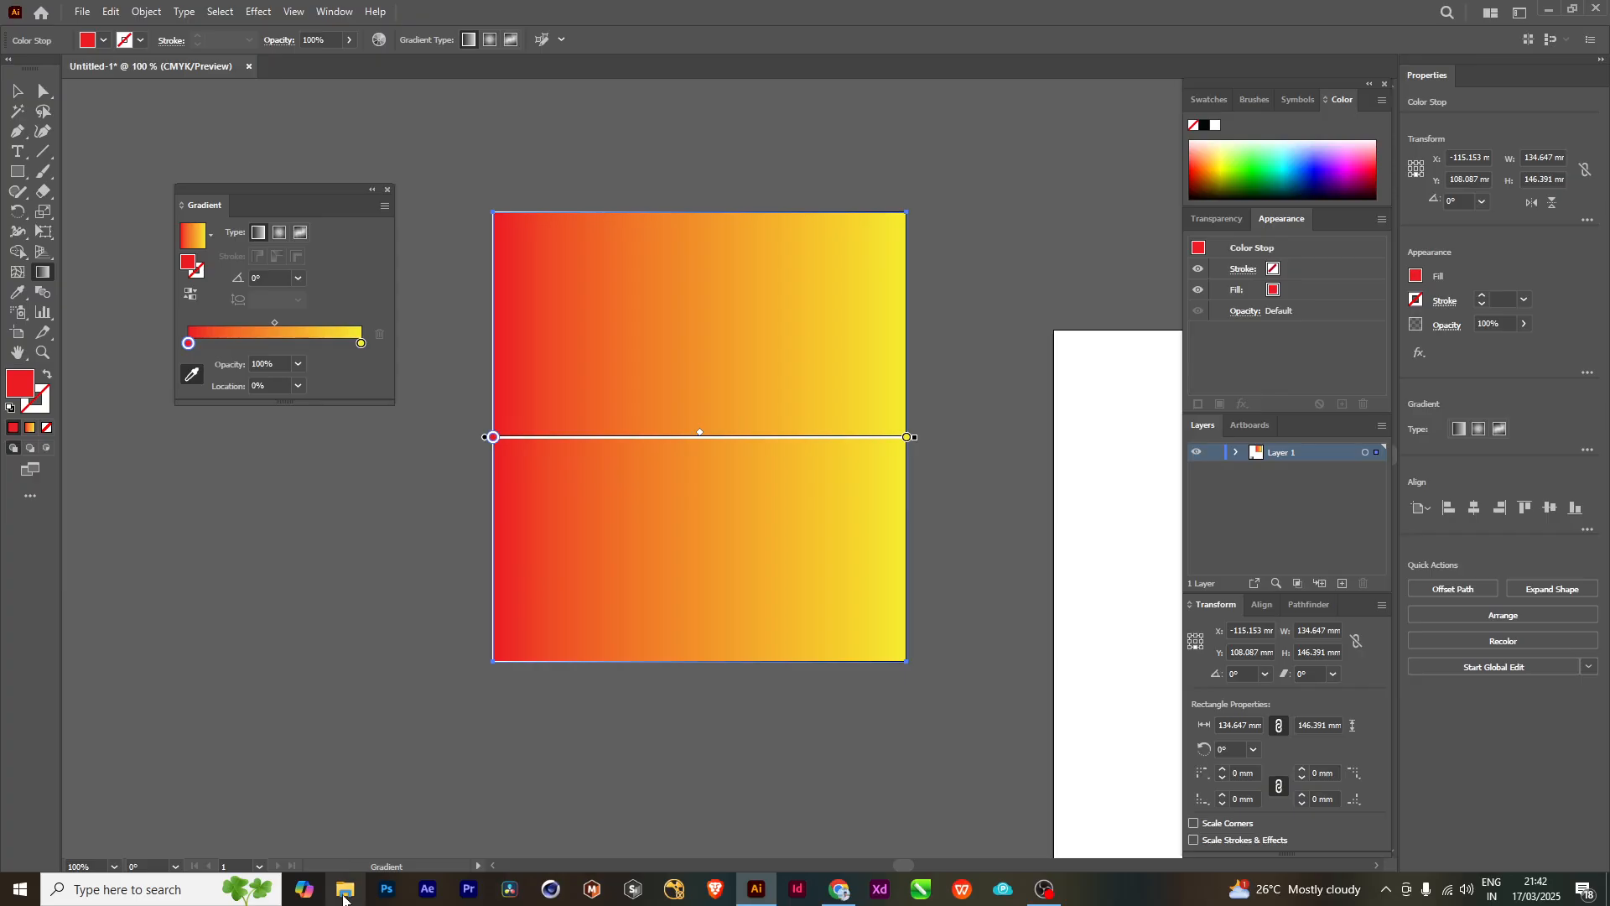
{"action": "key", "text": "super+e"}
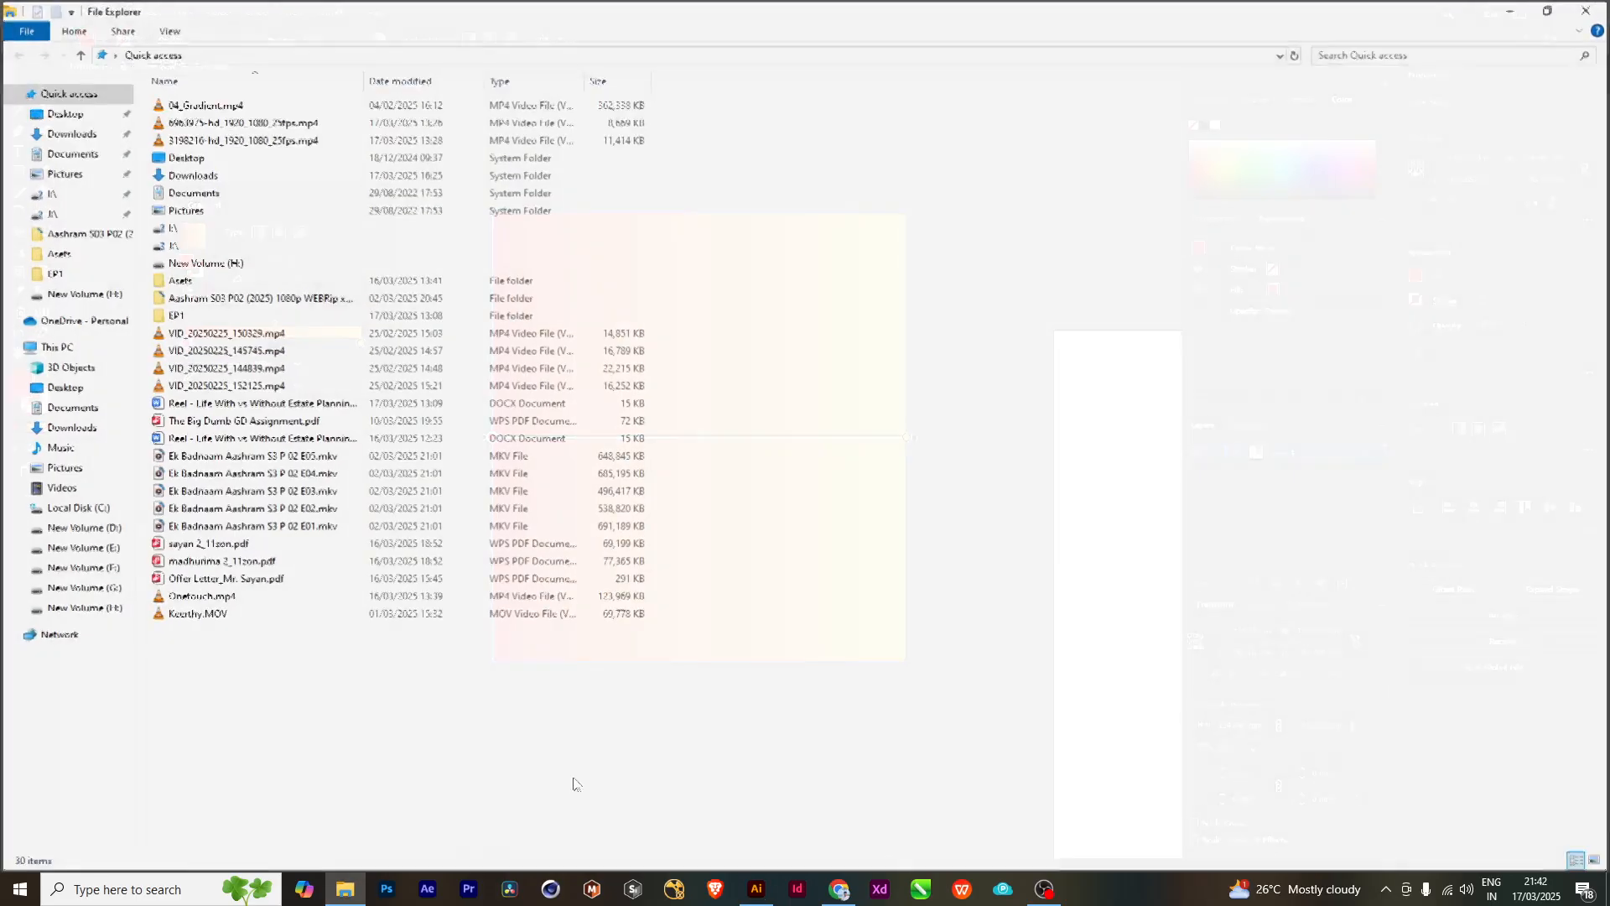
{"action": "left_click", "coordinate": [69, 132]}
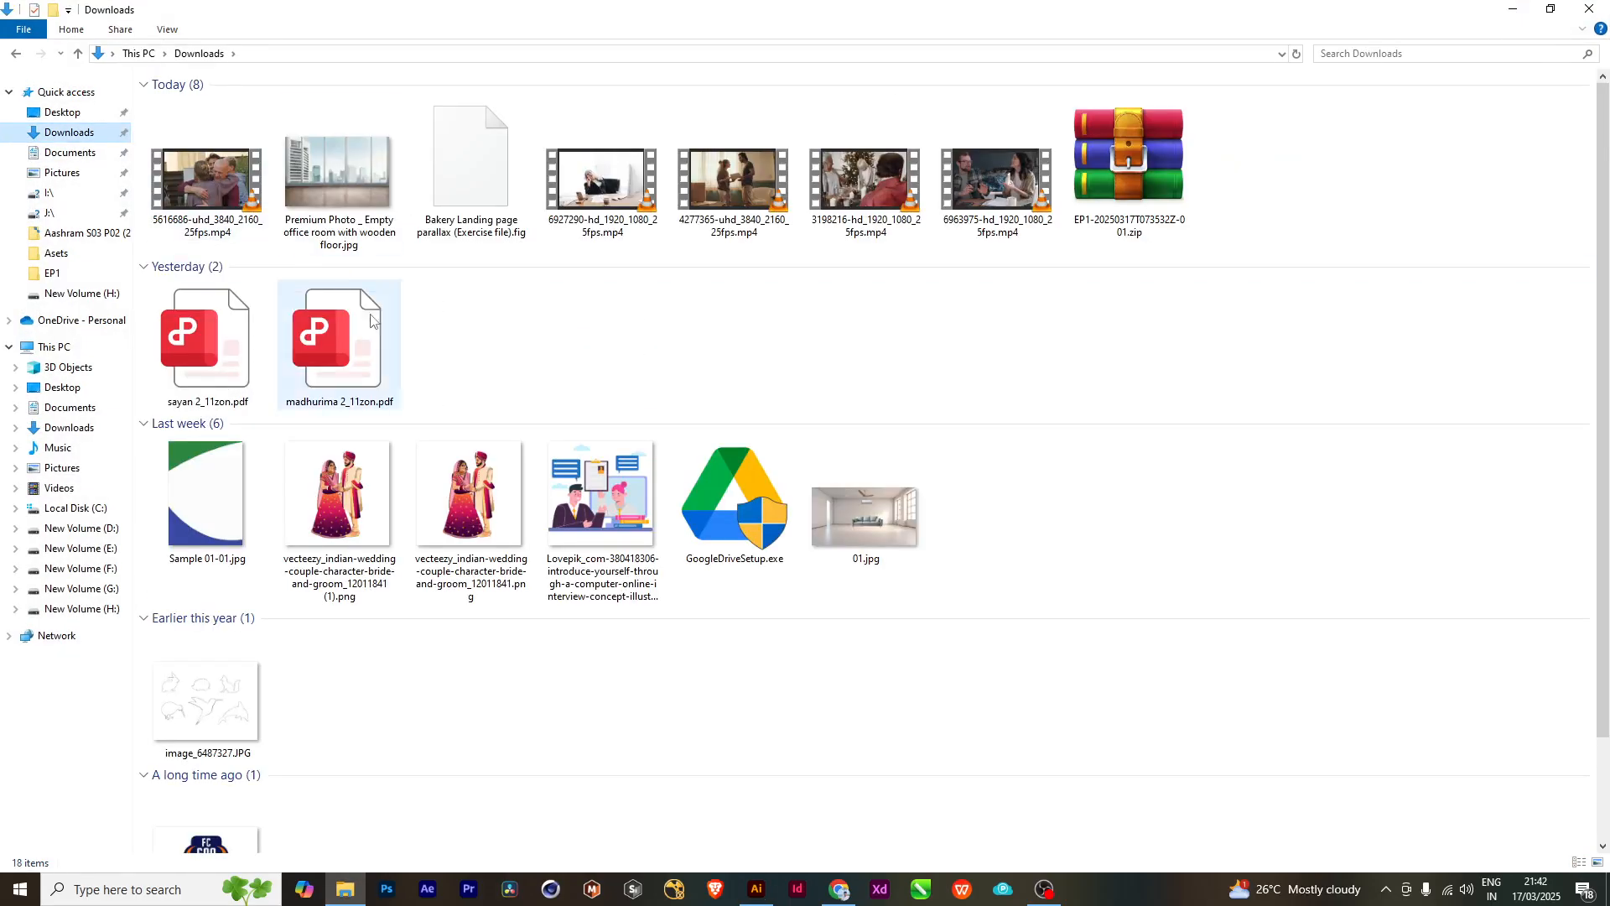
{"action": "scroll", "coordinate": [538, 511], "scroll_direction": "down", "scroll_amount": 1}
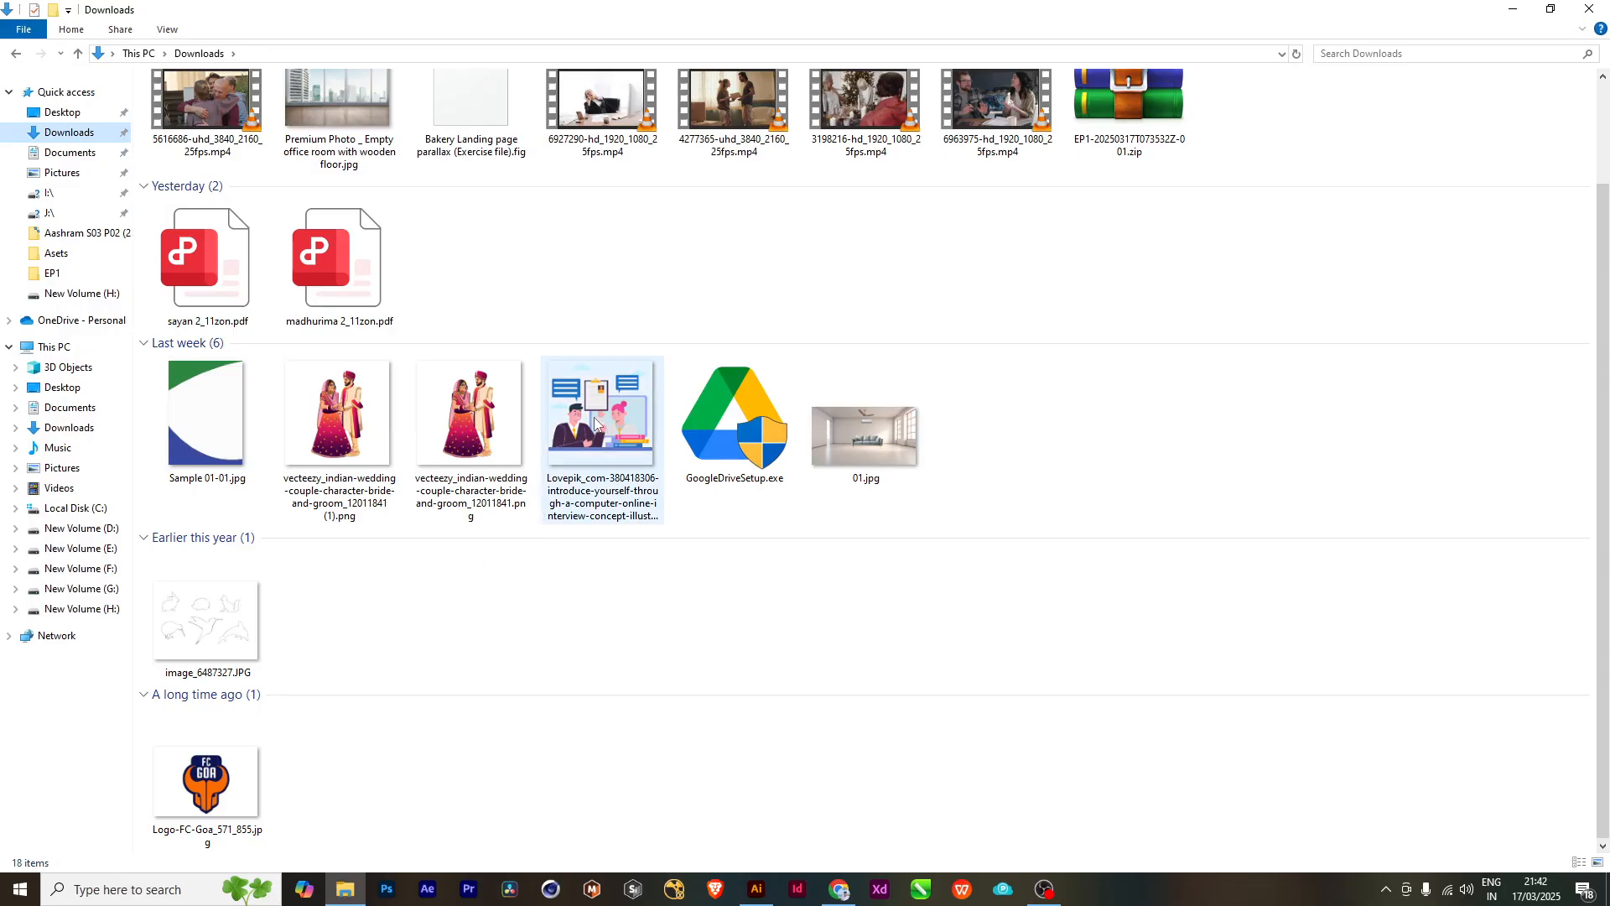
{"action": "left_click_drag", "start_coordinate": [601, 423], "coordinate": [314, 681]}
{"action": "scroll", "coordinate": [880, 477], "scroll_direction": "down", "scroll_amount": 4}
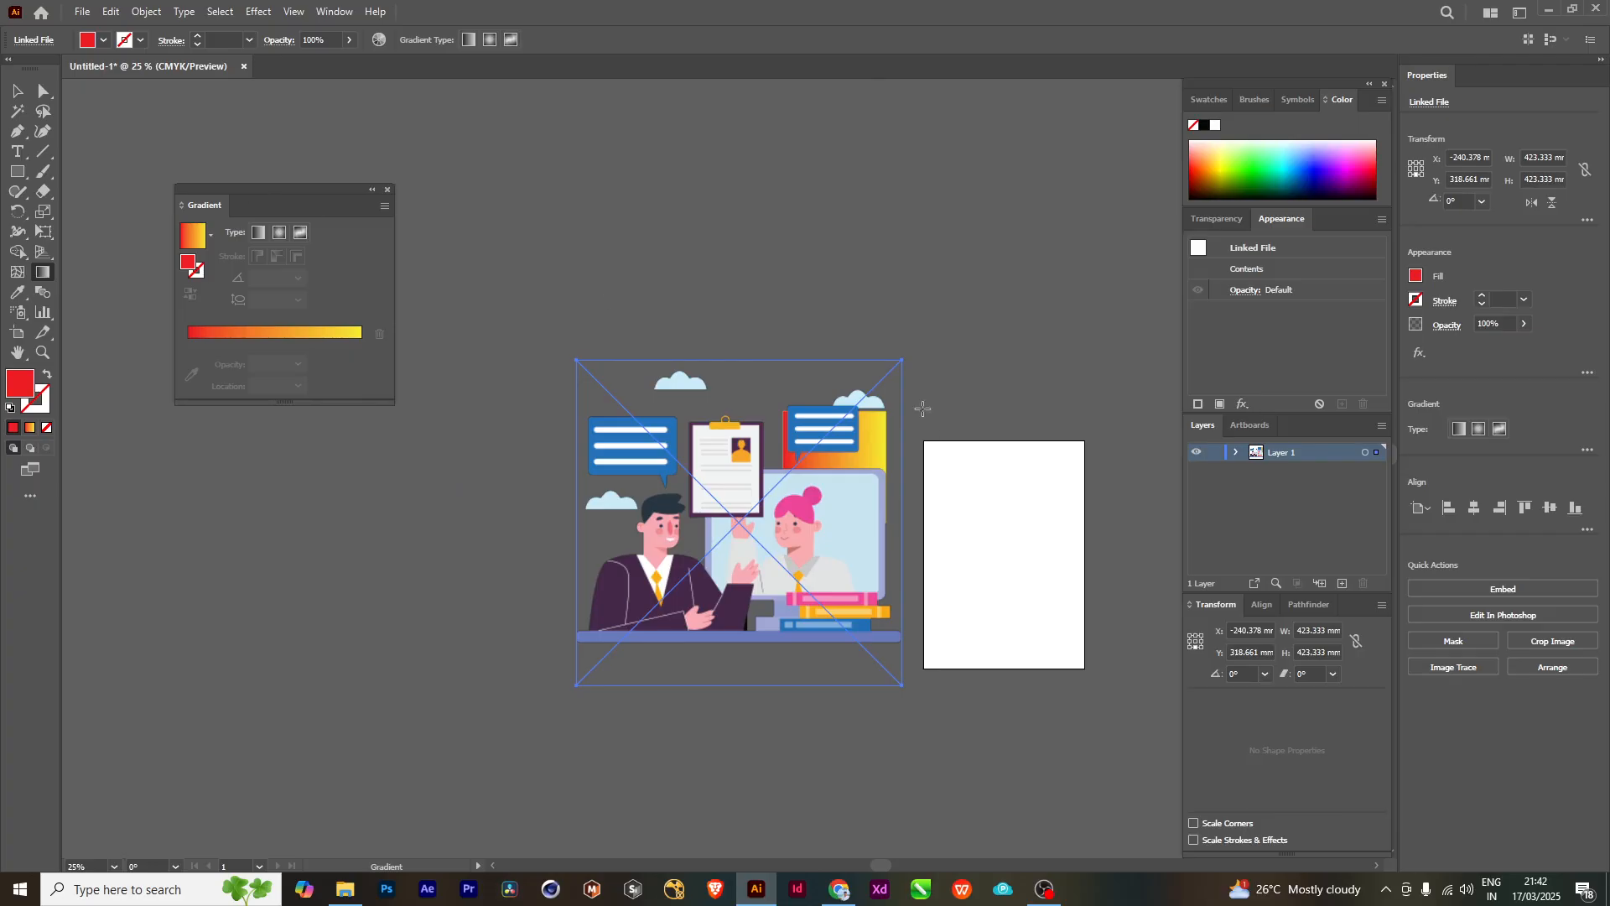
- Scale the placed illustration down to about 120 mm square and move it against the rectangle's left edge
{"action": "left_click", "coordinate": [17, 89]}
{"action": "left_click_drag", "start_coordinate": [903, 361], "coordinate": [785, 476]}
{"action": "scroll", "coordinate": [749, 512], "scroll_direction": "up", "scroll_amount": 2}
{"action": "scroll", "coordinate": [754, 512], "scroll_direction": "down", "scroll_amount": 1}
{"action": "left_click_drag", "start_coordinate": [773, 534], "coordinate": [763, 497]}
{"action": "scroll", "coordinate": [766, 482], "scroll_direction": "up", "scroll_amount": 5}
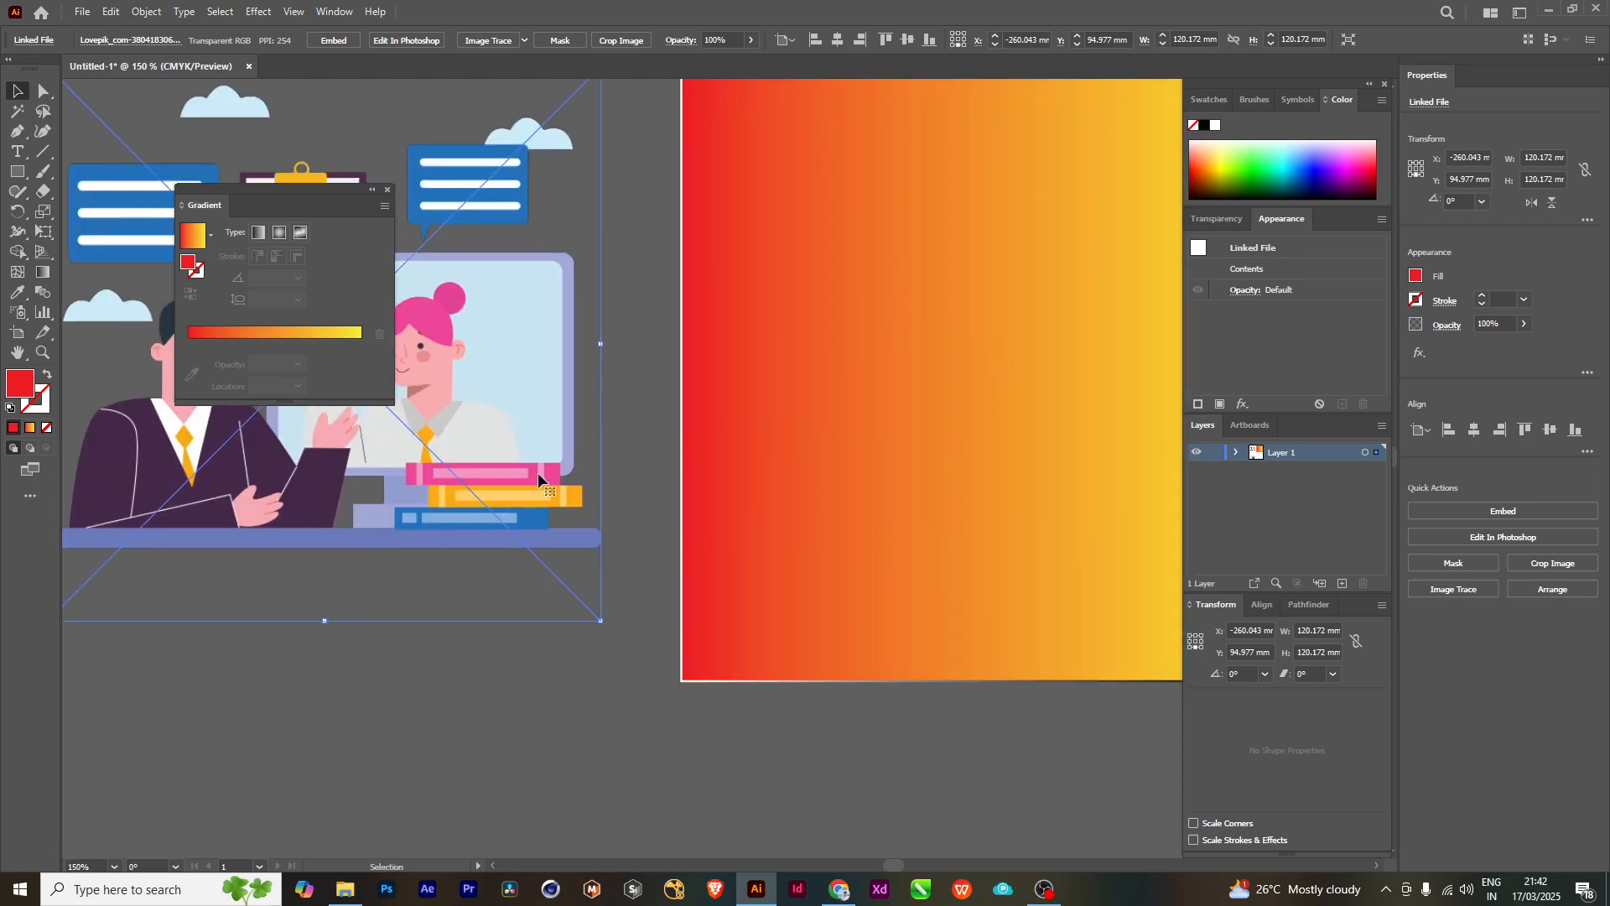
{"action": "left_click_drag", "start_coordinate": [537, 474], "coordinate": [618, 568]}
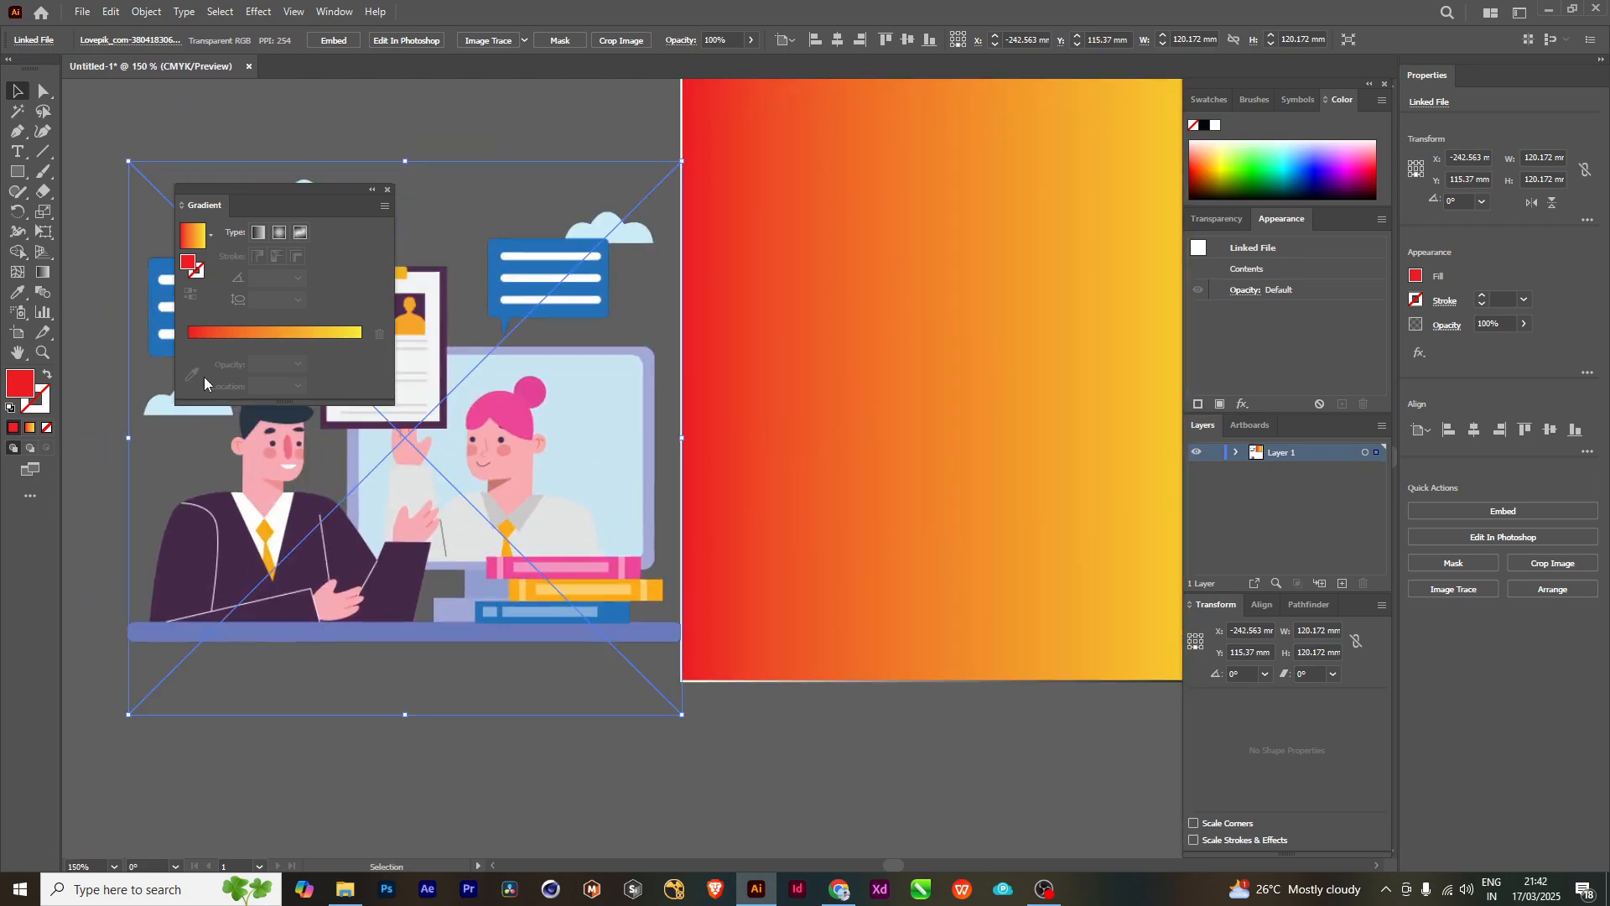
- Set the rectangle's gradient start stop to the pink sampled from the woman's hair in the illustration
{"action": "left_click", "coordinate": [864, 339]}
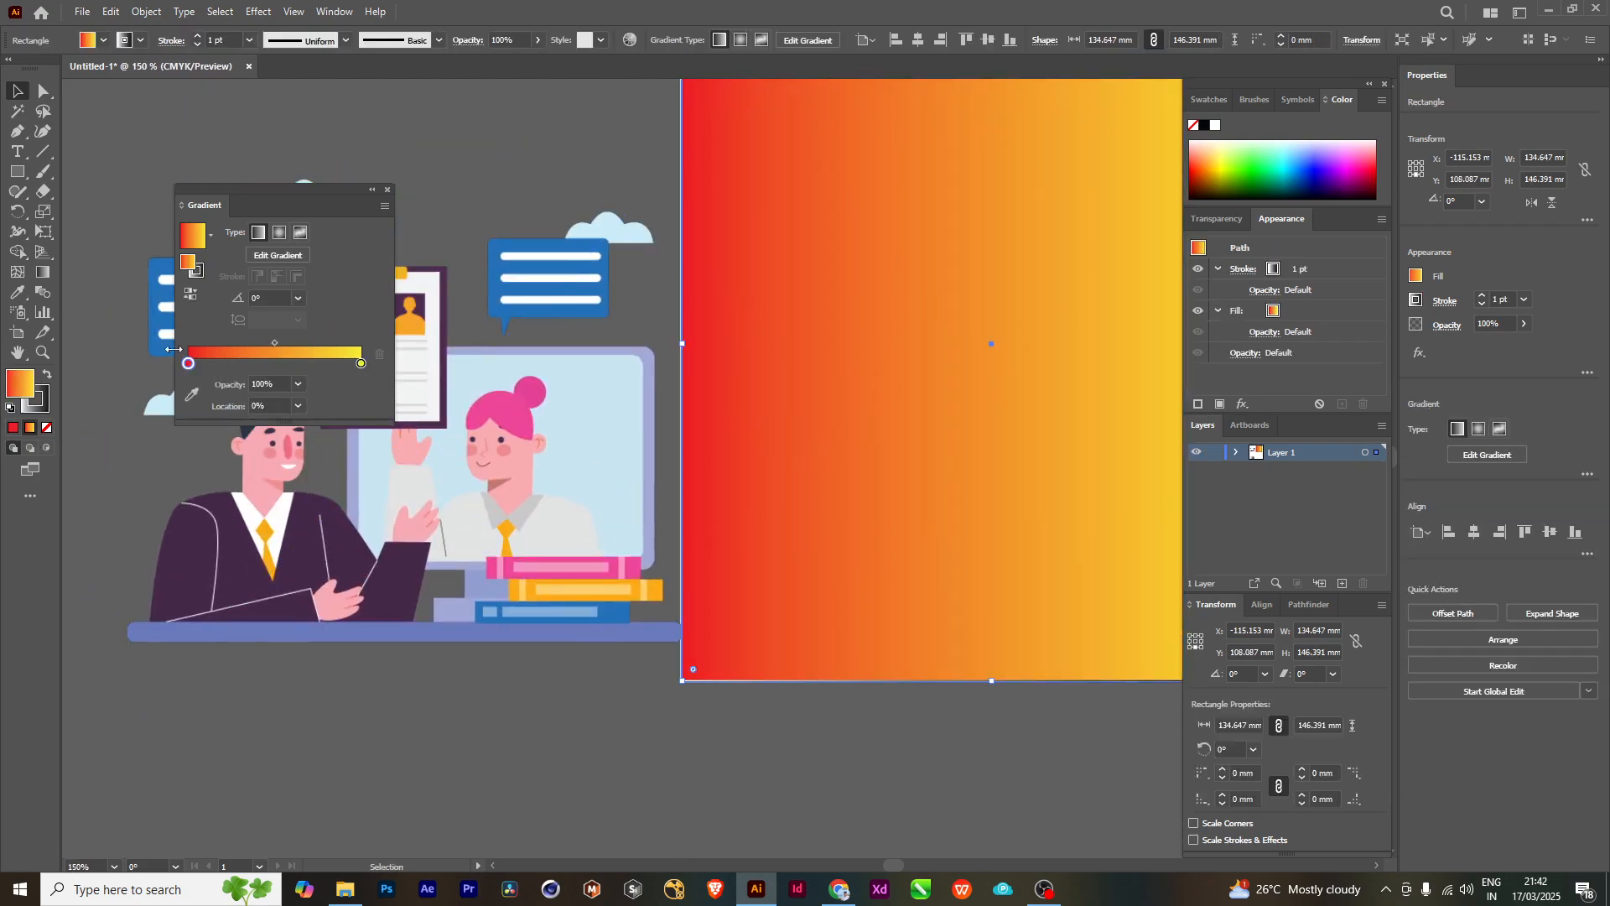
{"action": "left_click", "coordinate": [192, 394]}
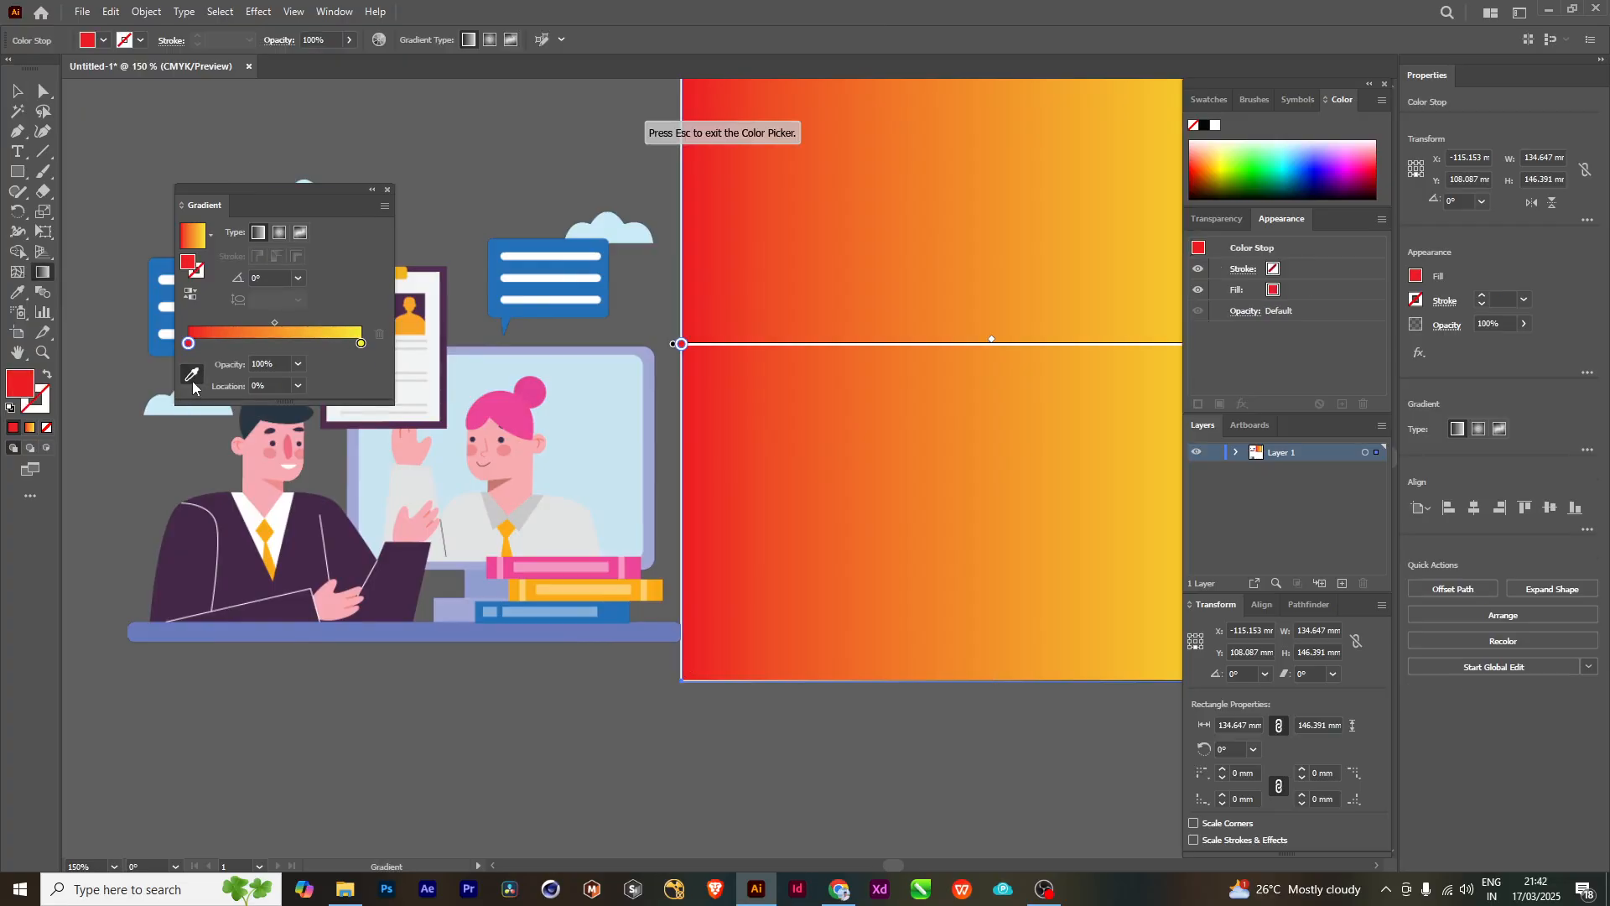
{"action": "left_click", "coordinate": [524, 410]}
{"action": "scroll", "coordinate": [1094, 507], "scroll_direction": "down", "scroll_amount": 2}
{"action": "left_click_drag", "start_coordinate": [945, 523], "coordinate": [647, 550]}
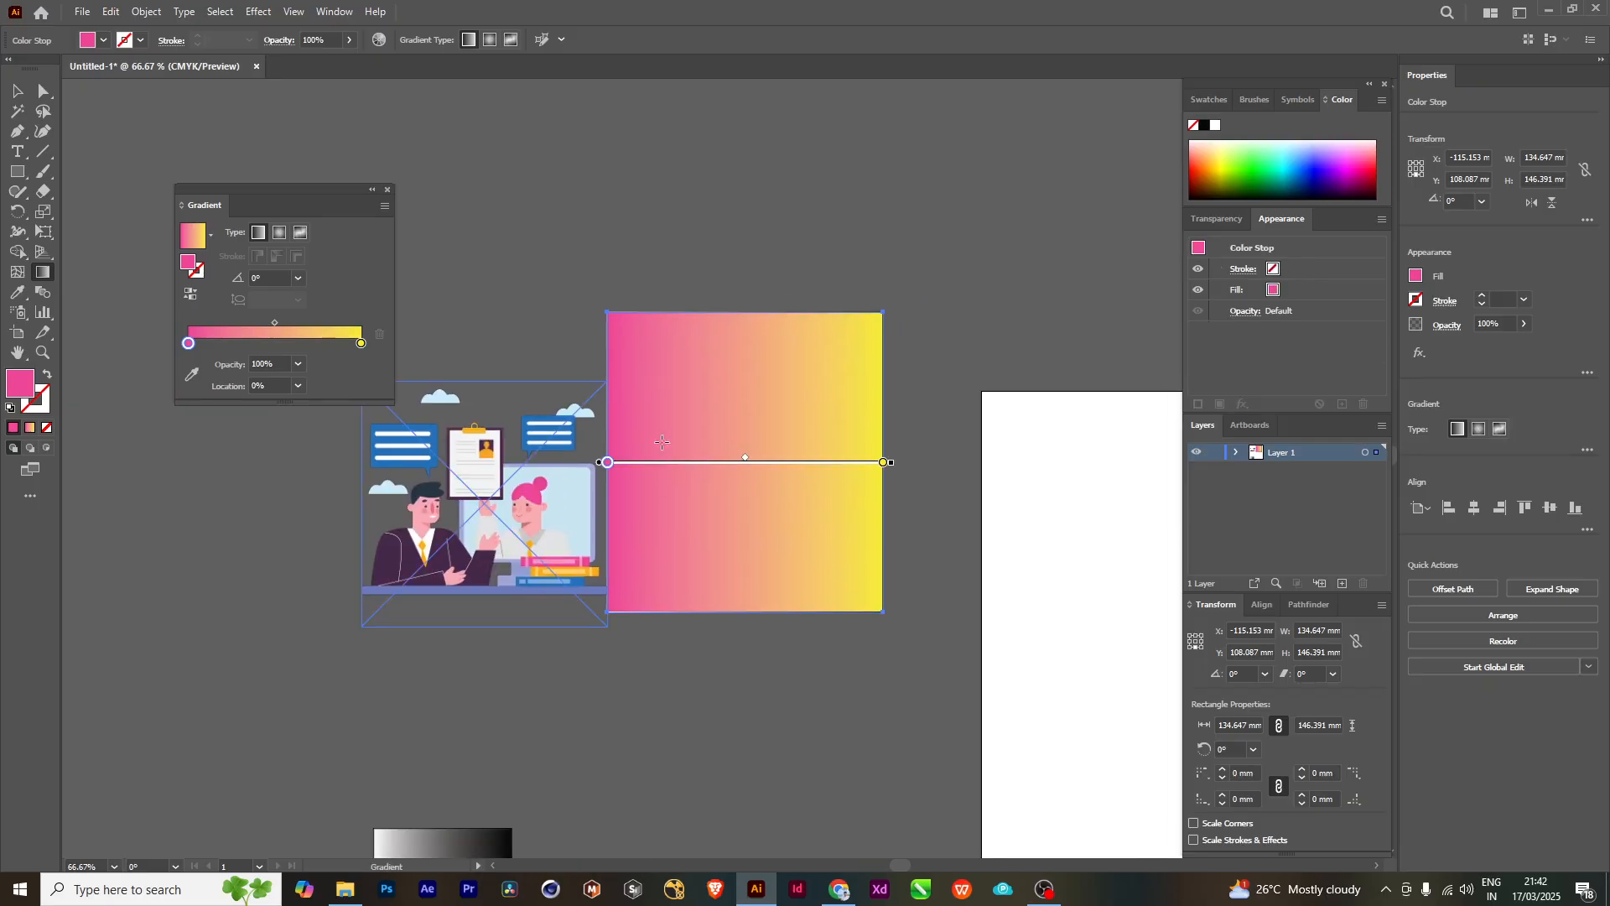
- Try the illustration's orange on the gradient's end stop, and set it to the dark purple sampled from the man's suit
{"action": "left_click", "coordinate": [360, 343]}
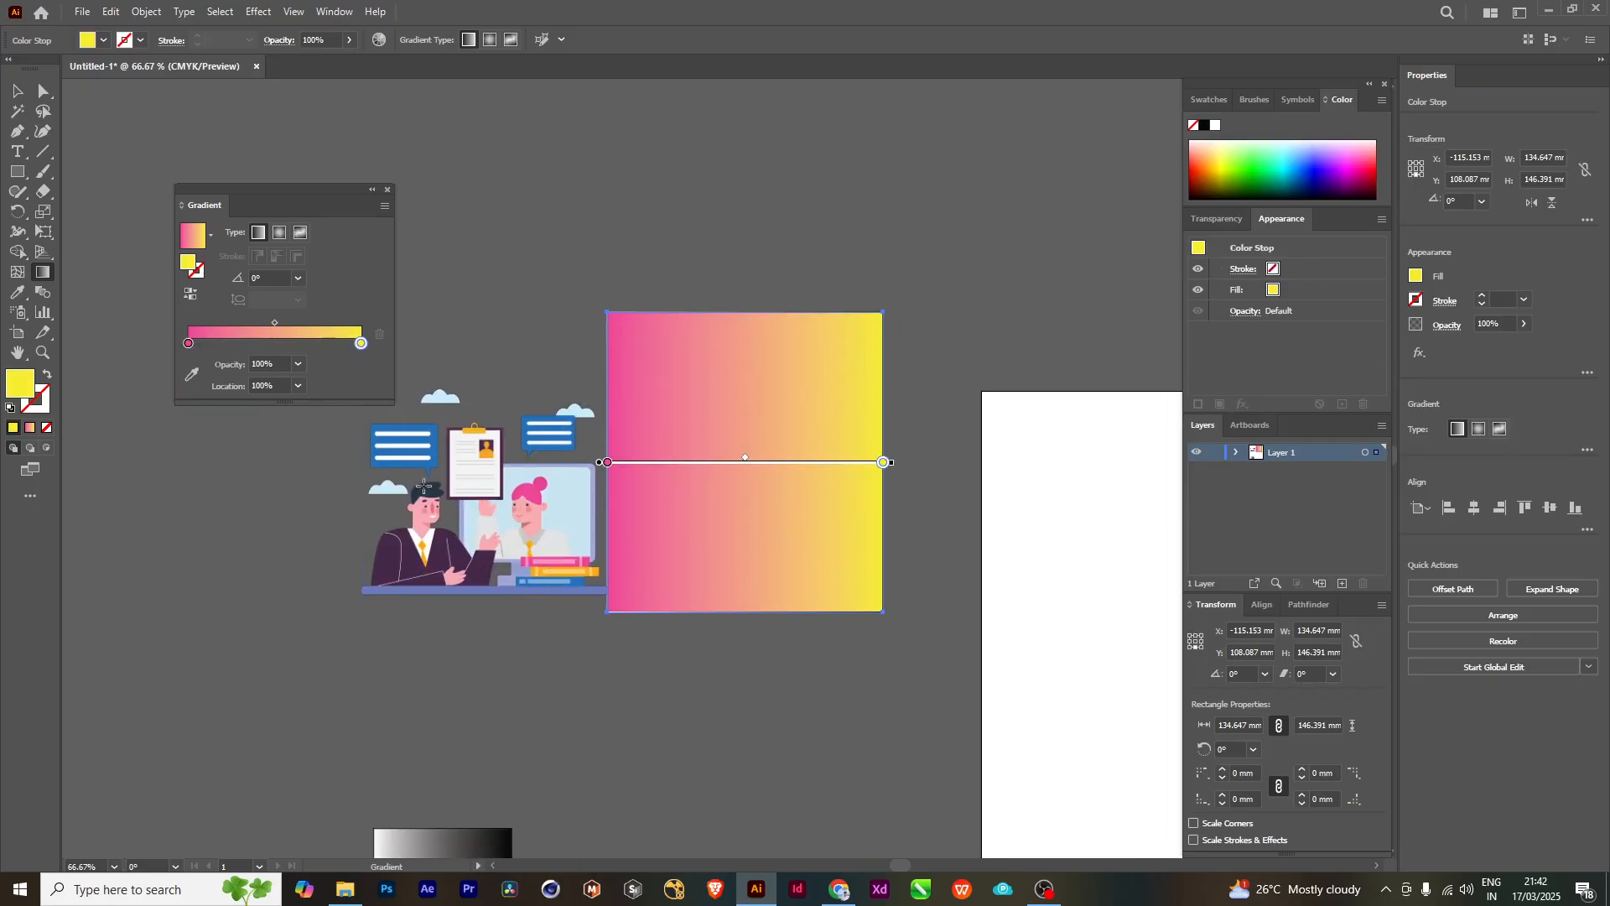
{"action": "left_click", "coordinate": [192, 374]}
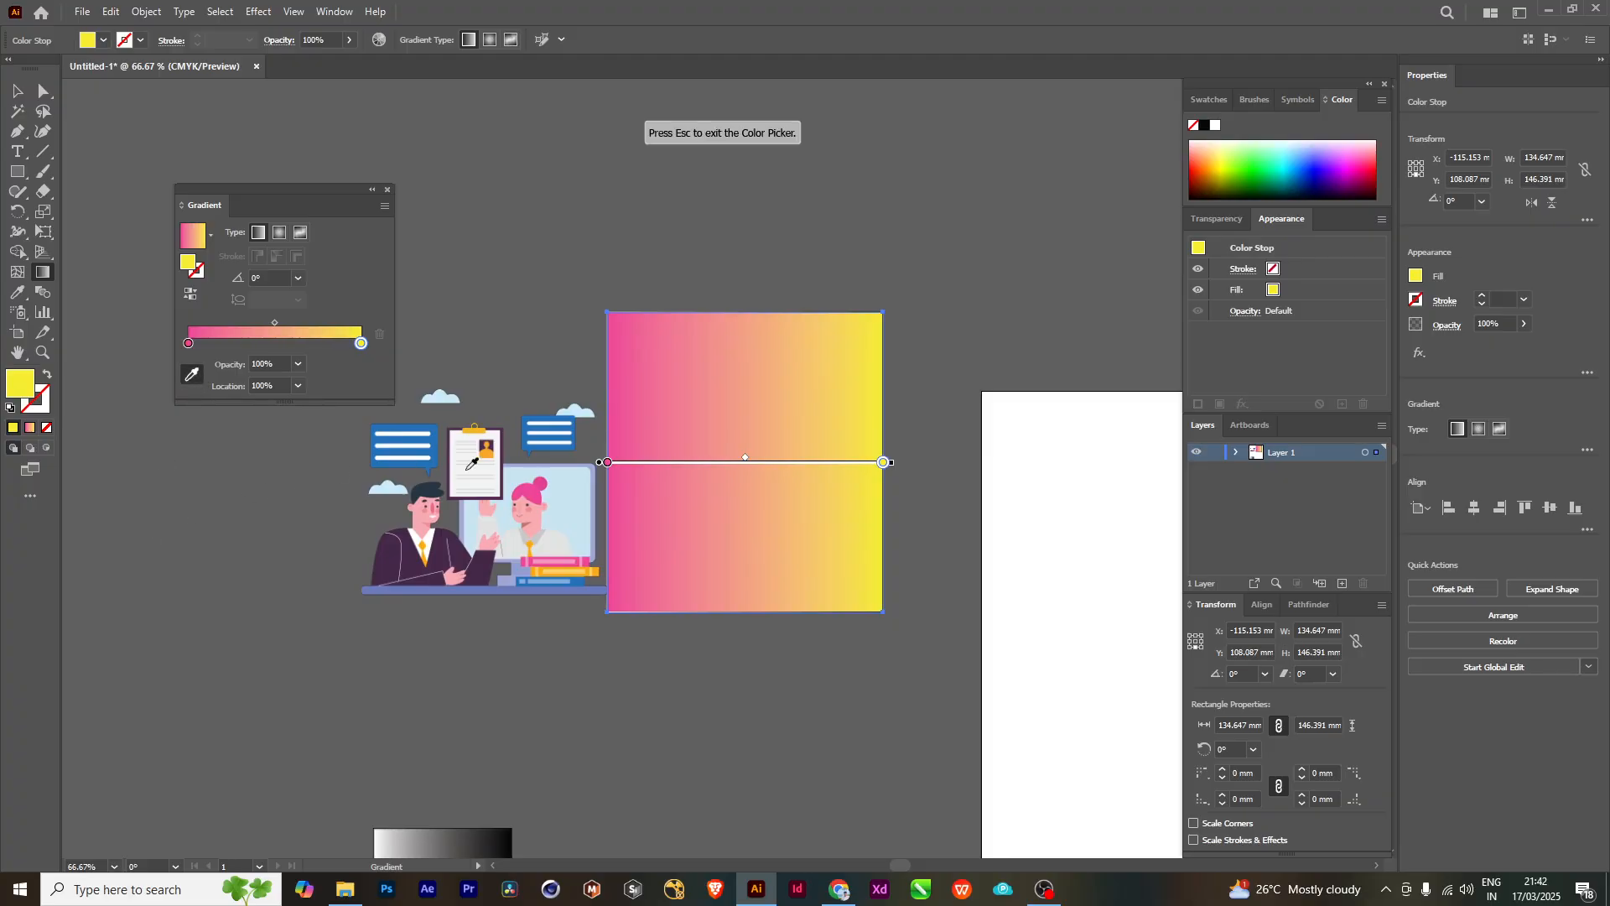
{"action": "left_click", "coordinate": [488, 449]}
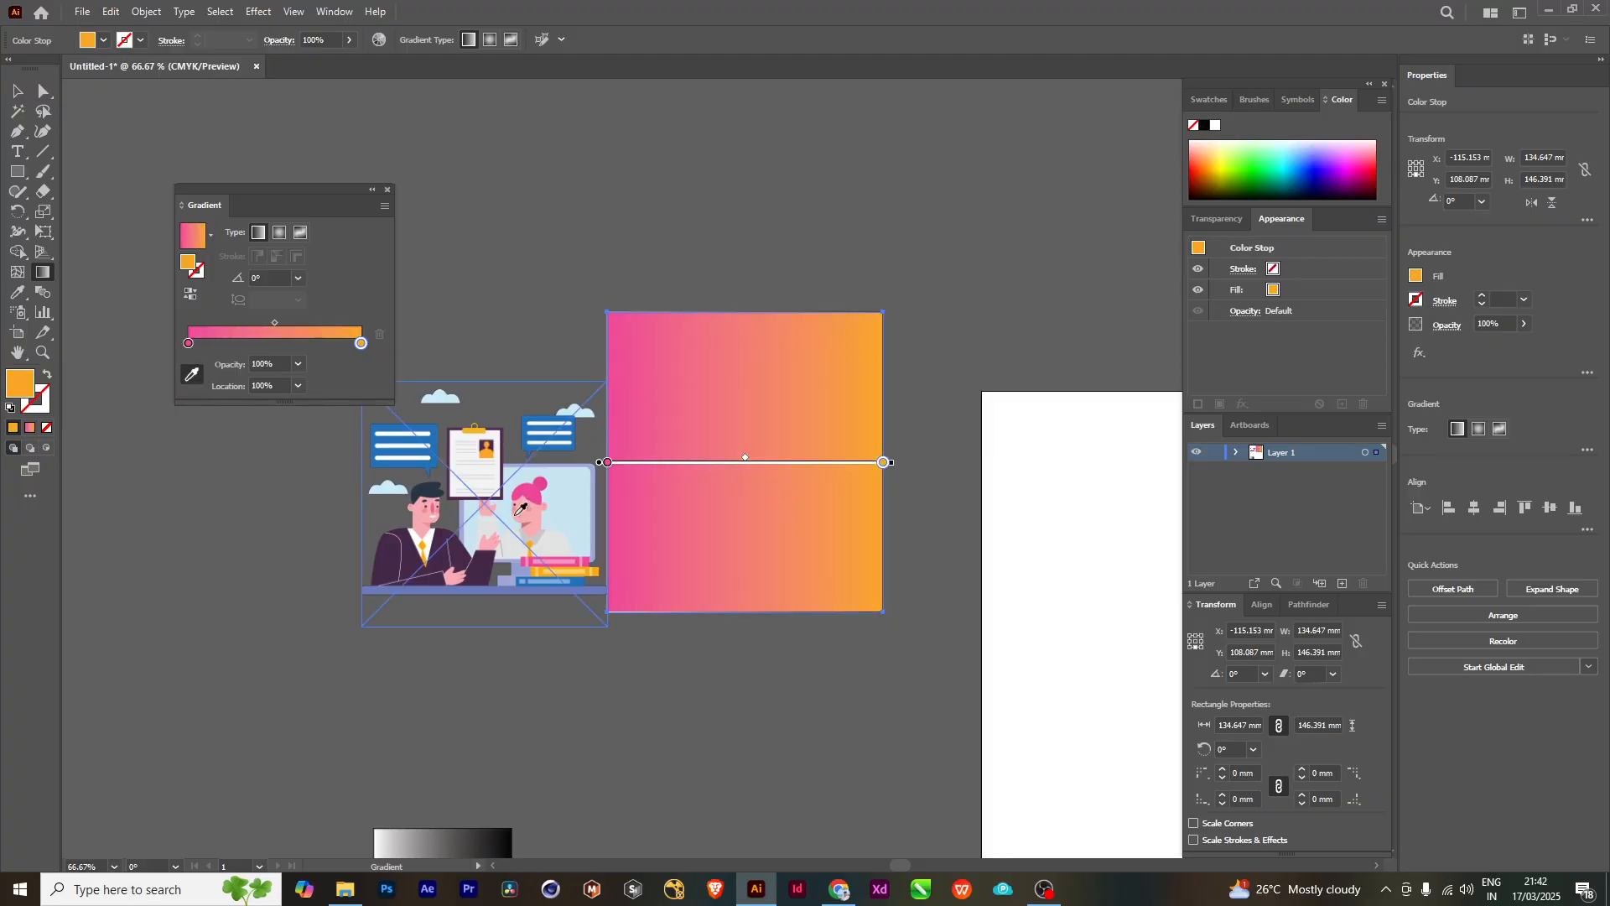
{"action": "left_click", "coordinate": [411, 548]}
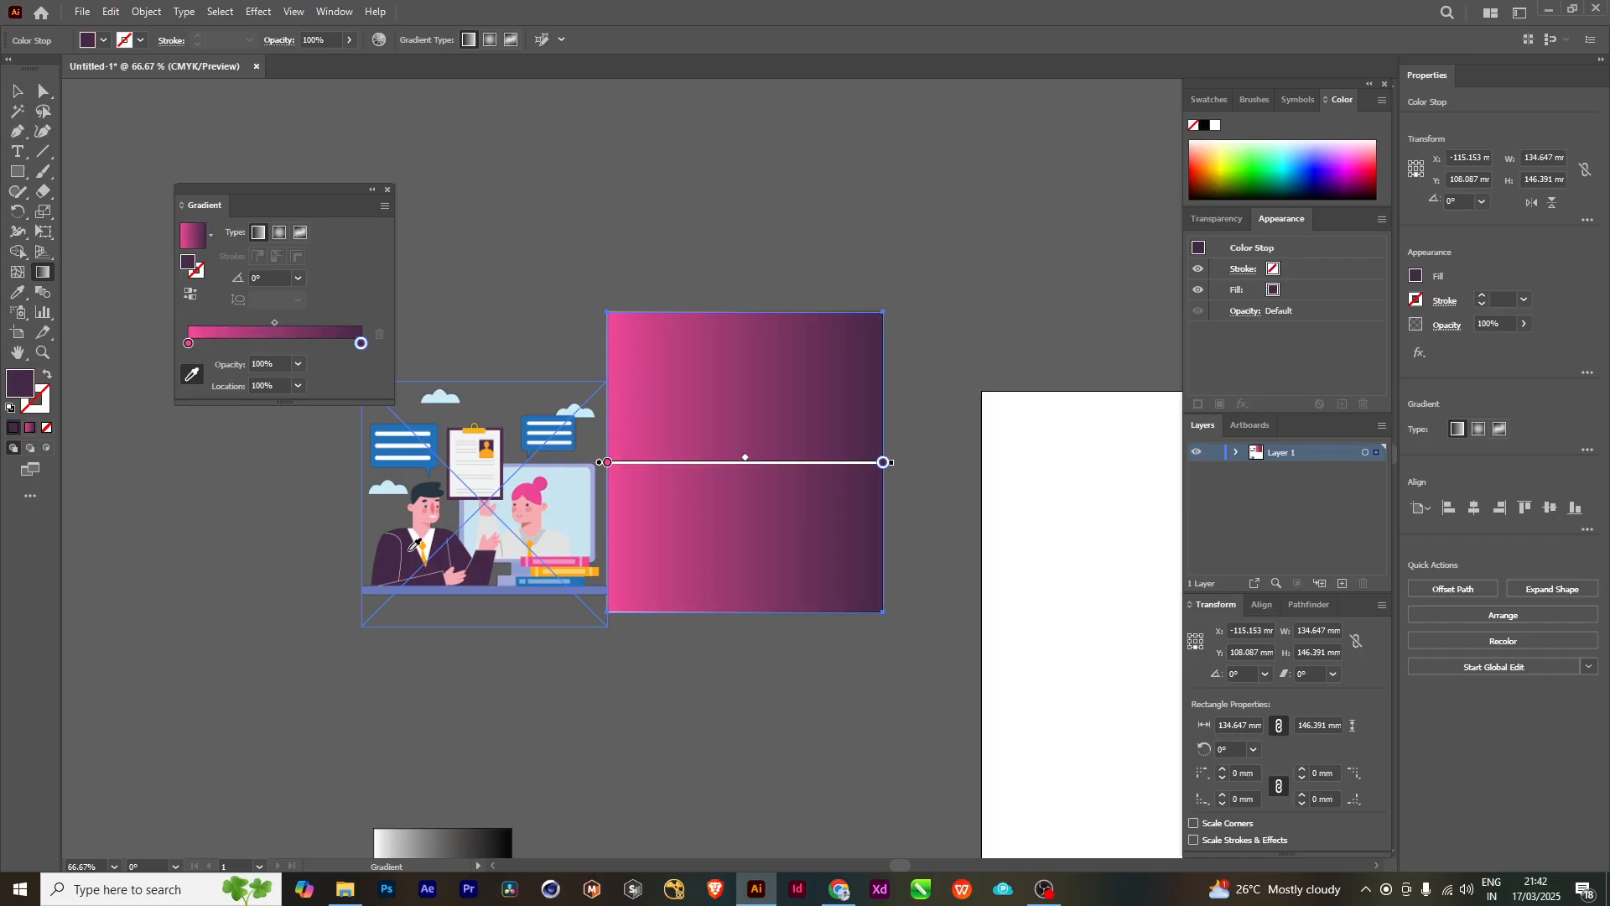
{"action": "left_click", "coordinate": [17, 90]}
{"action": "scroll", "coordinate": [722, 364], "scroll_direction": "up", "scroll_amount": 1}
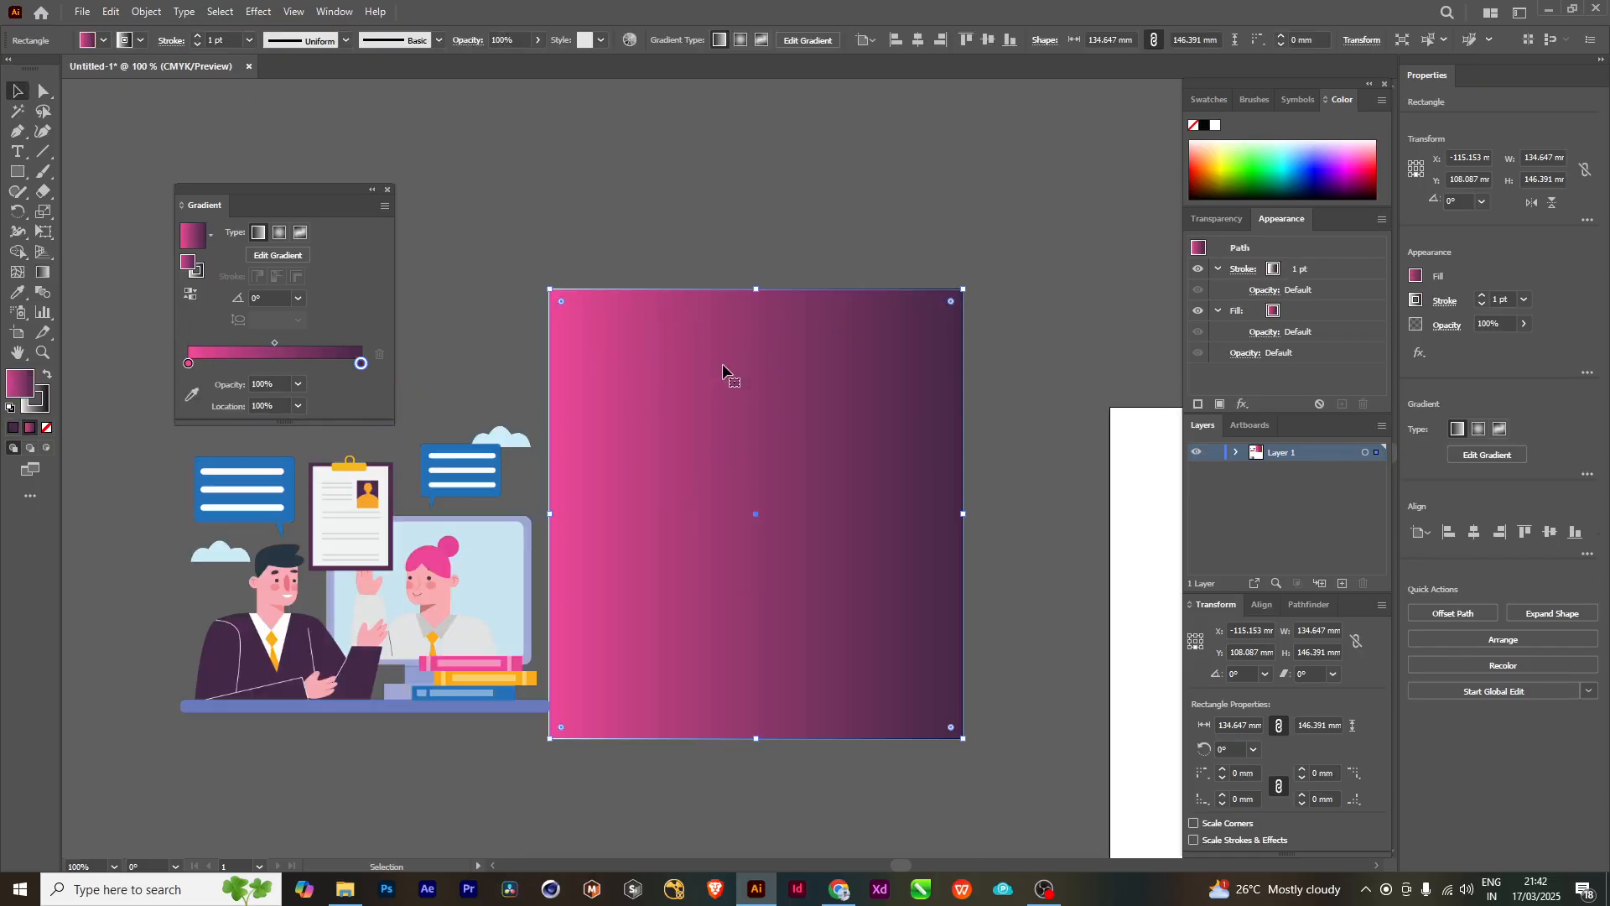
{"action": "scroll", "coordinate": [501, 541], "scroll_direction": "down", "scroll_amount": 1}
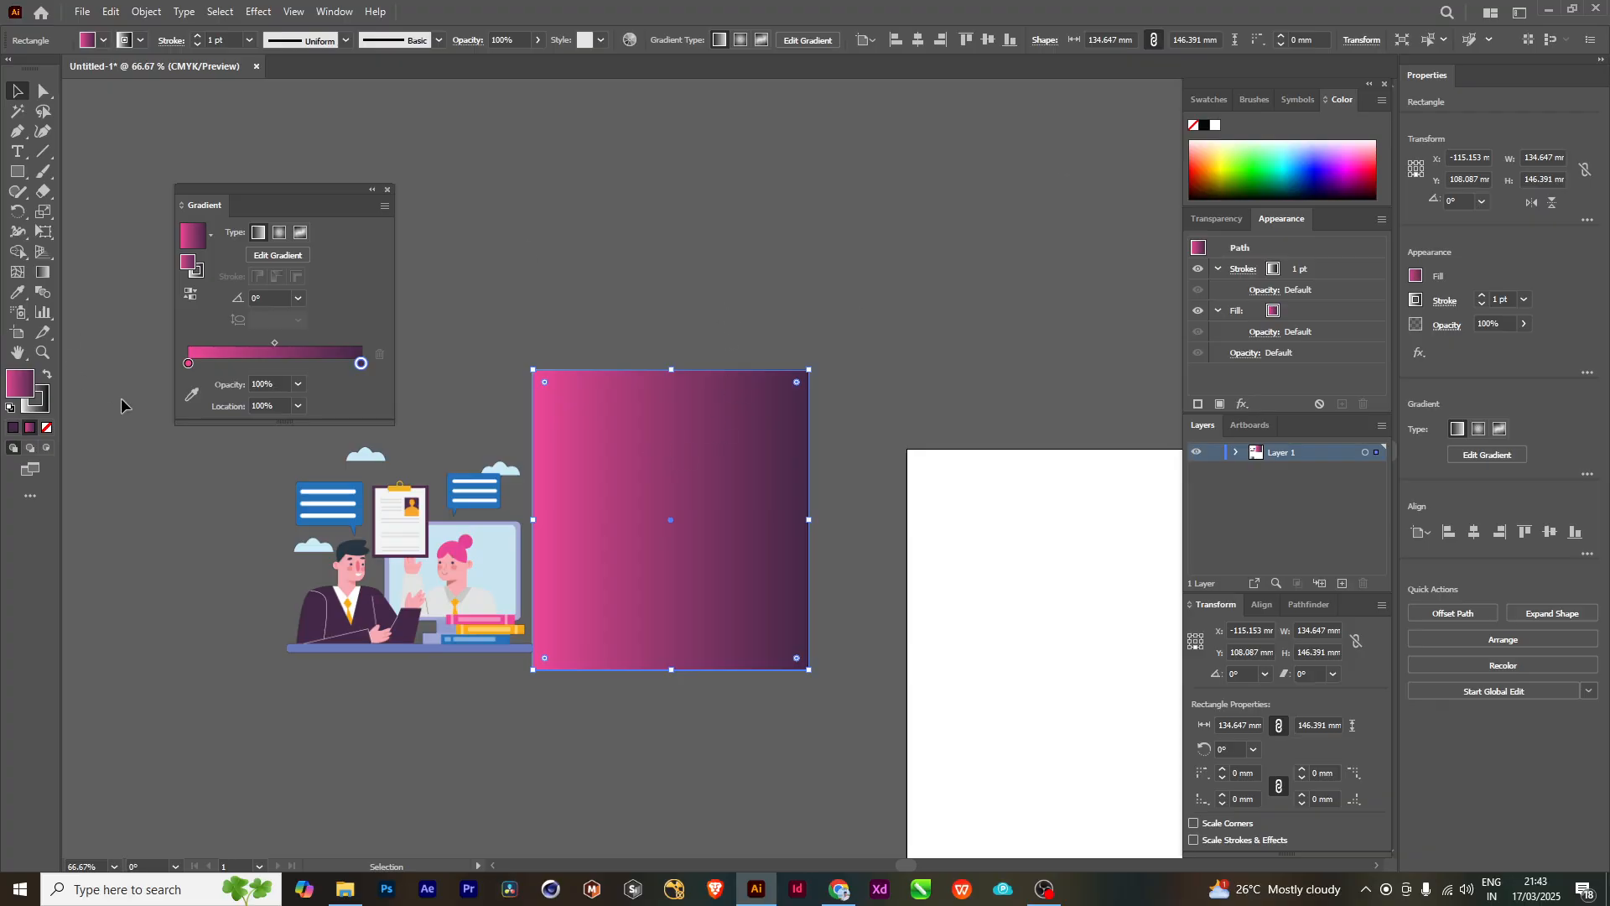
- Try green, orange and red from the colour spectrum on the start stop, and set it to pink at about H 335°, S 67%, B 100%
{"action": "left_click", "coordinate": [199, 399]}
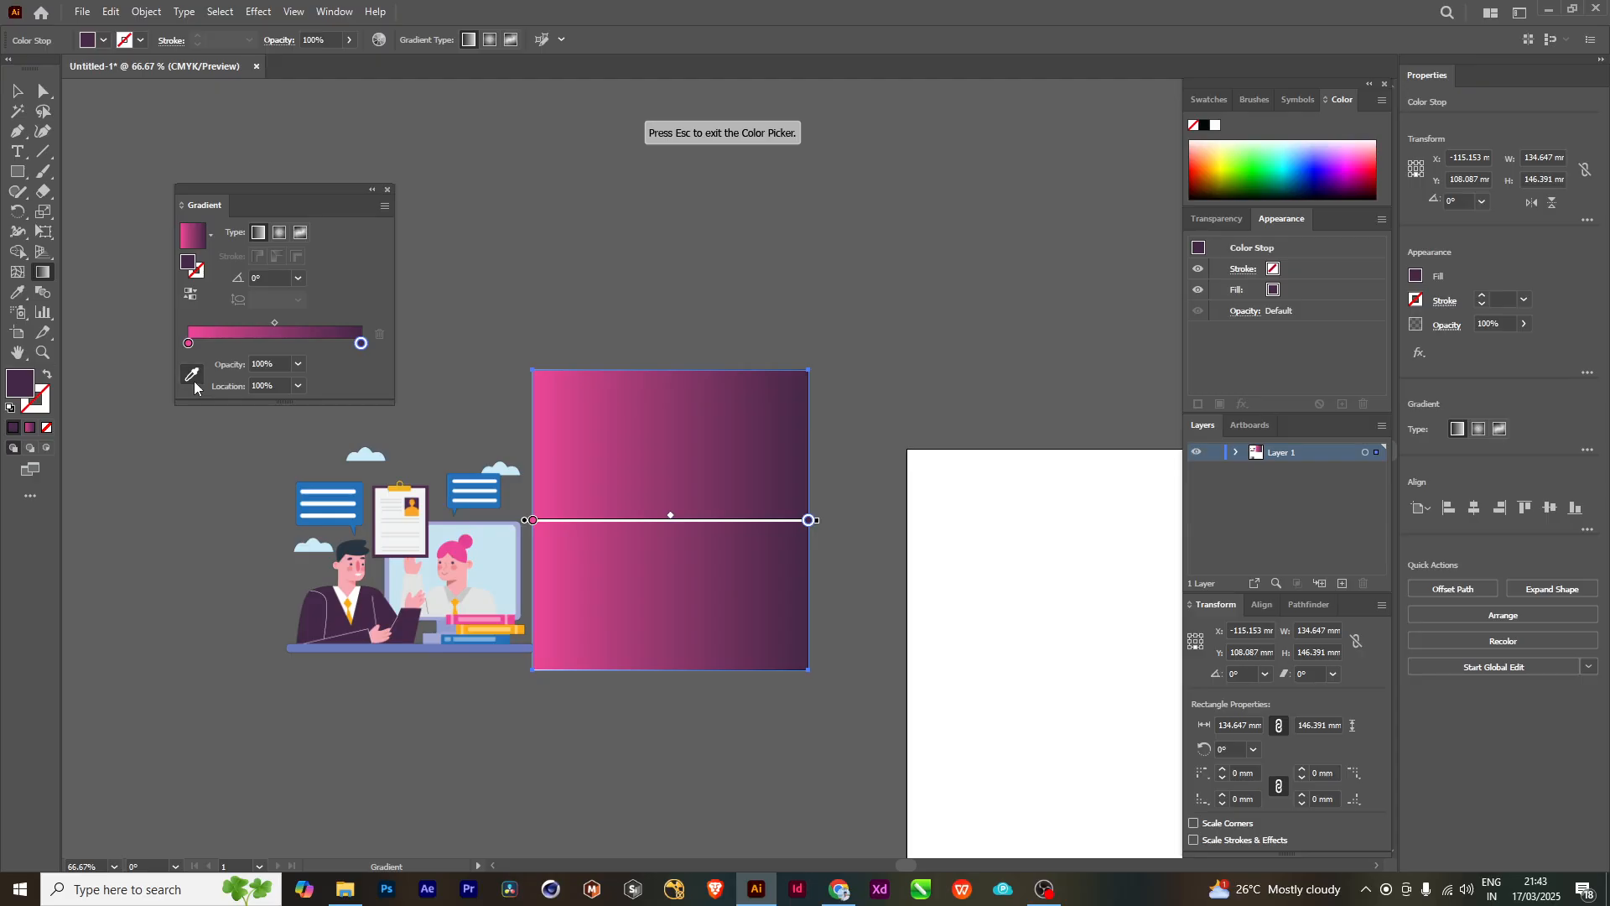
{"action": "double_click", "coordinate": [189, 343]}
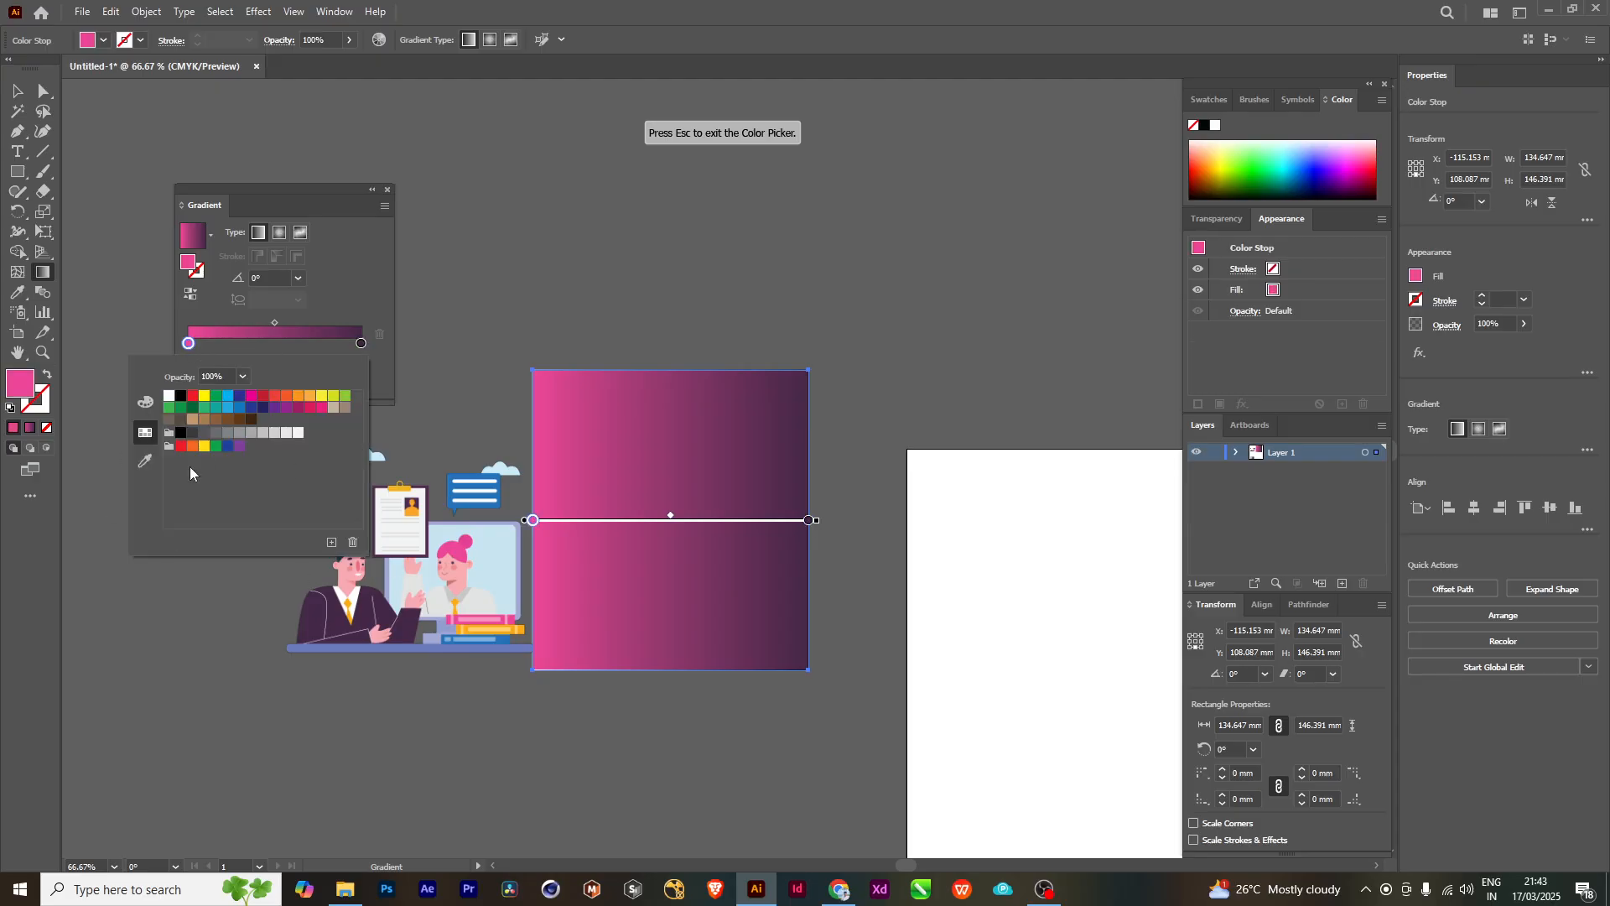
{"action": "left_click", "coordinate": [145, 401]}
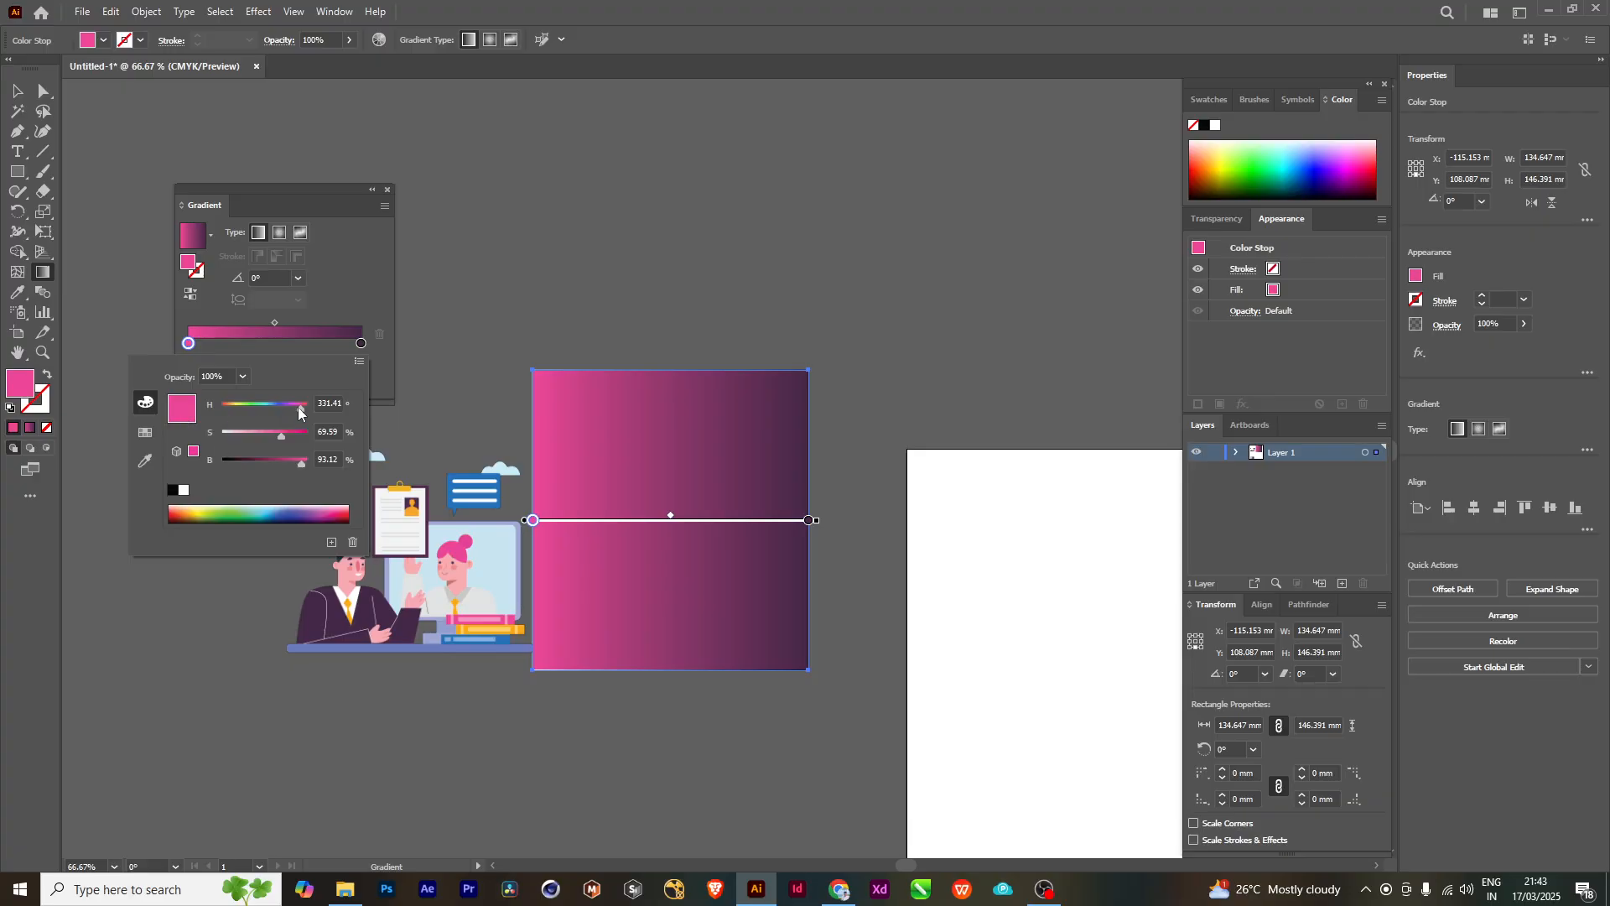
{"action": "left_click", "coordinate": [238, 509]}
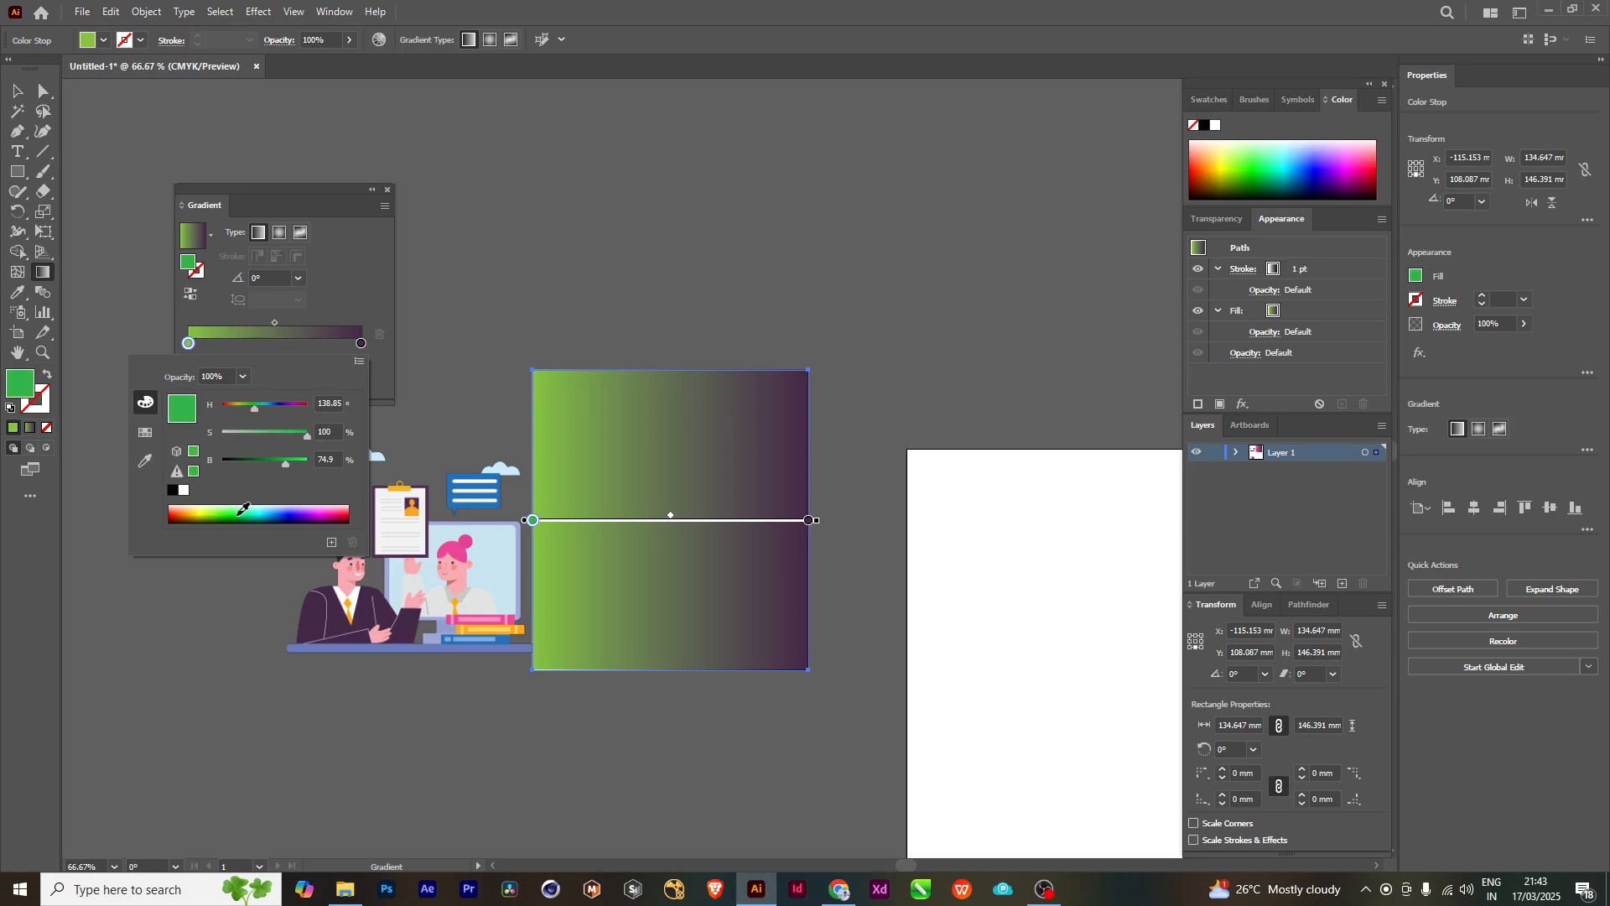
{"action": "left_click_drag", "start_coordinate": [243, 509], "coordinate": [192, 505]}
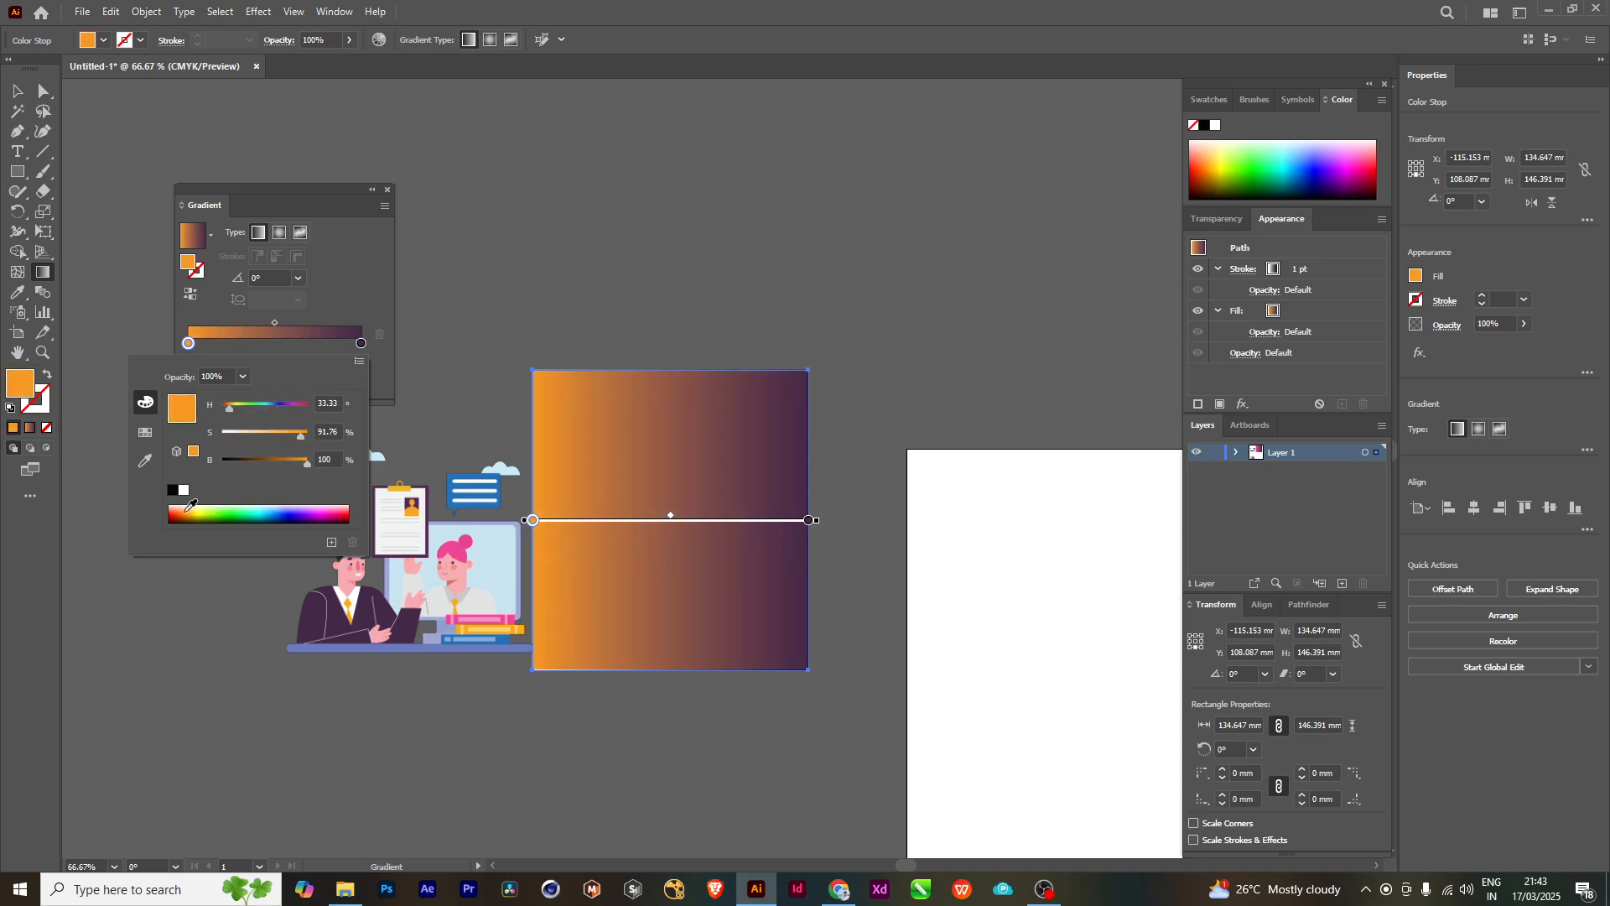
{"action": "left_click", "coordinate": [176, 508]}
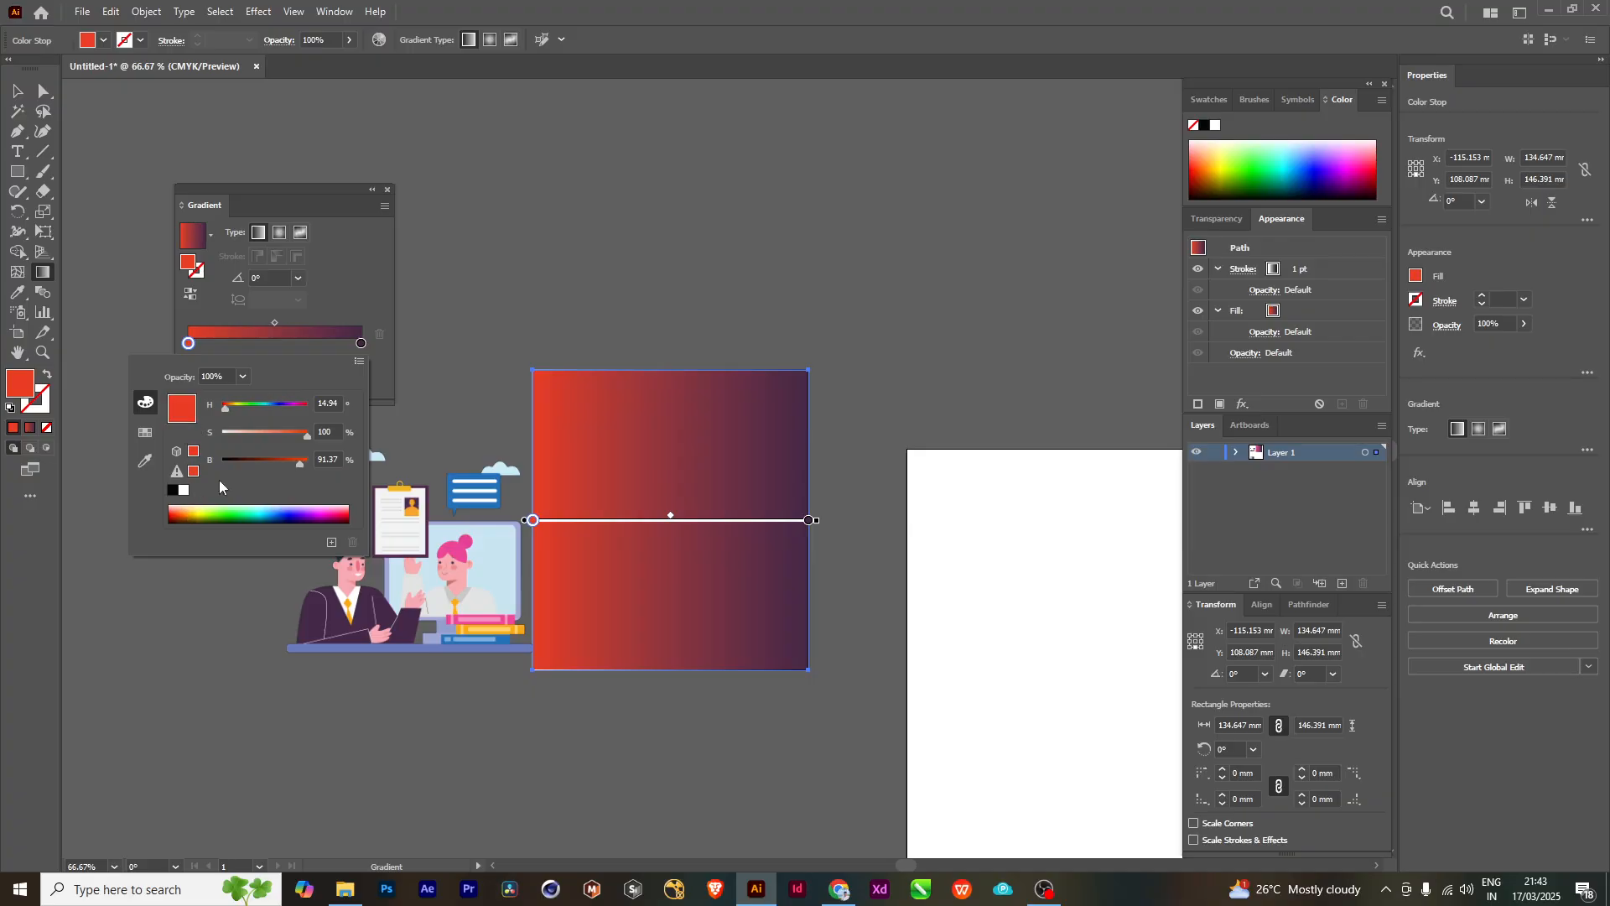
{"action": "left_click", "coordinate": [338, 509]}
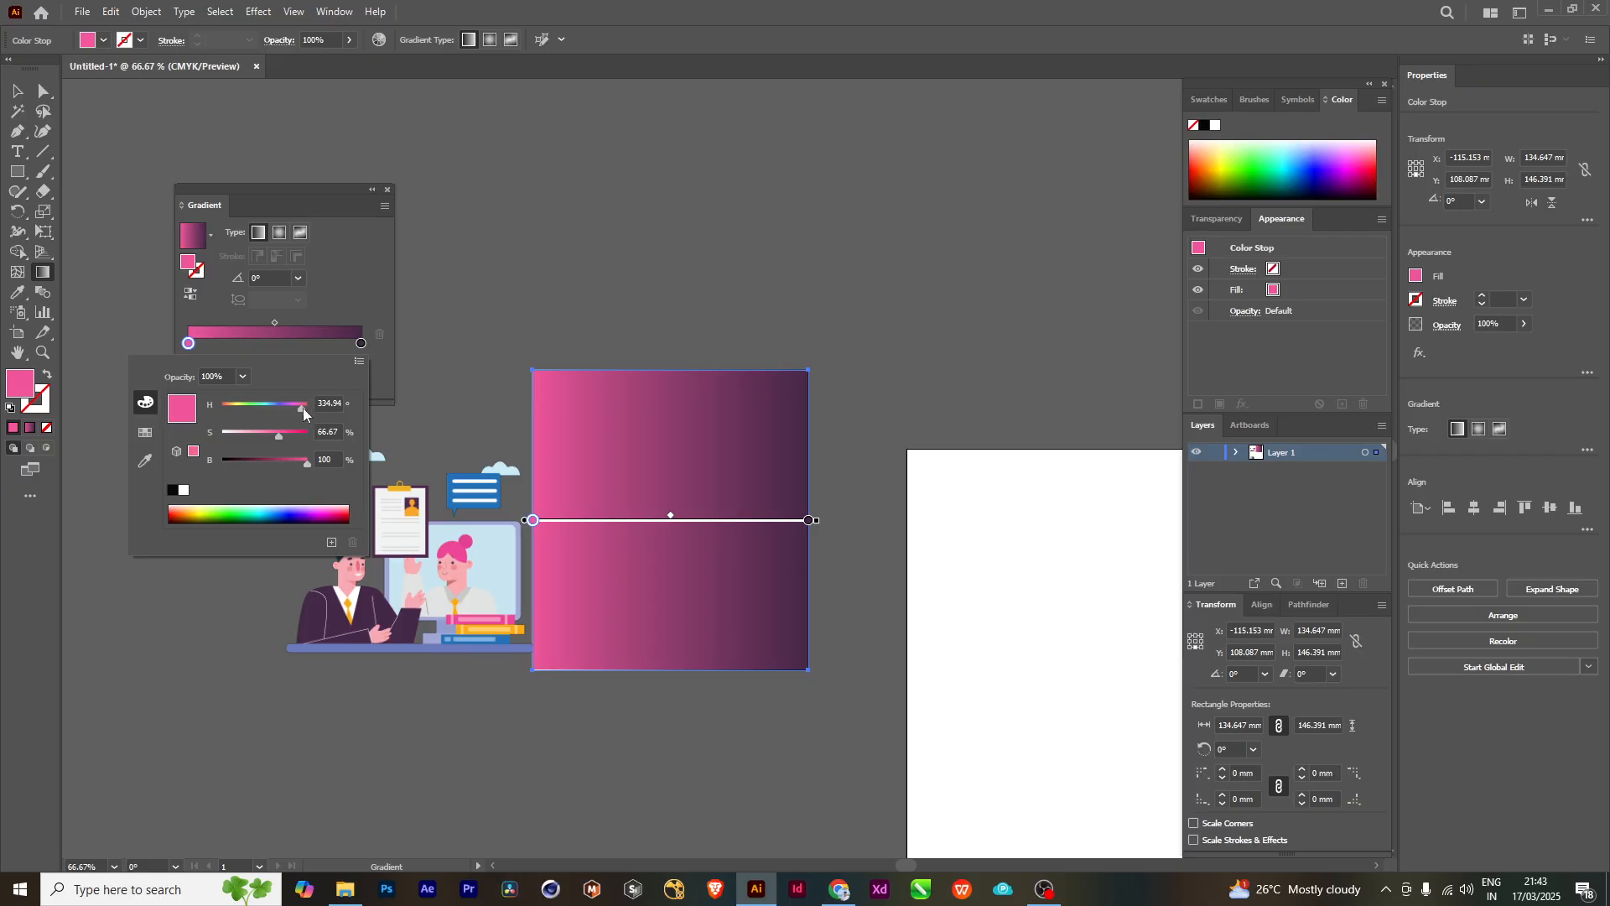
- Try green with 100% brightness on the gradient's start stop, and undo these colour changes
{"action": "left_click", "coordinate": [229, 514]}
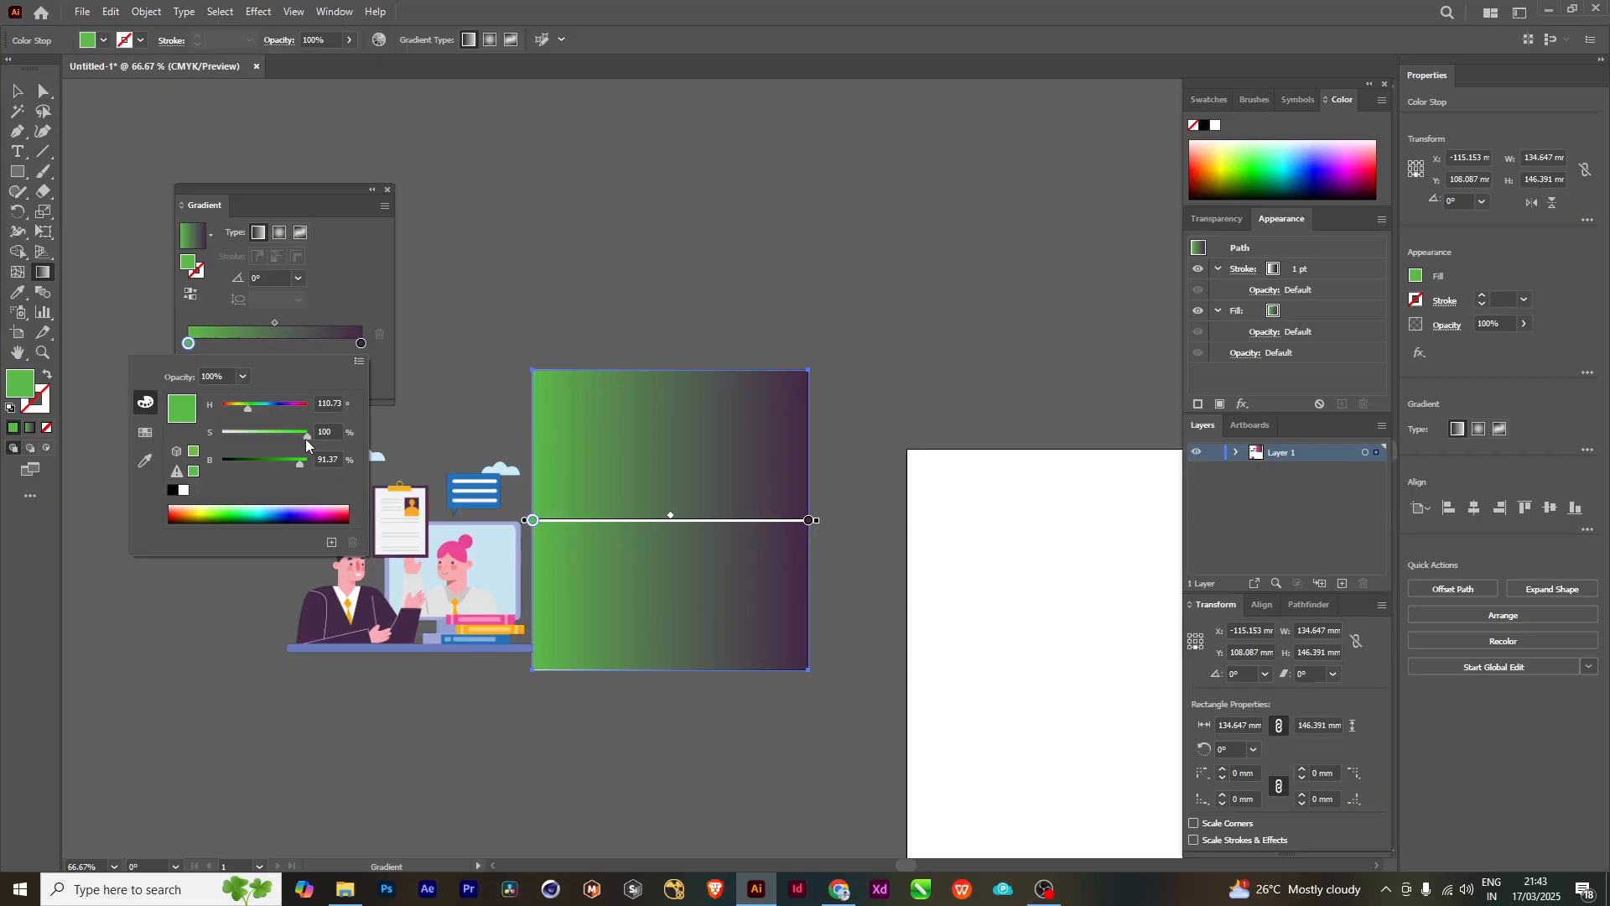
{"action": "left_click_drag", "start_coordinate": [305, 439], "coordinate": [359, 466]}
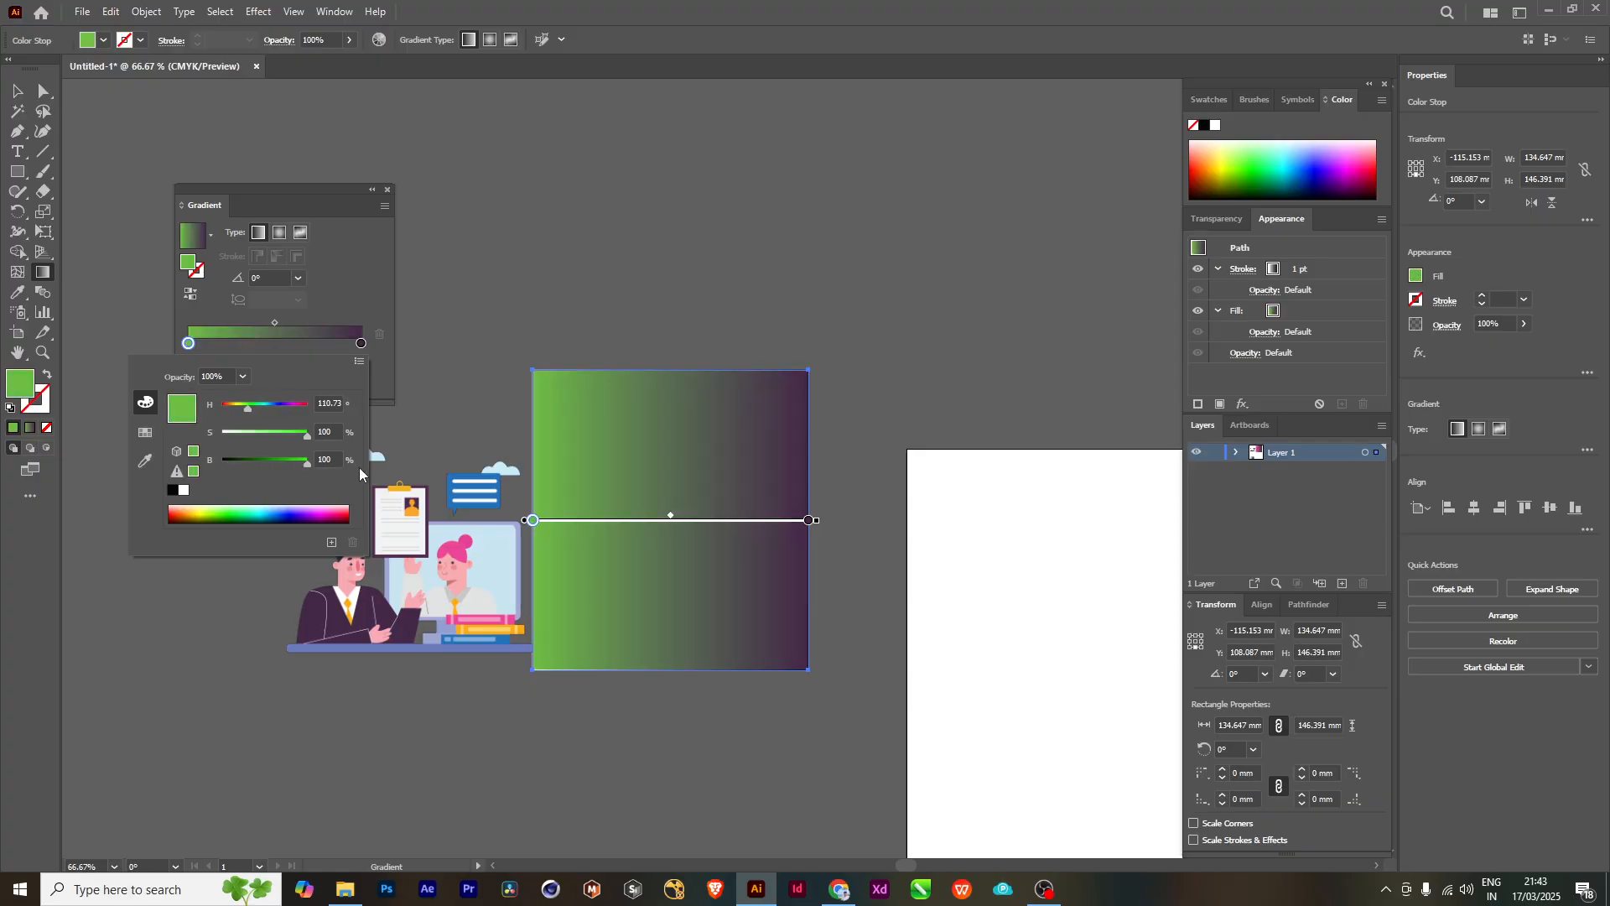
{"action": "left_click", "coordinate": [370, 344]}
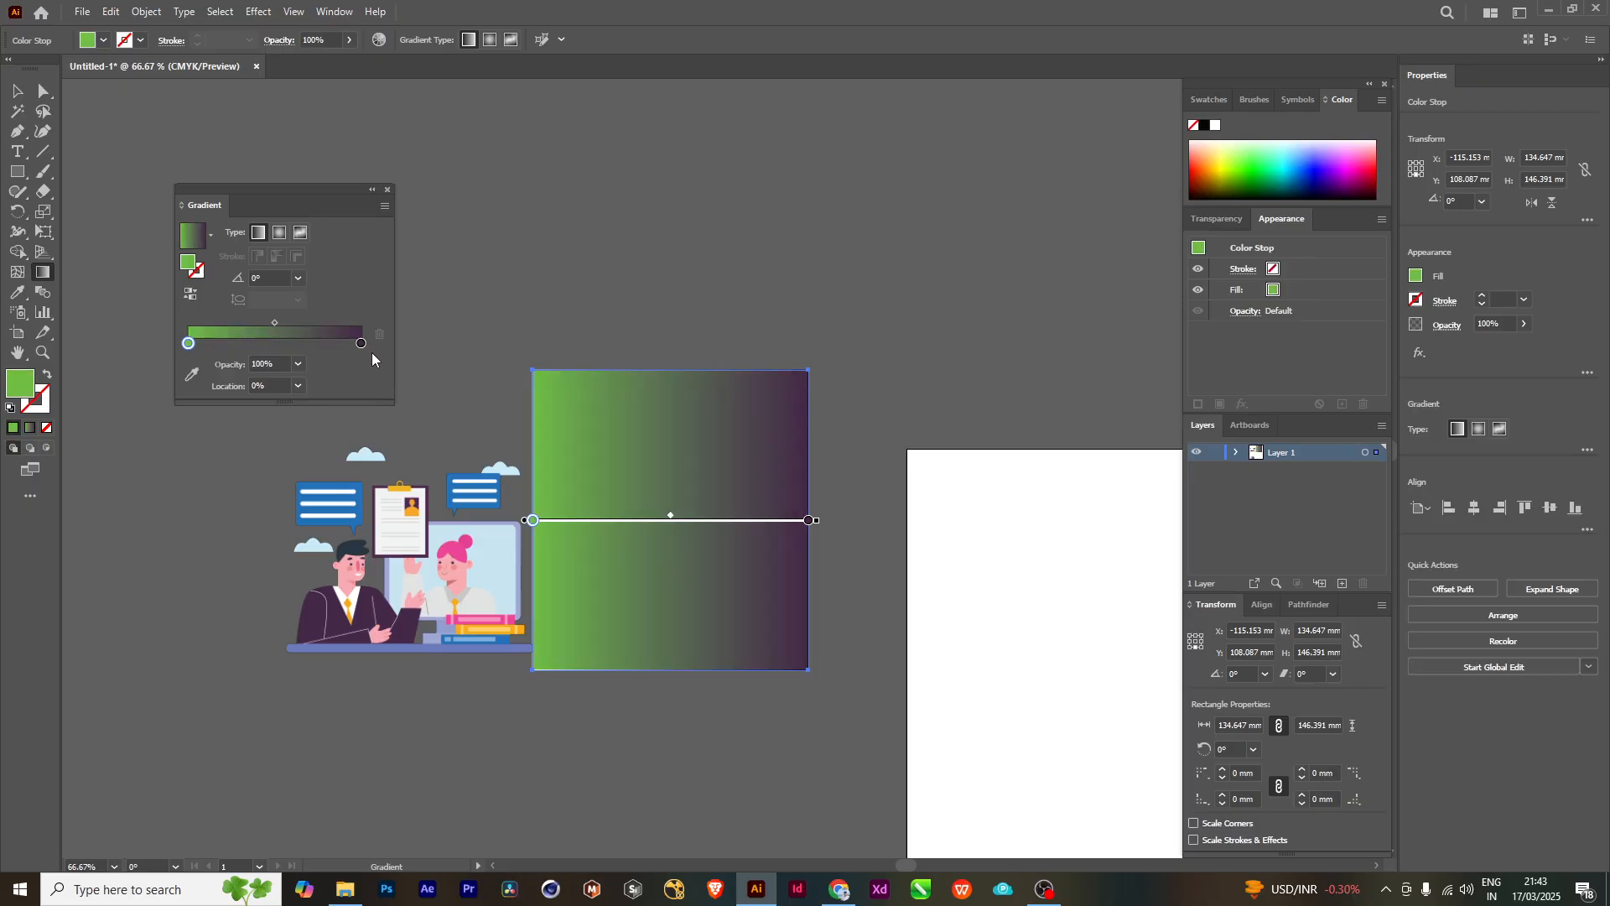
{"action": "key", "text": "ctrl+z"}
{"action": "key", "text": "ctrl+z"}
{"action": "key", "text": "ctrl+z"}
{"action": "key", "text": "ctrl+z"}
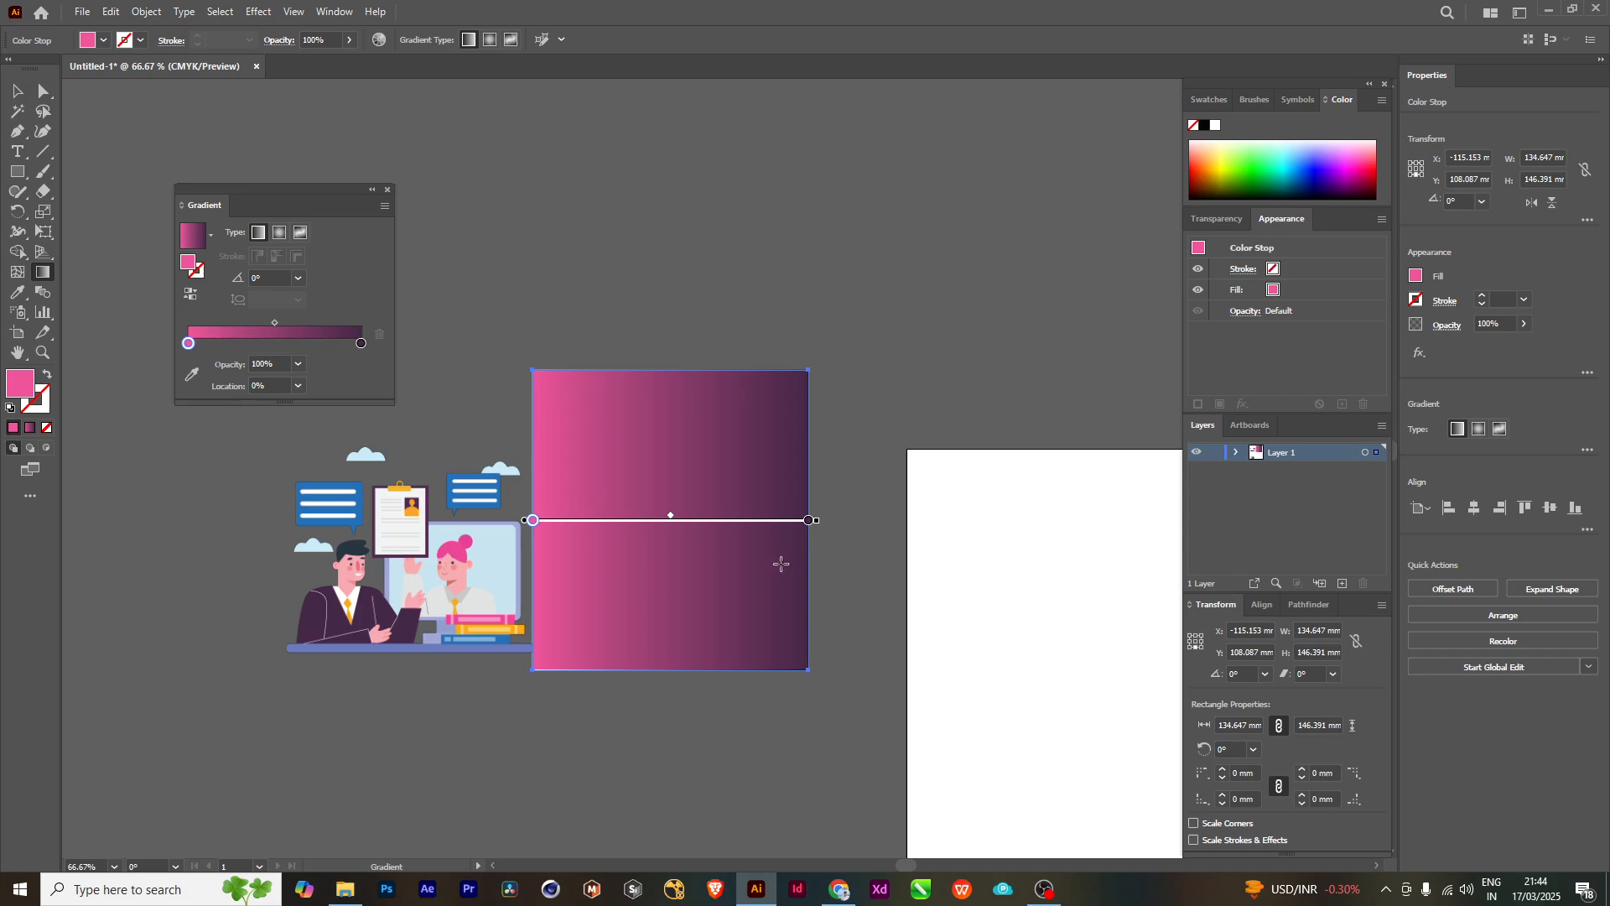
- Set the opacity of the gradient's pink start stop to 0% and deselect the rectangle
{"action": "left_click", "coordinate": [297, 363]}
{"action": "left_click", "coordinate": [318, 384]}
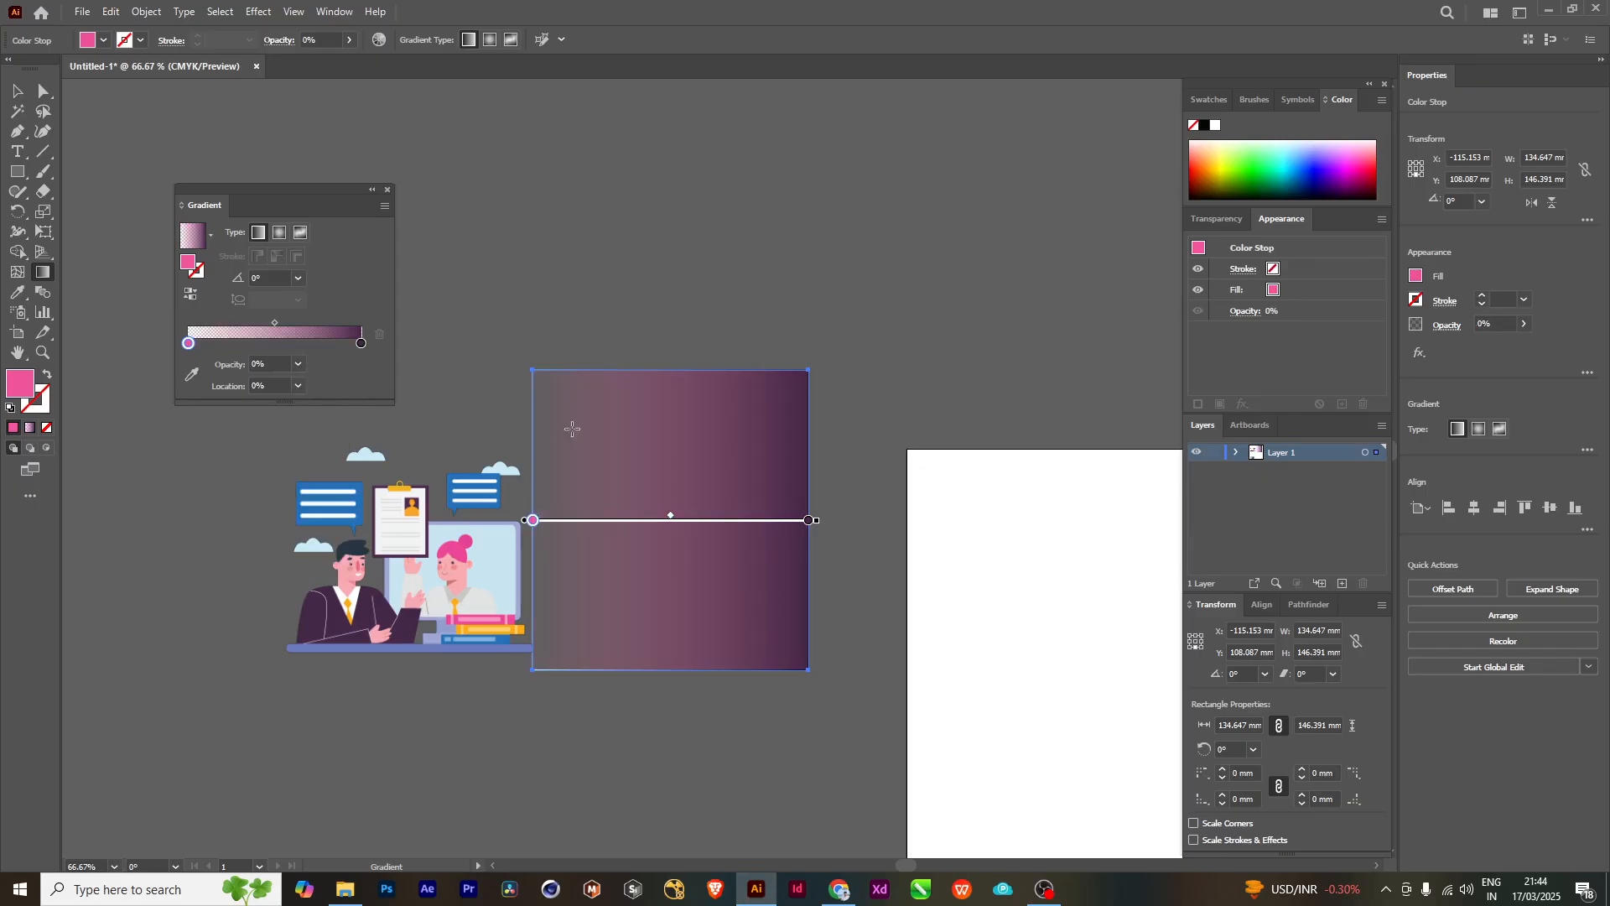
{"action": "left_click", "coordinate": [18, 92]}
{"action": "left_click", "coordinate": [562, 327]}
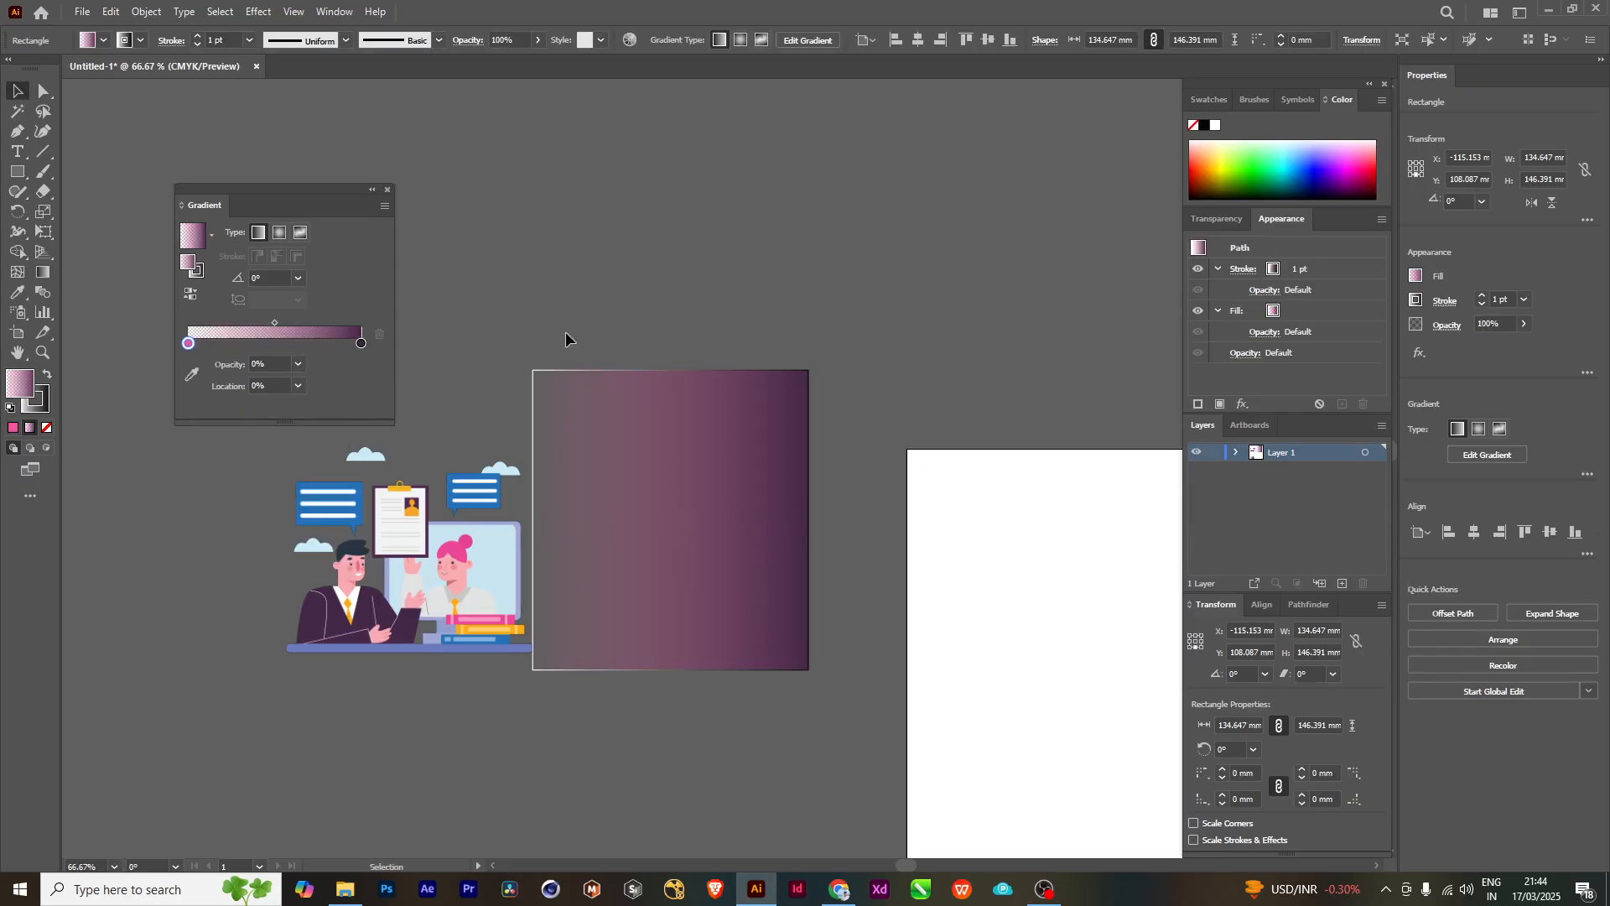
- Move the gradient rectangle over the illustration, send the illustration to the back, and clear the selection
{"action": "left_click_drag", "start_coordinate": [623, 547], "coordinate": [526, 550]}
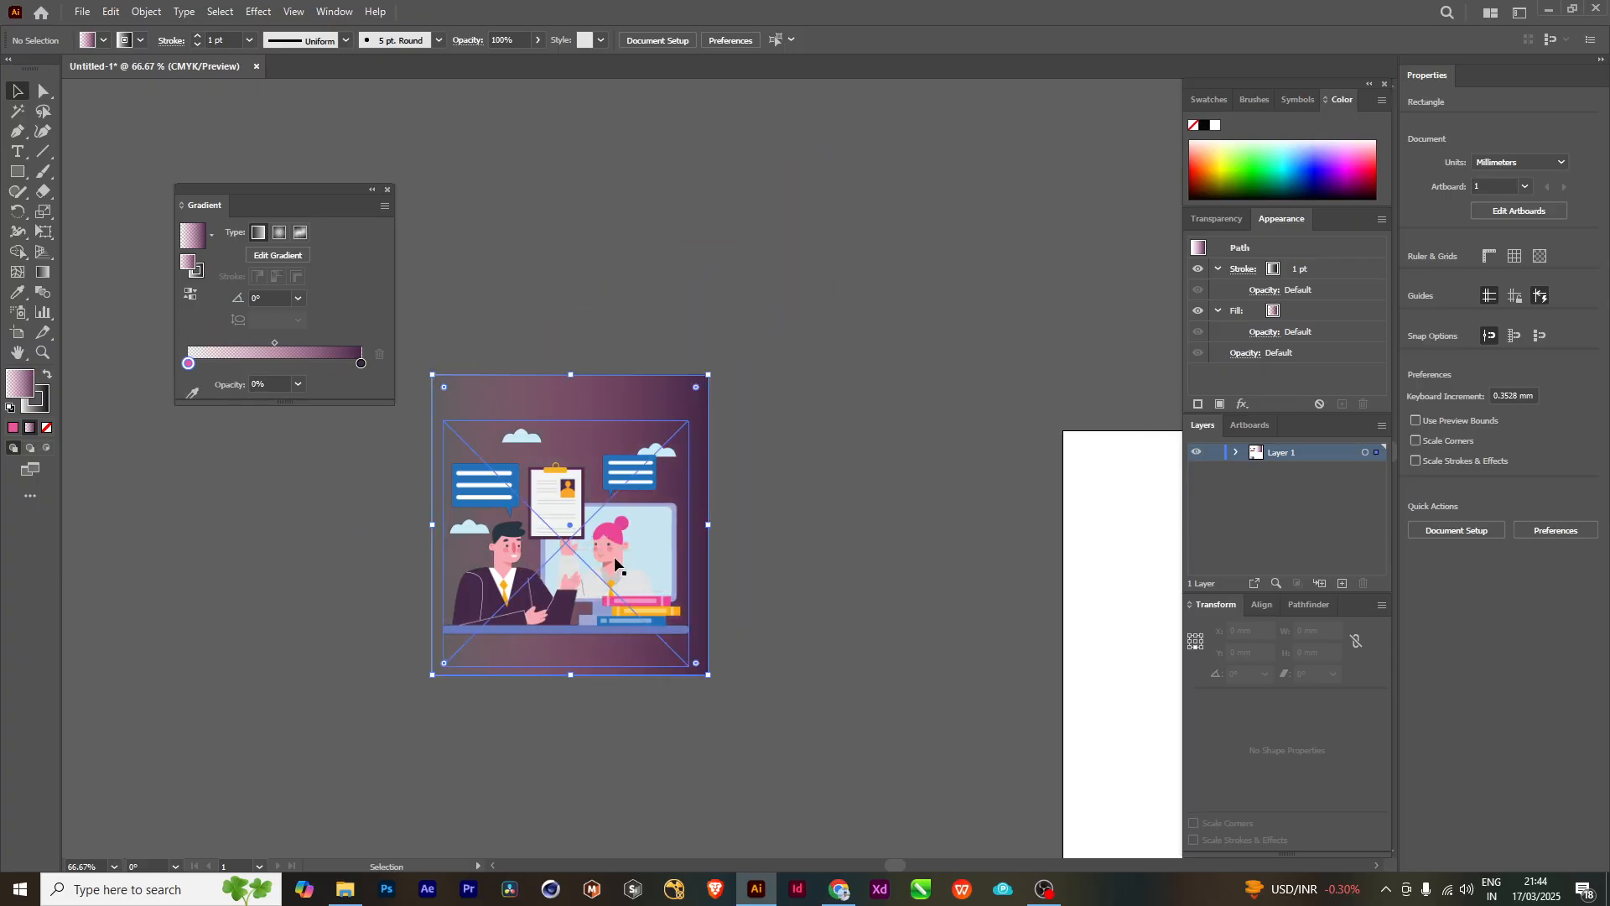
{"action": "left_click", "coordinate": [636, 540]}
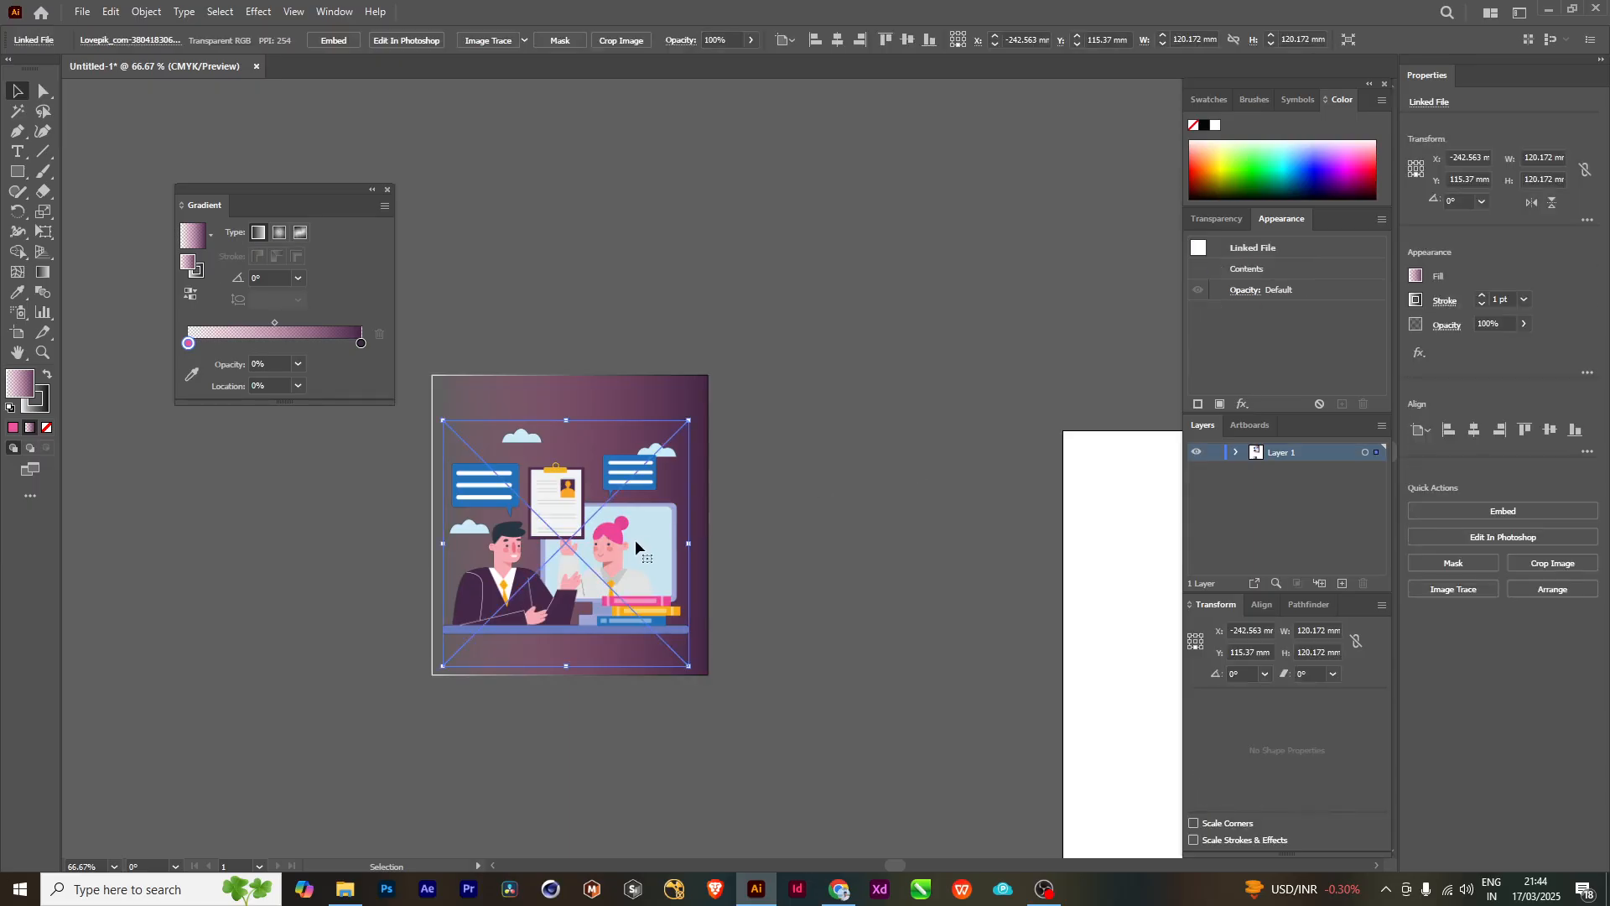
{"action": "right_click", "coordinate": [635, 541]}
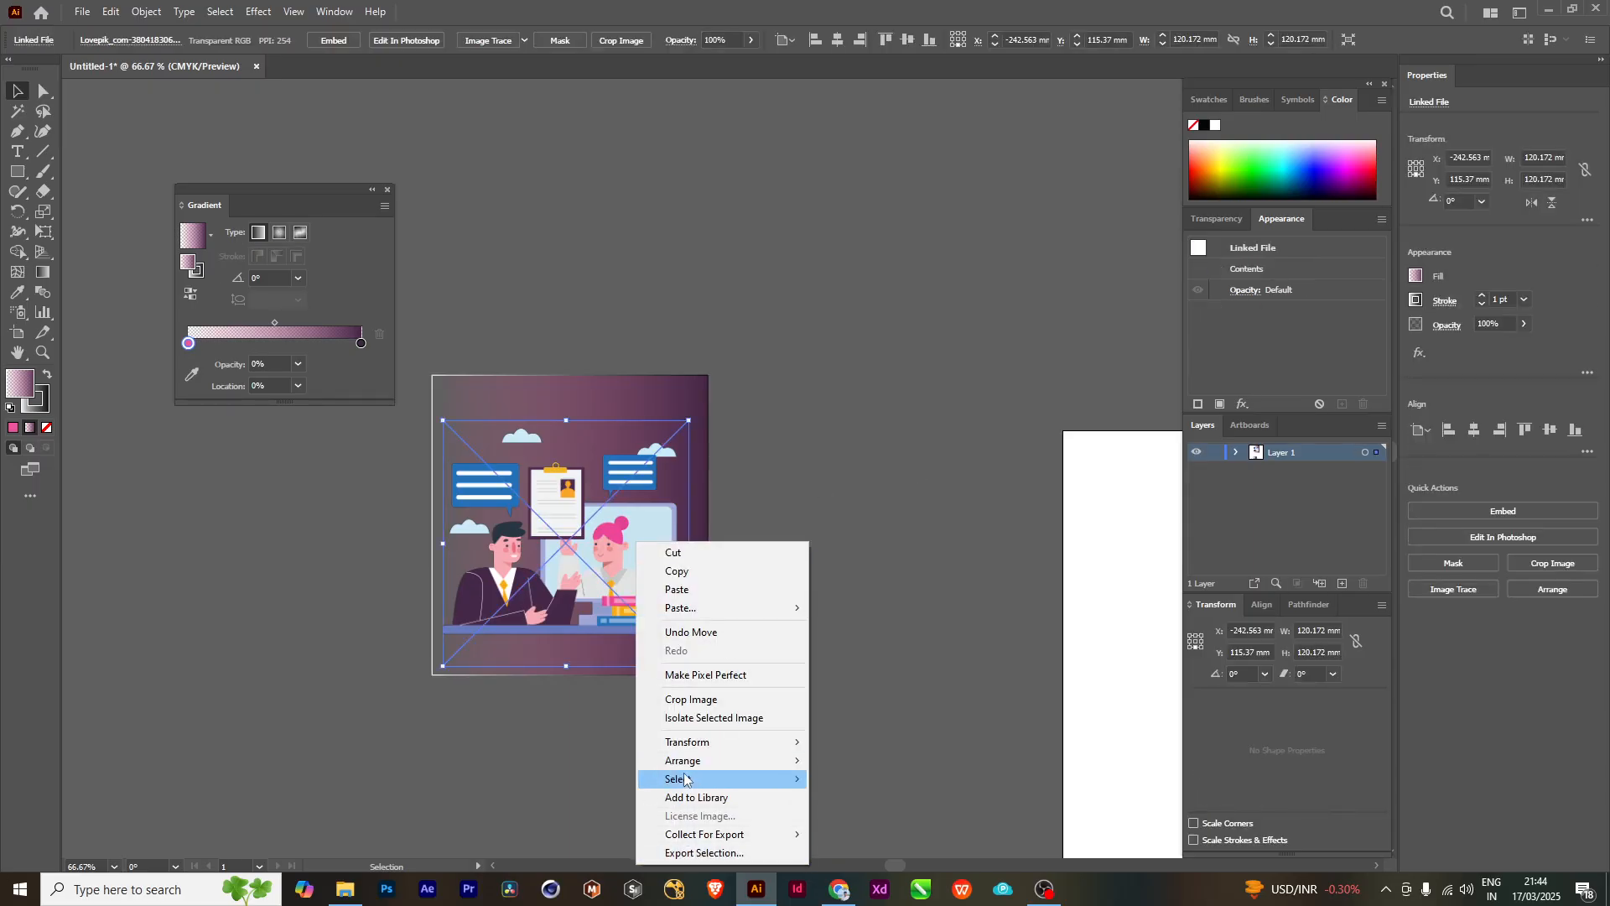
{"action": "mouse_move", "coordinate": [683, 765]}
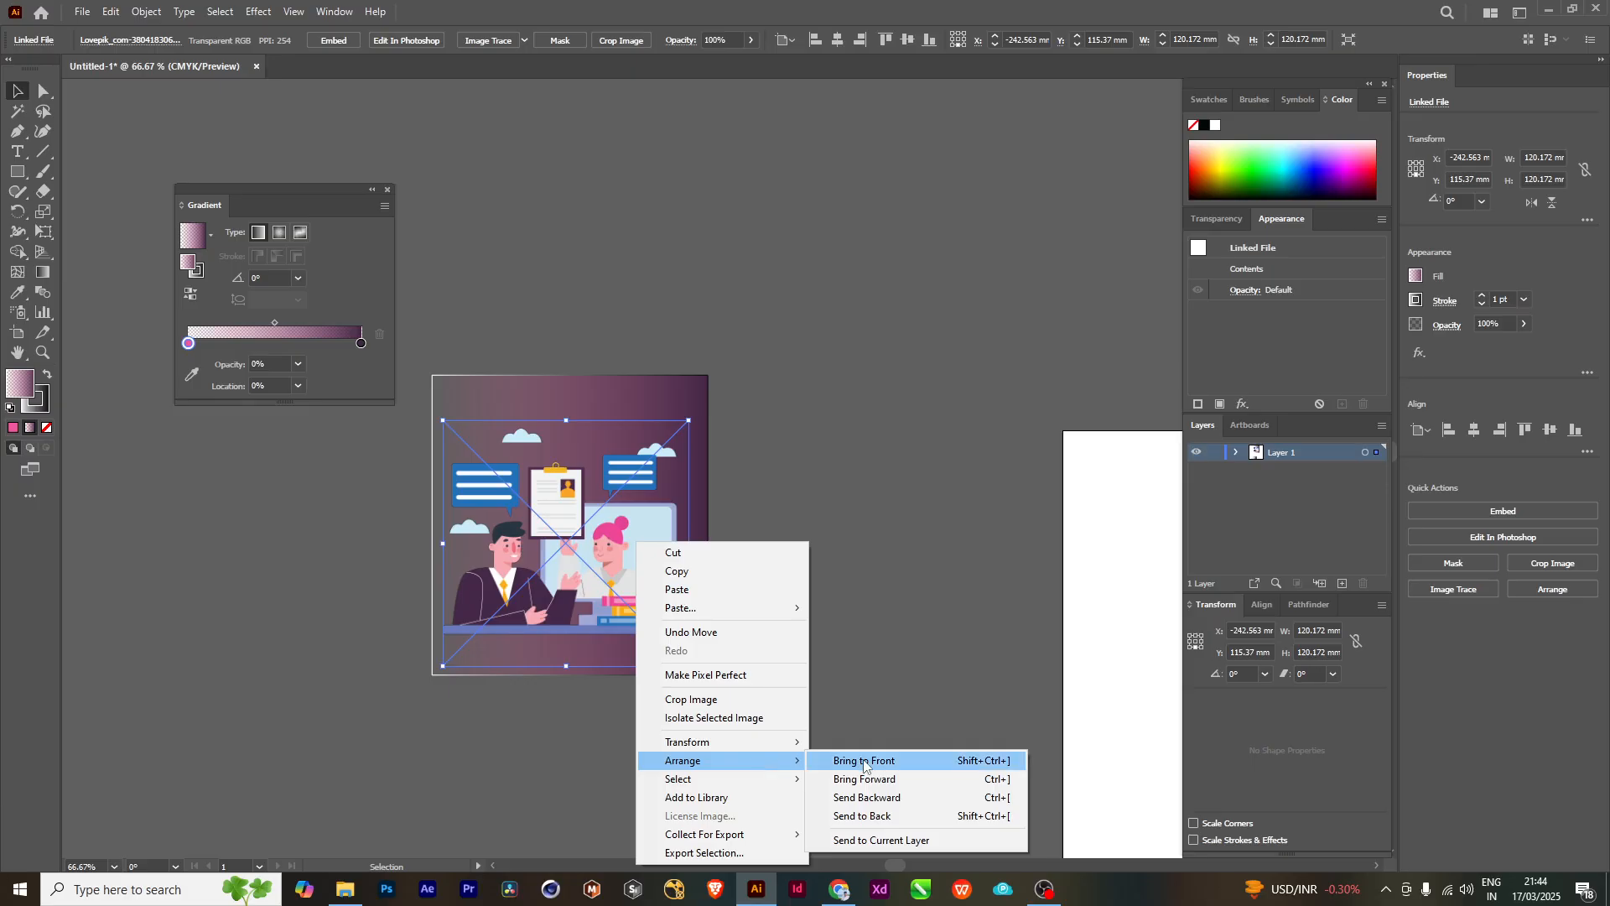
{"action": "left_click", "coordinate": [862, 816]}
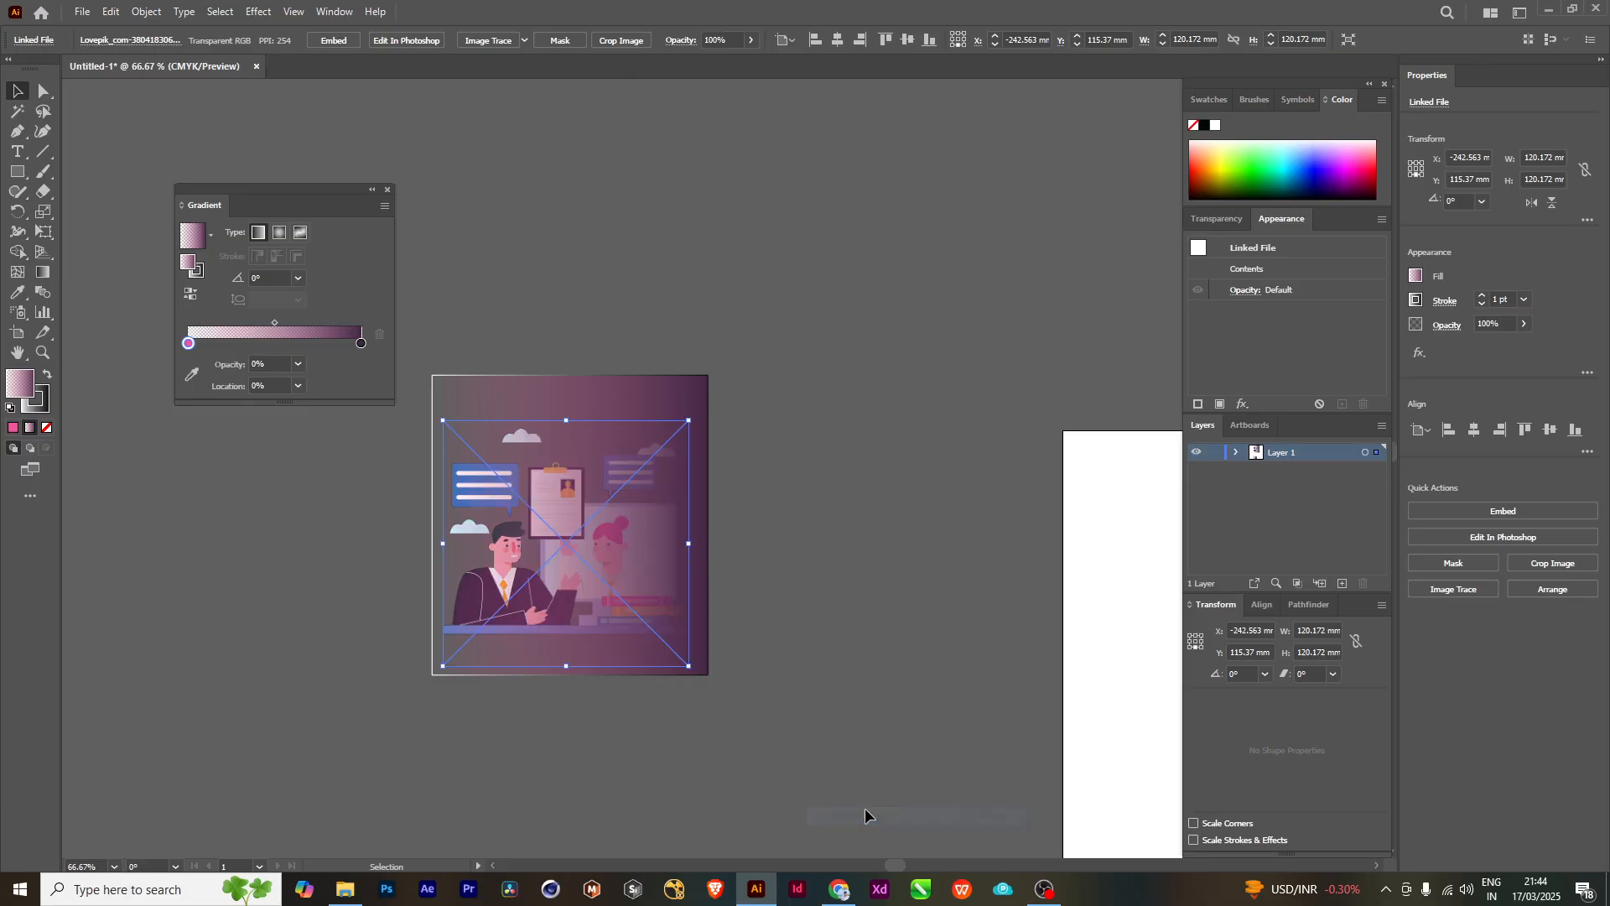
{"action": "left_click", "coordinate": [827, 470]}
- Set the opacity of the rectangle gradient's pink start stop to 100% and deselect the rectangle
{"action": "scroll", "coordinate": [589, 560], "scroll_direction": "up", "scroll_amount": 2}
{"action": "left_click_drag", "start_coordinate": [751, 631], "coordinate": [870, 627]}
{"action": "scroll", "coordinate": [870, 554], "scroll_direction": "down", "scroll_amount": 1}
{"action": "mouse_move", "coordinate": [870, 536]}
{"action": "left_mouse_down"}
{"action": "mouse_move", "coordinate": [769, 525]}
{"action": "mouse_move", "coordinate": [849, 539]}
{"action": "left_mouse_up"}
{"action": "left_click", "coordinate": [715, 347]}
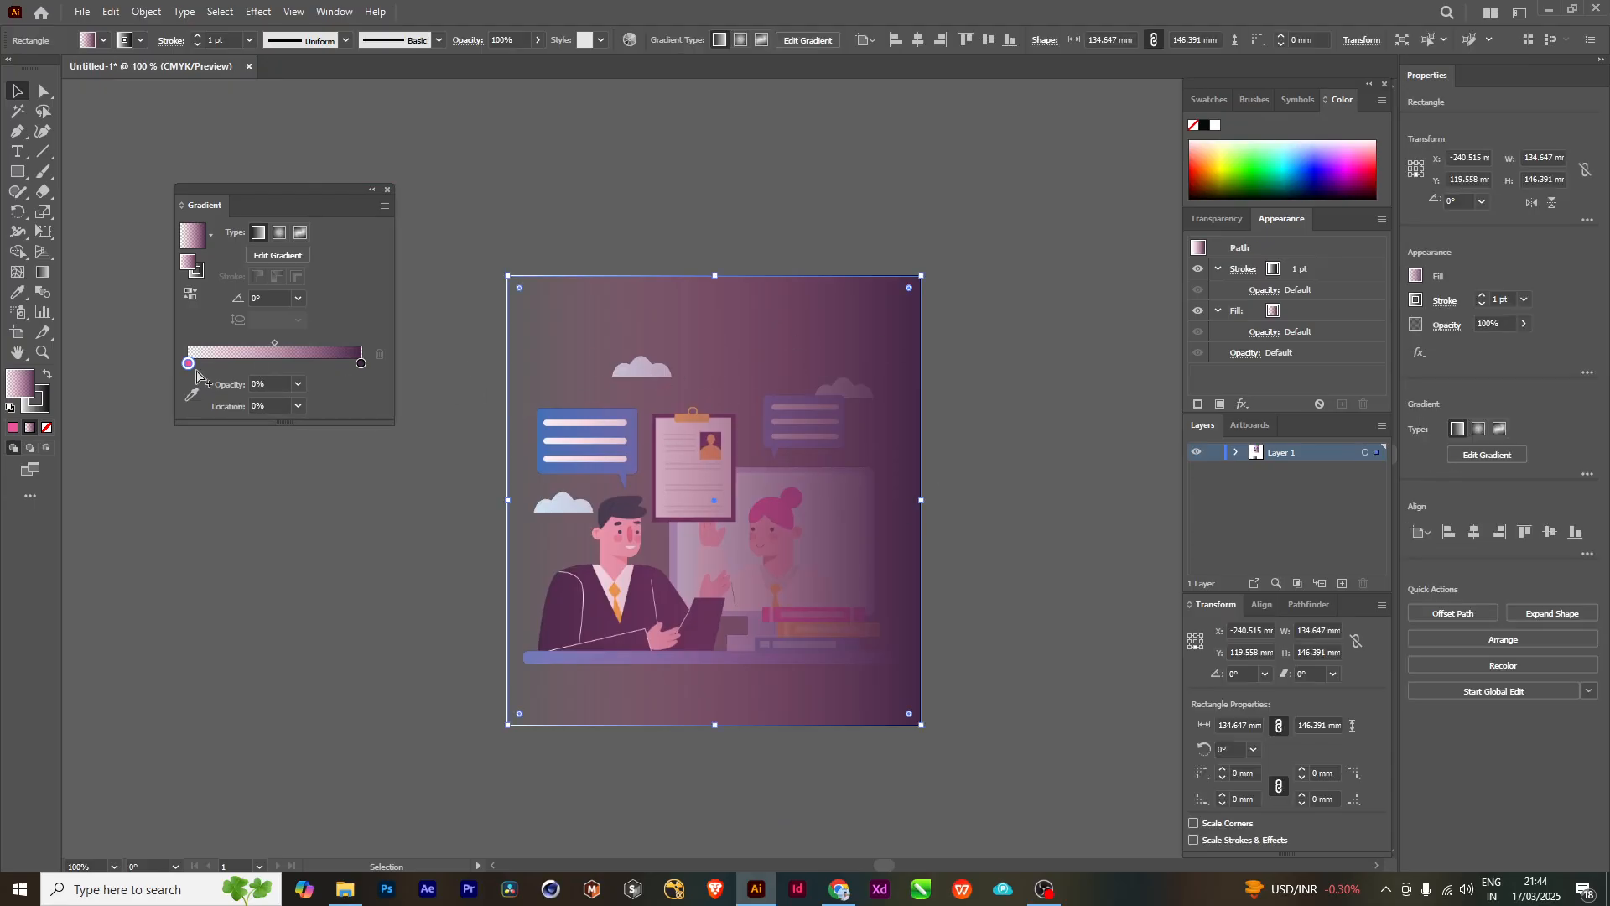
{"action": "left_click", "coordinate": [299, 386]}
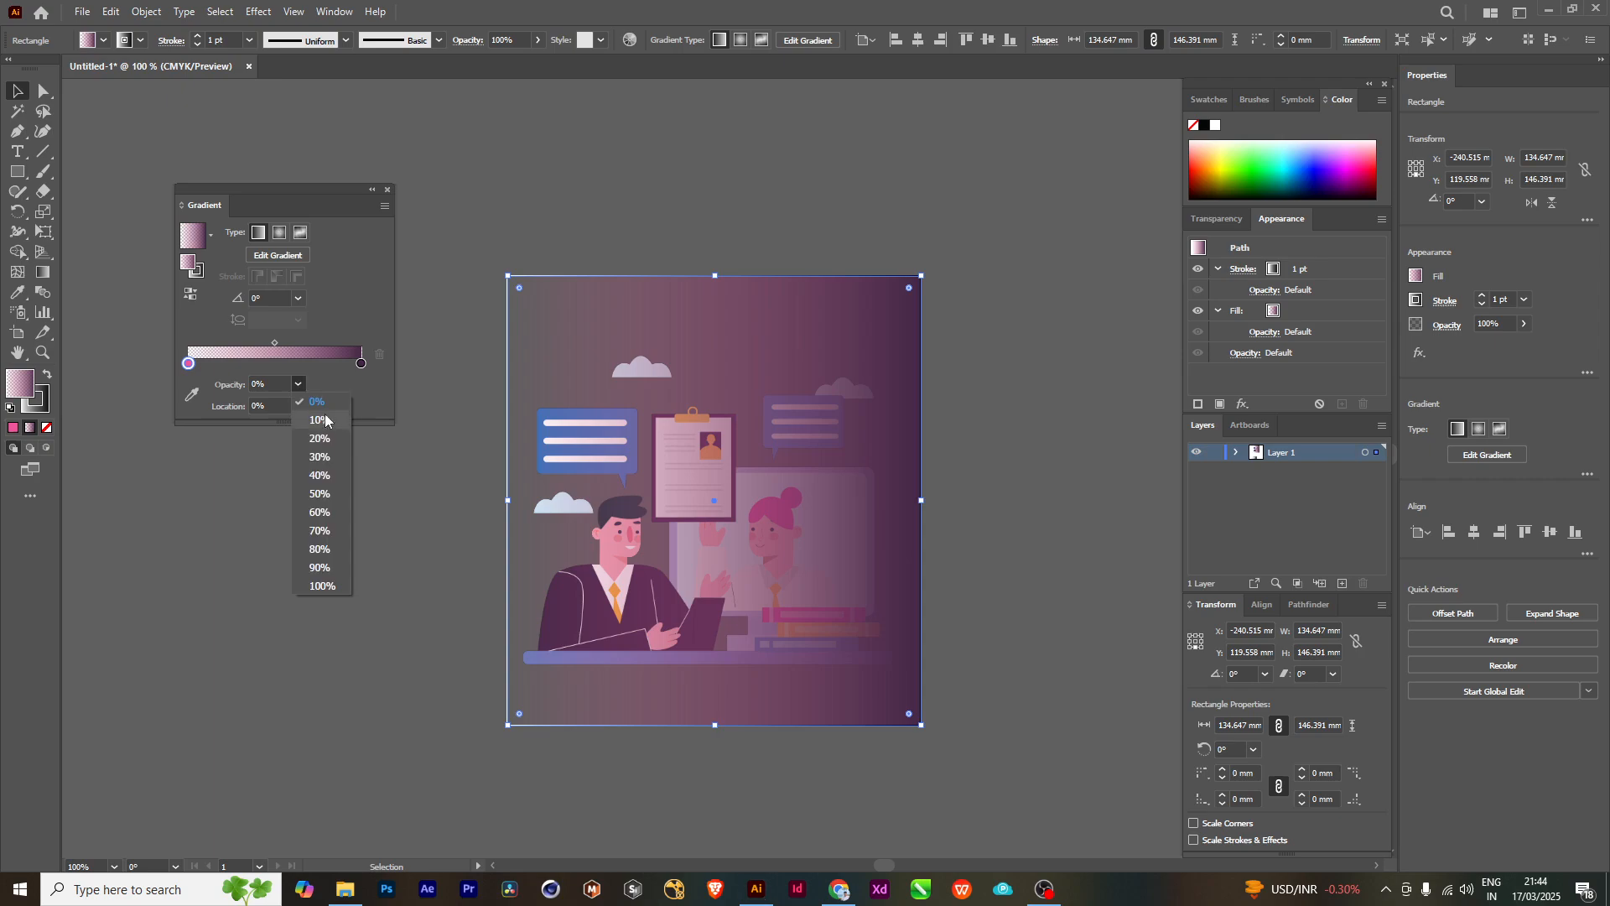
{"action": "left_click", "coordinate": [333, 587]}
{"action": "left_click", "coordinate": [671, 119]}
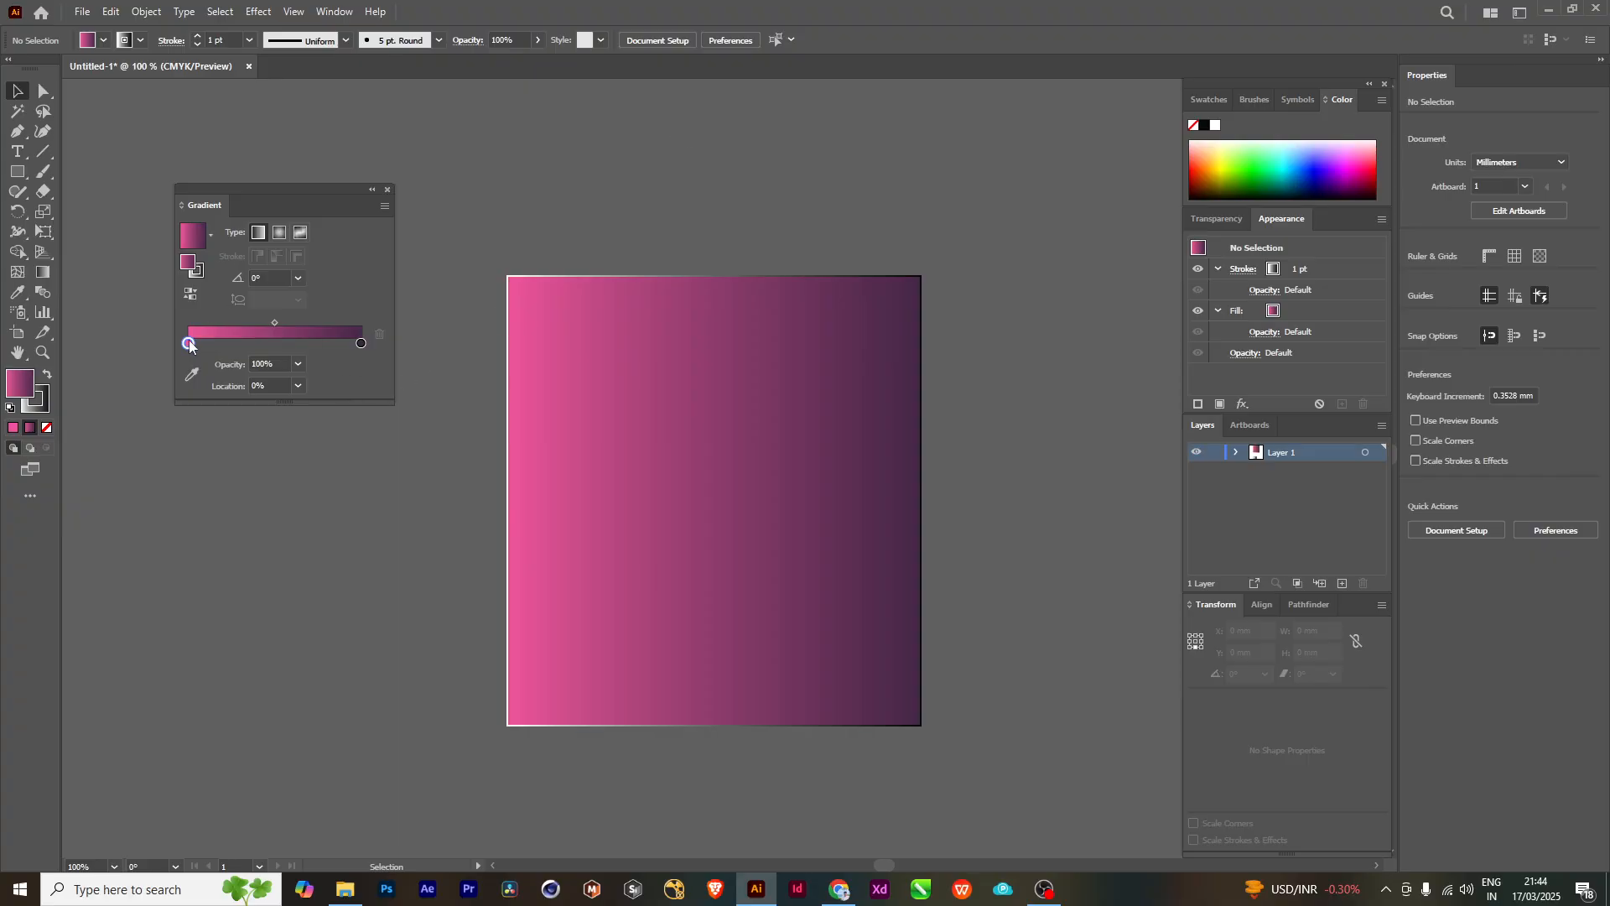
- Set the opacity of the rectangle gradient's pink start stop to 0% and deselect the rectangle
{"action": "left_click", "coordinate": [299, 366]}
{"action": "left_click", "coordinate": [309, 385]}
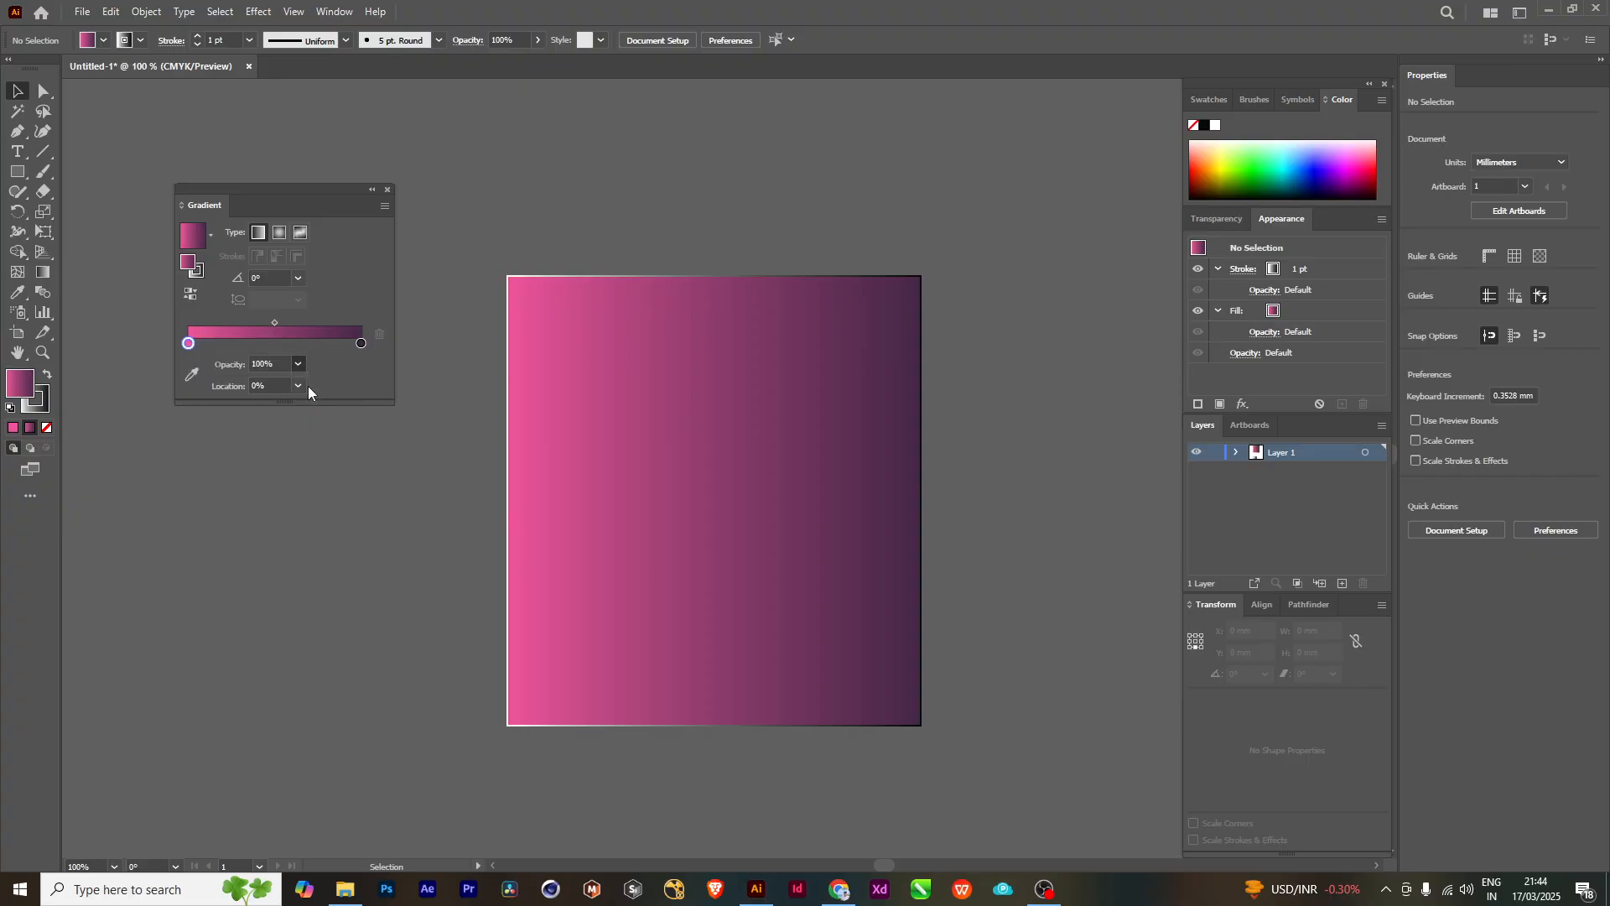
{"action": "left_click", "coordinate": [647, 375]}
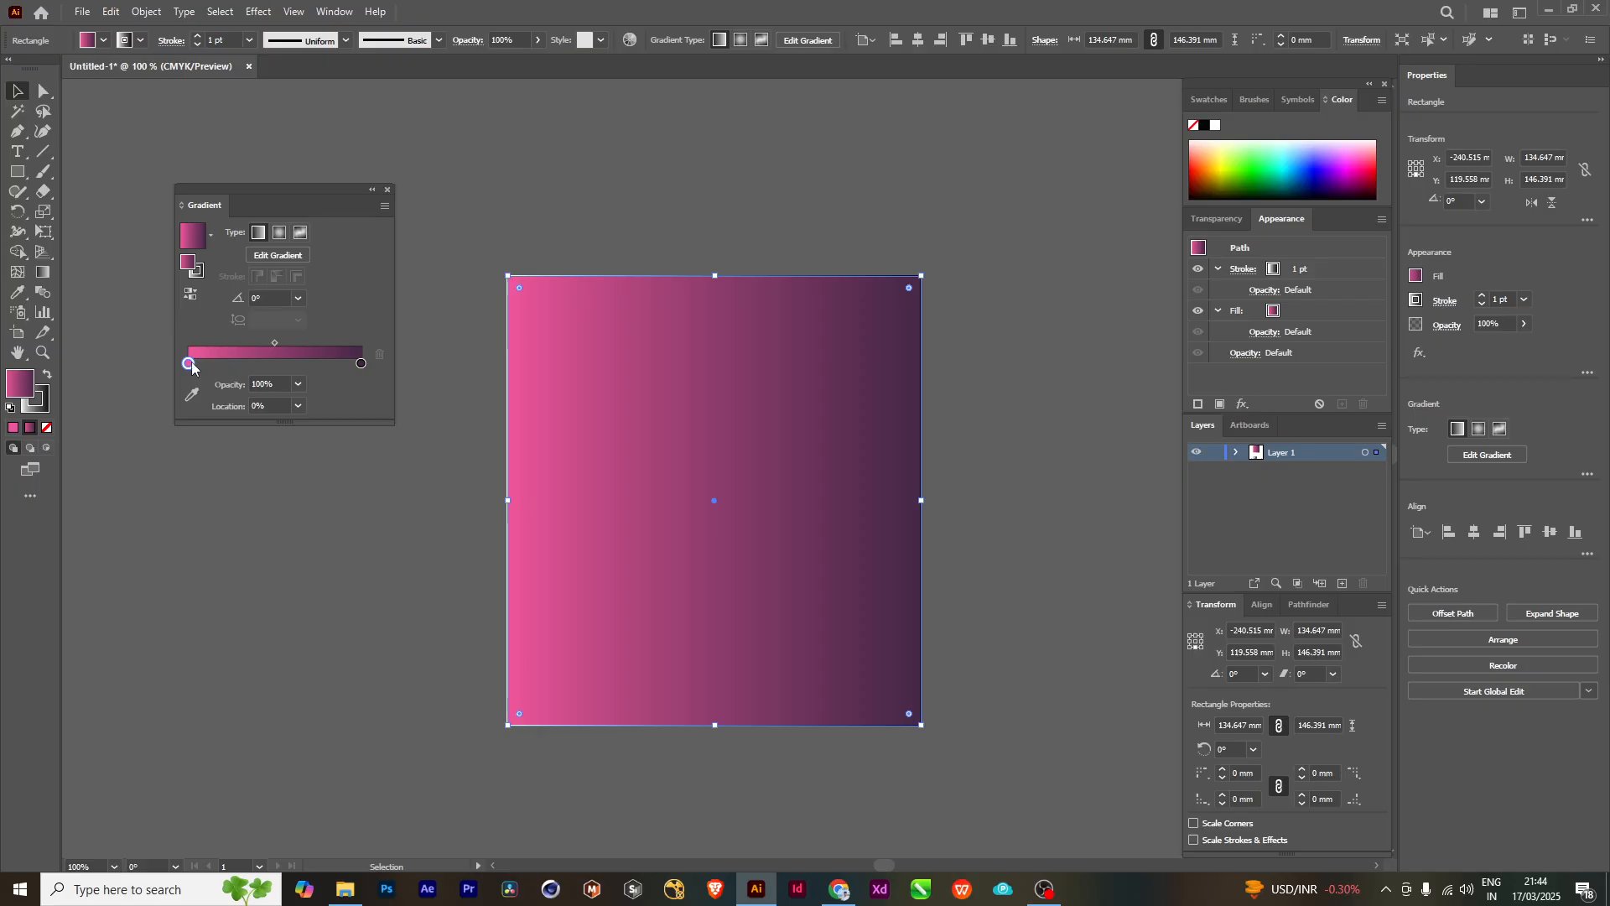
{"action": "left_click", "coordinate": [299, 385]}
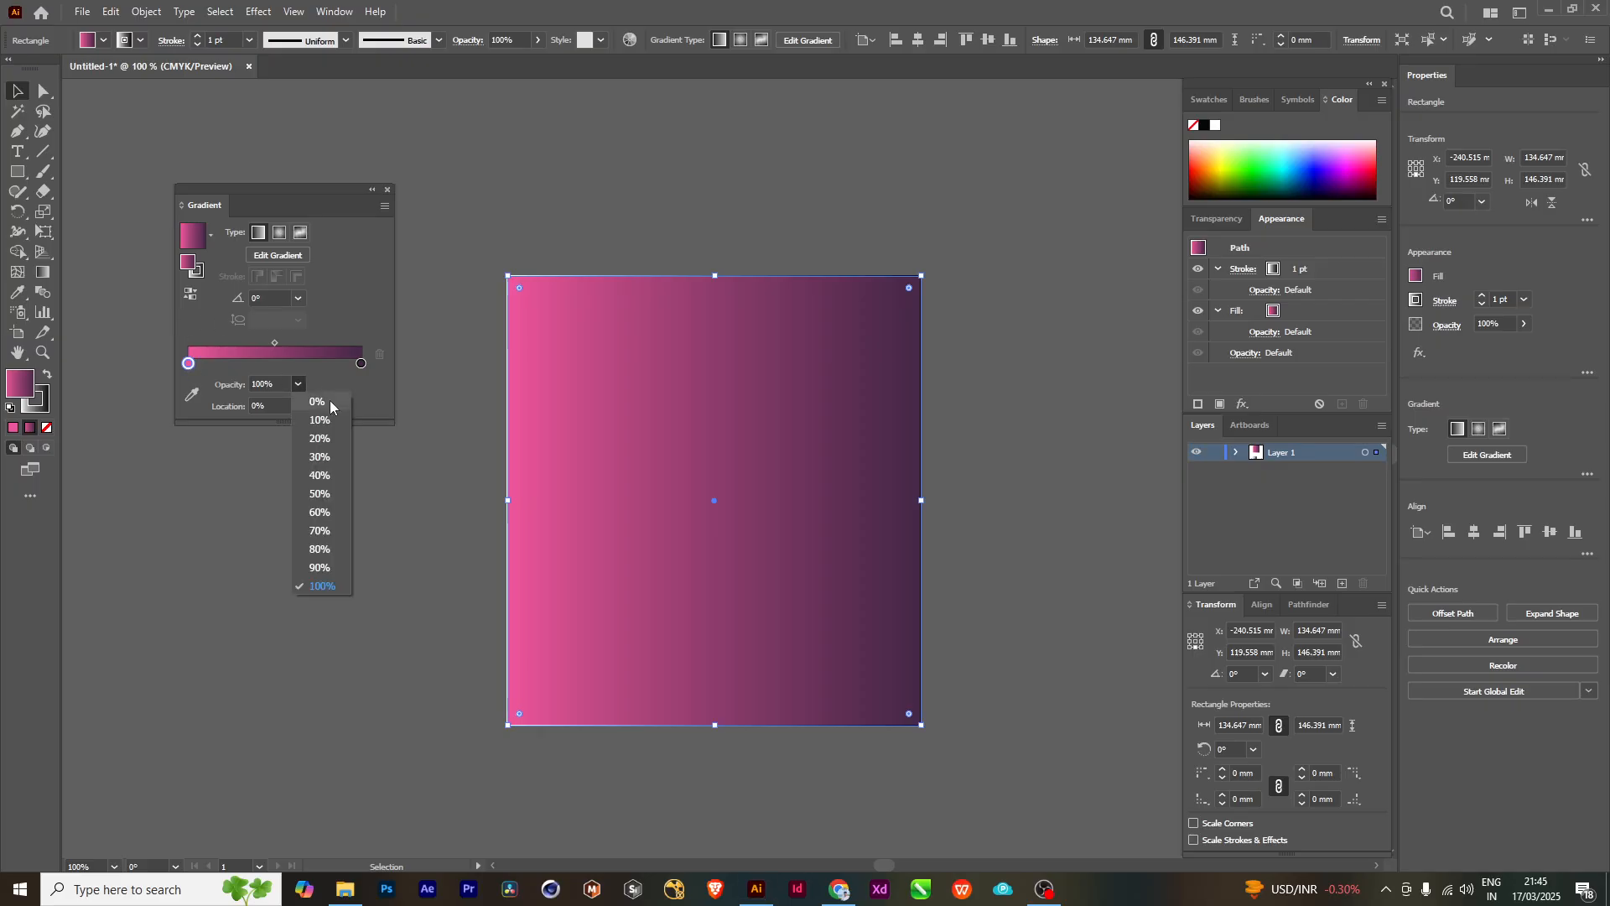
{"action": "left_click", "coordinate": [330, 401]}
{"action": "left_click", "coordinate": [457, 278]}
{"action": "left_click_drag", "start_coordinate": [815, 523], "coordinate": [759, 503]}
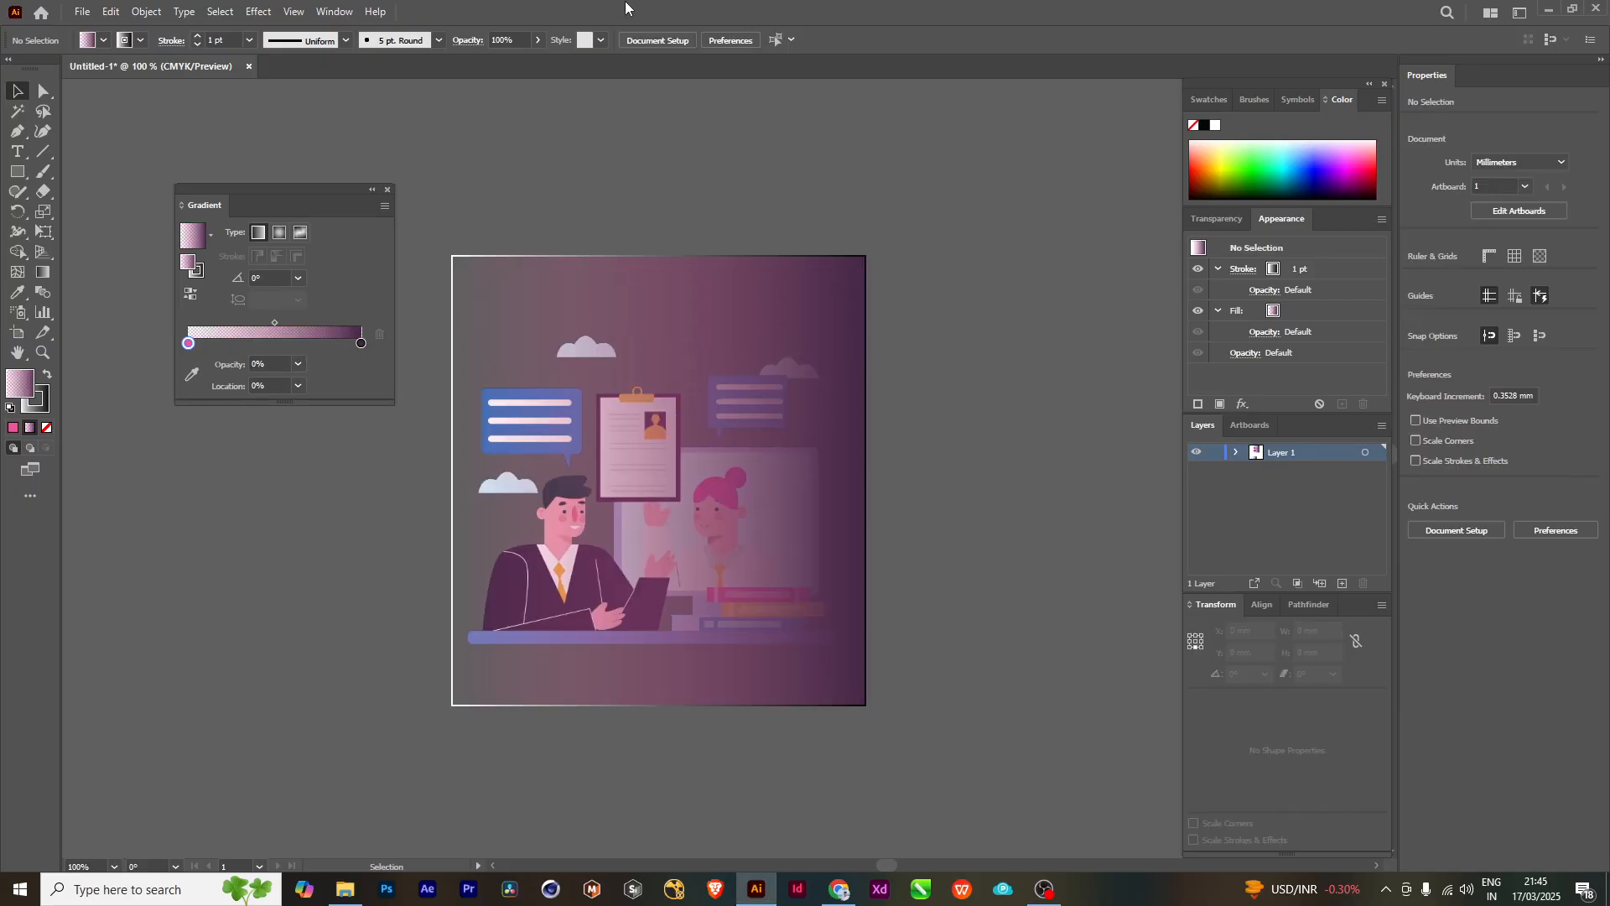
- Move the rectangle off the illustration and set its pink start stop's opacity to 100%
{"action": "scroll", "coordinate": [595, 223], "scroll_direction": "down", "scroll_amount": 1}
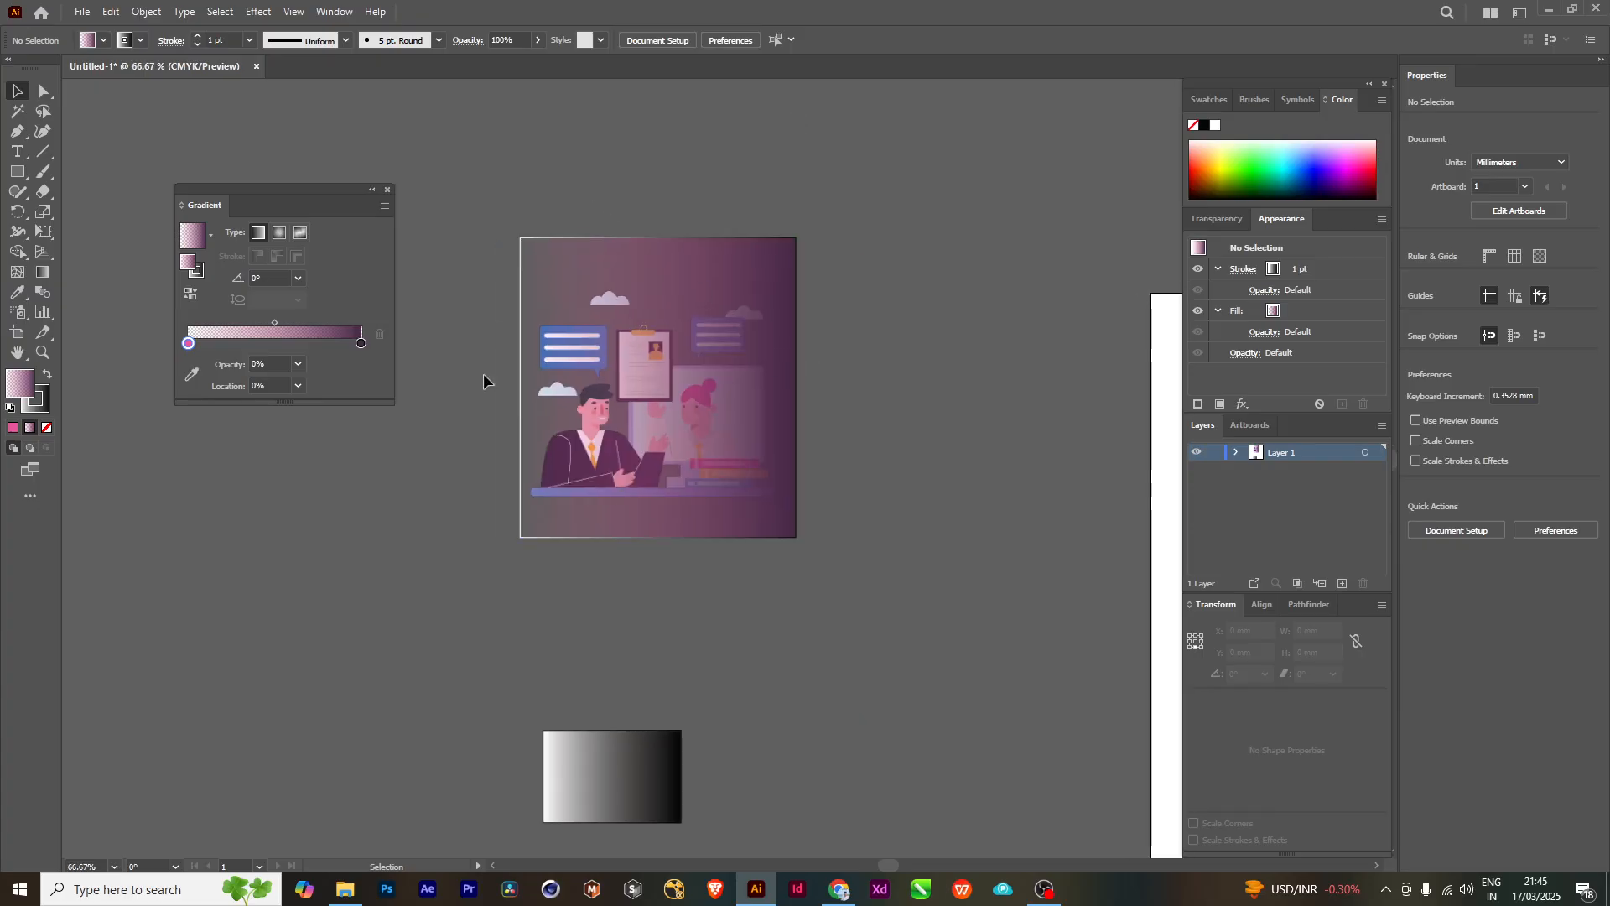
{"action": "left_click_drag", "start_coordinate": [914, 432], "coordinate": [849, 443]}
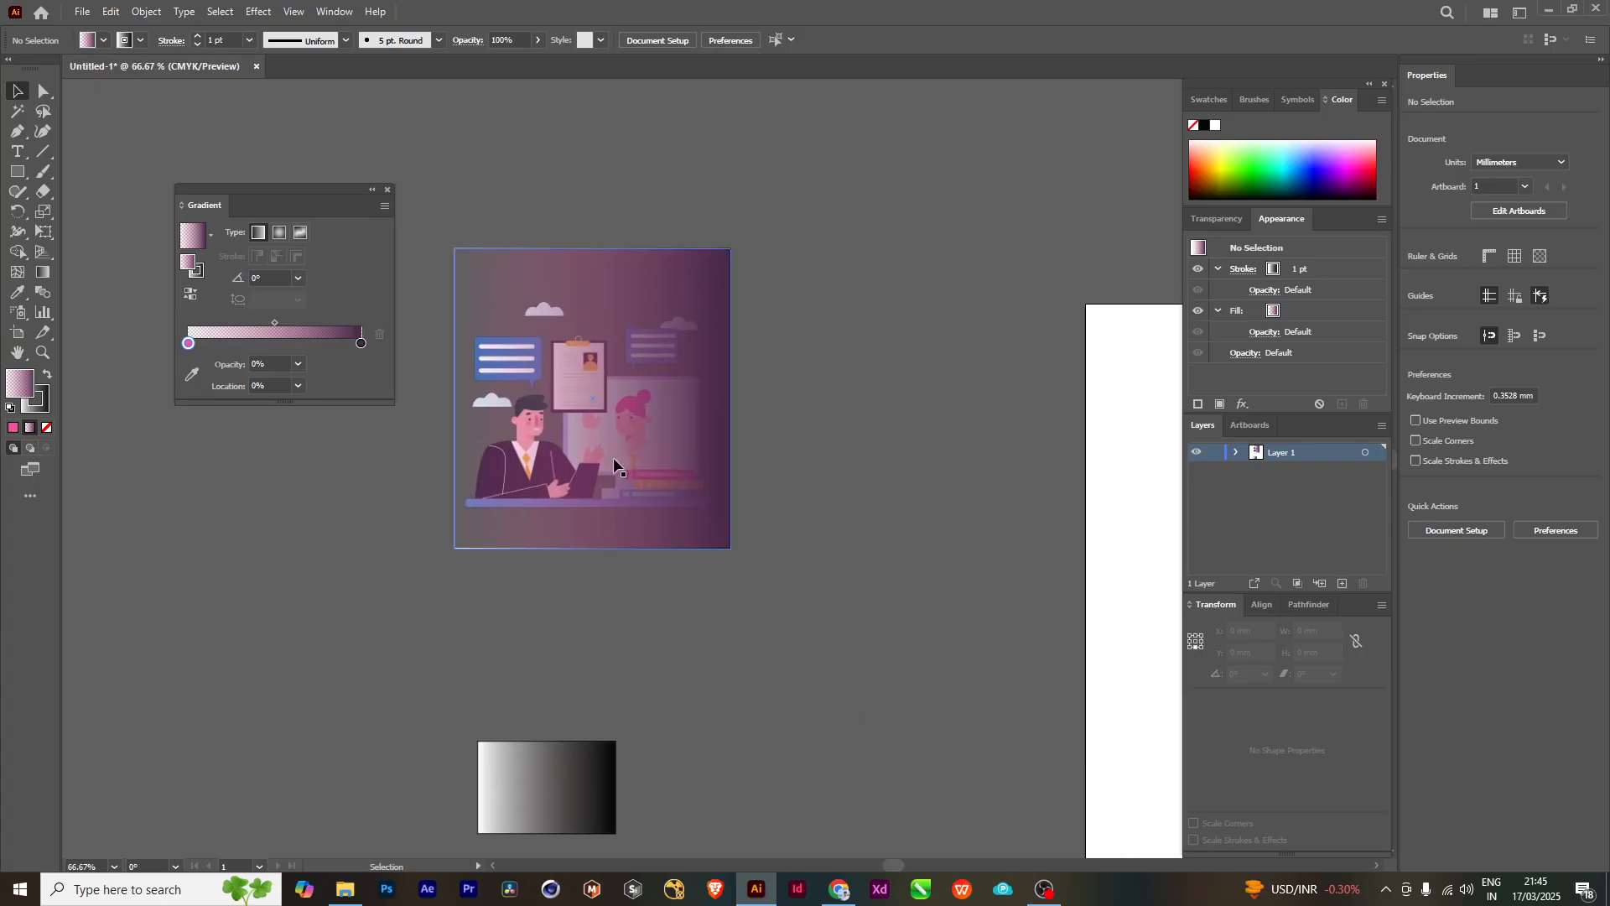
{"action": "scroll", "coordinate": [817, 550], "scroll_direction": "down", "scroll_amount": 1}
{"action": "mouse_move", "coordinate": [787, 545]}
{"action": "left_mouse_down"}
{"action": "mouse_move", "coordinate": [817, 556]}
{"action": "mouse_move", "coordinate": [760, 557]}
{"action": "left_mouse_up"}
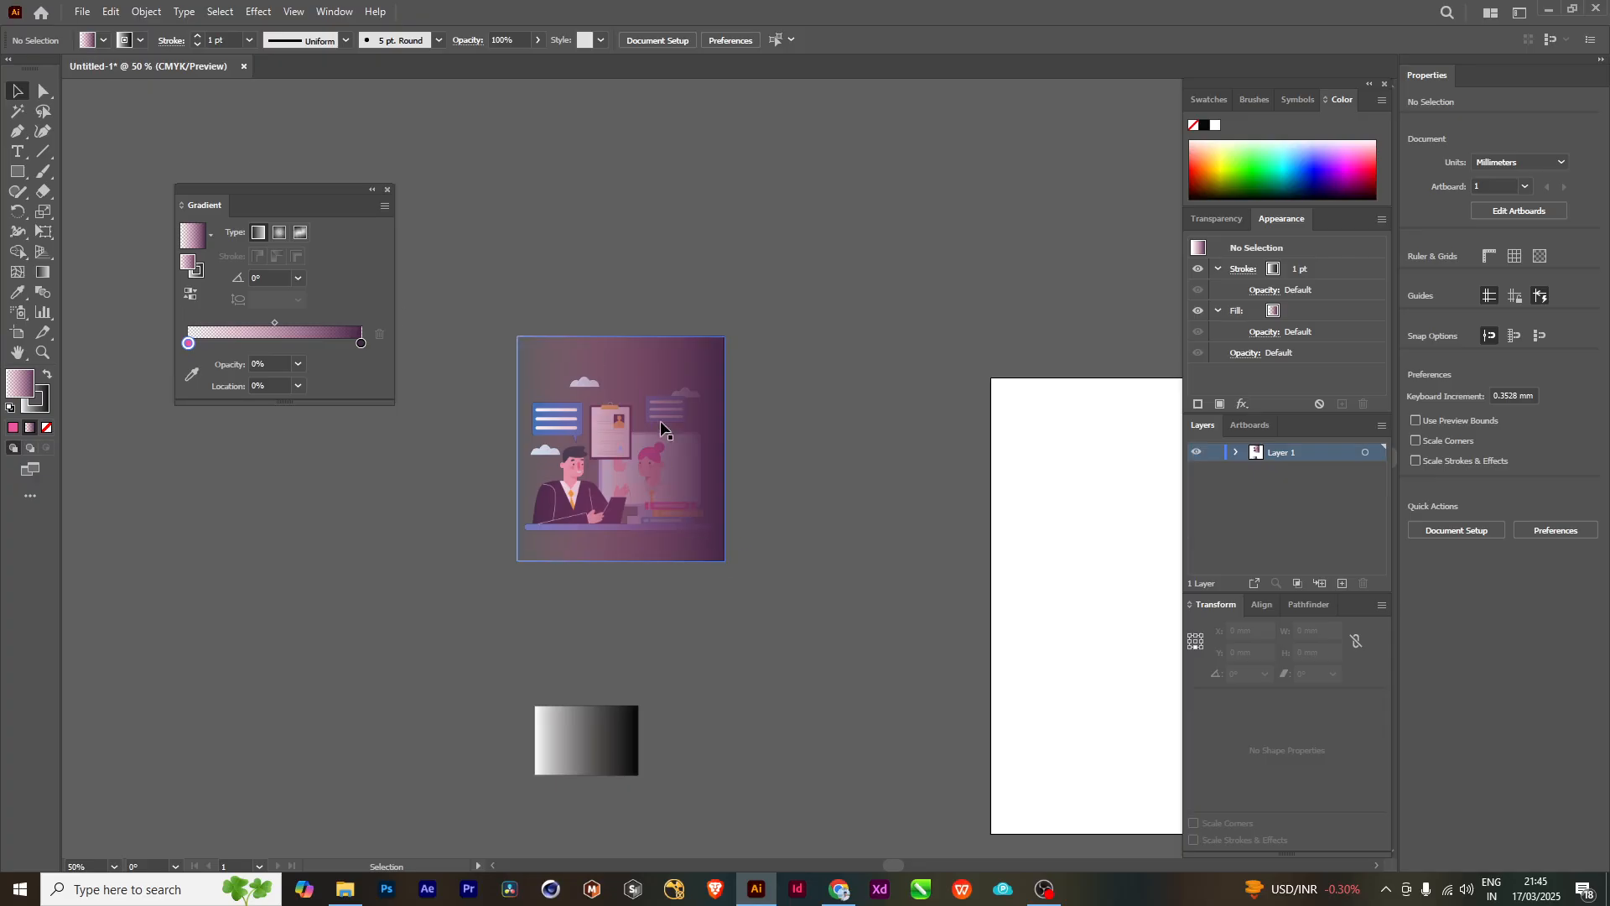
{"action": "left_click_drag", "start_coordinate": [661, 420], "coordinate": [780, 285]}
{"action": "left_click_drag", "start_coordinate": [769, 378], "coordinate": [622, 480]}
{"action": "left_click_drag", "start_coordinate": [655, 368], "coordinate": [662, 368]}
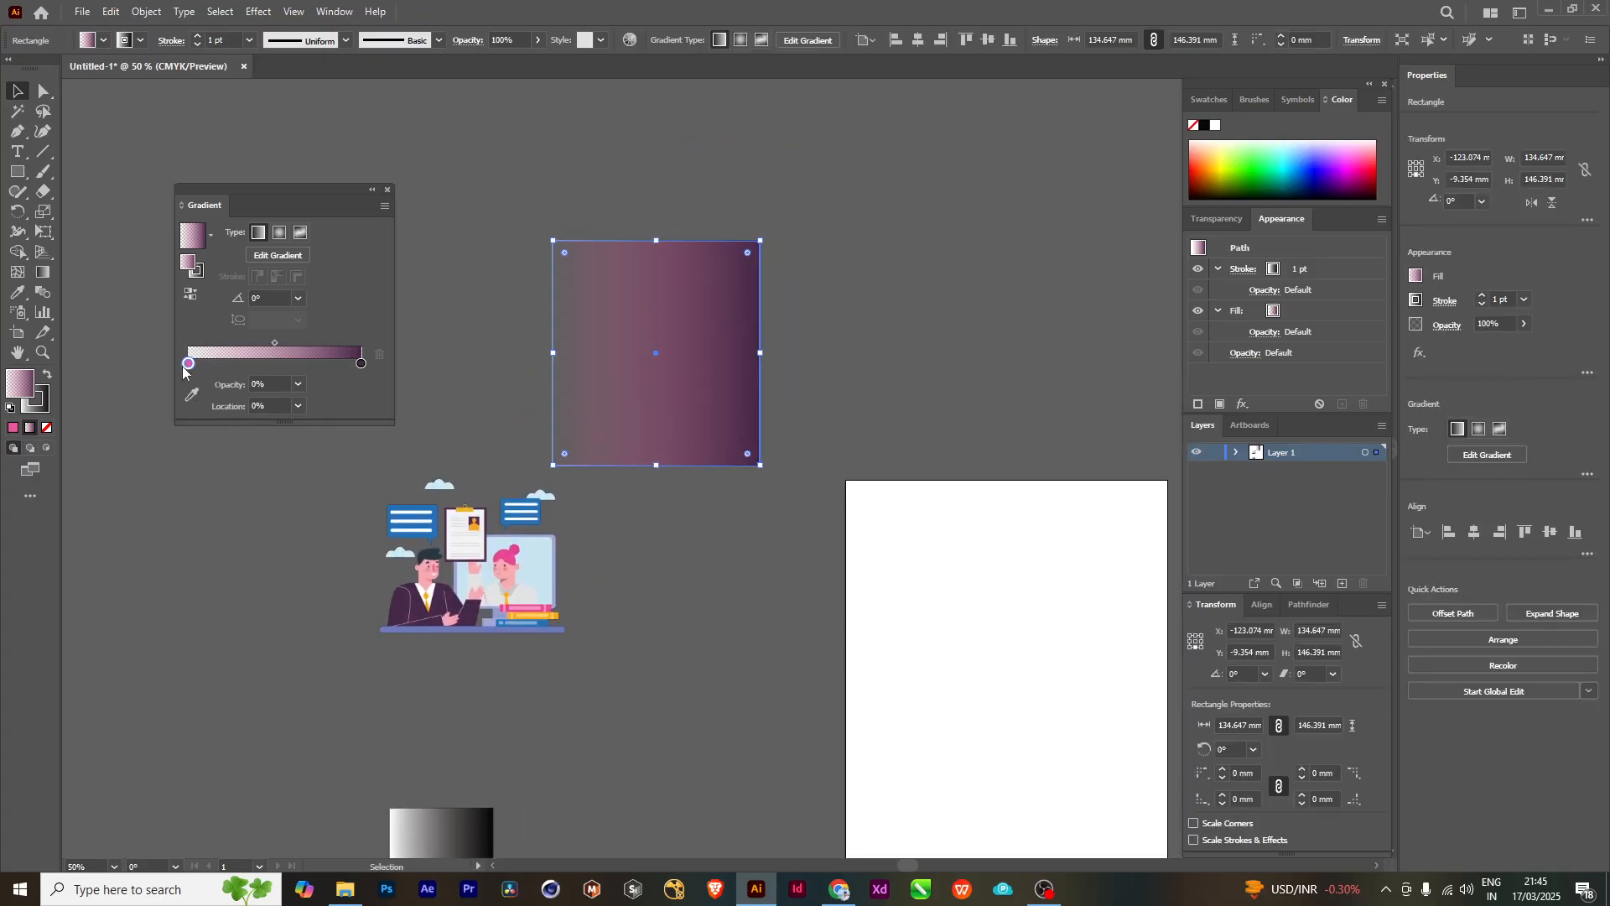
{"action": "left_click", "coordinate": [298, 384]}
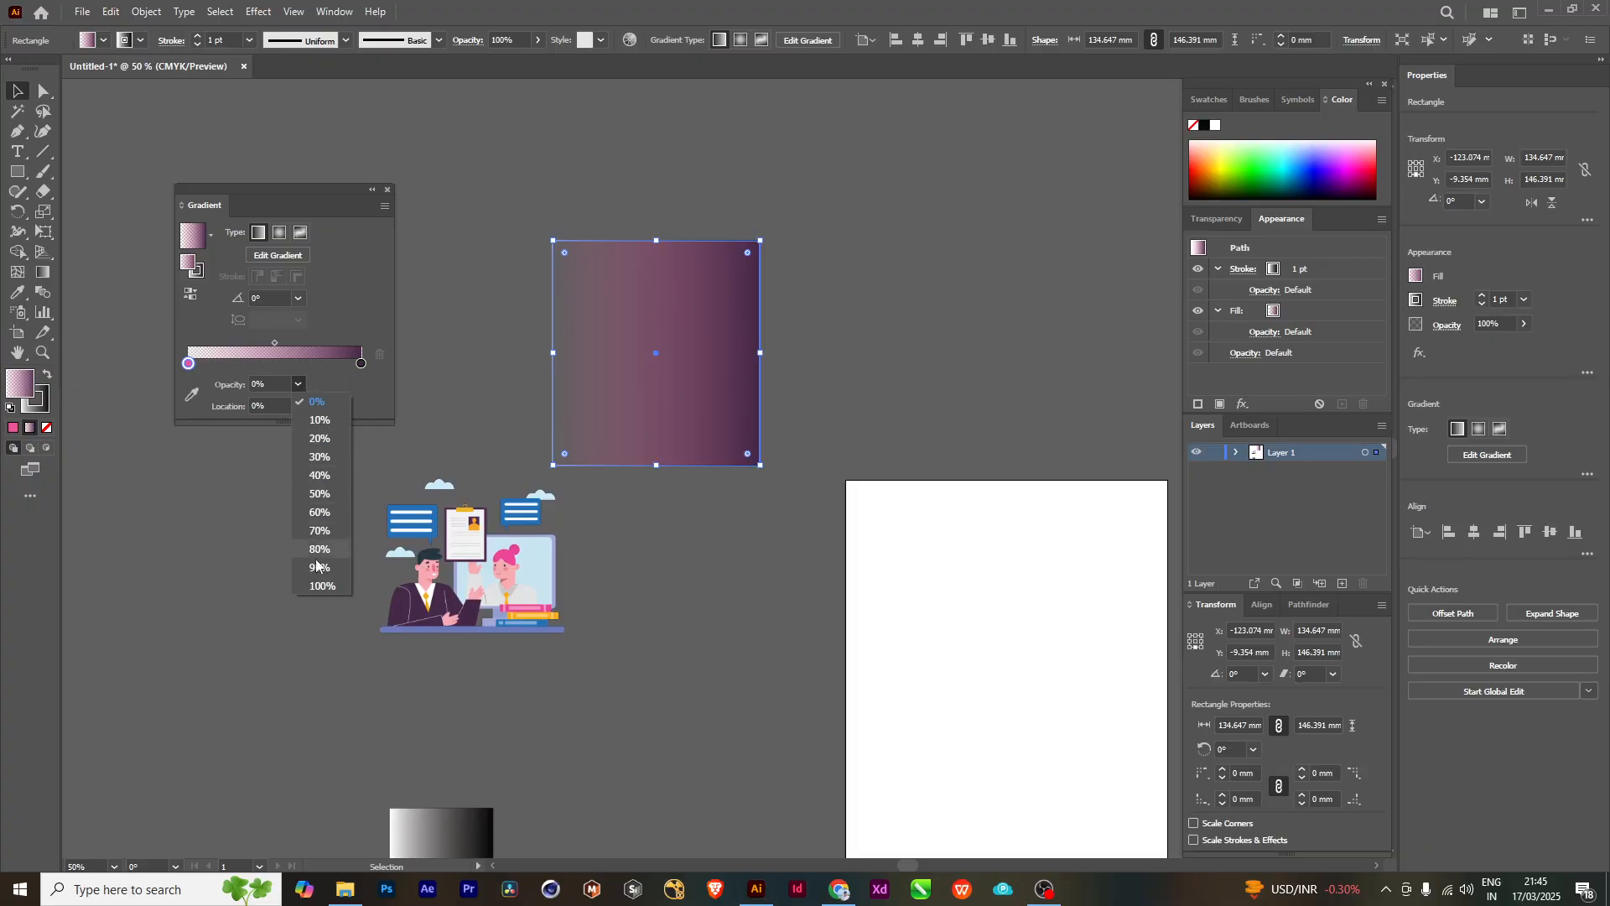
{"action": "left_click", "coordinate": [321, 586]}
- Widen the rectangle to about 309 mm and reposition it above the artboard, clear of the illustration
{"action": "left_click_drag", "start_coordinate": [765, 287], "coordinate": [758, 303]}
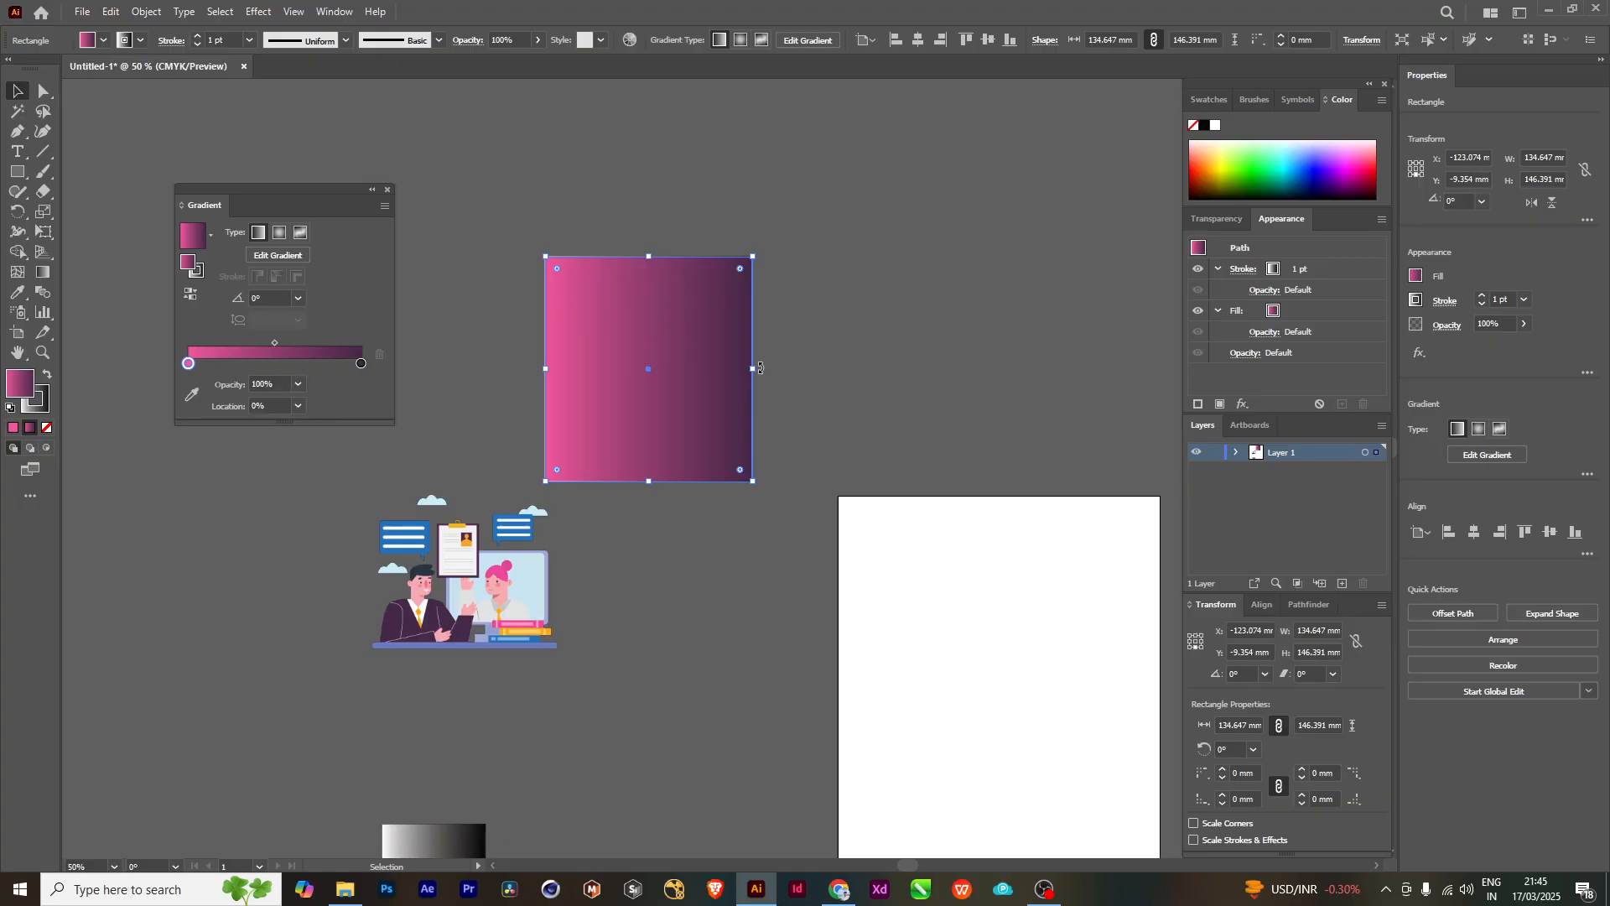
{"action": "left_click_drag", "start_coordinate": [753, 368], "coordinate": [1020, 367]}
{"action": "left_click_drag", "start_coordinate": [939, 336], "coordinate": [737, 364]}
{"action": "left_click_drag", "start_coordinate": [693, 356], "coordinate": [854, 244]}
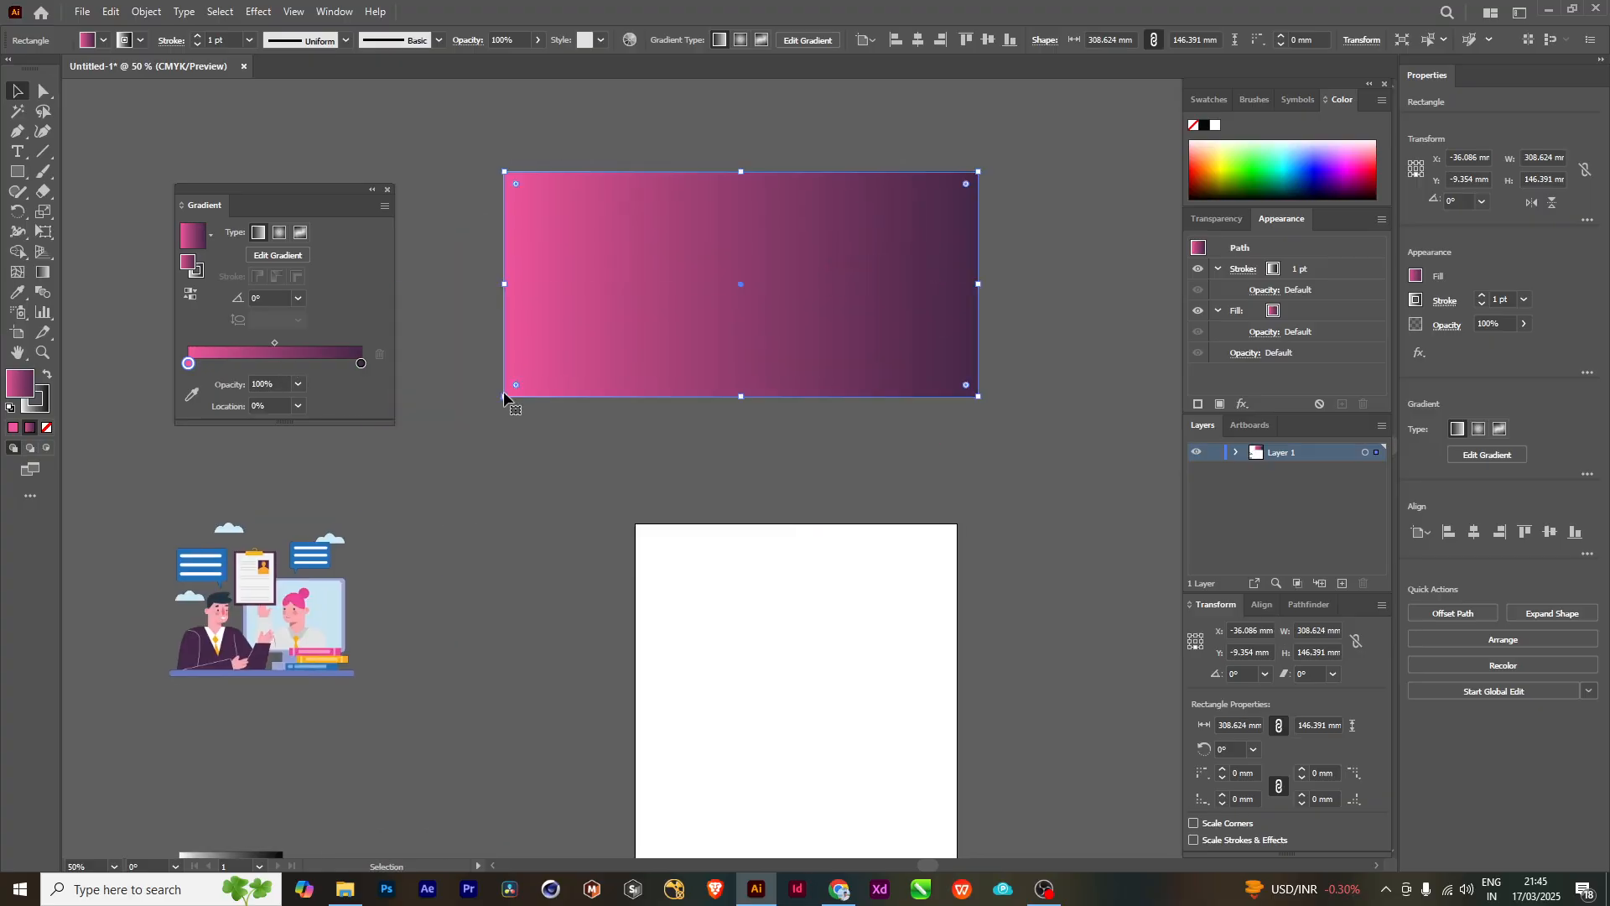
{"action": "left_click_drag", "start_coordinate": [504, 392], "coordinate": [688, 398]}
{"action": "left_click_drag", "start_coordinate": [889, 325], "coordinate": [809, 375]}
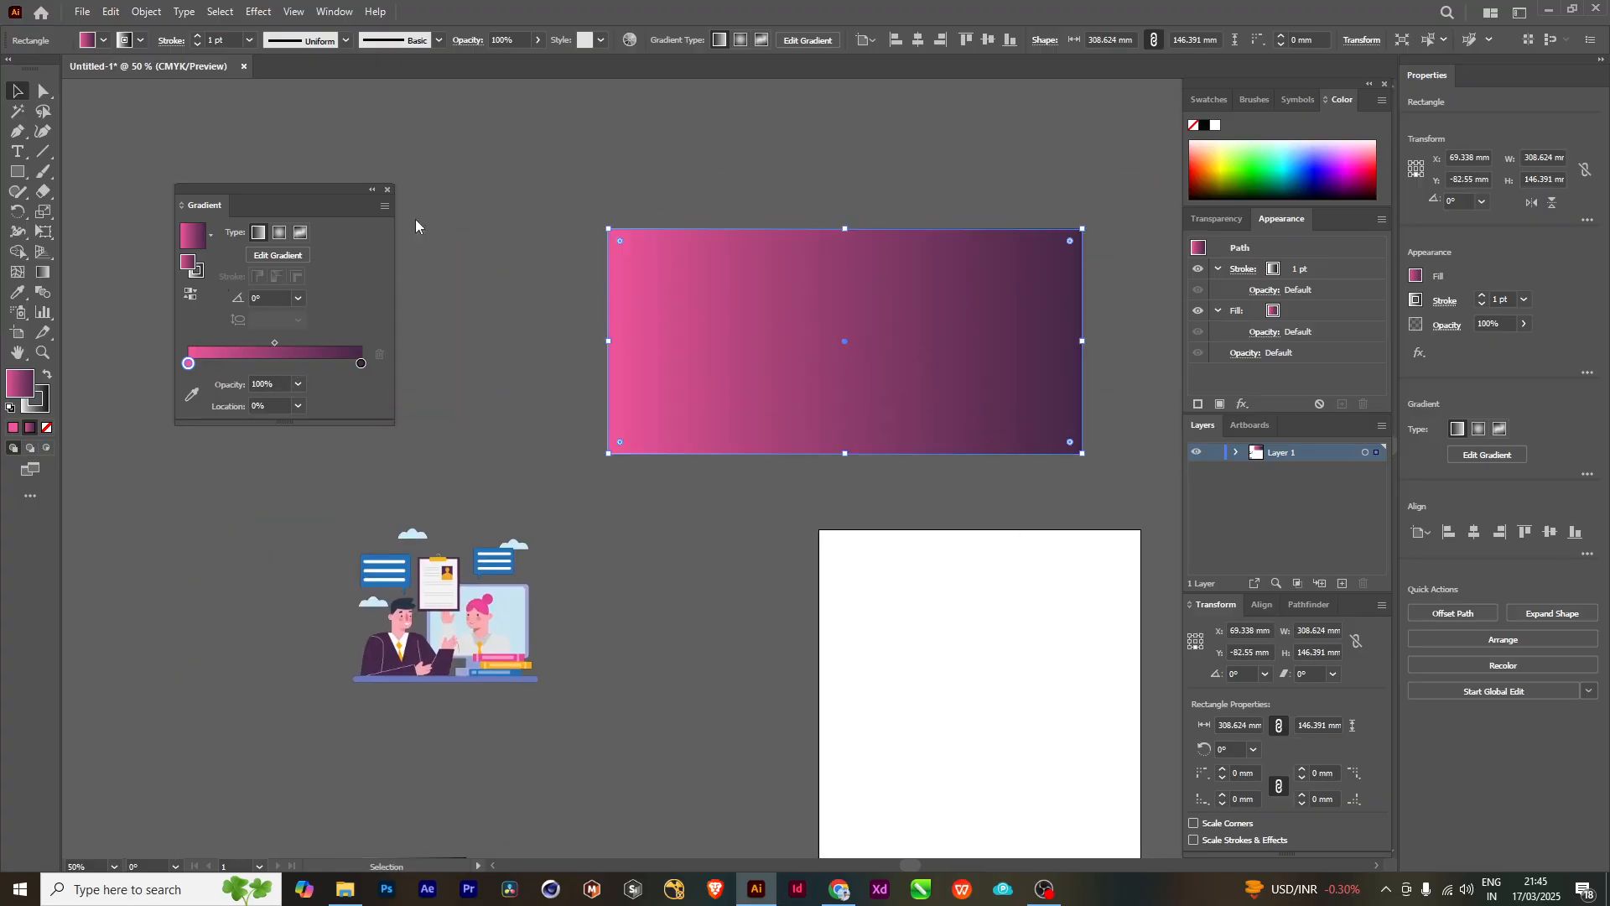
- Add a blue C=100 M=95 Y=5 K=0 stop to the gradient and move it near the middle, with the pink-blue midpoint at about 44%
{"action": "left_click", "coordinate": [234, 364]}
{"action": "double_click", "coordinate": [235, 364]}
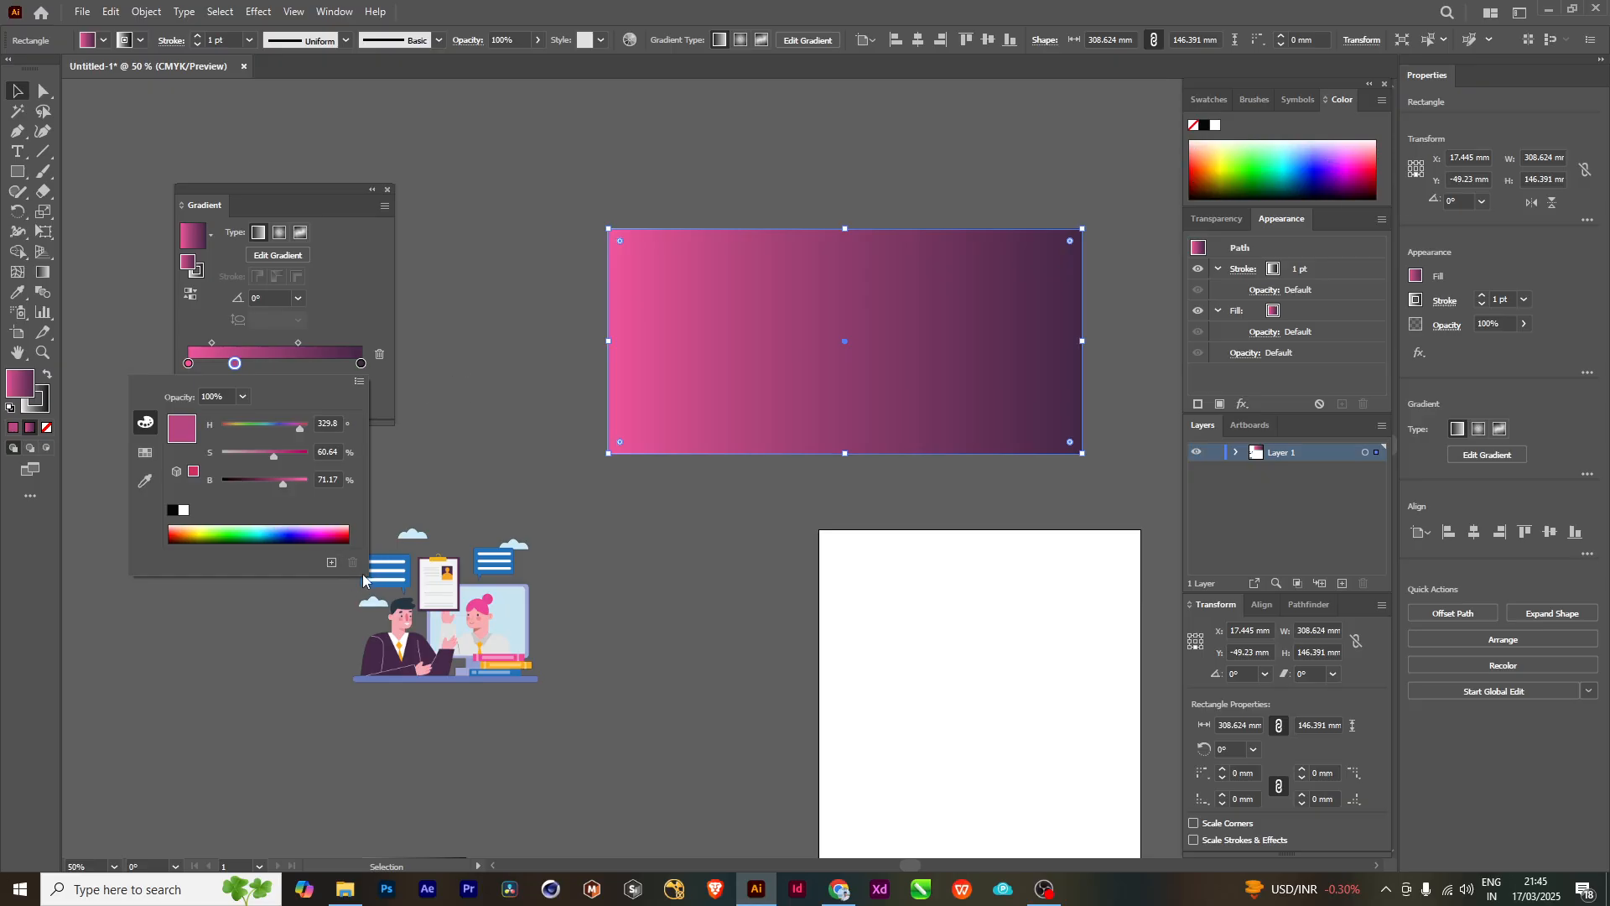
{"action": "left_click", "coordinate": [145, 453]}
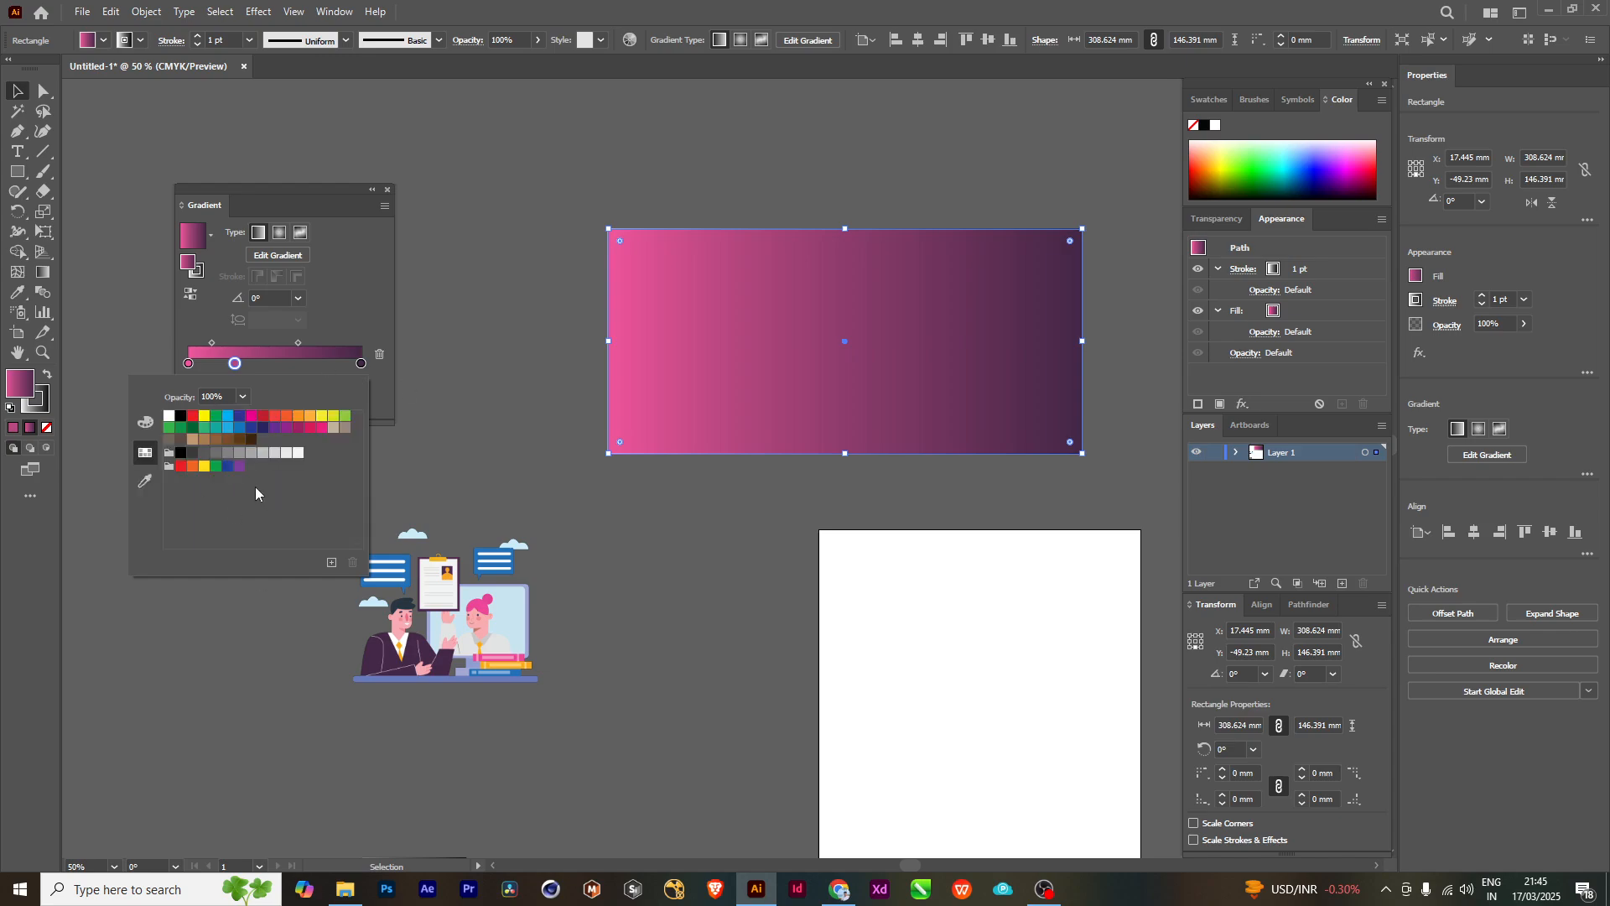
{"action": "left_click", "coordinate": [251, 428]}
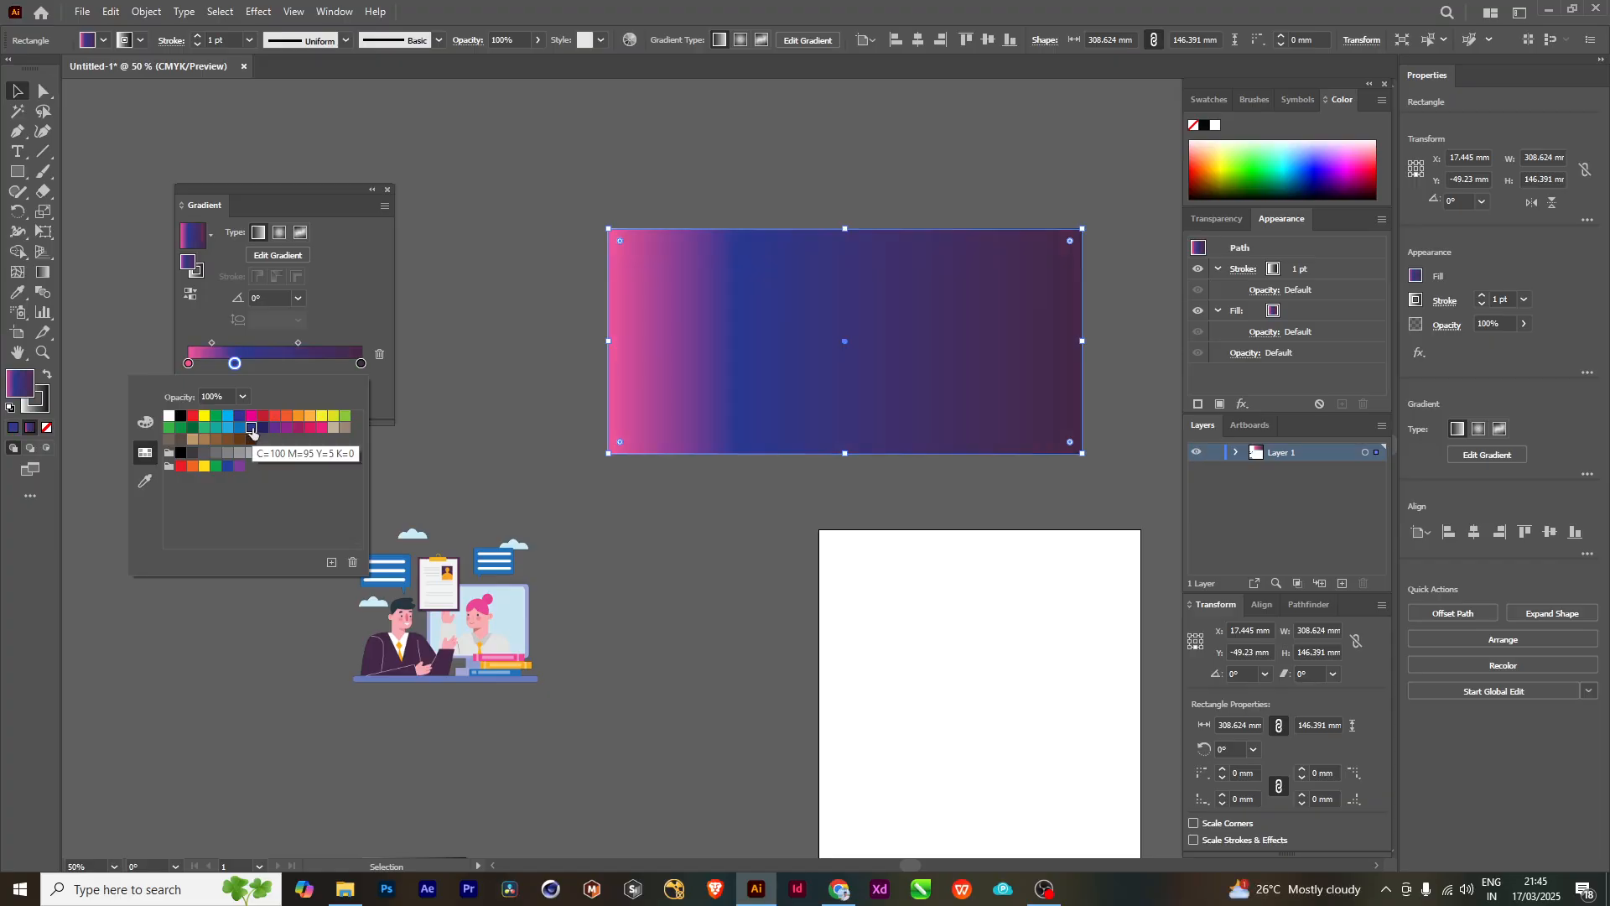
{"action": "left_click", "coordinate": [236, 366]}
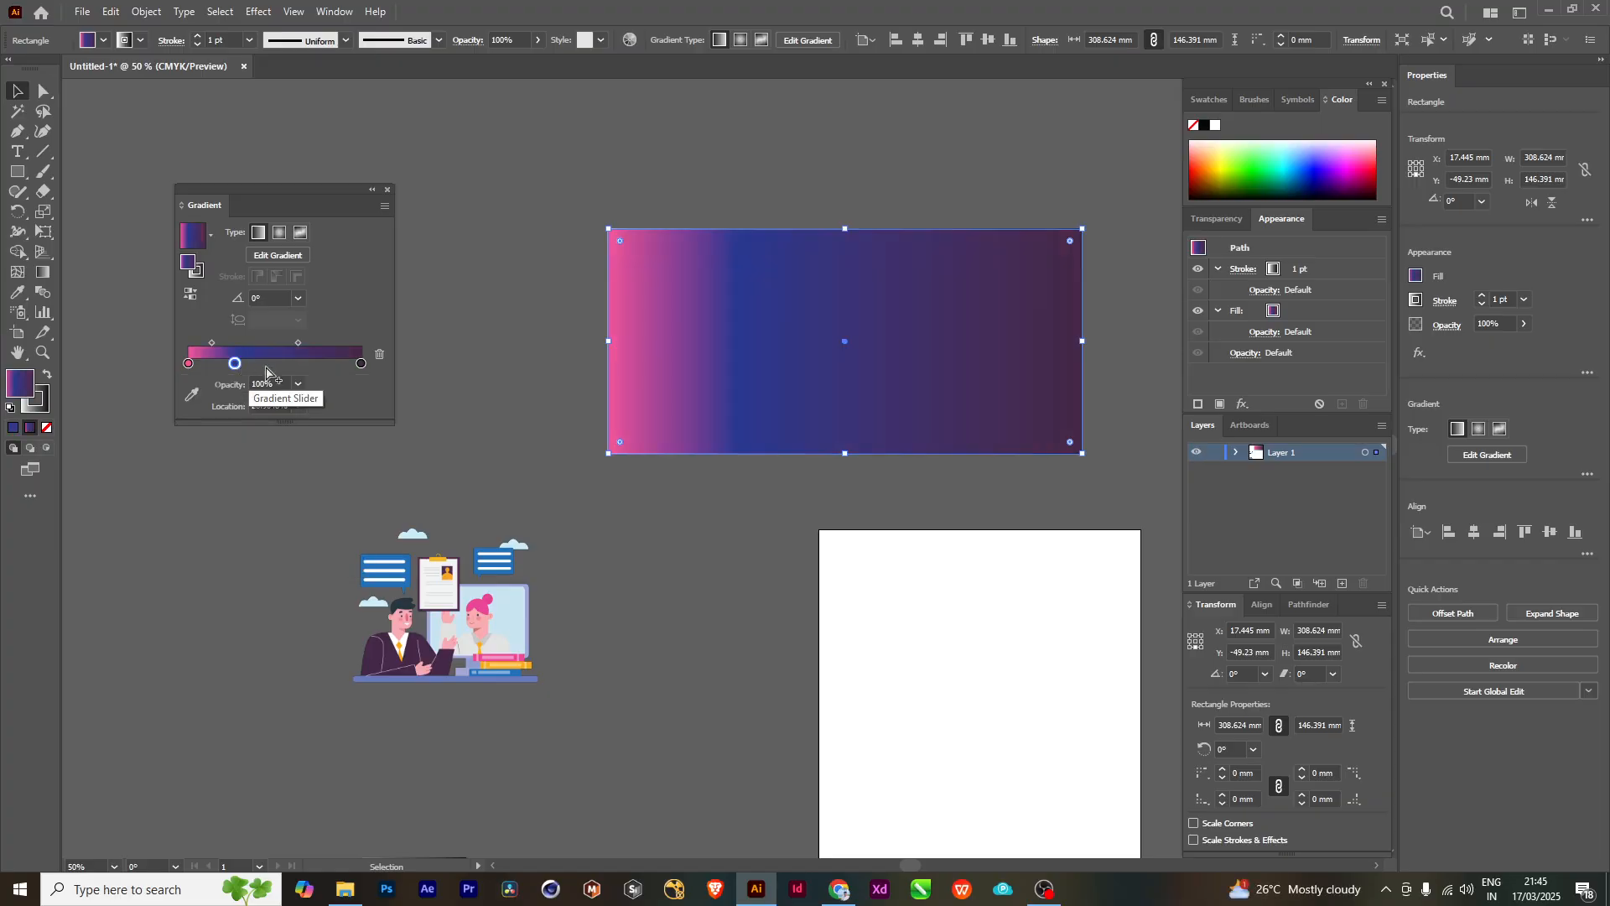
{"action": "mouse_move", "coordinate": [235, 364]}
{"action": "left_mouse_down"}
{"action": "mouse_move", "coordinate": [289, 366]}
{"action": "mouse_move", "coordinate": [222, 344]}
{"action": "left_mouse_up"}
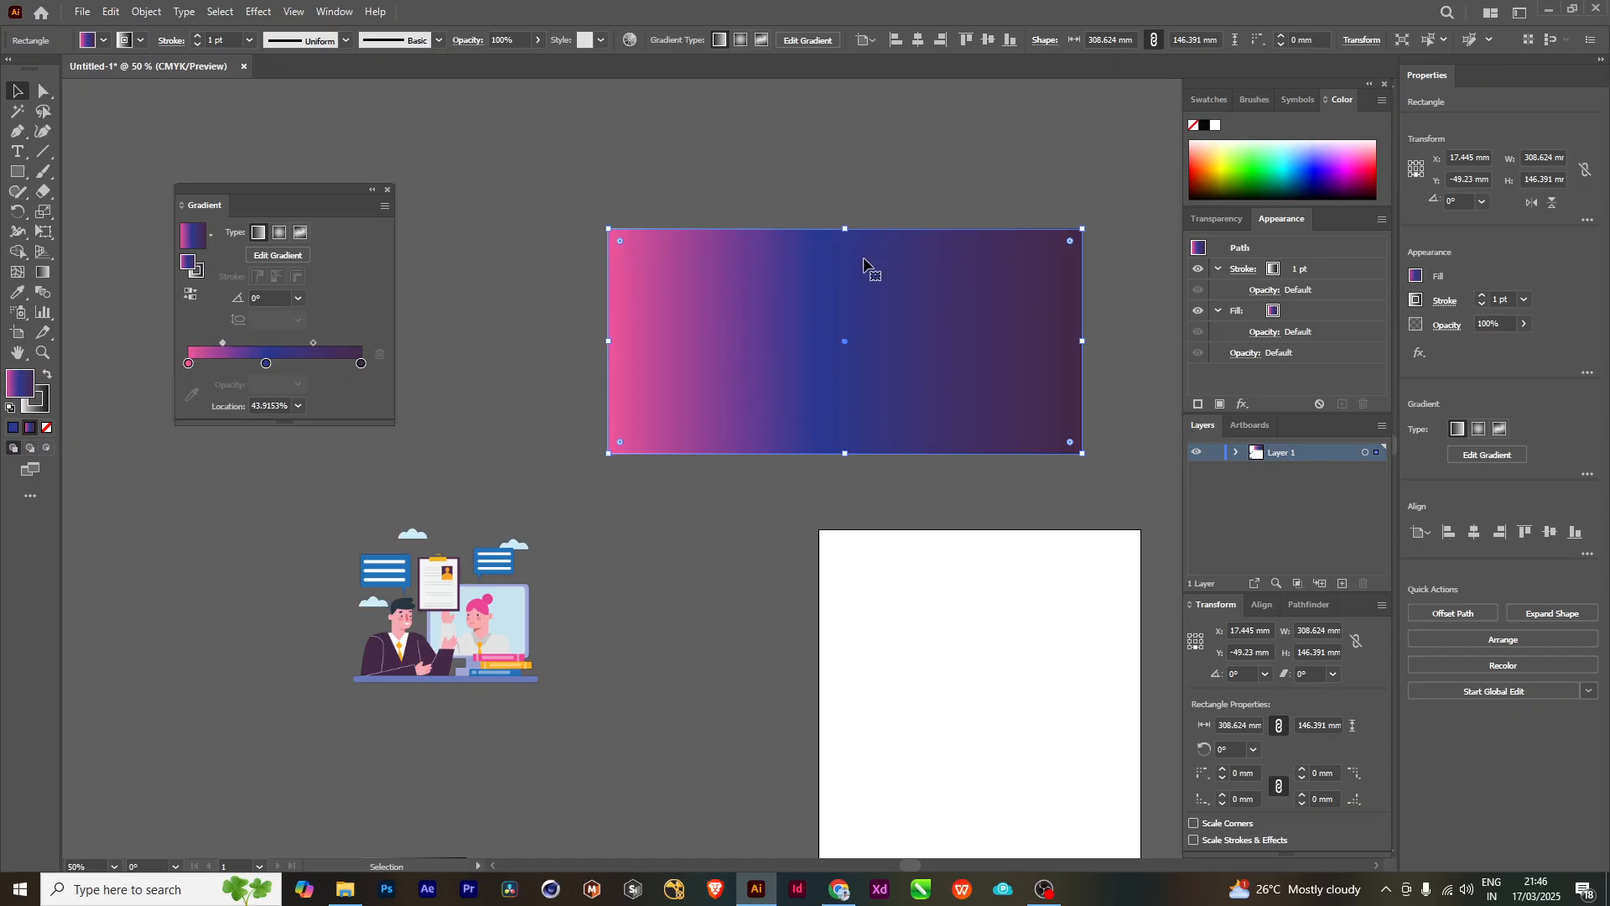
- Add another stop at about 74% of the gradient and set it to the light orange swatch
{"action": "left_click", "coordinate": [317, 365]}
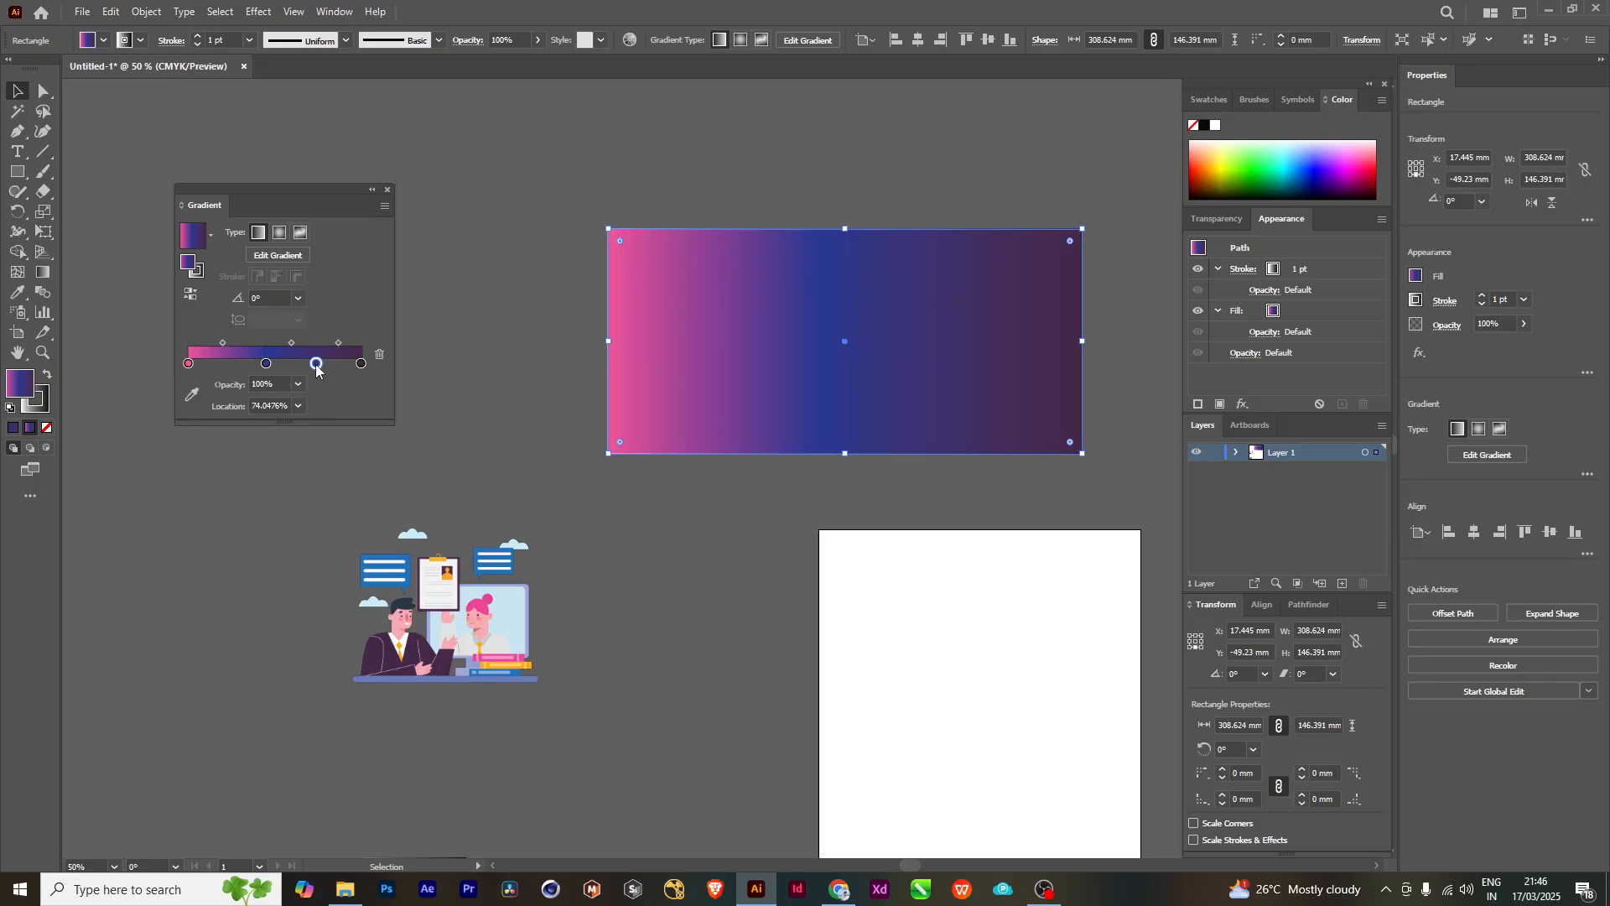
{"action": "double_click", "coordinate": [316, 364]}
{"action": "left_click", "coordinate": [310, 417]}
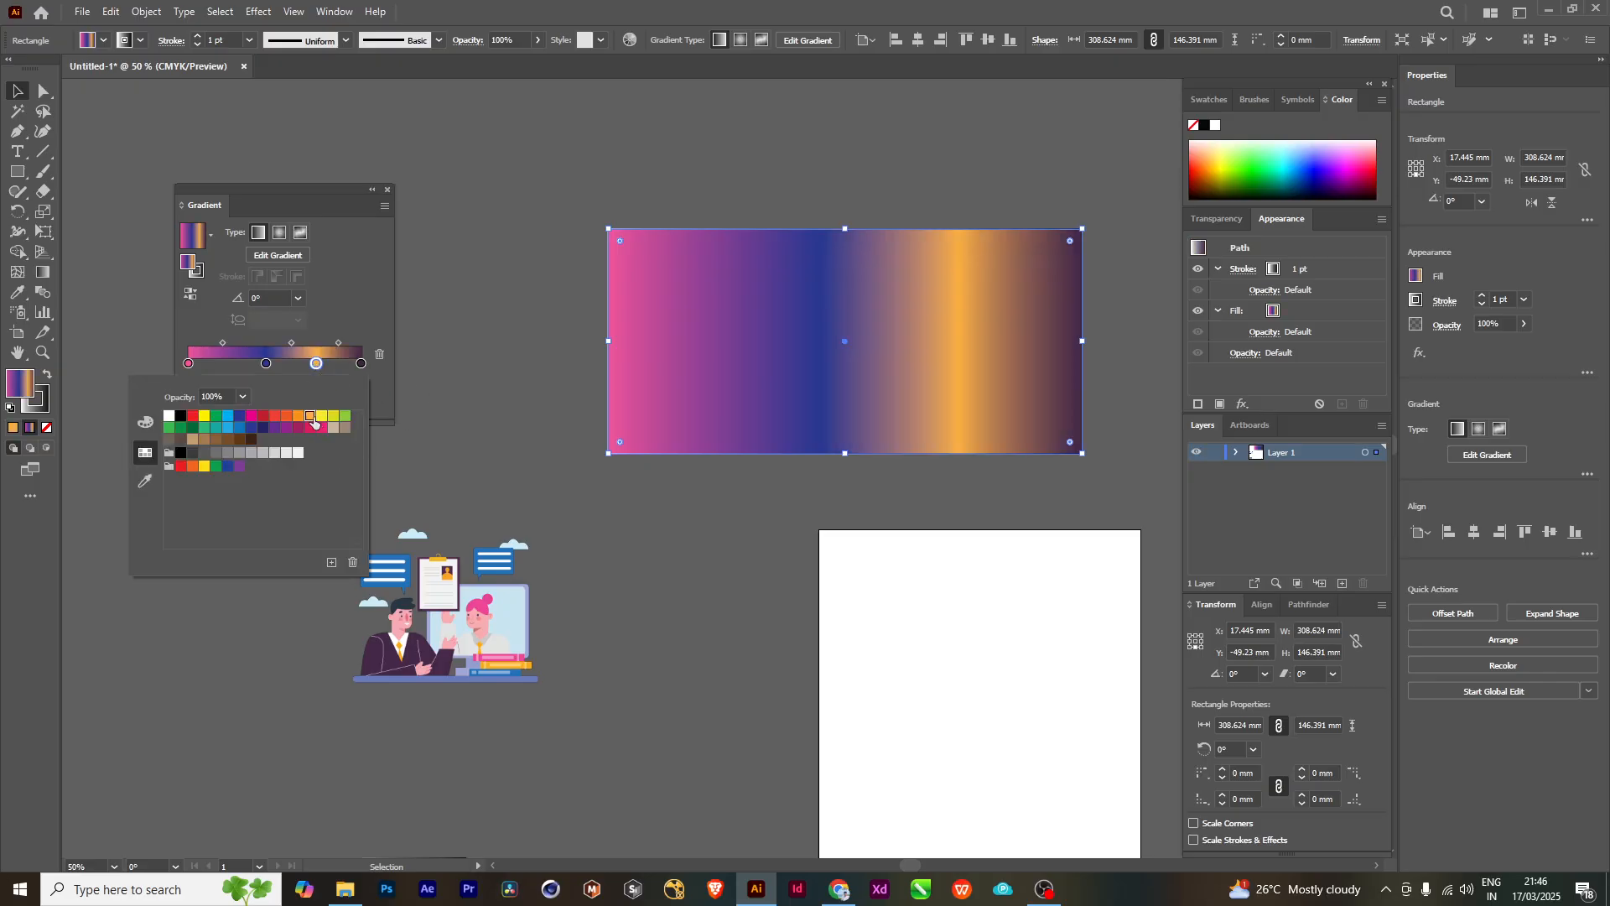
{"action": "left_click", "coordinate": [290, 345]}
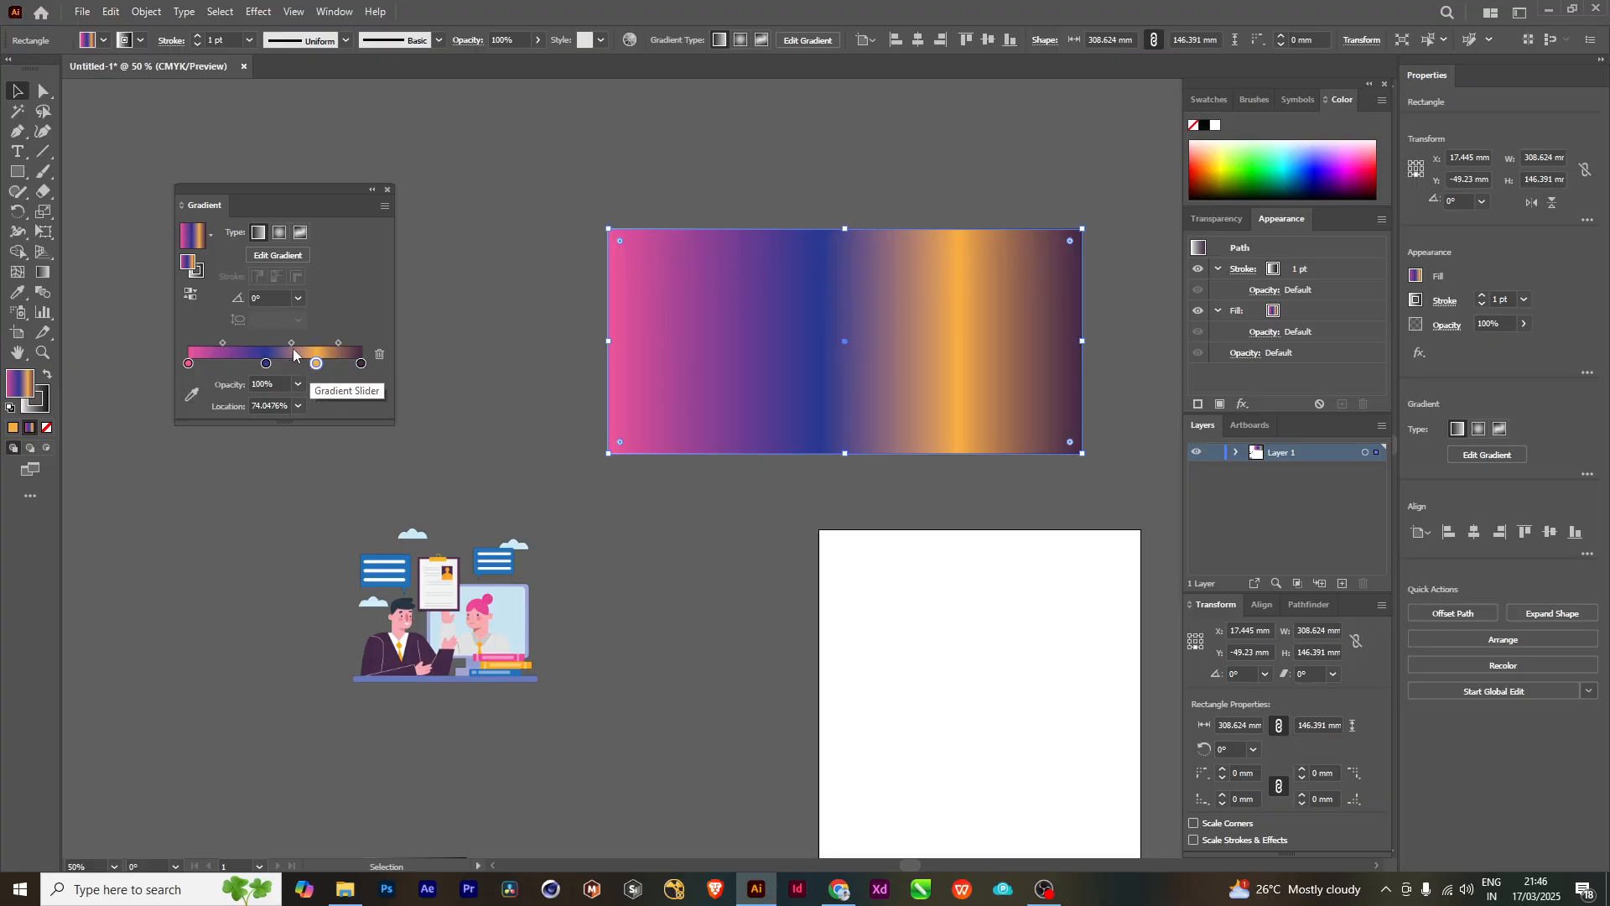
- Shift the gradient's middle stops and midpoints, with the blue stop at about 31% and the blue-orange midpoint at about 63%
{"action": "left_click", "coordinate": [291, 344]}
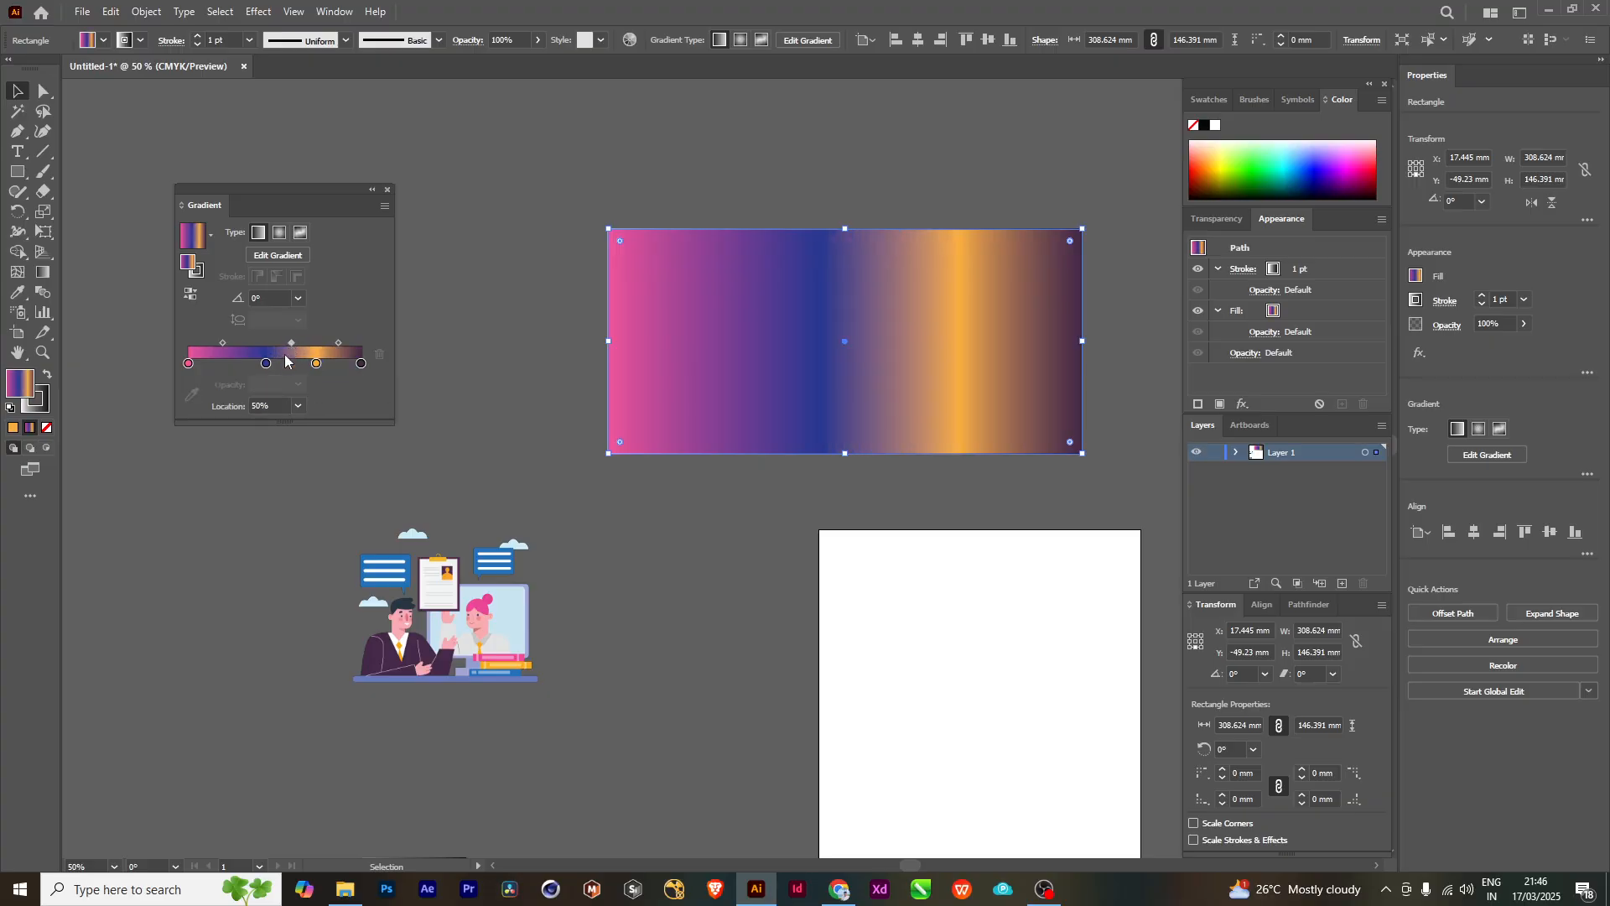
{"action": "left_click_drag", "start_coordinate": [266, 364], "coordinate": [214, 344]}
{"action": "left_click_drag", "start_coordinate": [931, 359], "coordinate": [870, 351]}
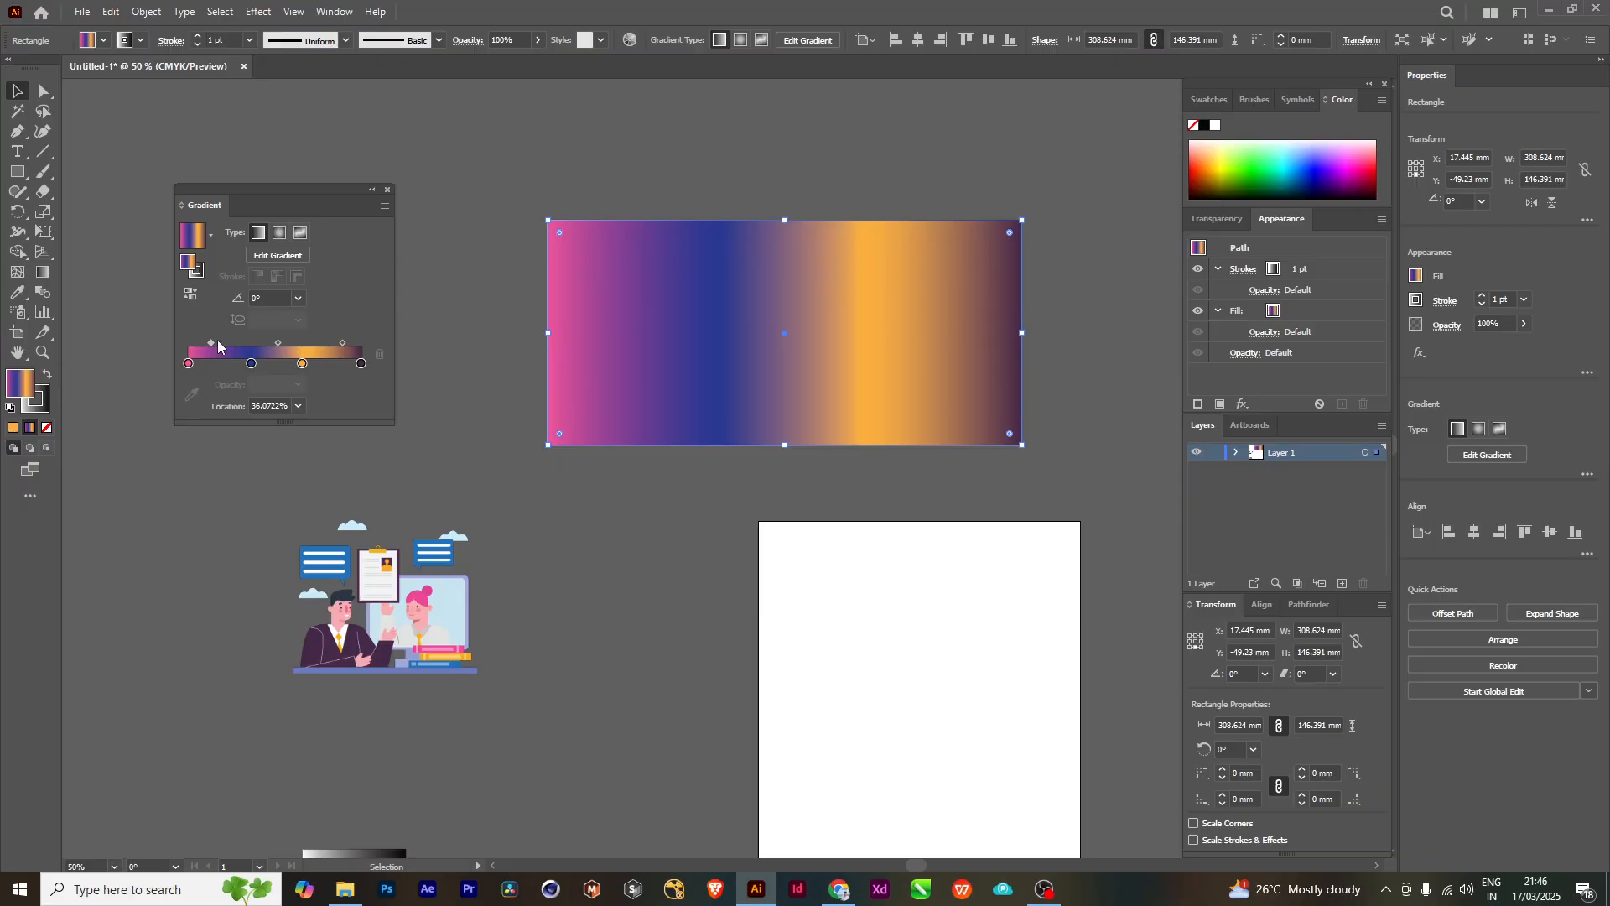
{"action": "left_click_drag", "start_coordinate": [210, 343], "coordinate": [278, 345]}
{"action": "scroll", "coordinate": [868, 407], "scroll_direction": "down", "scroll_amount": 3}
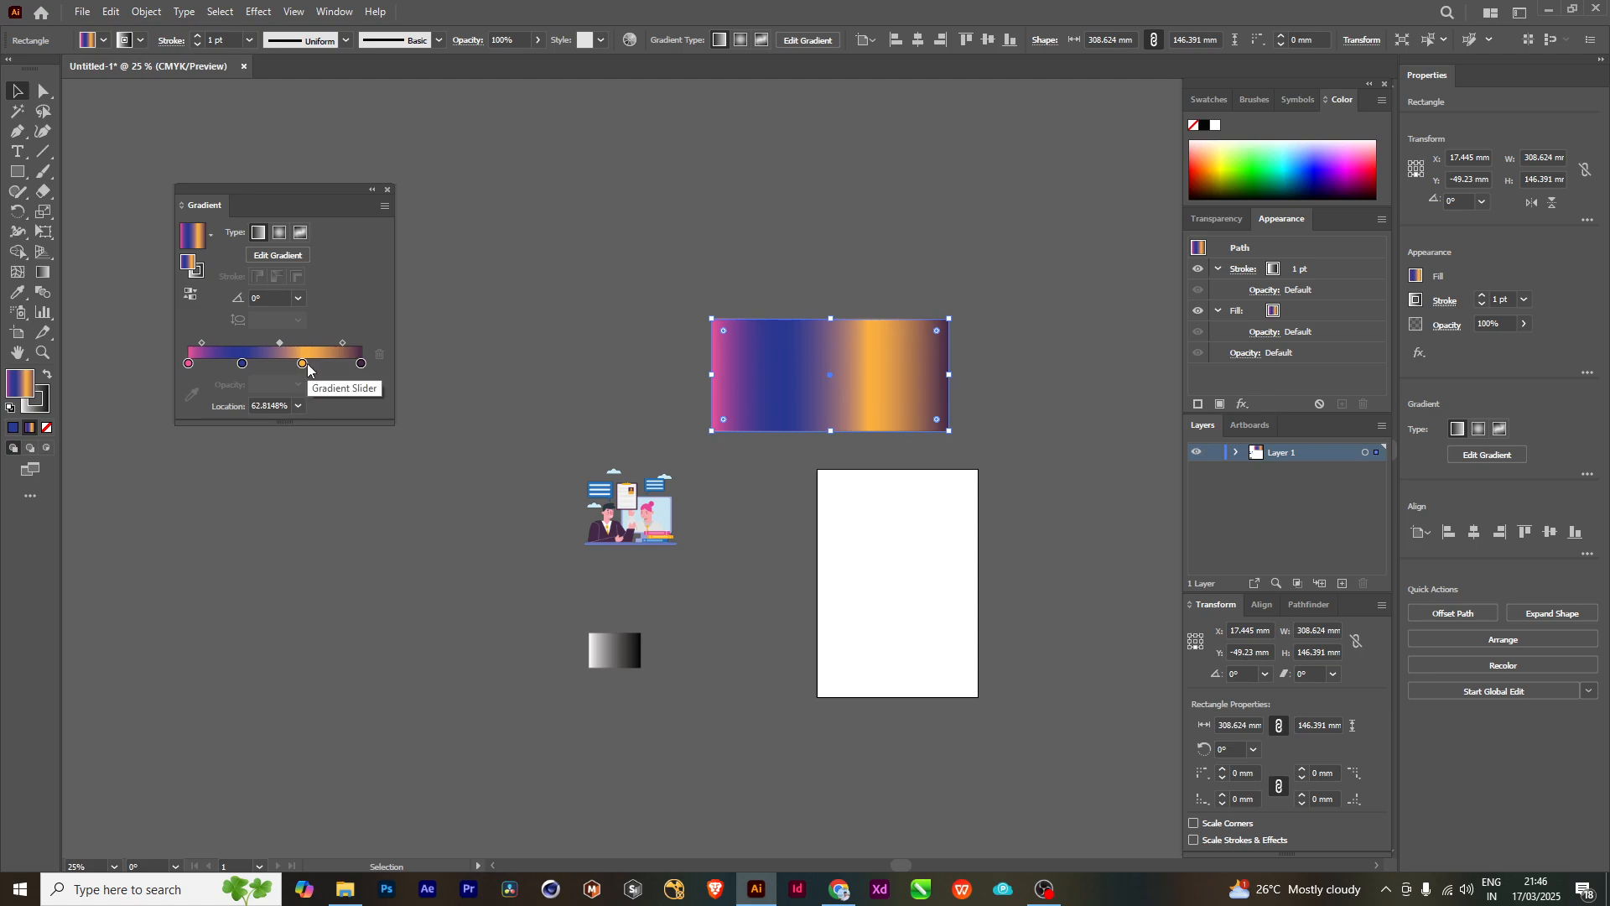
- Remove the gradient's two middle stops, orange and blue, and delete the rectangle itself
{"action": "left_click_drag", "start_coordinate": [303, 363], "coordinate": [309, 401]}
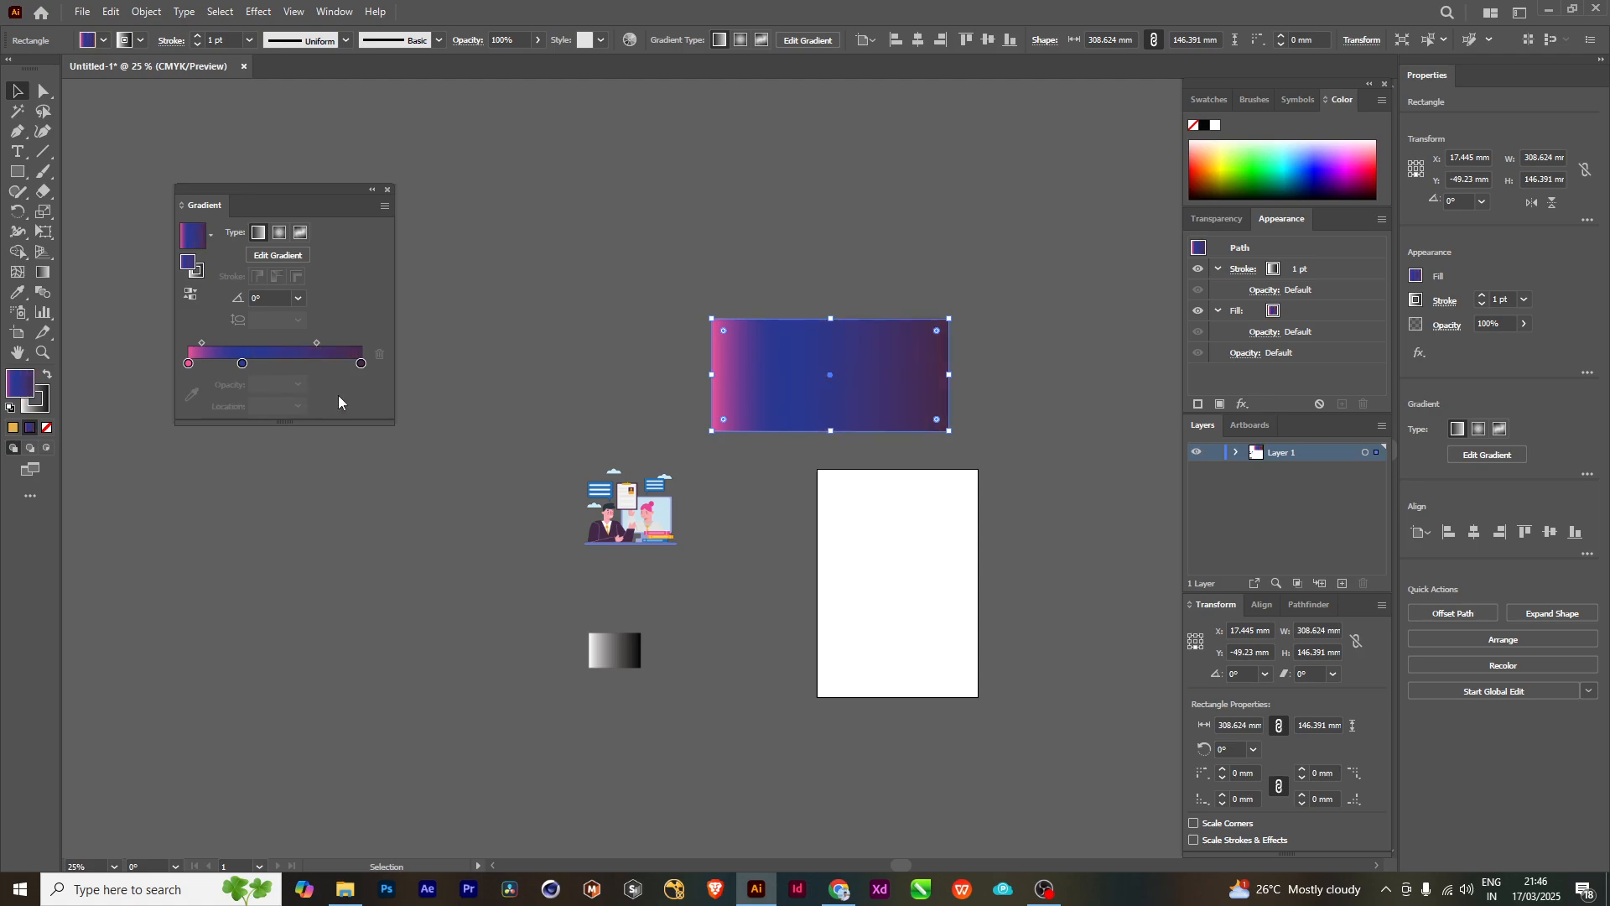
{"action": "left_click", "coordinate": [243, 364]}
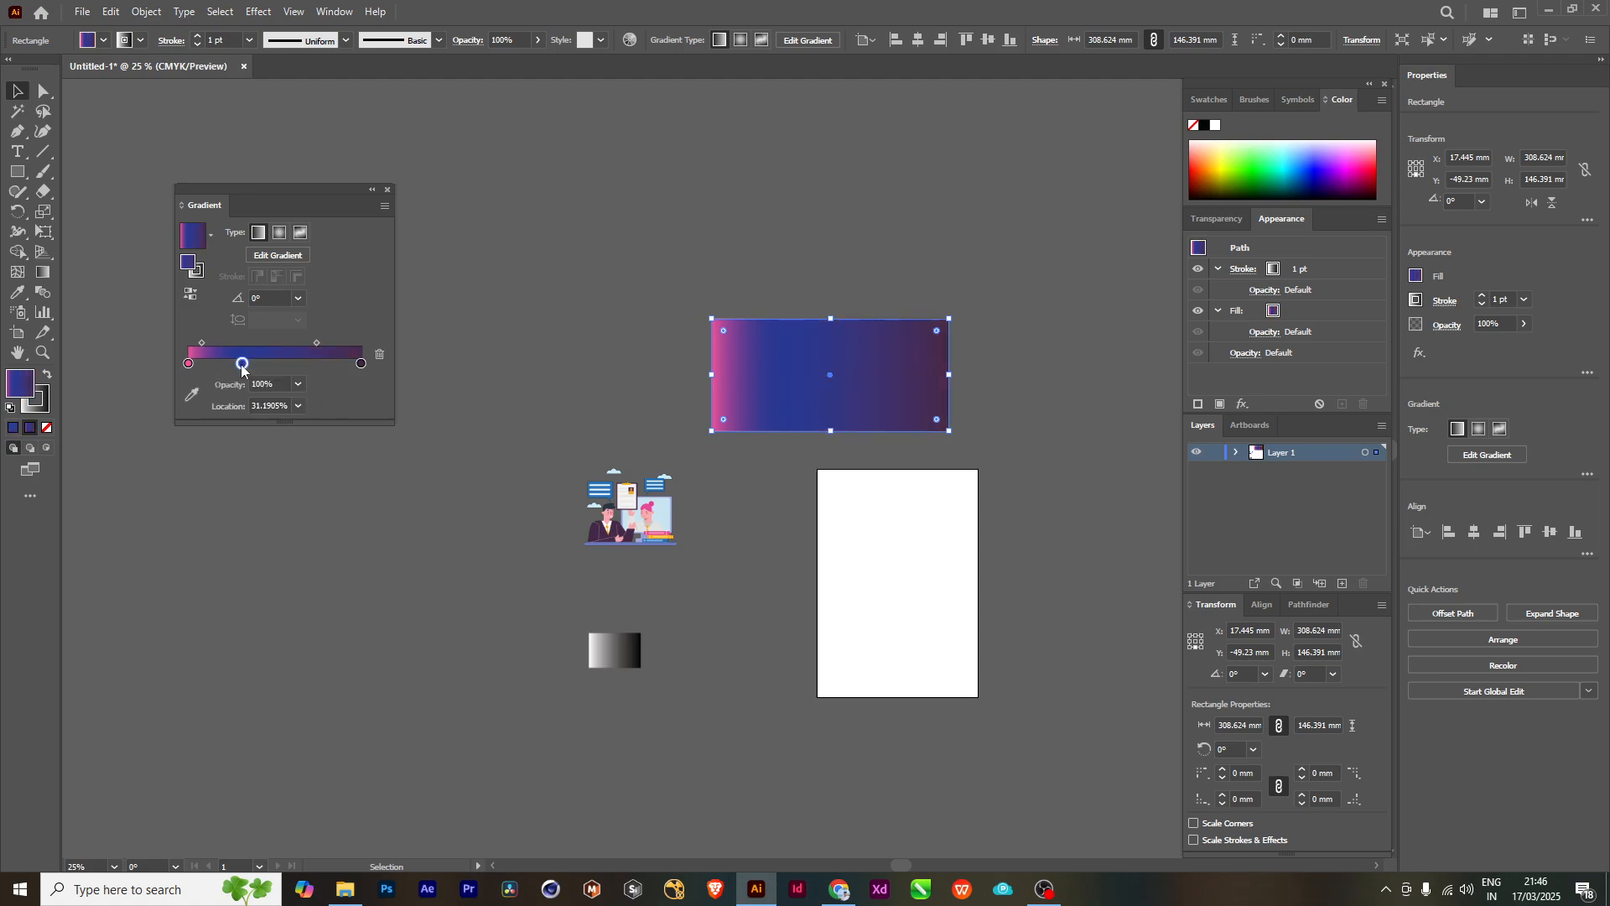
{"action": "key", "text": "Delete"}
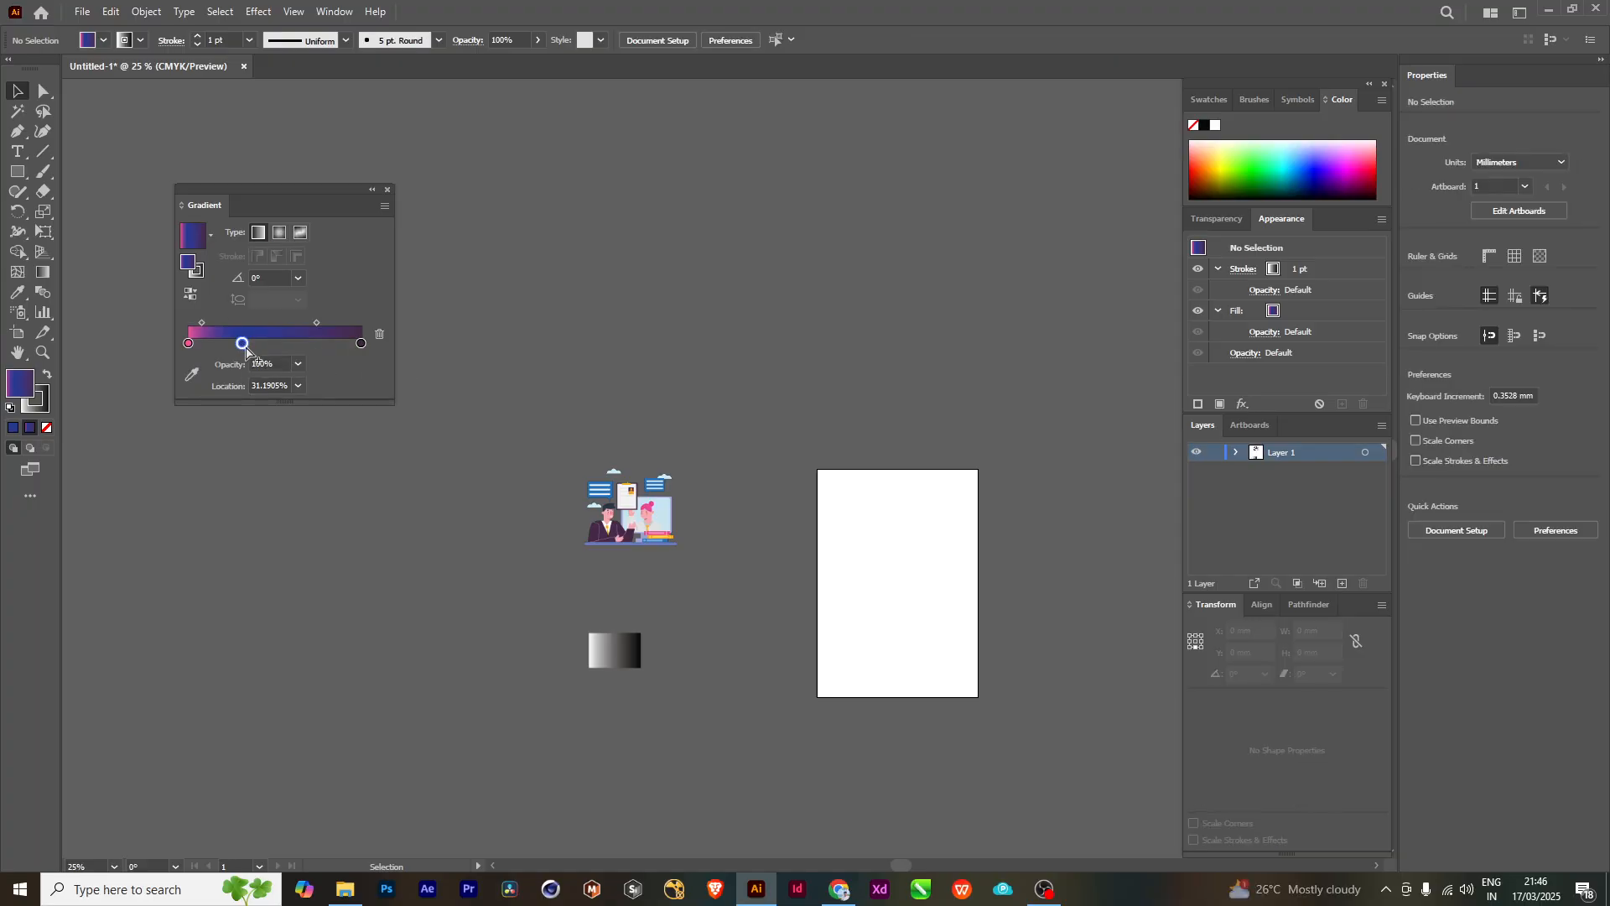
{"action": "left_click_drag", "start_coordinate": [244, 346], "coordinate": [248, 375]}
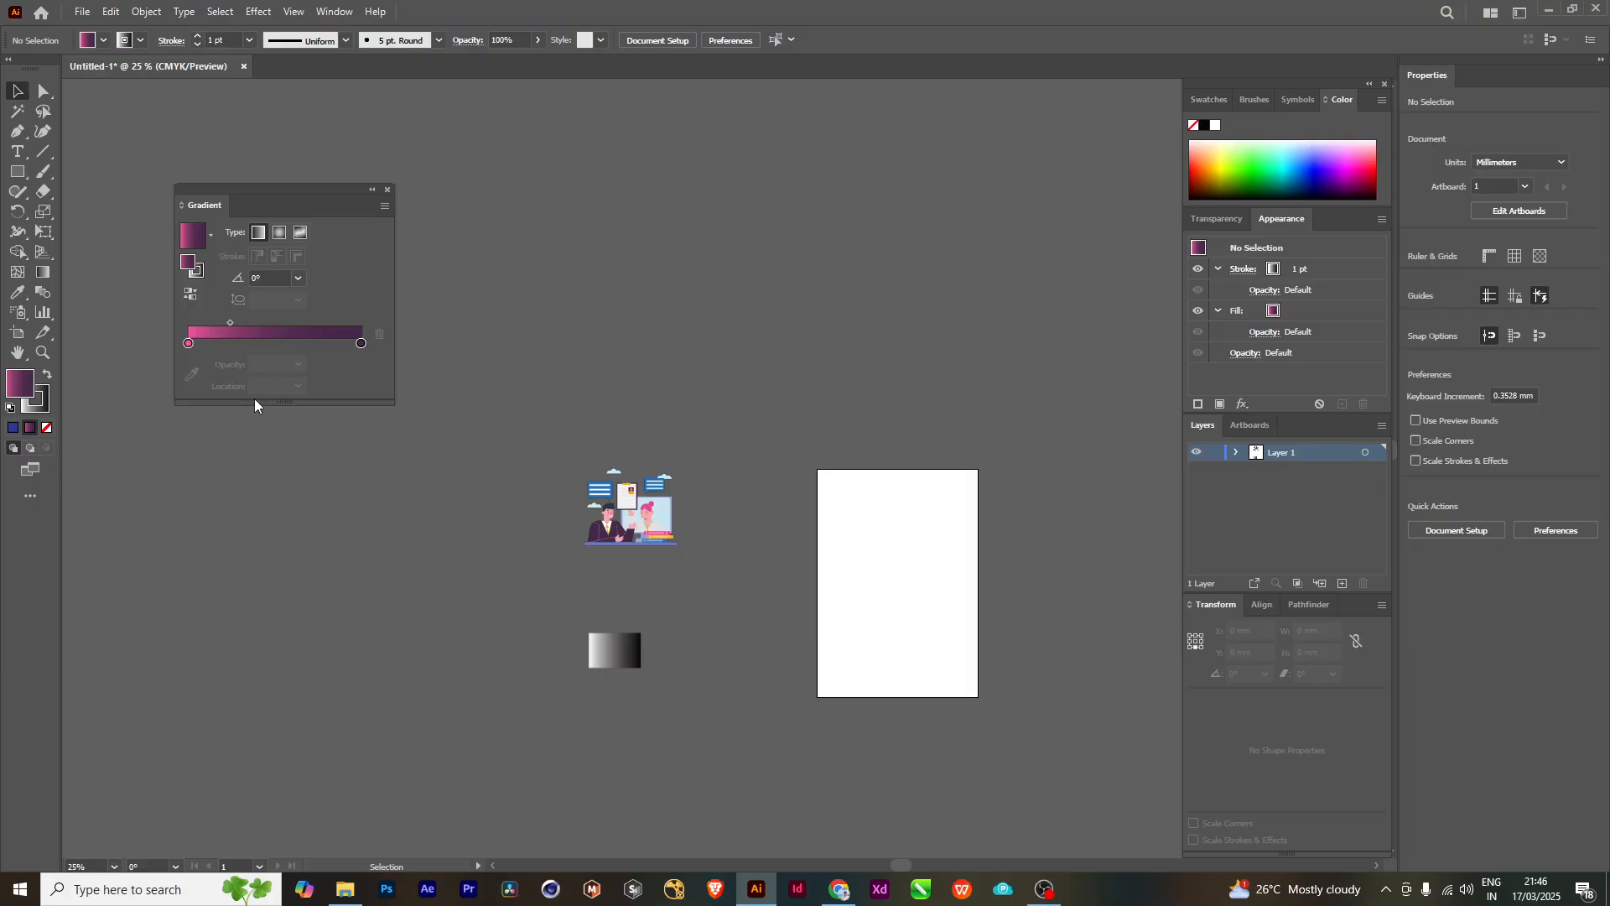
- Undo the rectangle's deletion and remove the orange and blue middle stops from its gradient
{"action": "key", "text": "ctrl+z"}
{"action": "key", "text": "ctrl+z"}
{"action": "key", "text": "ctrl+z"}
{"action": "key", "text": "ctrl+z"}
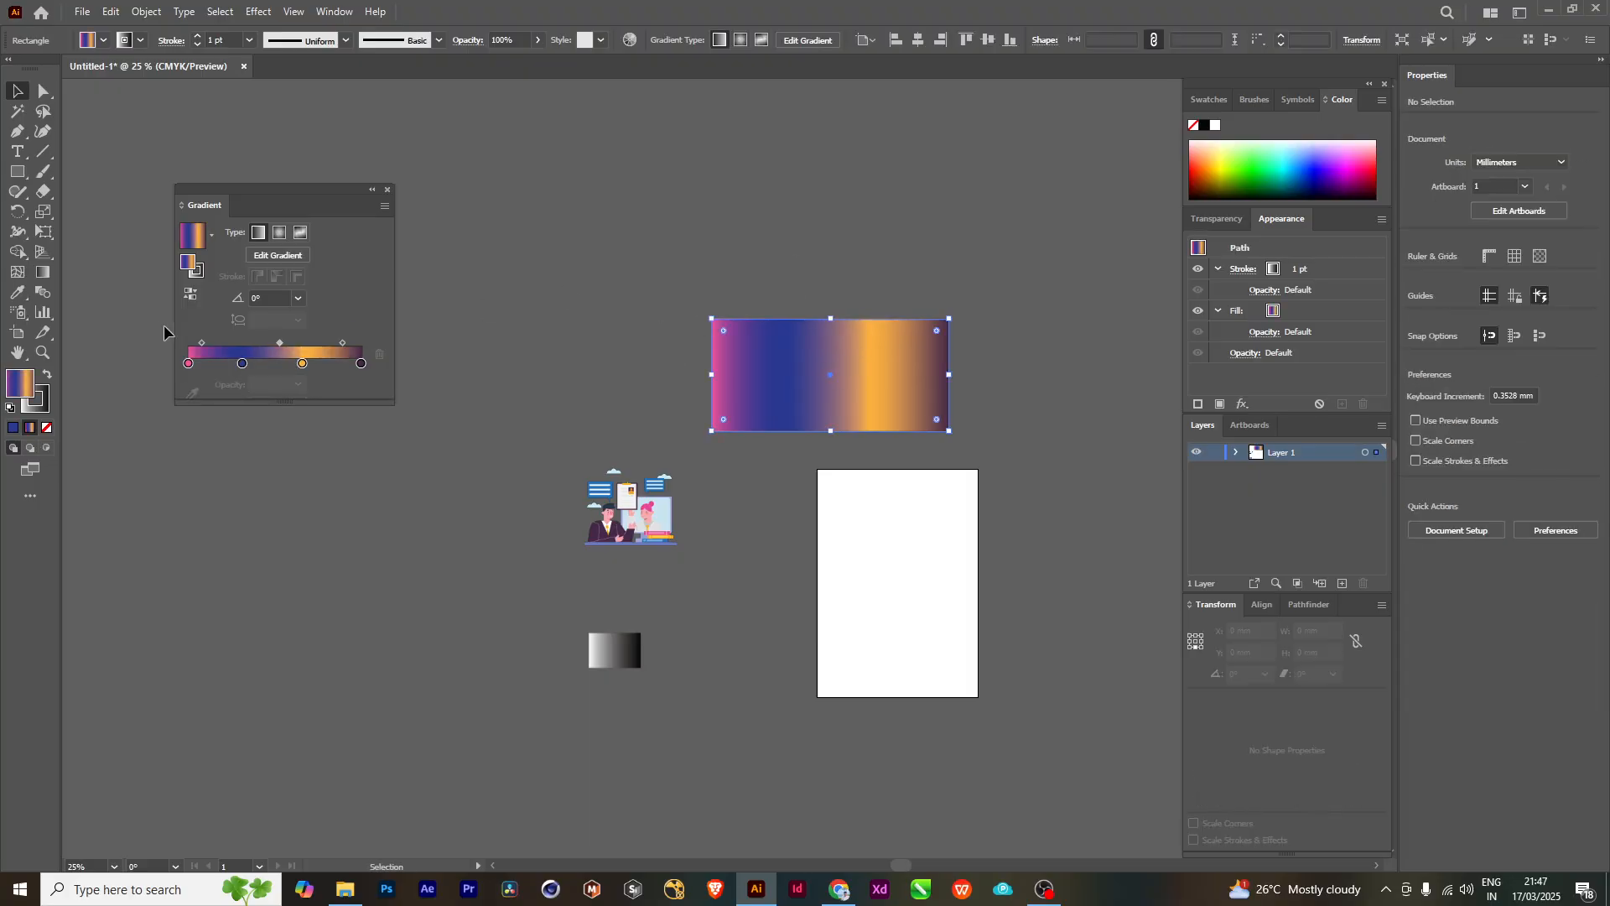
{"action": "left_click_drag", "start_coordinate": [303, 363], "coordinate": [252, 403]}
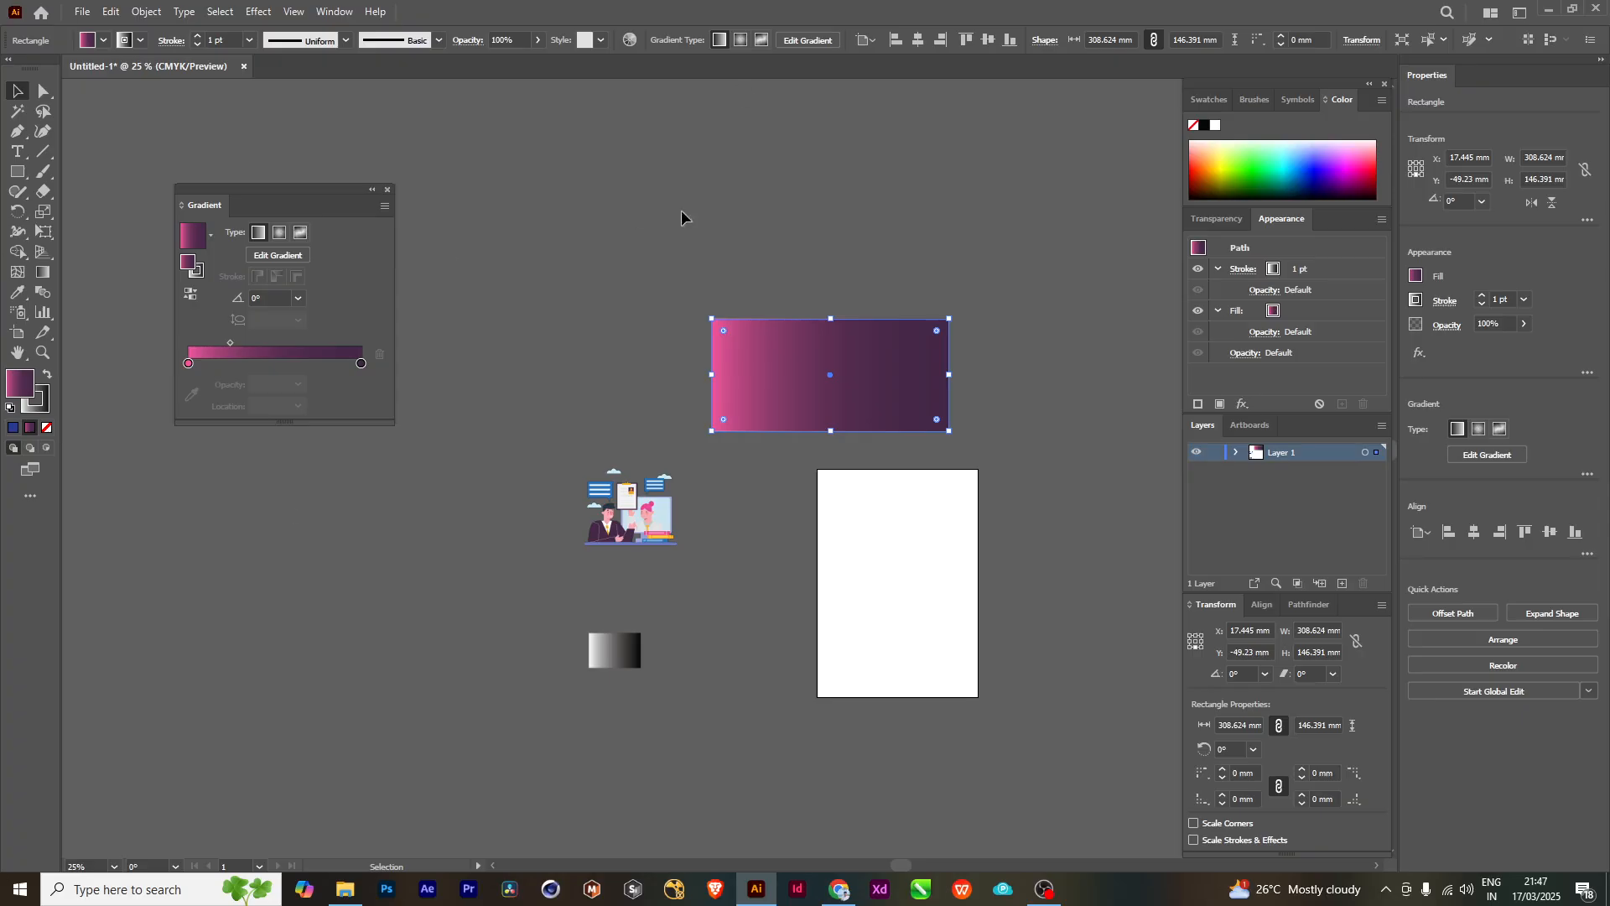
- Shift the rectangle closer to the Gradient panel and try linear gradient angles of 30°, 60° and -90°
{"action": "mouse_move", "coordinate": [233, 196]}
{"action": "left_mouse_down"}
{"action": "mouse_move", "coordinate": [277, 202]}
{"action": "mouse_move", "coordinate": [255, 206]}
{"action": "left_mouse_up"}
{"action": "left_click_drag", "start_coordinate": [773, 353], "coordinate": [684, 324]}
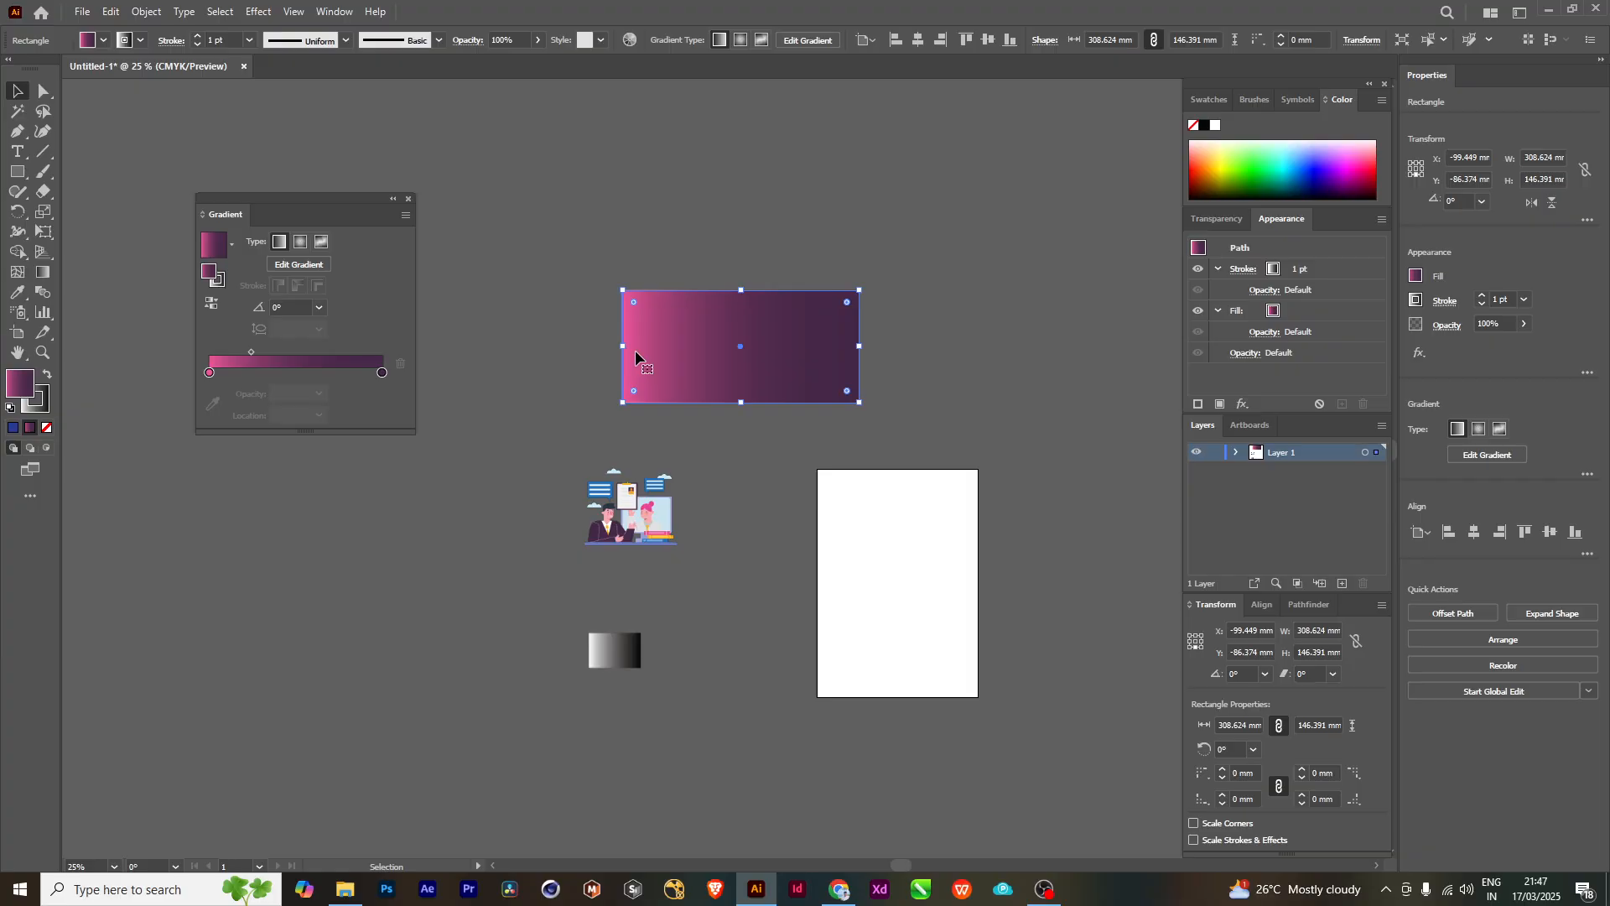
{"action": "left_click", "coordinate": [320, 307]}
{"action": "left_click", "coordinate": [332, 457]}
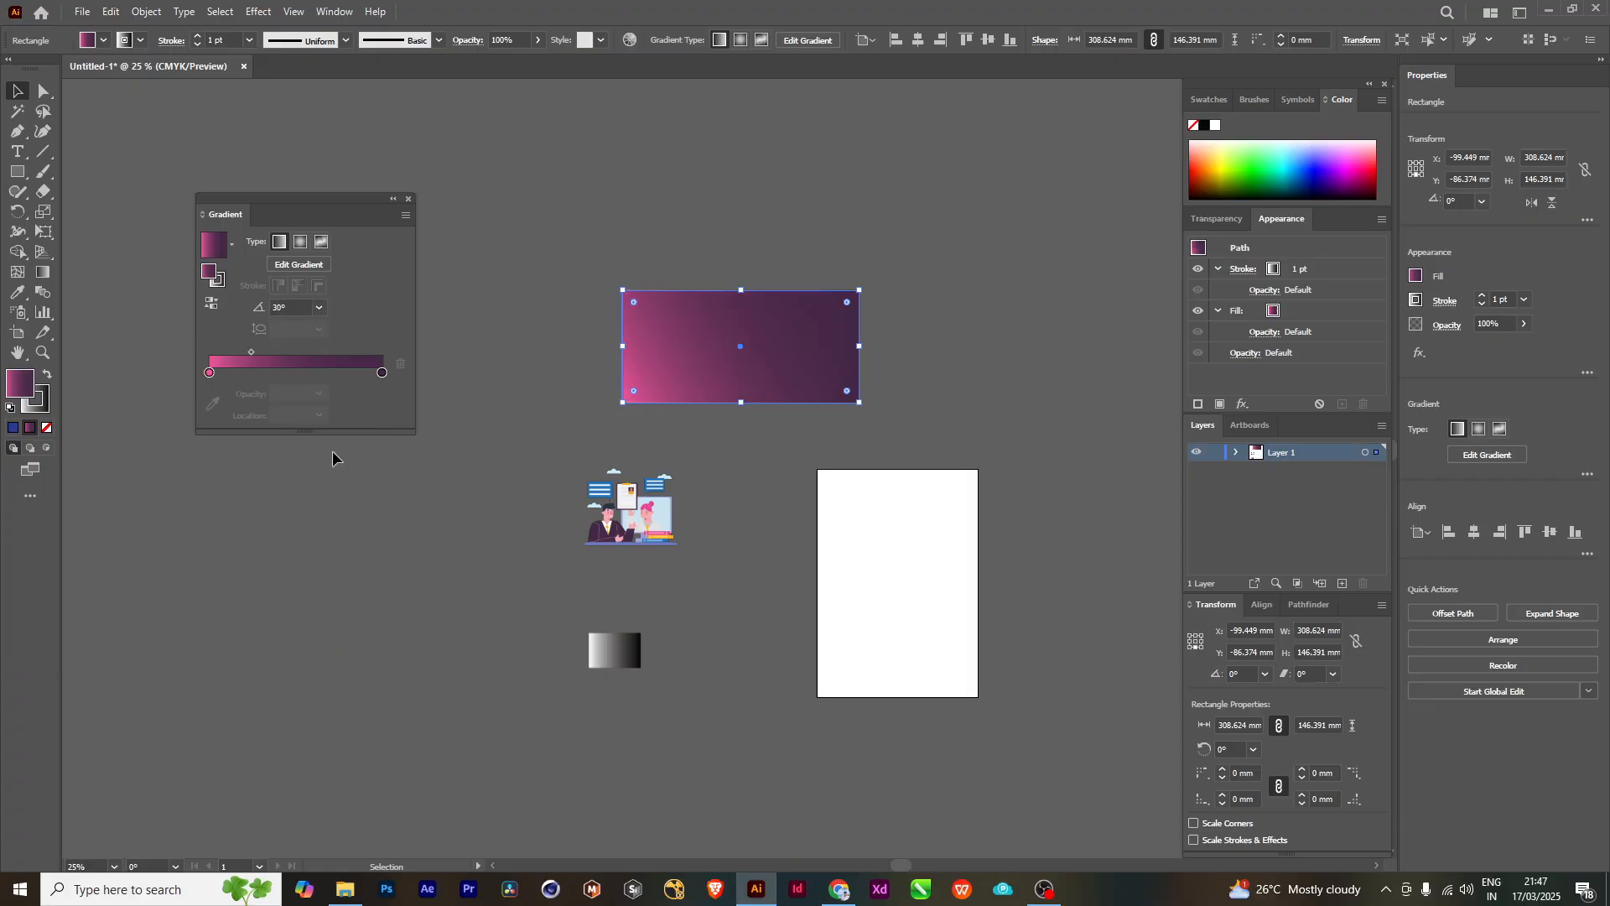
{"action": "left_click", "coordinate": [320, 307]}
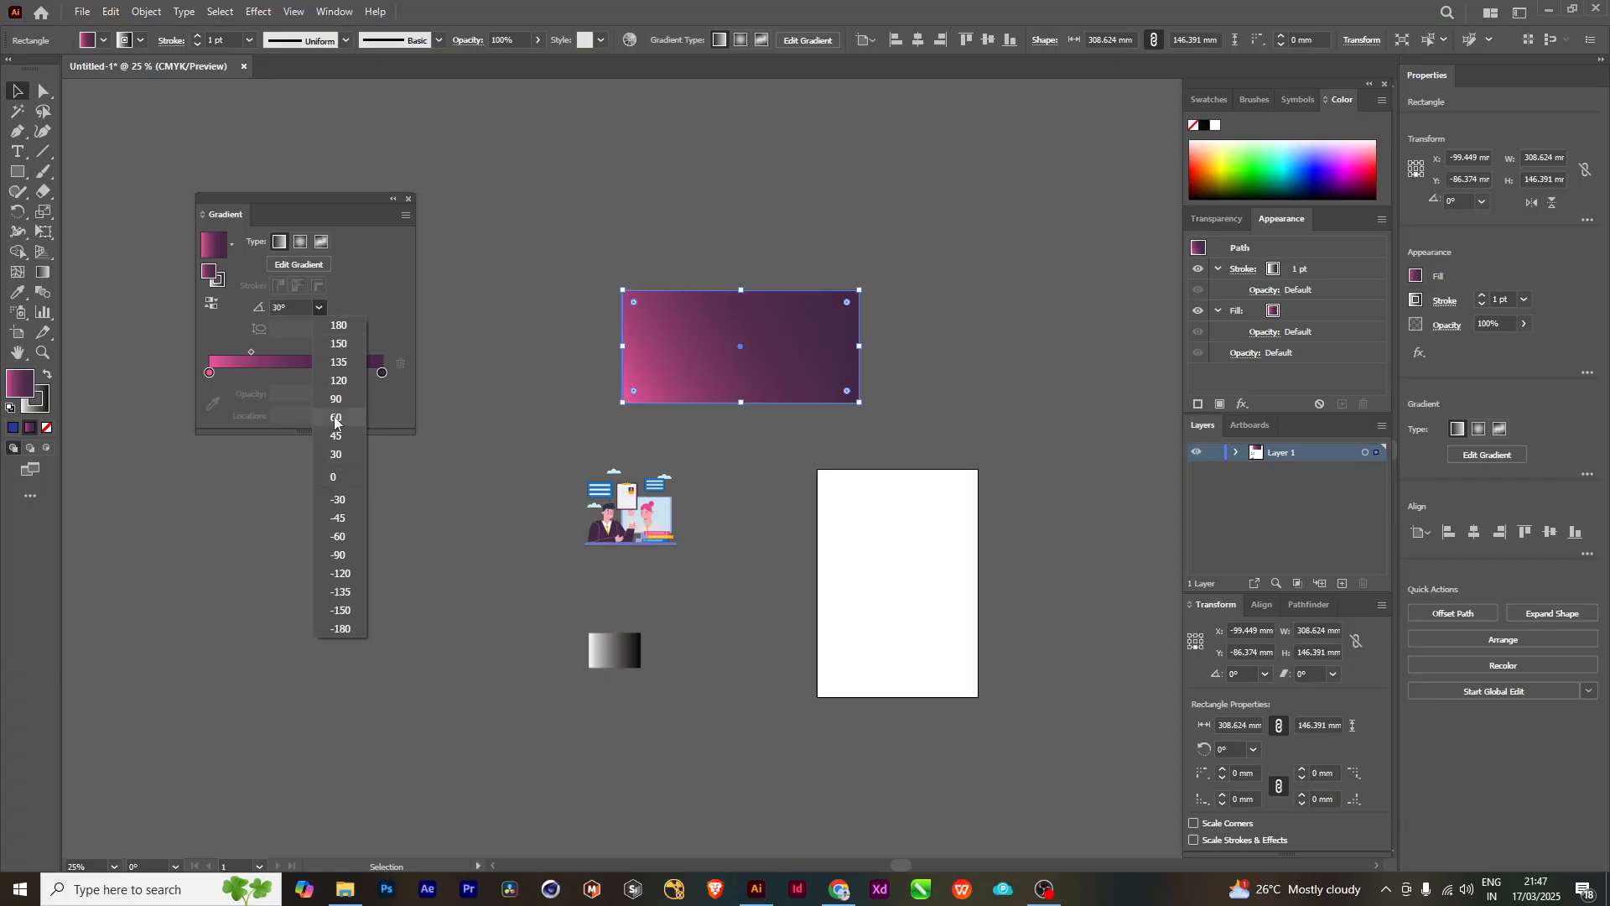
{"action": "left_click", "coordinate": [336, 418]}
{"action": "left_click", "coordinate": [319, 307]}
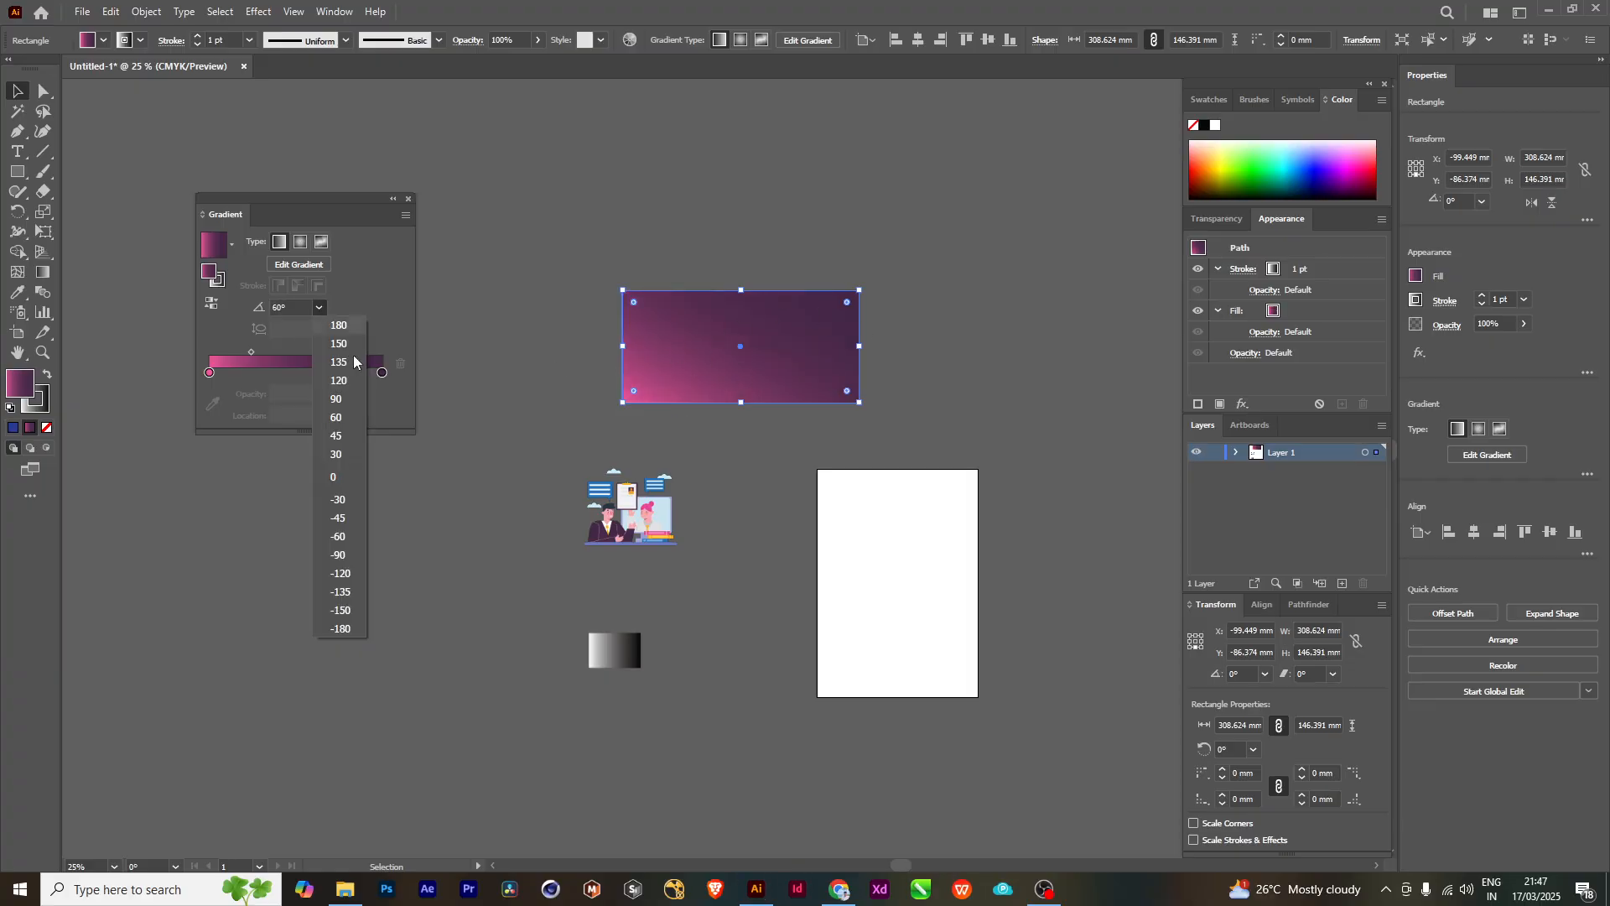
{"action": "left_click", "coordinate": [341, 562]}
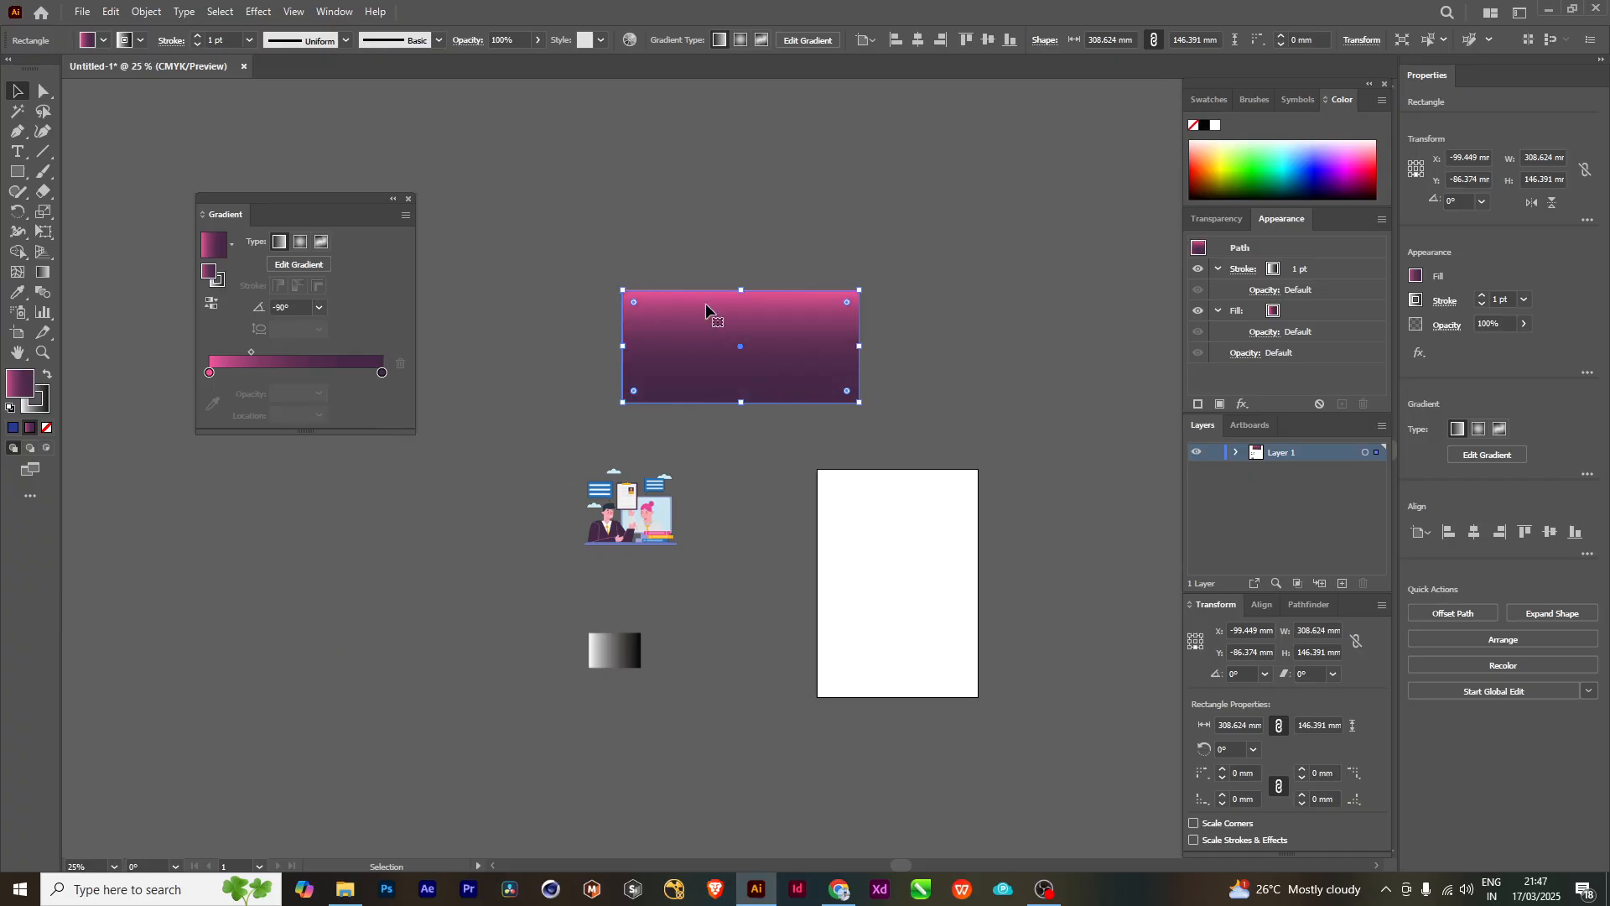
- Try a gradient angle of -180° on the rectangle and set it back to 0°
{"action": "left_click", "coordinate": [323, 307]}
{"action": "left_click", "coordinate": [341, 560]}
{"action": "left_click", "coordinate": [318, 308]}
{"action": "left_click", "coordinate": [344, 628]}
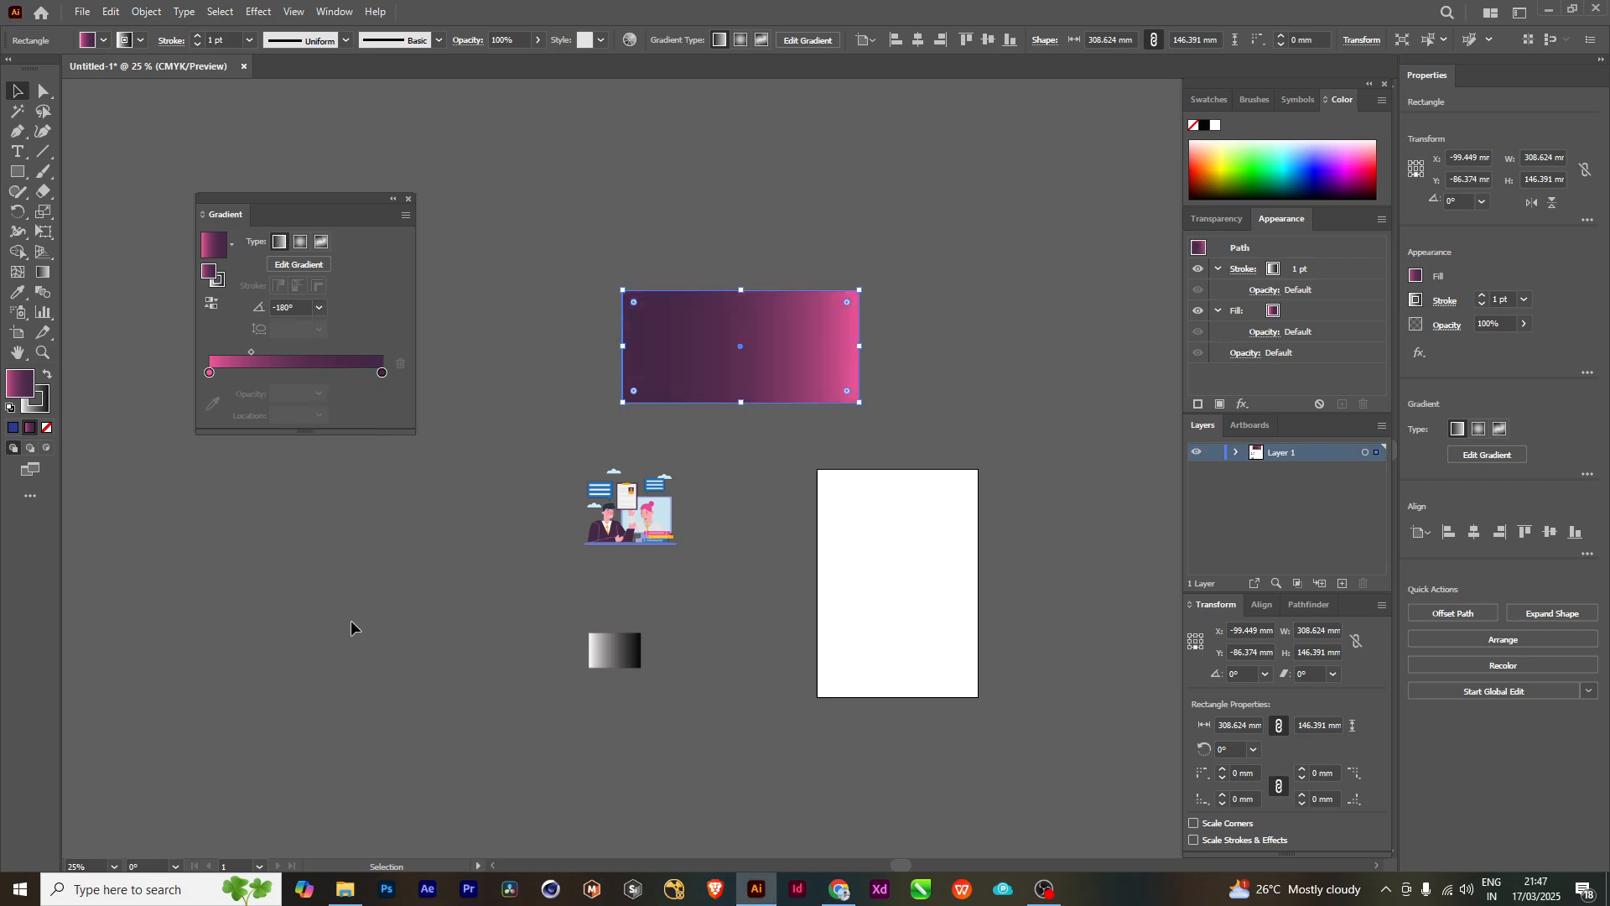
{"action": "left_click", "coordinate": [277, 310]}
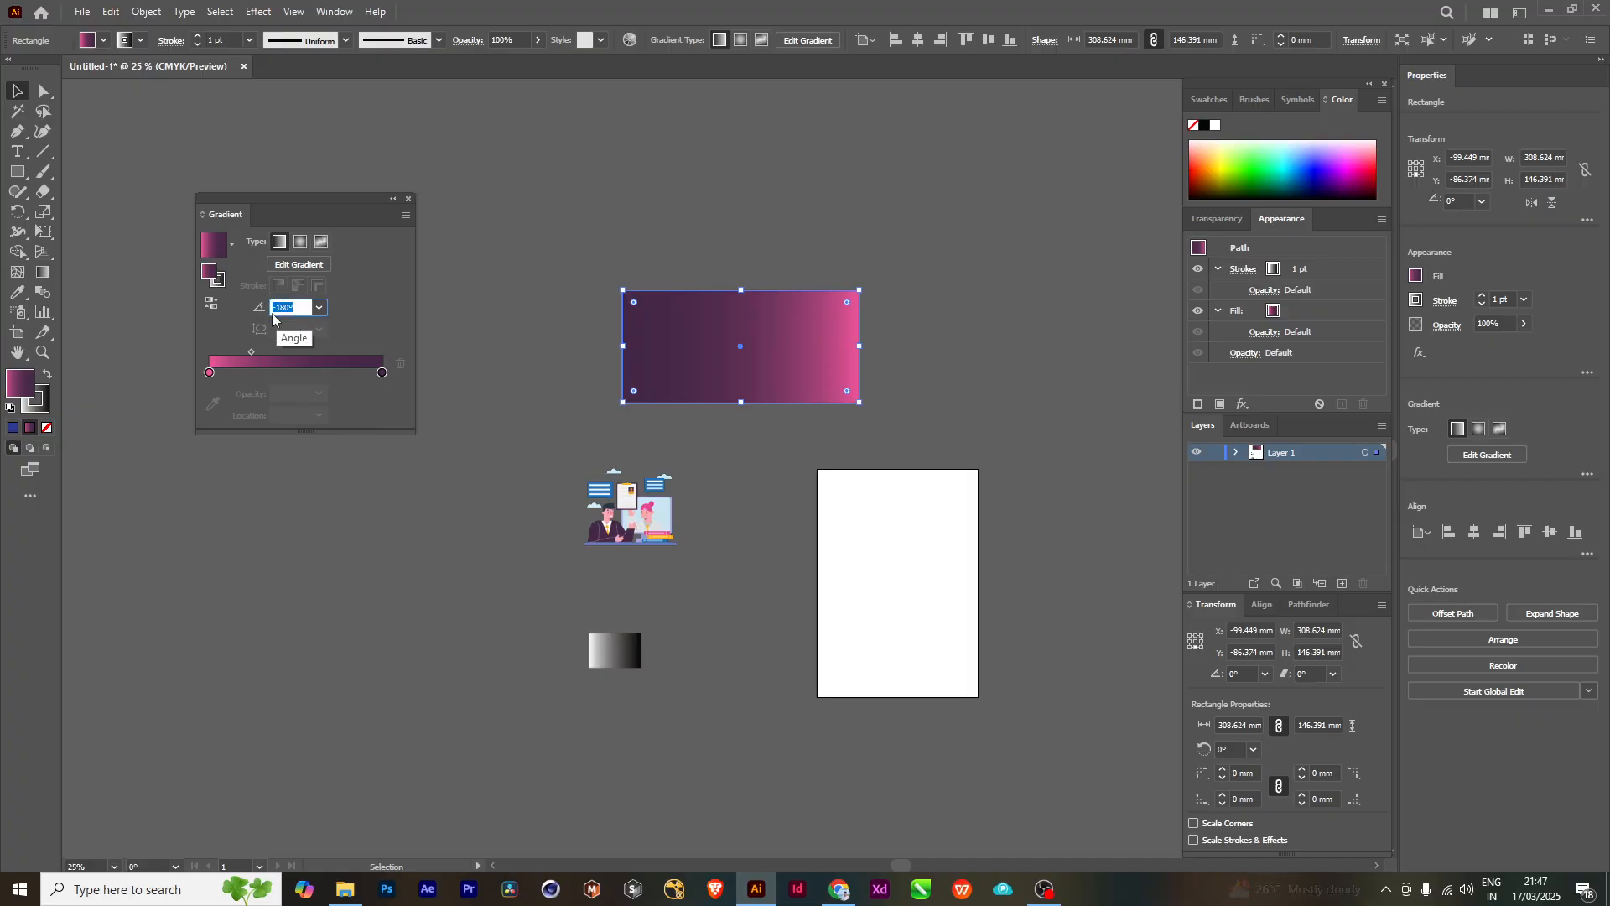
{"action": "left_click", "coordinate": [328, 308]}
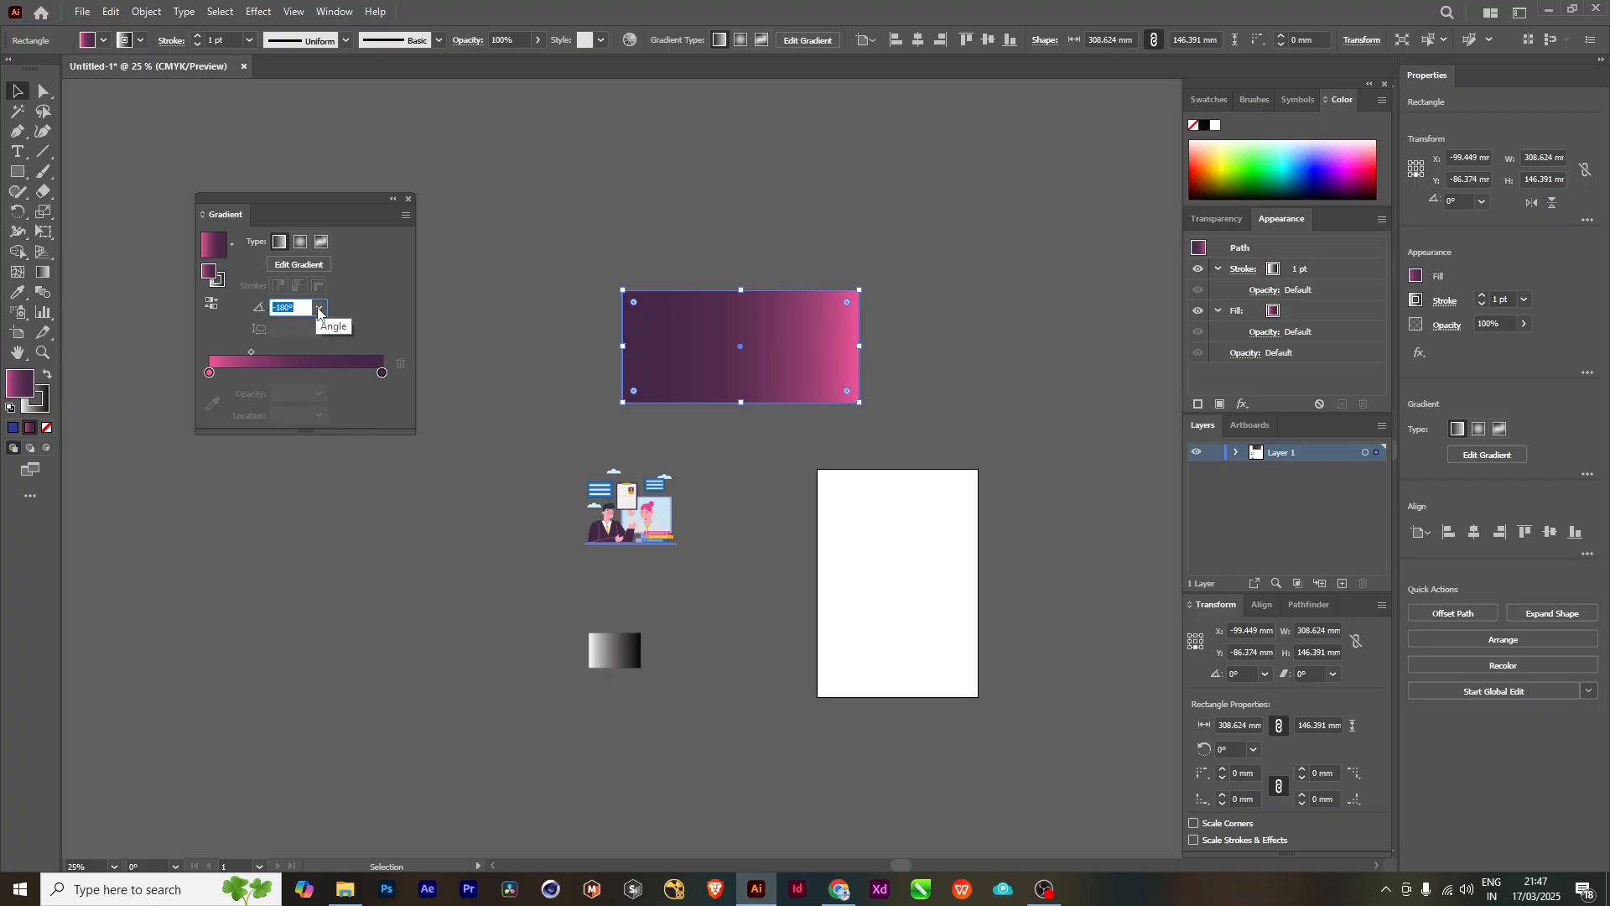
{"action": "left_click", "coordinate": [319, 308]}
{"action": "left_click", "coordinate": [336, 477]}
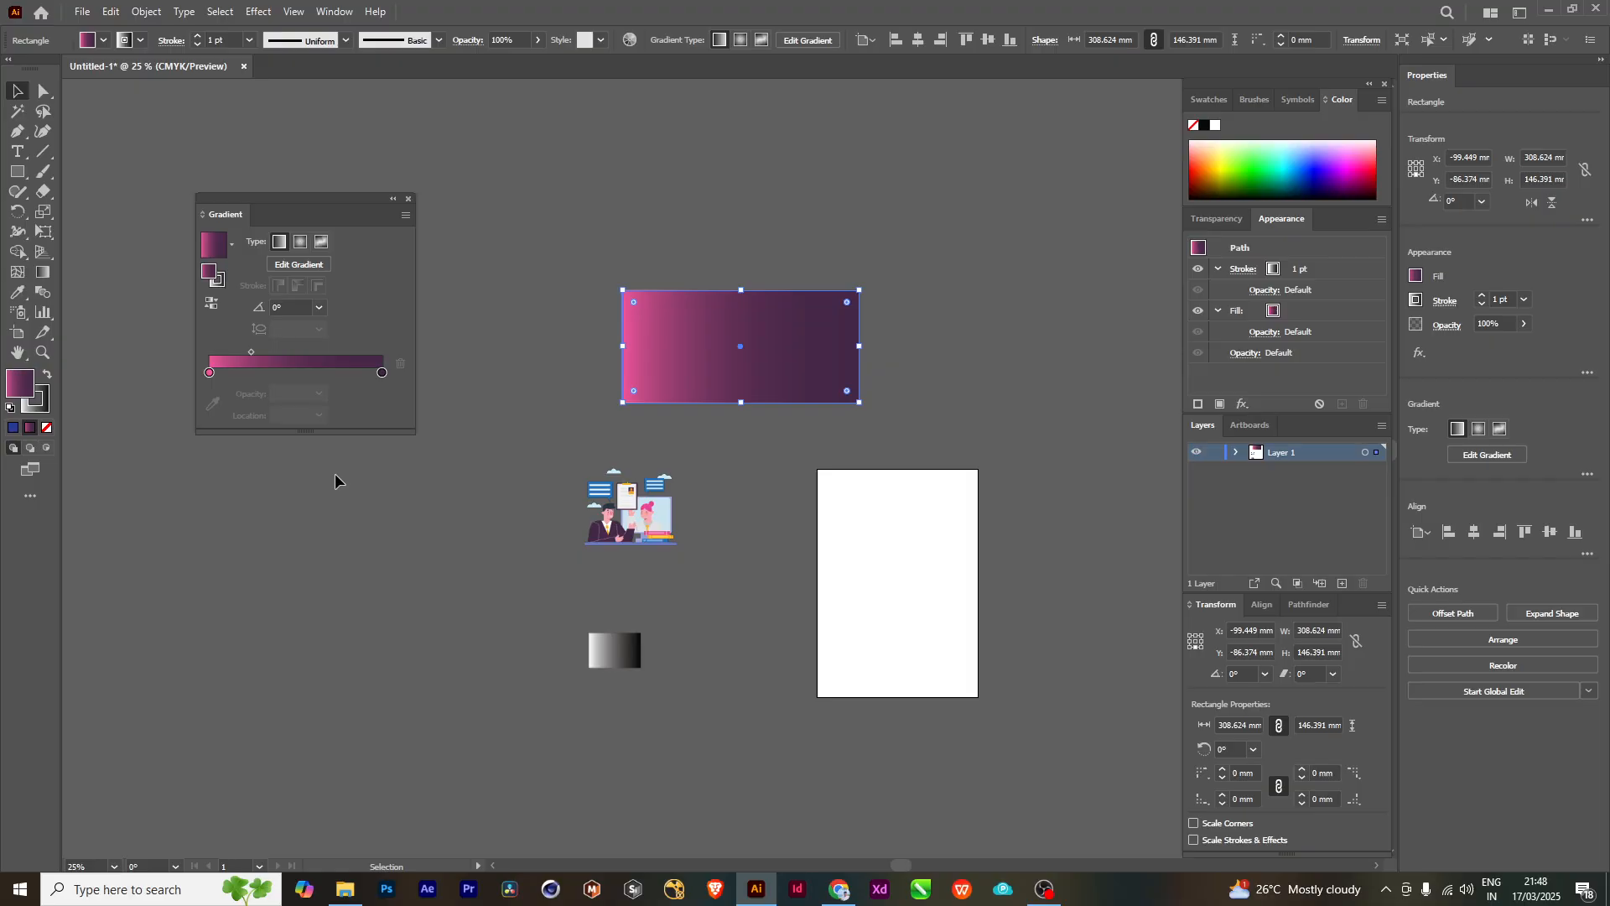
- Stretch the rectangle upward to a height of about 274 mm and place it beside the Gradient panel
{"action": "left_click_drag", "start_coordinate": [755, 346], "coordinate": [755, 296]}
{"action": "left_click_drag", "start_coordinate": [742, 241], "coordinate": [743, 144]}
{"action": "left_click_drag", "start_coordinate": [778, 262], "coordinate": [613, 304]}
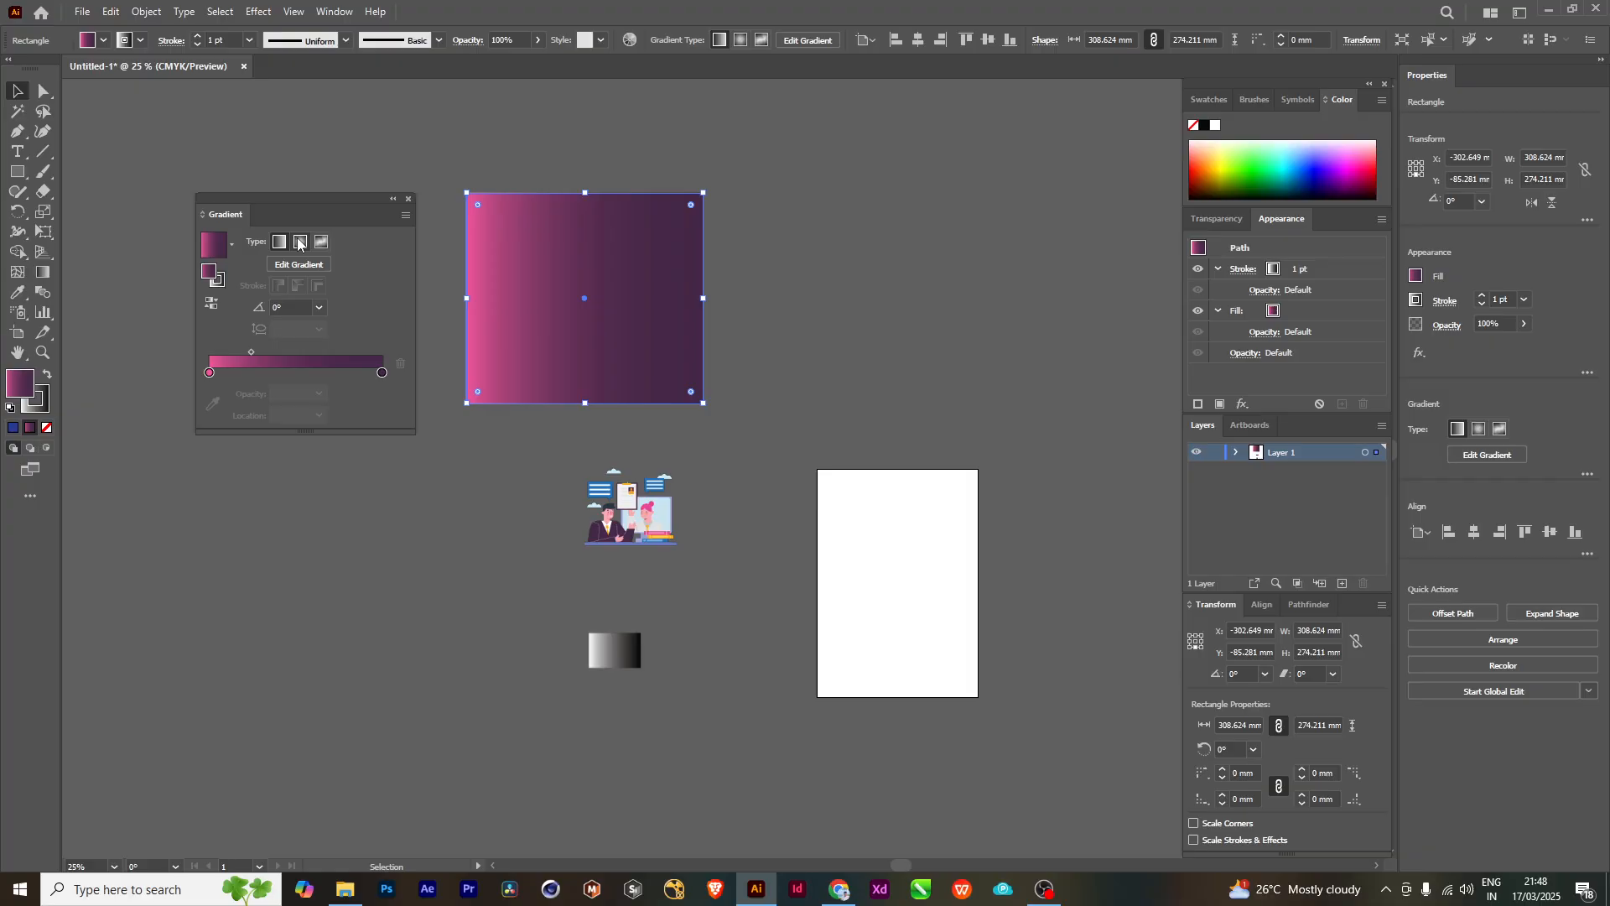
- Compare the radial and linear types on the rectangle's fill and leave the gradient set to radial
{"action": "left_click", "coordinate": [300, 242]}
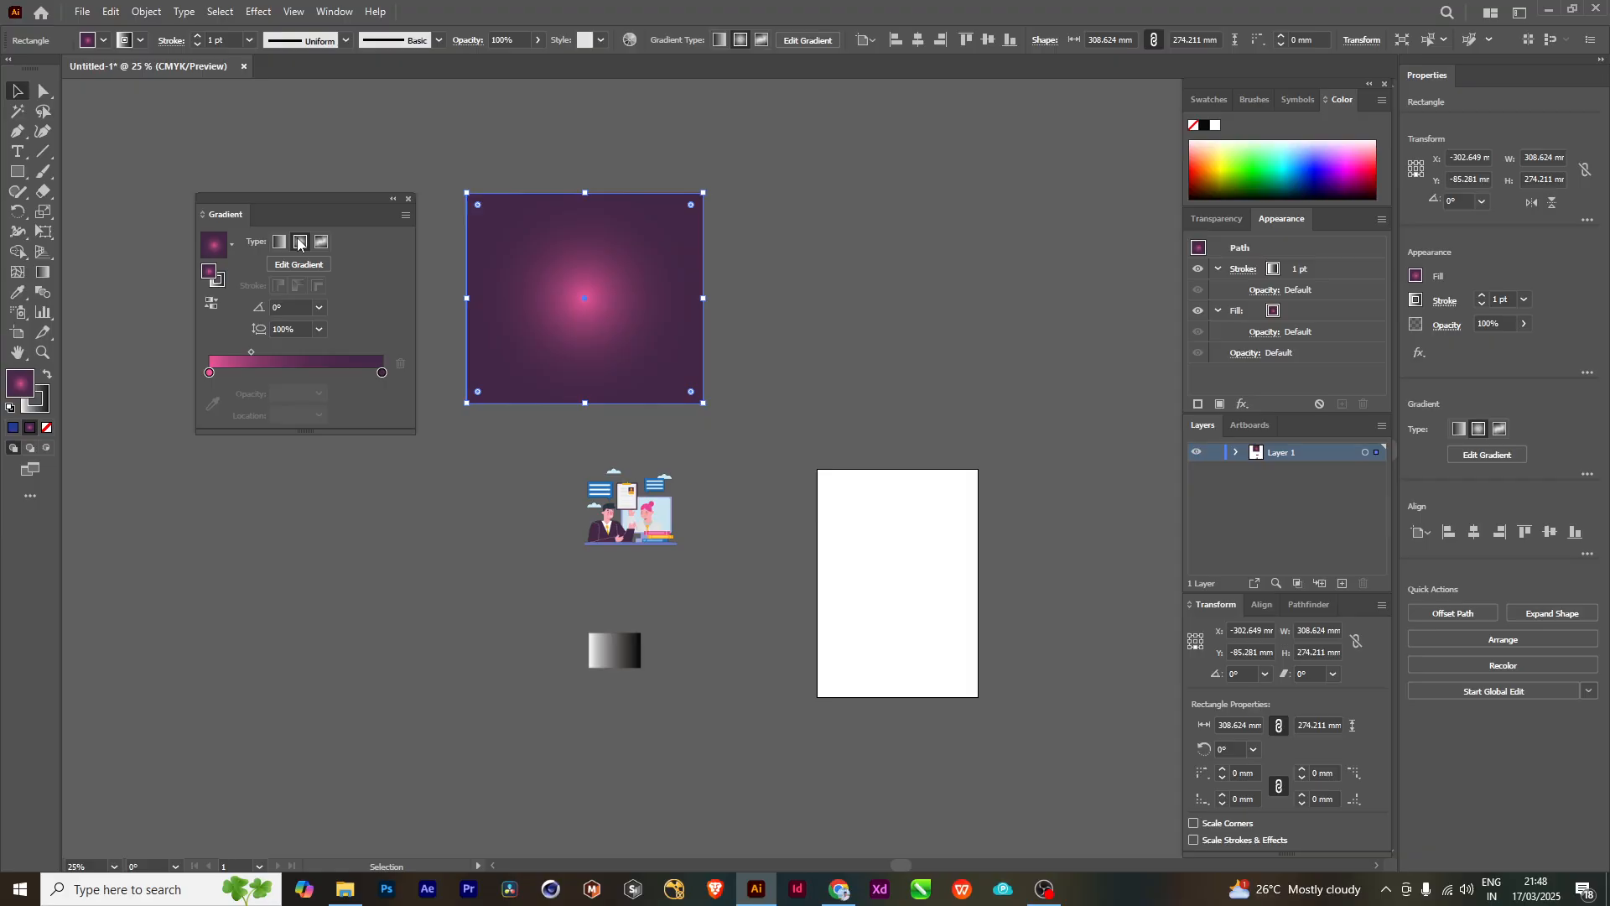
{"action": "left_click", "coordinate": [279, 242]}
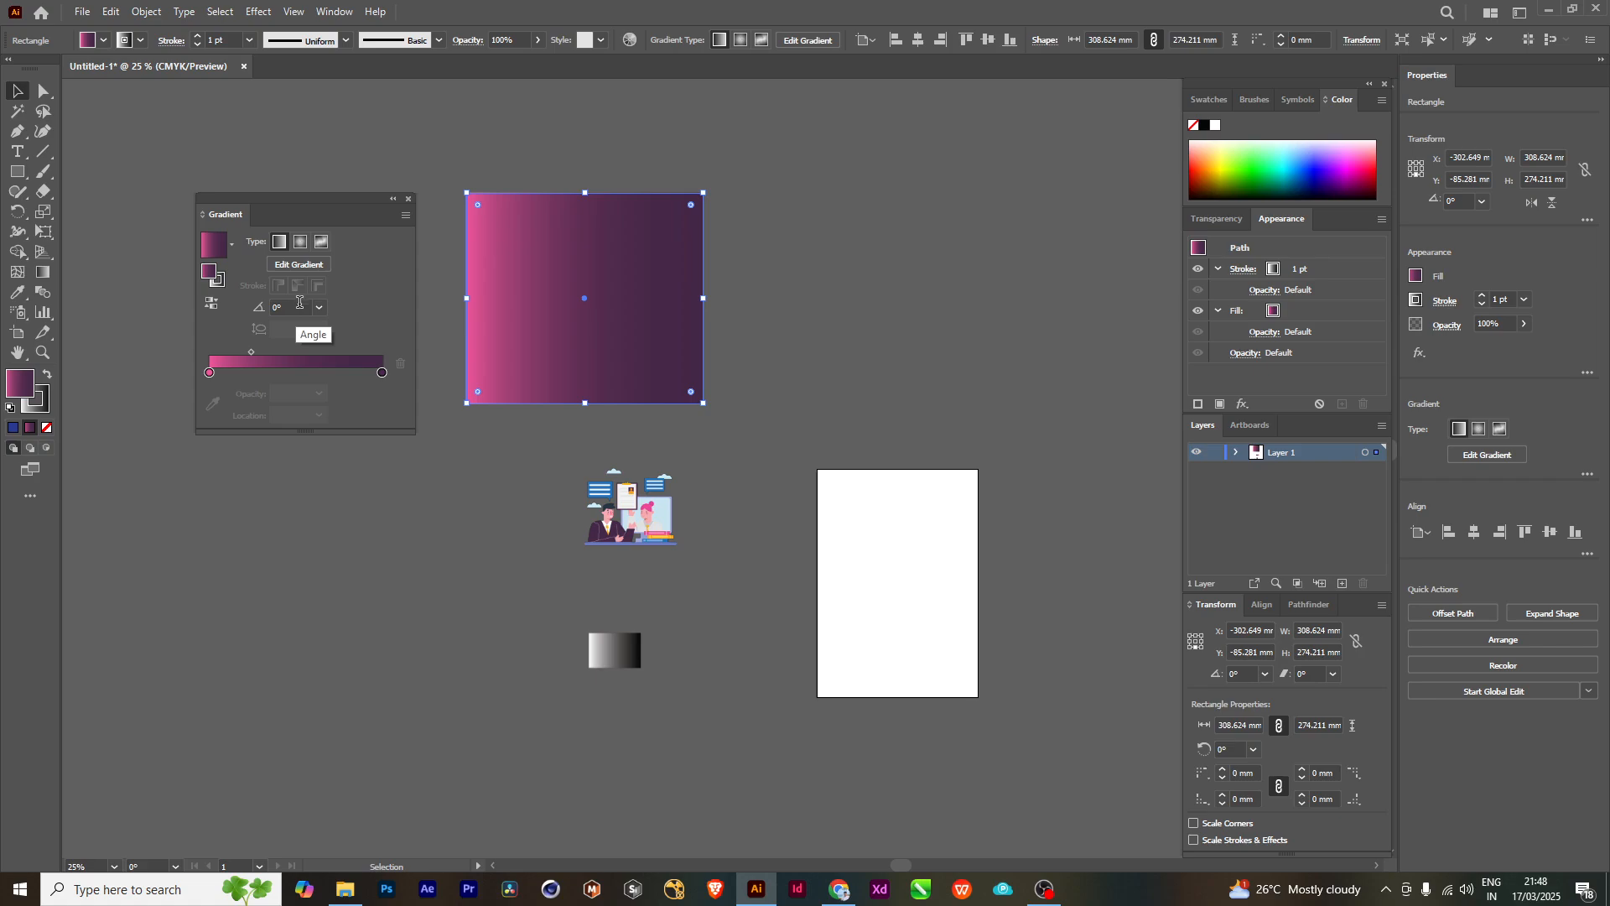
{"action": "left_click", "coordinate": [300, 241]}
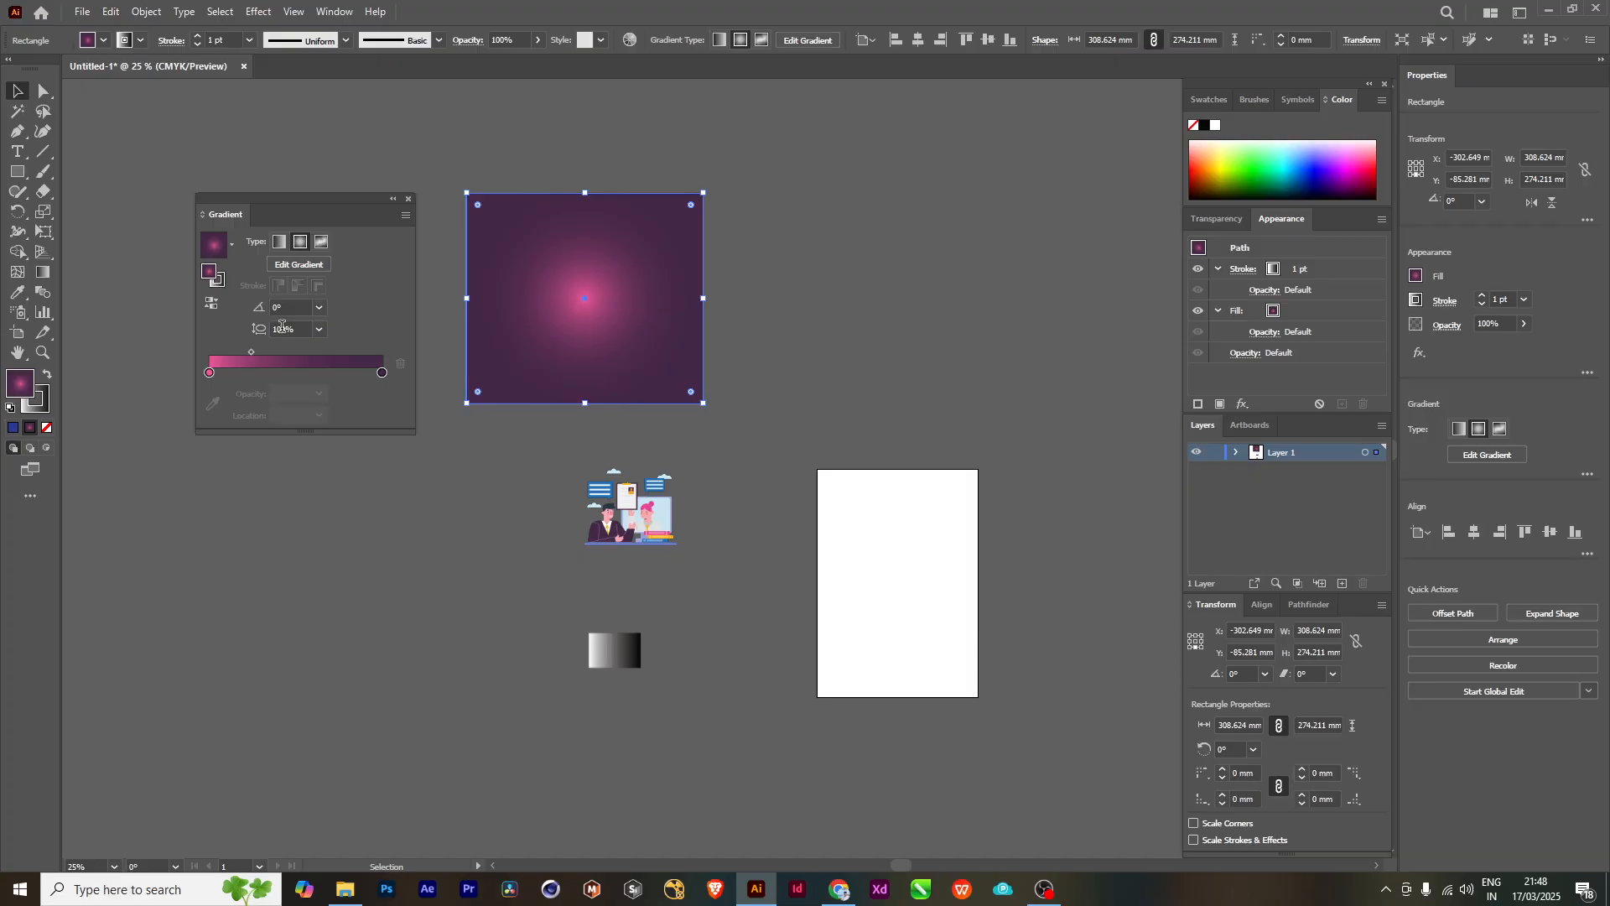
- Try aspect ratios of 200%, 600% and 20% for the rectangle's radial gradient
{"action": "left_click", "coordinate": [320, 328]}
{"action": "left_click", "coordinate": [349, 542]}
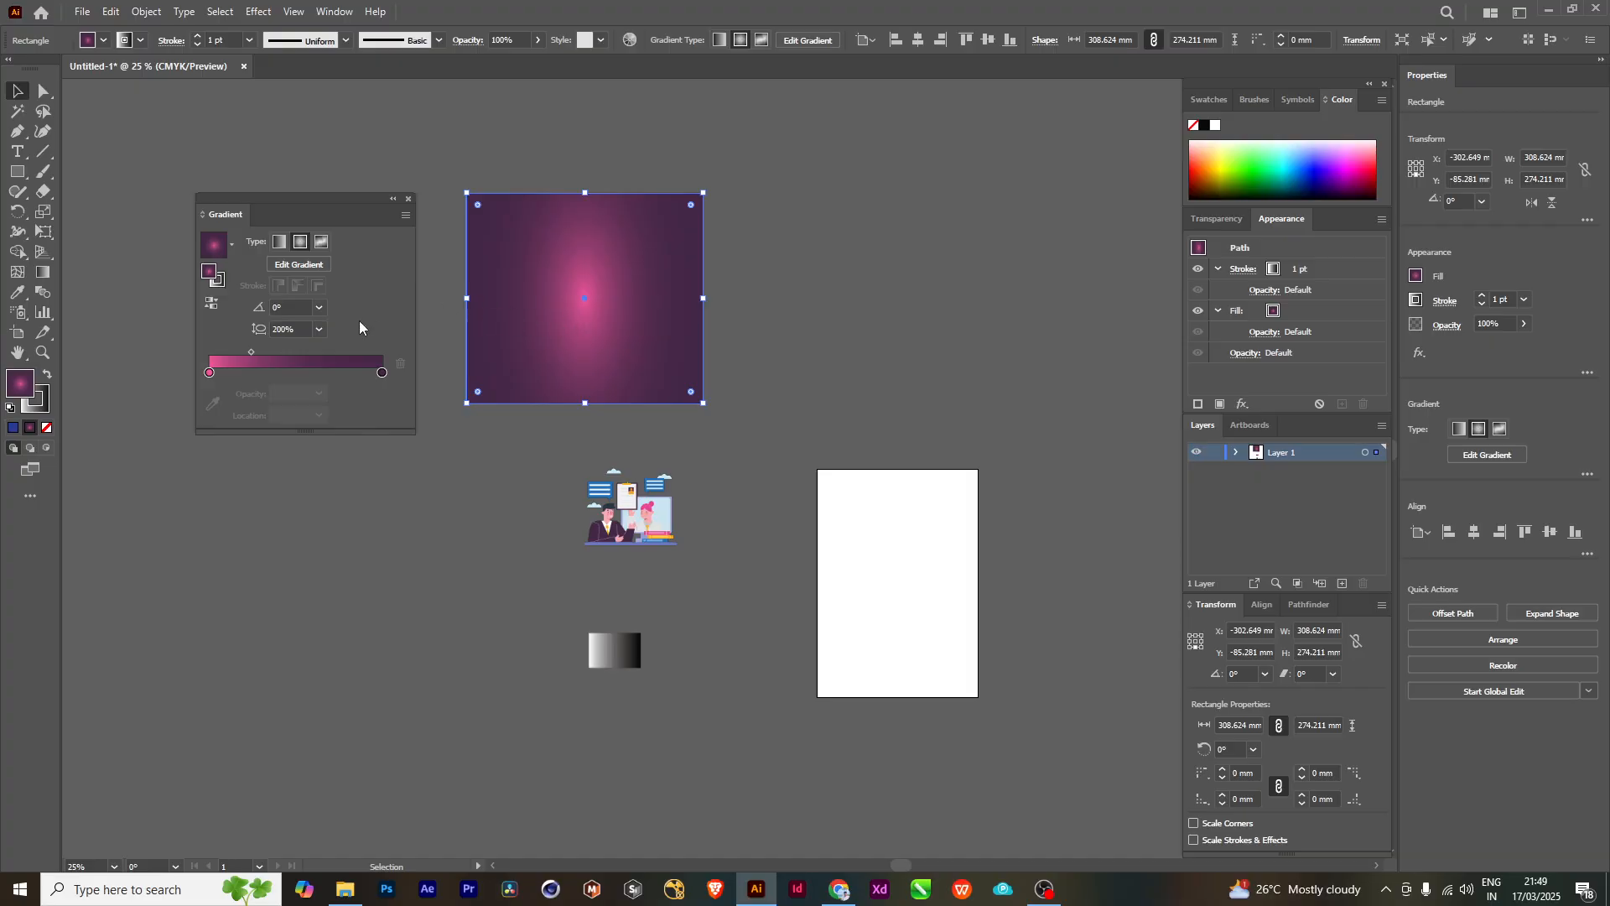
{"action": "left_click", "coordinate": [320, 330]}
{"action": "left_click", "coordinate": [343, 592]}
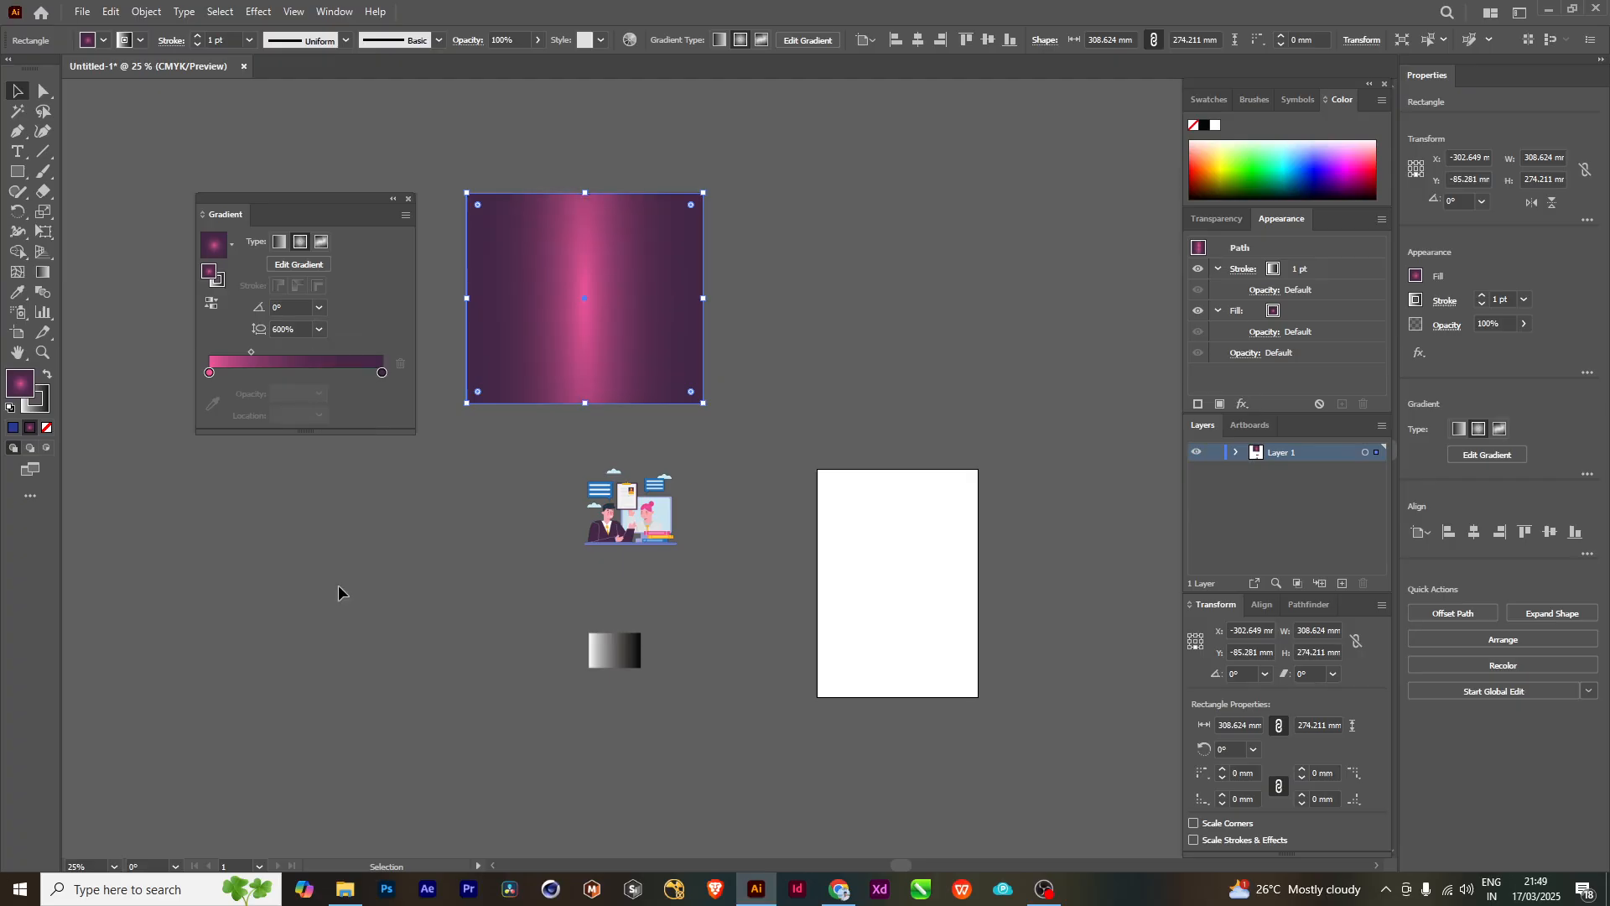
{"action": "left_click", "coordinate": [320, 327]}
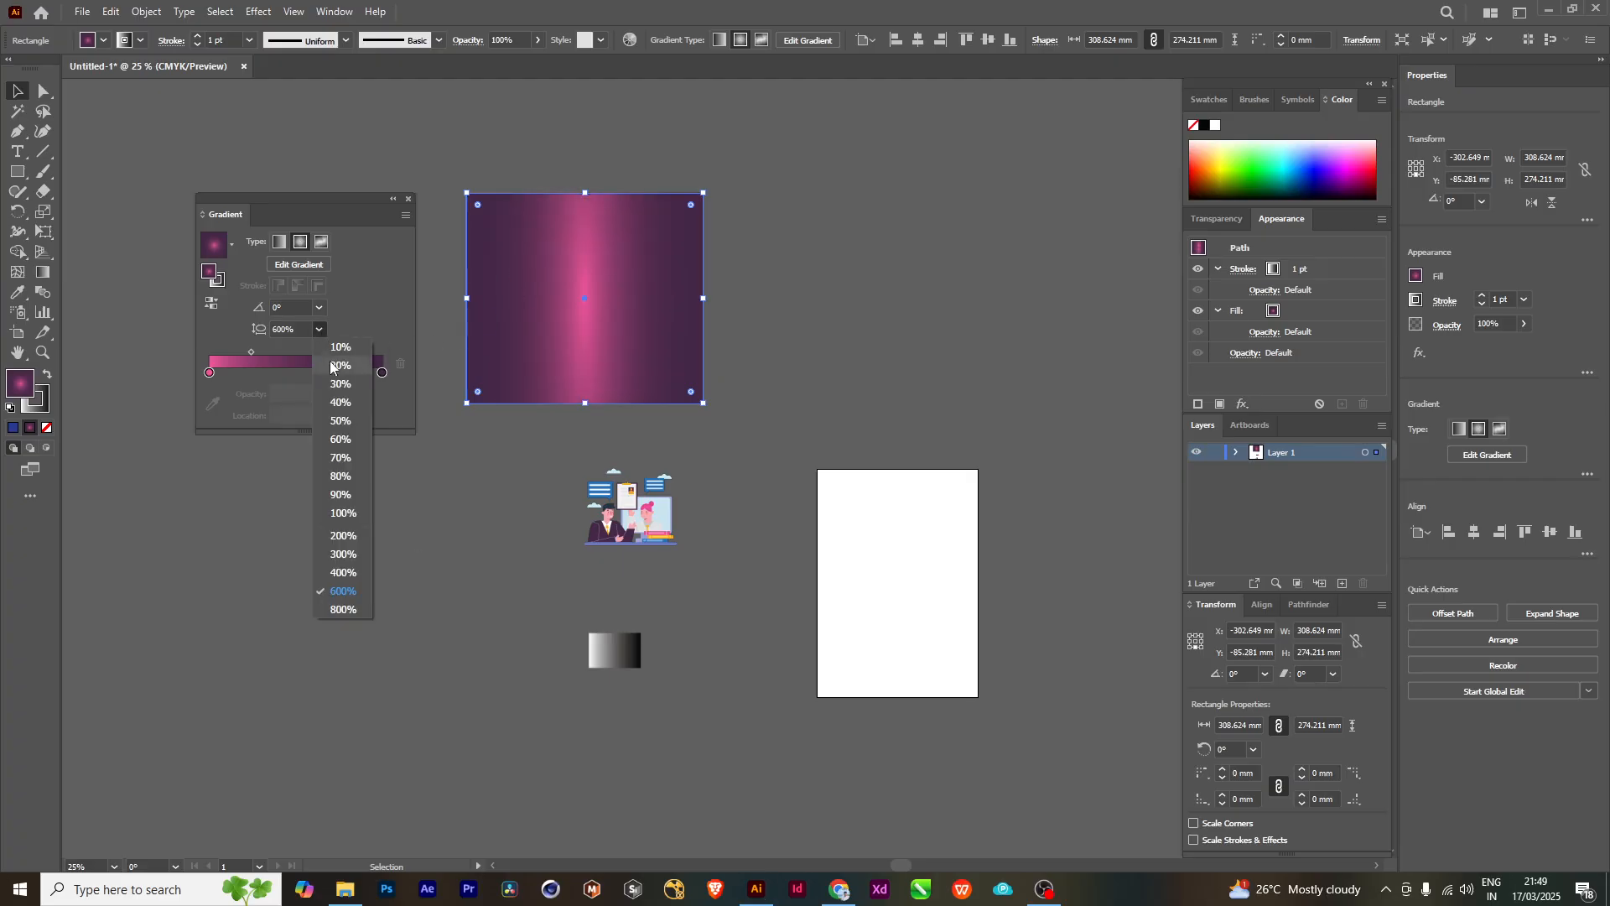
{"action": "left_click", "coordinate": [330, 360]}
- Step the radial gradient's aspect ratio through 40%, 60% and 80%, and return it to 100%
{"action": "left_click", "coordinate": [321, 330]}
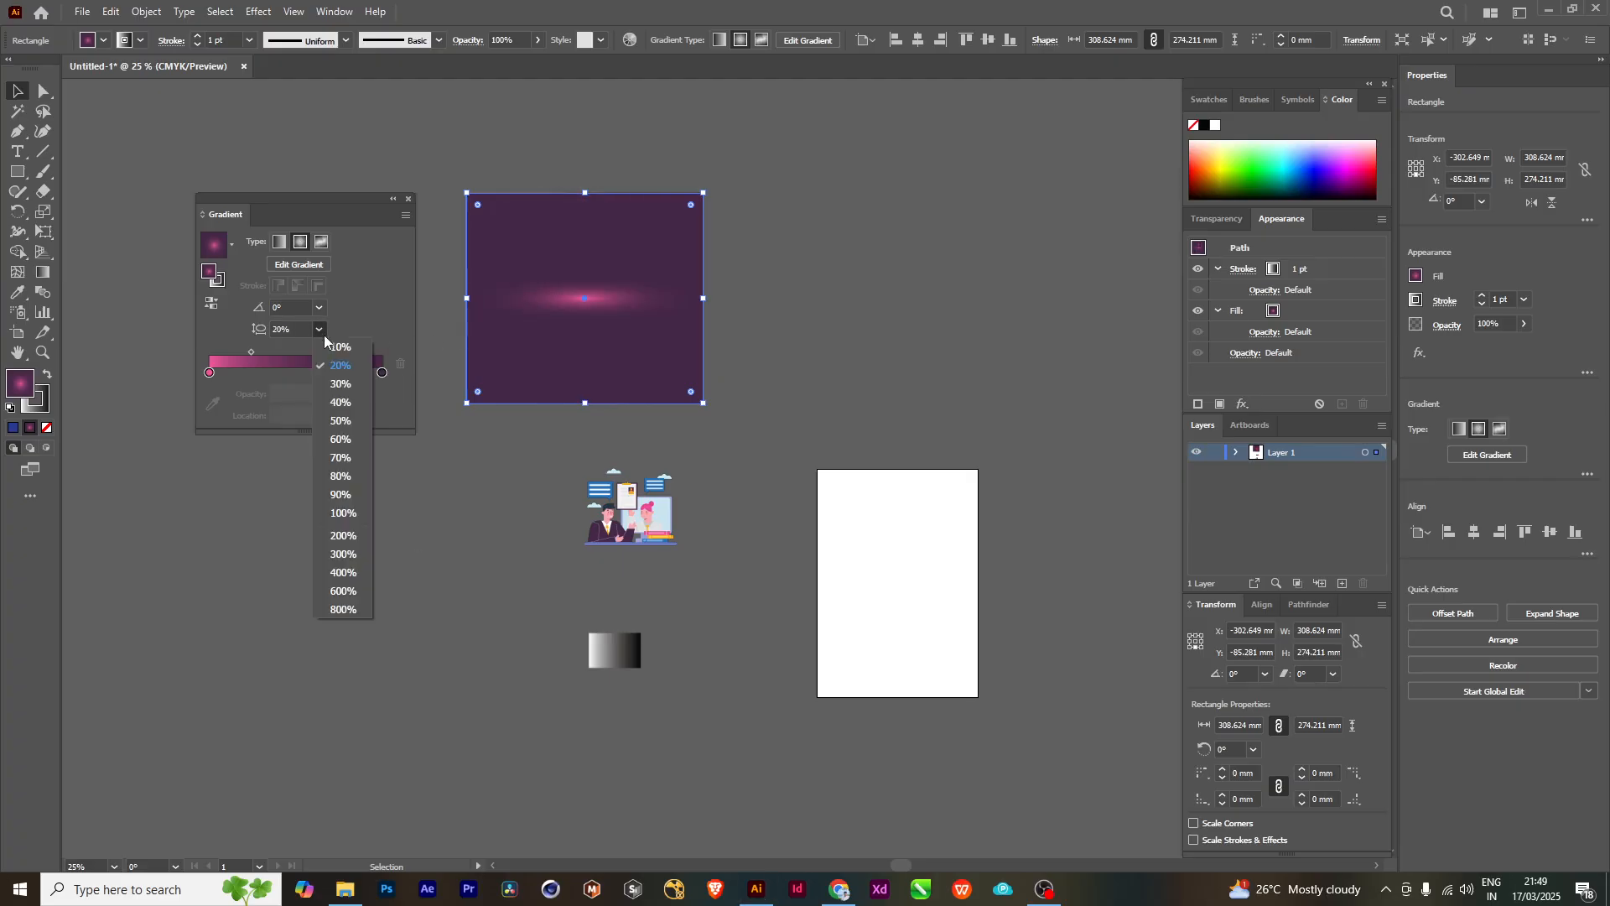
{"action": "left_click", "coordinate": [334, 401]}
{"action": "left_click", "coordinate": [316, 329]}
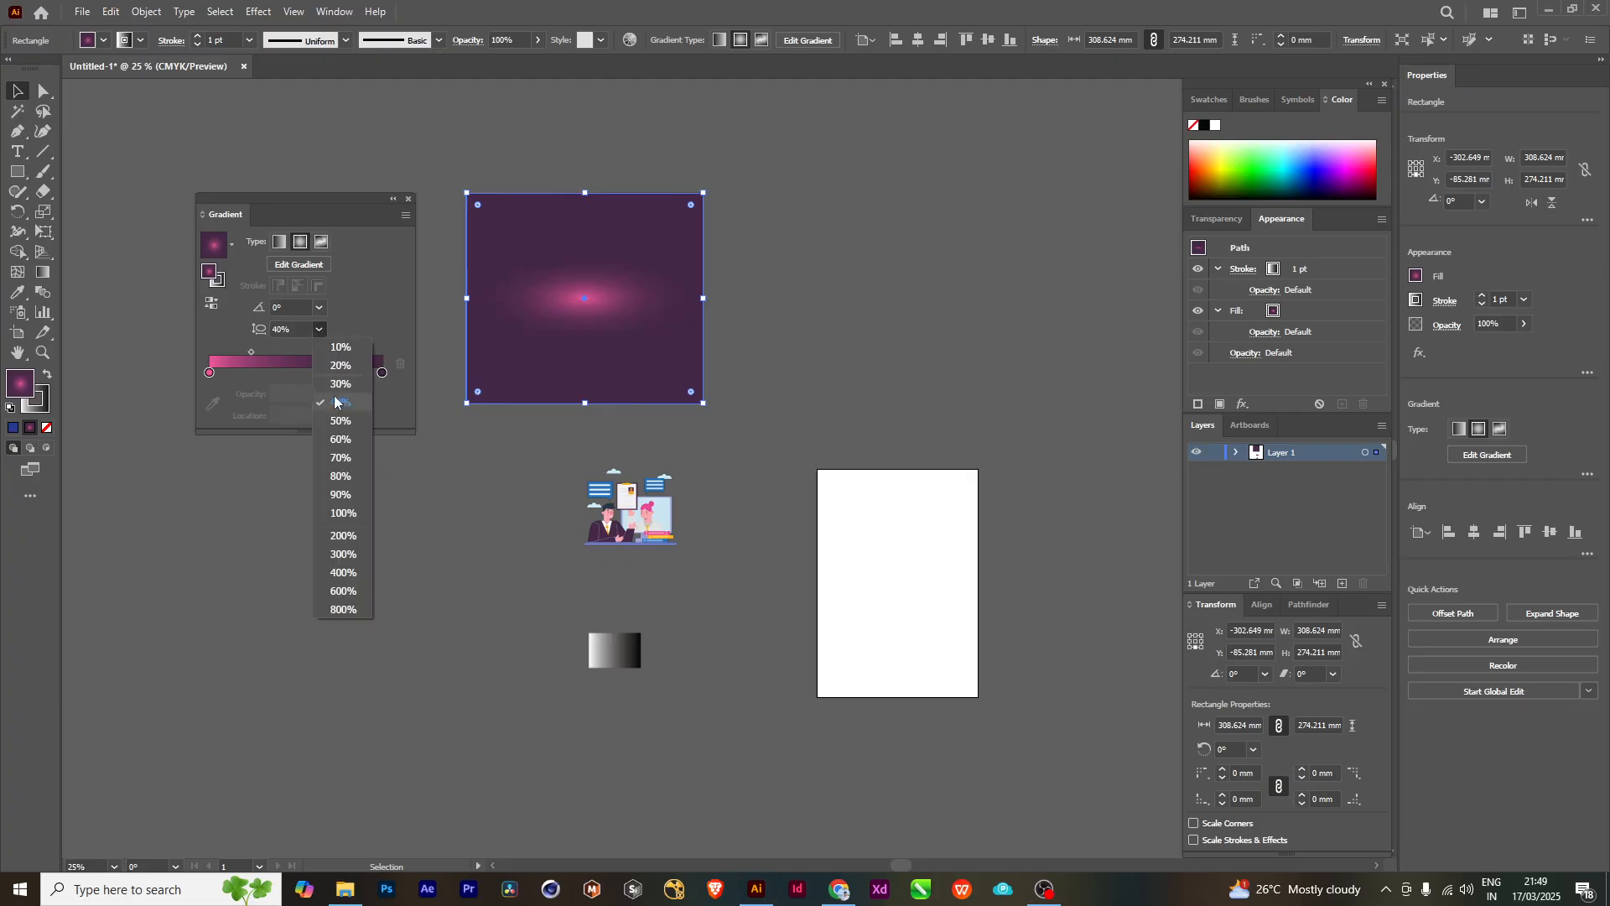
{"action": "left_click", "coordinate": [342, 438]}
{"action": "left_click", "coordinate": [320, 330]}
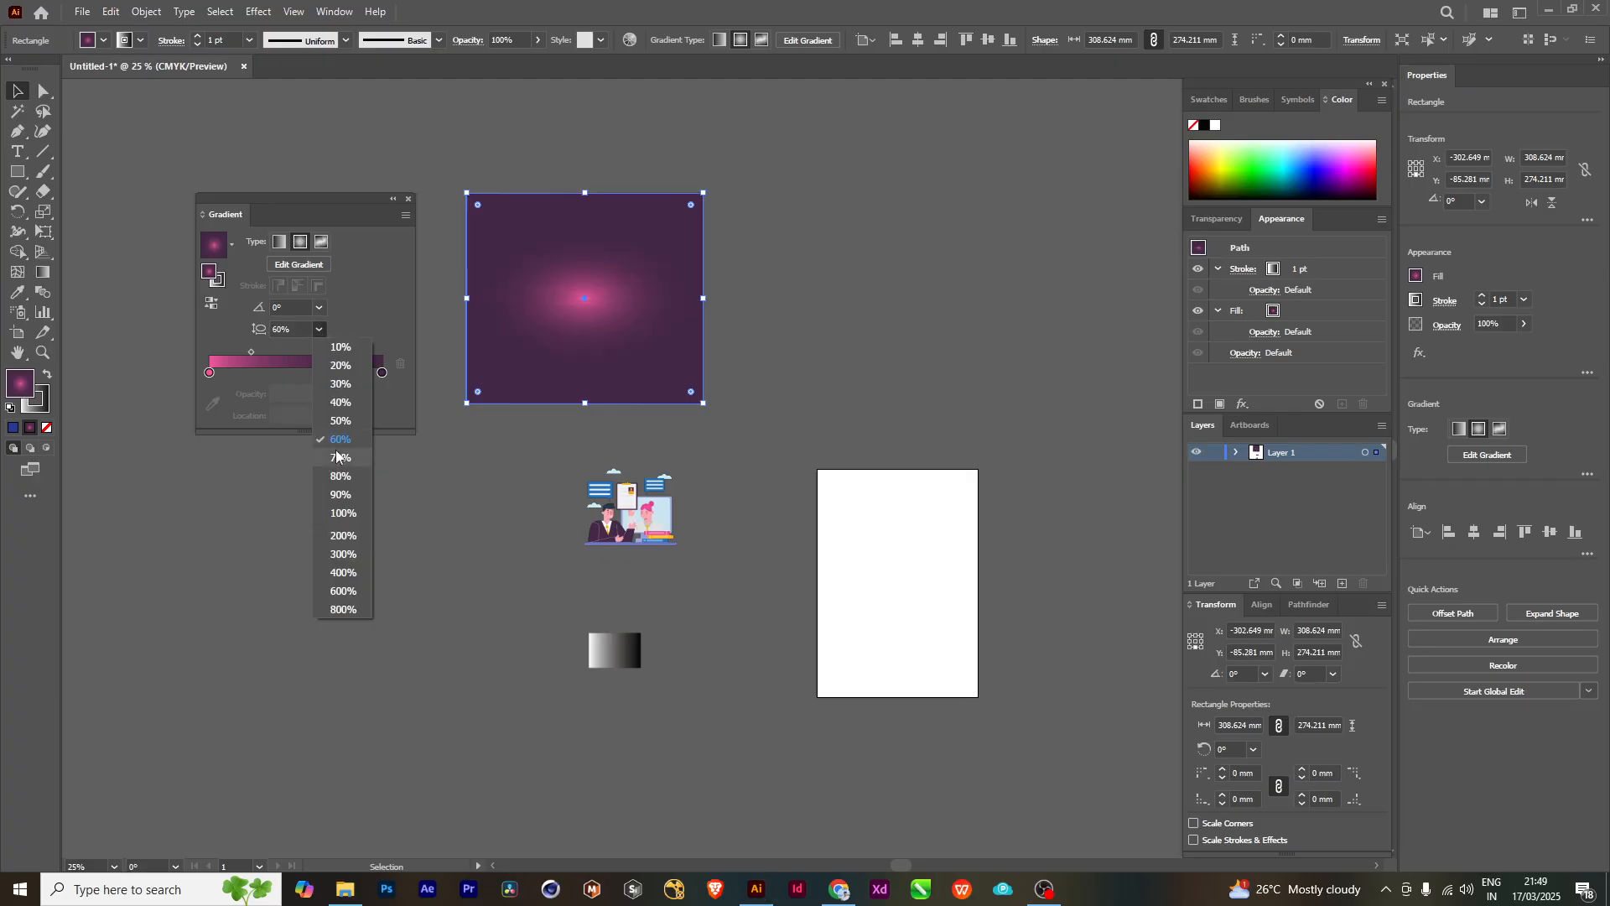
{"action": "left_click", "coordinate": [335, 466]}
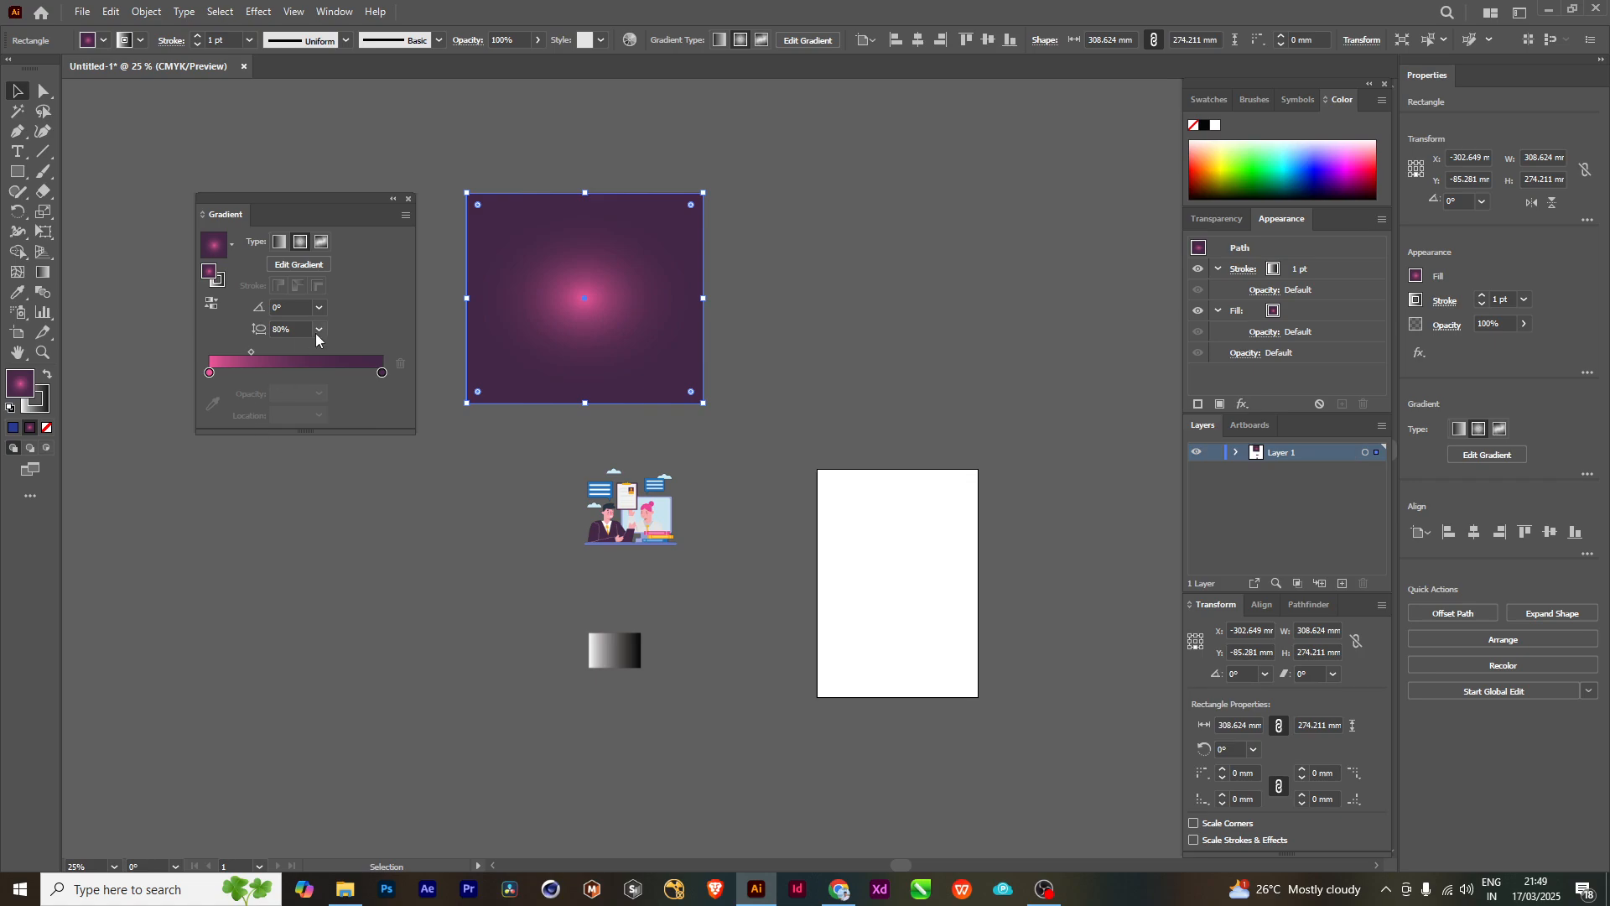
{"action": "left_click", "coordinate": [316, 330]}
{"action": "left_click", "coordinate": [342, 503]}
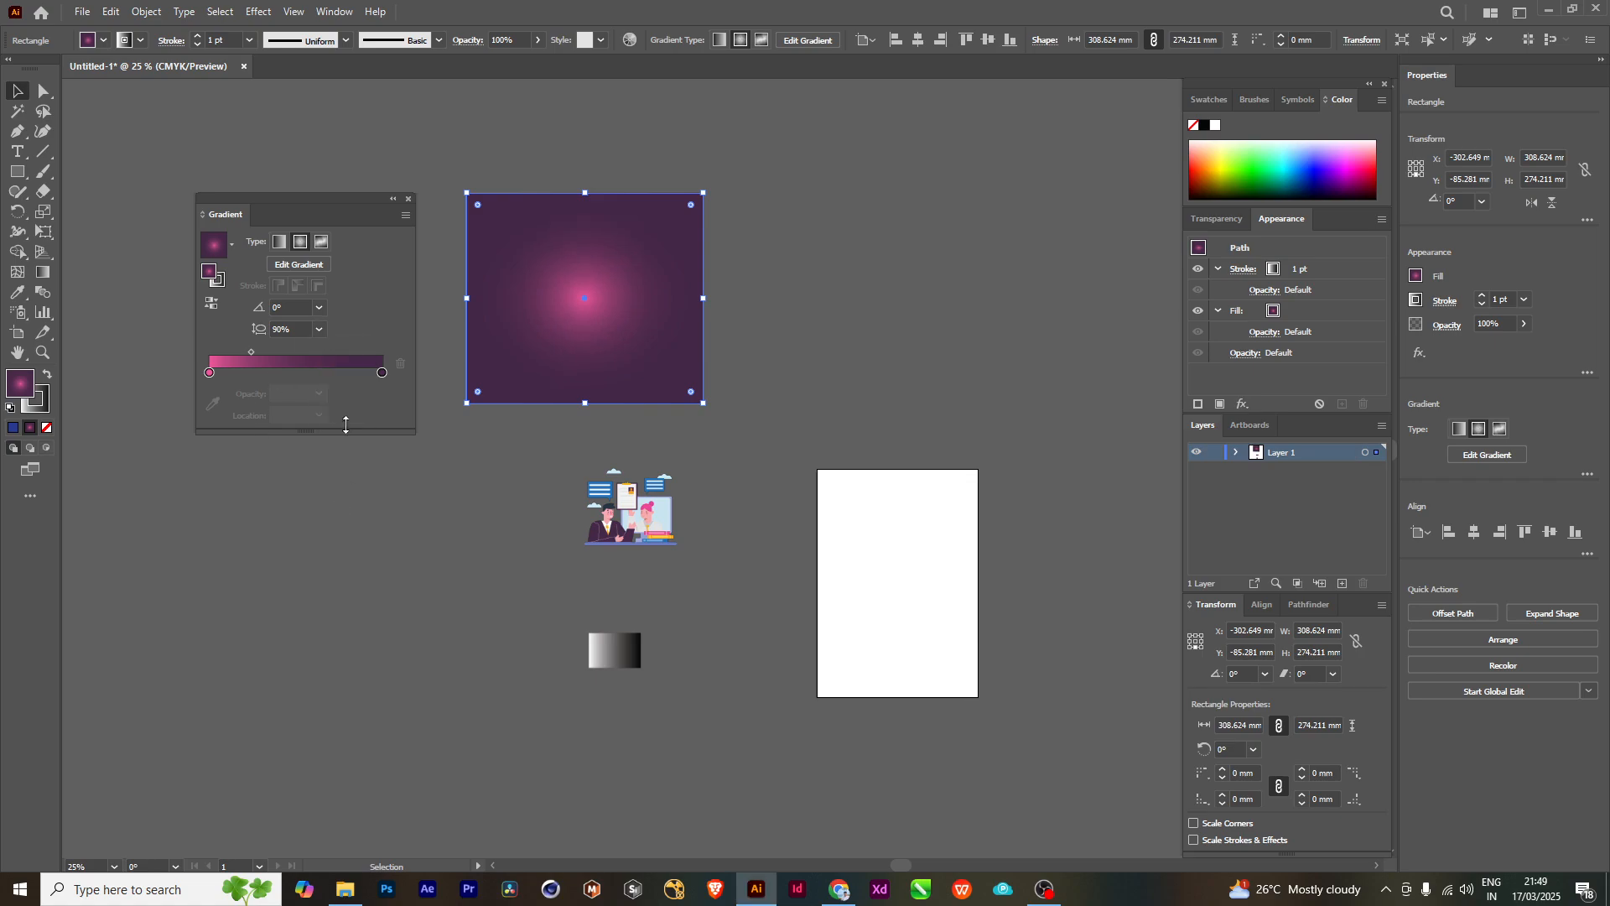
{"action": "left_click", "coordinate": [320, 329]}
{"action": "left_click", "coordinate": [330, 515]}
- Try radial gradient angles of -90° and -150°, and reset the angle to 0°
{"action": "left_click", "coordinate": [319, 308]}
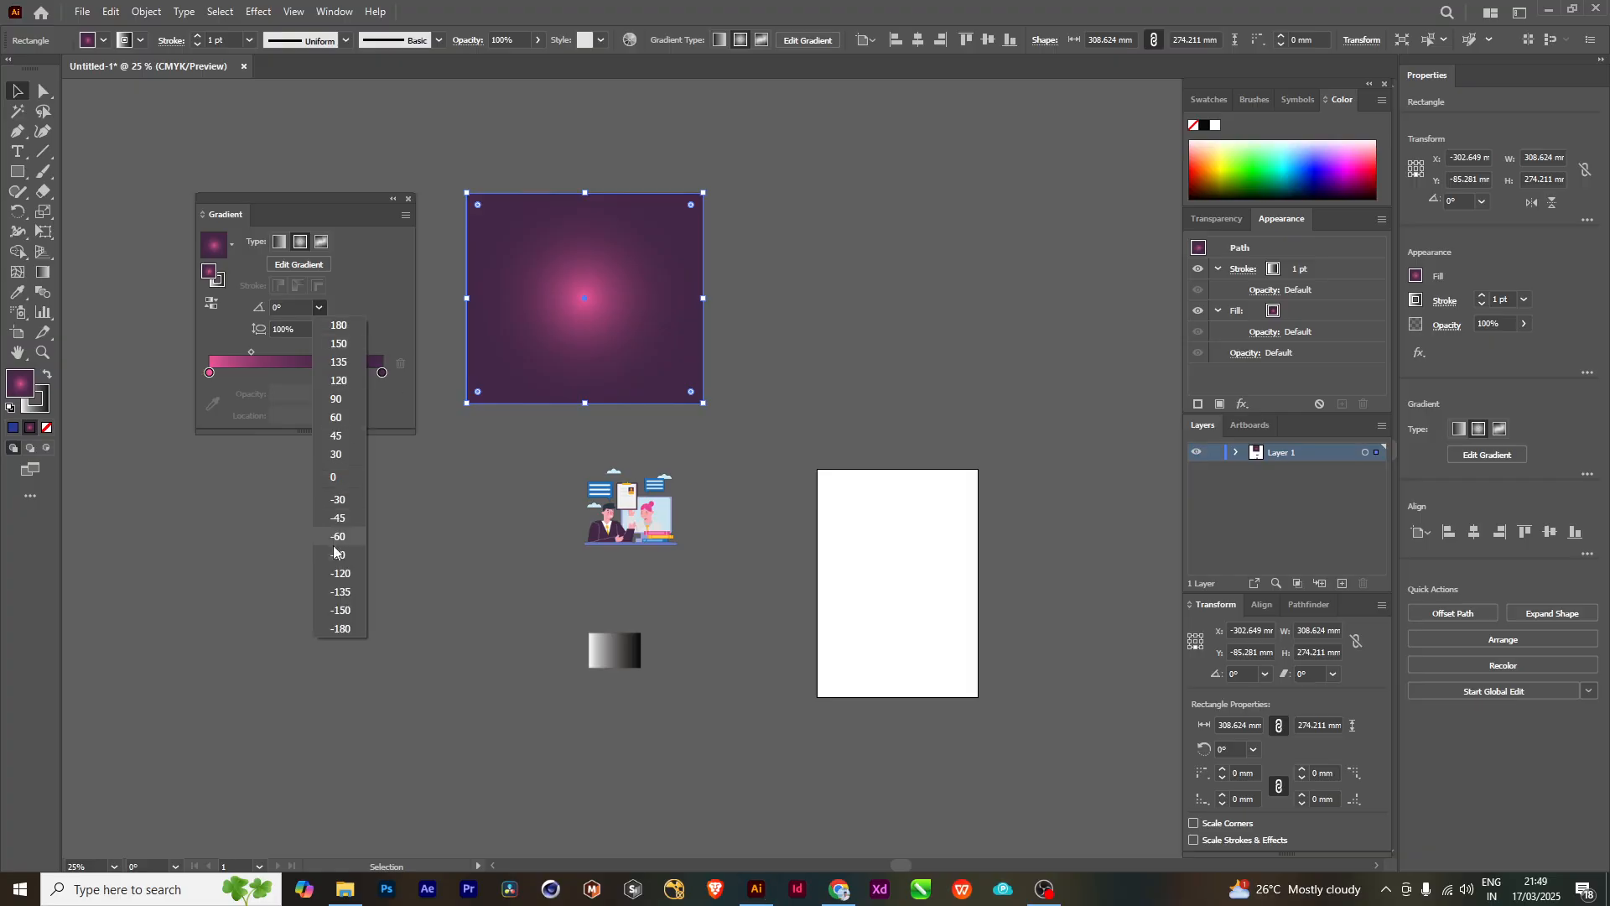
{"action": "left_click", "coordinate": [337, 555]}
{"action": "left_click", "coordinate": [318, 308]}
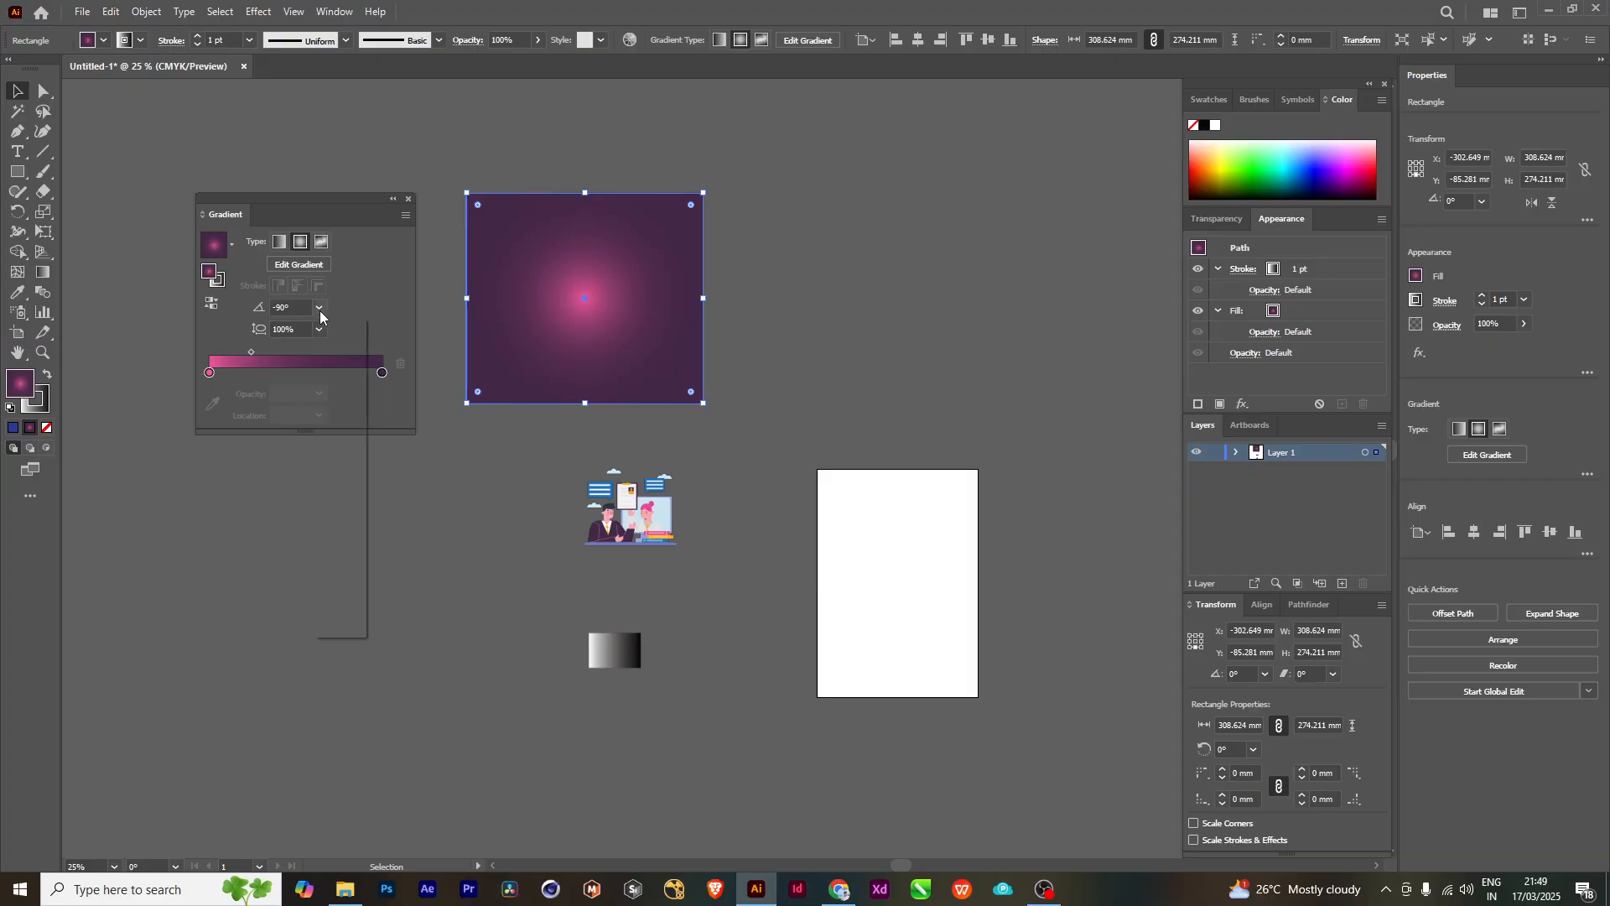
{"action": "left_click", "coordinate": [341, 611]}
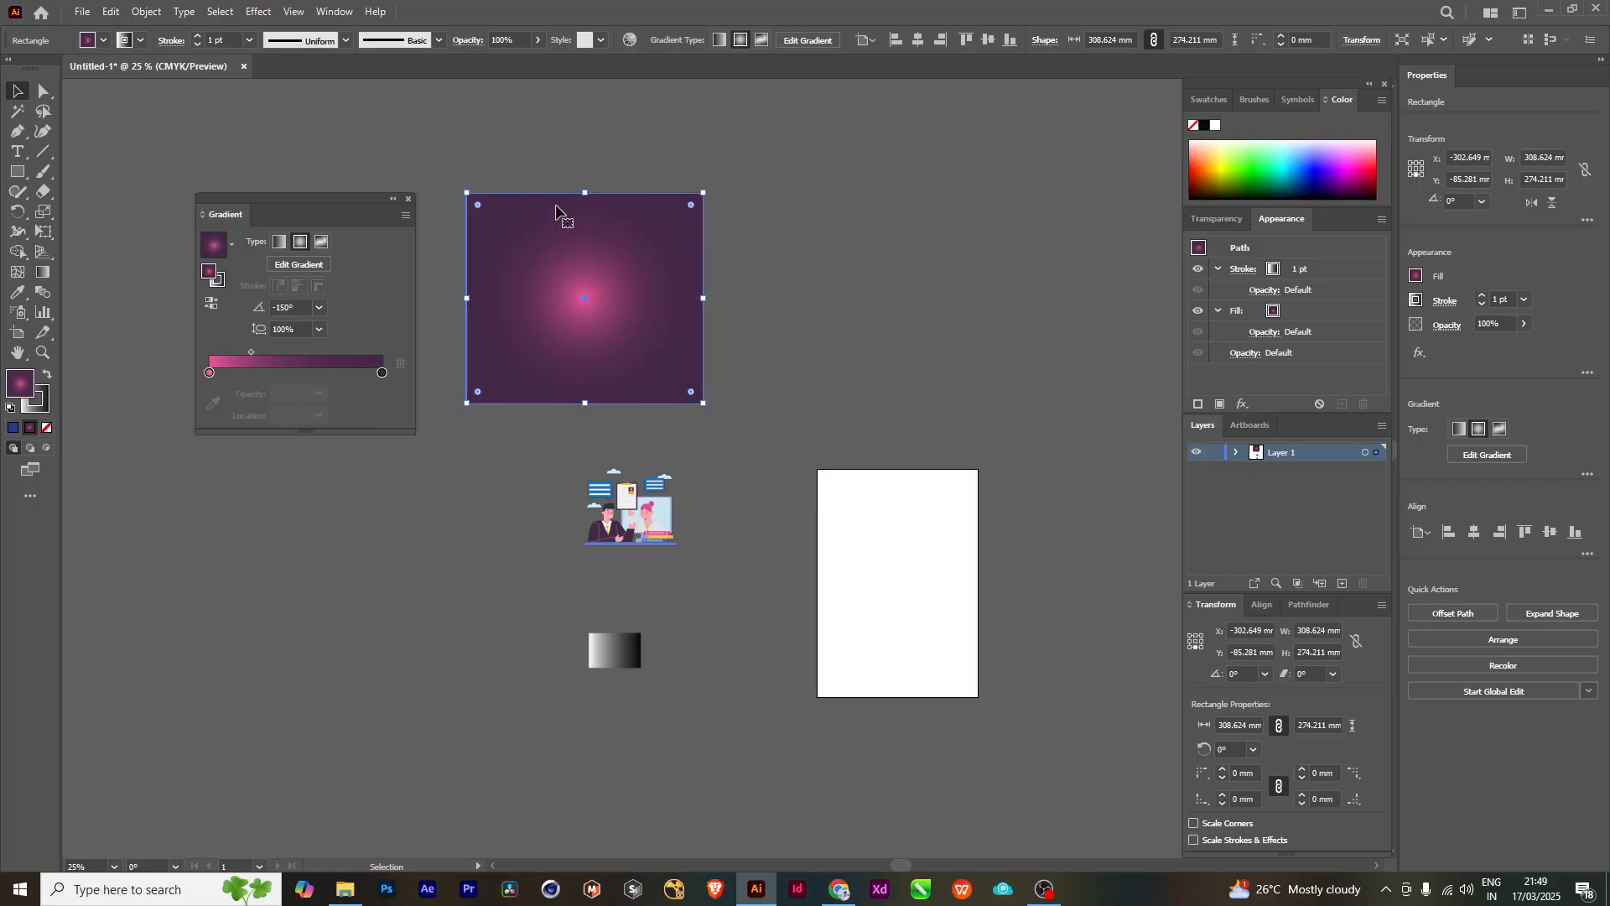
{"action": "left_click", "coordinate": [319, 308]}
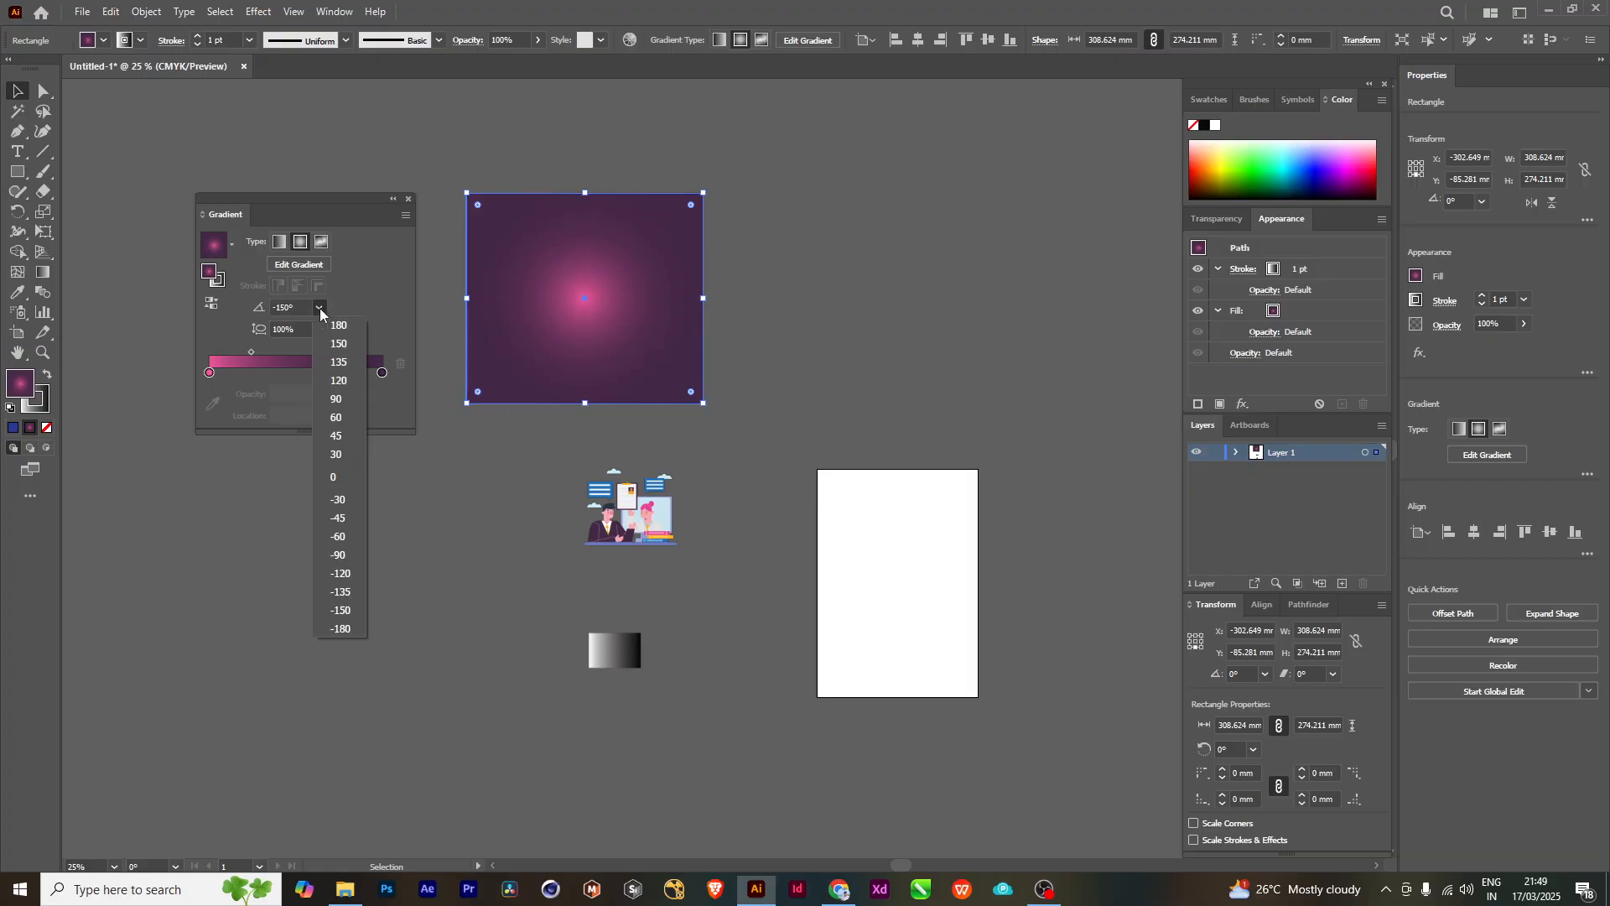
{"action": "left_click", "coordinate": [327, 476]}
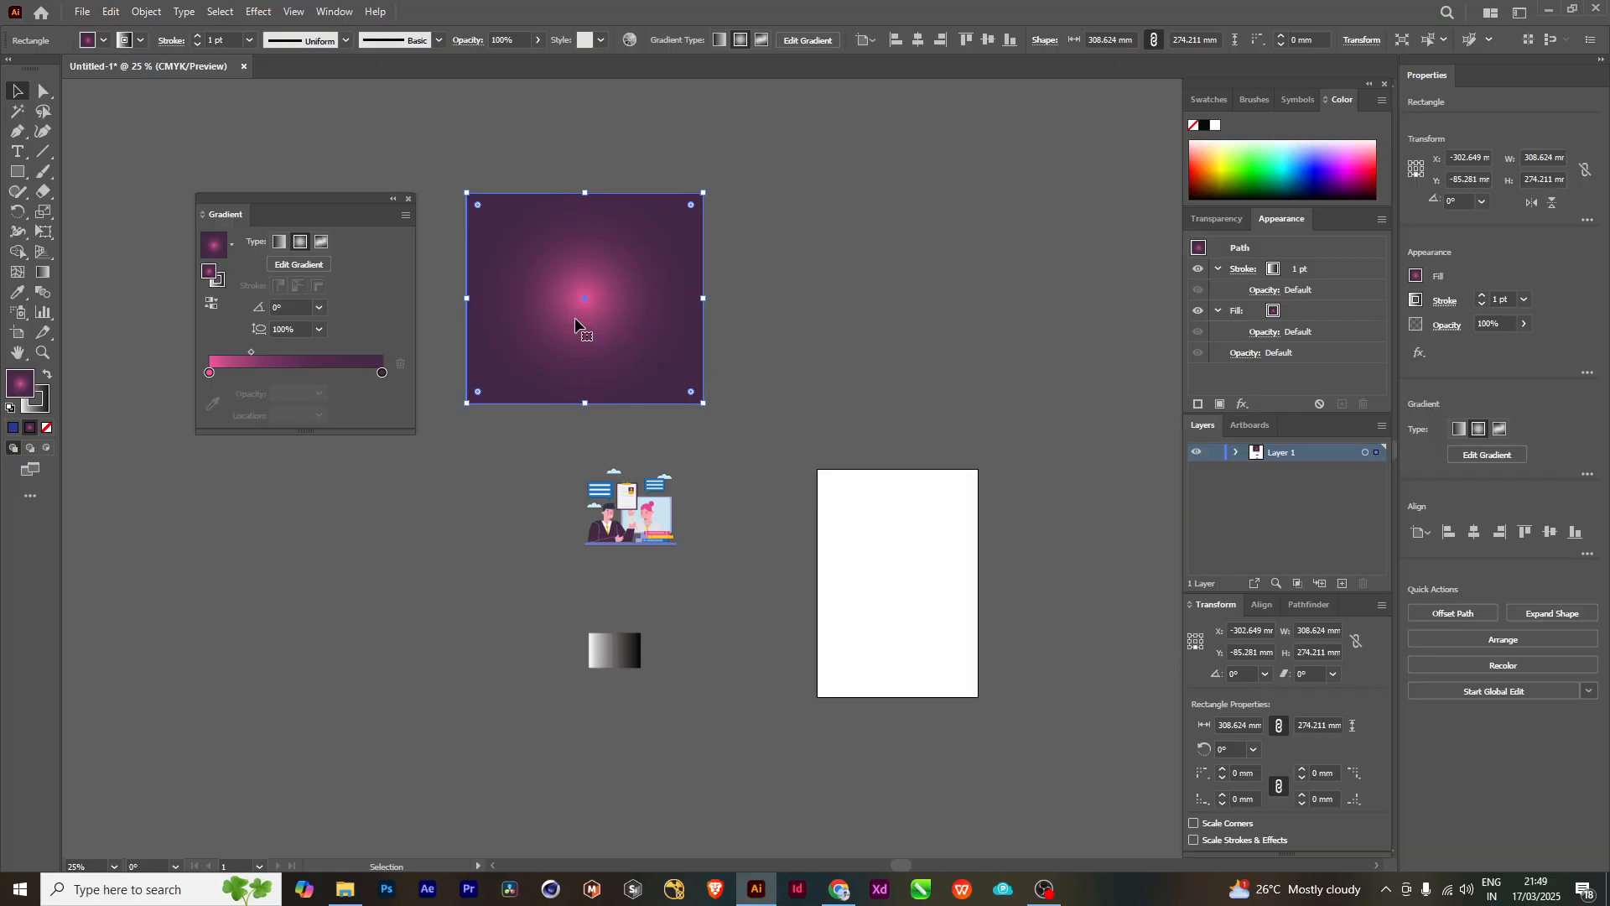
- Move the rectangle above the artboard and illustration, and move the Gradient panel clear of it
{"action": "left_click_drag", "start_coordinate": [657, 239], "coordinate": [758, 154]}
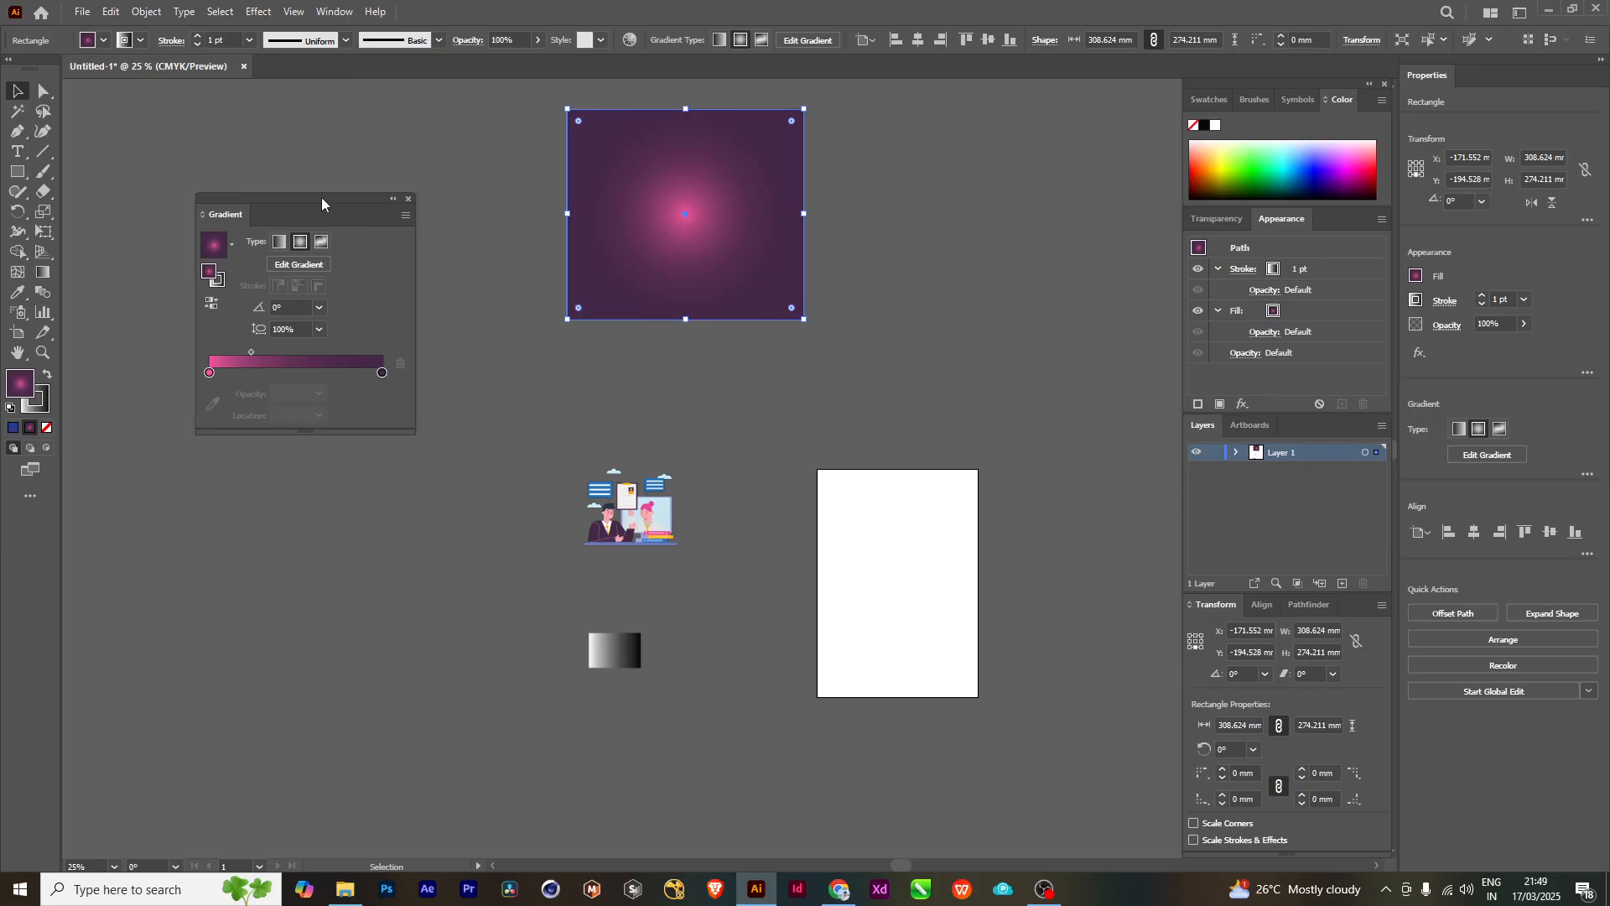
{"action": "left_click_drag", "start_coordinate": [322, 203], "coordinate": [260, 205]}
{"action": "left_click_drag", "start_coordinate": [823, 313], "coordinate": [816, 353]}
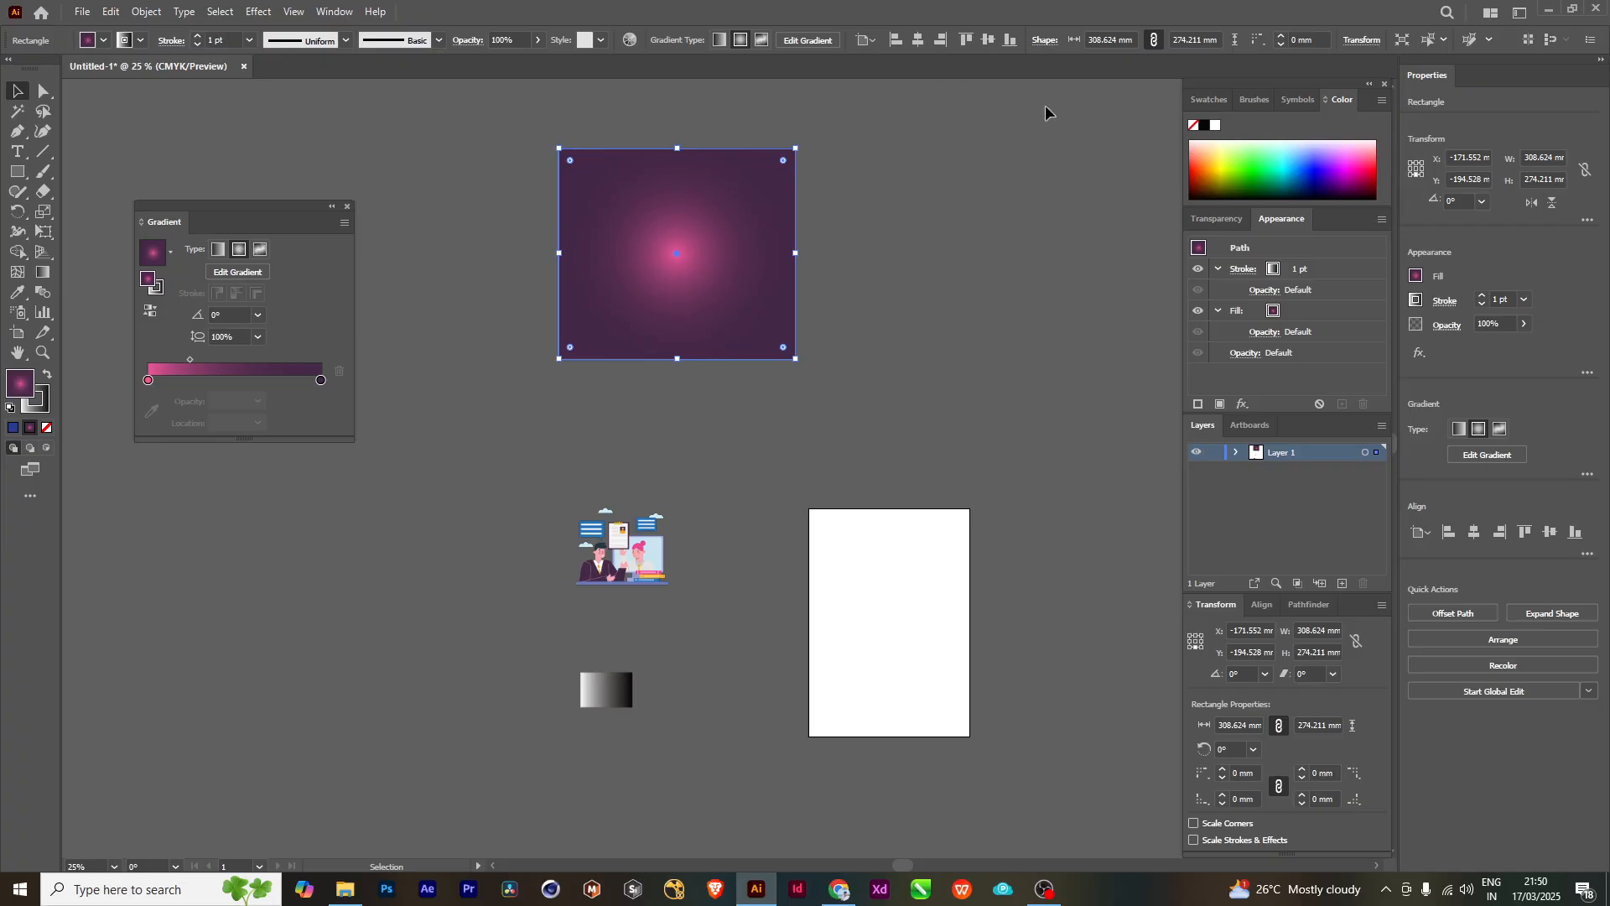
{"action": "left_click_drag", "start_coordinate": [738, 186], "coordinate": [792, 235]}
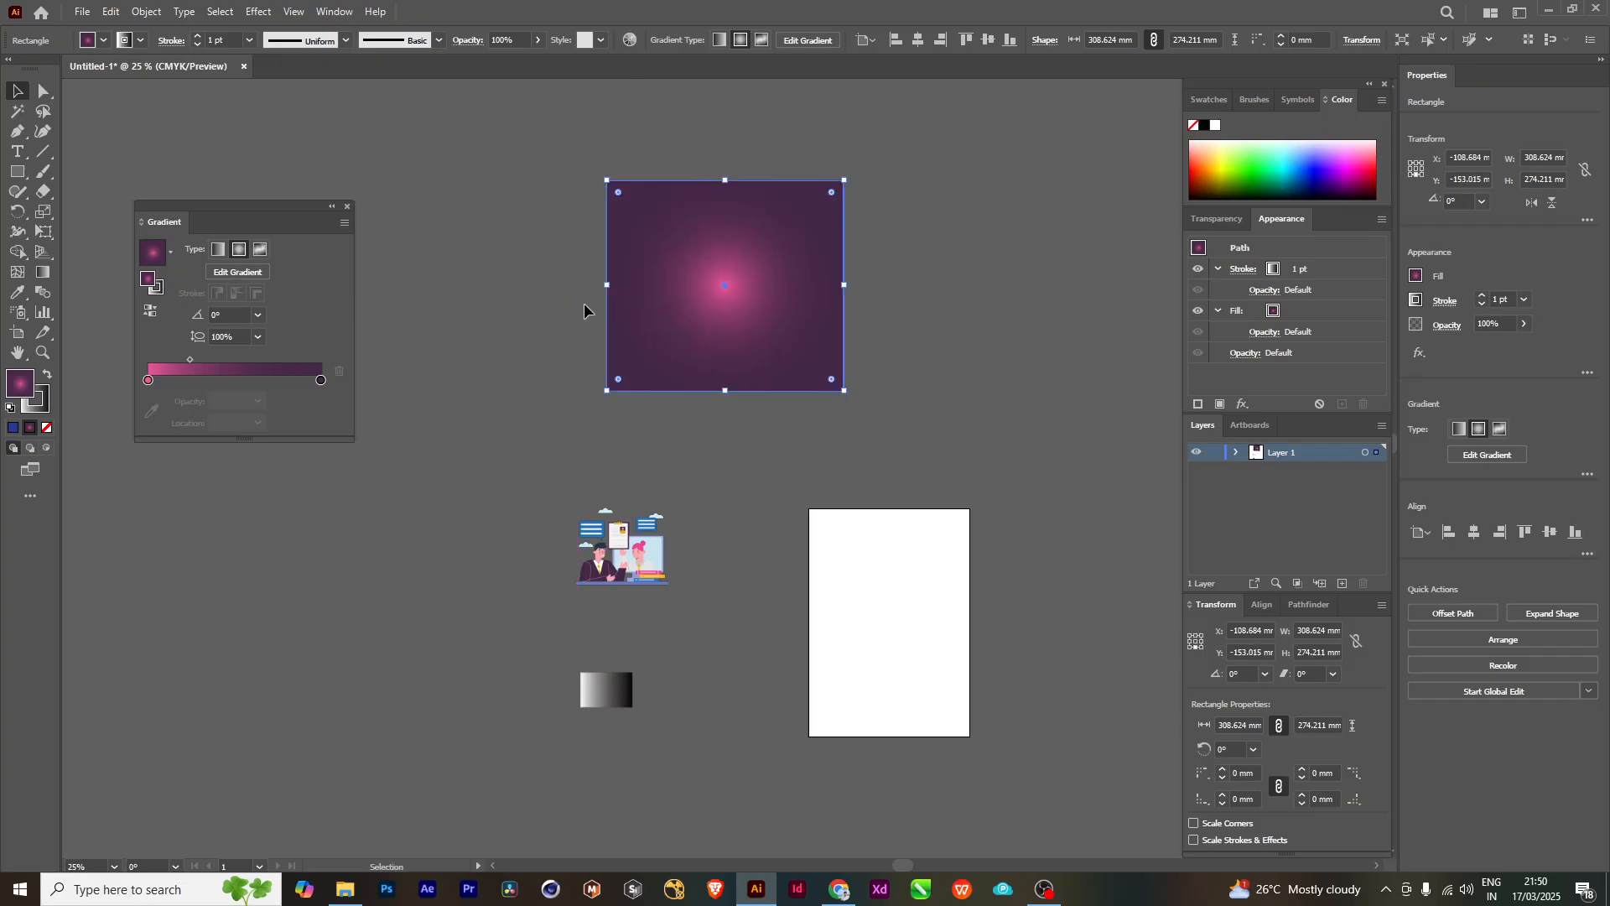
- Activate the Gradient tool on the rectangle and examine the on-canvas gradient bar, its color stops, midpoint and dotted ring
{"action": "left_click", "coordinate": [43, 275]}
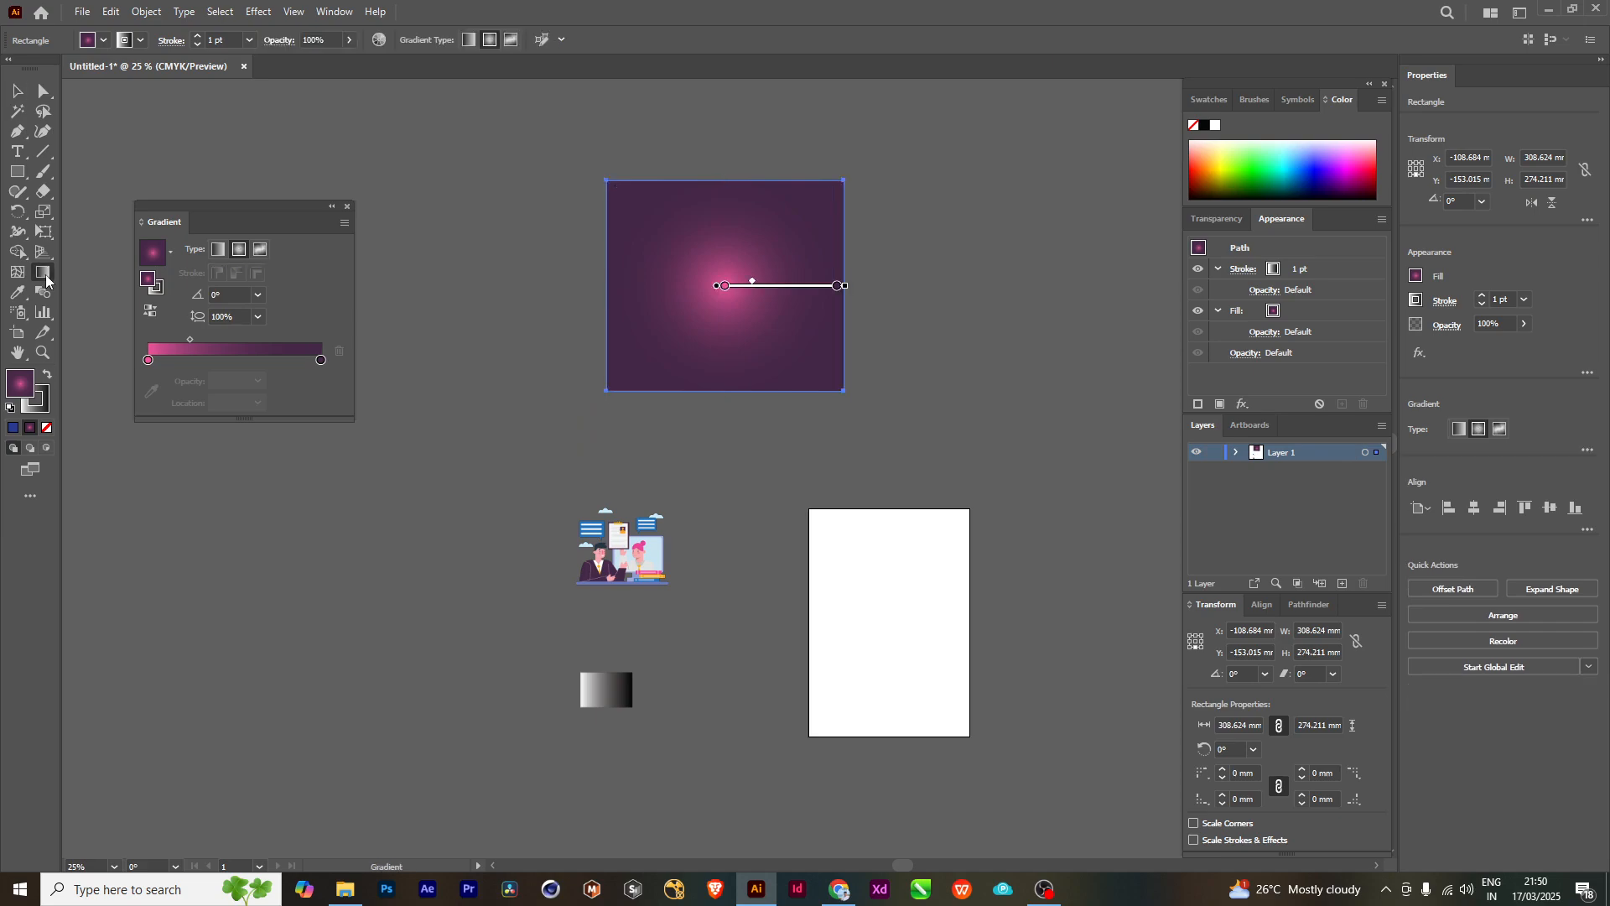
{"action": "mouse_move", "coordinate": [726, 283]}
{"action": "scroll", "coordinate": [698, 285], "scroll_direction": "up", "scroll_amount": 6}
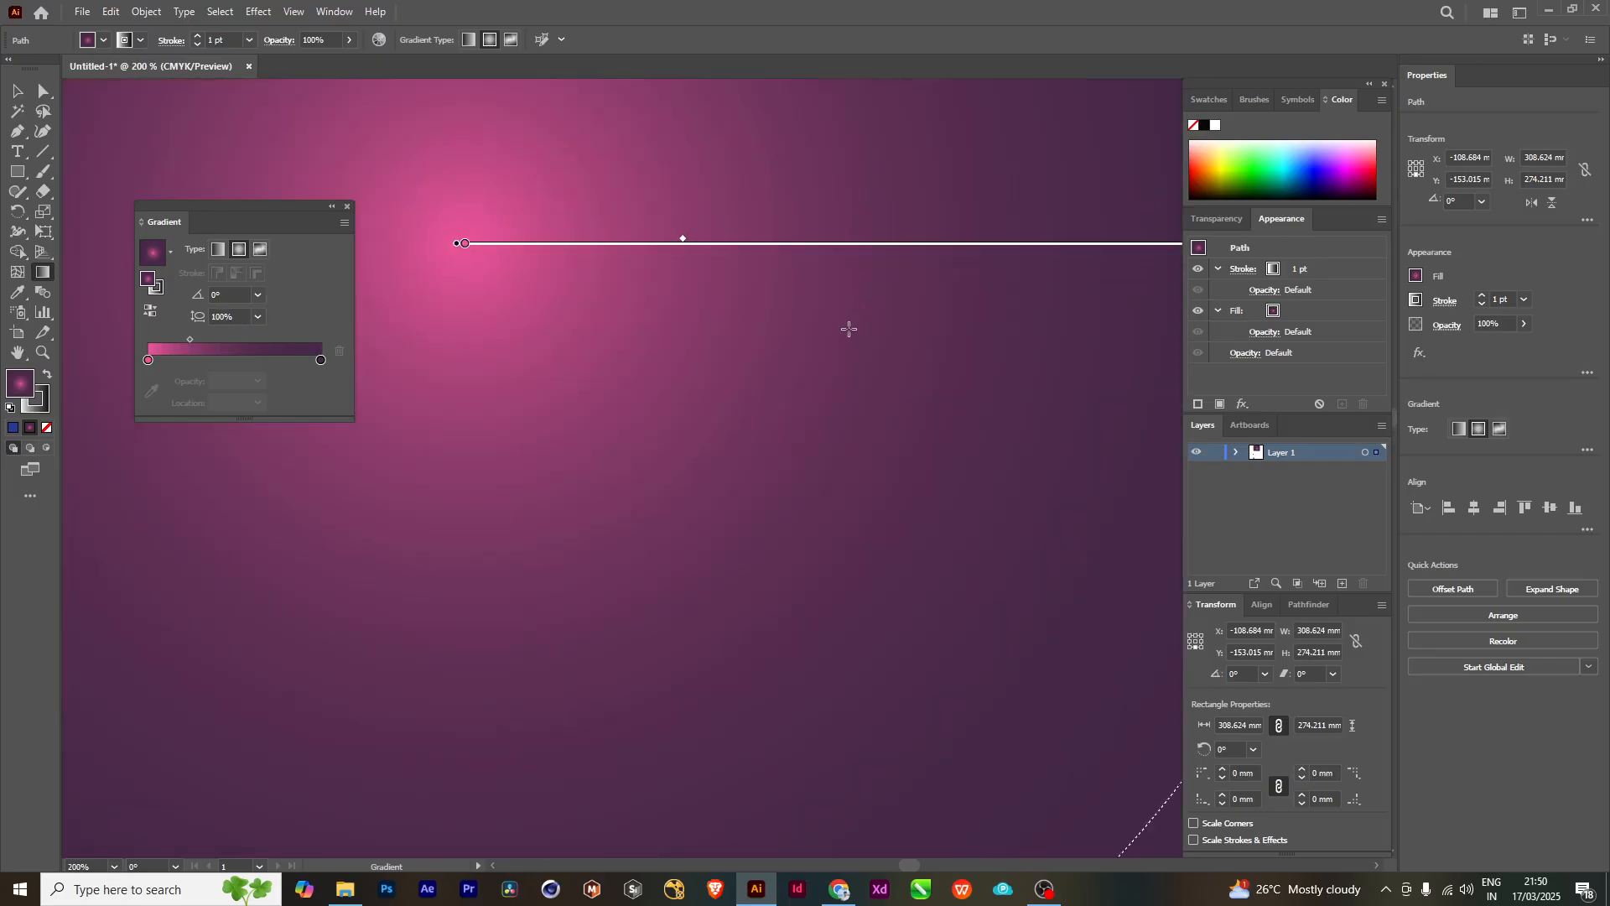
{"action": "left_click_drag", "start_coordinate": [848, 328], "coordinate": [832, 467]}
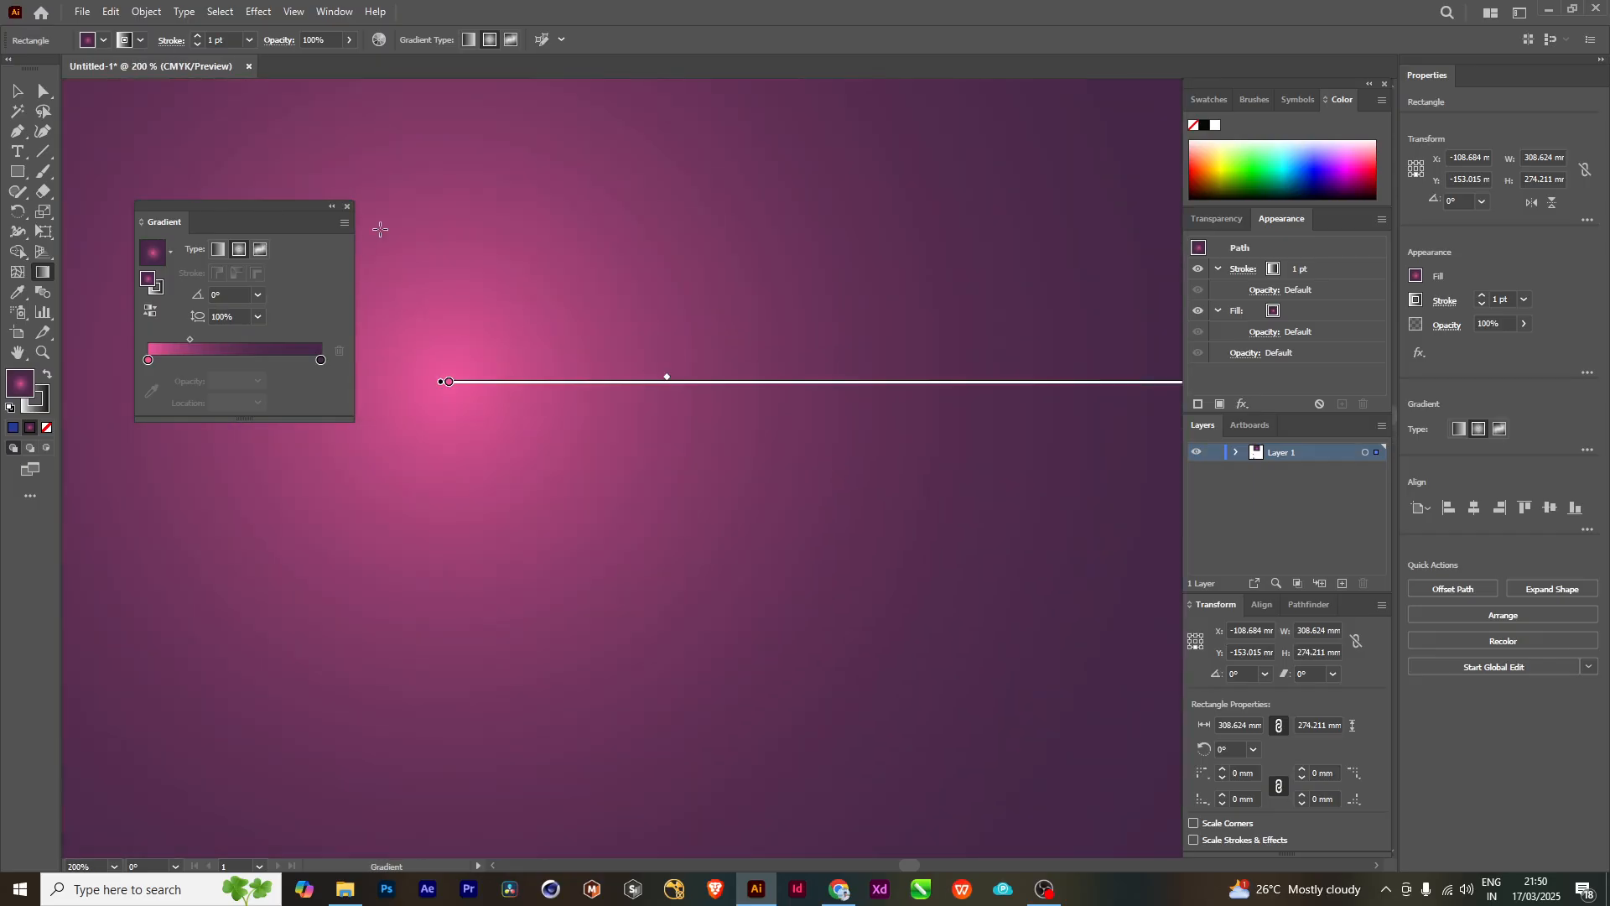
{"action": "left_click_drag", "start_coordinate": [500, 489], "coordinate": [631, 482]}
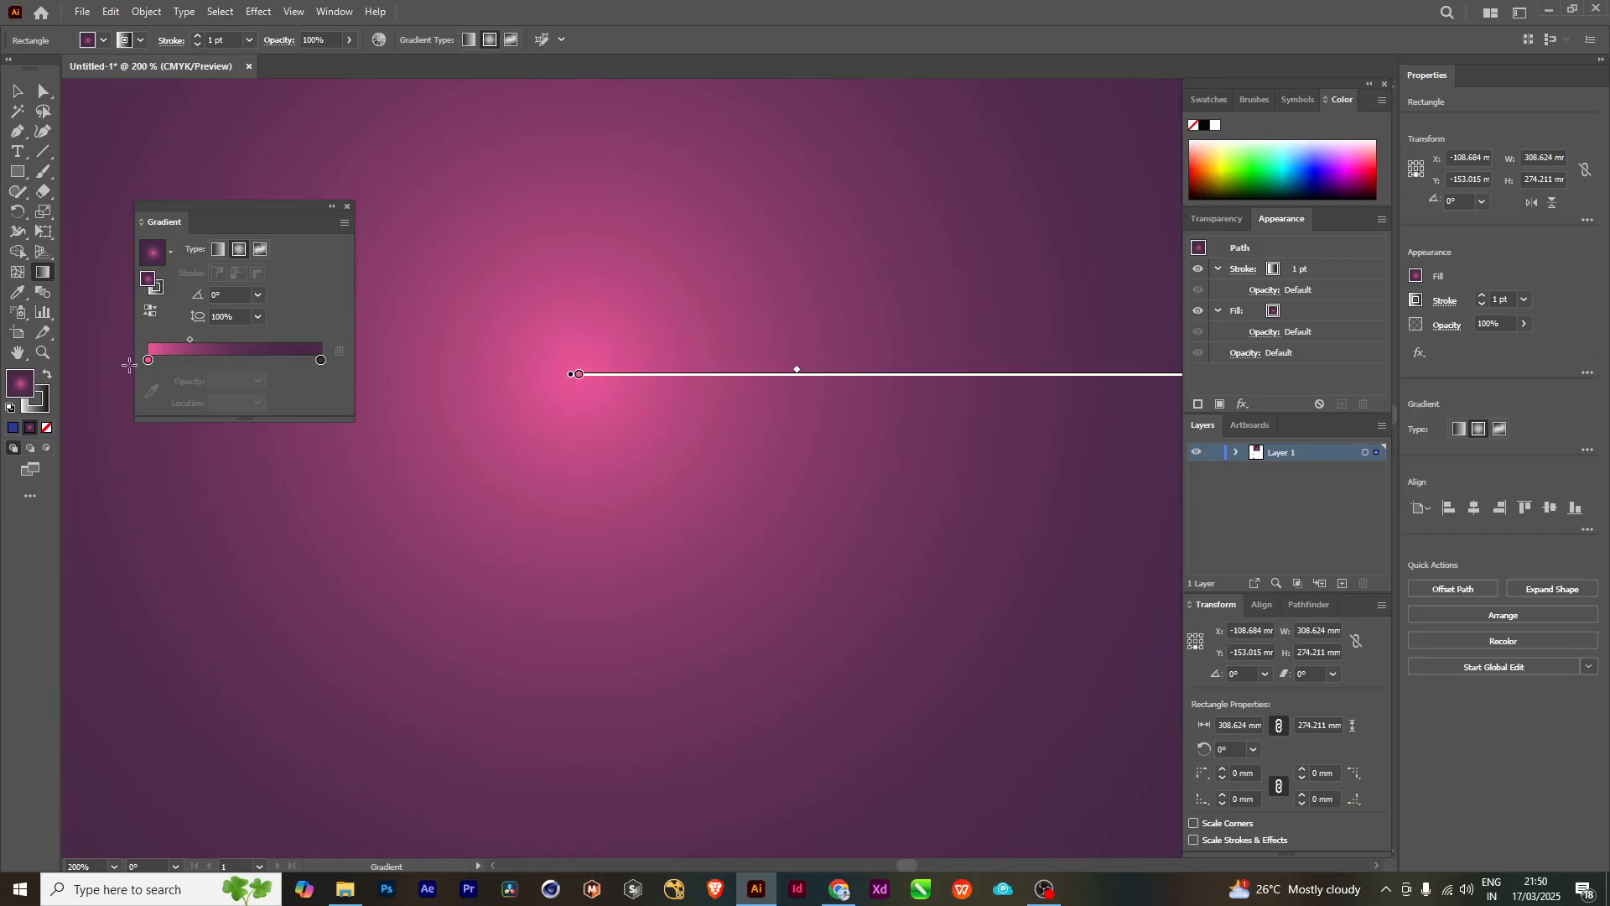
{"action": "scroll", "coordinate": [677, 460], "scroll_direction": "down", "scroll_amount": 2}
{"action": "left_click_drag", "start_coordinate": [899, 465], "coordinate": [673, 514]}
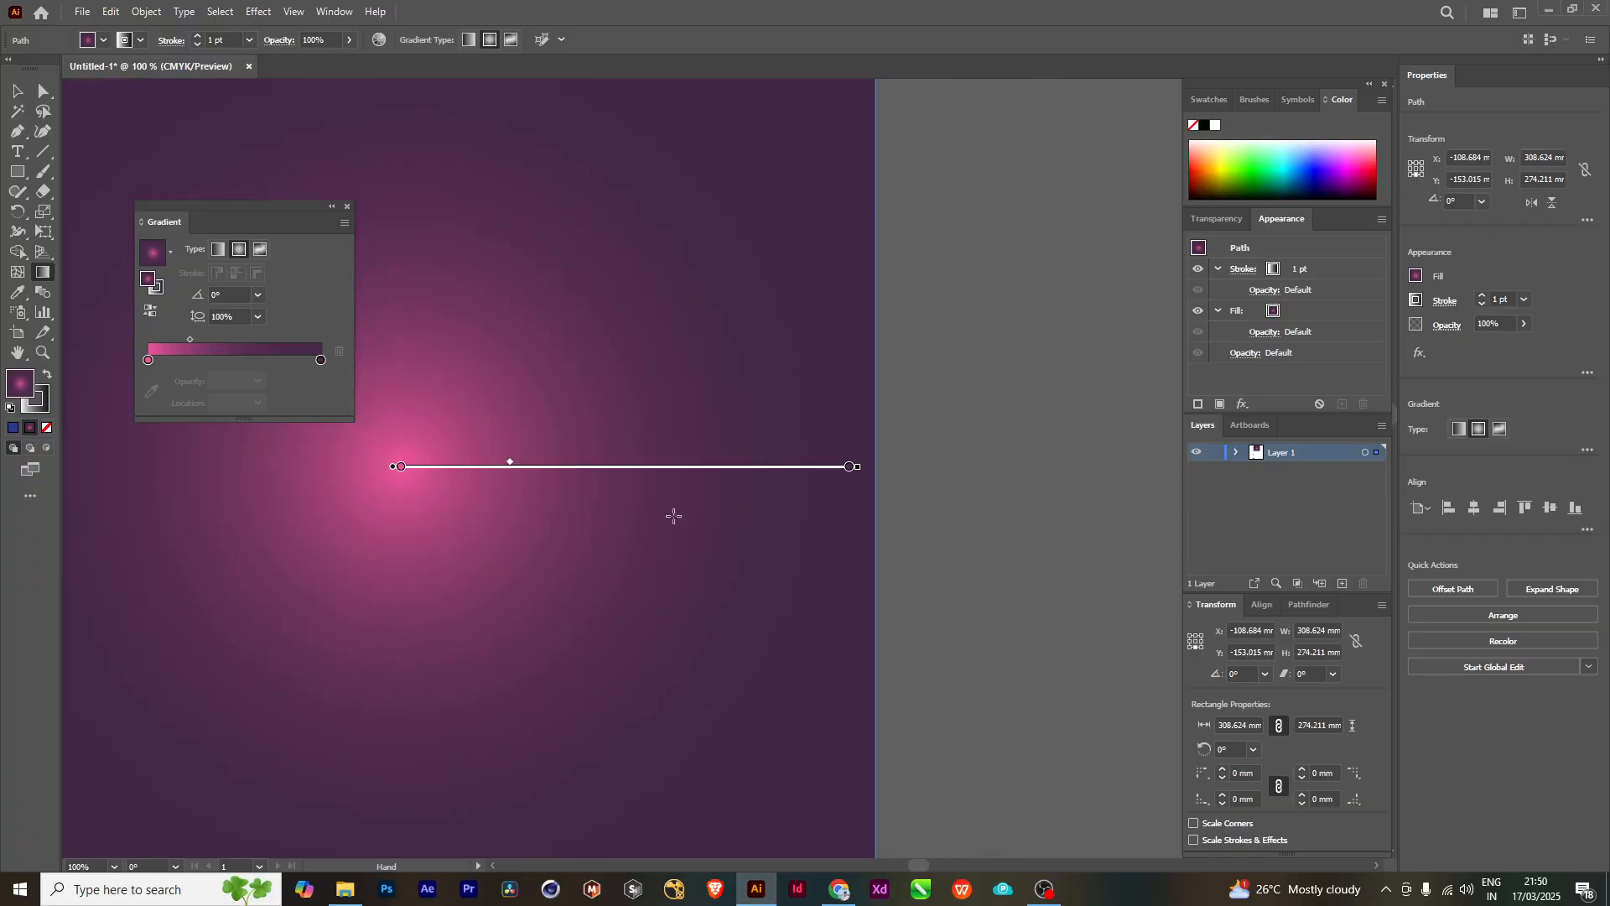
{"action": "scroll", "coordinate": [849, 469], "scroll_direction": "down", "scroll_amount": 1}
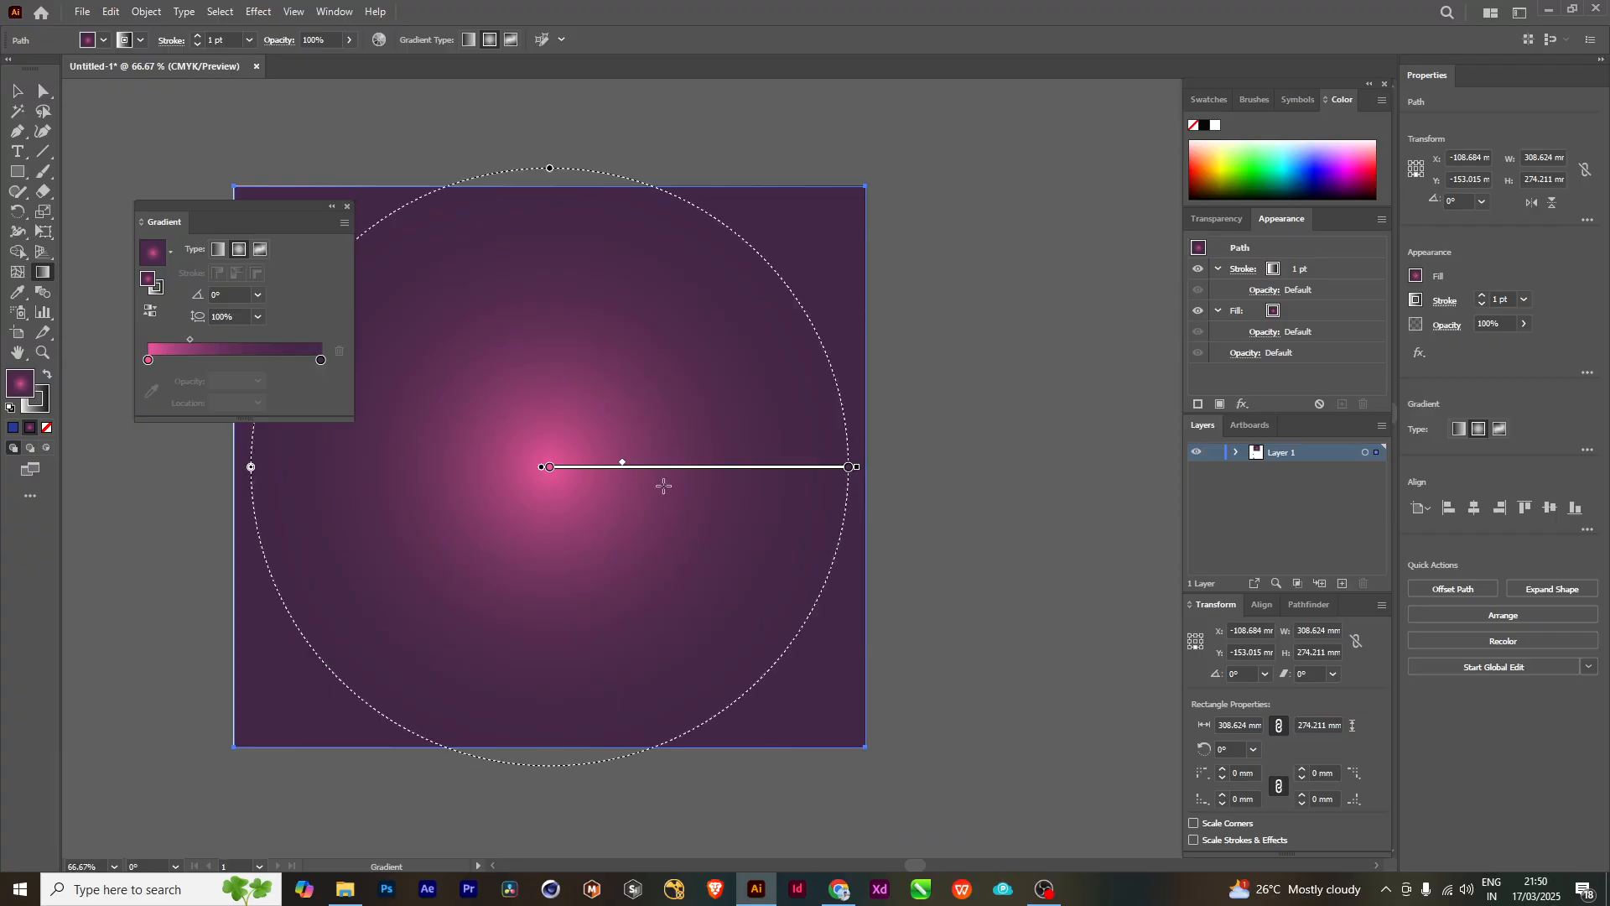
{"action": "scroll", "coordinate": [663, 486], "scroll_direction": "down", "scroll_amount": 1}
{"action": "mouse_move", "coordinate": [598, 492]}
{"action": "left_mouse_down"}
{"action": "mouse_move", "coordinate": [762, 493]}
{"action": "mouse_move", "coordinate": [751, 501]}
{"action": "left_mouse_up"}
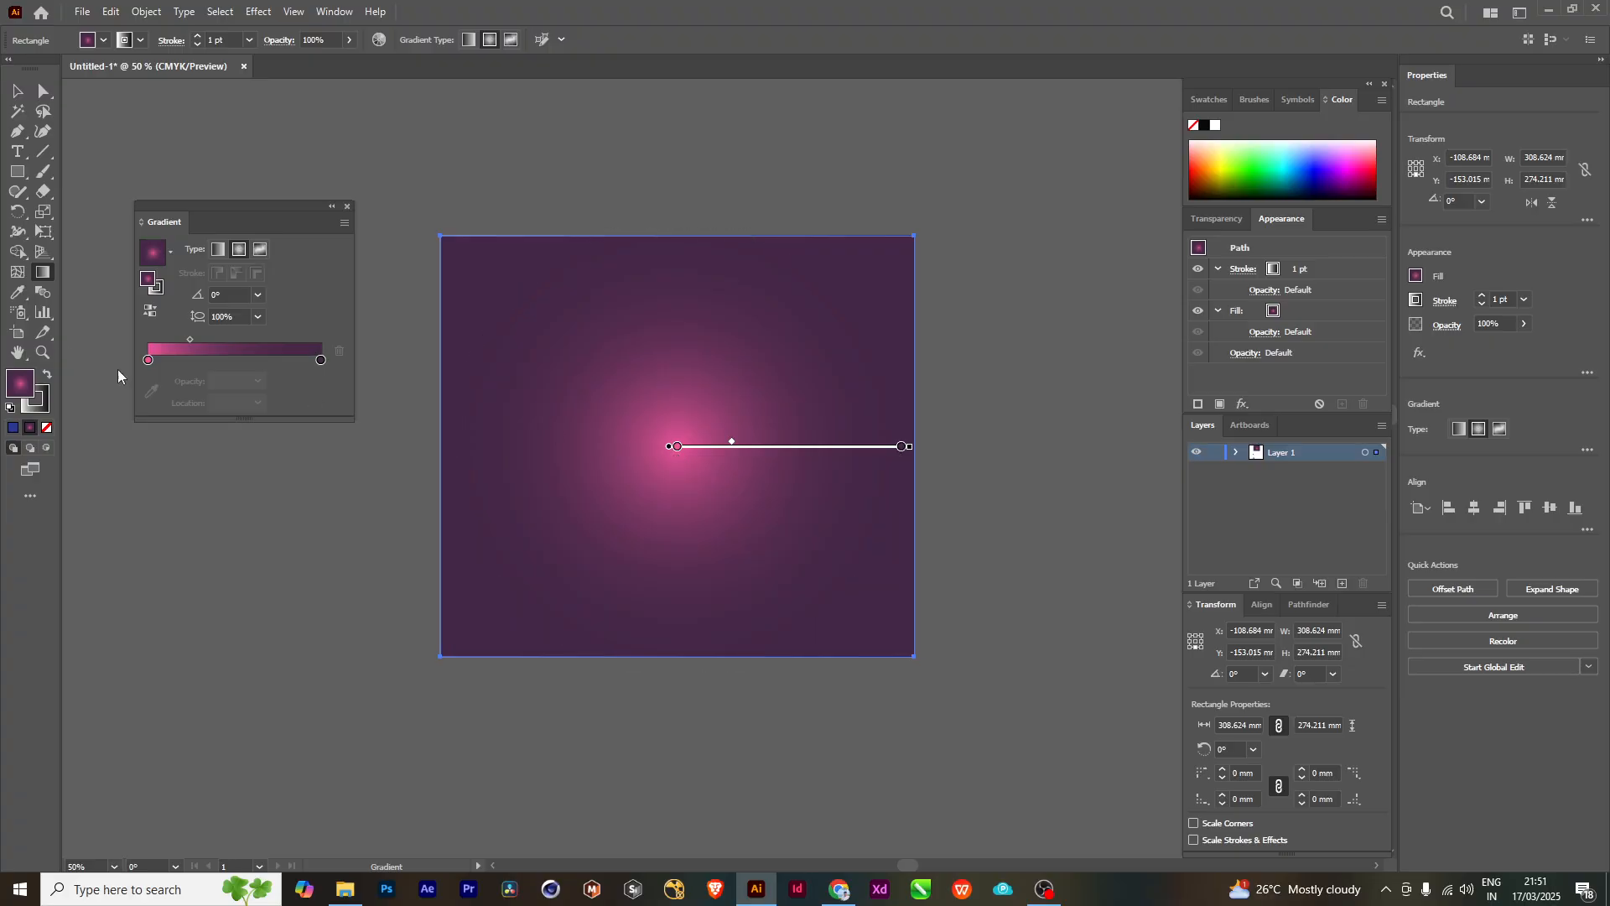
- Try light green, orange, purple and red swatches on the radial gradient's center color stop using the on-canvas gradient bar
{"action": "left_click", "coordinate": [679, 447]}
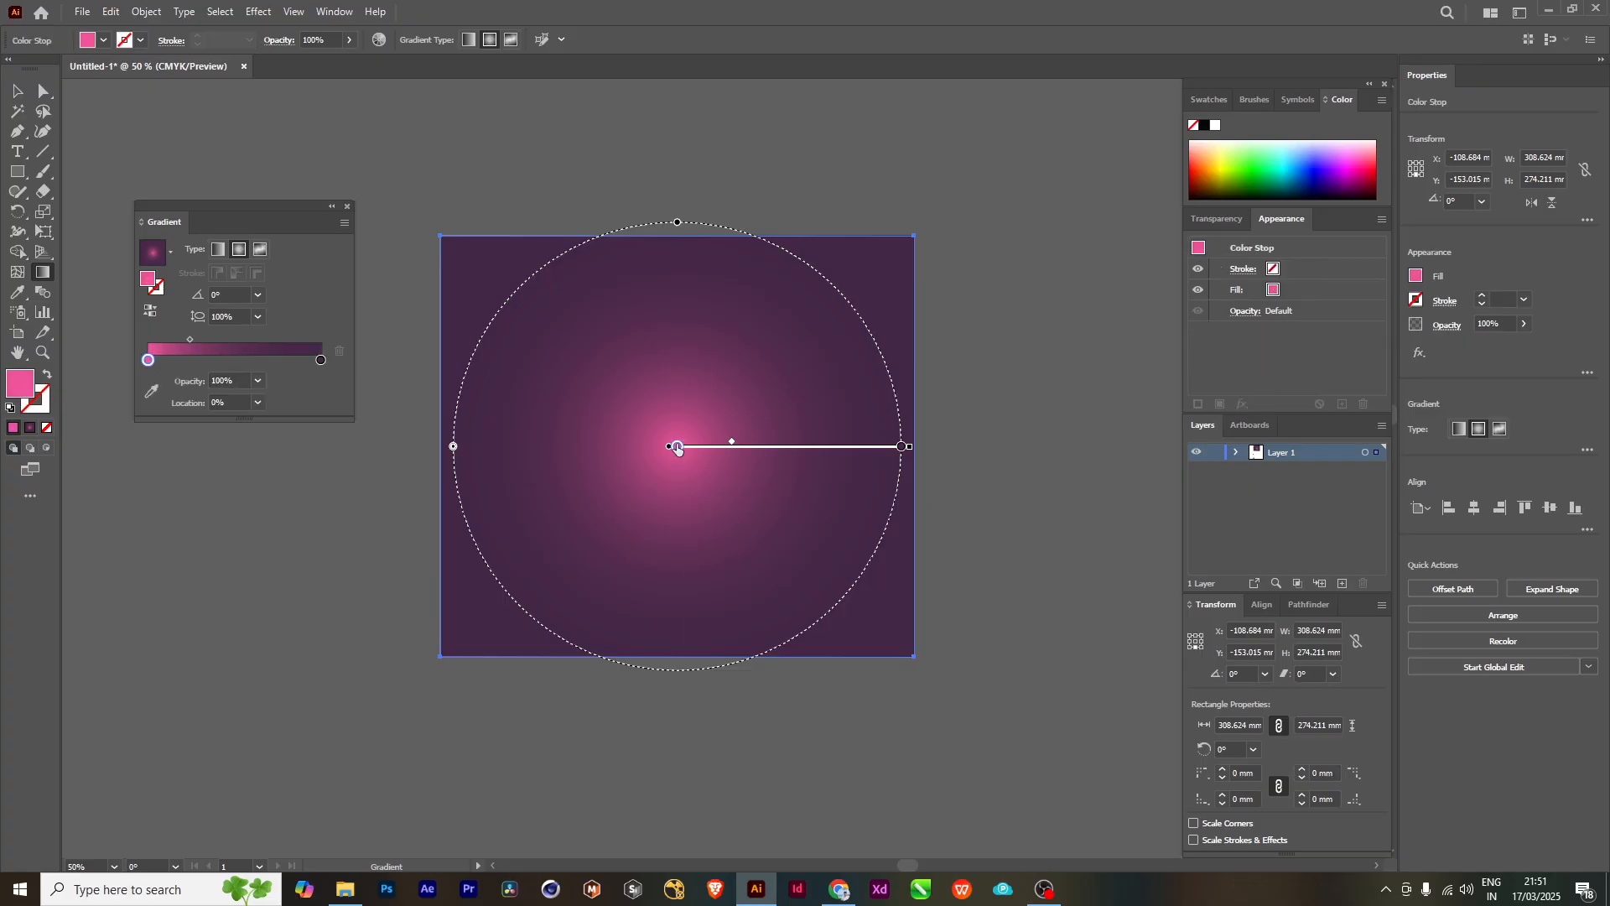
{"action": "double_click", "coordinate": [678, 447]}
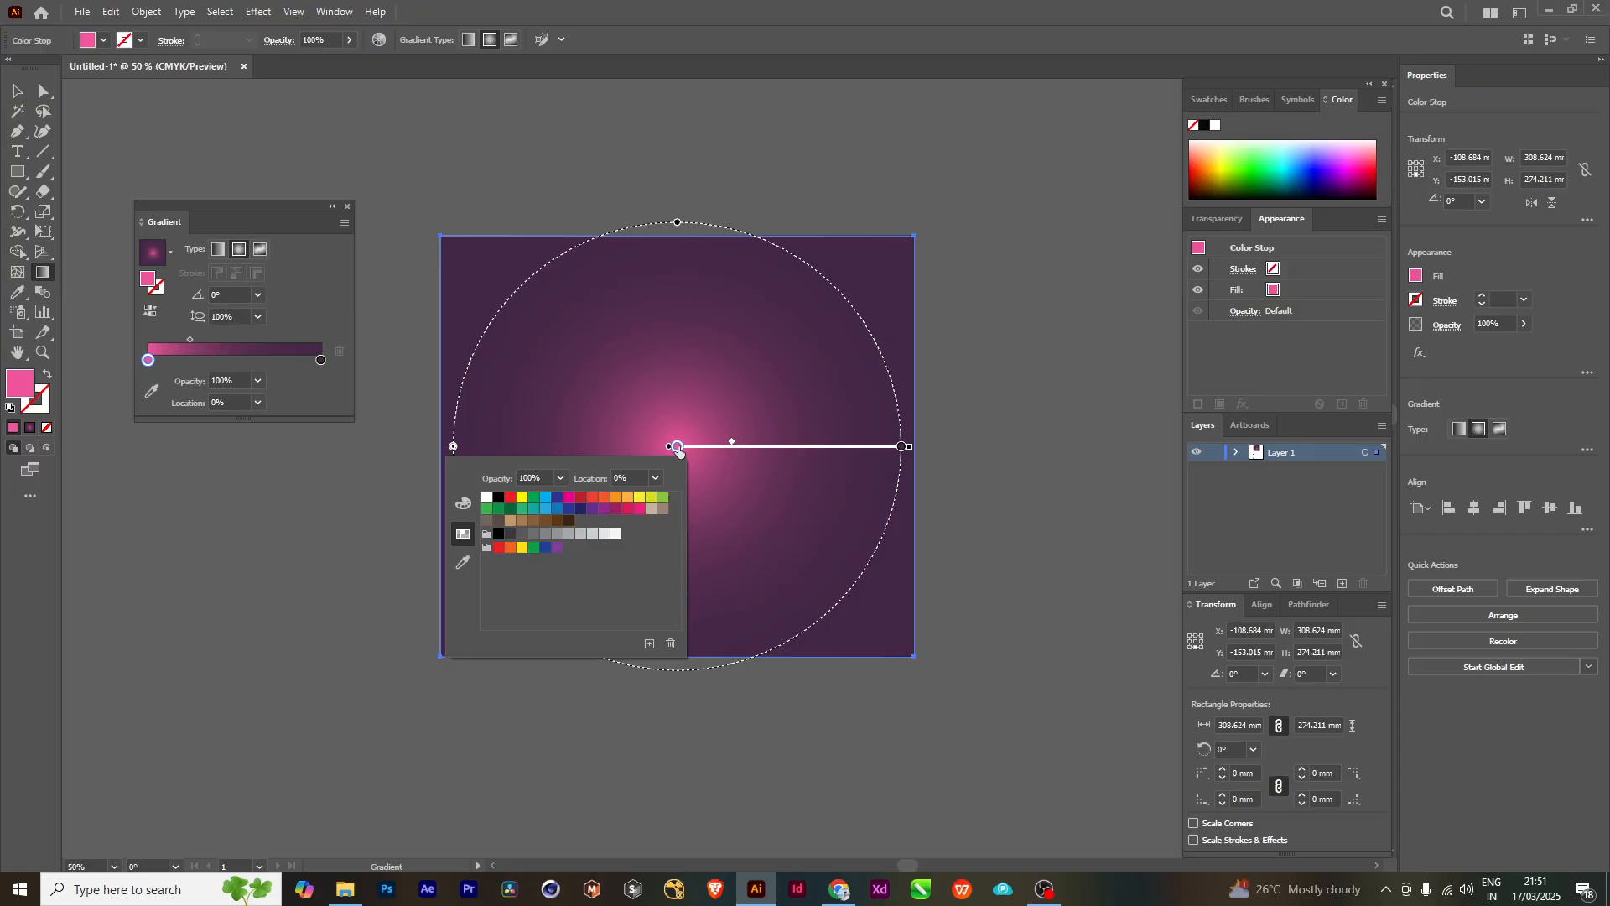
{"action": "left_click", "coordinate": [663, 497]}
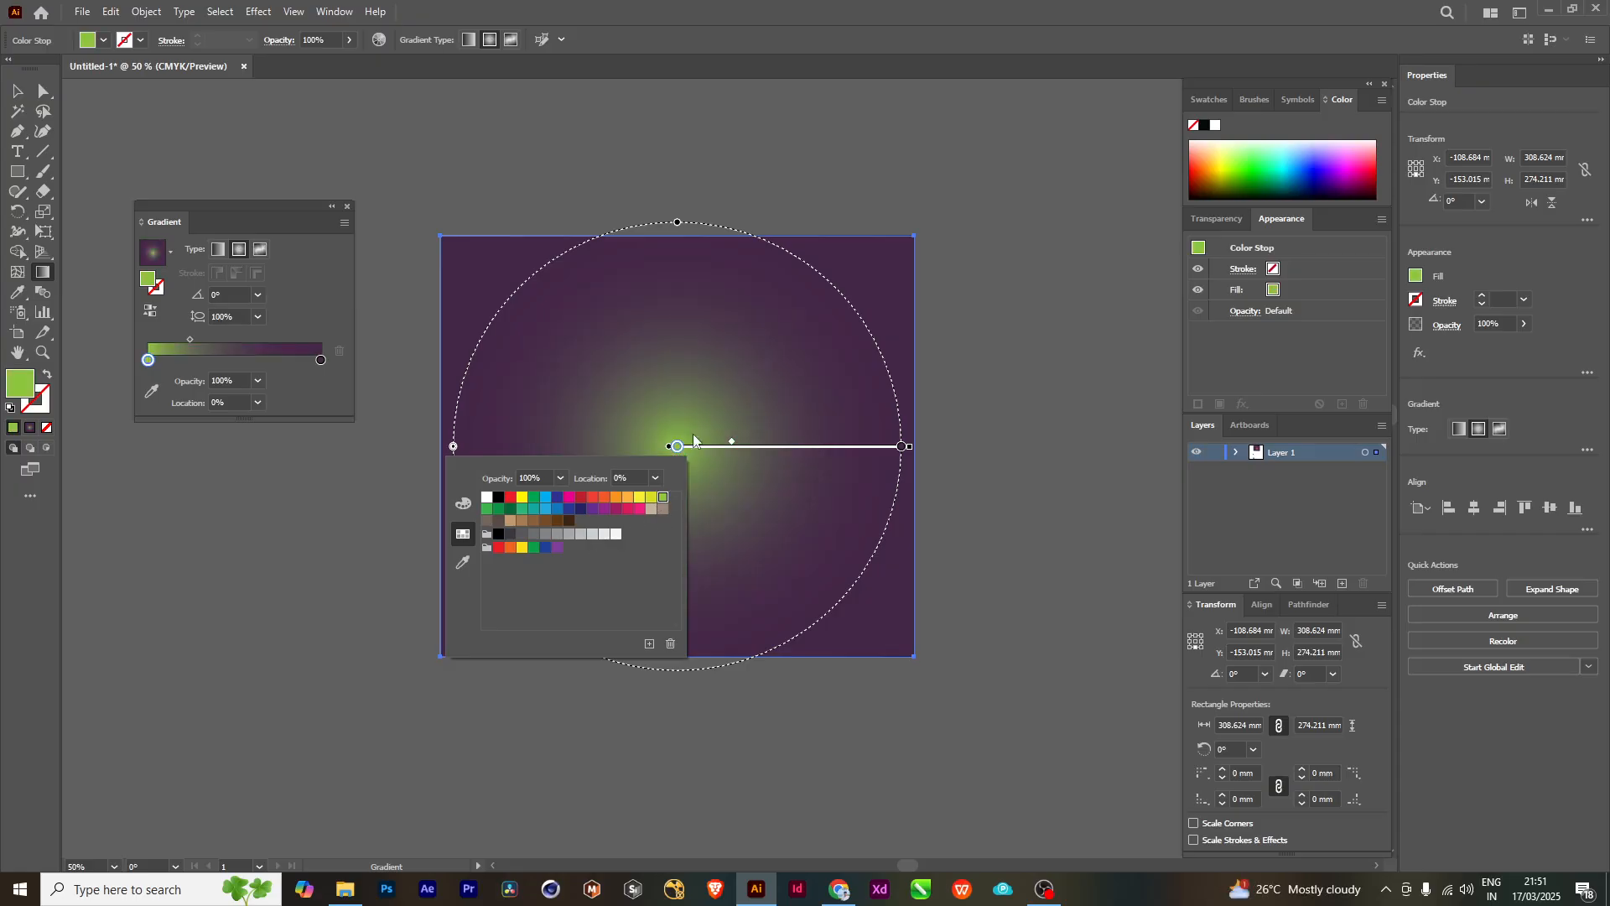
{"action": "left_click", "coordinate": [628, 497]}
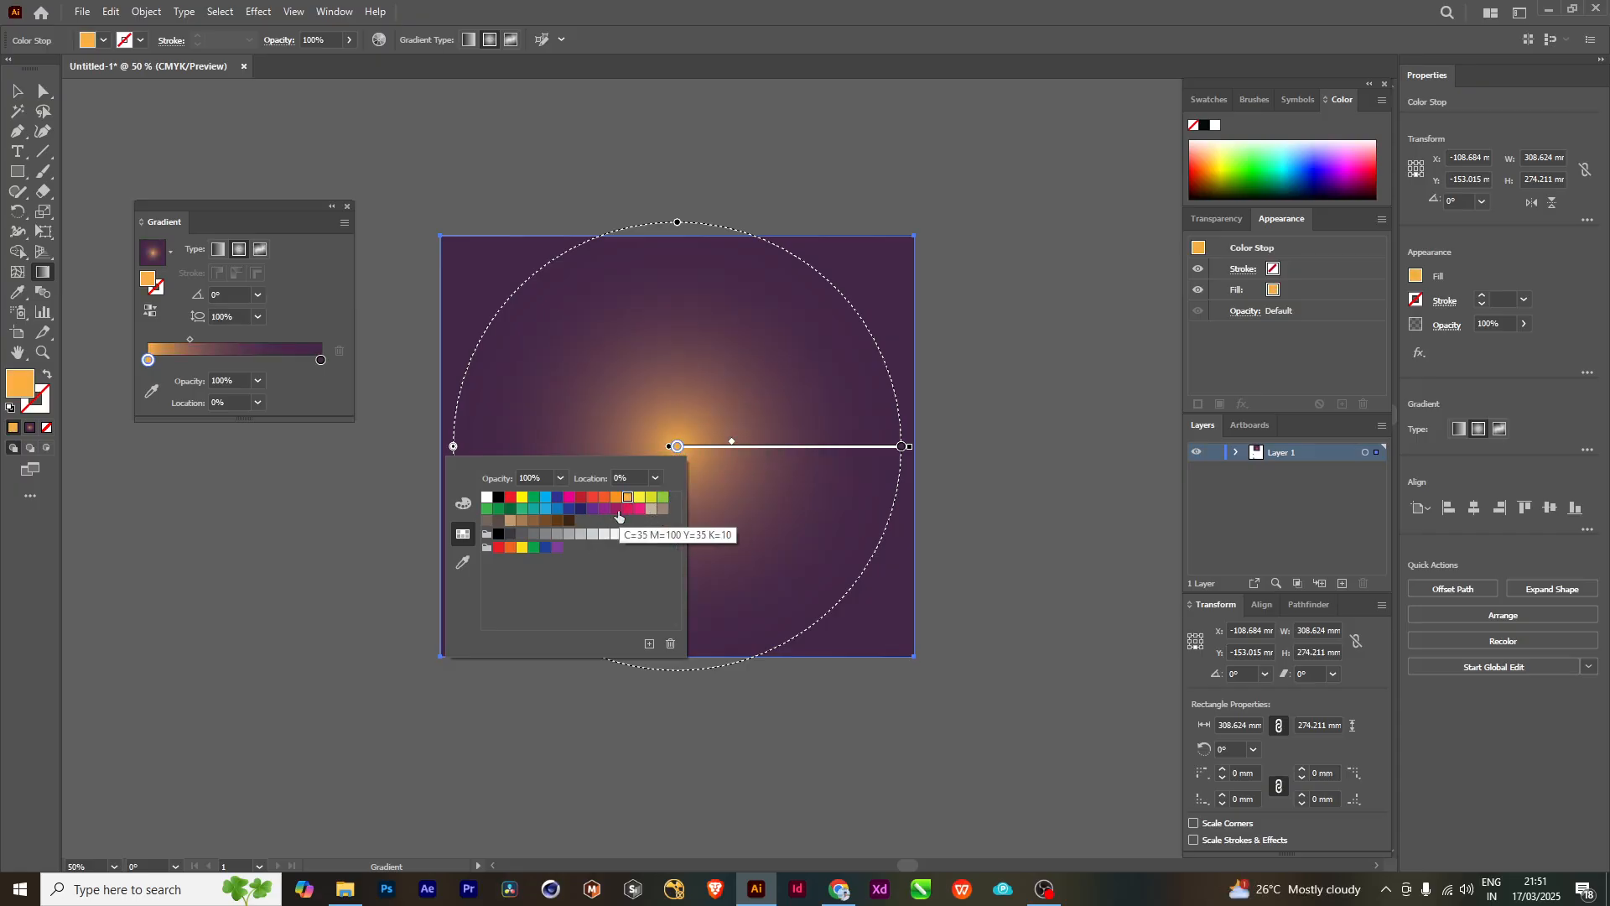
{"action": "left_click", "coordinate": [617, 510]}
{"action": "left_click", "coordinate": [593, 497]}
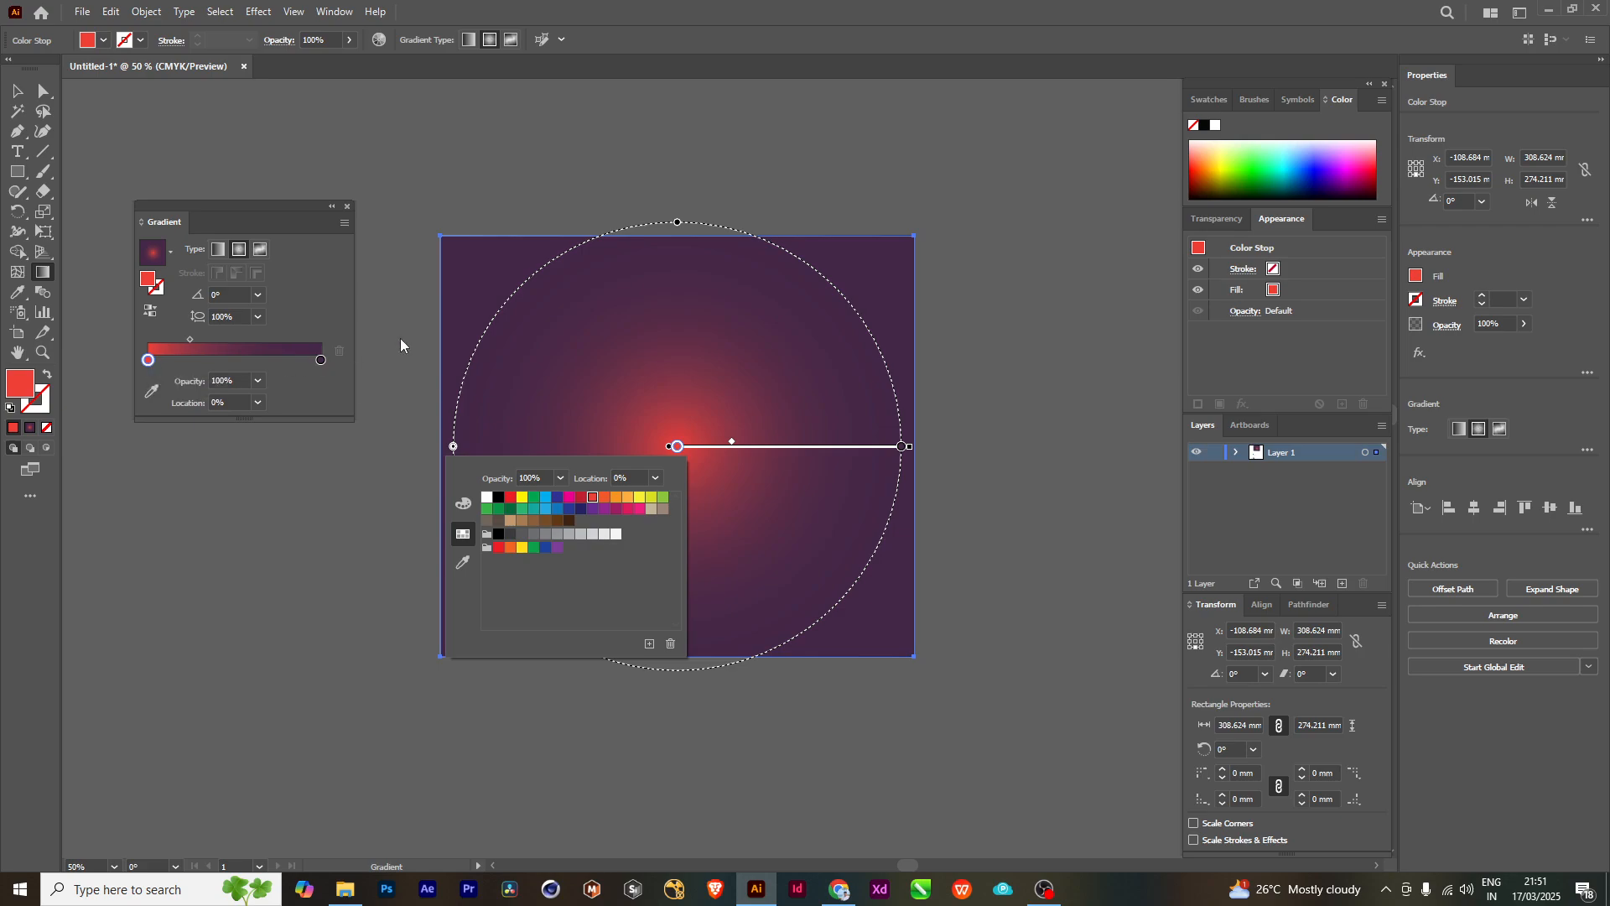
{"action": "left_click", "coordinate": [455, 195]}
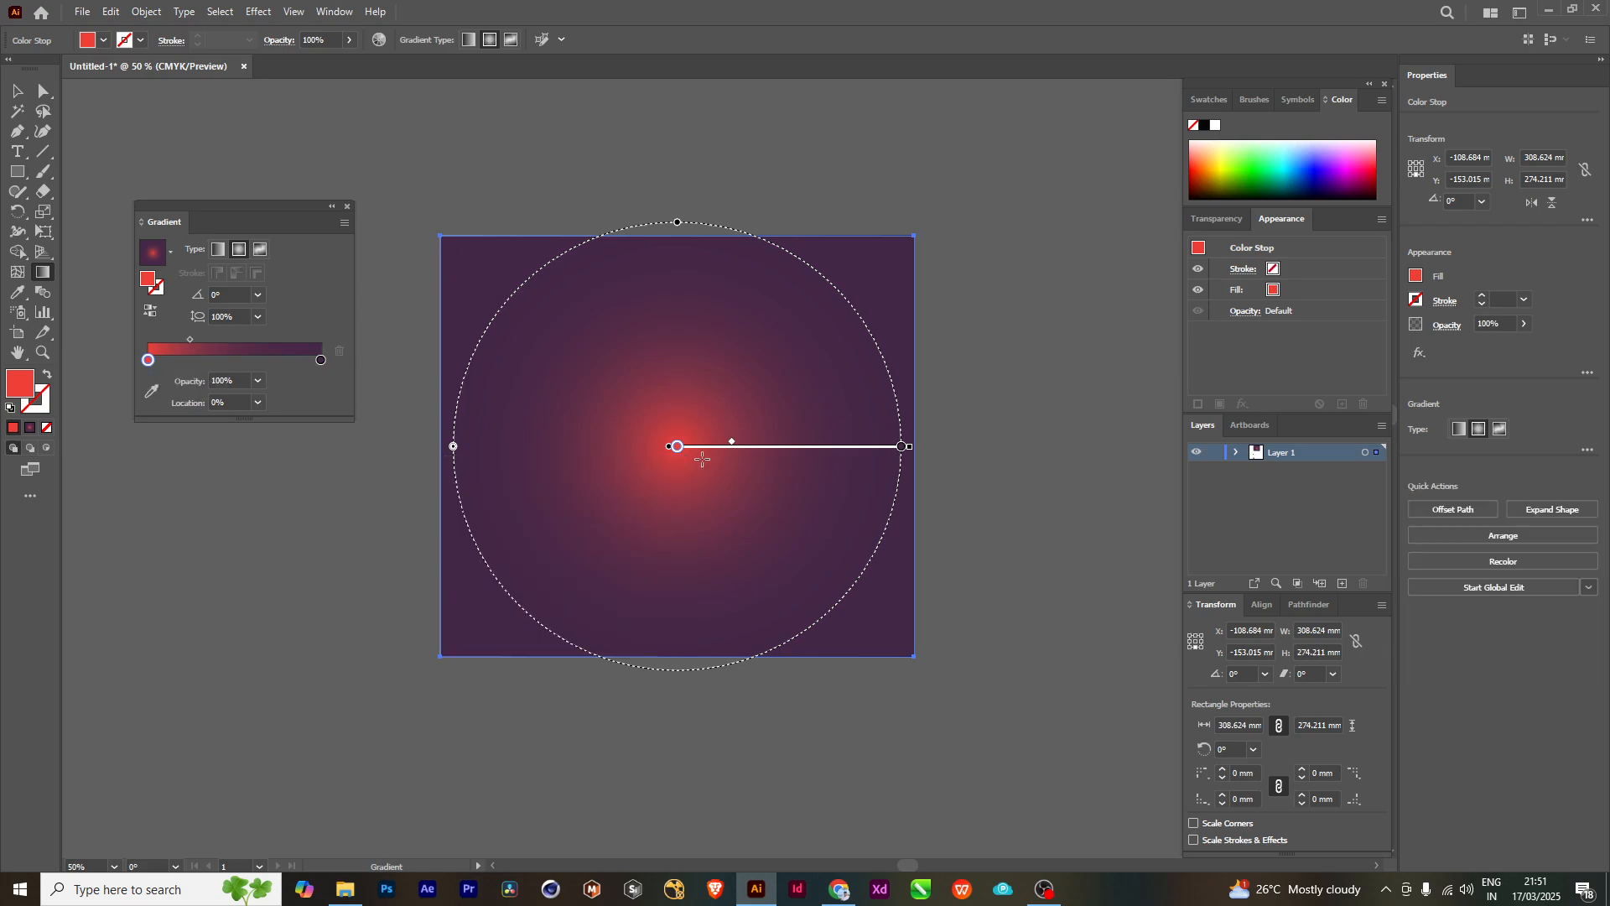
- Try red, gray, crimson and light blue swatches on the radial gradient's outer color stop
{"action": "scroll", "coordinate": [902, 450], "scroll_direction": "up", "scroll_amount": 2}
{"action": "left_click", "coordinate": [902, 447]}
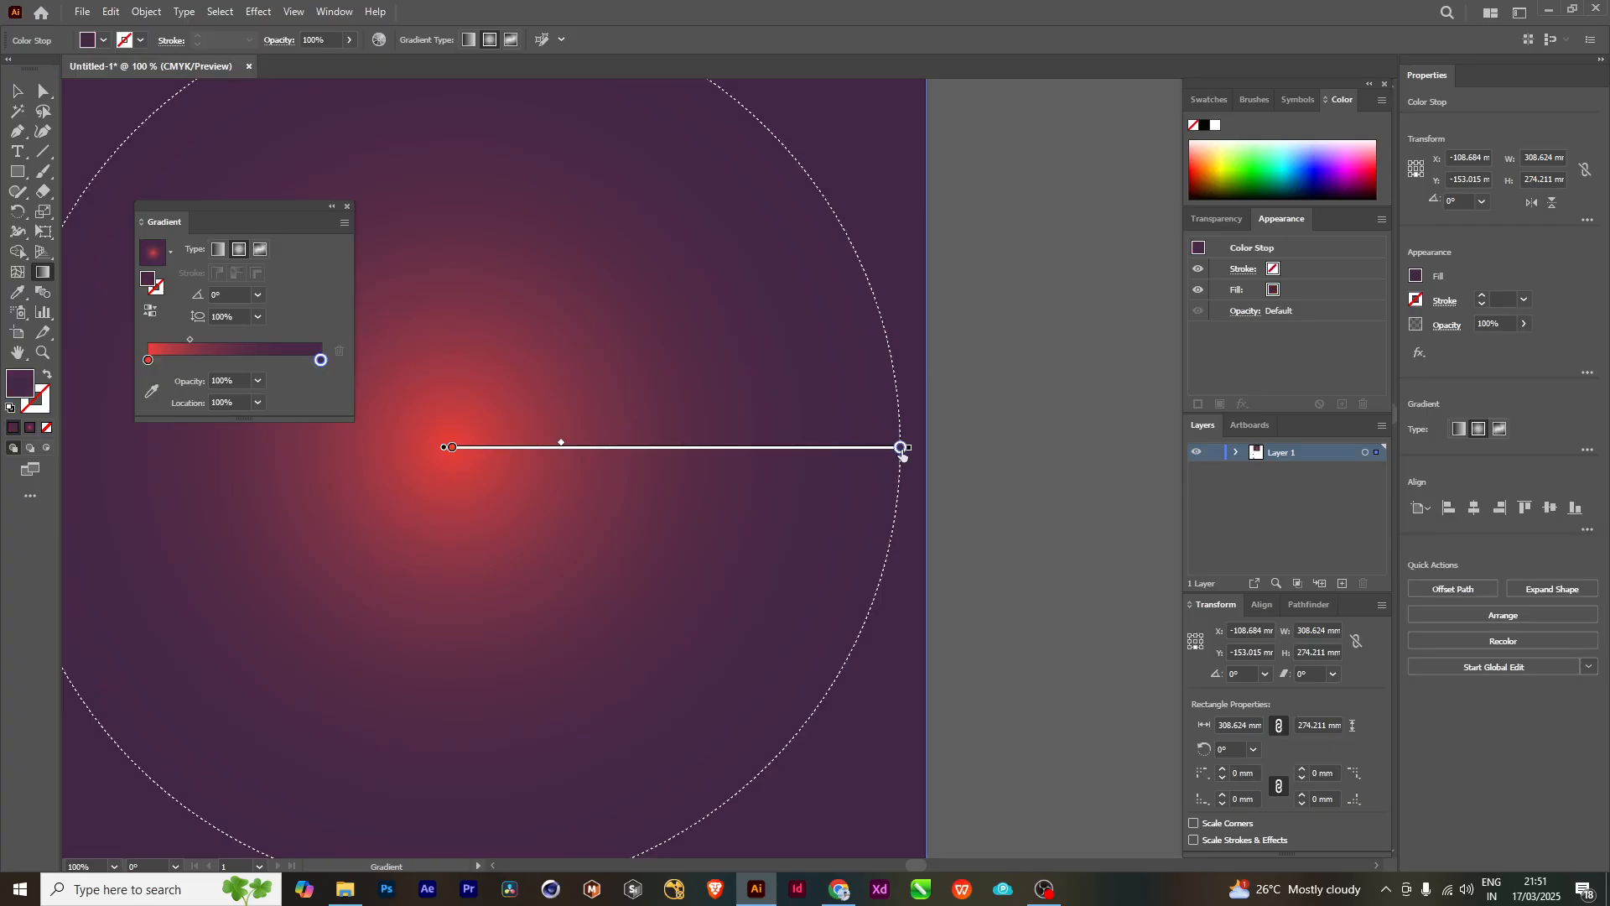
{"action": "double_click", "coordinate": [901, 447]}
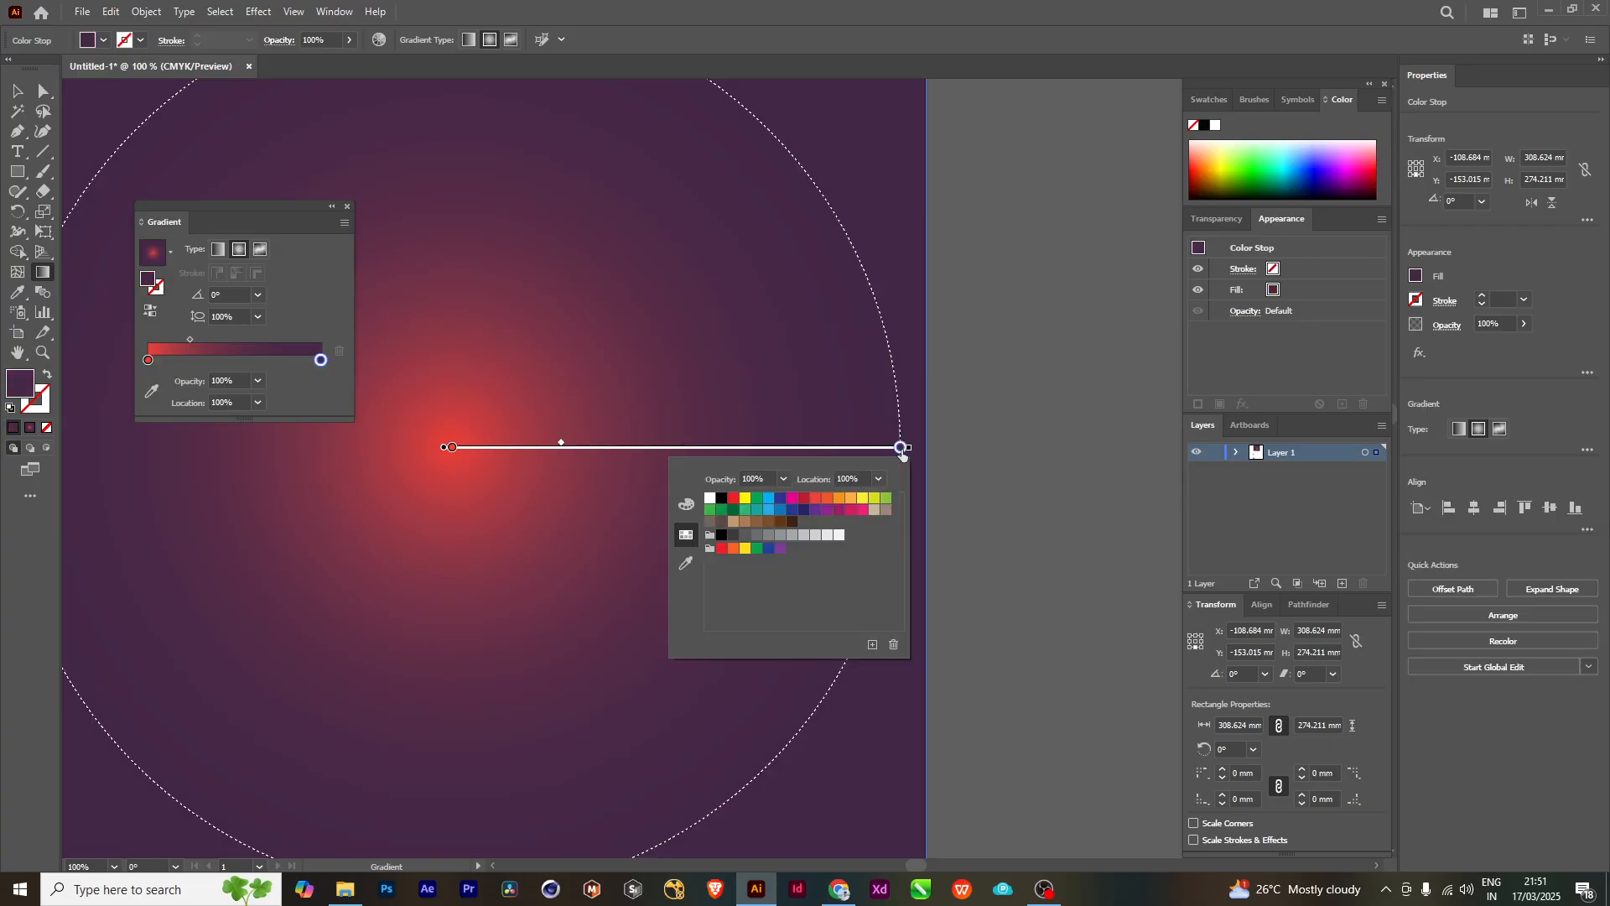
{"action": "left_click", "coordinate": [721, 551]}
{"action": "left_click", "coordinate": [757, 536]}
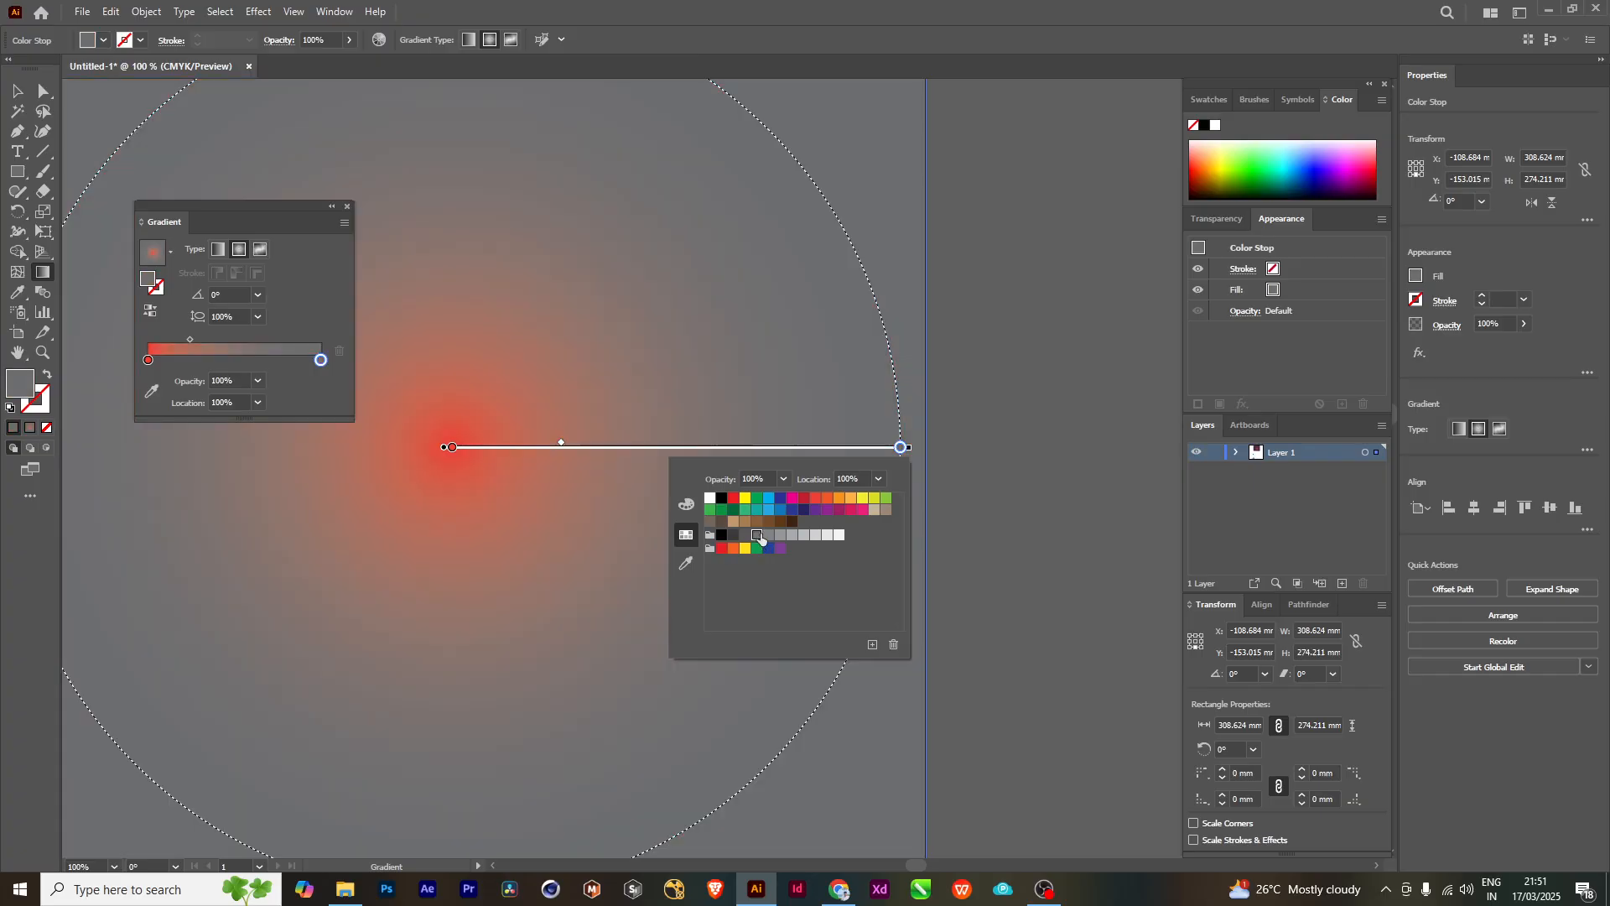
{"action": "left_click", "coordinate": [849, 510]}
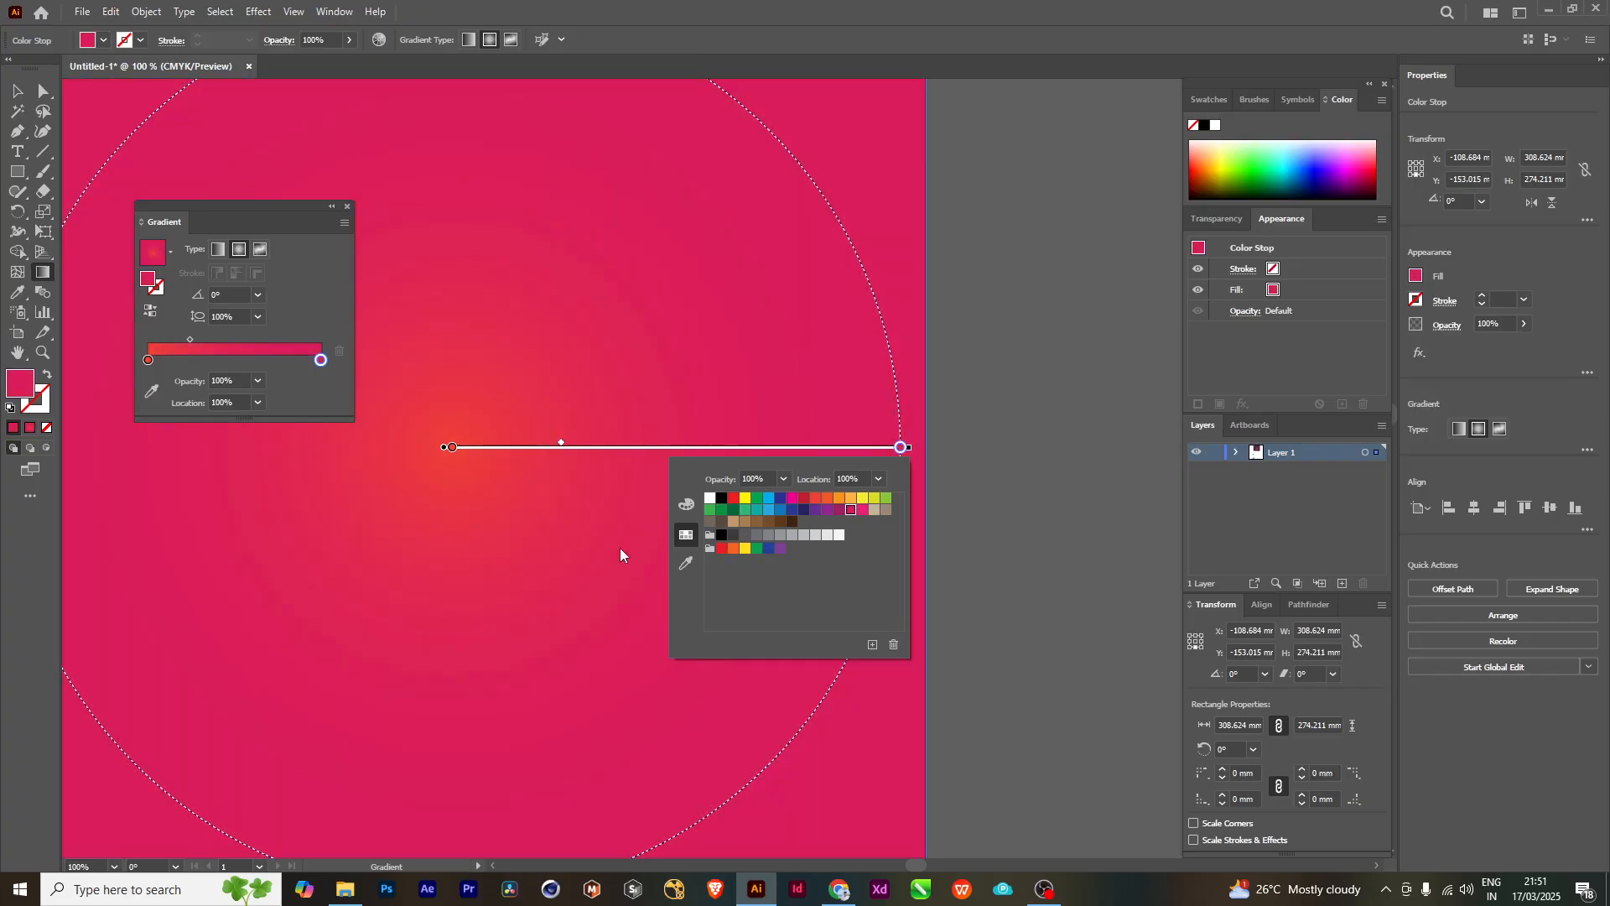
{"action": "left_click", "coordinate": [768, 498]}
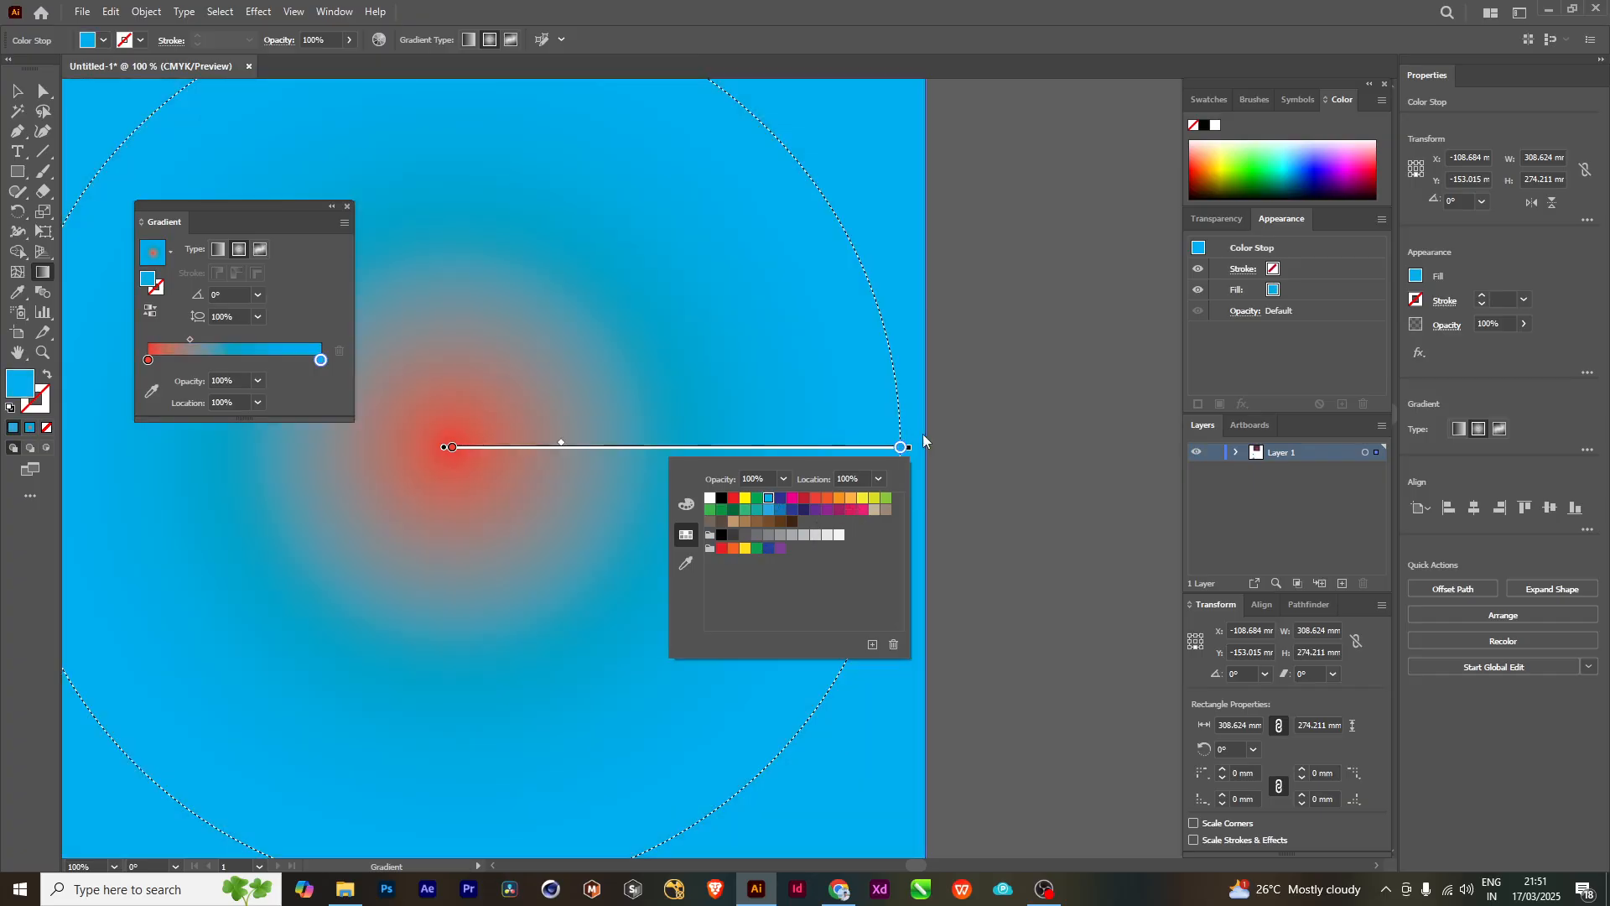
- Undo the swatch trials on both color stops to restore the pink-to-dark-purple gradient, and reactivate the Gradient tool
{"action": "scroll", "coordinate": [876, 541], "scroll_direction": "down", "scroll_amount": 3}
{"action": "key", "text": "ctrl+z"}
{"action": "key", "text": "ctrl+z"}
{"action": "key", "text": "ctrl+z"}
{"action": "key", "text": "ctrl+z"}
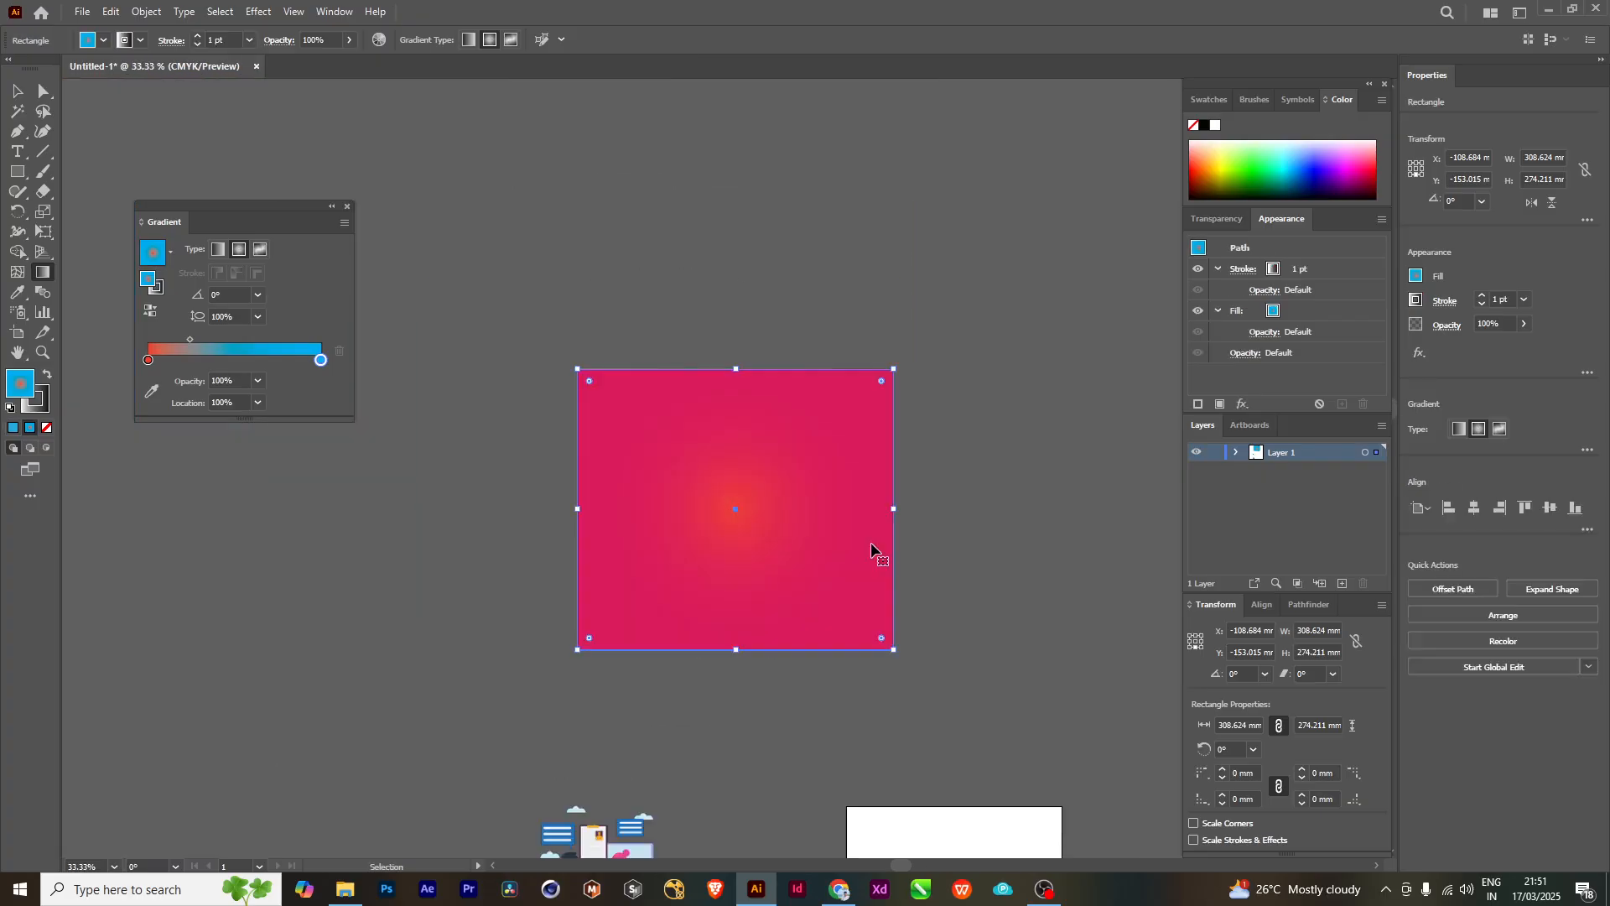
{"action": "key", "text": "ctrl+z"}
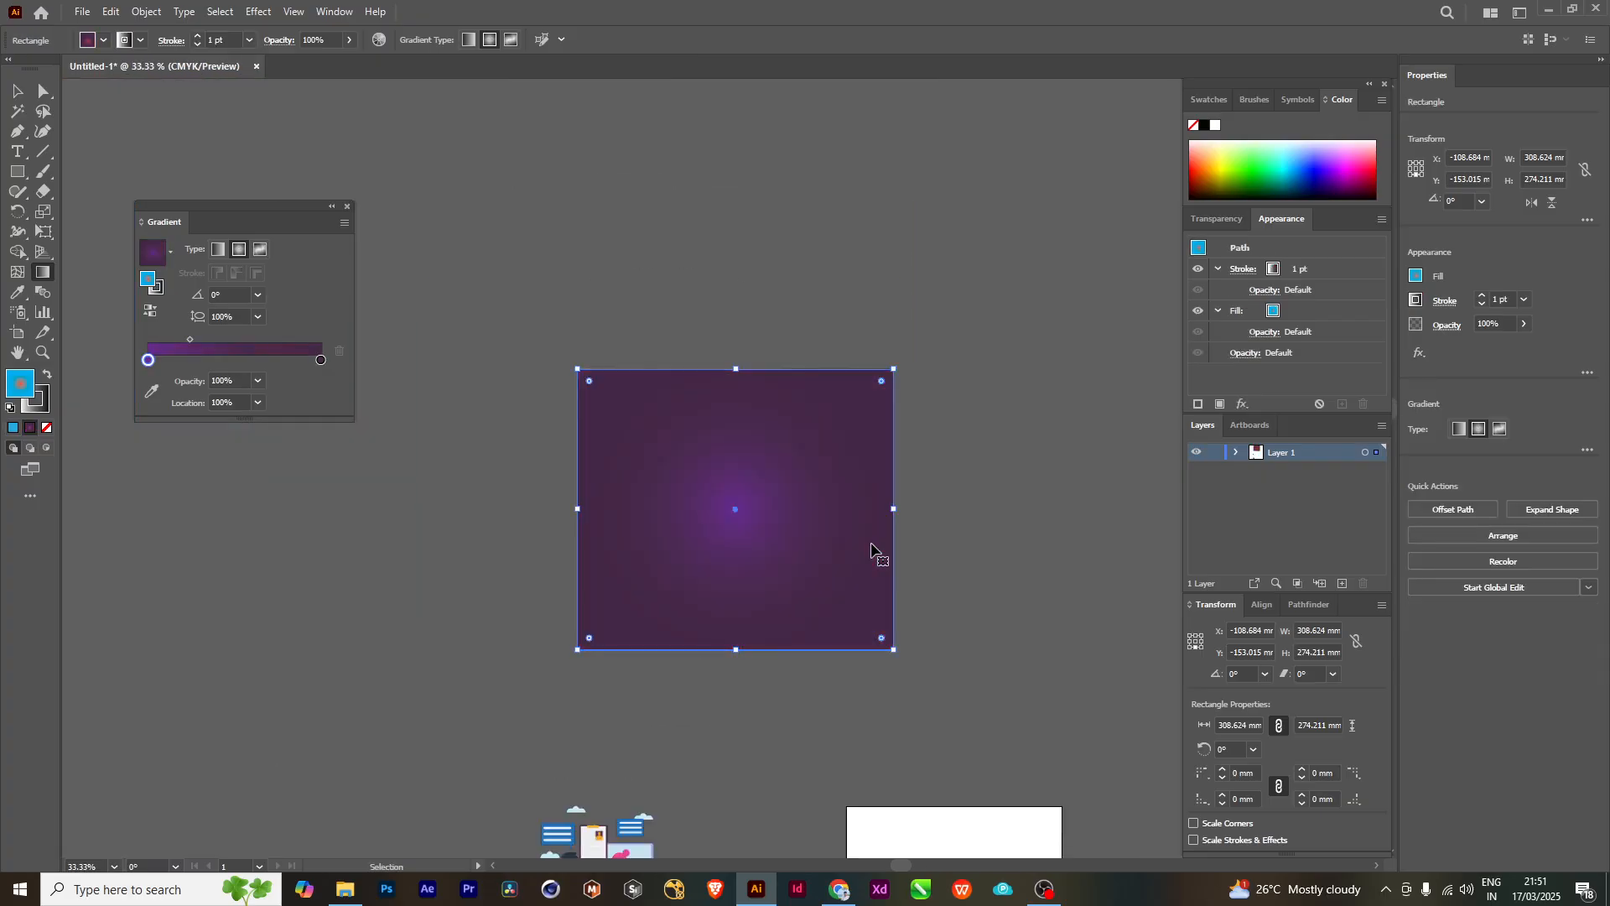
{"action": "key", "text": "ctrl+z"}
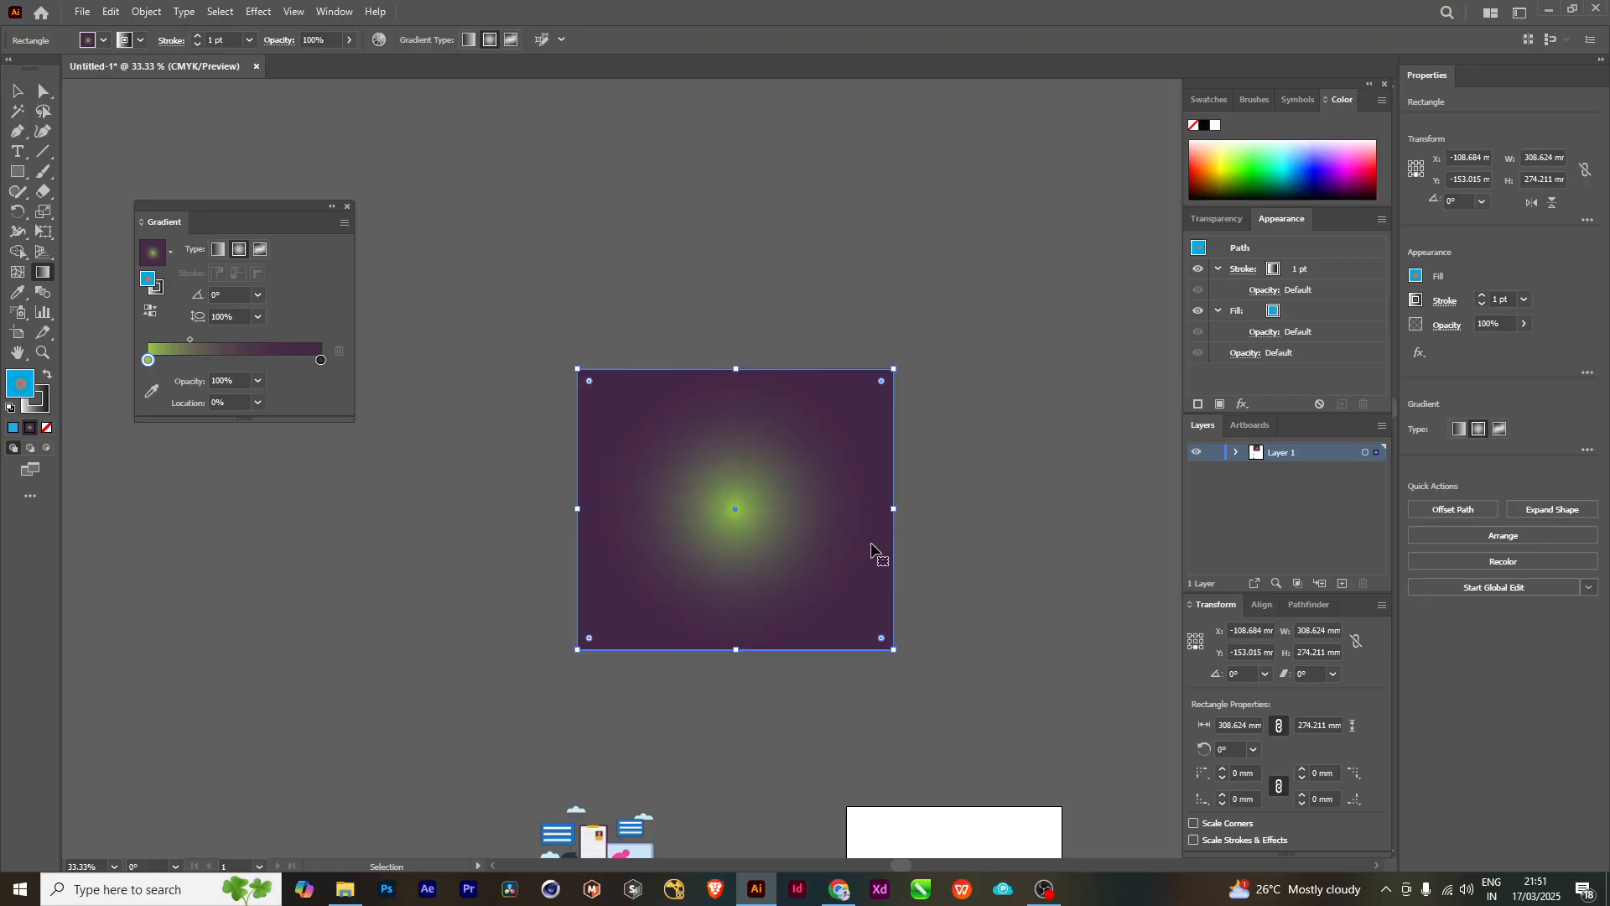
{"action": "key", "text": "ctrl+z"}
{"action": "key", "text": "g"}
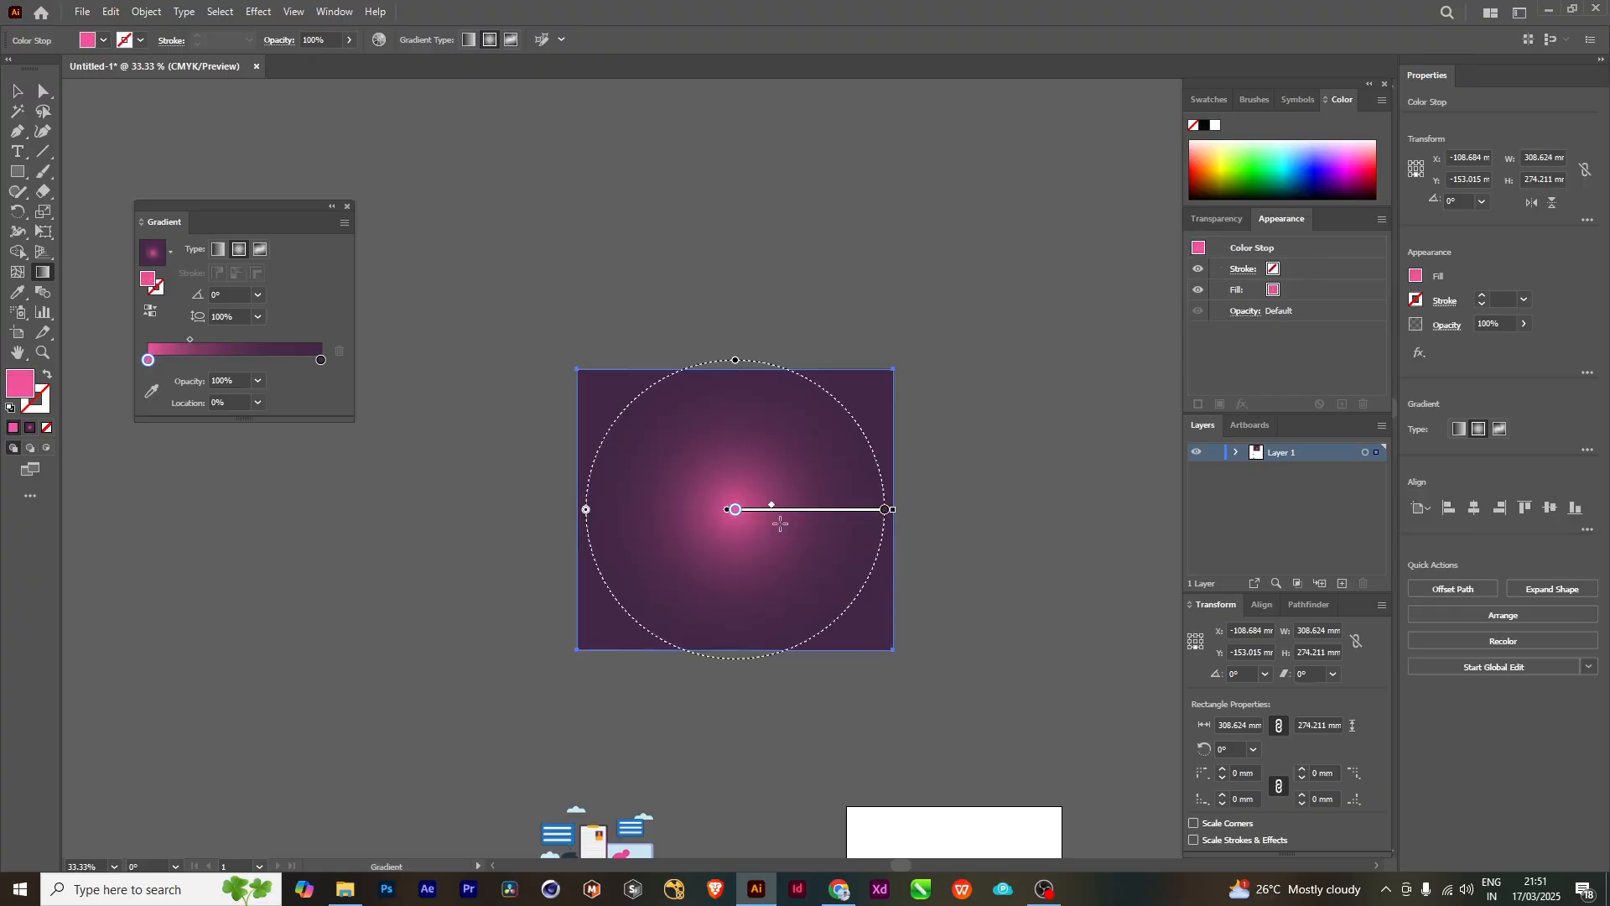
{"action": "scroll", "coordinate": [865, 528], "scroll_direction": "up", "scroll_amount": 2}
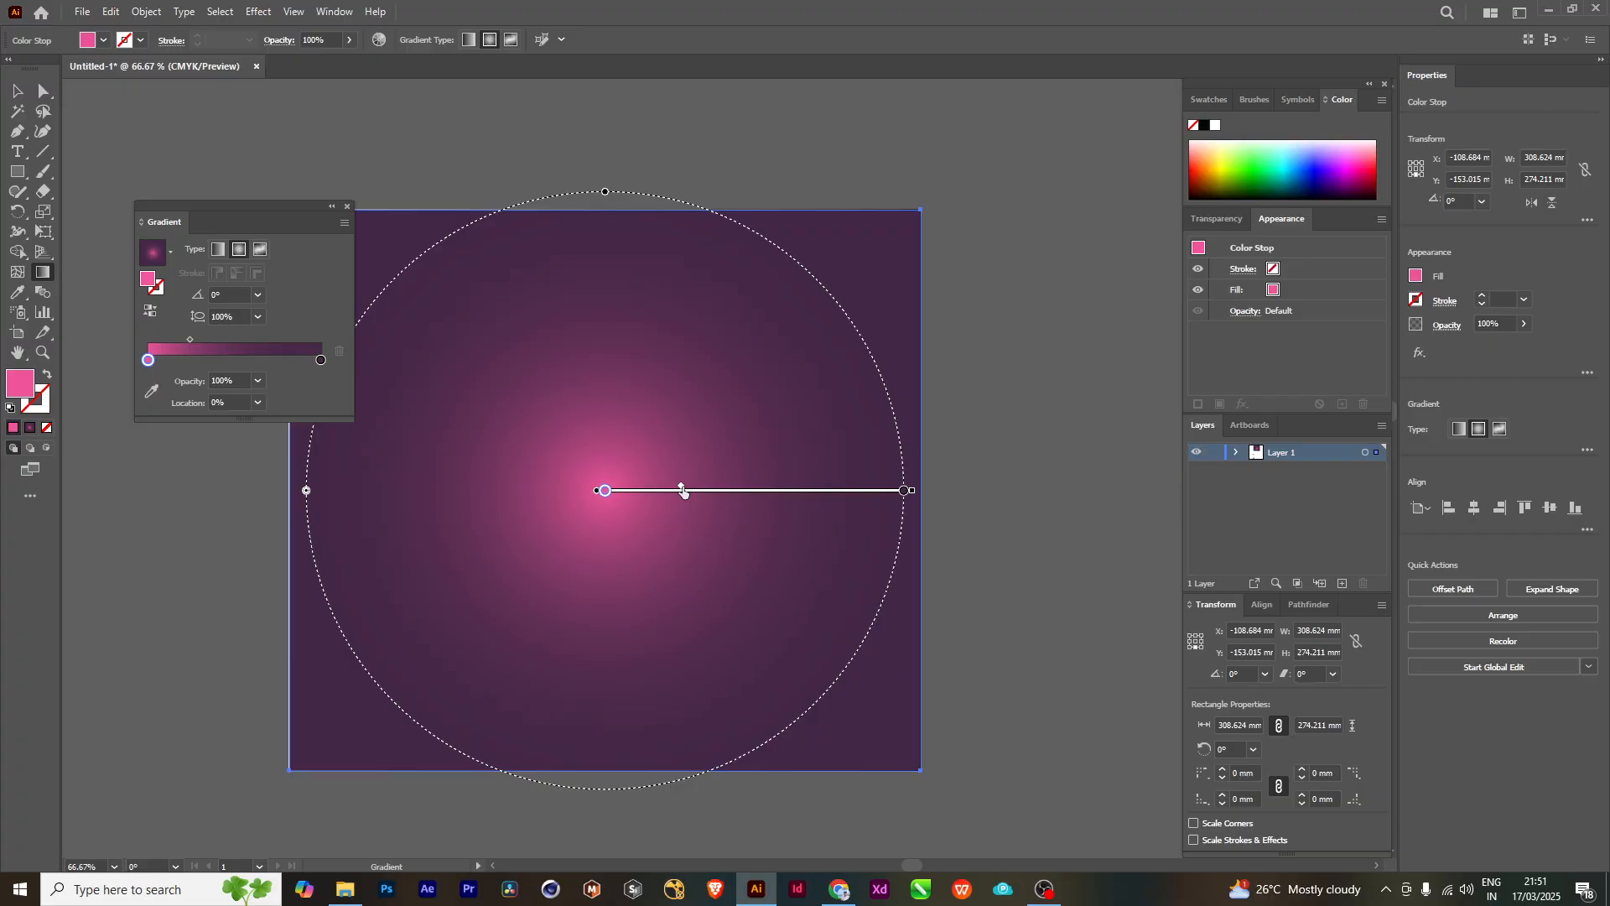
- Shift the radial gradient's midpoint toward the pink center, then move it back outward along the on-canvas gradient bar
{"action": "mouse_move", "coordinate": [681, 490]}
{"action": "left_mouse_down"}
{"action": "mouse_move", "coordinate": [735, 490]}
{"action": "mouse_move", "coordinate": [660, 493]}
{"action": "left_mouse_up"}
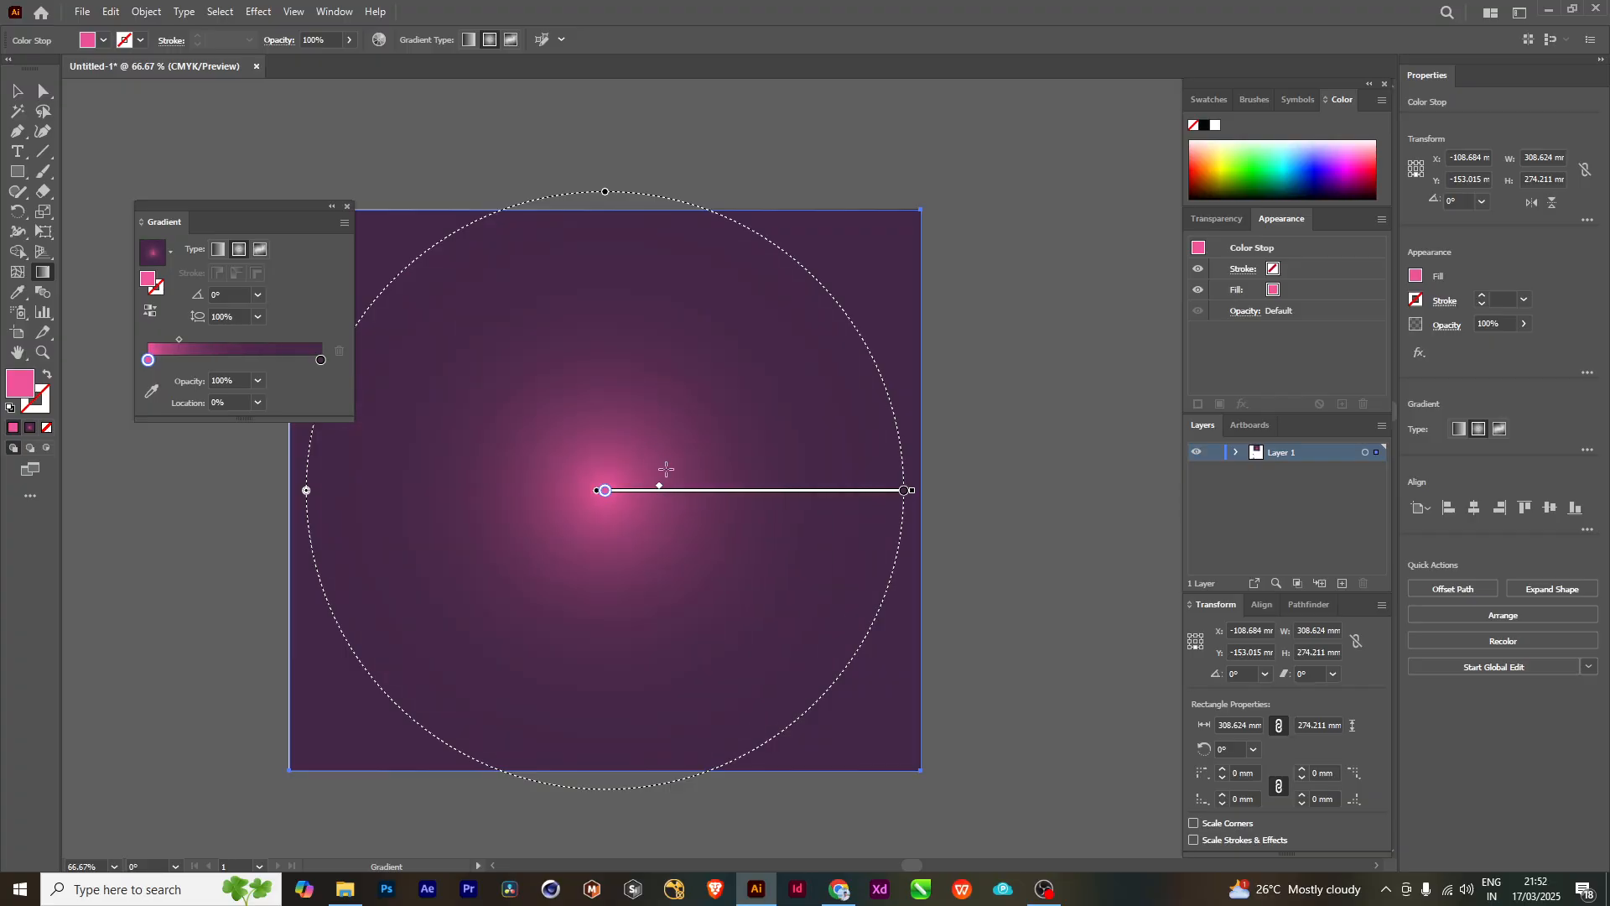
{"action": "mouse_move", "coordinate": [660, 492]}
{"action": "left_mouse_down"}
{"action": "mouse_move", "coordinate": [874, 492]}
{"action": "mouse_move", "coordinate": [637, 497]}
{"action": "mouse_move", "coordinate": [804, 481]}
{"action": "mouse_move", "coordinate": [805, 436]}
{"action": "left_mouse_up"}
{"action": "scroll", "coordinate": [880, 522], "scroll_direction": "down", "scroll_amount": 1}
{"action": "scroll", "coordinate": [803, 472], "scroll_direction": "down", "scroll_amount": 1}
{"action": "left_click_drag", "start_coordinate": [1061, 328], "coordinate": [1026, 328]}
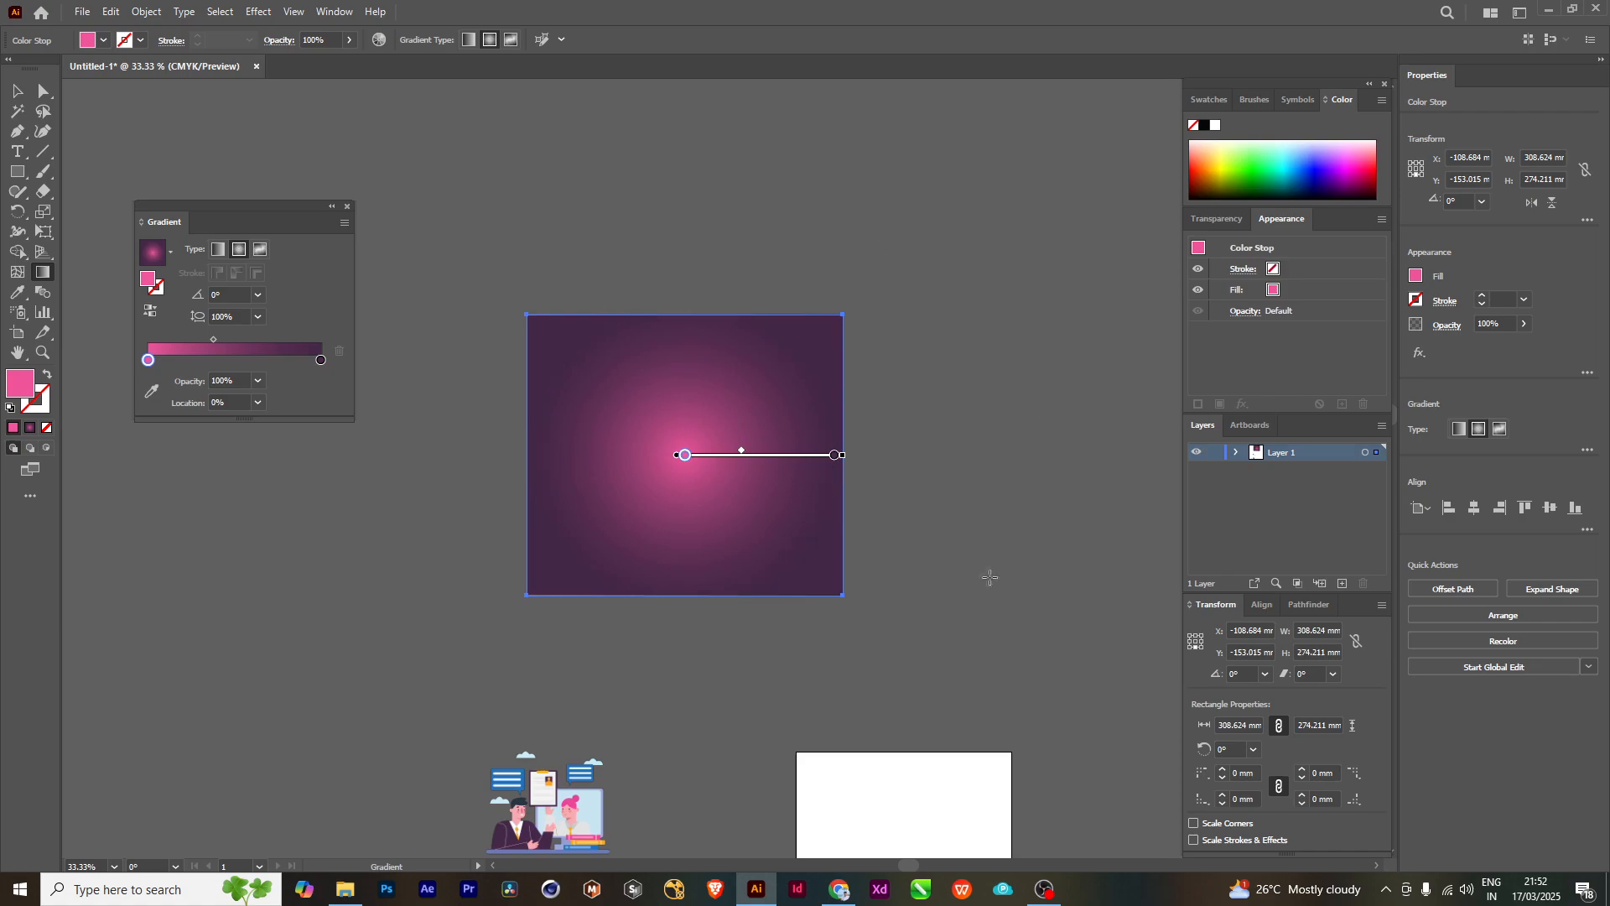
- Examine the on-canvas gradient bar up close, including its outer end handle, center origin handle and dotted ring
{"action": "scroll", "coordinate": [855, 460], "scroll_direction": "up", "scroll_amount": 1}
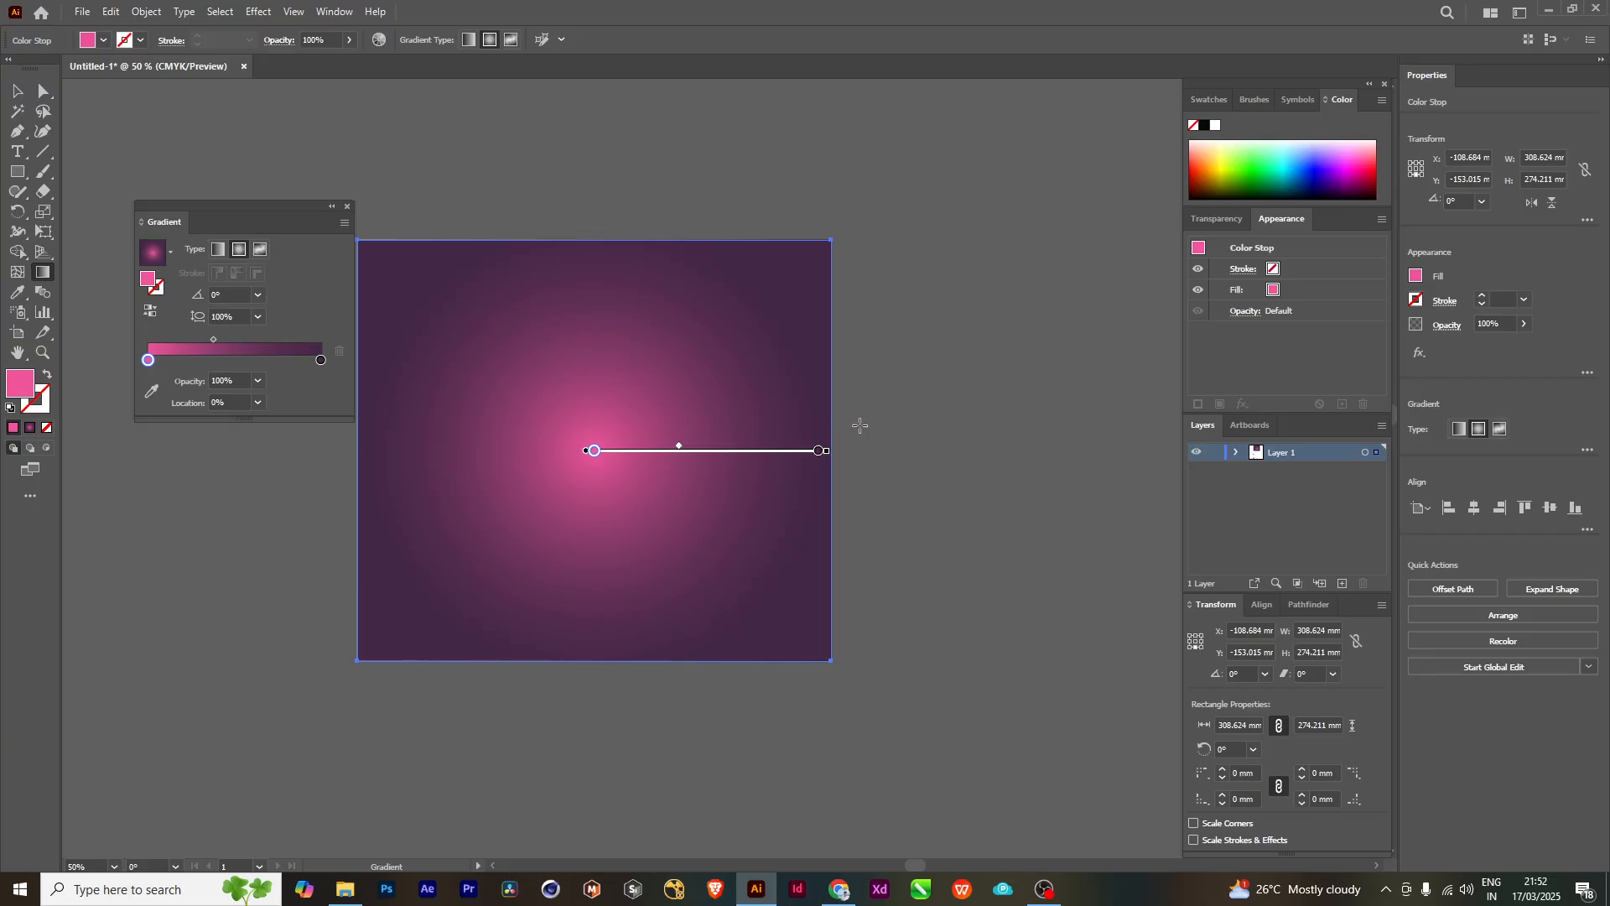
{"action": "scroll", "coordinate": [864, 442], "scroll_direction": "up", "scroll_amount": 1}
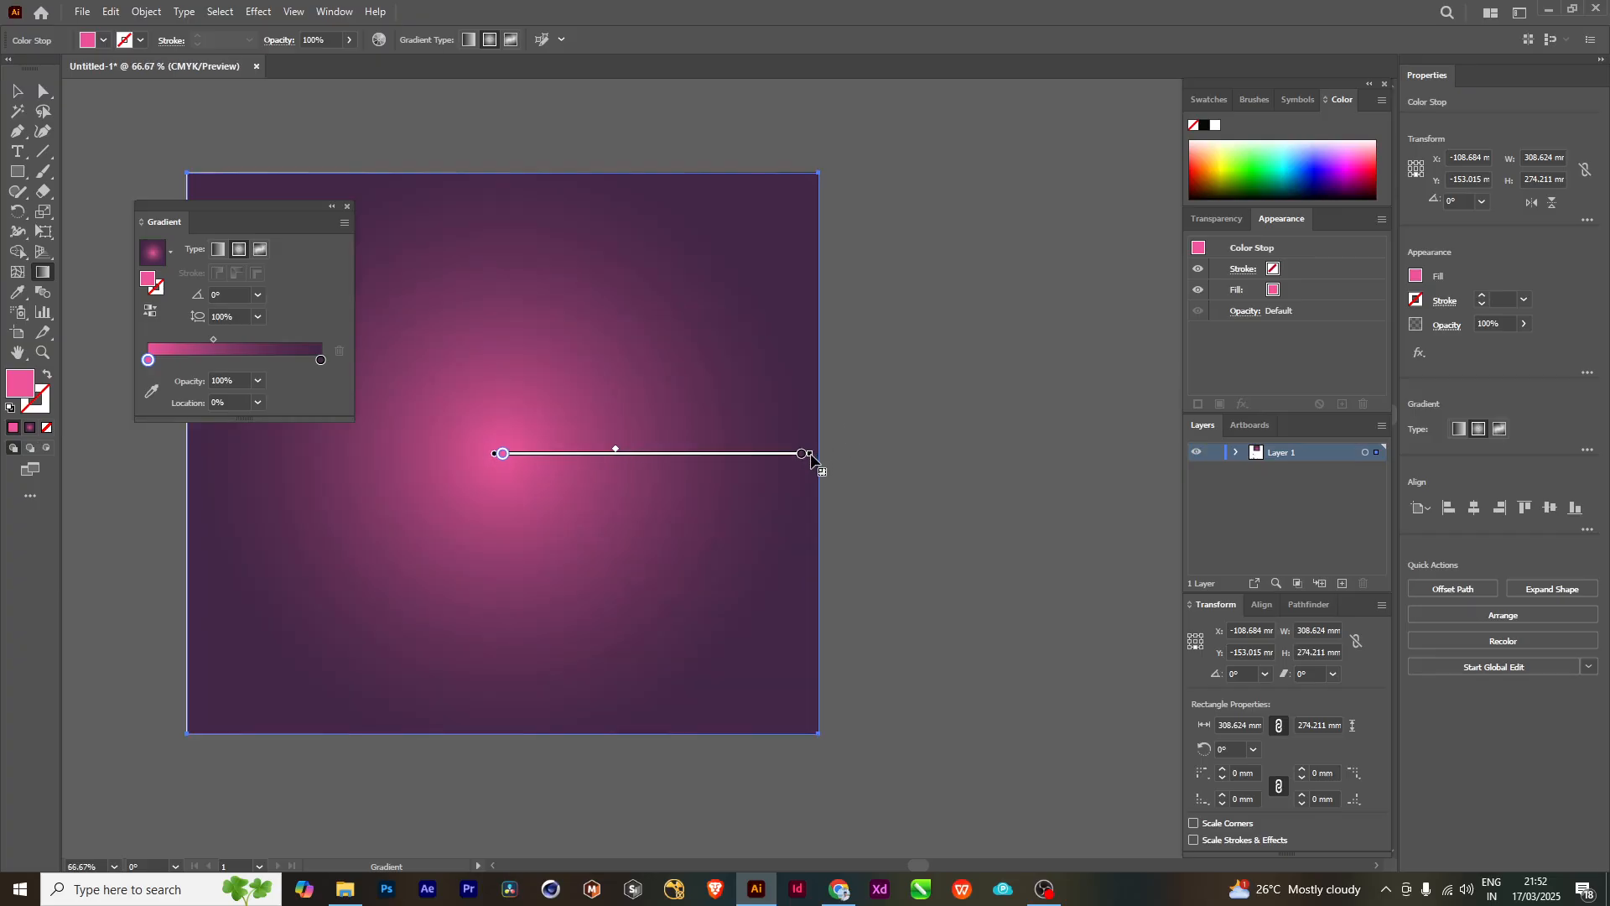
{"action": "scroll", "coordinate": [811, 458], "scroll_direction": "up", "scroll_amount": 5}
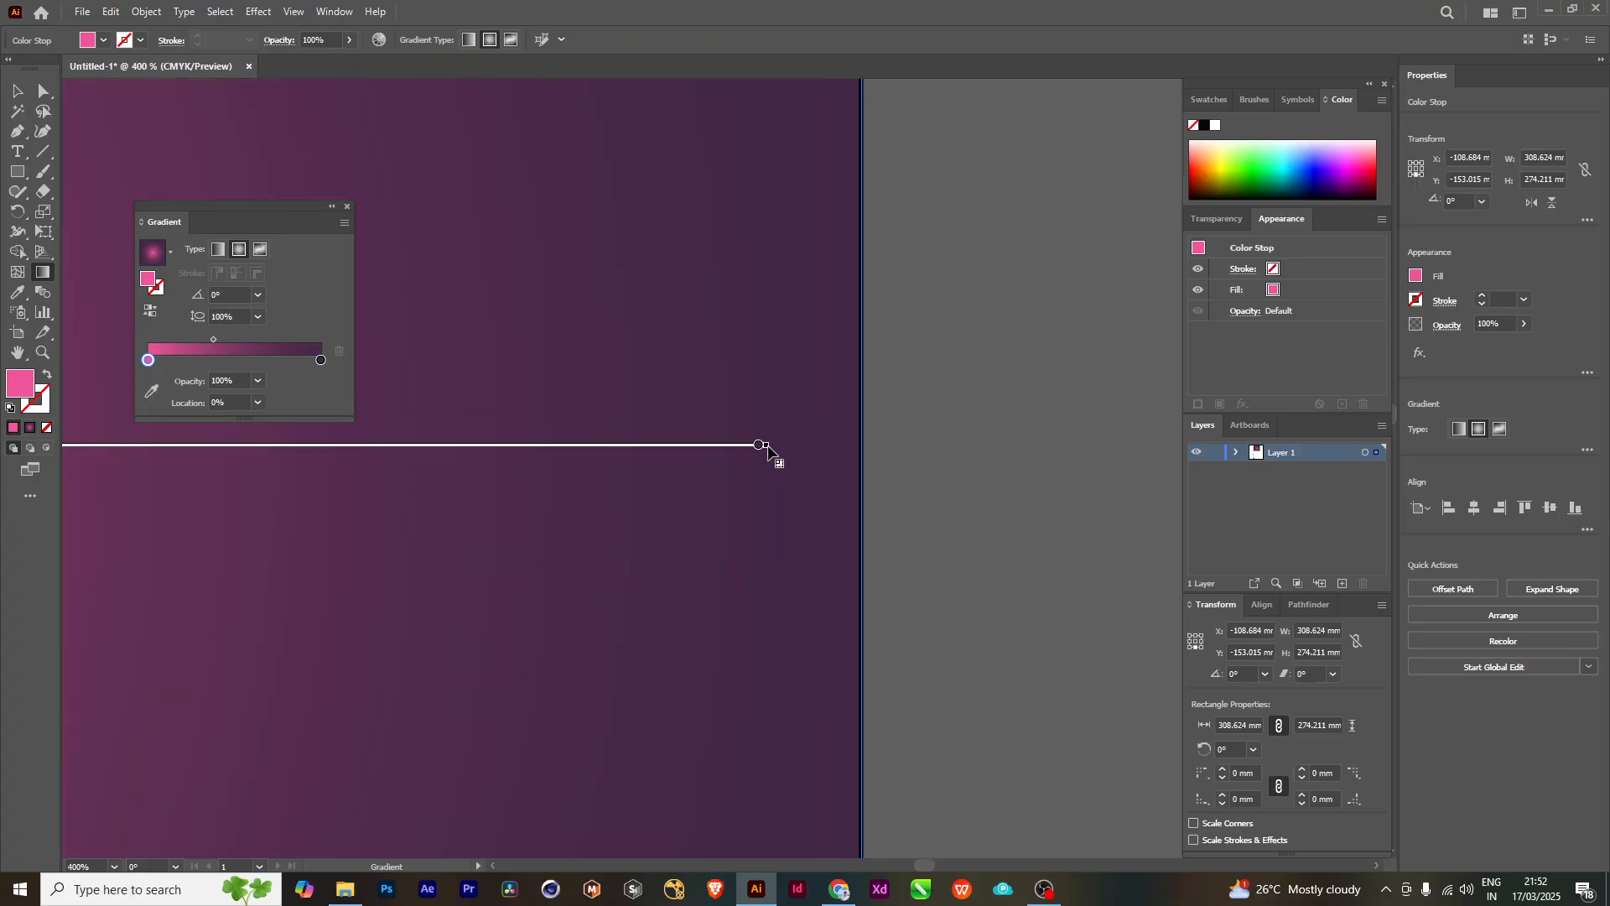
{"action": "left_click_drag", "start_coordinate": [832, 548], "coordinate": [1165, 520]}
{"action": "left_click_drag", "start_coordinate": [352, 558], "coordinate": [971, 495]}
{"action": "left_click_drag", "start_coordinate": [387, 536], "coordinate": [772, 531]}
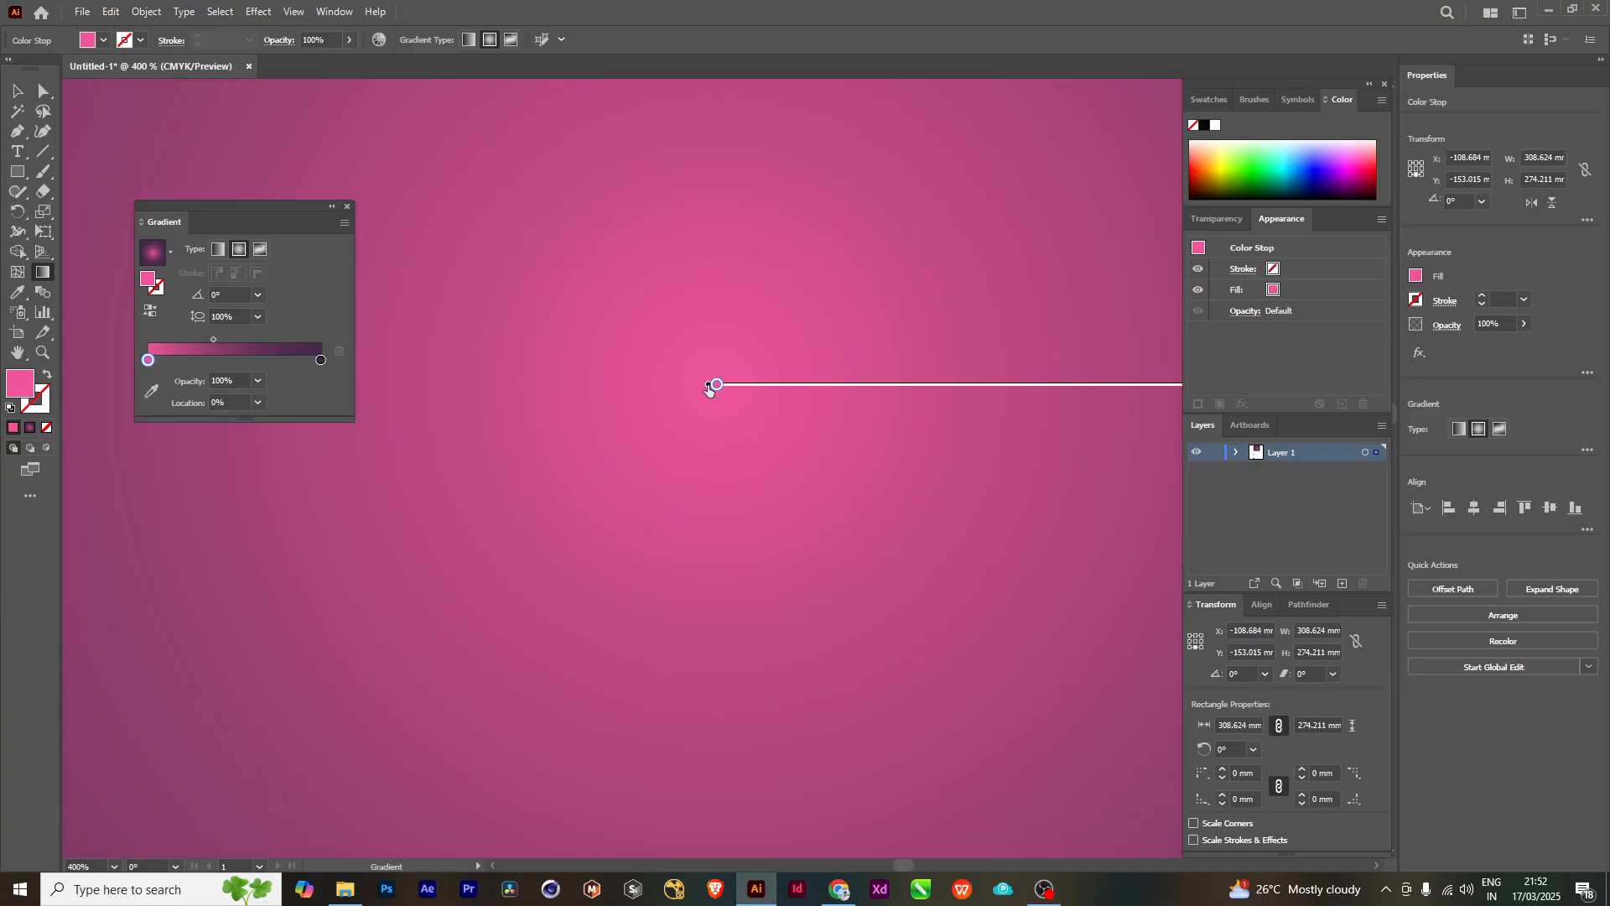
{"action": "left_click", "coordinate": [718, 426]}
{"action": "left_click_drag", "start_coordinate": [1123, 419], "coordinate": [617, 566]}
{"action": "scroll", "coordinate": [617, 574], "scroll_direction": "down", "scroll_amount": 3}
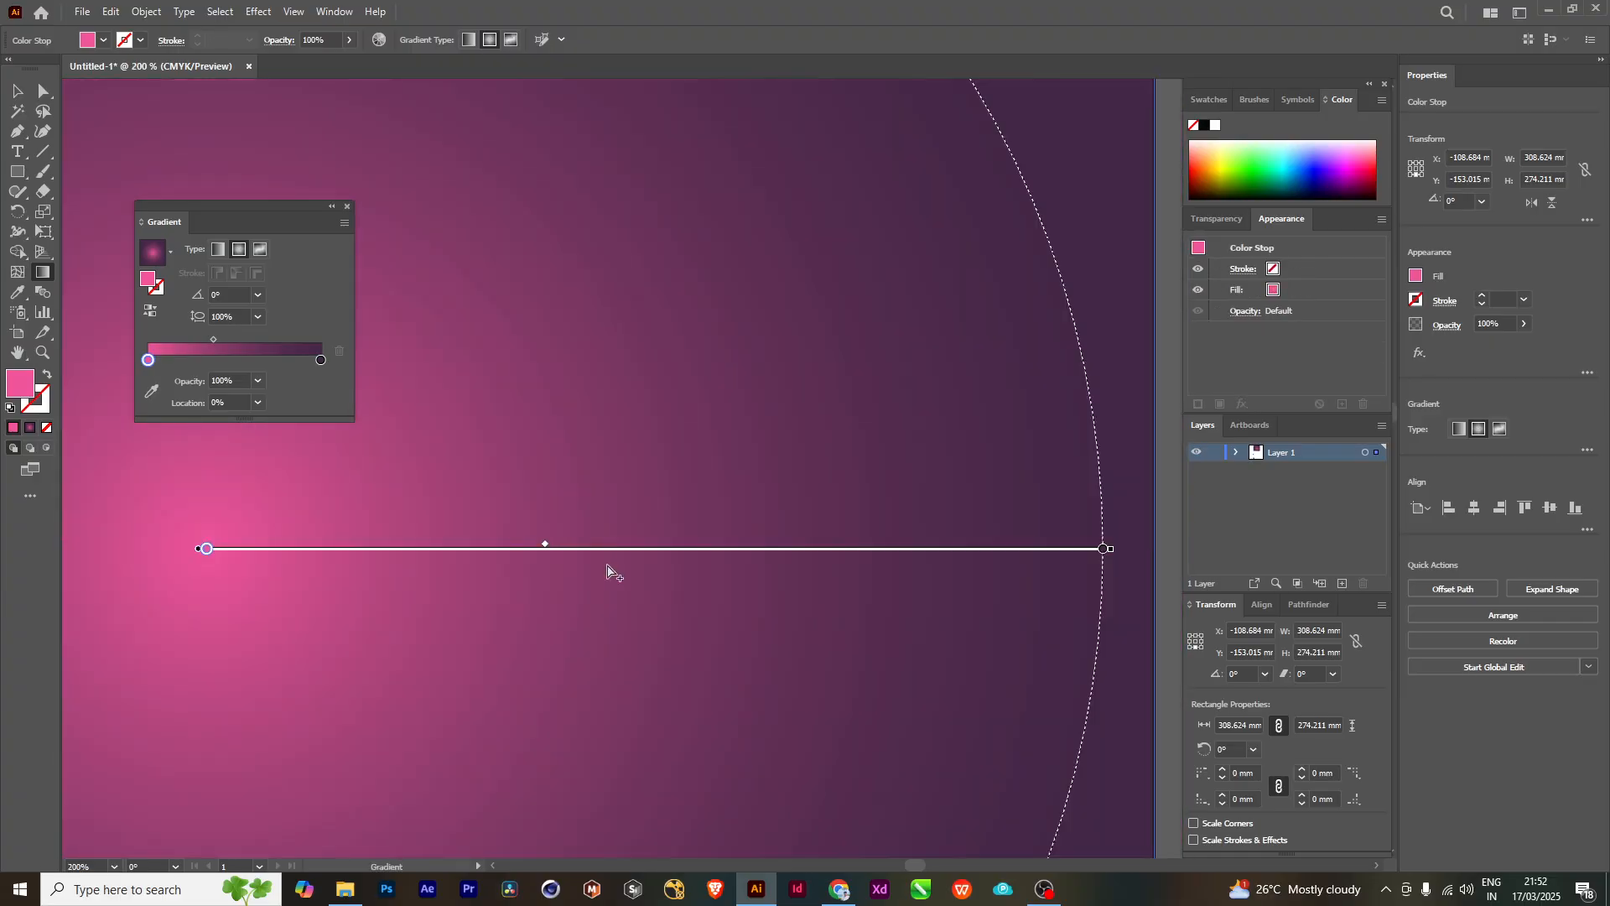
{"action": "left_click_drag", "start_coordinate": [776, 555], "coordinate": [573, 495]}
{"action": "mouse_move", "coordinate": [825, 532]}
{"action": "left_mouse_down"}
{"action": "mouse_move", "coordinate": [733, 518]}
{"action": "mouse_move", "coordinate": [730, 475]}
{"action": "mouse_move", "coordinate": [708, 478]}
{"action": "left_mouse_up"}
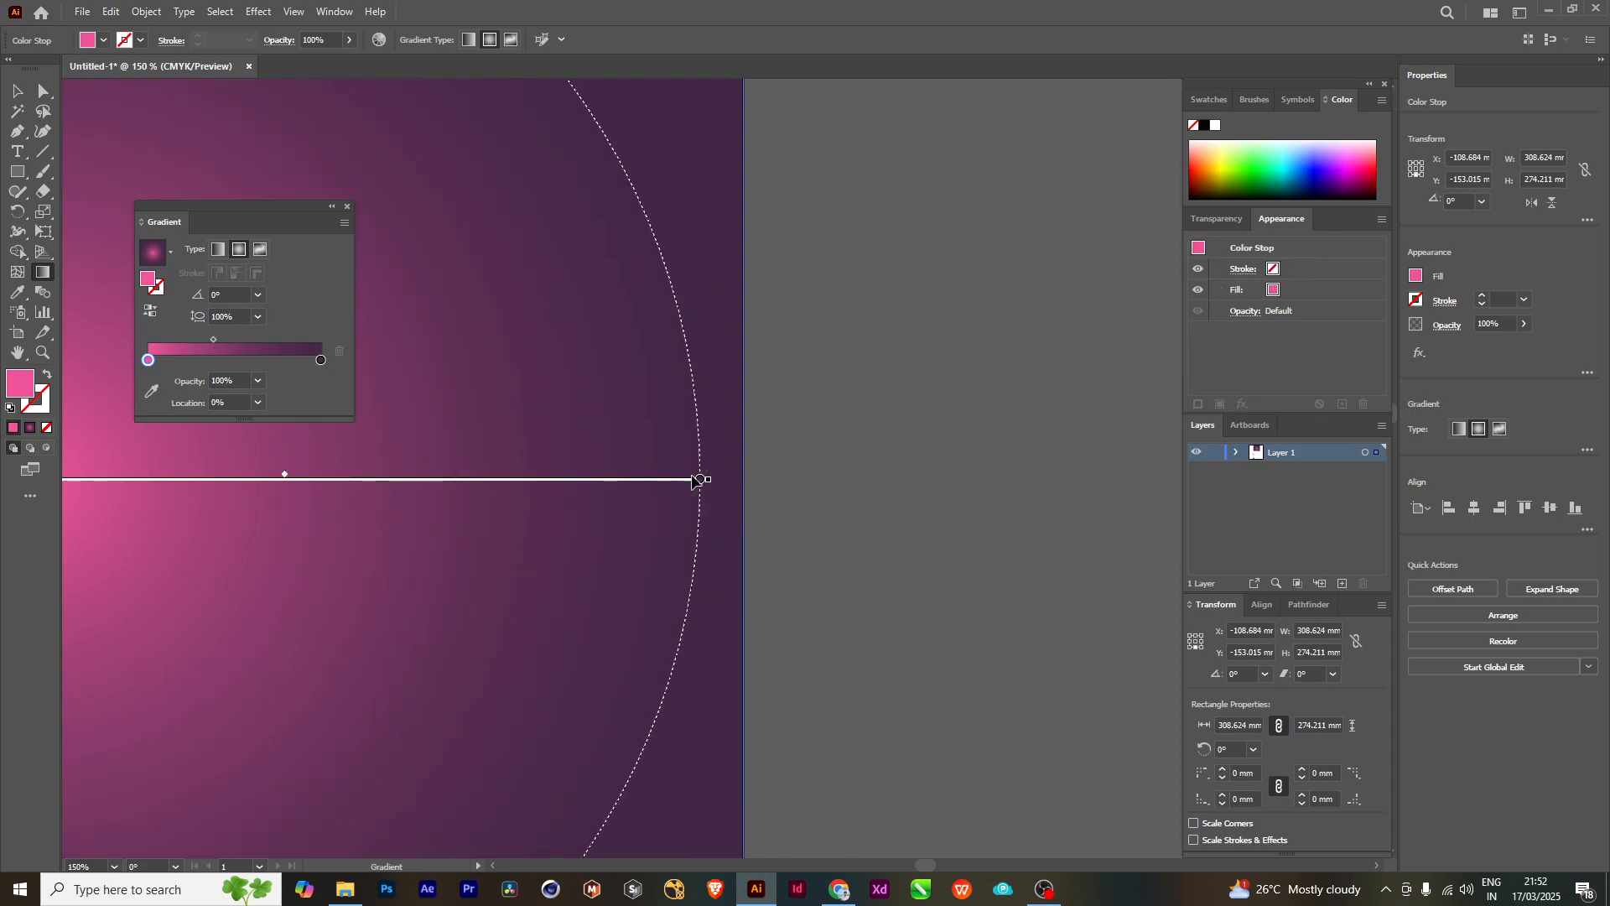
- Resize the radial gradient with the bar's end handle, shrinking it and then enlarging it beyond the rectangle's edges
{"action": "scroll", "coordinate": [660, 507], "scroll_direction": "down", "scroll_amount": 2}
{"action": "mouse_move", "coordinate": [678, 546]}
{"action": "left_mouse_down"}
{"action": "mouse_move", "coordinate": [776, 544]}
{"action": "mouse_move", "coordinate": [707, 500]}
{"action": "mouse_move", "coordinate": [589, 499]}
{"action": "mouse_move", "coordinate": [722, 514]}
{"action": "mouse_move", "coordinate": [550, 502]}
{"action": "mouse_move", "coordinate": [1006, 560]}
{"action": "mouse_move", "coordinate": [716, 557]}
{"action": "mouse_move", "coordinate": [711, 446]}
{"action": "left_mouse_up"}
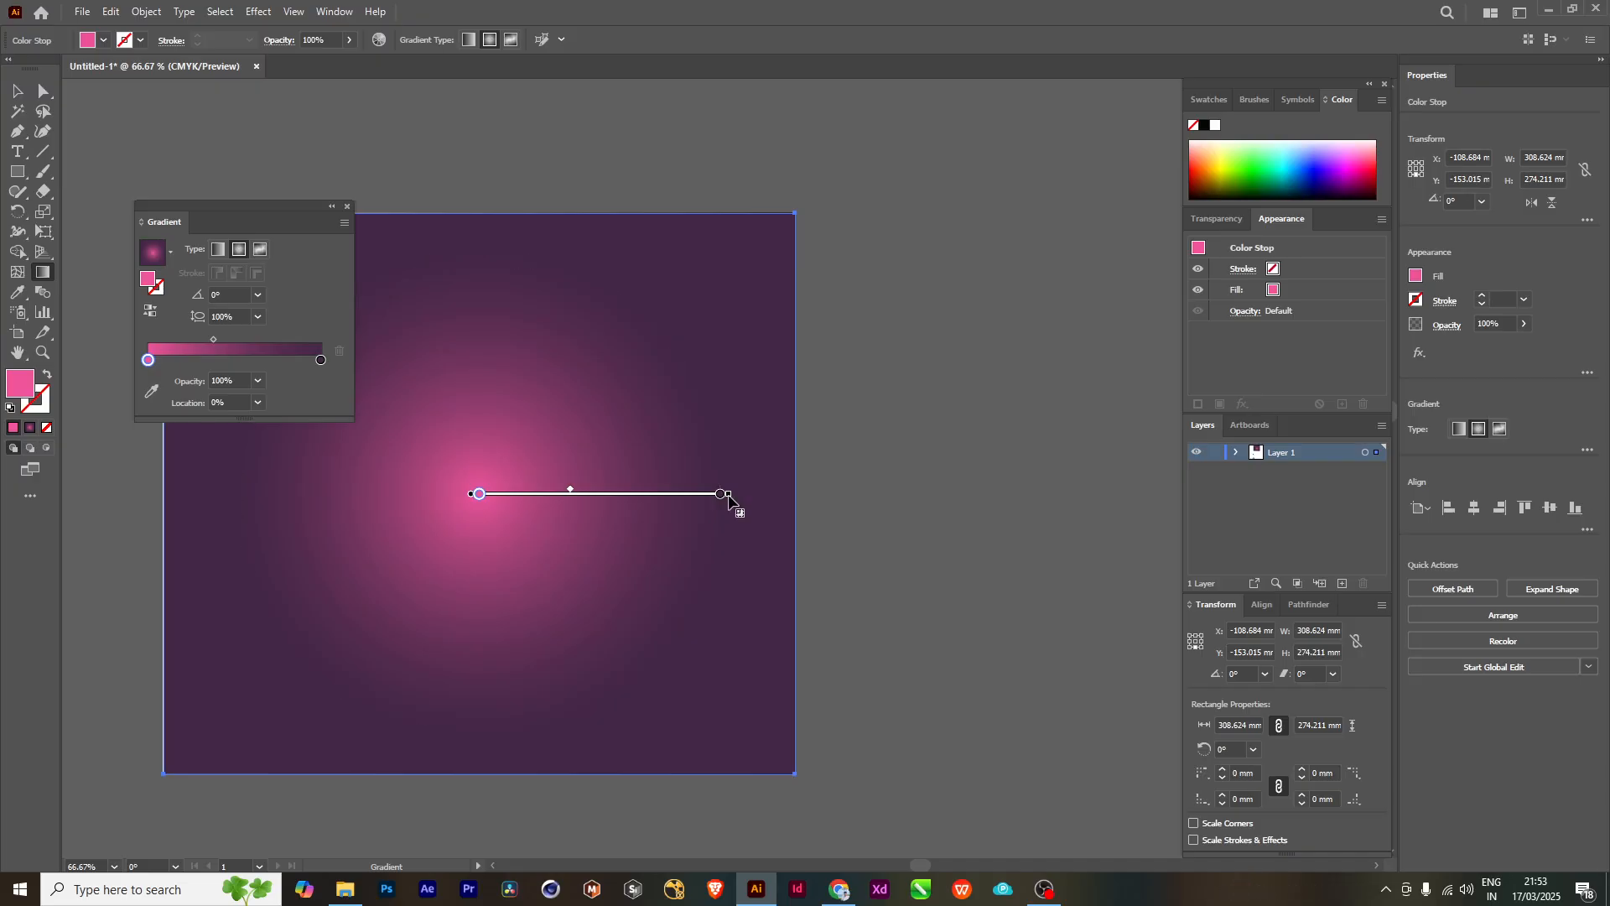
{"action": "mouse_move", "coordinate": [728, 501]}
{"action": "left_mouse_down"}
{"action": "mouse_move", "coordinate": [745, 482]}
{"action": "mouse_move", "coordinate": [808, 493]}
{"action": "mouse_move", "coordinate": [864, 532]}
{"action": "mouse_move", "coordinate": [638, 513]}
{"action": "mouse_move", "coordinate": [896, 571]}
{"action": "mouse_move", "coordinate": [648, 550]}
{"action": "mouse_move", "coordinate": [969, 590]}
{"action": "mouse_move", "coordinate": [633, 553]}
{"action": "mouse_move", "coordinate": [805, 558]}
{"action": "mouse_move", "coordinate": [881, 576]}
{"action": "mouse_move", "coordinate": [701, 554]}
{"action": "mouse_move", "coordinate": [884, 586]}
{"action": "mouse_move", "coordinate": [576, 556]}
{"action": "mouse_move", "coordinate": [846, 575]}
{"action": "left_mouse_up"}
{"action": "key", "text": "space"}
{"action": "left_click_drag", "start_coordinate": [602, 598], "coordinate": [676, 579]}
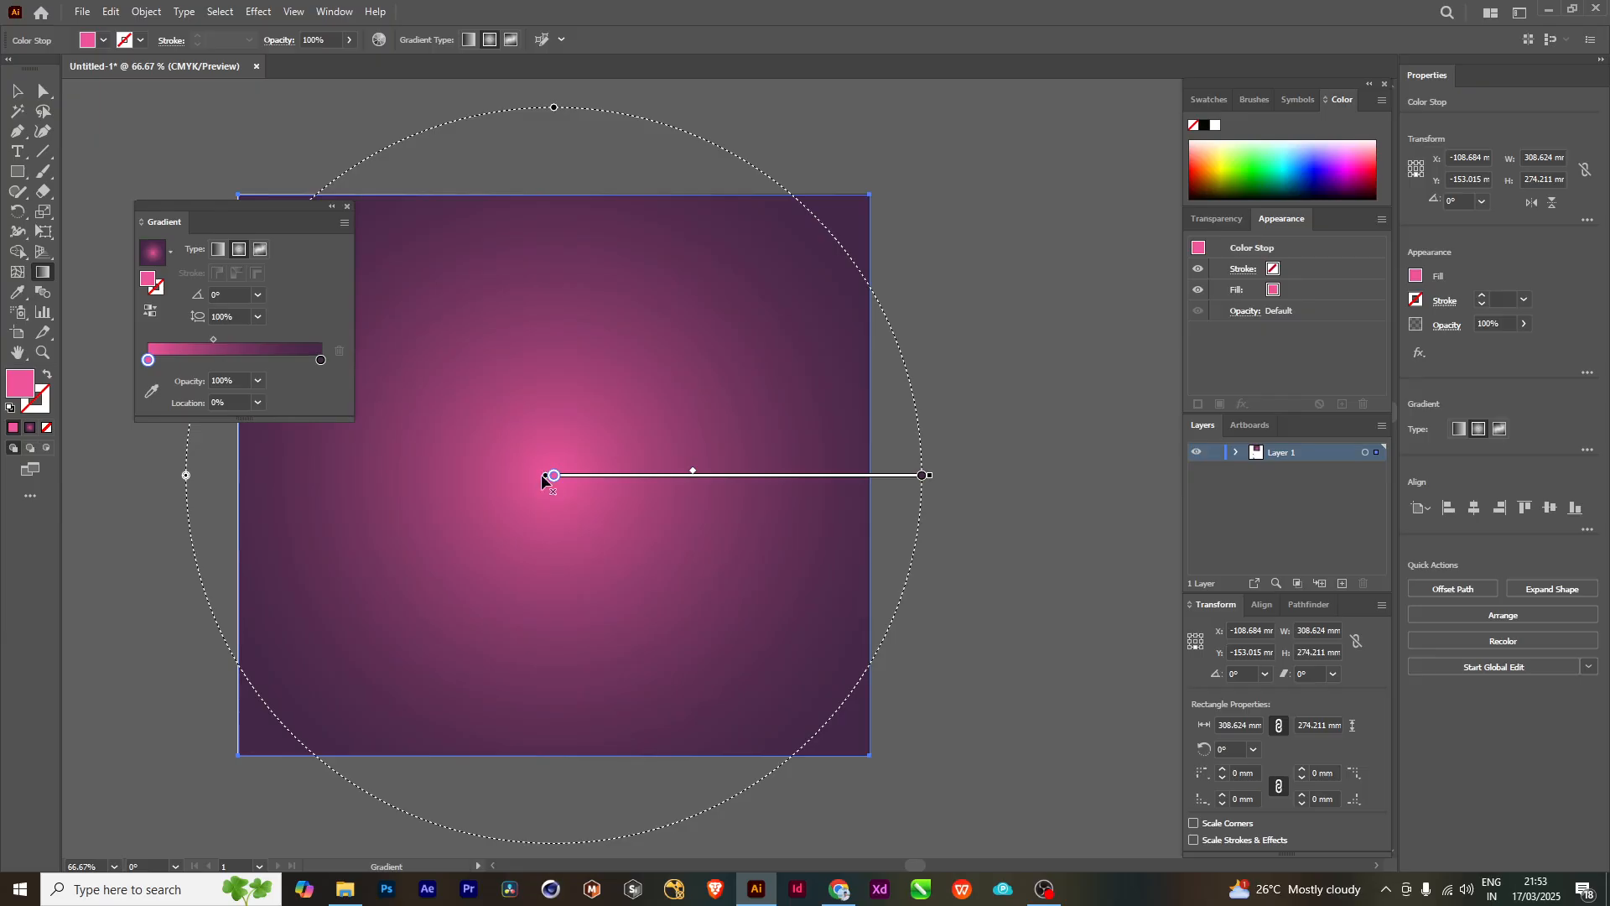
- Offset the gradient's focal point, undo that offset, and nudge the origin handle slightly below center so the bar stands nearly upright
{"action": "left_click_drag", "start_coordinate": [541, 475], "coordinate": [547, 517]}
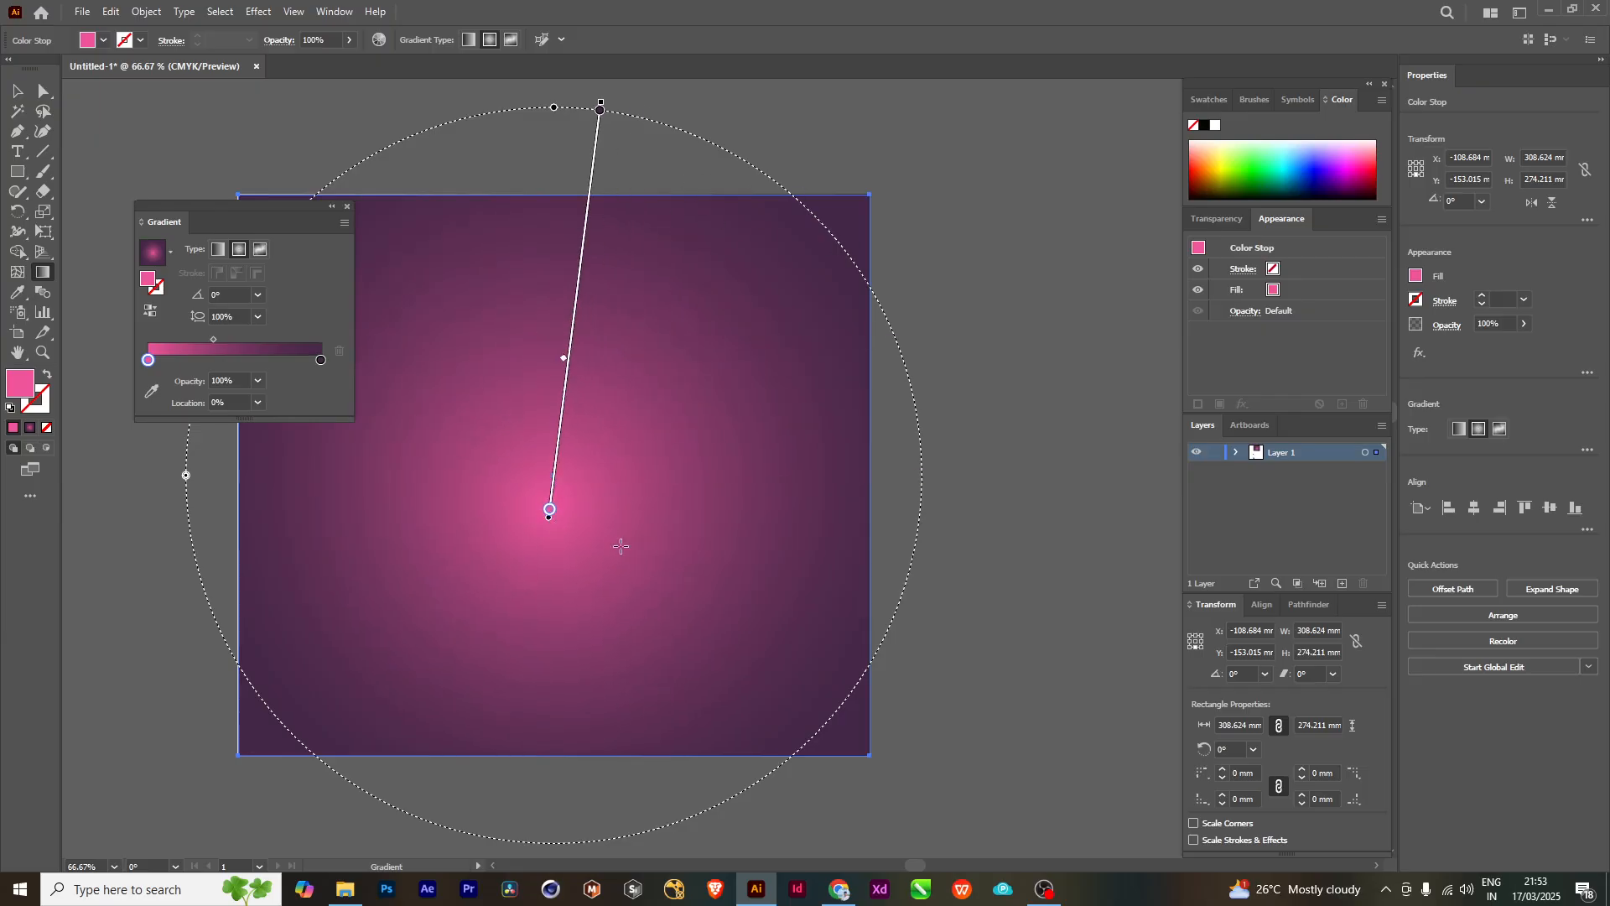
{"action": "key", "text": "ctrl+z"}
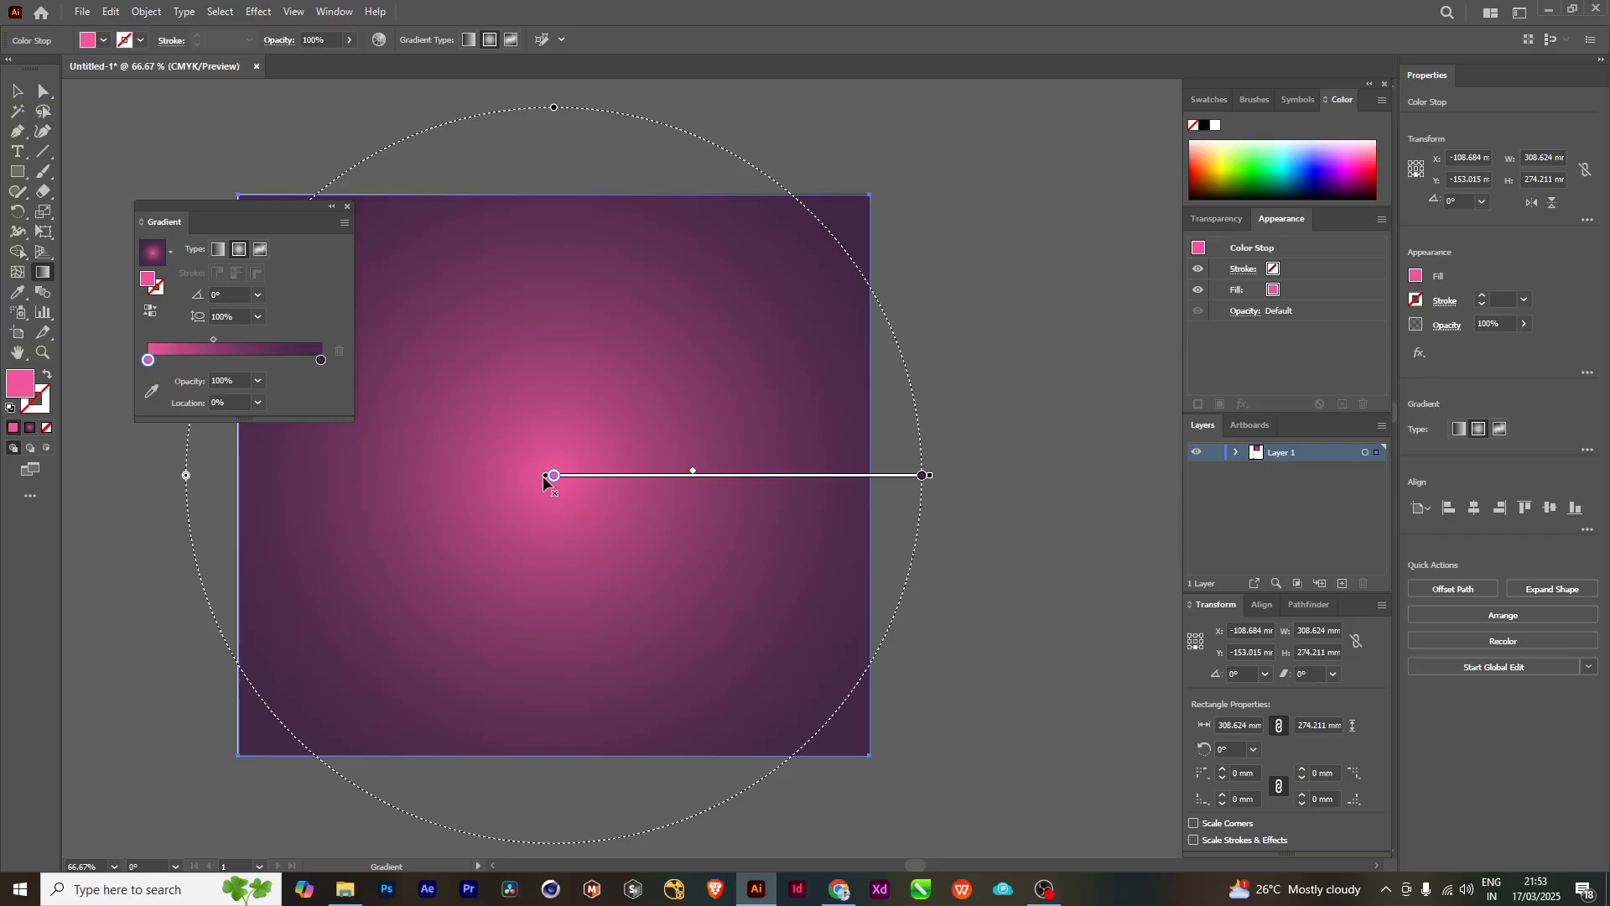
{"action": "left_click_drag", "start_coordinate": [541, 475], "coordinate": [554, 486]}
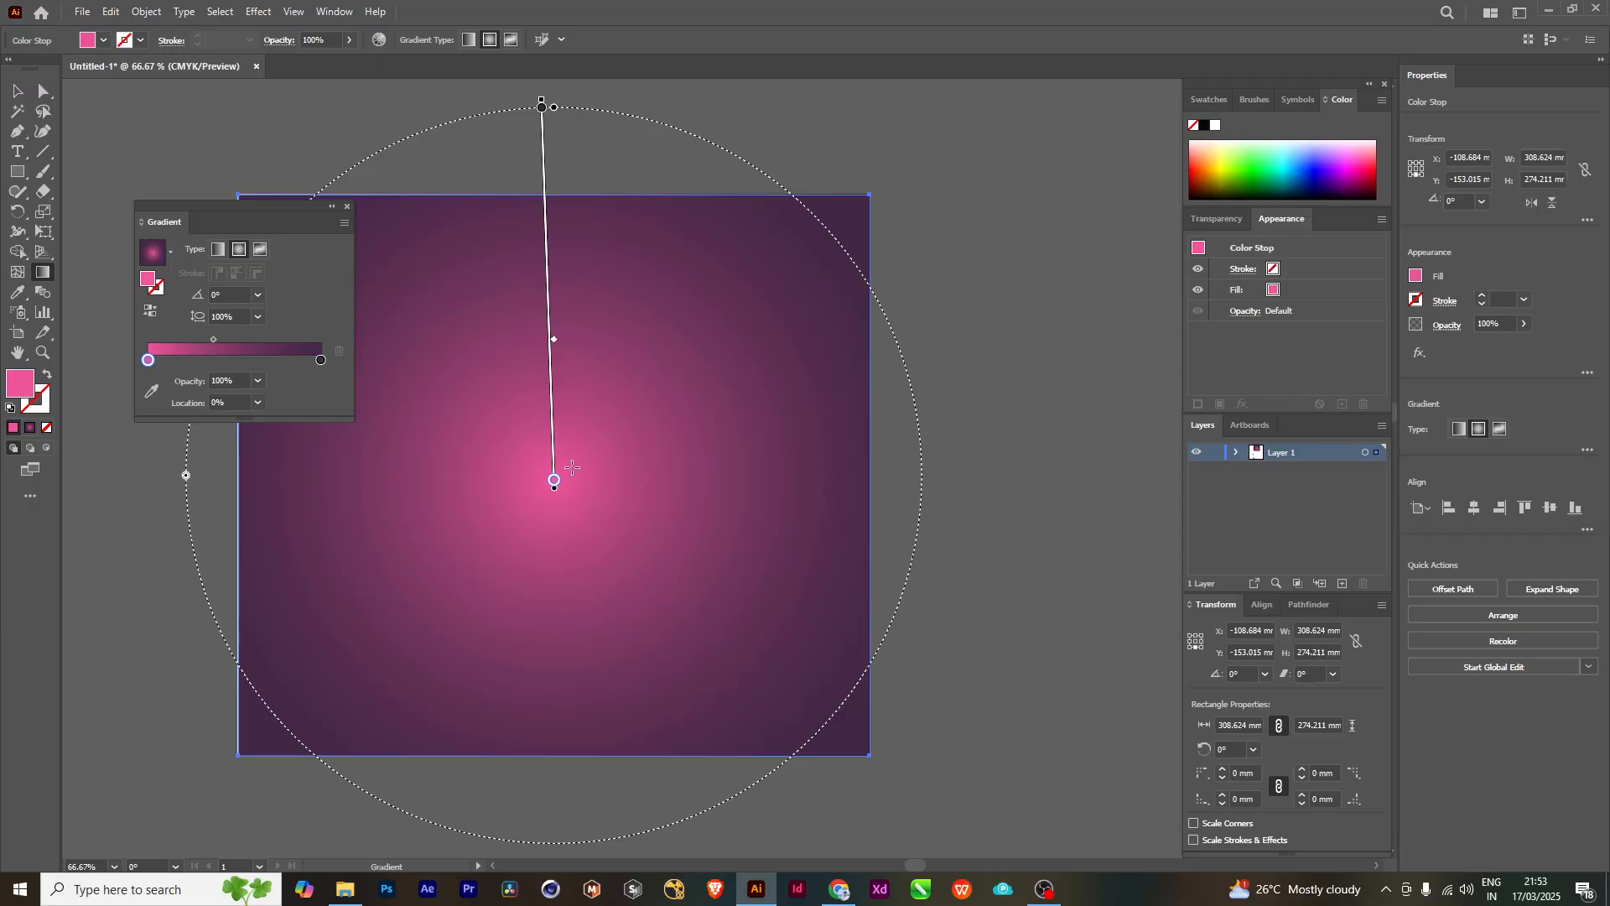
{"action": "left_click", "coordinate": [544, 108]}
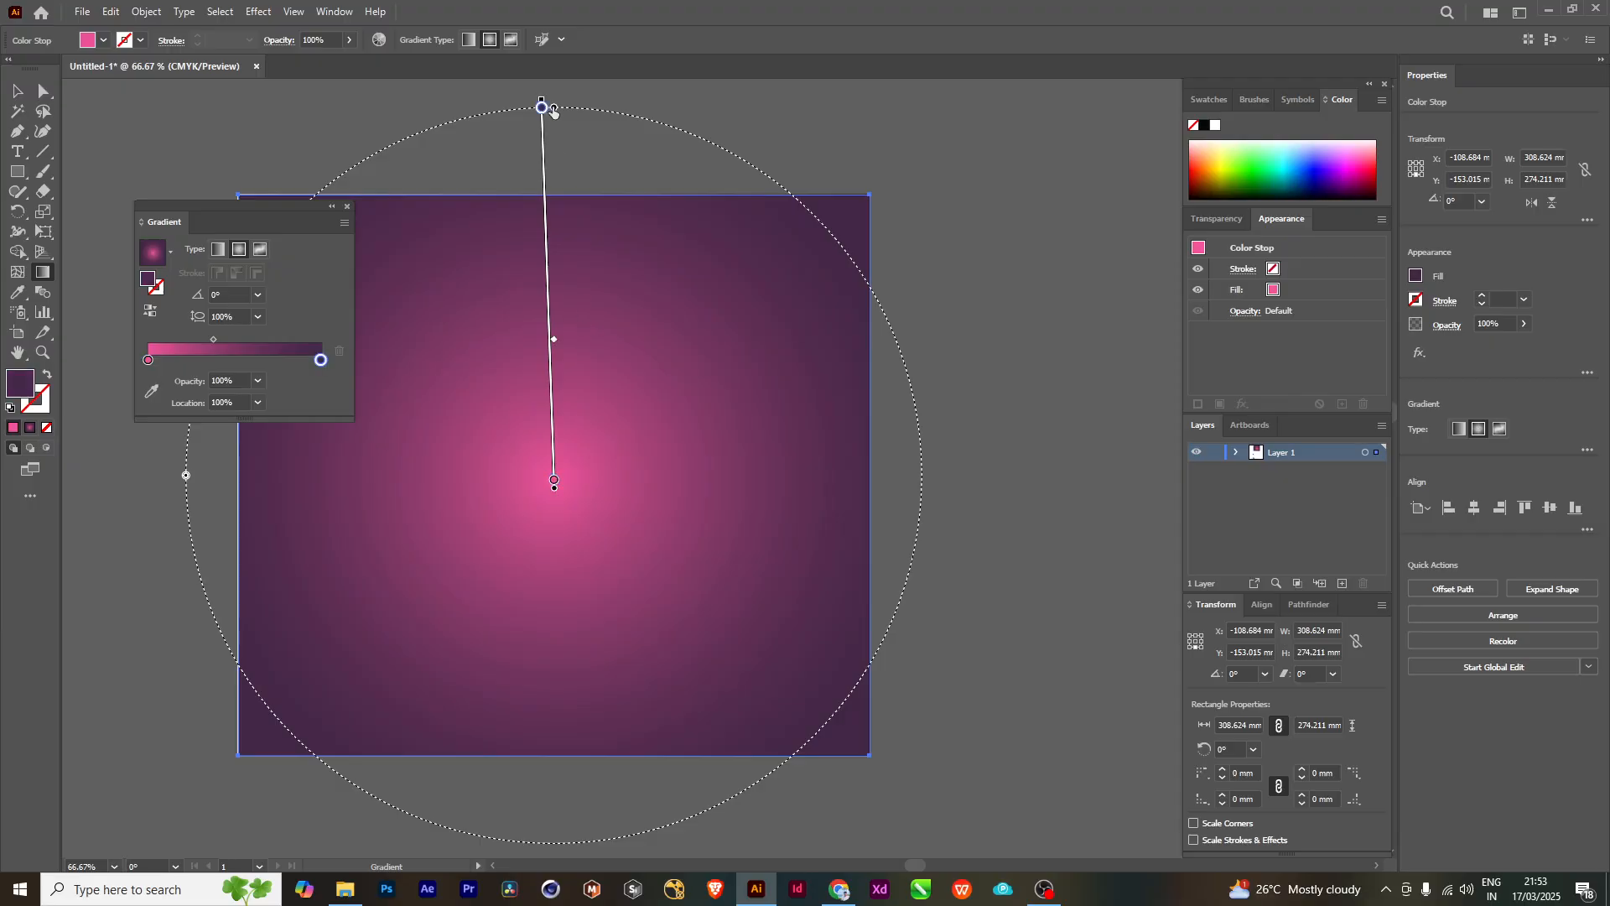
{"action": "left_click", "coordinate": [542, 106]}
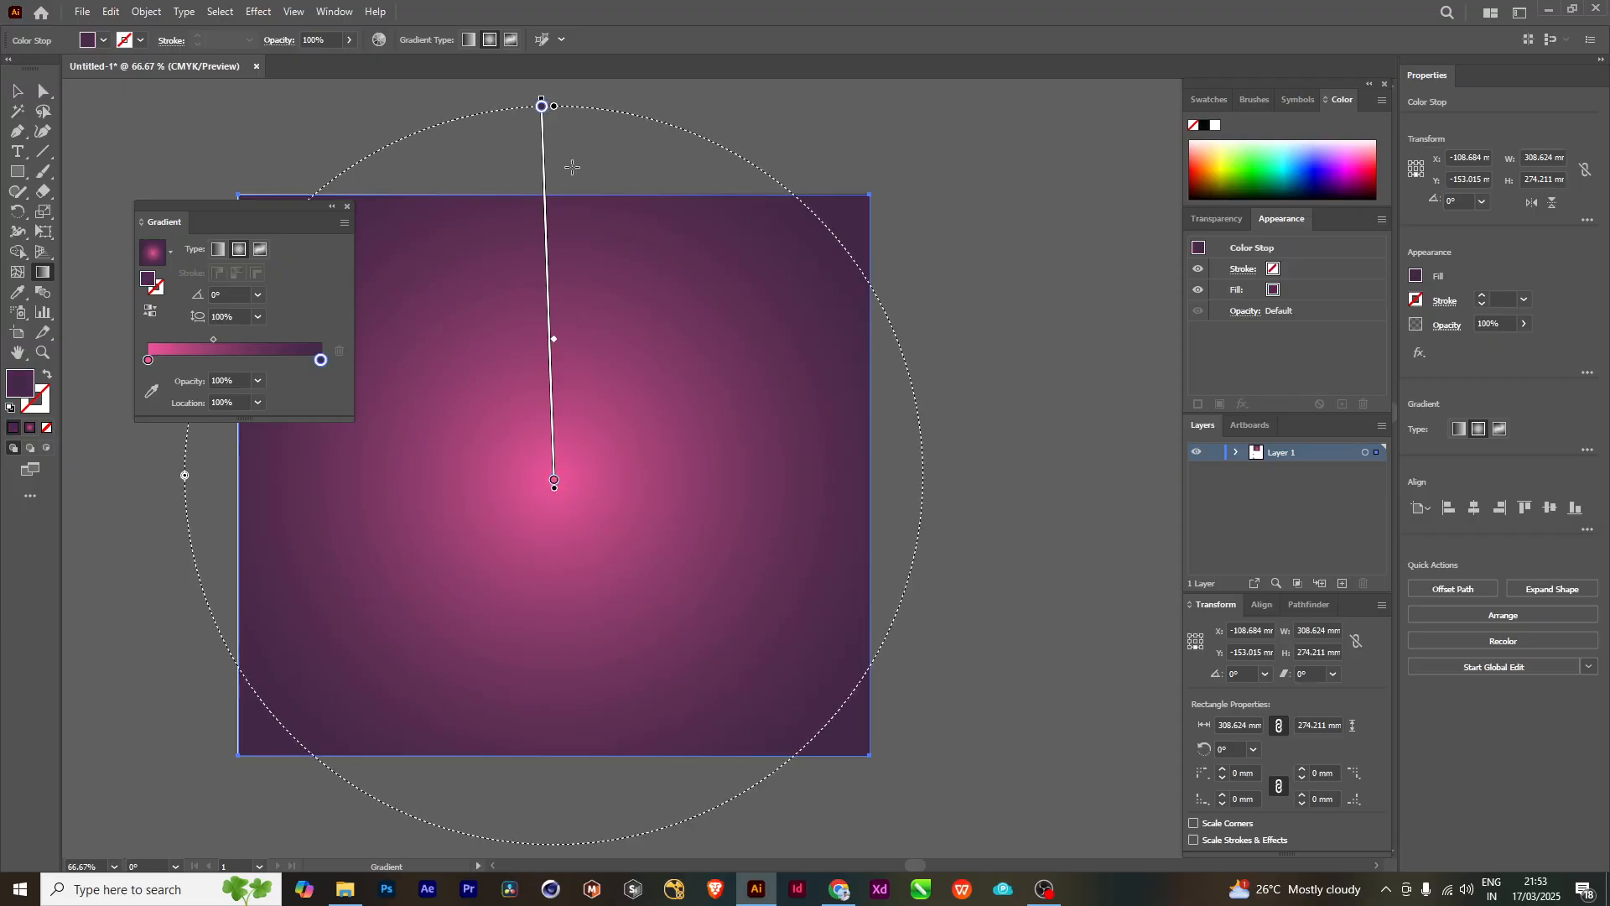
{"action": "left_click_drag", "start_coordinate": [555, 489], "coordinate": [552, 490]}
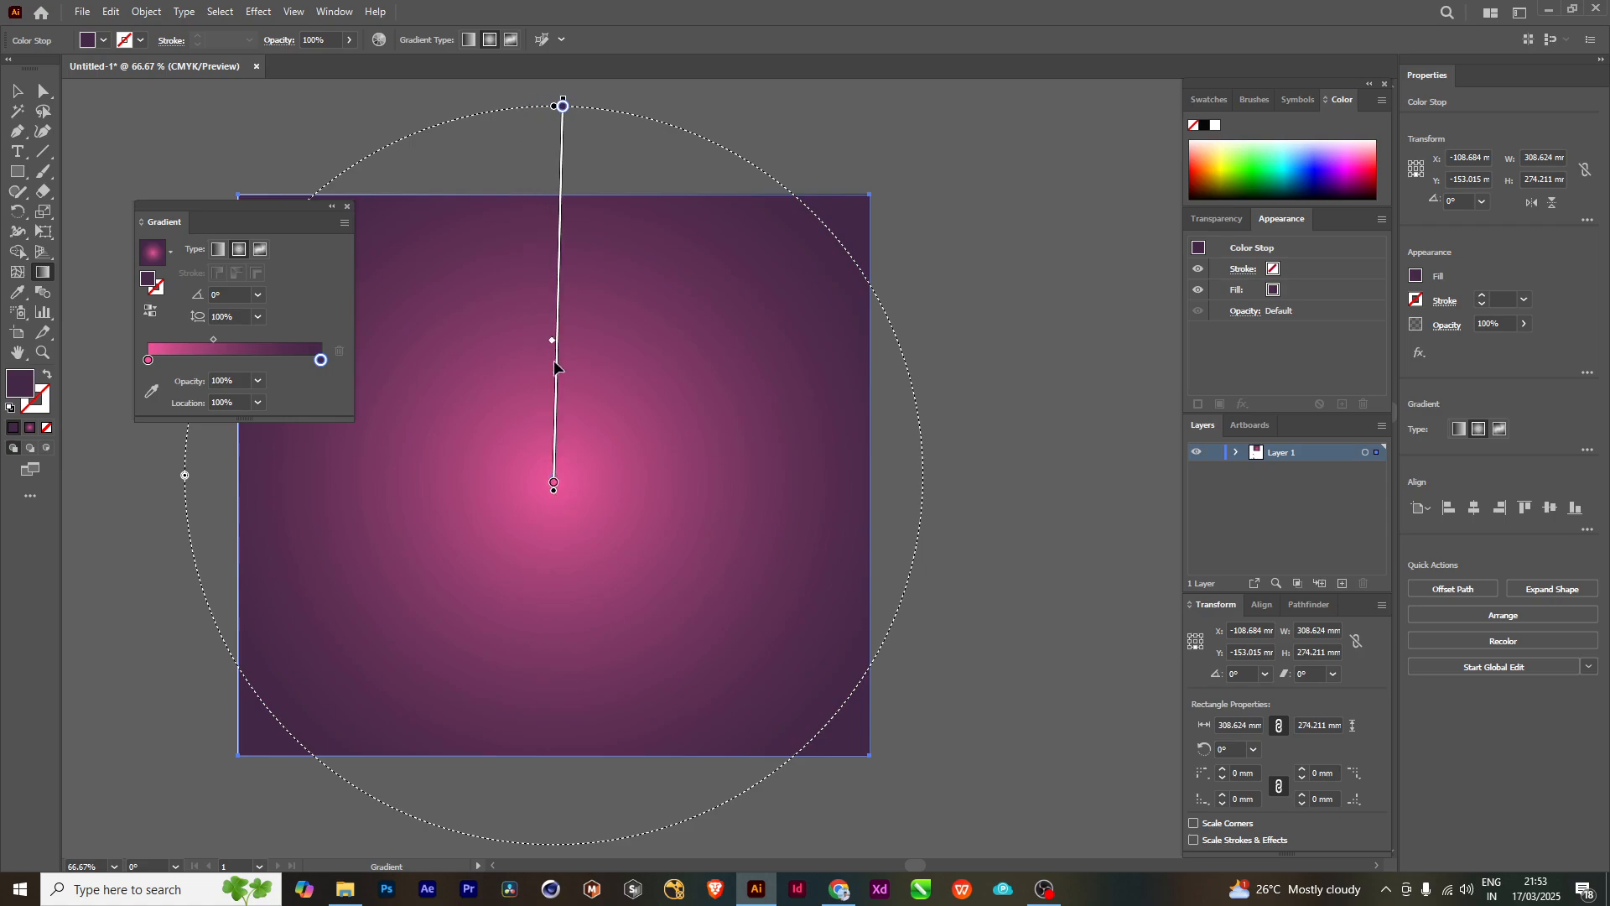
{"action": "left_click_drag", "start_coordinate": [559, 491], "coordinate": [556, 492]}
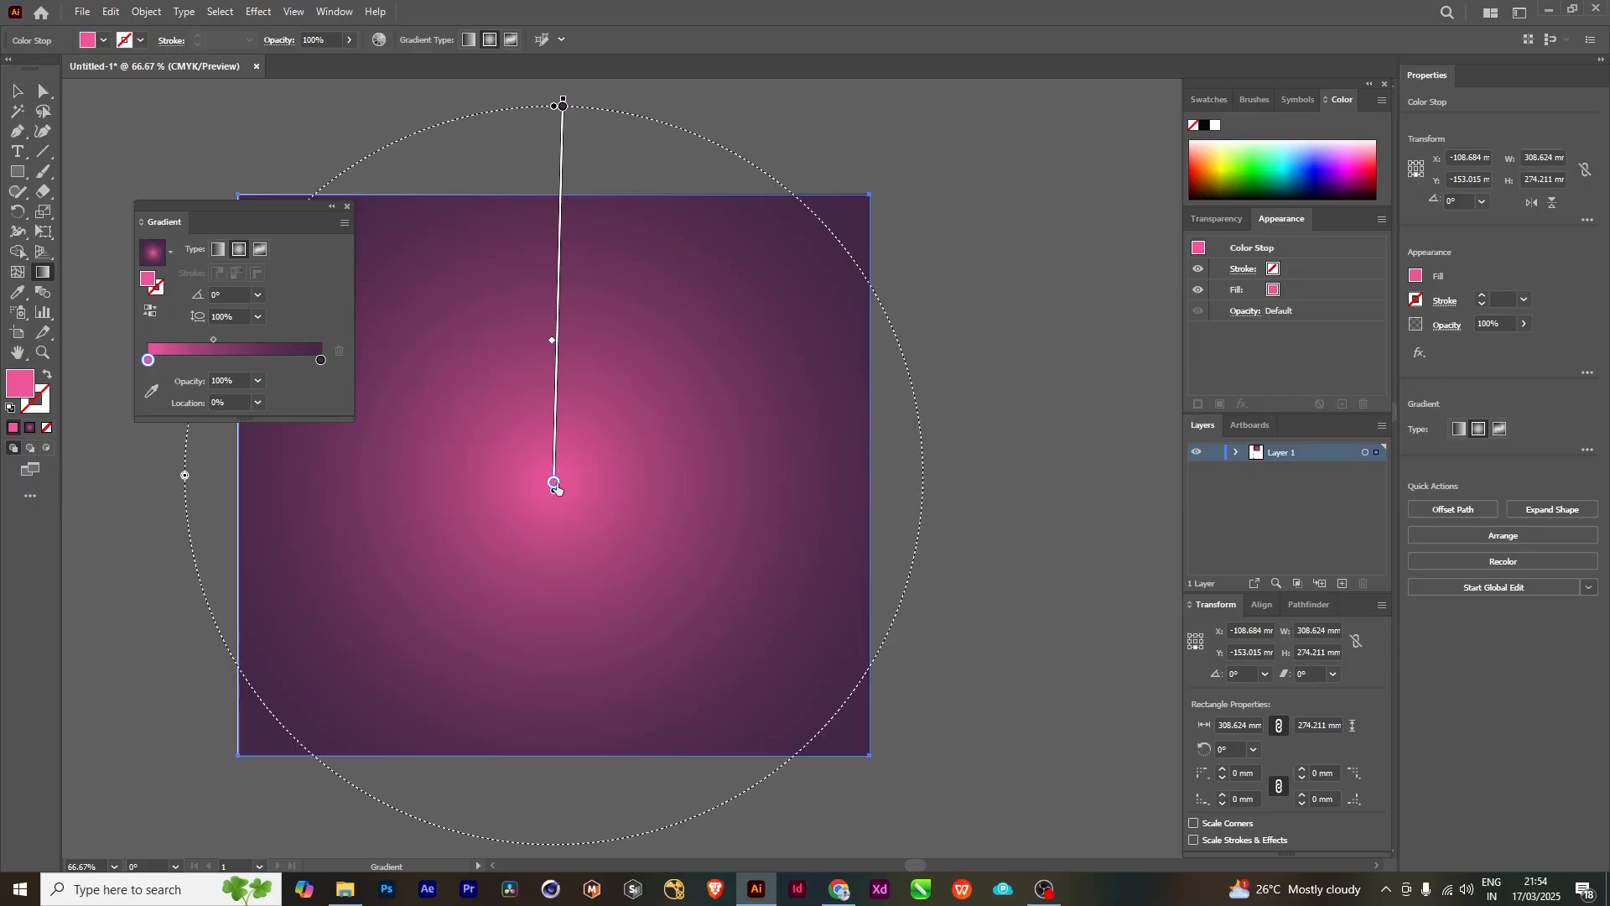
- Move the pink color stop outward to about 9.81% and try different midpoint positions along the gradient bar
{"action": "left_click_drag", "start_coordinate": [556, 487], "coordinate": [557, 341]}
{"action": "left_click_drag", "start_coordinate": [561, 397], "coordinate": [564, 453]}
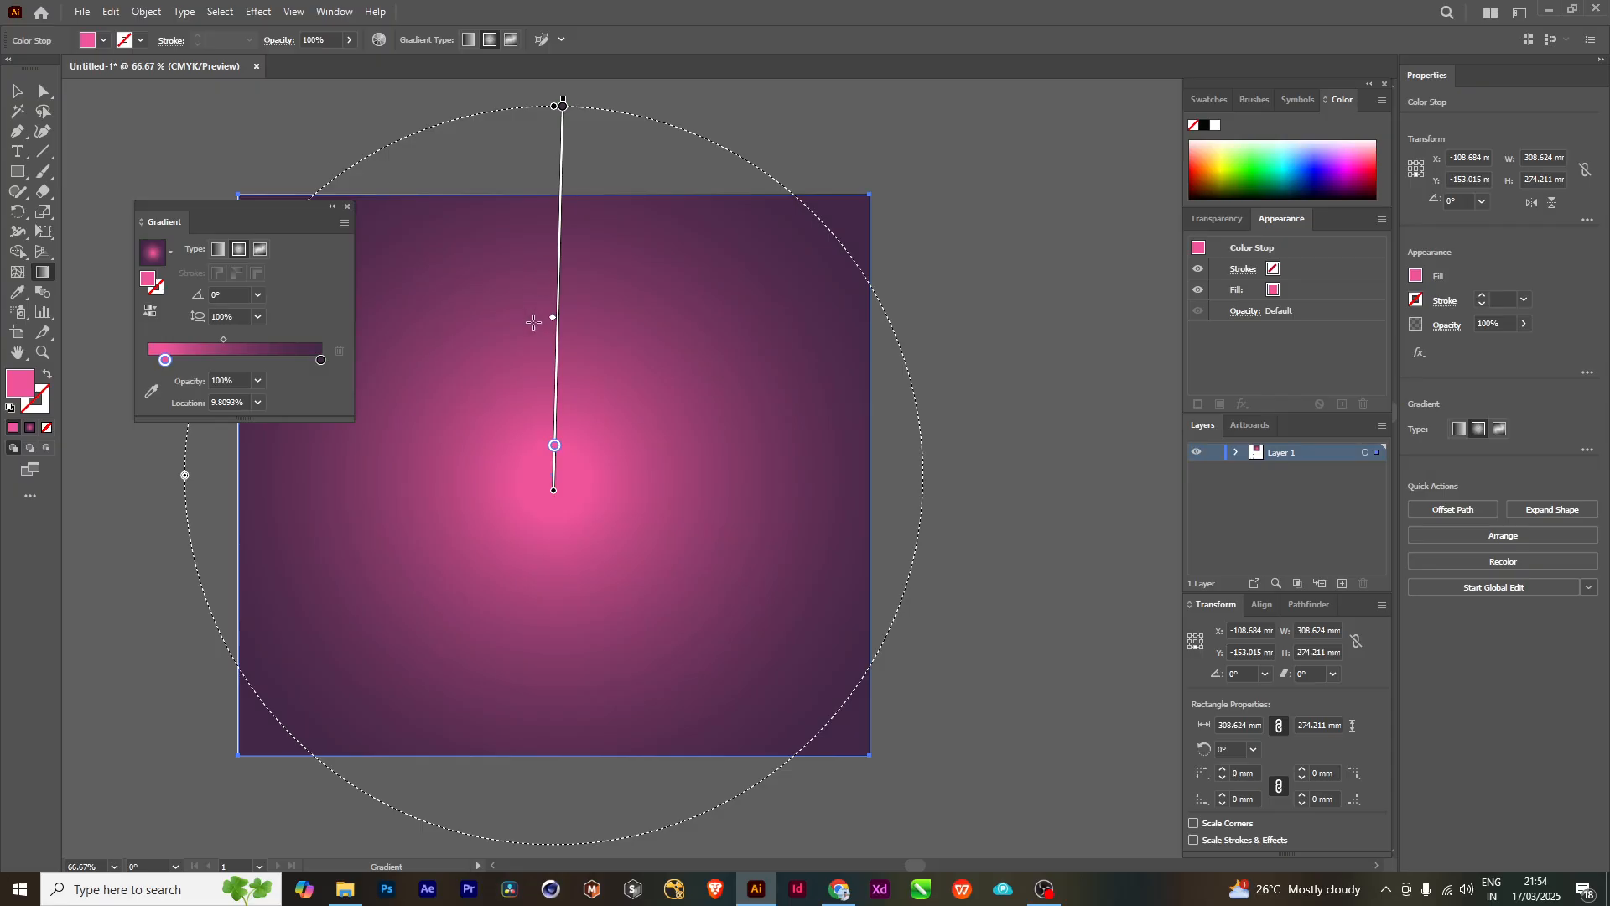
{"action": "left_click_drag", "start_coordinate": [554, 318], "coordinate": [560, 367]}
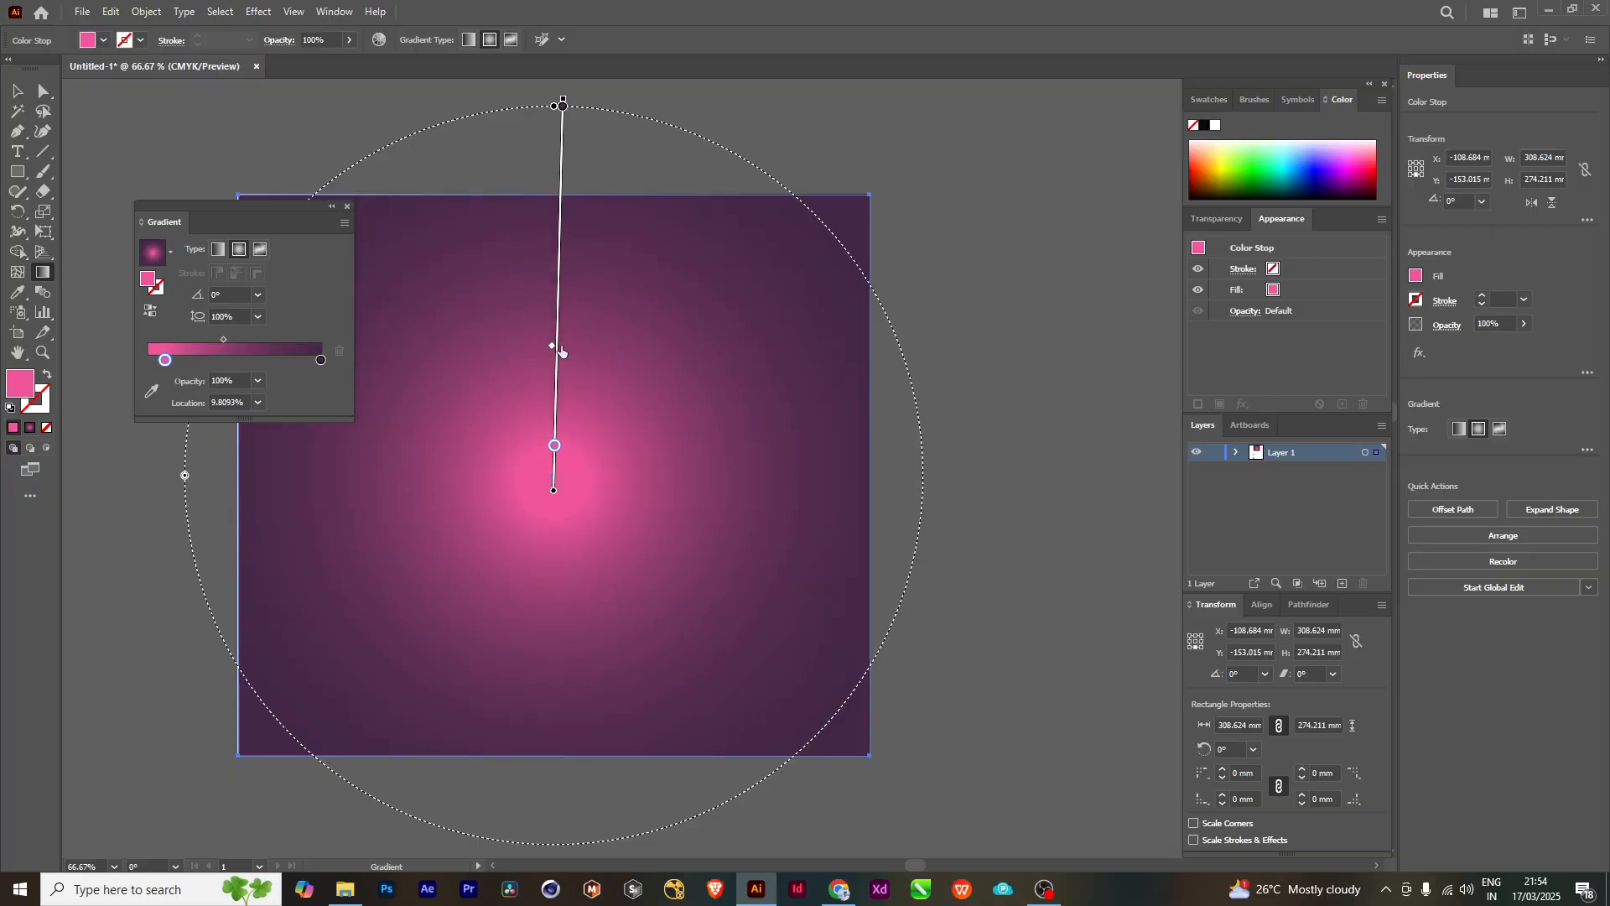
{"action": "mouse_move", "coordinate": [558, 357]}
{"action": "left_mouse_down"}
{"action": "mouse_move", "coordinate": [558, 373]}
{"action": "mouse_move", "coordinate": [563, 318]}
{"action": "mouse_move", "coordinate": [562, 355]}
{"action": "left_mouse_up"}
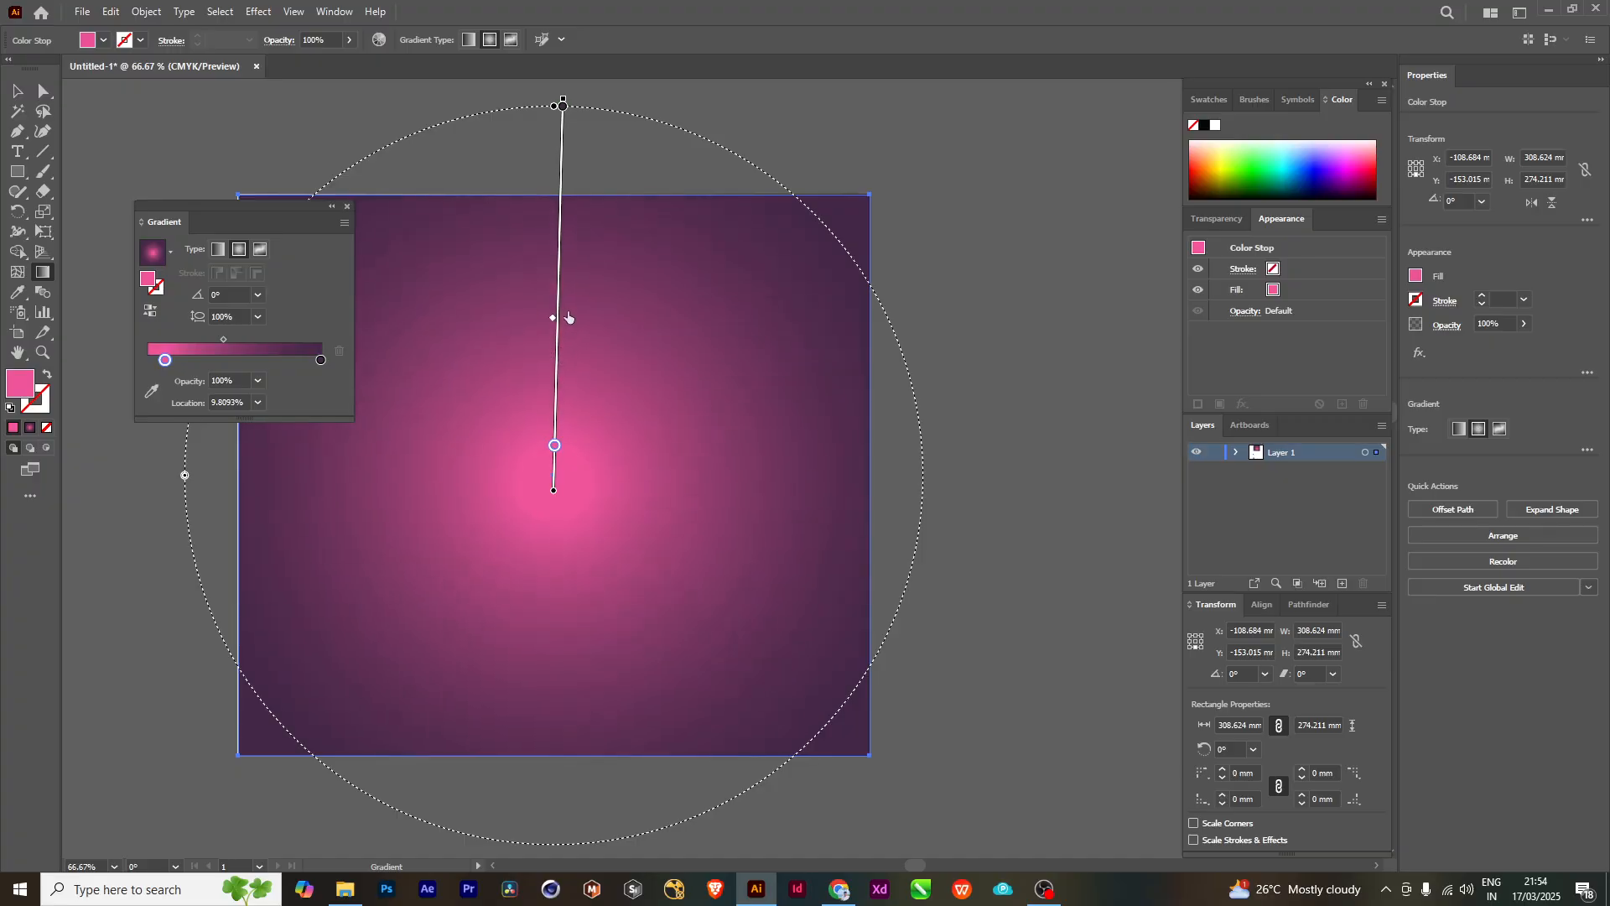
{"action": "left_click_drag", "start_coordinate": [572, 303], "coordinate": [572, 322]}
- Move the focal point toward the rectangle's lower-right corner and shrink the radial gradient to roughly the rectangle's height
{"action": "mouse_move", "coordinate": [555, 492]}
{"action": "left_mouse_down"}
{"action": "mouse_move", "coordinate": [611, 520]}
{"action": "mouse_move", "coordinate": [546, 465]}
{"action": "mouse_move", "coordinate": [733, 586]}
{"action": "mouse_move", "coordinate": [791, 666]}
{"action": "mouse_move", "coordinate": [525, 388]}
{"action": "mouse_move", "coordinate": [864, 760]}
{"action": "mouse_move", "coordinate": [827, 733]}
{"action": "left_mouse_up"}
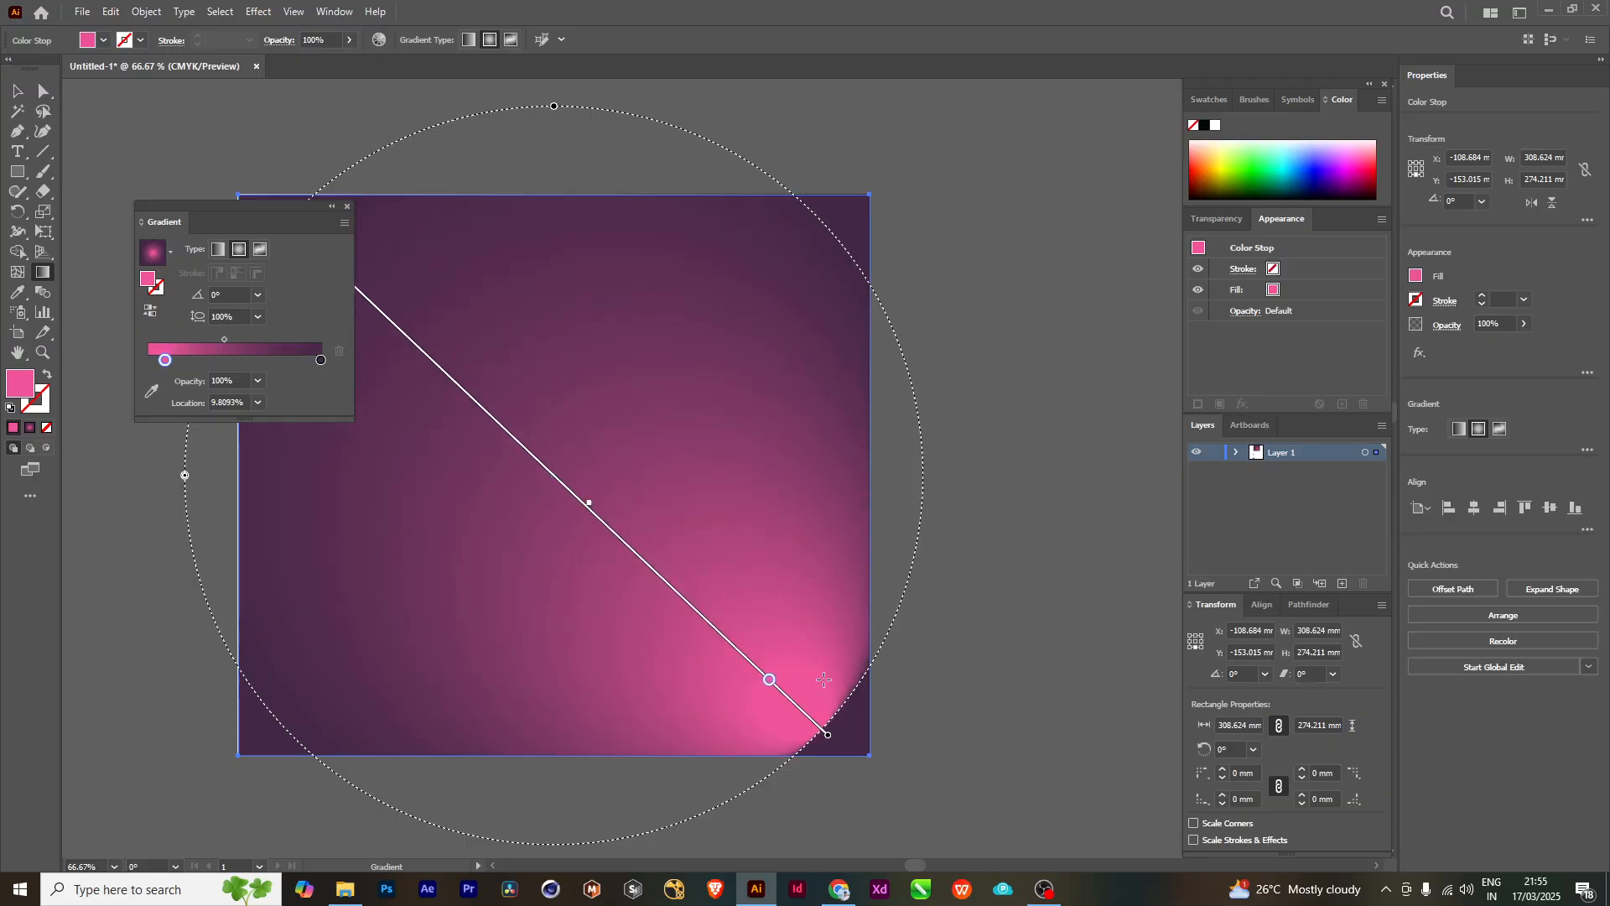
{"action": "key", "text": "ctrl+minus"}
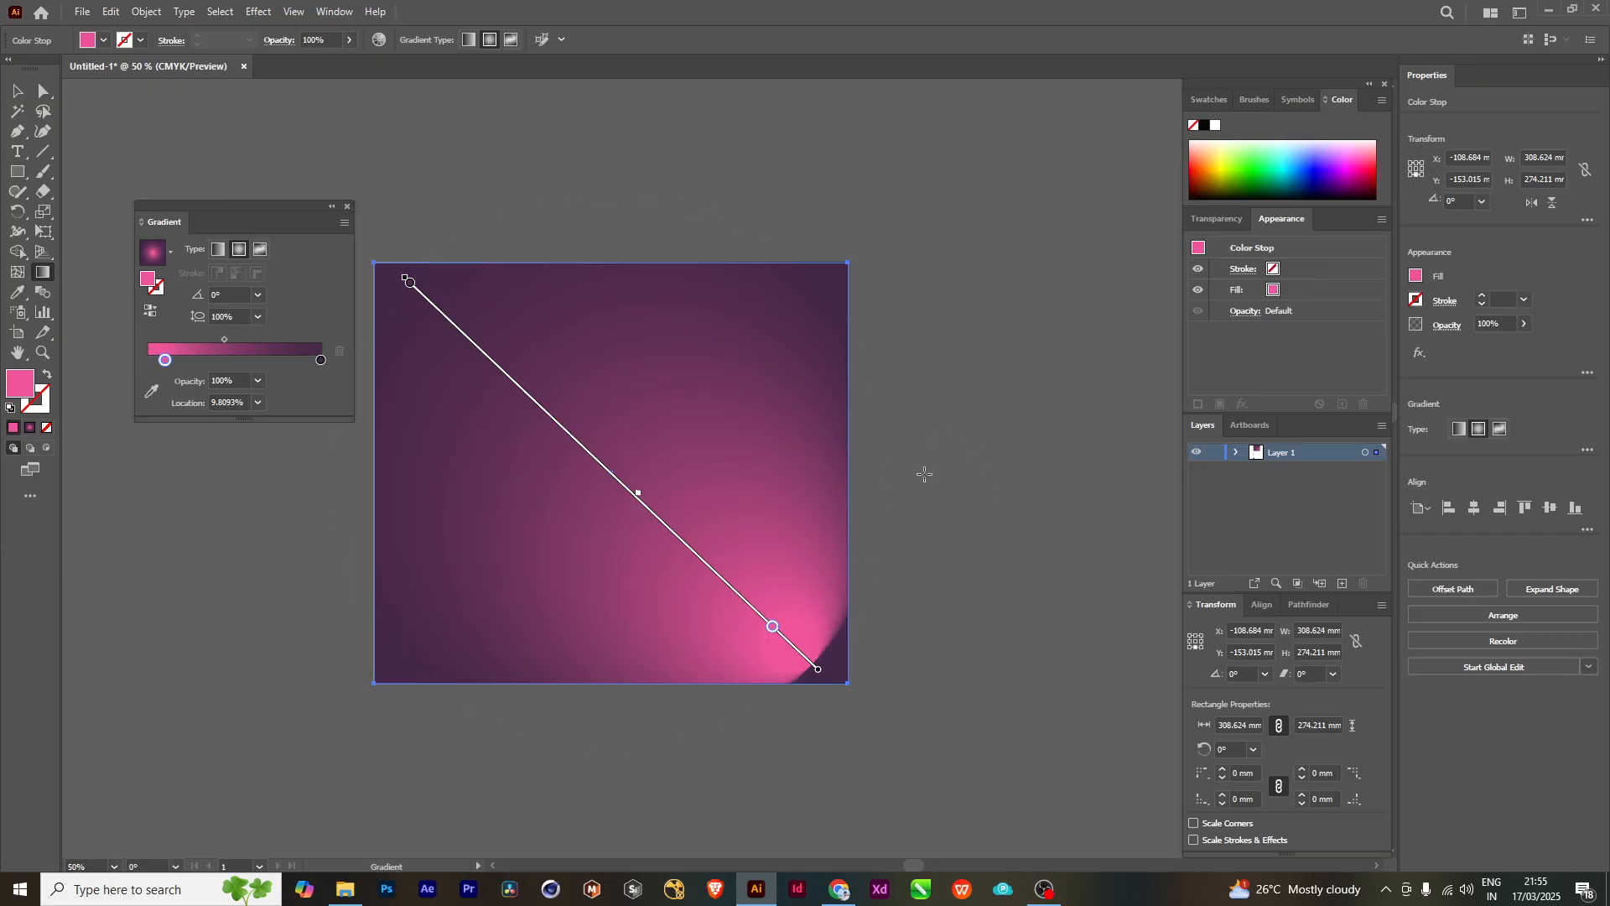
{"action": "mouse_move", "coordinate": [403, 276]}
{"action": "left_mouse_down"}
{"action": "mouse_move", "coordinate": [352, 243]}
{"action": "mouse_move", "coordinate": [466, 324]}
{"action": "mouse_move", "coordinate": [453, 314]}
{"action": "left_mouse_up"}
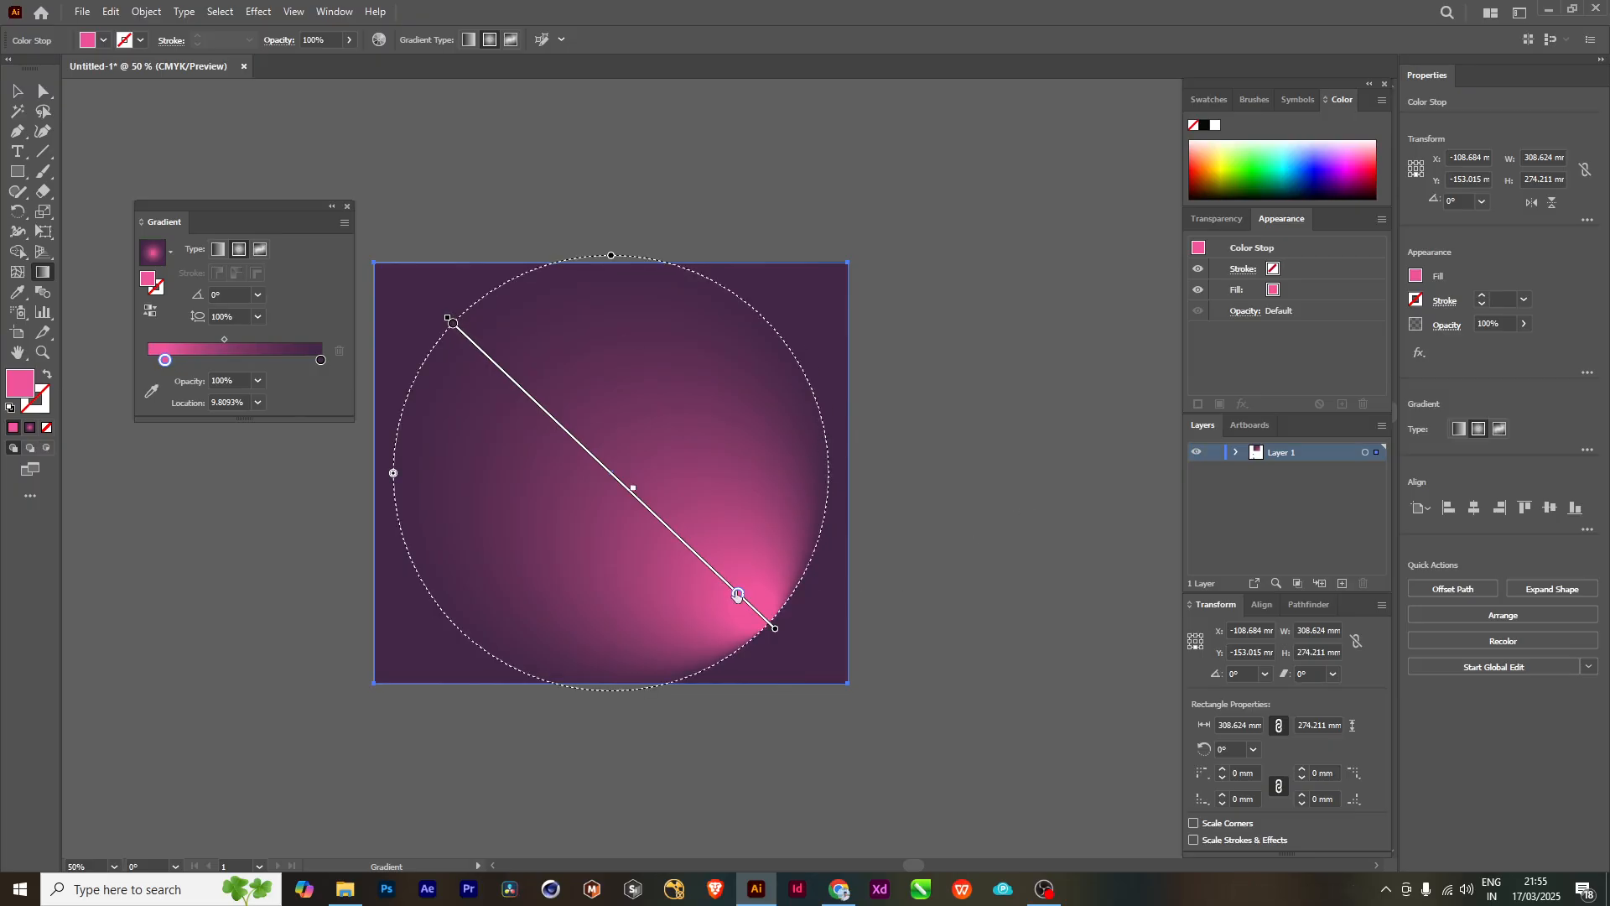
- Move the pink color stop to about 13.85% and switch to the Selection tool to view the gradient
{"action": "mouse_move", "coordinate": [745, 599]}
{"action": "left_mouse_down"}
{"action": "mouse_move", "coordinate": [769, 625]}
{"action": "mouse_move", "coordinate": [522, 364]}
{"action": "mouse_move", "coordinate": [737, 592]}
{"action": "mouse_move", "coordinate": [726, 585]}
{"action": "left_mouse_up"}
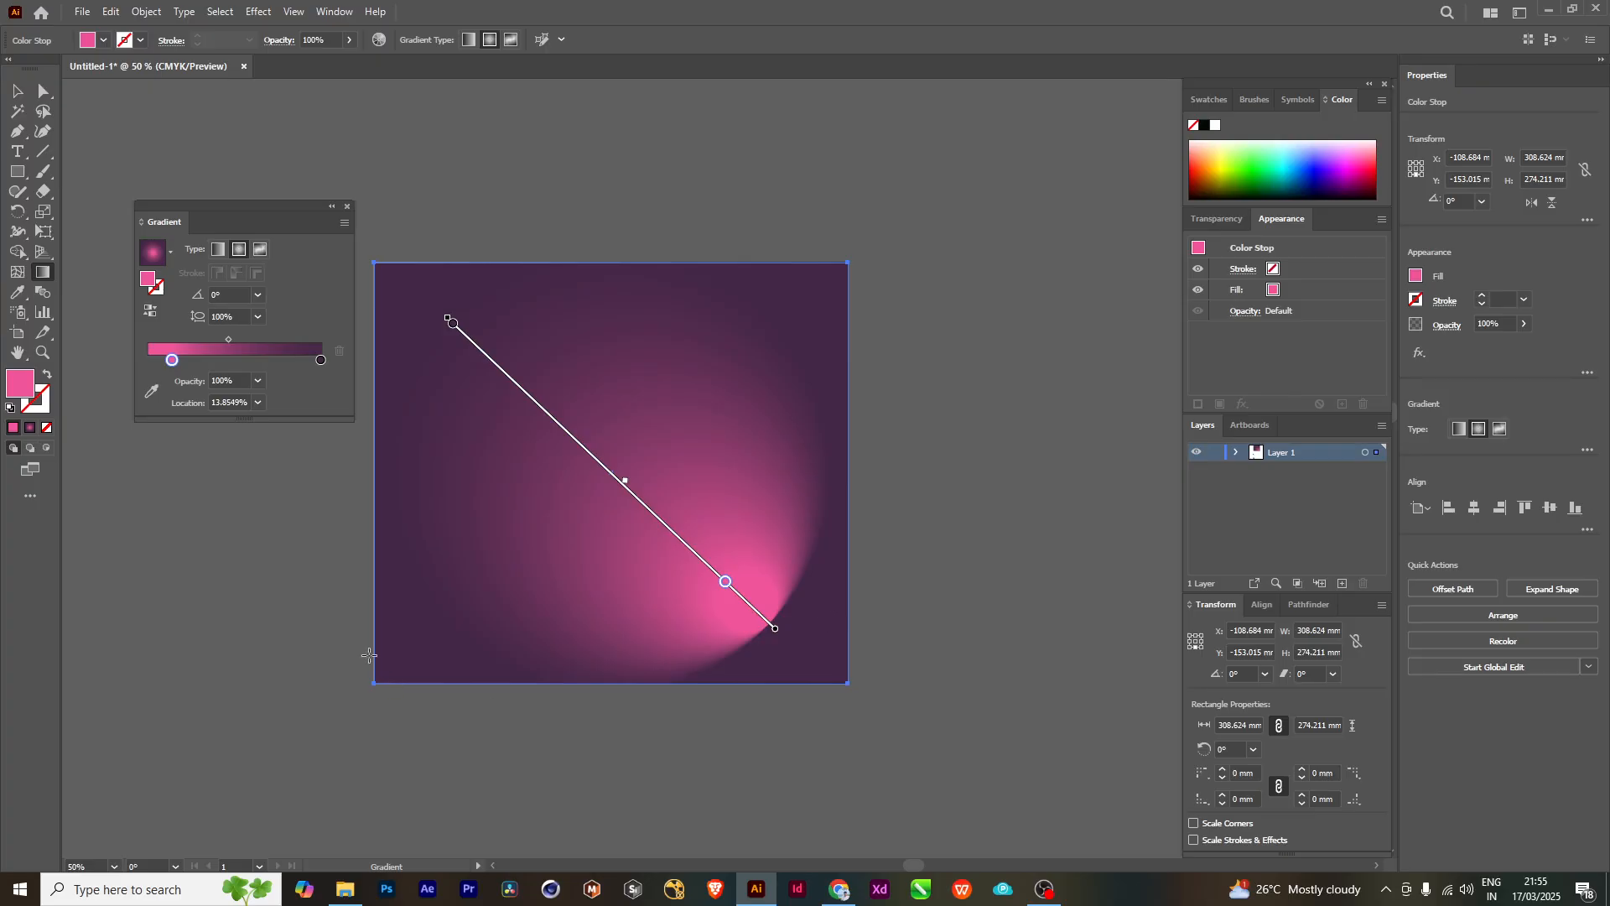
{"action": "left_click", "coordinate": [14, 87]}
{"action": "scroll", "coordinate": [988, 611], "scroll_direction": "left", "scroll_amount": 1}
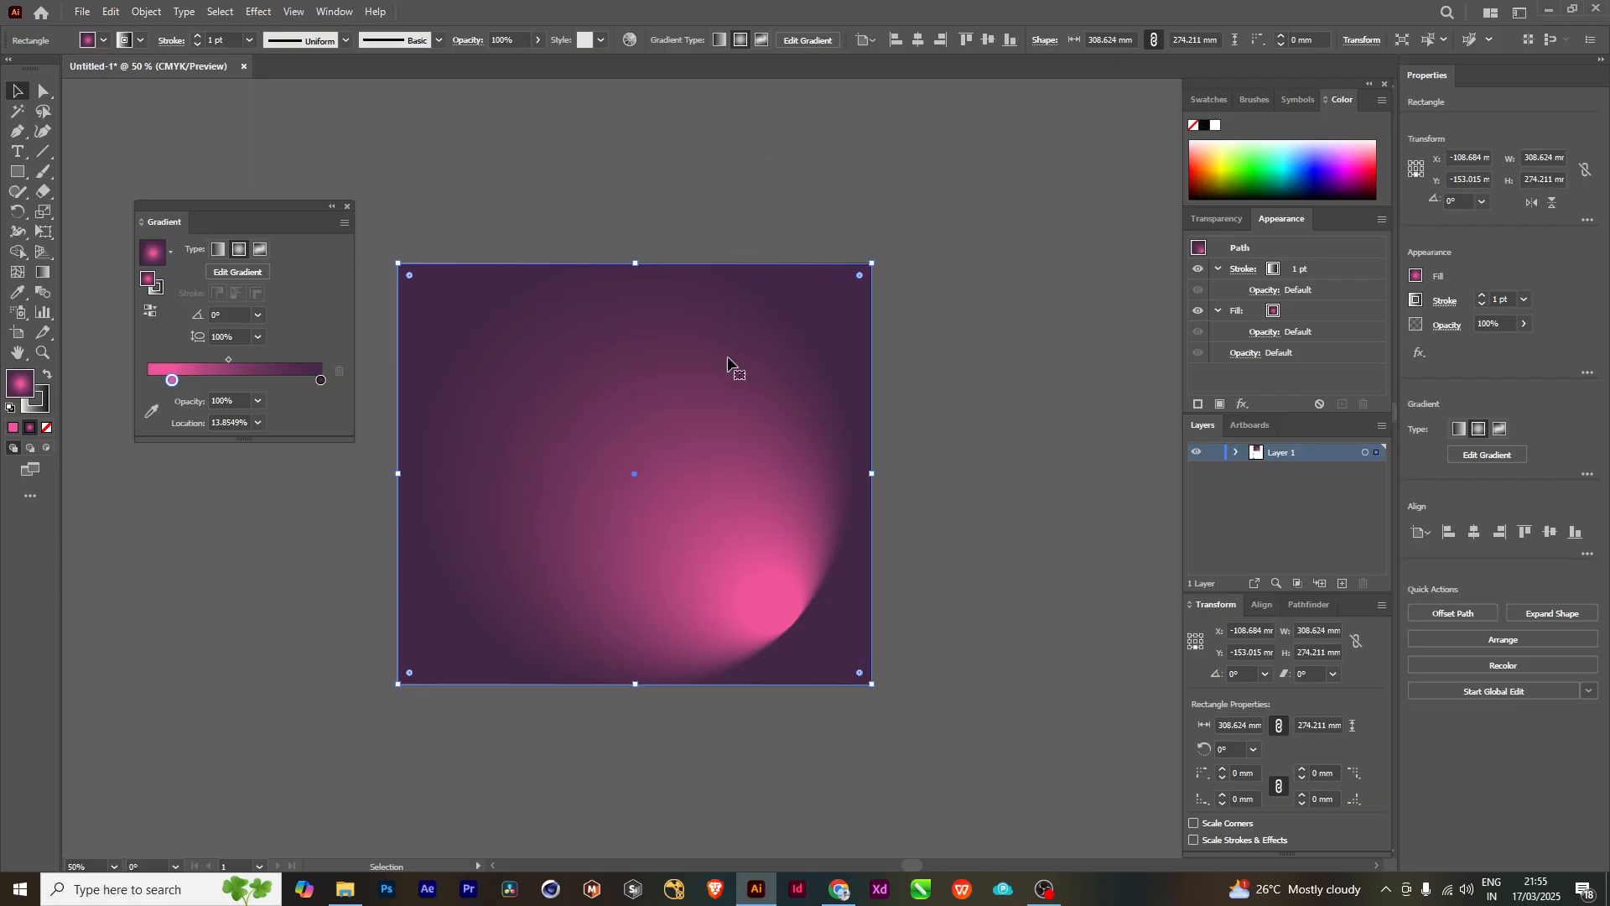
- Enlarge the radial gradient past the rectangle with the Gradient tool, rotated about 2.35° and with the dark outer stop at about 96.53%
{"action": "left_click", "coordinate": [43, 275]}
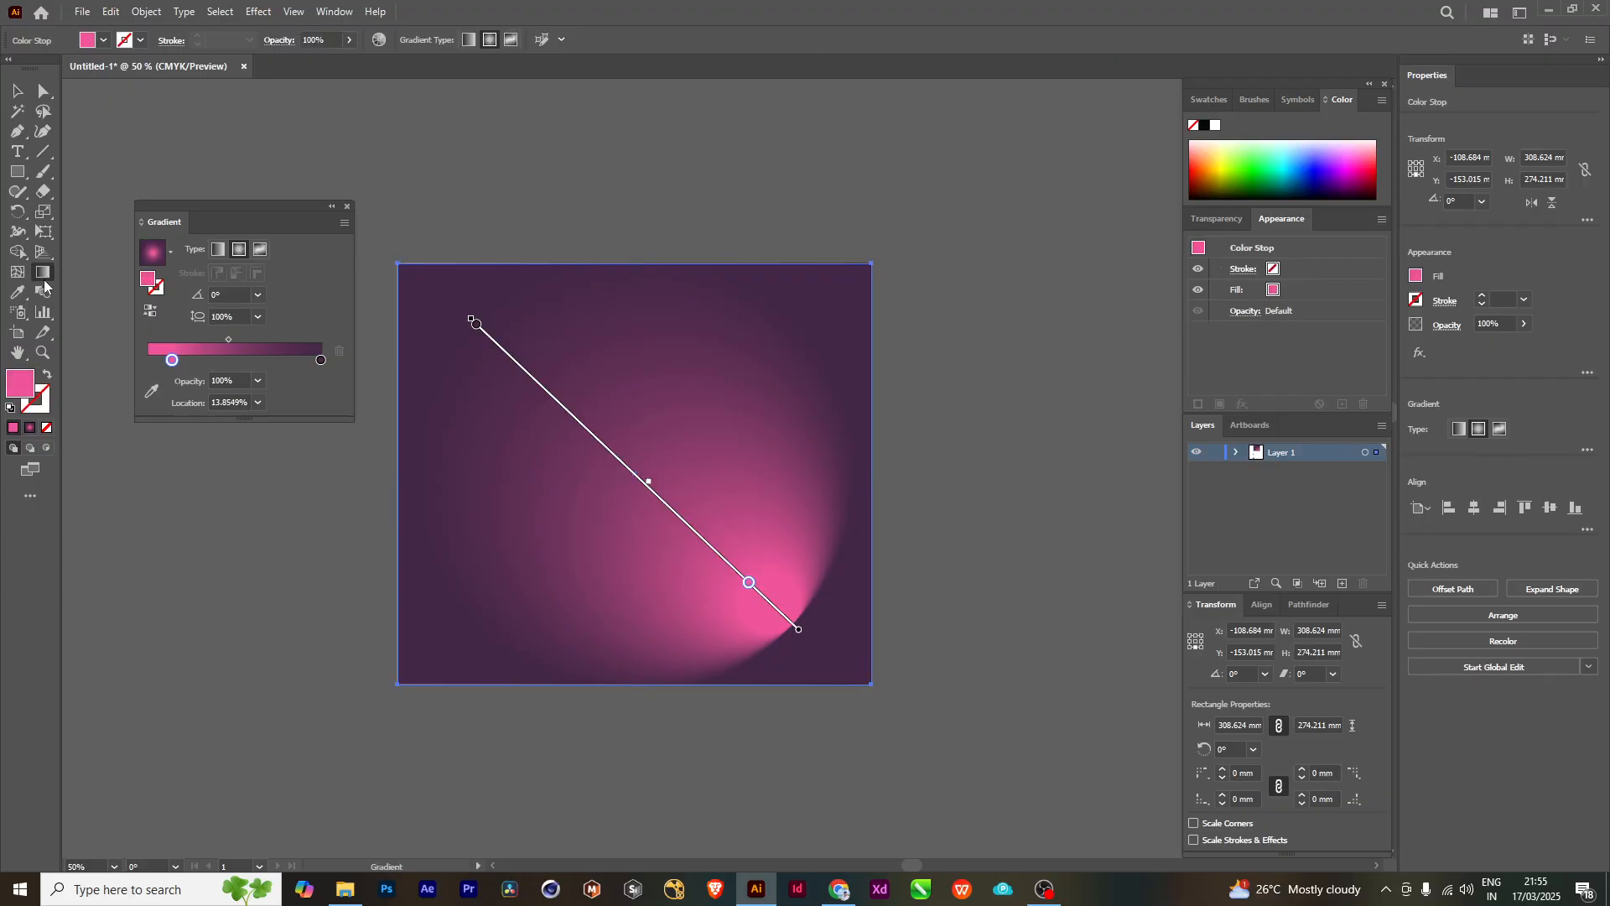
{"action": "left_click", "coordinate": [475, 326]}
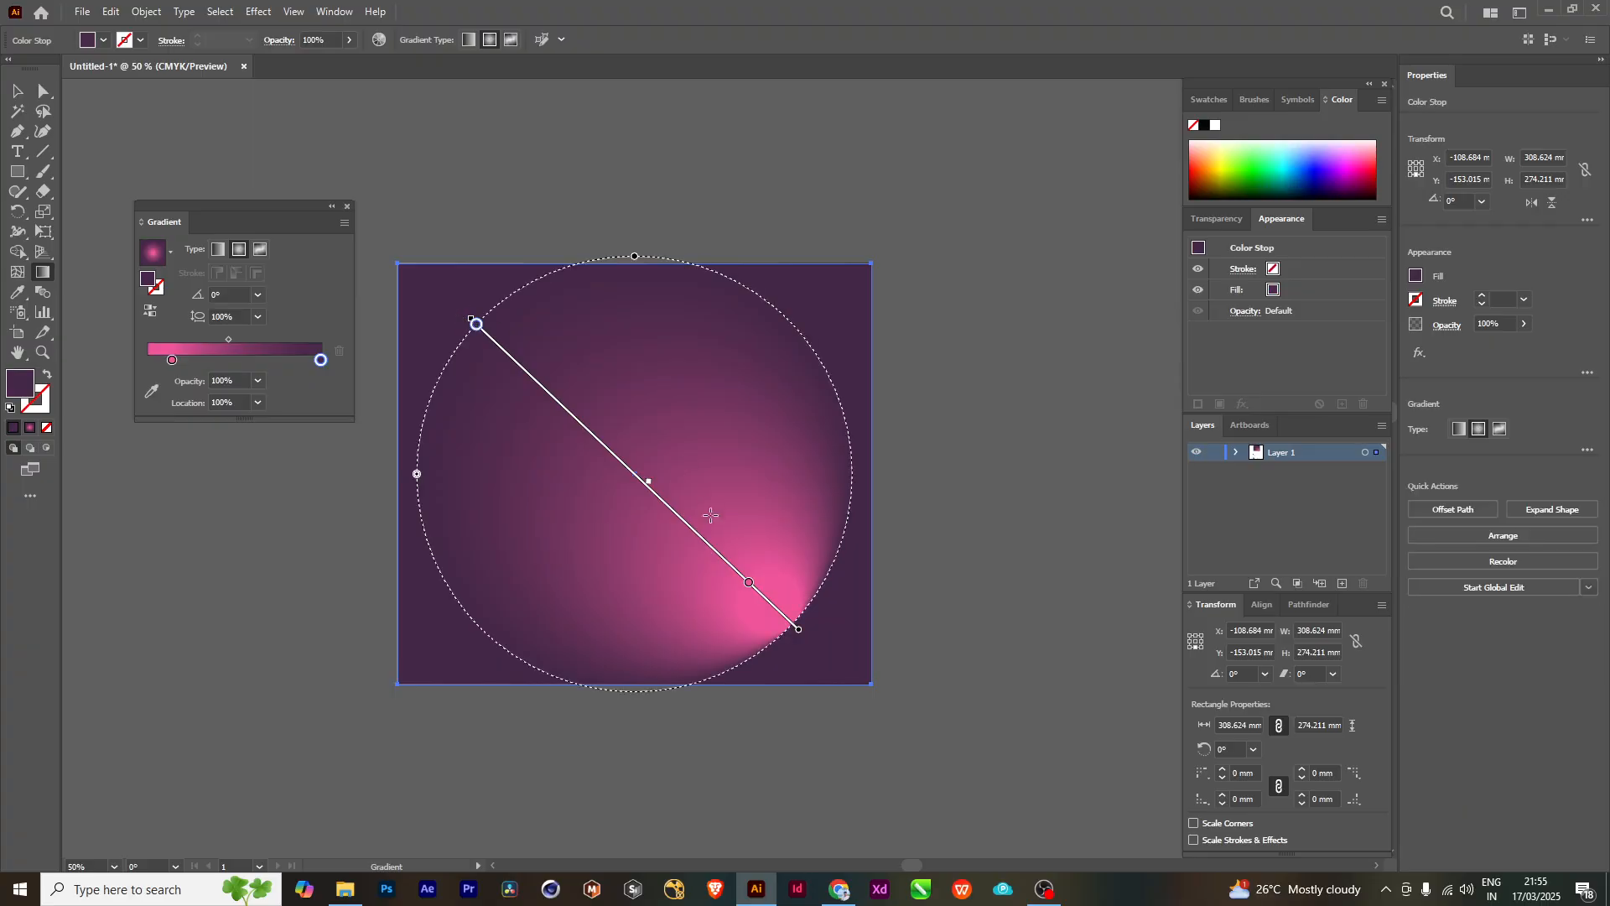
{"action": "left_click_drag", "start_coordinate": [798, 629], "coordinate": [814, 640]}
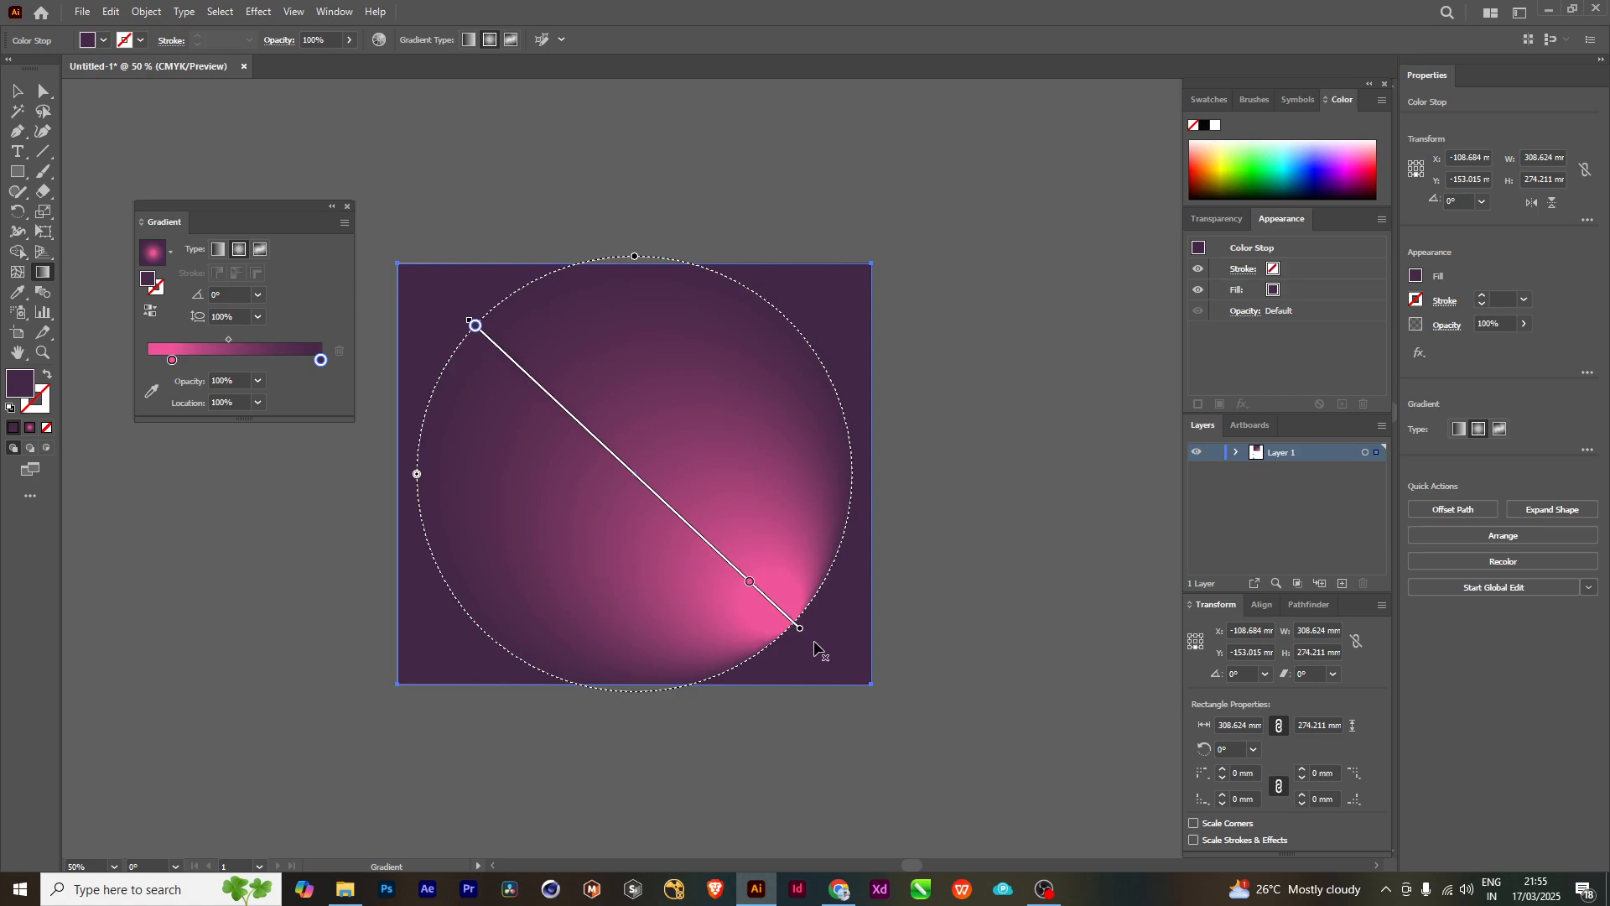
{"action": "scroll", "coordinate": [494, 328], "scroll_direction": "up", "scroll_amount": 3}
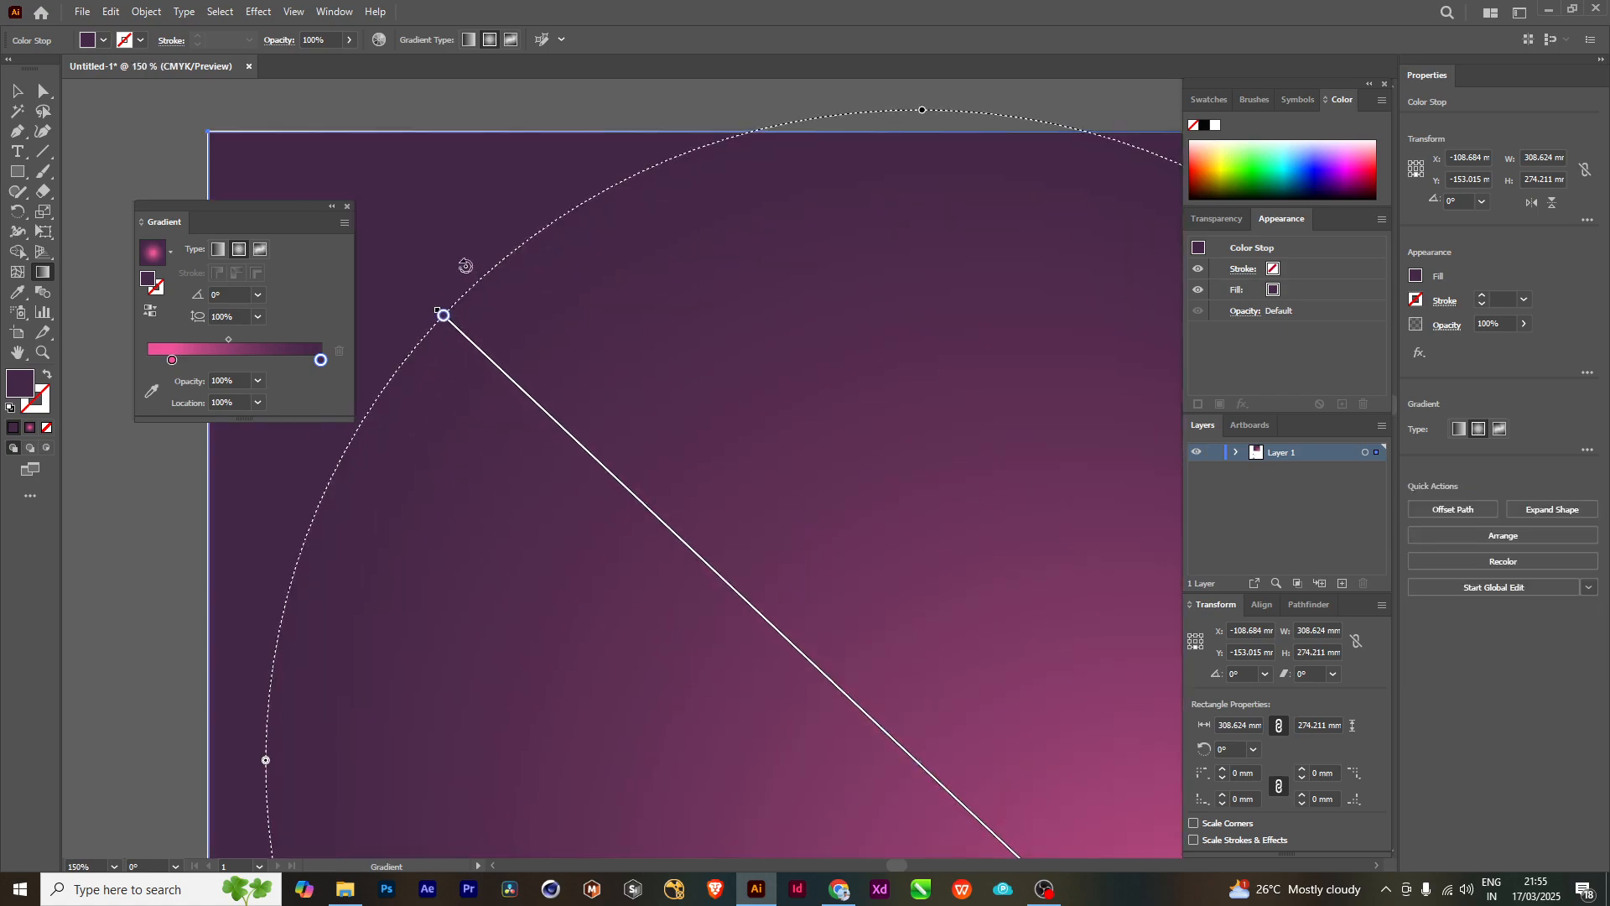
{"action": "mouse_move", "coordinate": [467, 263]}
{"action": "left_mouse_down"}
{"action": "mouse_move", "coordinate": [500, 215]}
{"action": "mouse_move", "coordinate": [456, 302]}
{"action": "mouse_move", "coordinate": [457, 375]}
{"action": "mouse_move", "coordinate": [214, 53]}
{"action": "left_mouse_up"}
{"action": "scroll", "coordinate": [622, 422], "scroll_direction": "down", "scroll_amount": 5}
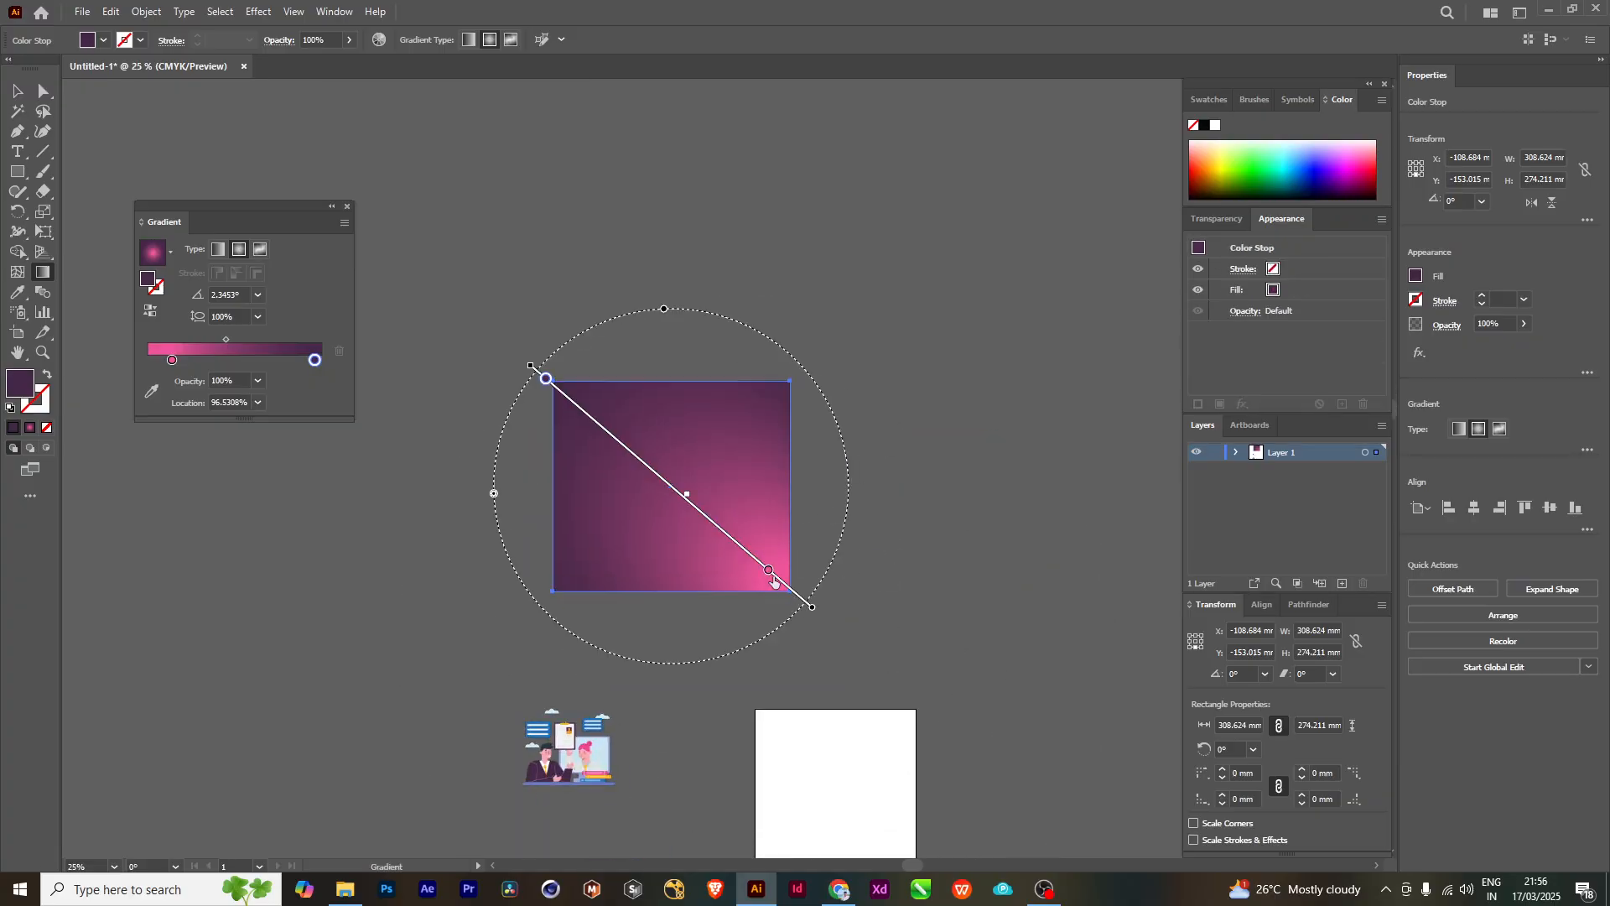
- Reposition the glow at the rectangle's bottom center, with the pink stop at about 36.54% and the midpoint nearer the dark stop
{"action": "mouse_move", "coordinate": [768, 573]}
{"action": "left_mouse_down"}
{"action": "mouse_move", "coordinate": [745, 550]}
{"action": "mouse_move", "coordinate": [758, 562]}
{"action": "mouse_move", "coordinate": [715, 595]}
{"action": "mouse_move", "coordinate": [596, 459]}
{"action": "mouse_move", "coordinate": [560, 388]}
{"action": "mouse_move", "coordinate": [791, 385]}
{"action": "mouse_move", "coordinate": [618, 433]}
{"action": "mouse_move", "coordinate": [554, 601]}
{"action": "mouse_move", "coordinate": [591, 568]}
{"action": "mouse_move", "coordinate": [597, 530]}
{"action": "mouse_move", "coordinate": [767, 438]}
{"action": "mouse_move", "coordinate": [594, 504]}
{"action": "mouse_move", "coordinate": [564, 608]}
{"action": "mouse_move", "coordinate": [670, 621]}
{"action": "mouse_move", "coordinate": [668, 693]}
{"action": "mouse_move", "coordinate": [674, 643]}
{"action": "left_mouse_up"}
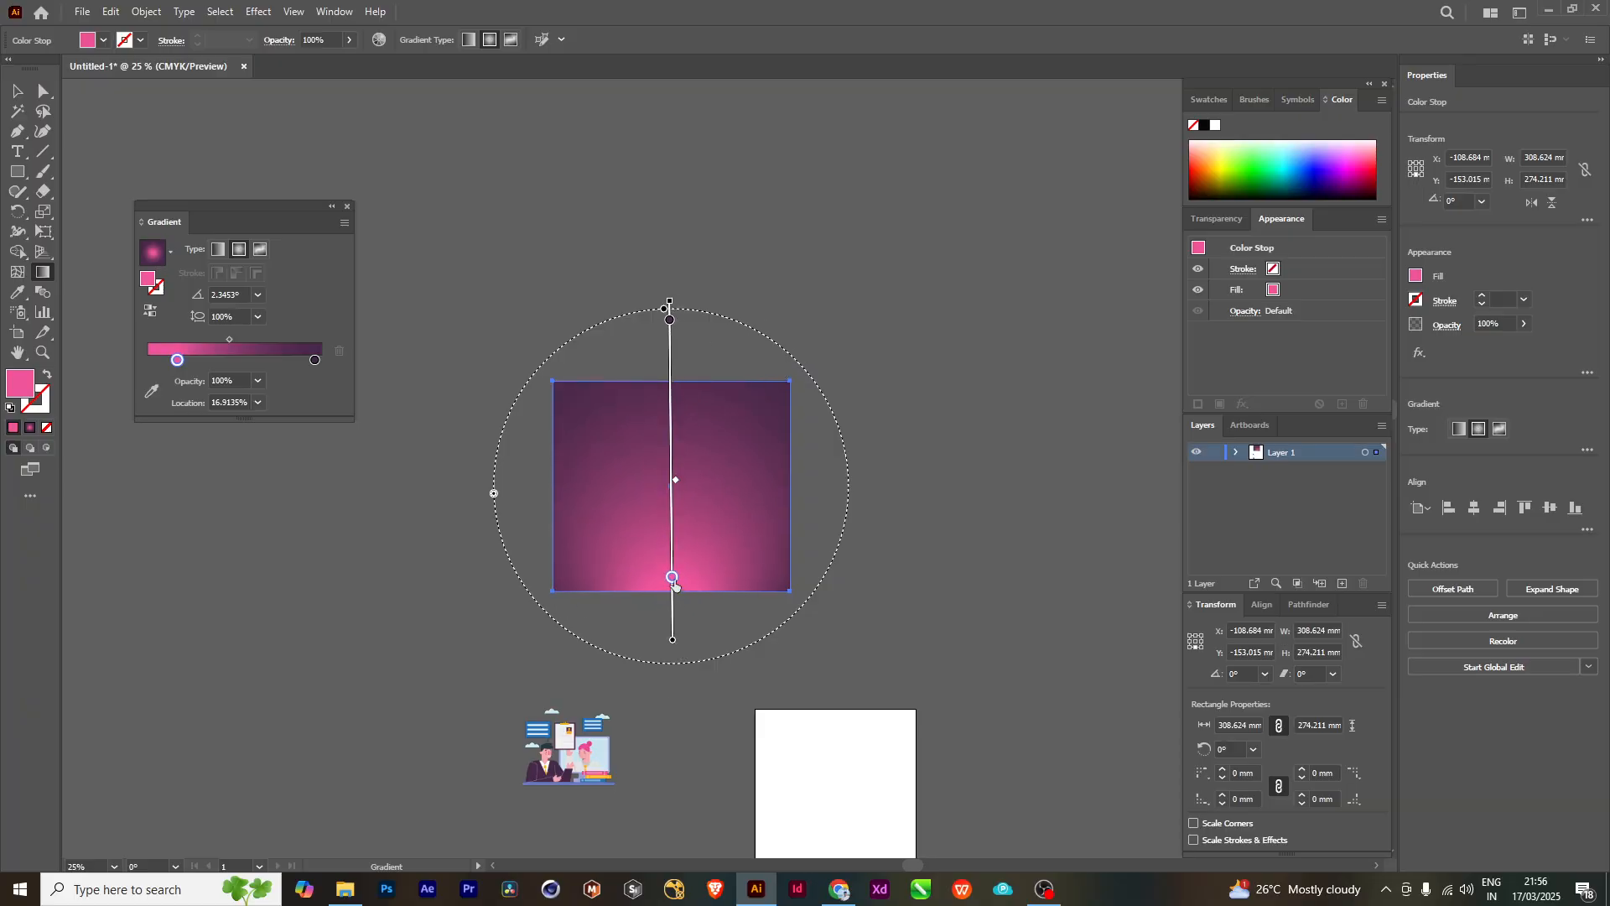
{"action": "mouse_move", "coordinate": [675, 585]}
{"action": "left_mouse_down"}
{"action": "mouse_move", "coordinate": [672, 615]}
{"action": "mouse_move", "coordinate": [681, 474]}
{"action": "mouse_move", "coordinate": [681, 575]}
{"action": "mouse_move", "coordinate": [676, 514]}
{"action": "left_mouse_up"}
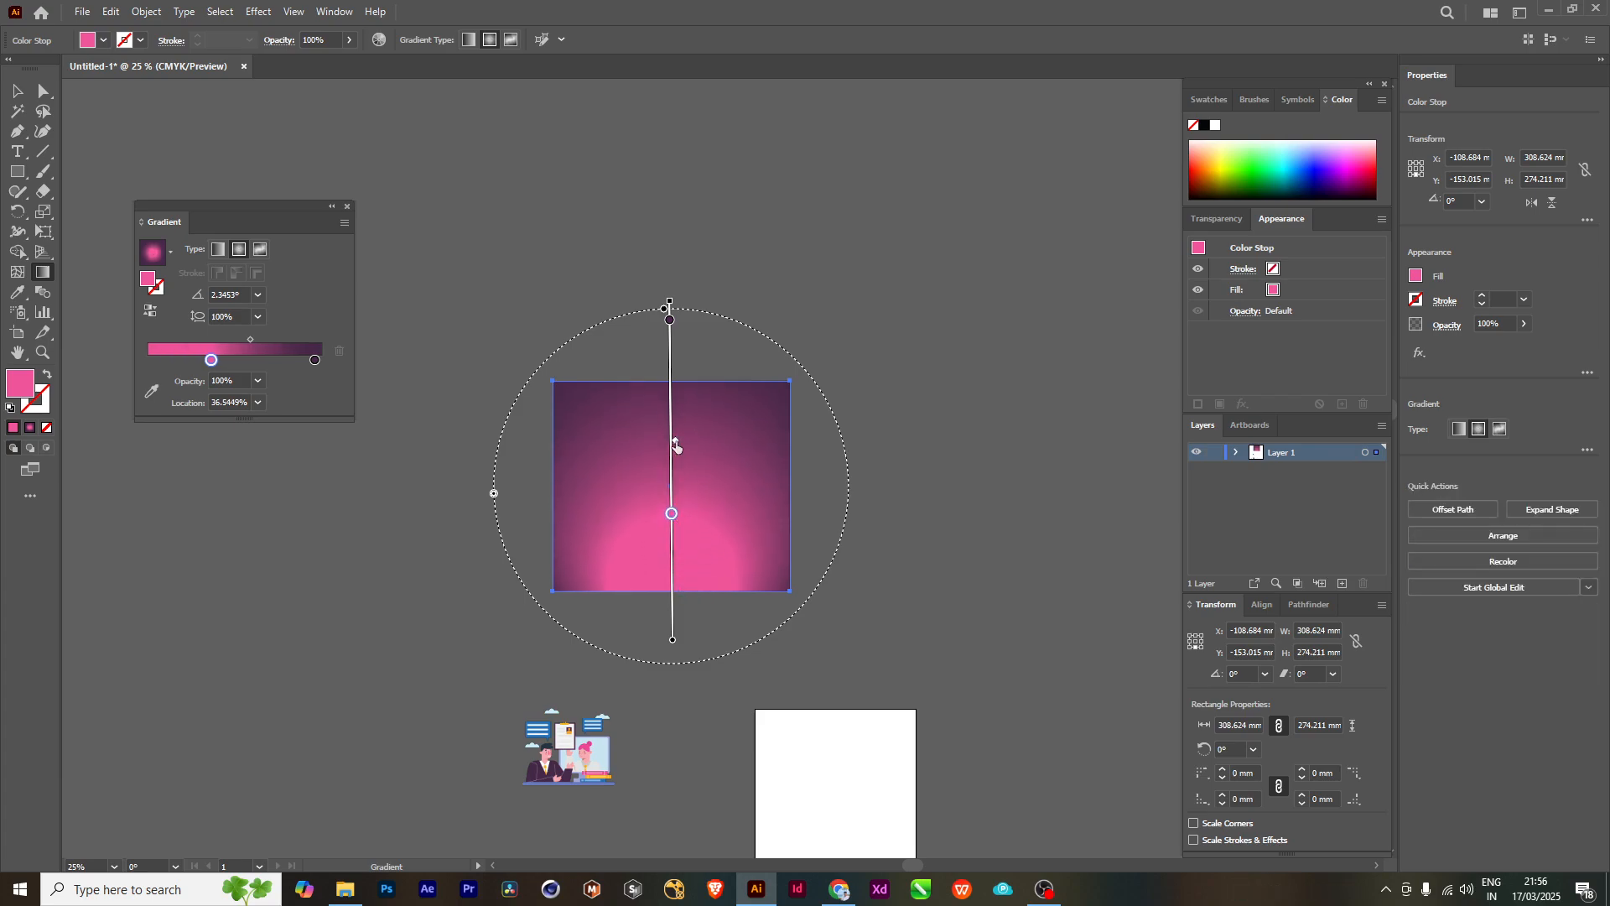
{"action": "mouse_move", "coordinate": [675, 396]}
{"action": "left_mouse_down"}
{"action": "mouse_move", "coordinate": [672, 541]}
{"action": "mouse_move", "coordinate": [675, 424]}
{"action": "left_mouse_up"}
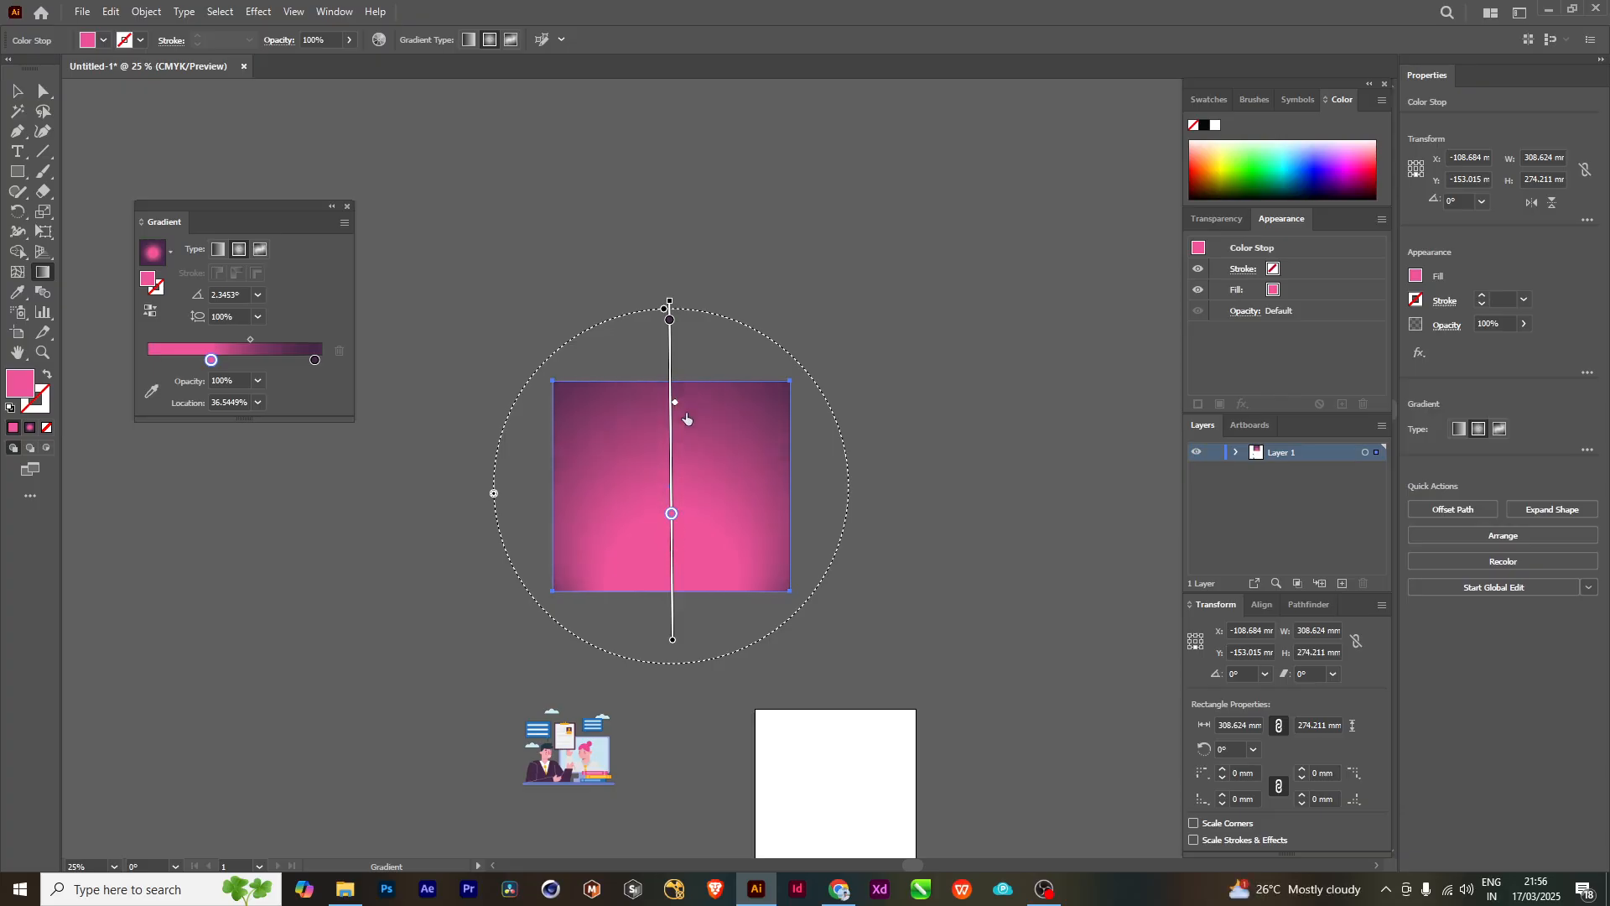
{"action": "key", "text": "v"}
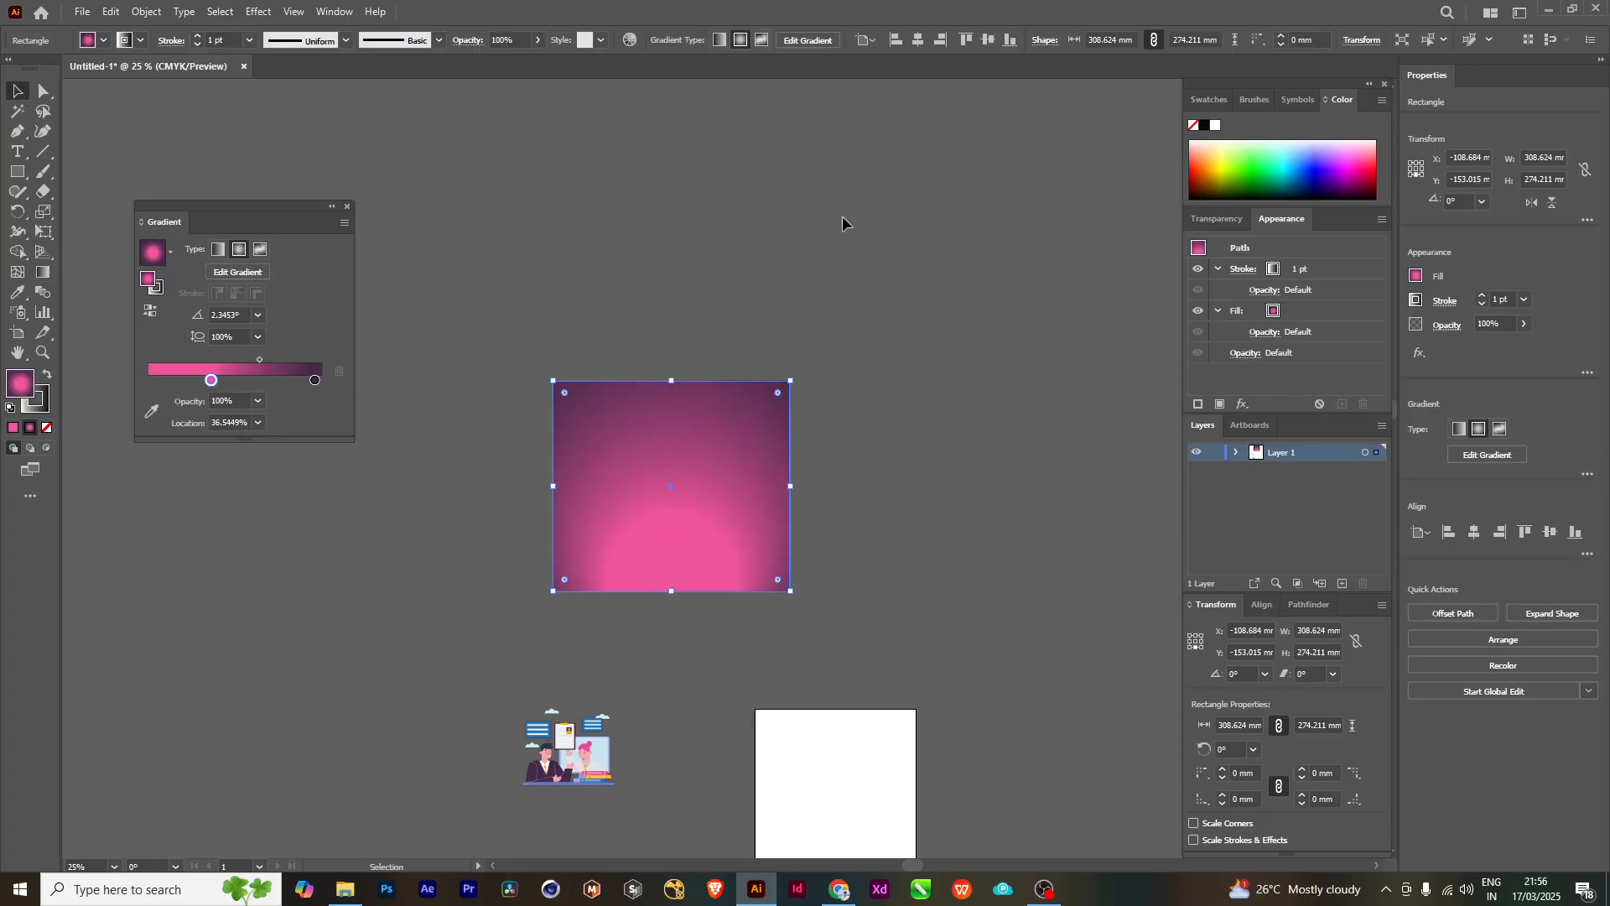
{"action": "scroll", "coordinate": [785, 468], "scroll_direction": "down", "scroll_amount": 1}
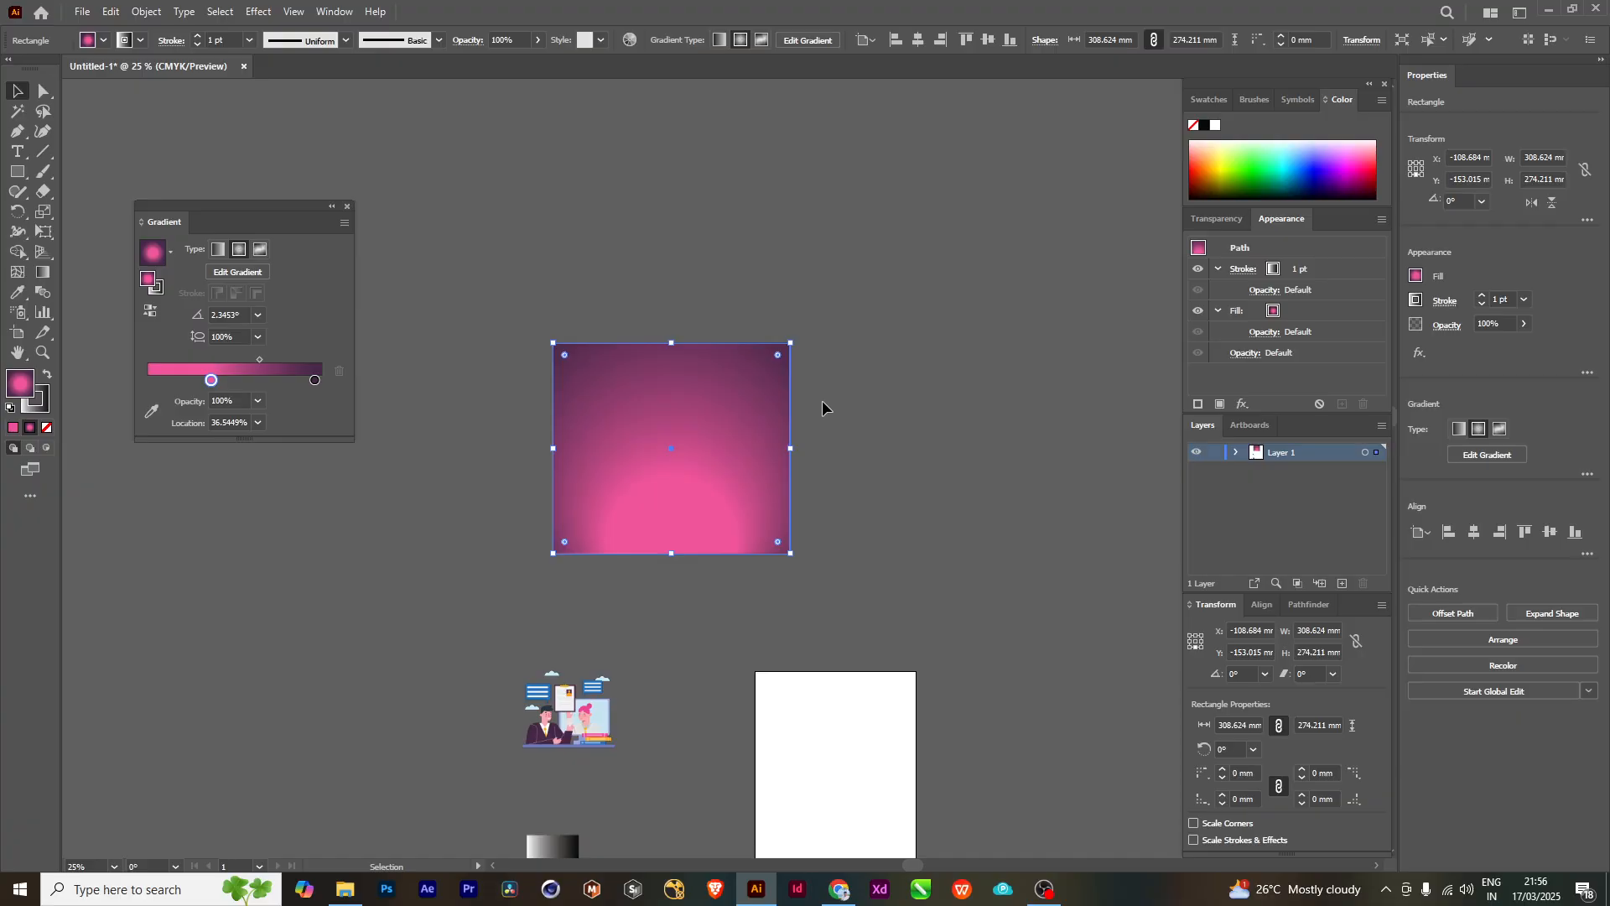
- Switch the rectangle's gradient to linear, with the pink stop at 0% and a single dark stop at 100%
{"action": "left_click", "coordinate": [221, 250]}
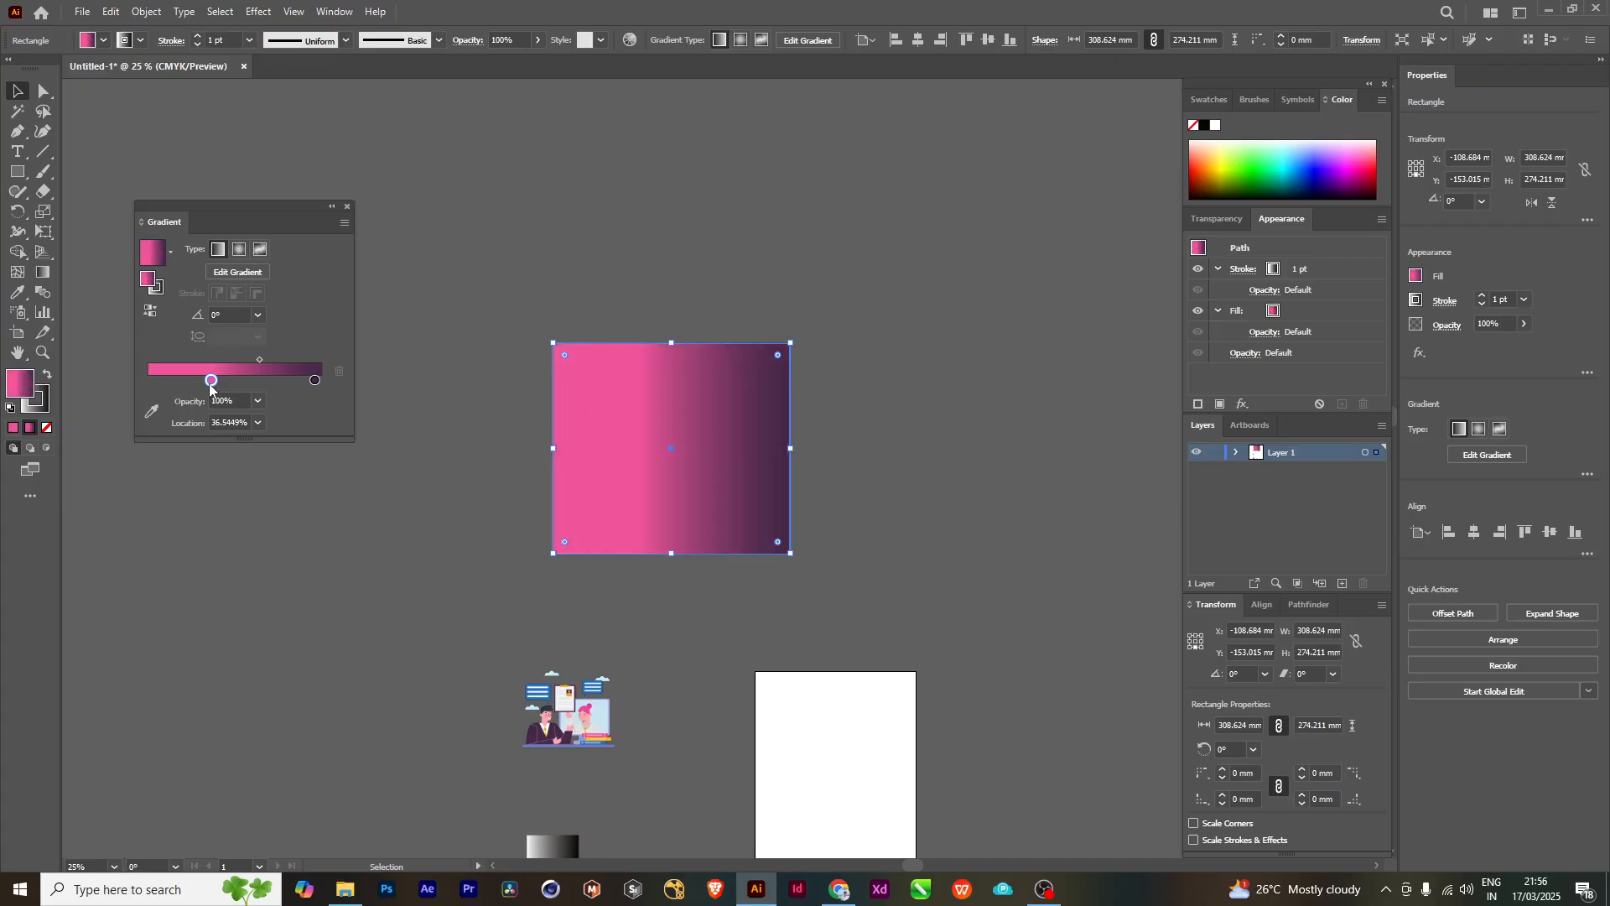
{"action": "left_click_drag", "start_coordinate": [209, 384], "coordinate": [148, 384]}
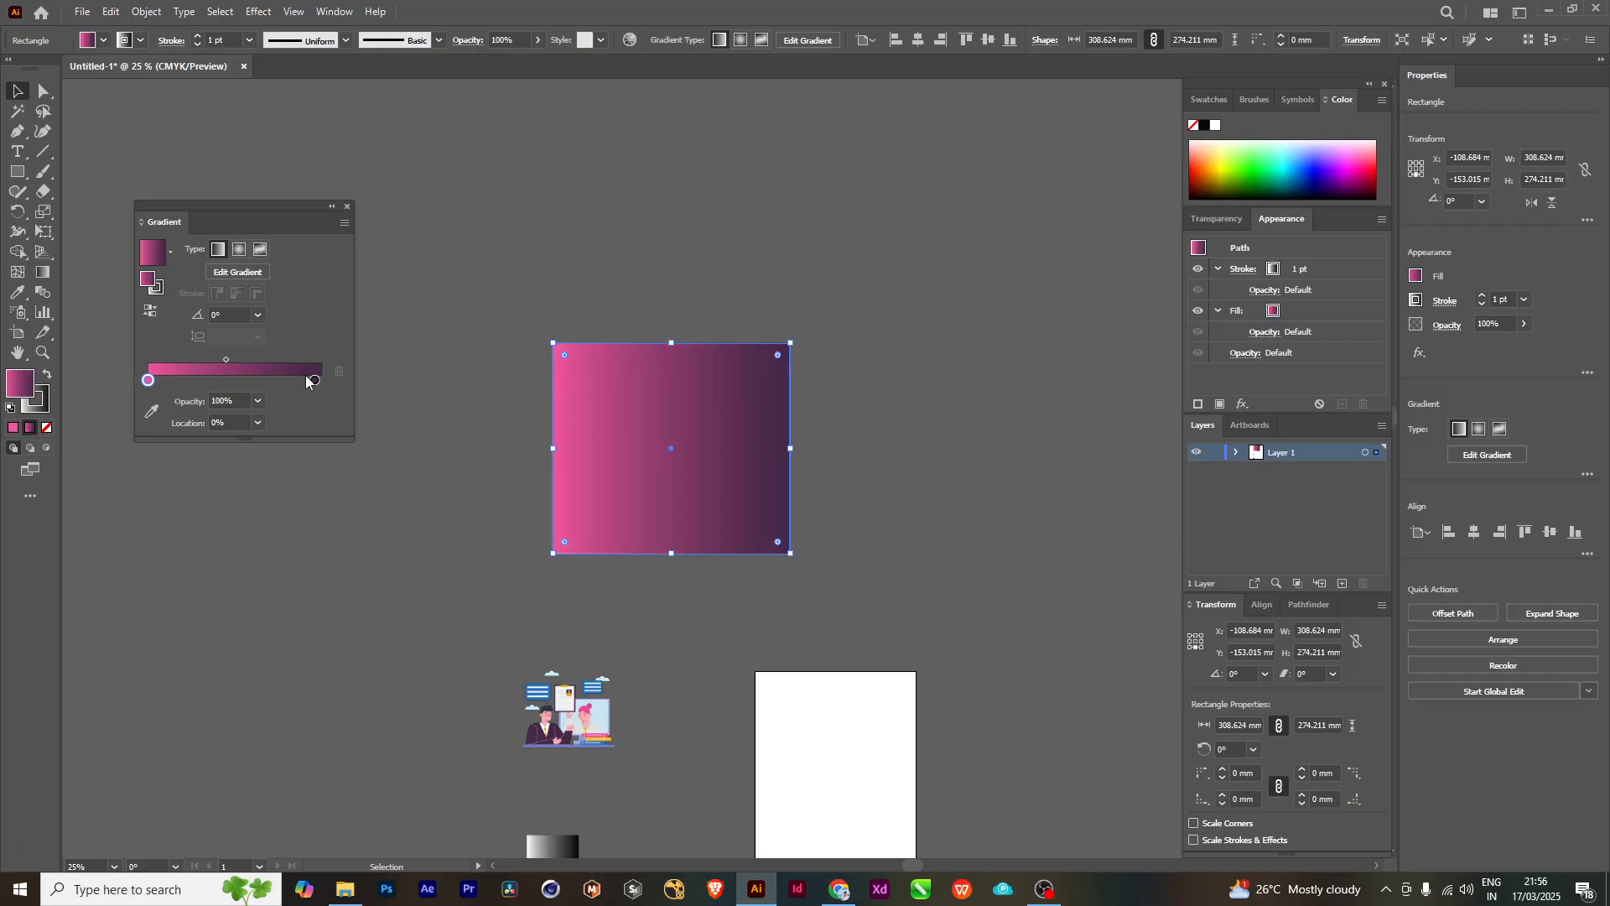
{"action": "left_click", "coordinate": [310, 381]}
{"action": "left_click", "coordinate": [41, 274]}
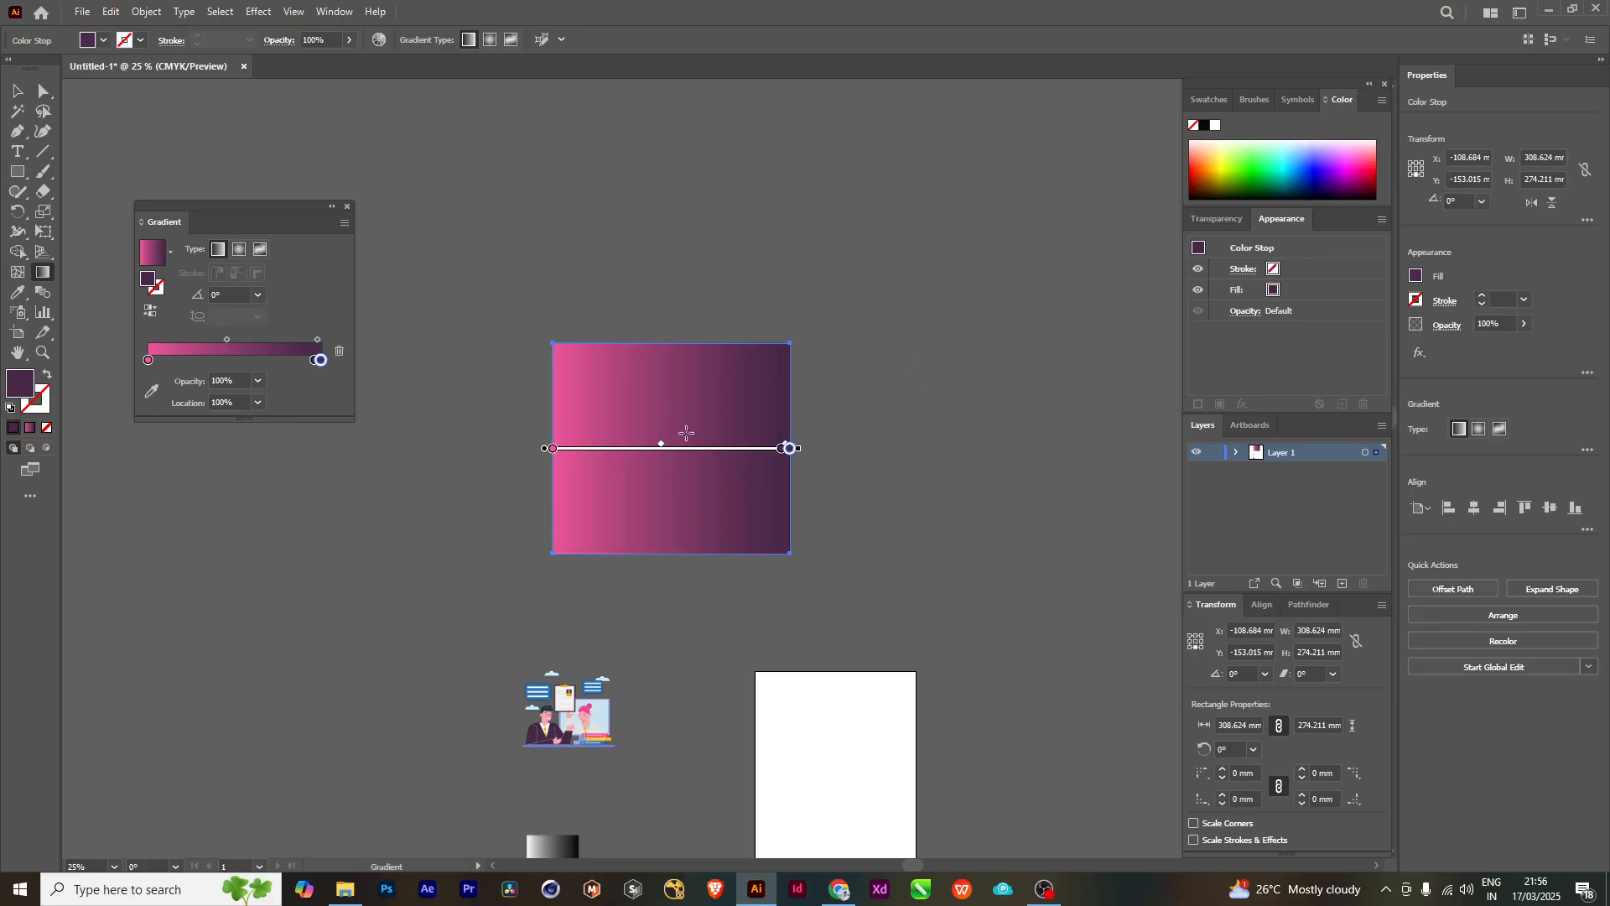
{"action": "scroll", "coordinate": [820, 450], "scroll_direction": "up", "scroll_amount": 3}
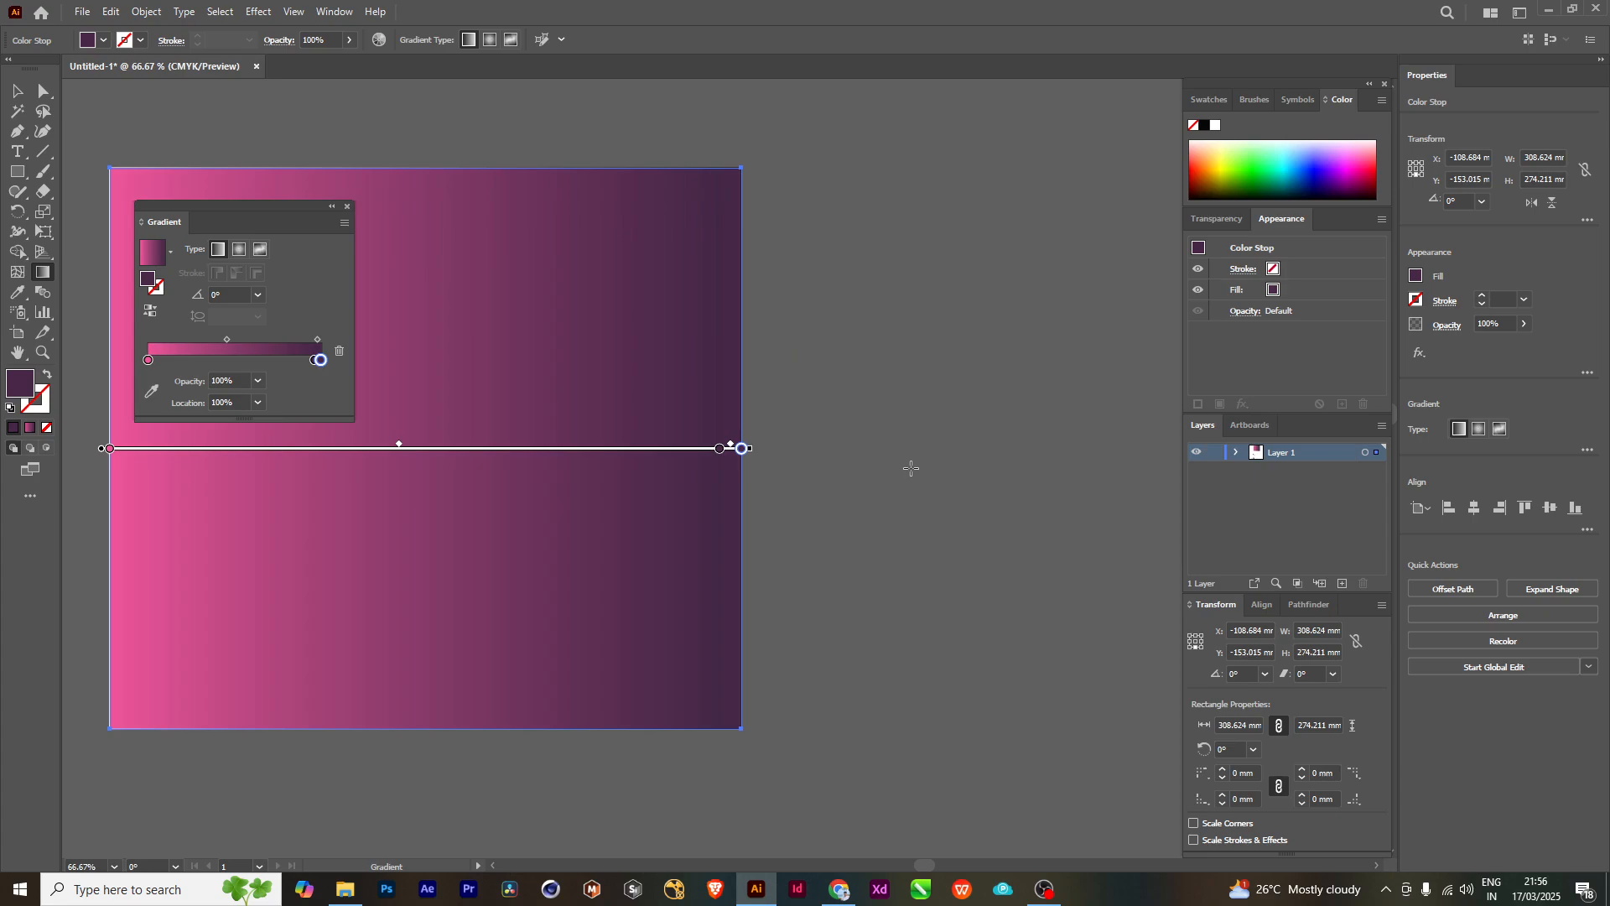
{"action": "mouse_move", "coordinate": [321, 360]}
{"action": "left_mouse_down"}
{"action": "mouse_move", "coordinate": [322, 374]}
{"action": "mouse_move", "coordinate": [329, 361]}
{"action": "left_mouse_up"}
- Shorten the linear gradient from both ends with the Gradient tool and place it just inside the rectangle's side edges
{"action": "key", "text": "space"}
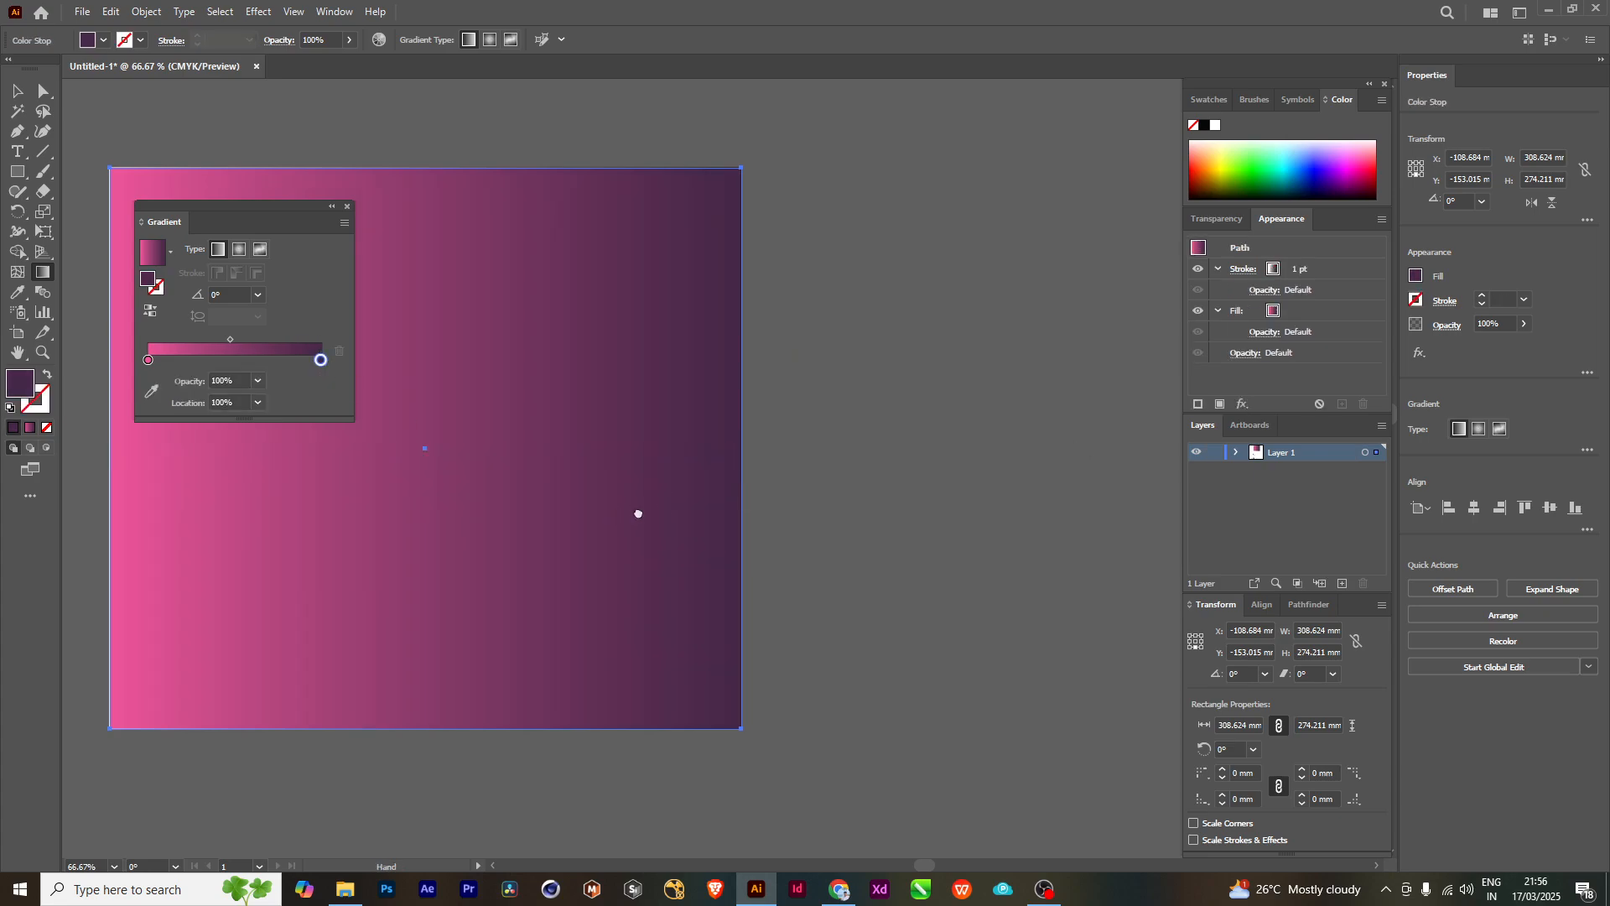
{"action": "left_click_drag", "start_coordinate": [617, 513], "coordinate": [852, 538]}
{"action": "scroll", "coordinate": [688, 463], "scroll_direction": "down", "scroll_amount": 1}
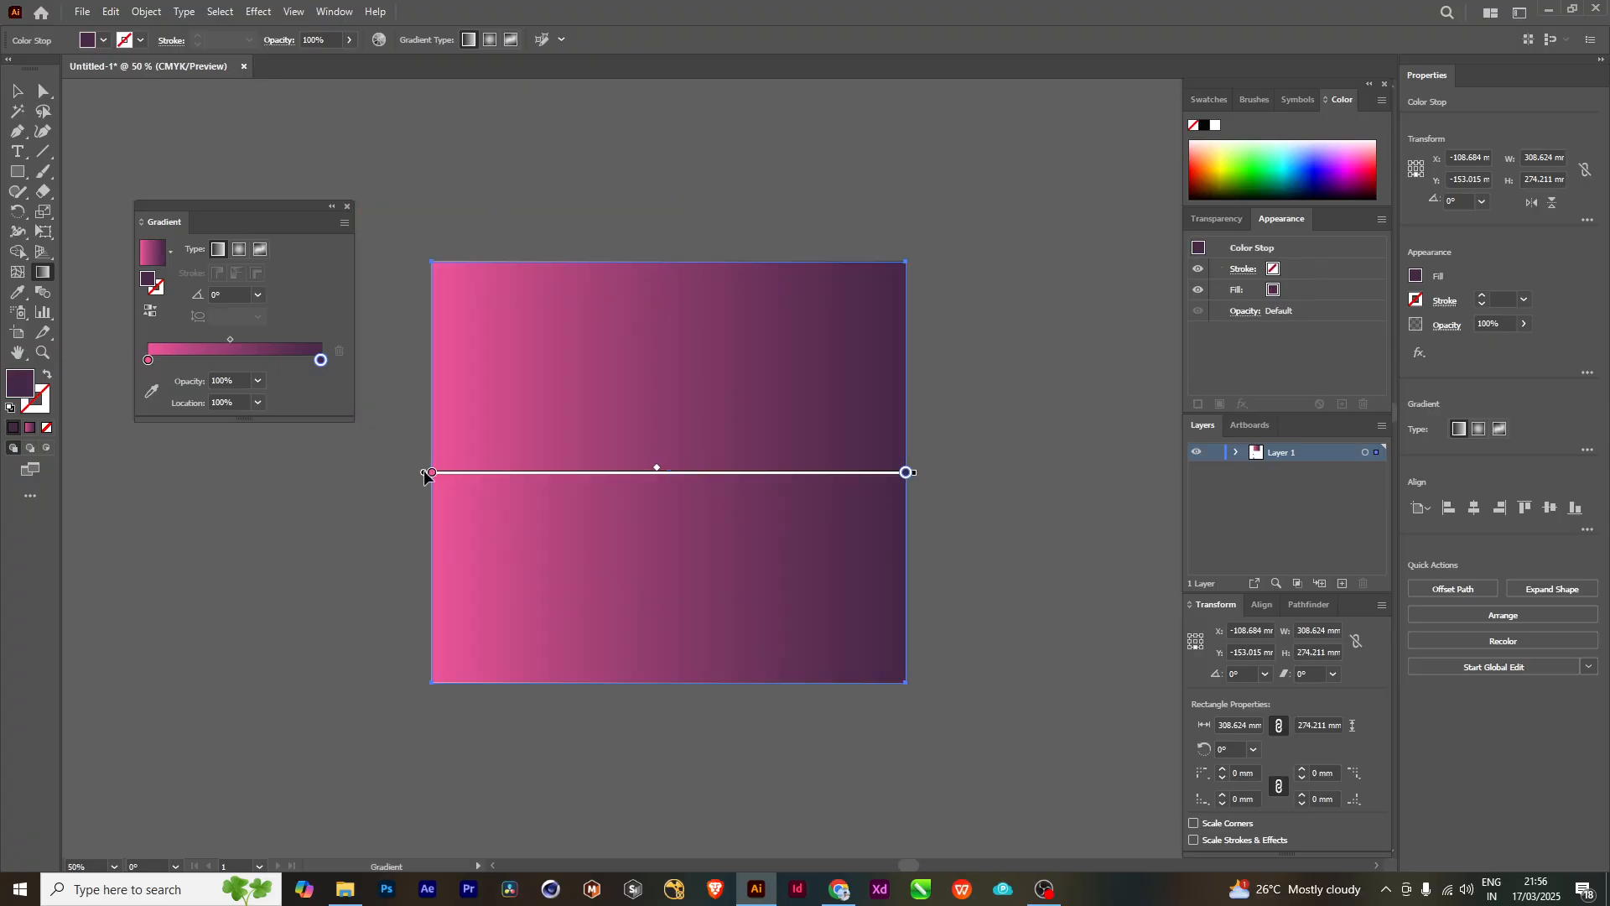
{"action": "mouse_move", "coordinate": [422, 476]}
{"action": "left_mouse_down"}
{"action": "mouse_move", "coordinate": [439, 523]}
{"action": "mouse_move", "coordinate": [431, 613]}
{"action": "mouse_move", "coordinate": [506, 379]}
{"action": "mouse_move", "coordinate": [442, 662]}
{"action": "left_mouse_up"}
{"action": "left_click_drag", "start_coordinate": [922, 472], "coordinate": [867, 477]}
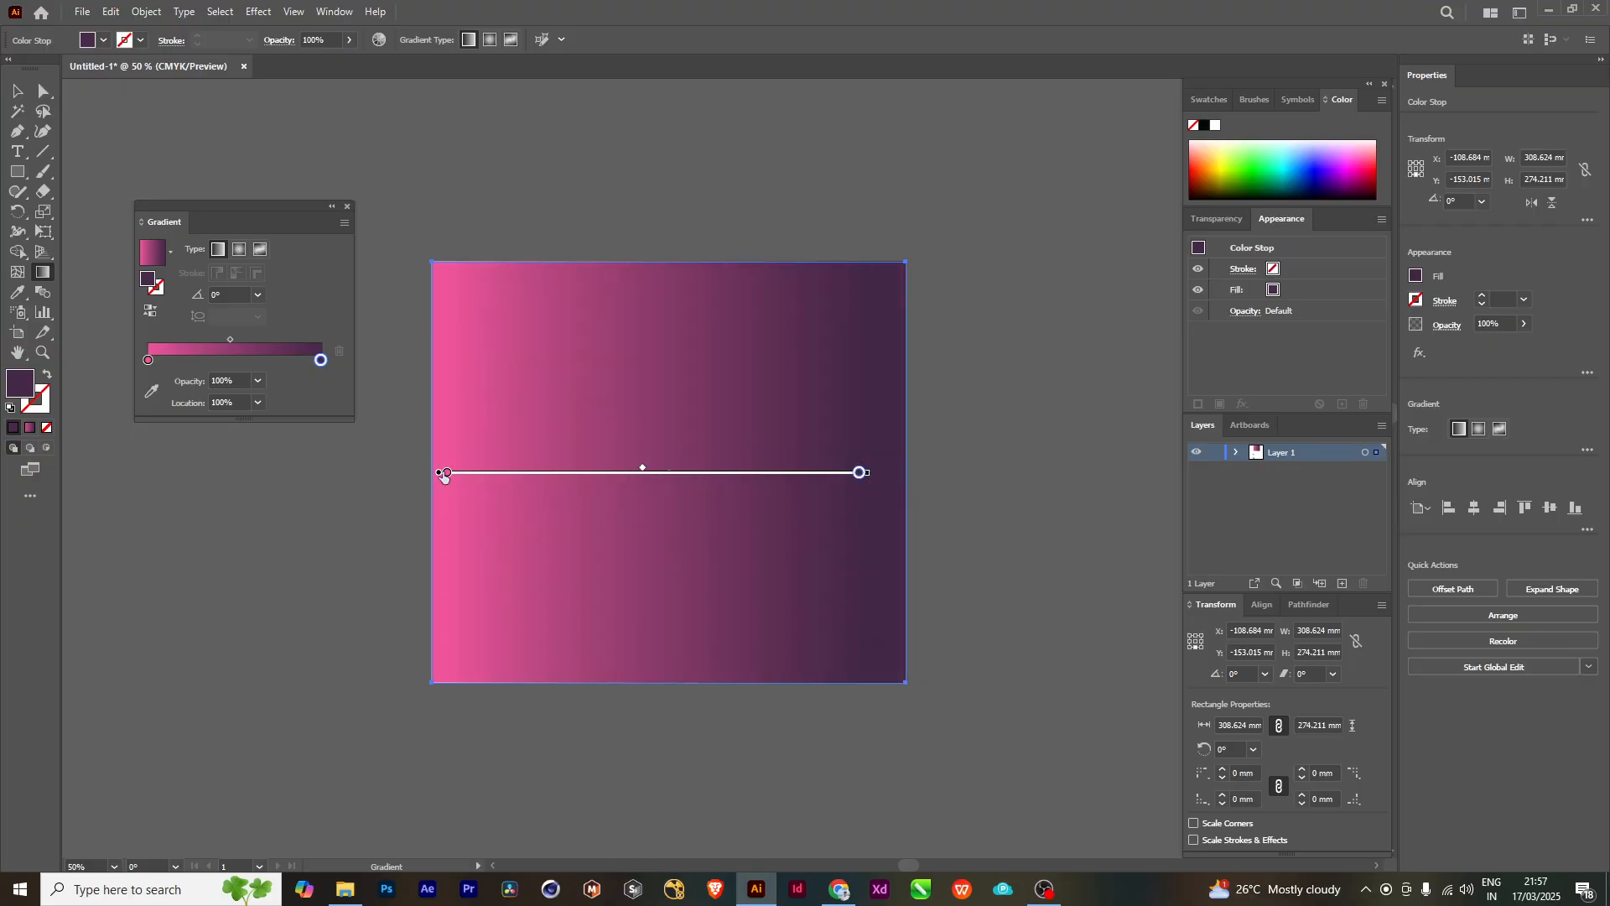
{"action": "left_click_drag", "start_coordinate": [444, 475], "coordinate": [453, 510]}
{"action": "left_click_drag", "start_coordinate": [706, 472], "coordinate": [711, 387]}
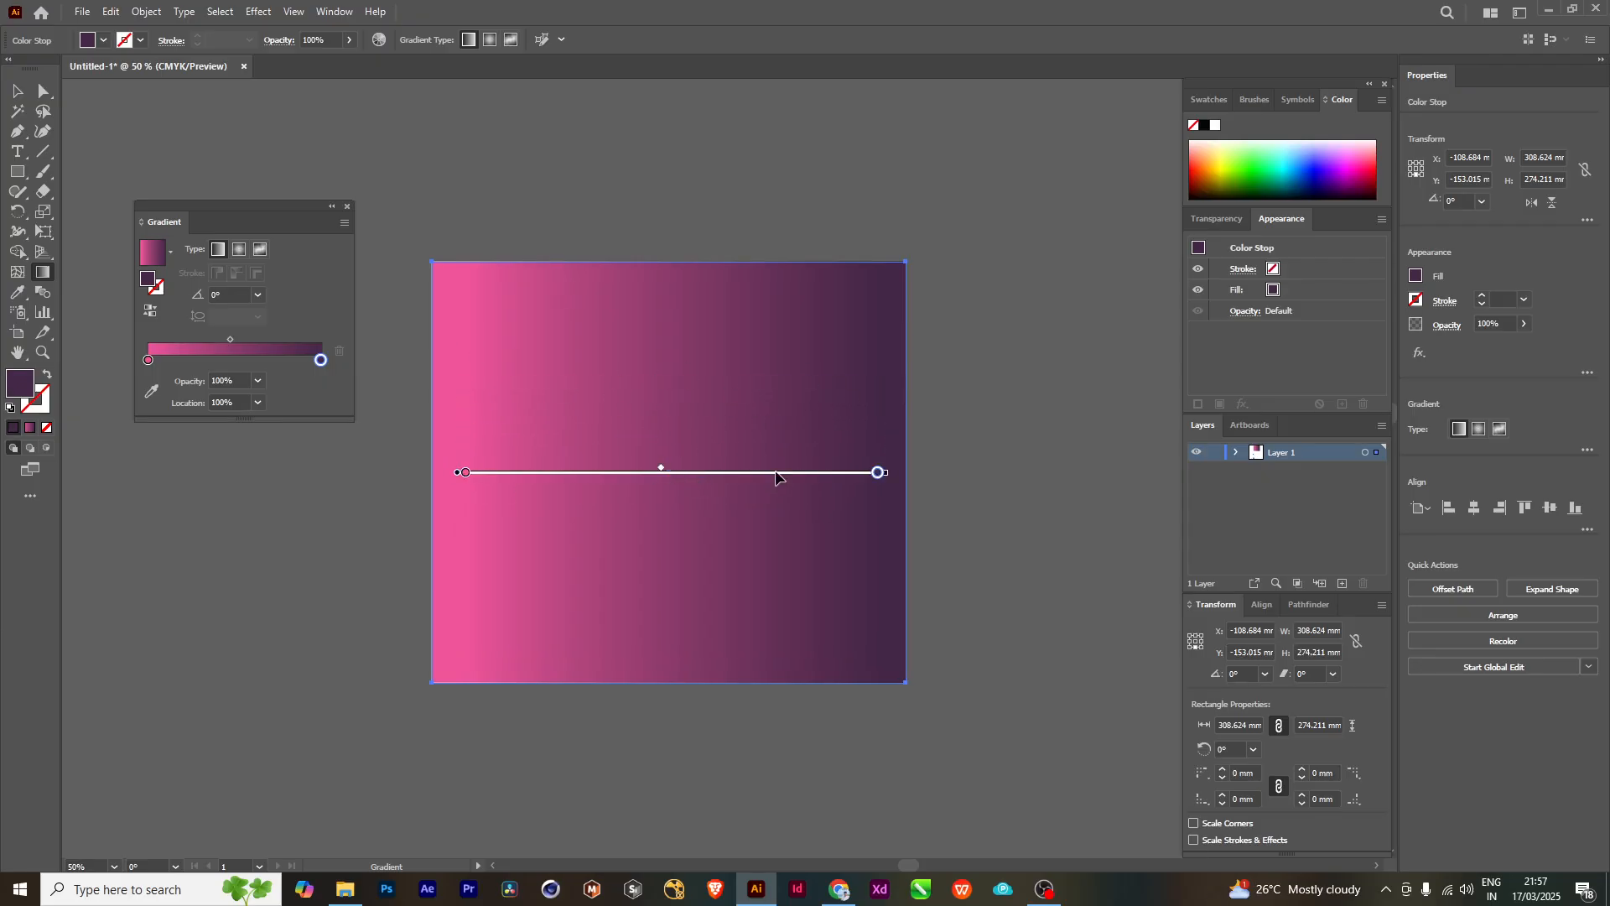
{"action": "left_click_drag", "start_coordinate": [776, 478], "coordinate": [773, 335]}
- Move the dark stop to about 90.33% with the midpoint nearer pink, and shift the gradient right past the rectangle's edge
{"action": "mouse_move", "coordinate": [881, 473]}
{"action": "left_mouse_down"}
{"action": "mouse_move", "coordinate": [752, 473]}
{"action": "mouse_move", "coordinate": [838, 472]}
{"action": "left_mouse_up"}
{"action": "mouse_move", "coordinate": [643, 471]}
{"action": "left_mouse_down"}
{"action": "mouse_move", "coordinate": [526, 471]}
{"action": "mouse_move", "coordinate": [606, 476]}
{"action": "left_mouse_up"}
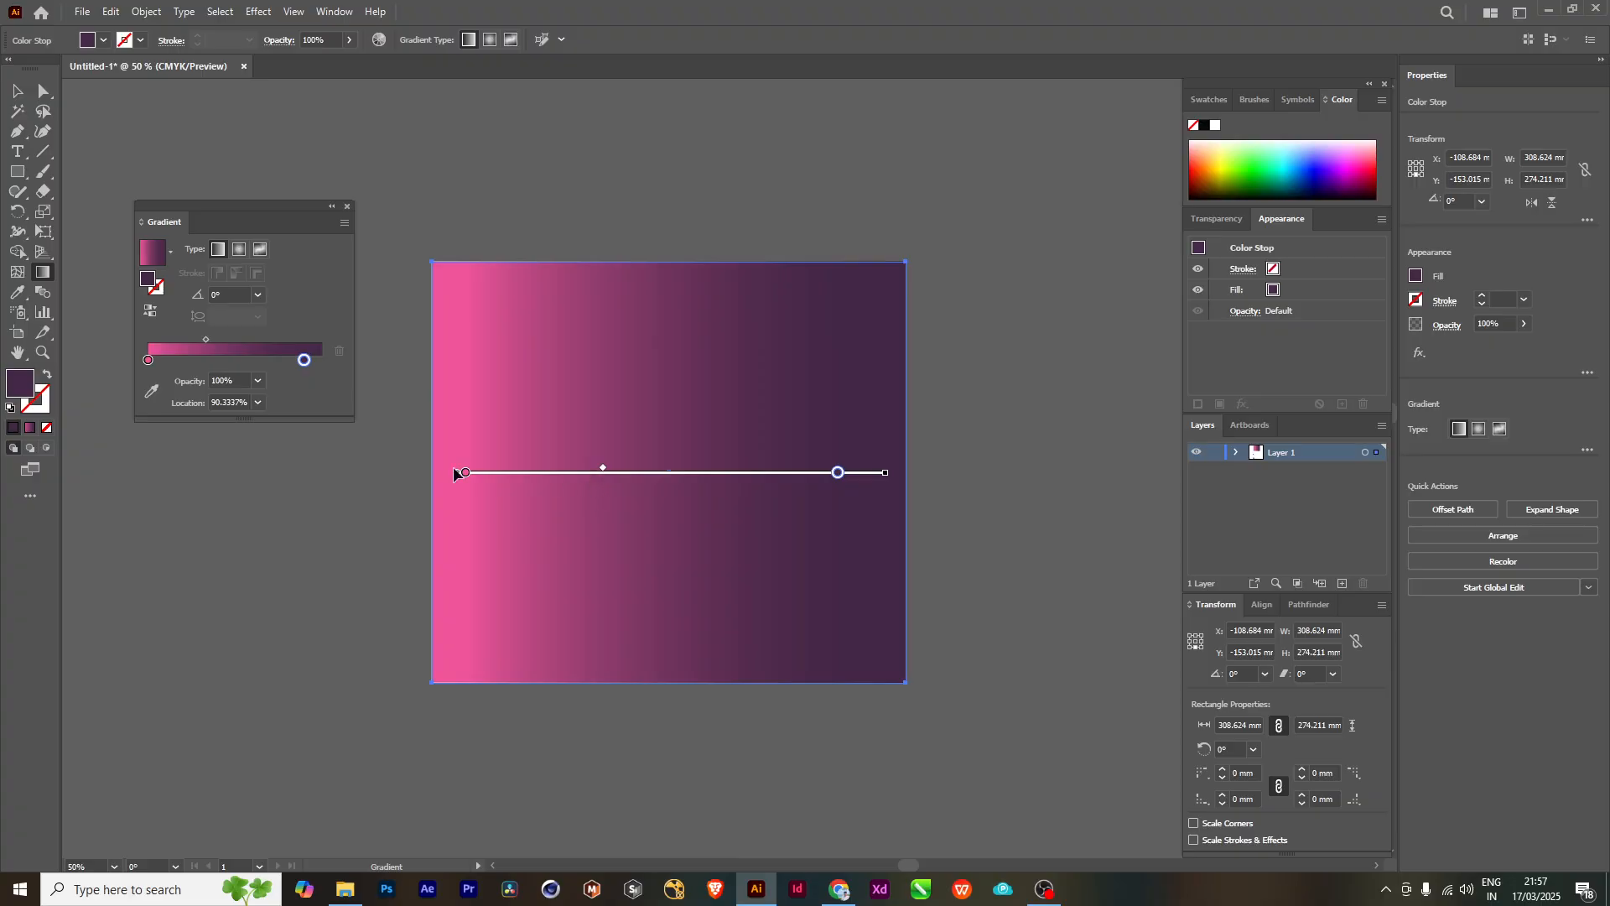
{"action": "mouse_move", "coordinate": [463, 472]}
{"action": "left_mouse_down"}
{"action": "mouse_move", "coordinate": [485, 472]}
{"action": "mouse_move", "coordinate": [467, 477]}
{"action": "left_mouse_up"}
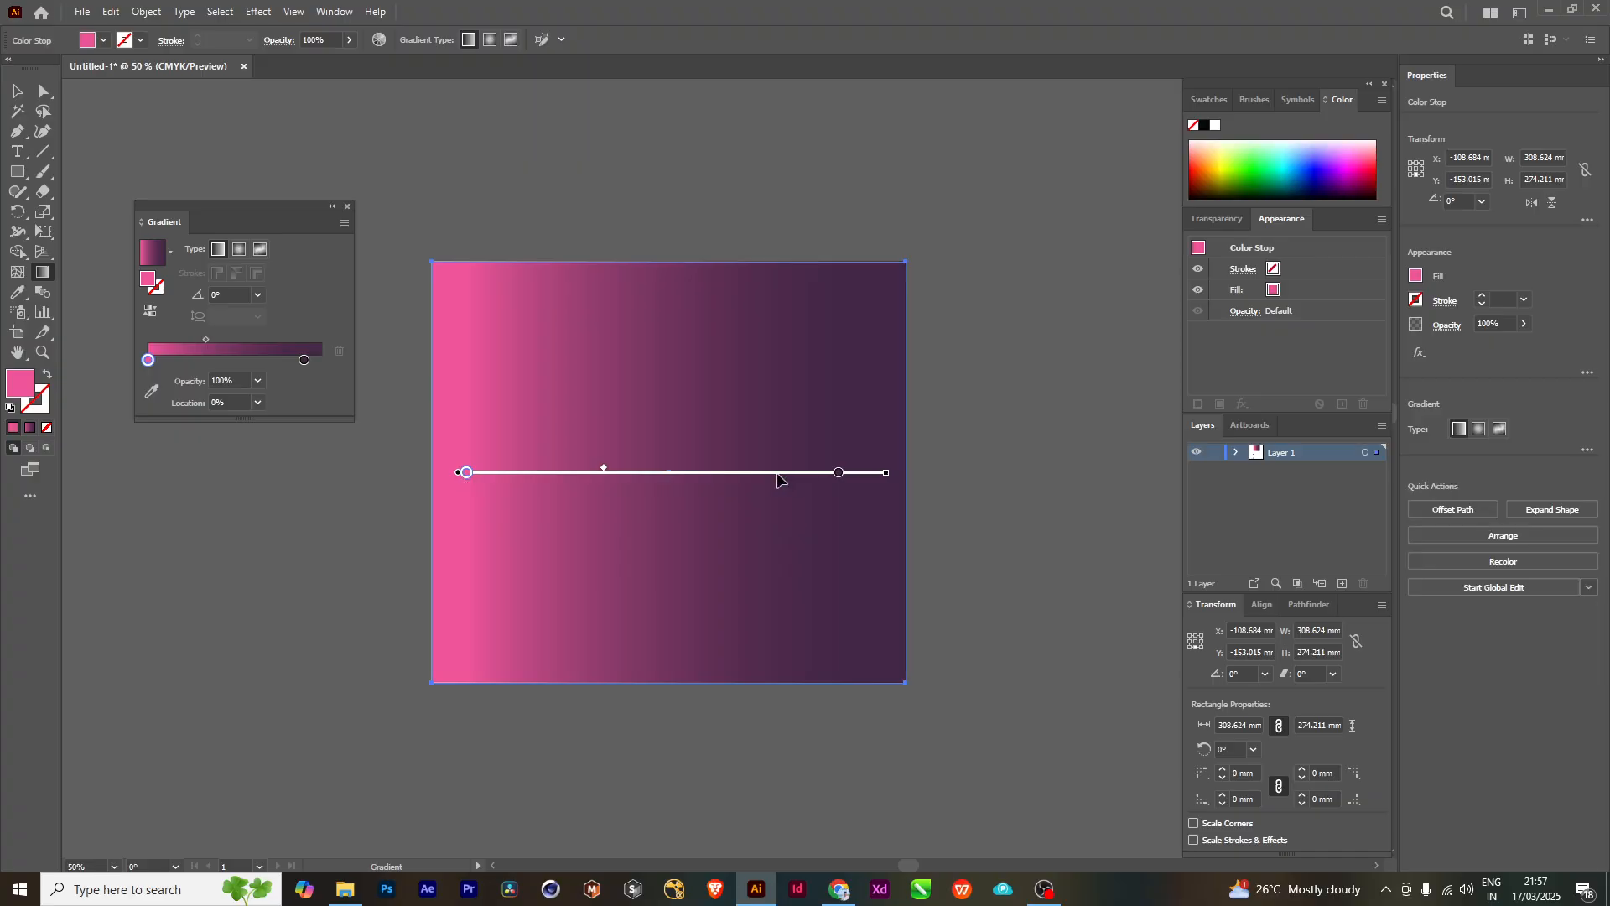
{"action": "mouse_move", "coordinate": [741, 482]}
{"action": "left_mouse_down"}
{"action": "mouse_move", "coordinate": [768, 477]}
{"action": "mouse_move", "coordinate": [712, 579]}
{"action": "mouse_move", "coordinate": [733, 682]}
{"action": "mouse_move", "coordinate": [755, 289]}
{"action": "mouse_move", "coordinate": [751, 617]}
{"action": "mouse_move", "coordinate": [683, 659]}
{"action": "mouse_move", "coordinate": [822, 444]}
{"action": "mouse_move", "coordinate": [639, 30]}
{"action": "left_mouse_up"}
{"action": "mouse_move", "coordinate": [582, 505]}
{"action": "left_mouse_down"}
{"action": "mouse_move", "coordinate": [775, 169]}
{"action": "mouse_move", "coordinate": [810, 176]}
{"action": "left_mouse_up"}
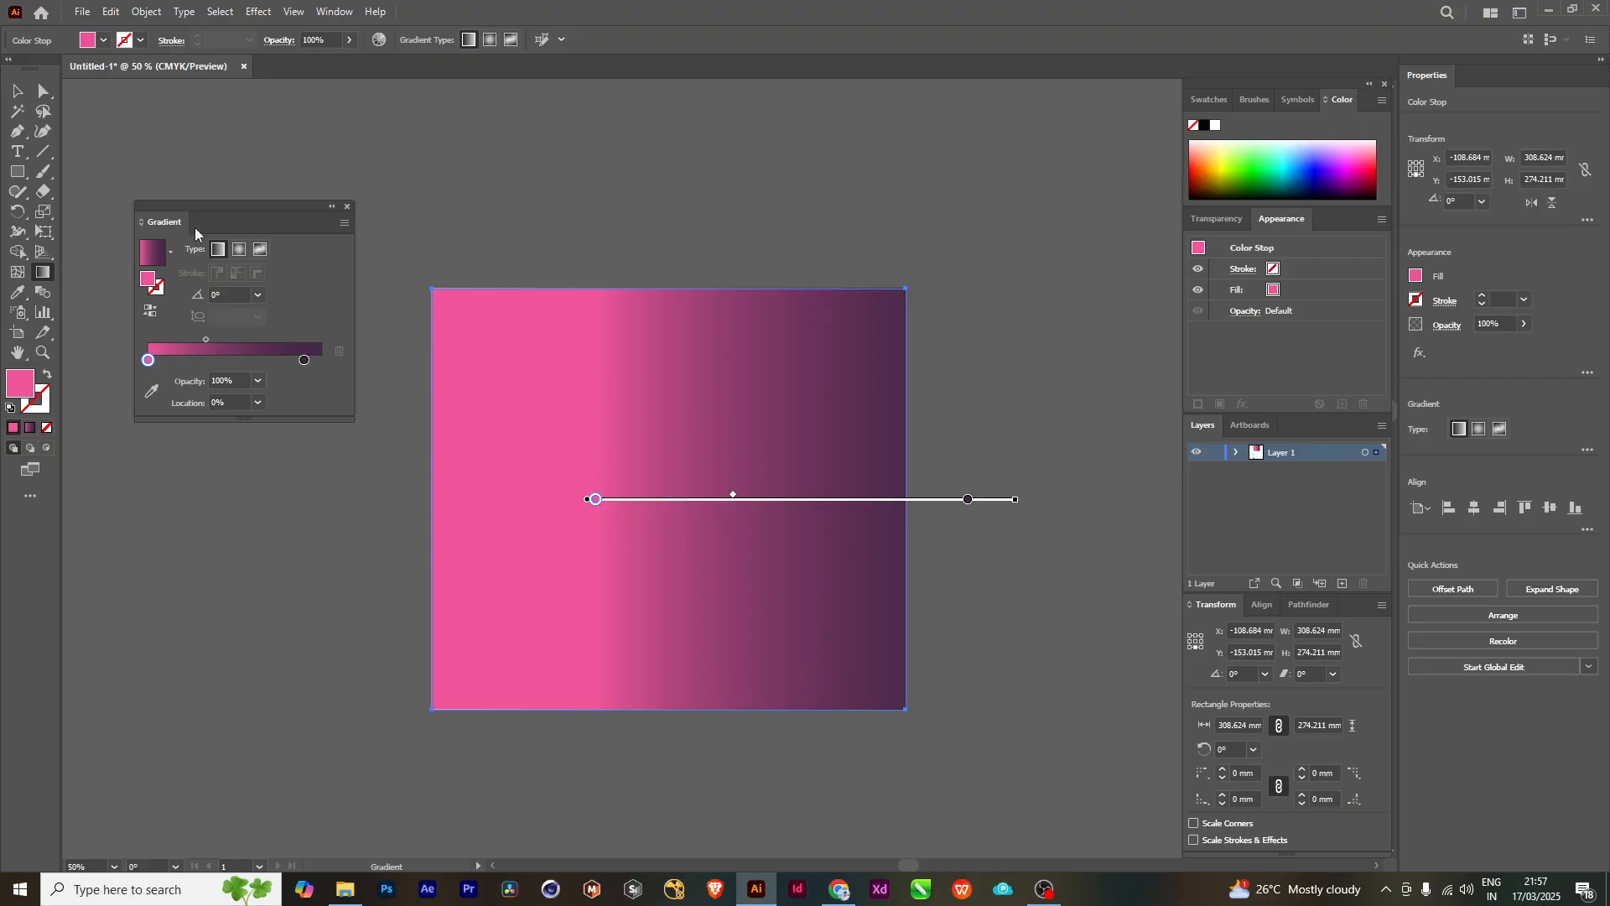
- Try a 90° angle for the rectangle's linear gradient and undo the change
{"action": "left_click", "coordinate": [258, 294]}
{"action": "left_click", "coordinate": [253, 388]}
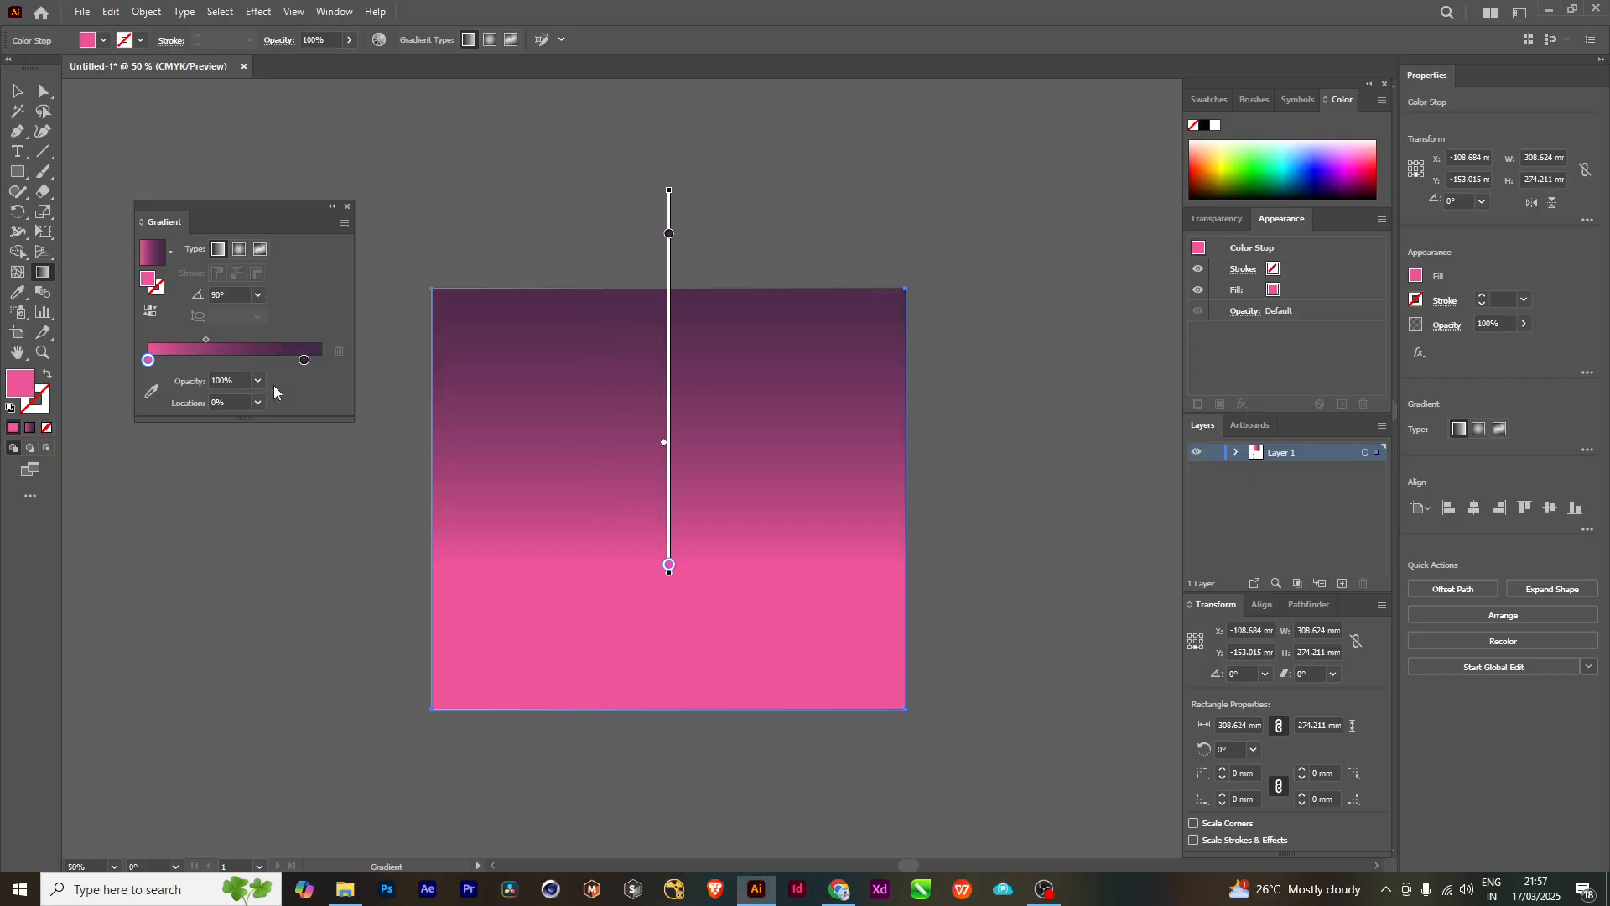
{"action": "scroll", "coordinate": [773, 453], "scroll_direction": "down", "scroll_amount": 3}
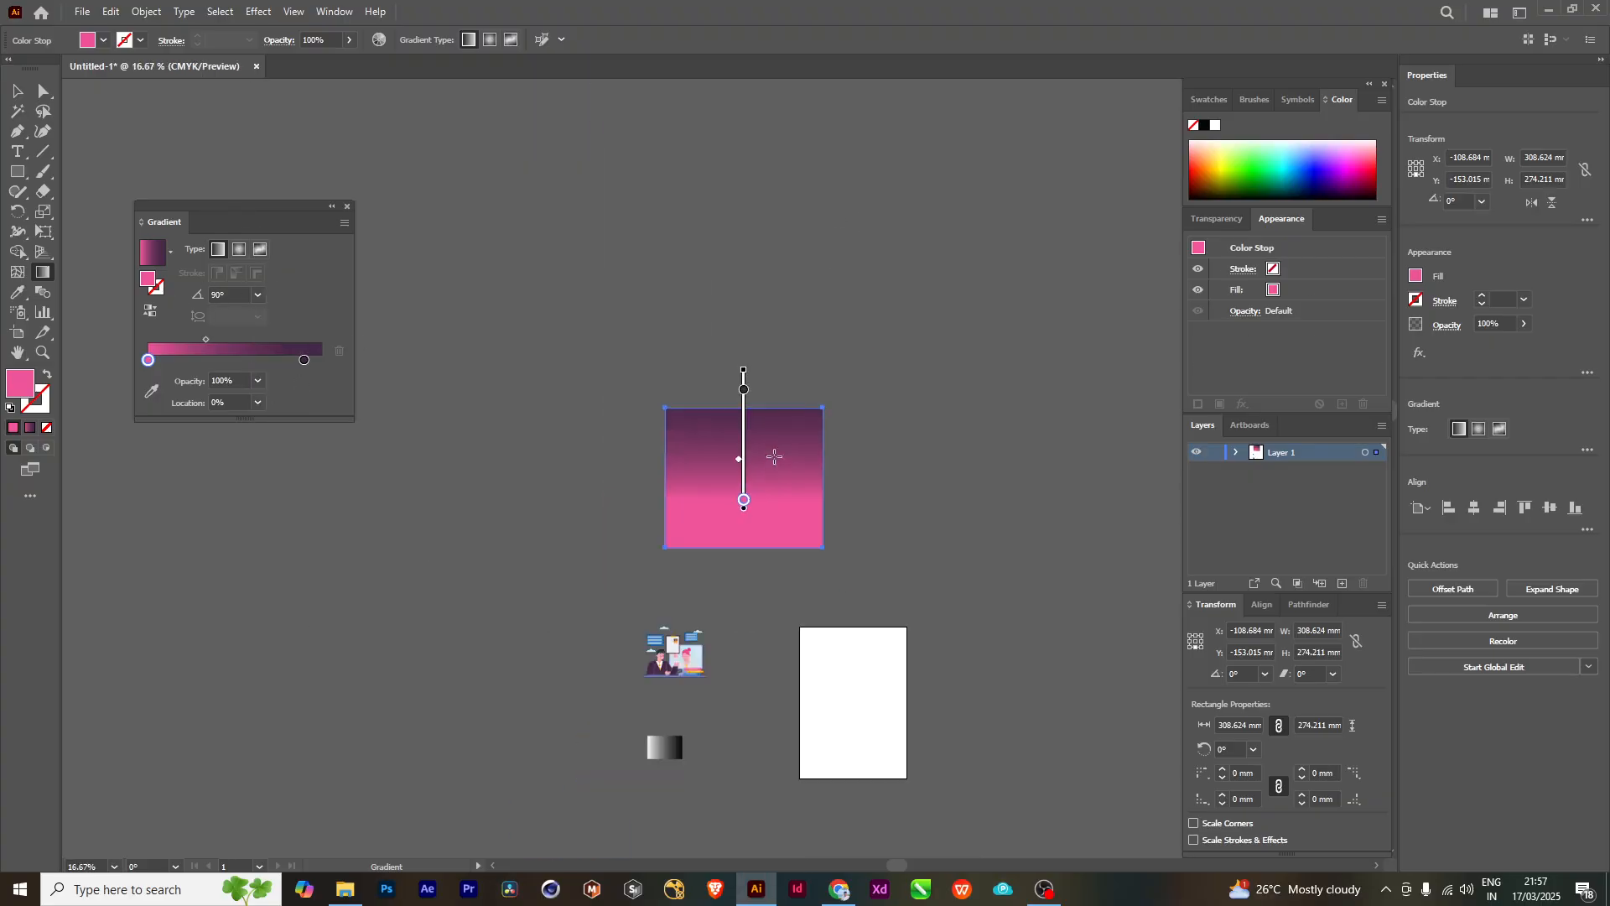
{"action": "scroll", "coordinate": [773, 453], "scroll_direction": "up", "scroll_amount": 2}
{"action": "key", "text": "ctrl+z"}
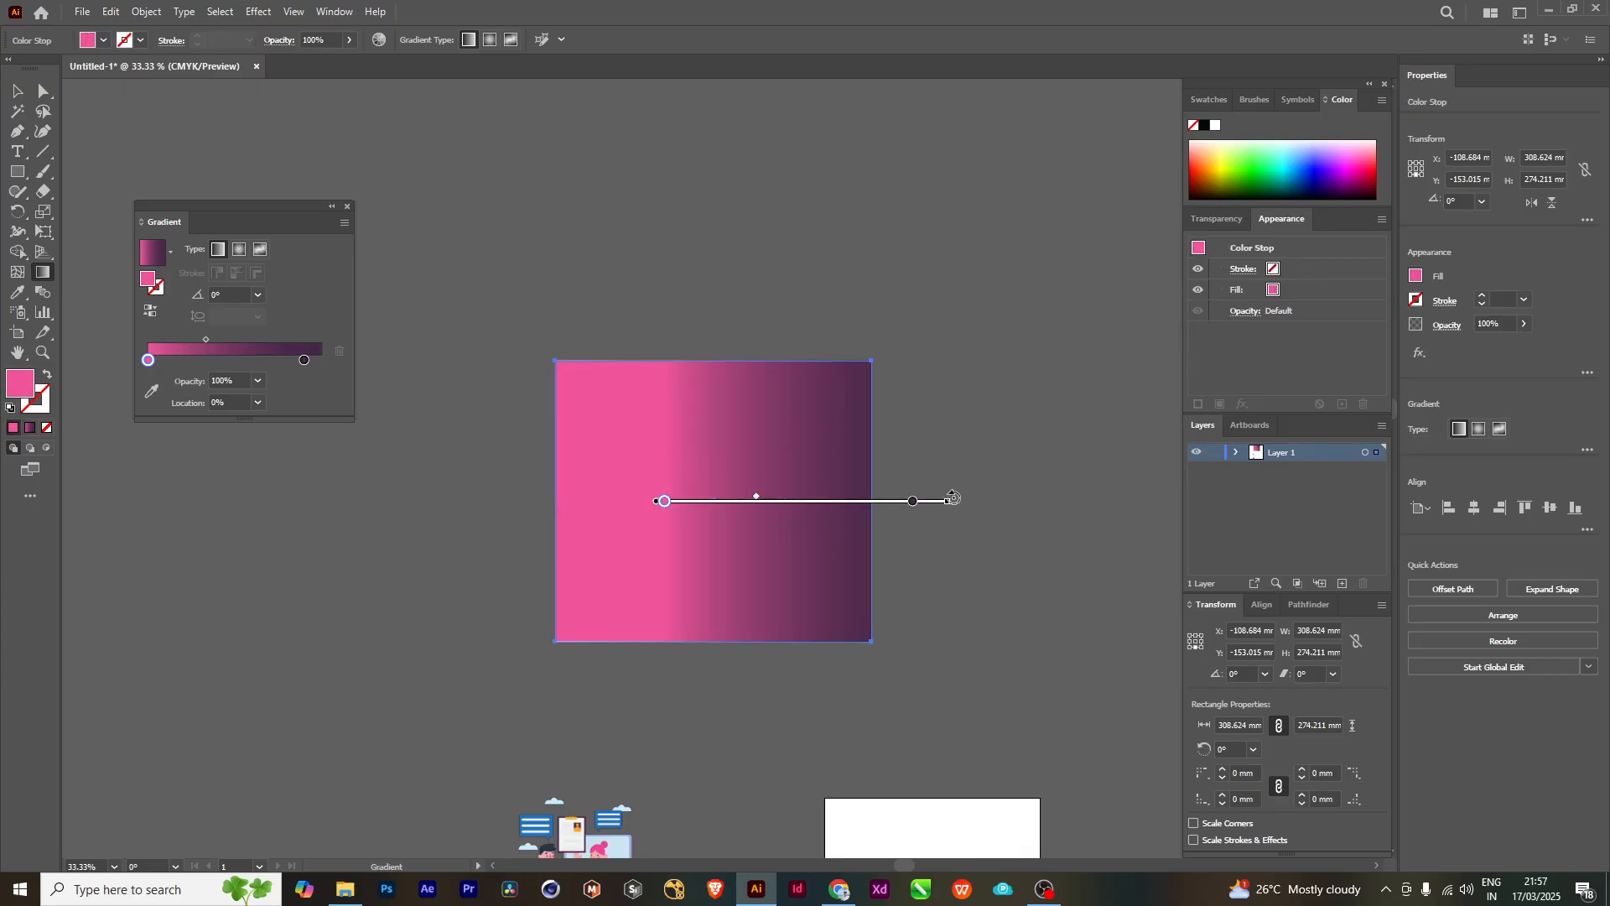
- Rotate the linear gradient to about -34.66° and shift it so the pink starts near the rectangle's upper-left corner
{"action": "mouse_move", "coordinate": [687, 506]}
{"action": "left_mouse_down"}
{"action": "mouse_move", "coordinate": [683, 399]}
{"action": "mouse_move", "coordinate": [682, 505]}
{"action": "left_mouse_up"}
{"action": "left_click_drag", "start_coordinate": [949, 496], "coordinate": [933, 651]}
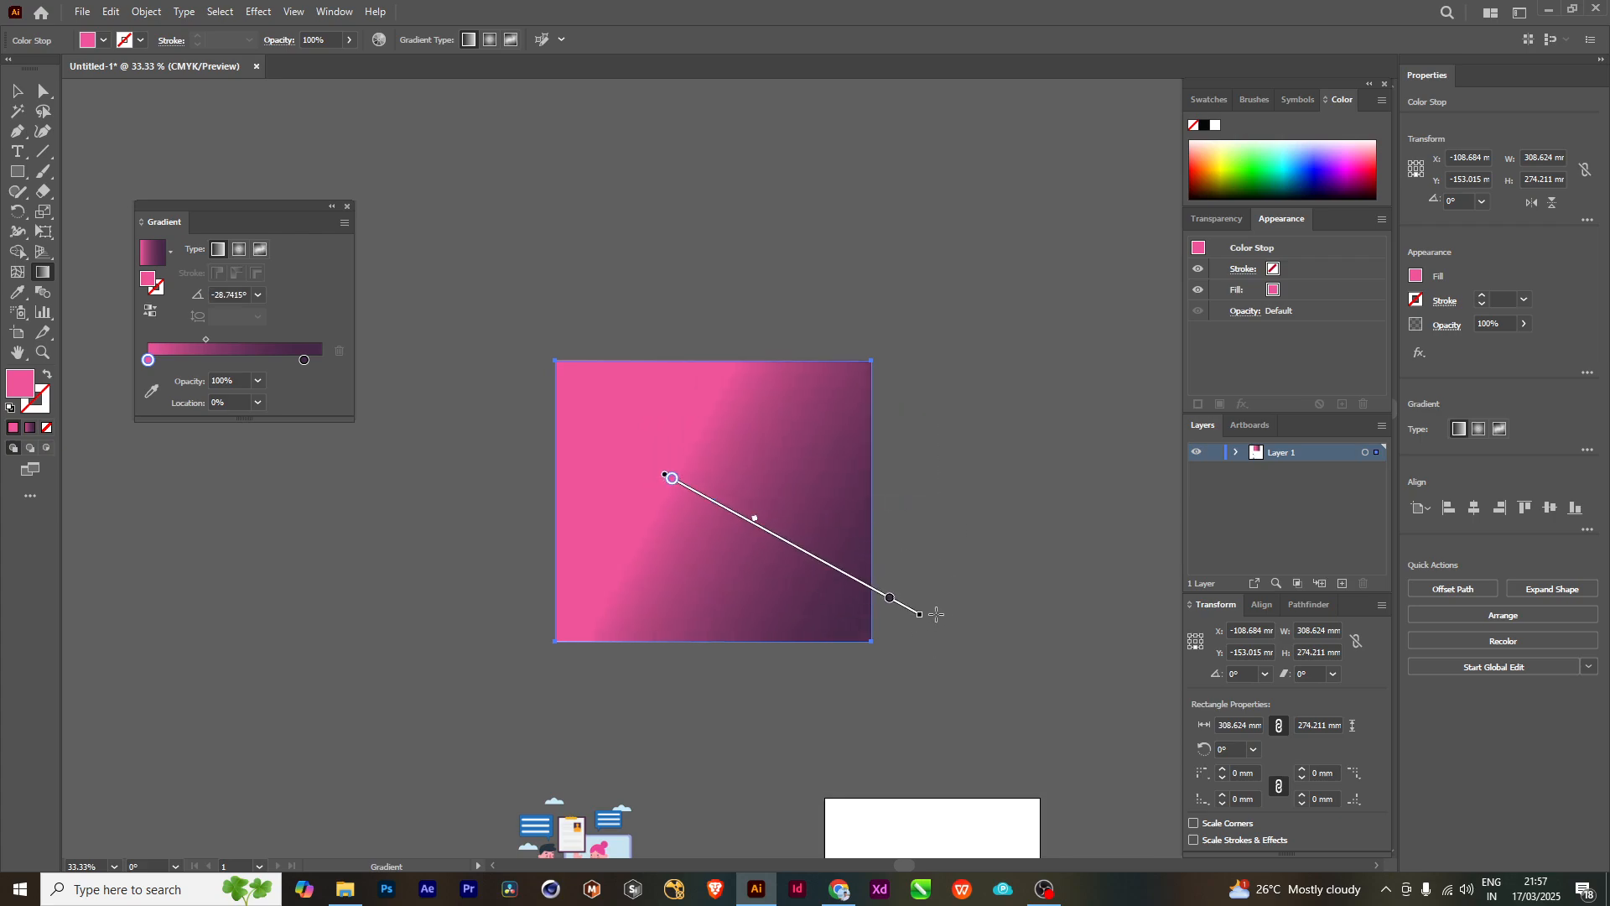
{"action": "left_click_drag", "start_coordinate": [725, 526], "coordinate": [644, 481]}
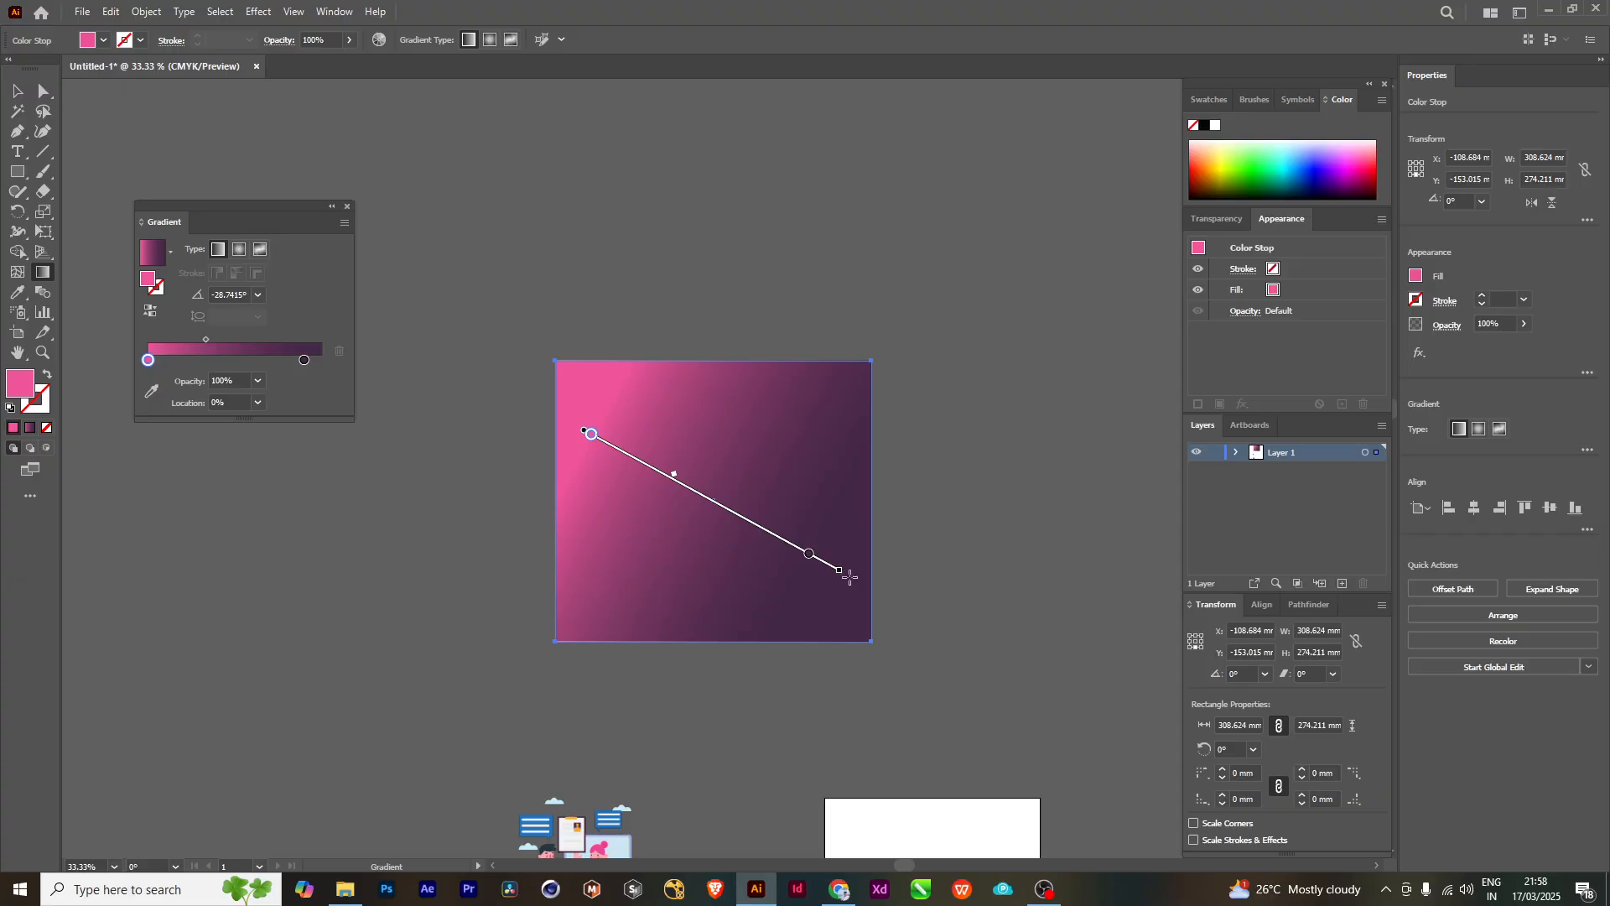
{"action": "mouse_move", "coordinate": [846, 575]}
{"action": "left_mouse_down"}
{"action": "mouse_move", "coordinate": [769, 697]}
{"action": "mouse_move", "coordinate": [651, 714]}
{"action": "mouse_move", "coordinate": [985, 733]}
{"action": "mouse_move", "coordinate": [1020, 453]}
{"action": "mouse_move", "coordinate": [924, 248]}
{"action": "mouse_move", "coordinate": [681, 157]}
{"action": "mouse_move", "coordinate": [888, 482]}
{"action": "mouse_move", "coordinate": [916, 658]}
{"action": "left_mouse_up"}
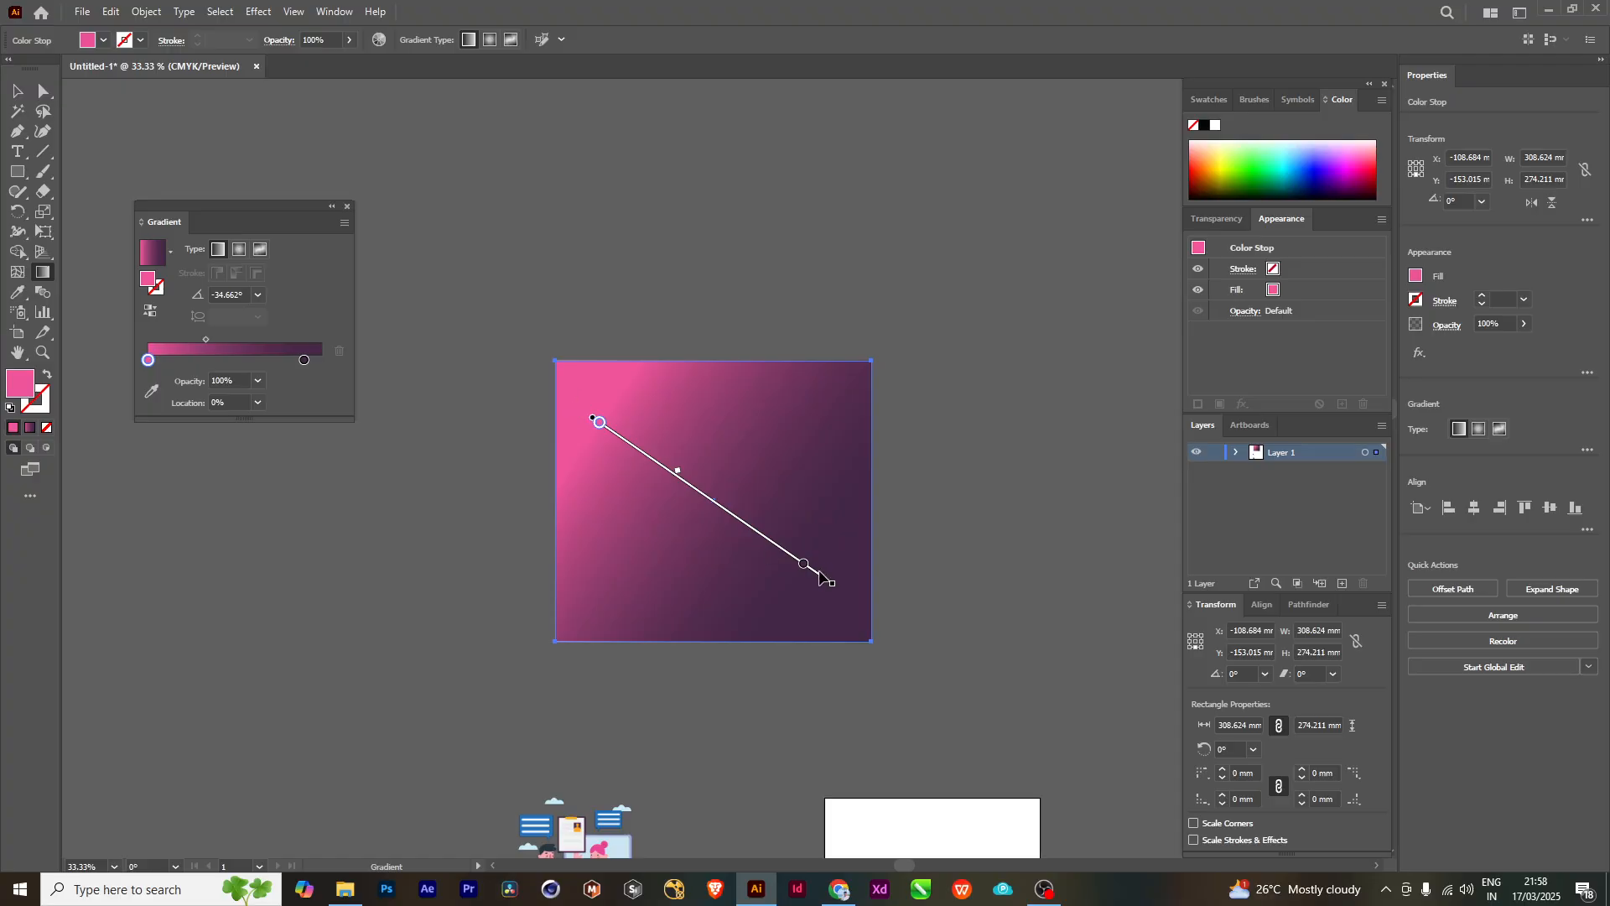
- Lengthen the diagonal gradient from the upper-left edge past the right side, with the dark stop at about 84.77% and the midpoint farther from pink
{"action": "mouse_move", "coordinate": [820, 573]}
{"action": "left_mouse_down"}
{"action": "mouse_move", "coordinate": [860, 621]}
{"action": "mouse_move", "coordinate": [918, 641]}
{"action": "mouse_move", "coordinate": [743, 525]}
{"action": "mouse_move", "coordinate": [886, 621]}
{"action": "mouse_move", "coordinate": [874, 611]}
{"action": "left_mouse_up"}
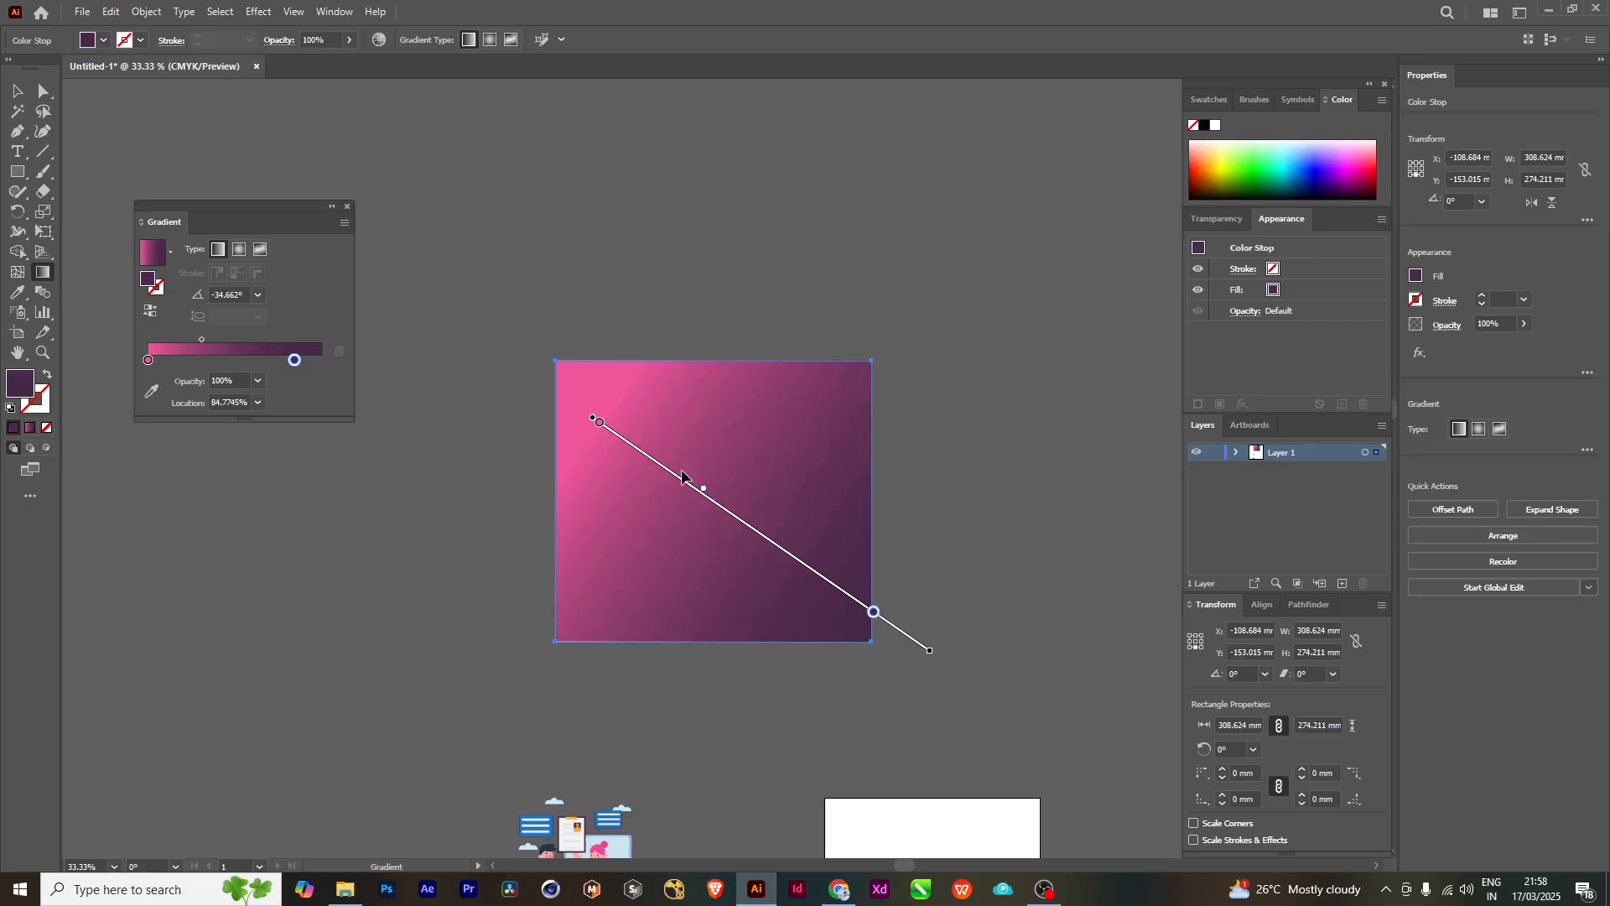
{"action": "mouse_move", "coordinate": [705, 492]}
{"action": "left_mouse_down"}
{"action": "mouse_move", "coordinate": [763, 543]}
{"action": "mouse_move", "coordinate": [732, 515]}
{"action": "left_mouse_up"}
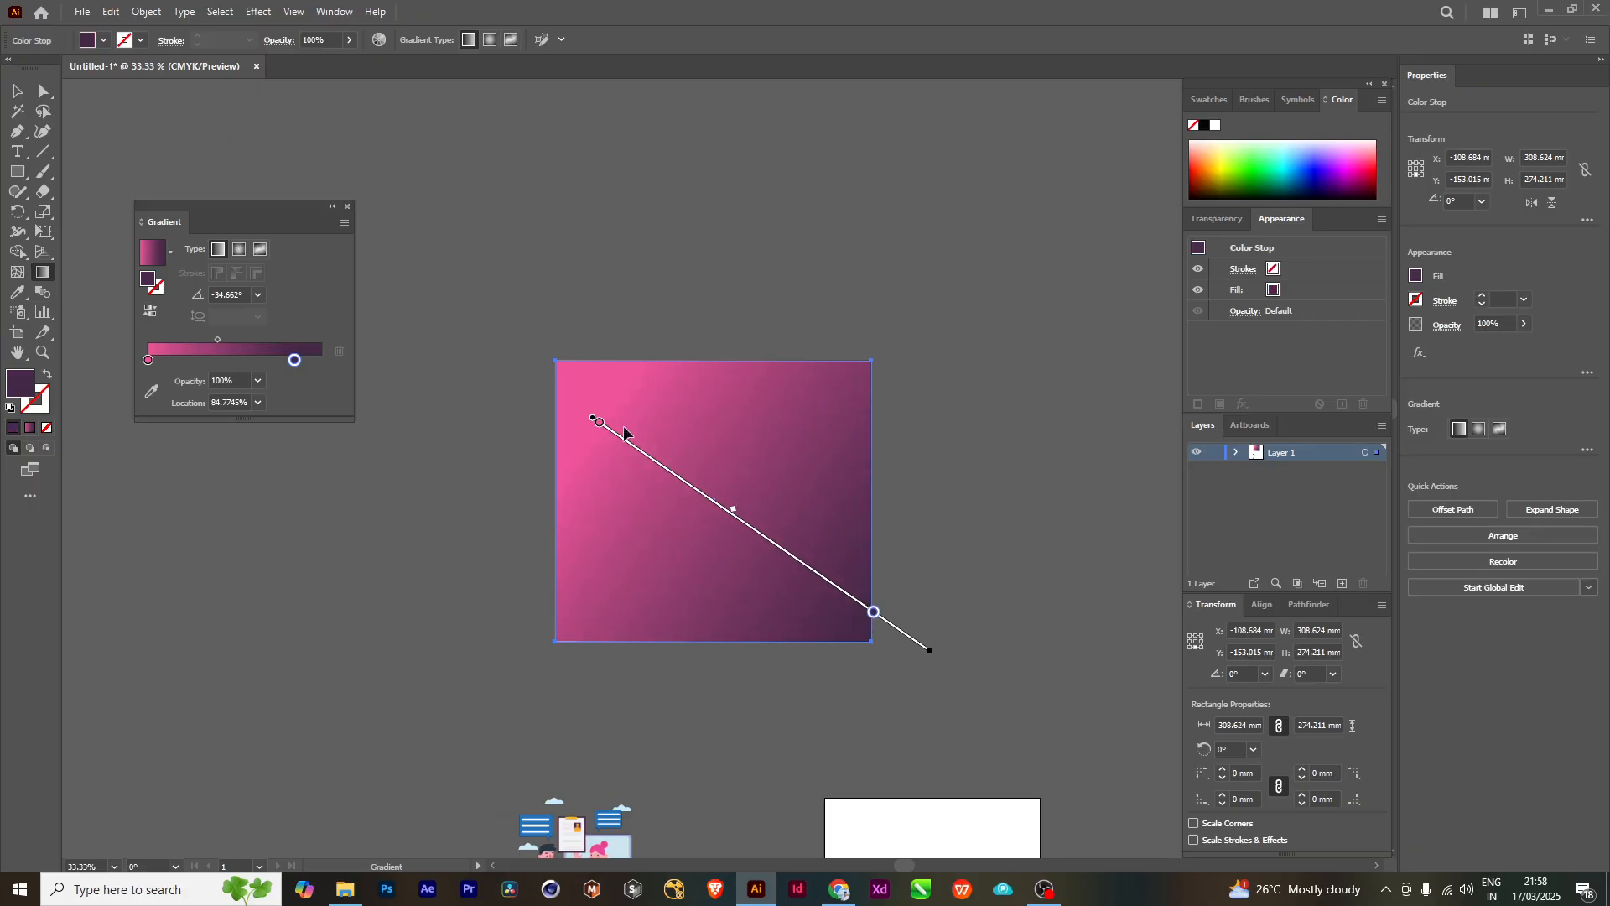
{"action": "left_click_drag", "start_coordinate": [618, 437], "coordinate": [579, 411]}
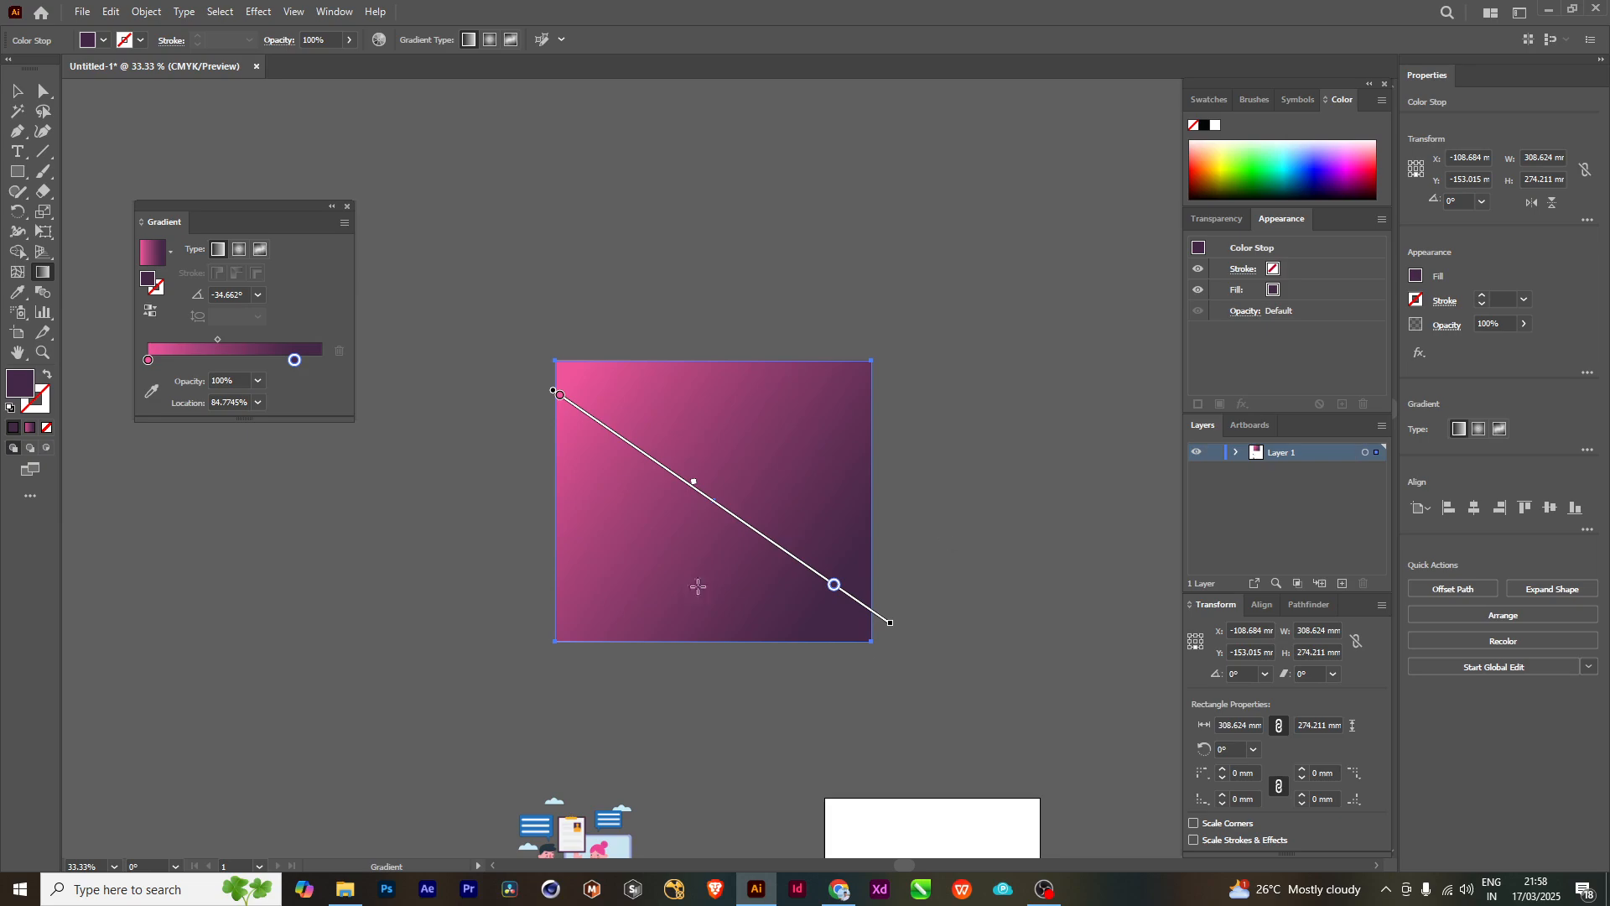
{"action": "left_click", "coordinate": [16, 90]}
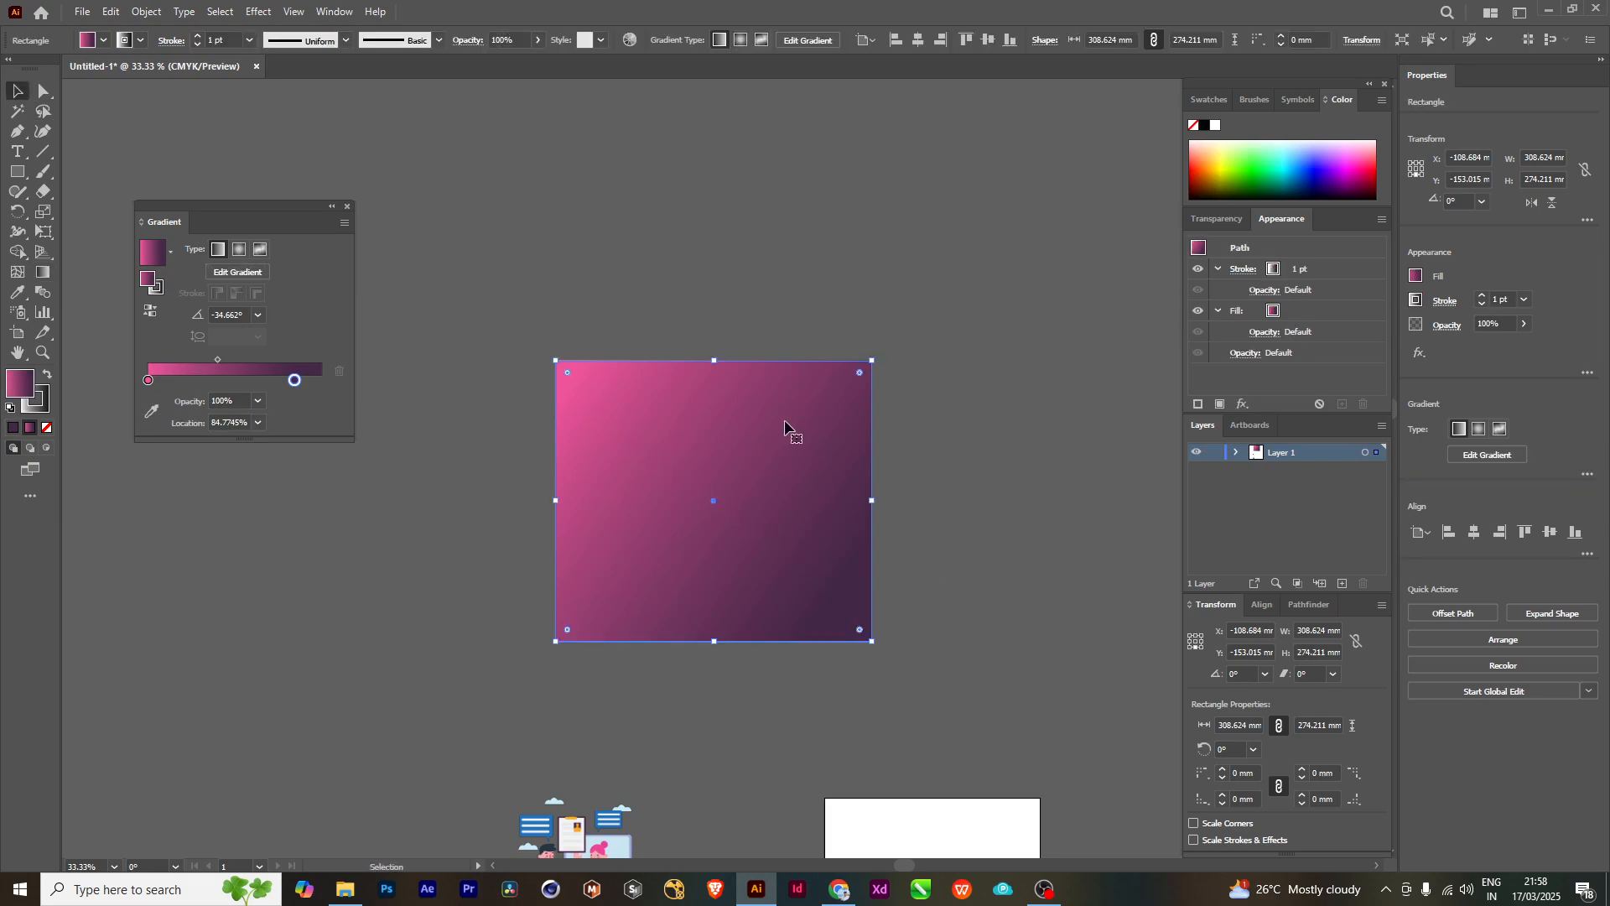
- Move the rectangle up and to the right, to about X 143.68 mm and Y -243.69 mm, clearing space beside it
{"action": "left_click_drag", "start_coordinate": [719, 516], "coordinate": [681, 414]}
{"action": "left_click_drag", "start_coordinate": [698, 341], "coordinate": [766, 294]}
{"action": "scroll", "coordinate": [768, 289], "scroll_direction": "down", "scroll_amount": 1}
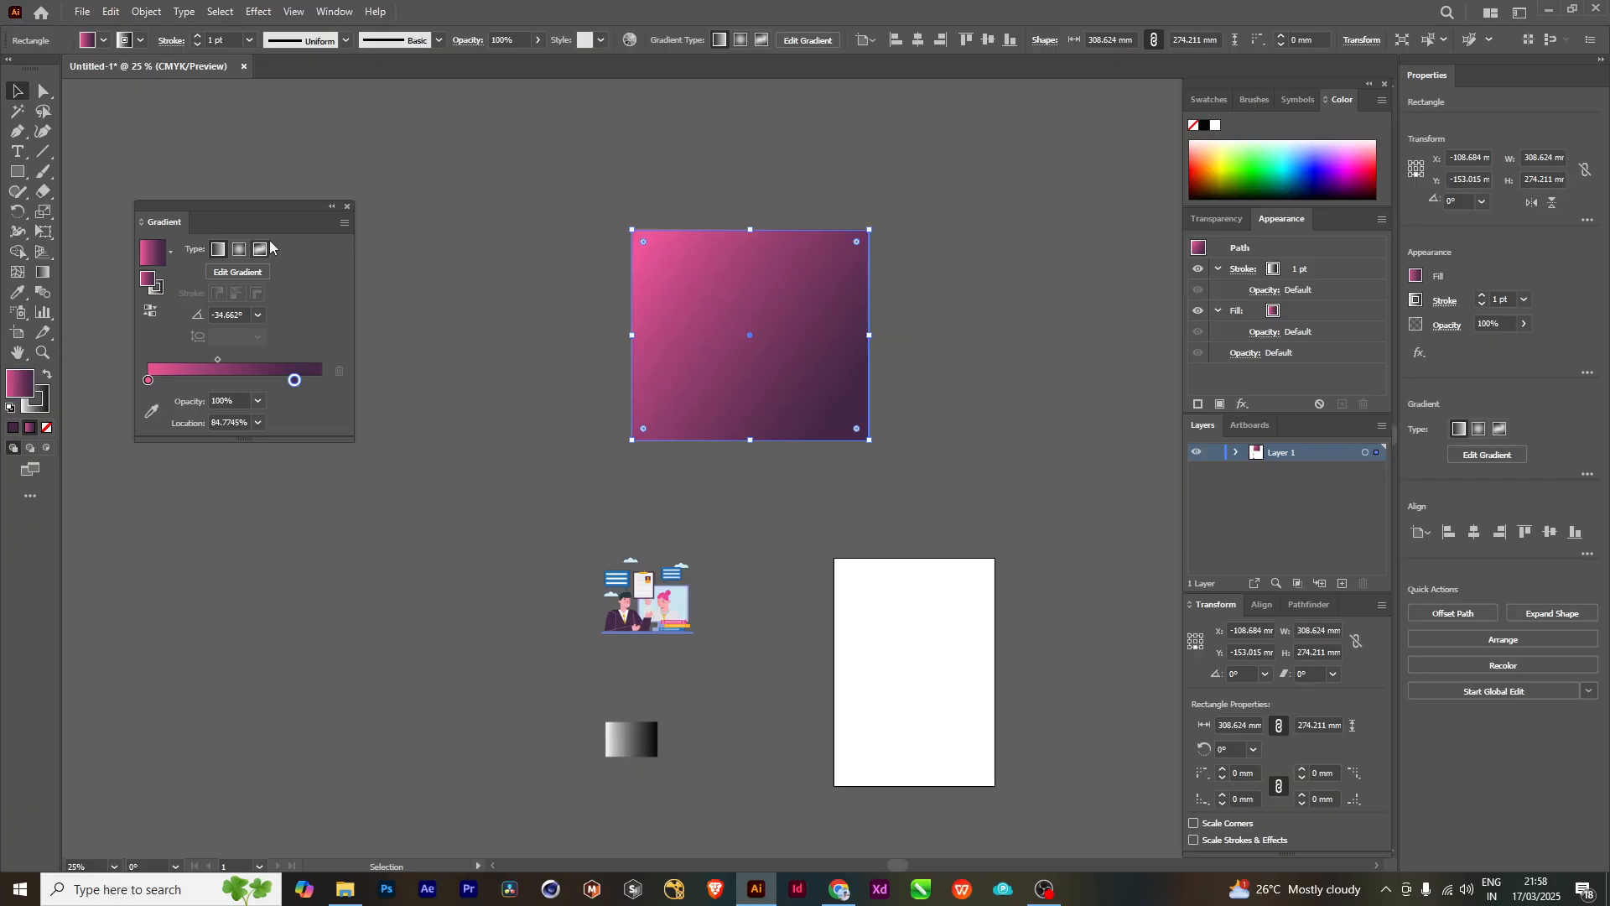
{"action": "left_click_drag", "start_coordinate": [780, 253], "coordinate": [974, 183]}
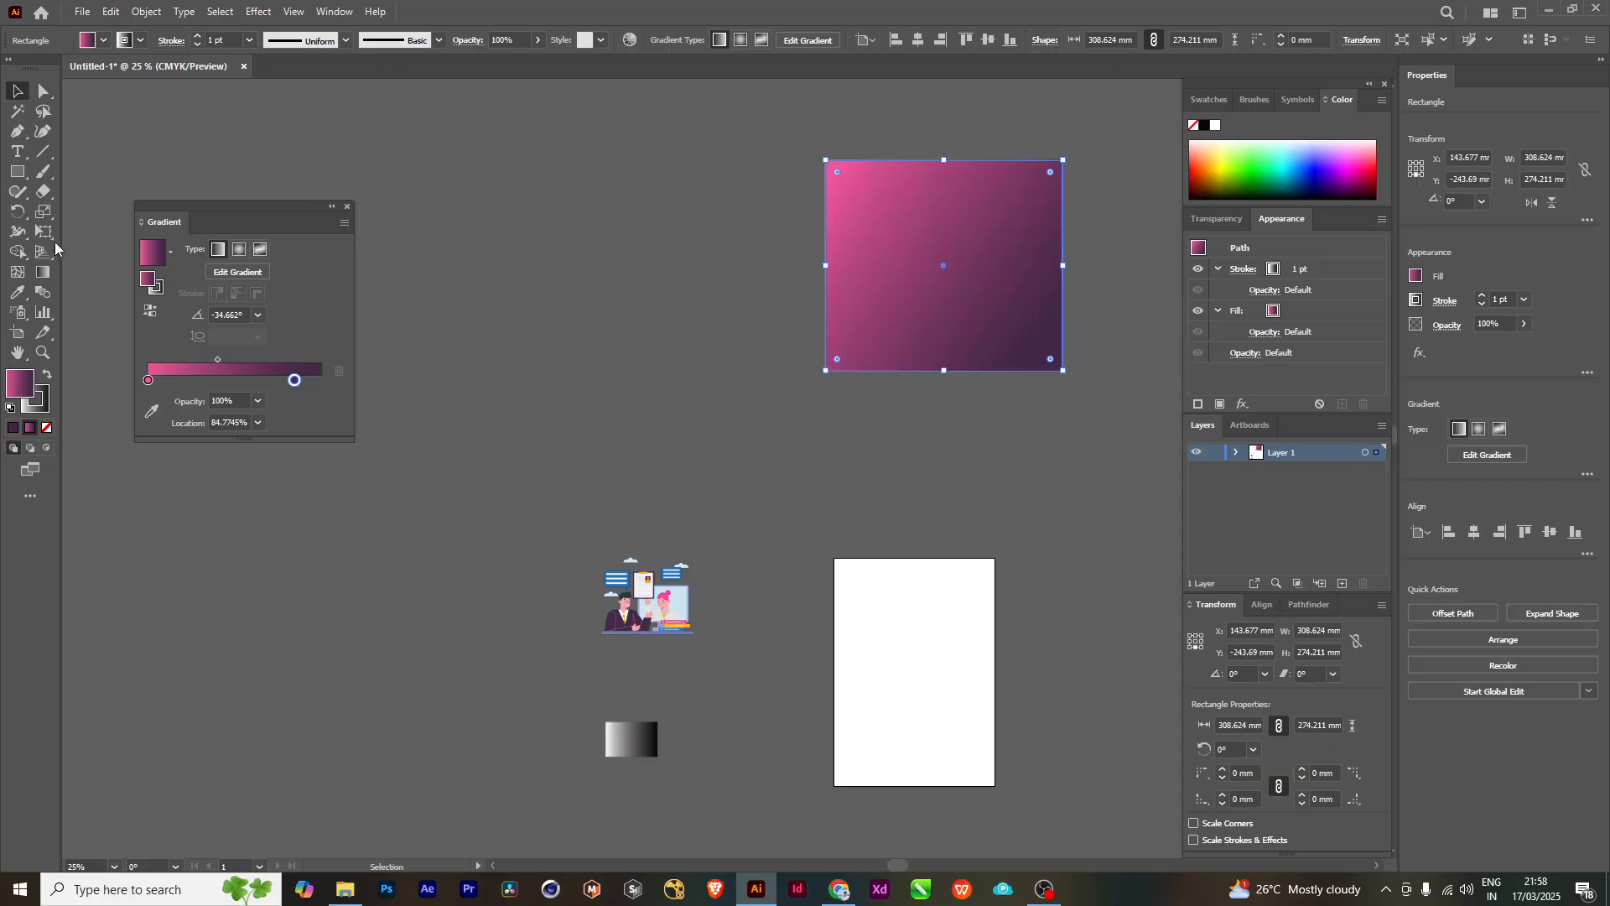
- Draw a circle about 380 mm in diameter with the Ellipse tool and place it left of the rectangle
{"action": "left_click", "coordinate": [16, 171]}
{"action": "left_click", "coordinate": [93, 211]}
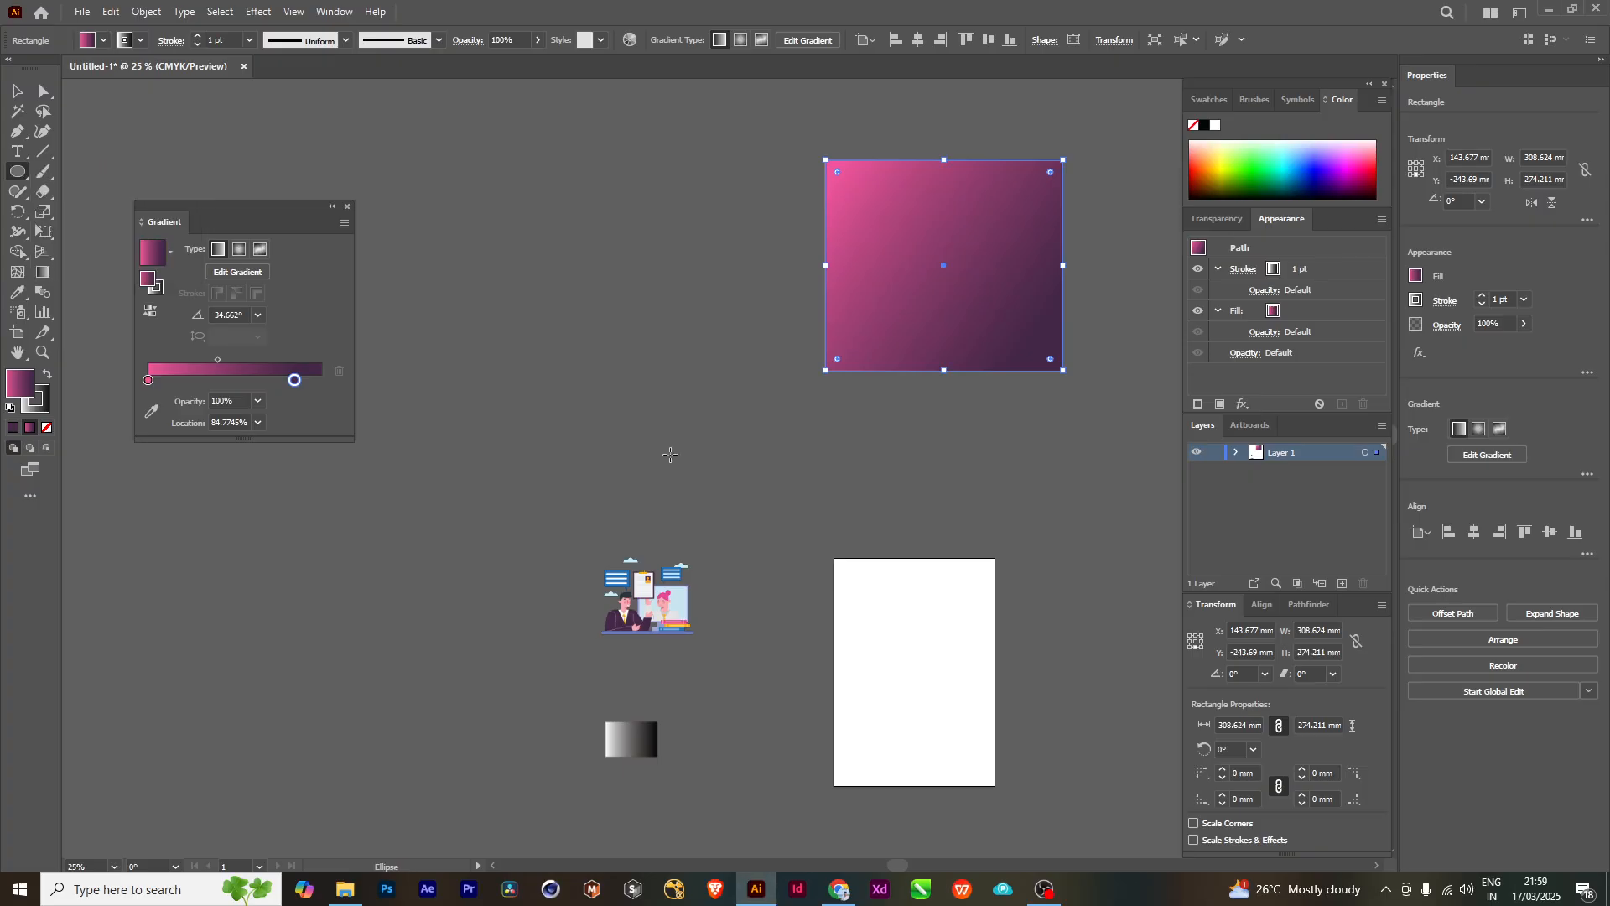
{"action": "left_click_drag", "start_coordinate": [620, 360], "coordinate": [618, 216]}
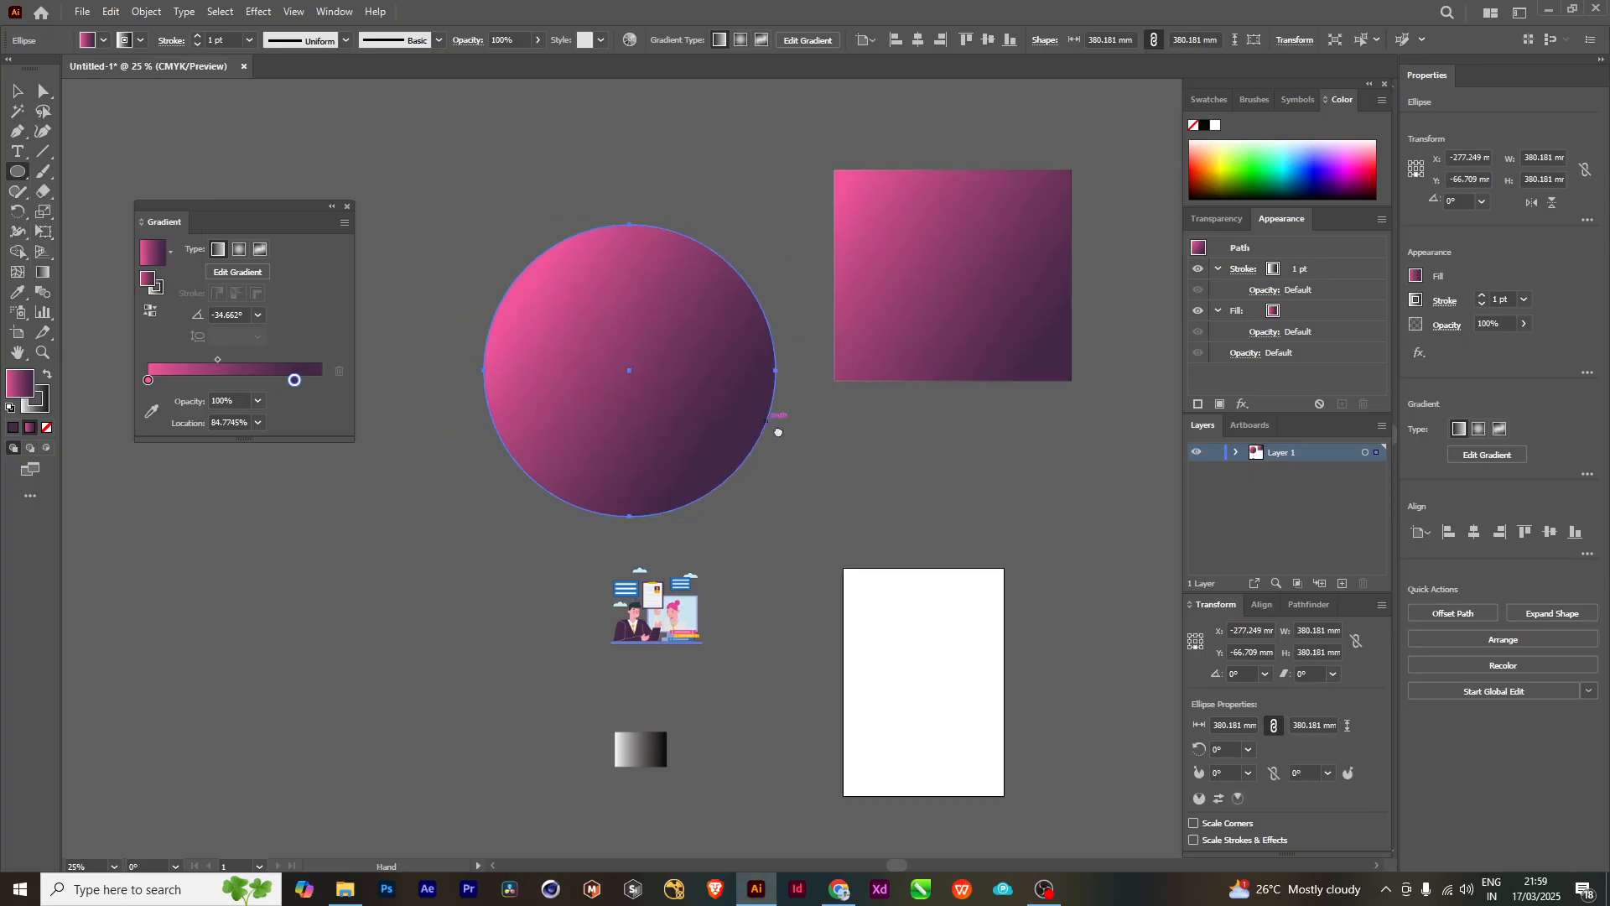
{"action": "left_click", "coordinate": [17, 89]}
{"action": "mouse_move", "coordinate": [684, 444]}
{"action": "left_mouse_down"}
{"action": "mouse_move", "coordinate": [622, 332]}
{"action": "mouse_move", "coordinate": [668, 438]}
{"action": "left_mouse_up"}
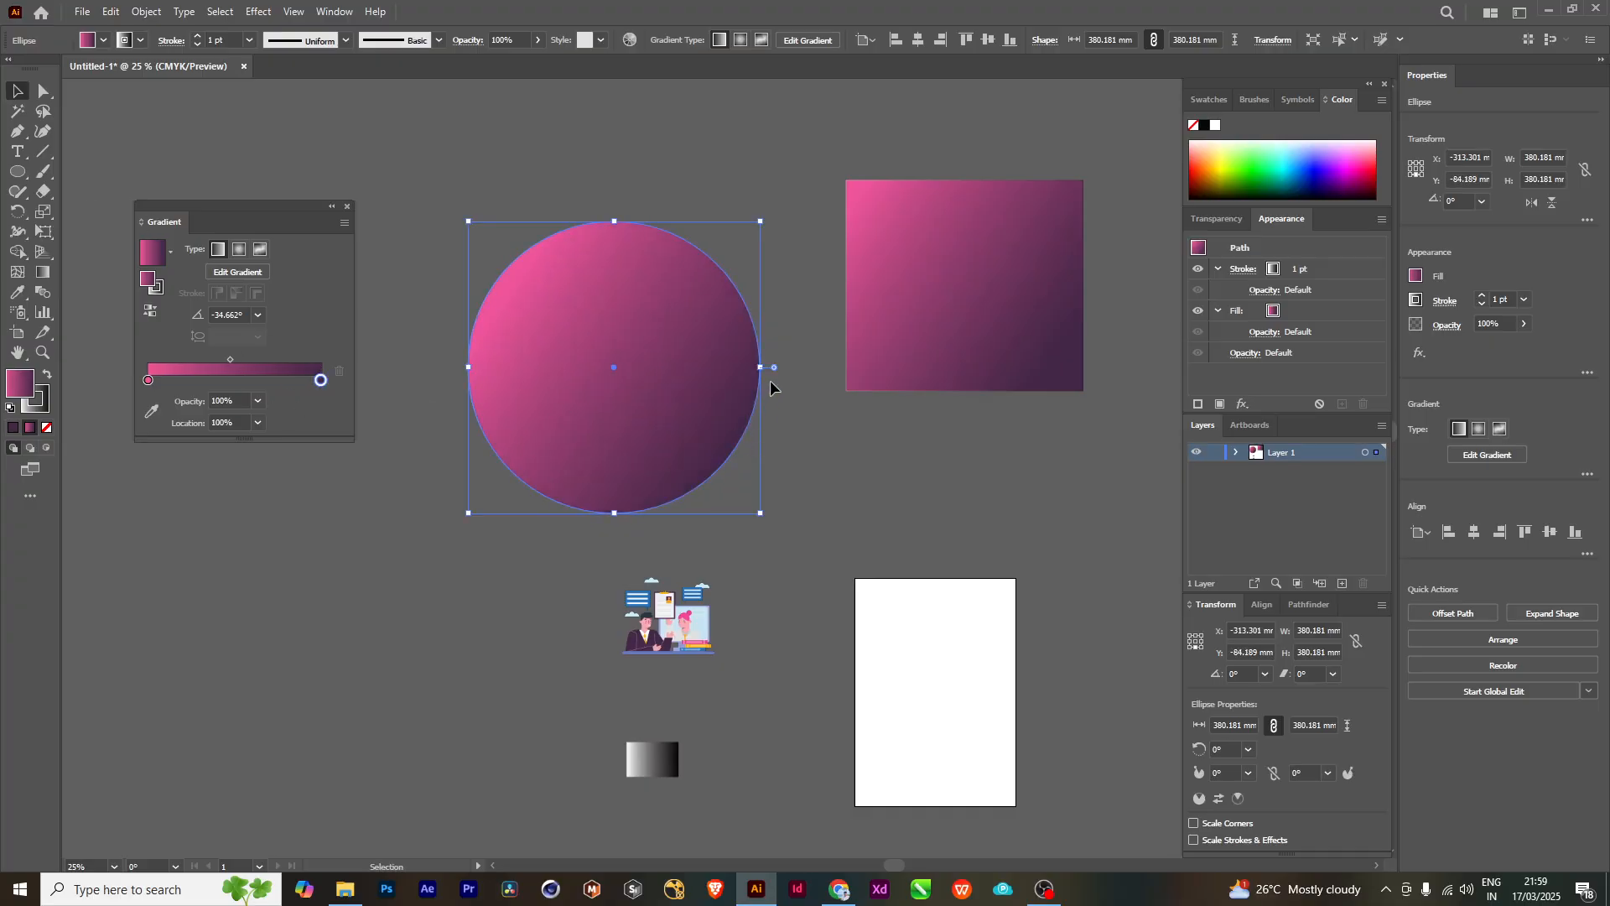
- Apply a freeform gradient to the circle
{"action": "left_click", "coordinate": [956, 299]}
{"action": "left_click", "coordinate": [601, 410]}
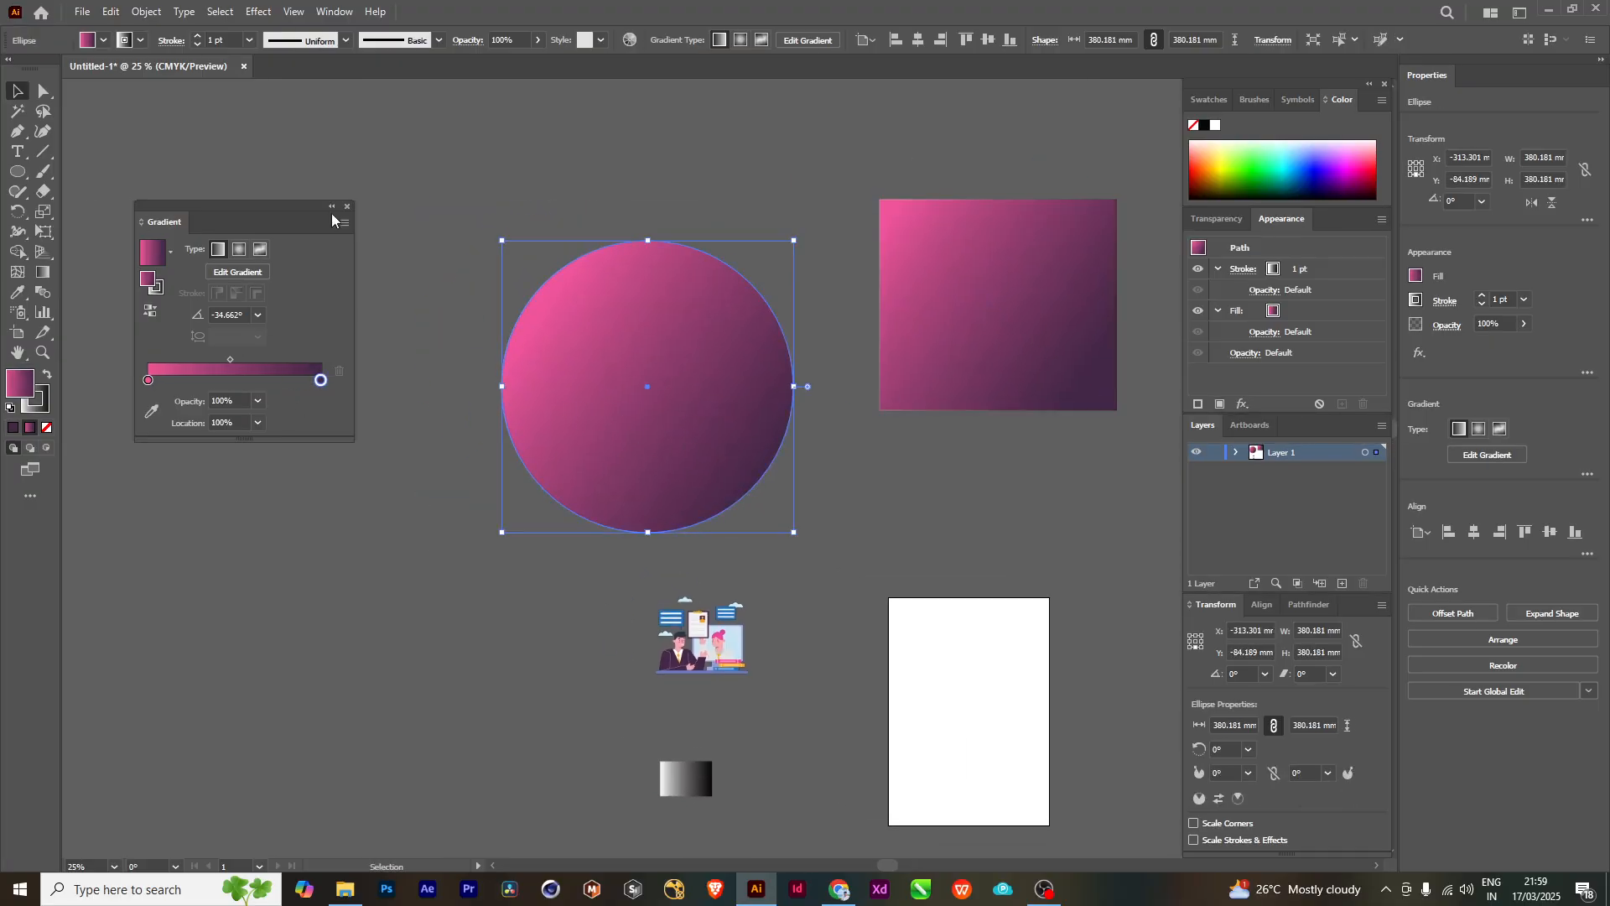
{"action": "left_click", "coordinate": [260, 249]}
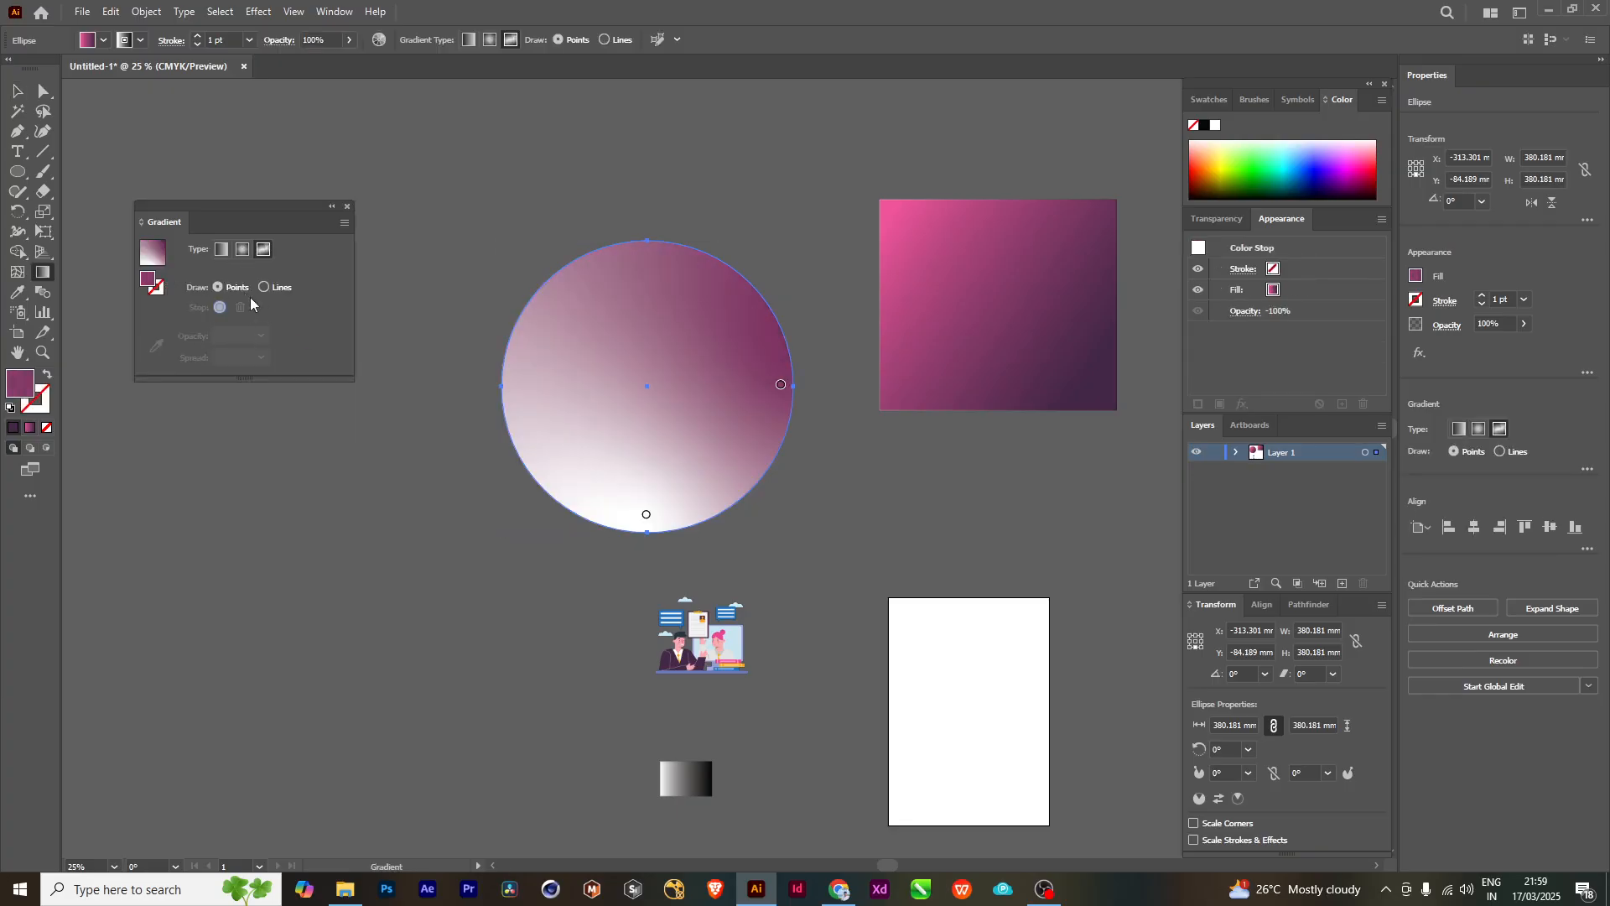
- Add a freeform color point near the circle's upper-left edge and color it magenta
{"action": "scroll", "coordinate": [697, 371], "scroll_direction": "up", "scroll_amount": 1}
{"action": "scroll", "coordinate": [604, 388], "scroll_direction": "up", "scroll_amount": 1}
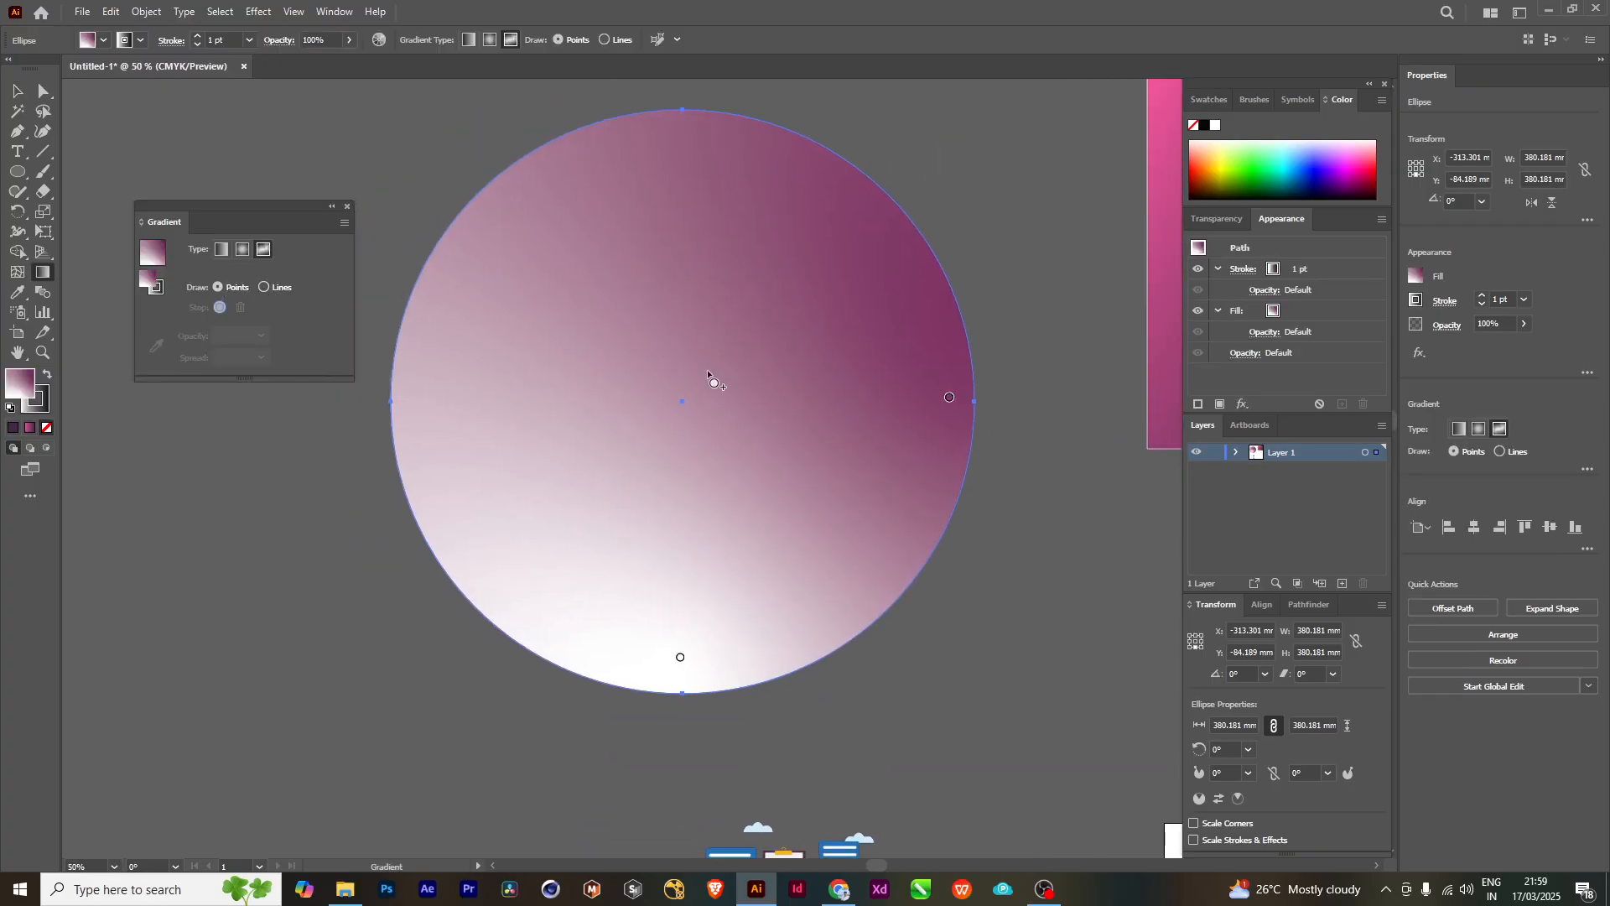
{"action": "scroll", "coordinate": [707, 369], "scroll_direction": "down", "scroll_amount": 1}
{"action": "left_click", "coordinate": [581, 254]}
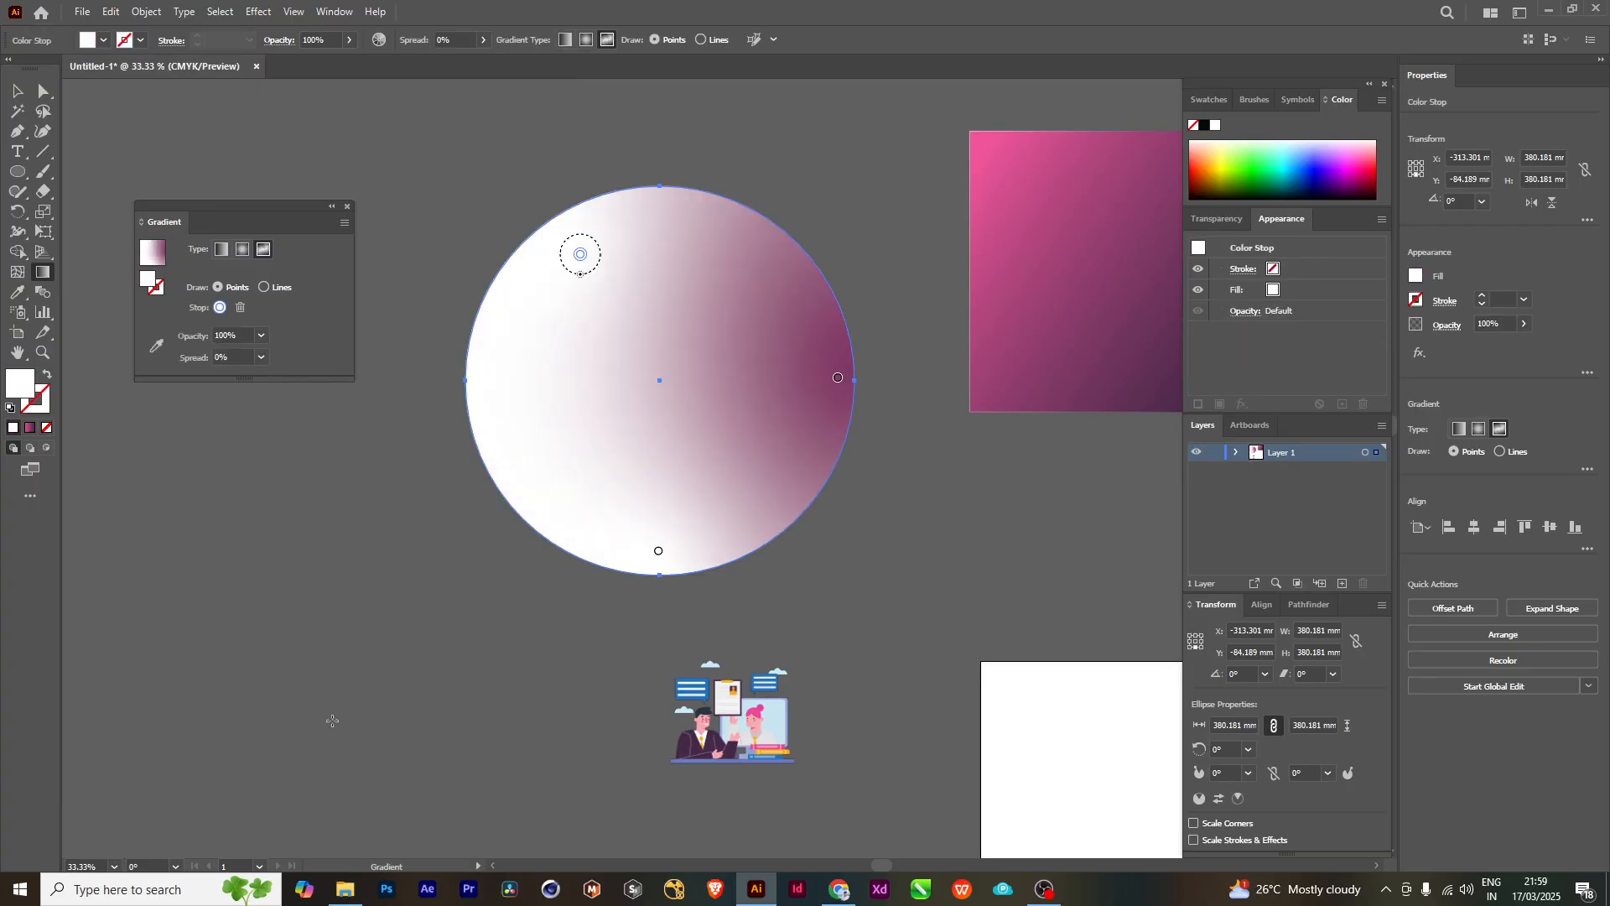
{"action": "double_click", "coordinate": [27, 390]}
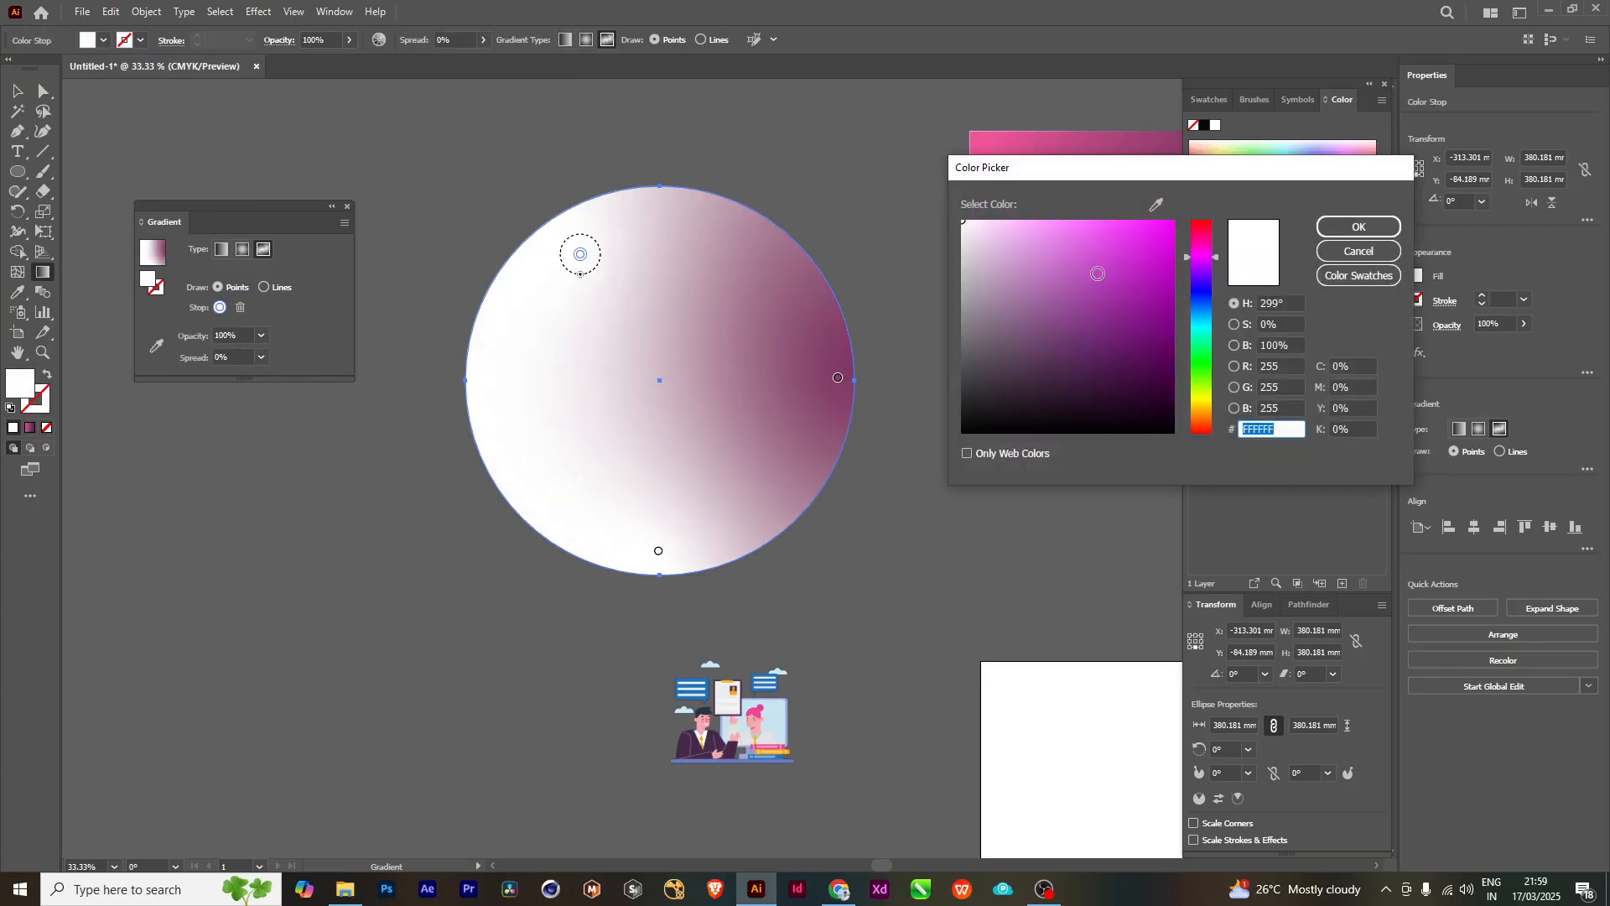
{"action": "left_click", "coordinate": [1153, 244]}
{"action": "left_click", "coordinate": [1394, 228]}
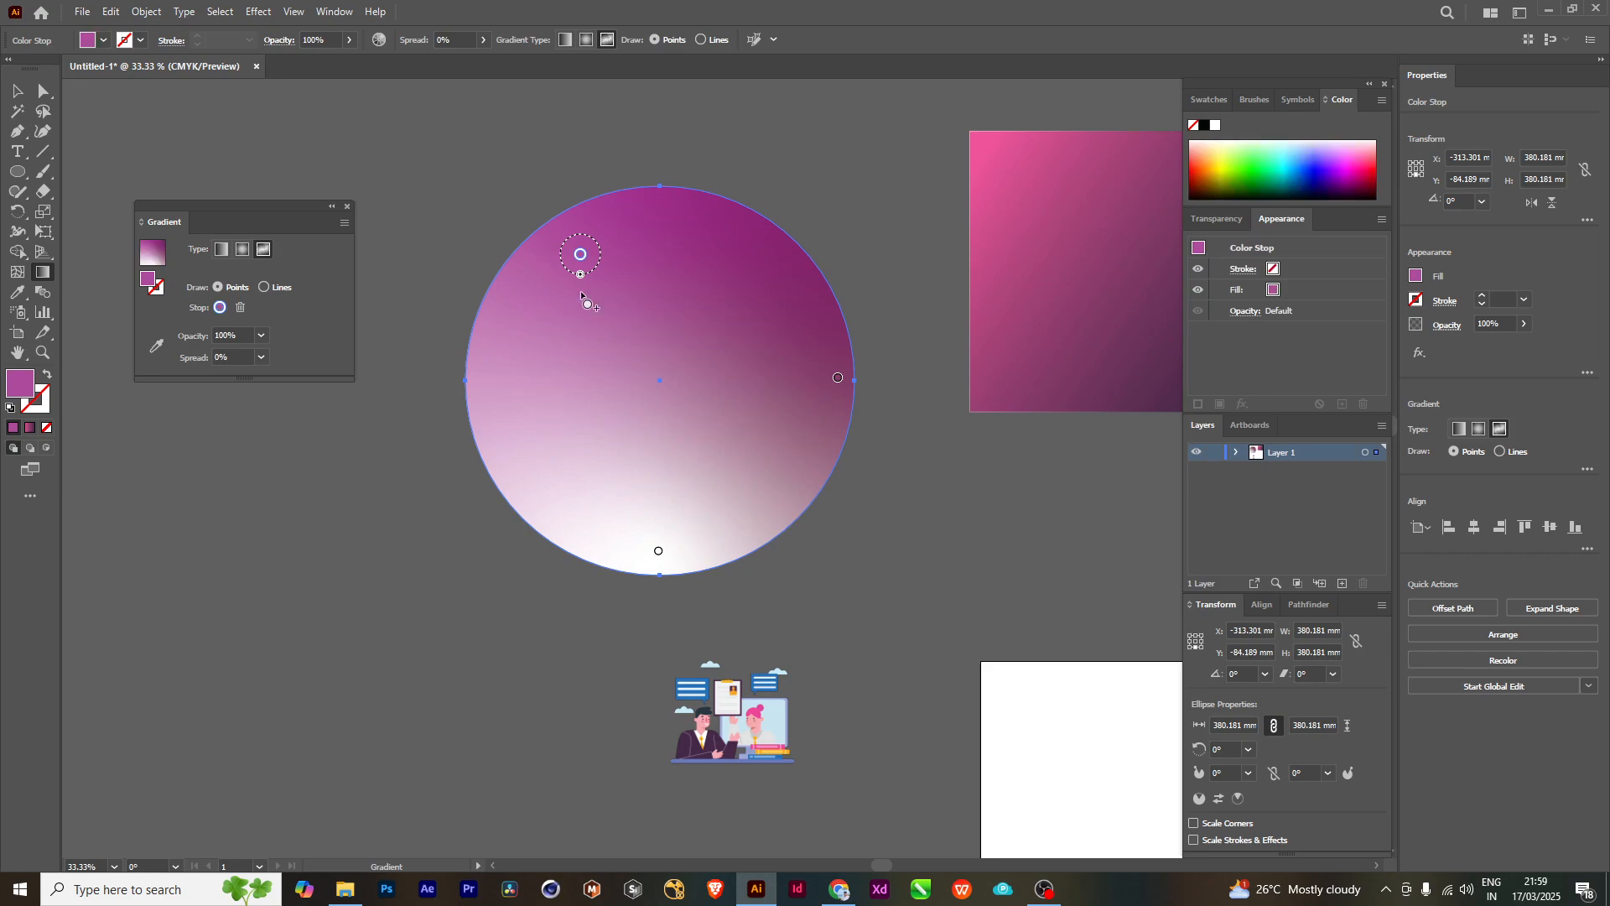
- Add another color point near the circle's right edge and color it dark yellow with a hue of 62°
{"action": "left_click", "coordinate": [799, 392]}
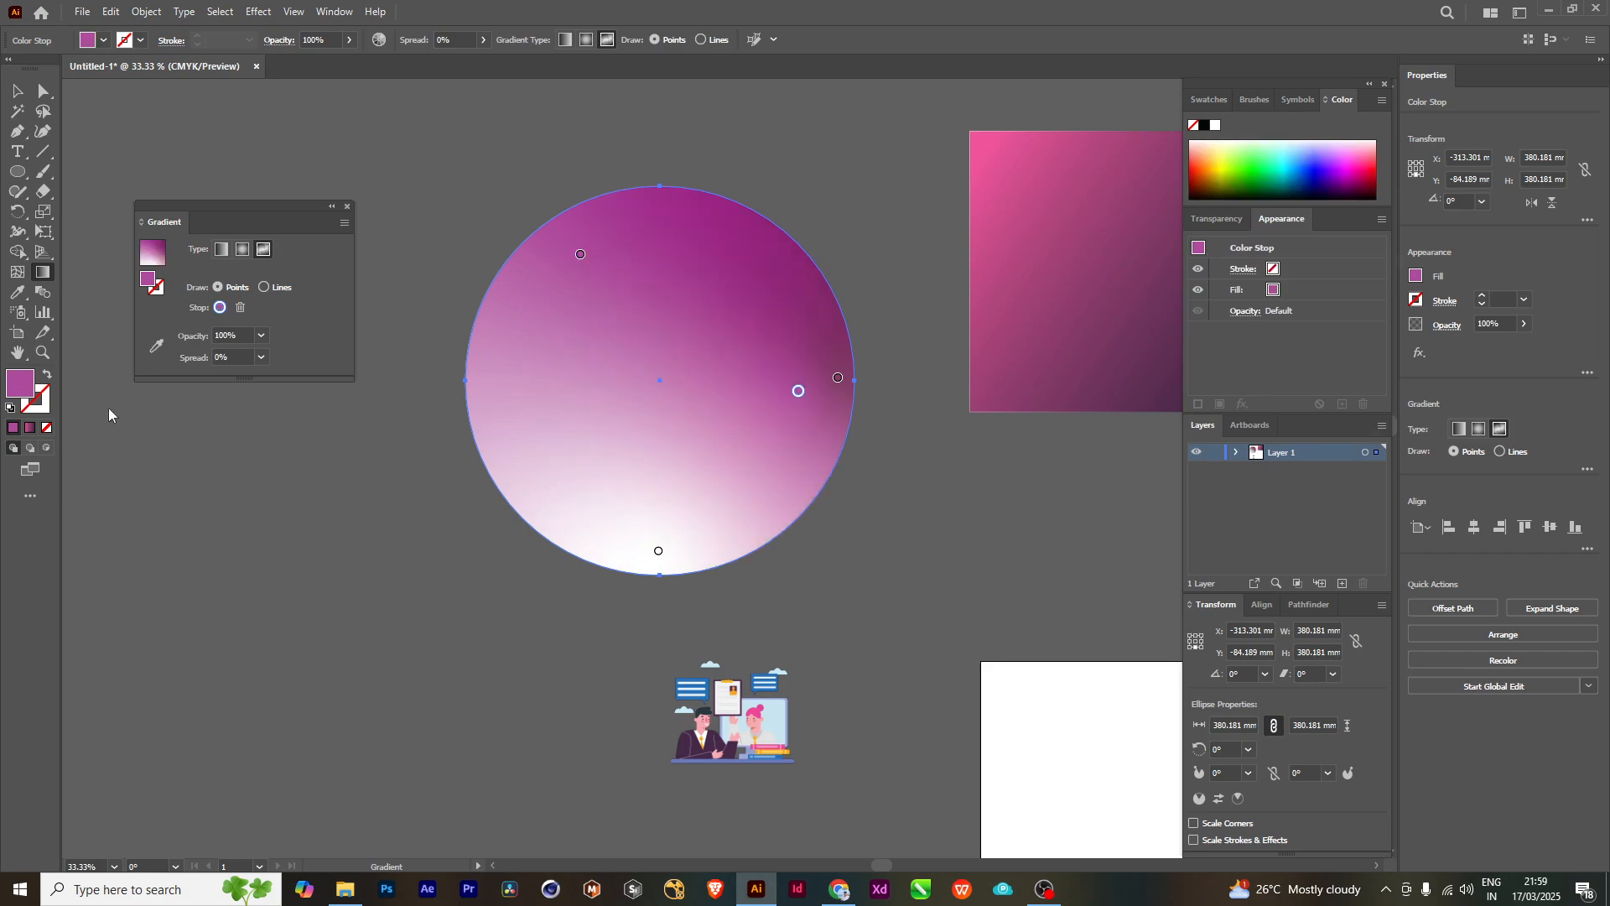
{"action": "double_click", "coordinate": [21, 384]}
{"action": "left_click", "coordinate": [1203, 399]}
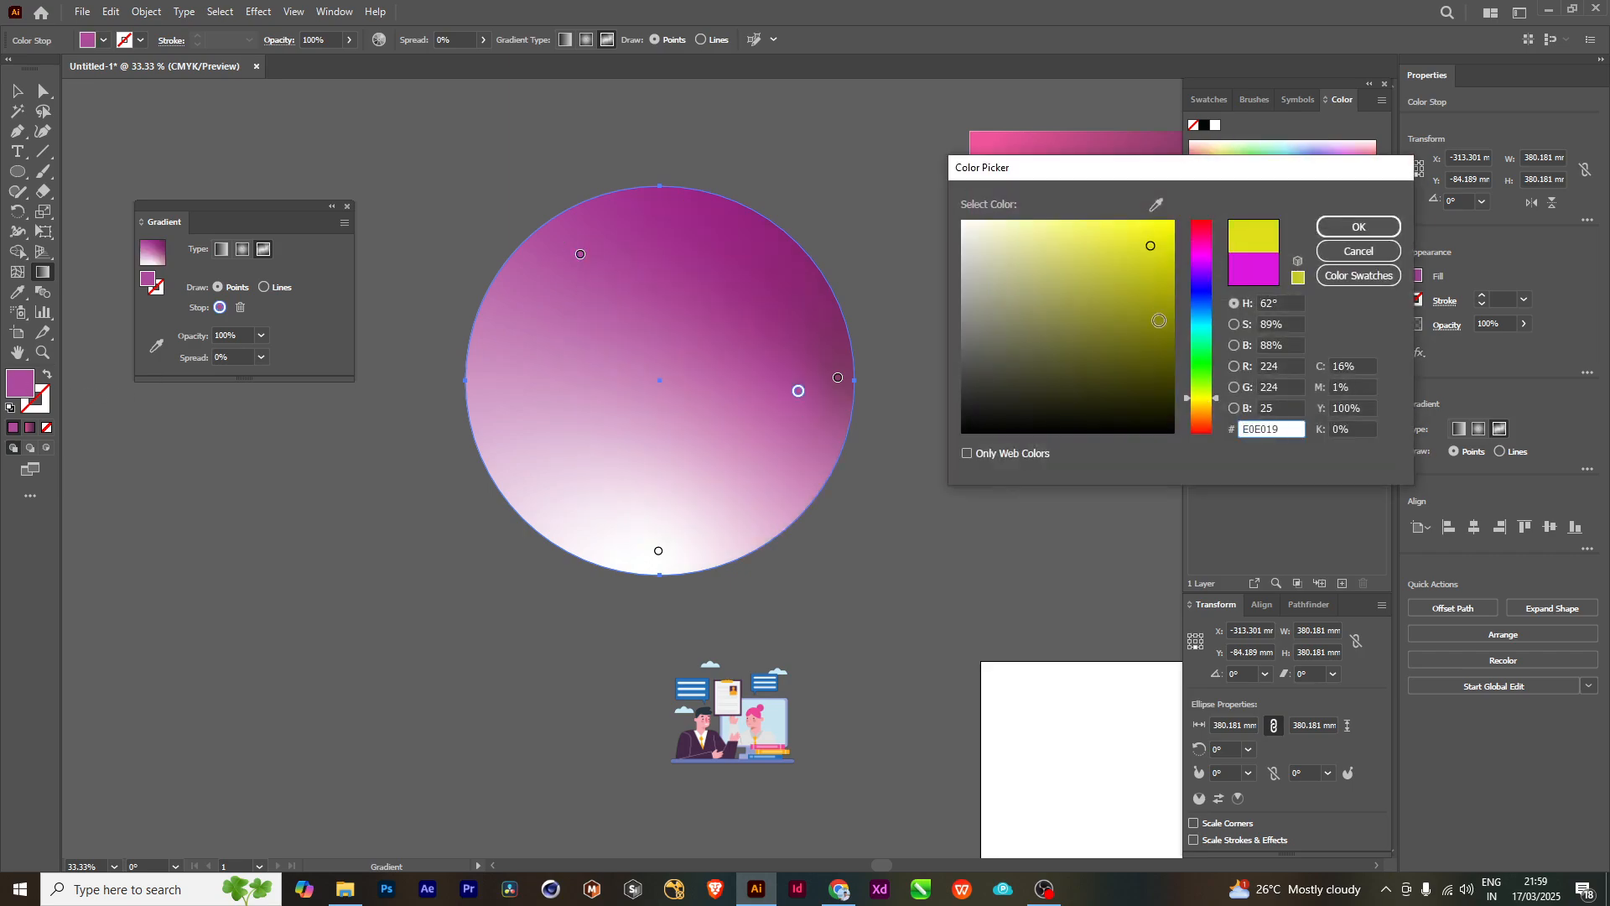
{"action": "left_click", "coordinate": [1159, 320]}
{"action": "left_click", "coordinate": [1358, 226]}
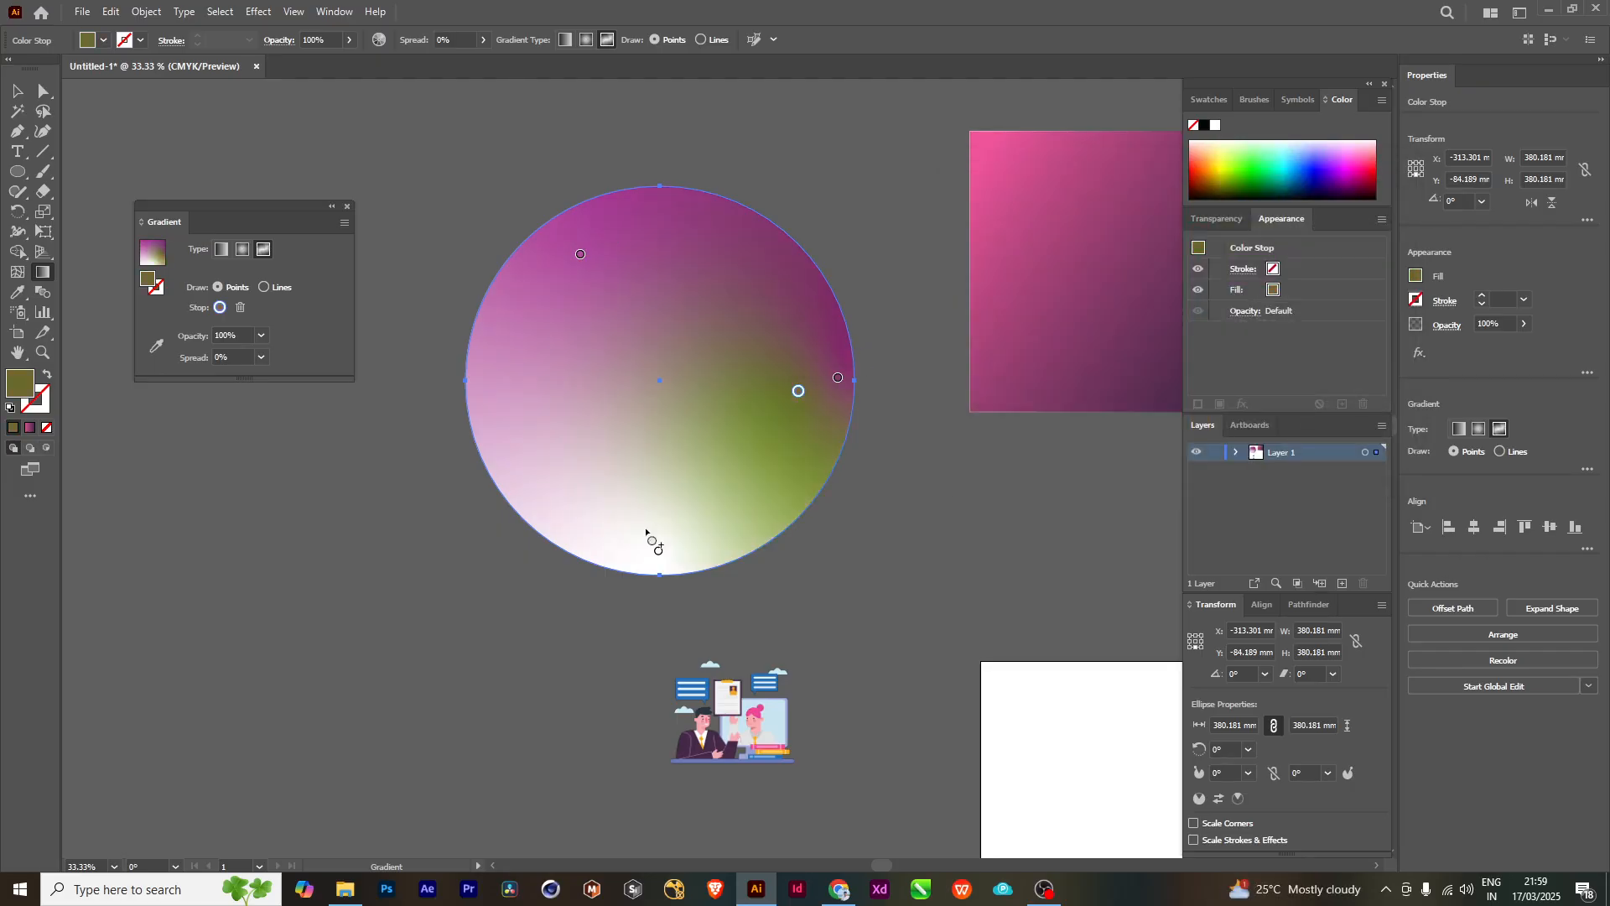
- Add a freeform color point near the circle's lower-left edge and color it dark blue 020A66 with a hue of 237°
{"action": "left_click", "coordinate": [588, 511]}
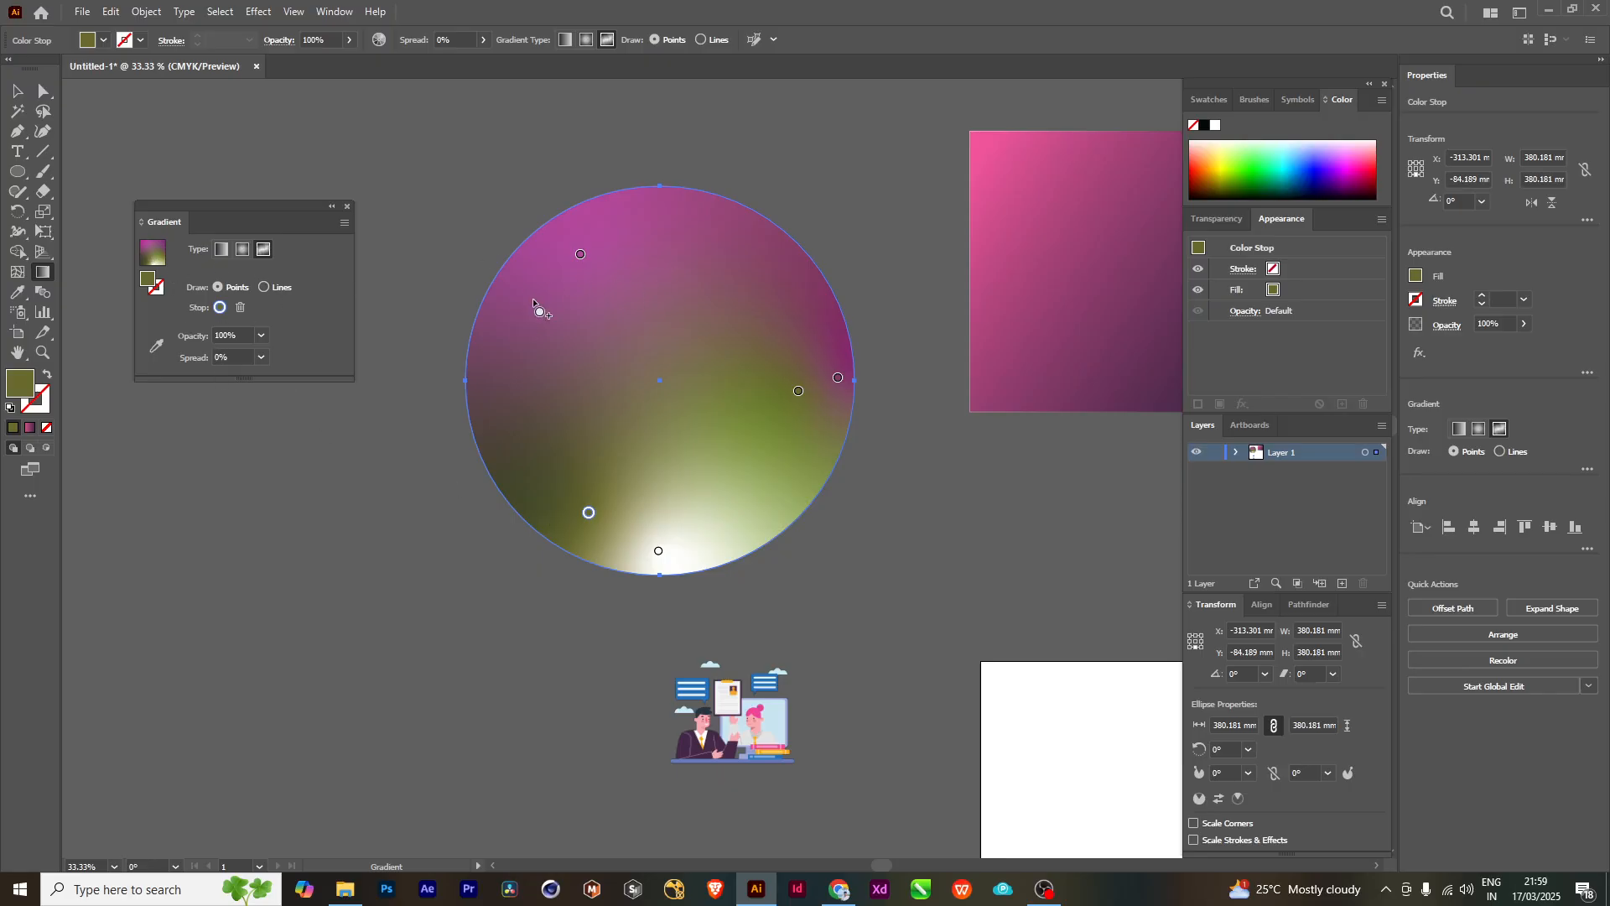
{"action": "double_click", "coordinate": [25, 387]}
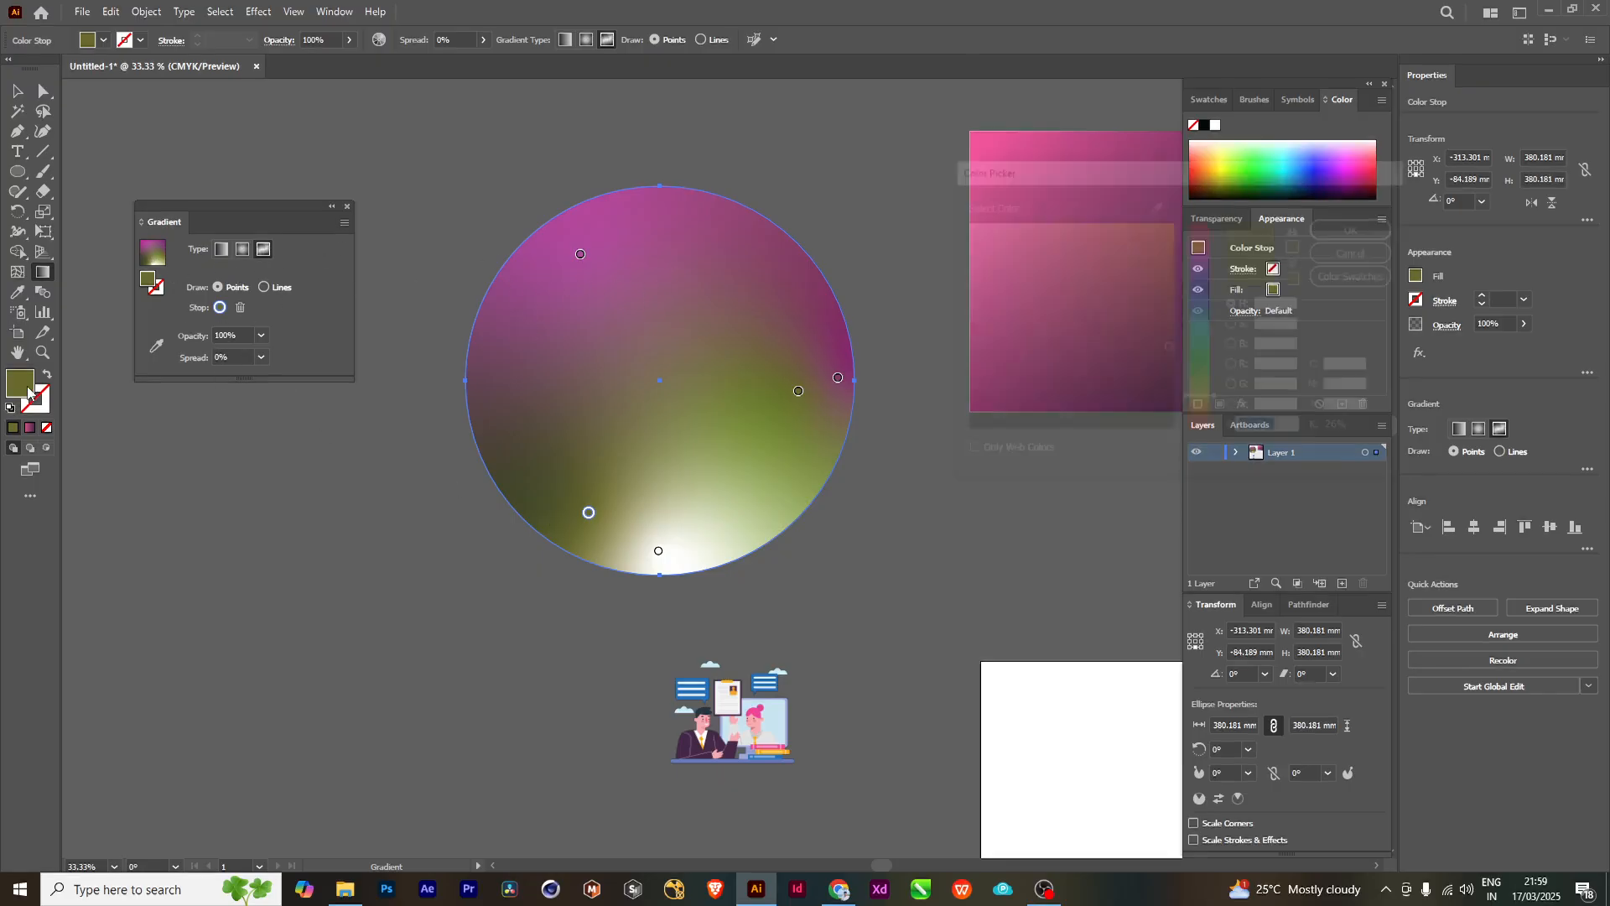
{"action": "left_click", "coordinate": [1206, 298]}
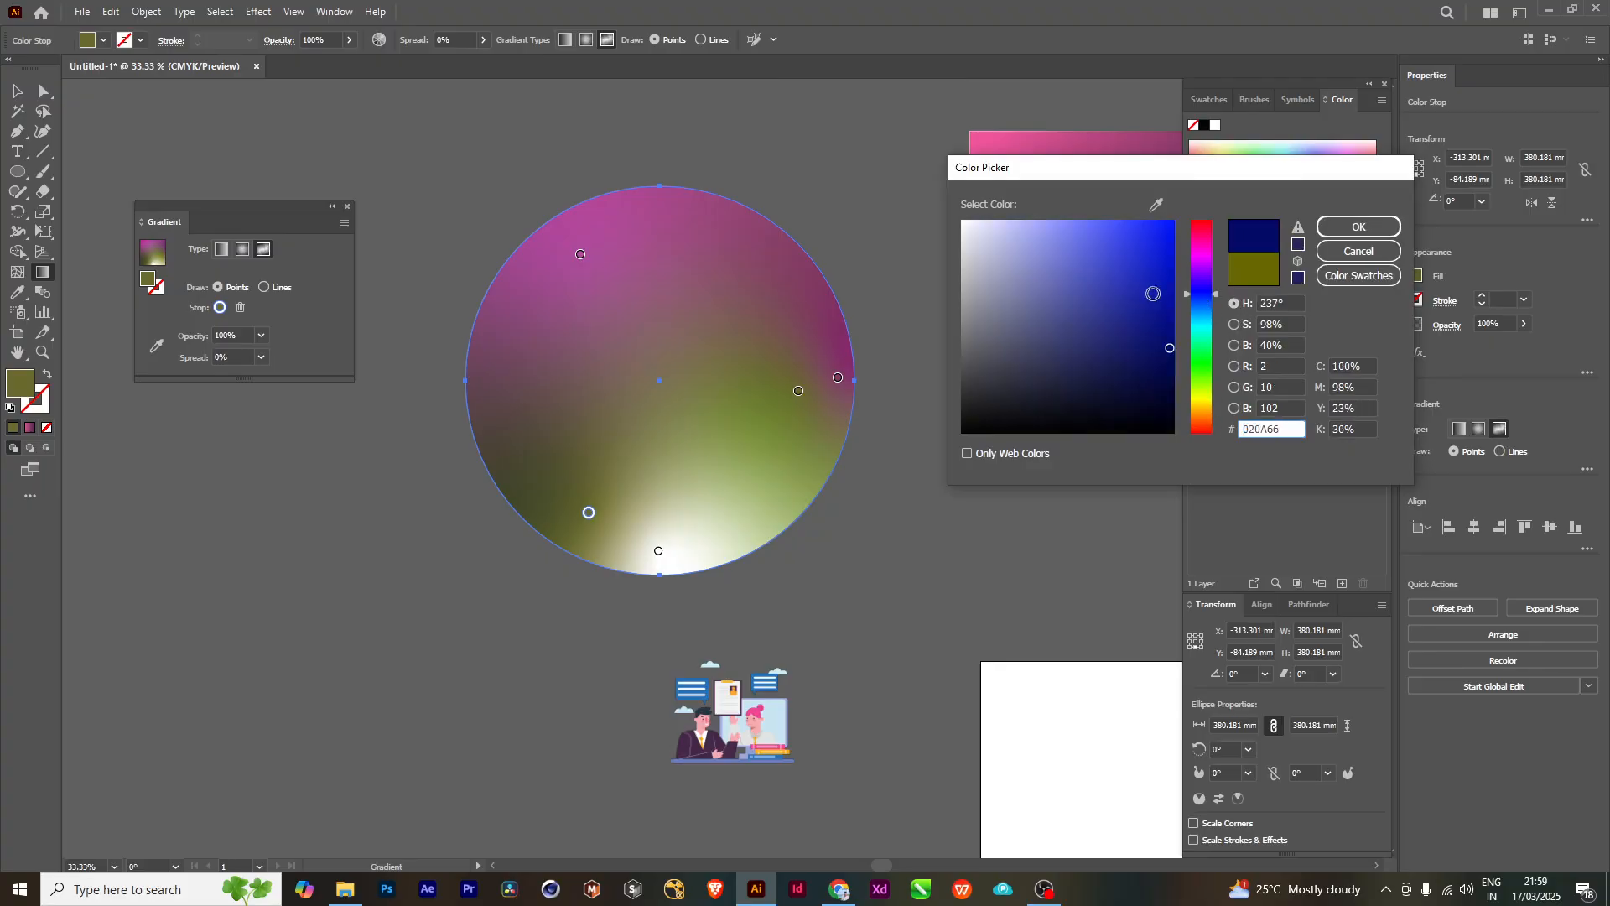
{"action": "left_click", "coordinate": [1357, 227]}
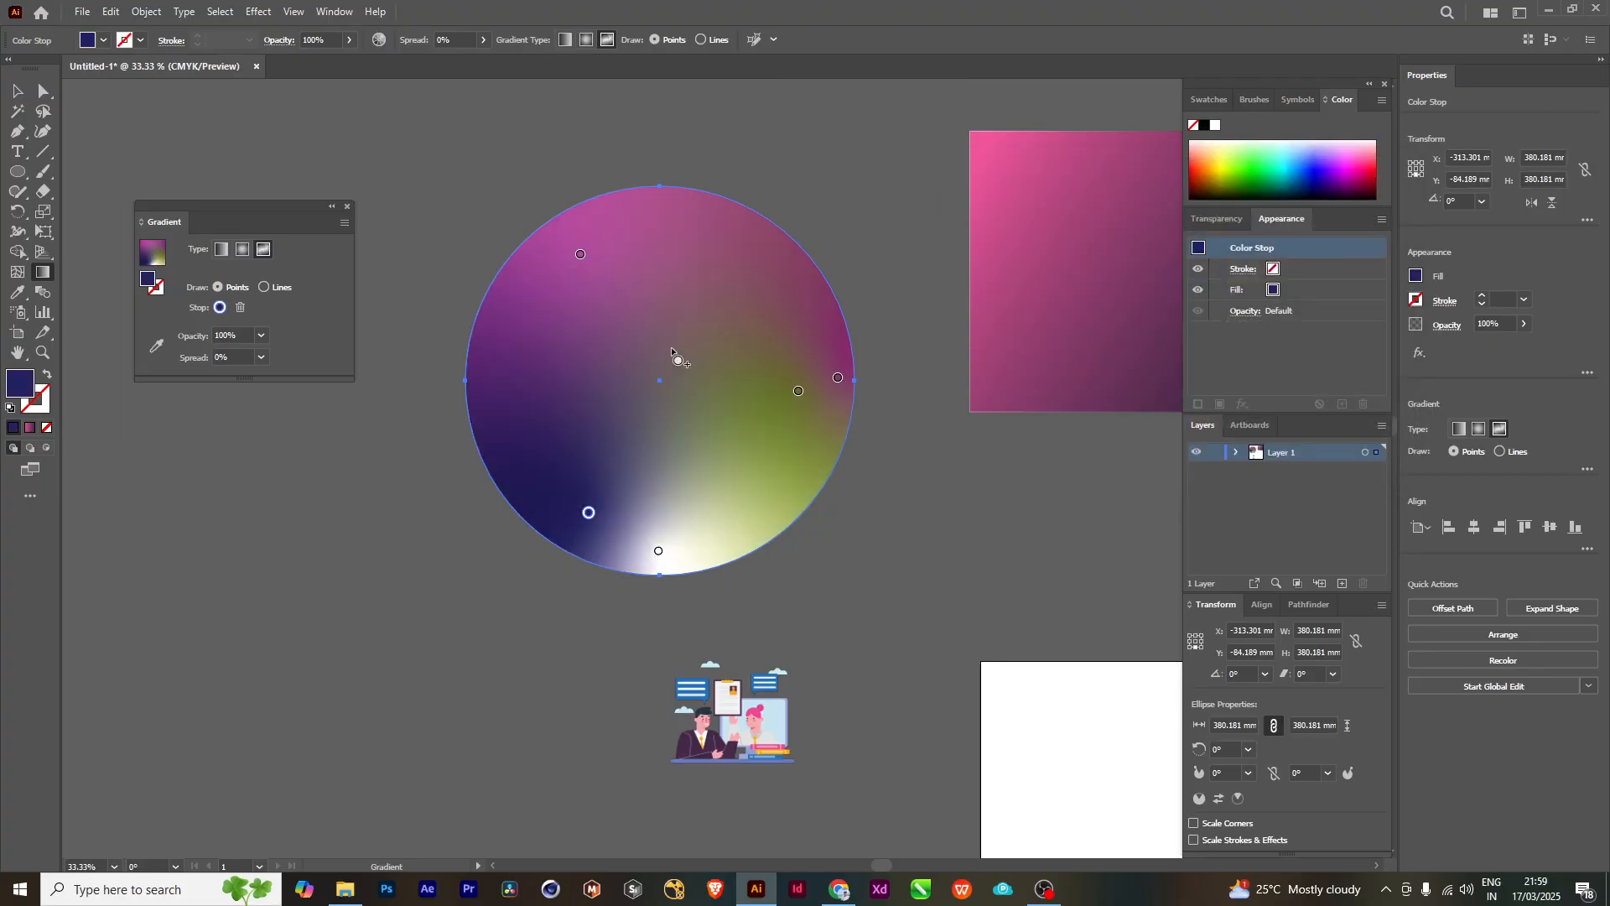
- Add a color point near the circle's upper-right edge and color it bright green 00EF00 with a hue of 121°
{"action": "left_click", "coordinate": [762, 257]}
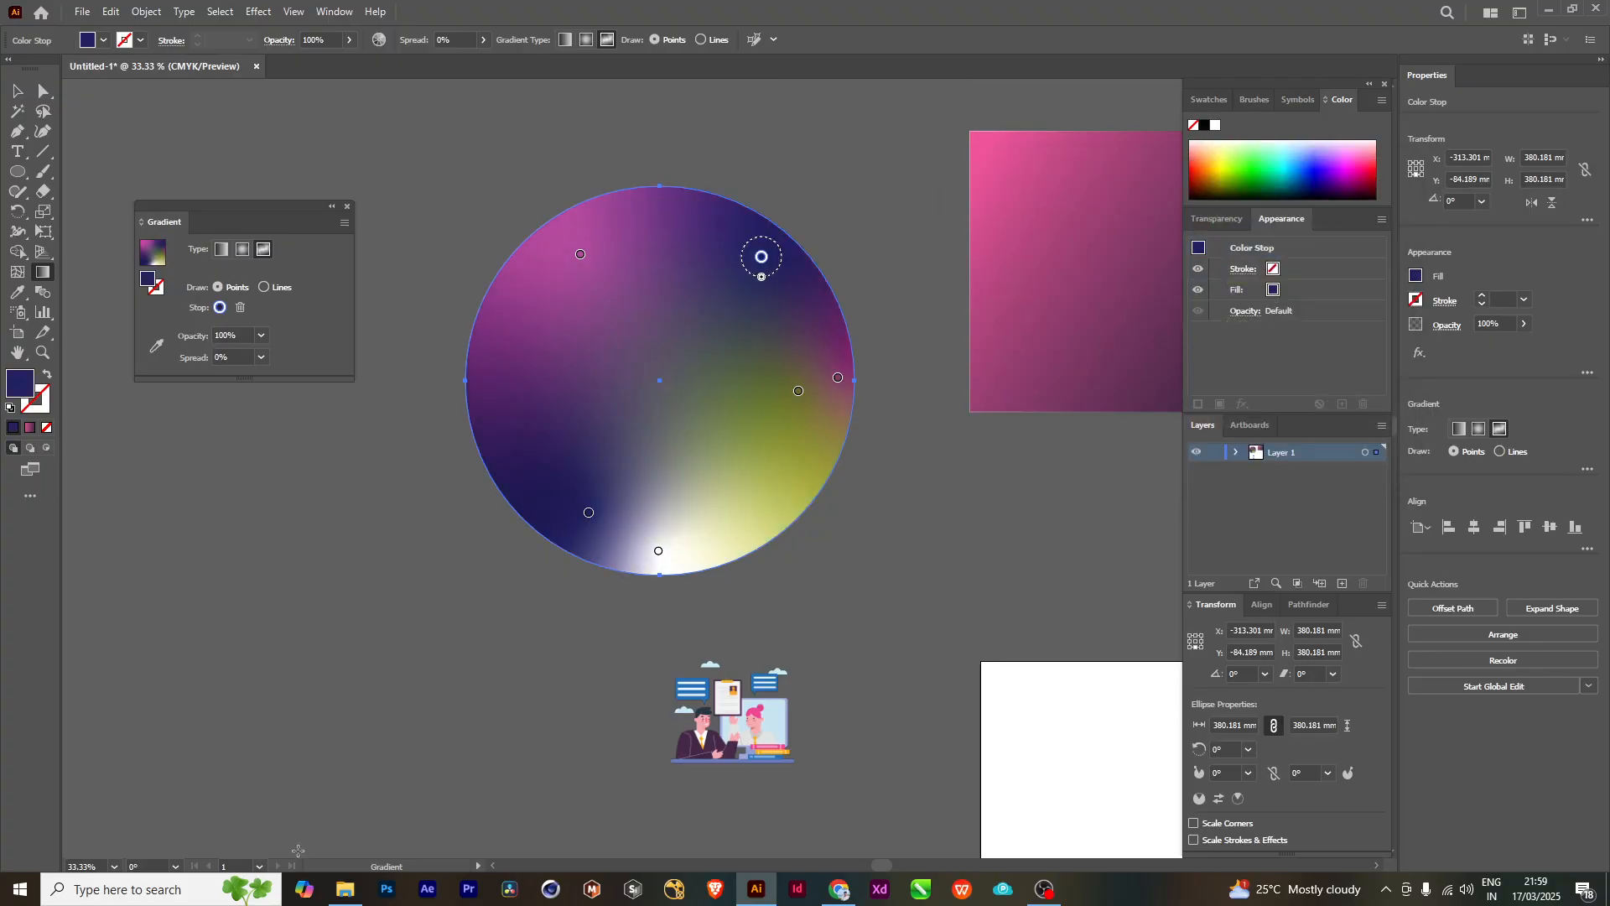
{"action": "double_click", "coordinate": [17, 387]}
{"action": "left_click", "coordinate": [1205, 259]}
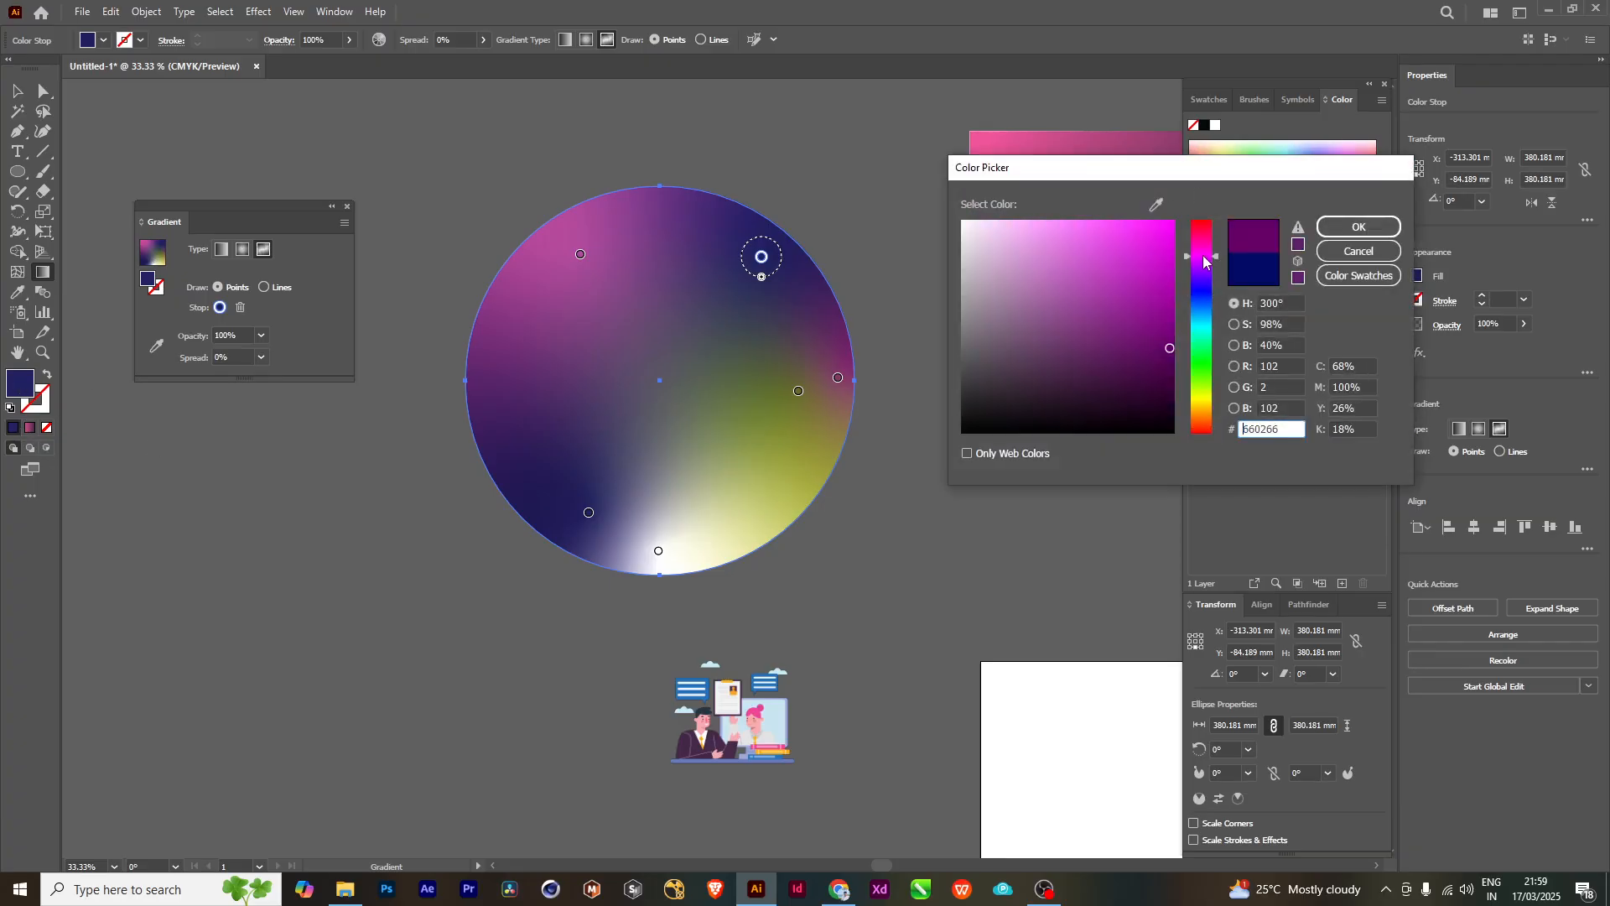
{"action": "left_click", "coordinate": [1201, 368]}
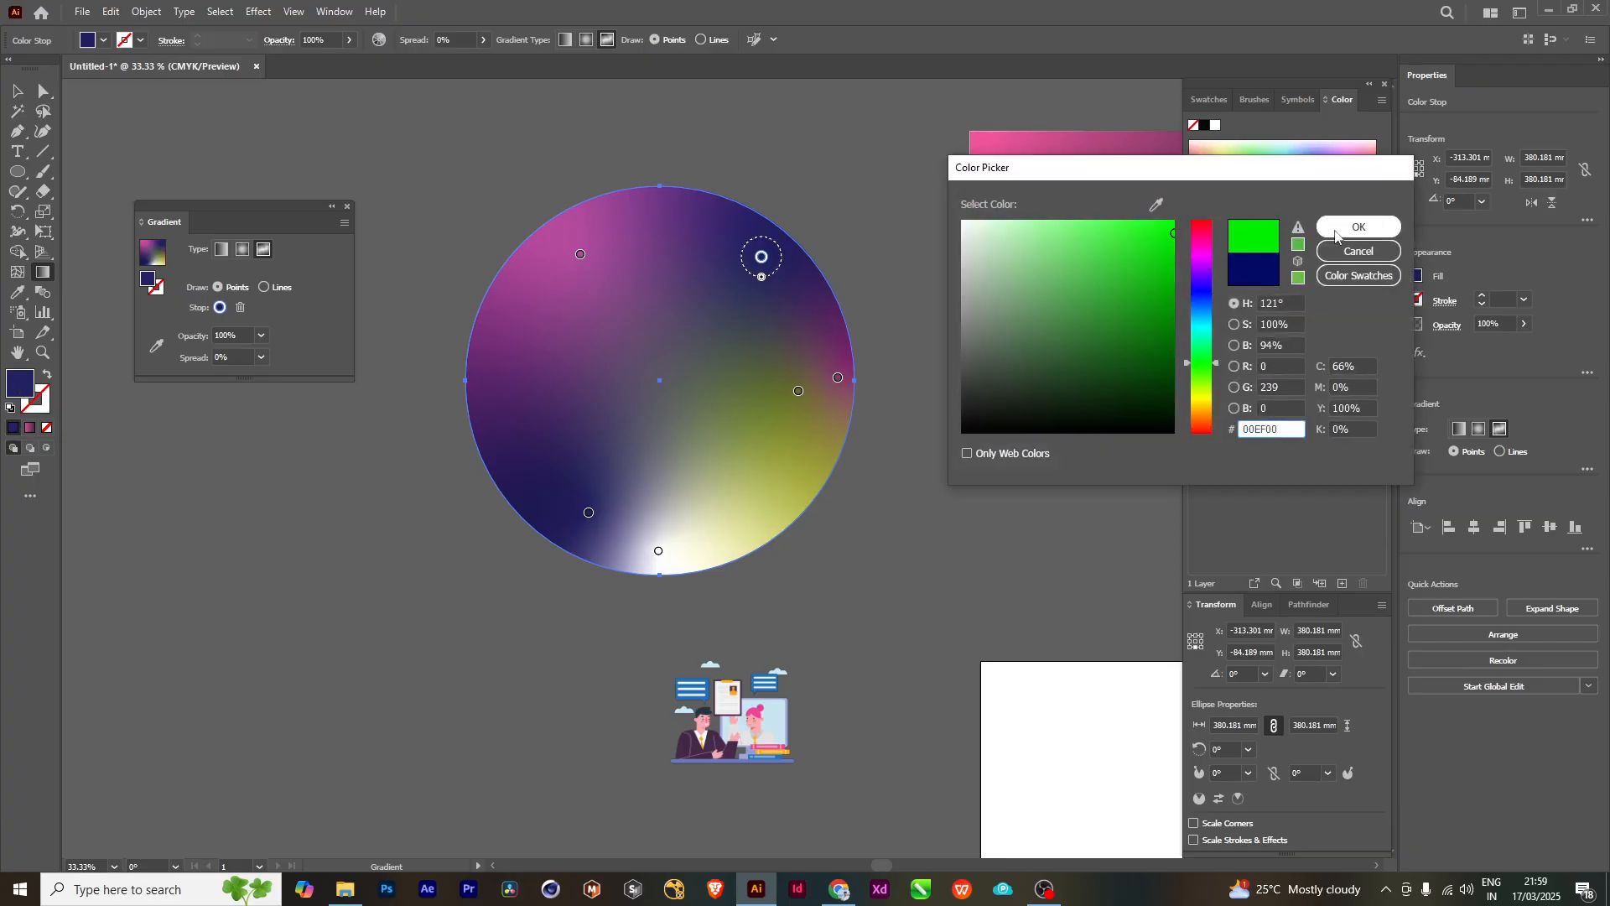
{"action": "left_click", "coordinate": [1356, 227]}
- Move the magenta, dark blue and white color points of the circle's freeform gradient inward toward its center
{"action": "left_click", "coordinate": [17, 91]}
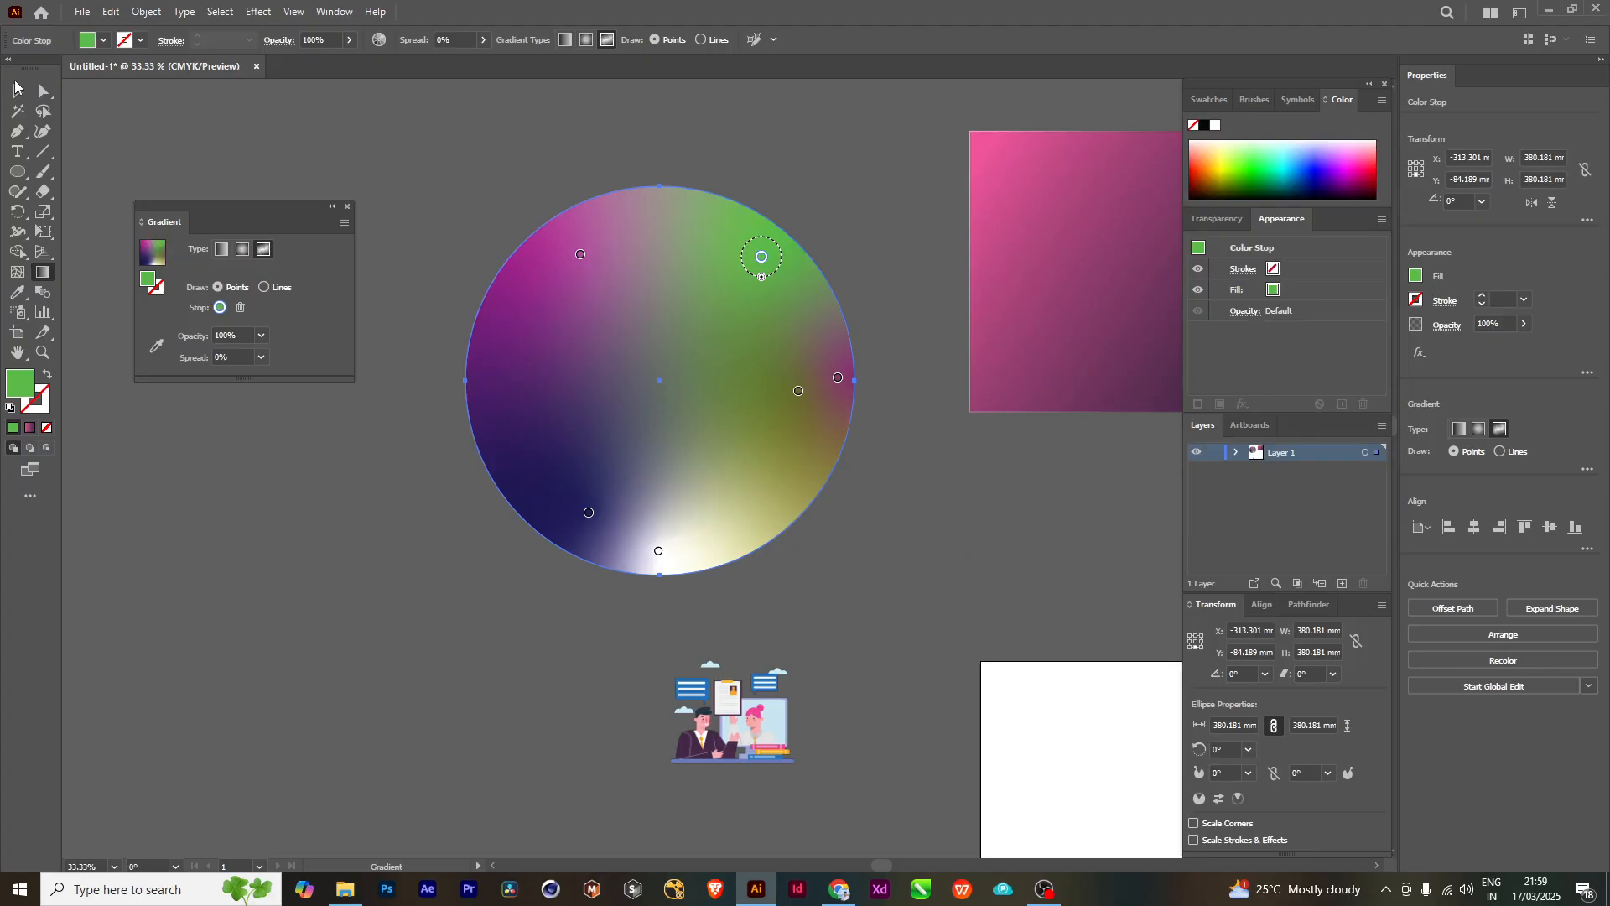
{"action": "left_click", "coordinate": [651, 395]}
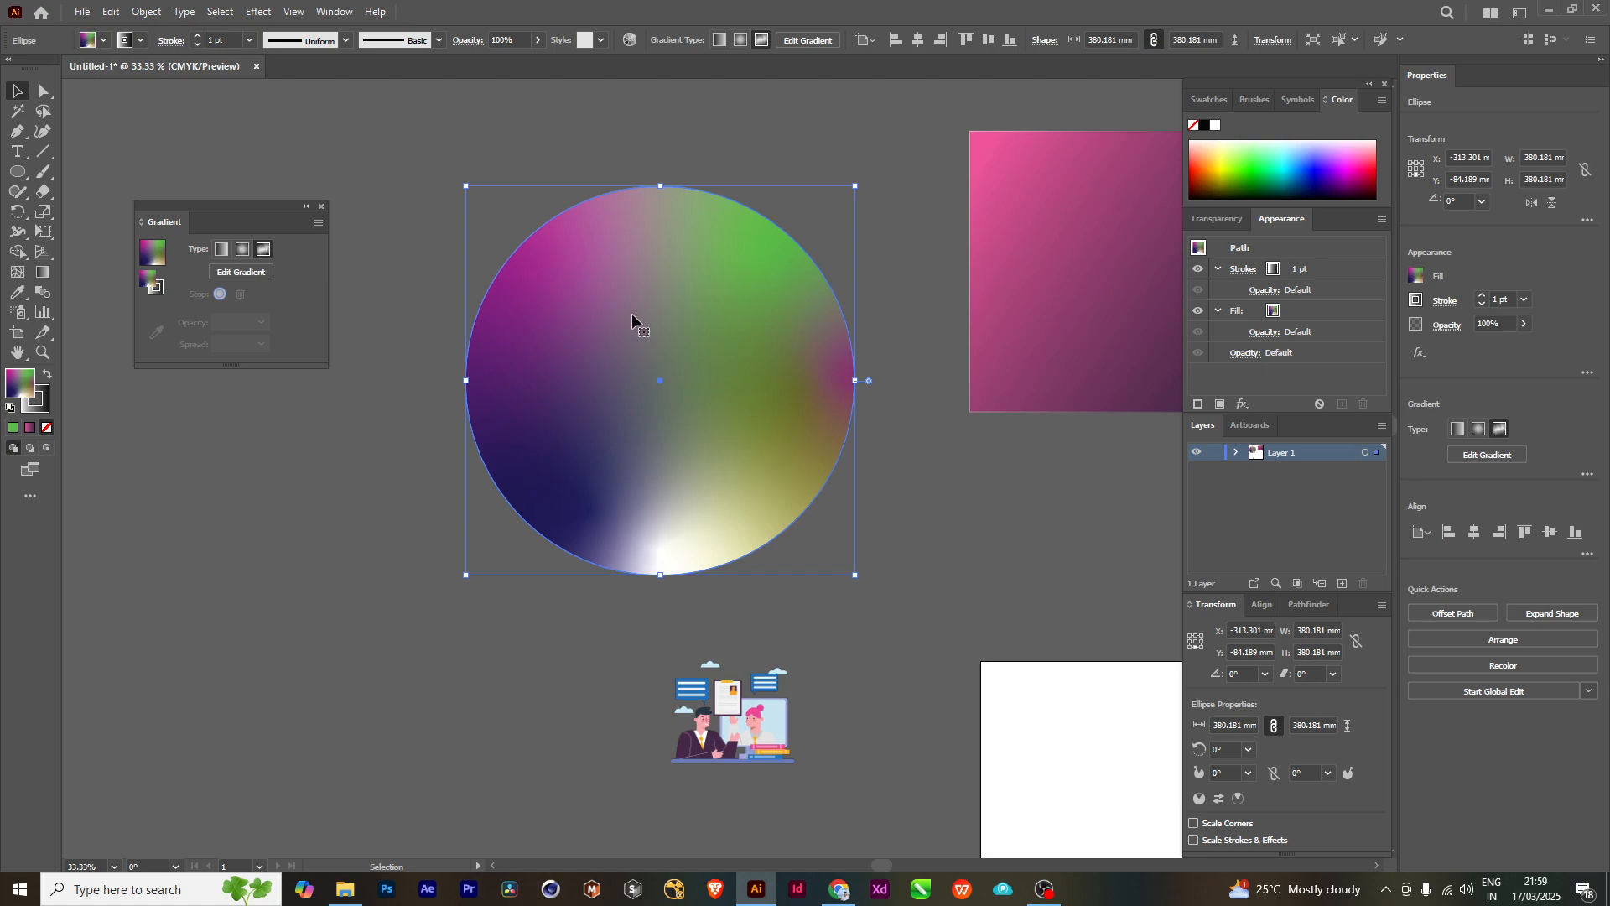
{"action": "left_click", "coordinate": [43, 272]}
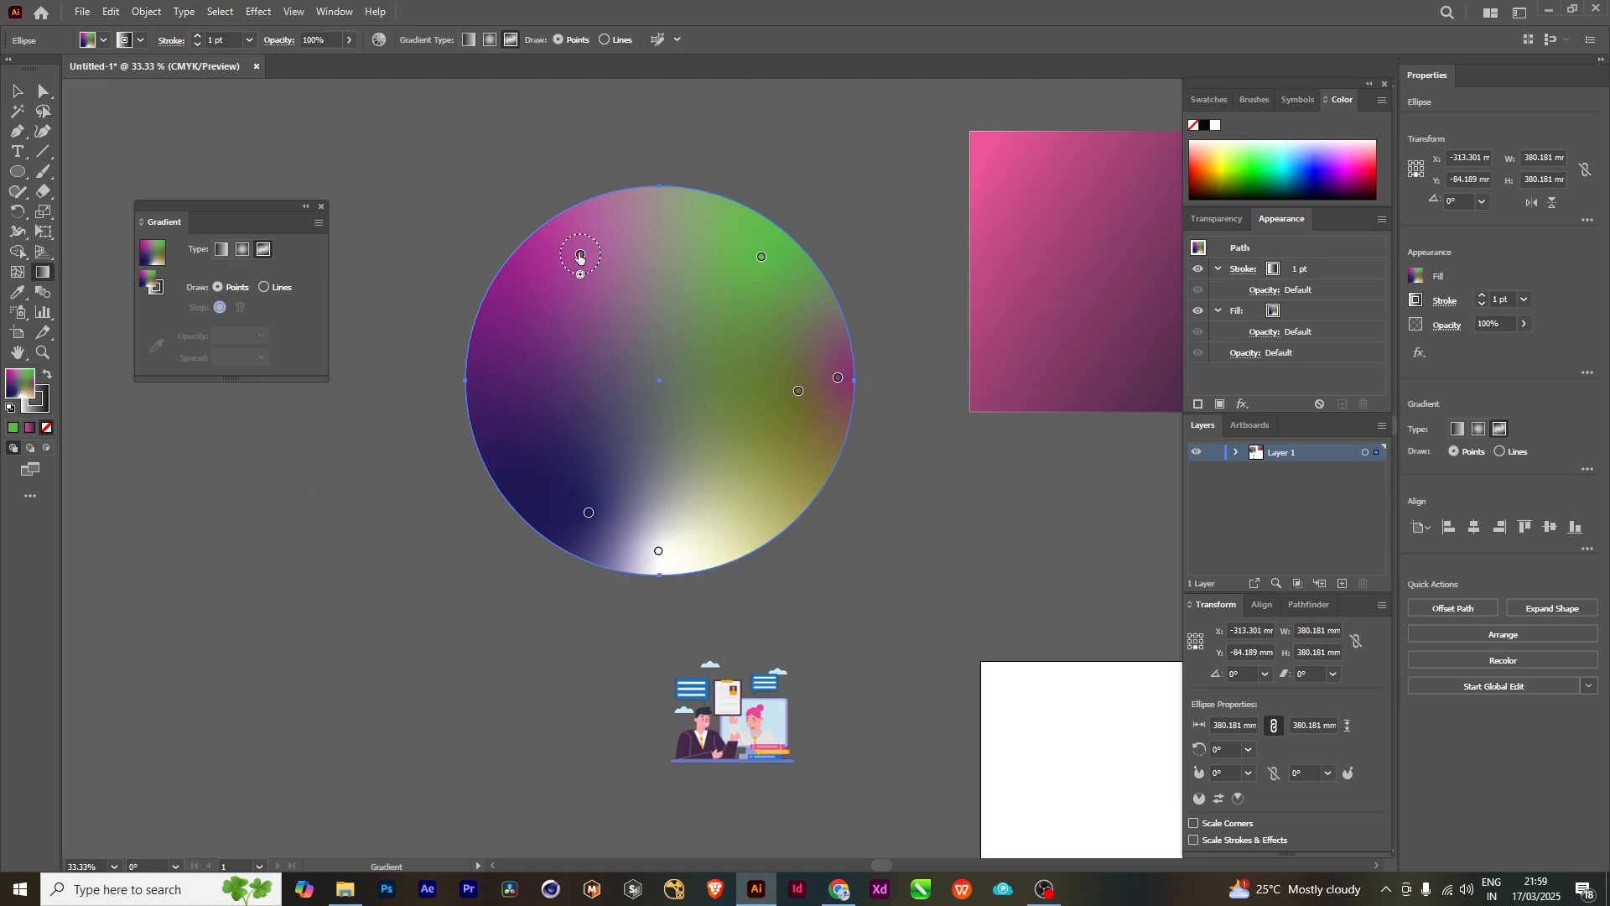
{"action": "left_click_drag", "start_coordinate": [580, 256], "coordinate": [633, 349]}
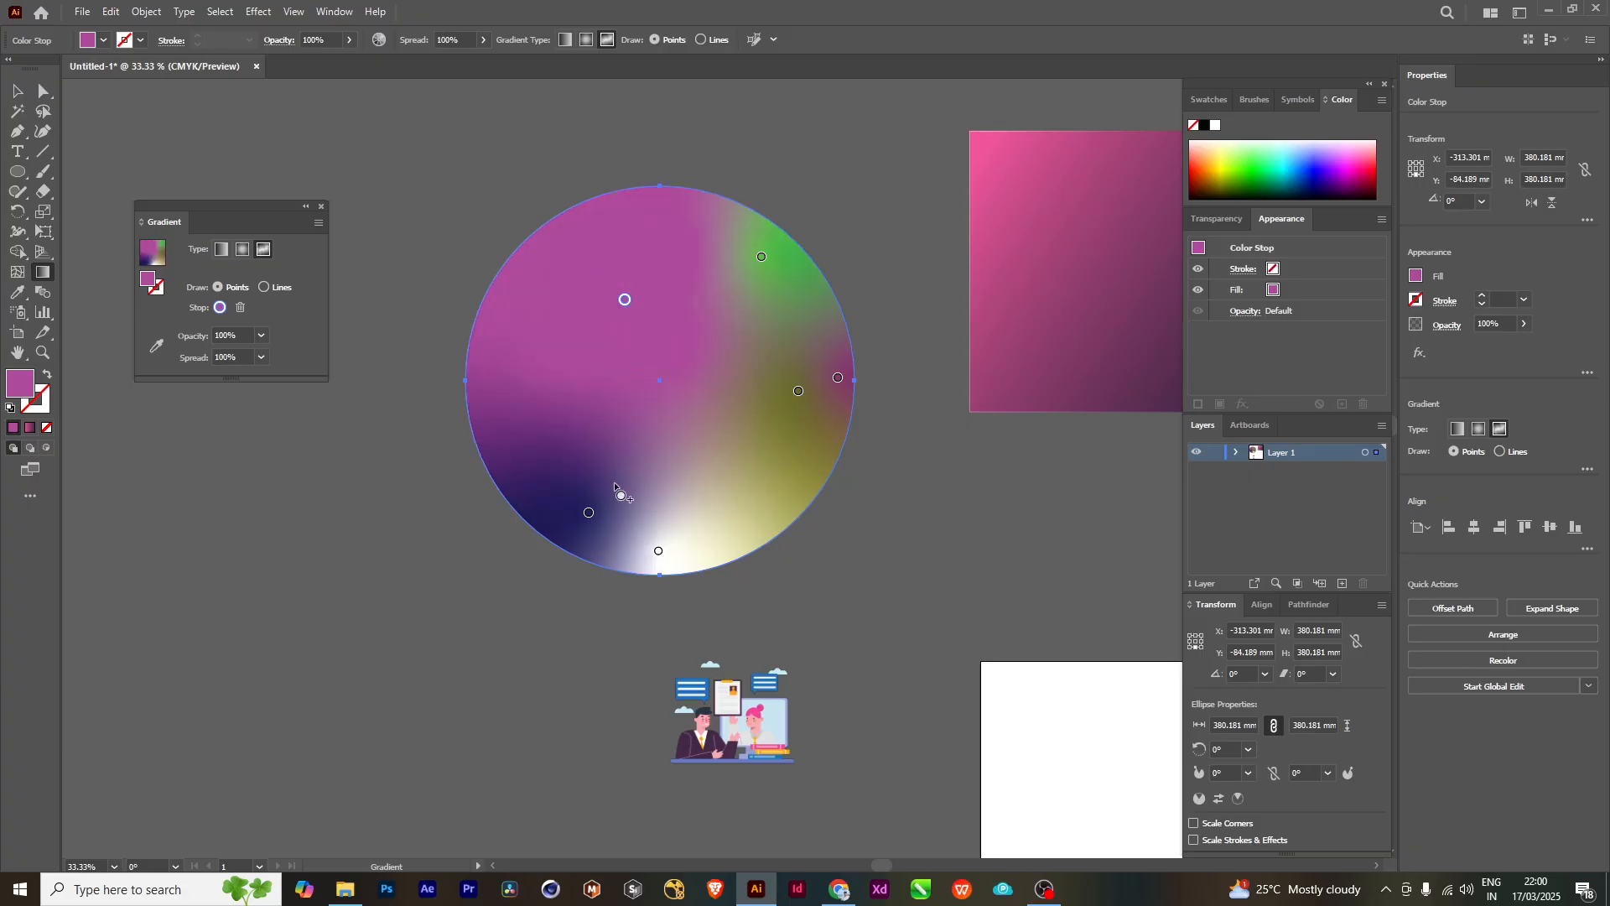
{"action": "left_click", "coordinate": [589, 511]}
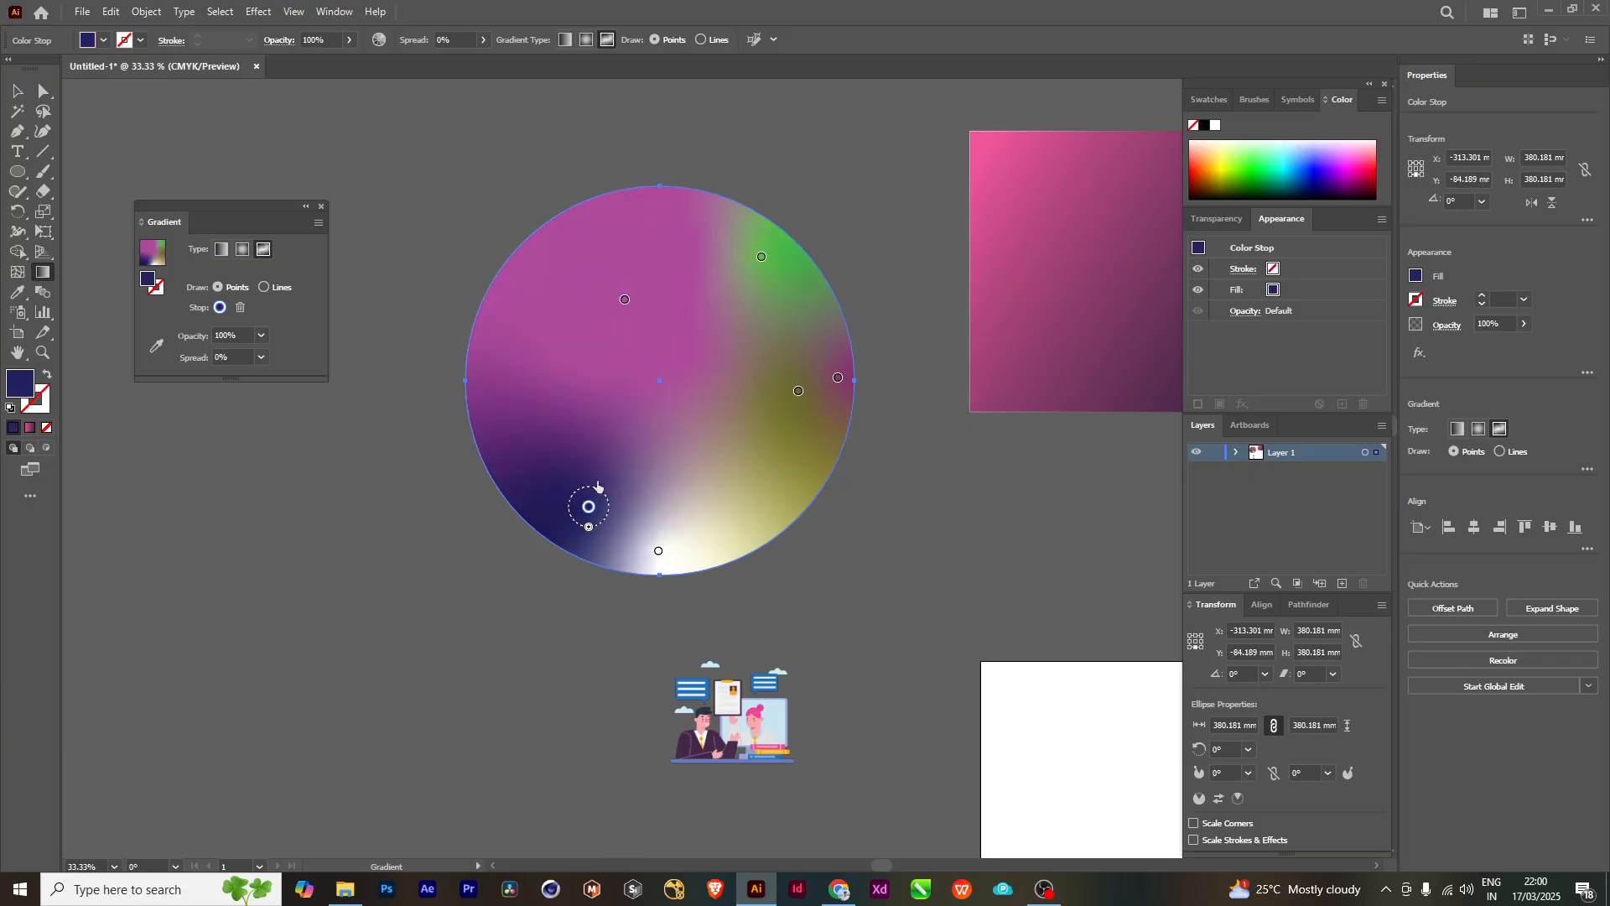
{"action": "left_click_drag", "start_coordinate": [589, 507], "coordinate": [603, 469]}
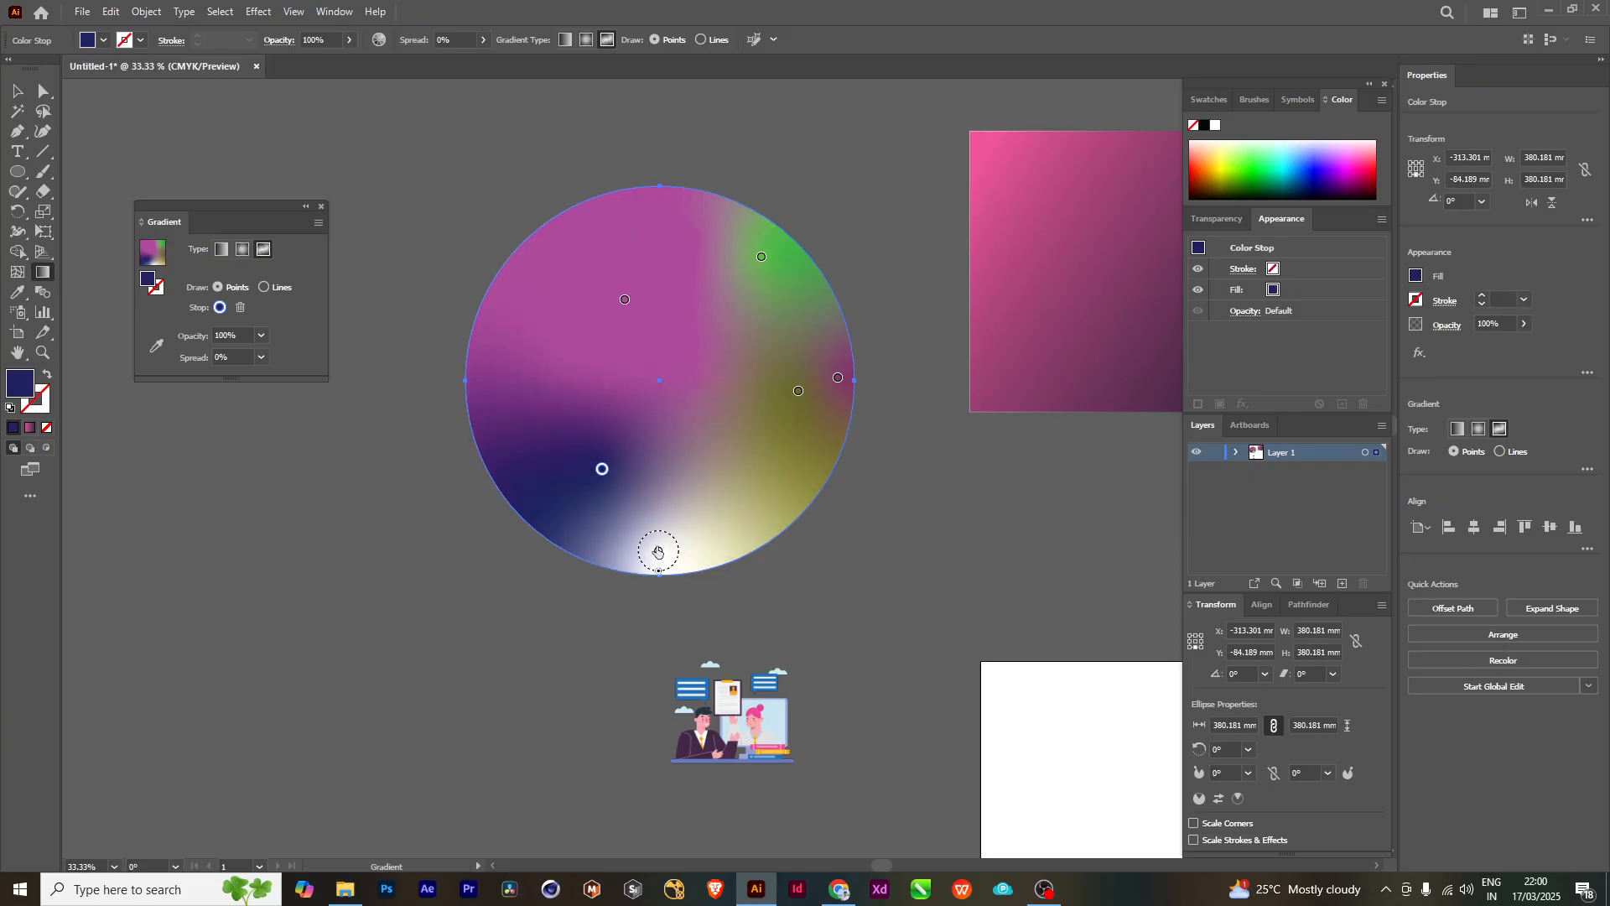
{"action": "mouse_move", "coordinate": [658, 553]}
{"action": "left_mouse_down"}
{"action": "mouse_move", "coordinate": [676, 501]}
{"action": "mouse_move", "coordinate": [675, 539]}
{"action": "left_mouse_up"}
{"action": "key", "text": "ctrl+z"}
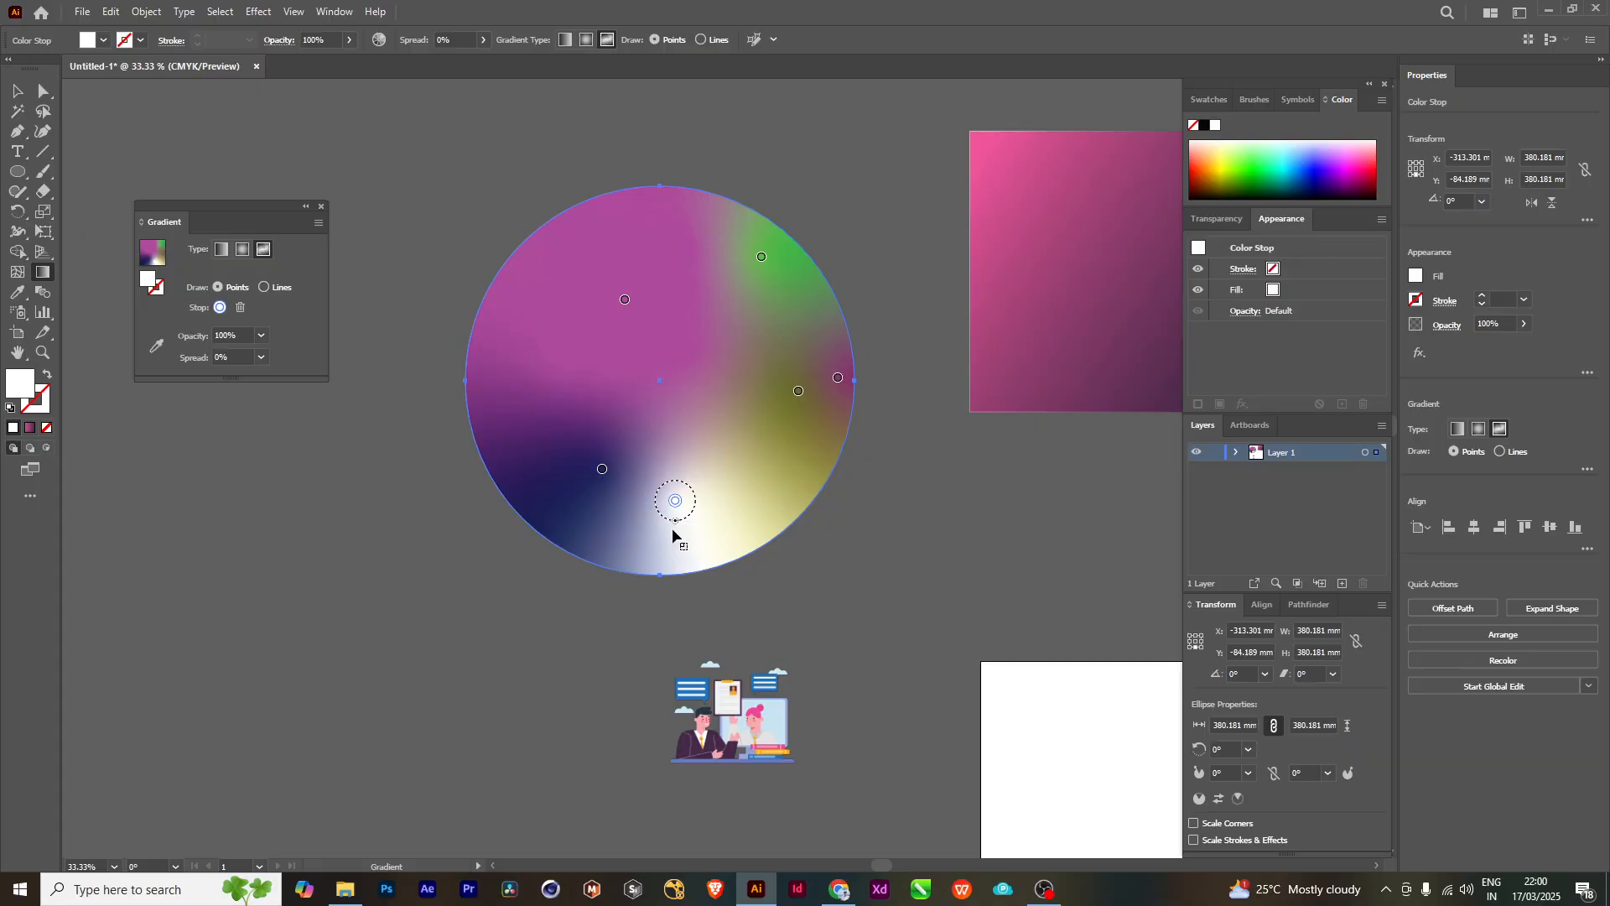
- Remove the purple and olive color points near the circle's right edge, pulling the olive one outside the circle
{"action": "left_click", "coordinate": [798, 392]}
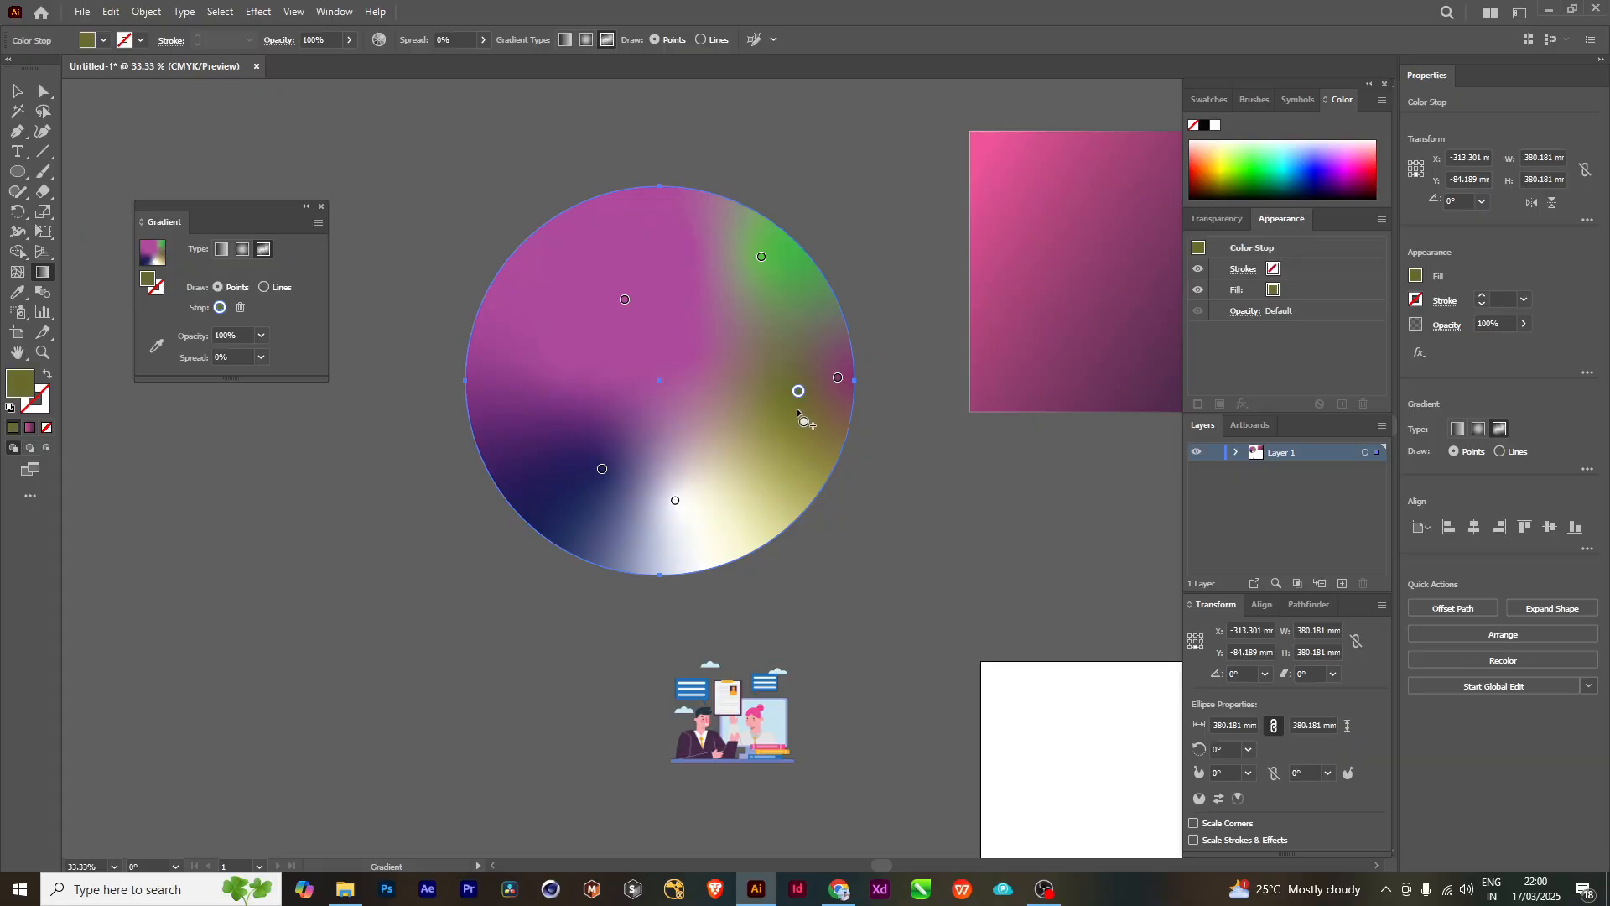
{"action": "left_click_drag", "start_coordinate": [797, 420], "coordinate": [920, 417]}
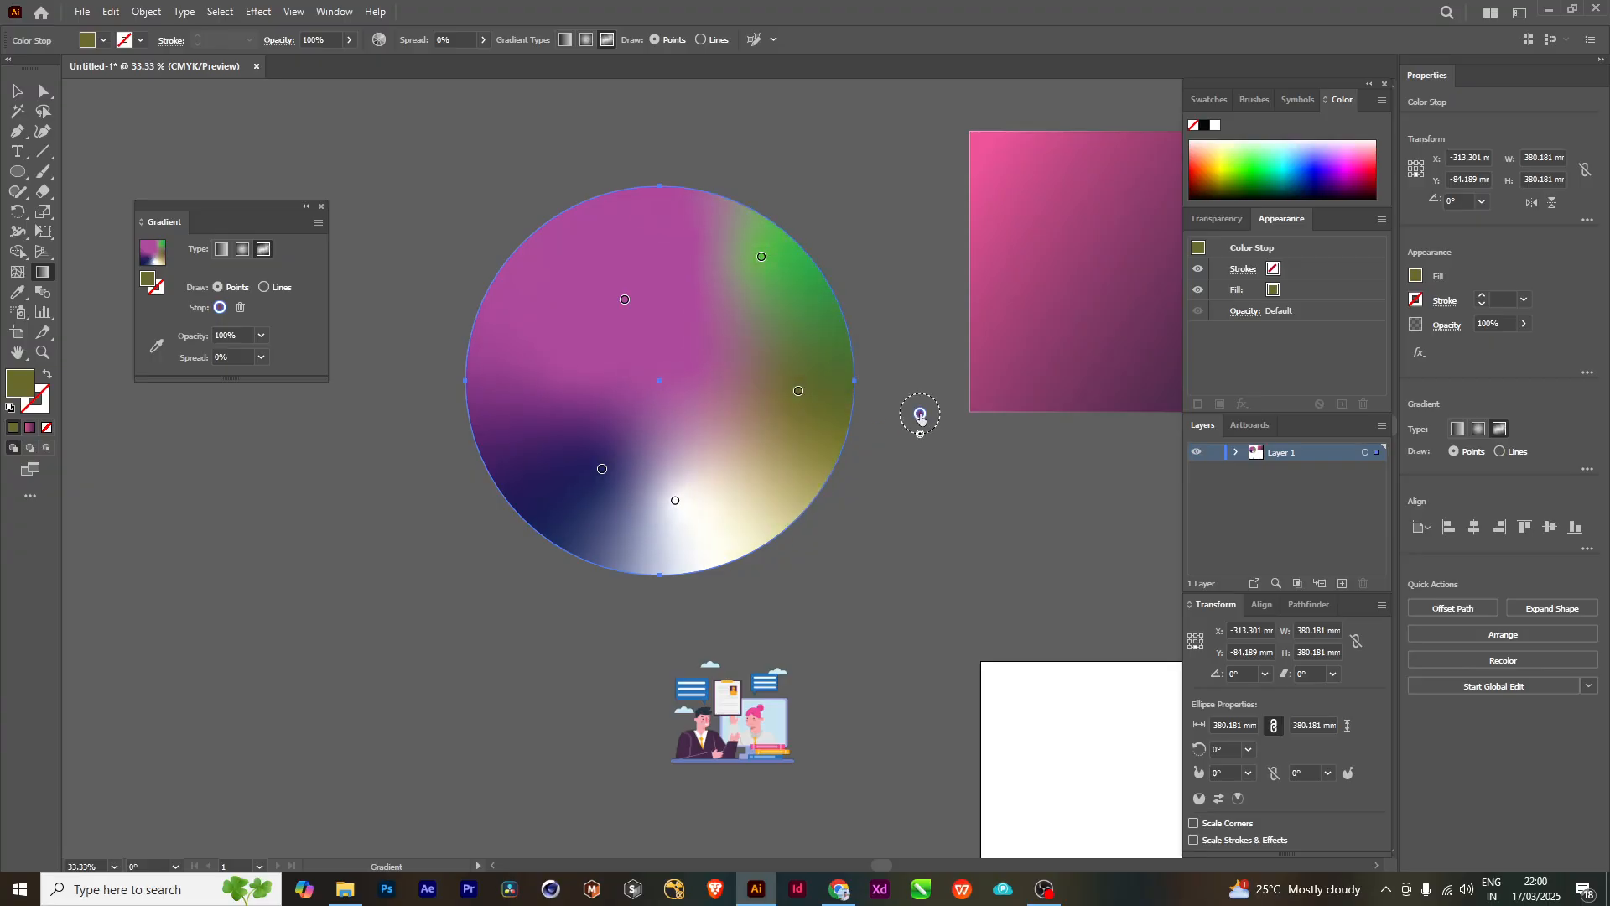
{"action": "key", "text": "Delete"}
{"action": "left_click_drag", "start_coordinate": [766, 426], "coordinate": [769, 418]}
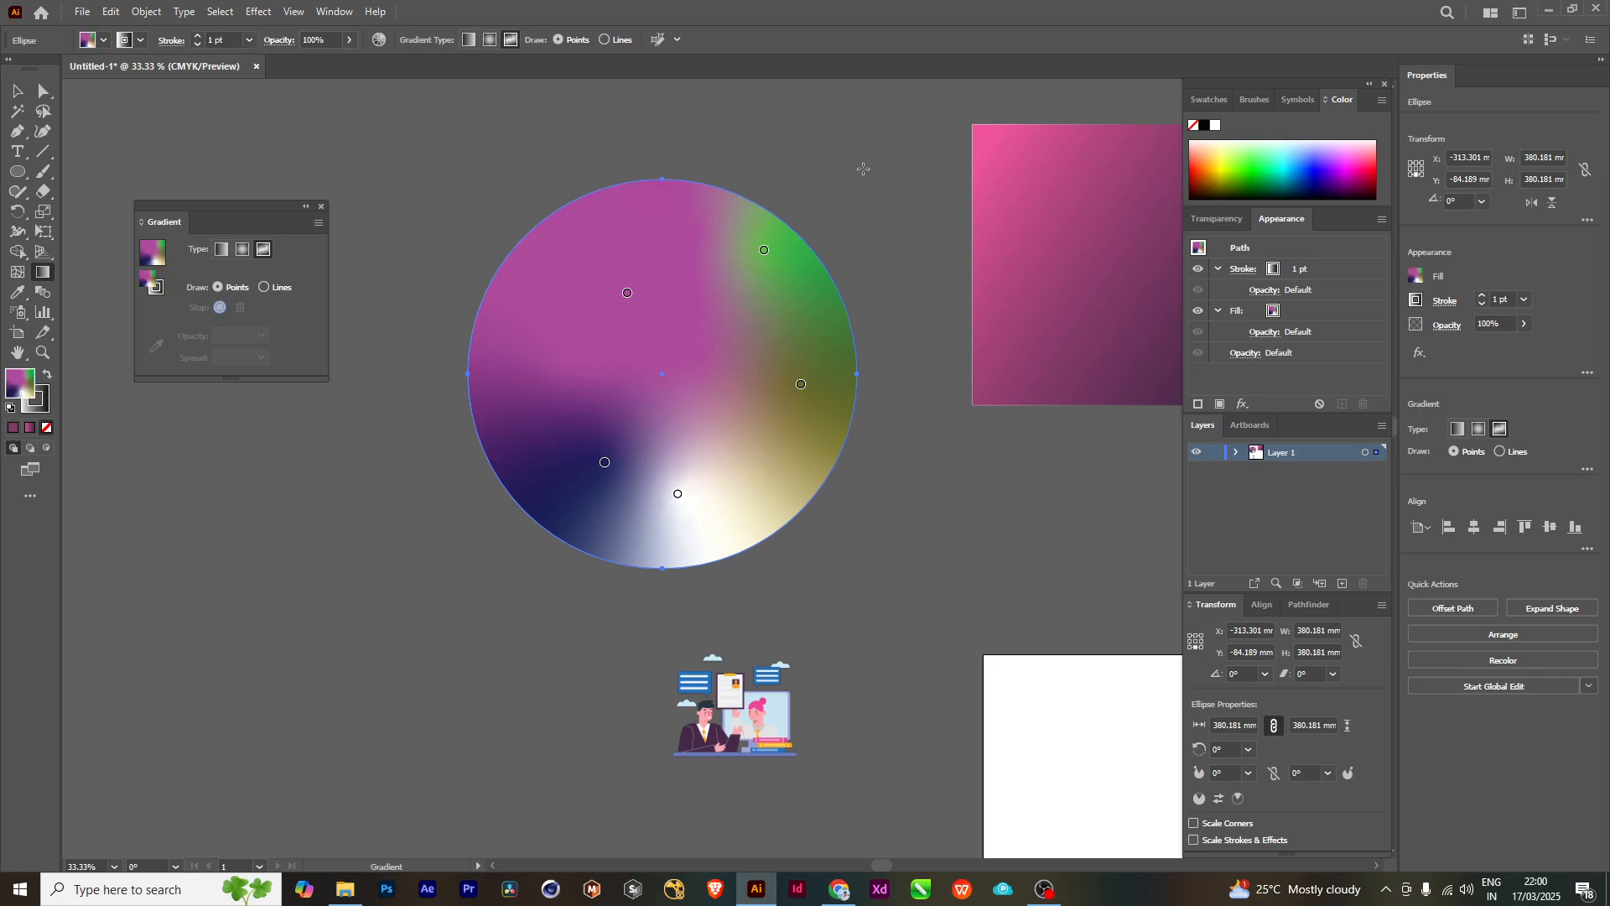
{"action": "left_click", "coordinate": [801, 383]}
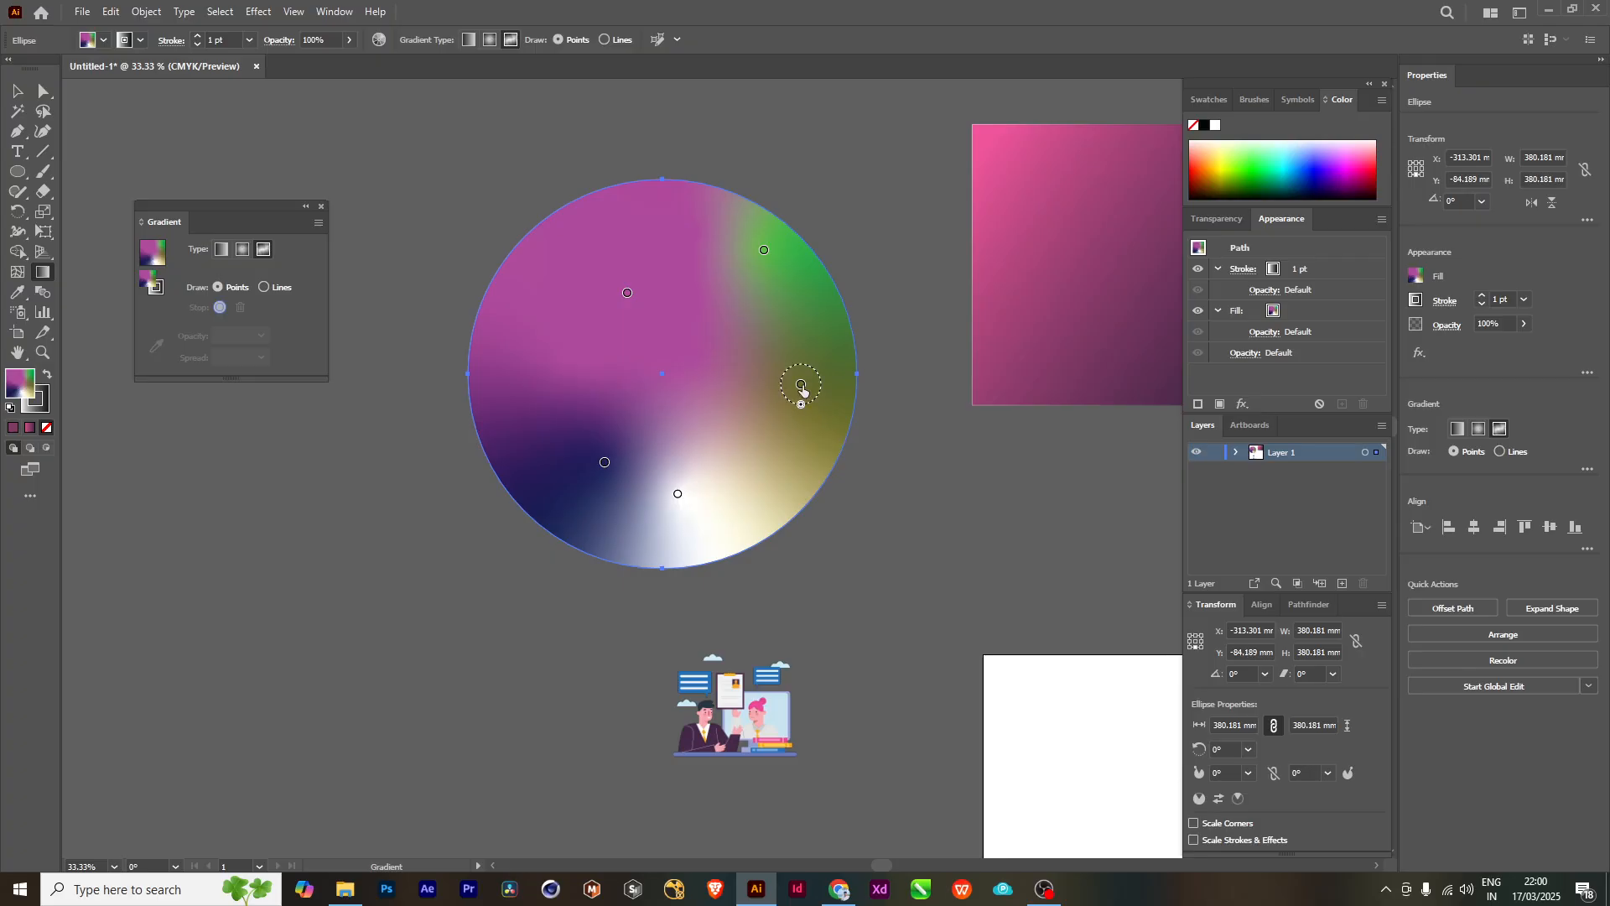
{"action": "left_click_drag", "start_coordinate": [801, 383], "coordinate": [1015, 478]}
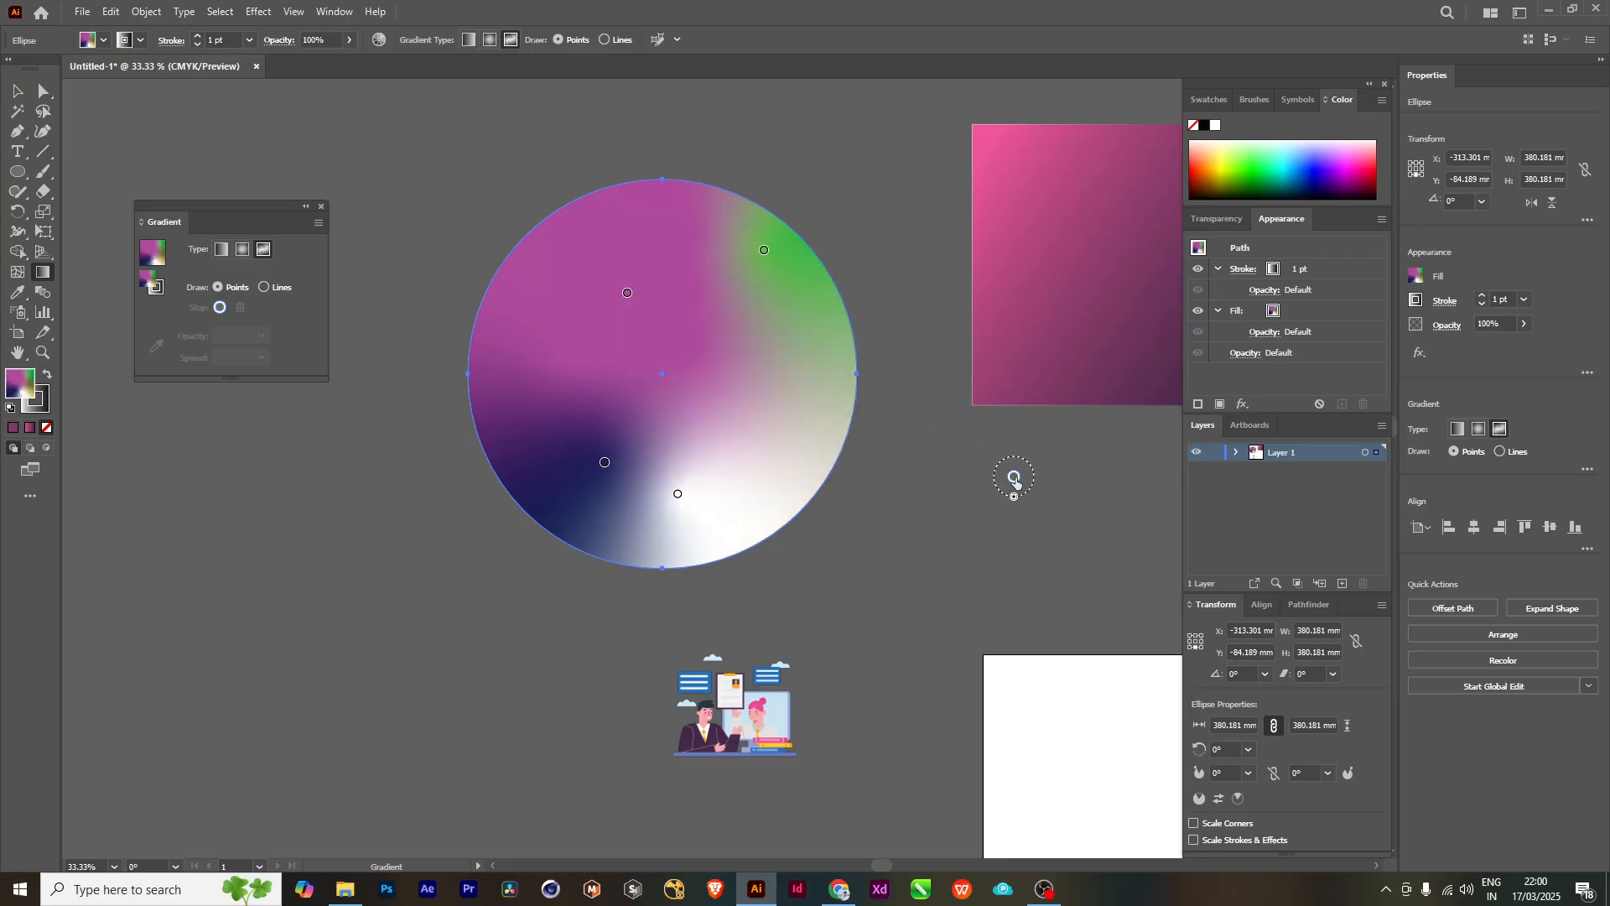
- Move the magenta color point close to the circle's upper edge and pull the green point off the circle to remove it
{"action": "left_click", "coordinate": [605, 462]}
{"action": "left_click_drag", "start_coordinate": [764, 250], "coordinate": [781, 369]}
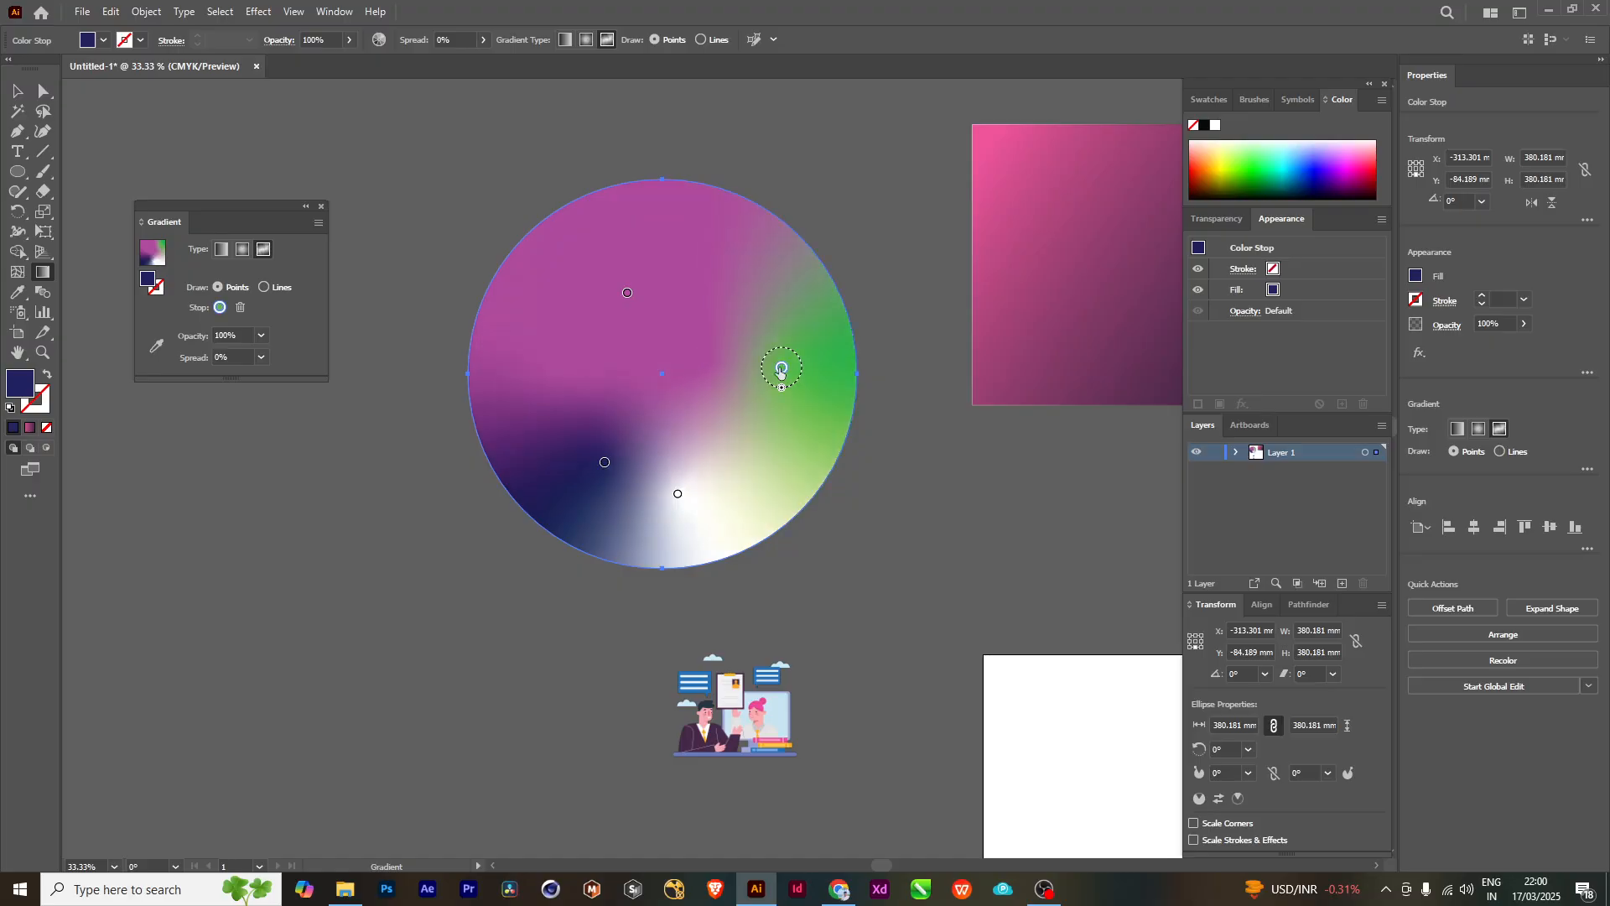
{"action": "left_click_drag", "start_coordinate": [627, 292], "coordinate": [618, 210]}
{"action": "left_click_drag", "start_coordinate": [782, 369], "coordinate": [902, 212]}
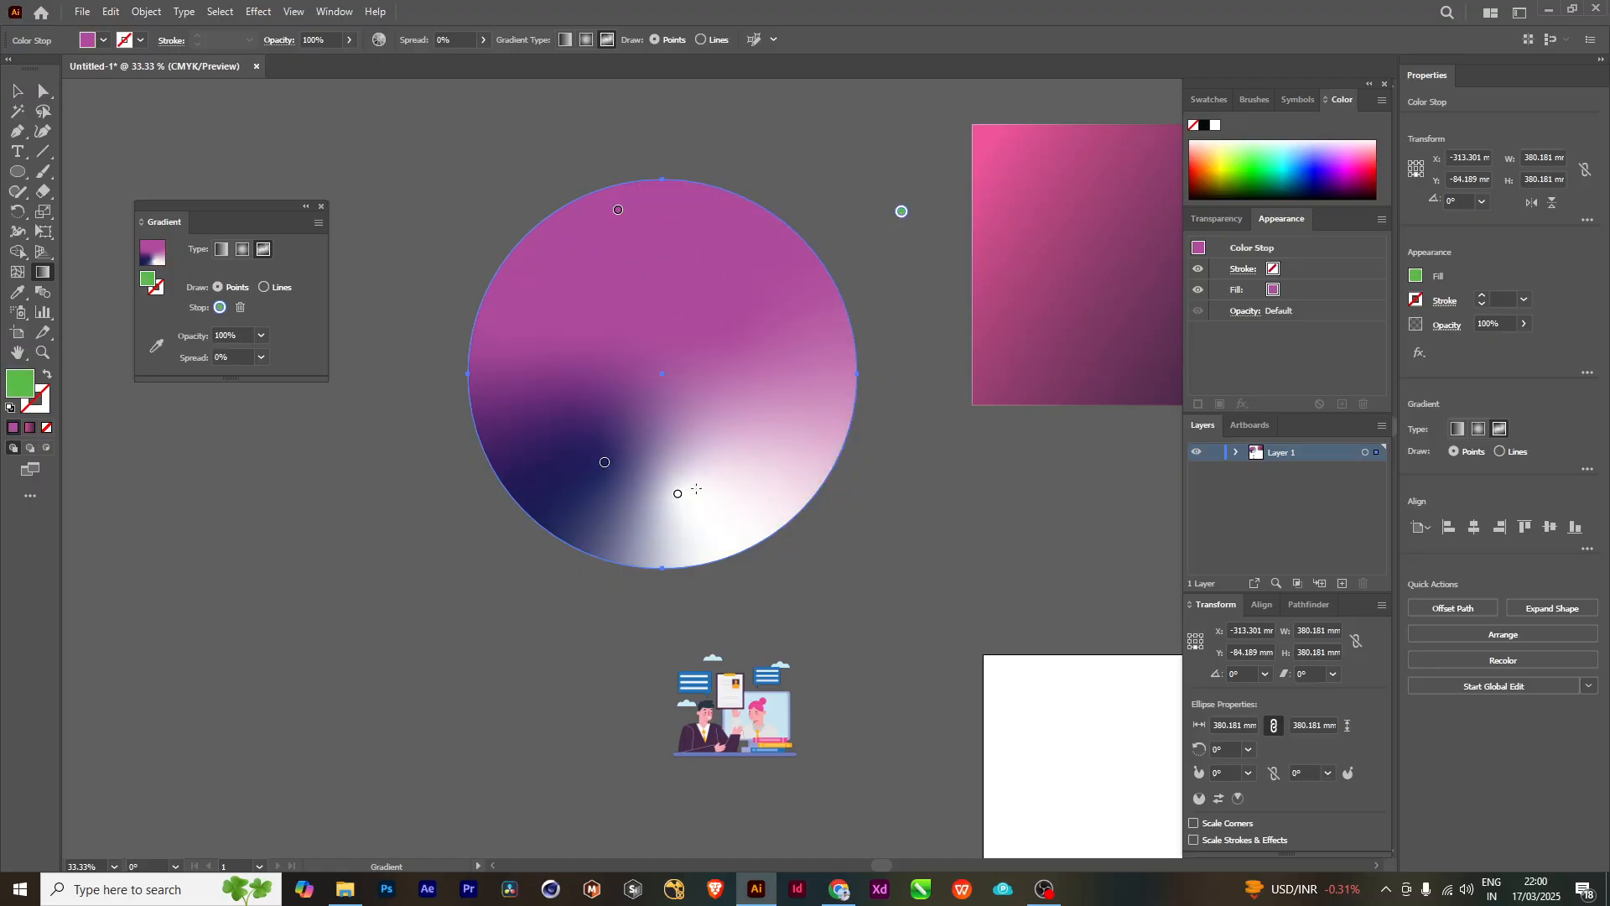
- Shift the white color point toward the circle's lower right and the dark blue point toward its lower-left edge
{"action": "left_click_drag", "start_coordinate": [678, 494], "coordinate": [747, 457]}
{"action": "left_click_drag", "start_coordinate": [605, 462], "coordinate": [539, 470]}
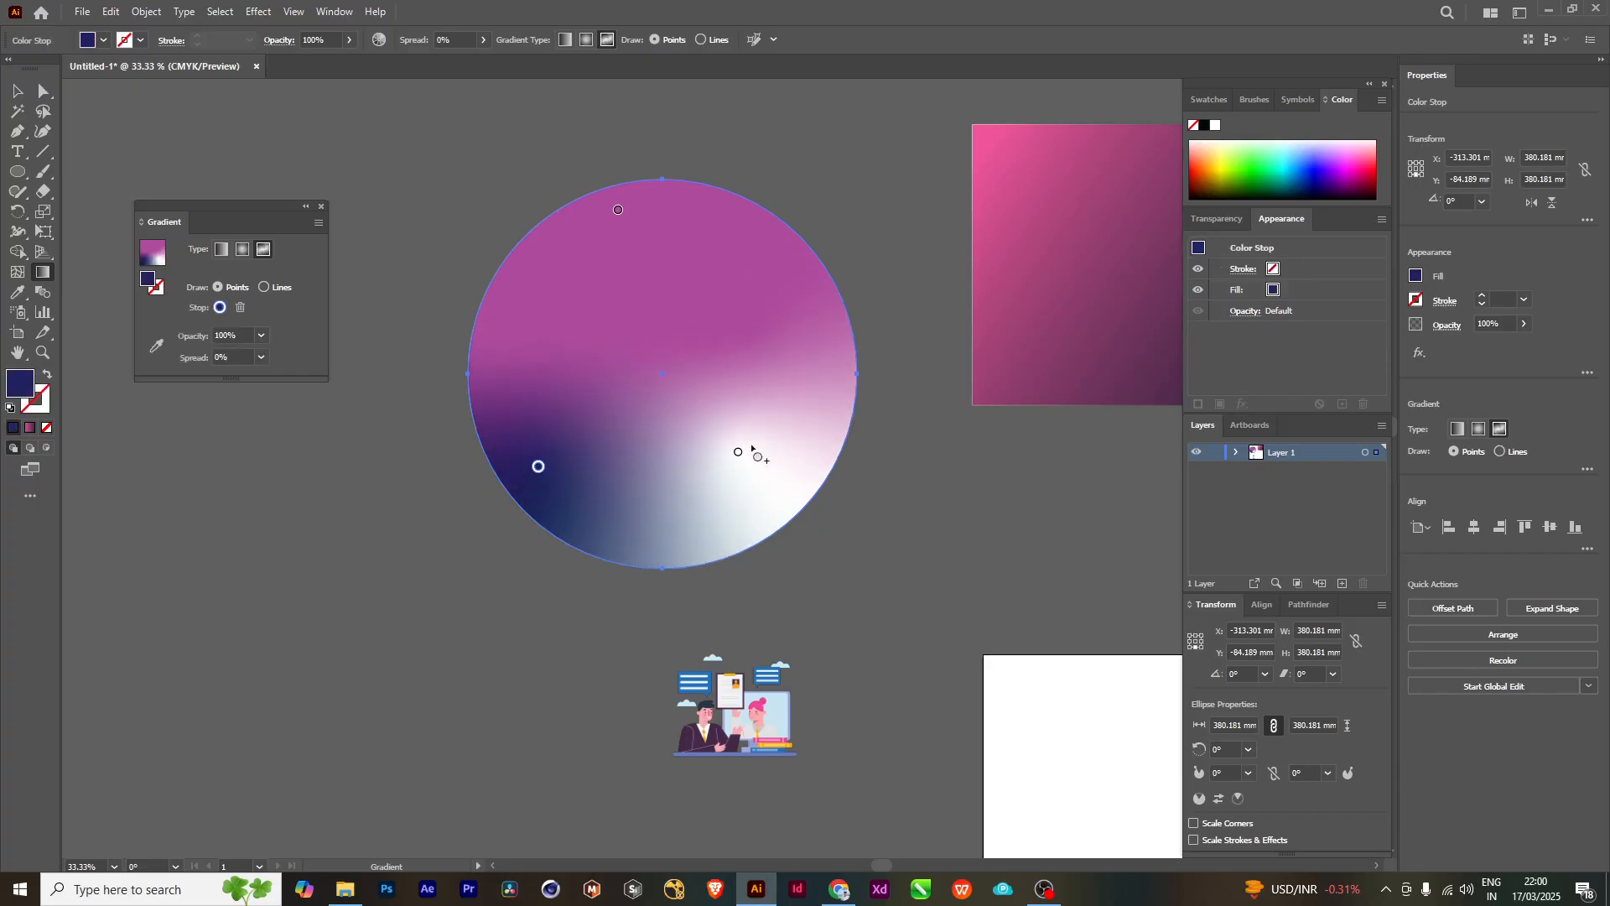
{"action": "mouse_move", "coordinate": [738, 451]}
{"action": "left_mouse_down"}
{"action": "mouse_move", "coordinate": [791, 449]}
{"action": "mouse_move", "coordinate": [719, 468]}
{"action": "left_mouse_up"}
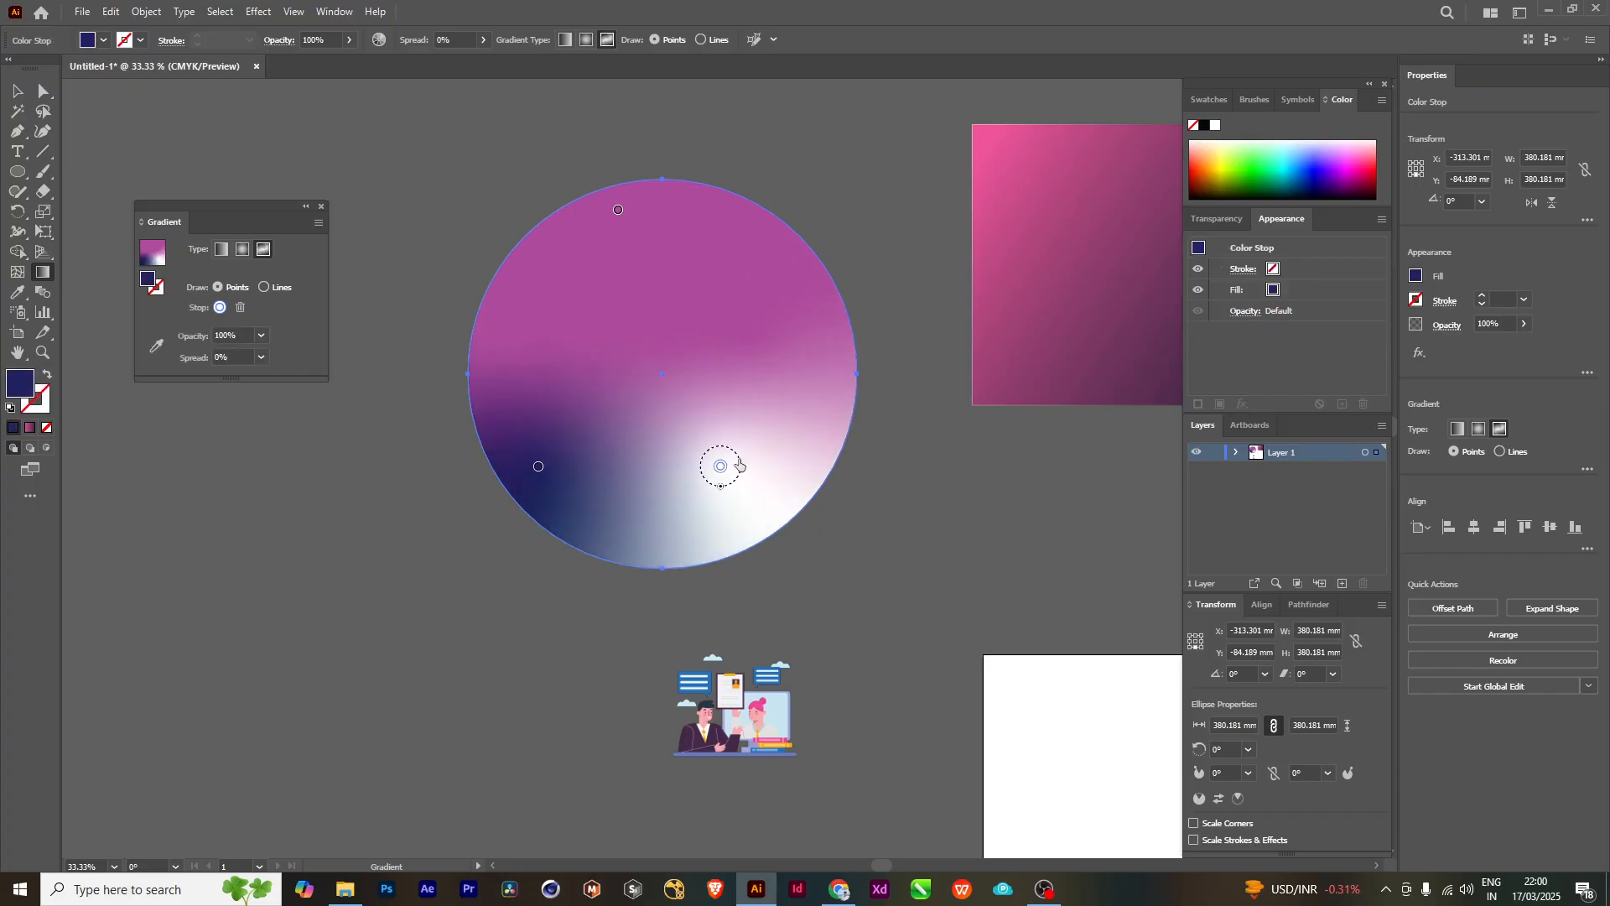
{"action": "left_click", "coordinate": [865, 411]}
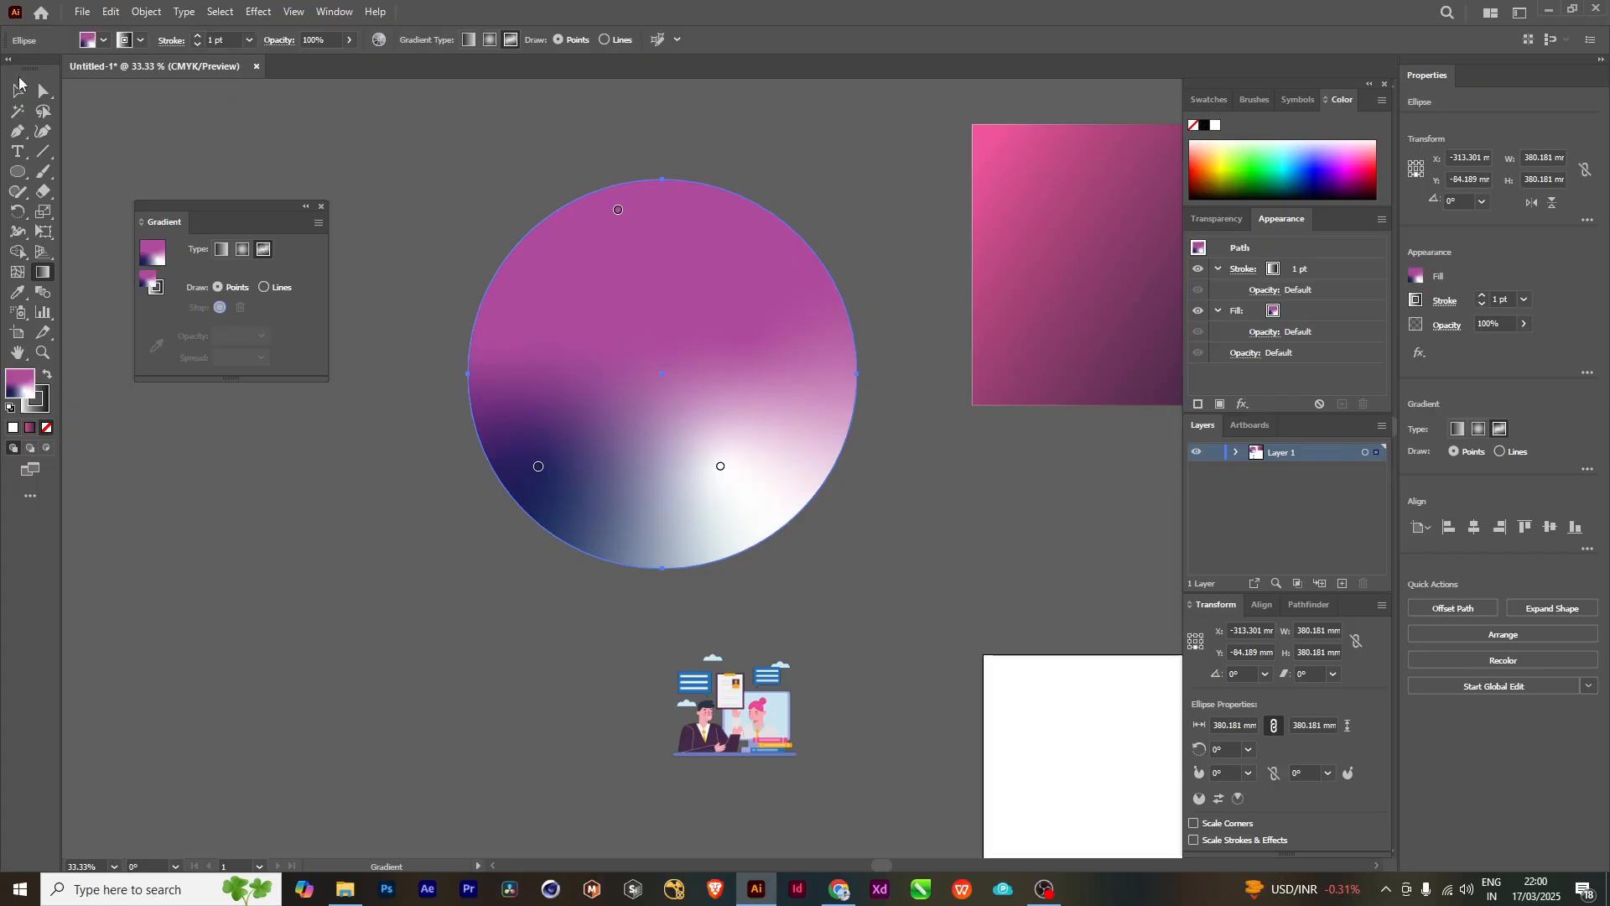
- Move the multicolored circle above the gradient rectangle, to about X 198 mm and Y -556 mm
{"action": "left_click", "coordinate": [18, 85]}
{"action": "left_click", "coordinate": [539, 101]}
{"action": "scroll", "coordinate": [912, 360], "scroll_direction": "down", "scroll_amount": 1}
{"action": "scroll", "coordinate": [839, 403], "scroll_direction": "right", "scroll_amount": 3}
{"action": "left_click_drag", "start_coordinate": [556, 334], "coordinate": [647, 282]}
{"action": "left_click_drag", "start_coordinate": [623, 387], "coordinate": [576, 386]}
{"action": "left_click_drag", "start_coordinate": [627, 320], "coordinate": [861, 215]}
{"action": "scroll", "coordinate": [577, 394], "scroll_direction": "up", "scroll_amount": 1}
{"action": "left_click_drag", "start_coordinate": [867, 270], "coordinate": [733, 460]}
{"action": "left_click_drag", "start_coordinate": [773, 383], "coordinate": [938, 136]}
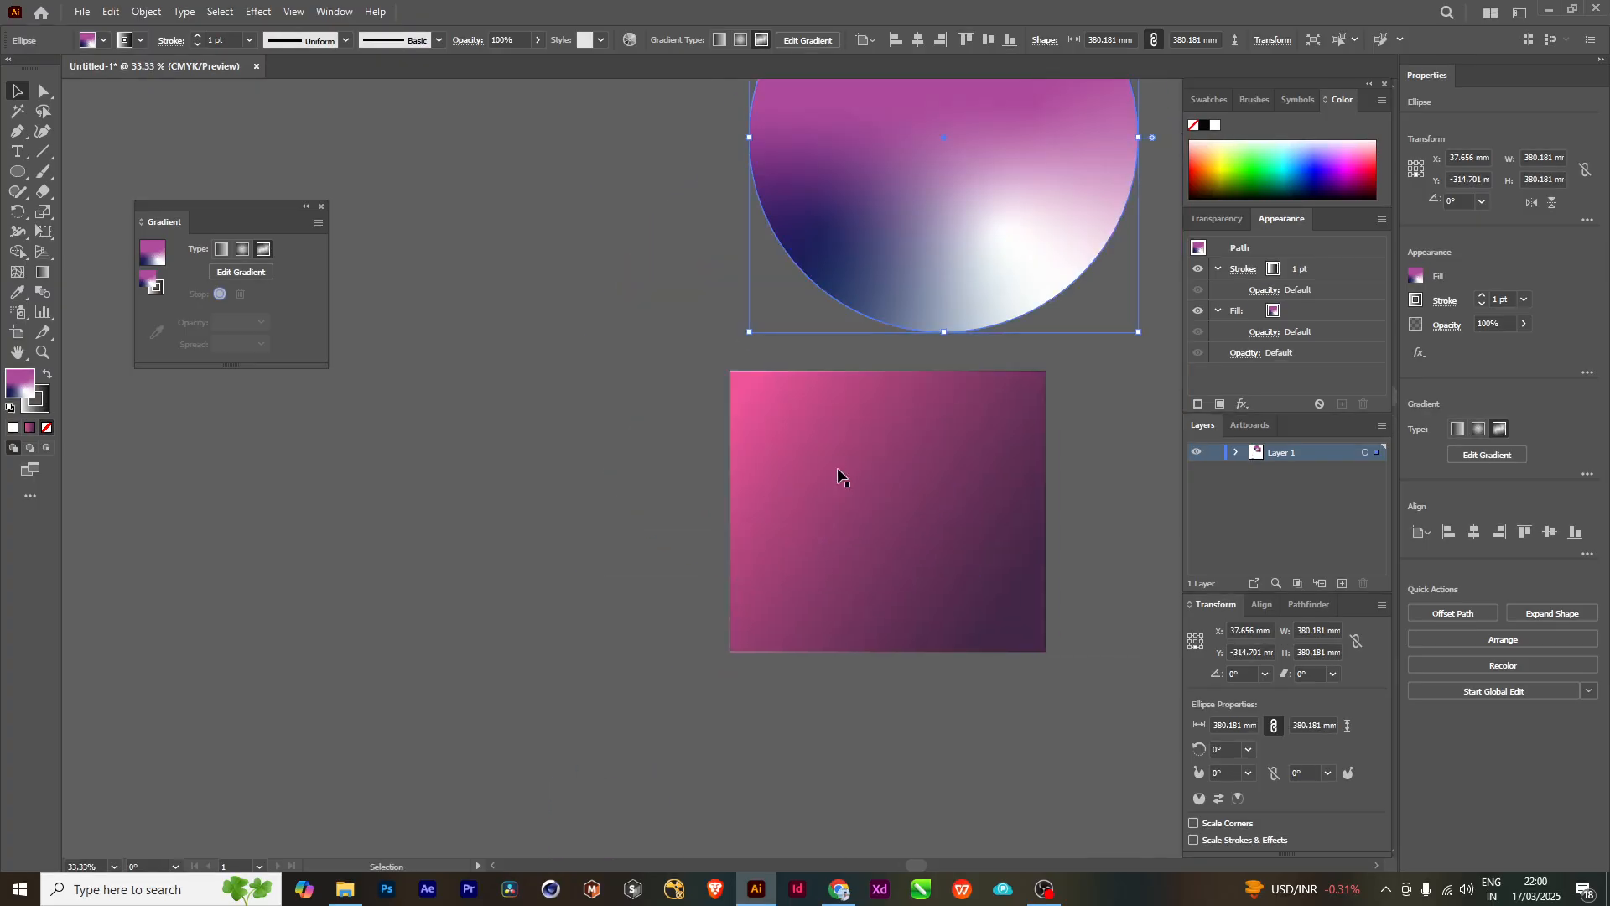
{"action": "left_click_drag", "start_coordinate": [528, 490], "coordinate": [657, 449]}
{"action": "left_click_drag", "start_coordinate": [953, 535], "coordinate": [889, 510]}
{"action": "left_click_drag", "start_coordinate": [539, 456], "coordinate": [479, 457]}
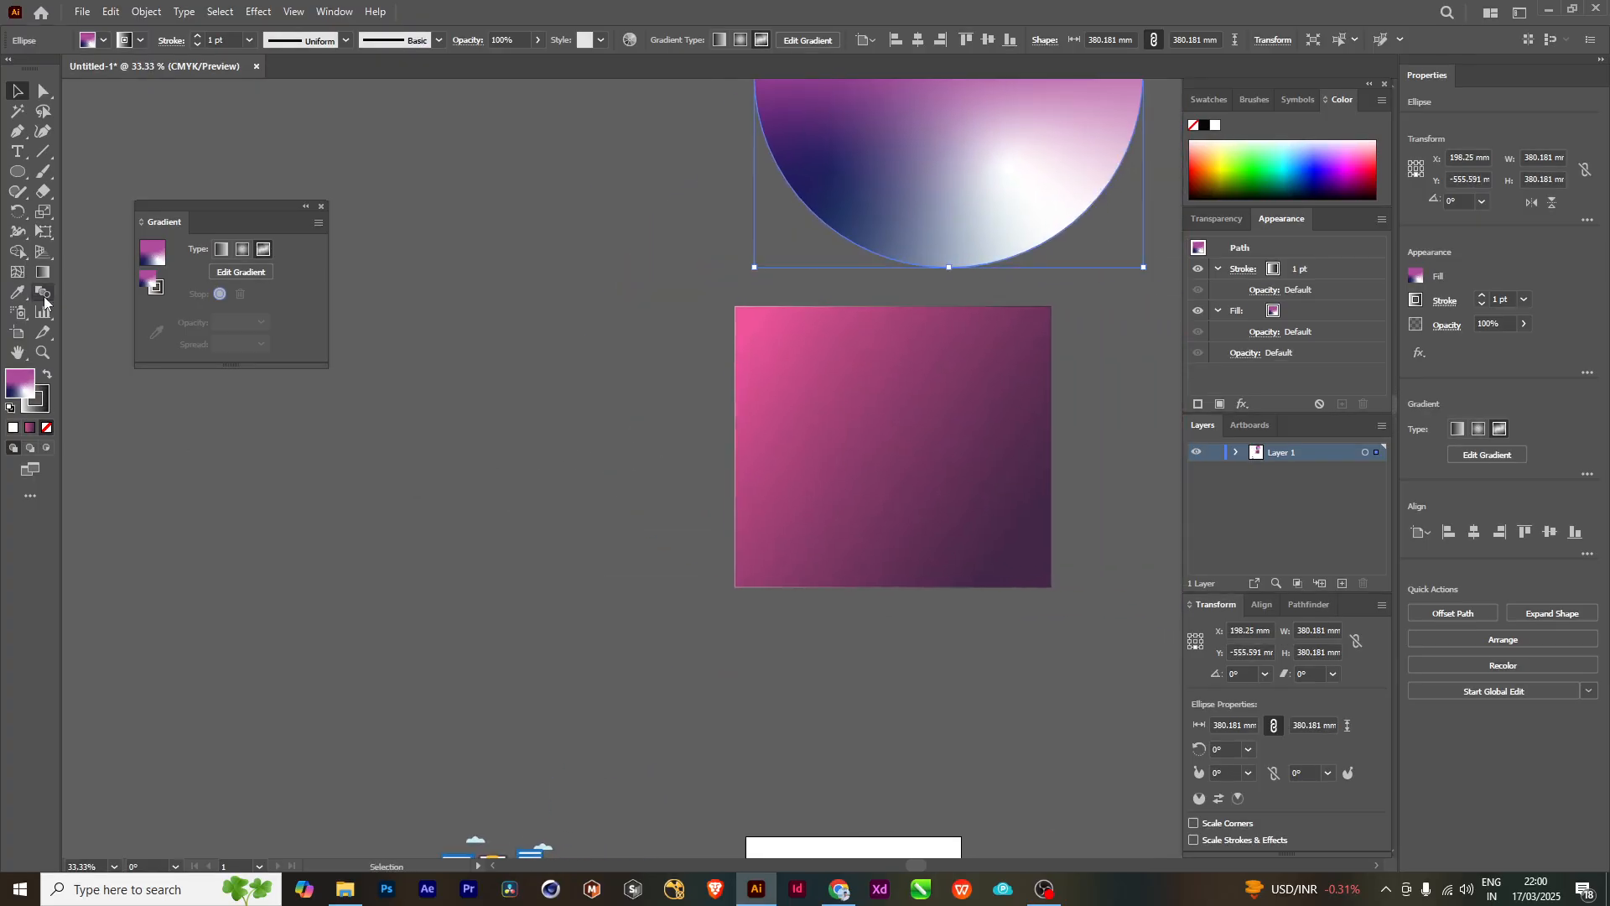
- Draw a circle about 277 mm in diameter left of the rectangle and give it a freeform gradient in Lines mode
{"action": "left_click", "coordinate": [21, 174]}
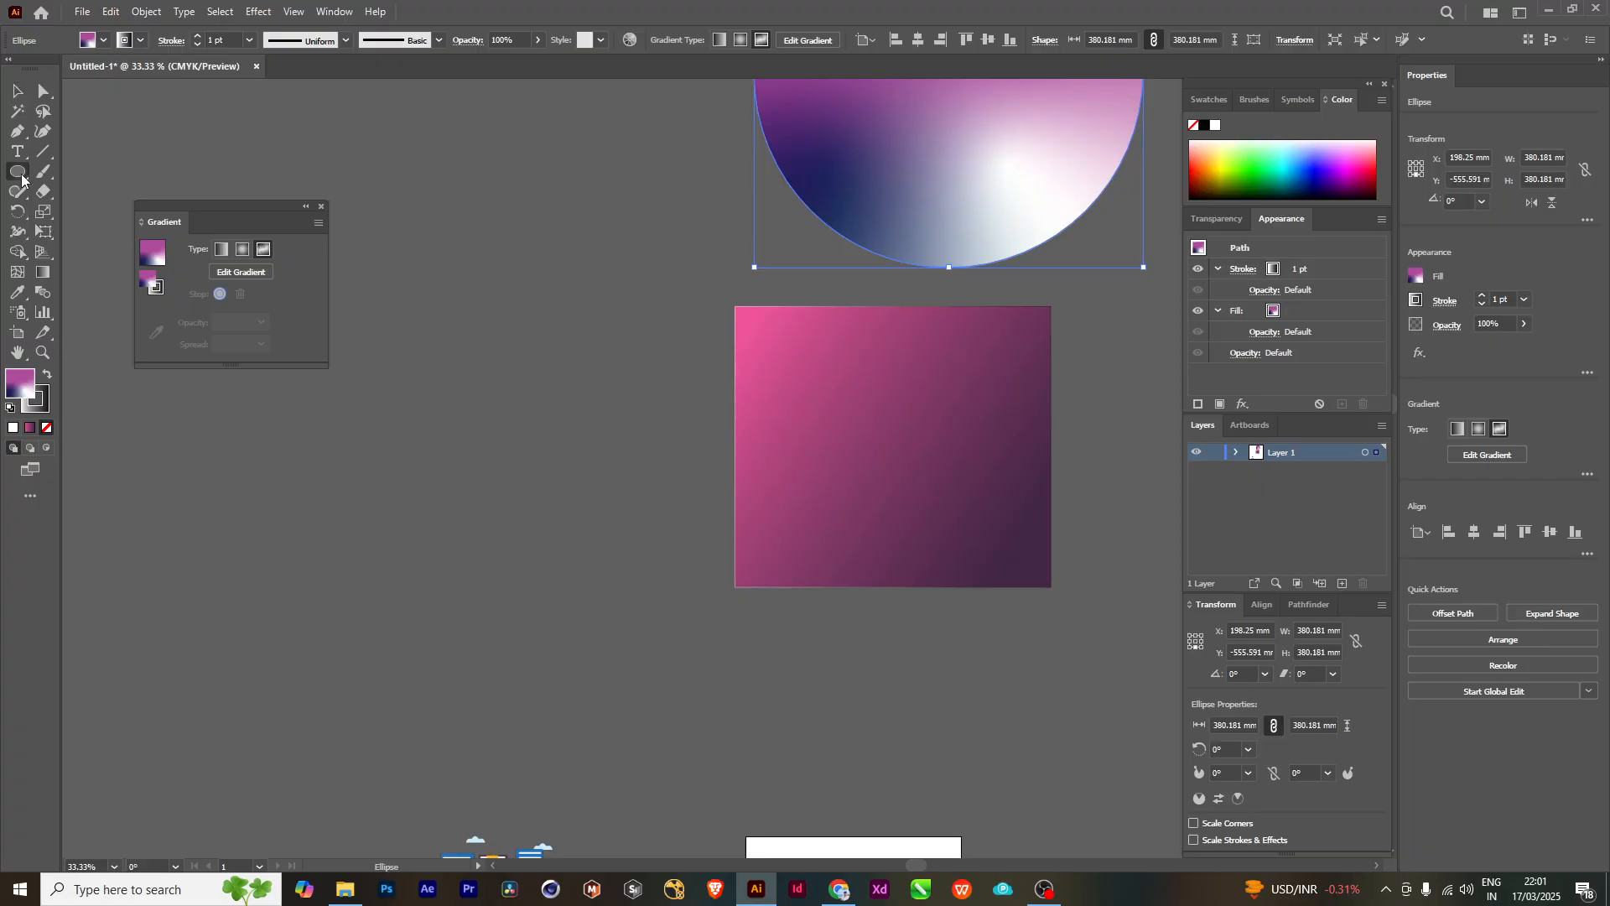
{"action": "left_click_drag", "start_coordinate": [531, 499], "coordinate": [390, 357]}
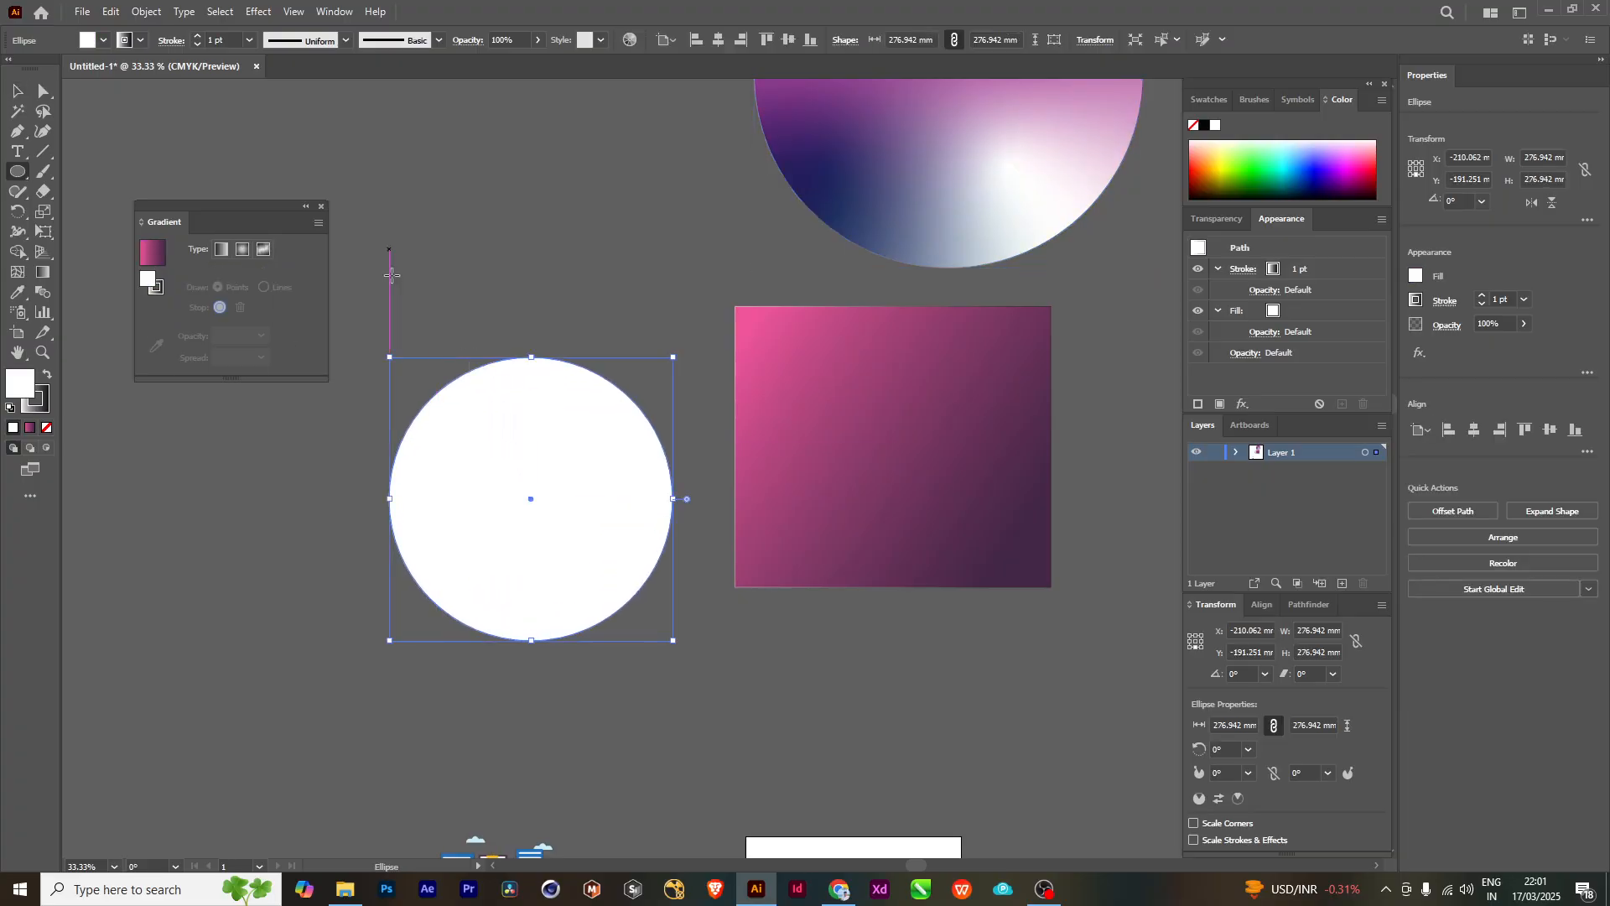
{"action": "left_click", "coordinate": [151, 252]}
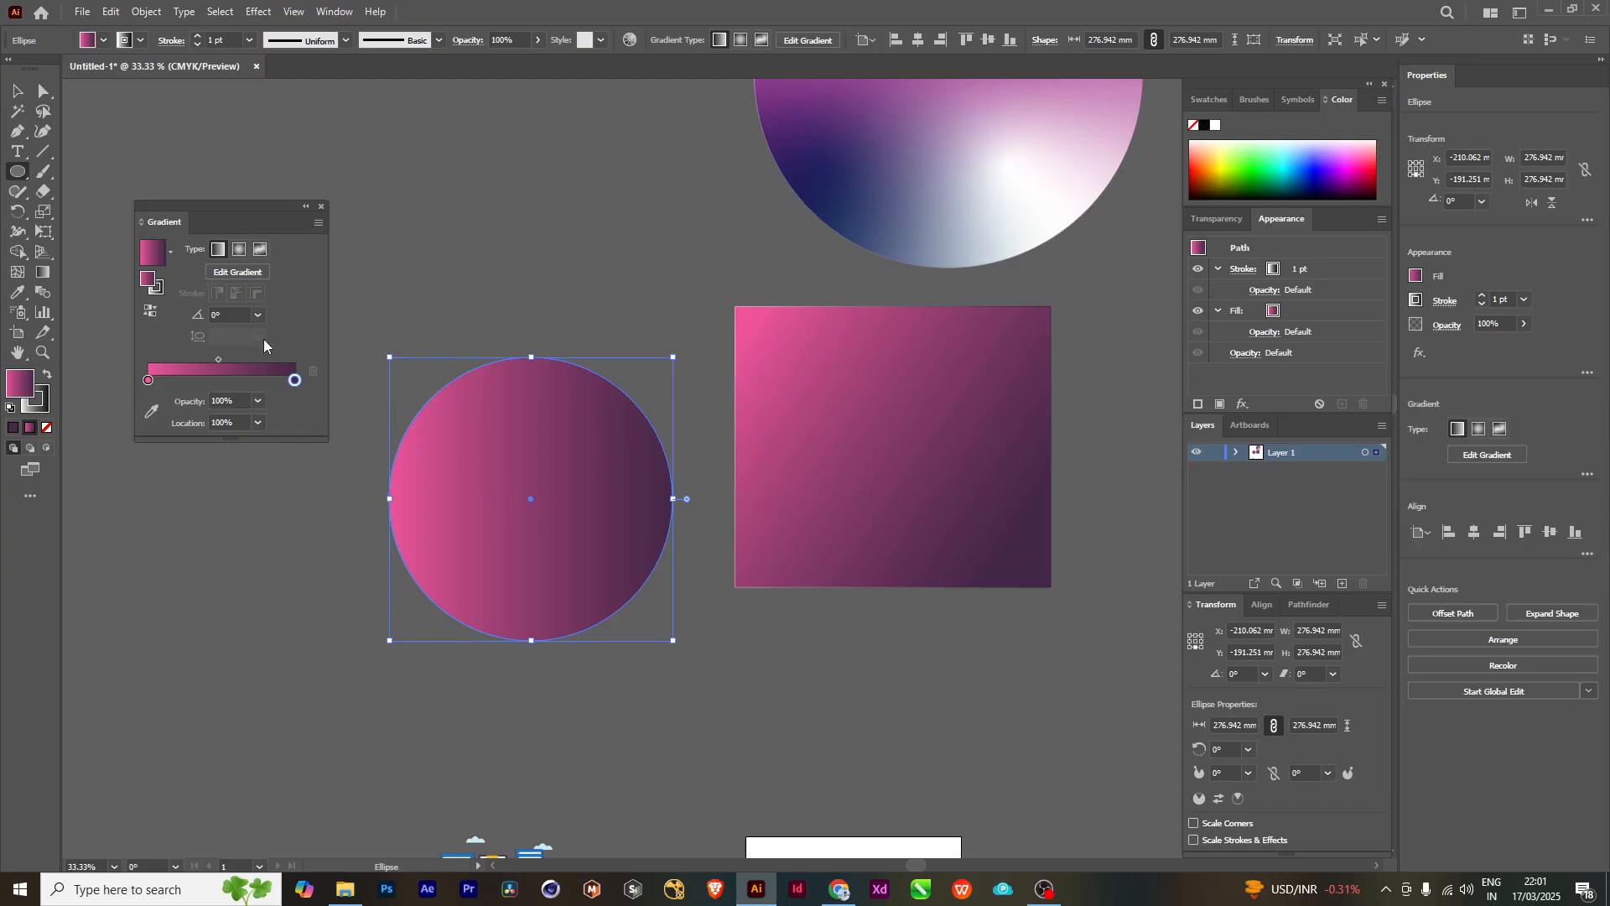
{"action": "left_click", "coordinate": [260, 249]}
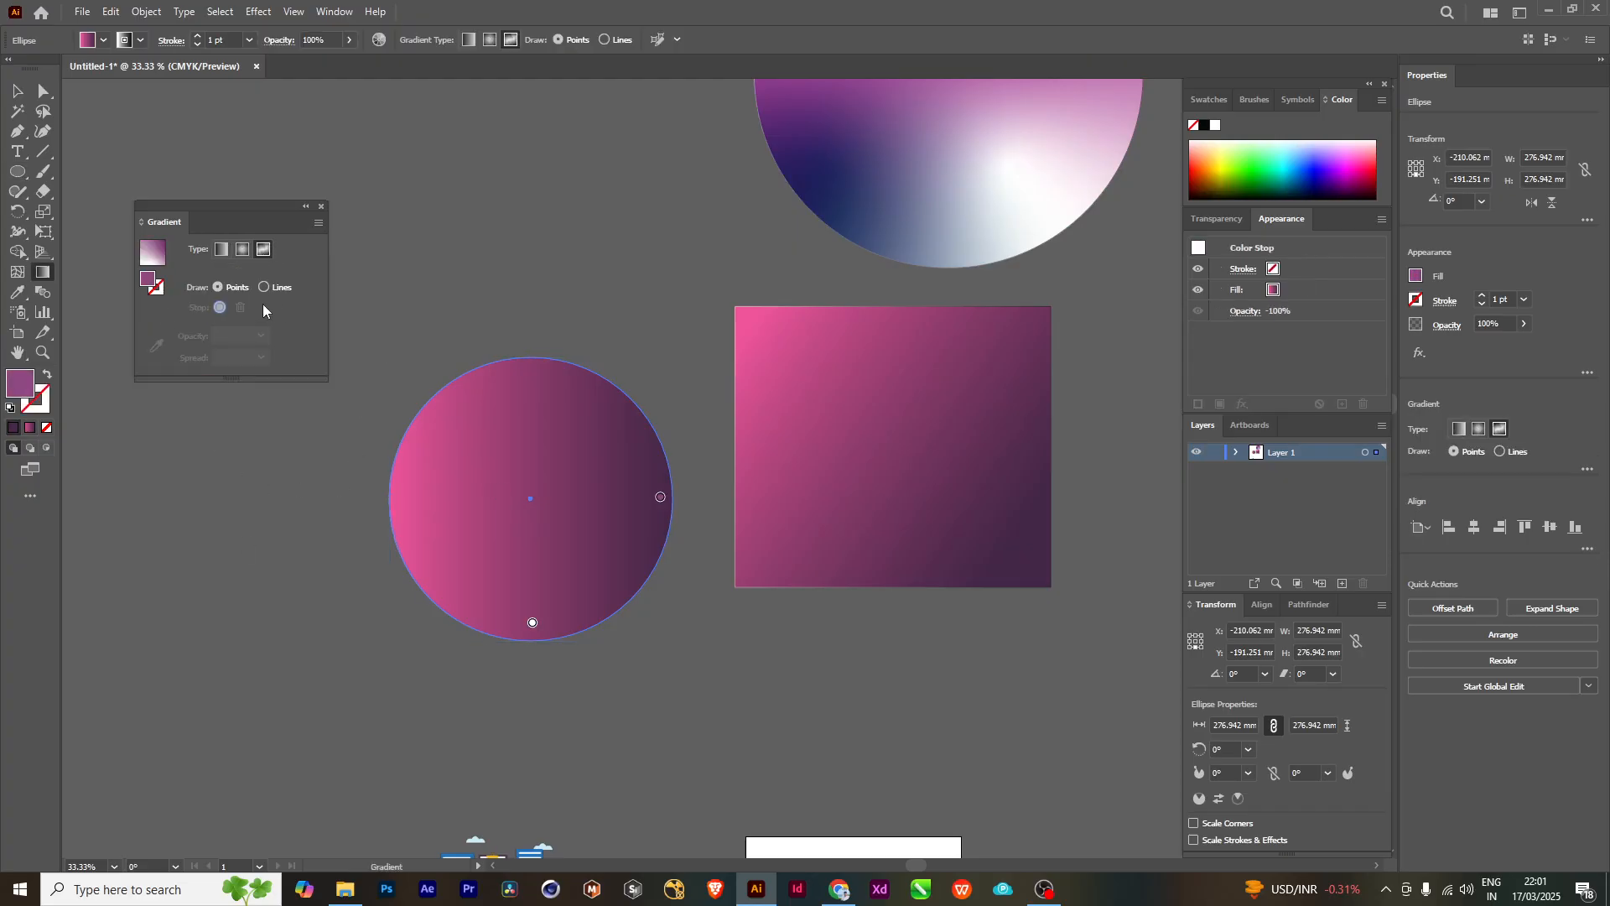
{"action": "left_click", "coordinate": [264, 287]}
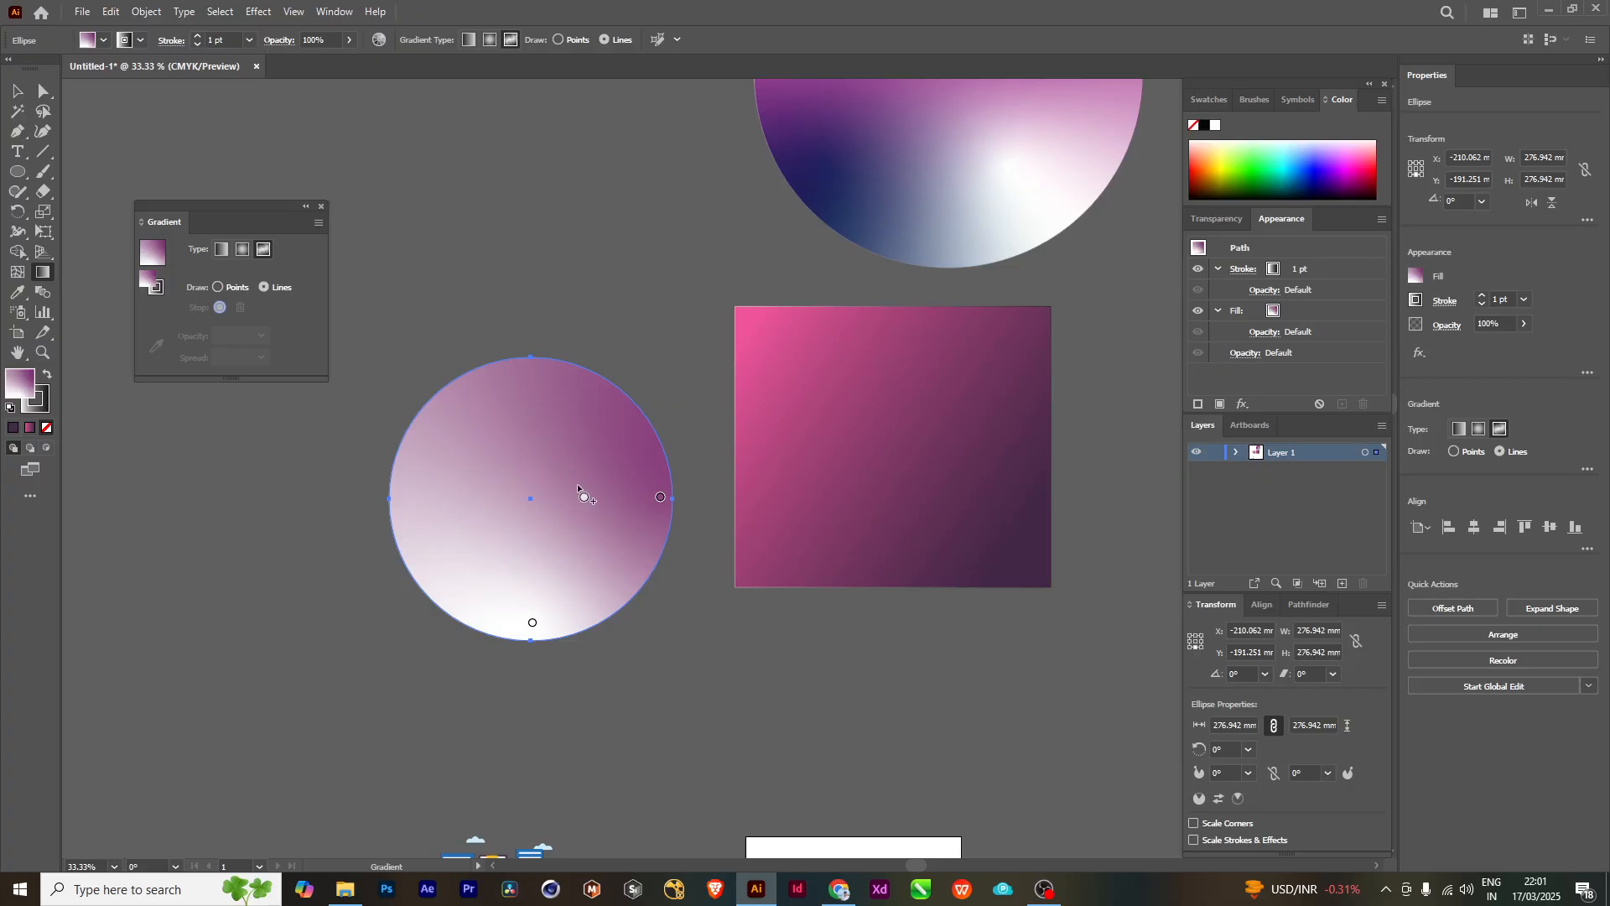
- Draw a crescent-shaped gradient line of ten white color stops through the new circle's right half and along its lower edge
{"action": "left_click", "coordinate": [569, 399]}
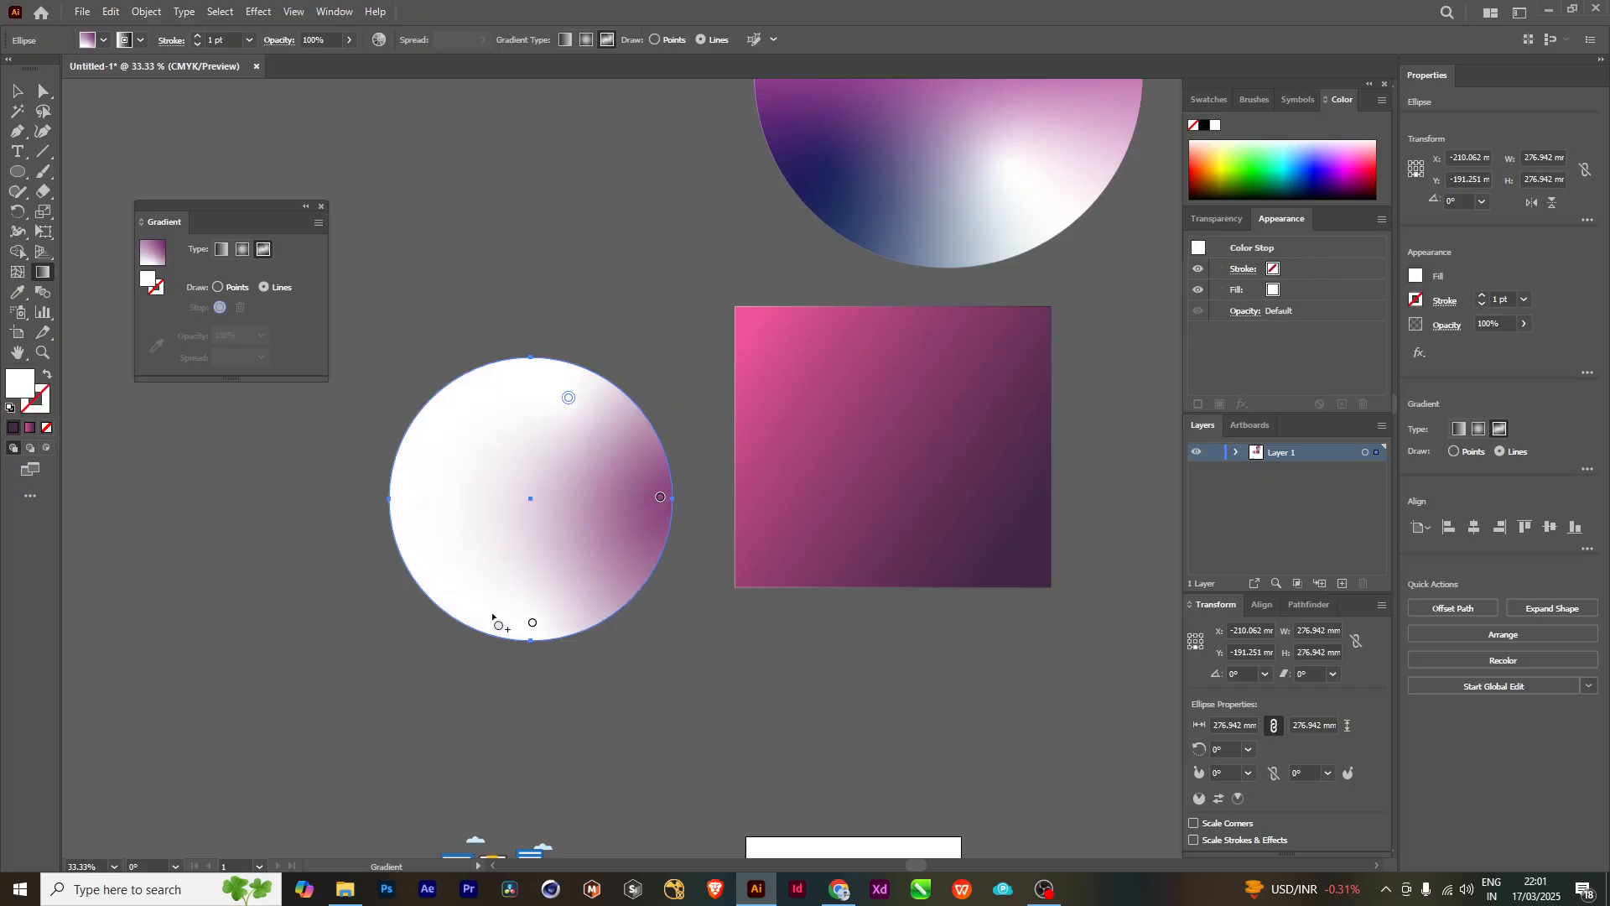
{"action": "left_click", "coordinate": [561, 518]}
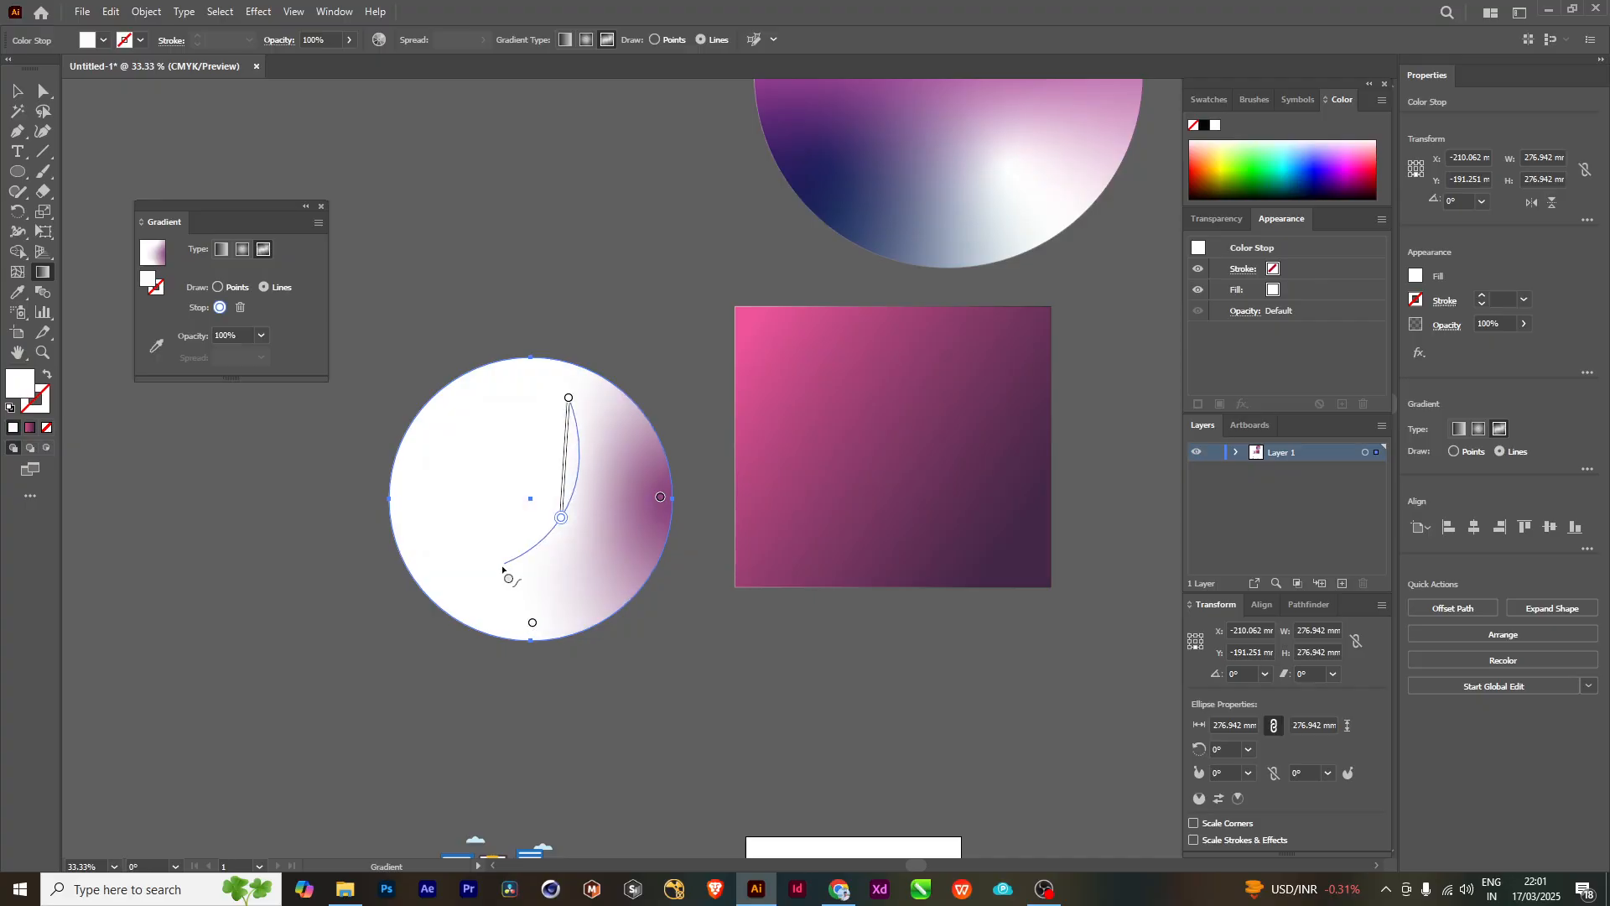
{"action": "left_click", "coordinate": [498, 566]}
{"action": "left_click", "coordinate": [457, 587]}
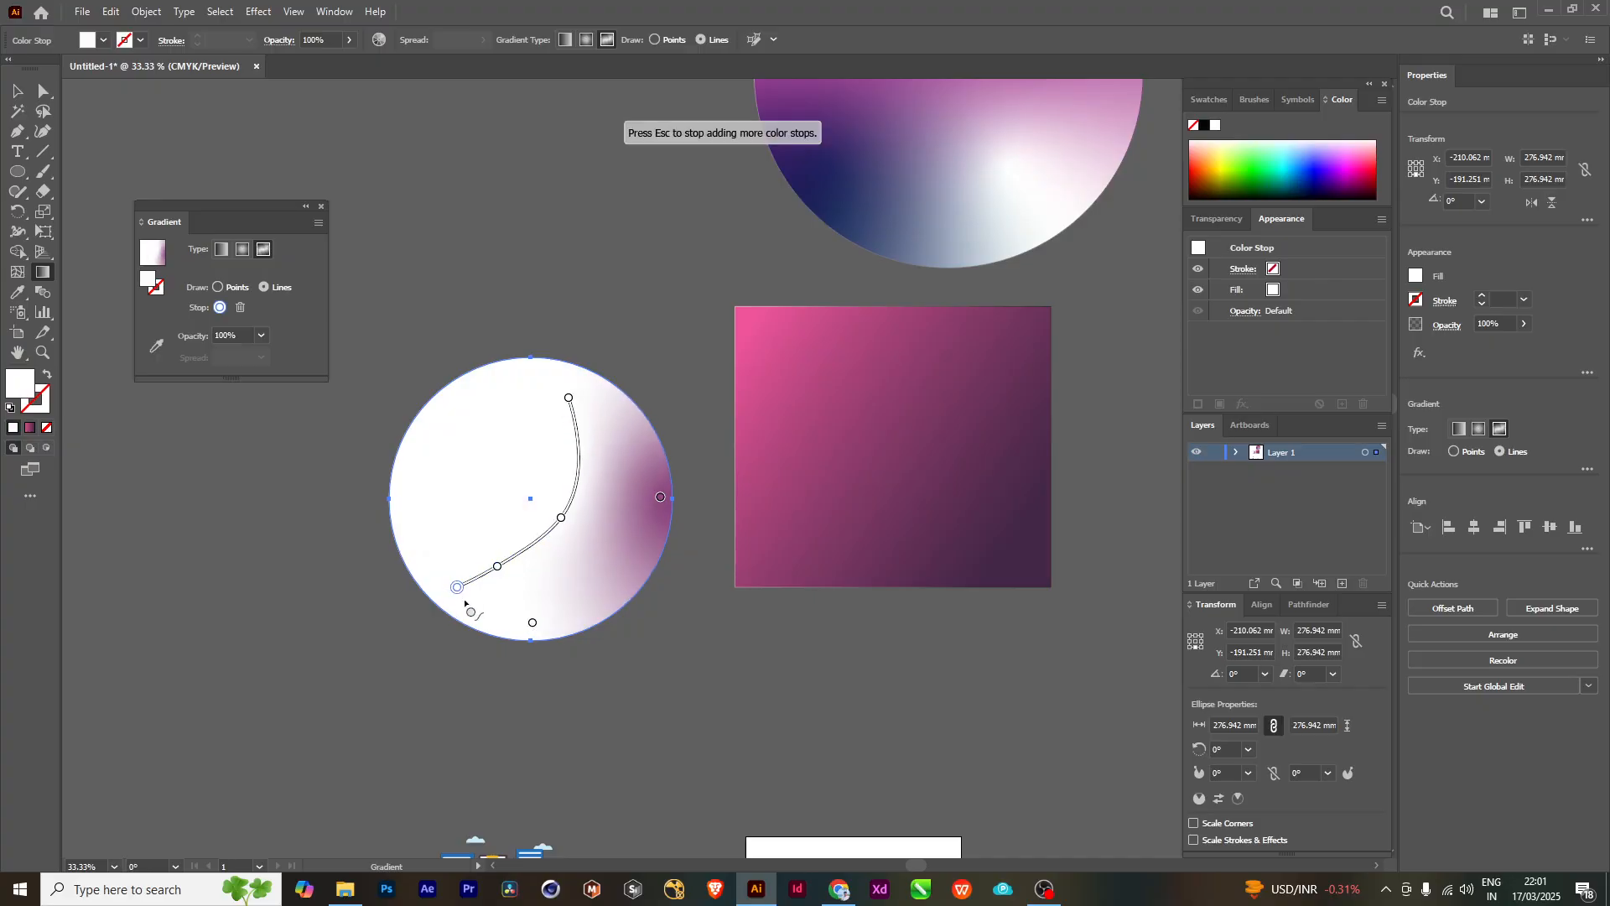
{"action": "left_click", "coordinate": [532, 622]}
{"action": "left_click", "coordinate": [606, 606]}
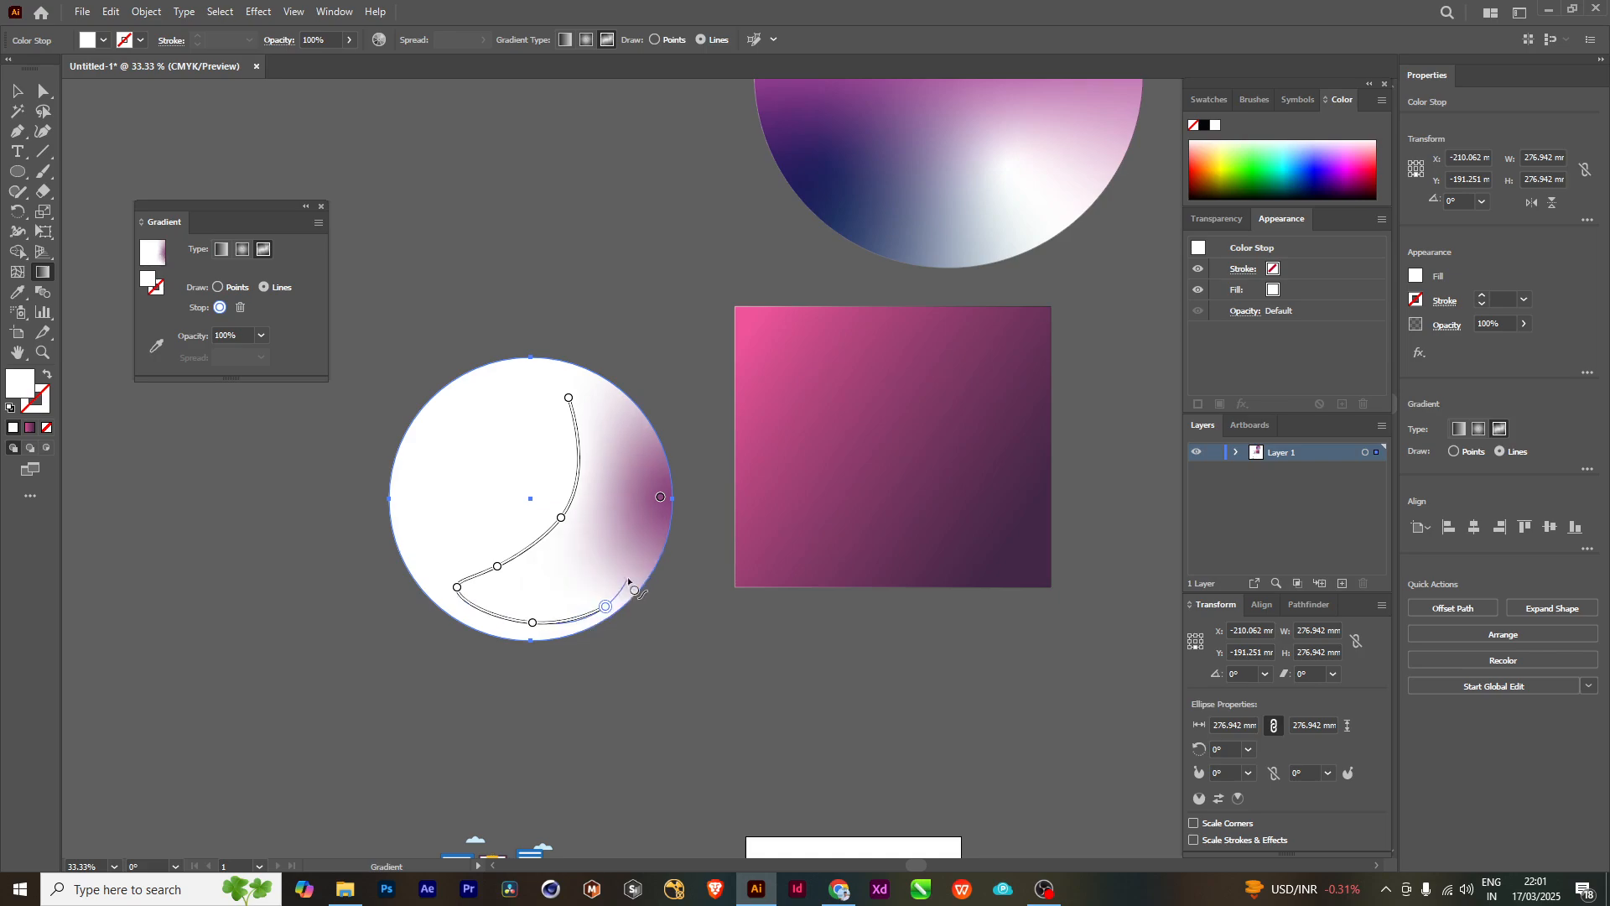
{"action": "left_click", "coordinate": [656, 516]}
{"action": "left_click", "coordinate": [657, 481]}
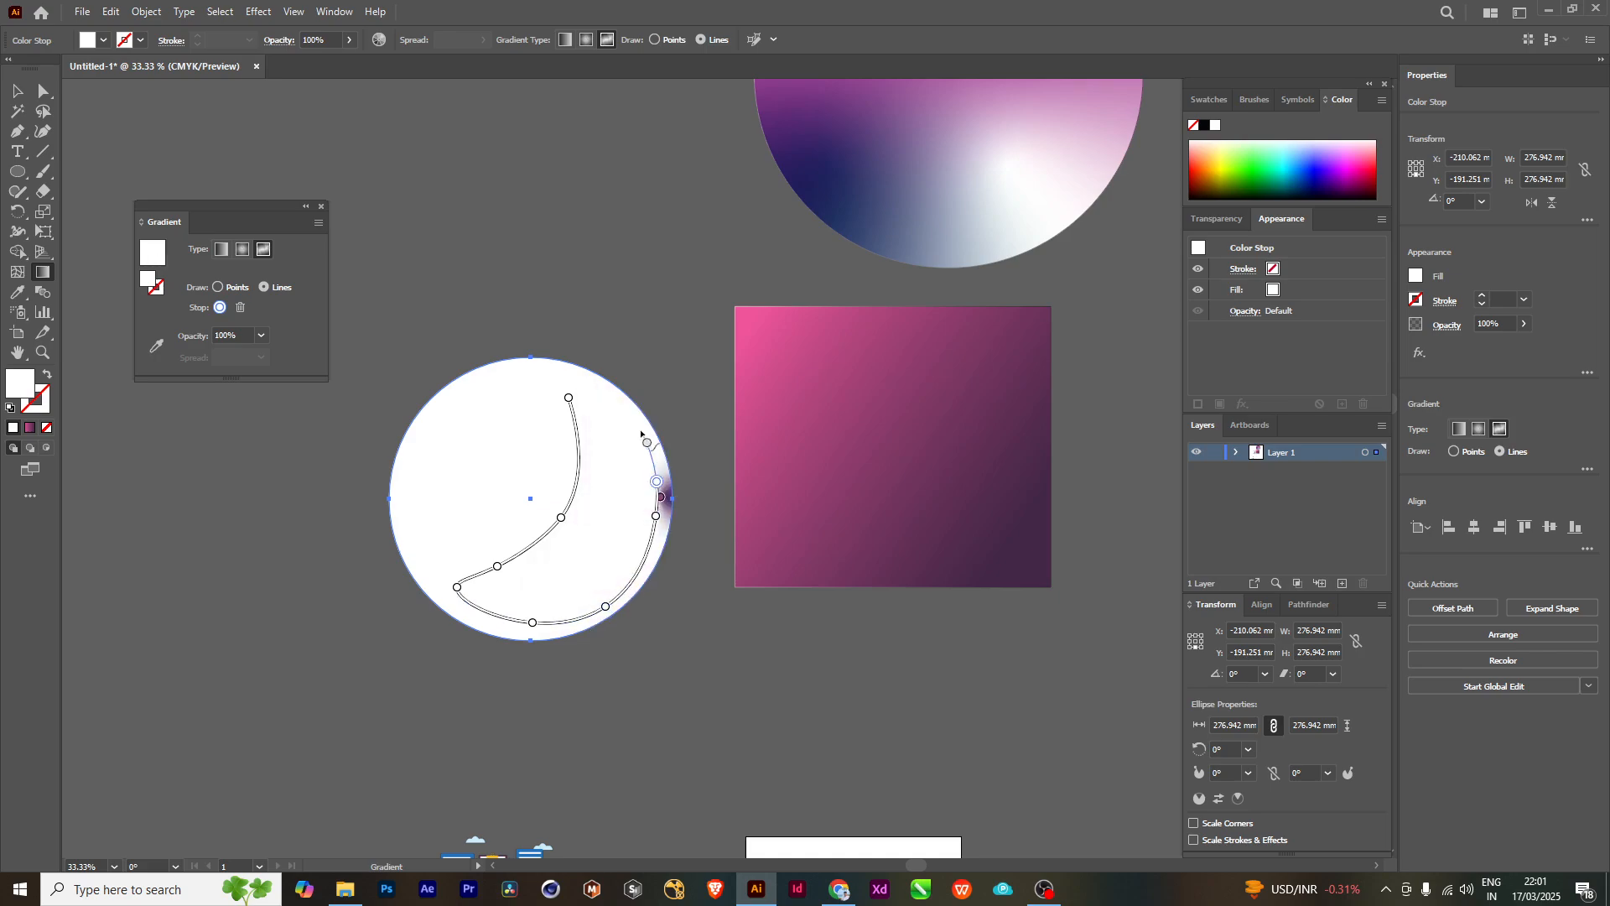
{"action": "left_click", "coordinate": [626, 412]}
{"action": "left_click", "coordinate": [564, 386]}
{"action": "key", "text": "Escape"}
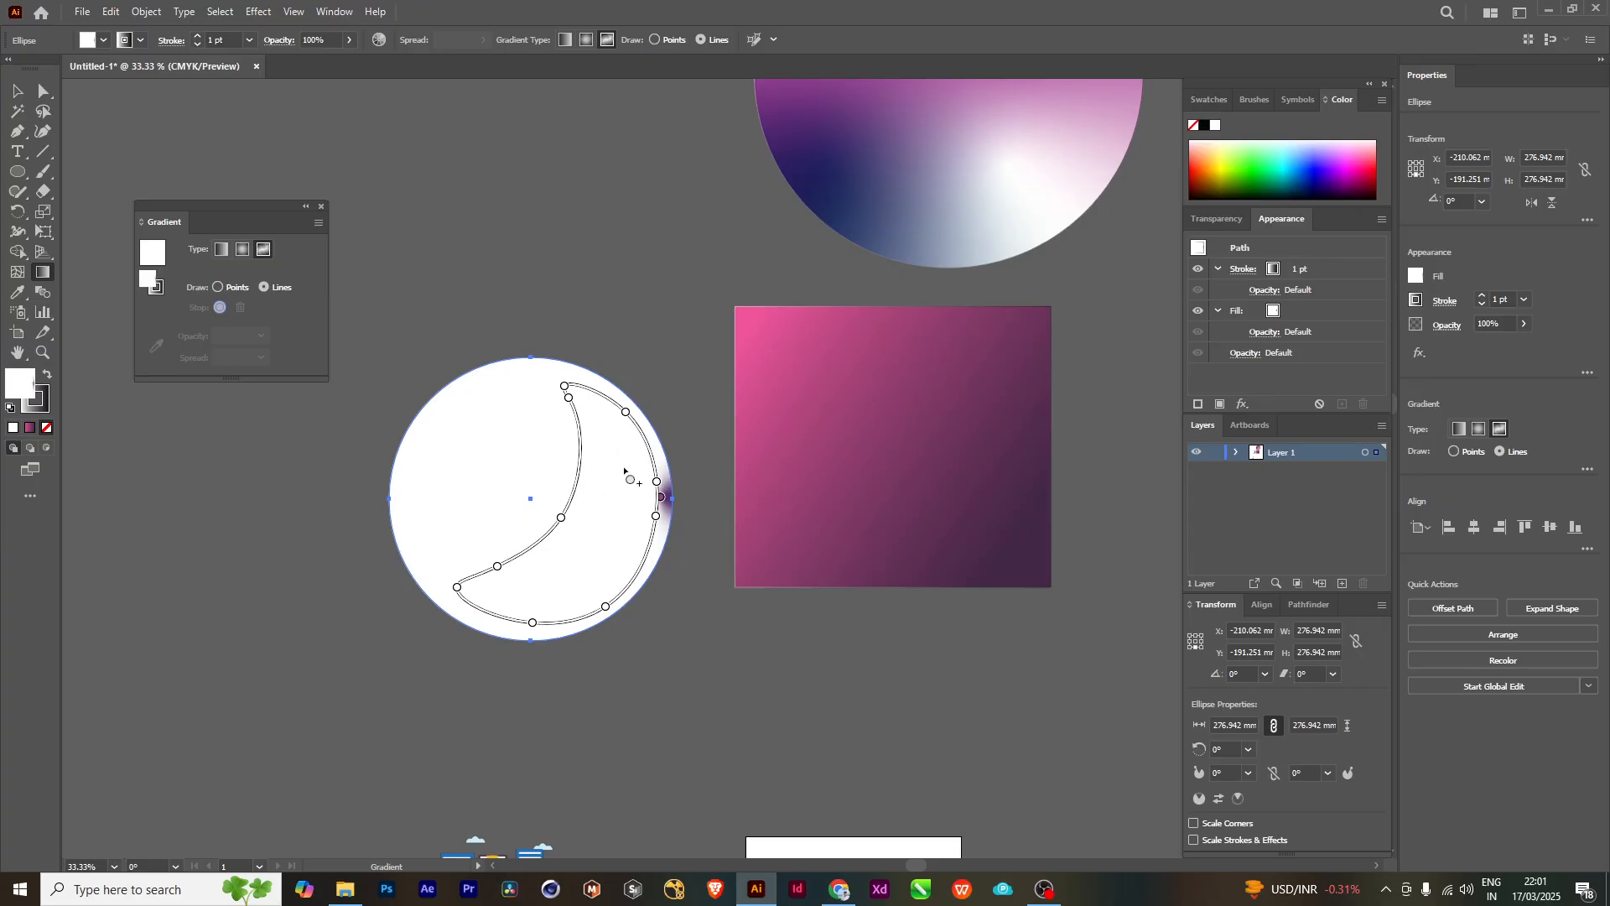
{"action": "left_click", "coordinate": [46, 378]}
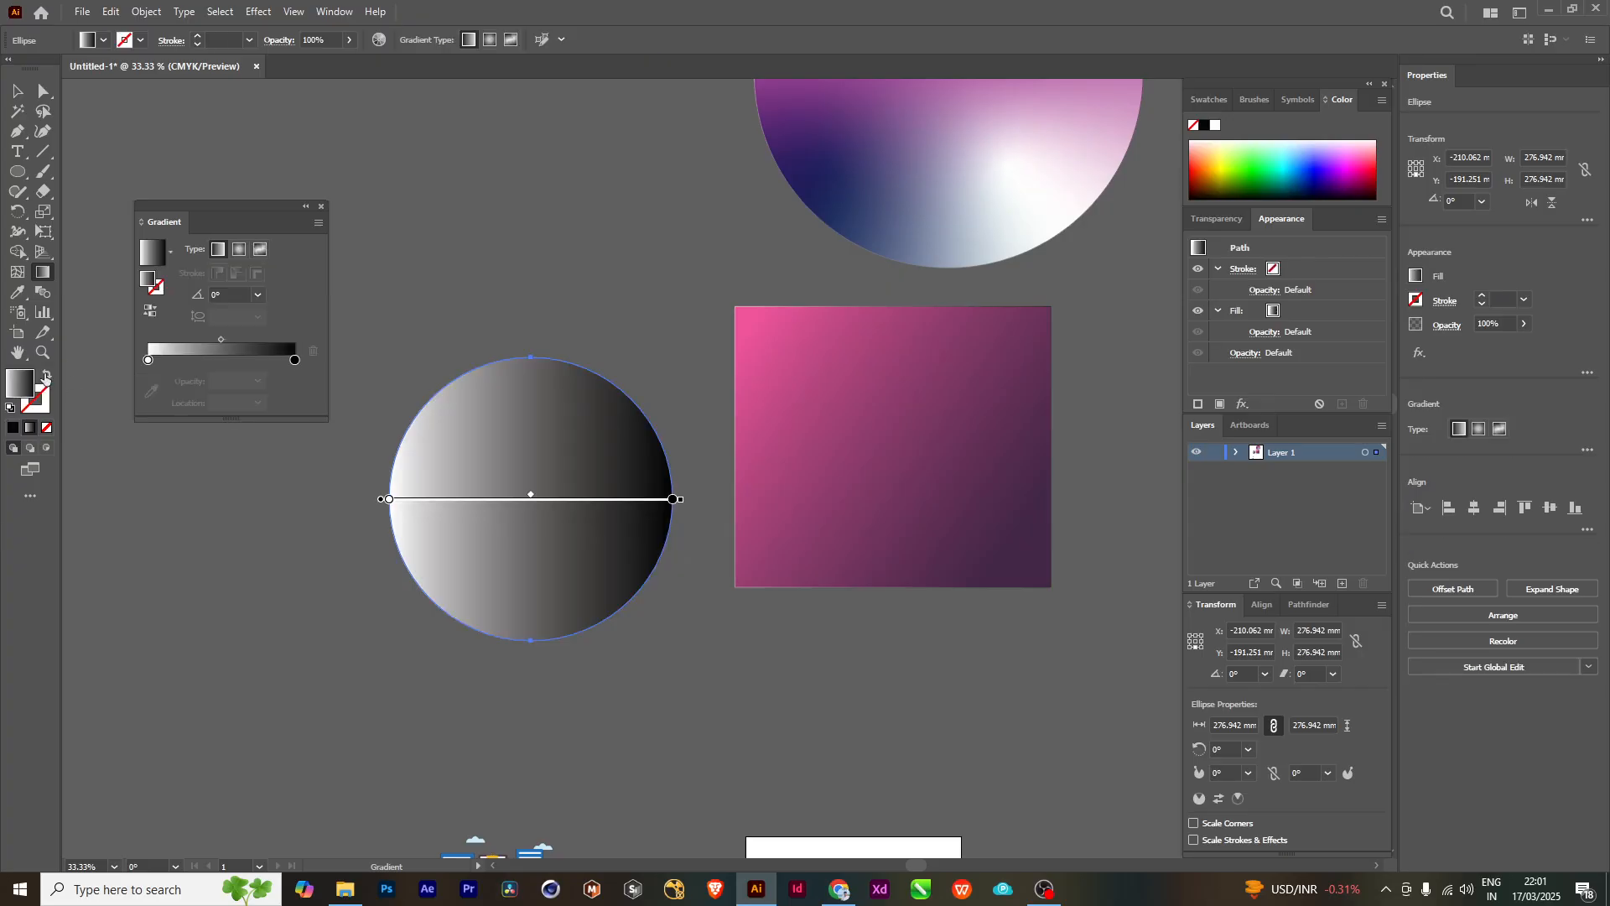
{"action": "key", "text": "ctrl+z"}
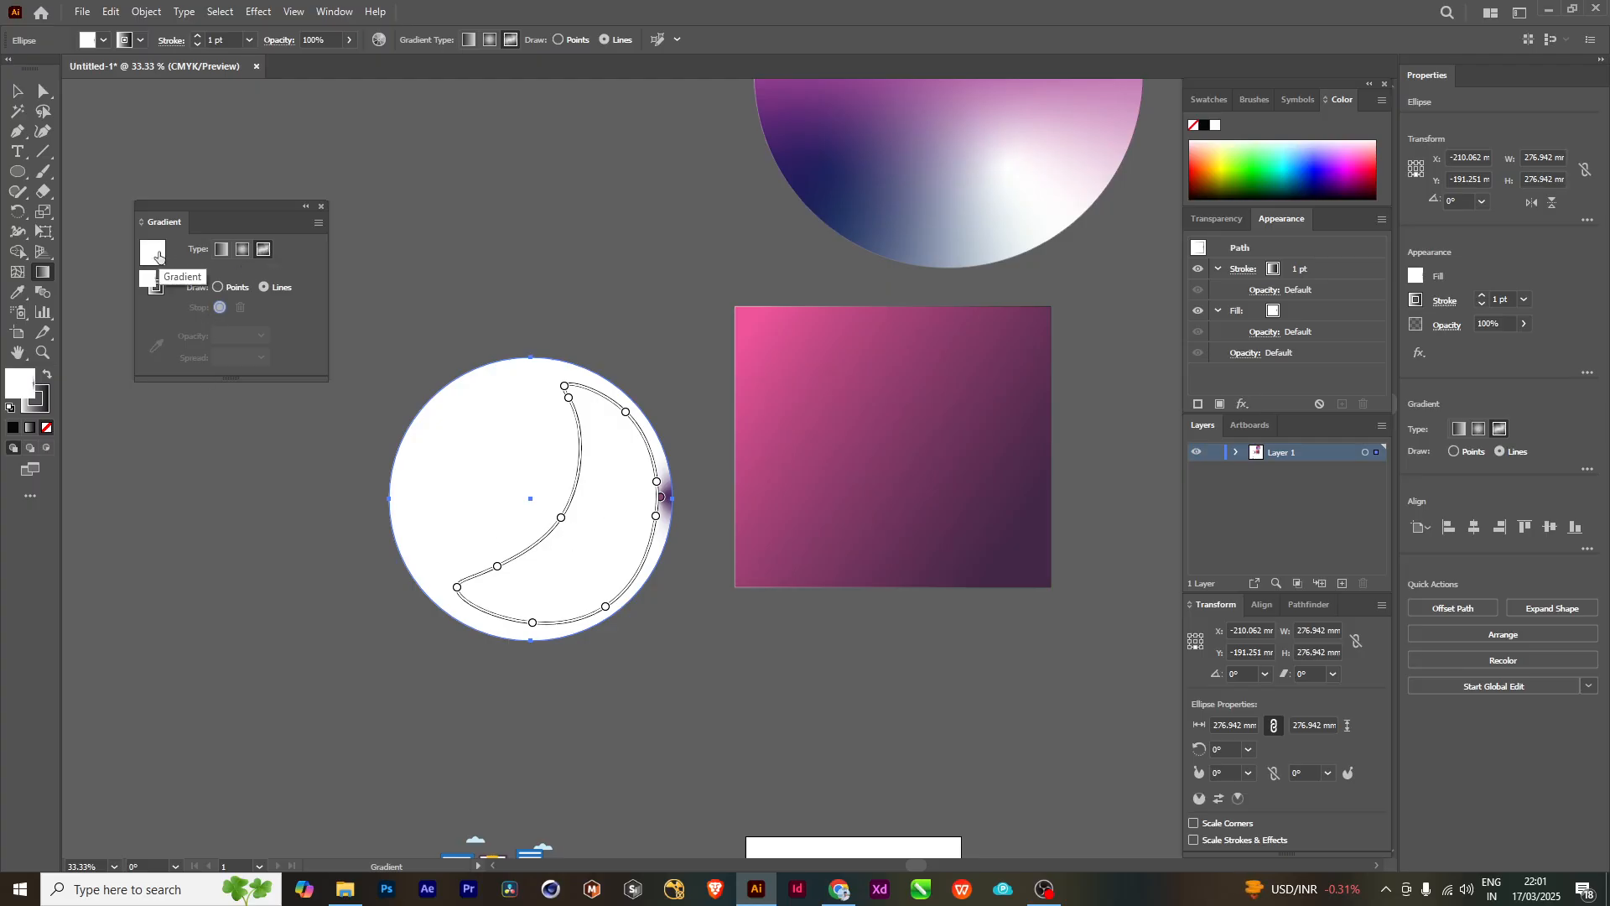
{"action": "double_click", "coordinate": [23, 378]}
{"action": "left_click_drag", "start_coordinate": [1118, 306], "coordinate": [1161, 271]}
{"action": "left_click", "coordinate": [1352, 250]}
- Replace the circle's crescent gradient with a solid green fill, and apply a fresh freeform gradient in Lines mode
{"action": "double_click", "coordinate": [13, 392]}
{"action": "left_click", "coordinate": [1173, 225]}
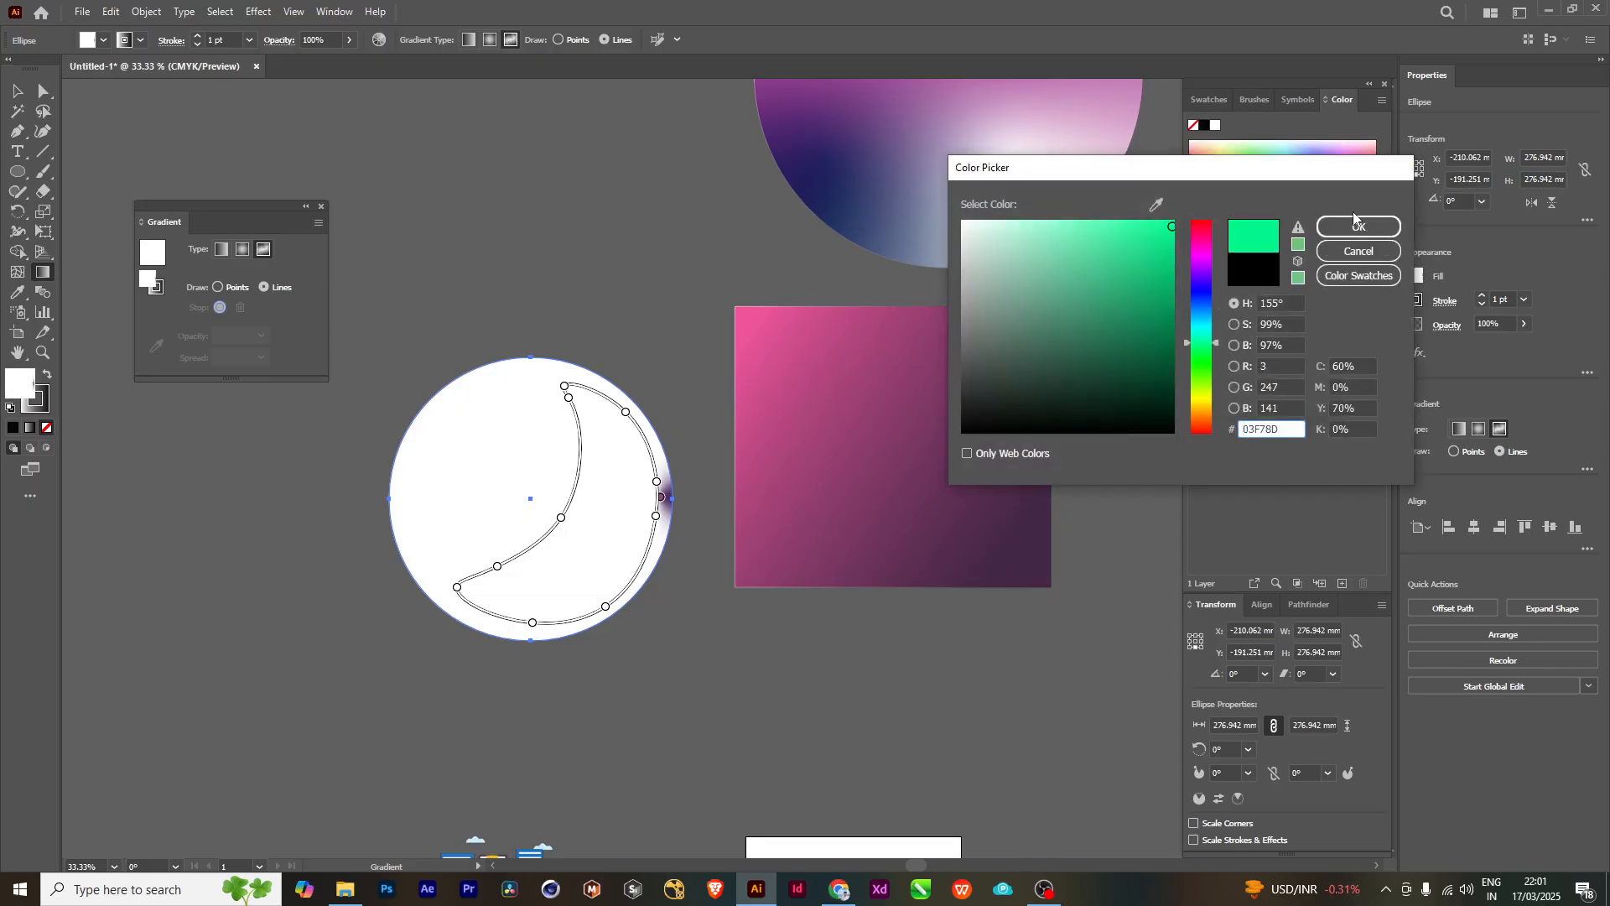
{"action": "left_click", "coordinate": [1146, 261]}
{"action": "left_click", "coordinate": [1359, 226]}
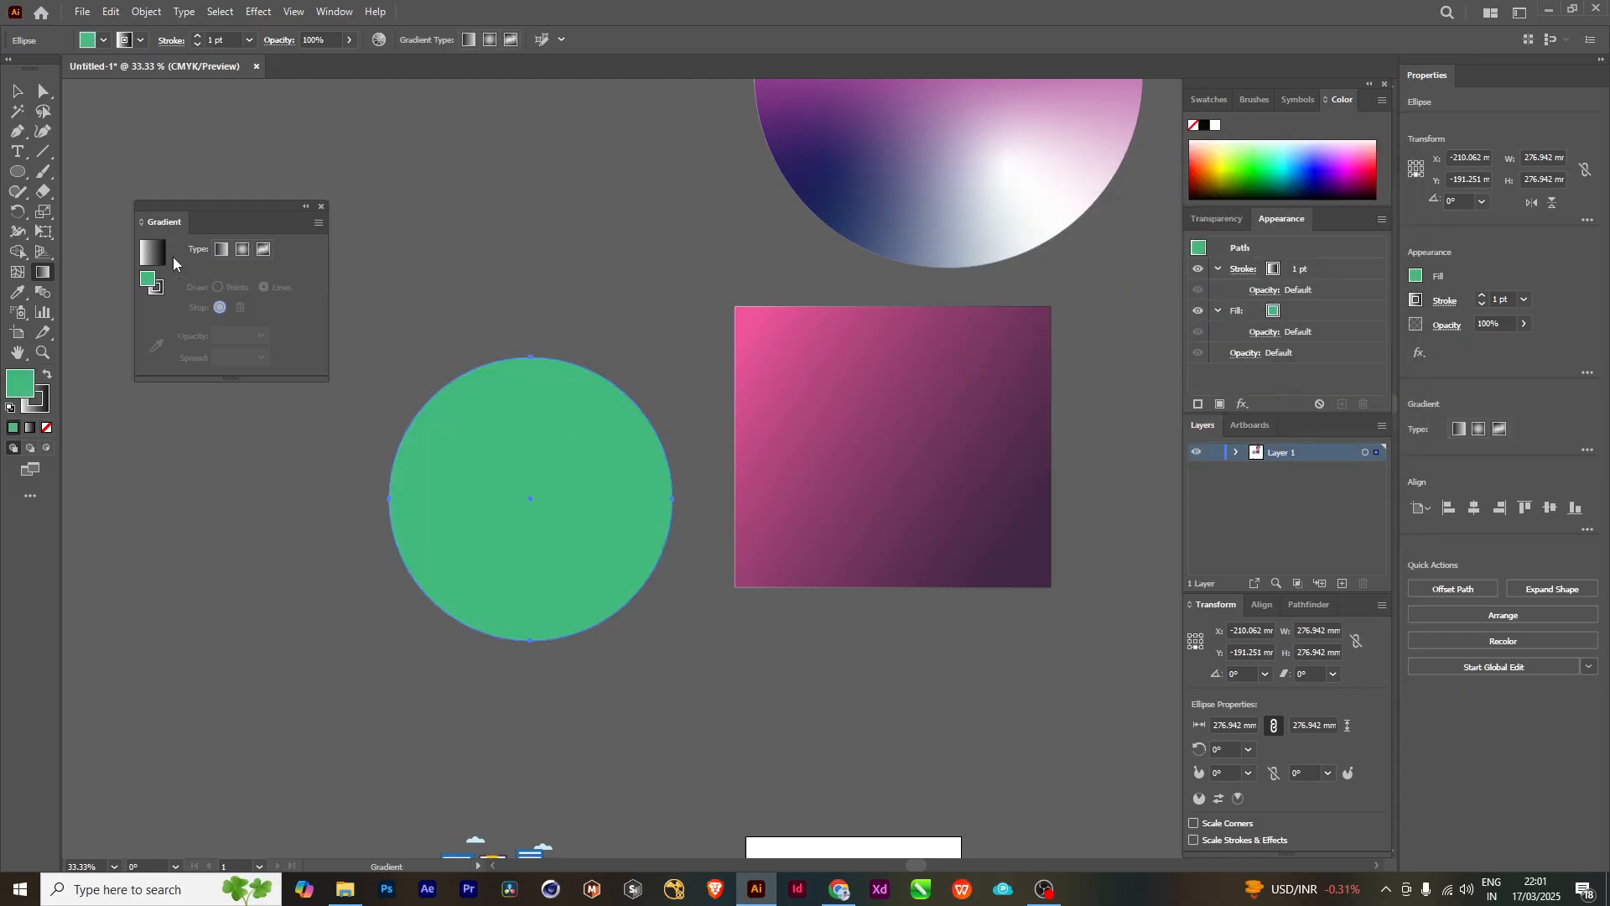
{"action": "left_click", "coordinate": [170, 255]}
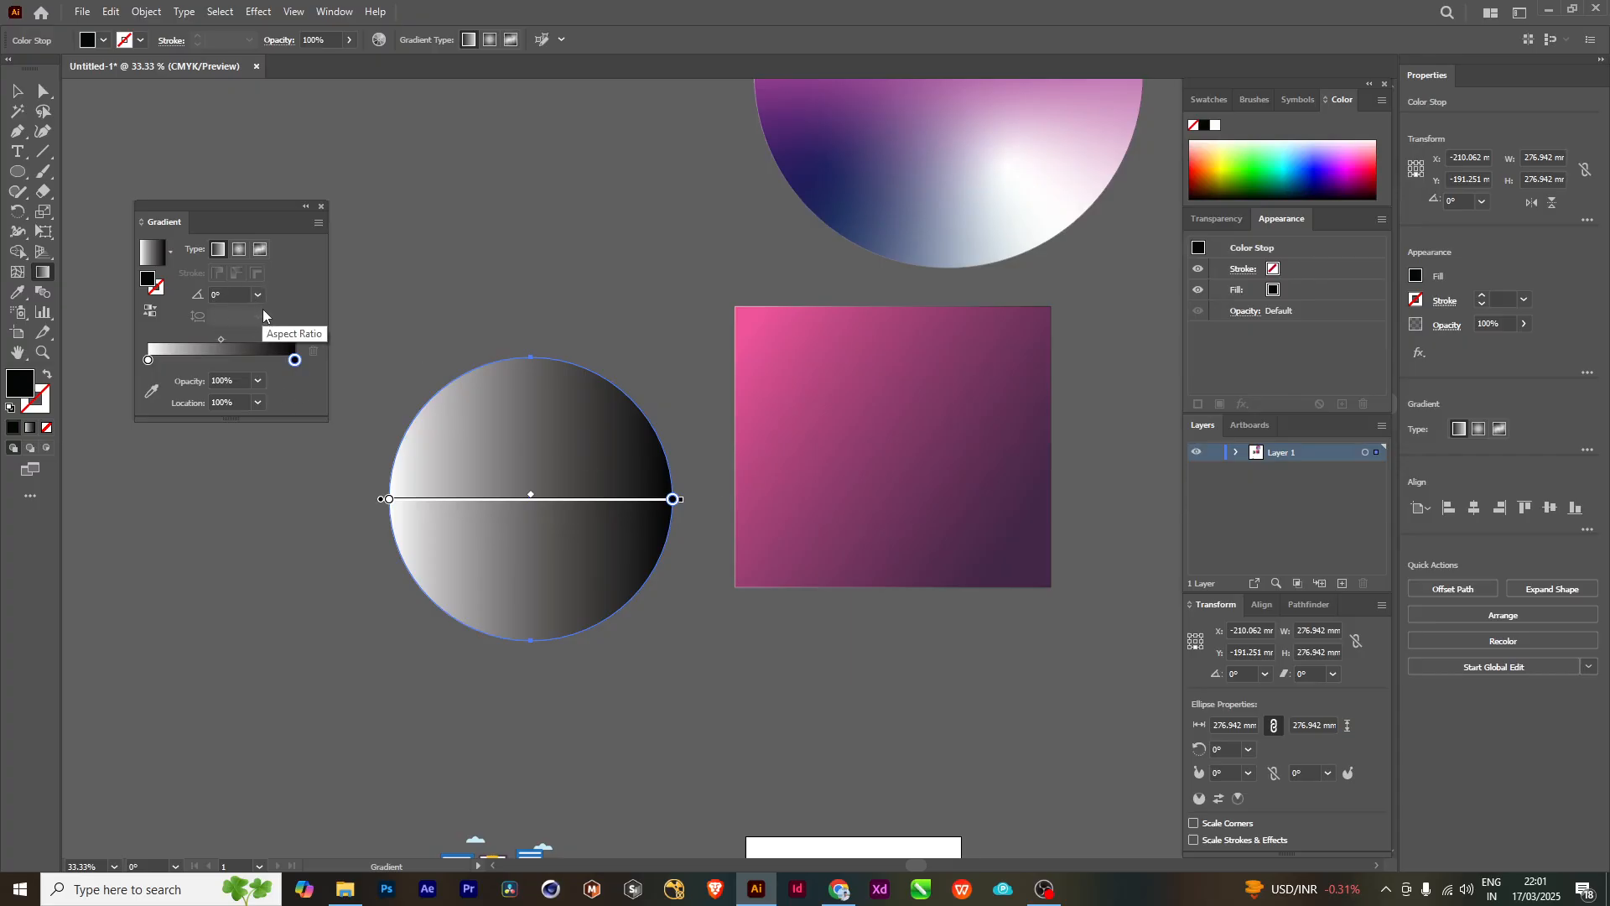
{"action": "left_click", "coordinate": [260, 249]}
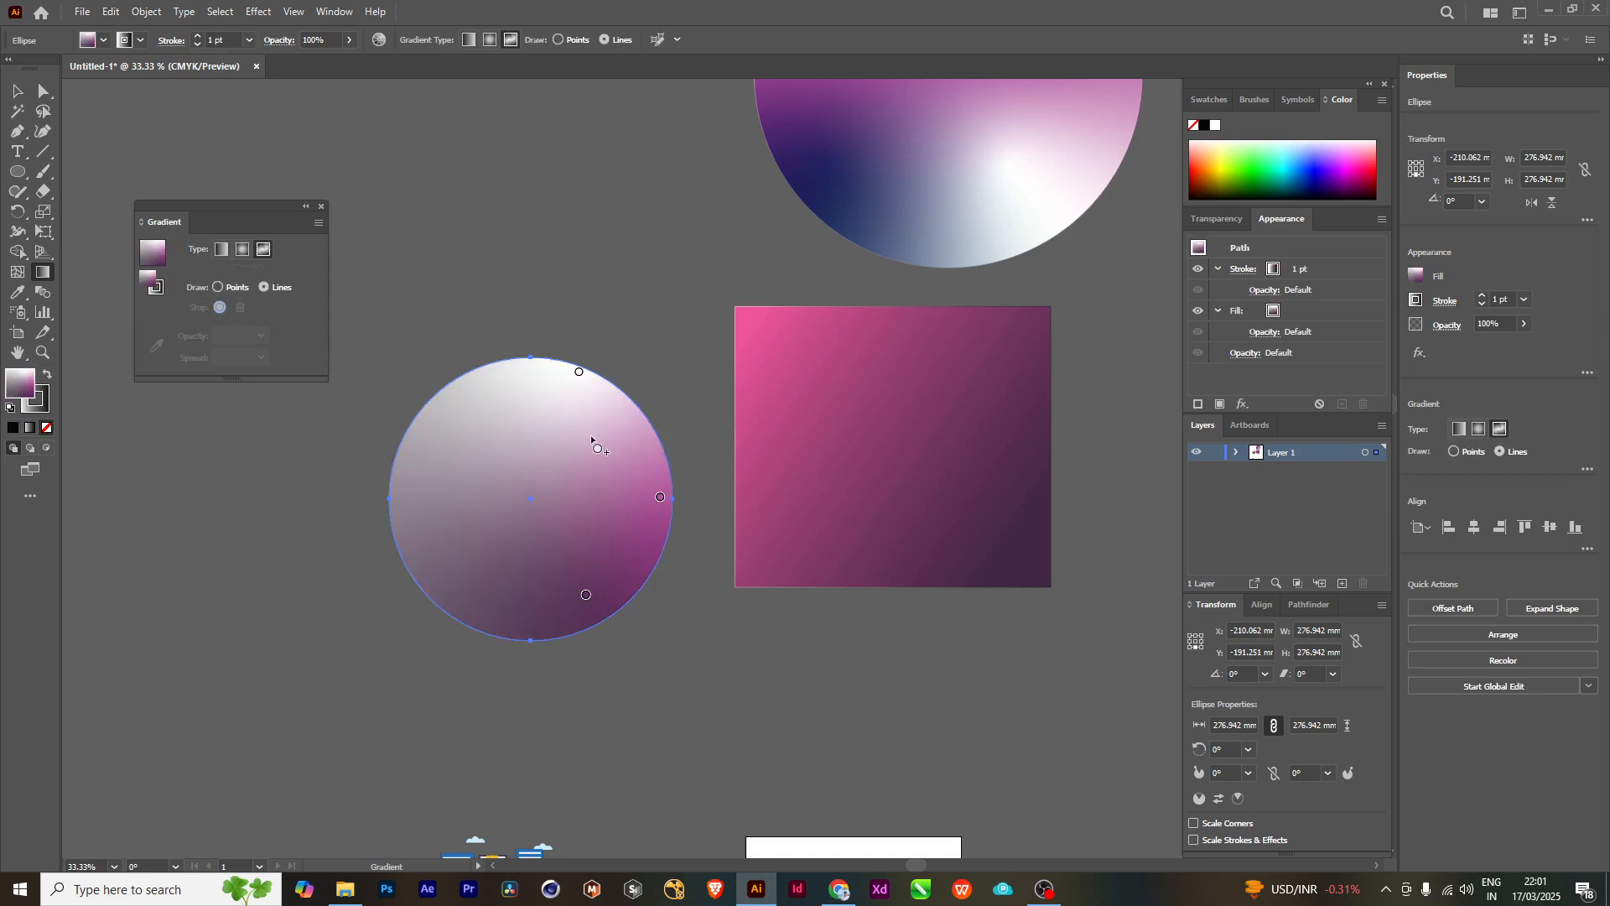
- Draw a curved gradient line of three white color stops from the circle's upper right to its lower left
{"action": "left_click", "coordinate": [611, 425]}
{"action": "left_click", "coordinate": [582, 512]}
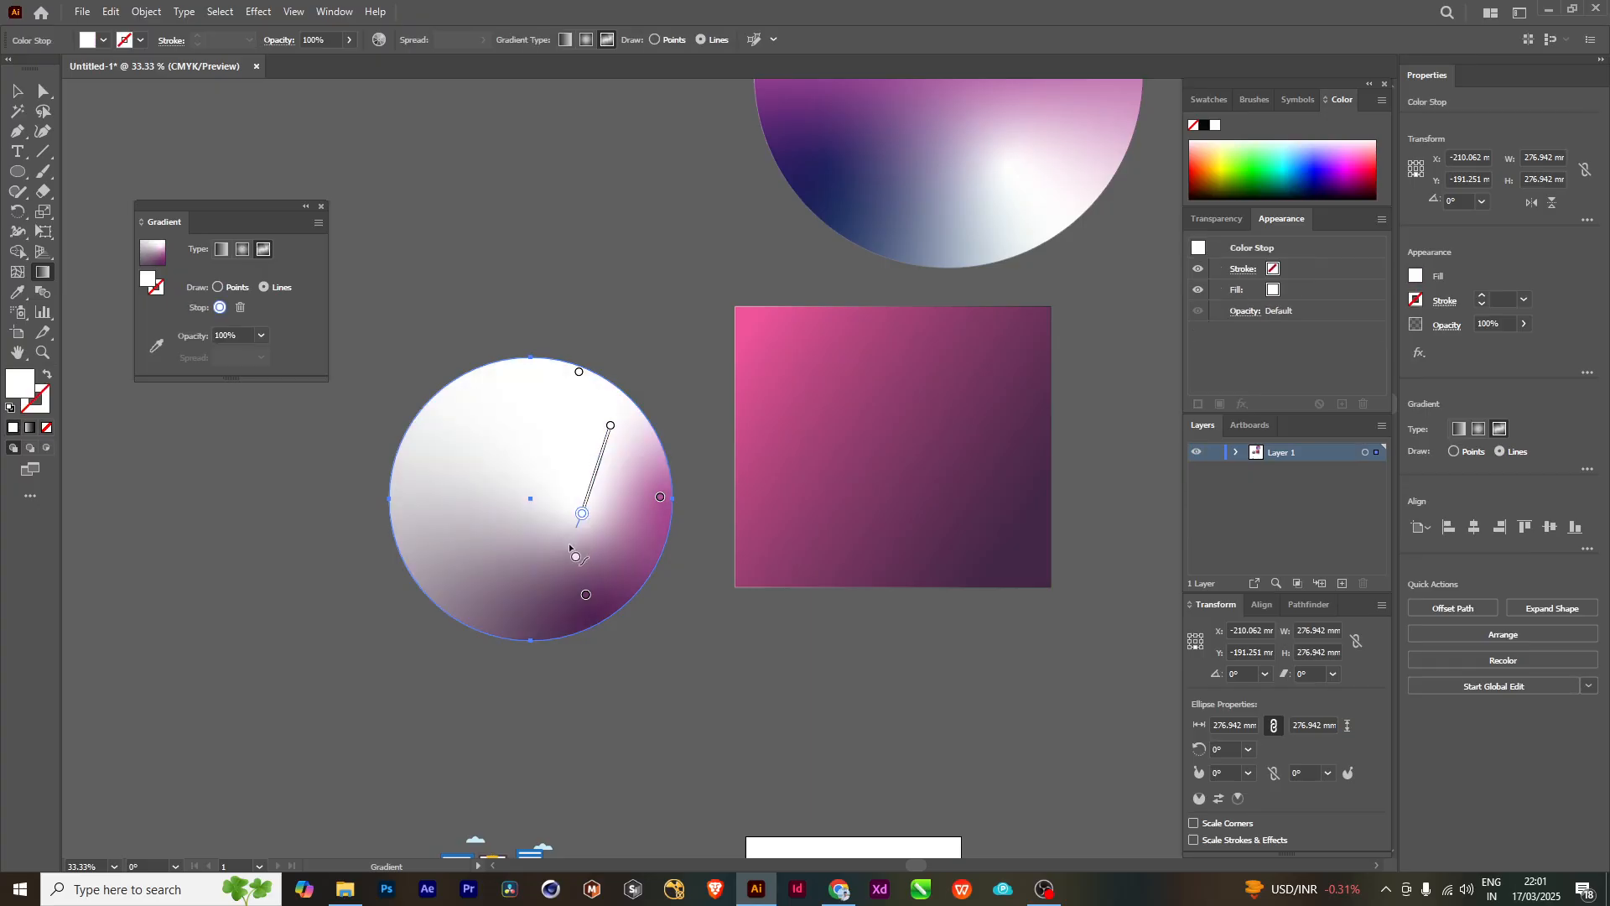
{"action": "left_click", "coordinate": [476, 561]}
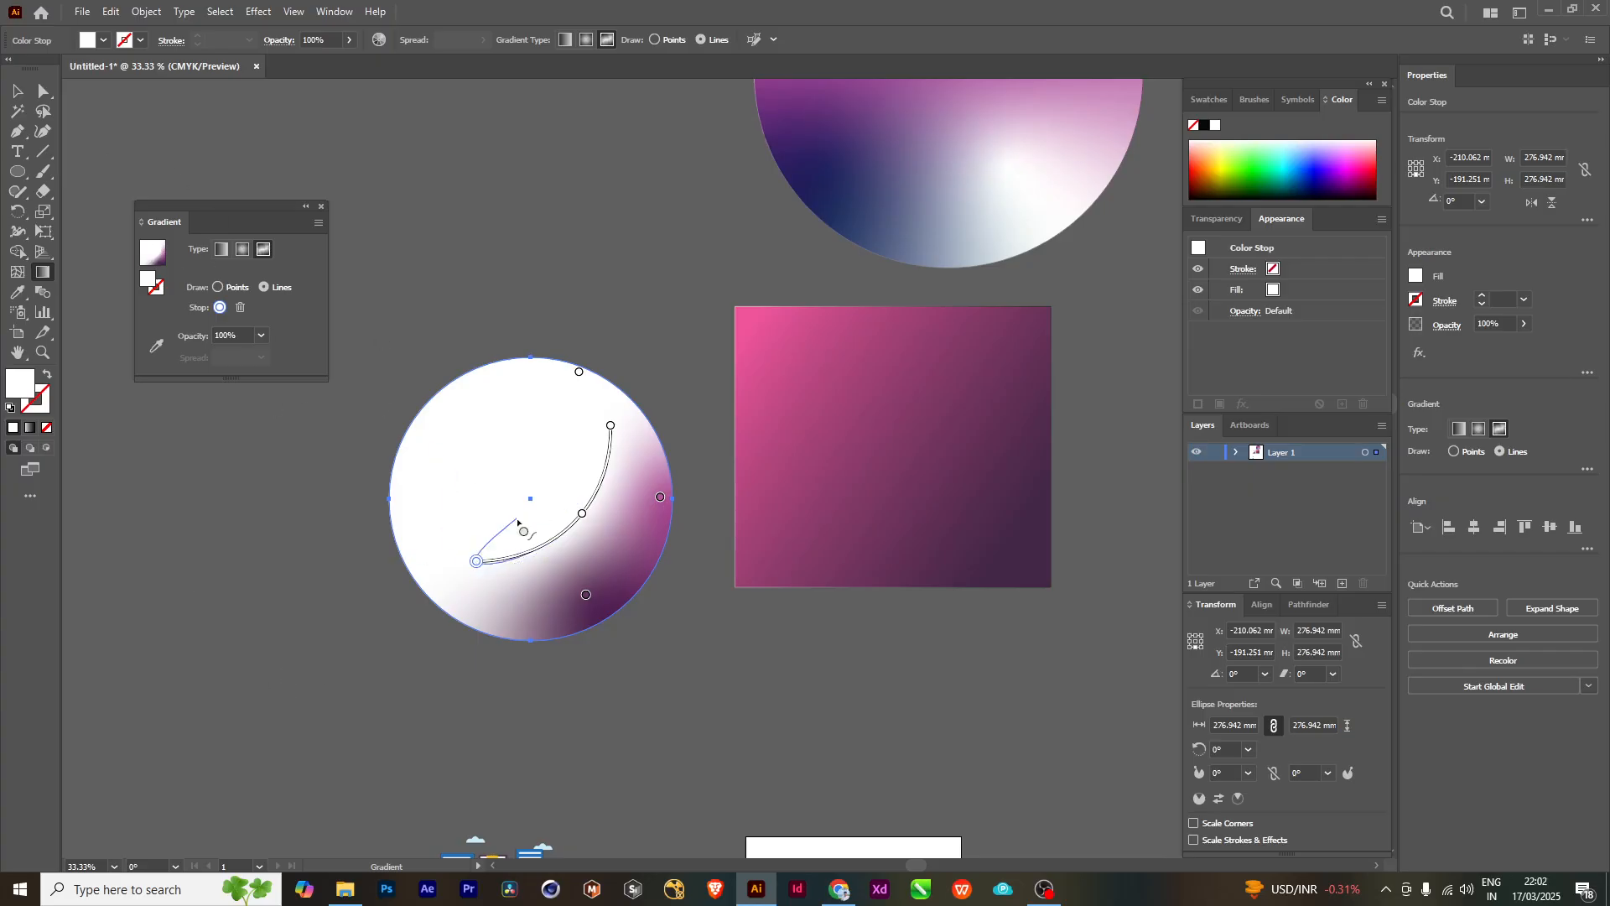
{"action": "key", "text": "Escape"}
{"action": "key", "text": "Escape"}
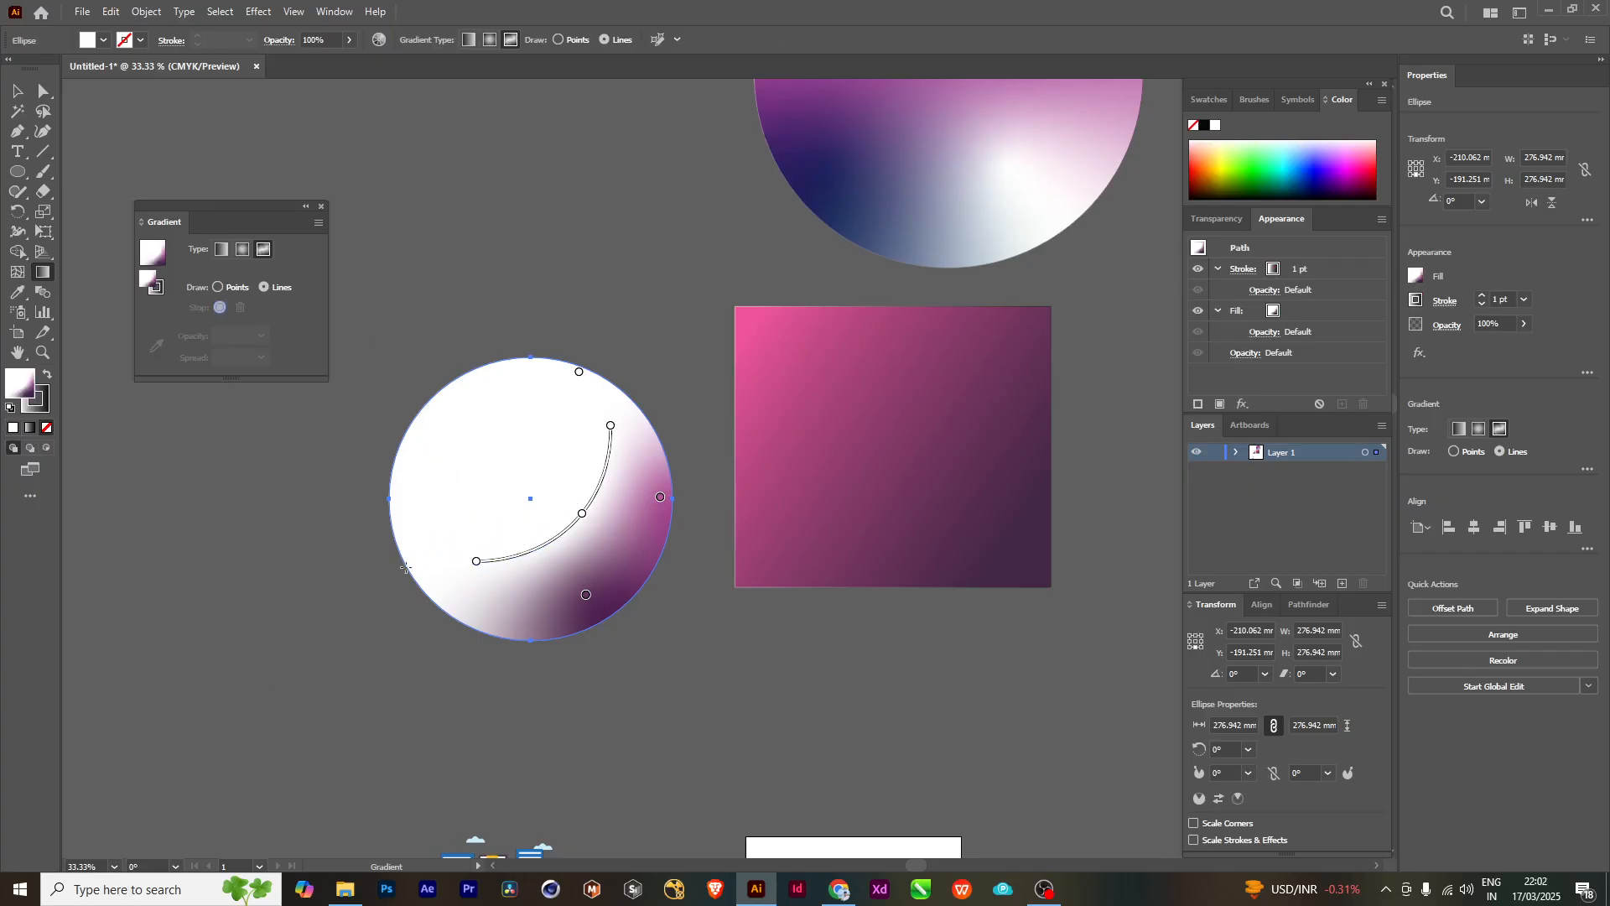
- Recolor the lower-left end stop of the gradient line to a bright green
{"action": "left_click", "coordinate": [477, 562]}
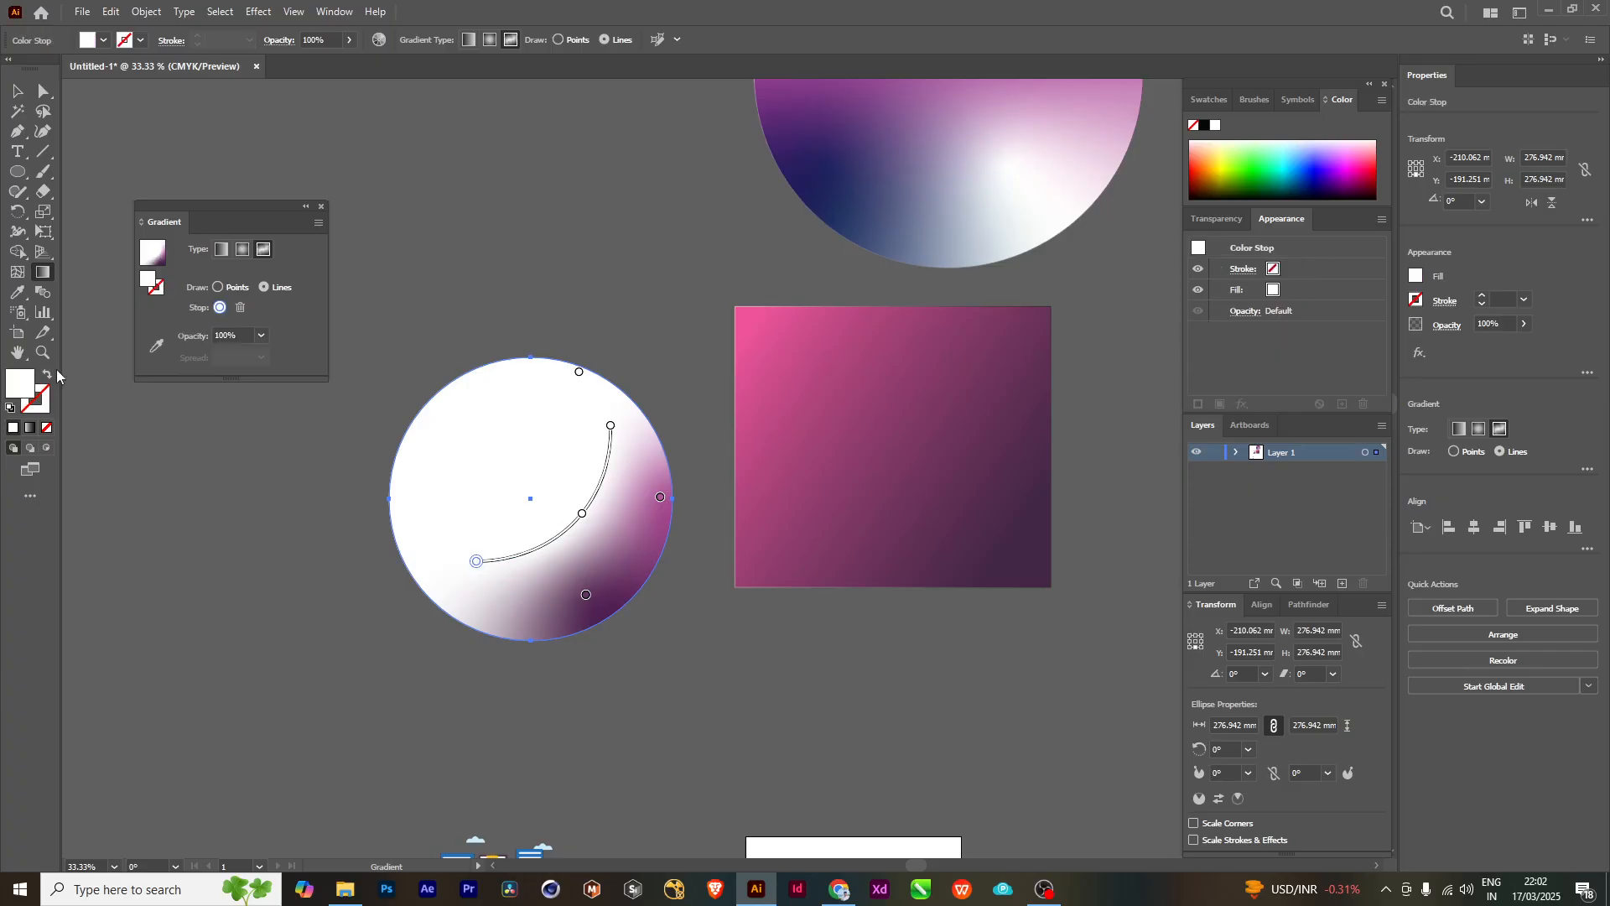
{"action": "double_click", "coordinate": [26, 385]}
{"action": "type", "text": "C92CCE"}
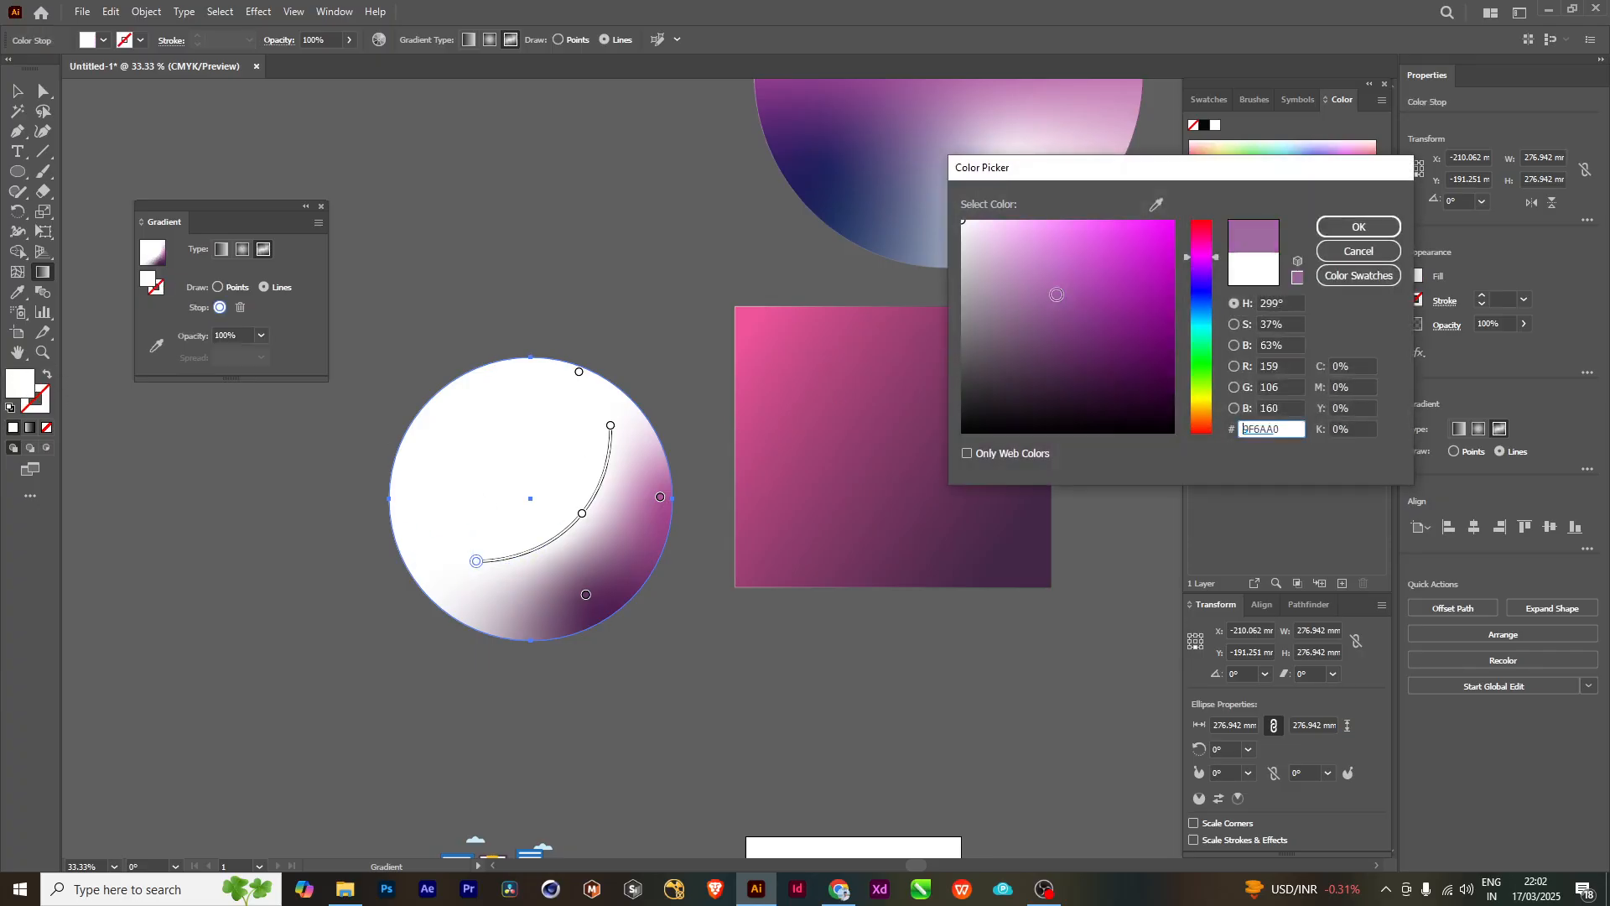
{"action": "left_click", "coordinate": [1203, 348]}
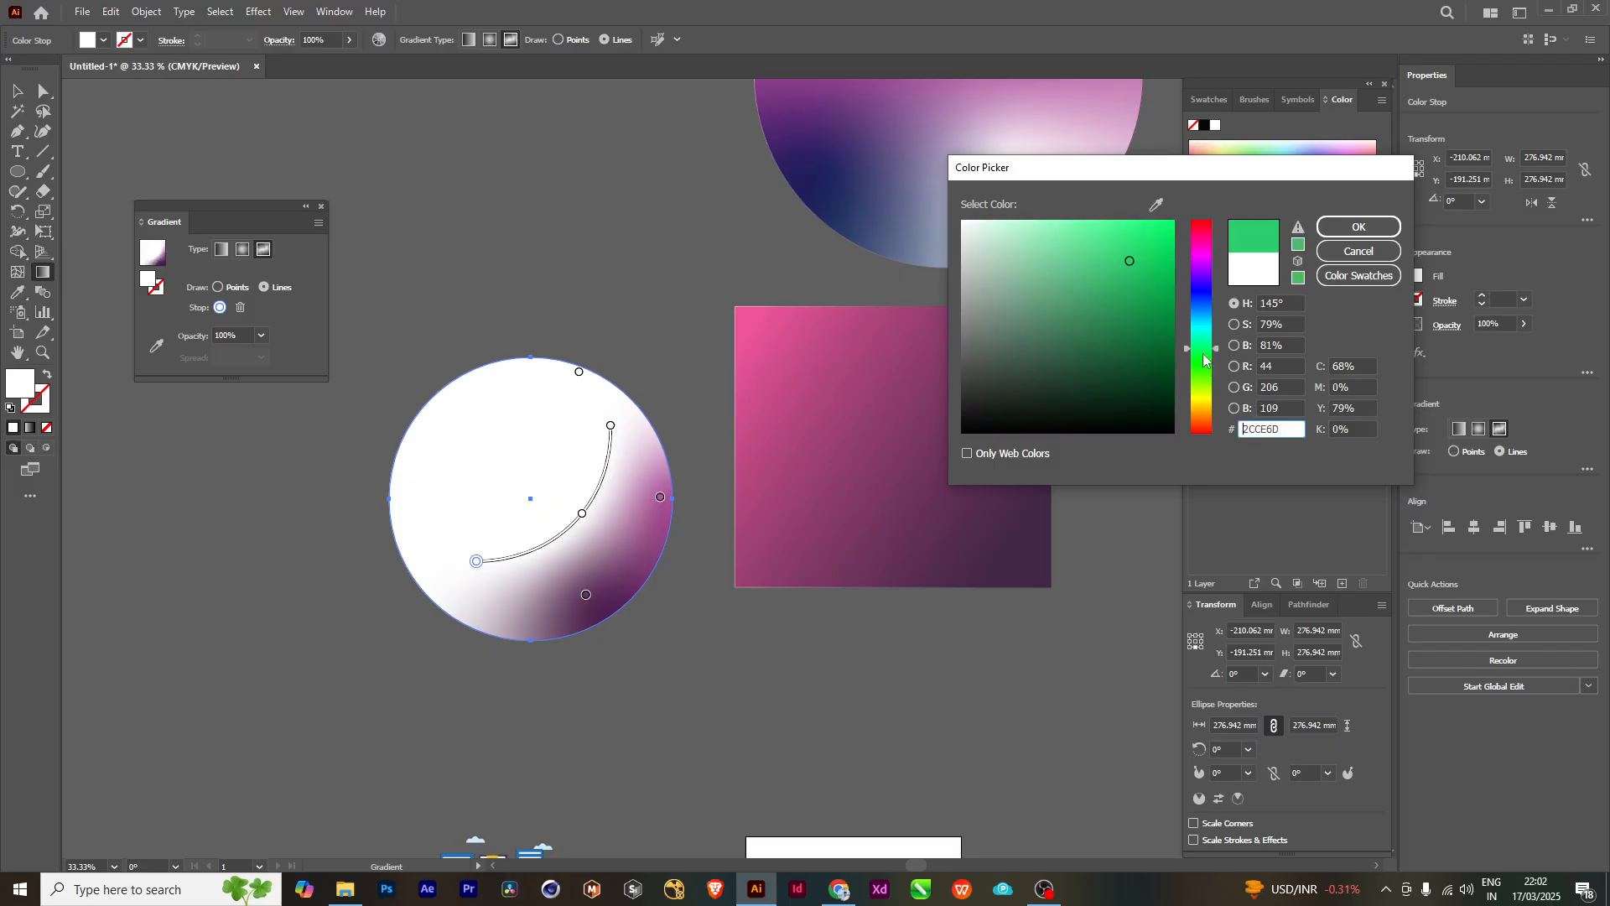
{"action": "left_click", "coordinate": [1172, 257]}
{"action": "left_click", "coordinate": [1334, 227]}
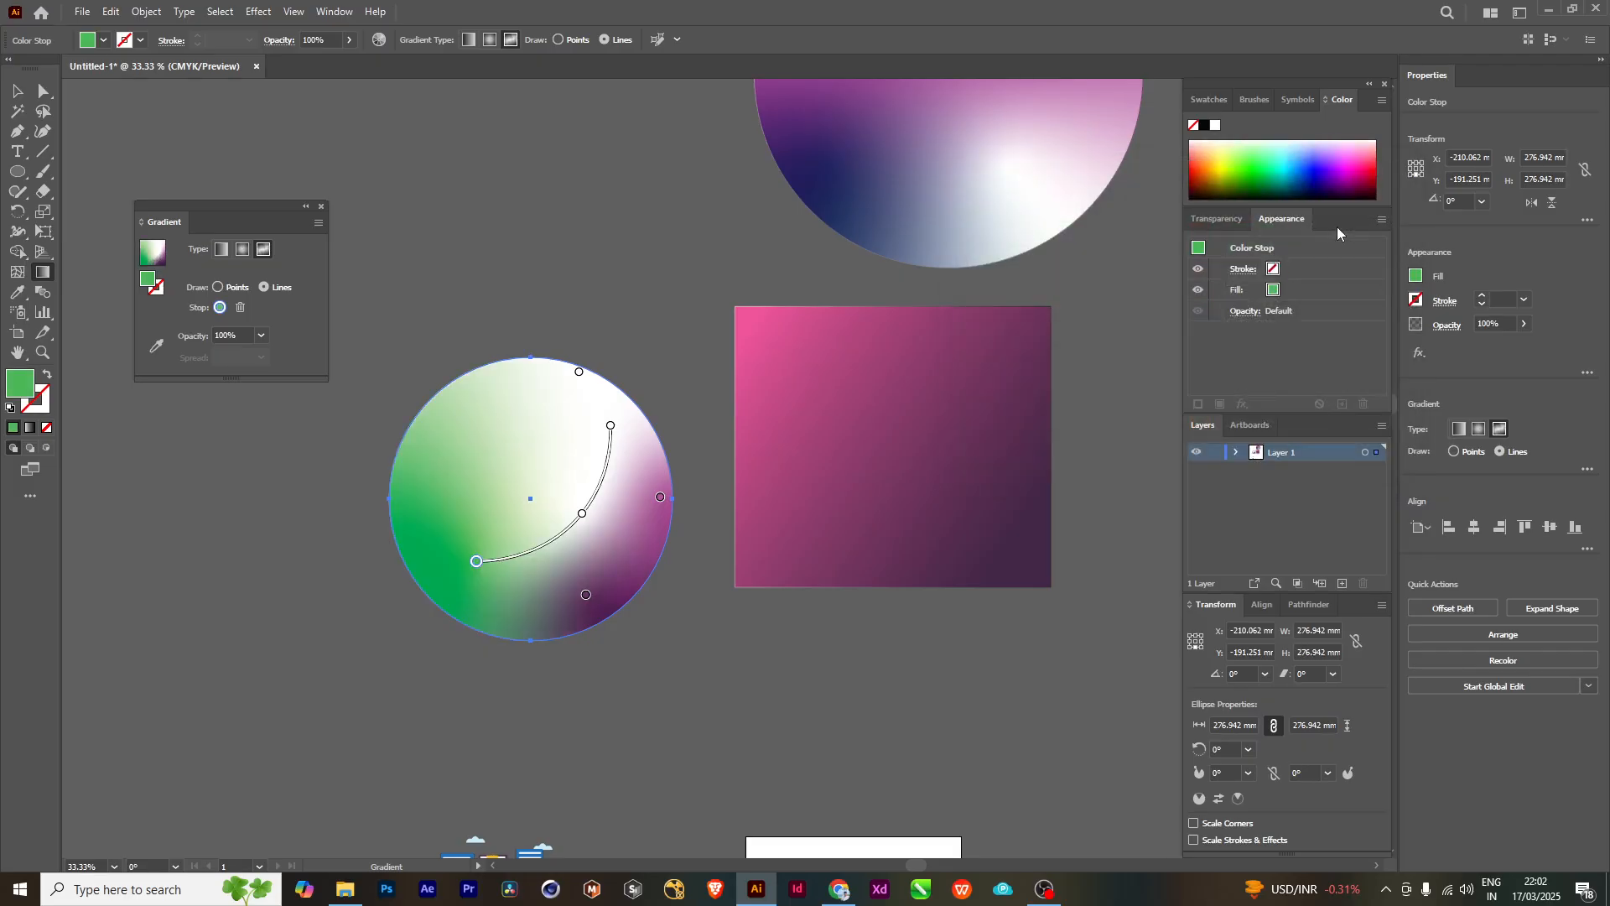
- Recolor the middle stop of the gradient line to blue 1328EA and deselect the circle
{"action": "left_click", "coordinate": [583, 515]}
{"action": "double_click", "coordinate": [20, 384]}
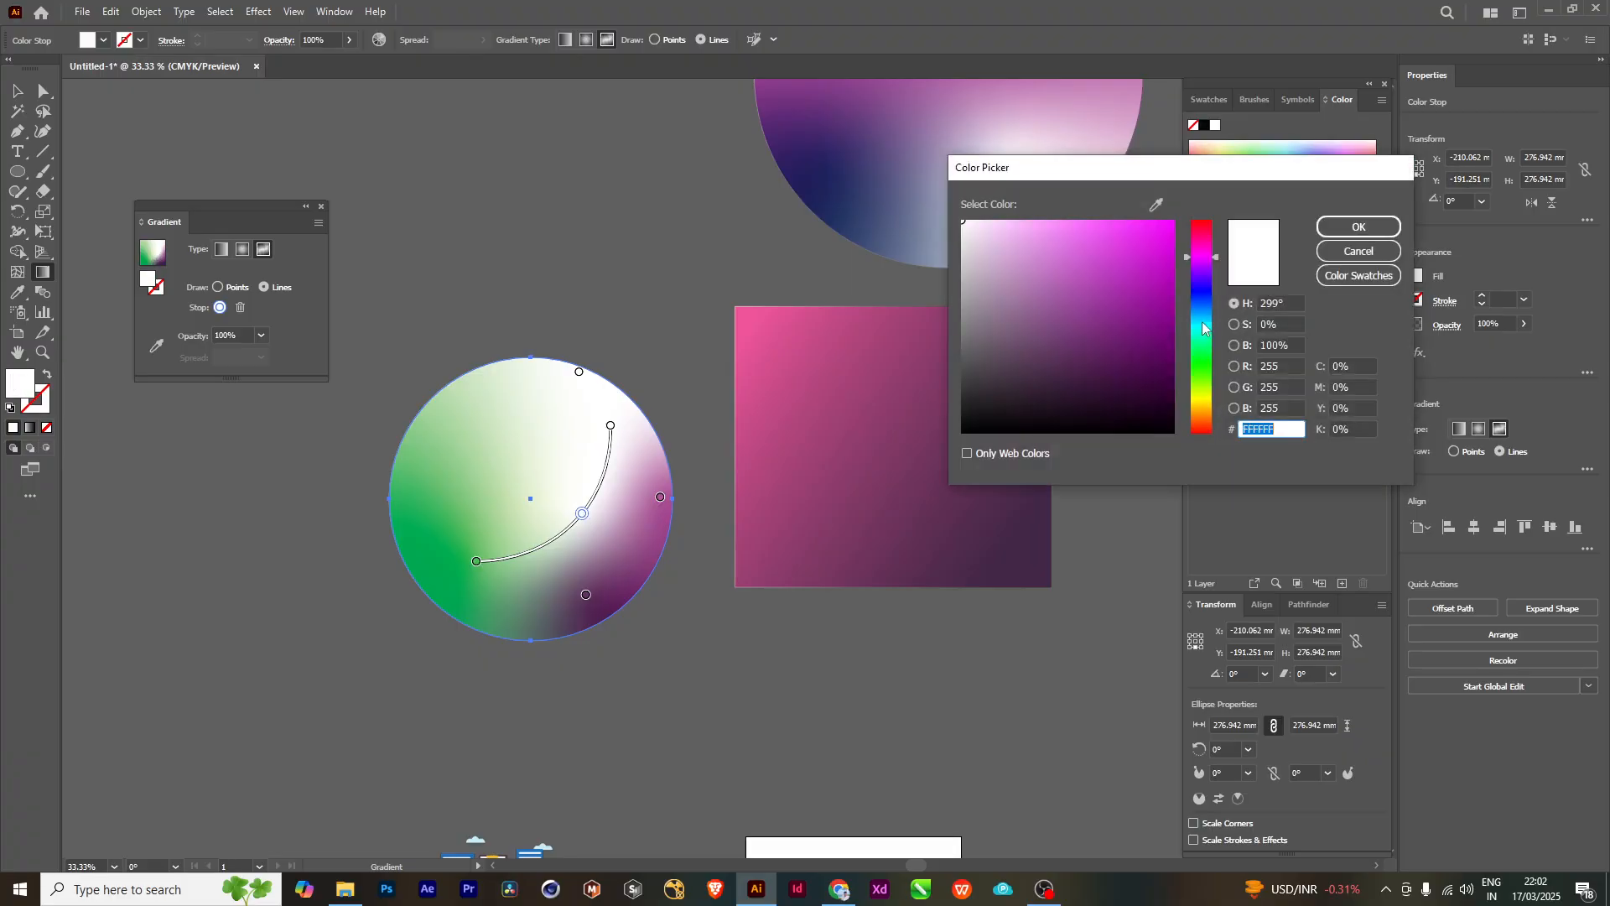
{"action": "left_click", "coordinate": [1204, 301]}
{"action": "left_click", "coordinate": [1143, 259]}
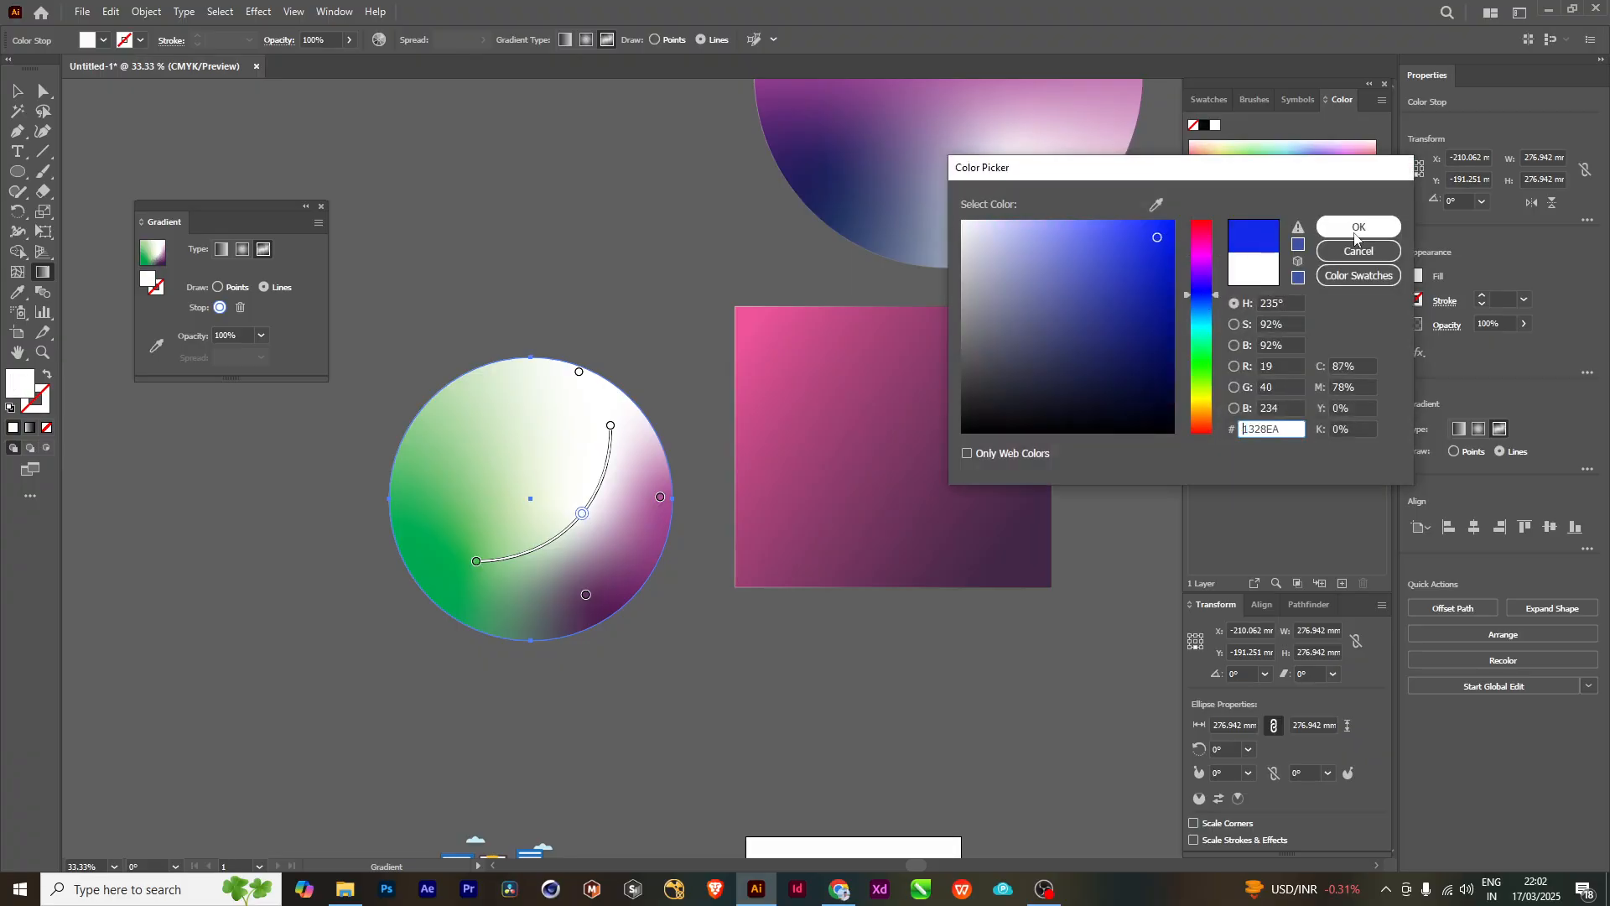
{"action": "left_click", "coordinate": [1358, 226]}
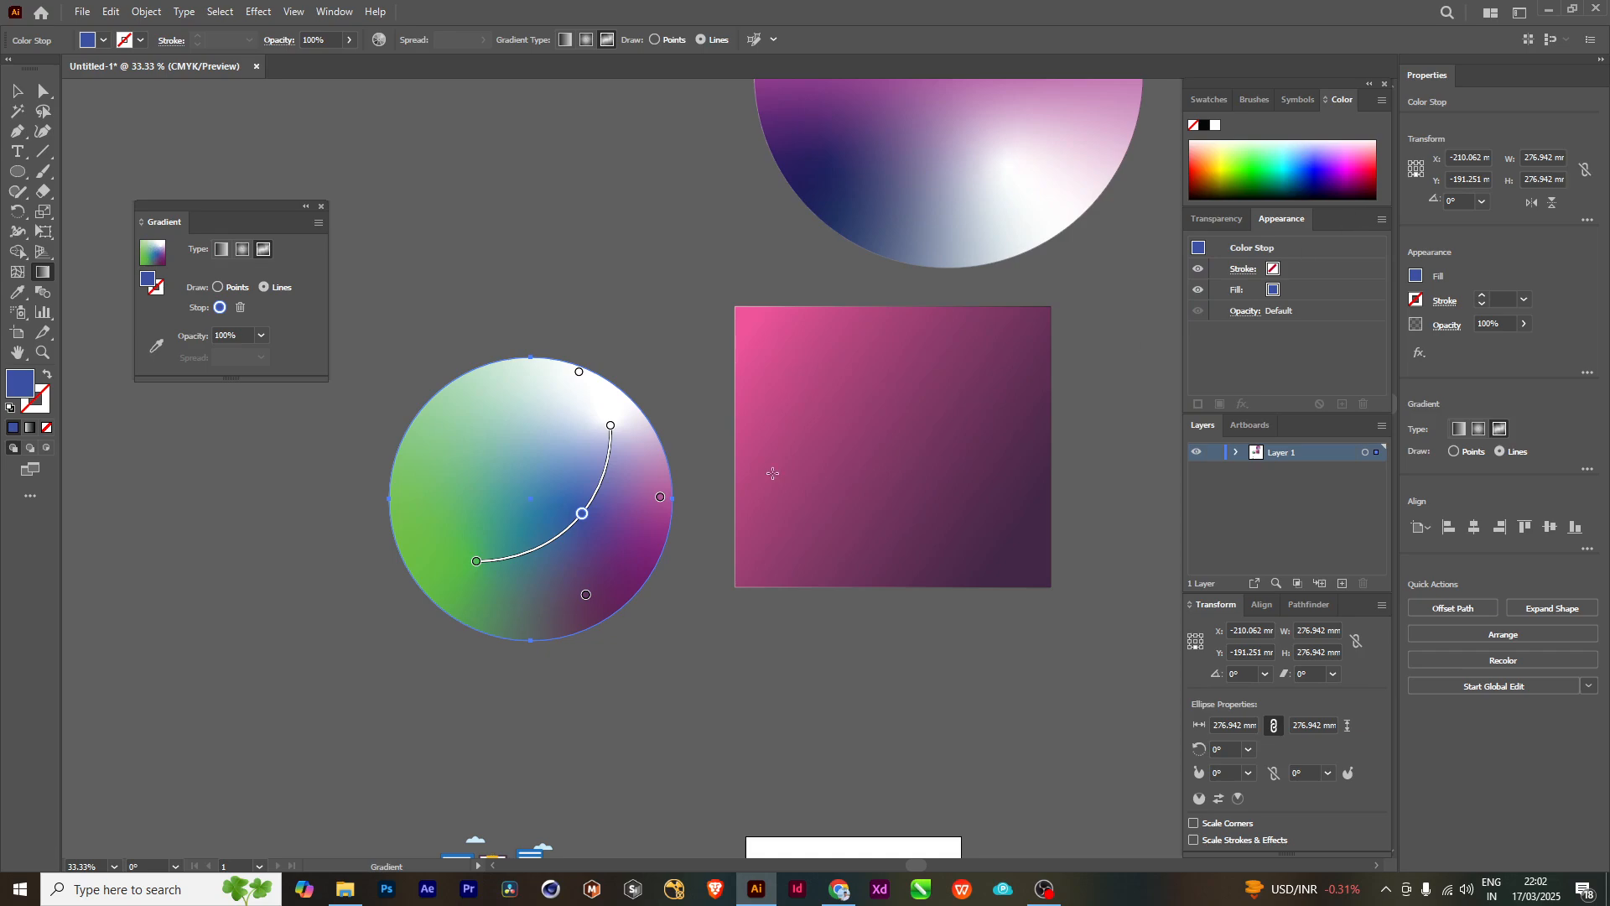
{"action": "left_click", "coordinate": [17, 90]}
{"action": "left_click", "coordinate": [565, 258]}
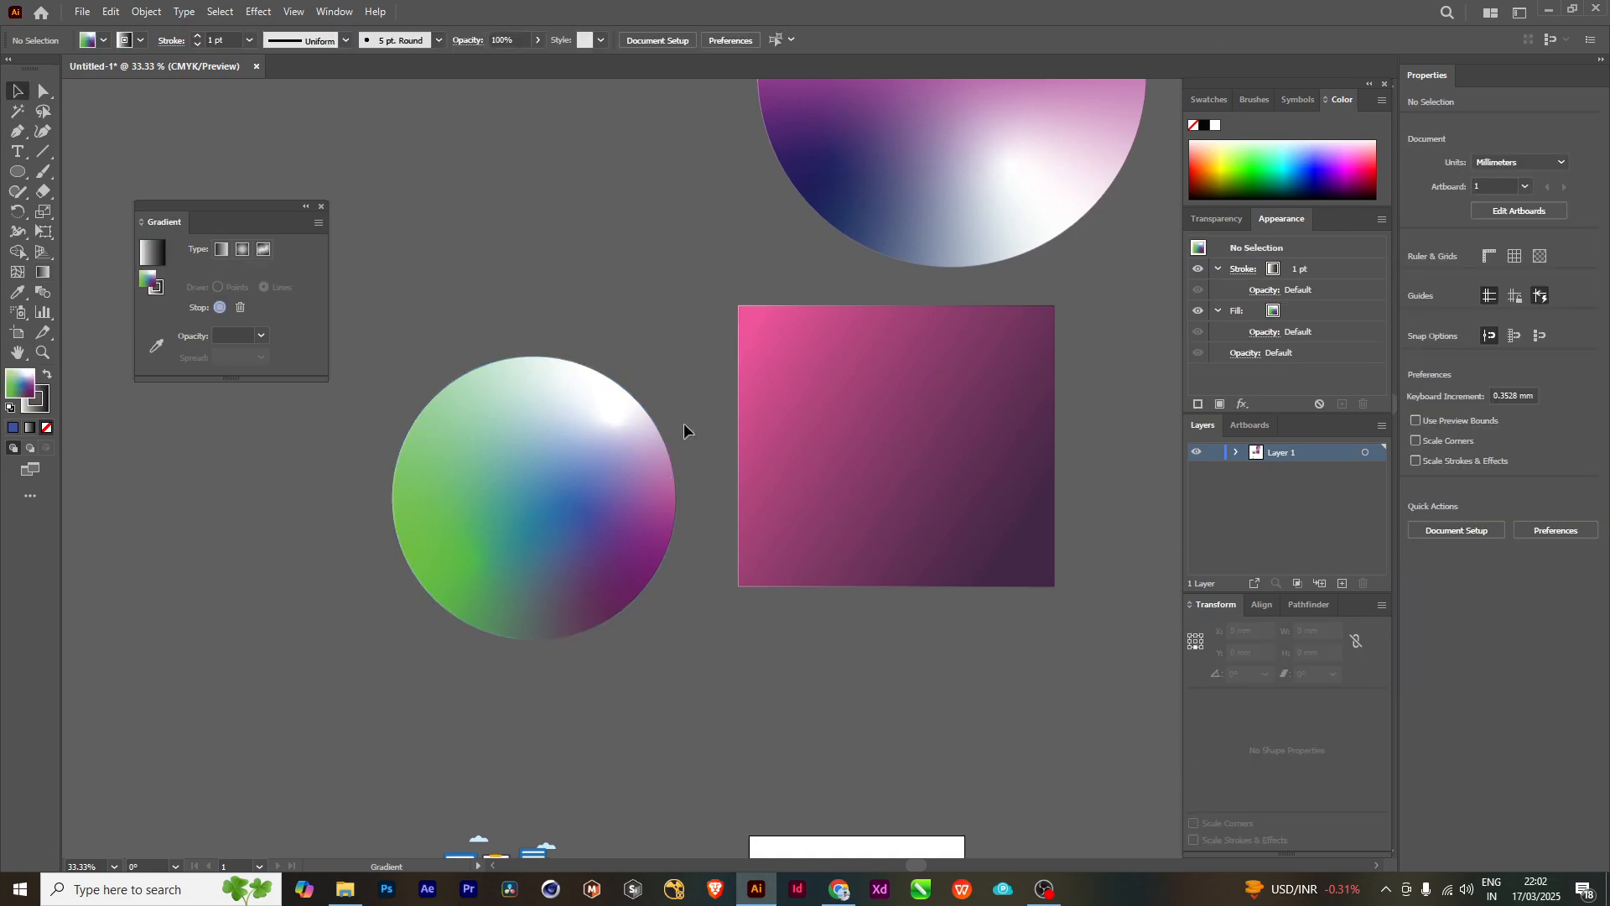
- Move the green and blue gradient circle to the right of the large circle, at about X 616 mm and Y -535 mm
{"action": "scroll", "coordinate": [683, 428], "scroll_direction": "down", "scroll_amount": 1}
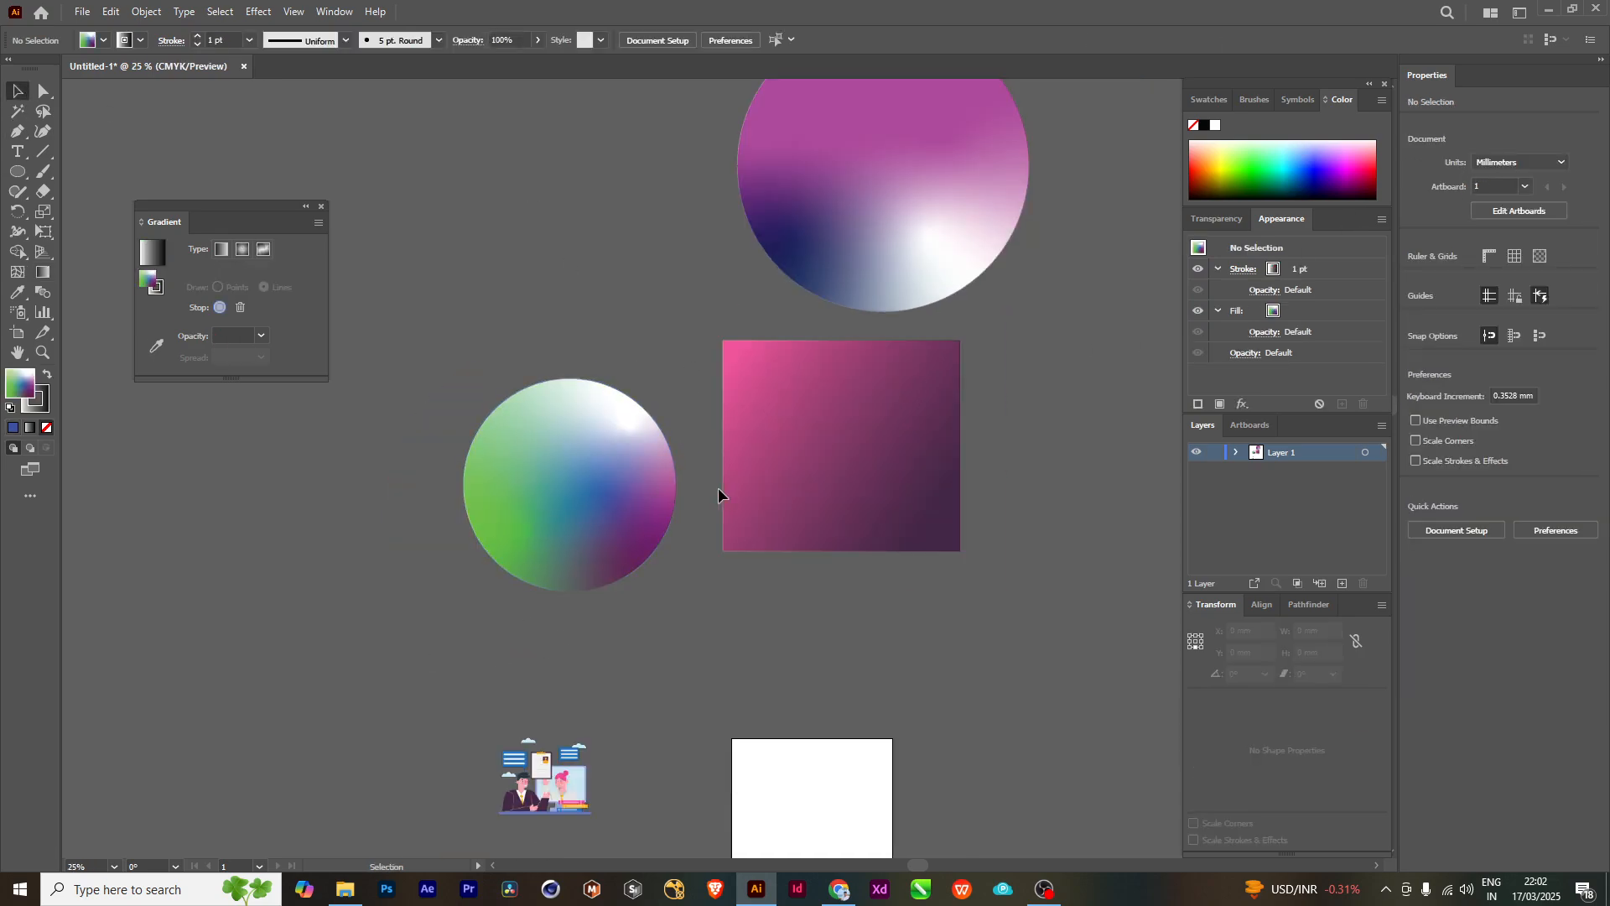
{"action": "left_click_drag", "start_coordinate": [834, 443], "coordinate": [827, 495]}
{"action": "left_click_drag", "start_coordinate": [559, 532], "coordinate": [534, 245]}
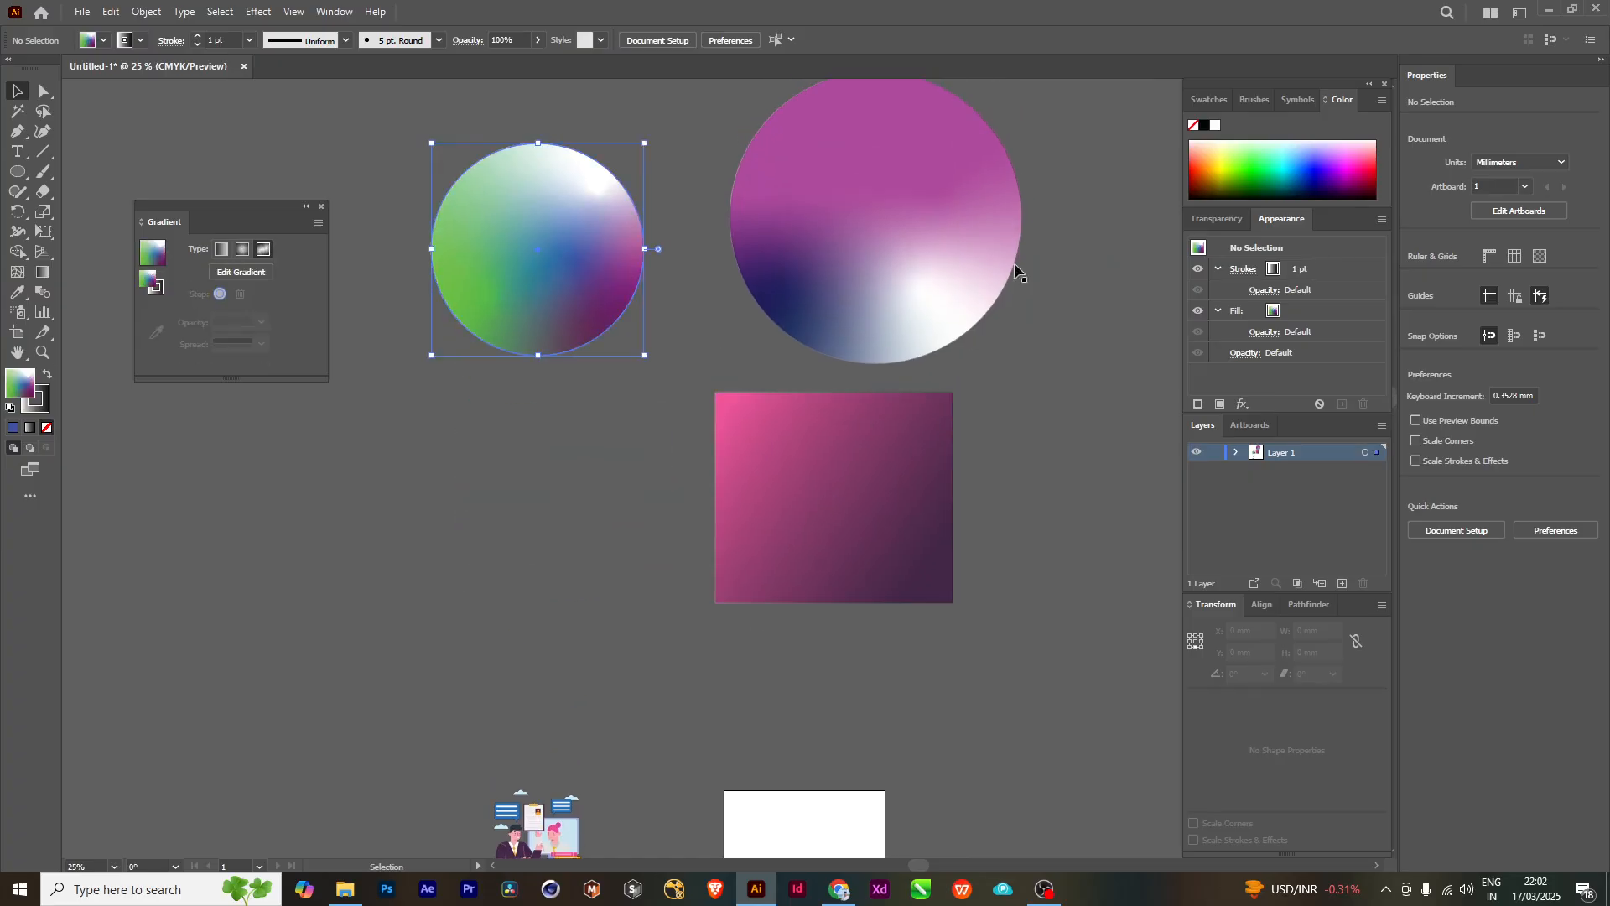
{"action": "left_click_drag", "start_coordinate": [1014, 269], "coordinate": [879, 382]}
{"action": "left_click_drag", "start_coordinate": [481, 338], "coordinate": [1141, 361]}
{"action": "left_click_drag", "start_coordinate": [998, 482], "coordinate": [698, 426]}
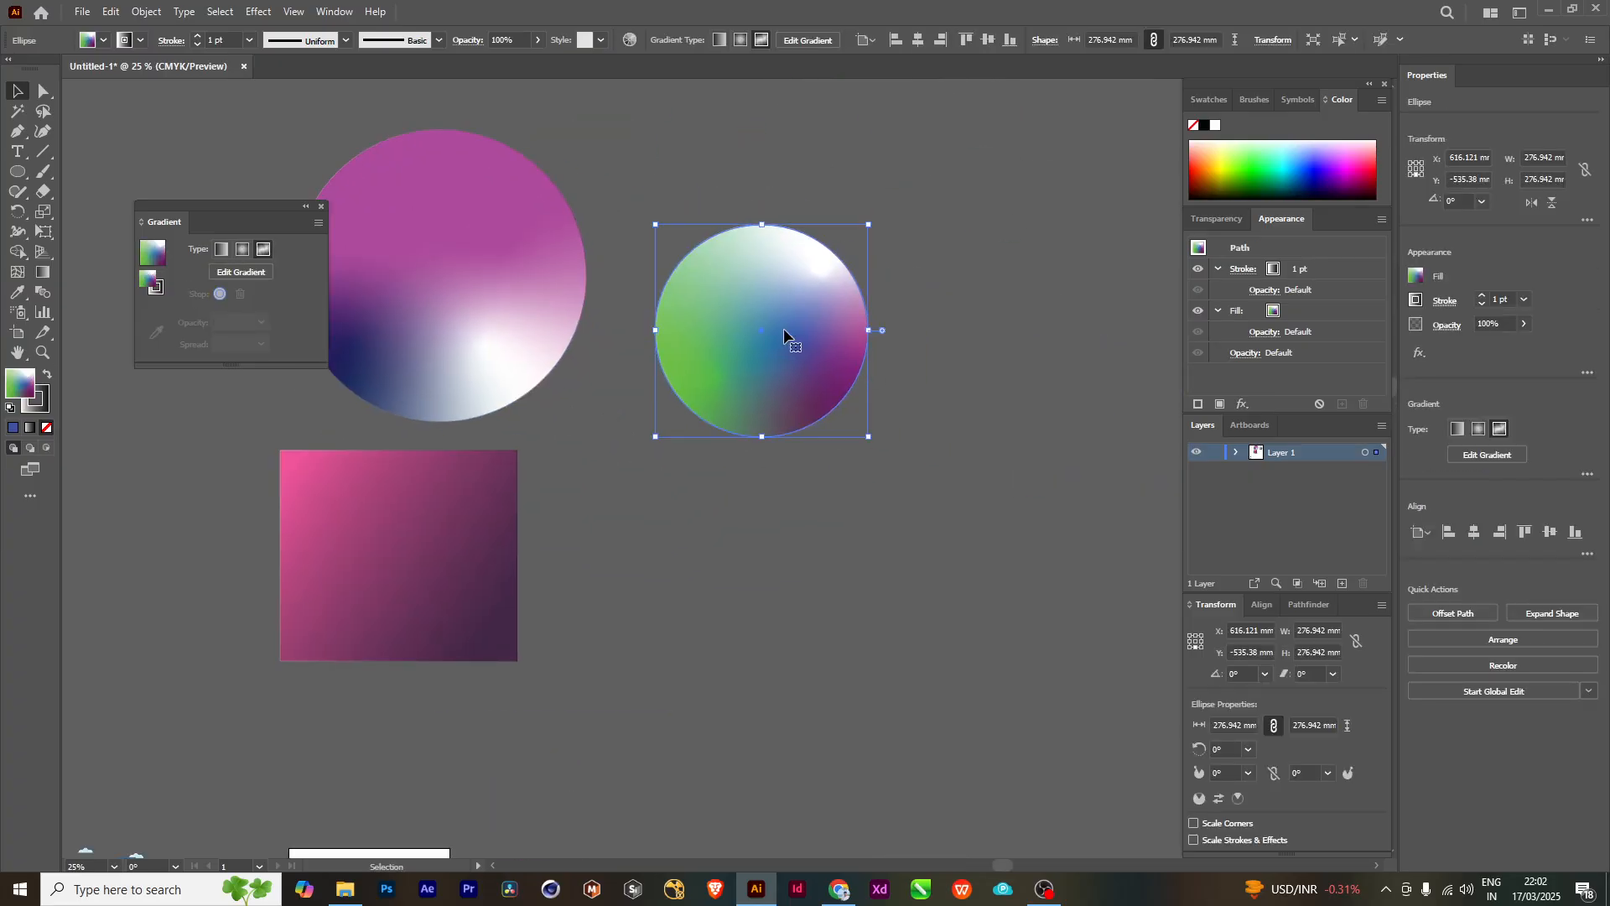
- Scale the green and blue circle down about its center to roughly 185 mm in diameter
{"action": "left_click", "coordinate": [824, 262], "text": "shift"}
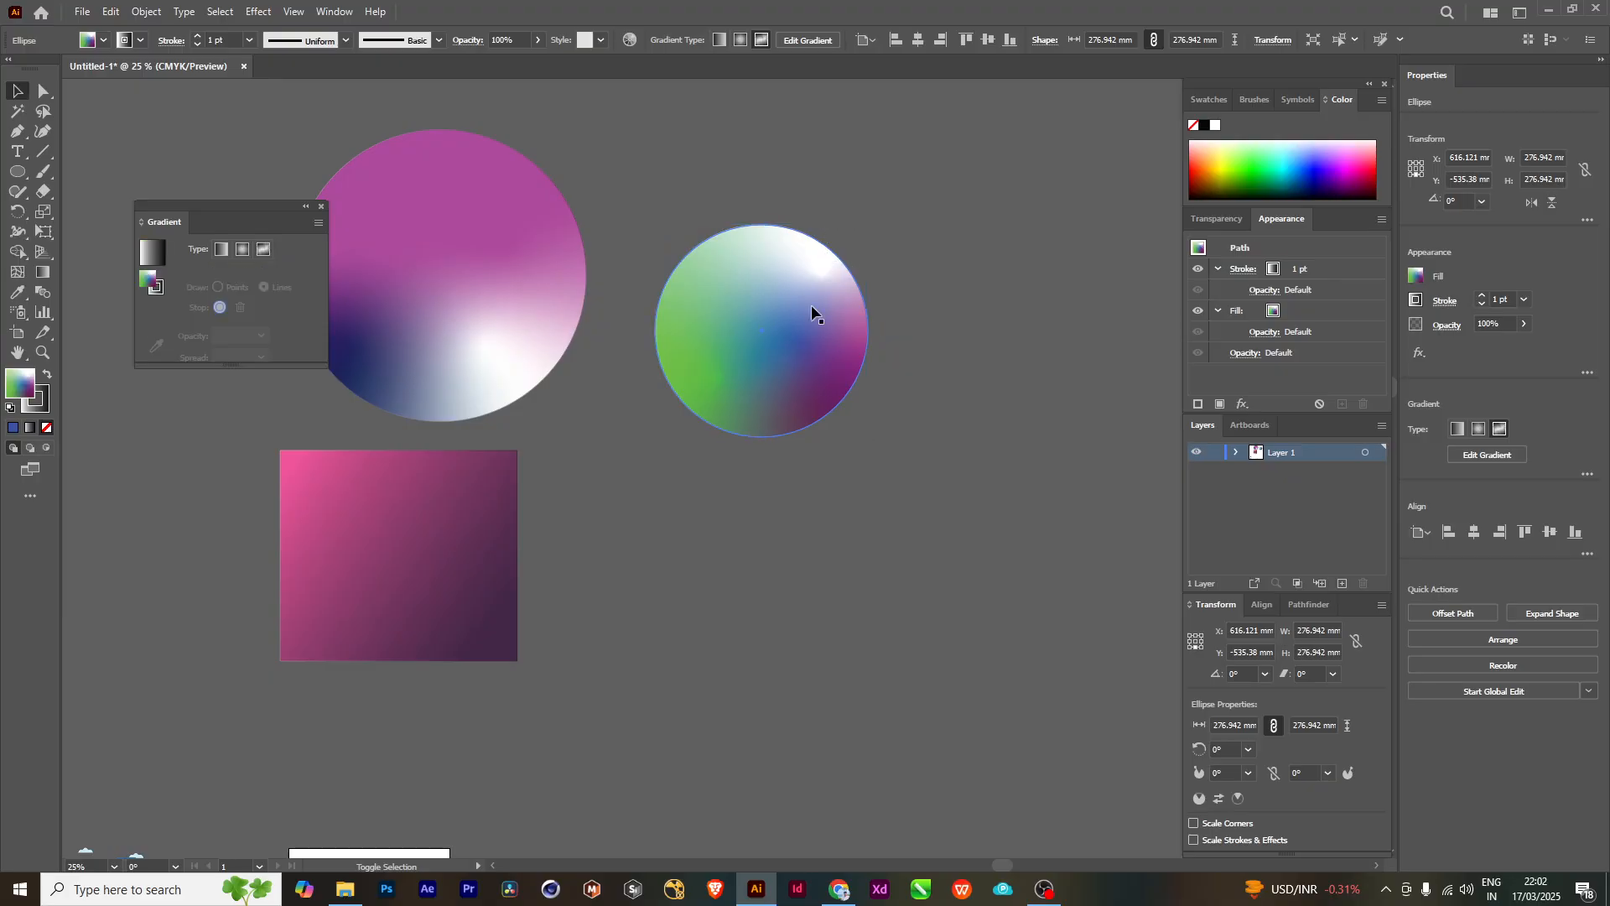
{"action": "left_click", "coordinate": [784, 266], "text": "shift"}
{"action": "left_click_drag", "start_coordinate": [868, 225], "coordinate": [833, 260]}
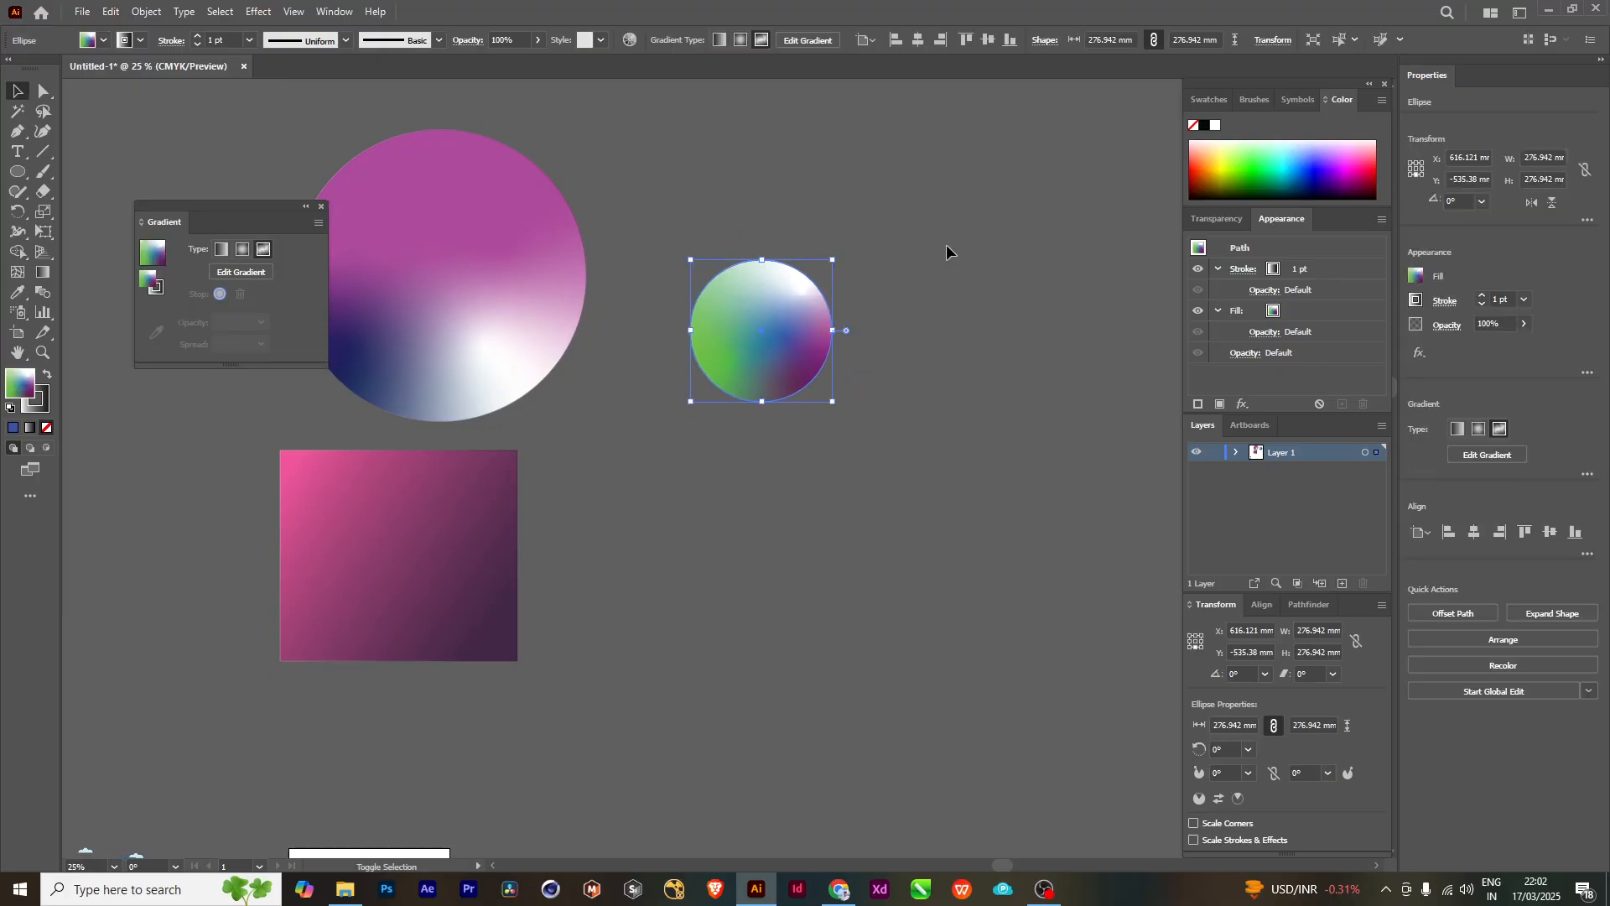
{"action": "left_click", "coordinate": [838, 527]}
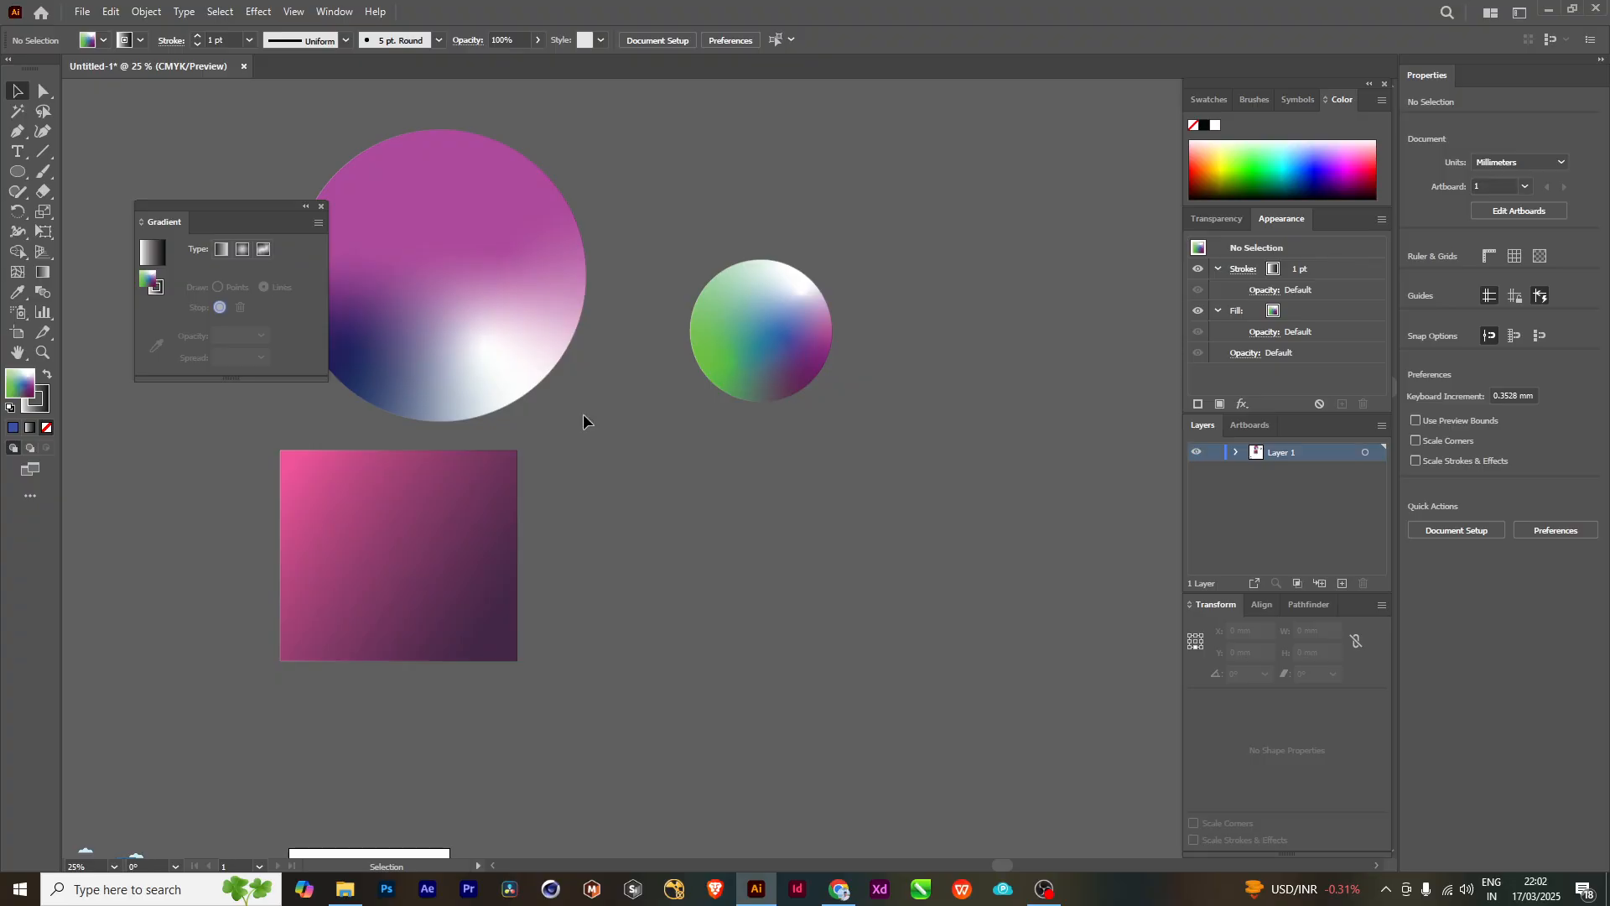
- Remove the stroke from the small green and blue gradient circle
{"action": "left_click", "coordinate": [807, 373]}
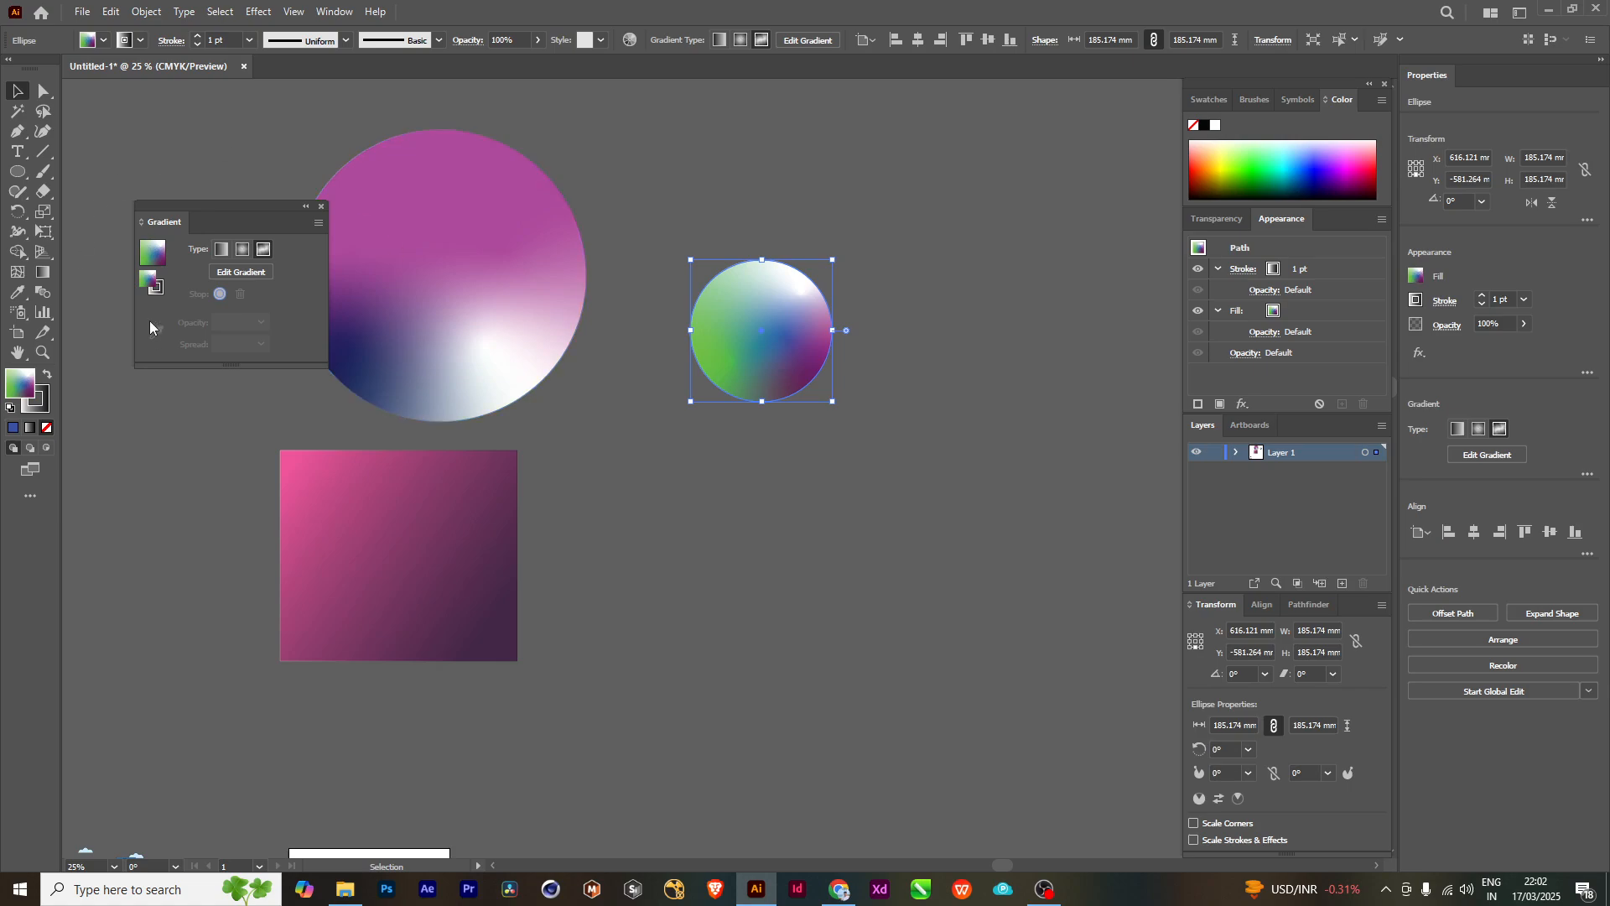
{"action": "left_click", "coordinate": [958, 431]}
{"action": "scroll", "coordinate": [747, 287], "scroll_direction": "up", "scroll_amount": 6}
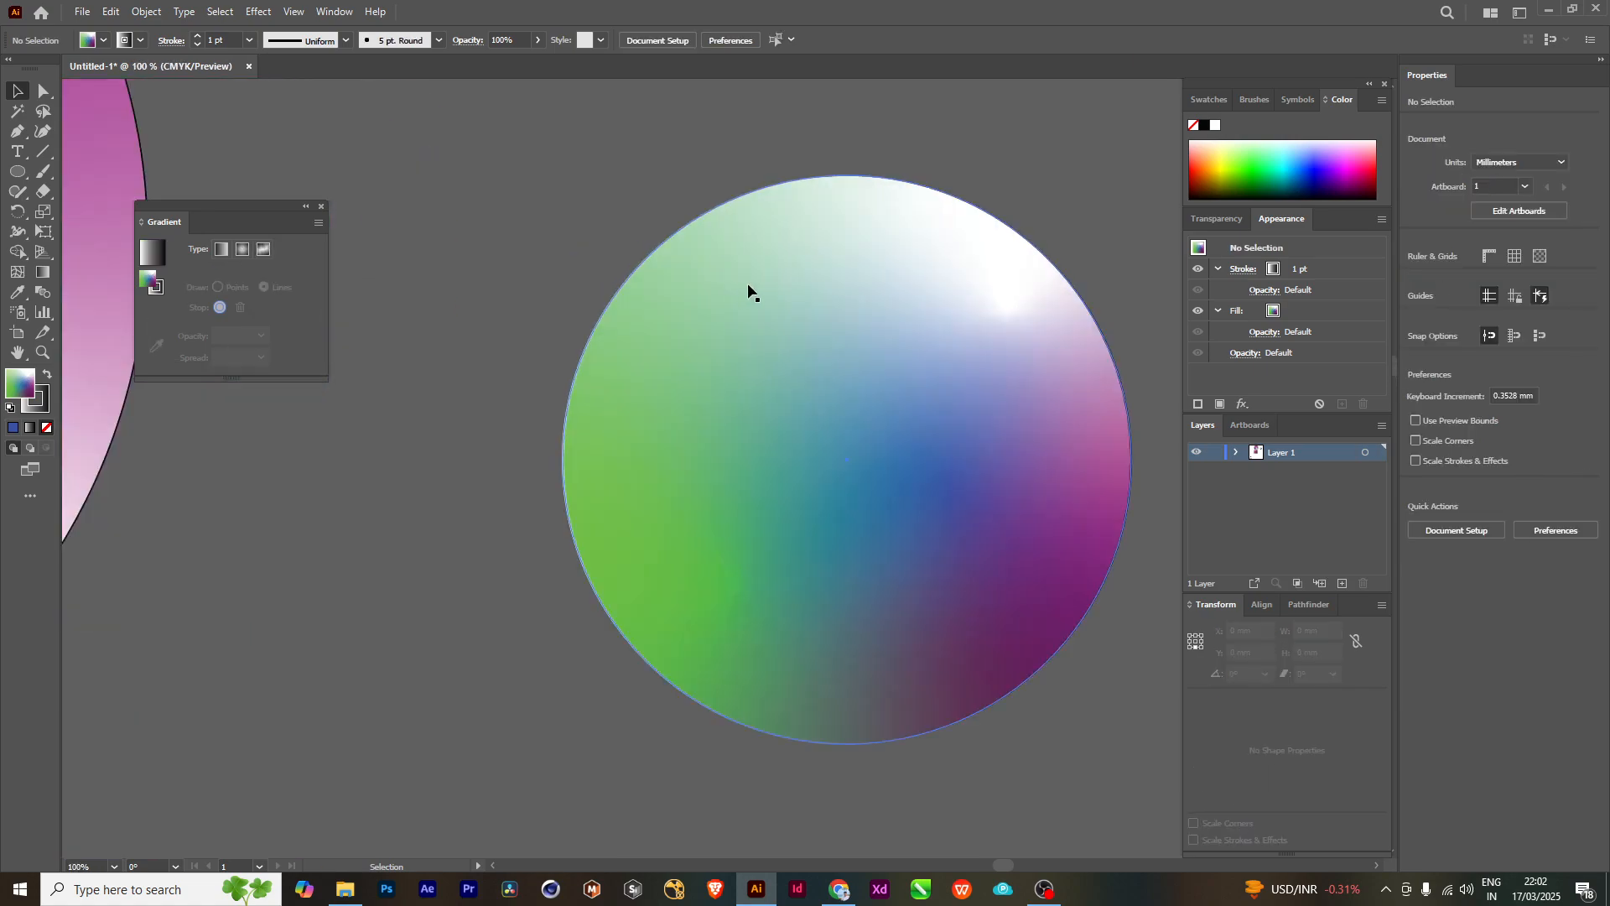
{"action": "scroll", "coordinate": [497, 551], "scroll_direction": "down", "scroll_amount": 1}
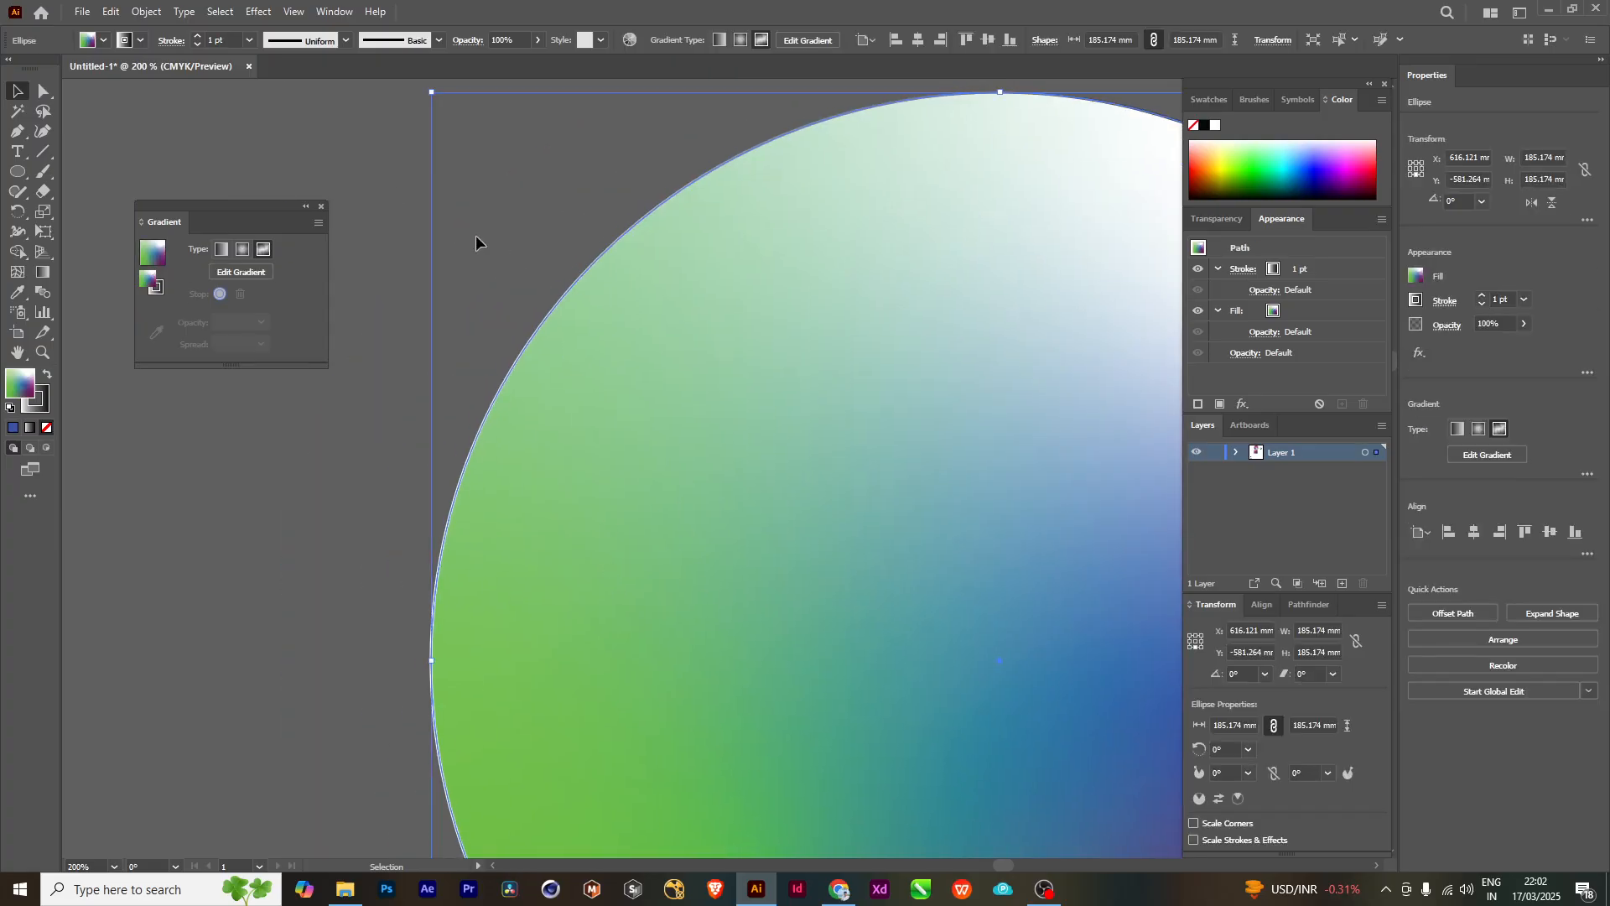
{"action": "left_click", "coordinate": [431, 470]}
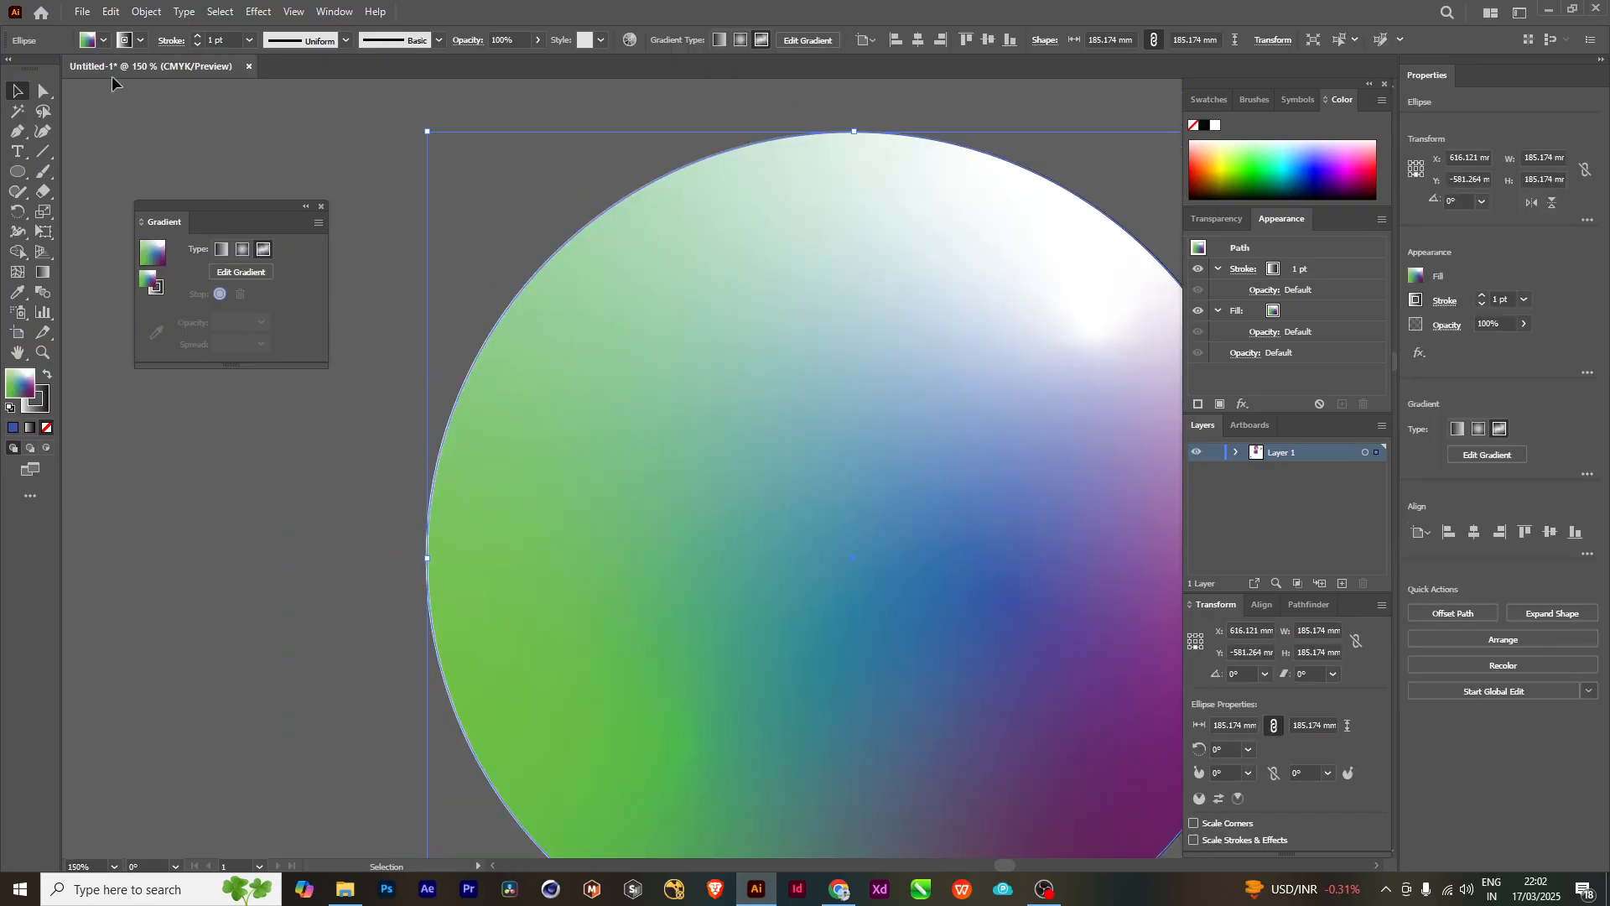
{"action": "left_click", "coordinate": [138, 41]}
{"action": "left_click", "coordinate": [20, 76]}
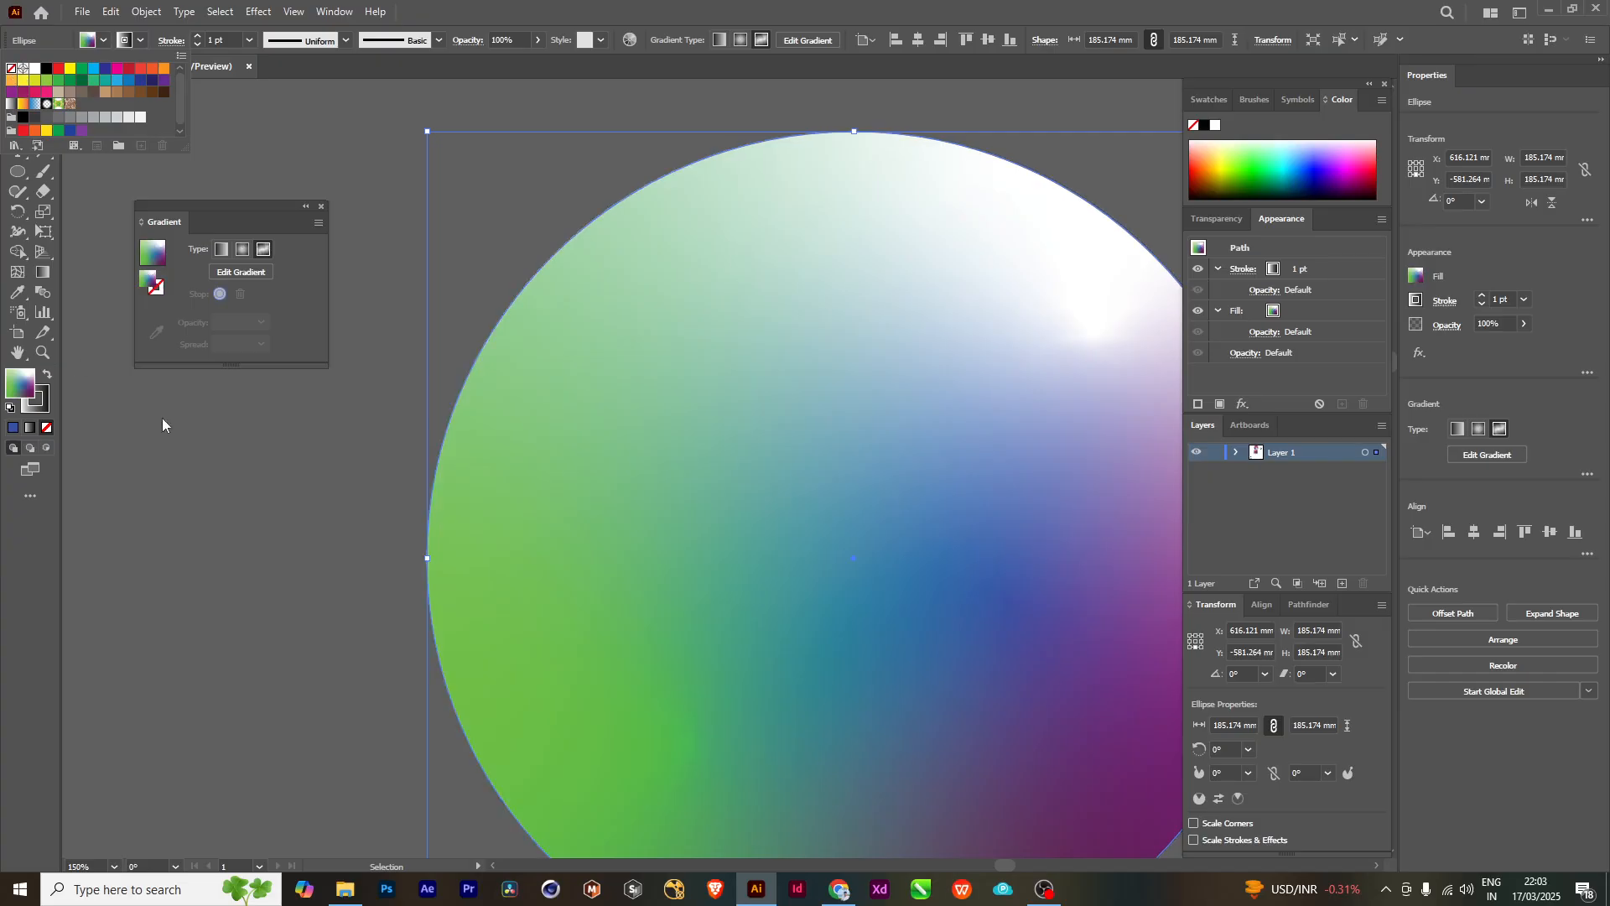
- Remove the stroke from the large purple, navy and white gradient circle
{"action": "scroll", "coordinate": [364, 586], "scroll_direction": "down", "scroll_amount": 3}
{"action": "left_click_drag", "start_coordinate": [274, 615], "coordinate": [773, 557]}
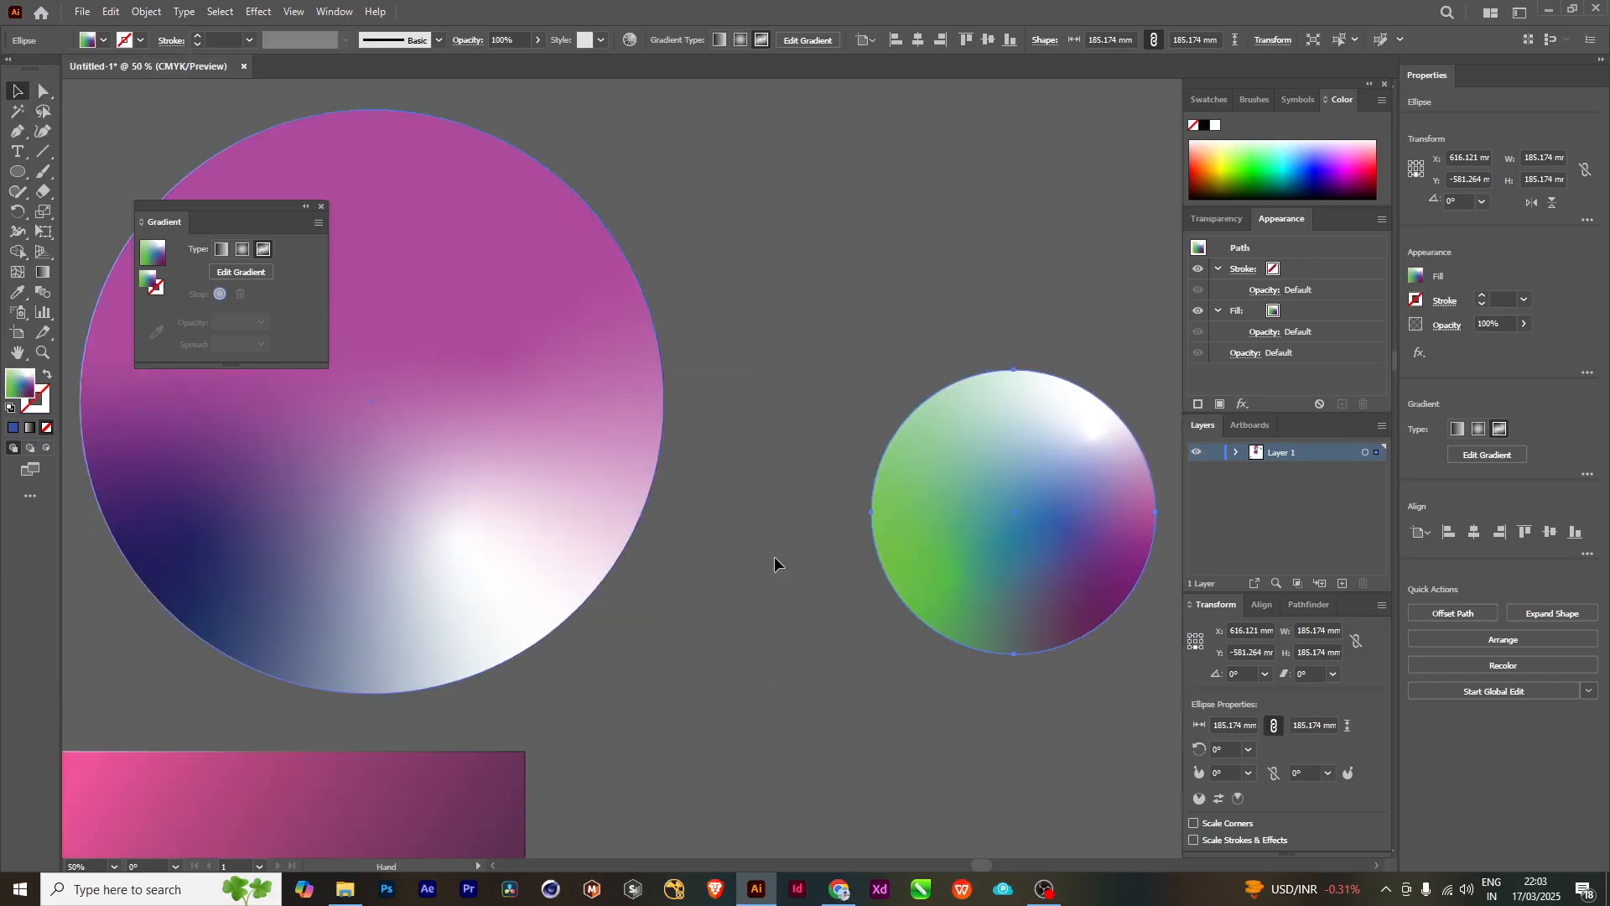
{"action": "left_click", "coordinate": [575, 460]}
{"action": "left_click_drag", "start_coordinate": [575, 460], "coordinate": [814, 576]}
{"action": "left_click", "coordinate": [140, 40]}
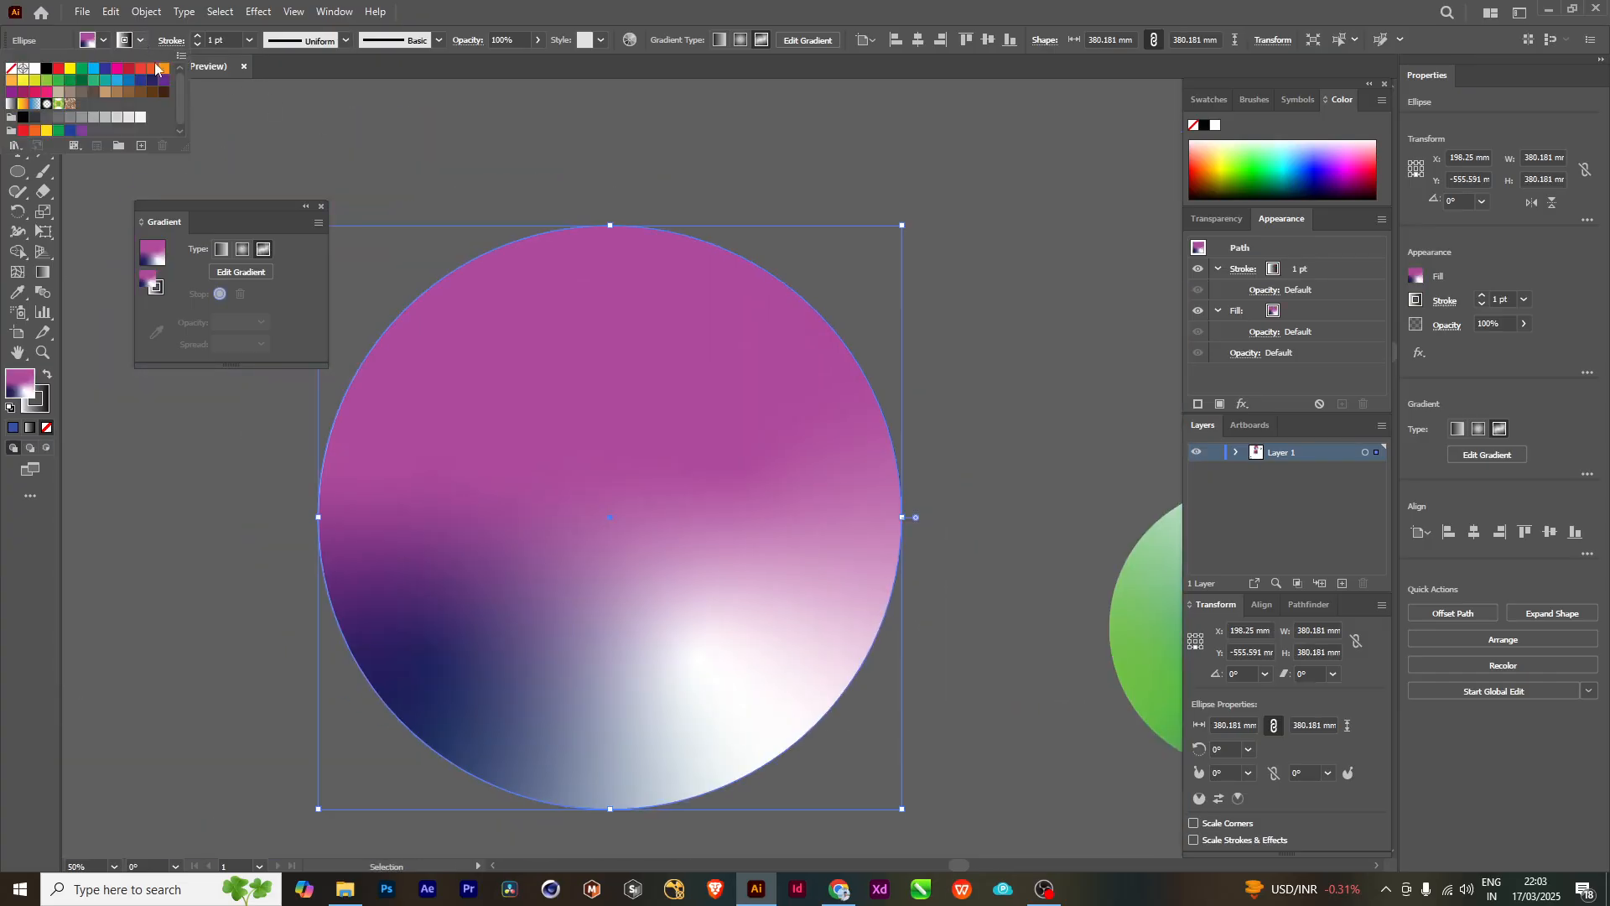
{"action": "left_click", "coordinate": [11, 68]}
- Remove the stroke from the pink-to-purple gradient rectangle
{"action": "scroll", "coordinate": [712, 541], "scroll_direction": "down", "scroll_amount": 3}
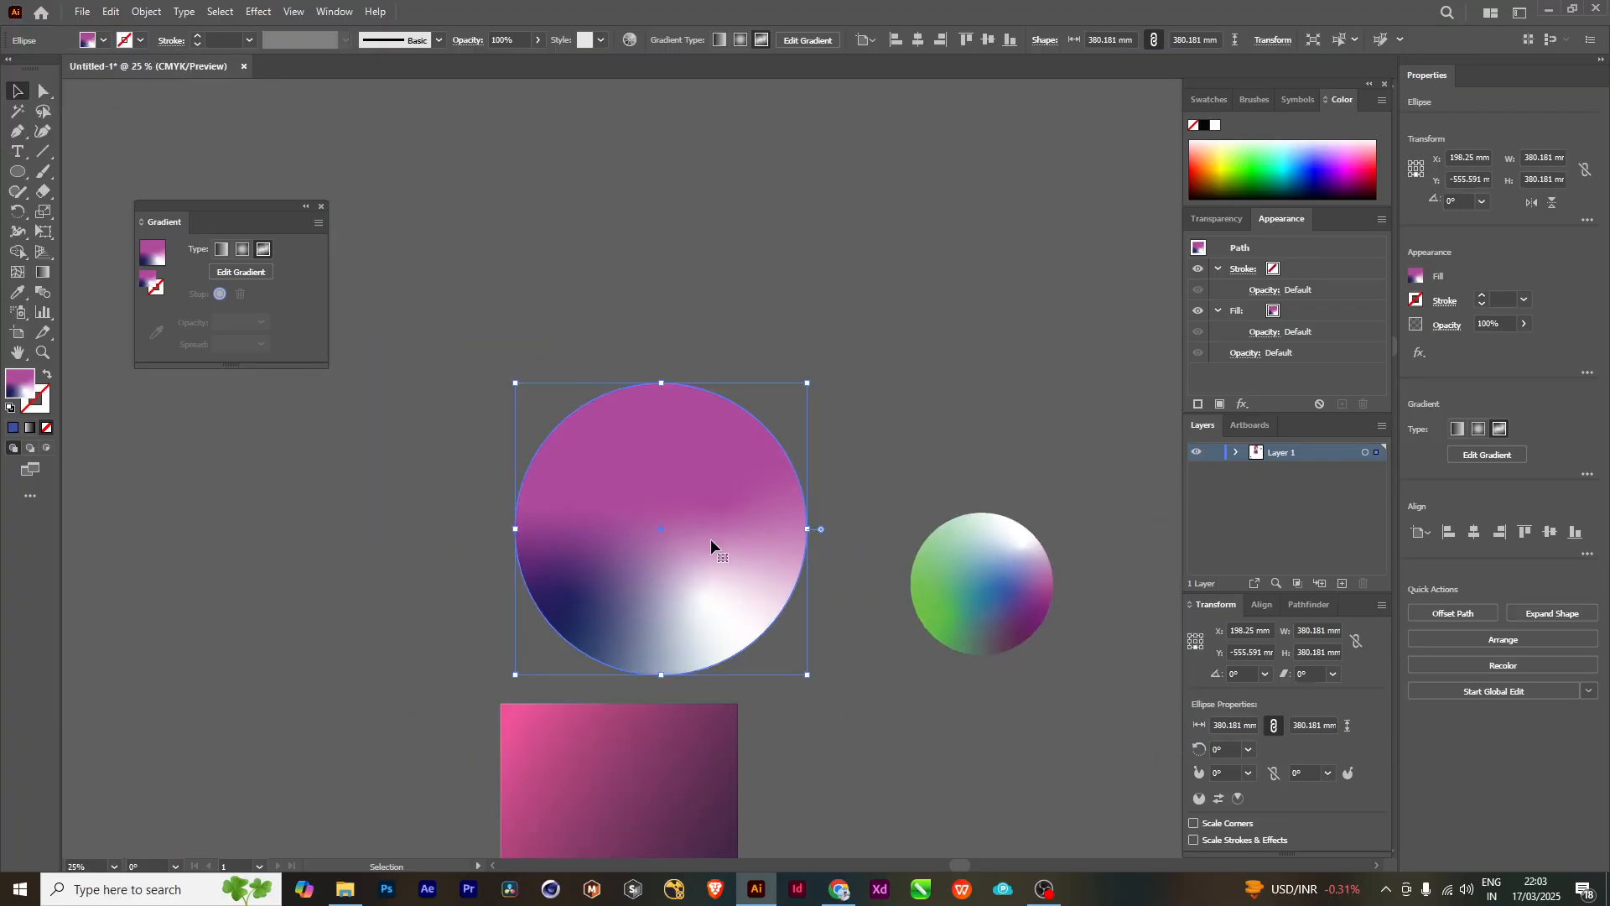
{"action": "left_click", "coordinate": [654, 723]}
{"action": "left_click_drag", "start_coordinate": [648, 776], "coordinate": [672, 539]}
{"action": "scroll", "coordinate": [622, 410], "scroll_direction": "up", "scroll_amount": 3}
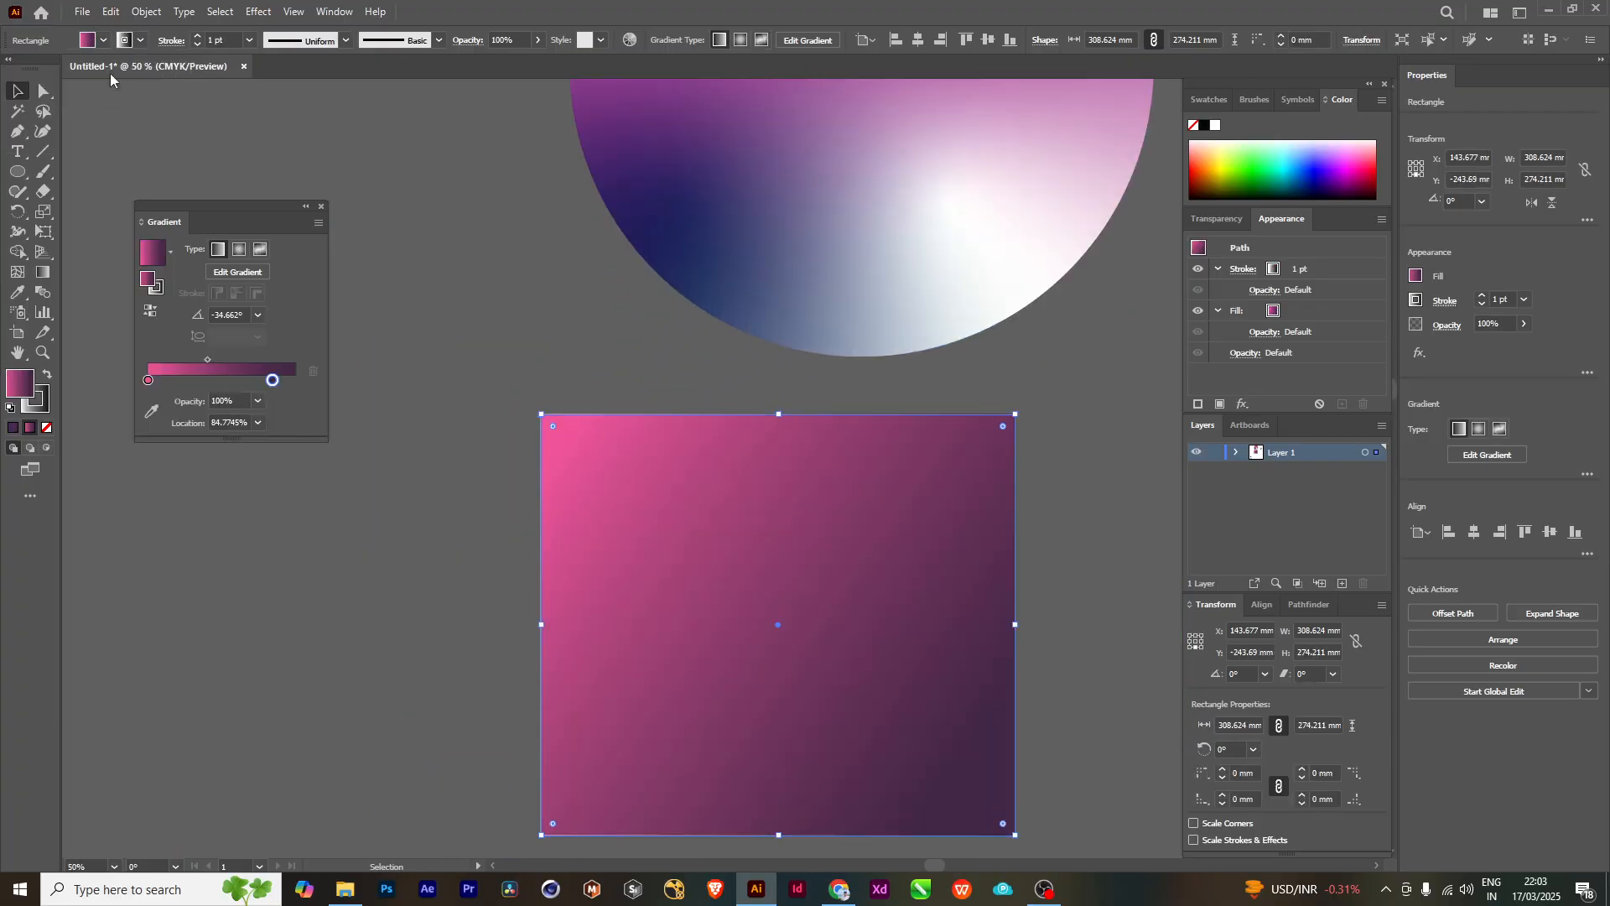
{"action": "left_click", "coordinate": [141, 41]}
{"action": "left_click", "coordinate": [11, 68]}
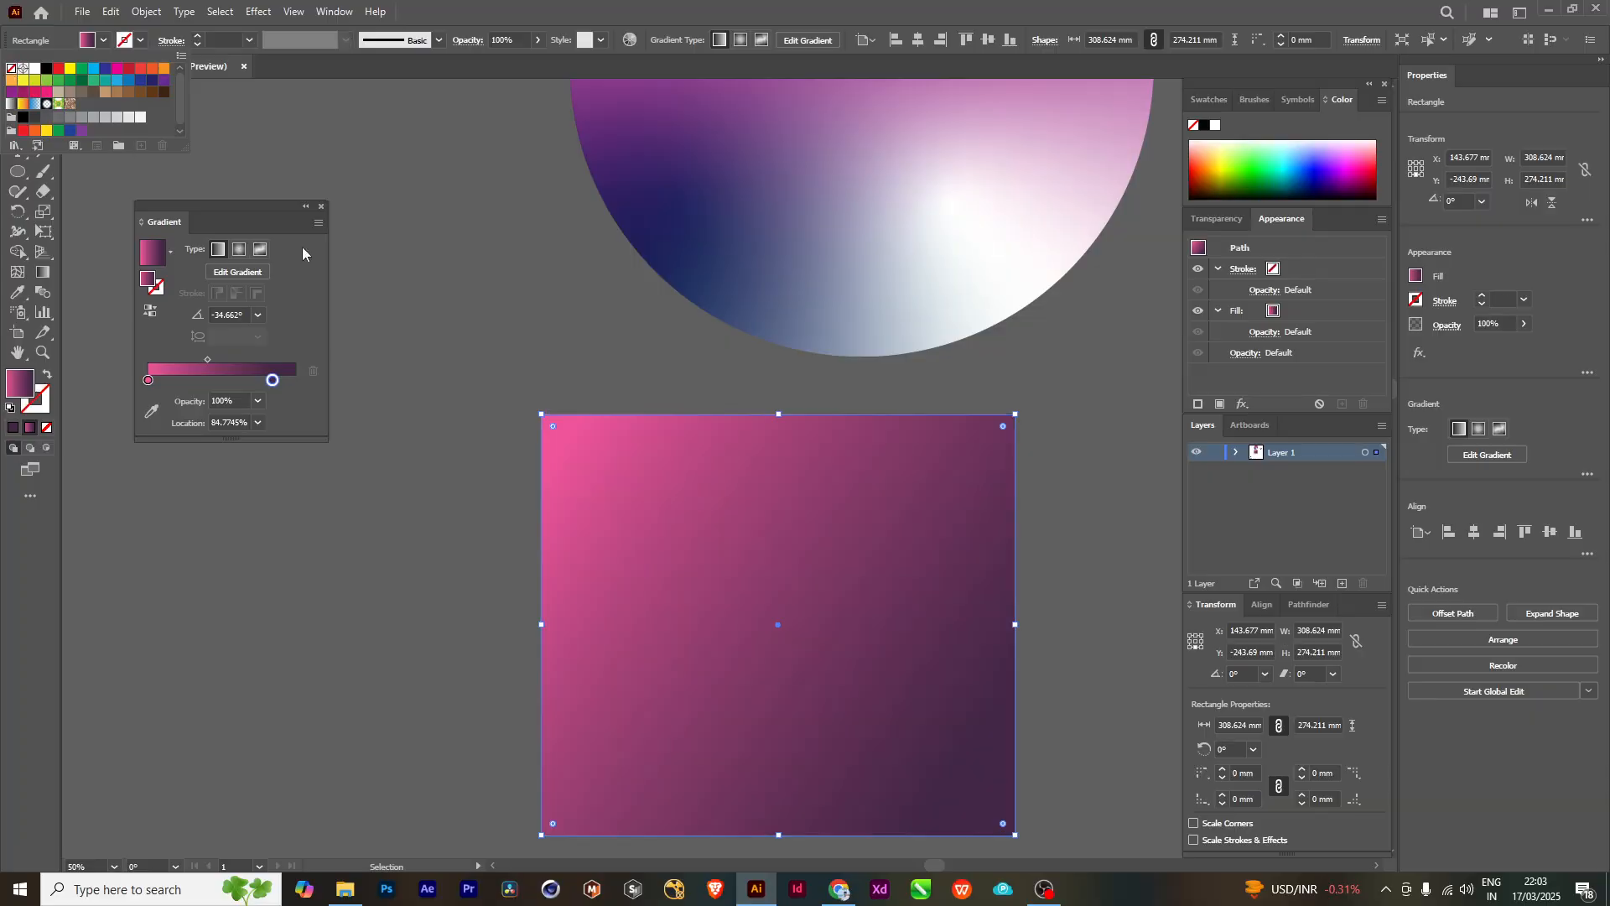
- Move both circles and the rectangle farther right on the canvas, placing the small circle at about X 1332 mm and Y -550 mm
{"action": "scroll", "coordinate": [653, 566], "scroll_direction": "down", "scroll_amount": 2}
{"action": "left_click_drag", "start_coordinate": [694, 688], "coordinate": [682, 475]}
{"action": "scroll", "coordinate": [772, 547], "scroll_direction": "down", "scroll_amount": 1}
{"action": "left_click_drag", "start_coordinate": [947, 285], "coordinate": [821, 432]}
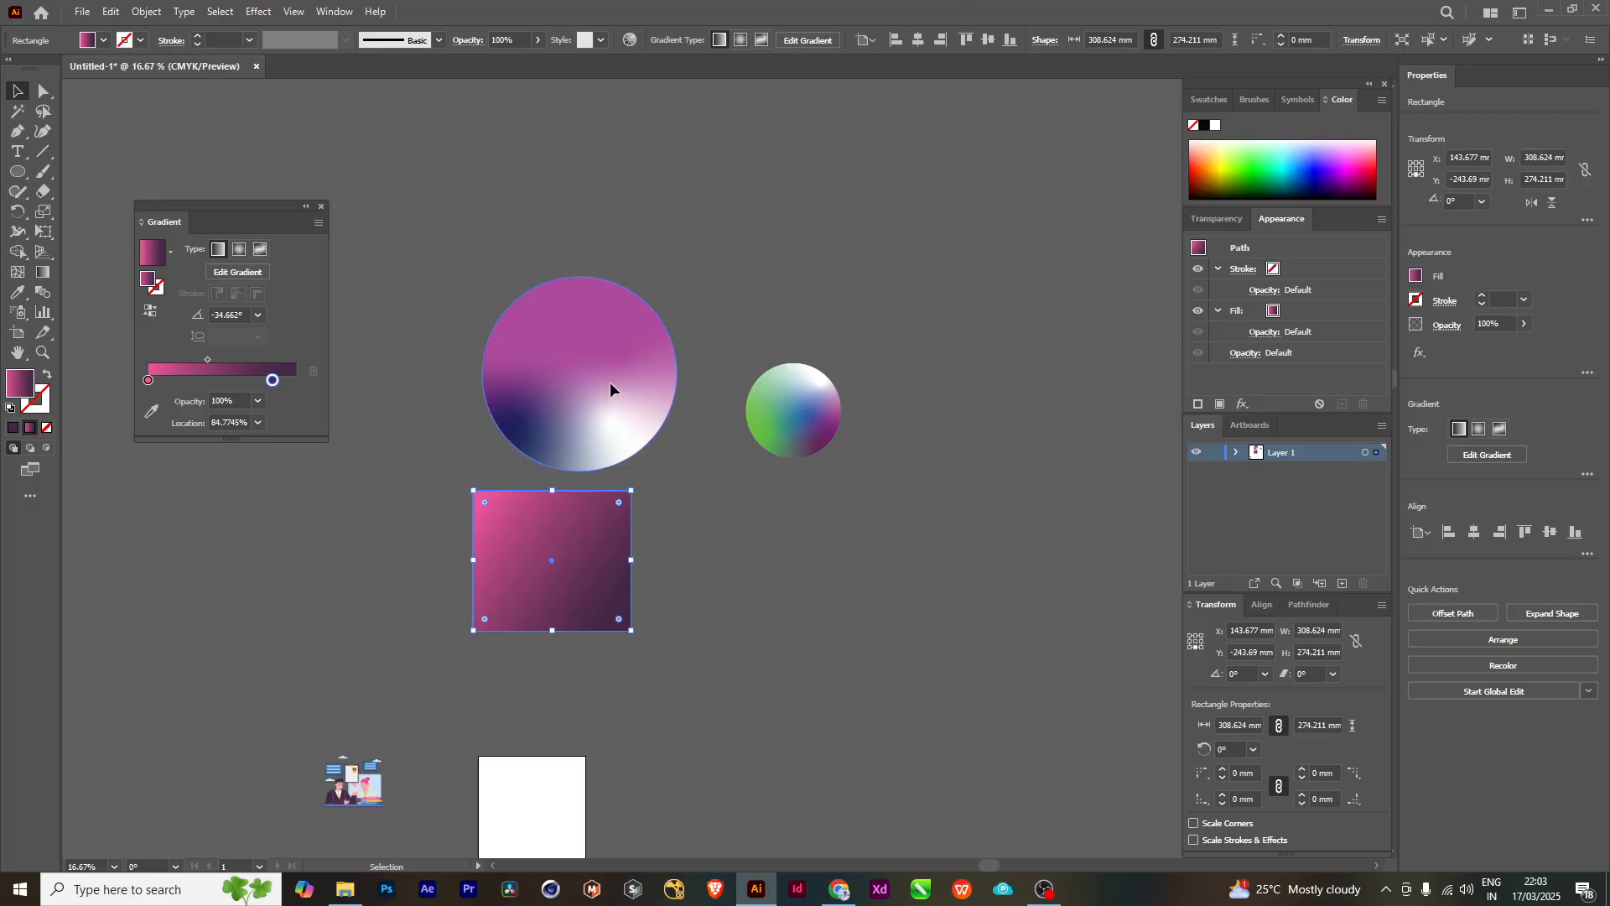
{"action": "left_click_drag", "start_coordinate": [612, 384], "coordinate": [993, 255]}
{"action": "left_click_drag", "start_coordinate": [541, 514], "coordinate": [1099, 556]}
{"action": "left_click_drag", "start_coordinate": [794, 414], "coordinate": [1161, 429]}
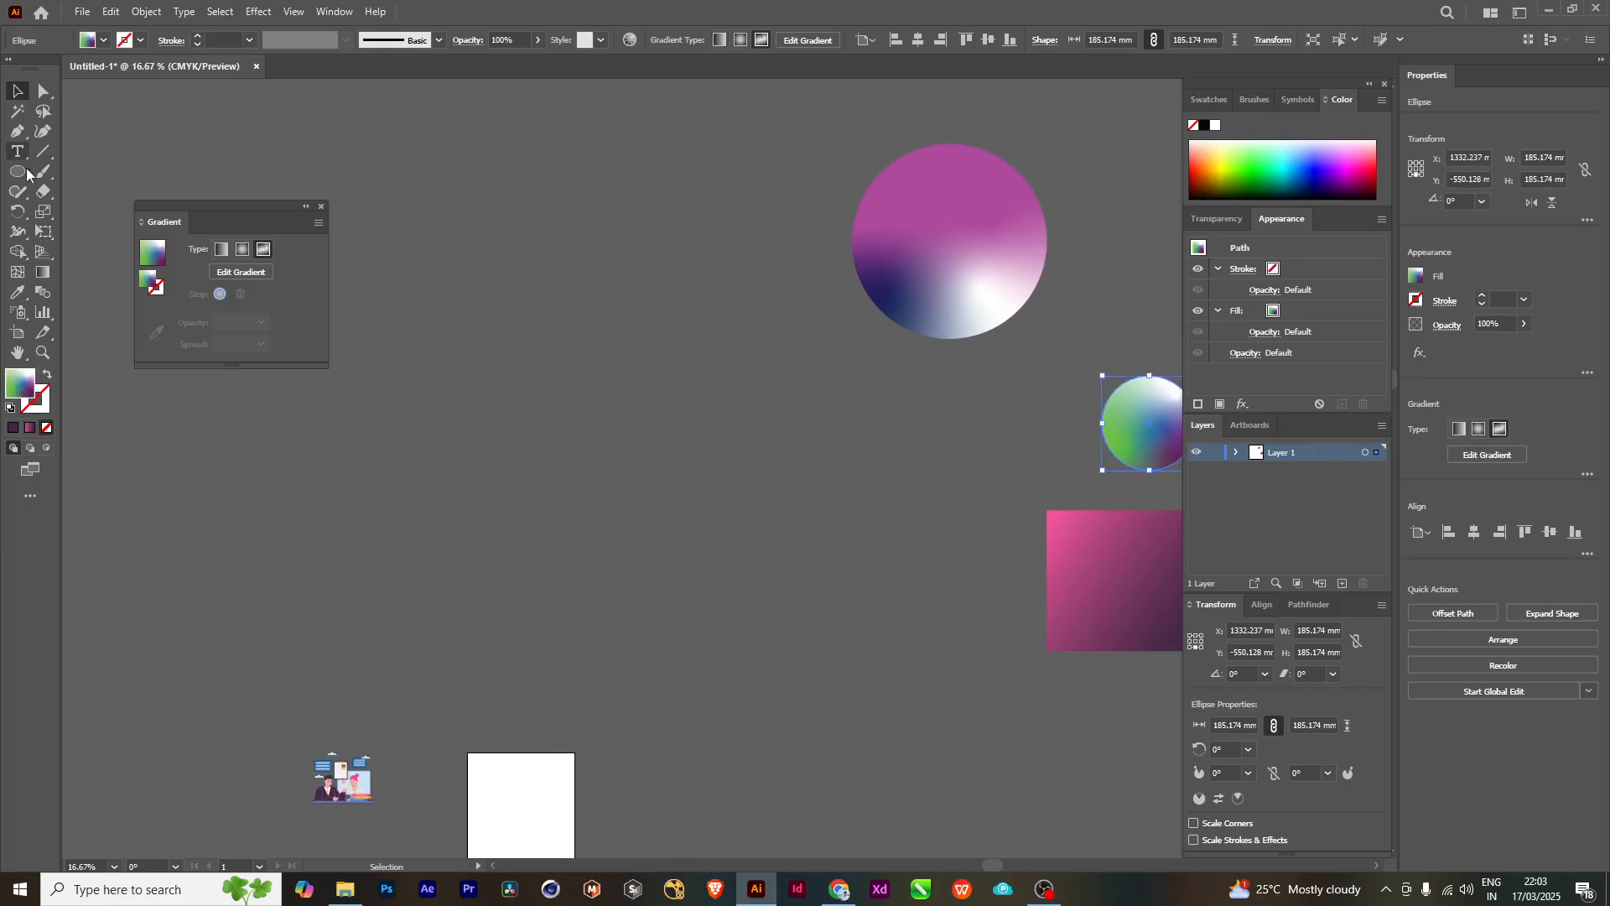
- Draw a rectangle about 700 by 458 mm above the artboard and fill it with the pink-to-purple linear gradient
{"action": "left_click_drag", "start_coordinate": [17, 171], "coordinate": [92, 172]}
{"action": "key", "text": "ctrl+="}
{"action": "mouse_move", "coordinate": [396, 428]}
{"action": "left_mouse_down"}
{"action": "mouse_move", "coordinate": [942, 758]}
{"action": "mouse_move", "coordinate": [931, 777]}
{"action": "left_mouse_up"}
{"action": "left_click_drag", "start_coordinate": [674, 595], "coordinate": [714, 519]}
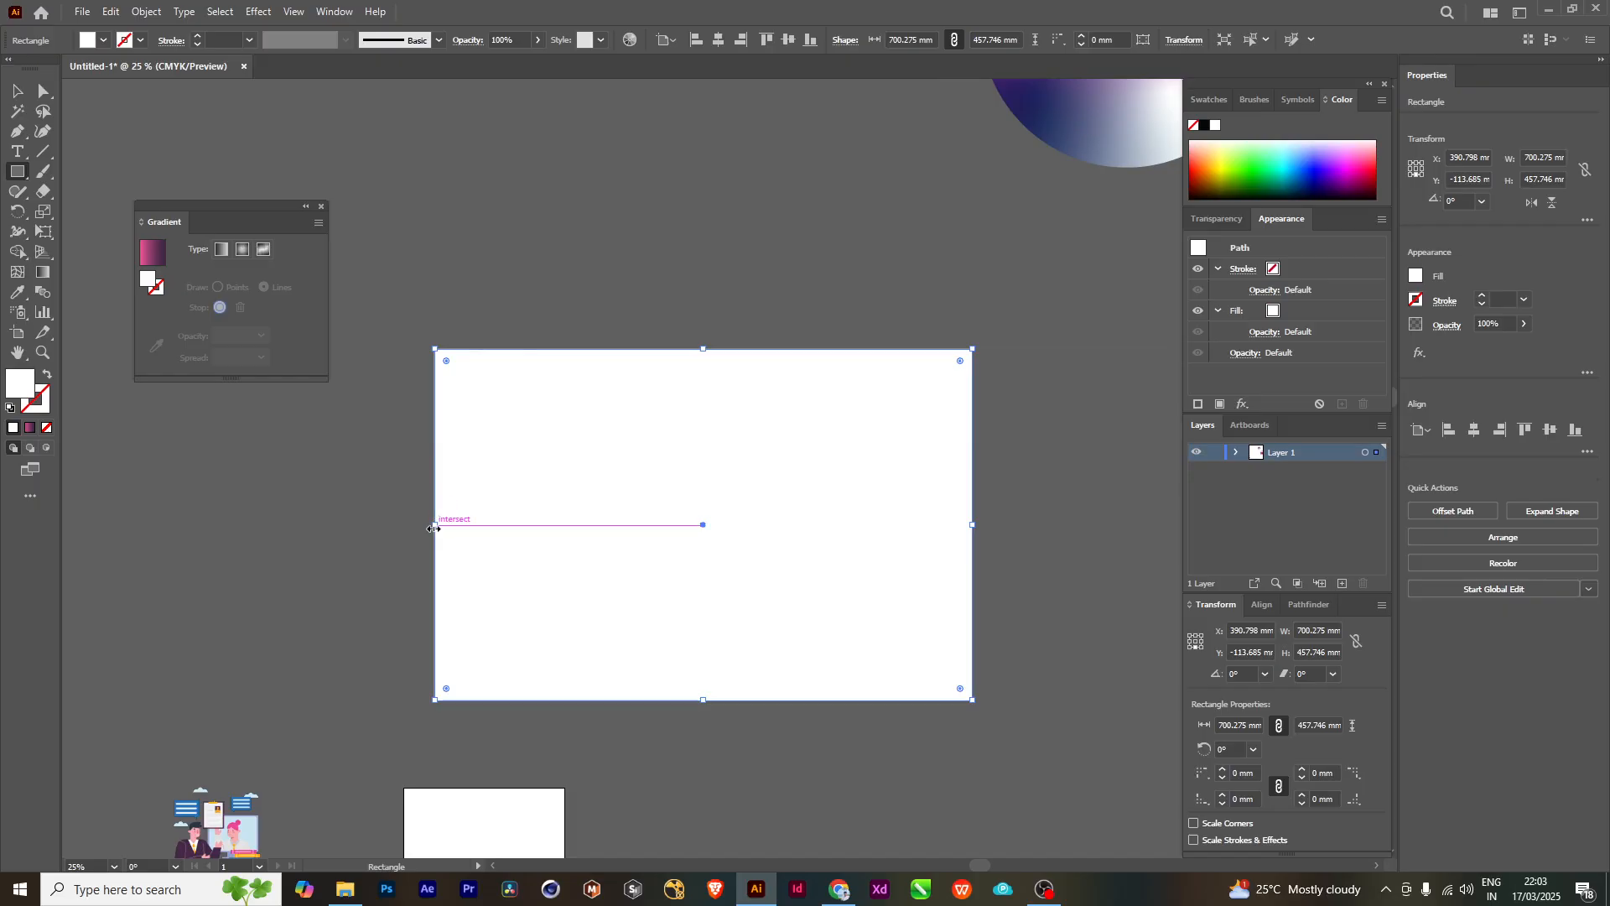
{"action": "left_click", "coordinate": [159, 258]}
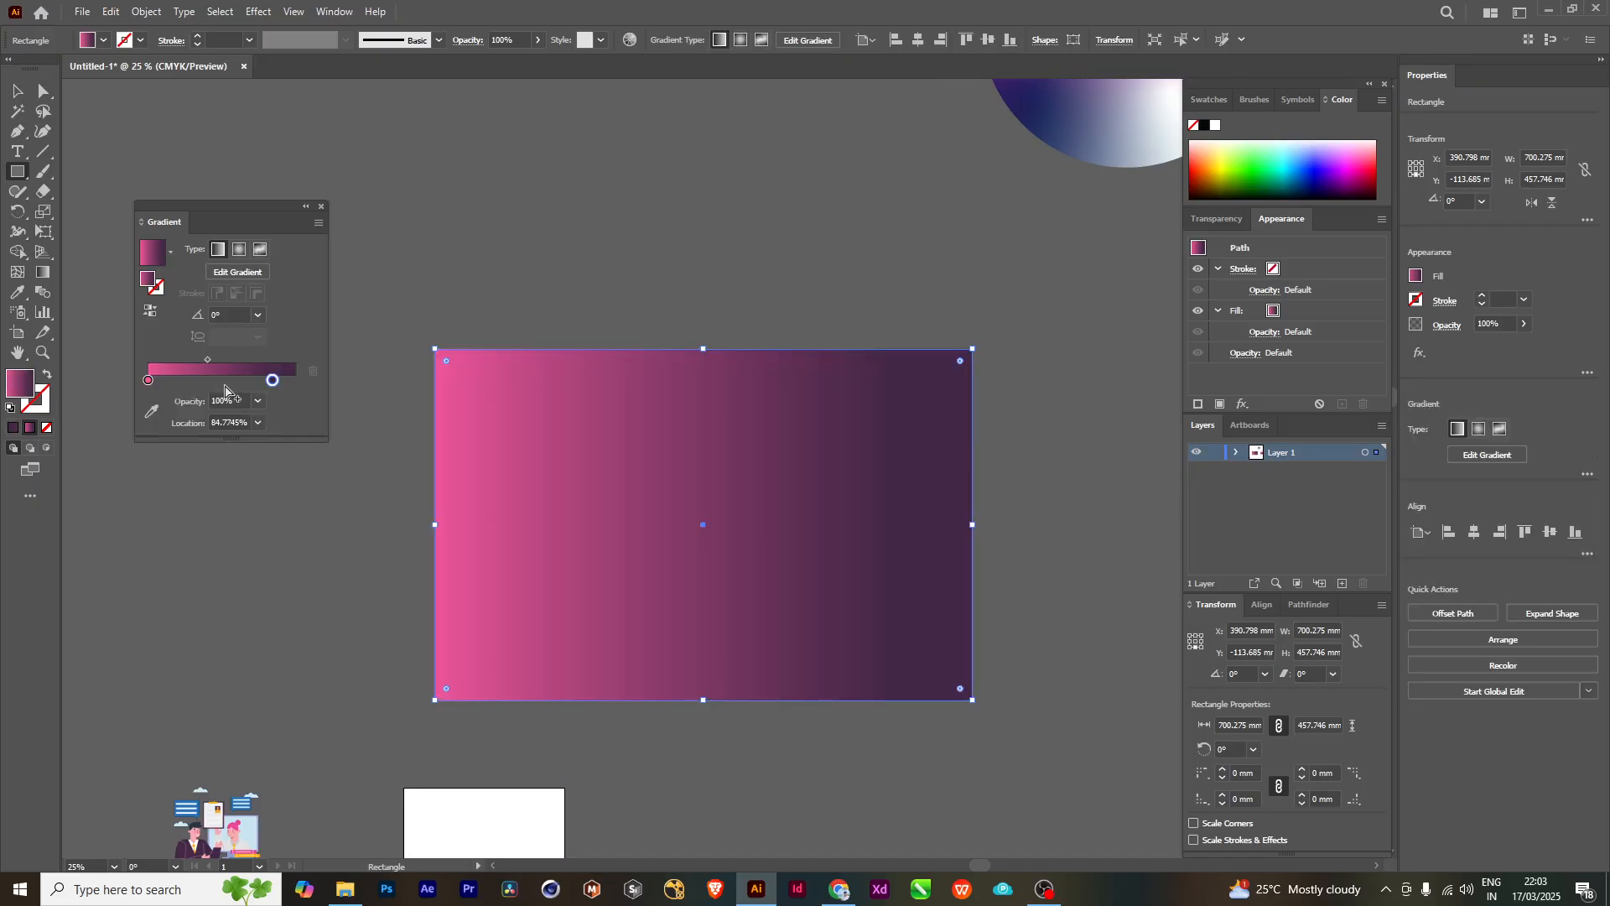
{"action": "left_click", "coordinate": [149, 381]}
{"action": "double_click", "coordinate": [149, 380]}
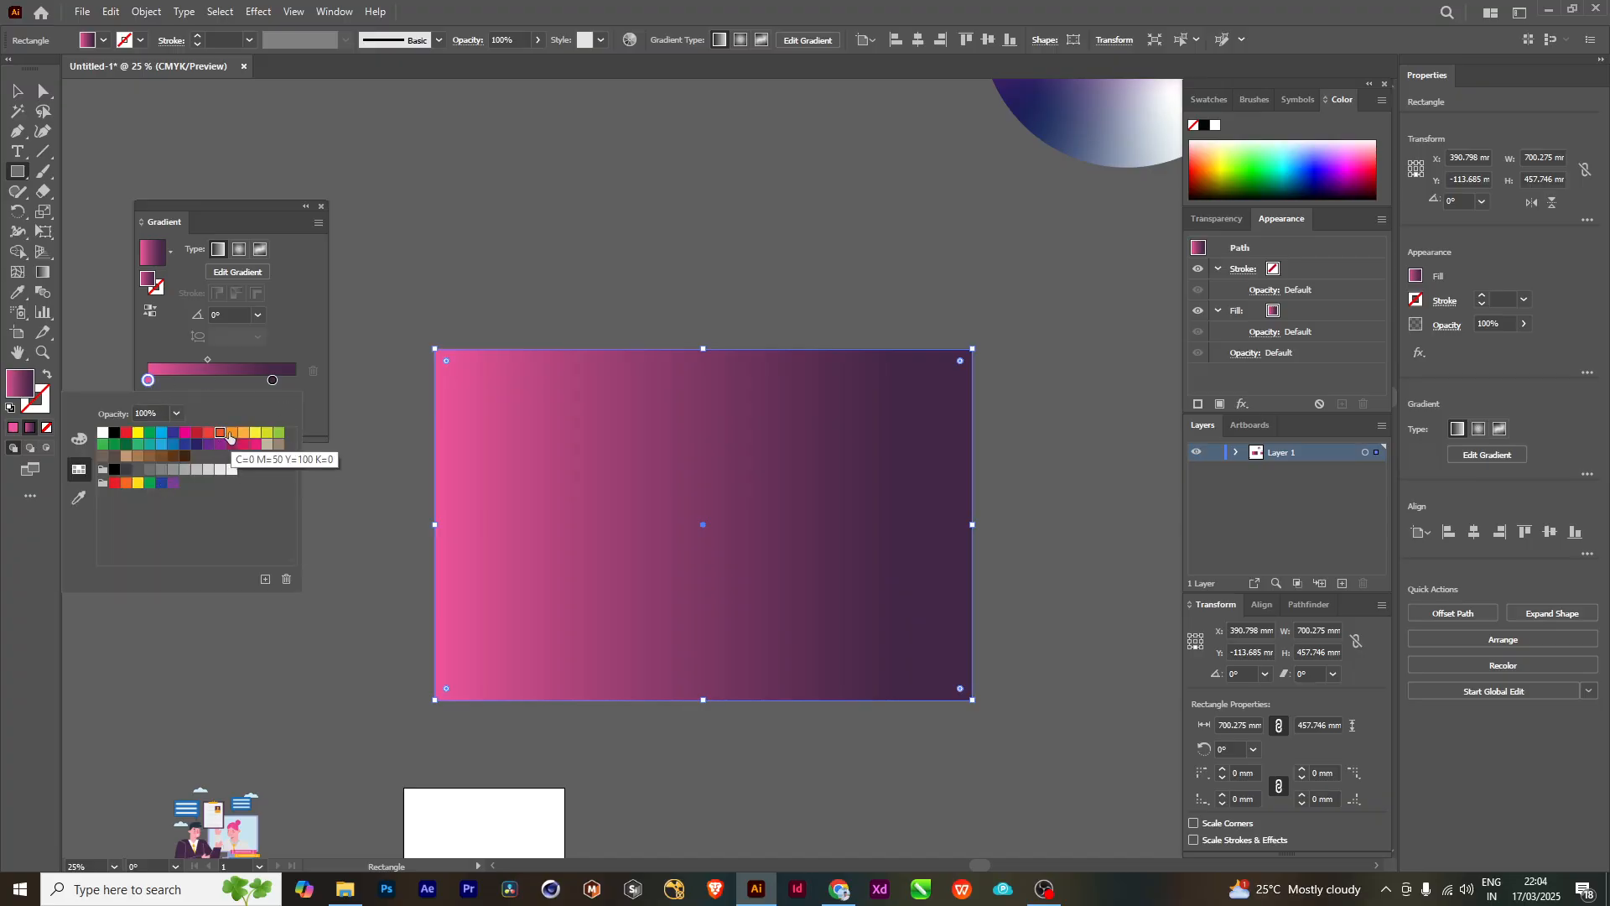
{"action": "left_click_drag", "start_coordinate": [219, 434], "coordinate": [147, 381]}
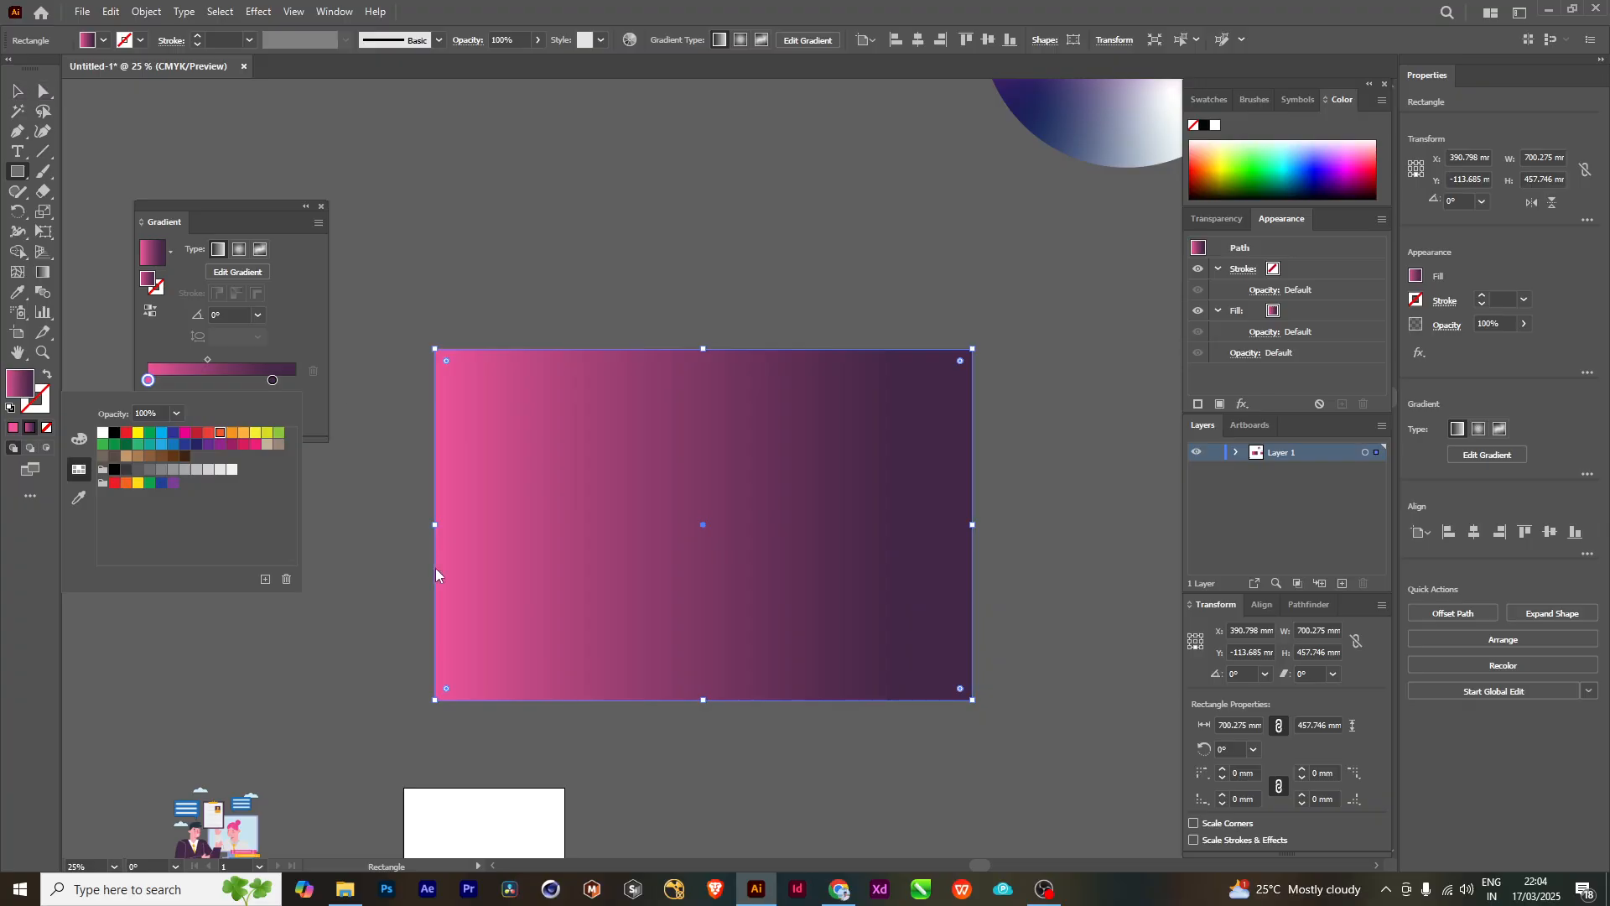
{"action": "double_click", "coordinate": [147, 380]}
{"action": "left_click", "coordinate": [148, 383]}
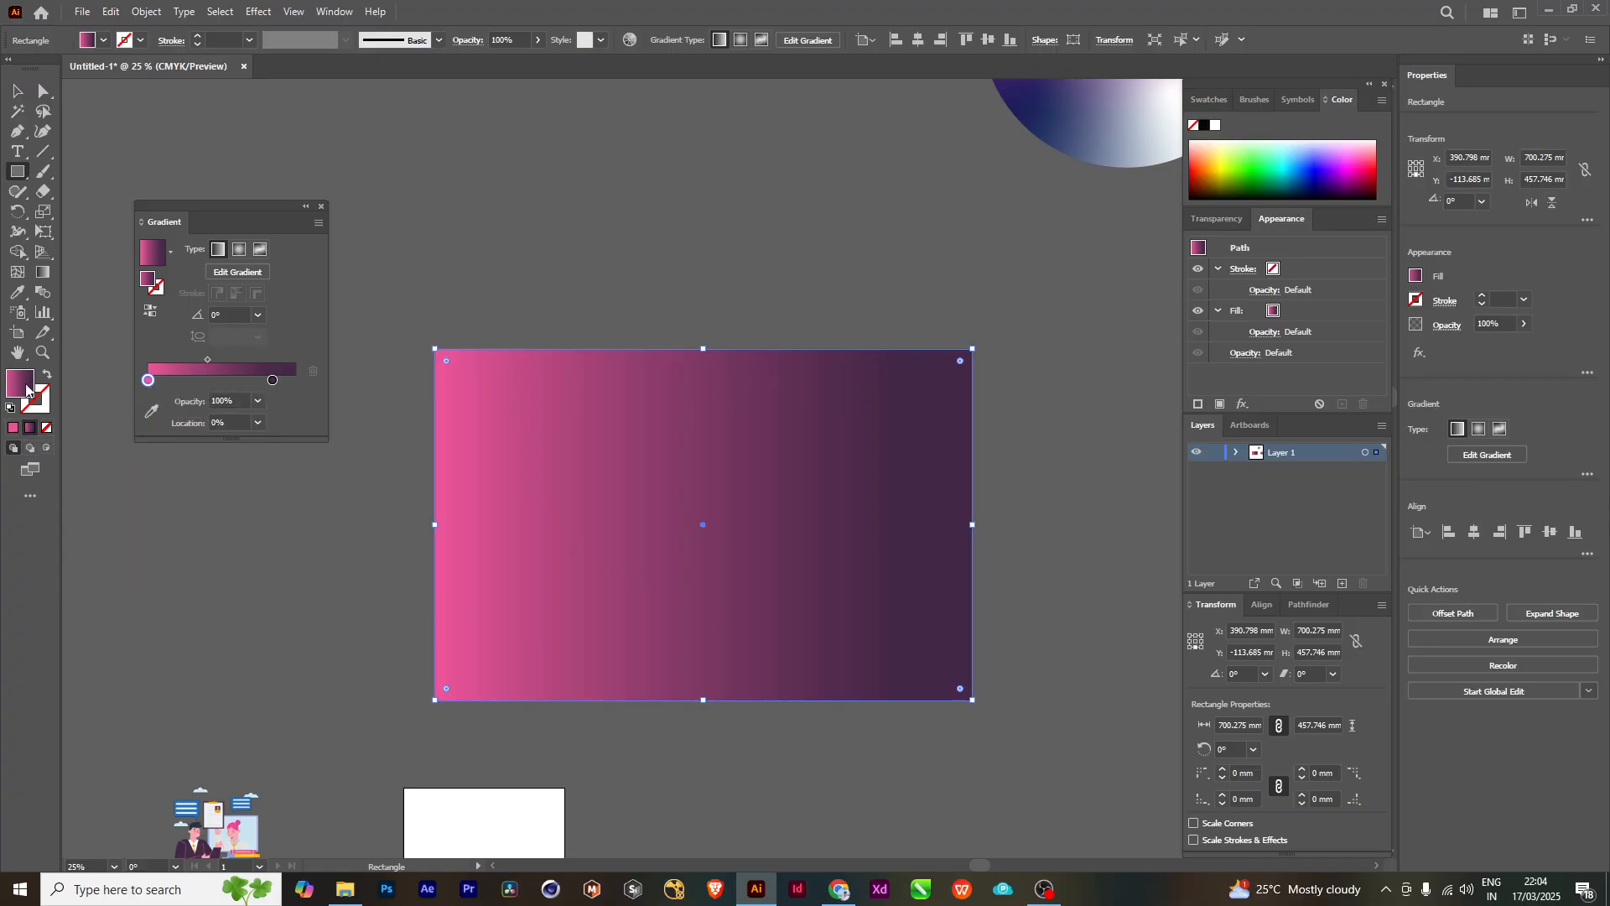
{"action": "left_click", "coordinate": [14, 427]}
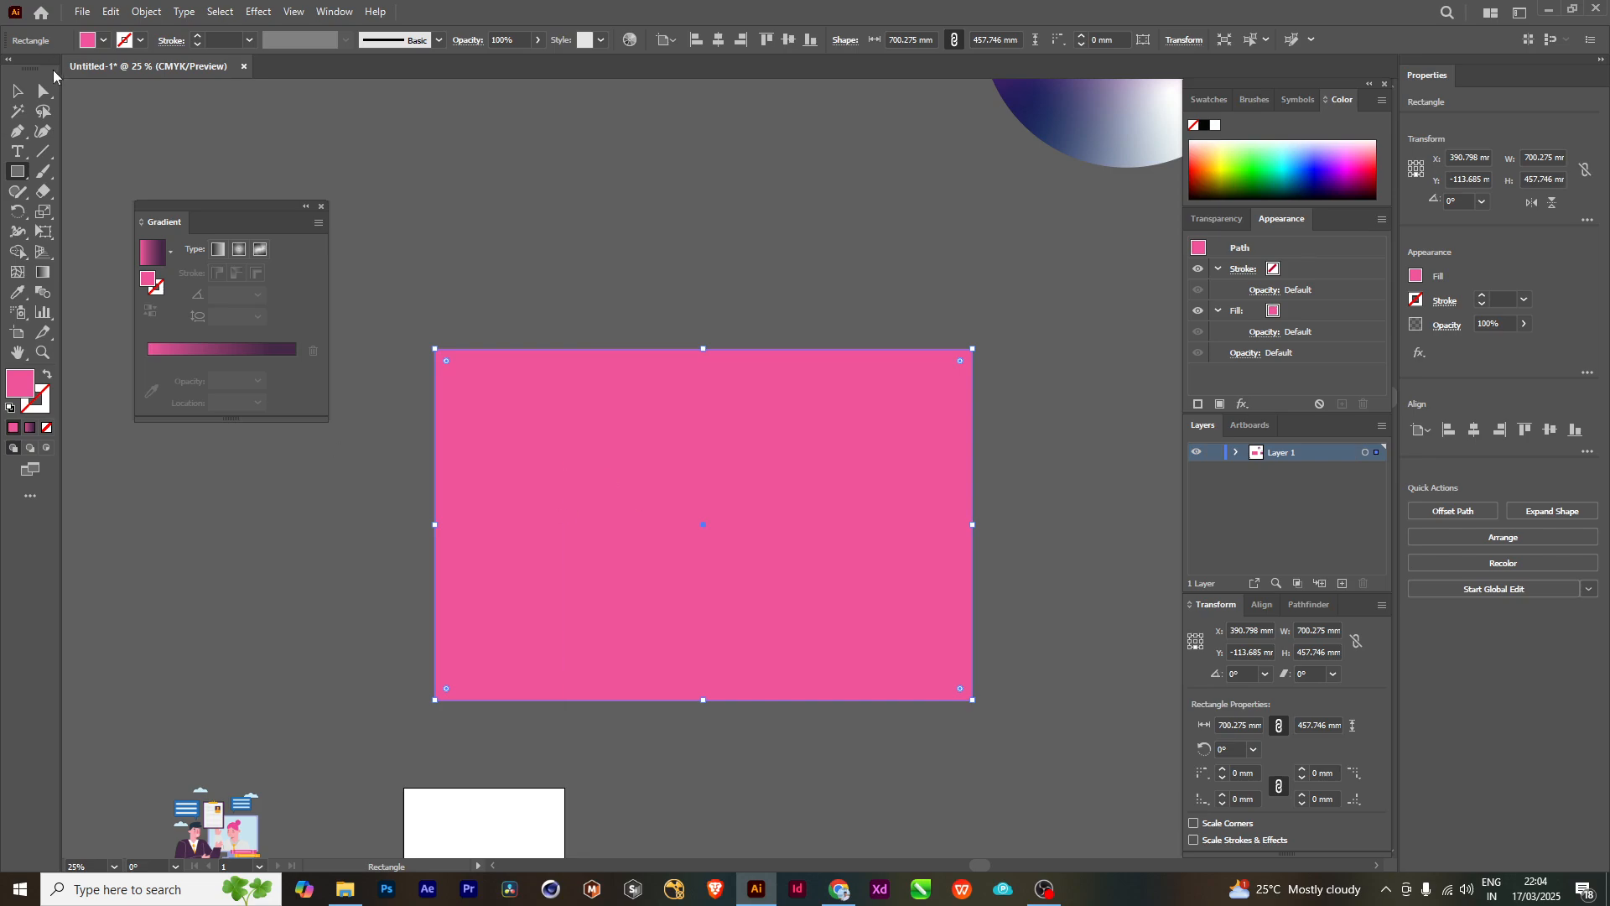
{"action": "left_click", "coordinate": [29, 427]}
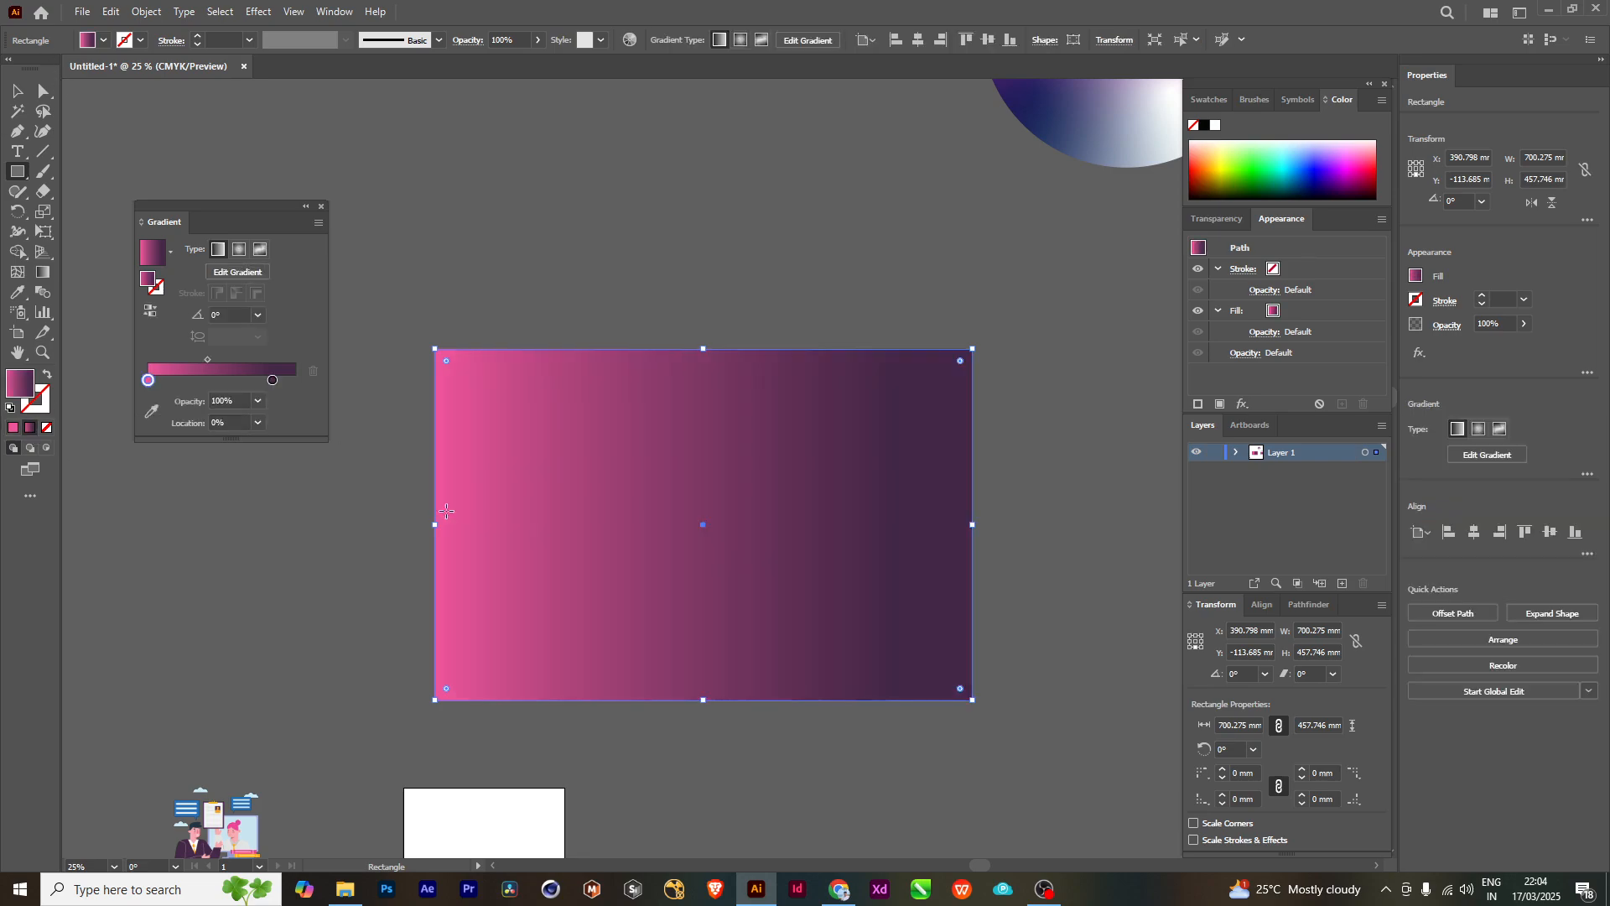
- Recolor the rectangle gradient's pink starting stop to orange, about H 32°, S 92%, B 100%
{"action": "double_click", "coordinate": [148, 382]}
{"action": "left_click", "coordinate": [79, 439]}
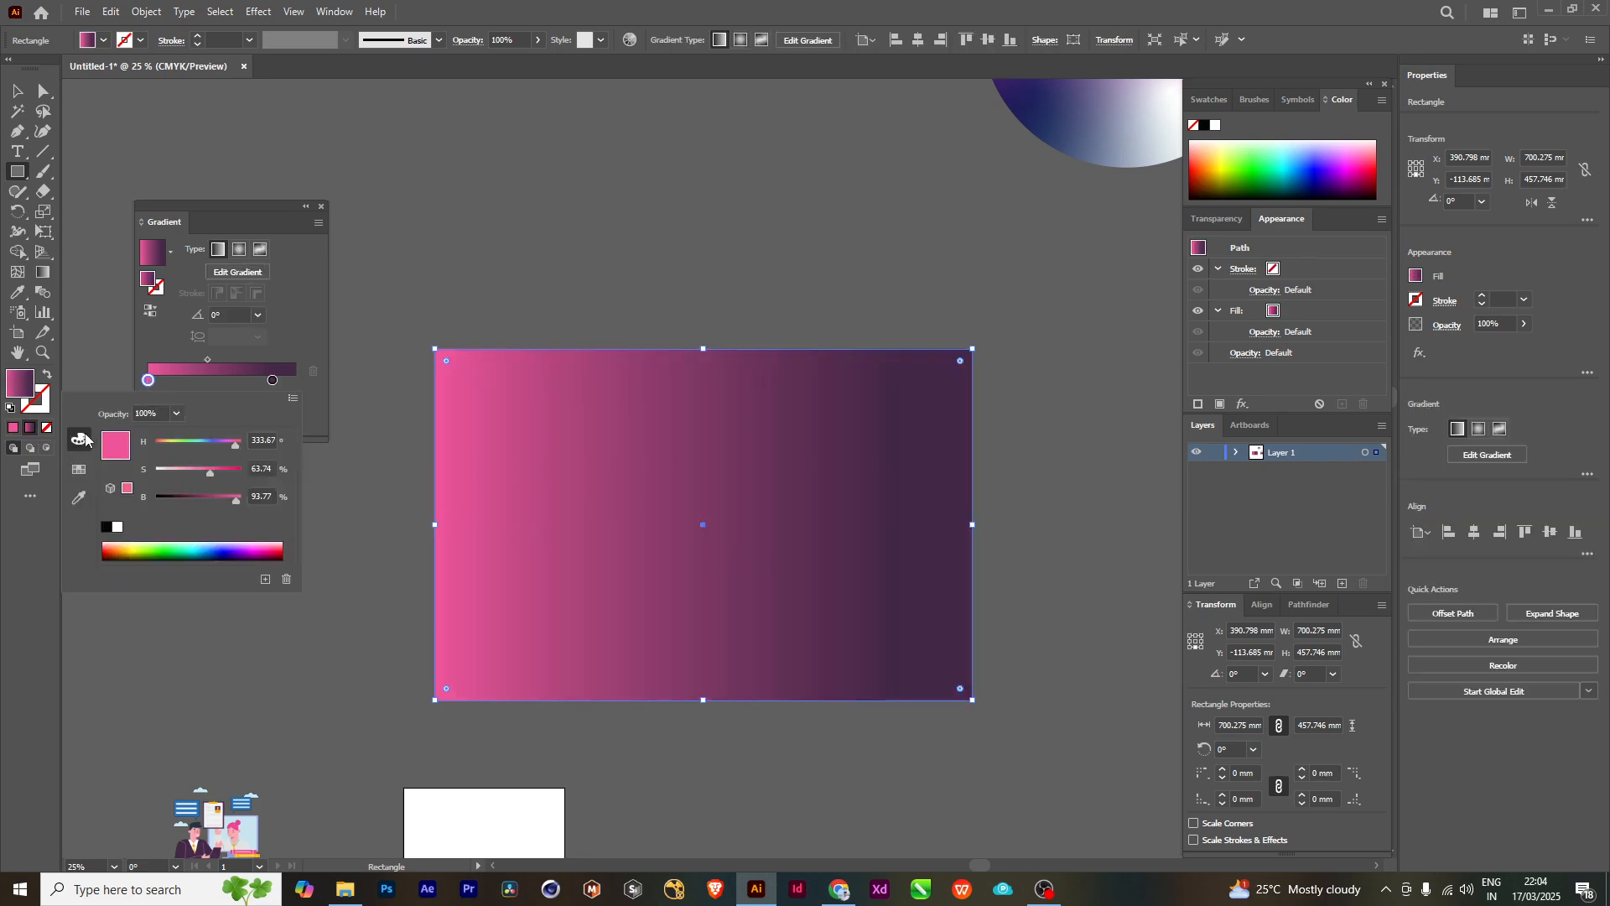
{"action": "left_click", "coordinate": [163, 544]}
{"action": "left_click", "coordinate": [111, 551]}
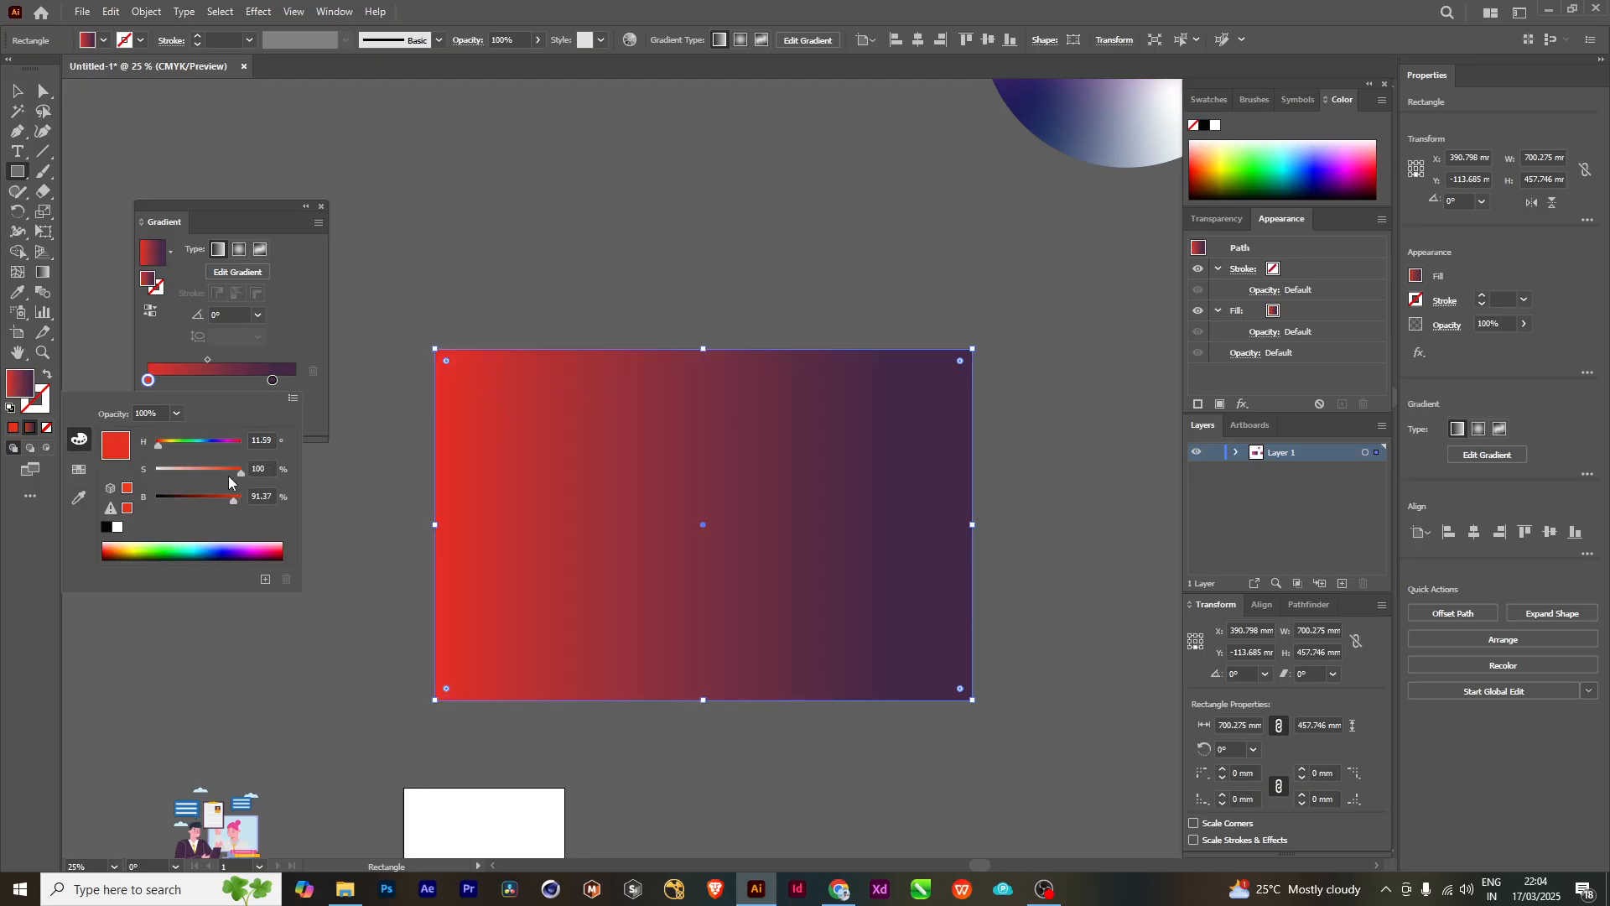
{"action": "left_click", "coordinate": [119, 545]}
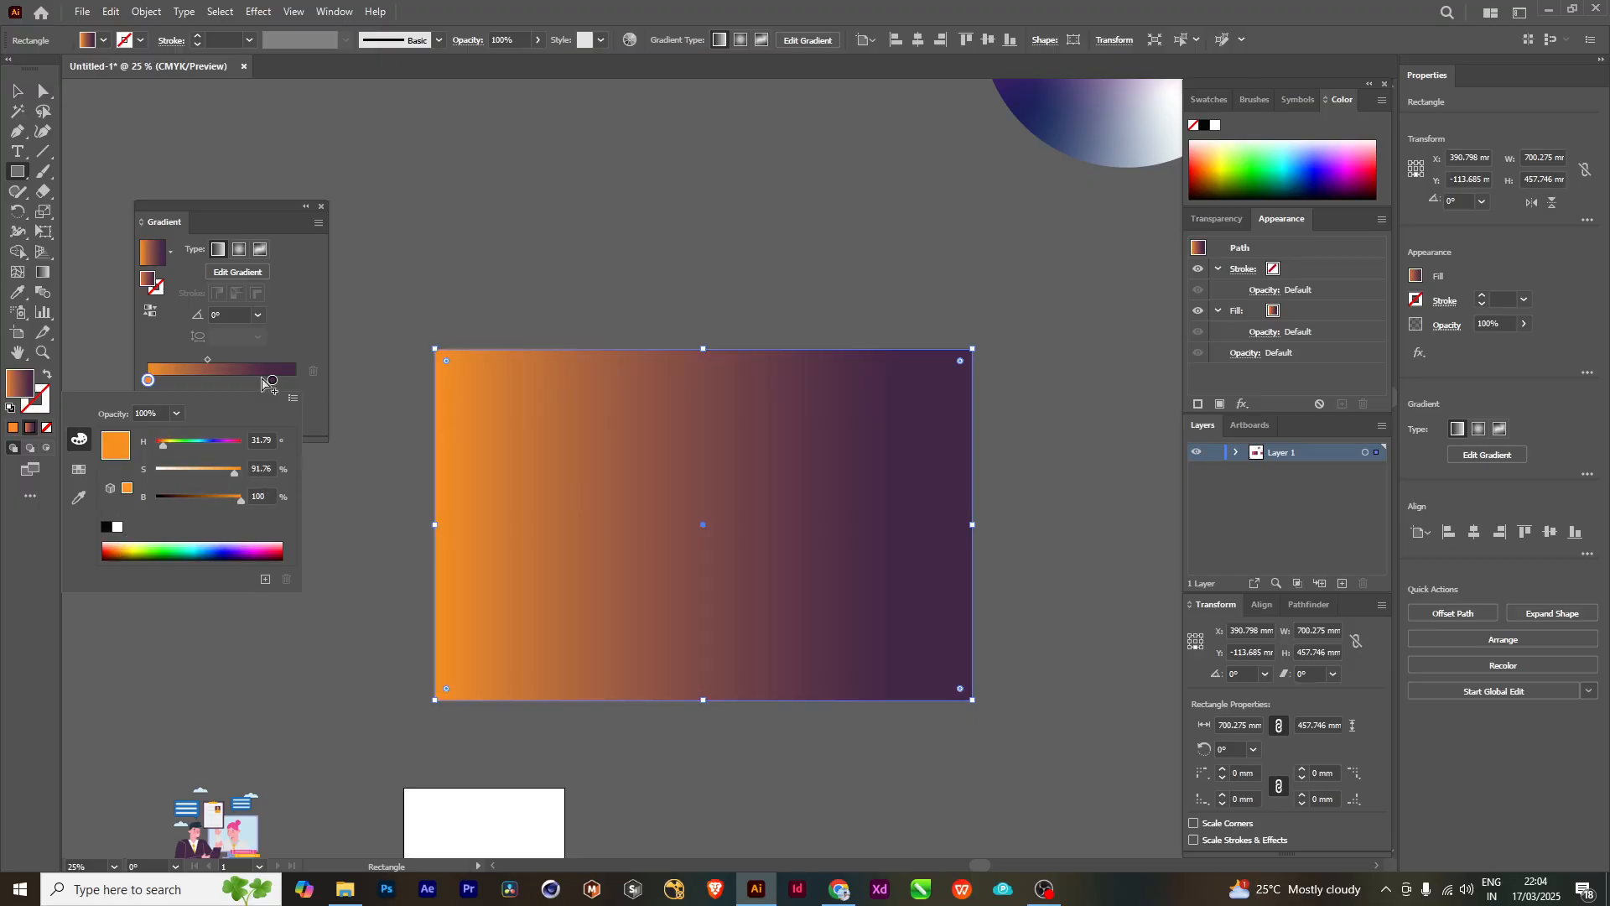
- Set the gradient's dark purple stop to location 100% and recolor it to yellow, about H 64°, S 100%, B 100%
{"action": "left_click", "coordinate": [304, 384]}
{"action": "left_click_drag", "start_coordinate": [272, 380], "coordinate": [294, 381]}
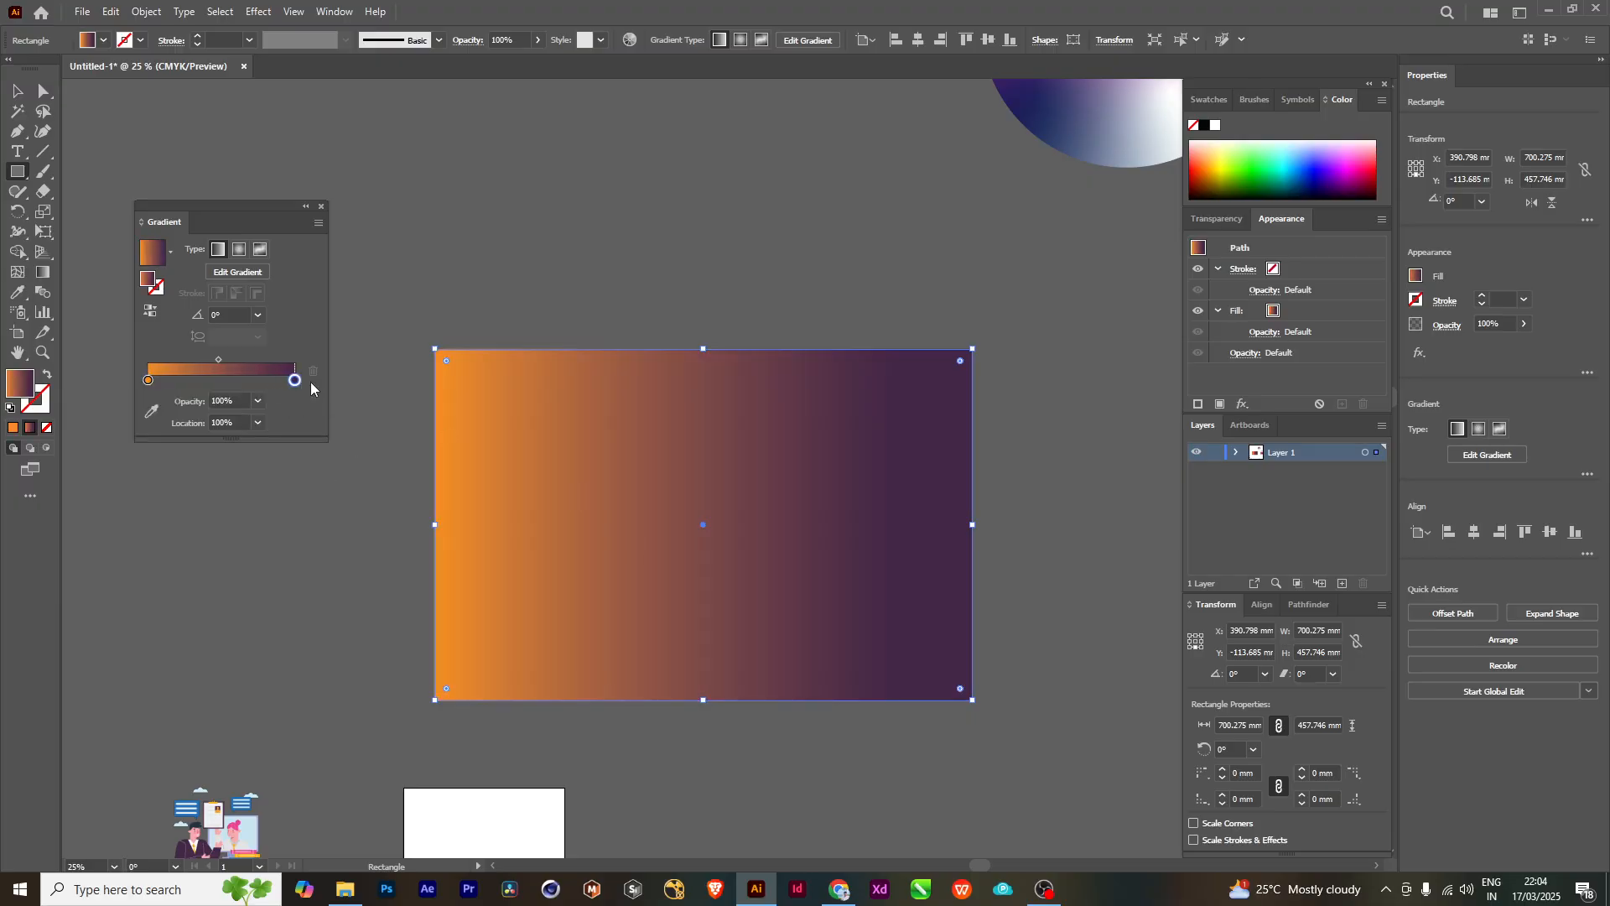
{"action": "double_click", "coordinate": [294, 380]}
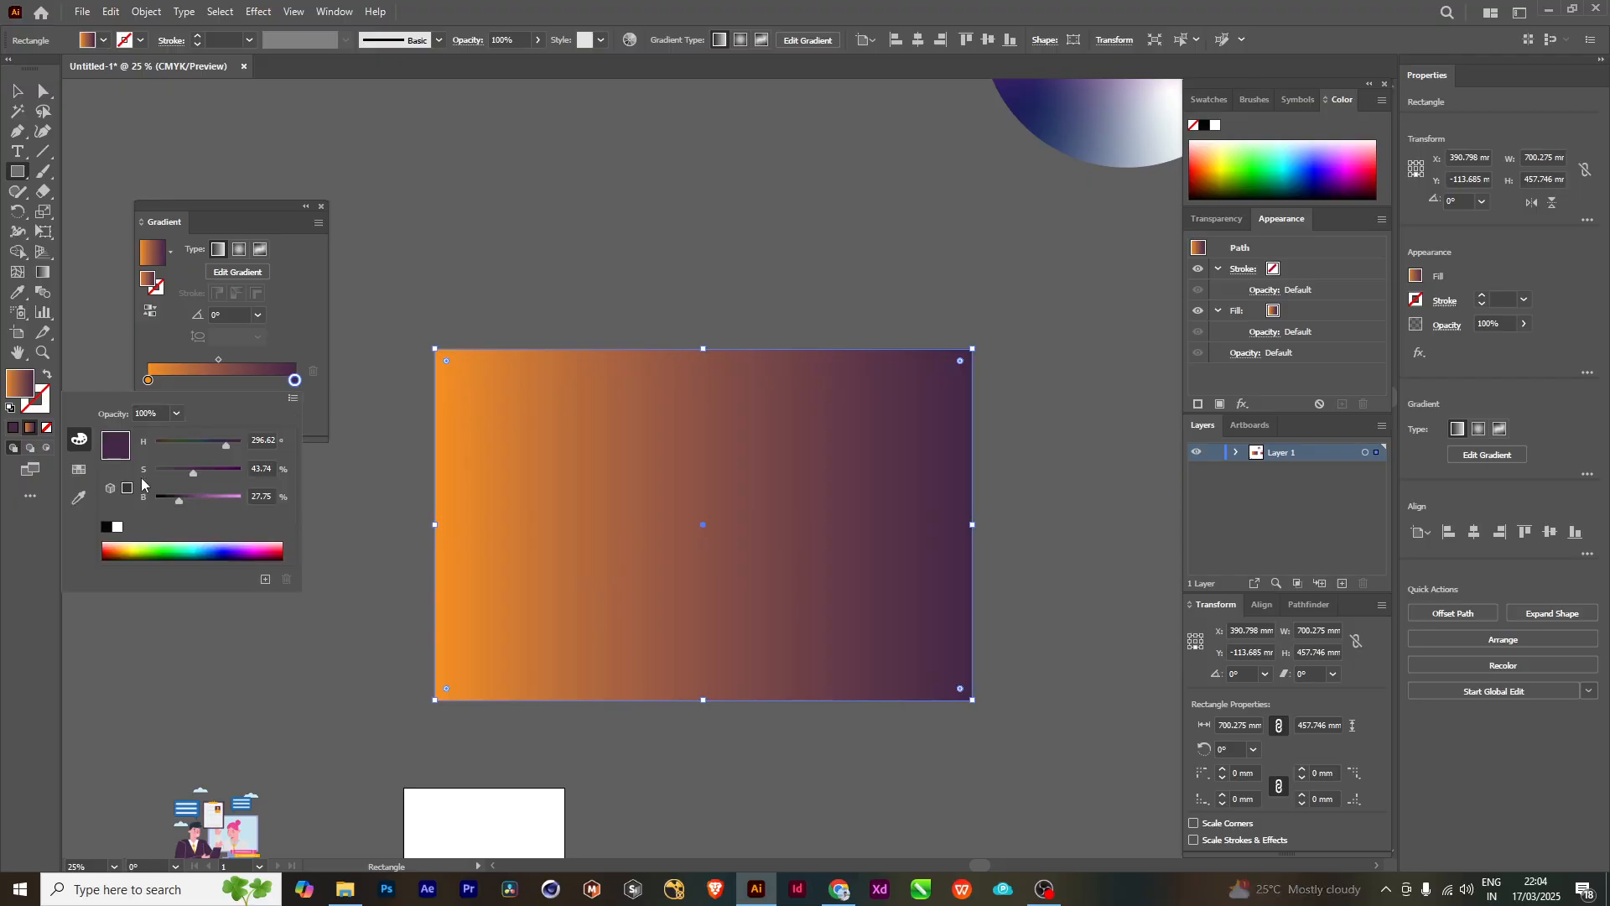
{"action": "left_click", "coordinate": [143, 549]}
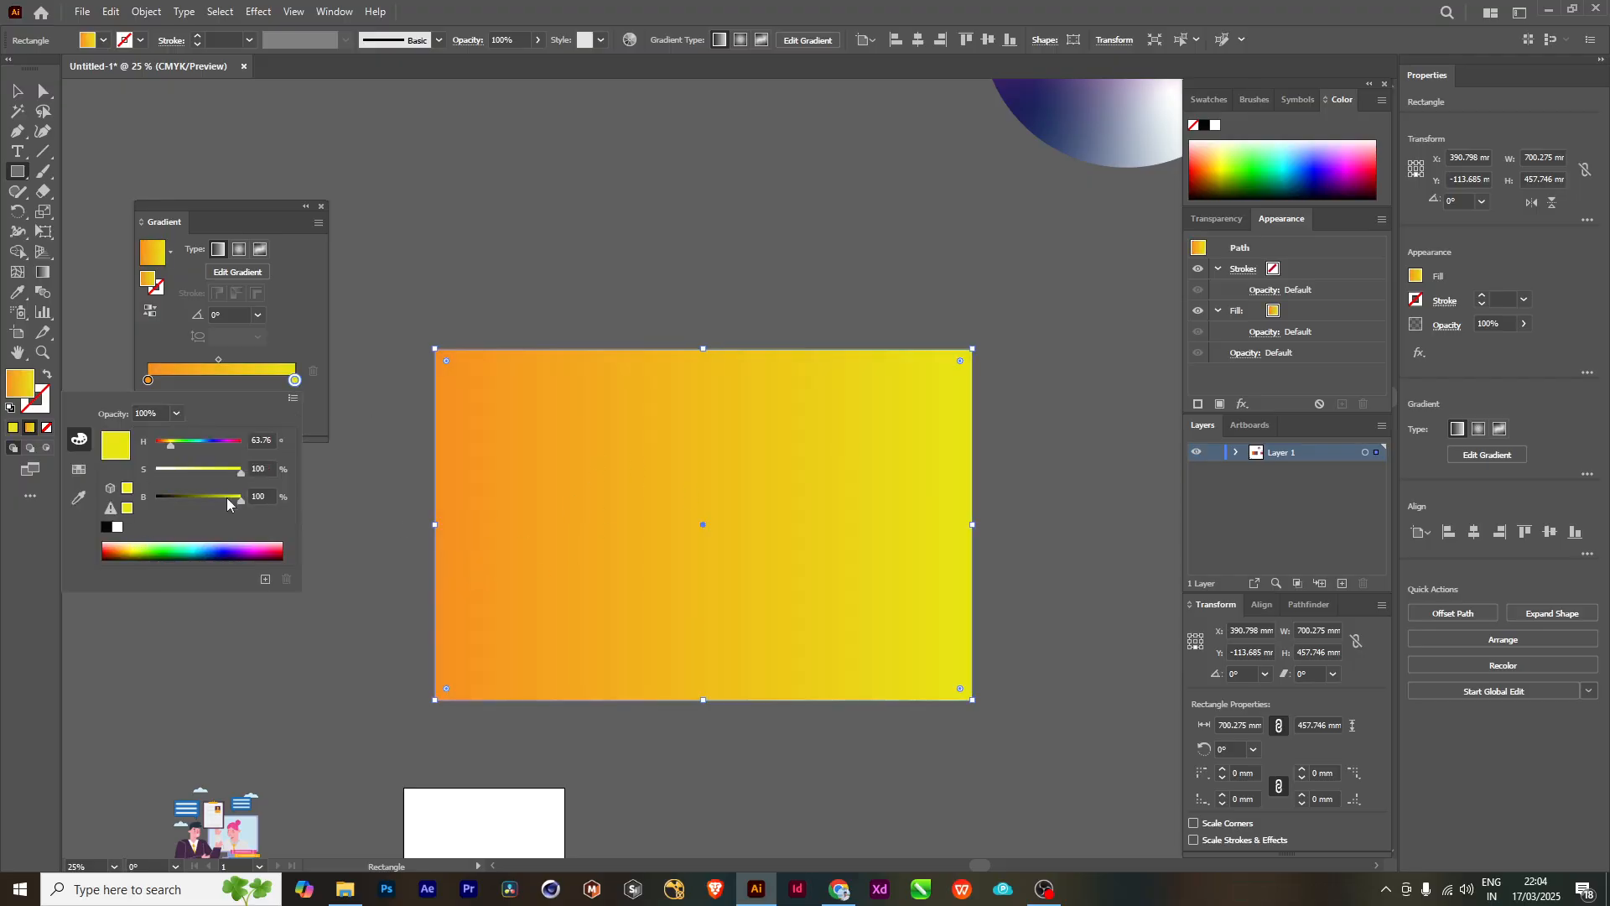
{"action": "key", "text": "Escape"}
- Move the orange-to-yellow rectangle farther up the canvas, to about X 53 mm and Y -835 mm
{"action": "left_click", "coordinate": [686, 488]}
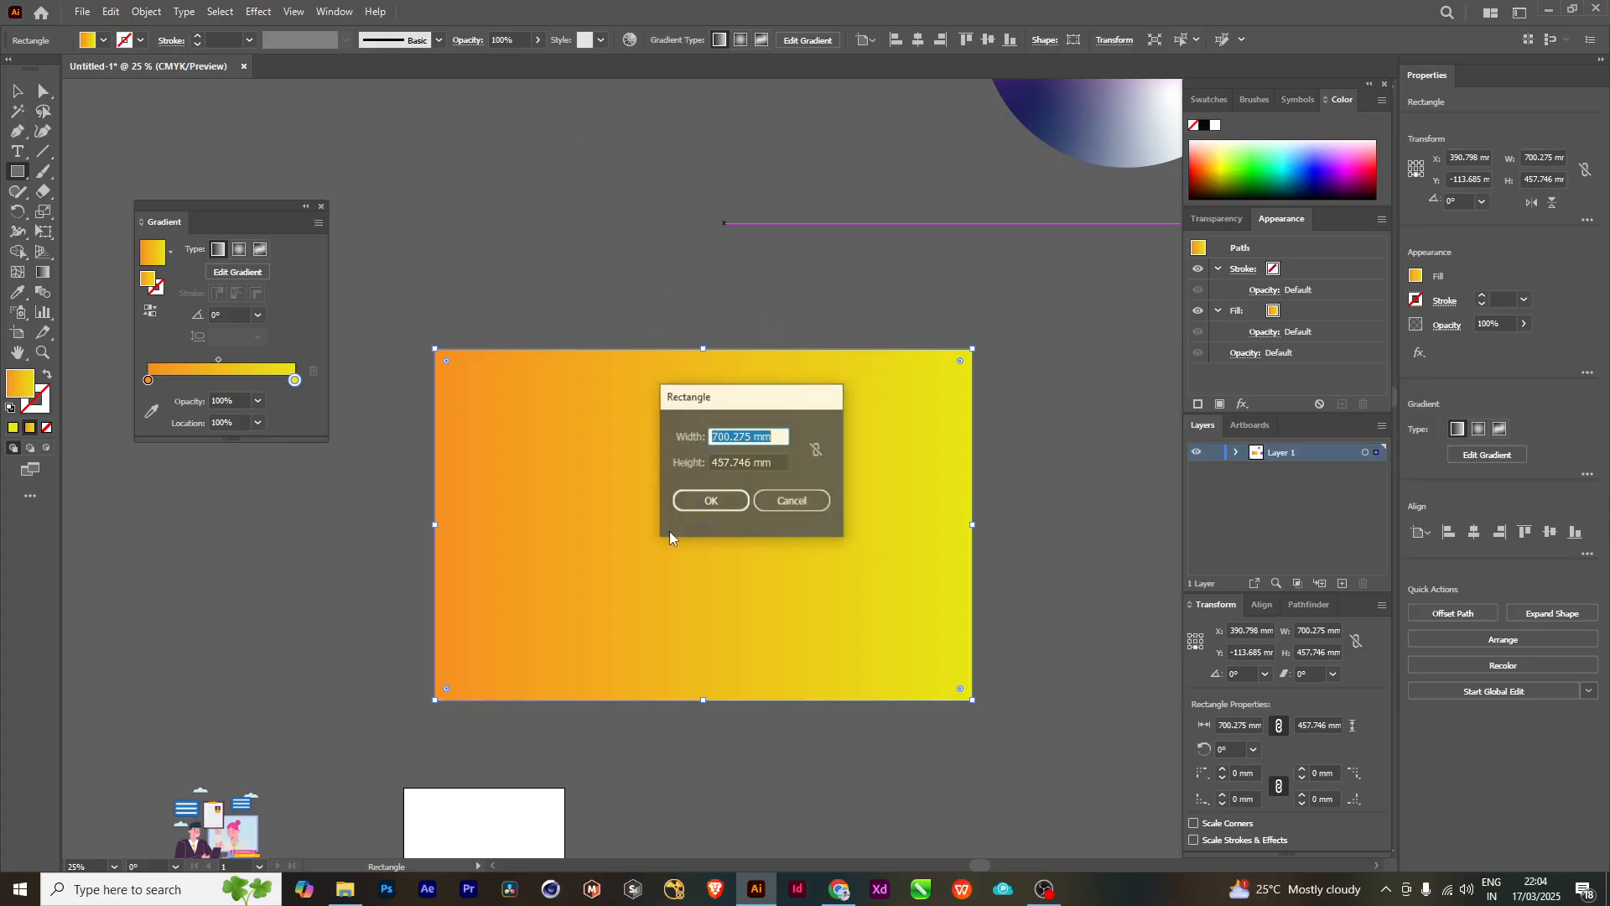
{"action": "left_click", "coordinate": [791, 500]}
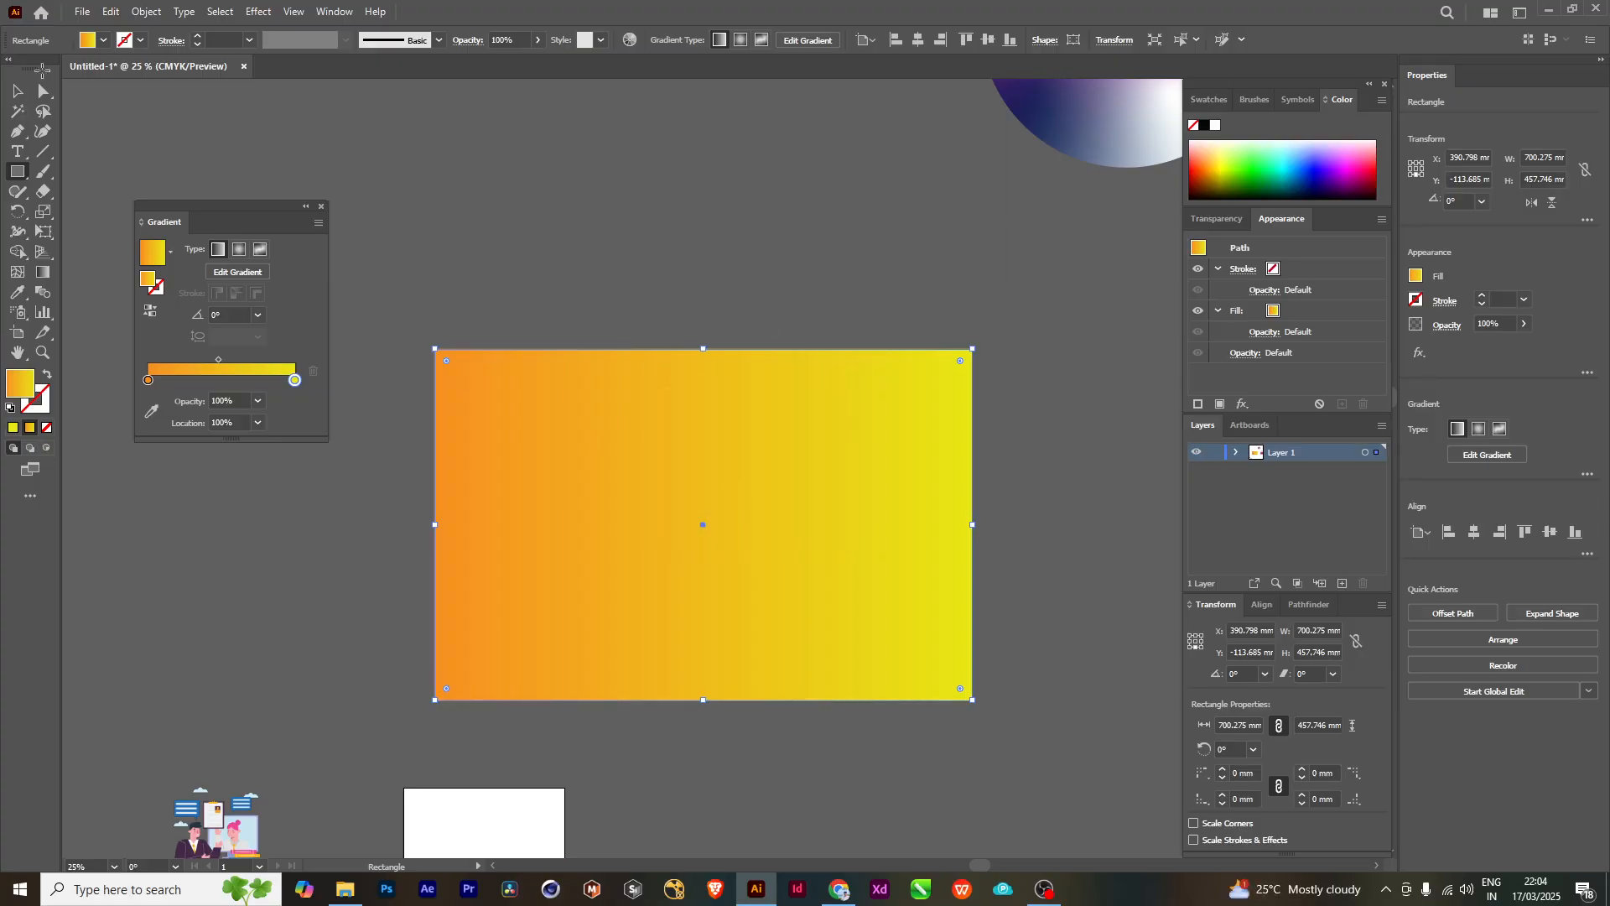
{"action": "left_click", "coordinate": [17, 90]}
{"action": "left_click_drag", "start_coordinate": [692, 496], "coordinate": [619, 195]}
- Draw a second rectangle about 518 by 428 mm between the large gradient rectangle and the artboard
{"action": "scroll", "coordinate": [761, 455], "scroll_direction": "down", "scroll_amount": 2}
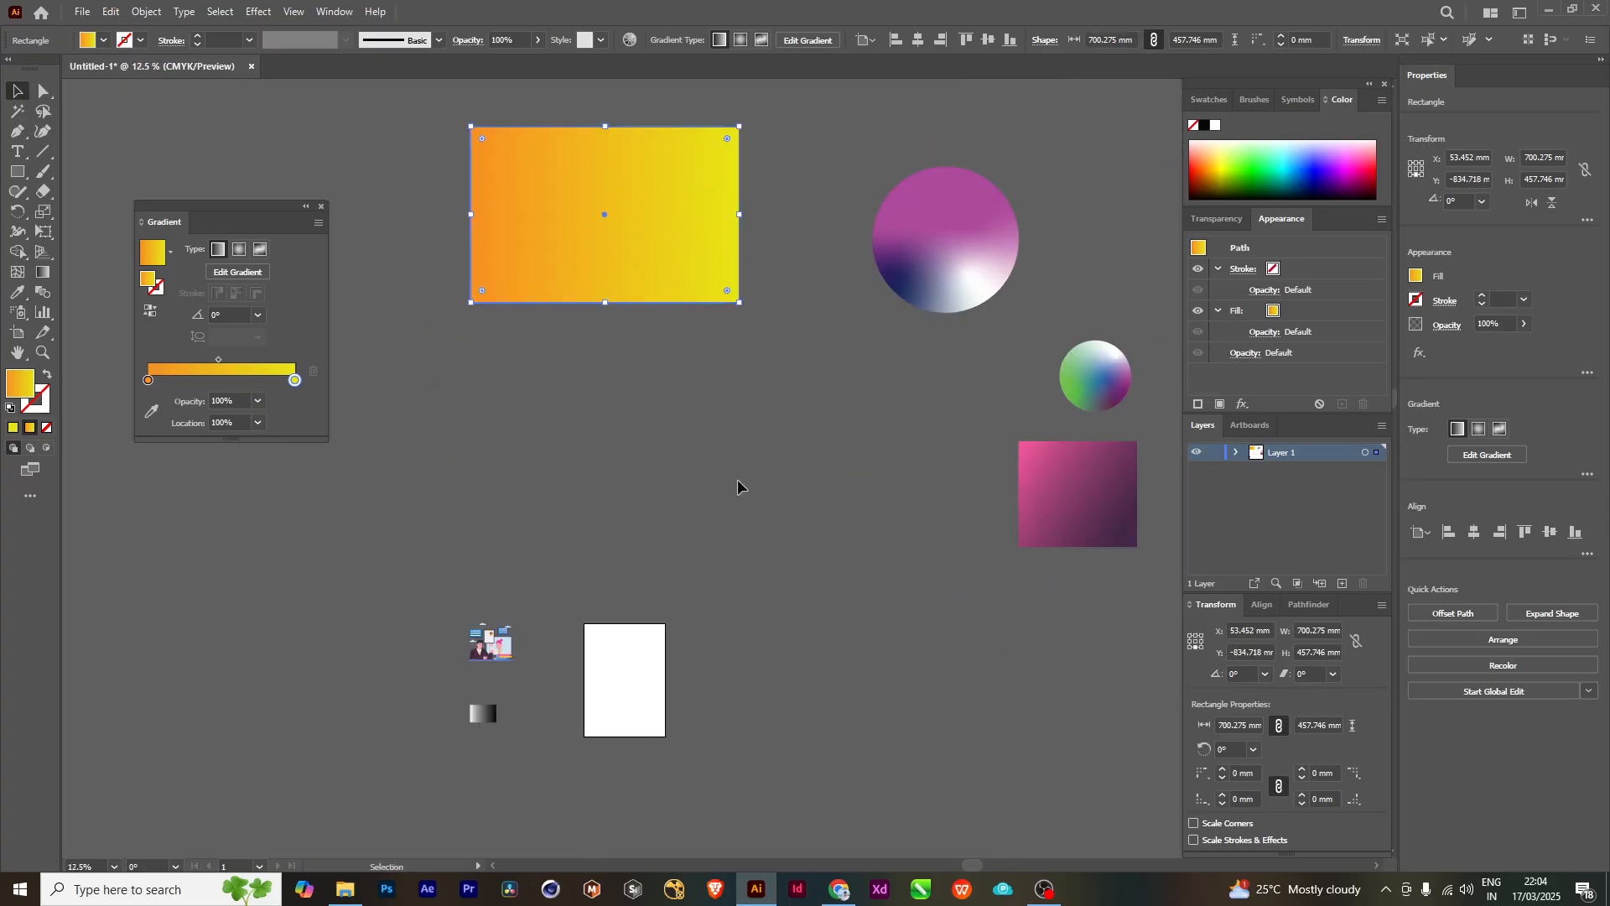
{"action": "scroll", "coordinate": [637, 490], "scroll_direction": "up", "scroll_amount": 1}
{"action": "scroll", "coordinate": [633, 492], "scroll_direction": "up", "scroll_amount": 1}
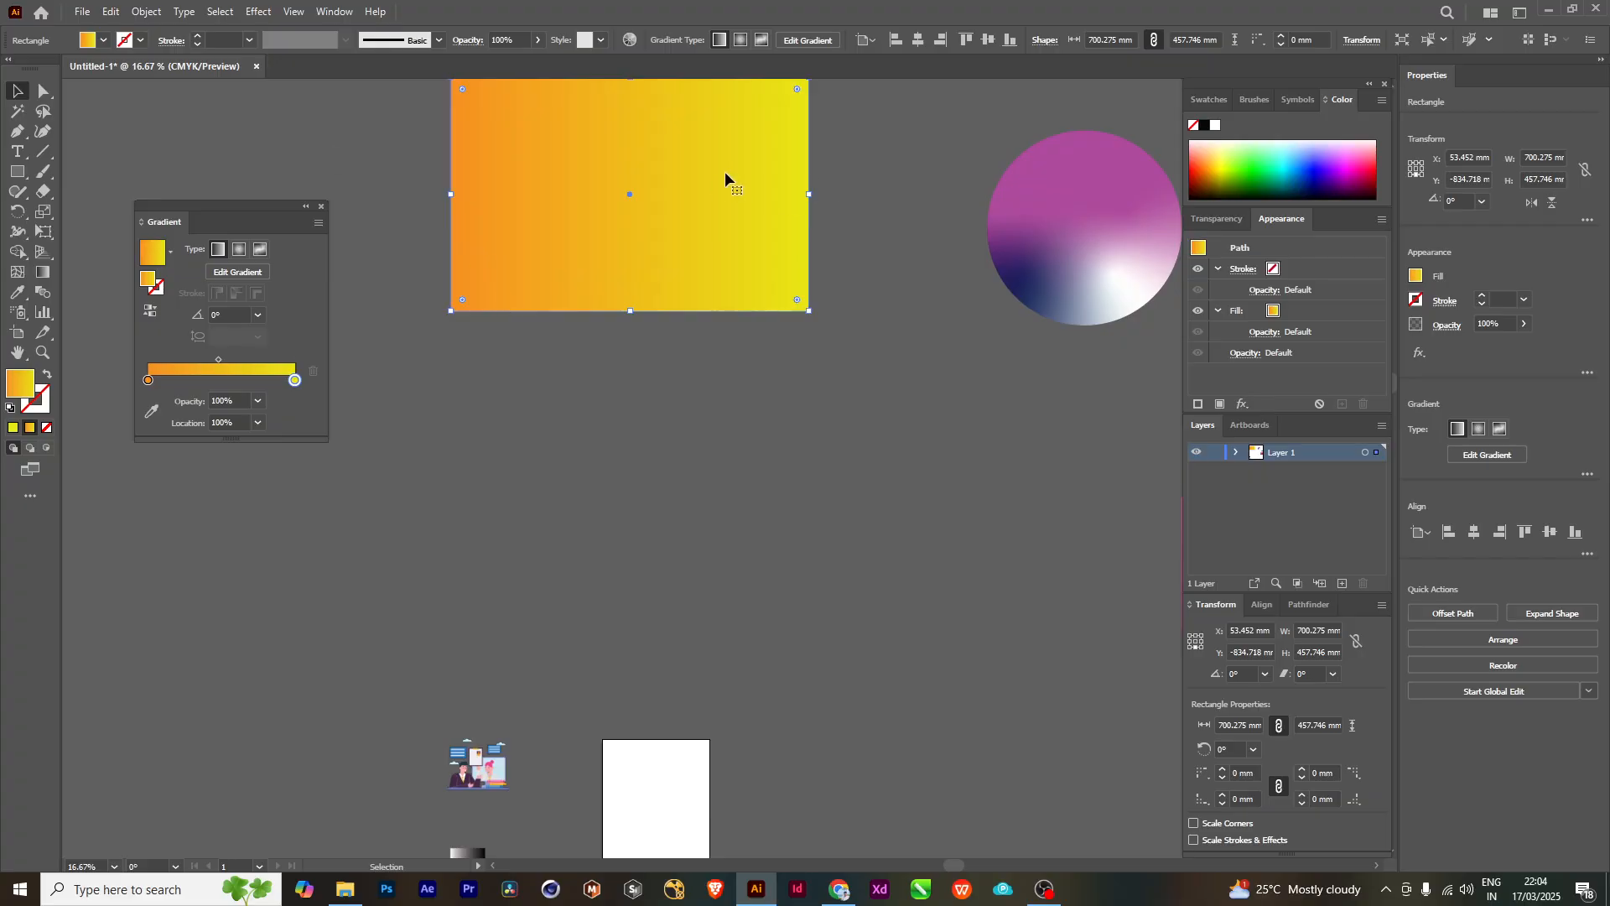
{"action": "left_click", "coordinate": [17, 172]}
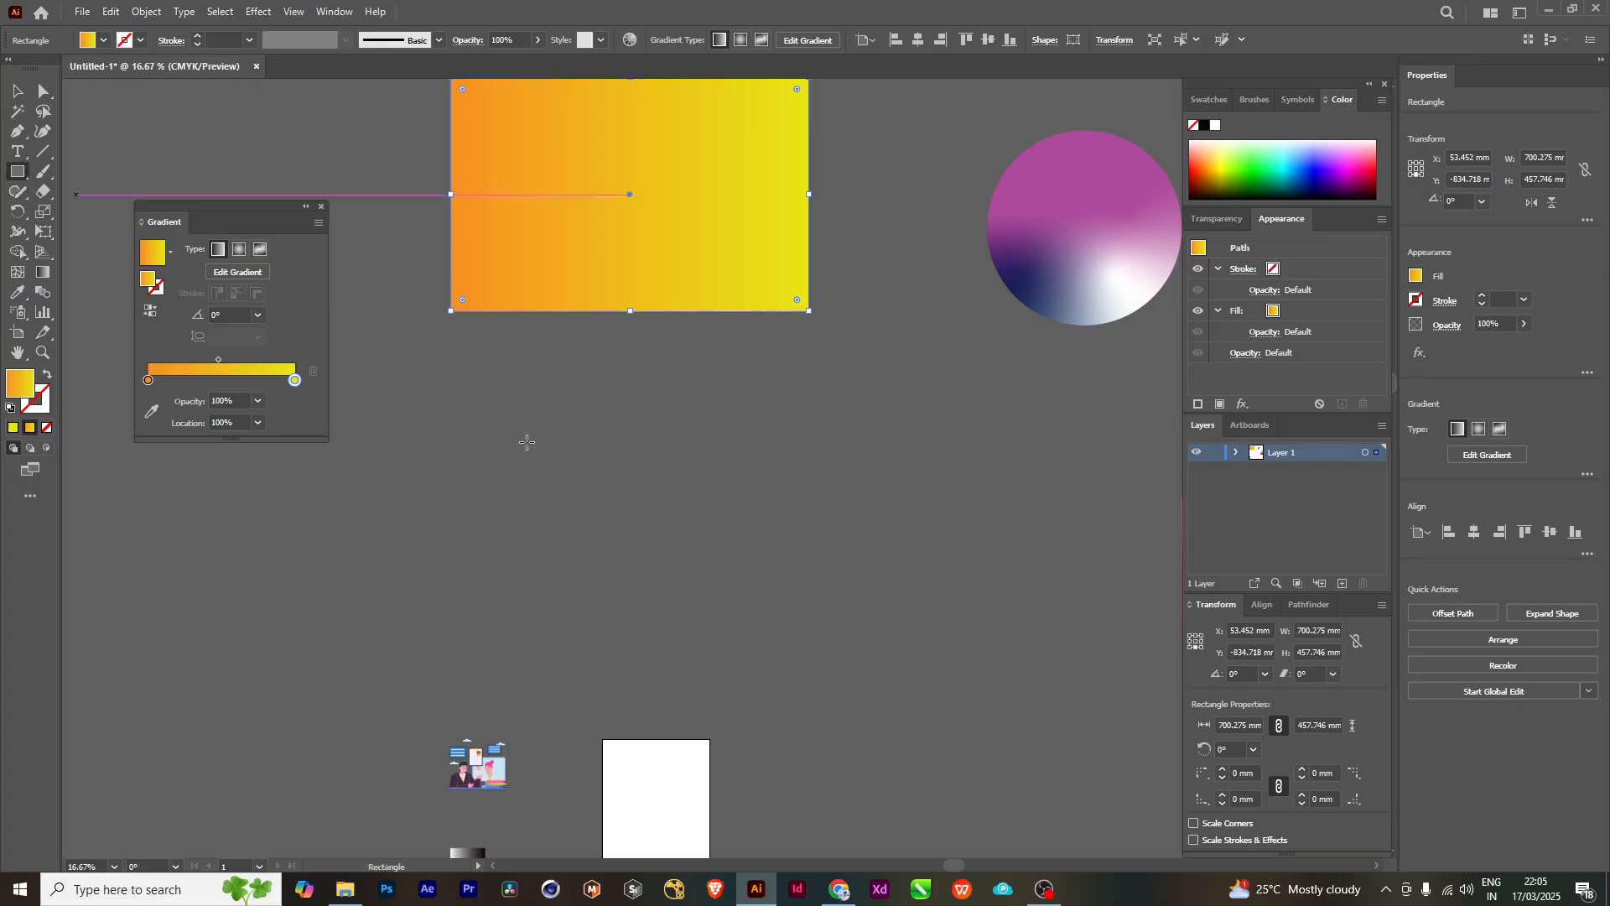
{"action": "mouse_move", "coordinate": [509, 394]}
{"action": "left_mouse_down"}
{"action": "mouse_move", "coordinate": [899, 656]}
{"action": "mouse_move", "coordinate": [871, 661]}
{"action": "mouse_move", "coordinate": [752, 591]}
{"action": "mouse_move", "coordinate": [774, 613]}
{"action": "left_mouse_up"}
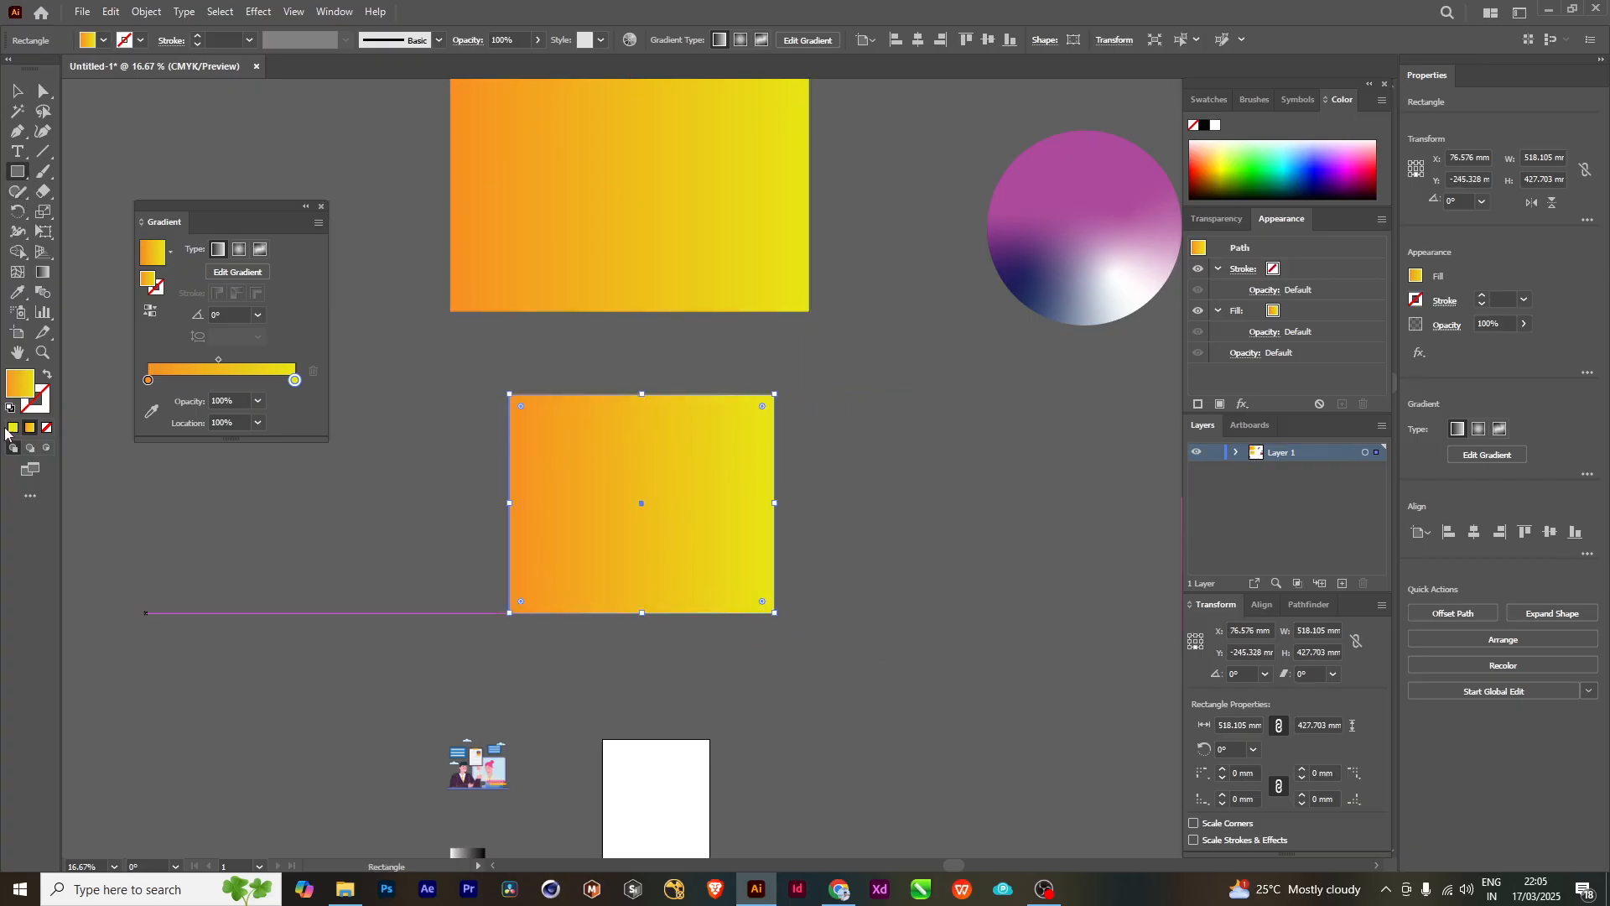
- Swap the new rectangle's fill and stroke so only its outline carries the gradient, and set the stroke weight to 6 pt
{"action": "left_click", "coordinate": [48, 374]}
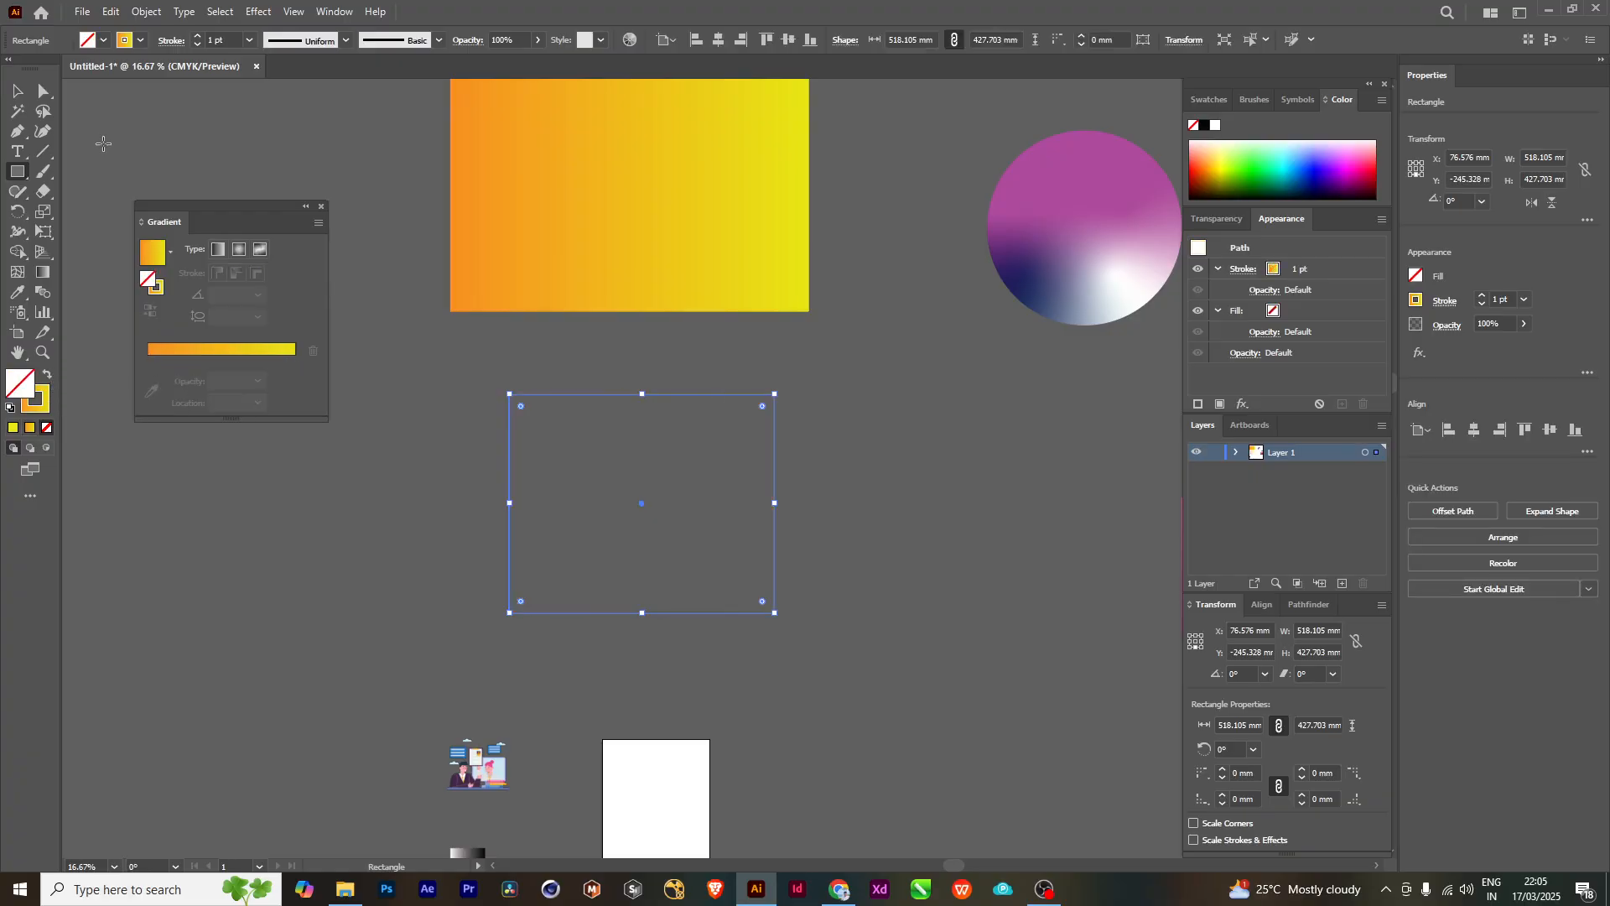
{"action": "left_click", "coordinate": [197, 36]}
{"action": "left_click", "coordinate": [197, 36]}
{"action": "left_click", "coordinate": [197, 36]}
{"action": "left_click", "coordinate": [197, 36]}
{"action": "left_click", "coordinate": [198, 37]}
{"action": "left_click", "coordinate": [20, 91]}
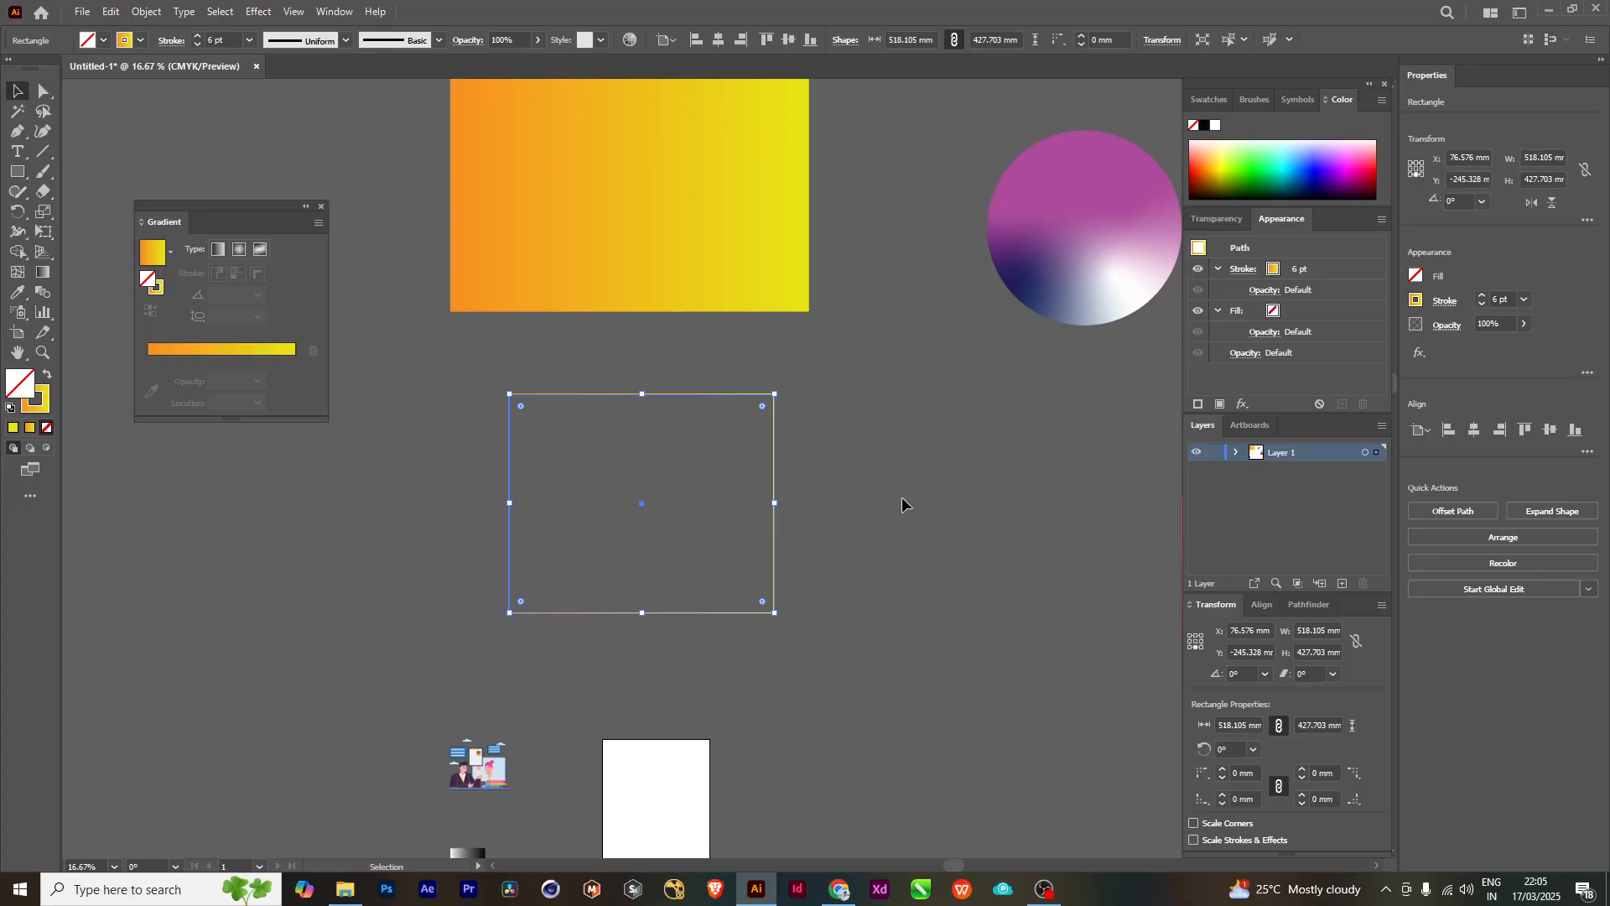
{"action": "left_click", "coordinate": [872, 525]}
{"action": "scroll", "coordinate": [858, 542], "scroll_direction": "up", "scroll_amount": 1}
{"action": "left_click_drag", "start_coordinate": [619, 601], "coordinate": [764, 624]}
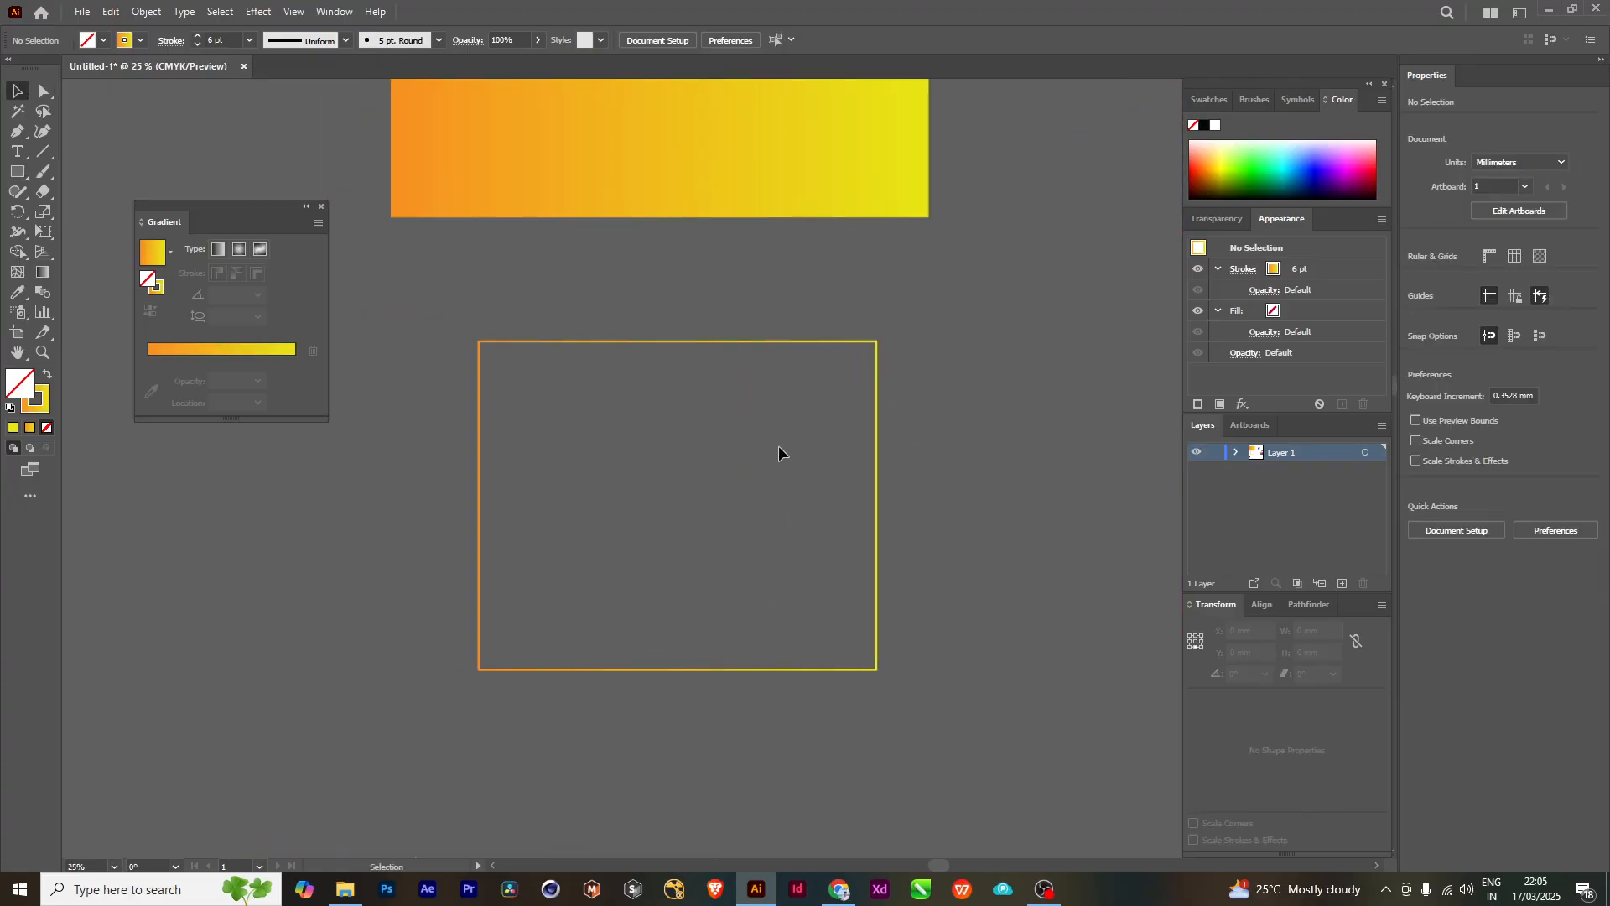
- Select the outlined rectangle, try applying the orange-to-yellow gradient to its fill, and undo that change
{"action": "left_click", "coordinate": [803, 341]}
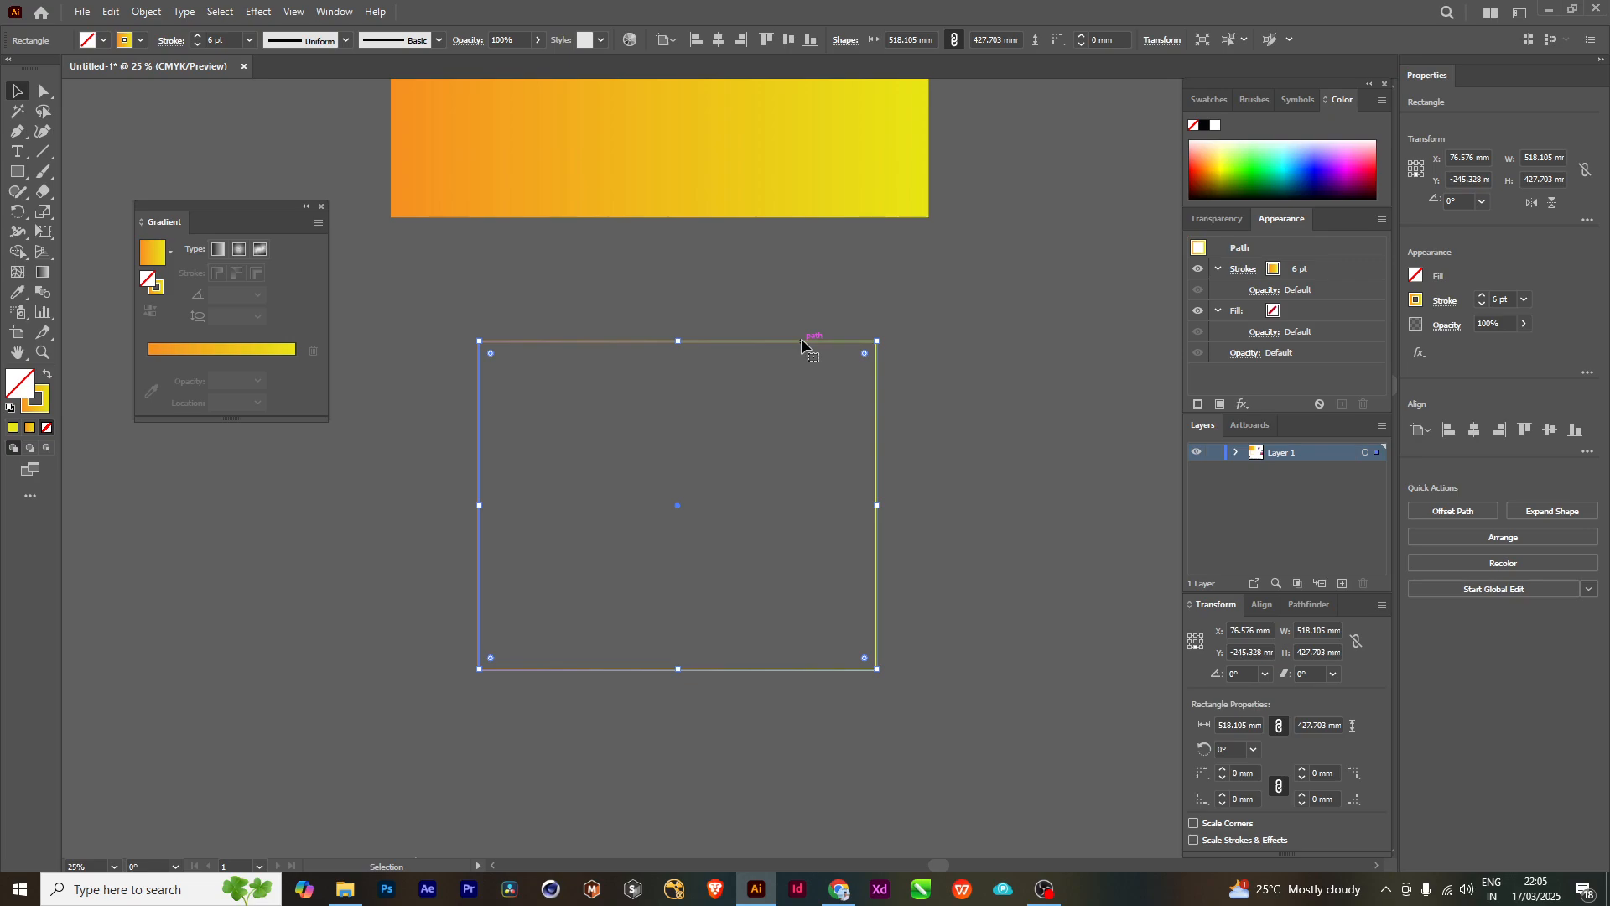
{"action": "left_click", "coordinate": [171, 349]}
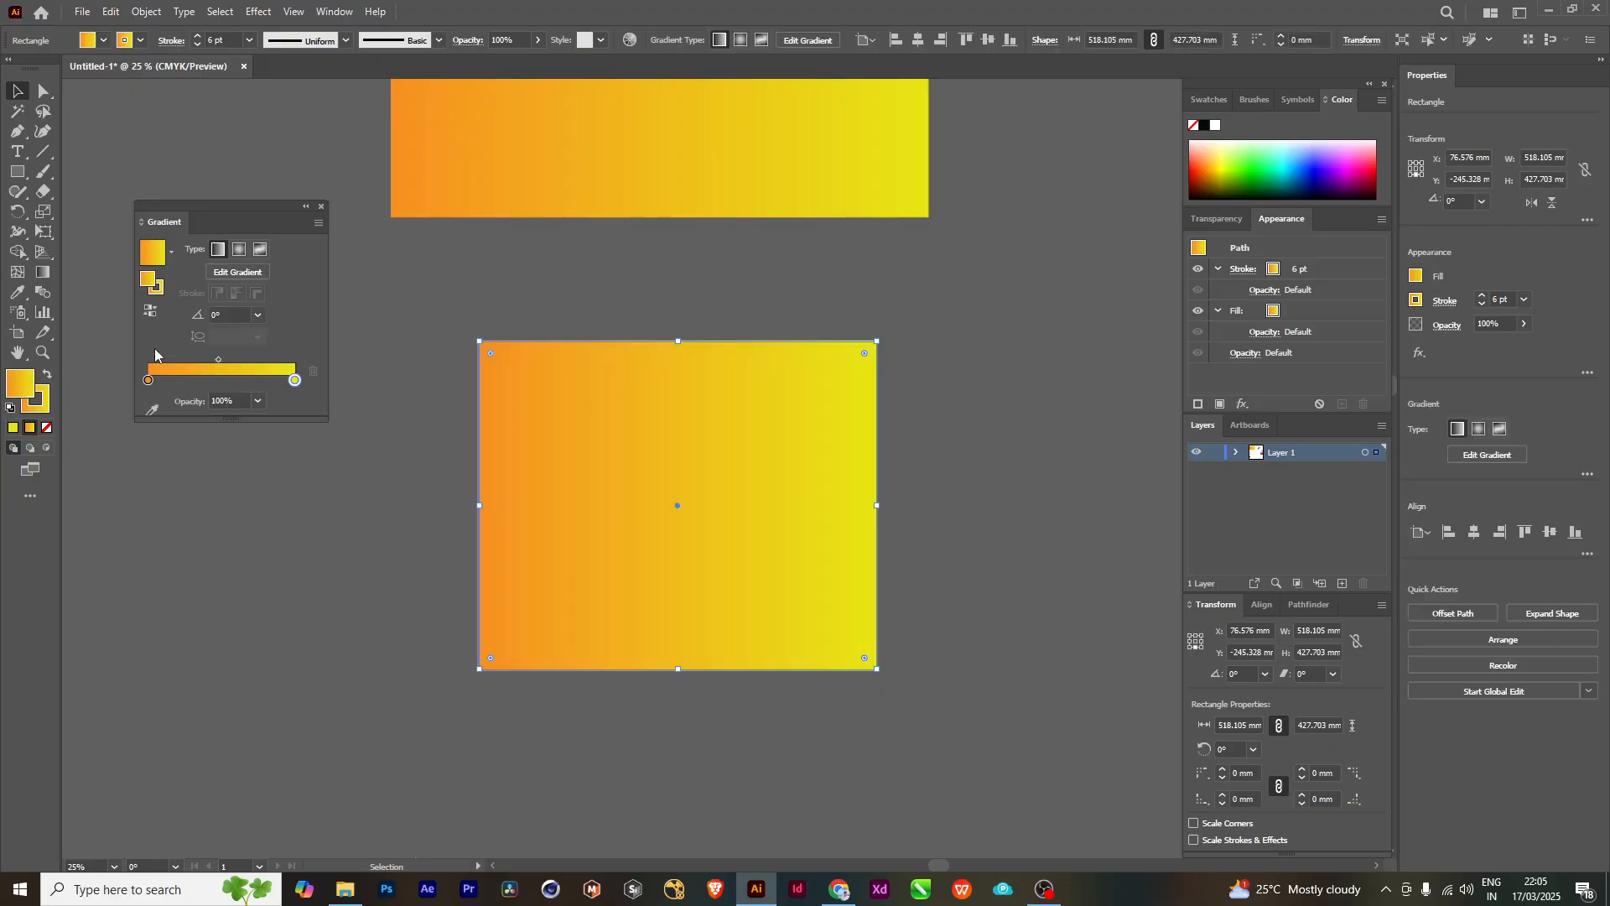
{"action": "key", "text": "a"}
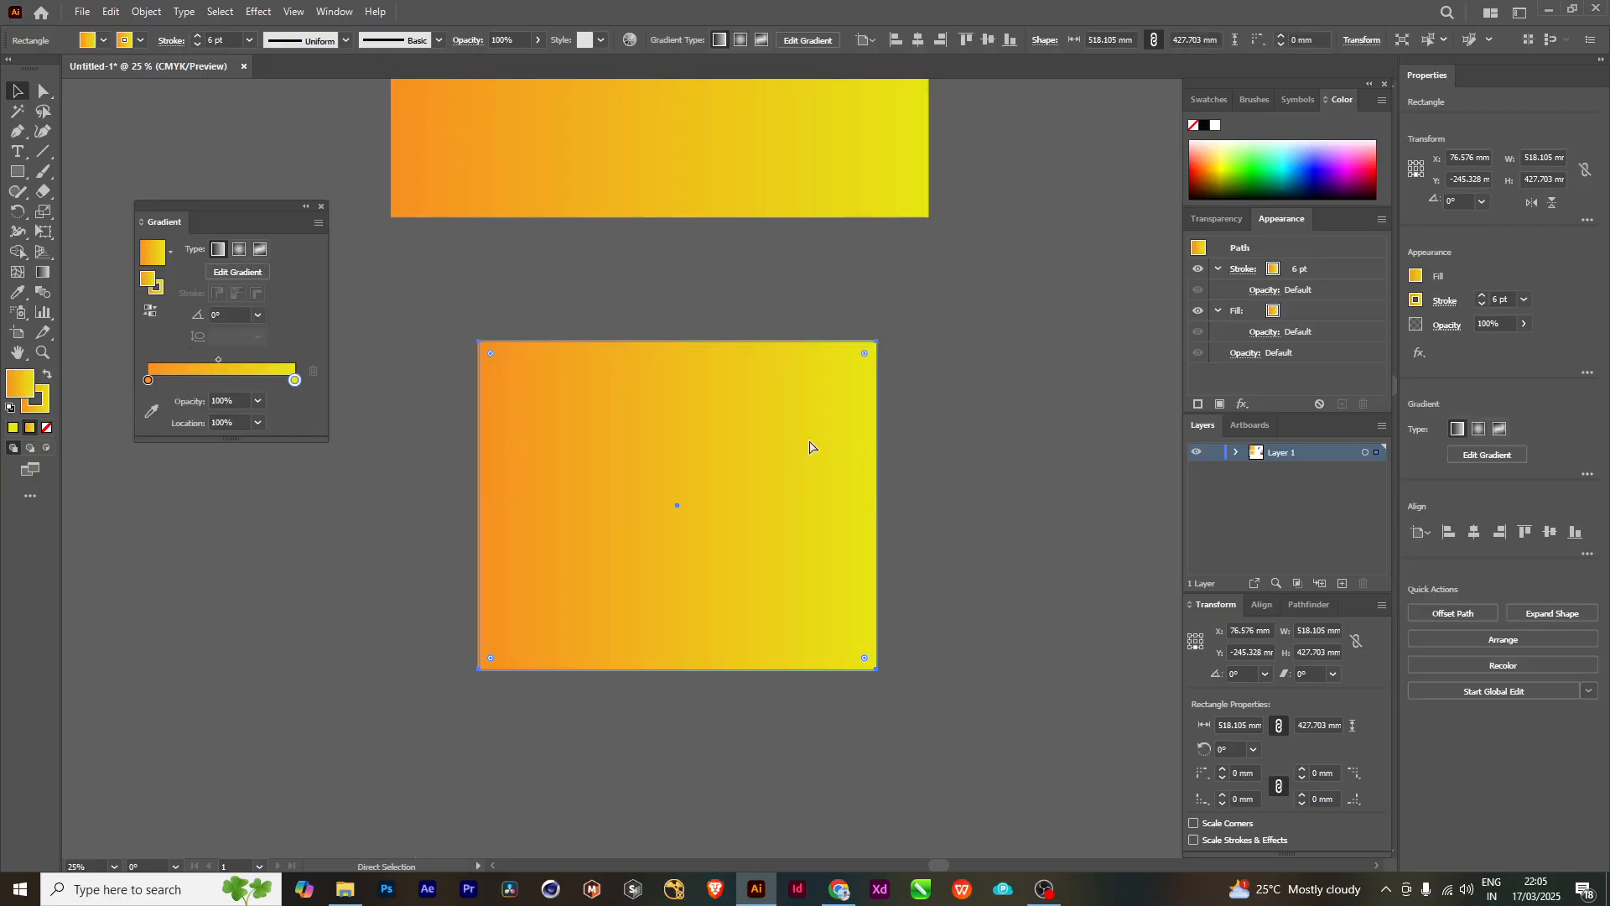
{"action": "key", "text": "ctrl+z"}
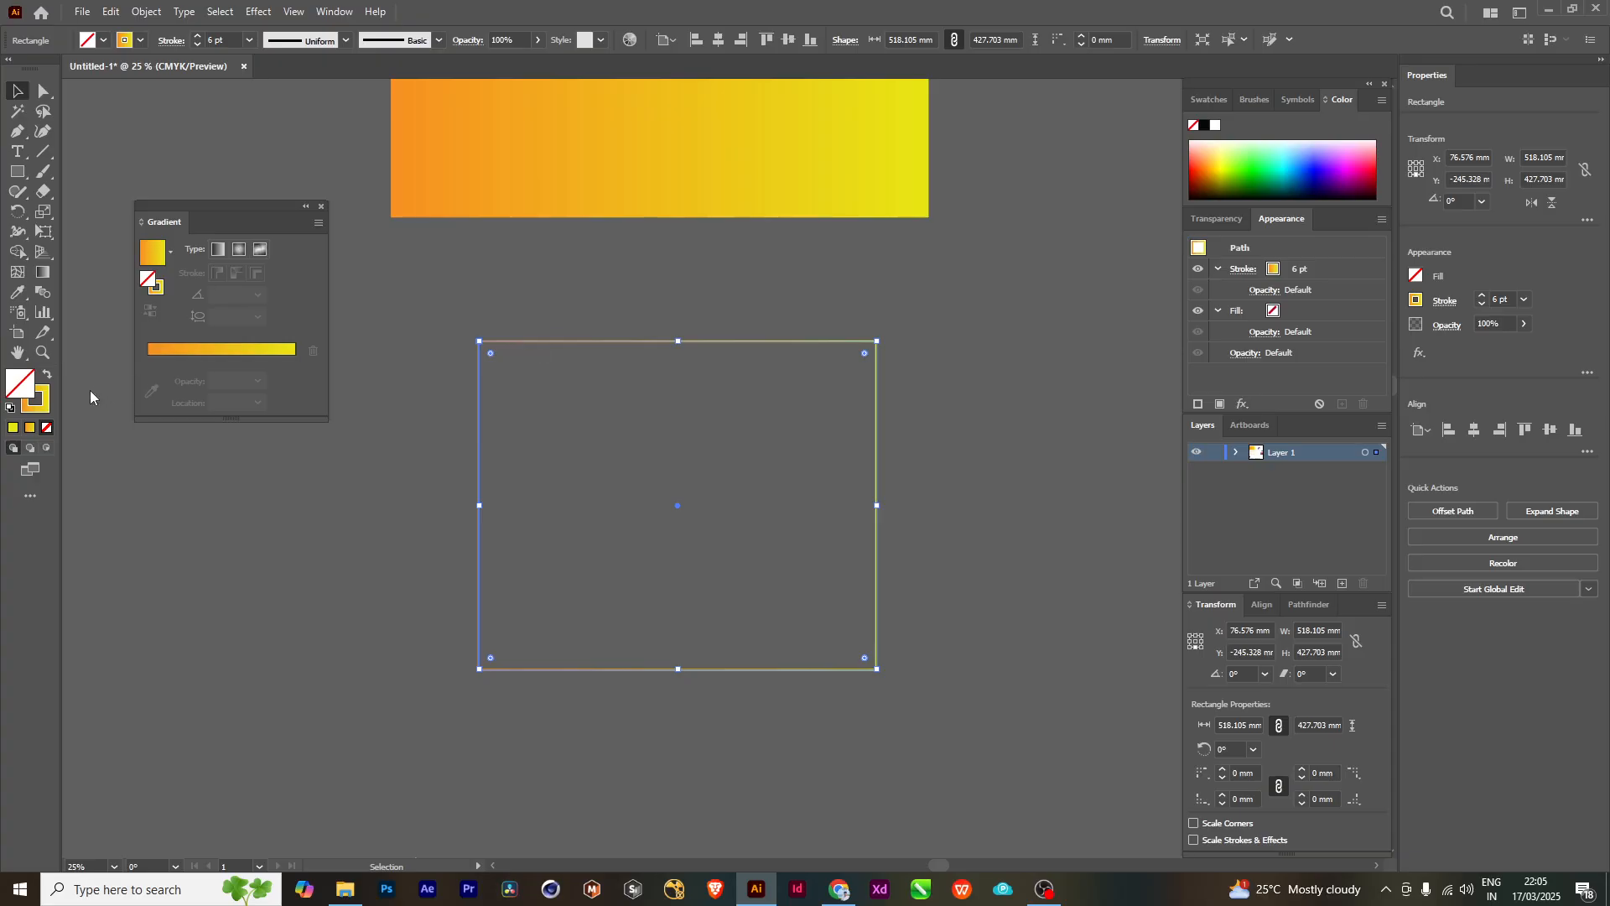
- Make the outlined rectangle's stroke active and undo its last weight increase, back to 5 pt
{"action": "left_click", "coordinate": [48, 410]}
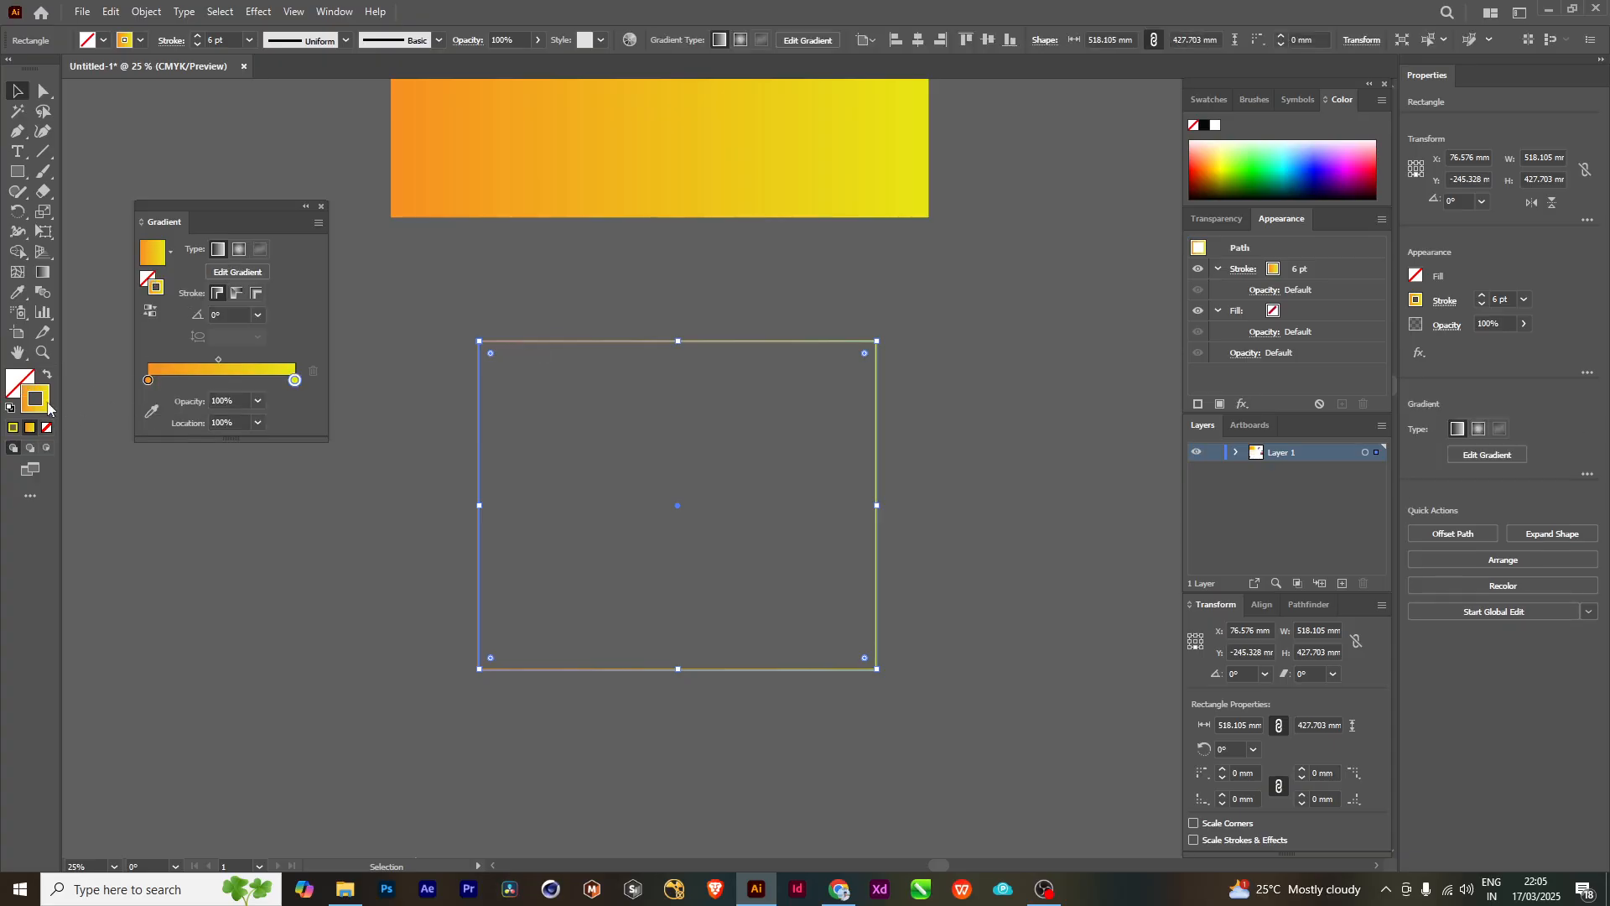
{"action": "key", "text": "ctrl+z"}
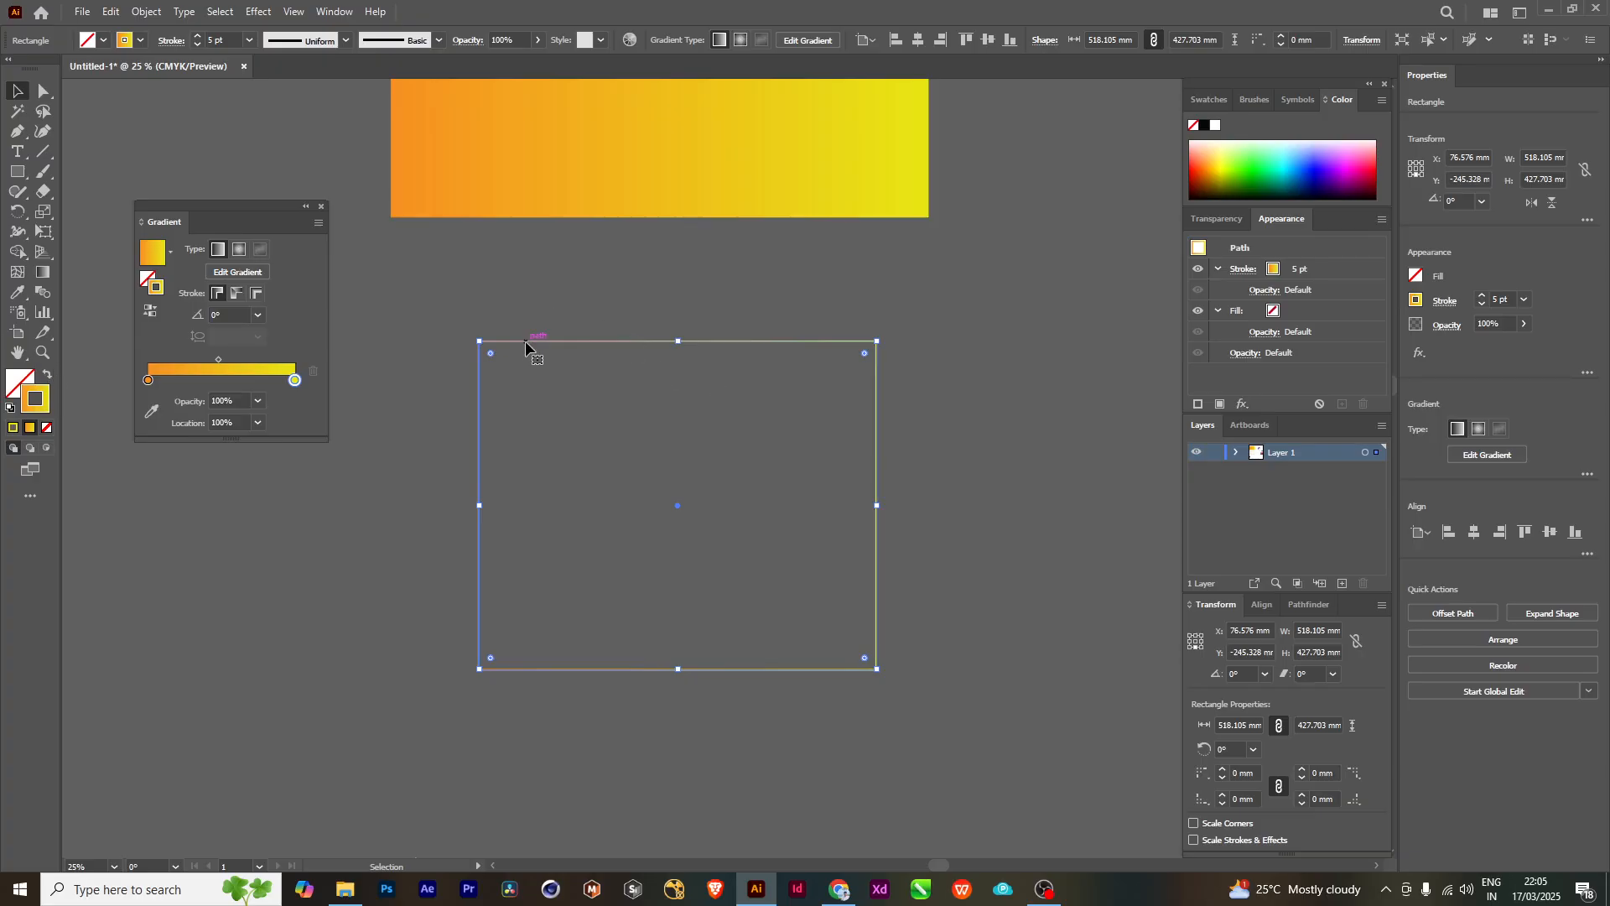
- Demonstrate the linear gradient on the outlined rectangle's interior twice, removing the fill each time
{"action": "left_click", "coordinate": [17, 383]}
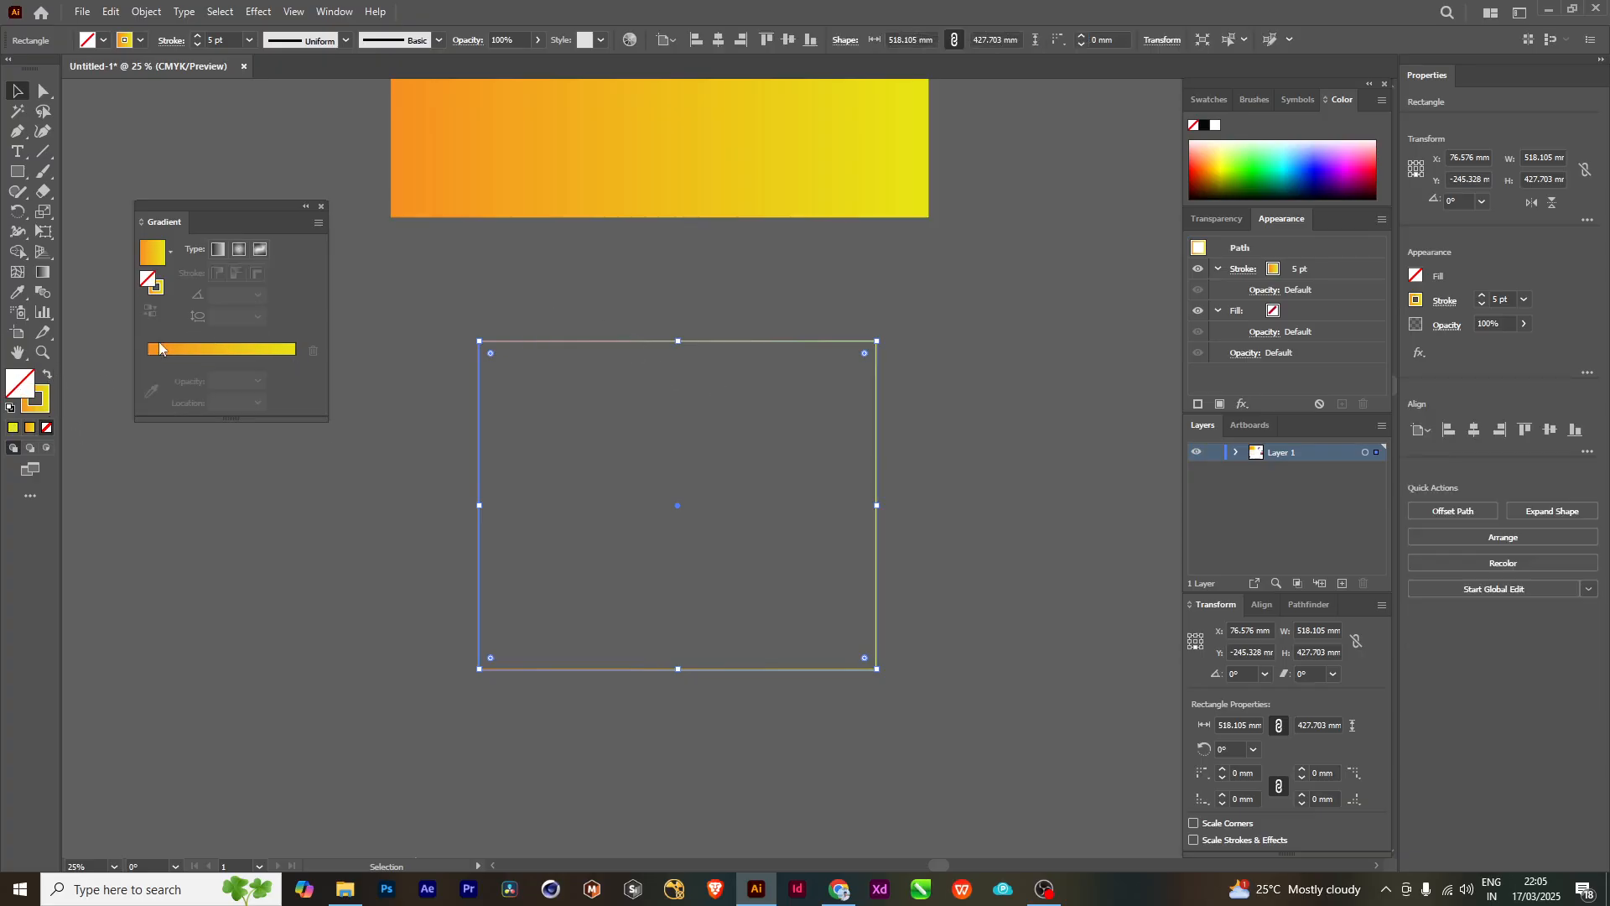
{"action": "left_click", "coordinate": [188, 349]}
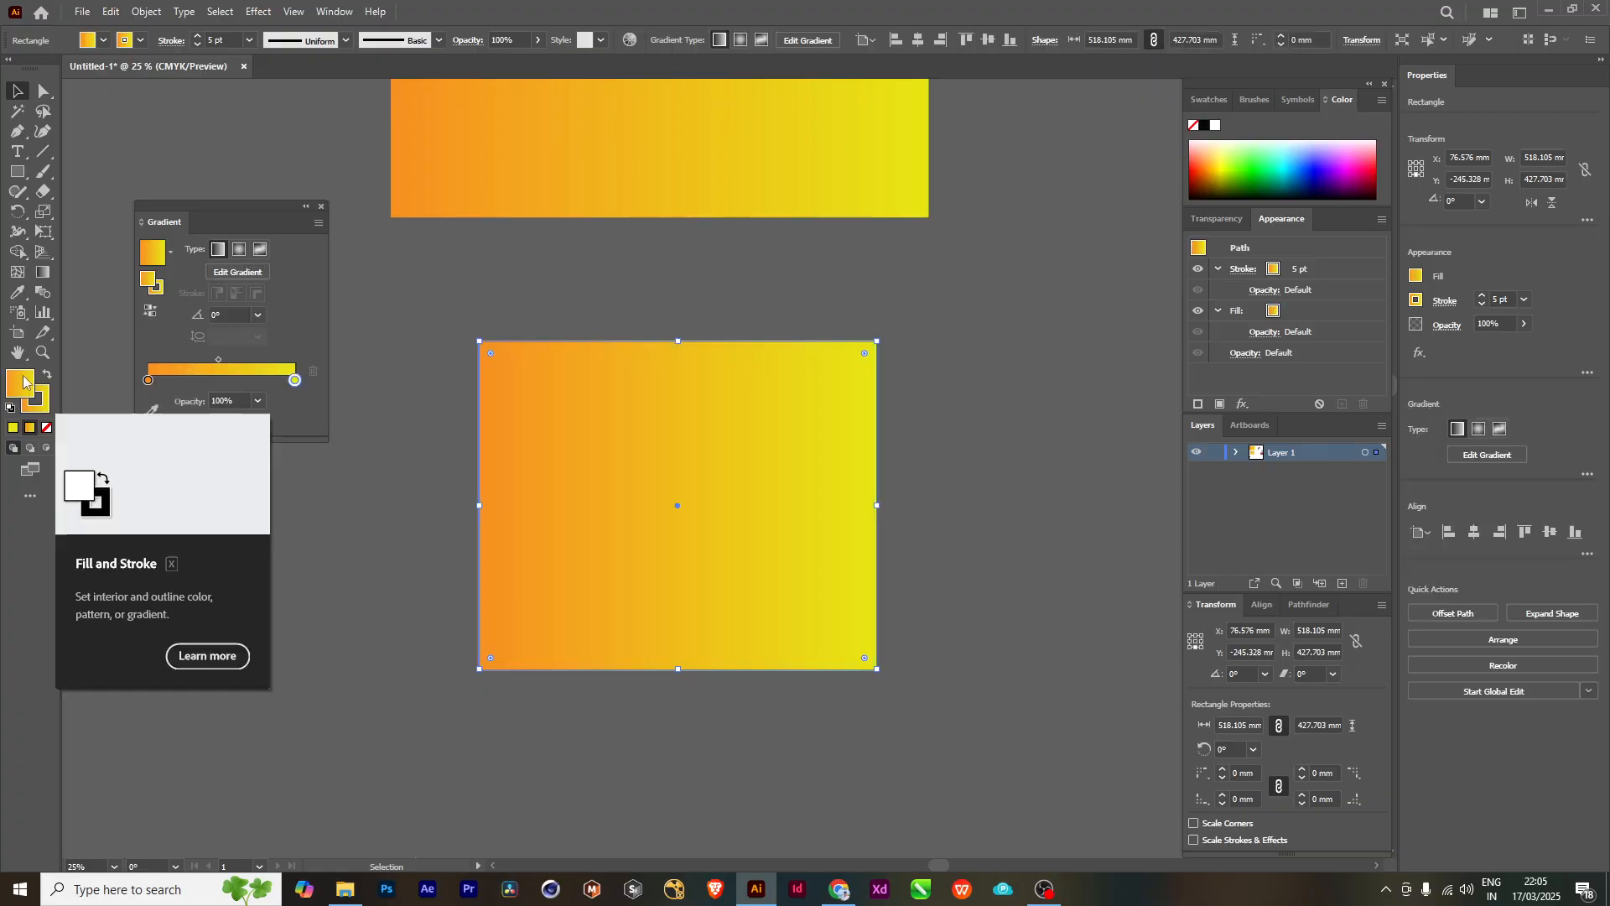
{"action": "key", "text": "slash"}
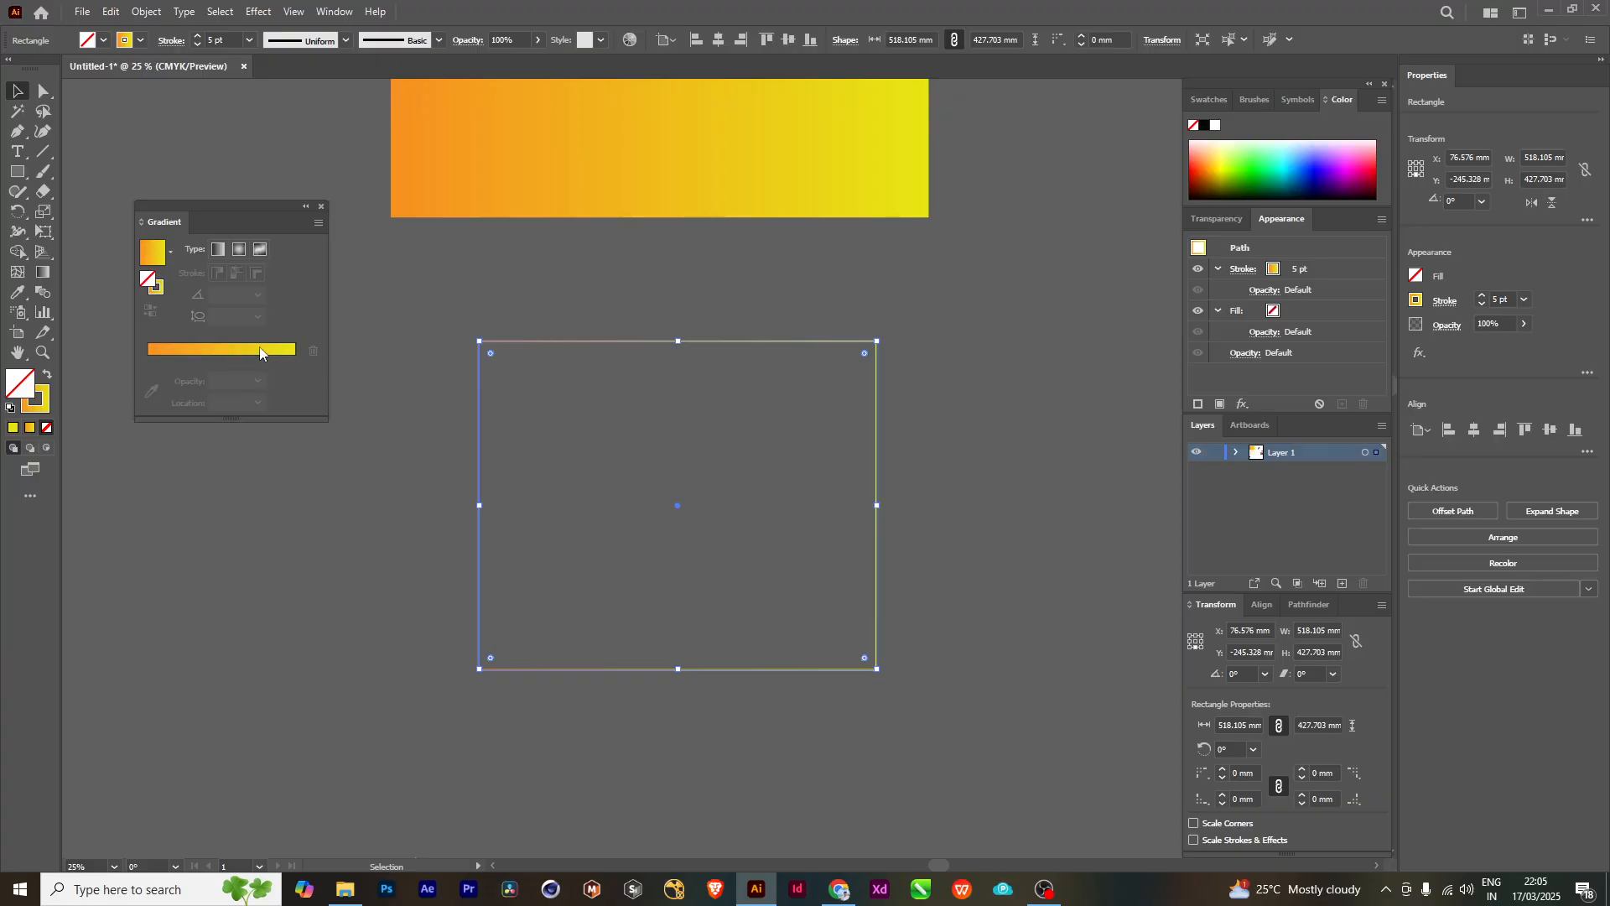
{"action": "left_click", "coordinate": [217, 349]}
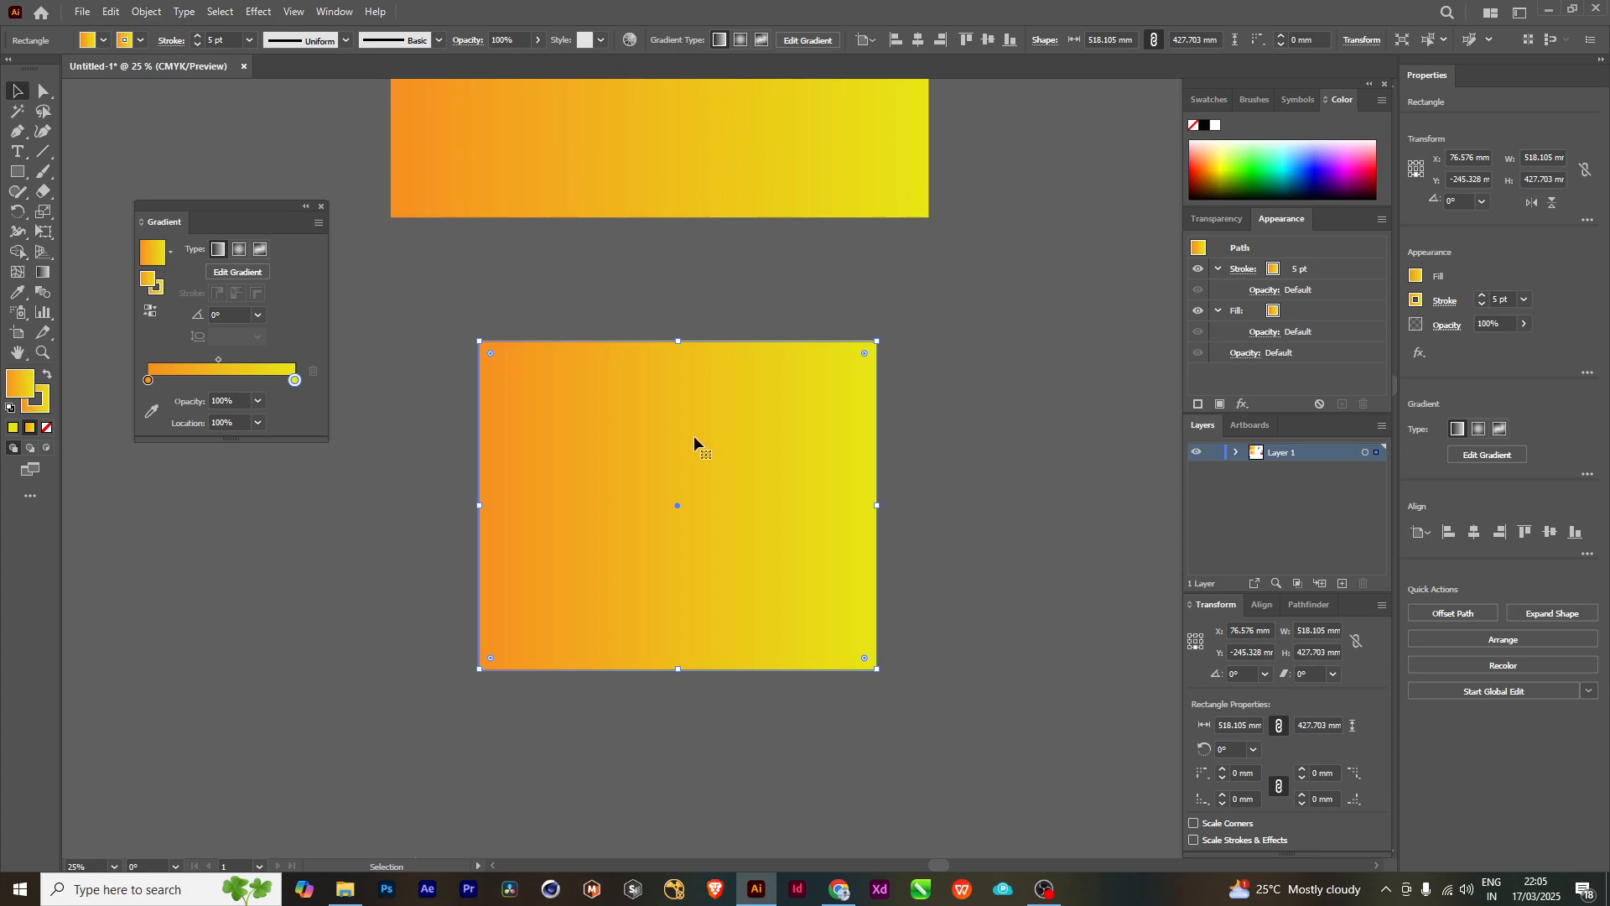
{"action": "key", "text": "slash"}
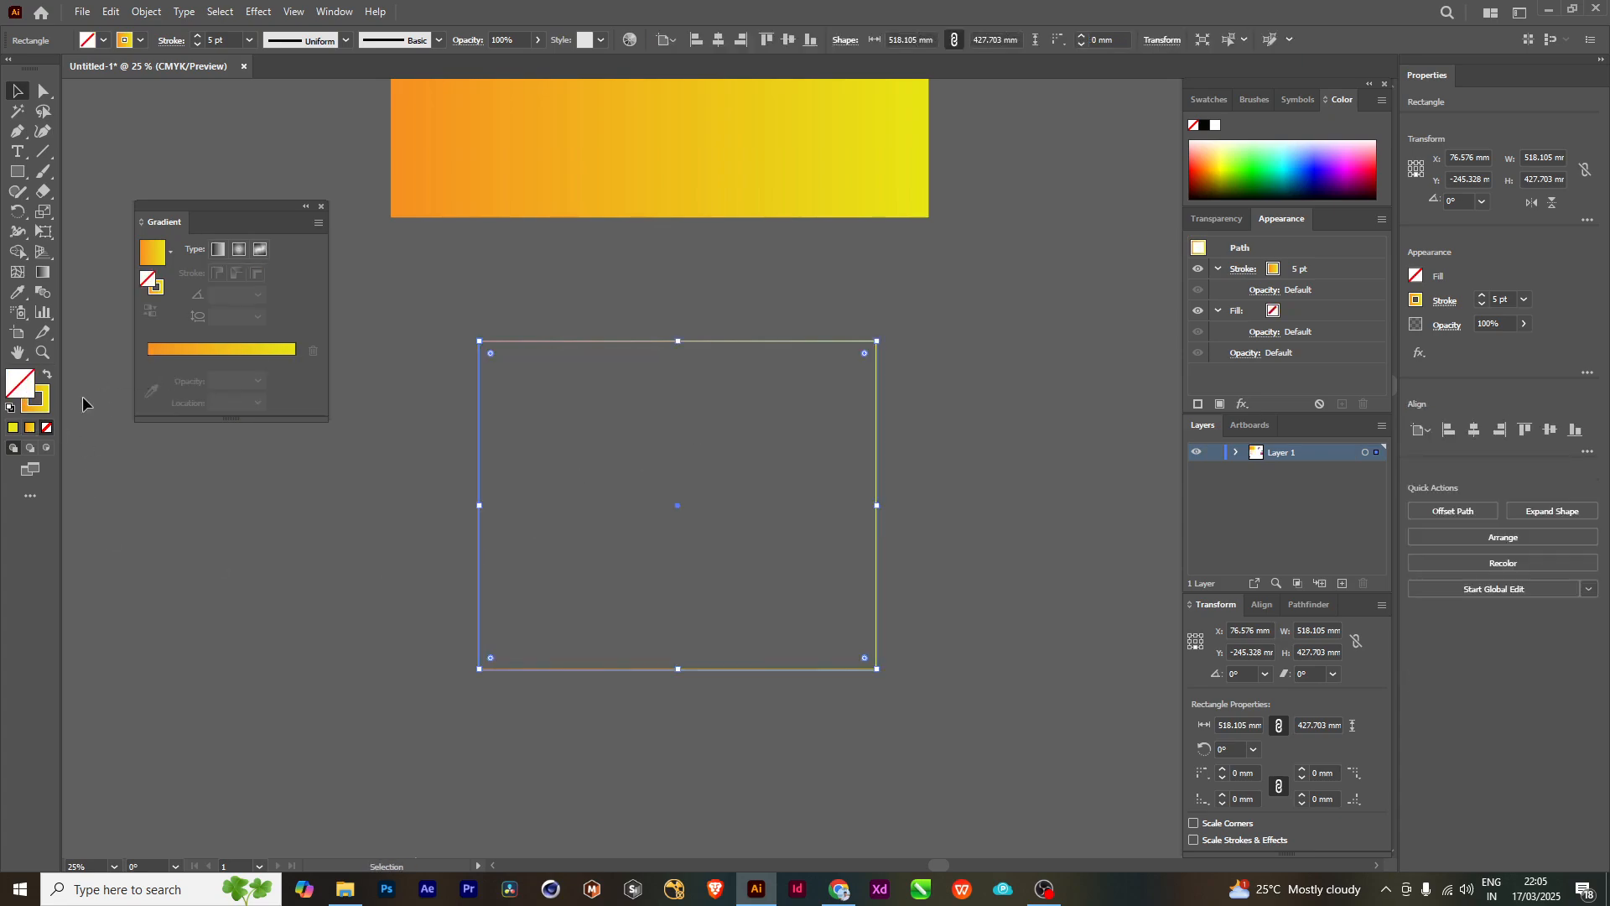
- Make the outlined rectangle's stroke active, move the rectangle down, and scale it from its center to about 371 × 306 mm
{"action": "left_click", "coordinate": [45, 403]}
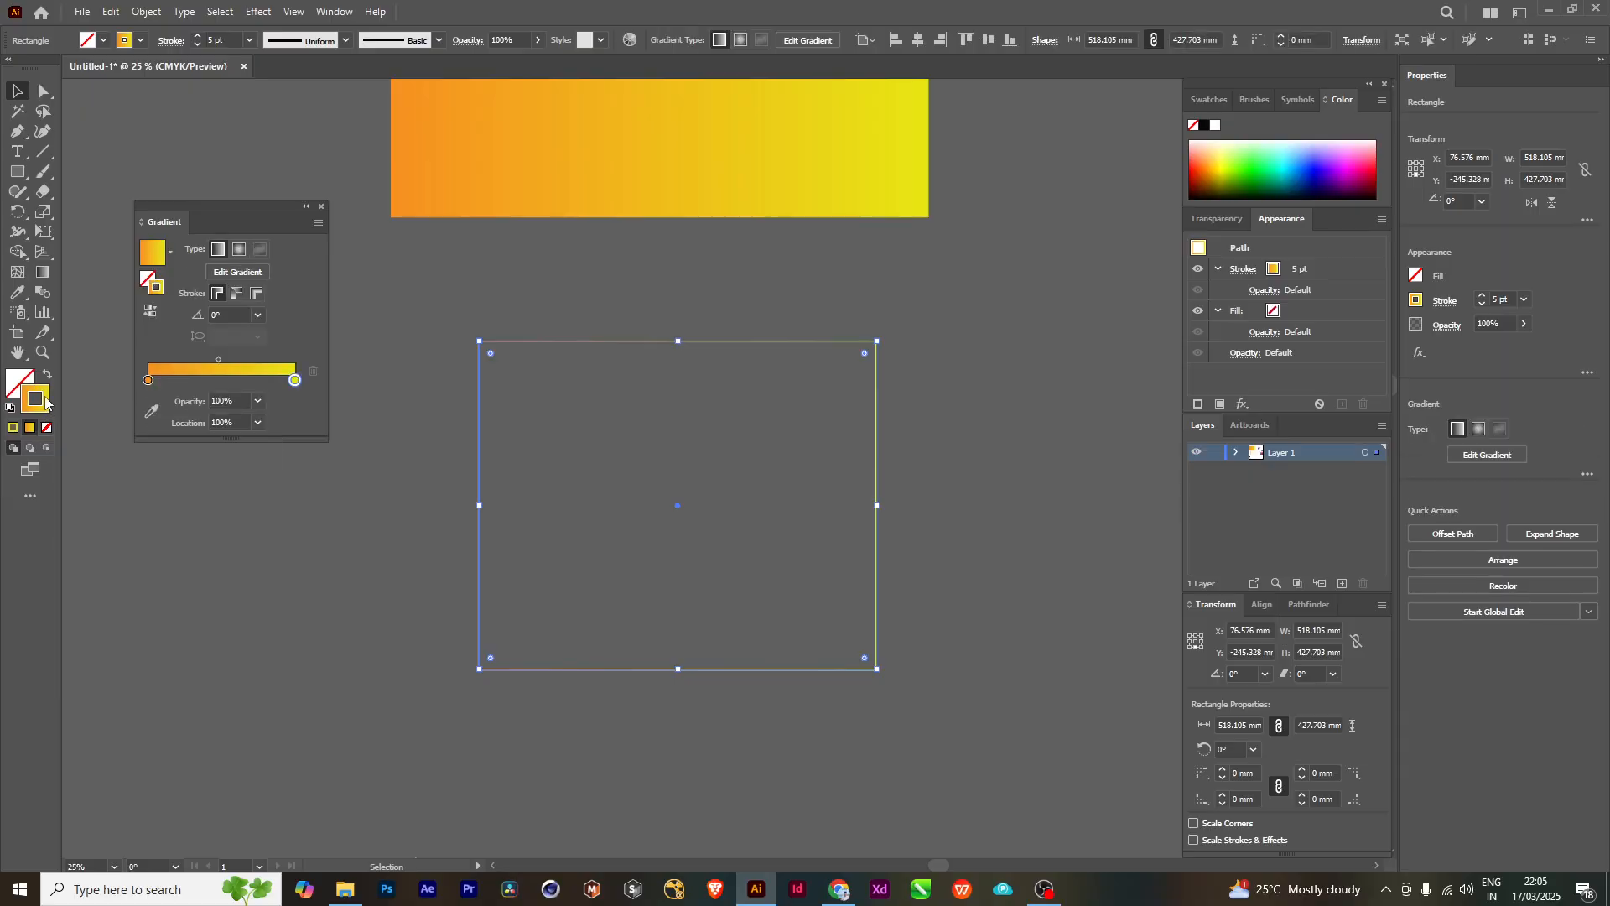
{"action": "scroll", "coordinate": [589, 386], "scroll_direction": "up", "scroll_amount": 2}
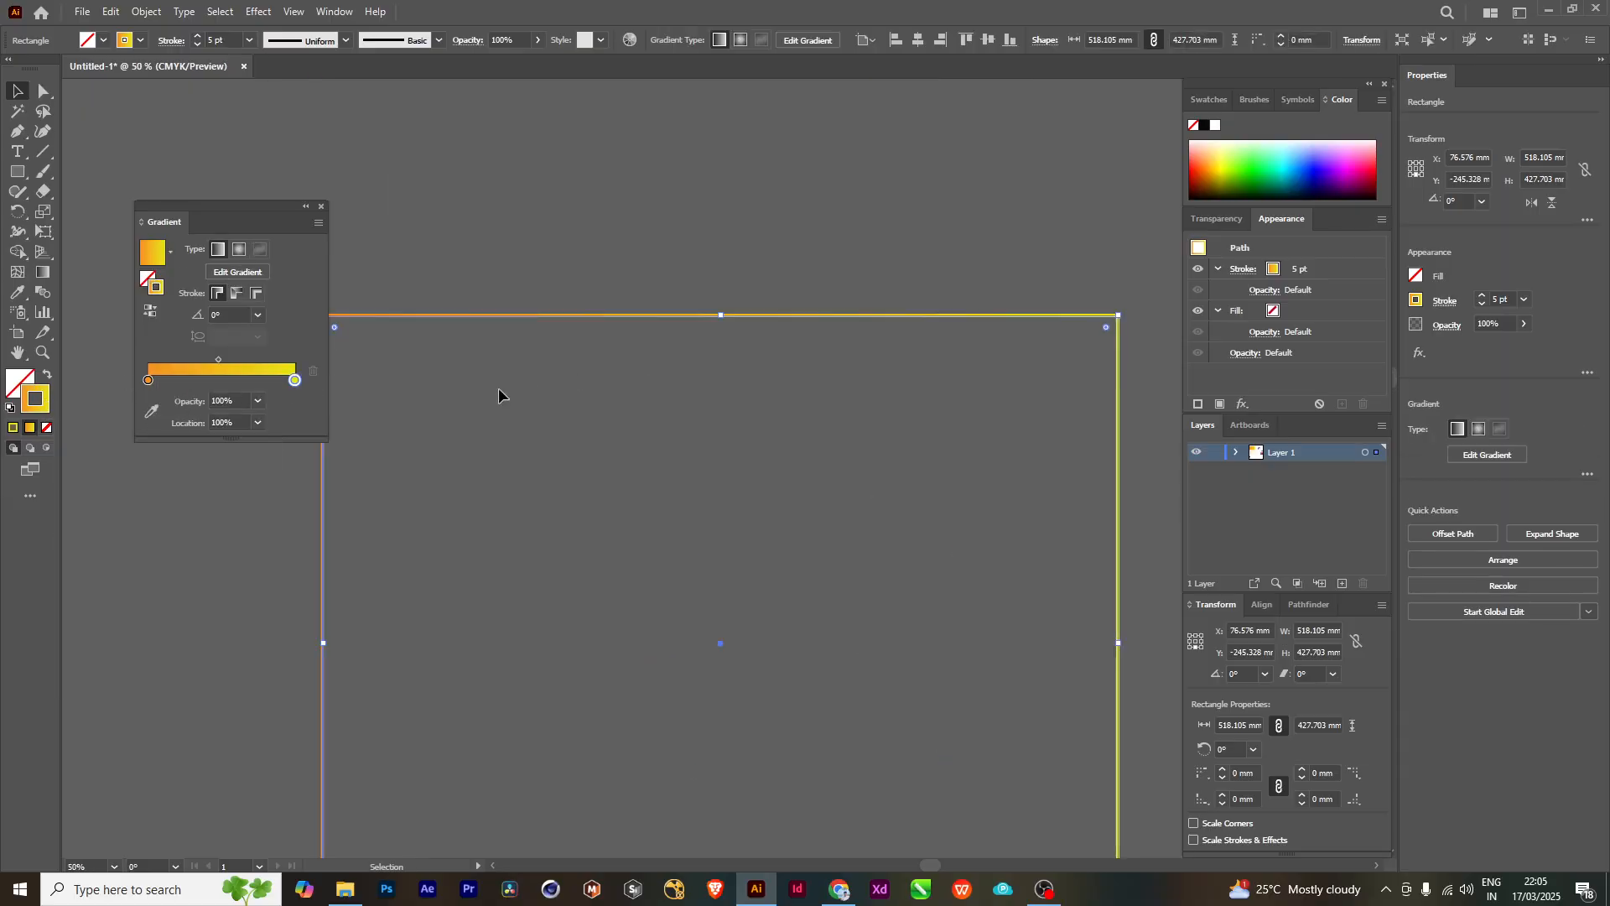
{"action": "scroll", "coordinate": [527, 435], "scroll_direction": "down", "scroll_amount": 3}
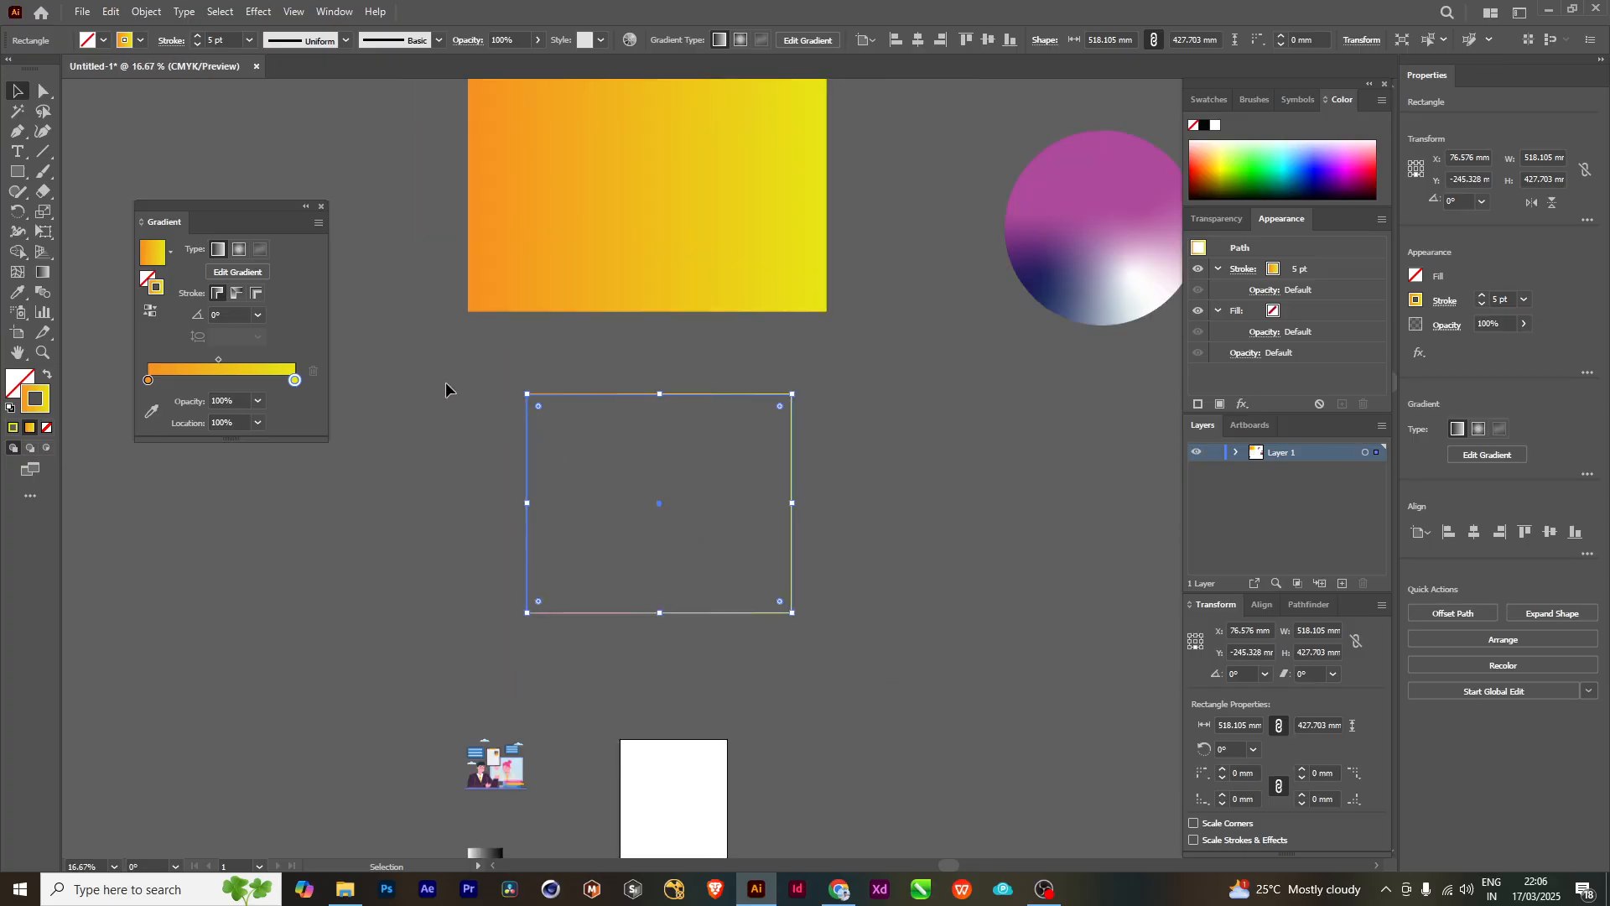
{"action": "left_click", "coordinate": [626, 419]}
{"action": "left_click_drag", "start_coordinate": [625, 418], "coordinate": [607, 551]}
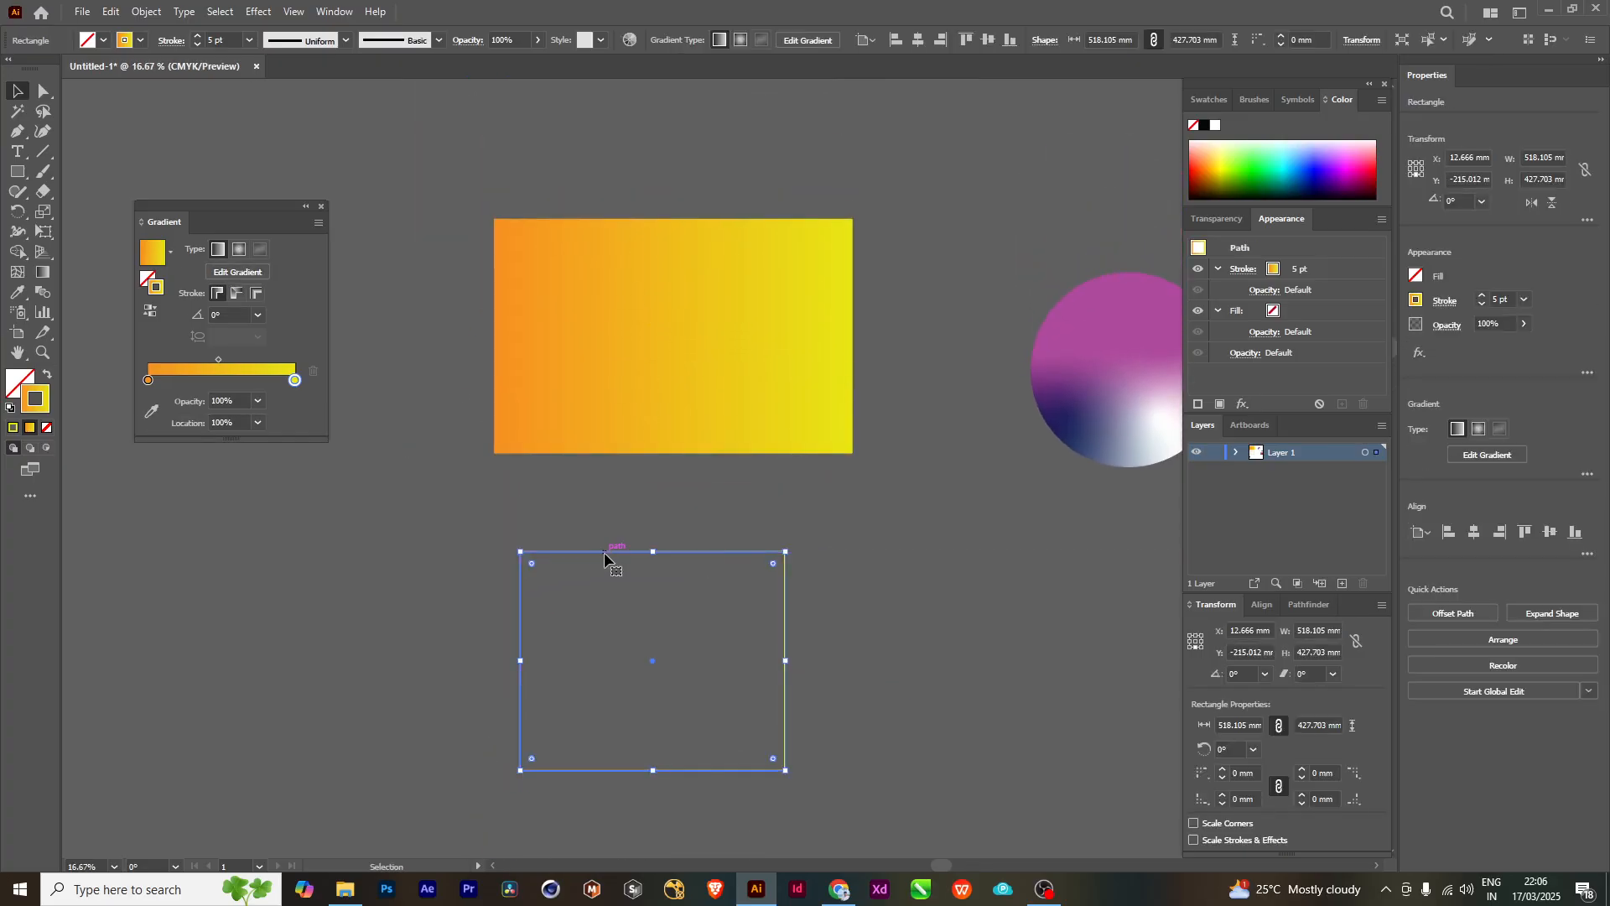
{"action": "left_click_drag", "start_coordinate": [778, 550], "coordinate": [749, 581]}
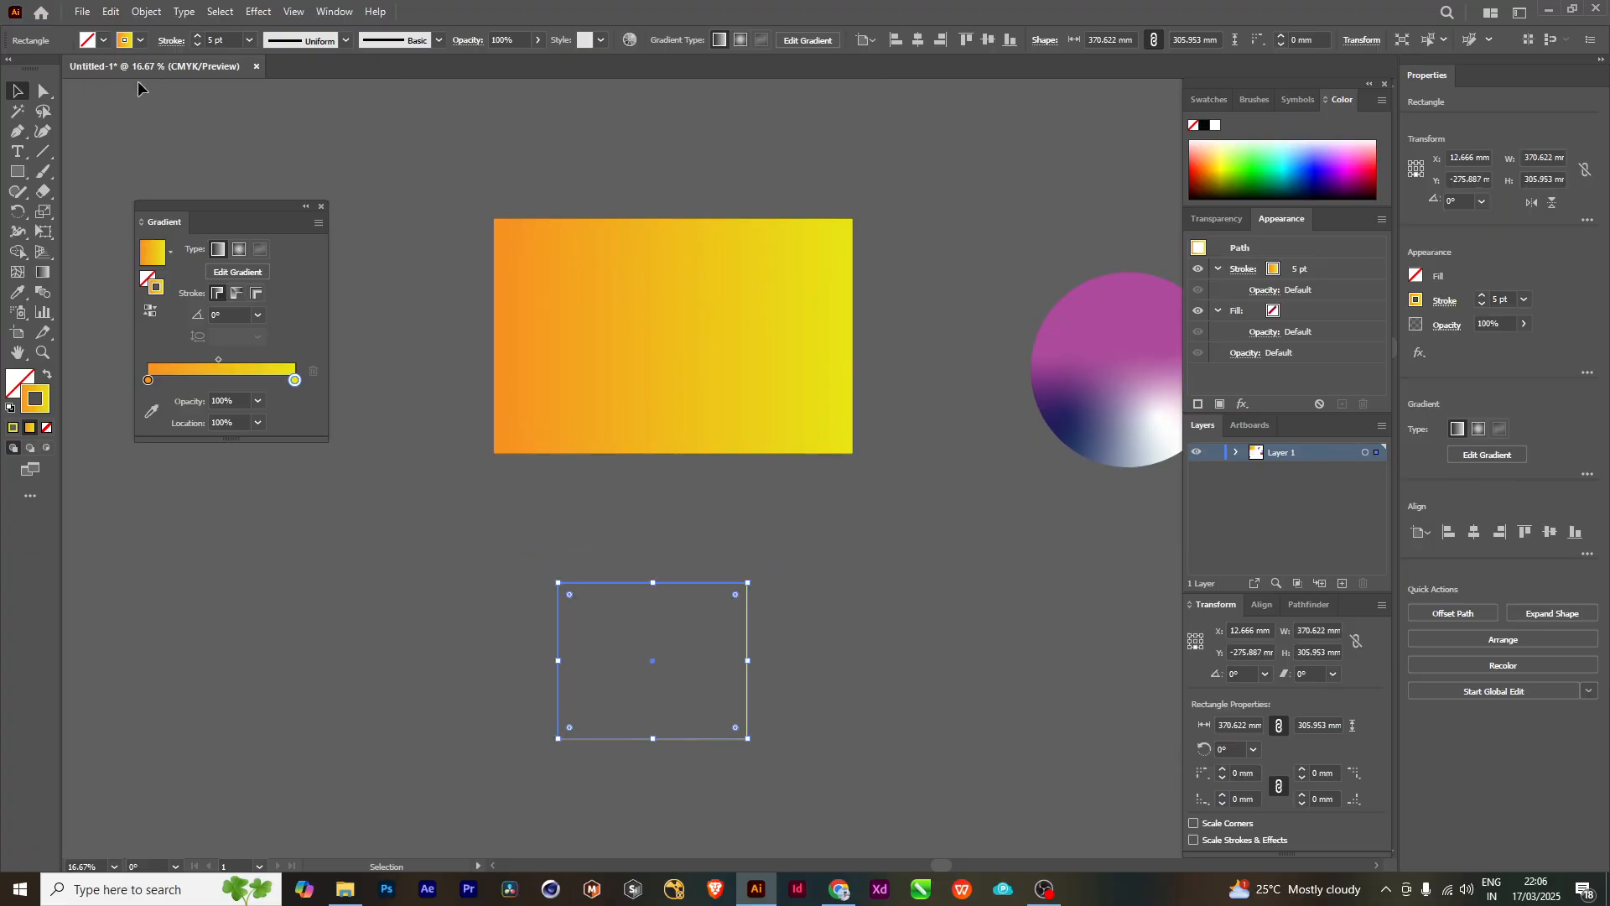
- Set the outlined rectangle's stroke weight to 25 pt
{"action": "left_click", "coordinate": [200, 37]}
{"action": "left_click", "coordinate": [200, 37]}
{"action": "left_click", "coordinate": [200, 37]}
{"action": "left_click", "coordinate": [199, 37]}
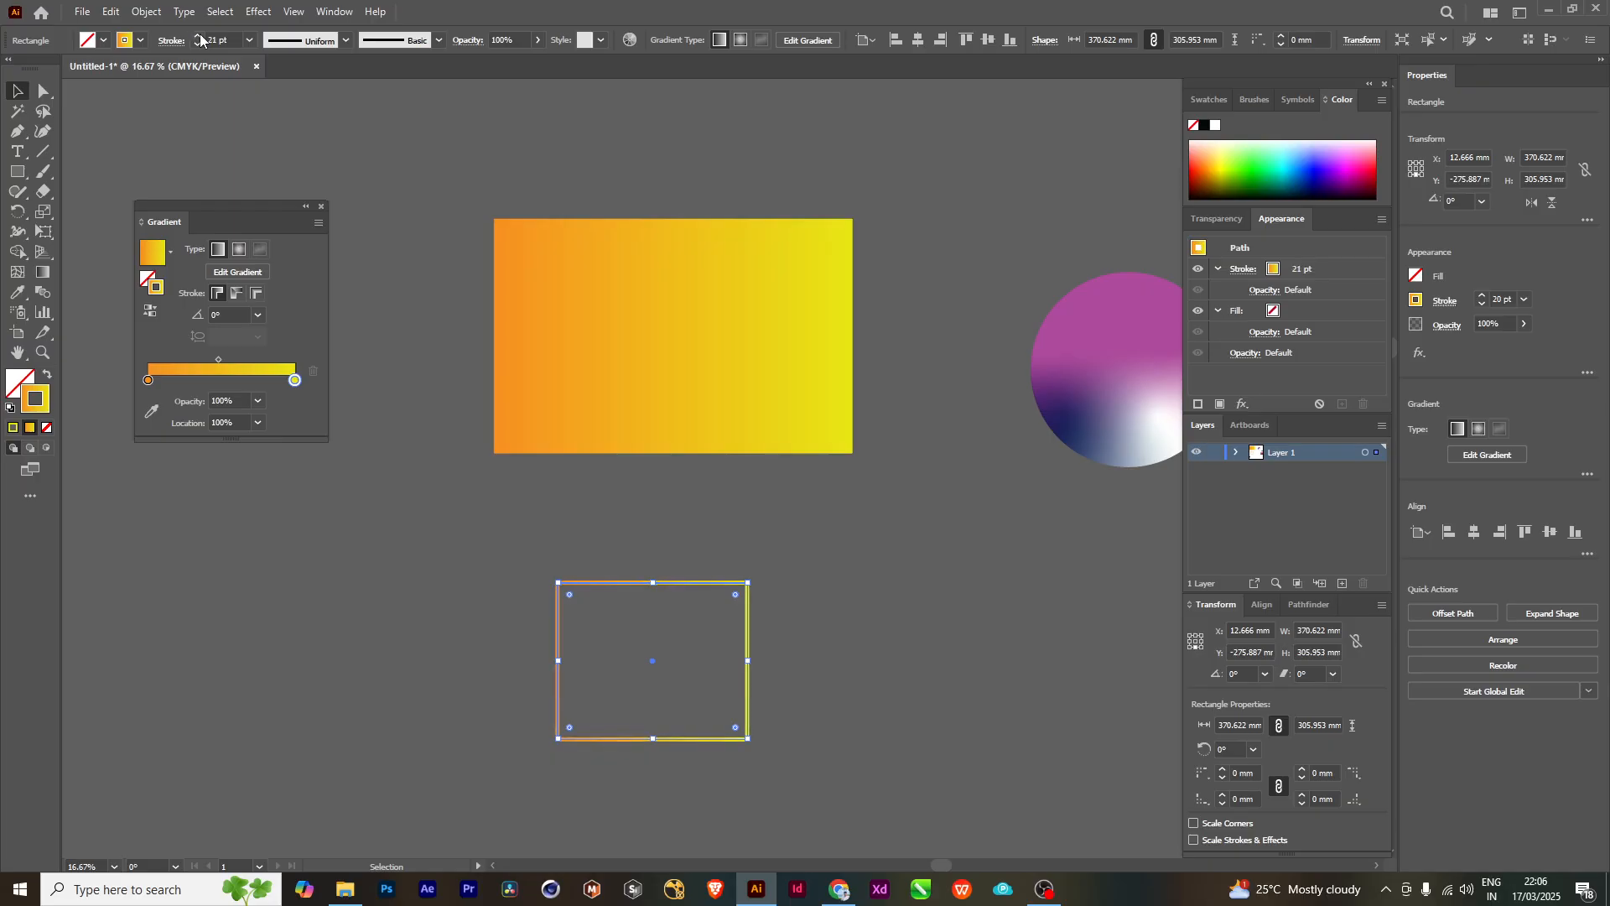
{"action": "left_click", "coordinate": [199, 37]}
{"action": "left_click", "coordinate": [199, 37]}
{"action": "left_click", "coordinate": [199, 36]}
{"action": "left_click", "coordinate": [200, 36]}
{"action": "left_click", "coordinate": [797, 487]}
- Move the outlined rectangle onto the large gradient-filled rectangle
{"action": "left_click_drag", "start_coordinate": [630, 581], "coordinate": [642, 253]}
{"action": "left_click", "coordinate": [782, 540]}
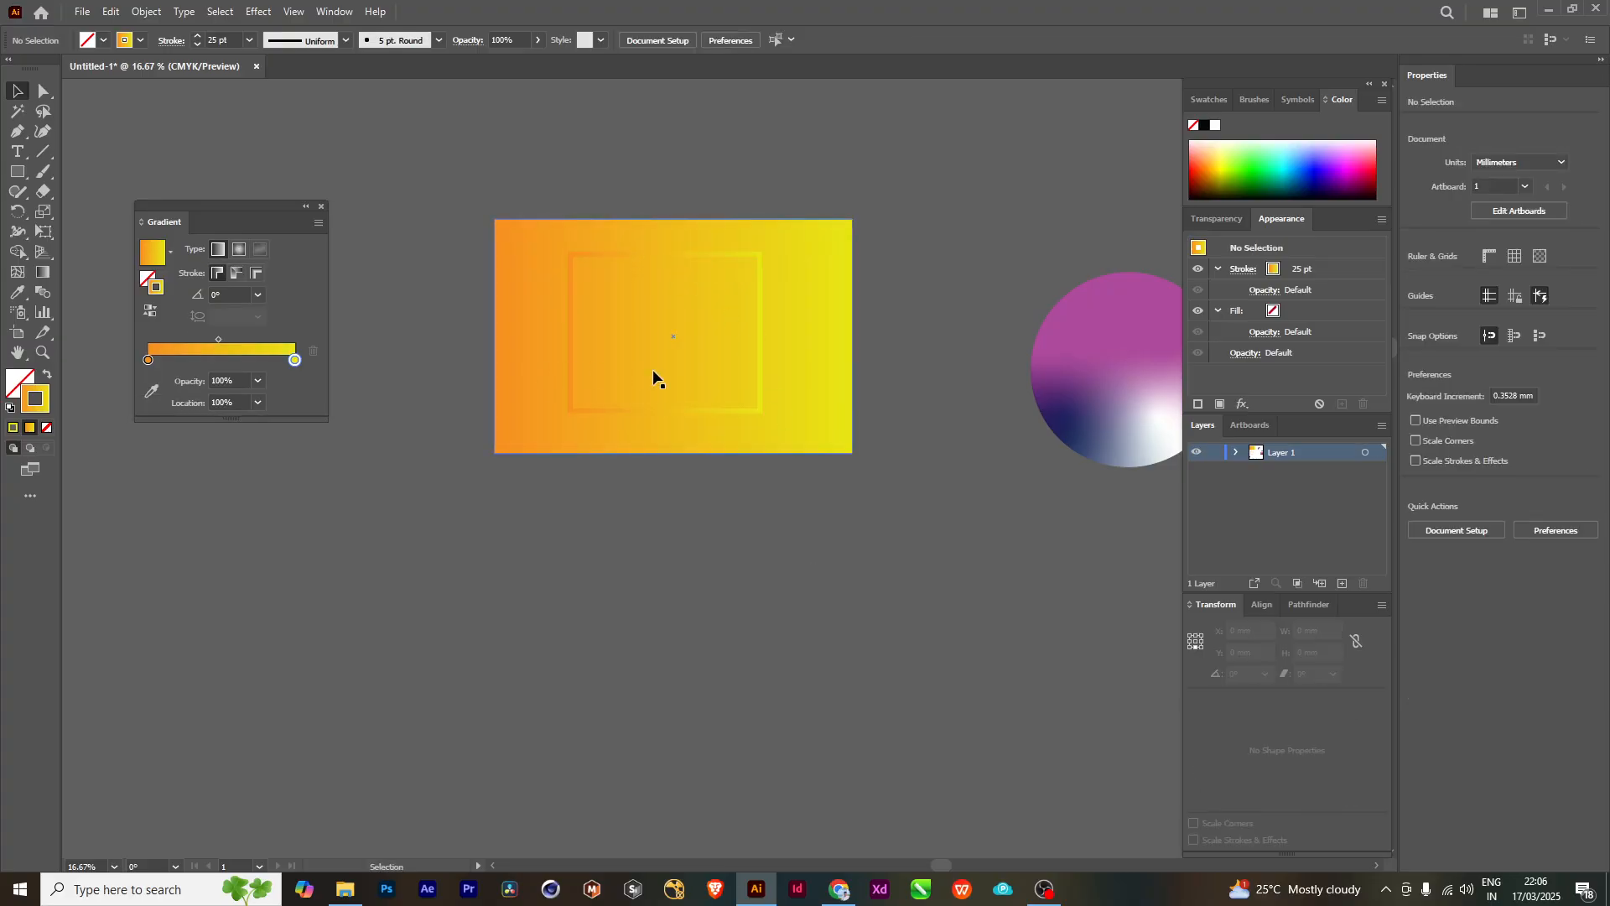
{"action": "scroll", "coordinate": [654, 374], "scroll_direction": "up", "scroll_amount": 2}
{"action": "scroll", "coordinate": [812, 450], "scroll_direction": "up", "scroll_amount": 4}
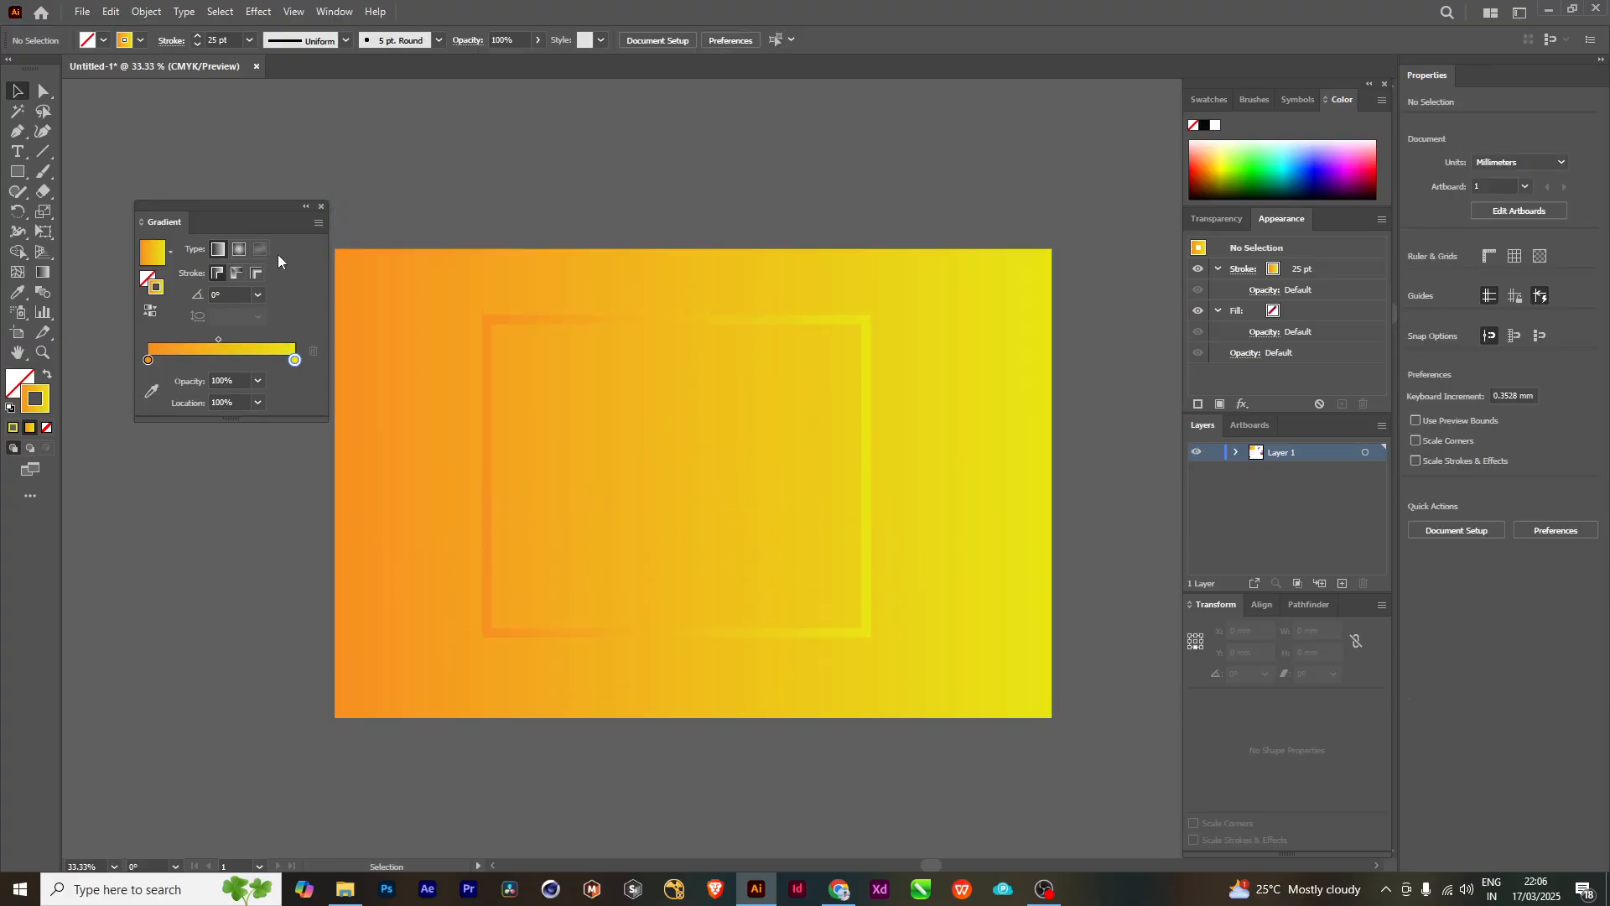
- Narrow the gradient-filled rectangle from both sides to about 532 mm wide, keeping its height
{"action": "left_click_drag", "start_coordinate": [199, 204], "coordinate": [143, 182]}
{"action": "left_click", "coordinate": [537, 321]}
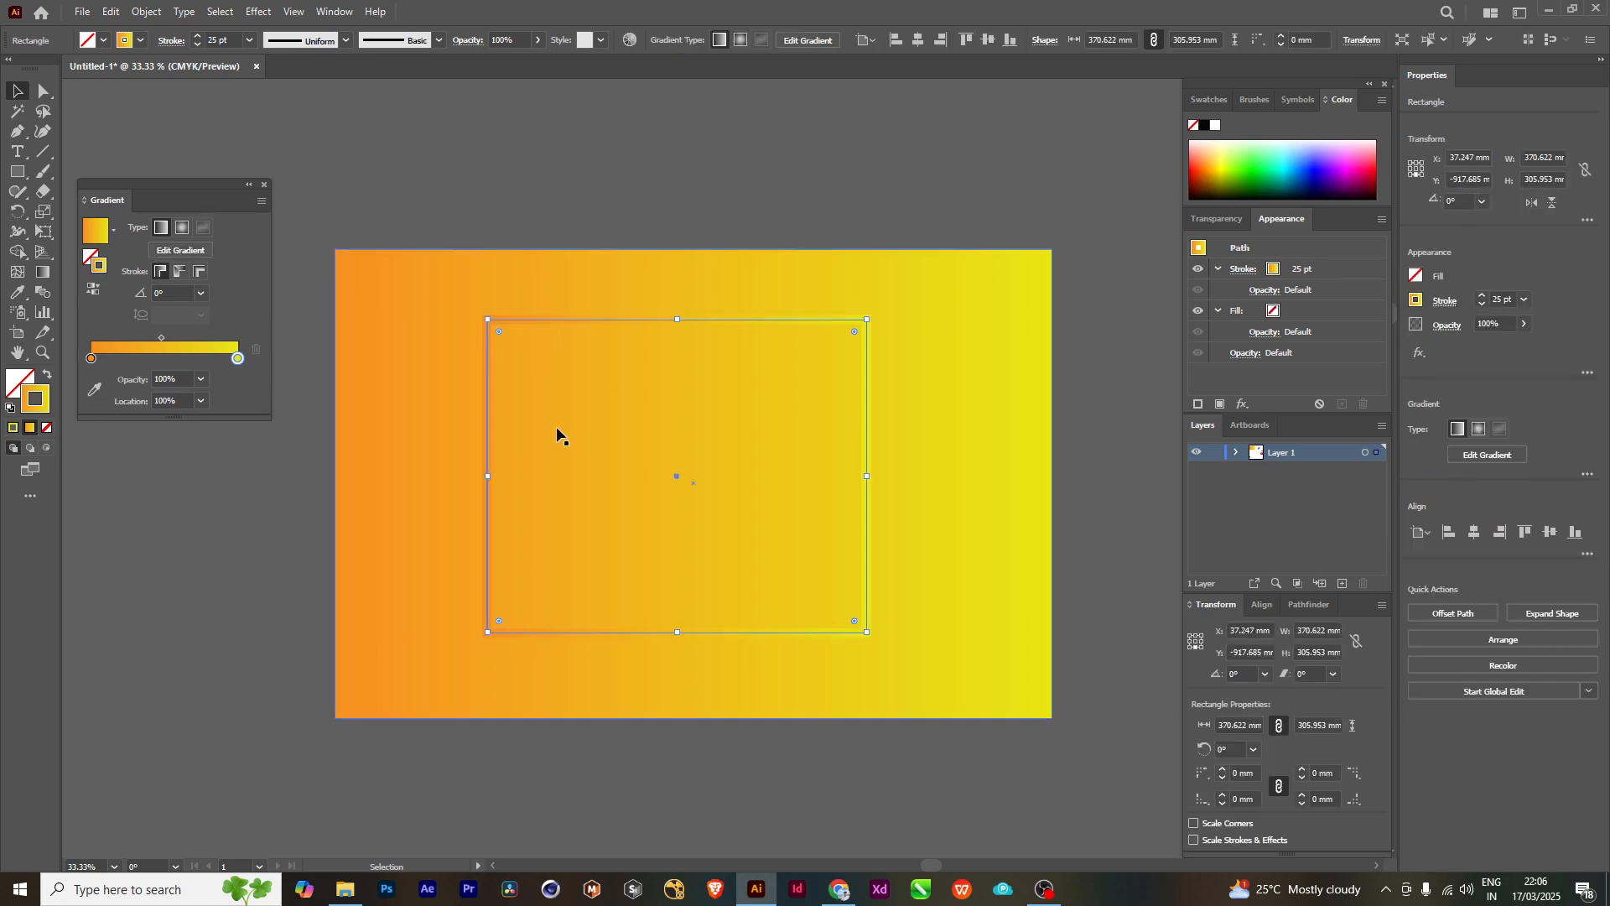
{"action": "left_click", "coordinate": [586, 162]}
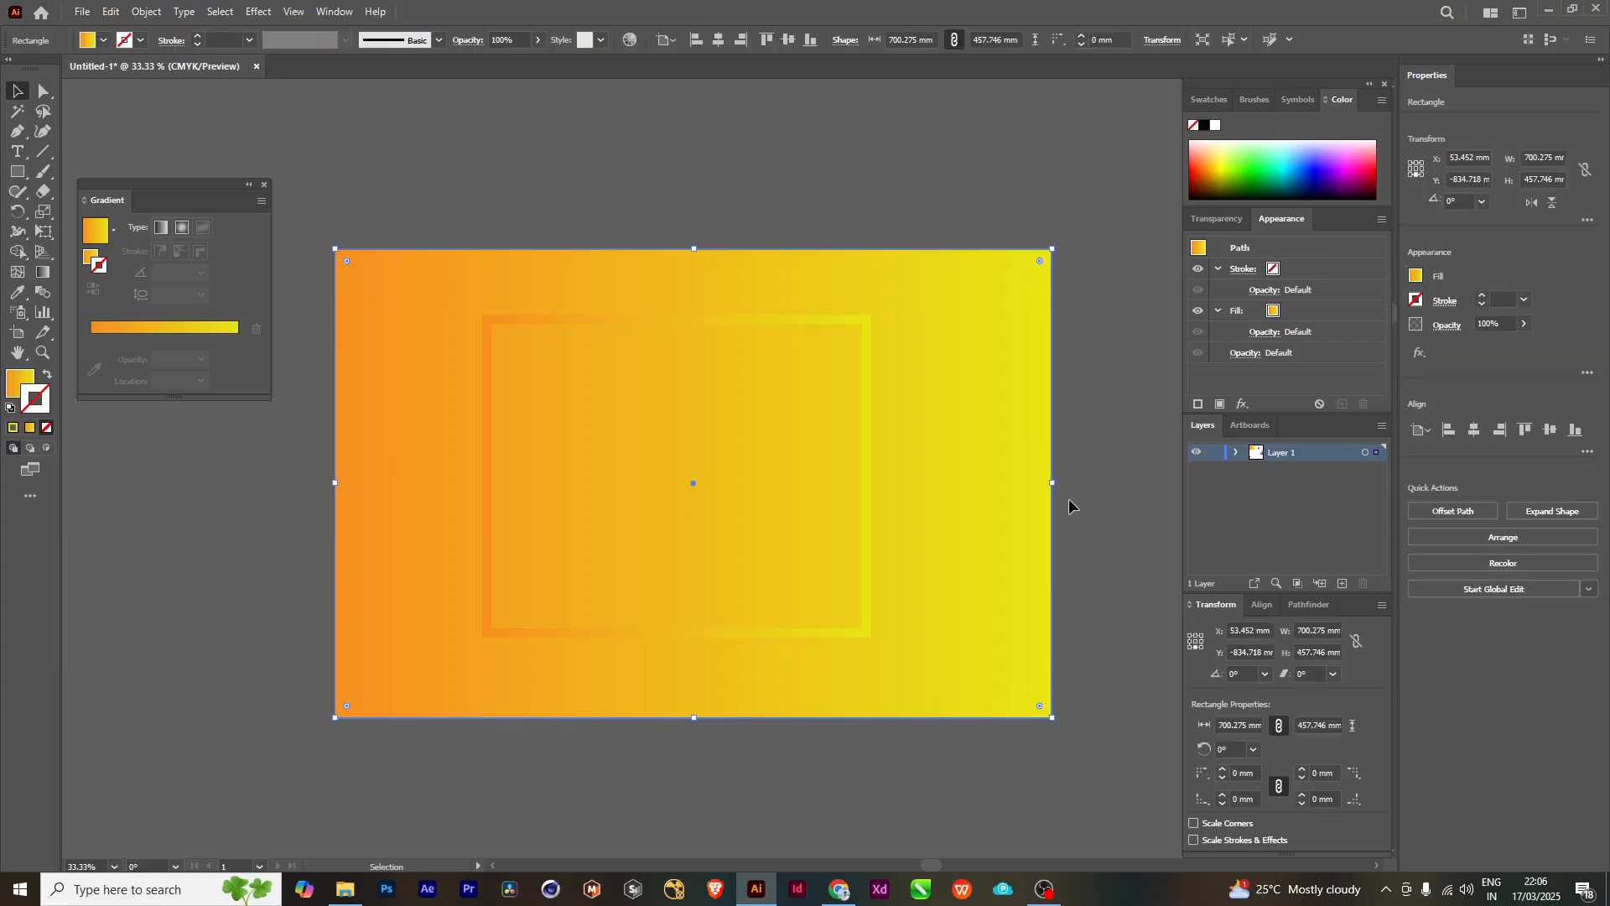
{"action": "left_click_drag", "start_coordinate": [1053, 484], "coordinate": [963, 483]}
{"action": "left_click_drag", "start_coordinate": [335, 486], "coordinate": [417, 483]}
{"action": "left_click", "coordinate": [772, 784]}
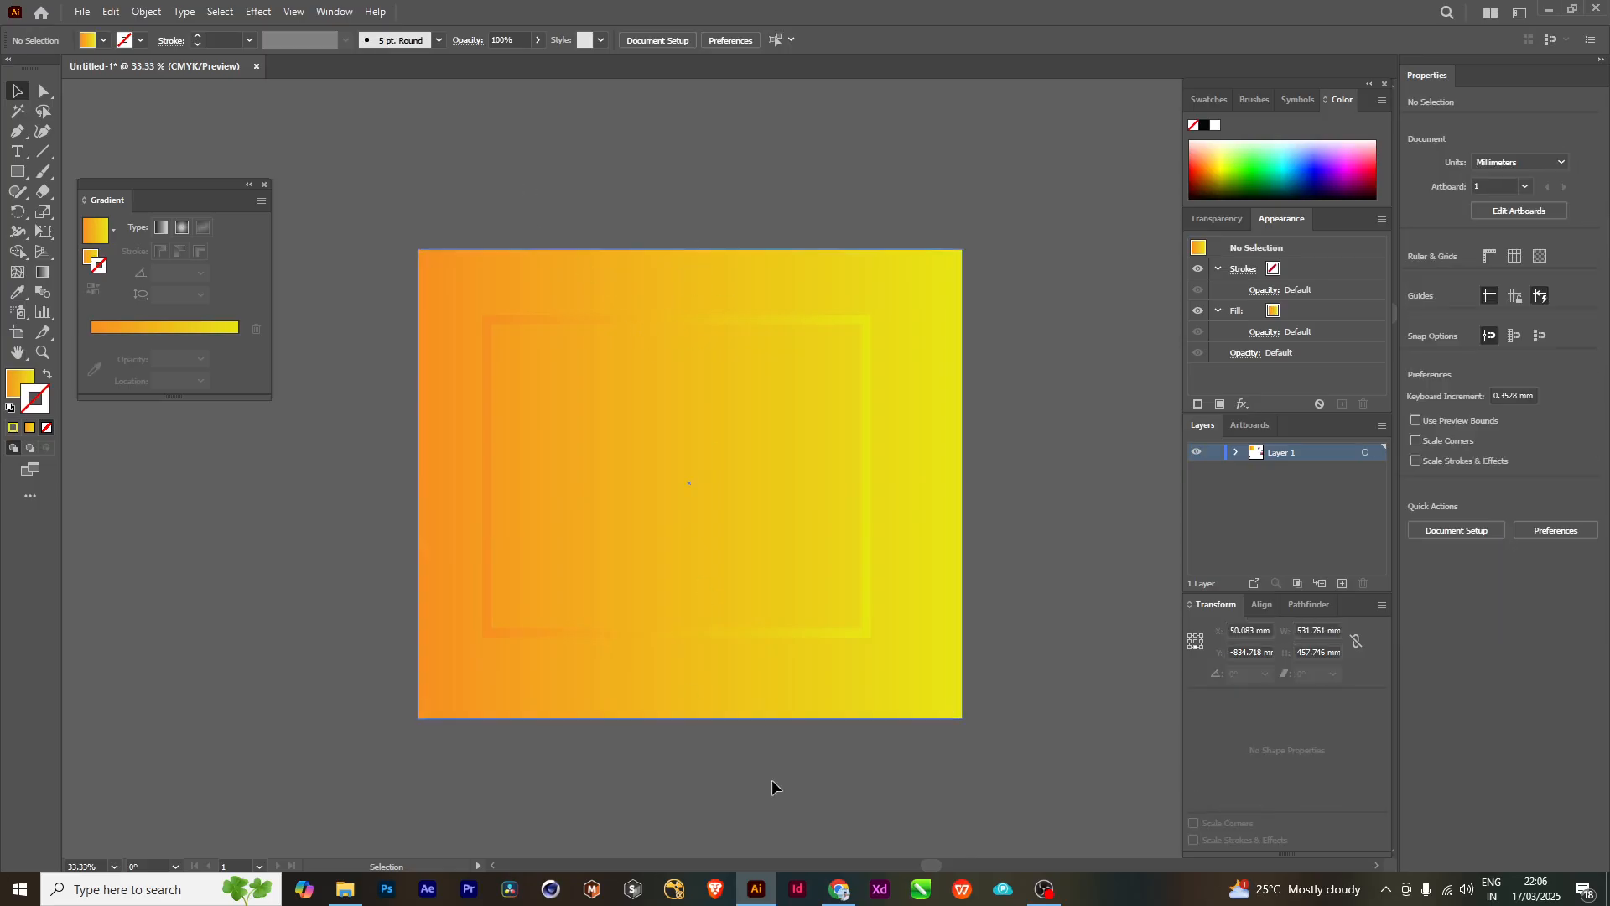
- Darken the orange stop of the outlined rectangle's stroke gradient by setting its brightness to 70%
{"action": "mouse_move", "coordinate": [676, 528]}
{"action": "left_mouse_down"}
{"action": "mouse_move", "coordinate": [733, 528]}
{"action": "mouse_move", "coordinate": [646, 528]}
{"action": "left_mouse_up"}
{"action": "scroll", "coordinate": [749, 525], "scroll_direction": "up", "scroll_amount": 1}
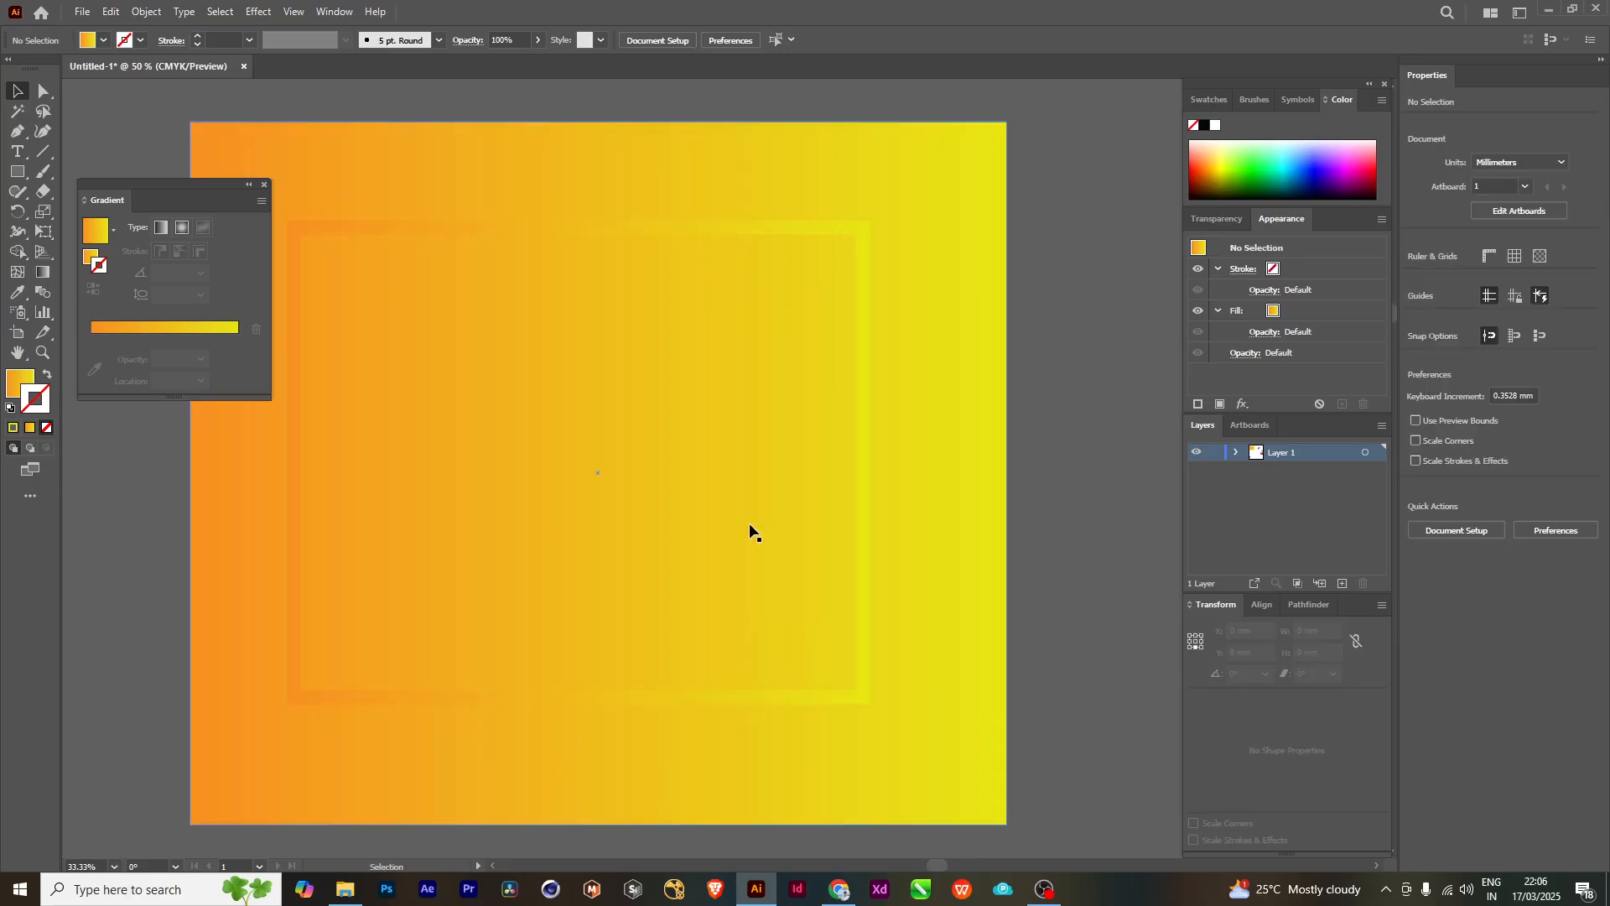
{"action": "left_click_drag", "start_coordinate": [532, 461], "coordinate": [705, 545]}
{"action": "scroll", "coordinate": [708, 519], "scroll_direction": "down", "scroll_amount": 1}
{"action": "left_click_drag", "start_coordinate": [783, 593], "coordinate": [670, 527]}
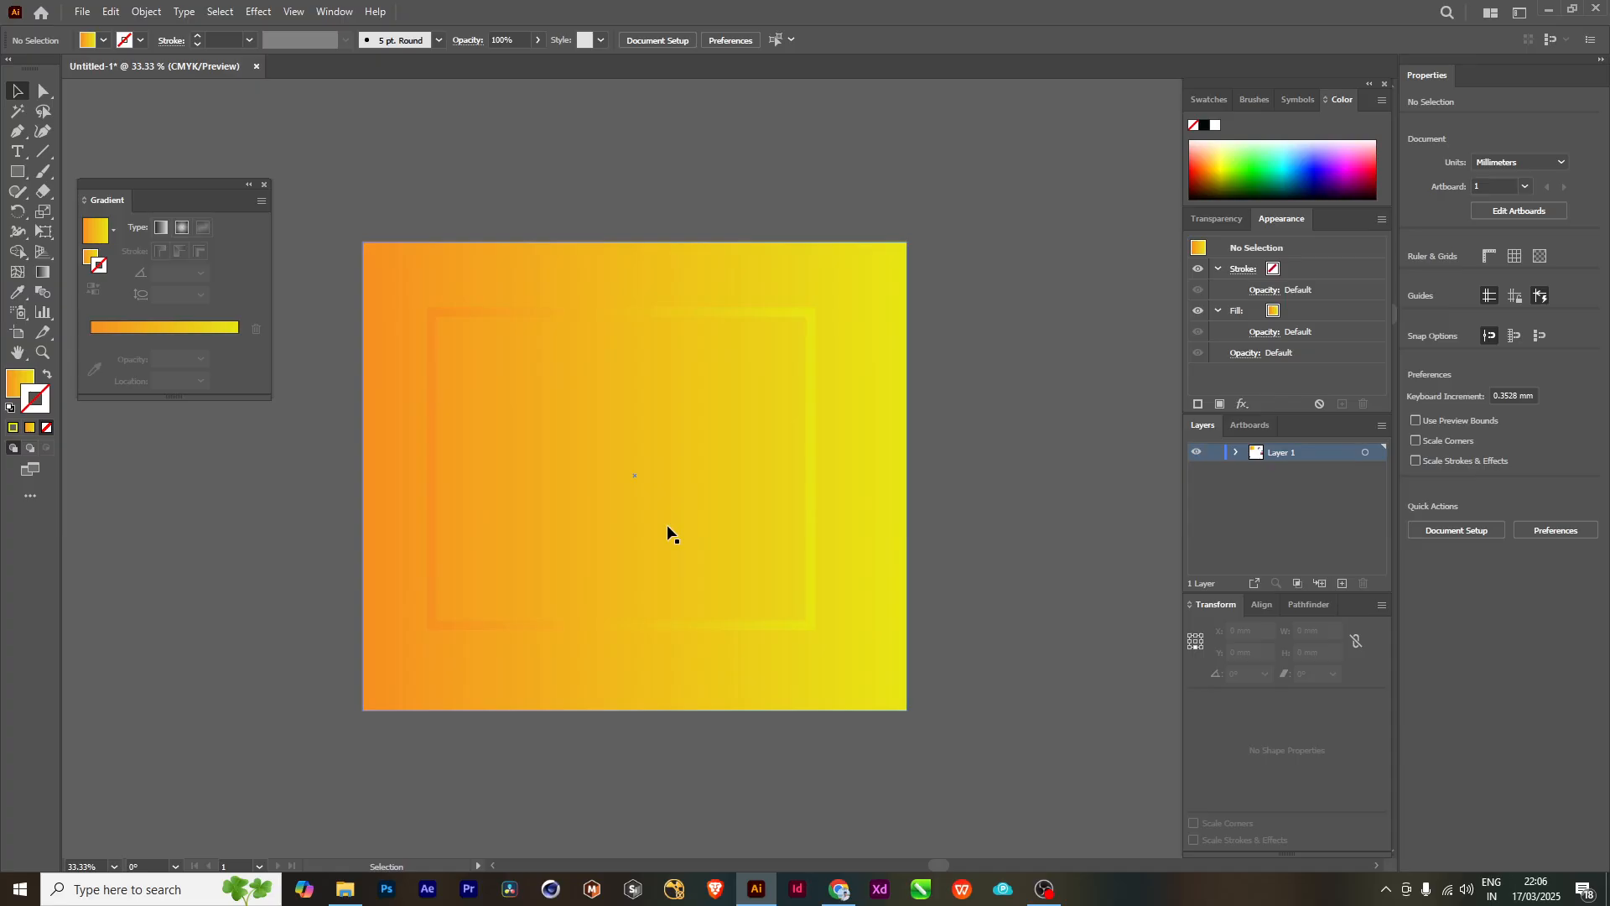
{"action": "left_click", "coordinate": [506, 433]}
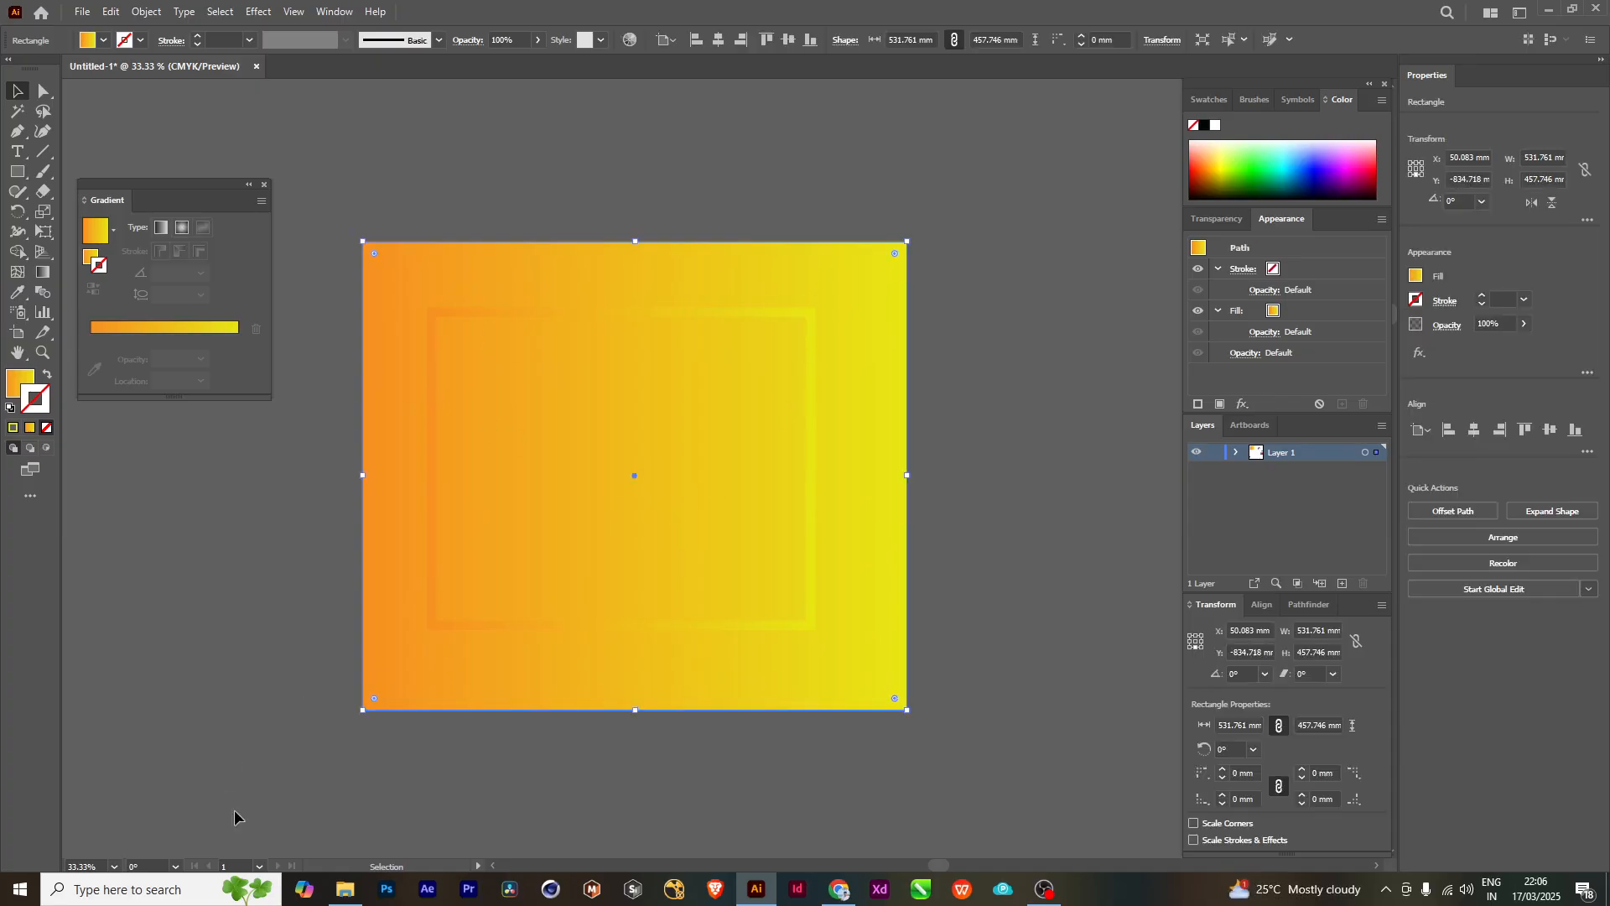
{"action": "left_click", "coordinate": [470, 312]}
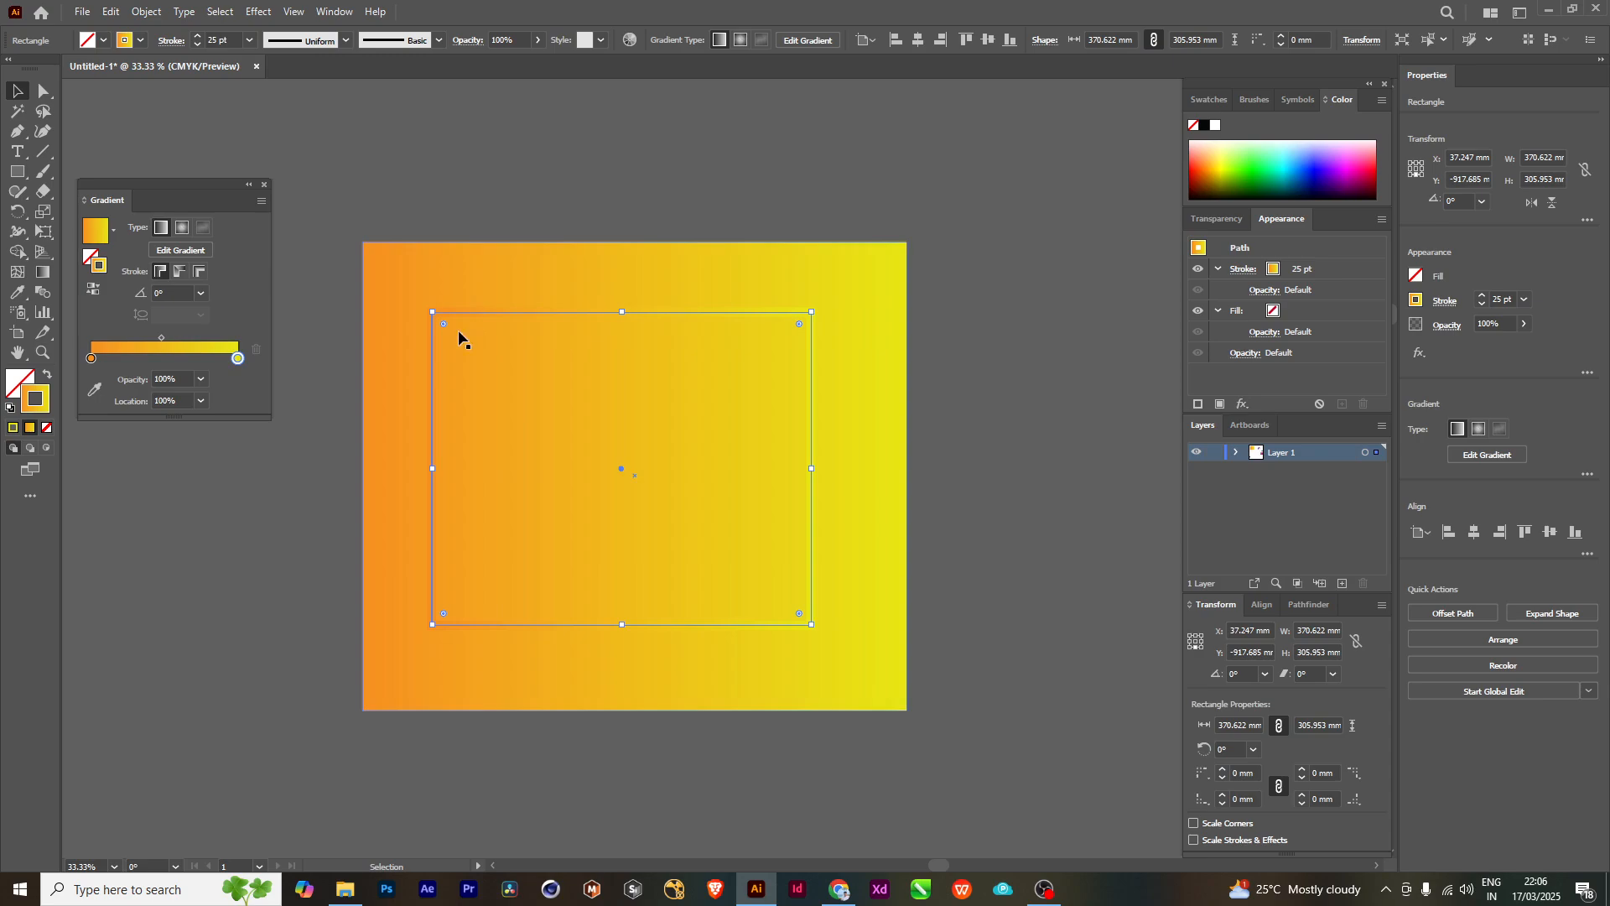
{"action": "left_click", "coordinate": [89, 360]}
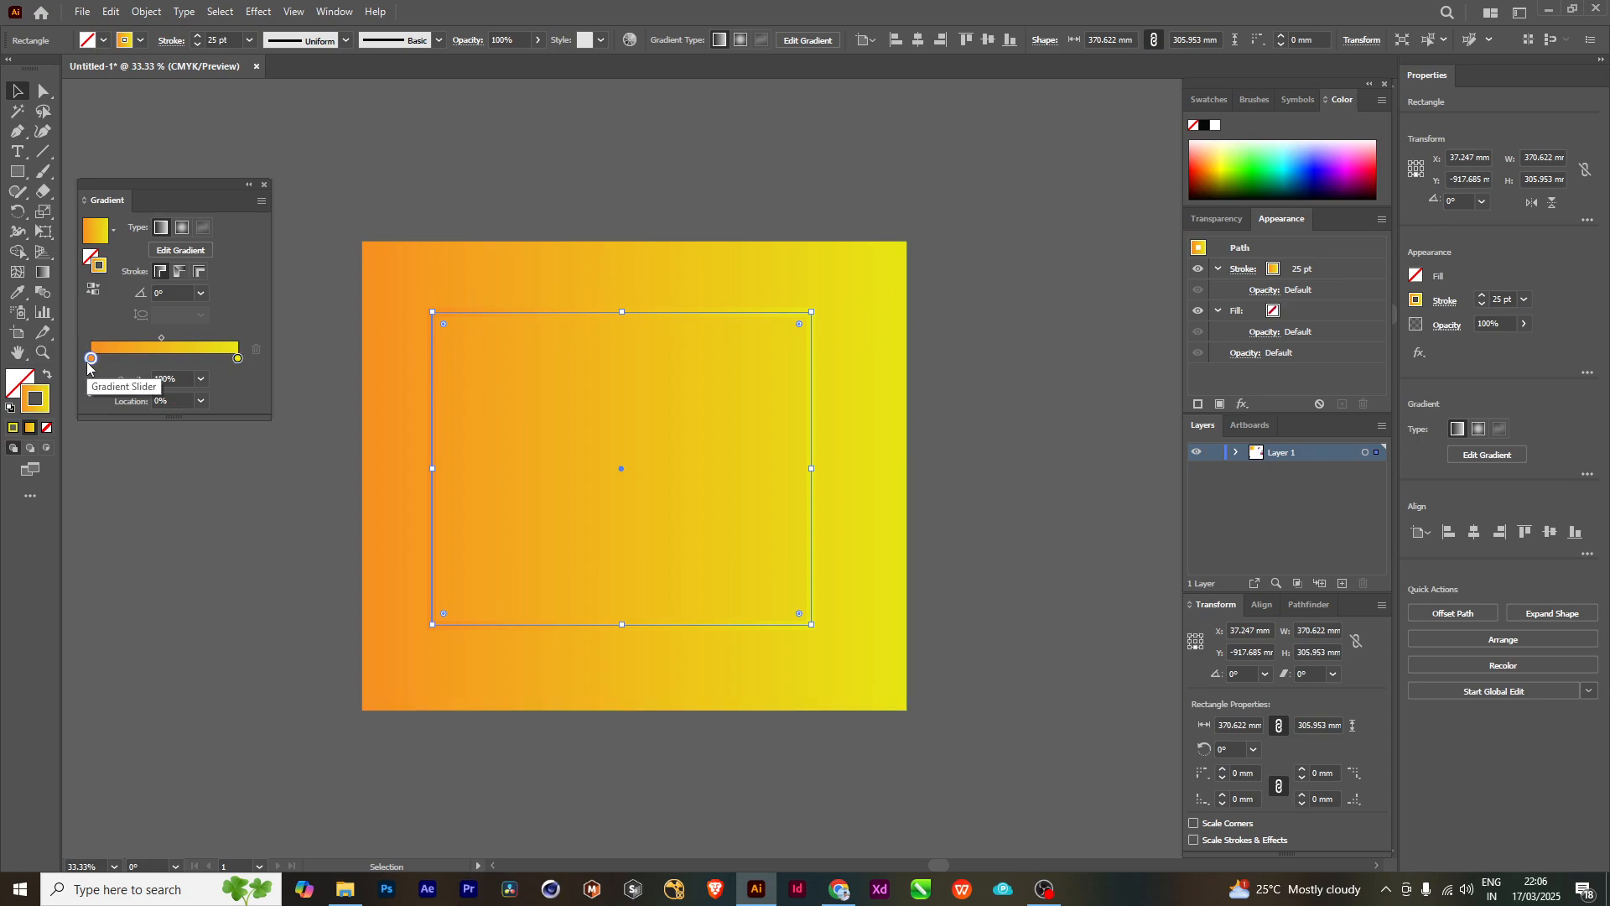
{"action": "double_click", "coordinate": [90, 360]}
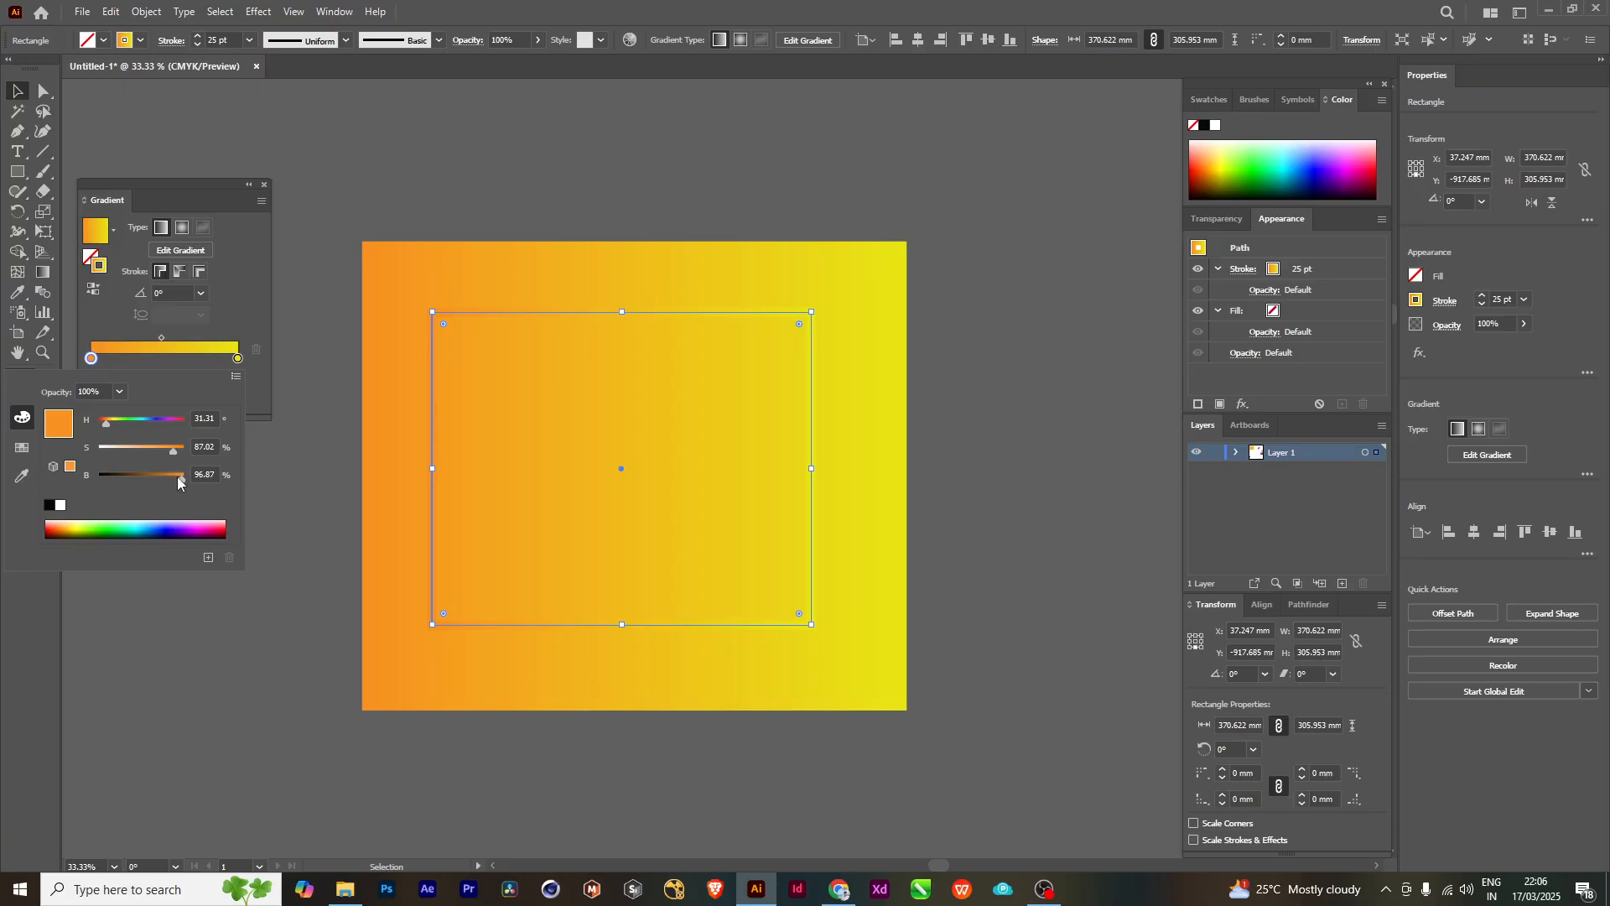
{"action": "left_click_drag", "start_coordinate": [179, 483], "coordinate": [159, 484]}
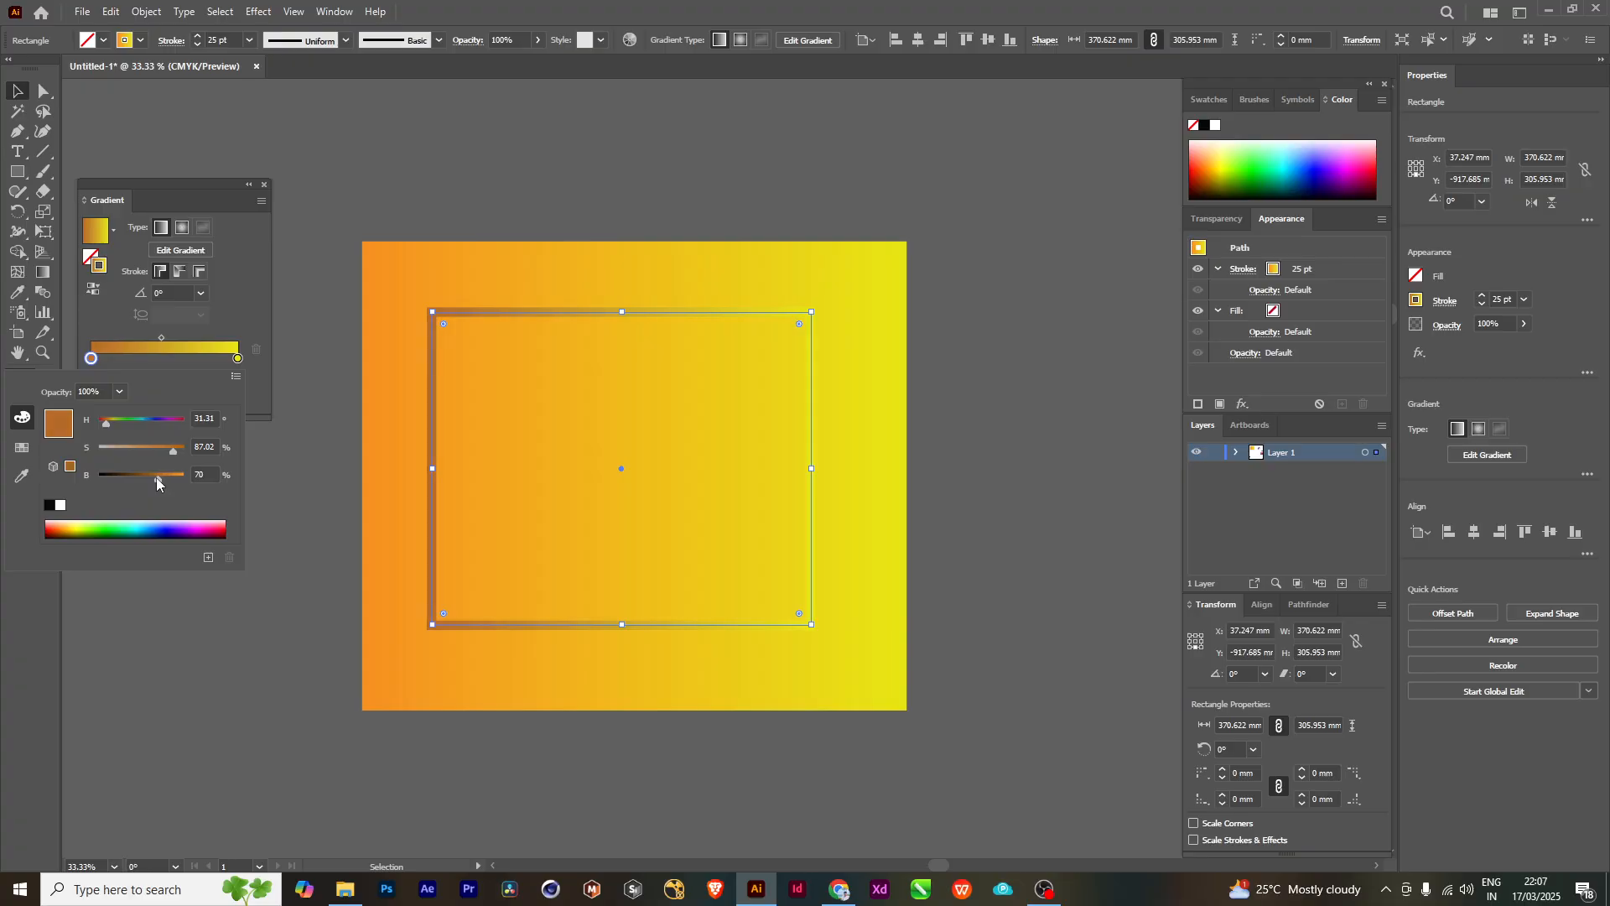
{"action": "left_click", "coordinate": [496, 145]}
{"action": "left_click", "coordinate": [495, 142]}
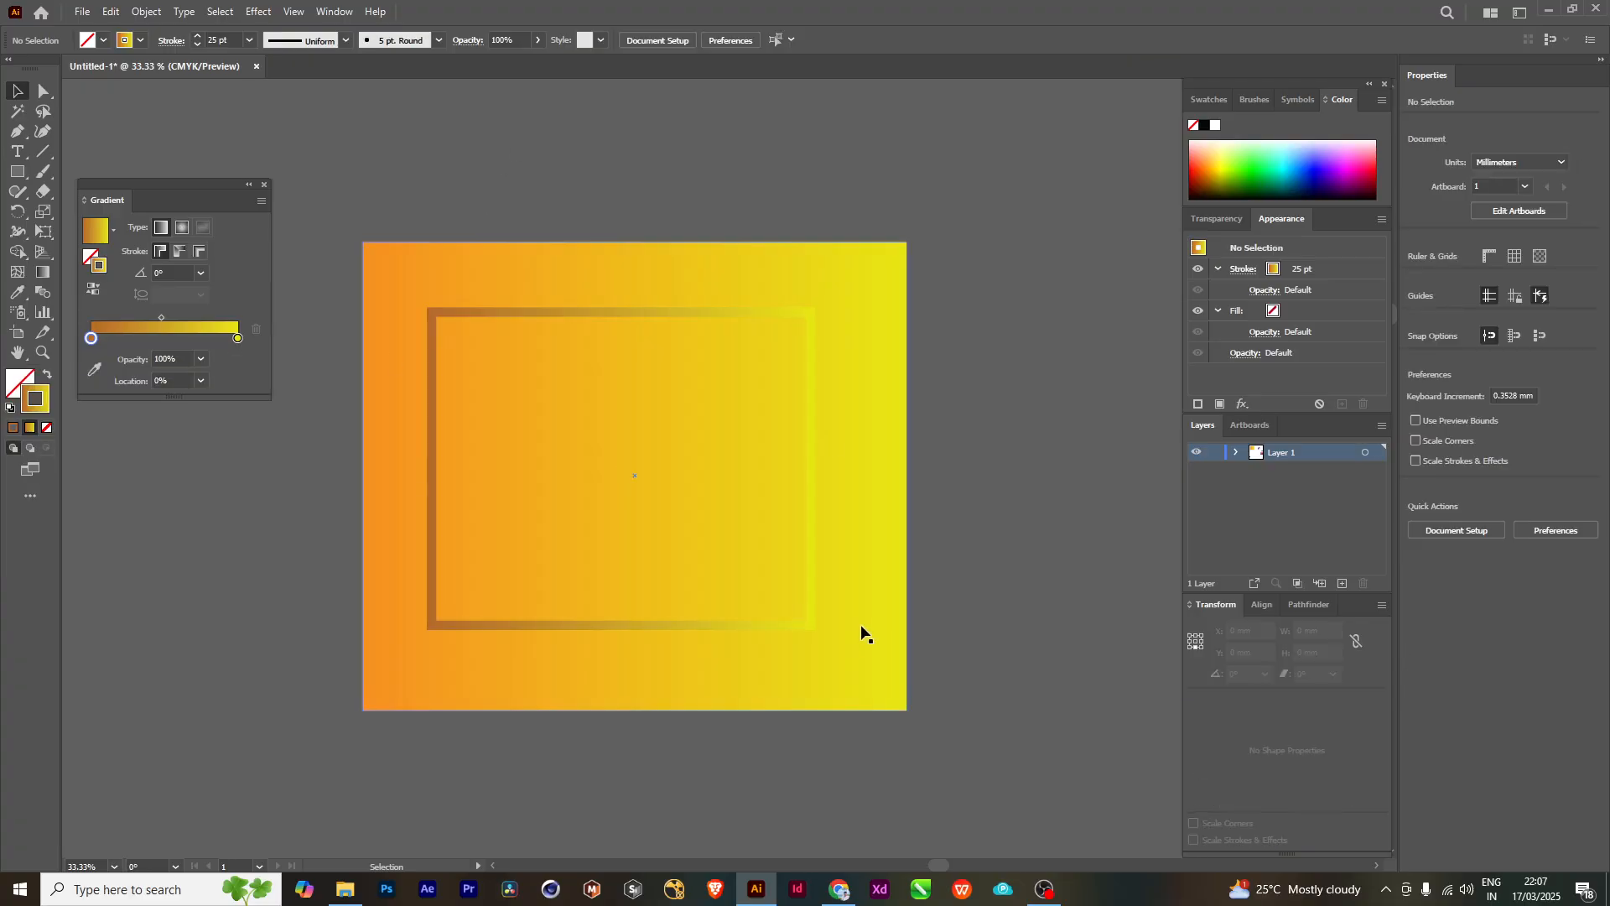
- Shift the outlined rectangle slightly right so it is horizontally centered within the gradient-filled rectangle
{"action": "scroll", "coordinate": [872, 599], "scroll_direction": "down", "scroll_amount": 1}
{"action": "scroll", "coordinate": [872, 599], "scroll_direction": "down", "scroll_amount": 1}
{"action": "scroll", "coordinate": [922, 558], "scroll_direction": "right", "scroll_amount": 4}
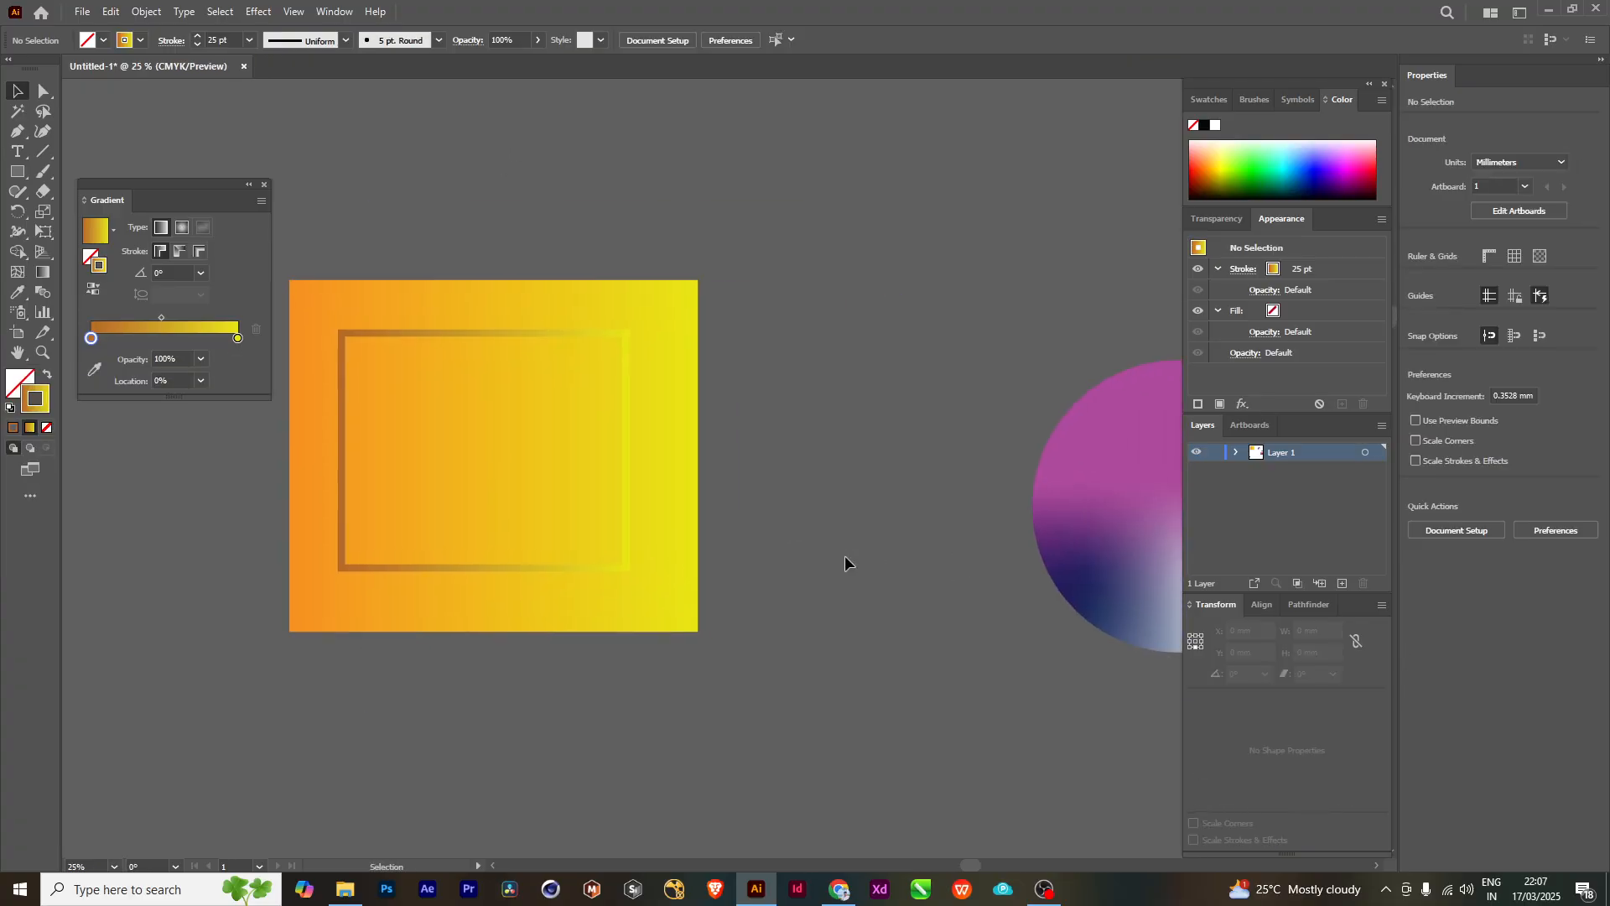
{"action": "scroll", "coordinate": [721, 616], "scroll_direction": "left", "scroll_amount": 1}
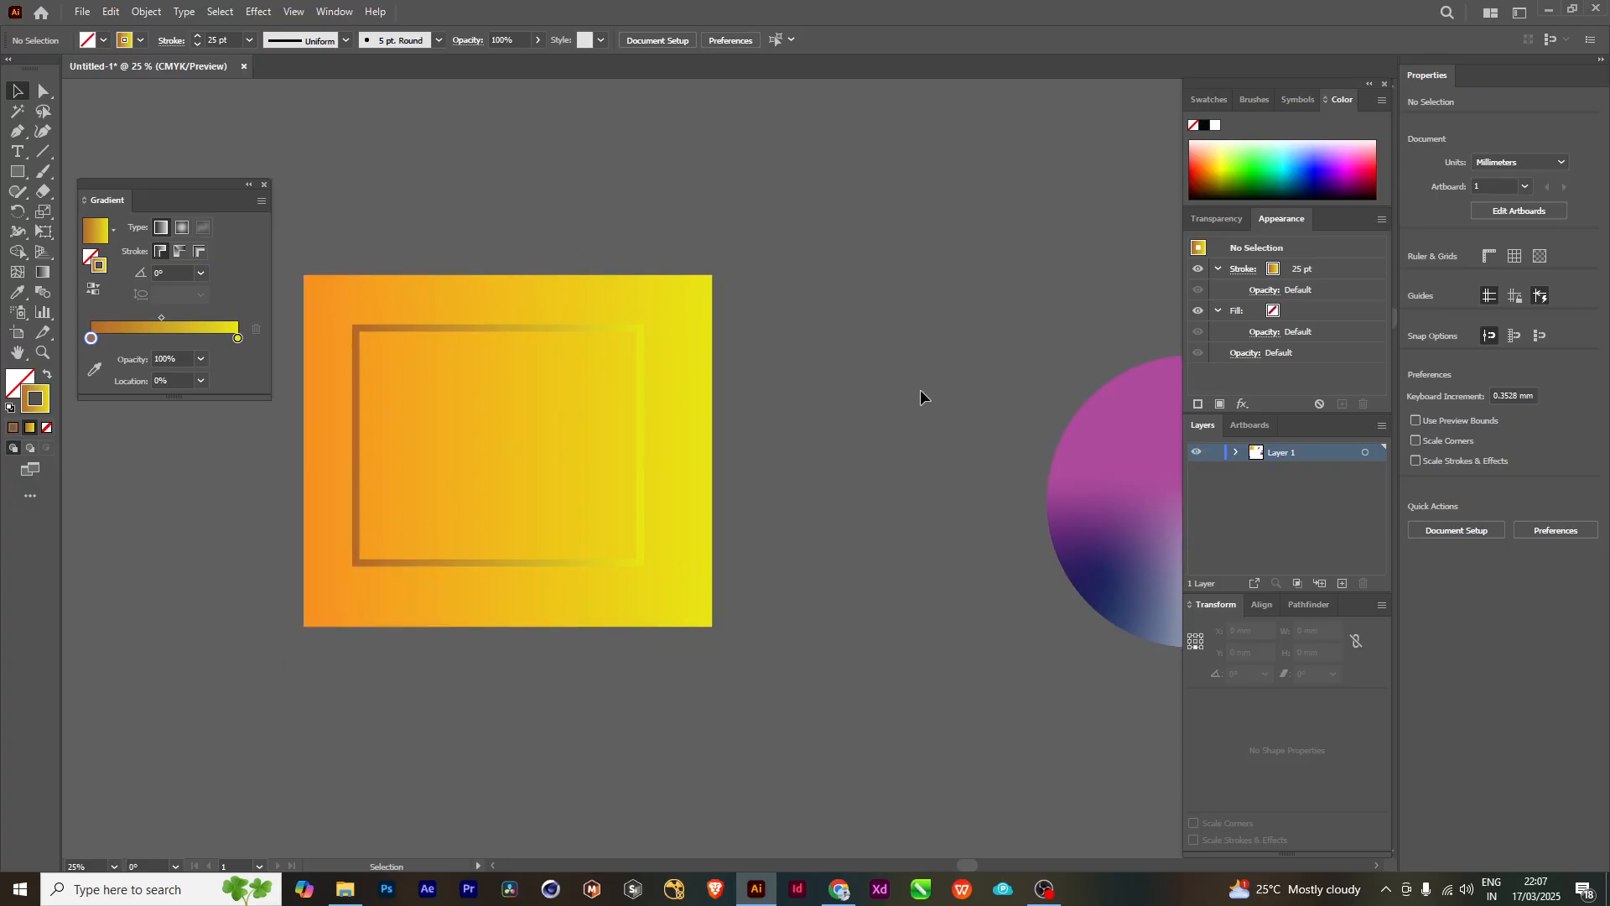
{"action": "scroll", "coordinate": [696, 658], "scroll_direction": "right", "scroll_amount": 4}
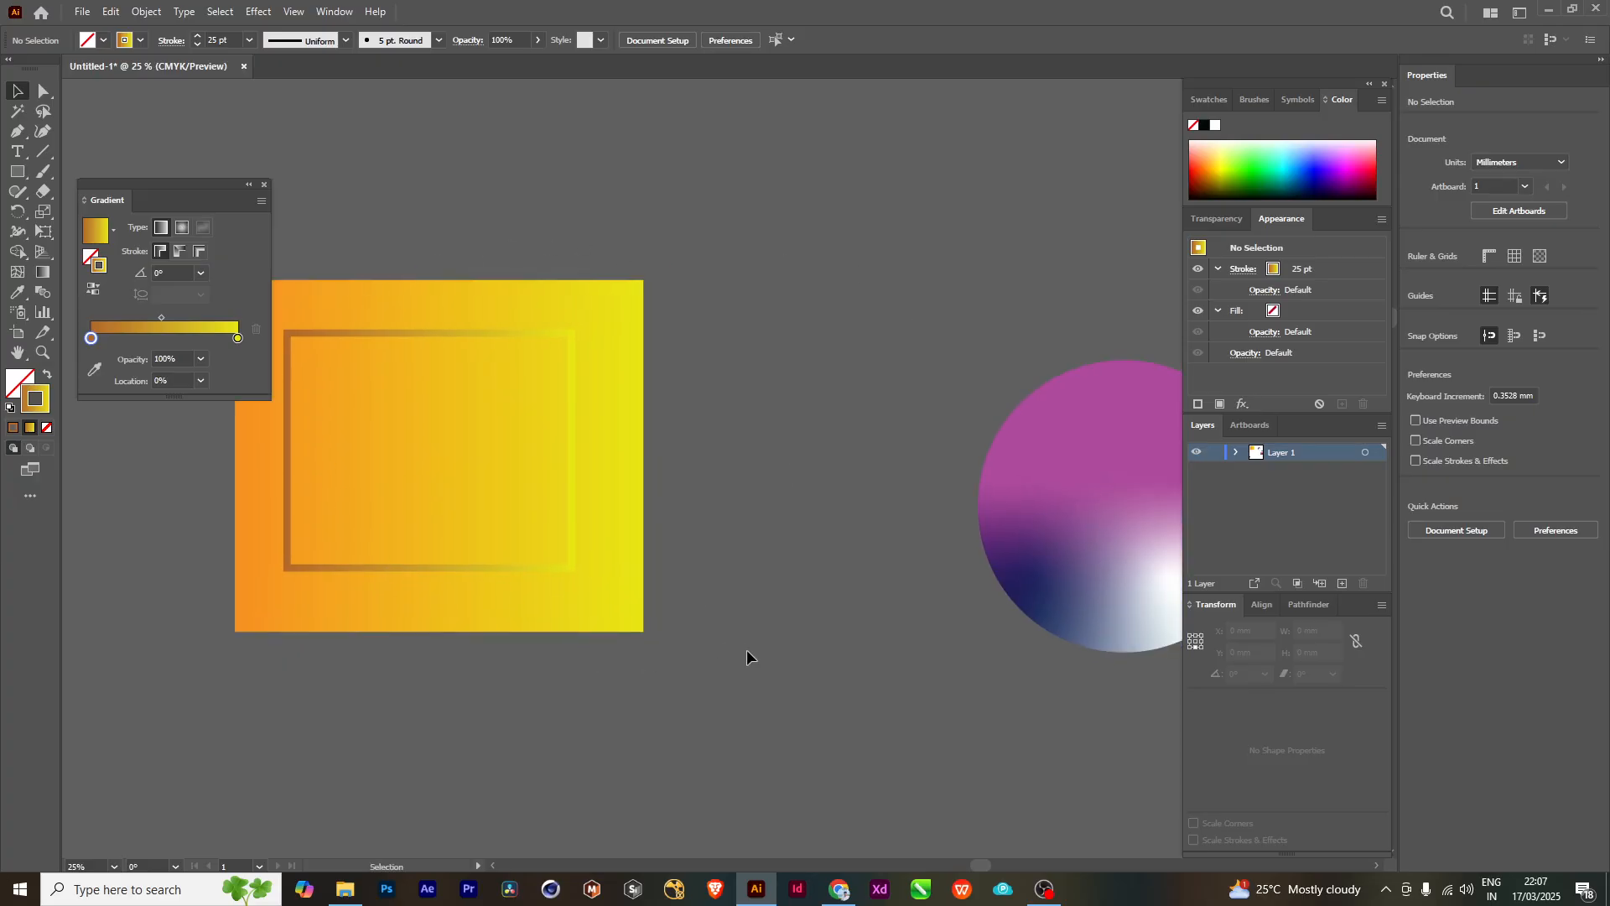
{"action": "scroll", "coordinate": [747, 649], "scroll_direction": "down", "scroll_amount": 1}
{"action": "scroll", "coordinate": [757, 512], "scroll_direction": "down", "scroll_amount": 1}
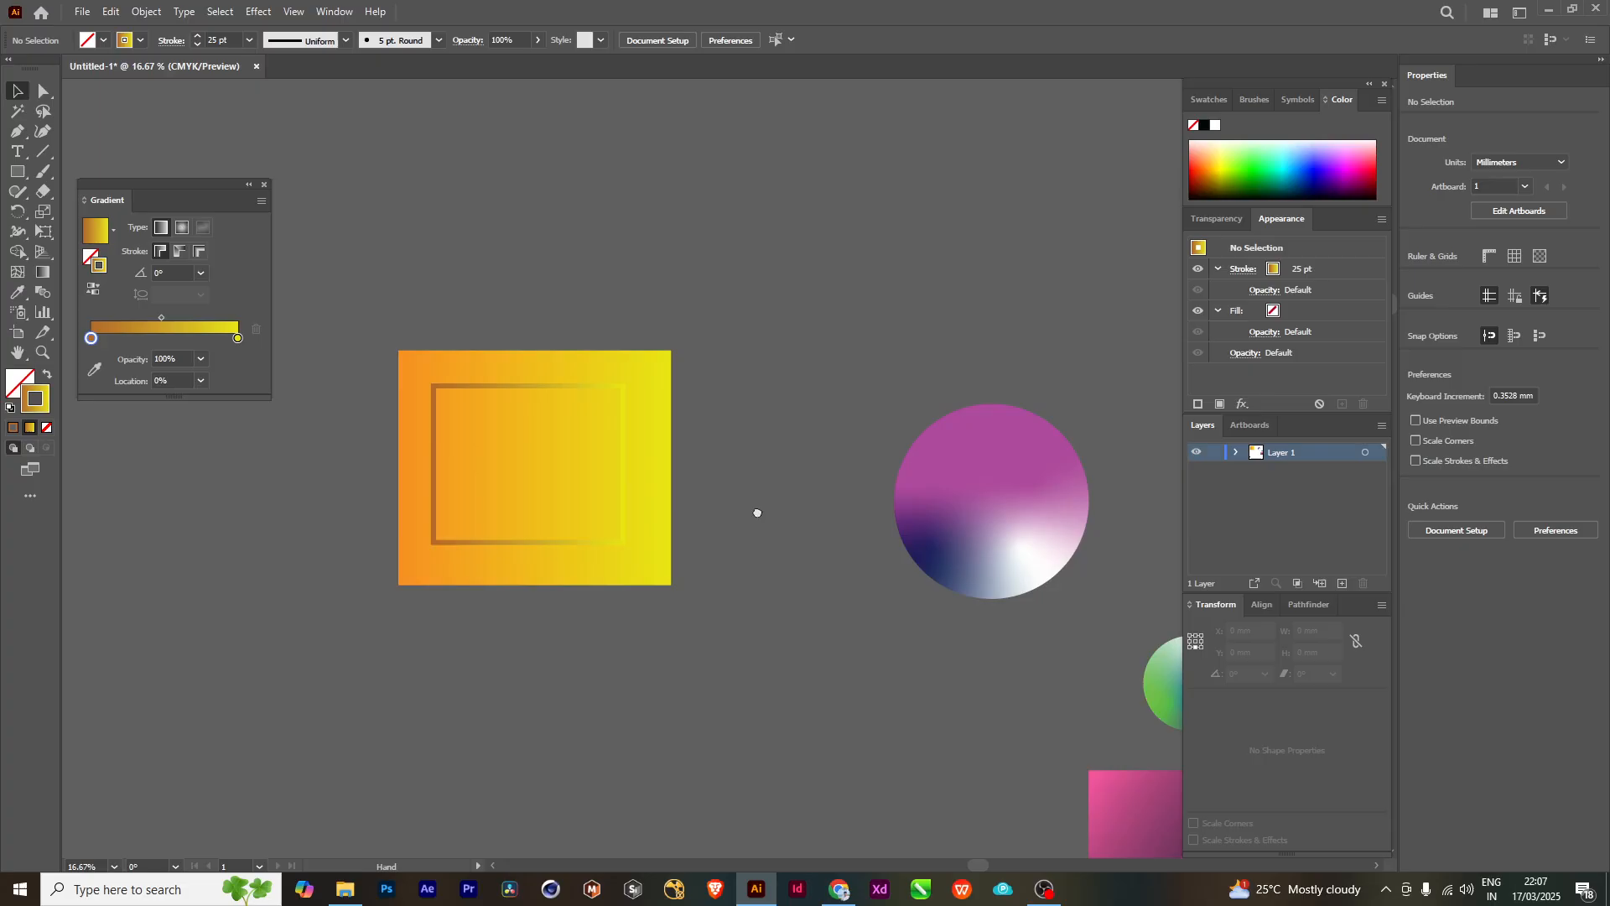
{"action": "left_click", "coordinate": [624, 402]}
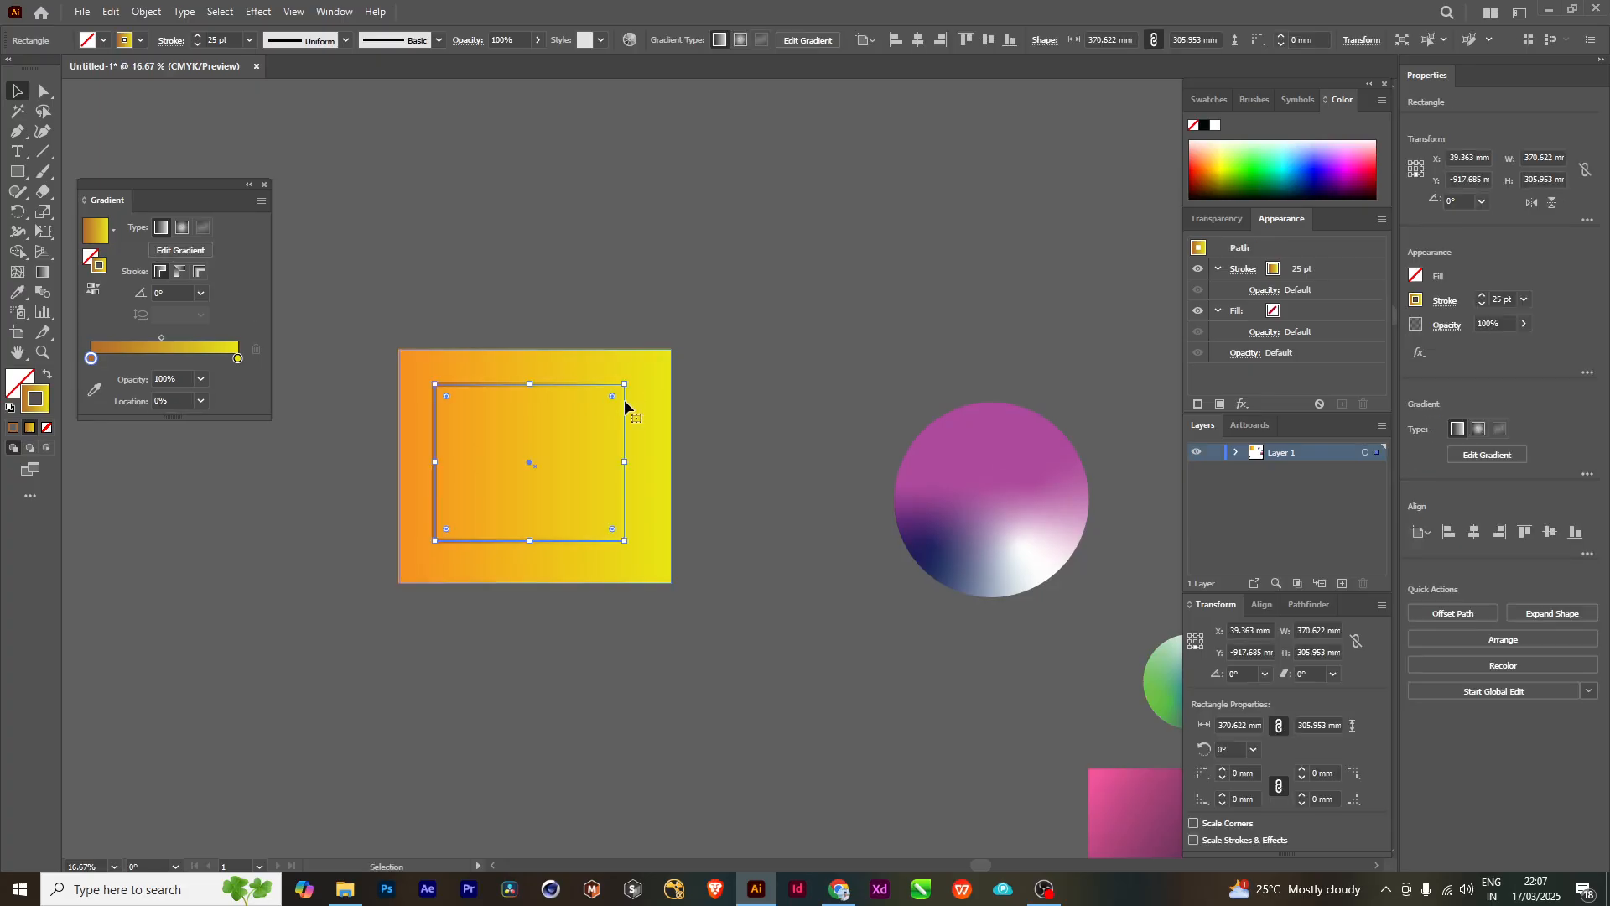
{"action": "left_click_drag", "start_coordinate": [625, 402], "coordinate": [630, 428]}
- Duplicate only the gradient-filled rectangle and place the copy below and to the left of the original
{"action": "left_click", "coordinate": [568, 362], "text": "shift"}
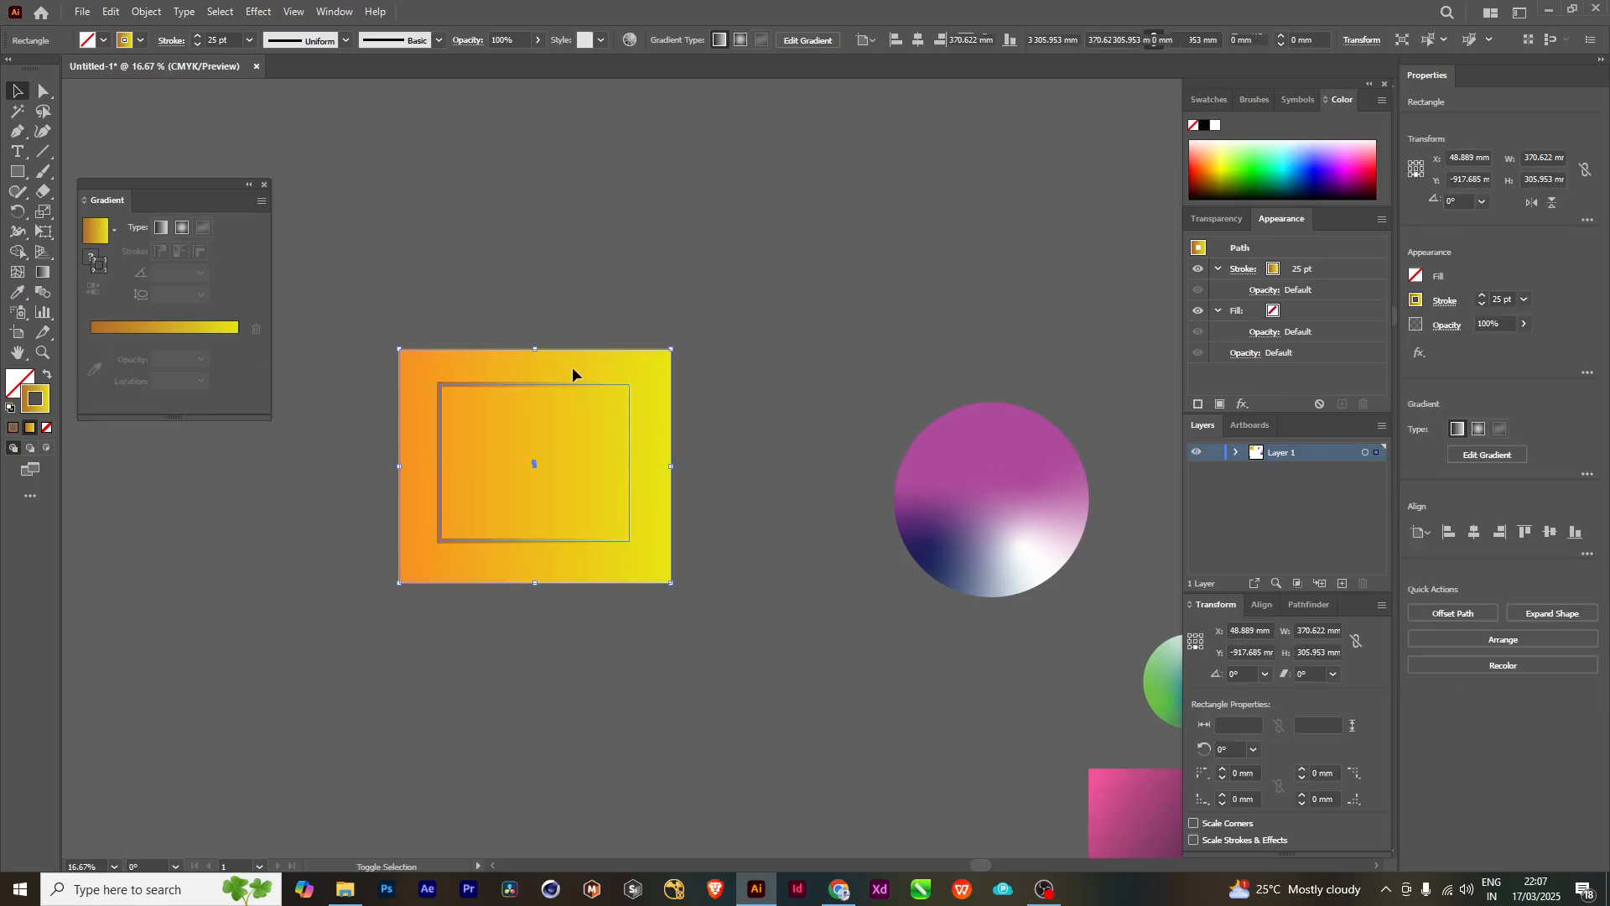
{"action": "left_click", "coordinate": [623, 363], "text": "shift"}
{"action": "left_click", "coordinate": [572, 364], "text": "shift"}
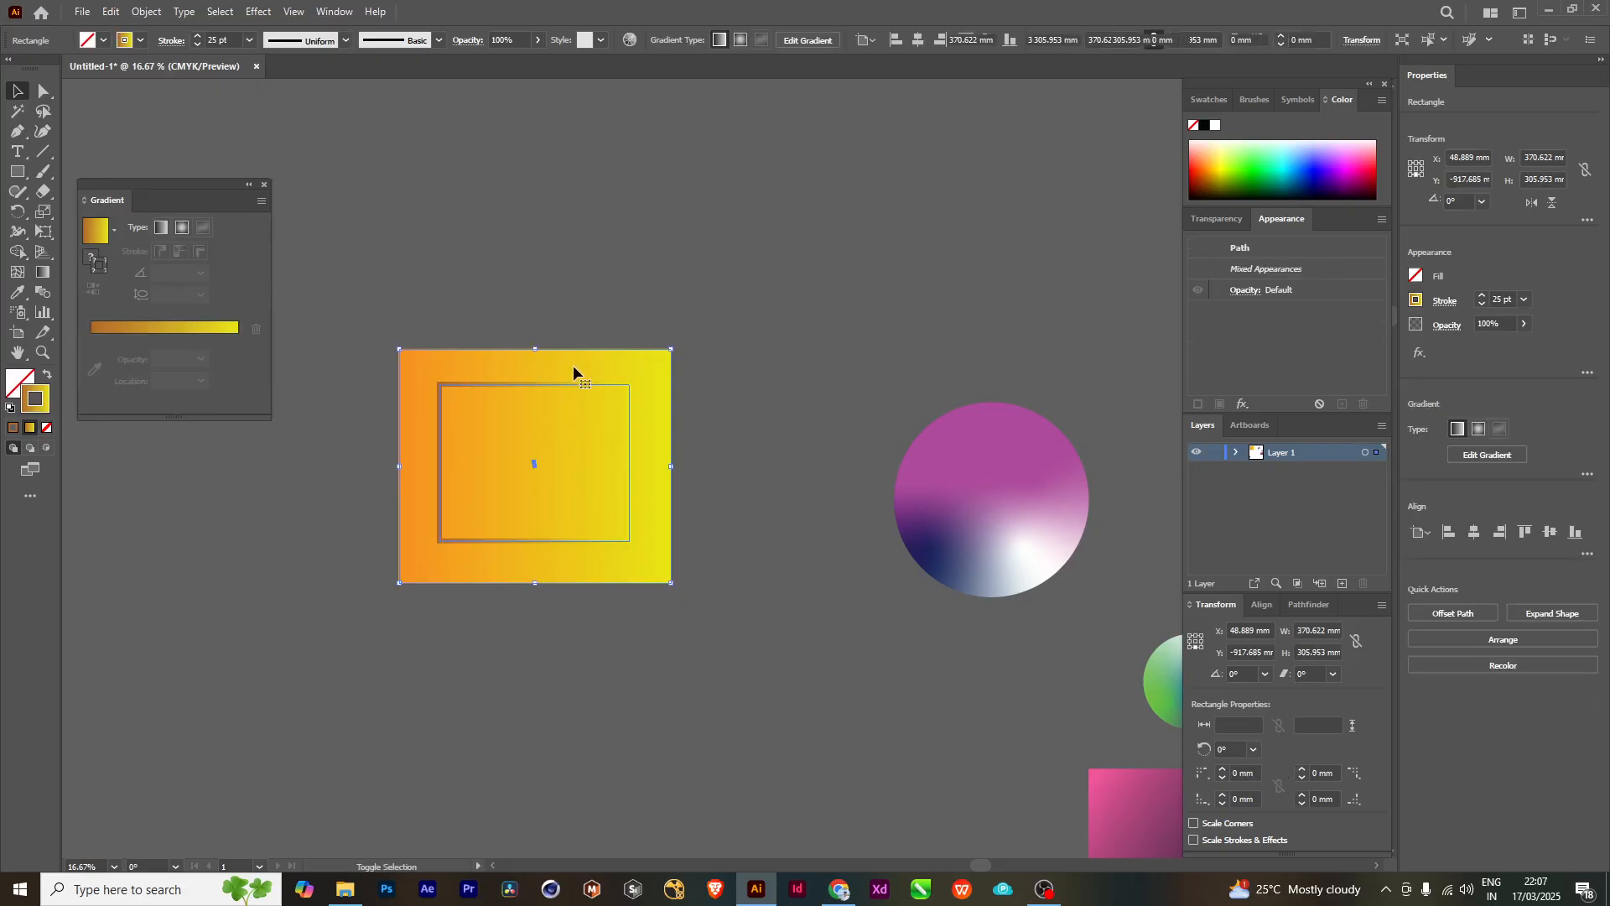
{"action": "left_click", "coordinate": [559, 387], "text": "shift"}
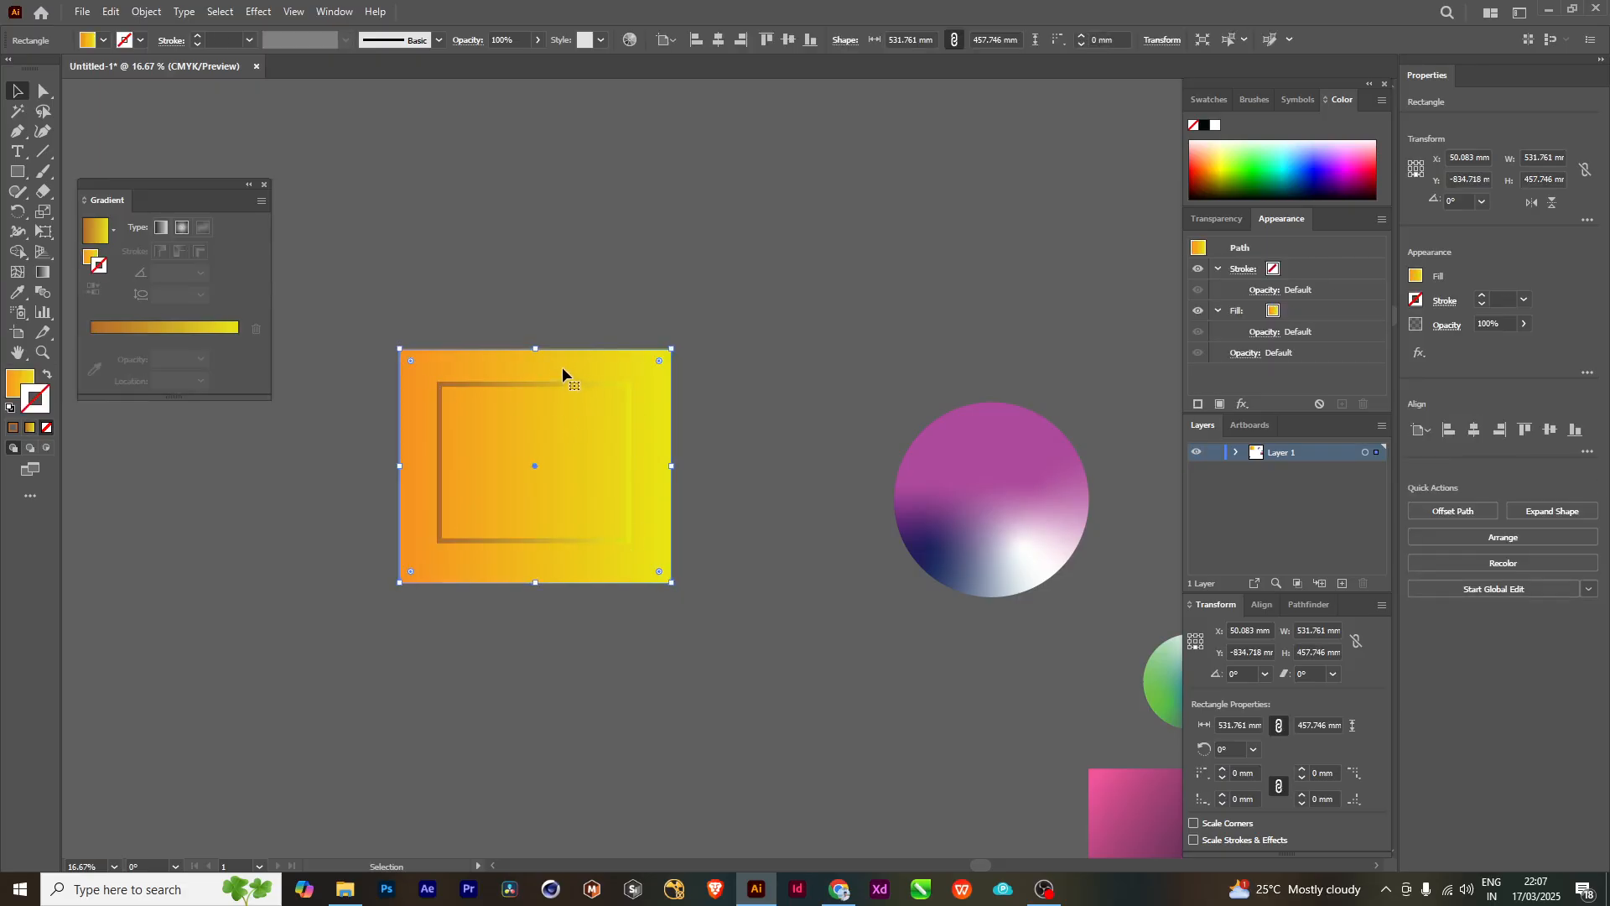
{"action": "left_click_drag", "start_coordinate": [562, 369], "coordinate": [422, 690]}
{"action": "scroll", "coordinate": [631, 520], "scroll_direction": "down", "scroll_amount": 2}
{"action": "scroll", "coordinate": [630, 520], "scroll_direction": "left", "scroll_amount": 2}
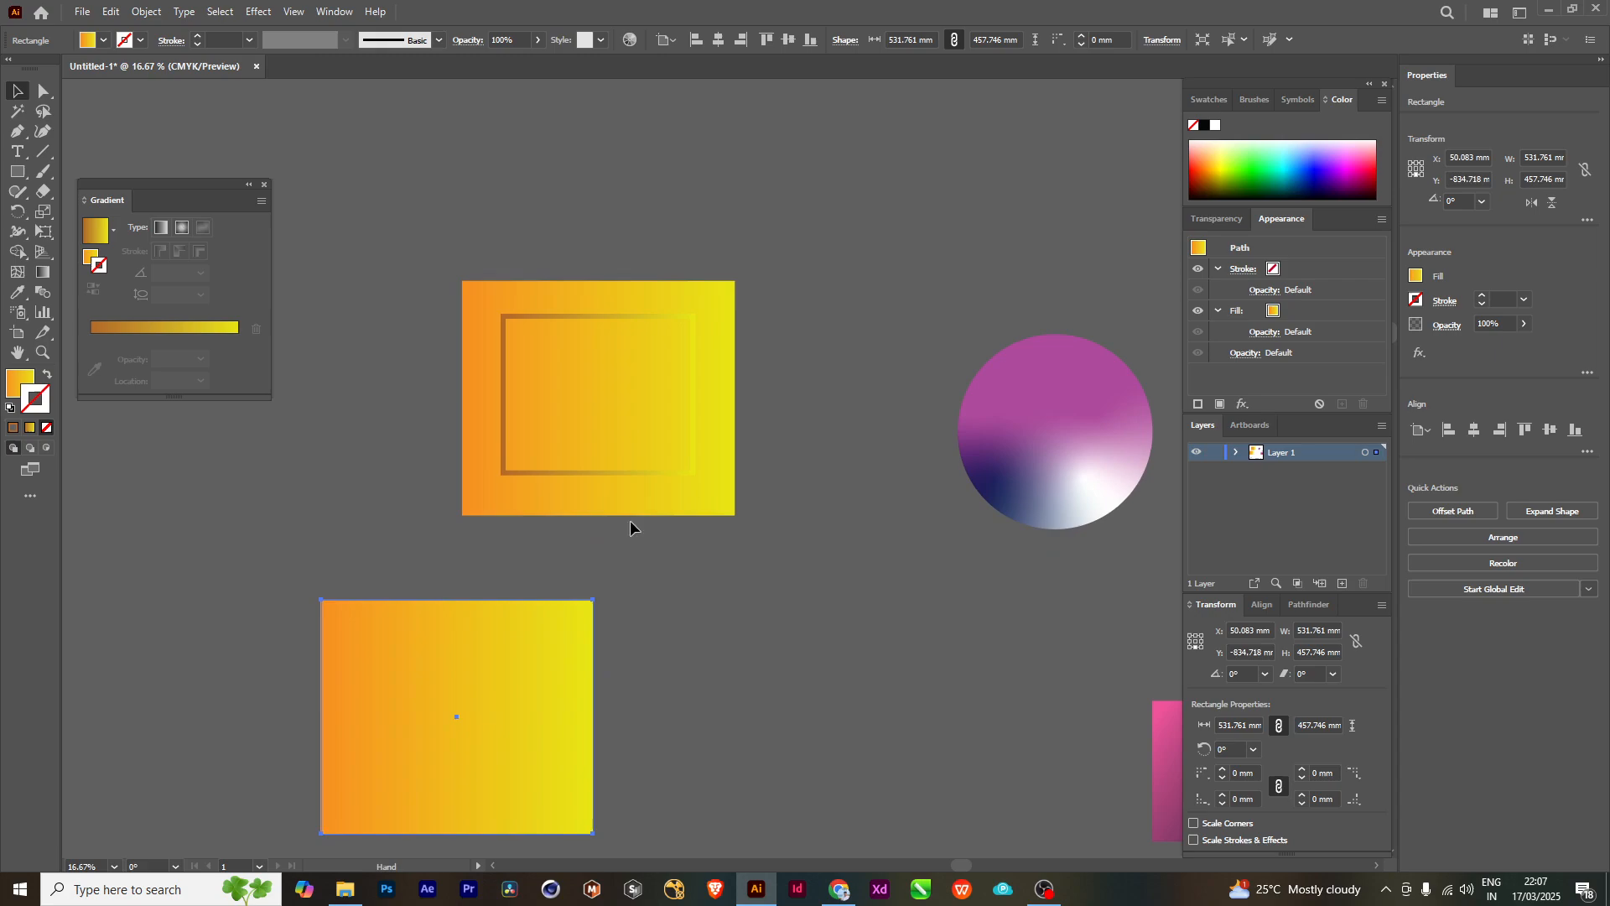
{"action": "left_click", "coordinate": [541, 315]}
{"action": "mouse_move", "coordinate": [541, 315]}
{"action": "left_mouse_down"}
{"action": "mouse_move", "coordinate": [747, 618]}
{"action": "mouse_move", "coordinate": [763, 665]}
{"action": "mouse_move", "coordinate": [676, 701]}
{"action": "left_mouse_up"}
{"action": "scroll", "coordinate": [747, 618], "scroll_direction": "down", "scroll_amount": 3}
{"action": "scroll", "coordinate": [748, 619], "scroll_direction": "right", "scroll_amount": 4}
{"action": "key", "text": "ctrl+z"}
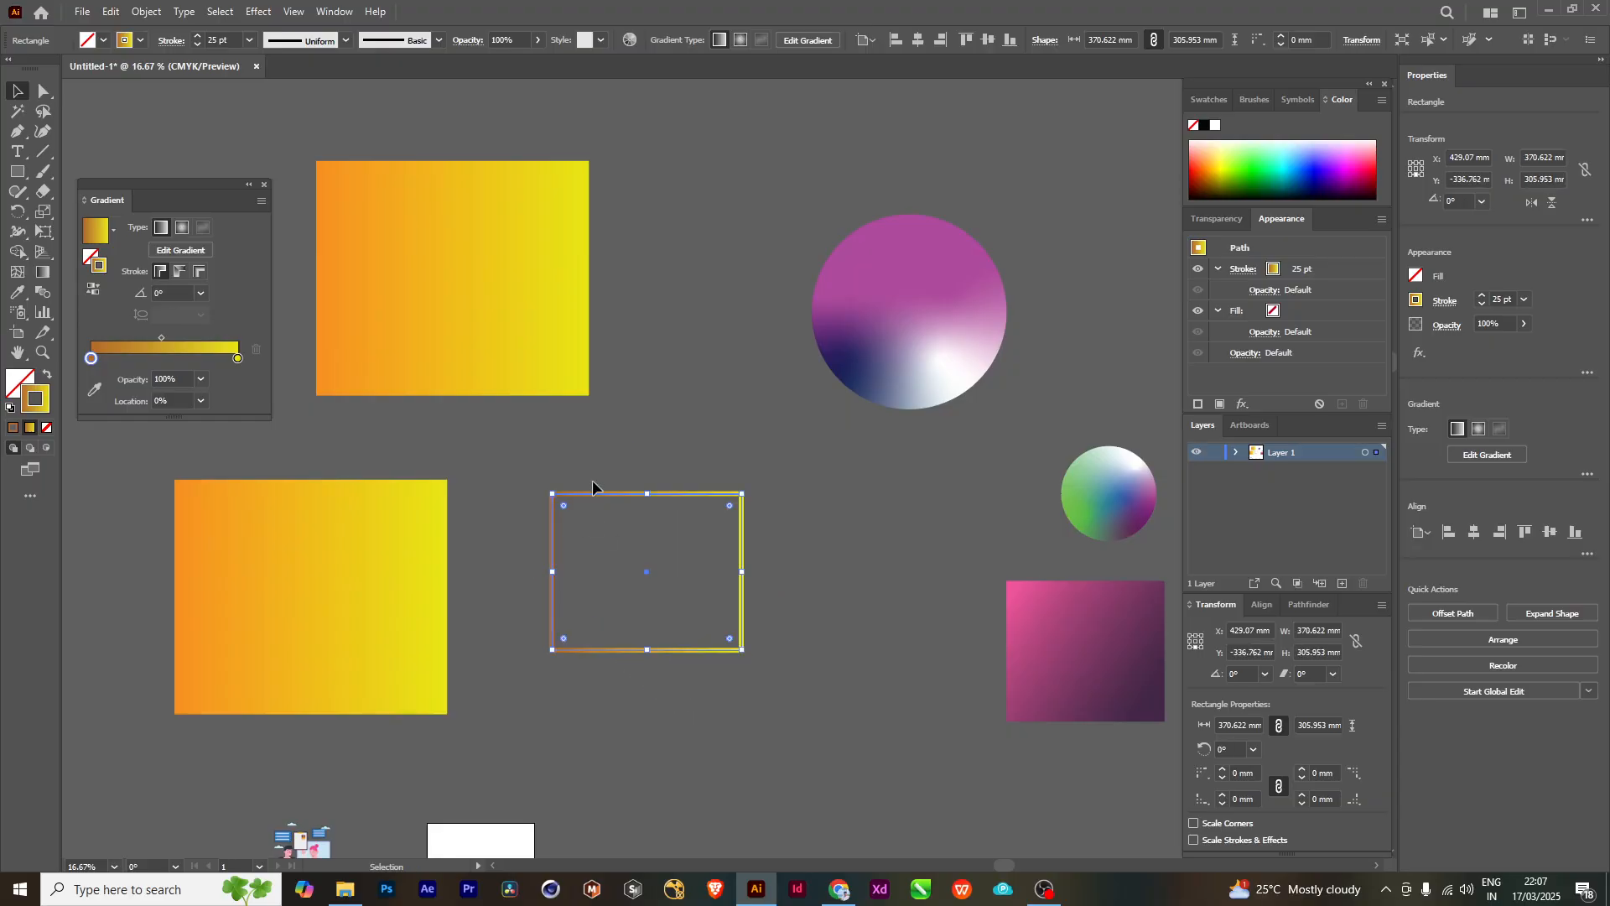
{"action": "mouse_move", "coordinate": [747, 655]}
{"action": "left_mouse_down"}
{"action": "mouse_move", "coordinate": [728, 671]}
{"action": "mouse_move", "coordinate": [528, 655]}
{"action": "mouse_move", "coordinate": [449, 541]}
{"action": "mouse_move", "coordinate": [423, 436]}
{"action": "left_mouse_up"}
{"action": "left_click_drag", "start_coordinate": [659, 565], "coordinate": [806, 555]}
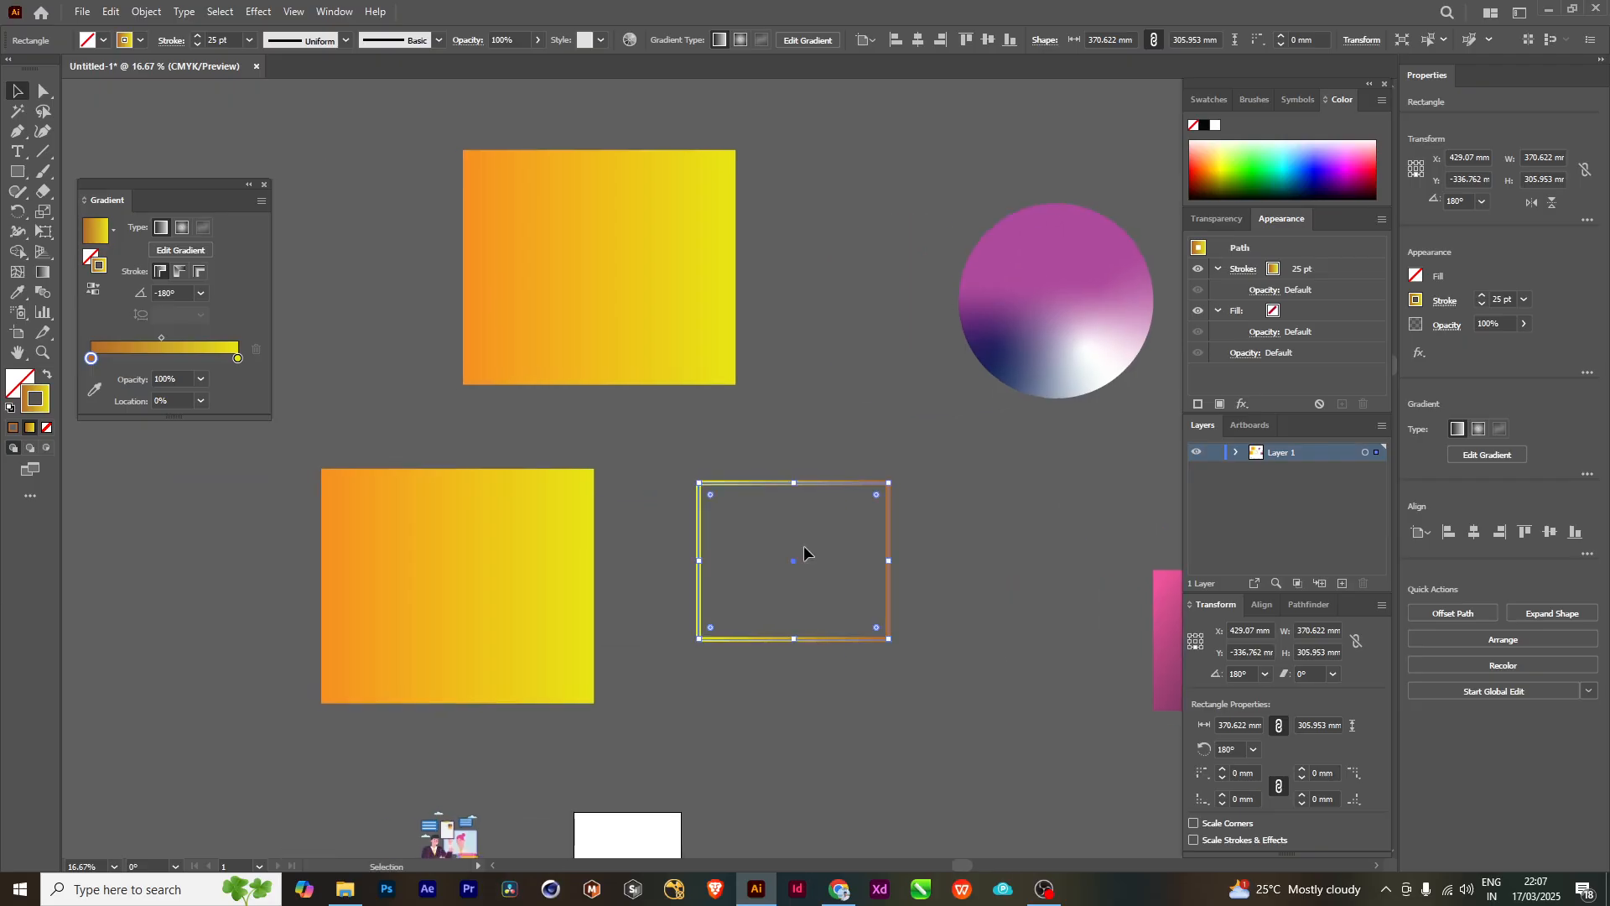
{"action": "mouse_move", "coordinate": [770, 482]}
{"action": "left_mouse_down"}
{"action": "mouse_move", "coordinate": [448, 537]}
{"action": "mouse_move", "coordinate": [436, 509]}
{"action": "left_mouse_up"}
{"action": "left_click", "coordinate": [777, 547]}
{"action": "left_click_drag", "start_coordinate": [597, 558], "coordinate": [511, 583]}
{"action": "key", "text": "ctrl+z"}
{"action": "key", "text": "ctrl+z"}
{"action": "key", "text": "ctrl+z"}
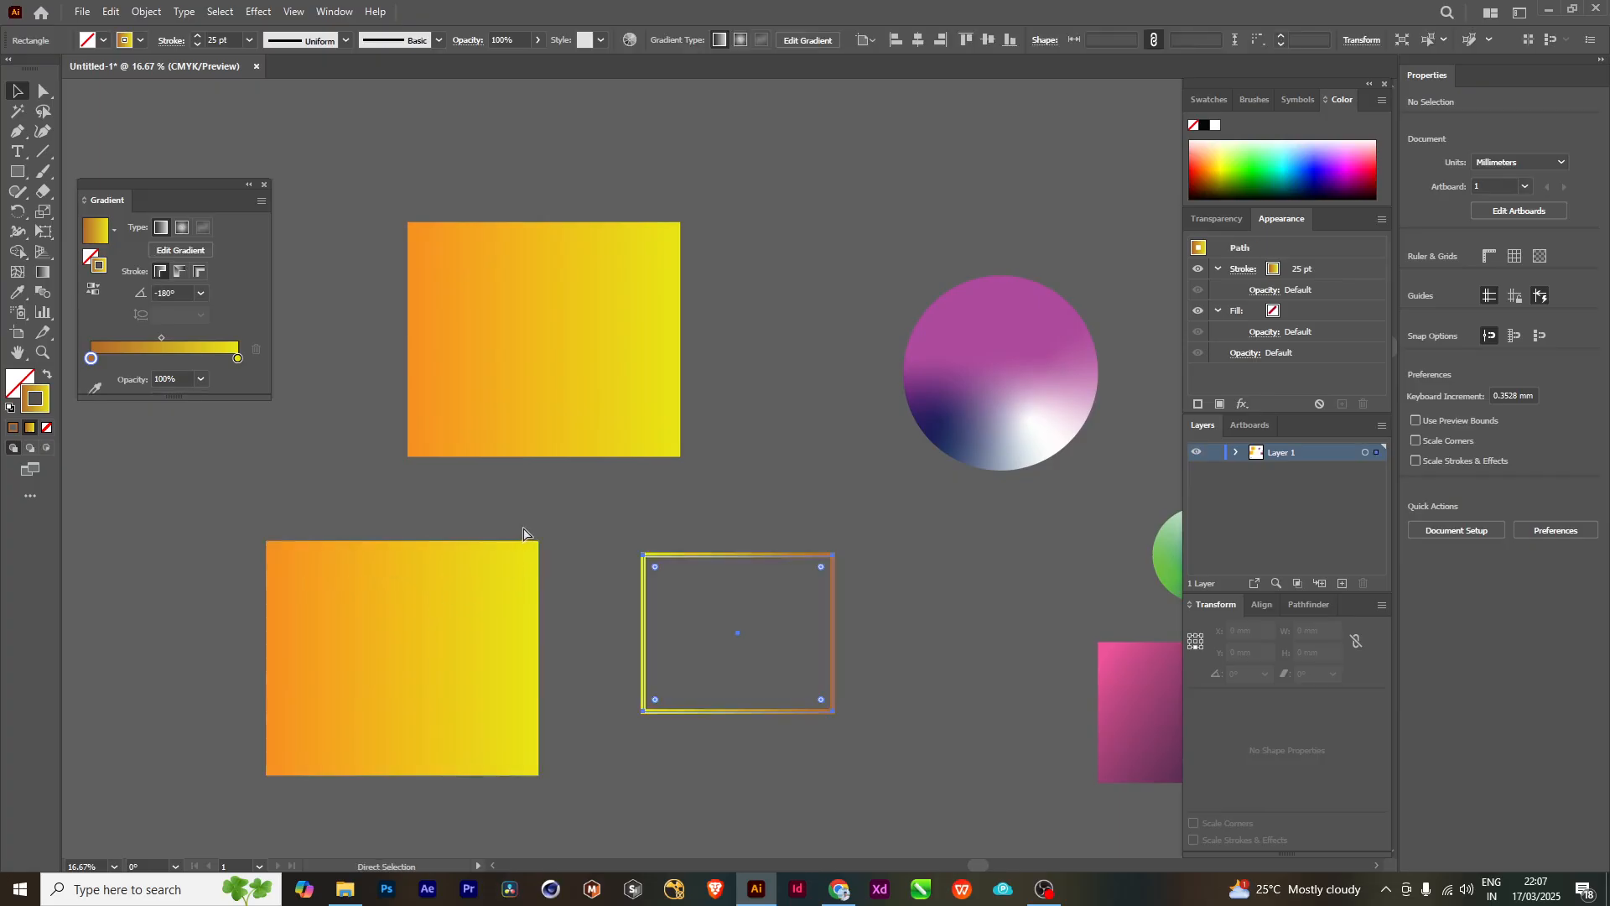
{"action": "left_click", "coordinate": [730, 623]}
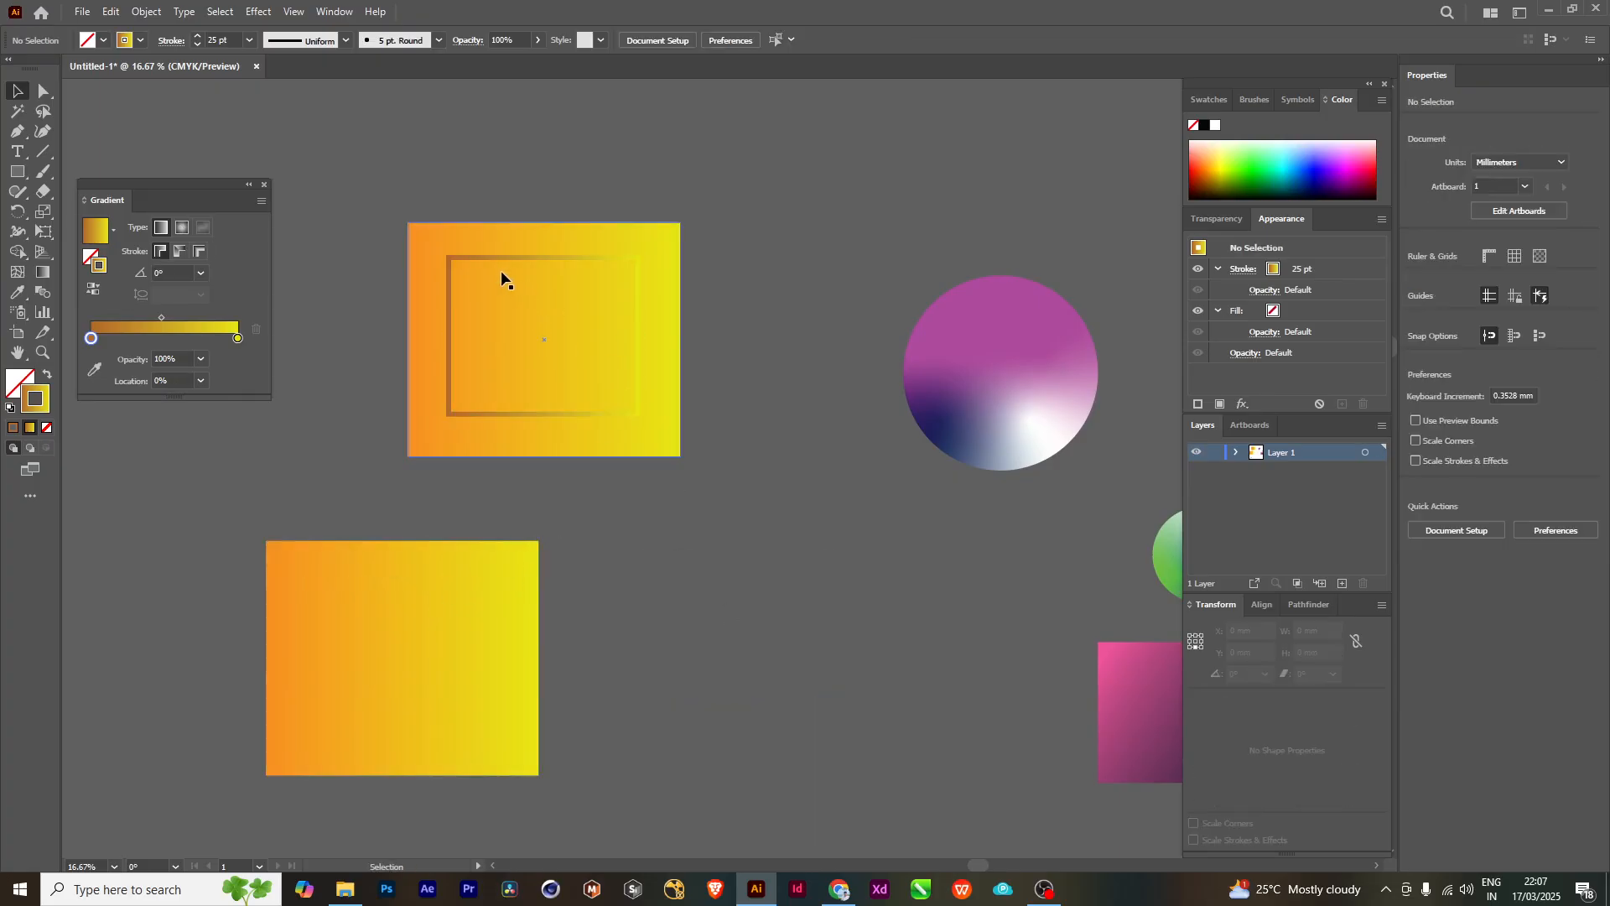
- Duplicate the outlined rectangle, rotate the copy 180° to reverse its gradient, and place it inside the lower gradient-filled rectangle
{"action": "left_click", "coordinate": [482, 257]}
{"action": "mouse_move", "coordinate": [482, 263]}
{"action": "left_mouse_down"}
{"action": "mouse_move", "coordinate": [546, 294]}
{"action": "mouse_move", "coordinate": [707, 585]}
{"action": "left_mouse_up"}
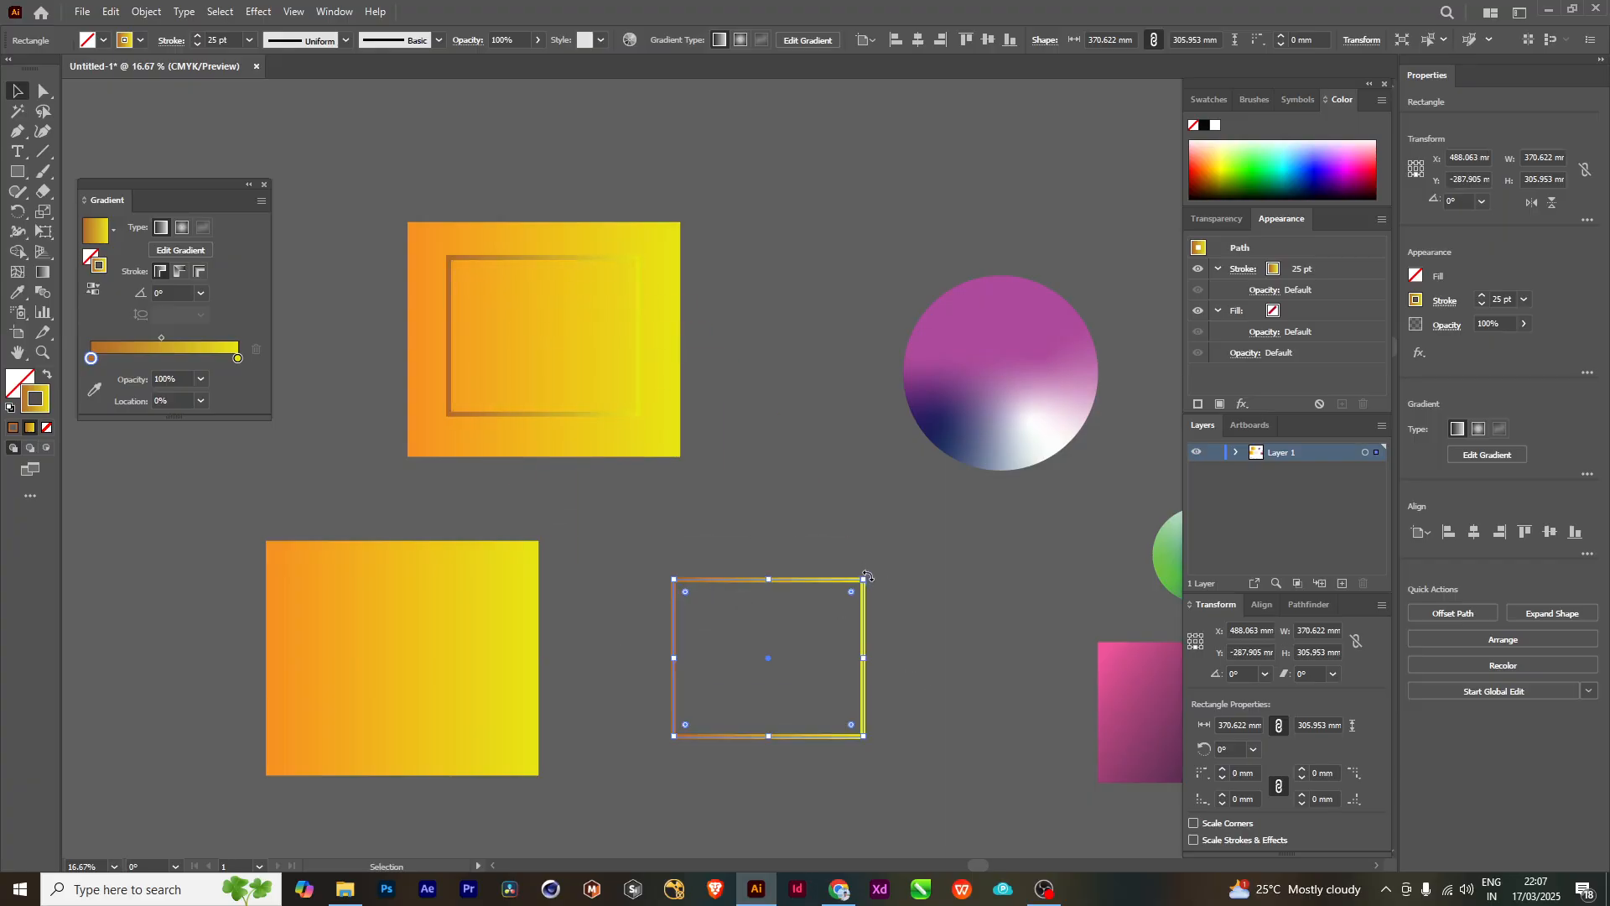
{"action": "mouse_move", "coordinate": [868, 576]}
{"action": "left_mouse_down"}
{"action": "mouse_move", "coordinate": [928, 635]}
{"action": "mouse_move", "coordinate": [880, 754]}
{"action": "mouse_move", "coordinate": [740, 765]}
{"action": "mouse_move", "coordinate": [666, 711]}
{"action": "left_mouse_up"}
{"action": "left_click", "coordinate": [725, 487]}
{"action": "mouse_move", "coordinate": [718, 580]}
{"action": "left_mouse_down"}
{"action": "mouse_move", "coordinate": [311, 597]}
{"action": "mouse_move", "coordinate": [347, 582]}
{"action": "left_mouse_up"}
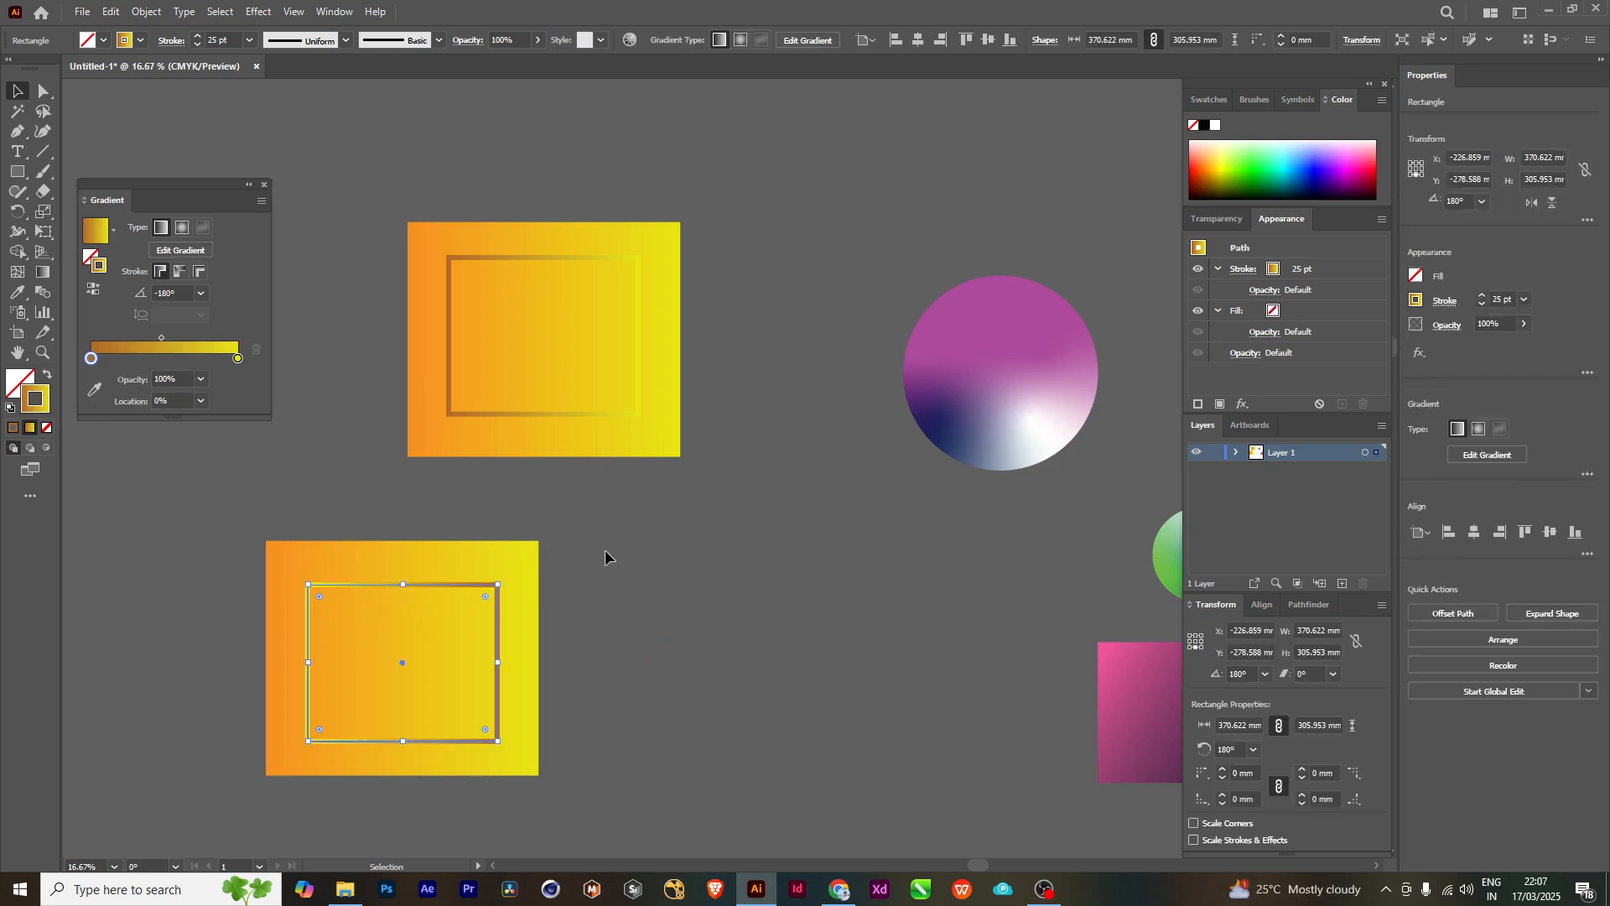
- Select the lower gradient-filled rectangle with its rotated outline and move the pair directly to the right of the original pair
{"action": "left_click", "coordinate": [606, 558]}
{"action": "scroll", "coordinate": [606, 557], "scroll_direction": "left", "scroll_amount": 2}
{"action": "left_click_drag", "start_coordinate": [327, 765], "coordinate": [327, 764]}
{"action": "left_click_drag", "start_coordinate": [683, 643], "coordinate": [570, 680]}
{"action": "left_click_drag", "start_coordinate": [420, 591], "coordinate": [837, 88]}
{"action": "left_click_drag", "start_coordinate": [1002, 224], "coordinate": [895, 405]}
{"action": "left_click_drag", "start_coordinate": [889, 605], "coordinate": [1127, 444]}
{"action": "left_click_drag", "start_coordinate": [705, 351], "coordinate": [752, 352]}
{"action": "left_click_drag", "start_coordinate": [673, 178], "coordinate": [717, 457]}
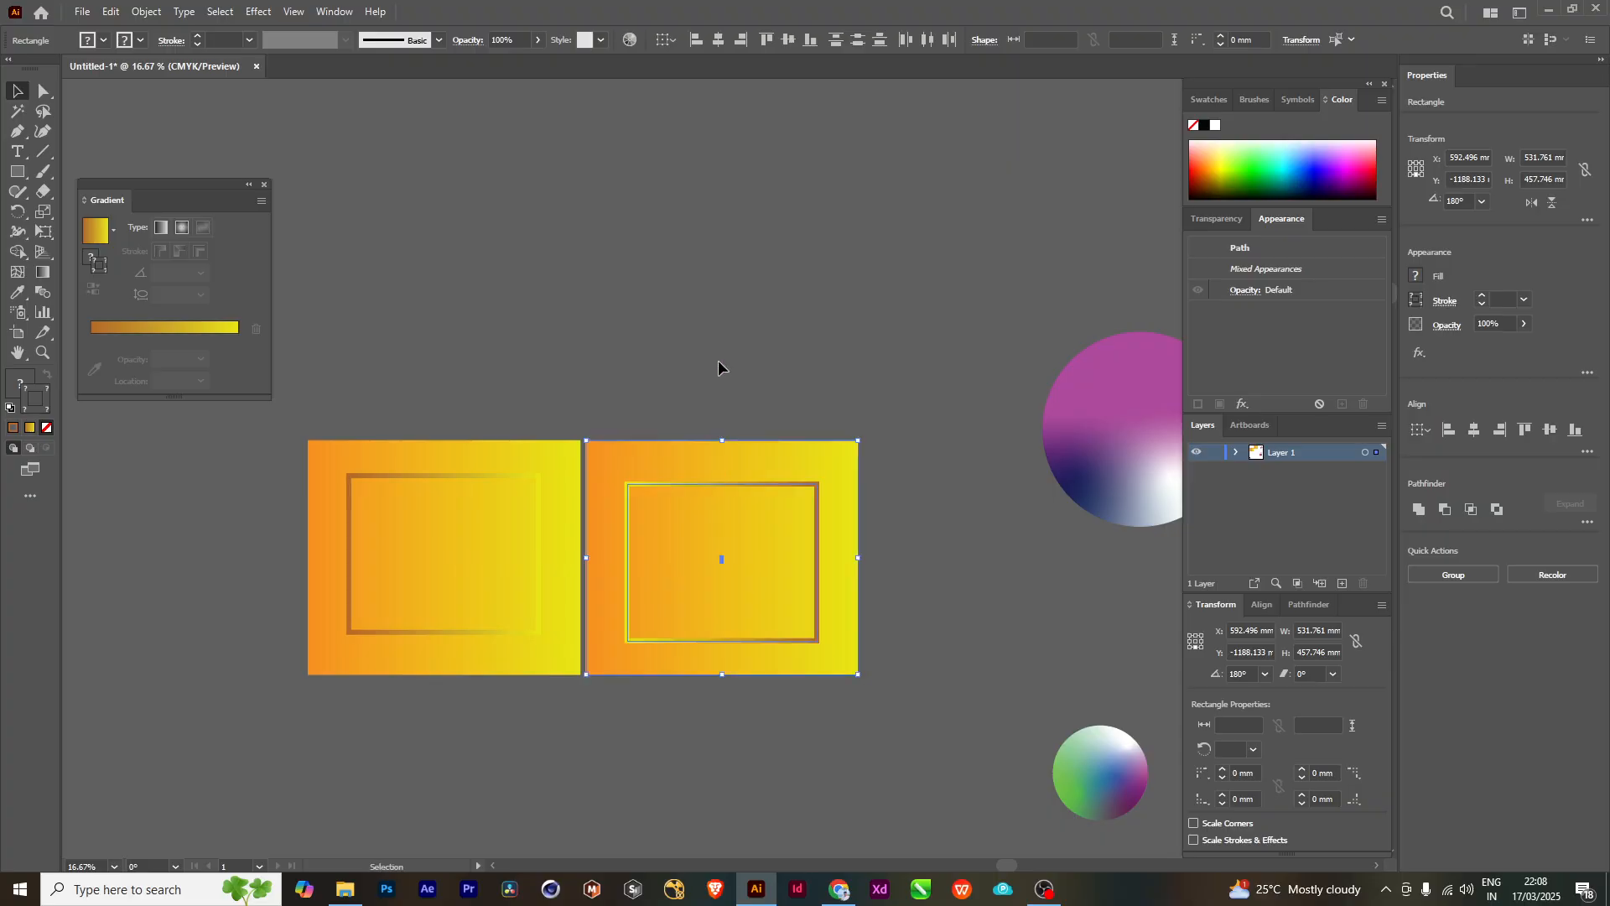
- Compare the inner stroke gradient directions on the two side-by-side gradient-filled rectangles
{"action": "left_click", "coordinate": [719, 366]}
{"action": "scroll", "coordinate": [746, 579], "scroll_direction": "up", "scroll_amount": 1}
{"action": "left_click_drag", "start_coordinate": [674, 584], "coordinate": [843, 562]}
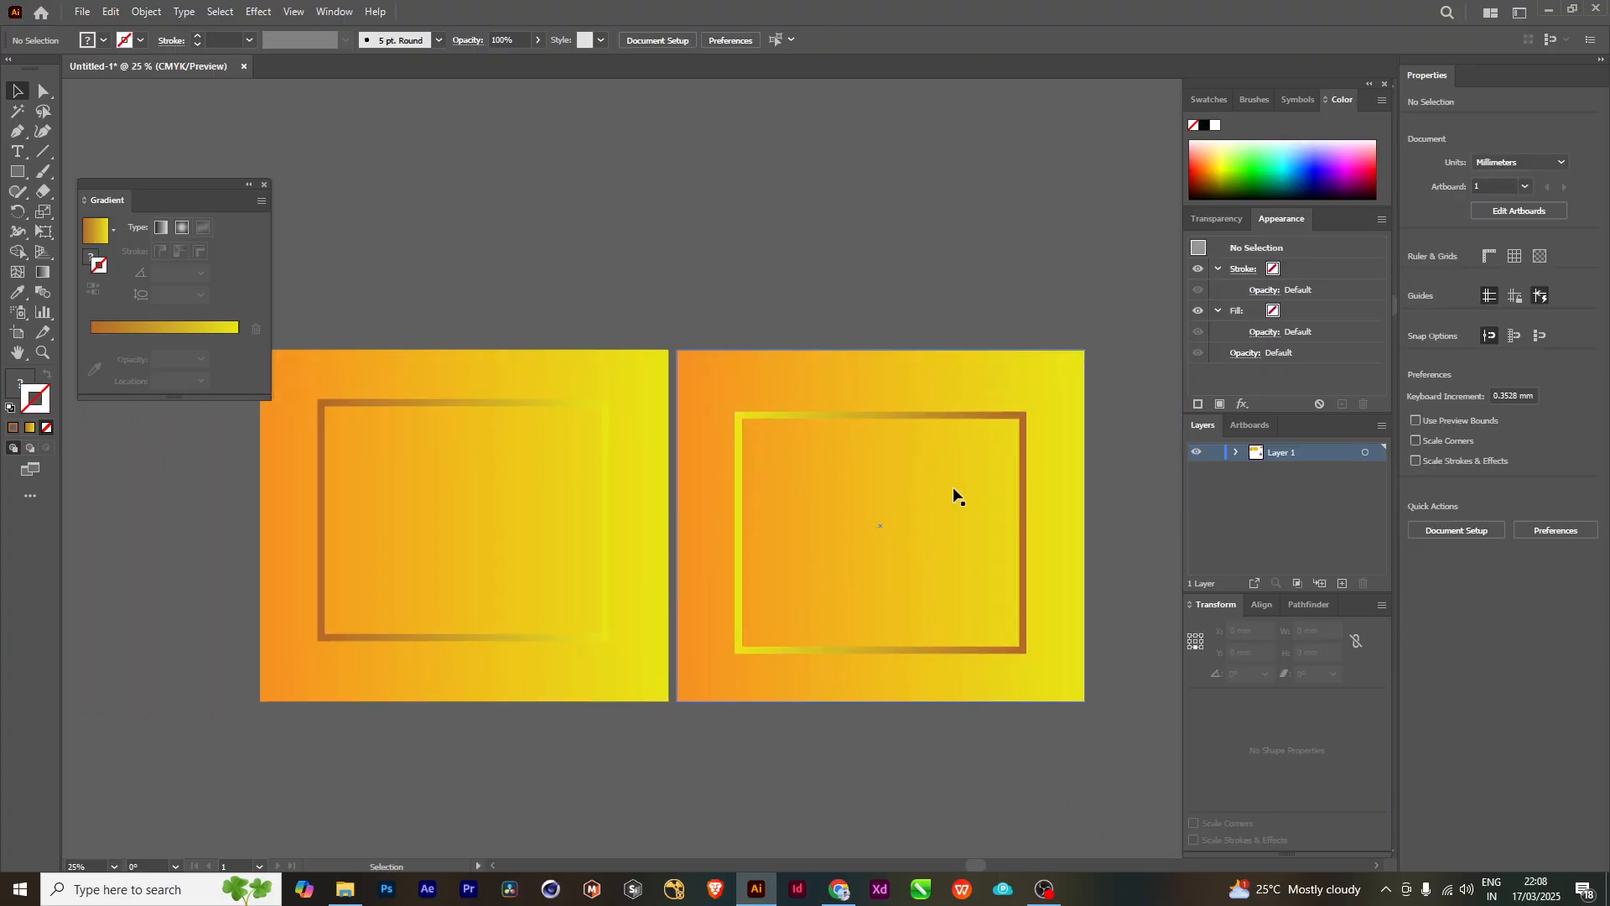
{"action": "left_click", "coordinate": [495, 585]}
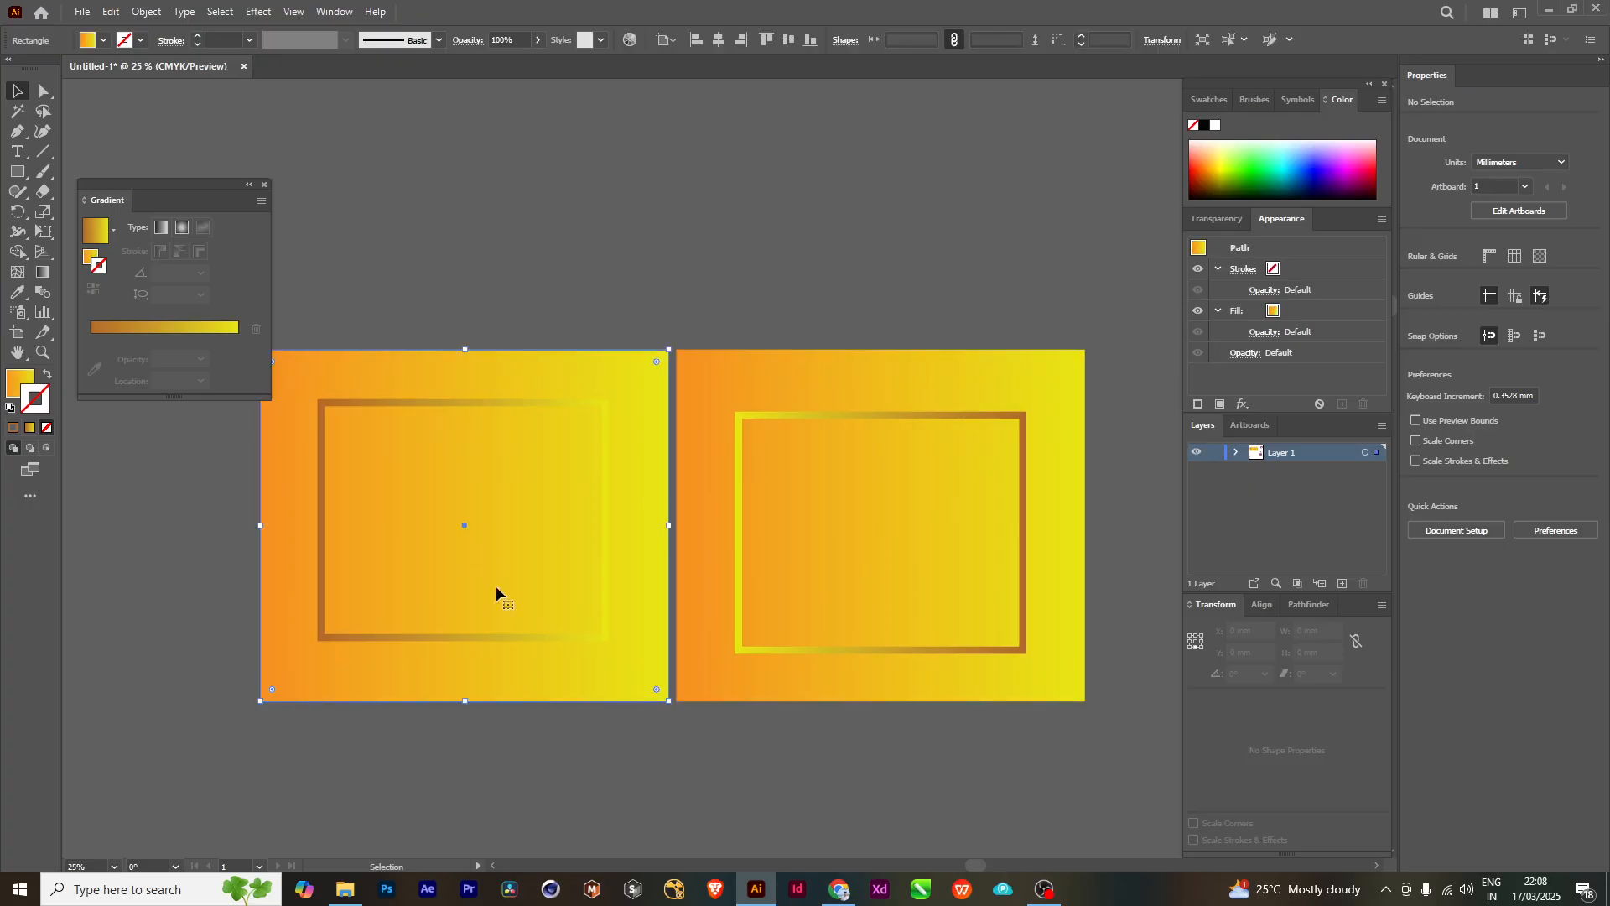
{"action": "left_click", "coordinate": [777, 191]}
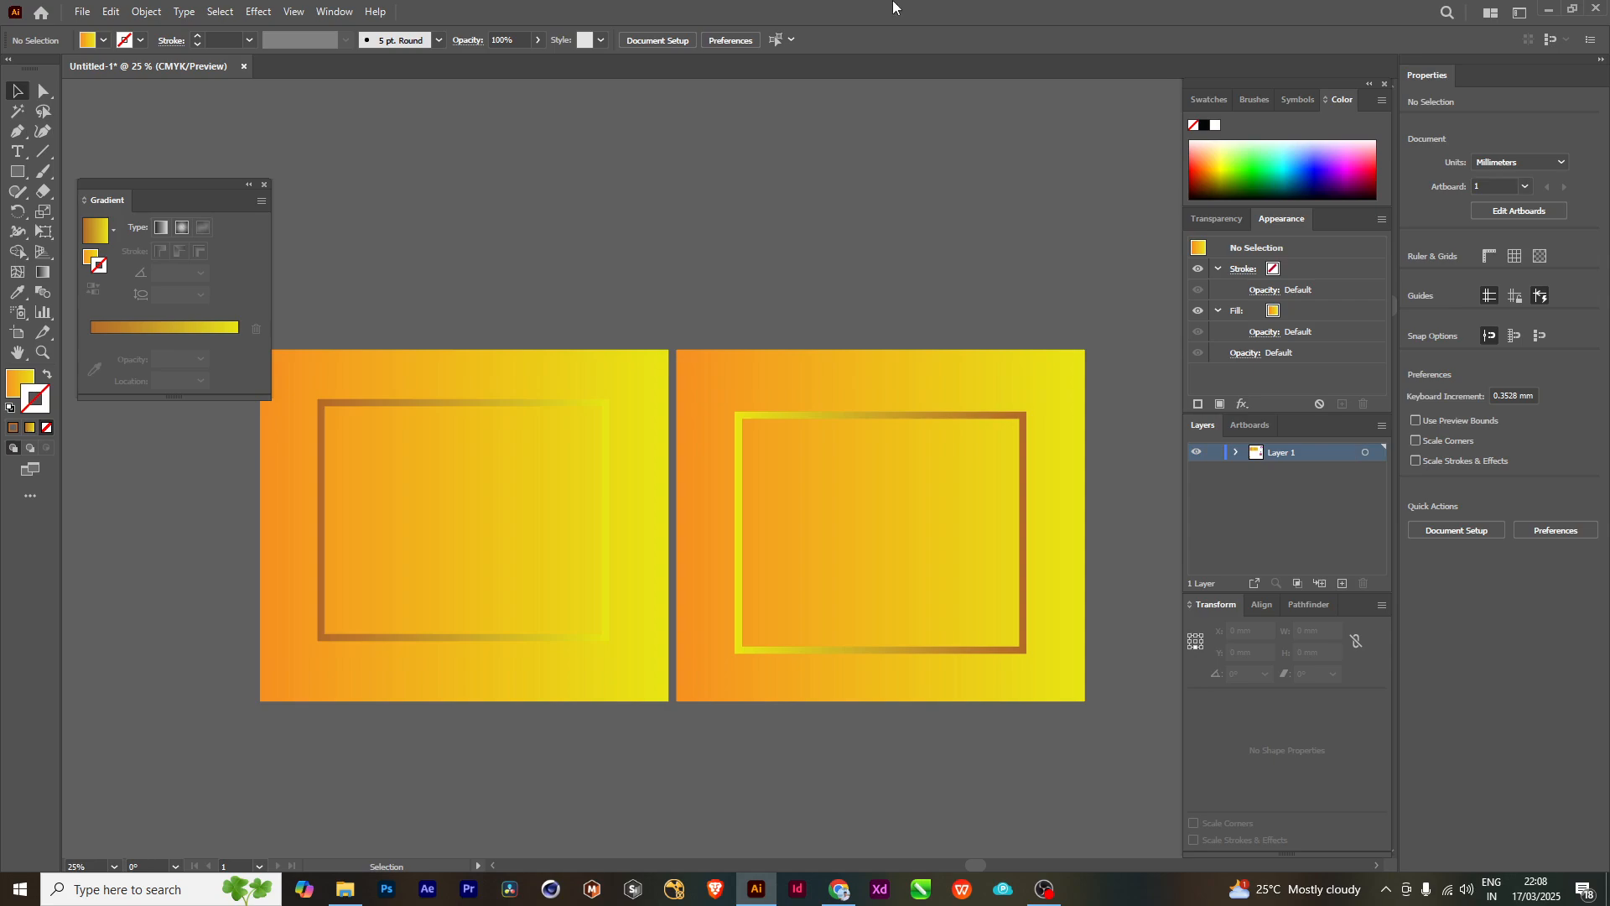
- Switch to Chrome and search Google Images for "gradient" in a new tab
{"action": "left_click", "coordinate": [867, 875]}
{"action": "key", "text": "ctrl+t"}
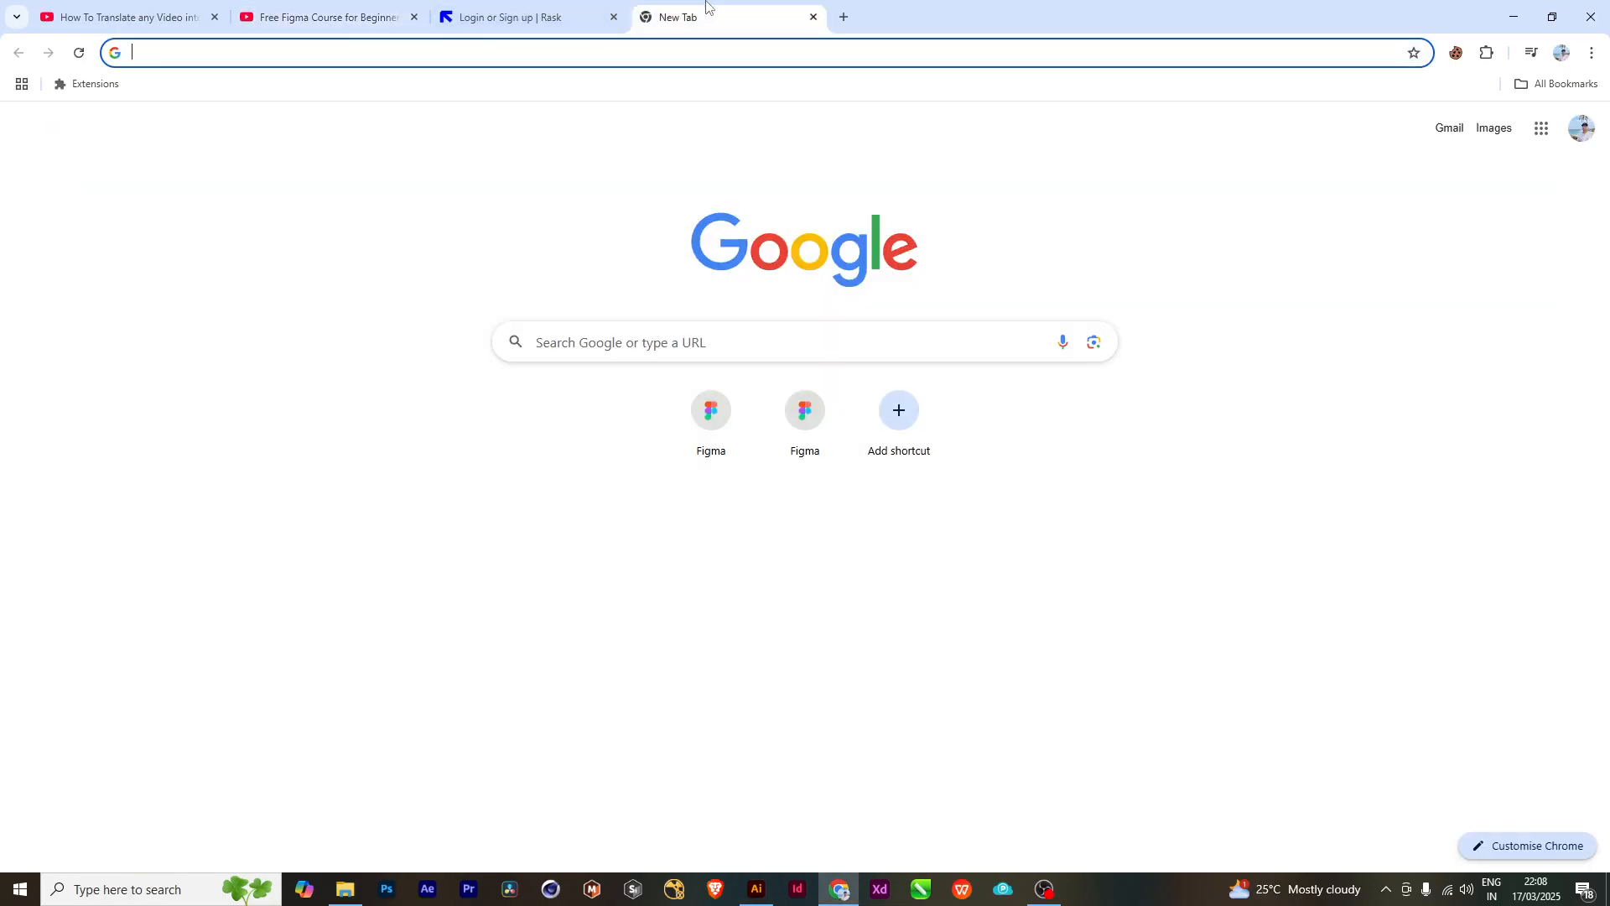
{"action": "left_click", "coordinate": [844, 17]}
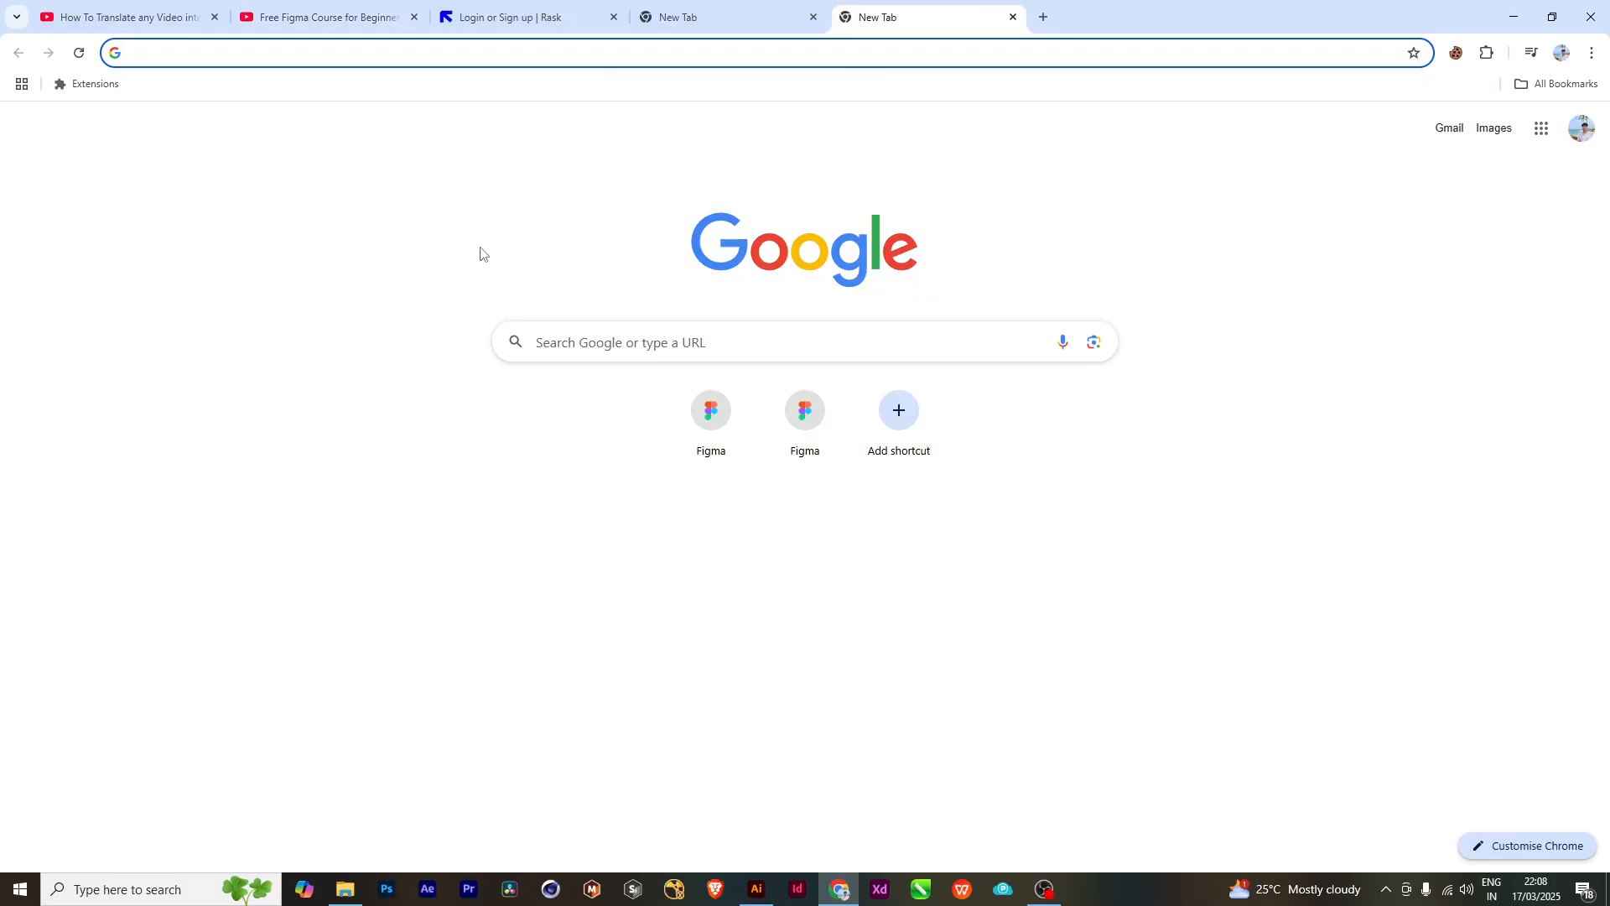
{"action": "left_click", "coordinate": [550, 340]}
{"action": "left_click", "coordinate": [581, 254]}
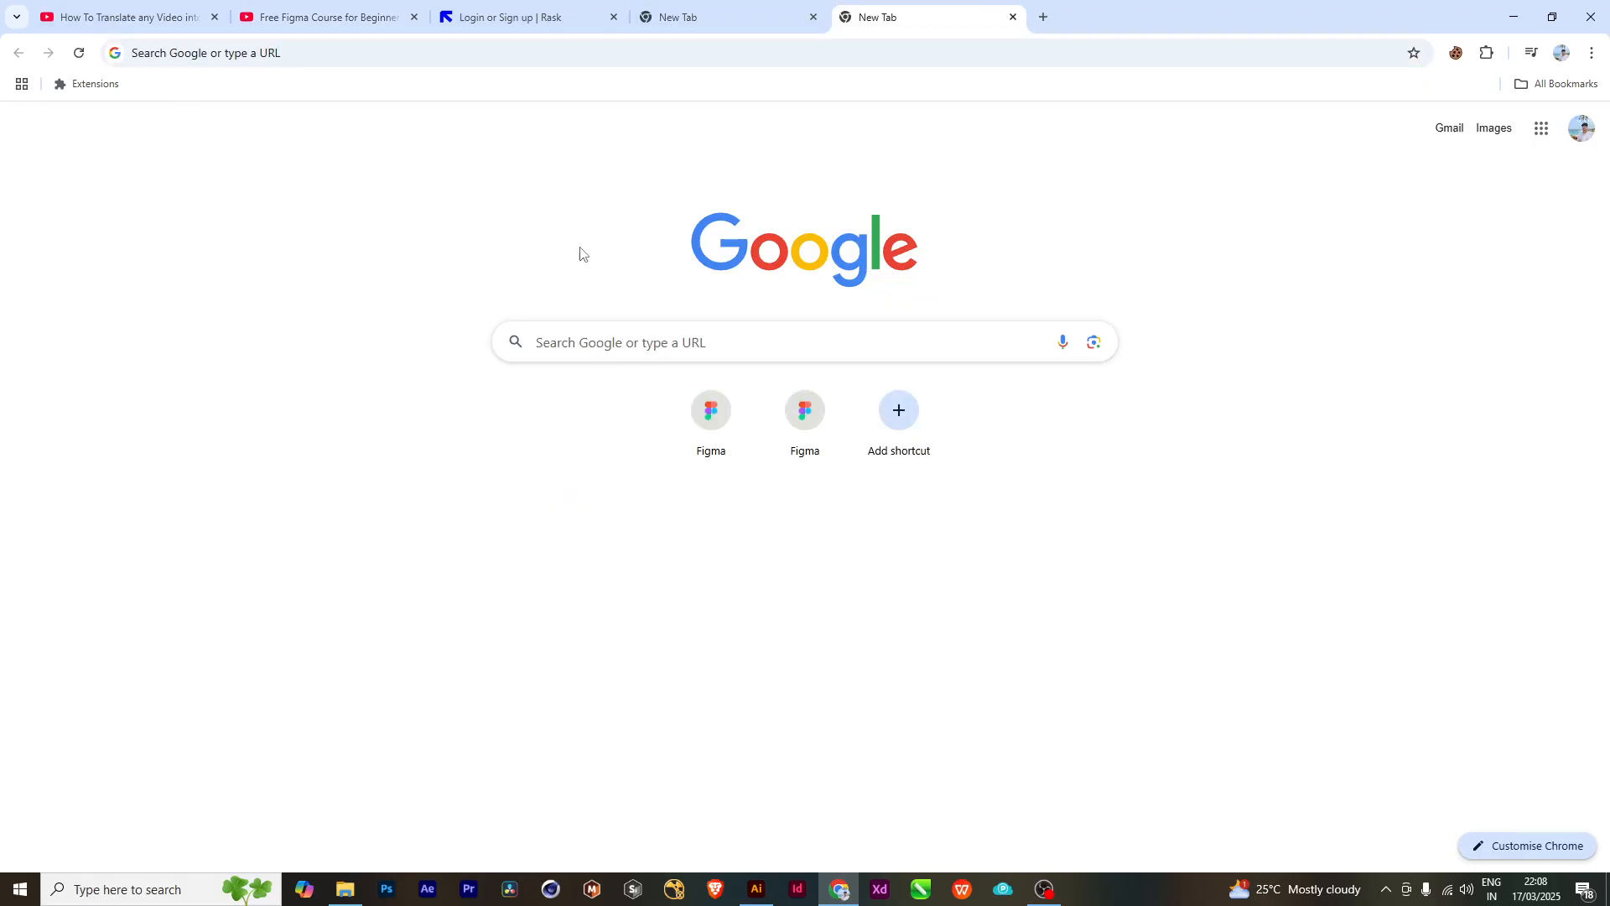
{"action": "left_click", "coordinate": [566, 337]}
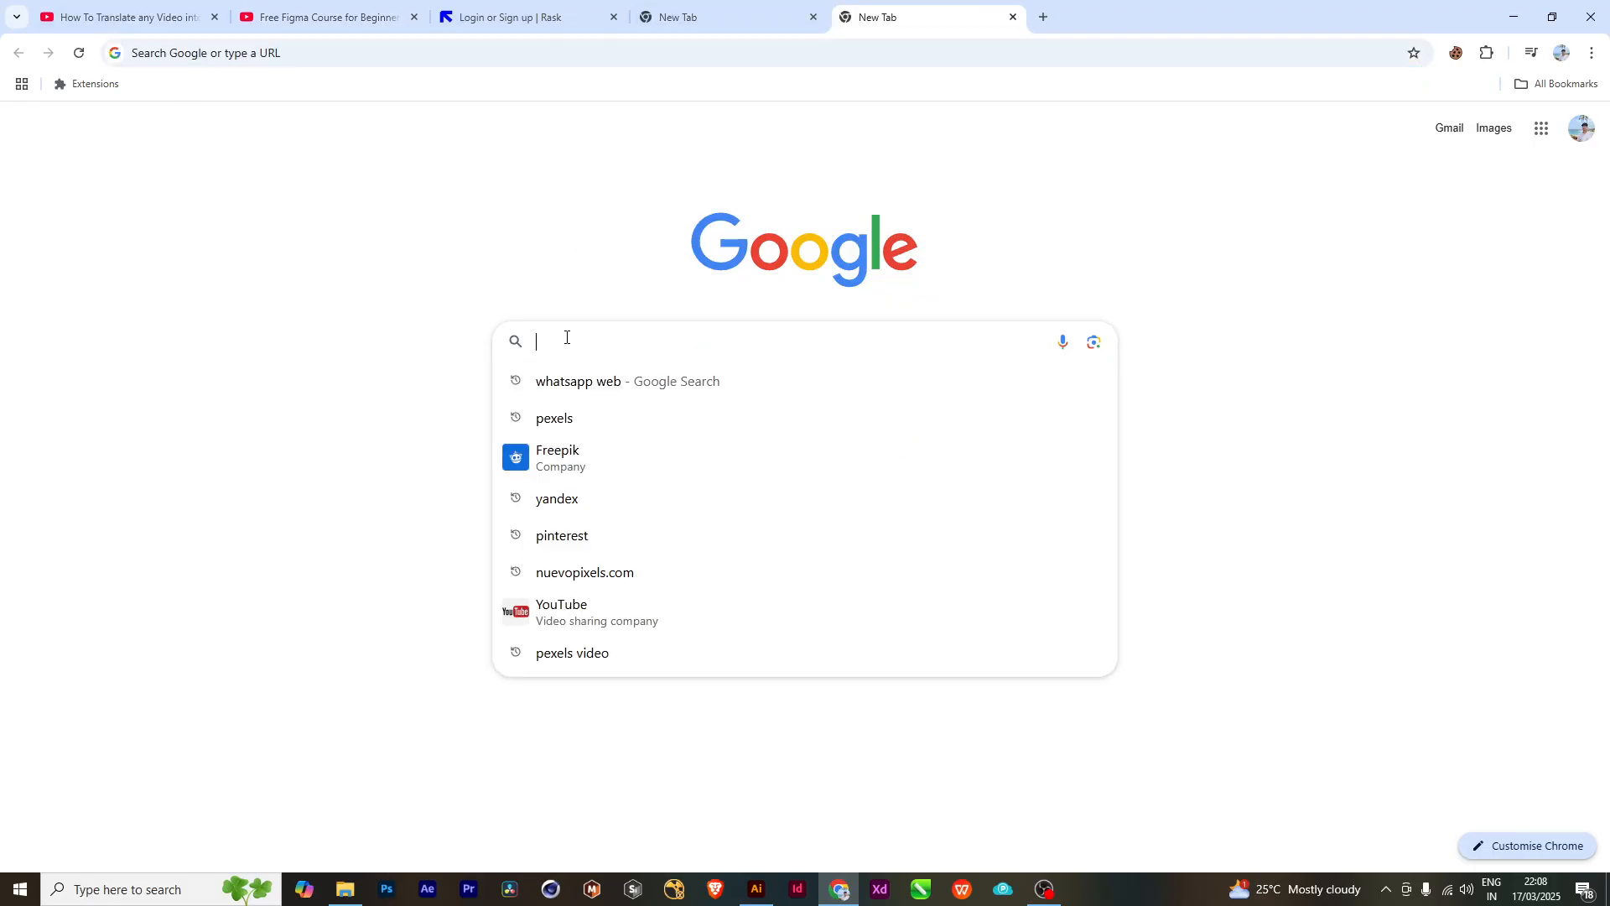
{"action": "type", "text": "gradient"}
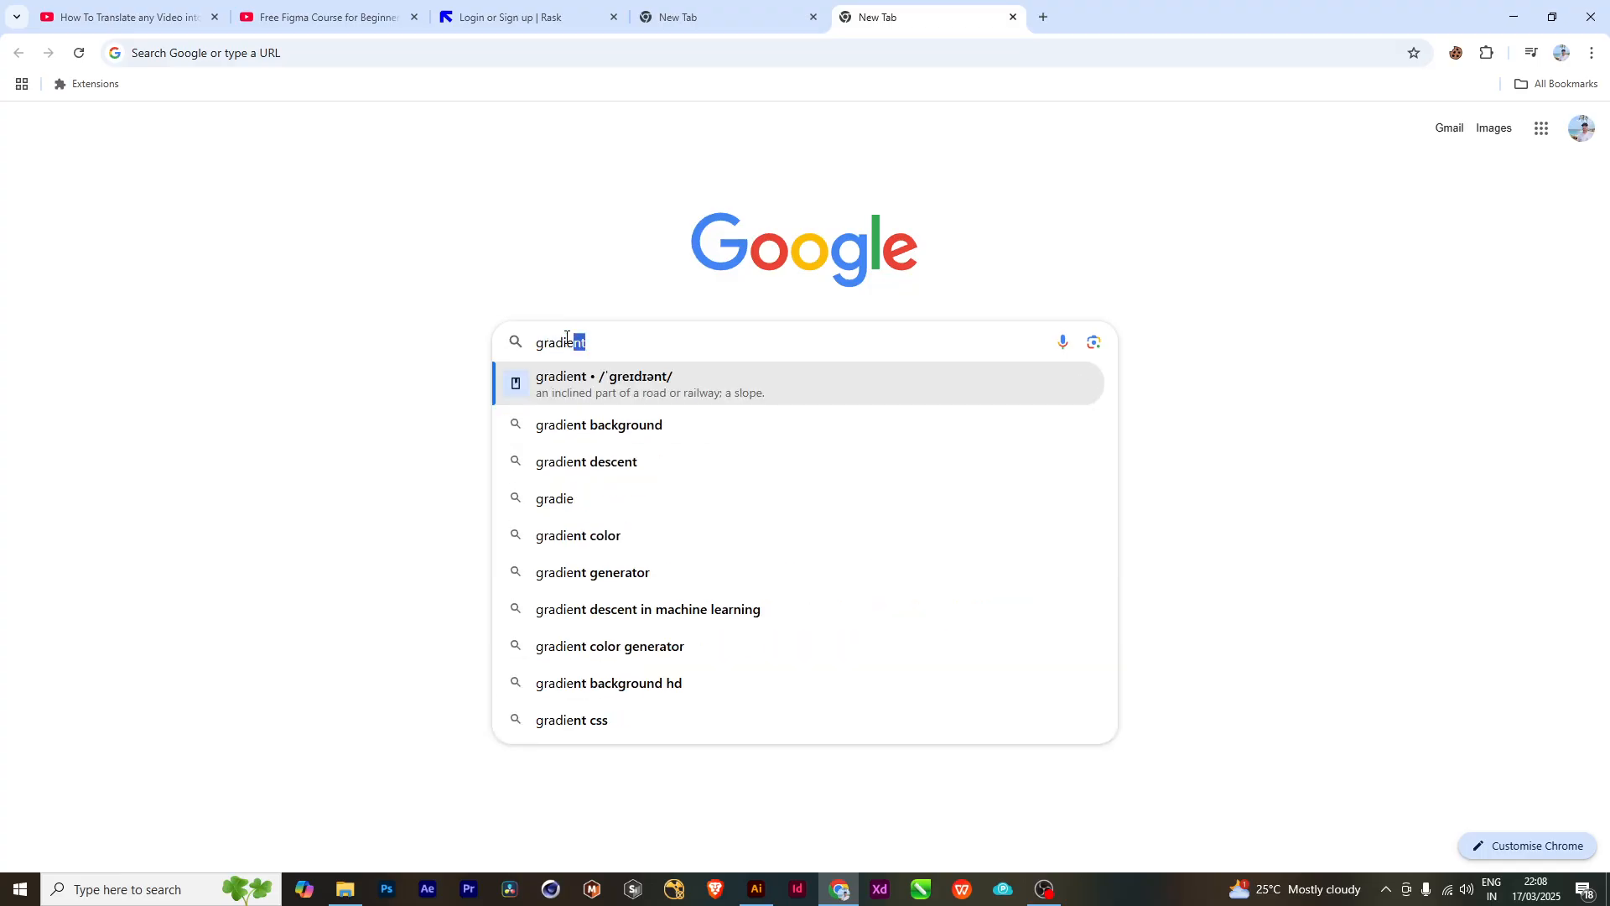
{"action": "key", "text": "Return"}
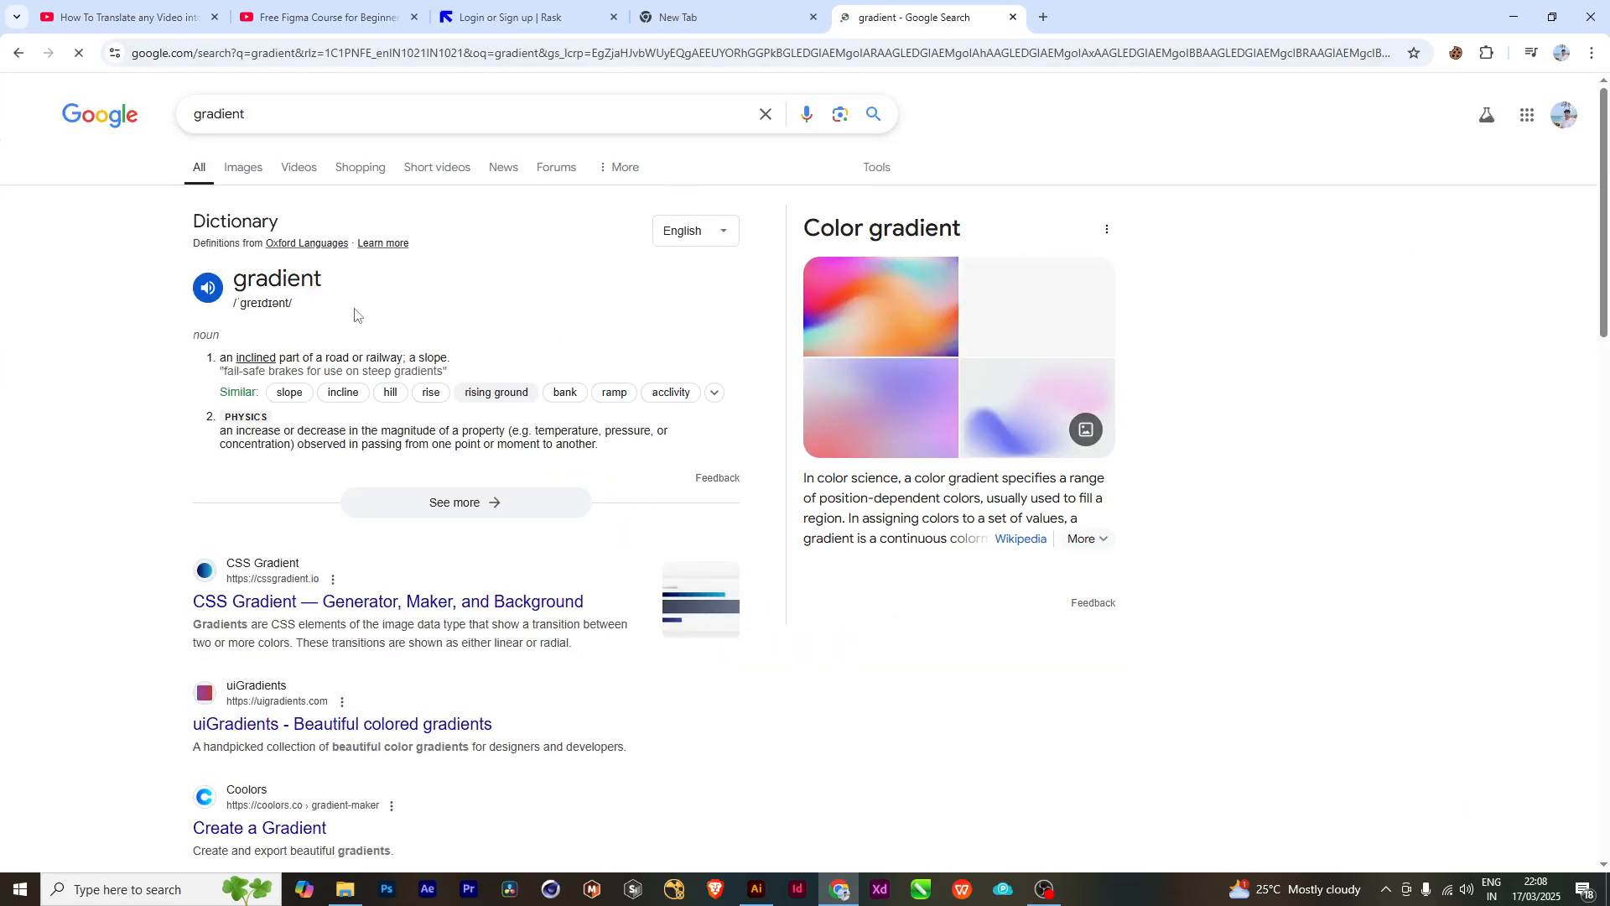
{"action": "left_click", "coordinate": [245, 166]}
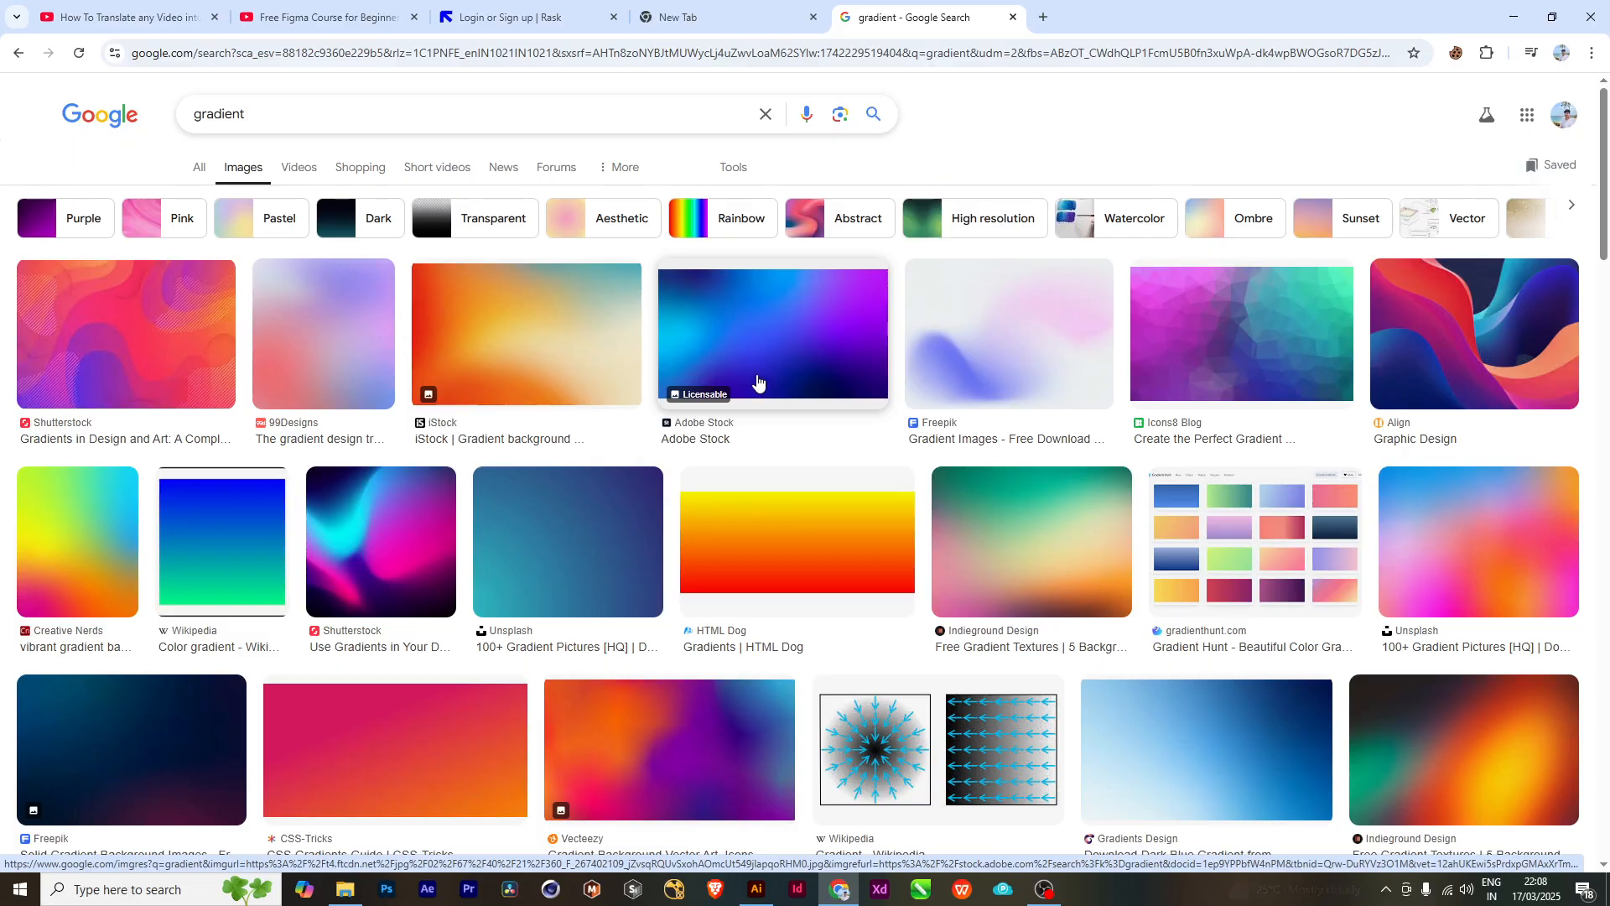
- Browse the gradient image results for examples of colour blends and backgrounds
{"action": "scroll", "coordinate": [705, 584], "scroll_direction": "down", "scroll_amount": 1}
{"action": "scroll", "coordinate": [705, 585], "scroll_direction": "down", "scroll_amount": 3}
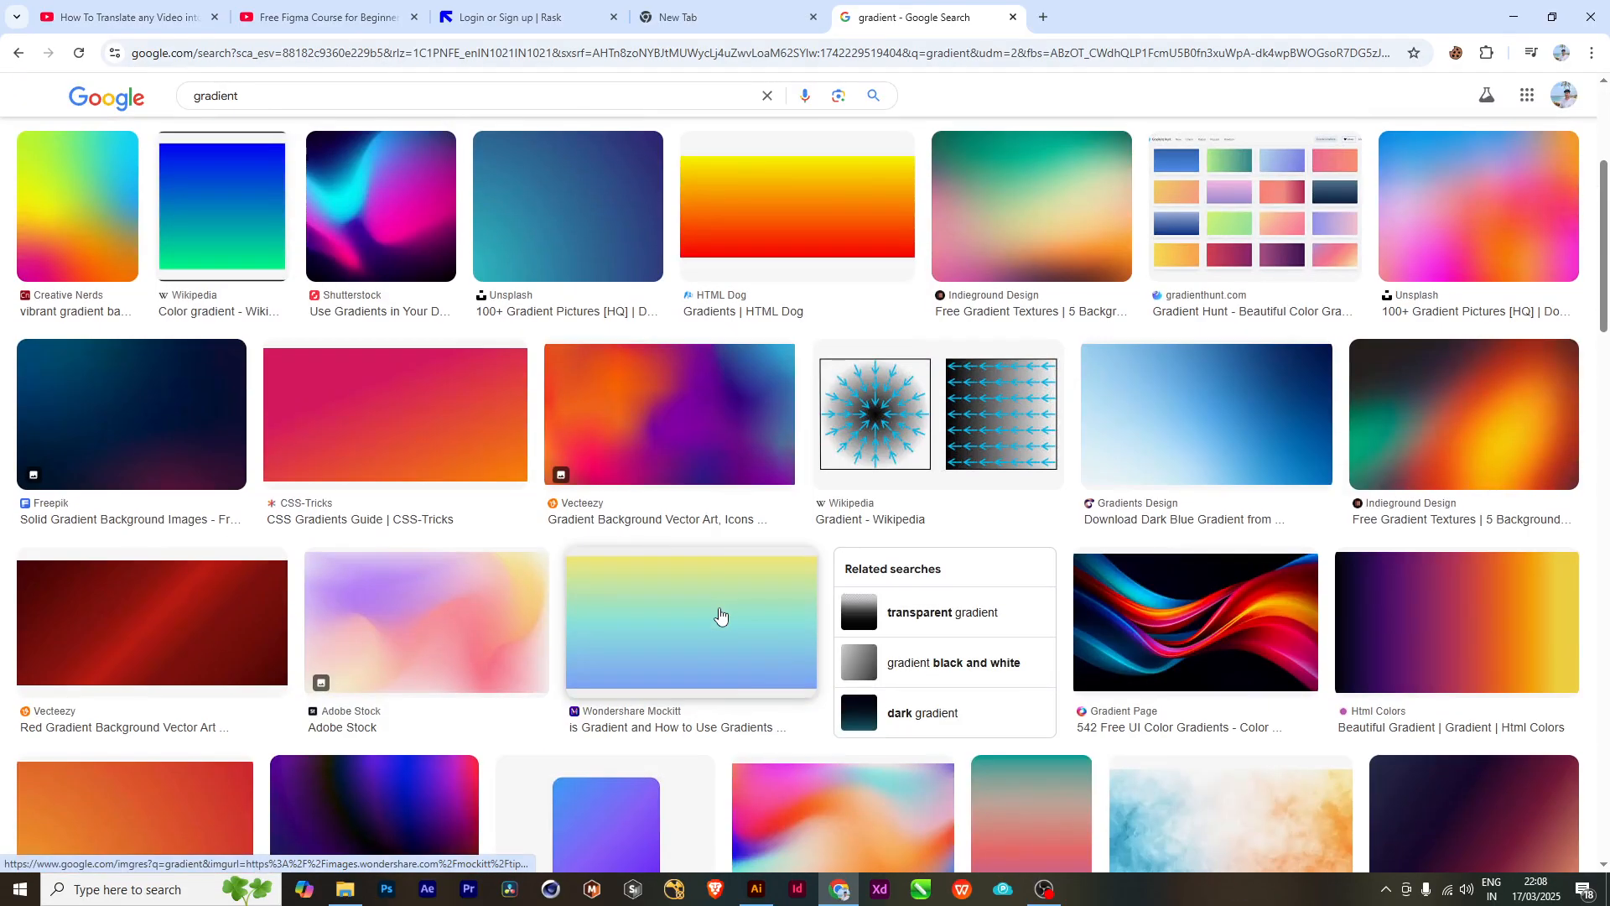
{"action": "scroll", "coordinate": [720, 617], "scroll_direction": "down", "scroll_amount": 1}
{"action": "scroll", "coordinate": [719, 616], "scroll_direction": "down", "scroll_amount": 1}
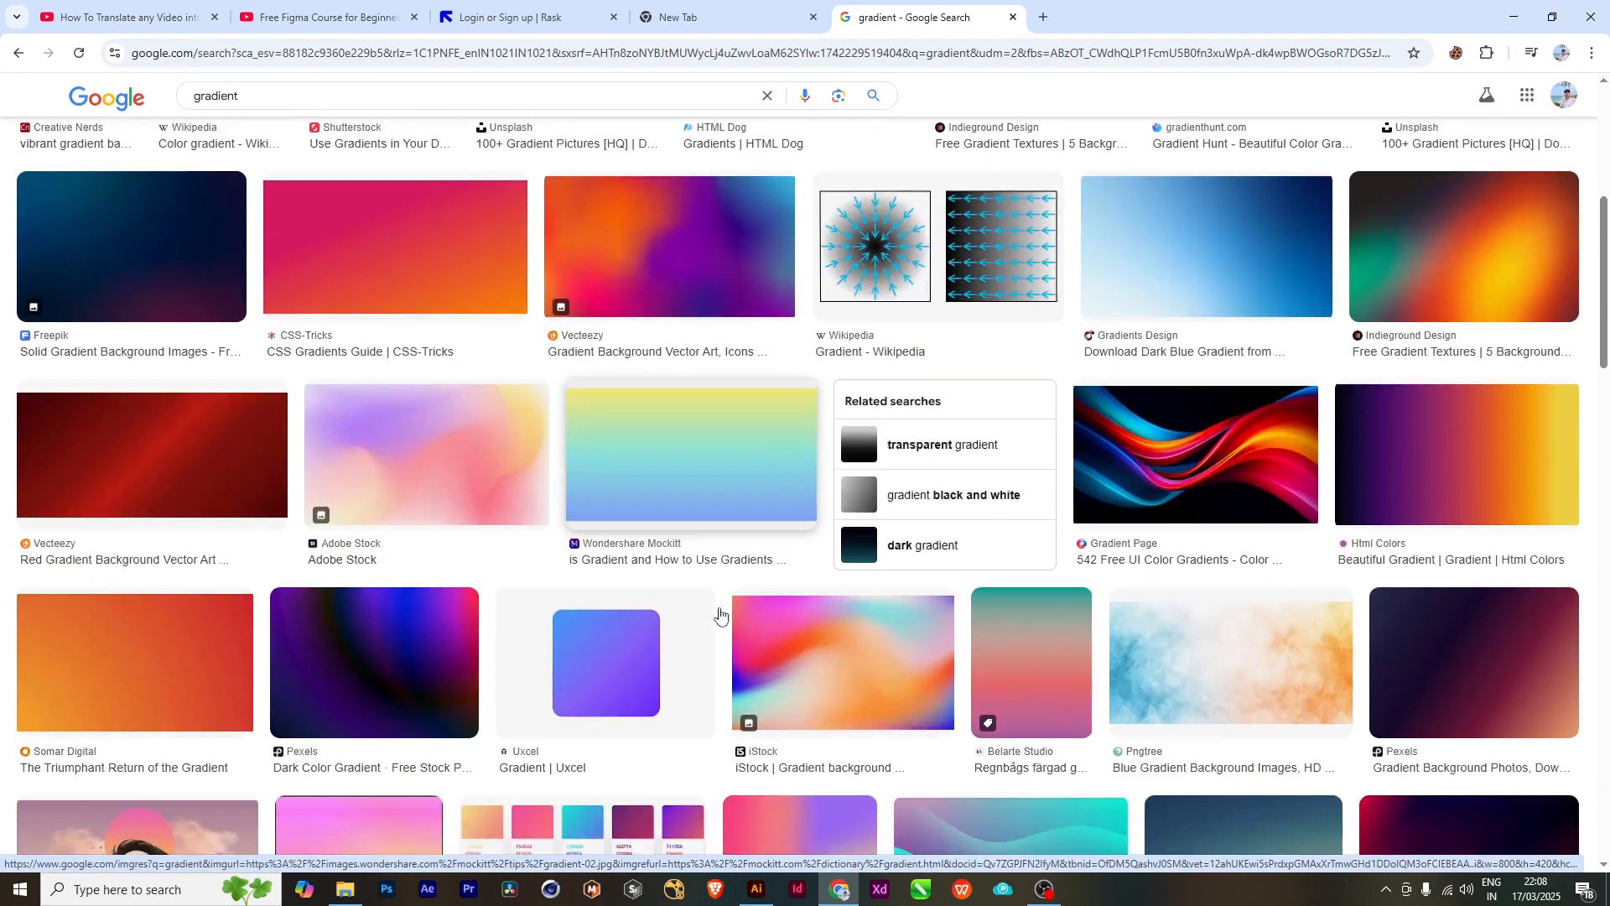
{"action": "scroll", "coordinate": [719, 617], "scroll_direction": "down", "scroll_amount": 2}
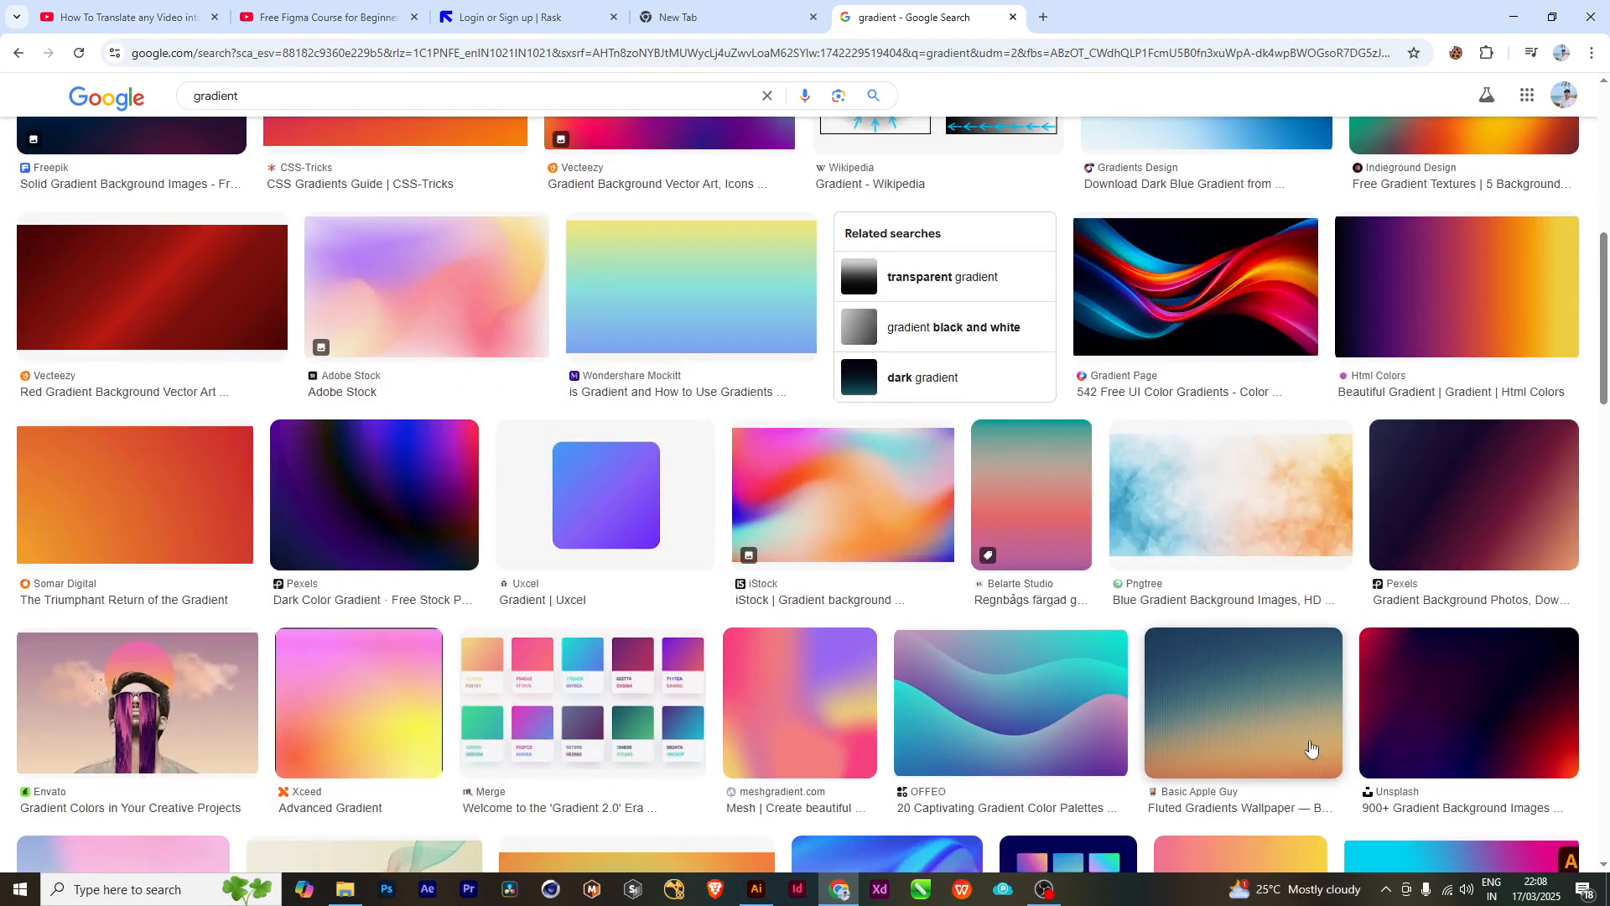
{"action": "scroll", "coordinate": [1289, 759], "scroll_direction": "down", "scroll_amount": 2}
{"action": "scroll", "coordinate": [1286, 761], "scroll_direction": "down", "scroll_amount": 1}
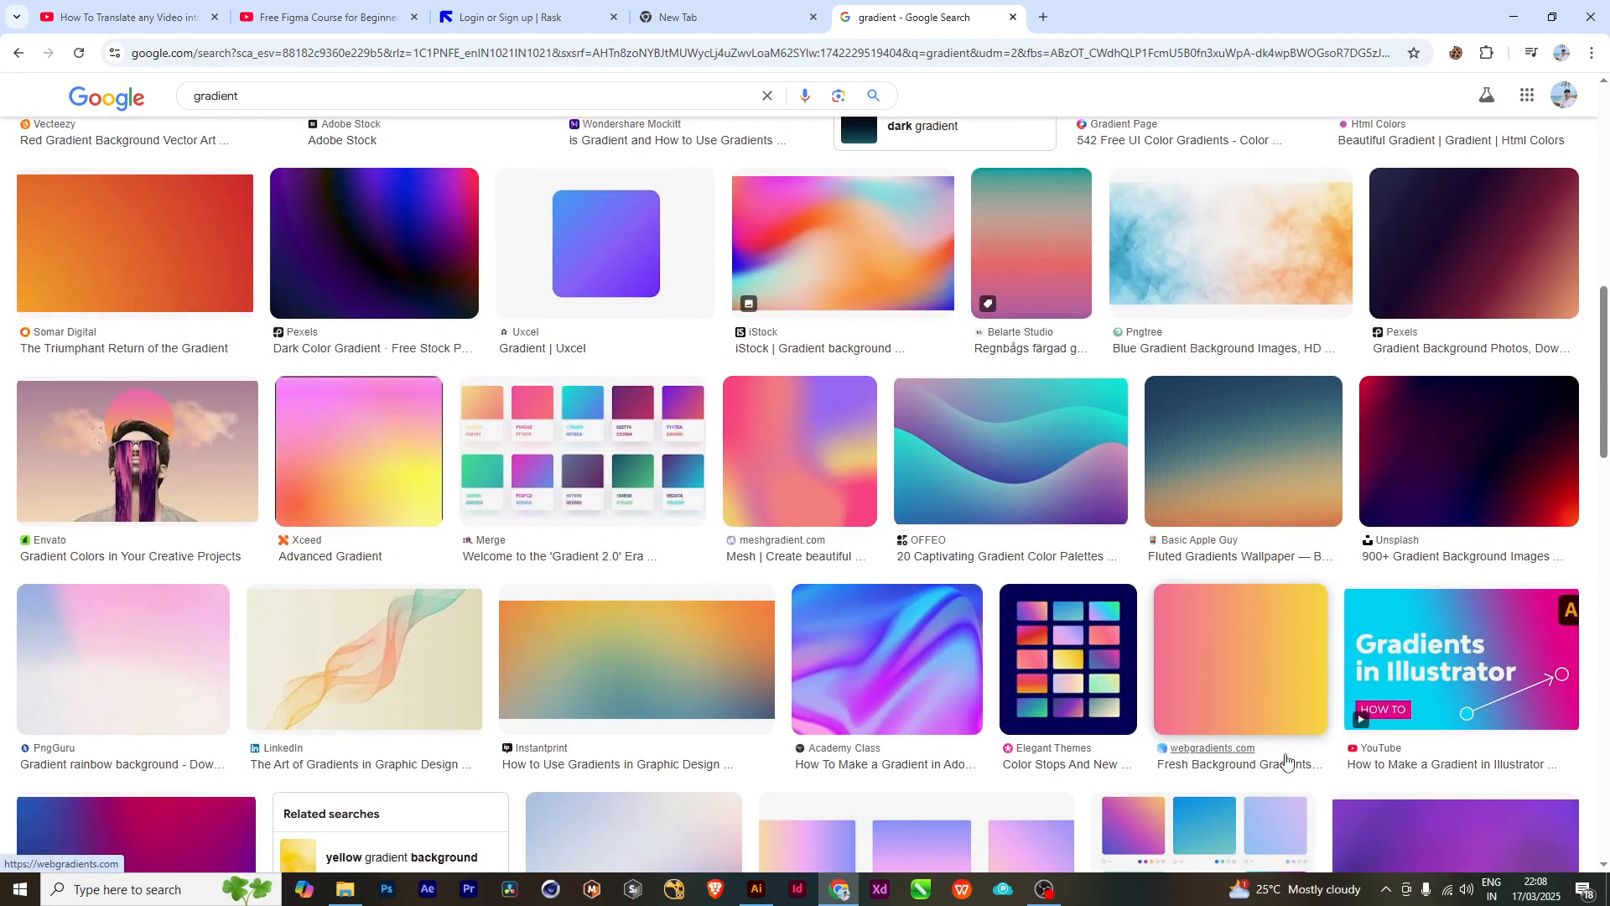
- Refine the image search to "gradient object" and preview the Vecteezy 3D gradient liquid blob shapes
{"action": "left_click", "coordinate": [261, 99]}
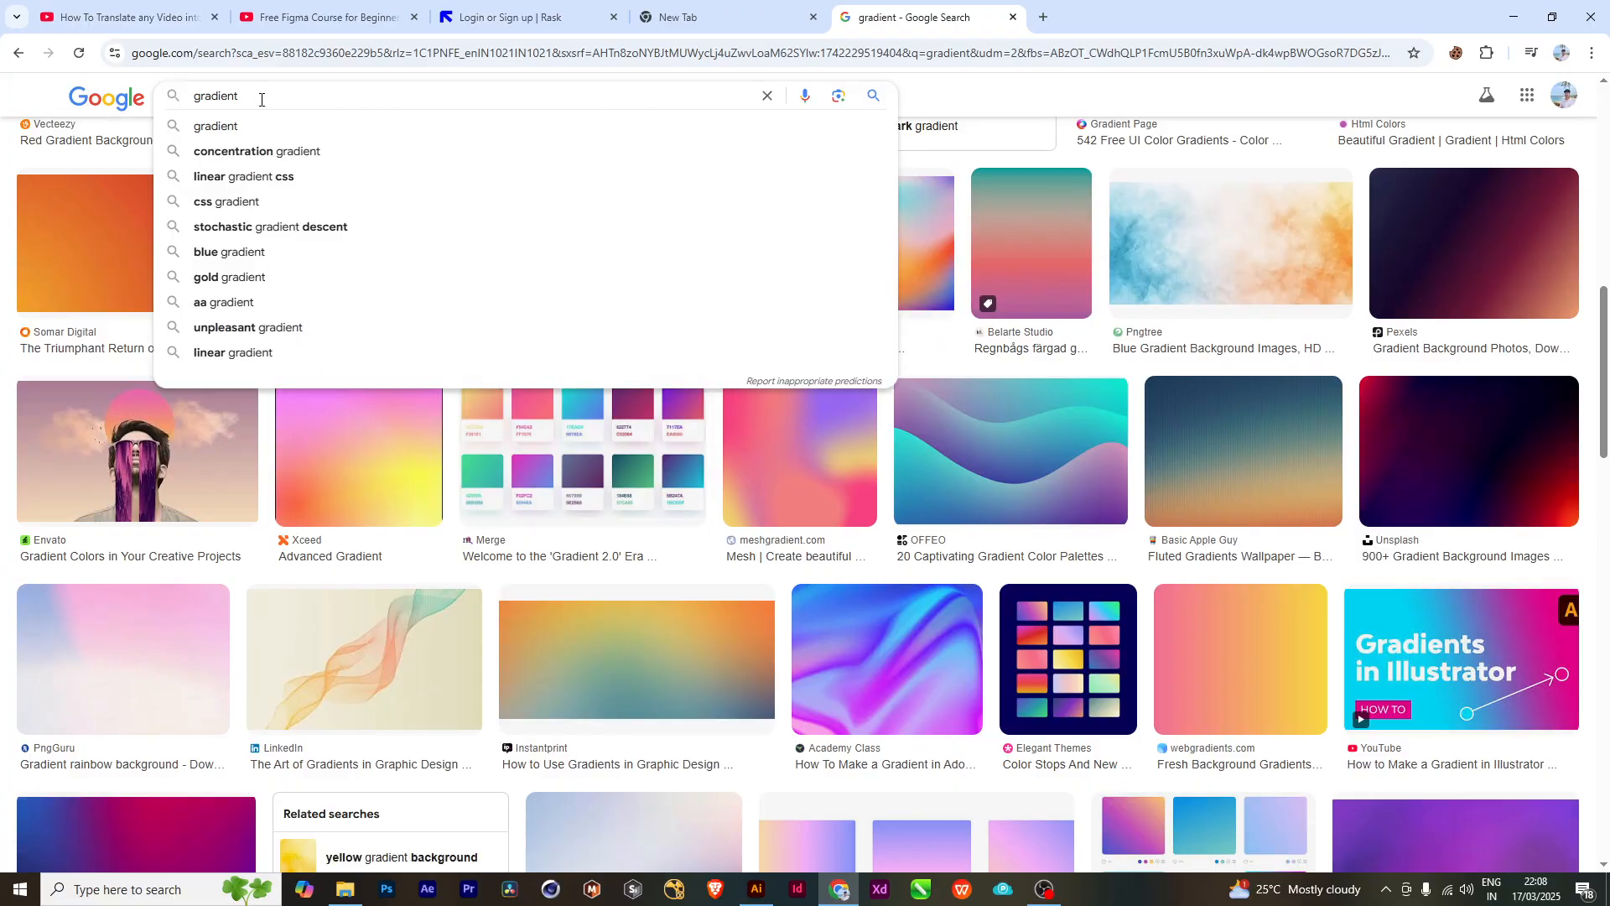
{"action": "type", "text": "objec"}
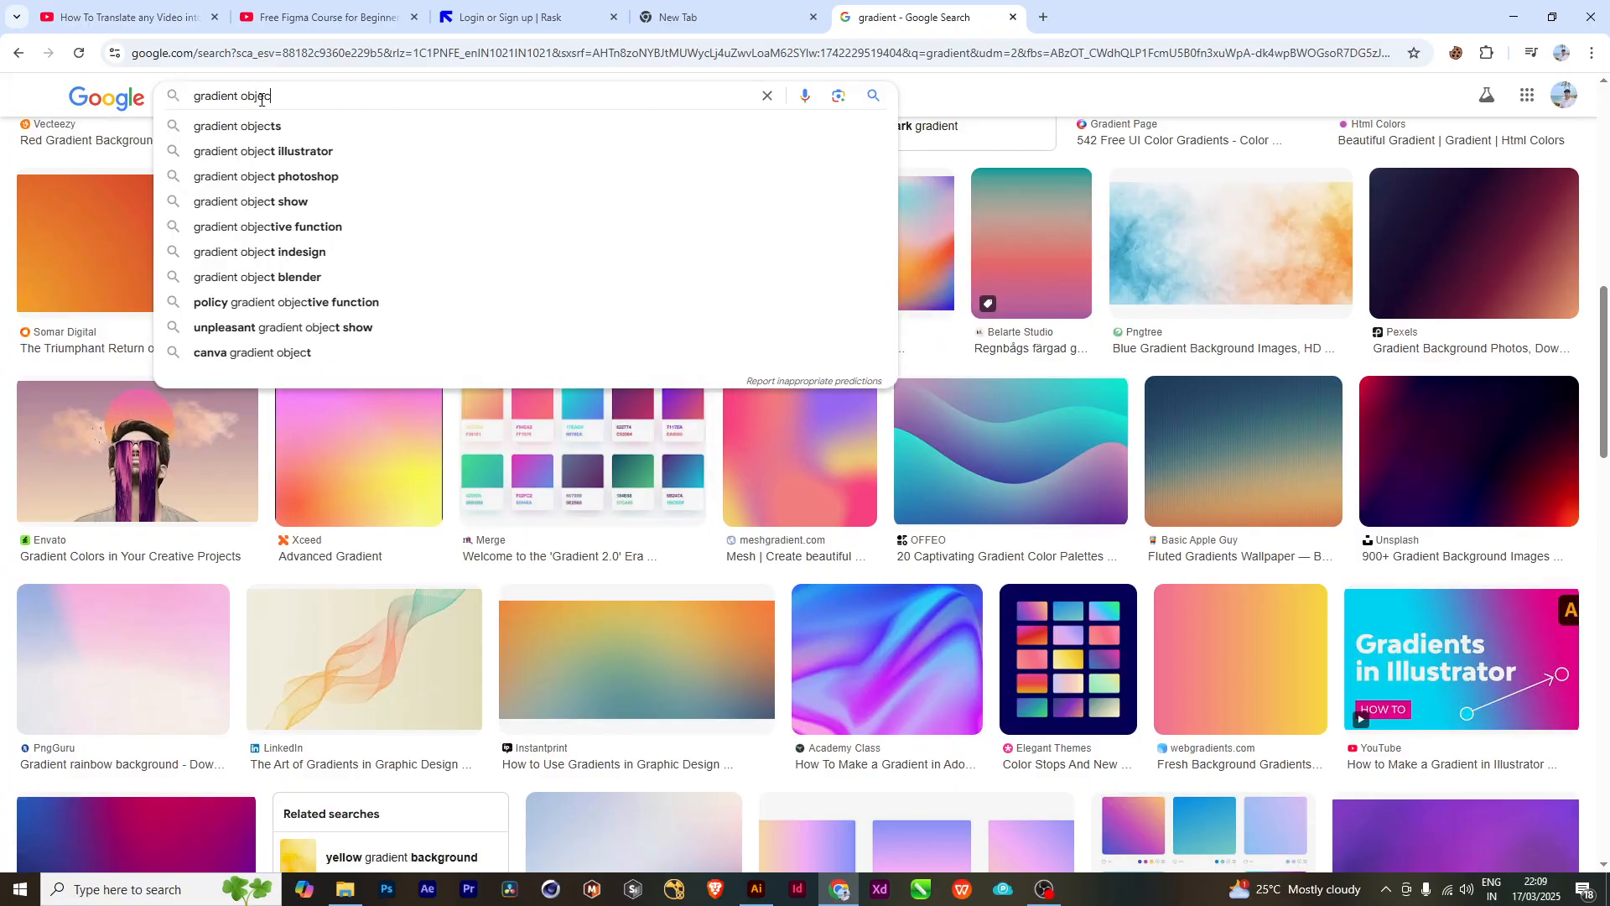
{"action": "type", "text": "t"}
{"action": "key", "text": "Return"}
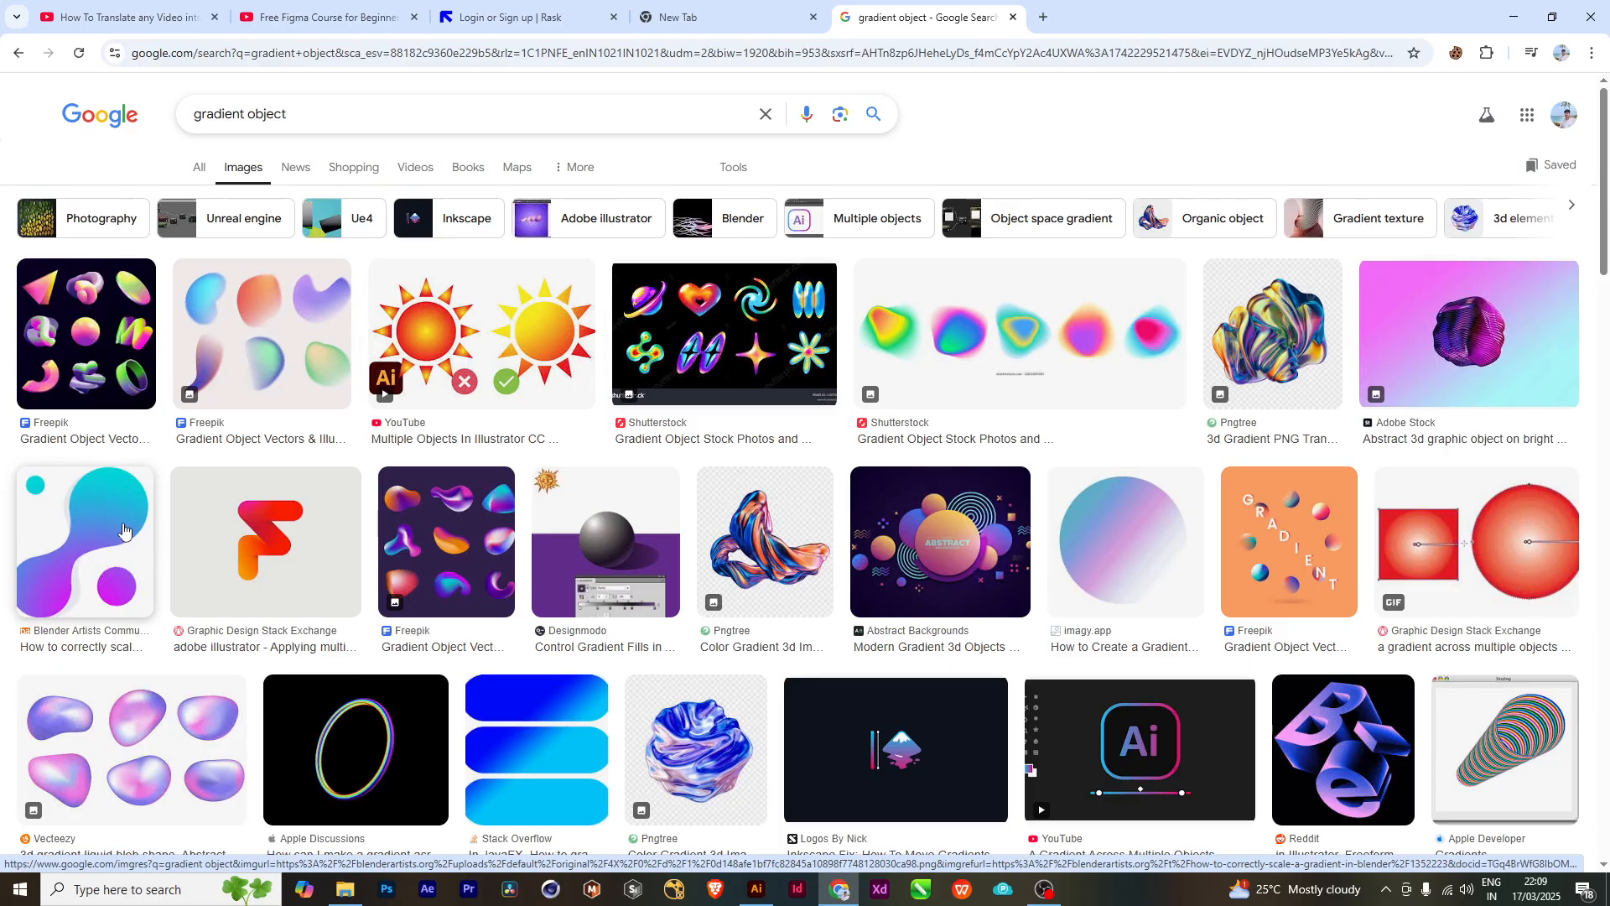
{"action": "left_click", "coordinate": [158, 774]}
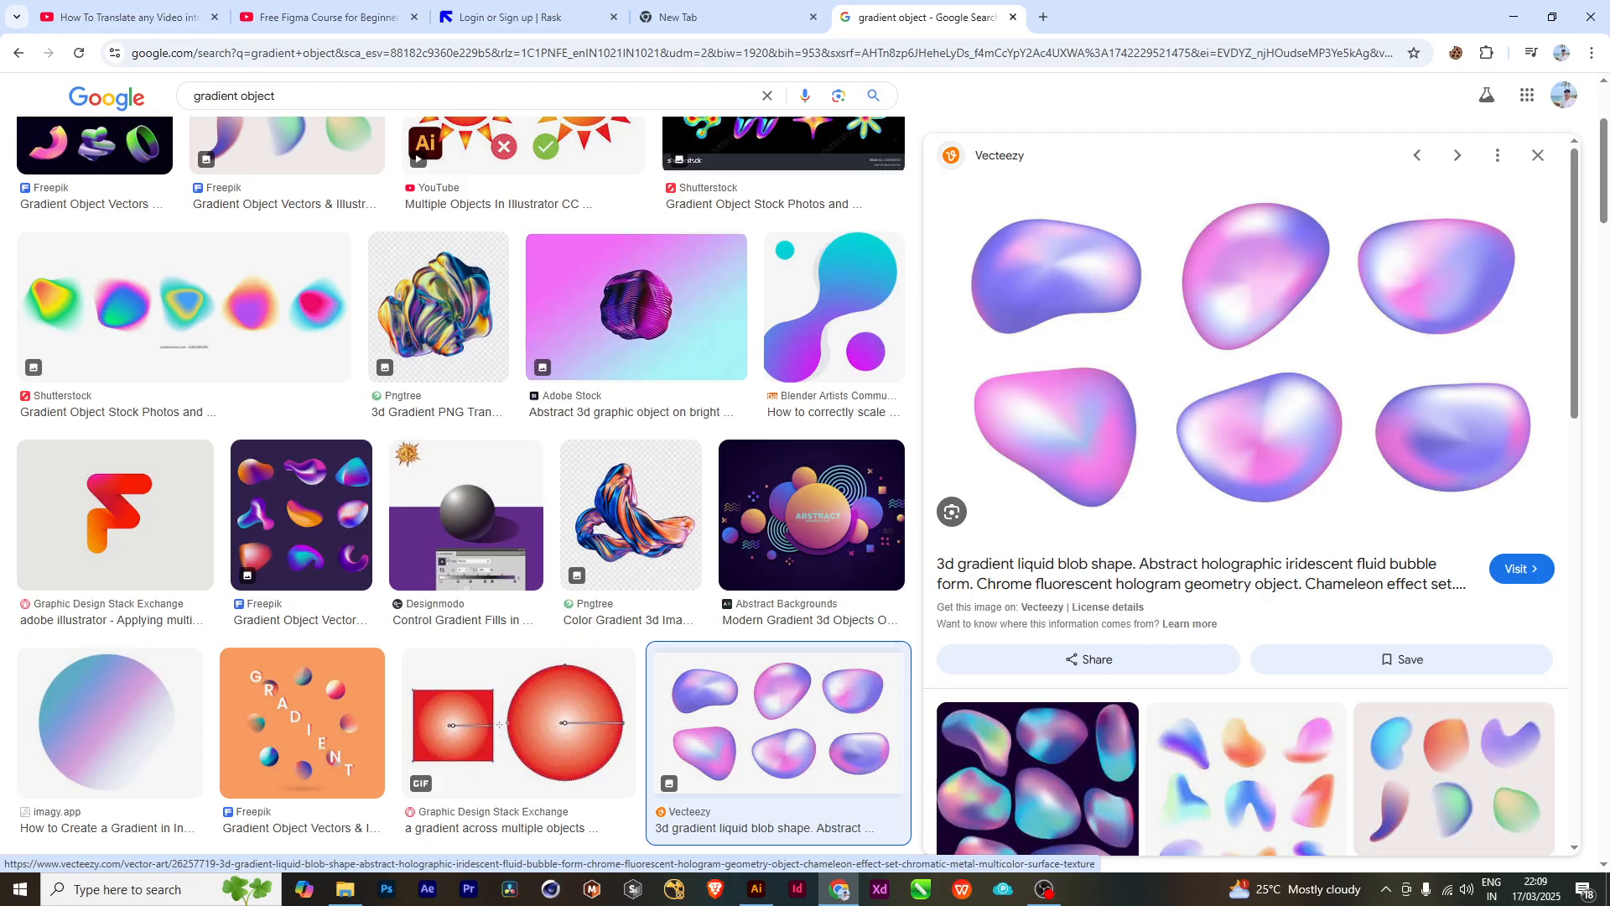
- Switch back to Illustrator and move the small multicolour gradient circle to the right of the large magenta gradient circle
{"action": "left_click", "coordinate": [756, 889]}
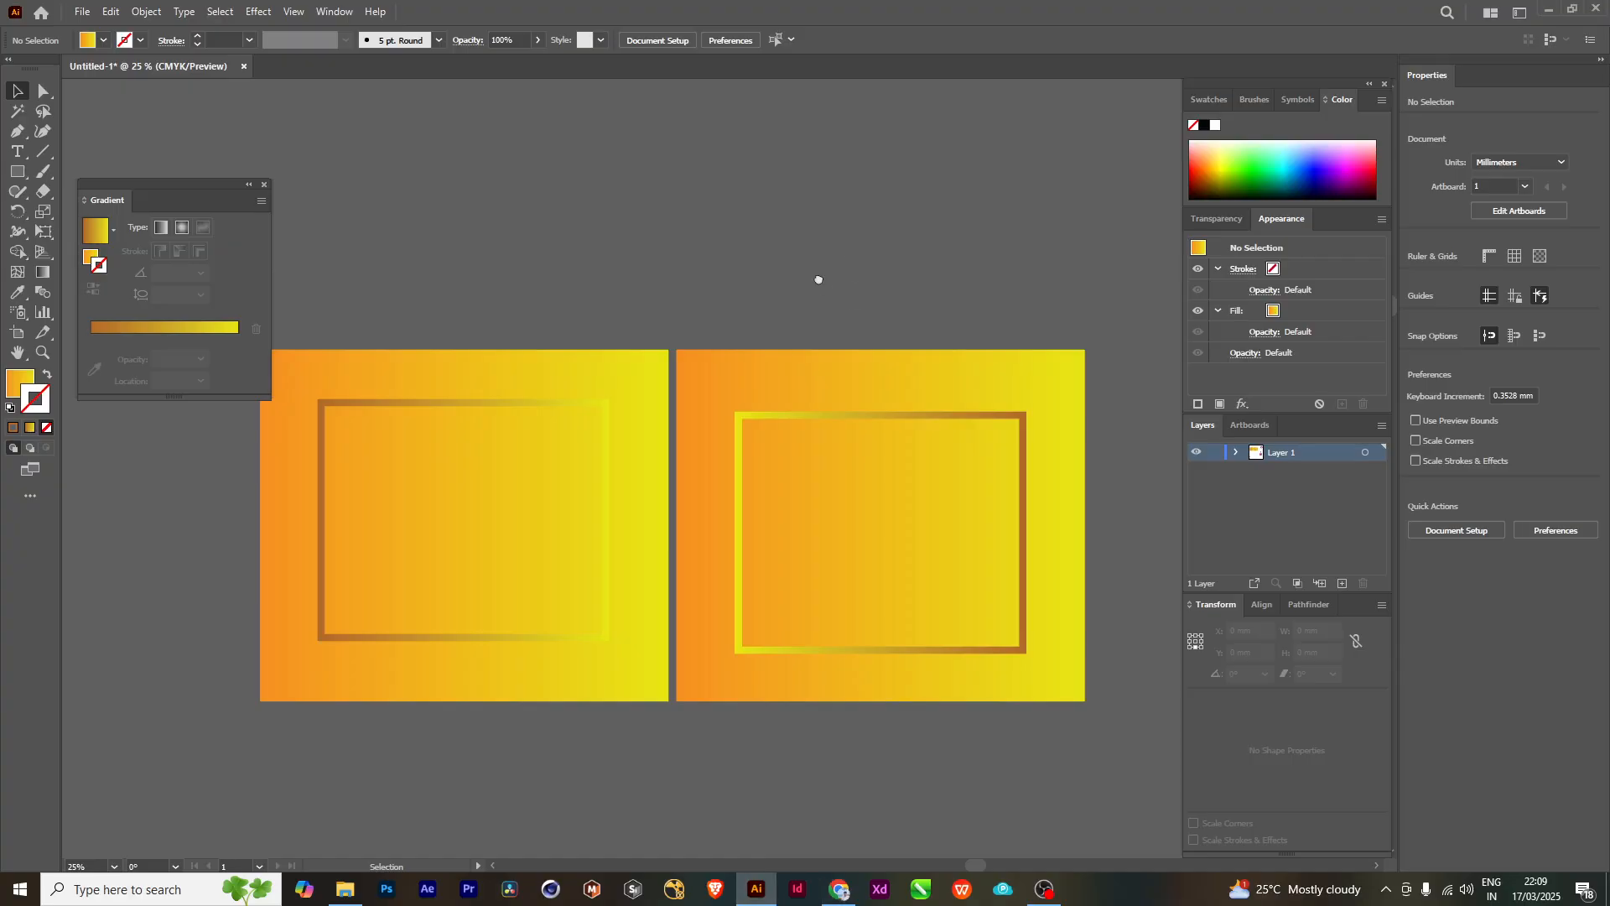
{"action": "scroll", "coordinate": [809, 465], "scroll_direction": "up", "scroll_amount": 5}
{"action": "scroll", "coordinate": [984, 468], "scroll_direction": "down", "scroll_amount": 2}
{"action": "left_click_drag", "start_coordinate": [1013, 559], "coordinate": [400, 514]}
{"action": "left_click_drag", "start_coordinate": [587, 555], "coordinate": [556, 451]}
{"action": "scroll", "coordinate": [738, 352], "scroll_direction": "down", "scroll_amount": 4}
{"action": "left_click_drag", "start_coordinate": [789, 429], "coordinate": [768, 515]}
{"action": "left_click_drag", "start_coordinate": [638, 655], "coordinate": [870, 295]}
{"action": "scroll", "coordinate": [774, 284], "scroll_direction": "up", "scroll_amount": 1}
{"action": "left_click_drag", "start_coordinate": [611, 224], "coordinate": [663, 390]}
{"action": "left_click_drag", "start_coordinate": [926, 340], "coordinate": [920, 414]}
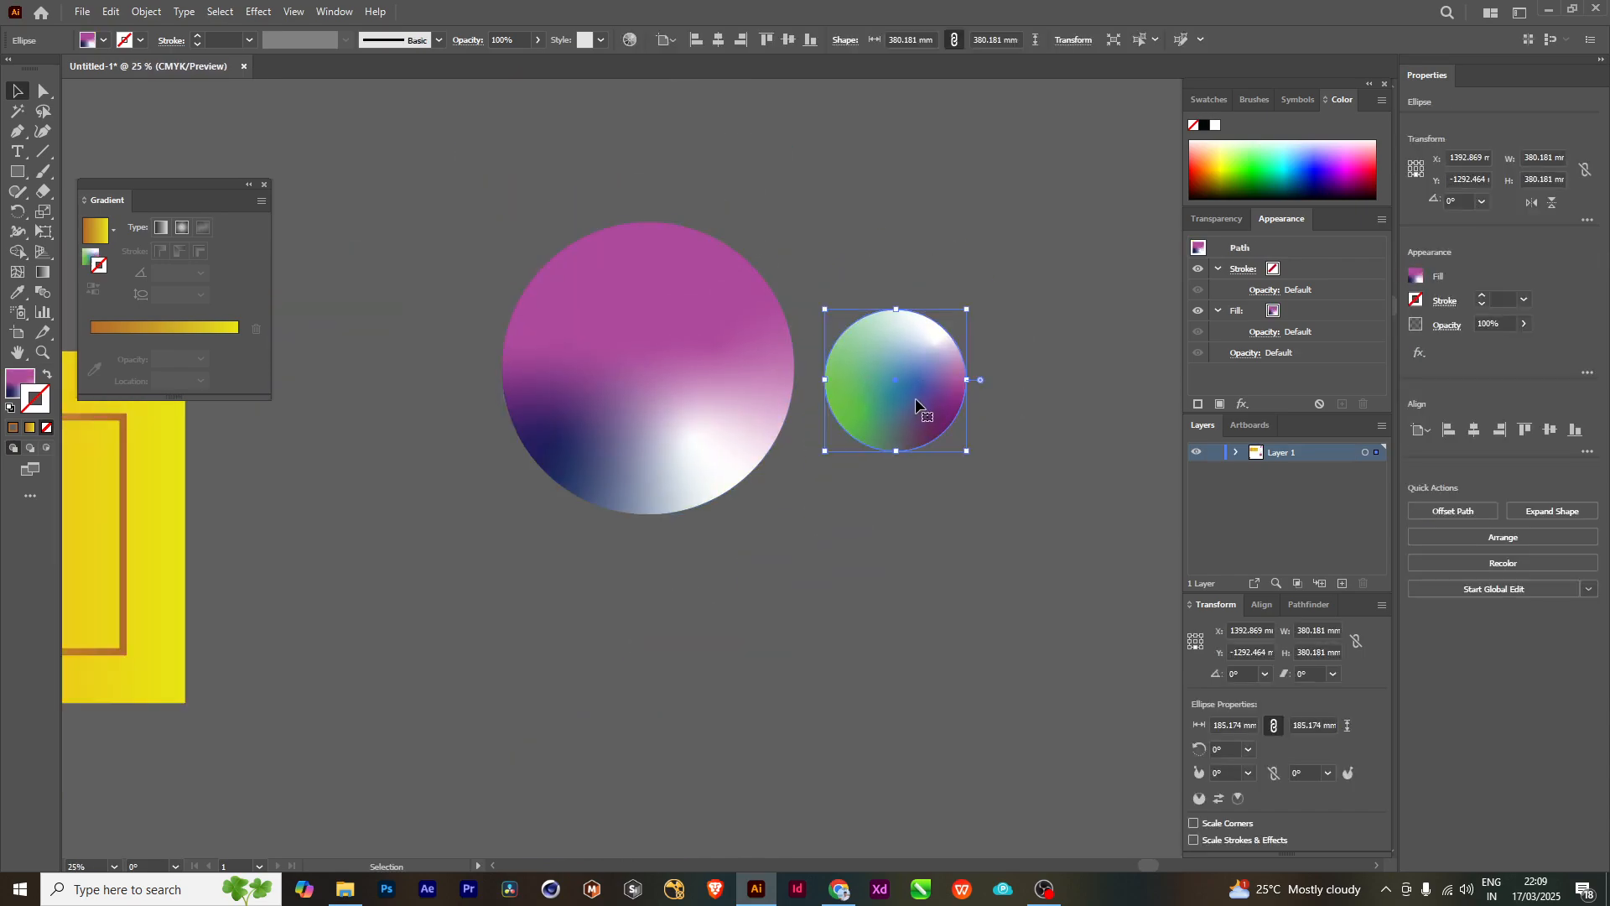
- Return to Chrome and examine the "gradient object" image results and related images for ways gradients are used on shapes
{"action": "left_click", "coordinate": [1549, 10]}
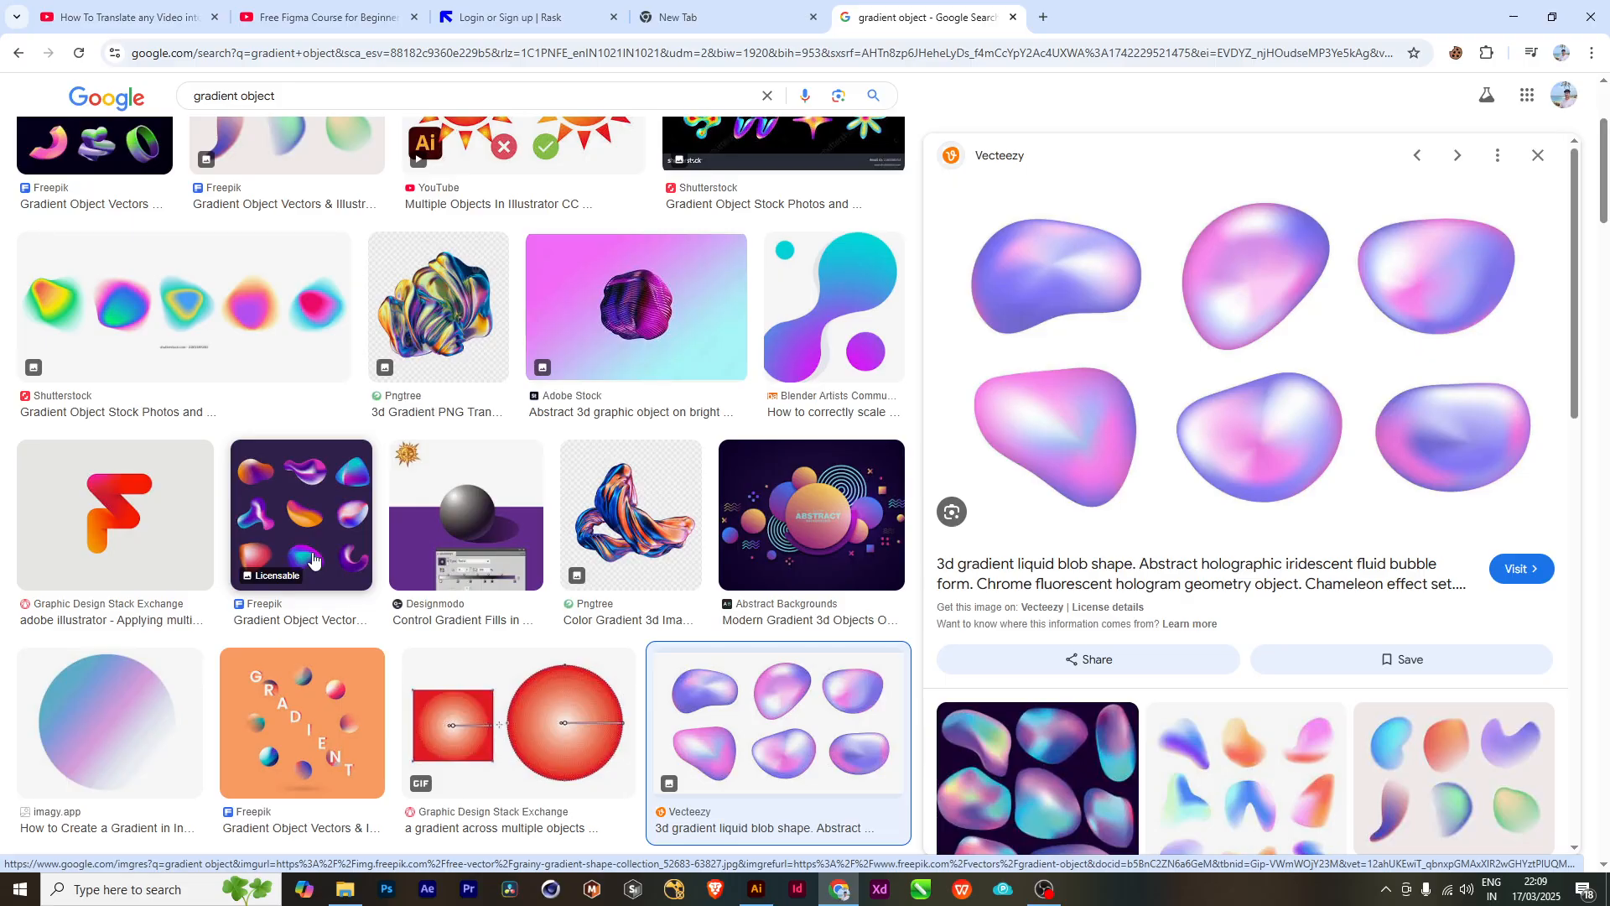
{"action": "scroll", "coordinate": [616, 642], "scroll_direction": "down", "scroll_amount": 4}
{"action": "scroll", "coordinate": [615, 642], "scroll_direction": "down", "scroll_amount": 5}
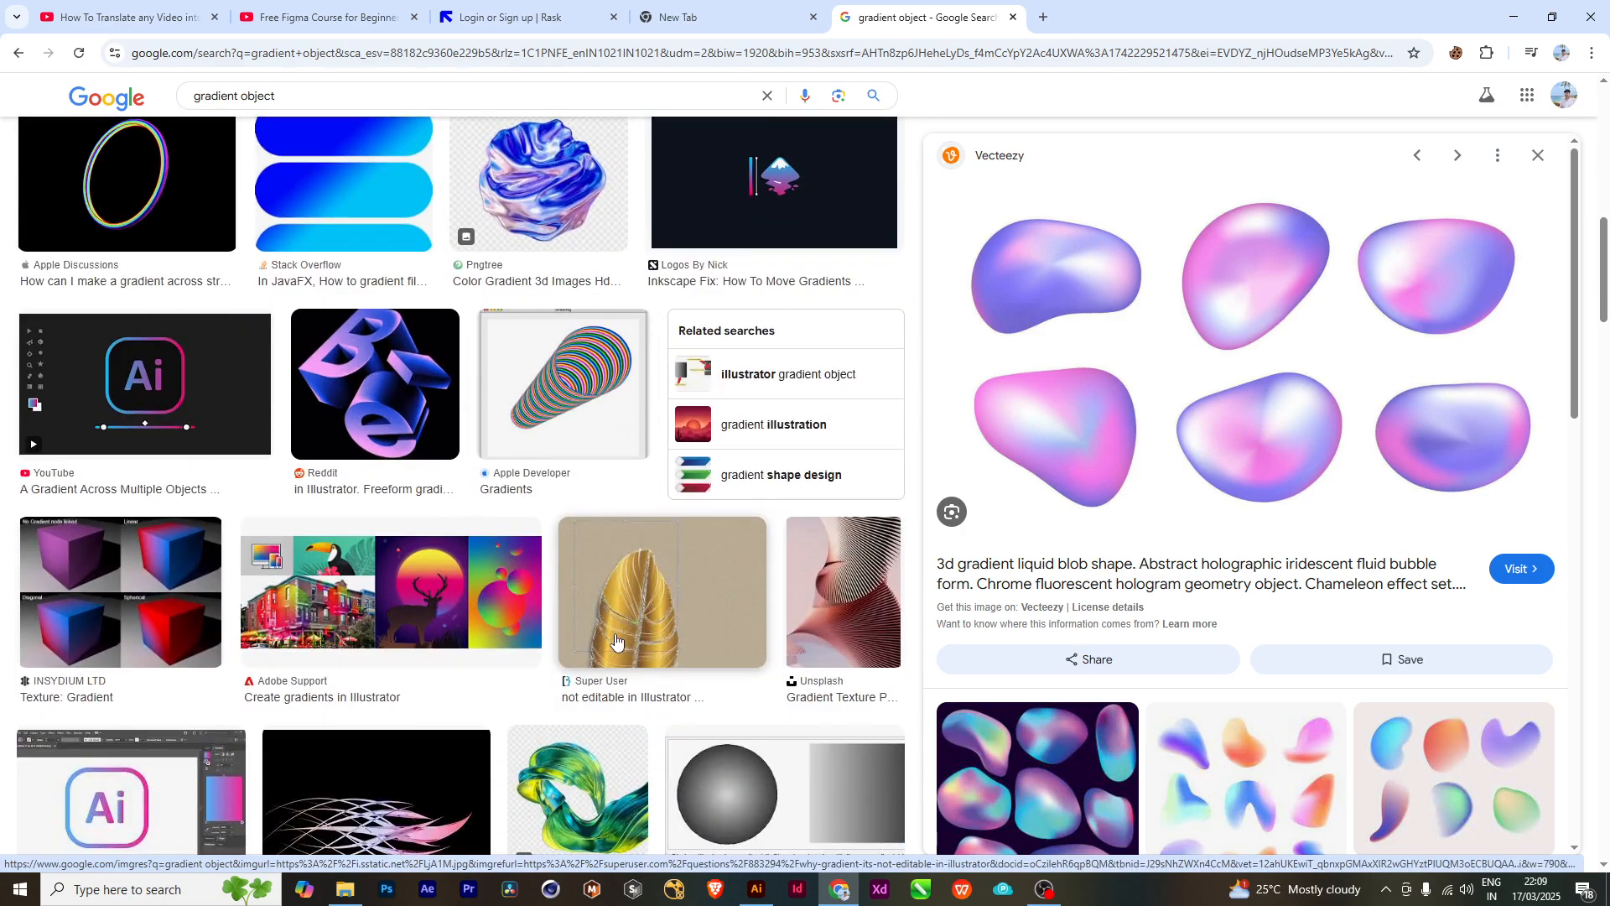
{"action": "scroll", "coordinate": [616, 642], "scroll_direction": "down", "scroll_amount": 1}
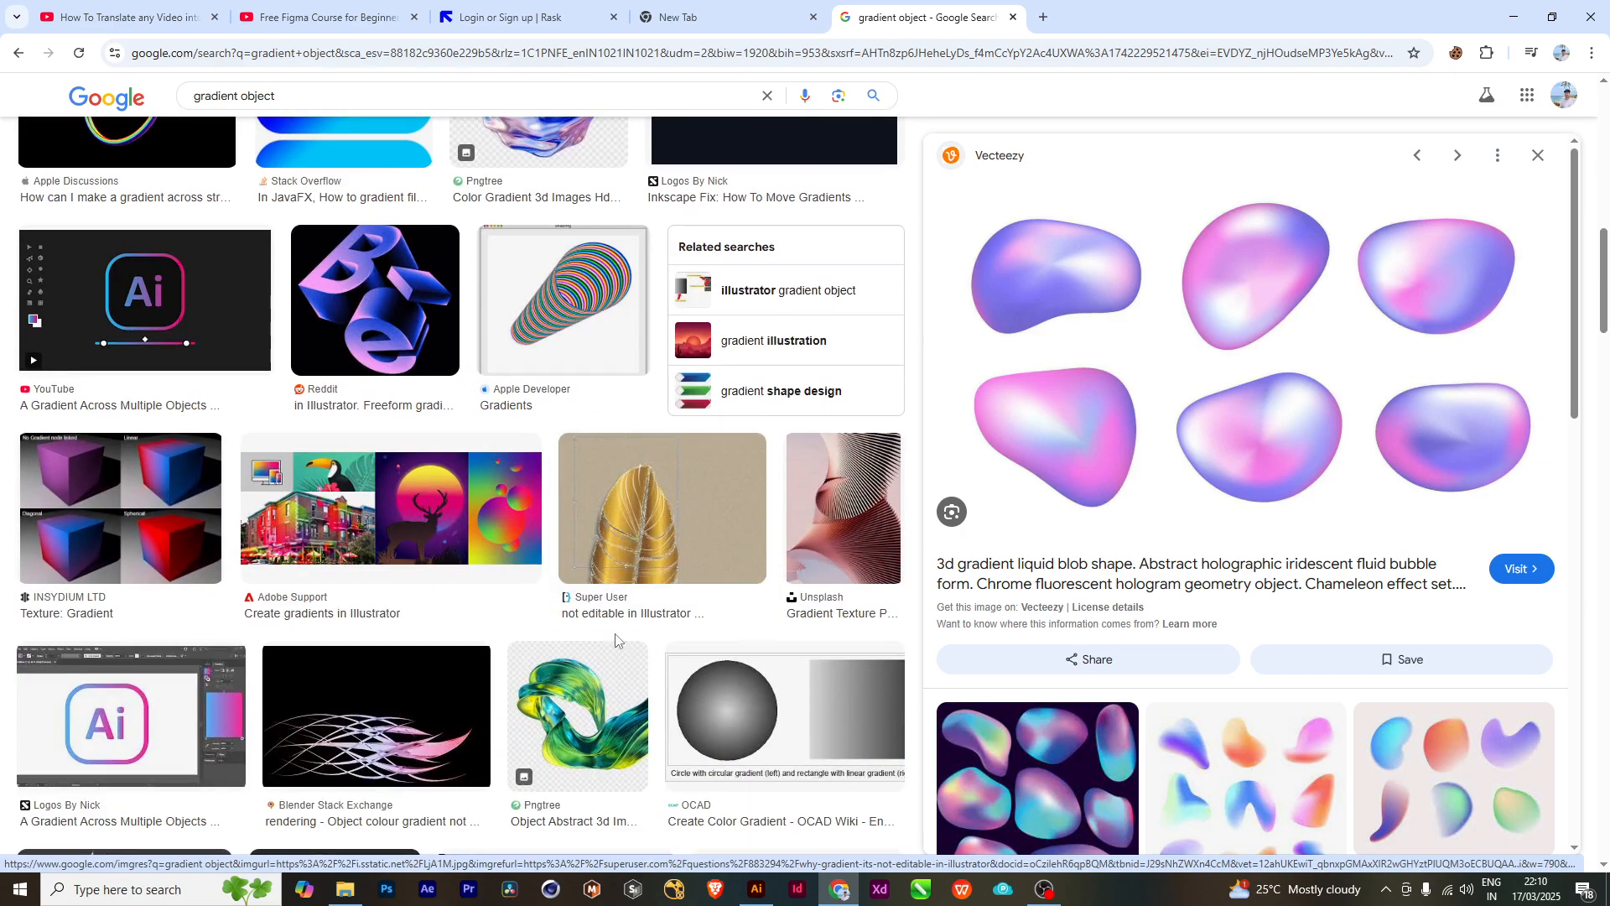
{"action": "scroll", "coordinate": [721, 625], "scroll_direction": "down", "scroll_amount": 3}
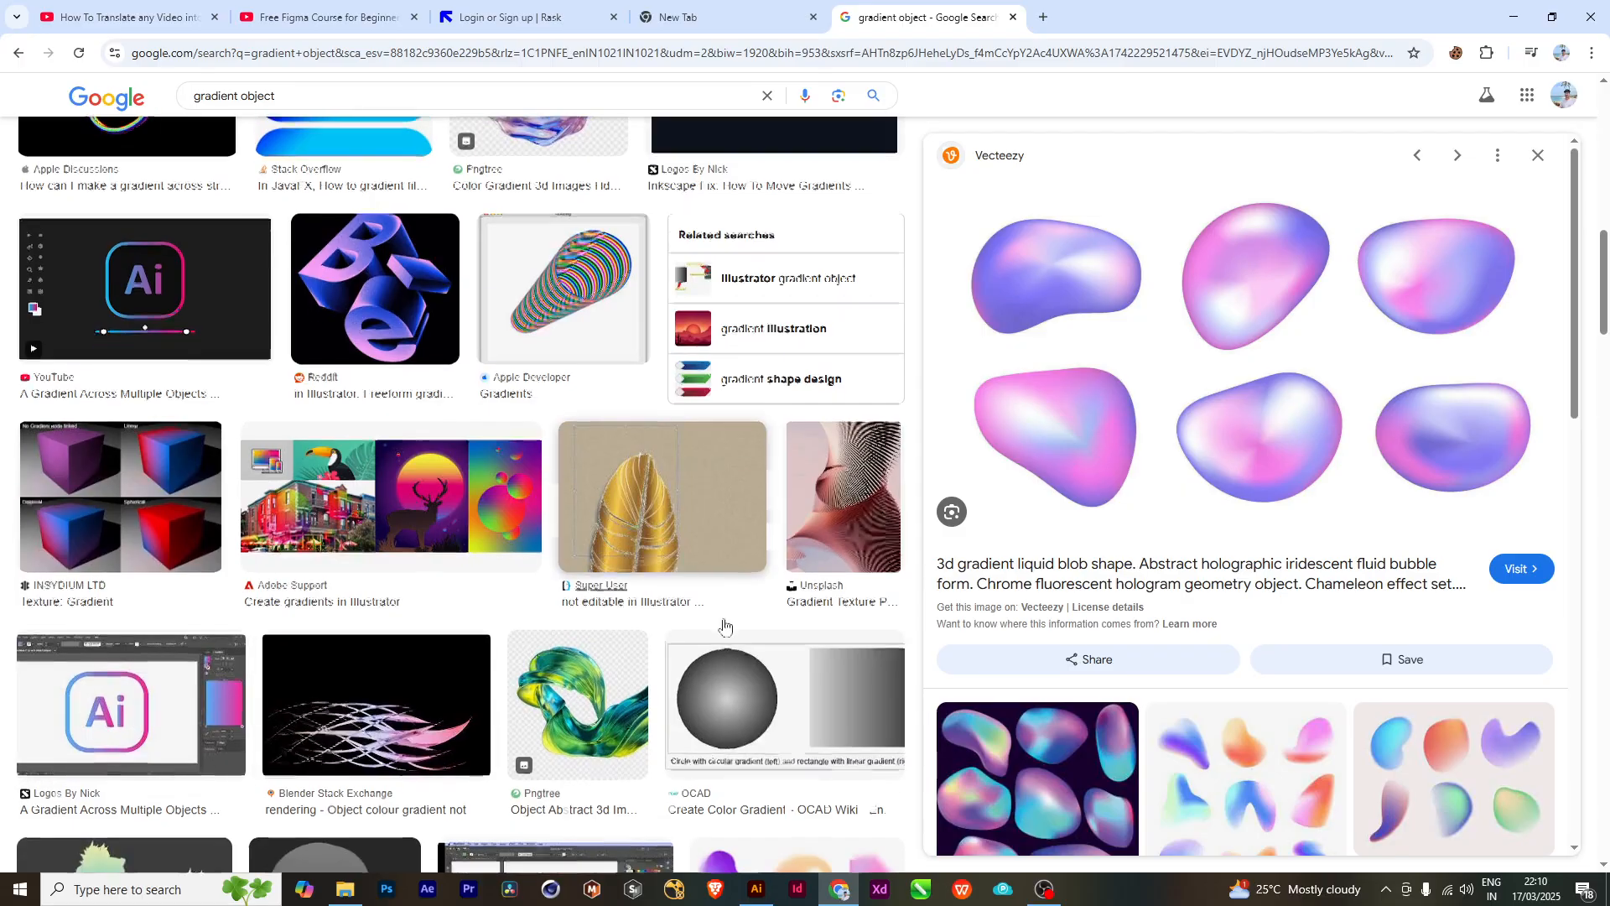
{"action": "scroll", "coordinate": [724, 625], "scroll_direction": "down", "scroll_amount": 2}
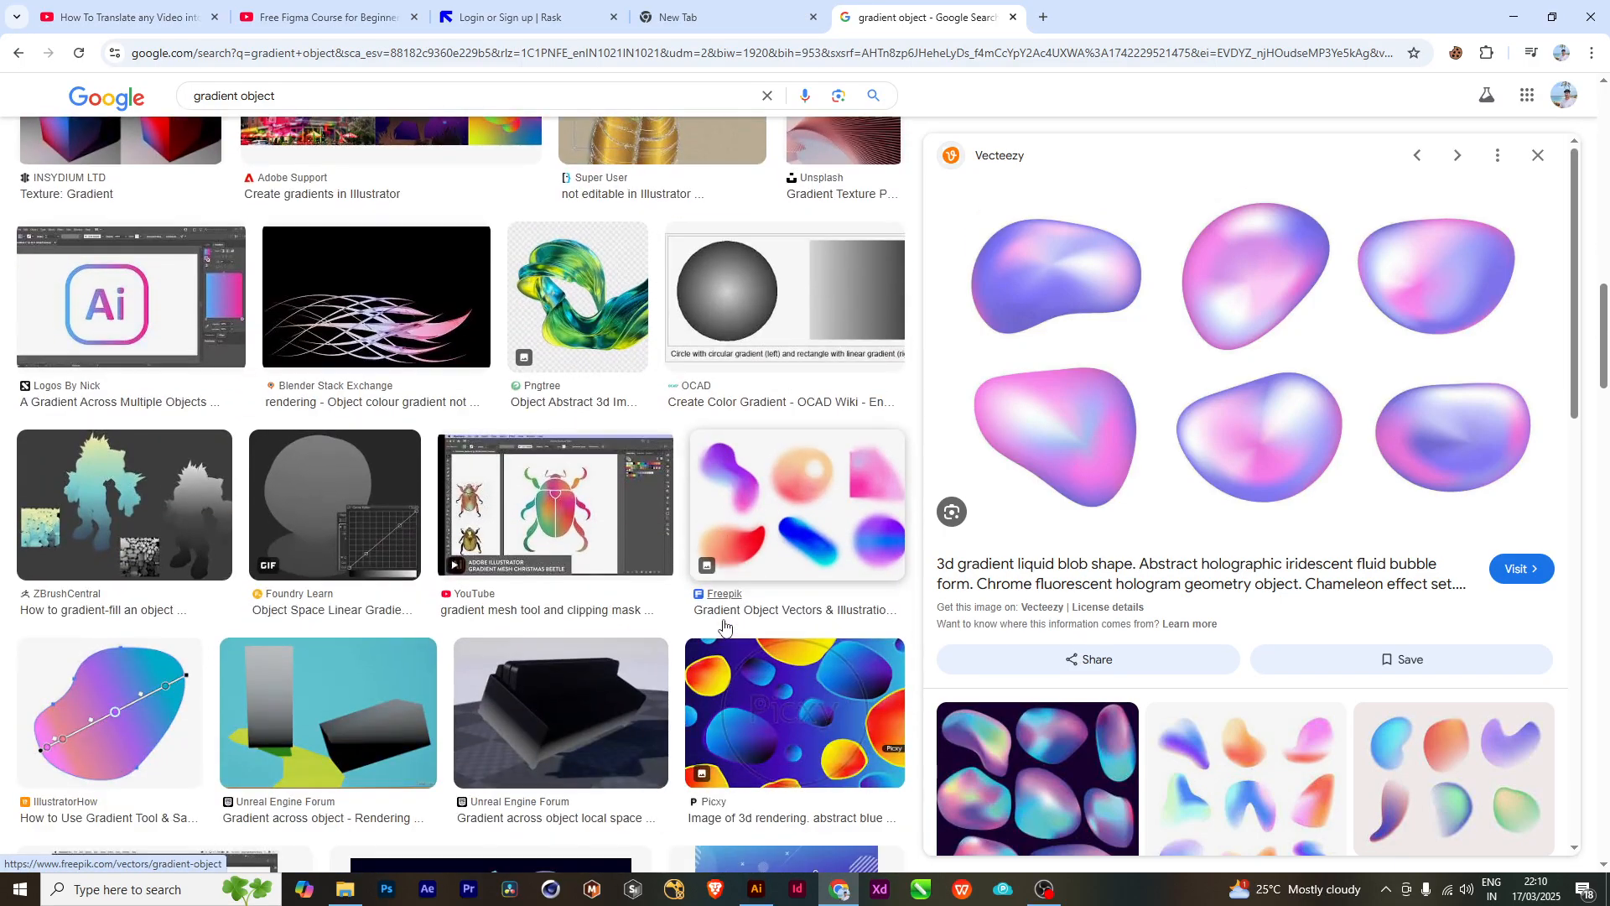
{"action": "scroll", "coordinate": [724, 625], "scroll_direction": "down", "scroll_amount": 8}
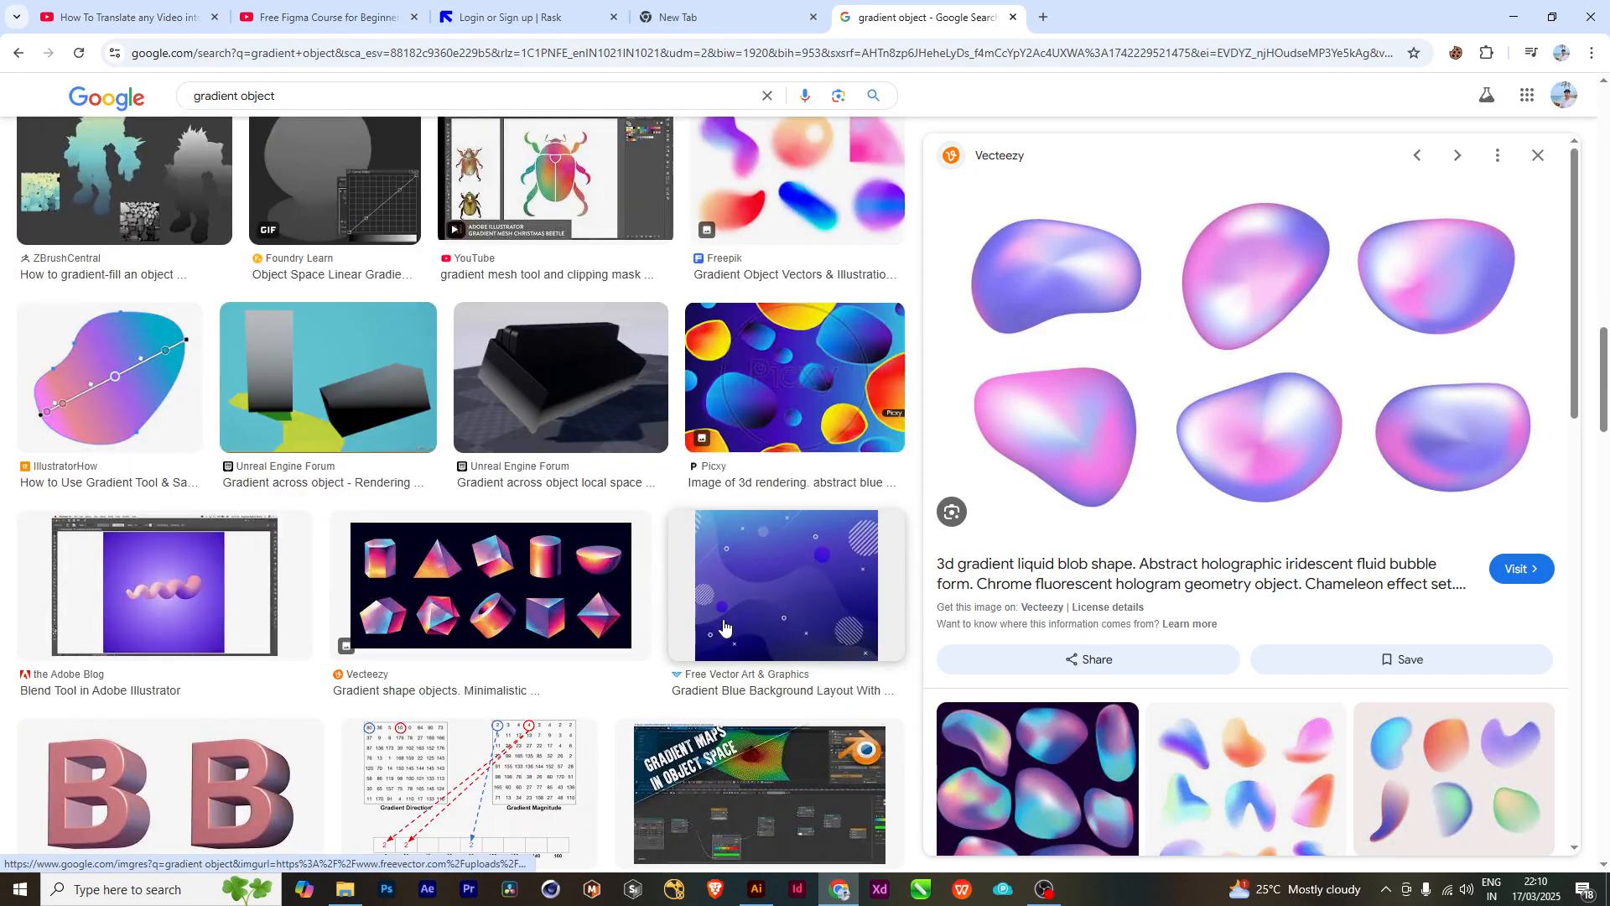
{"action": "scroll", "coordinate": [724, 625], "scroll_direction": "down", "scroll_amount": 3}
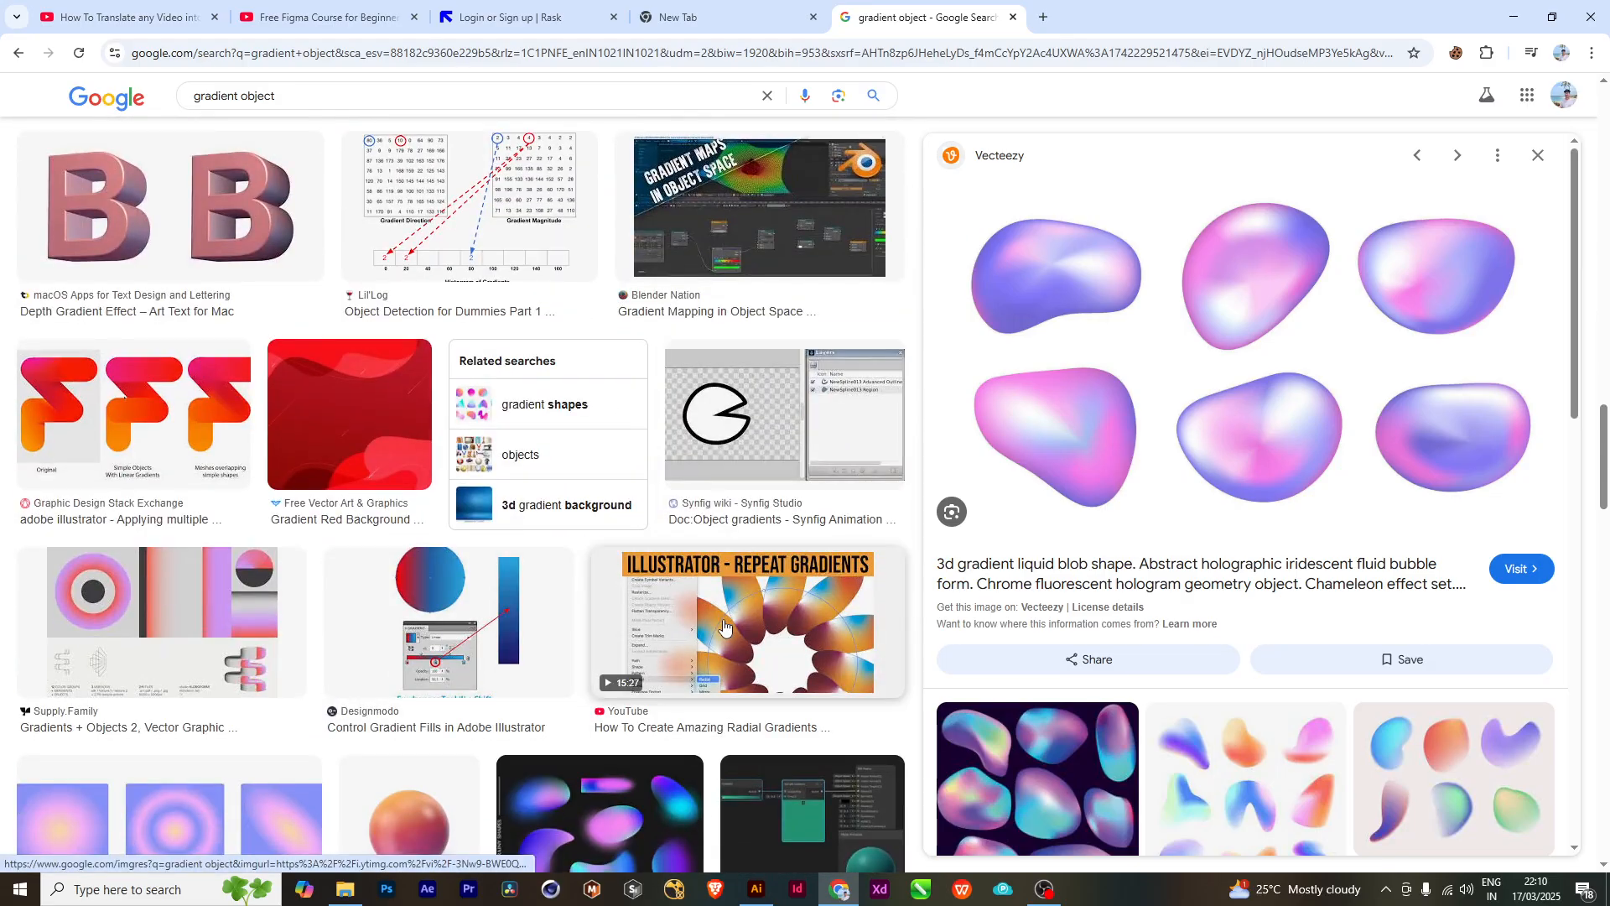
{"action": "scroll", "coordinate": [724, 625], "scroll_direction": "down", "scroll_amount": 2}
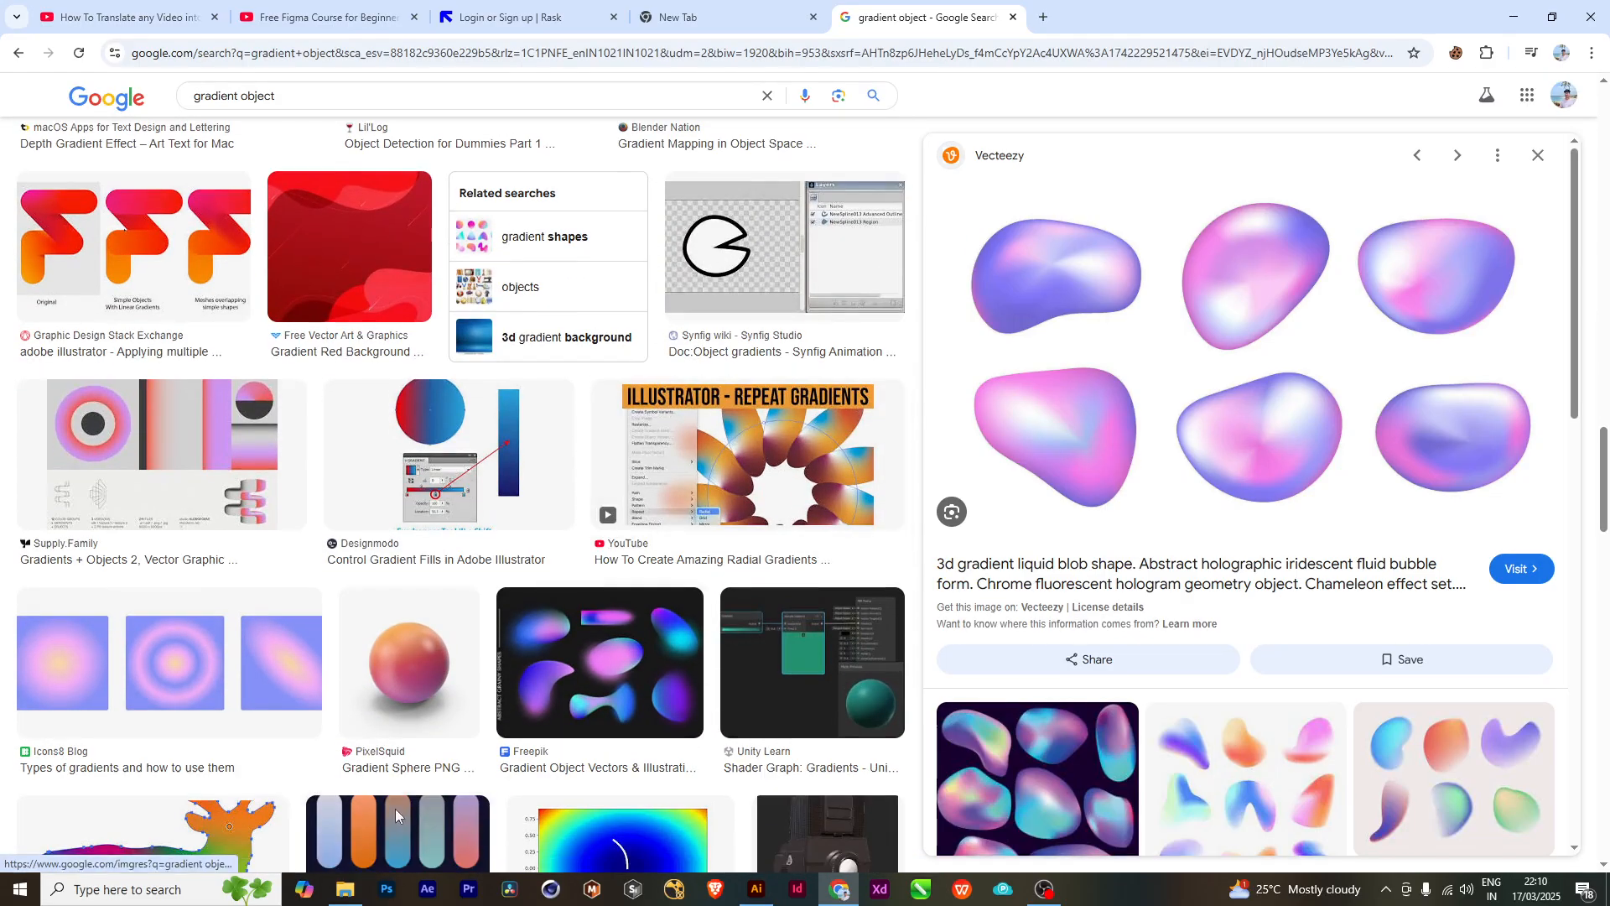
{"action": "scroll", "coordinate": [1139, 585], "scroll_direction": "down", "scroll_amount": 4}
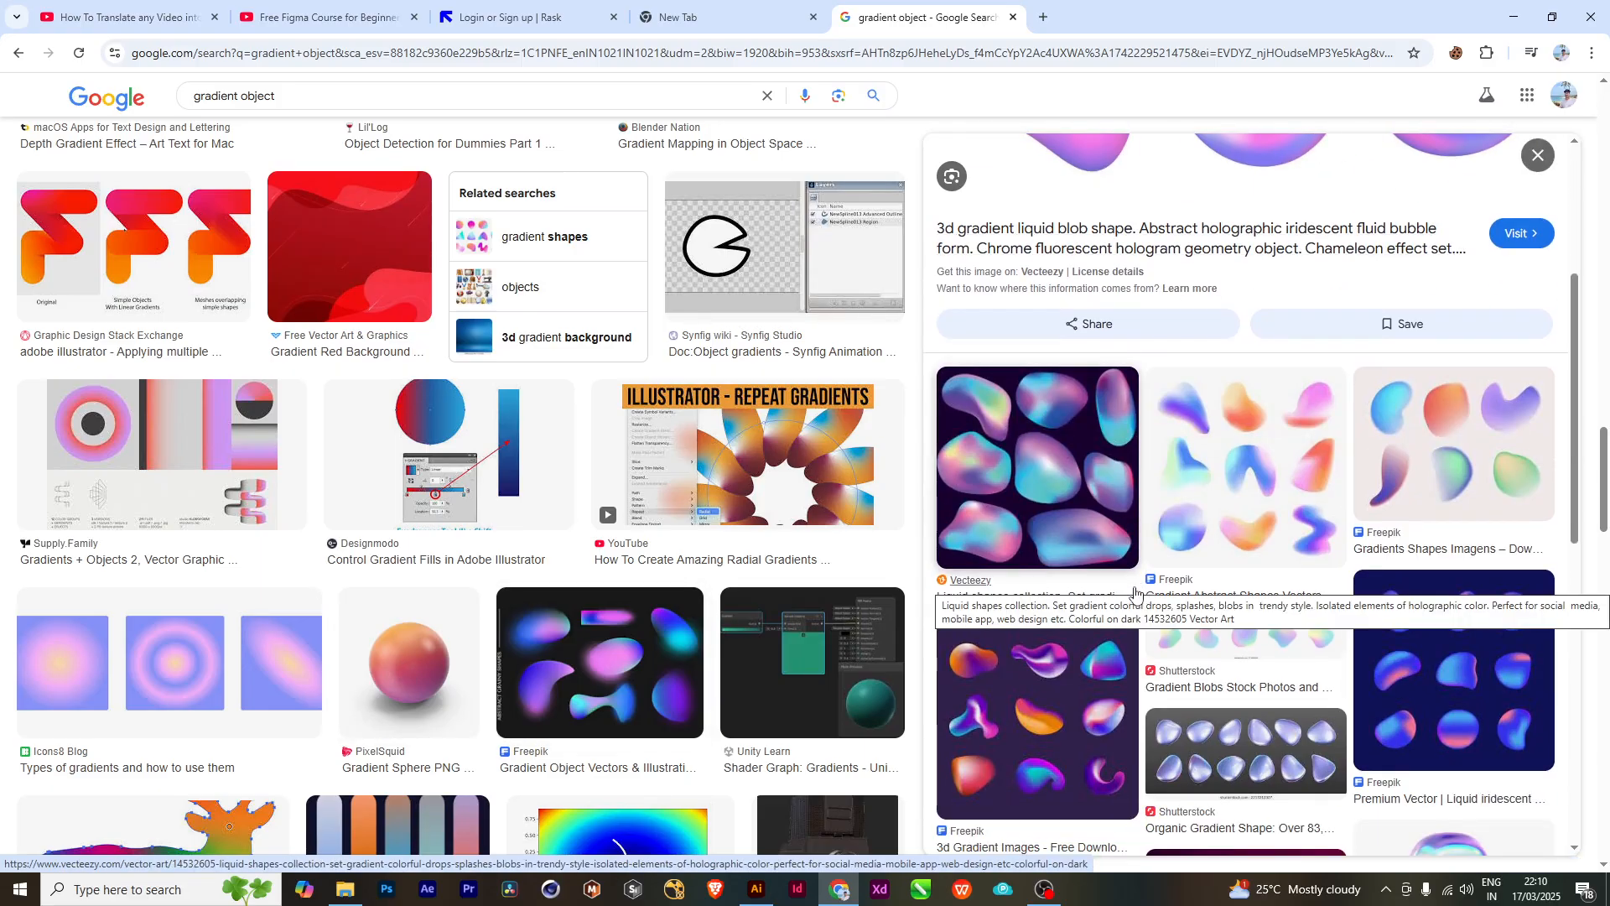
{"action": "scroll", "coordinate": [1146, 597], "scroll_direction": "up", "scroll_amount": 2}
{"action": "left_click_drag", "start_coordinate": [1605, 483], "coordinate": [1603, 126]}
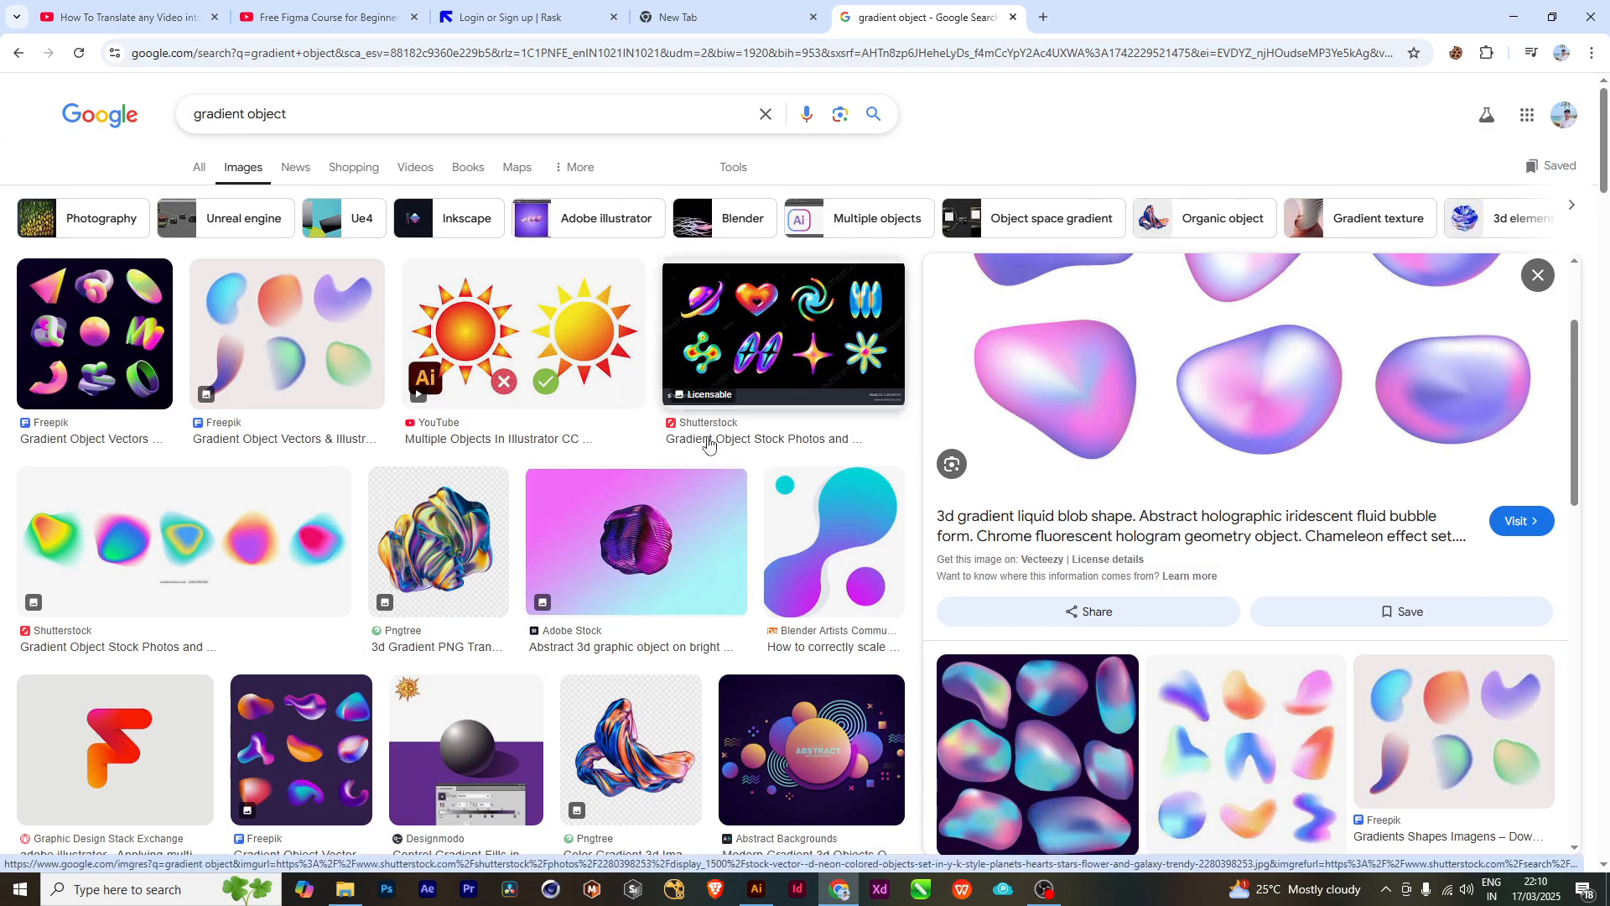
{"action": "scroll", "coordinate": [693, 559], "scroll_direction": "down", "scroll_amount": 2}
{"action": "scroll", "coordinate": [692, 559], "scroll_direction": "down", "scroll_amount": 2}
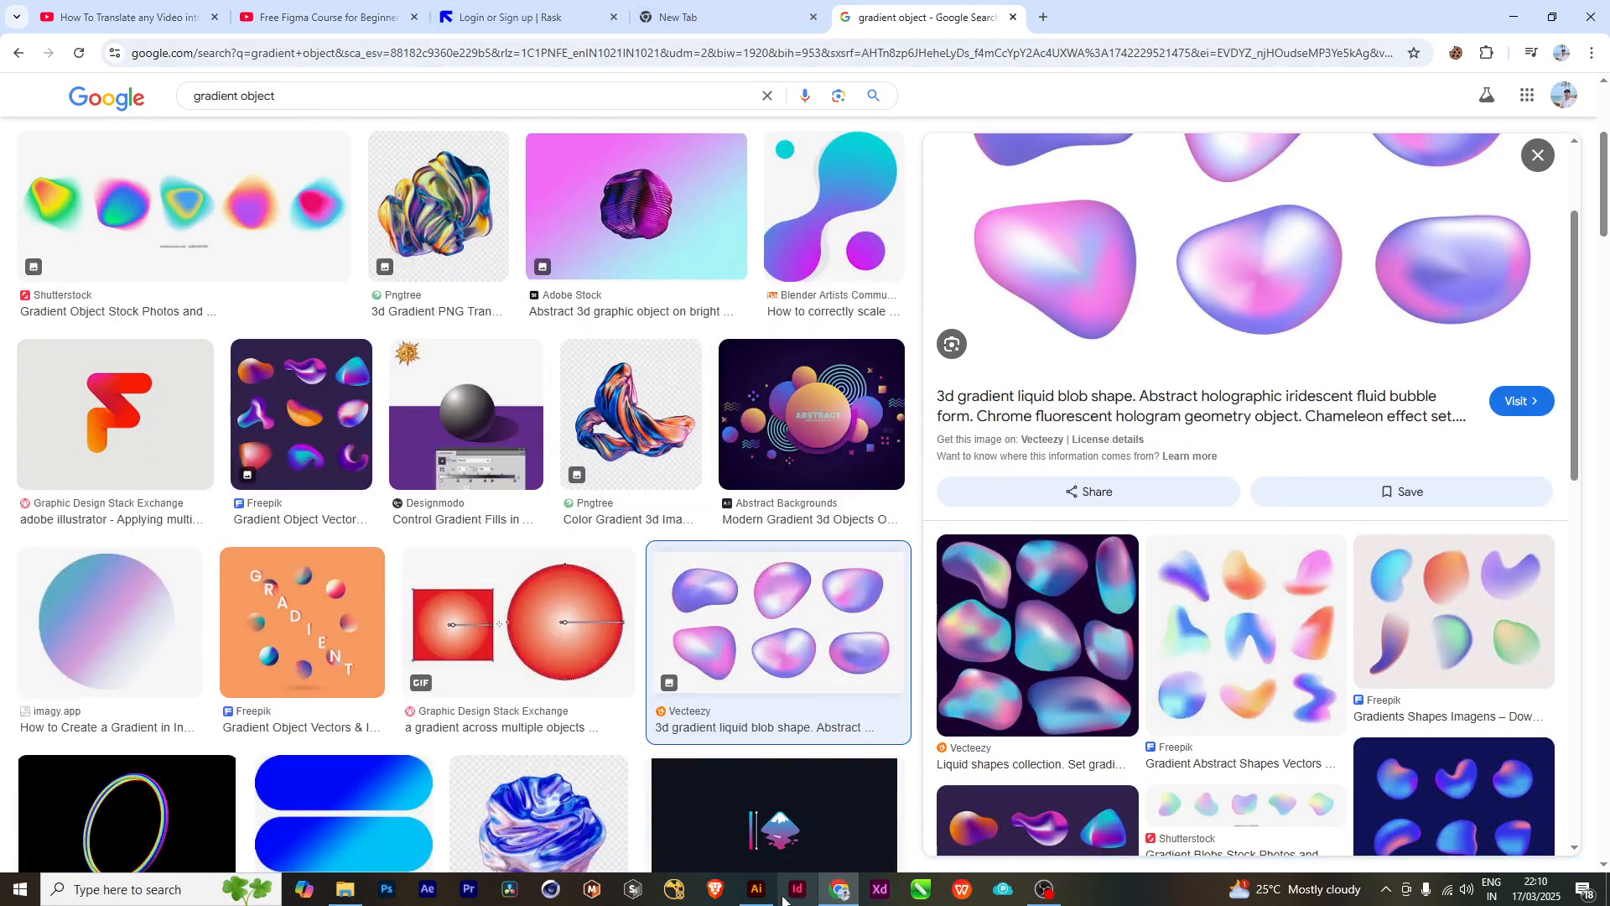
- Switch to Illustrator and draw a tall white ellipse about 425 × 665 mm in the empty area below the orange-yellow gradient rectangles
{"action": "left_click", "coordinate": [756, 889]}
{"action": "mouse_move", "coordinate": [664, 562]}
{"action": "left_mouse_down"}
{"action": "mouse_move", "coordinate": [968, 521]}
{"action": "mouse_move", "coordinate": [888, 555]}
{"action": "left_mouse_up"}
{"action": "left_click_drag", "start_coordinate": [1159, 546], "coordinate": [552, 550]}
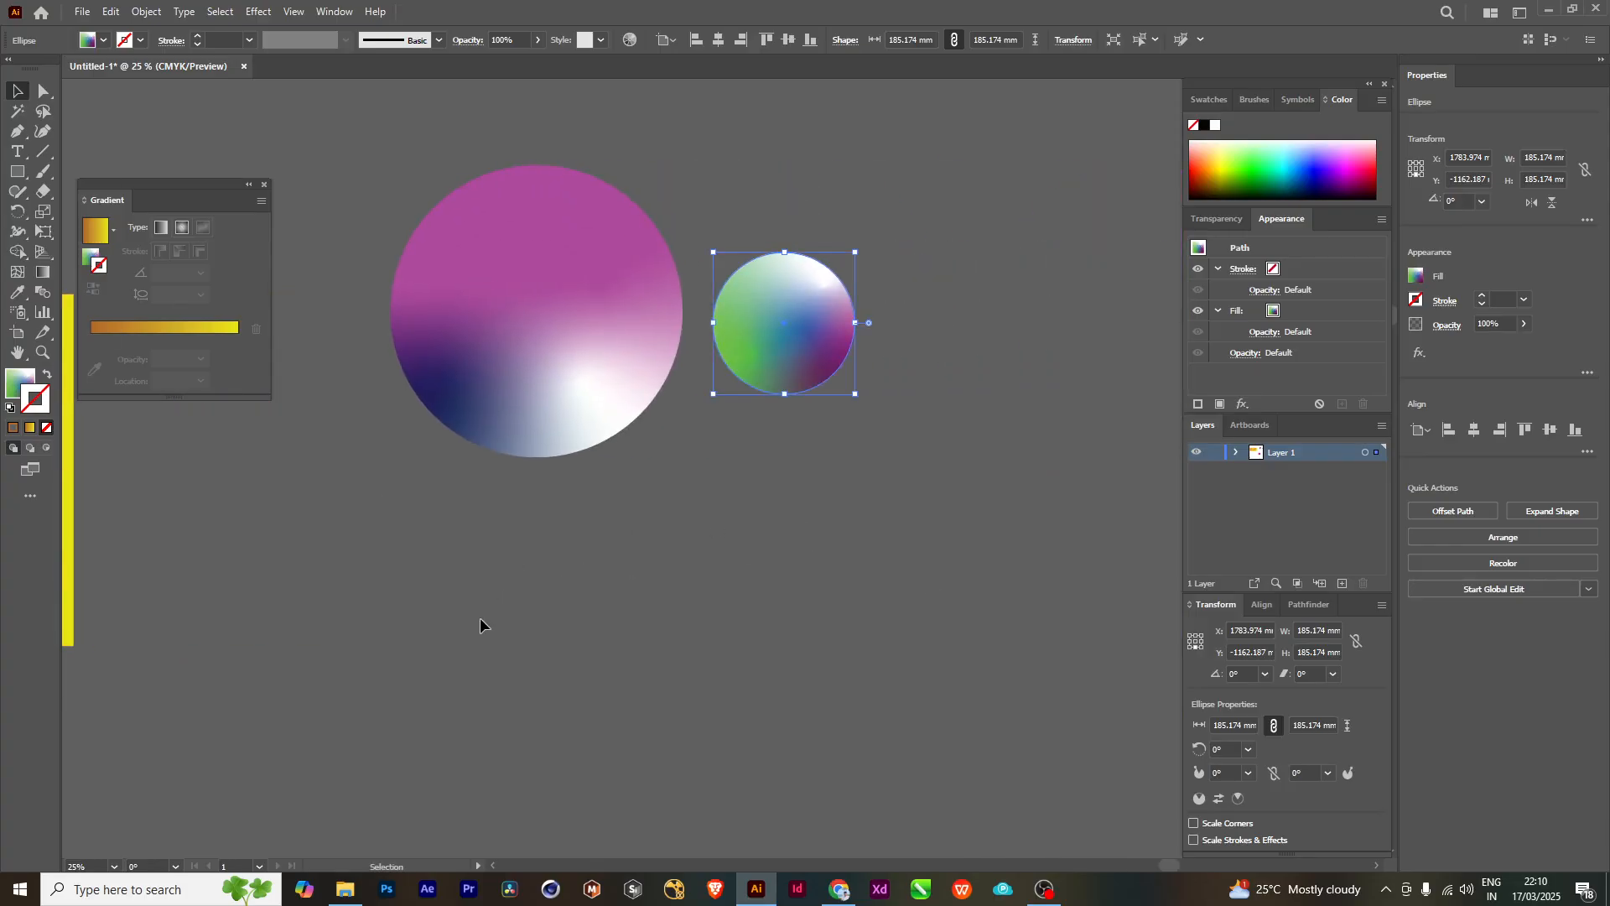
{"action": "left_click_drag", "start_coordinate": [559, 628], "coordinate": [832, 692]}
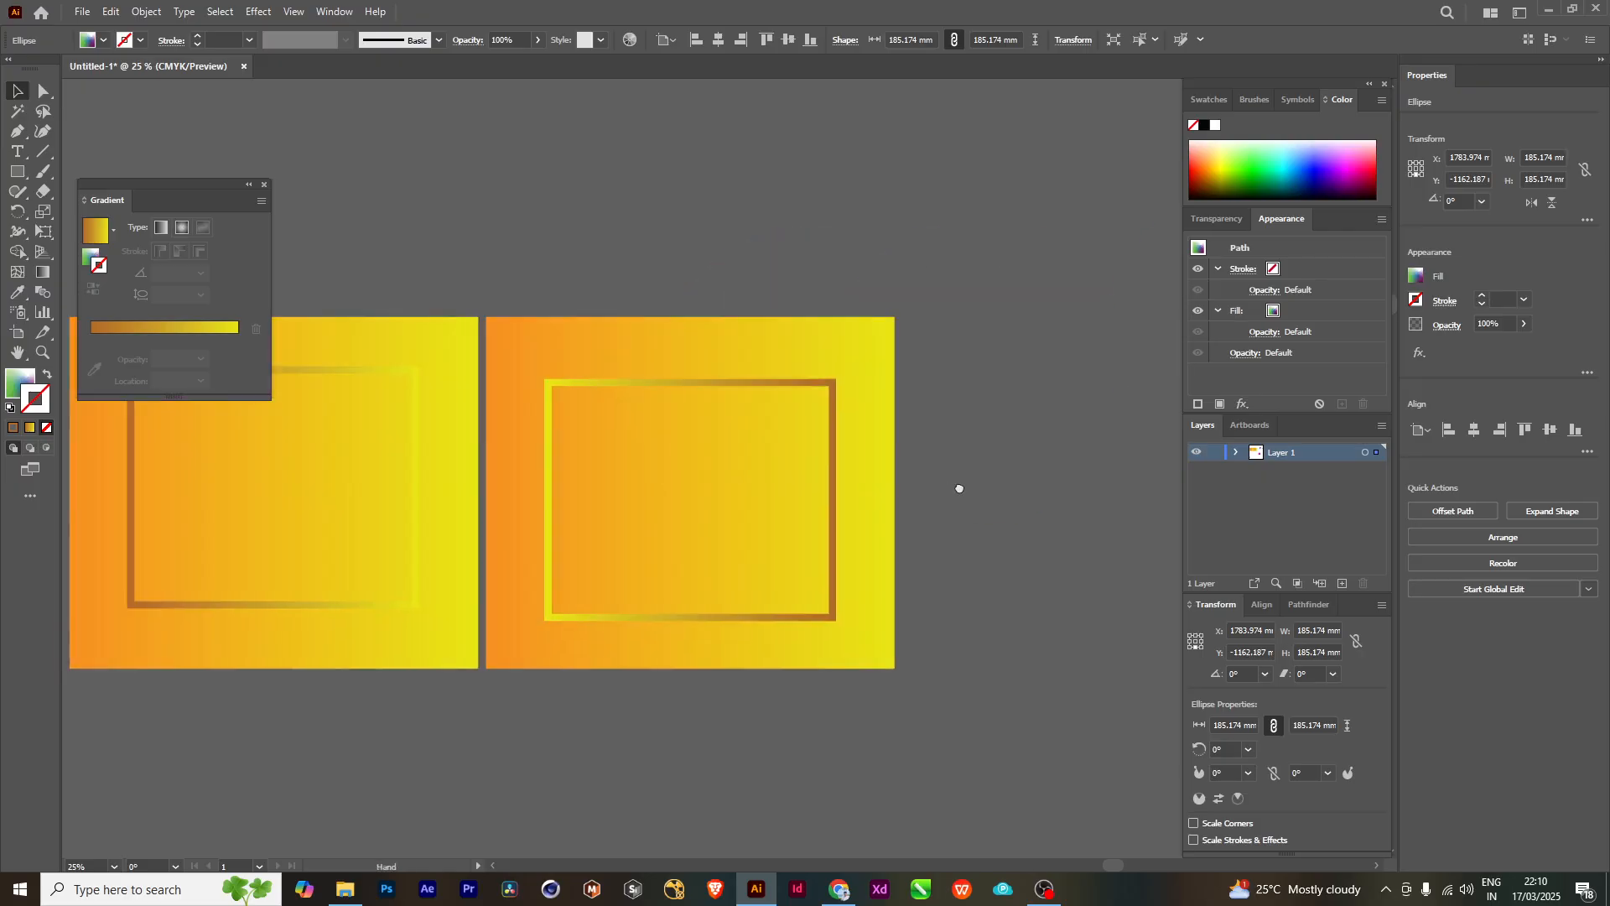
{"action": "scroll", "coordinate": [737, 525], "scroll_direction": "left", "scroll_amount": 5}
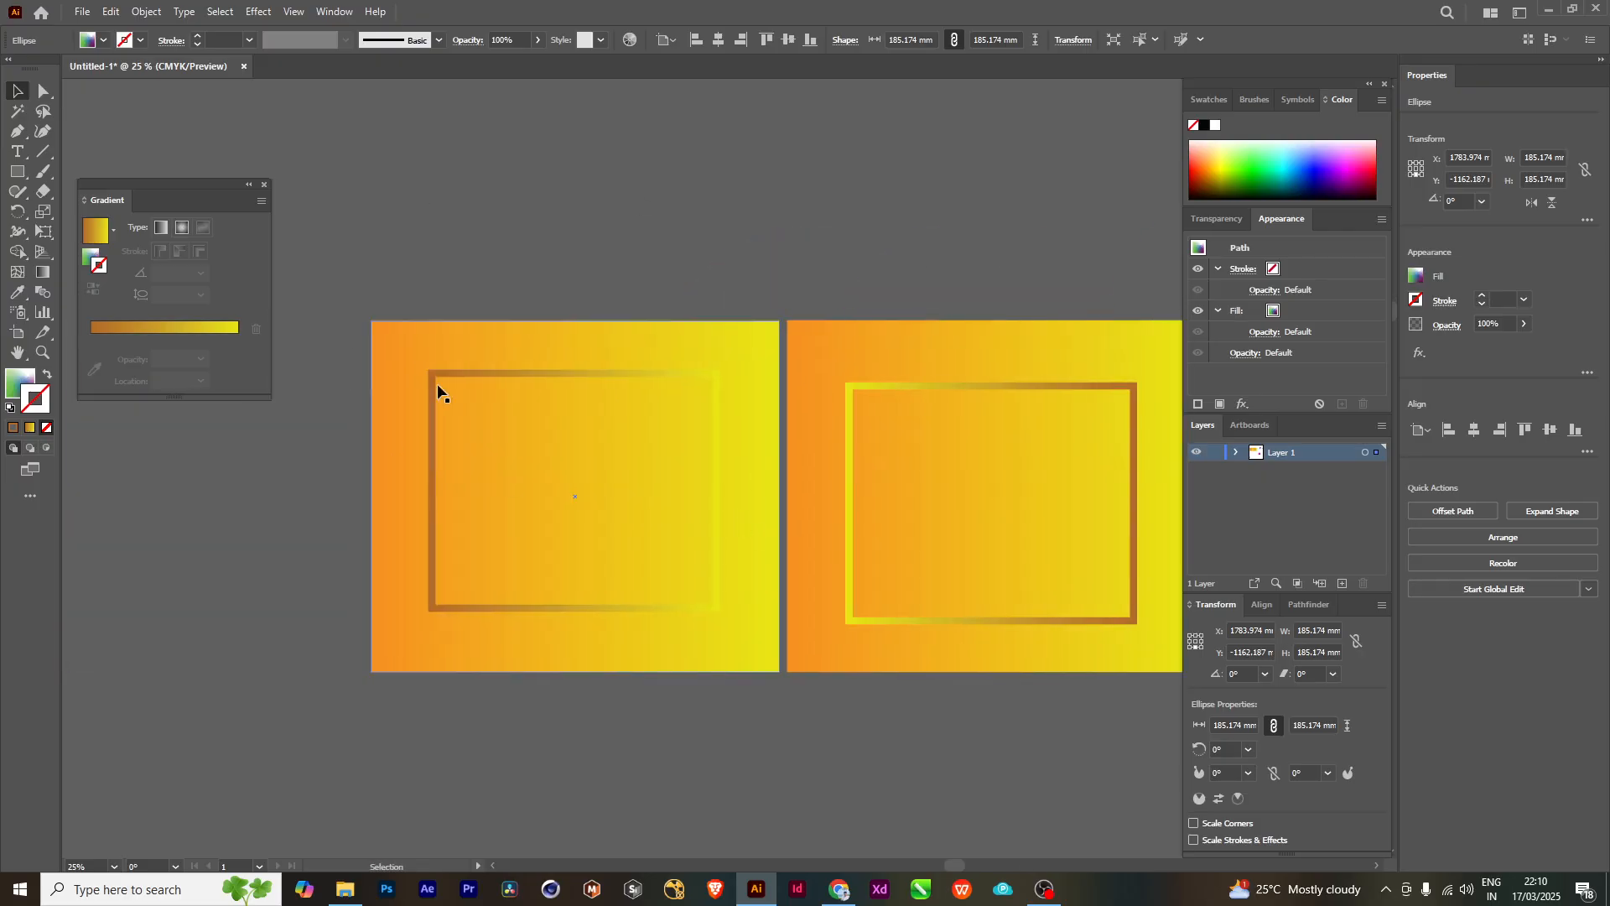
{"action": "left_click_drag", "start_coordinate": [906, 671], "coordinate": [685, 420]}
{"action": "left_click_drag", "start_coordinate": [675, 722], "coordinate": [560, 517]}
{"action": "left_click_drag", "start_coordinate": [398, 579], "coordinate": [505, 538]}
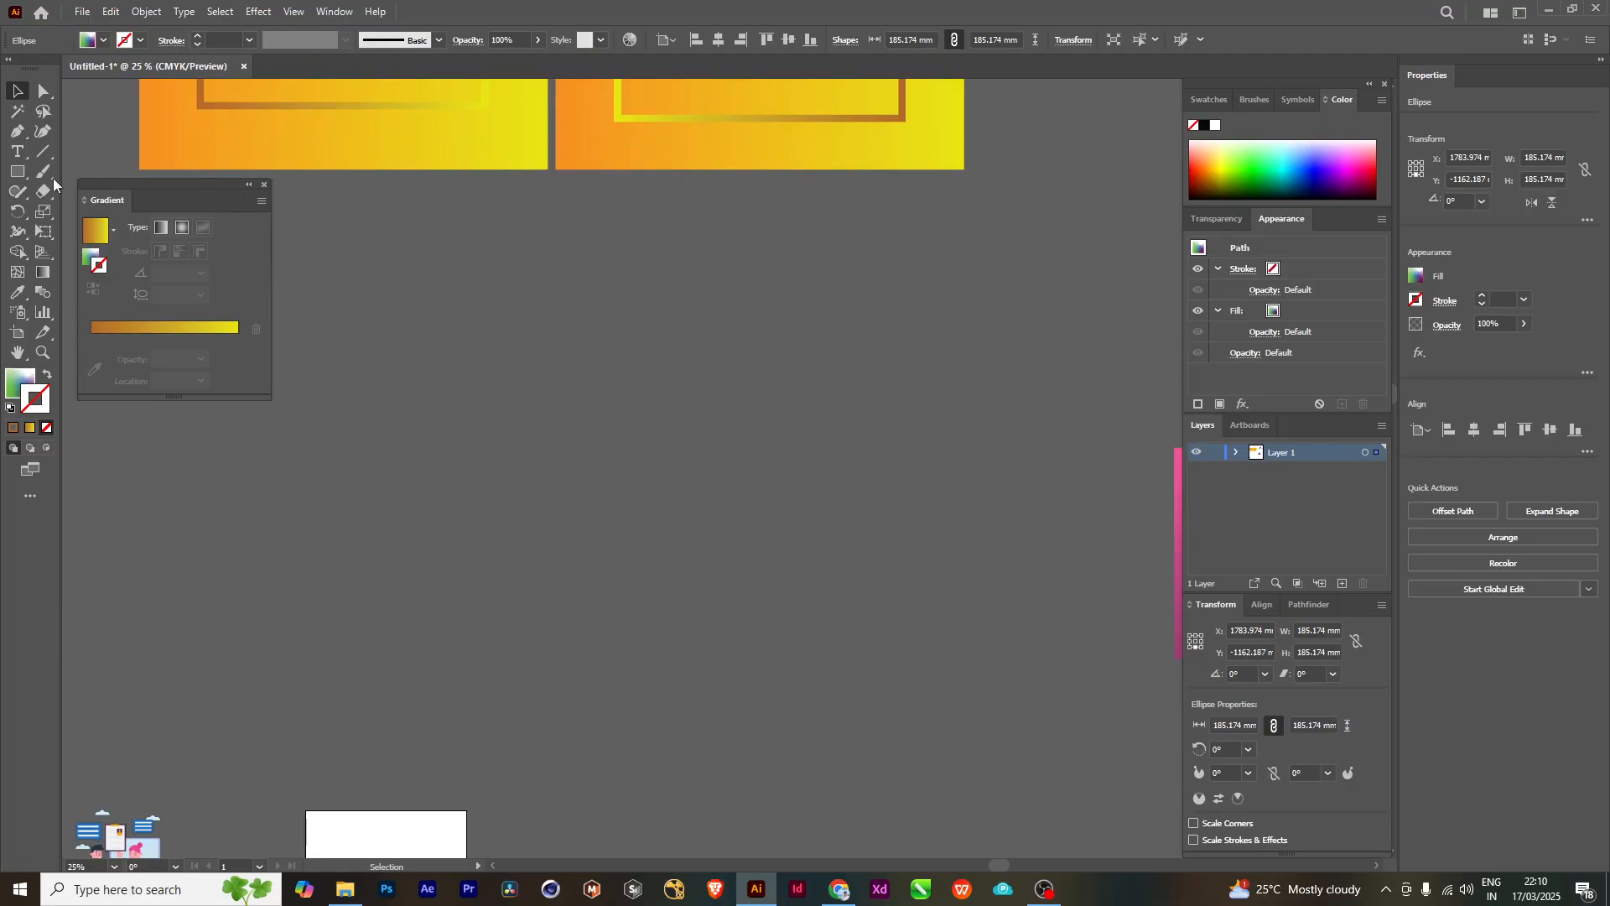
{"action": "left_click", "coordinate": [18, 172]}
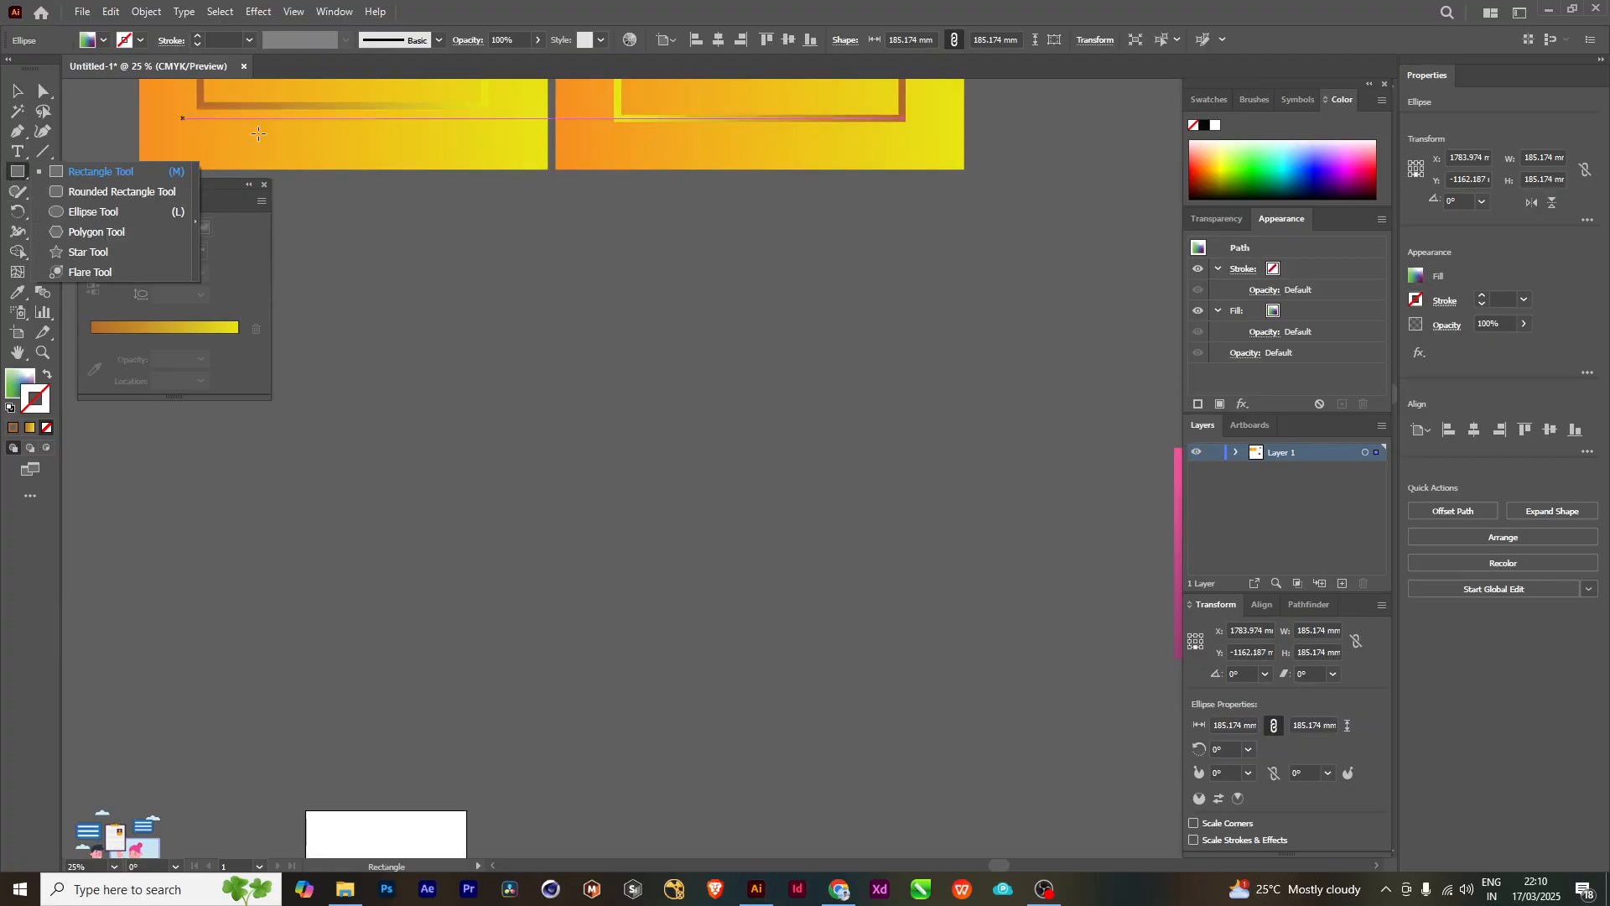
{"action": "left_click", "coordinate": [76, 213]}
{"action": "scroll", "coordinate": [562, 399], "scroll_direction": "down", "scroll_amount": 1}
{"action": "left_click_drag", "start_coordinate": [652, 277], "coordinate": [978, 790]}
{"action": "left_click_drag", "start_coordinate": [962, 500], "coordinate": [930, 612]}
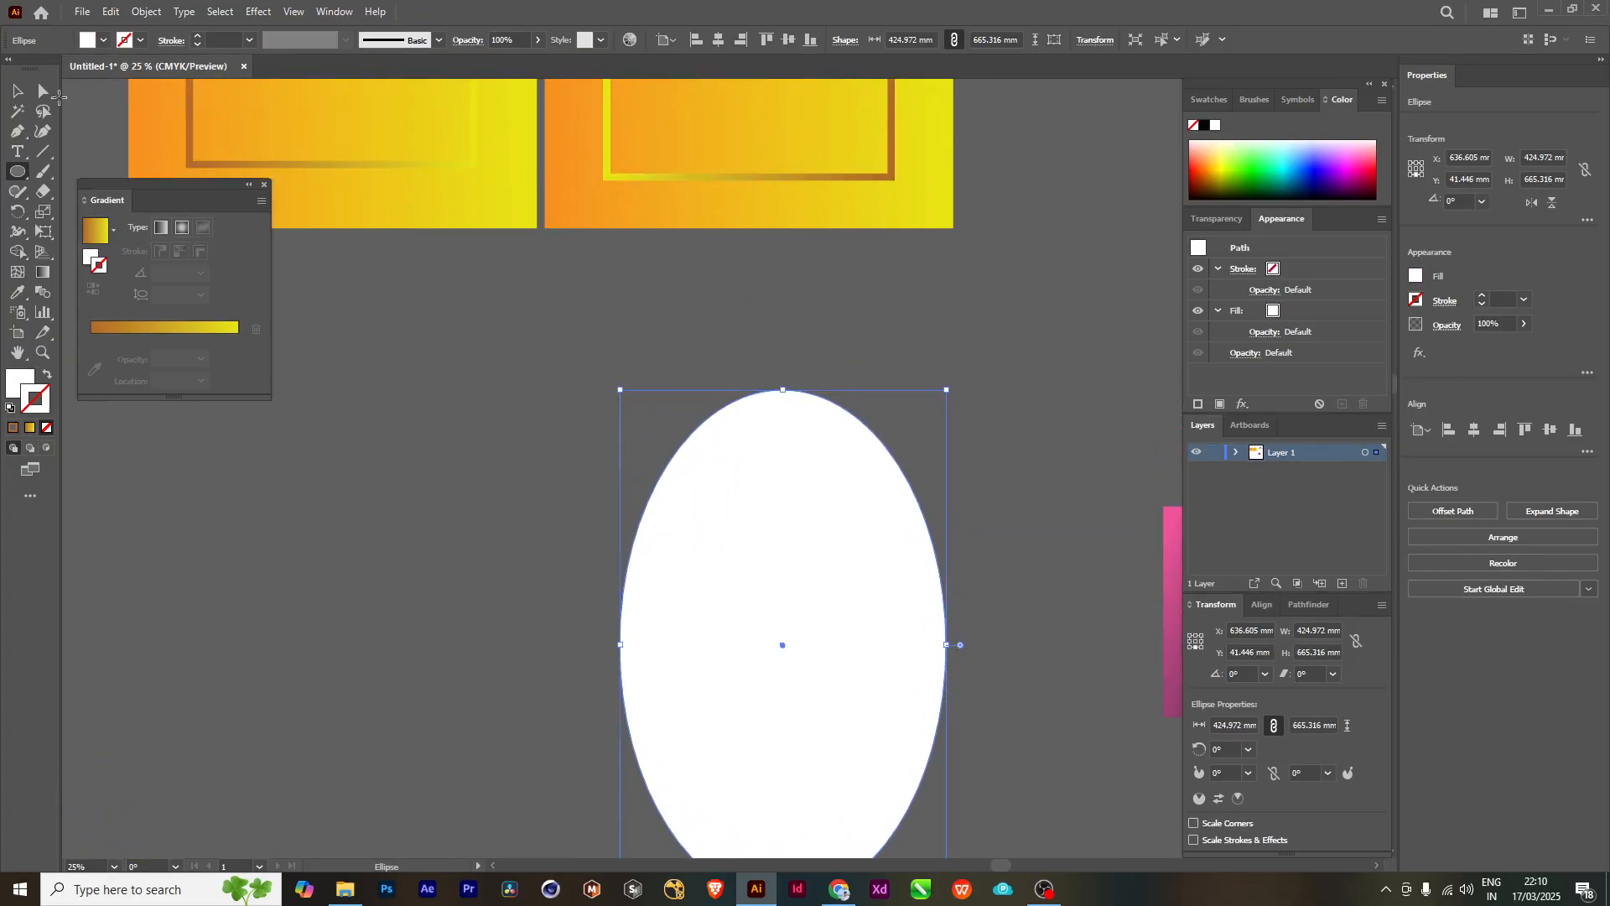
- Move the white ellipse down to the empty canvas area near the white artboard, at about X 934 mm and Y 1241 mm
{"action": "left_click", "coordinate": [17, 91]}
{"action": "left_click_drag", "start_coordinate": [480, 575], "coordinate": [676, 181]}
{"action": "scroll", "coordinate": [676, 181], "scroll_direction": "down", "scroll_amount": 2}
{"action": "left_click_drag", "start_coordinate": [847, 278], "coordinate": [486, 685]}
{"action": "left_click_drag", "start_coordinate": [606, 643], "coordinate": [654, 608]}
{"action": "left_click_drag", "start_coordinate": [540, 588], "coordinate": [1015, 645]}
{"action": "left_click_drag", "start_coordinate": [1078, 575], "coordinate": [914, 575]}
{"action": "scroll", "coordinate": [750, 538], "scroll_direction": "up", "scroll_amount": 1}
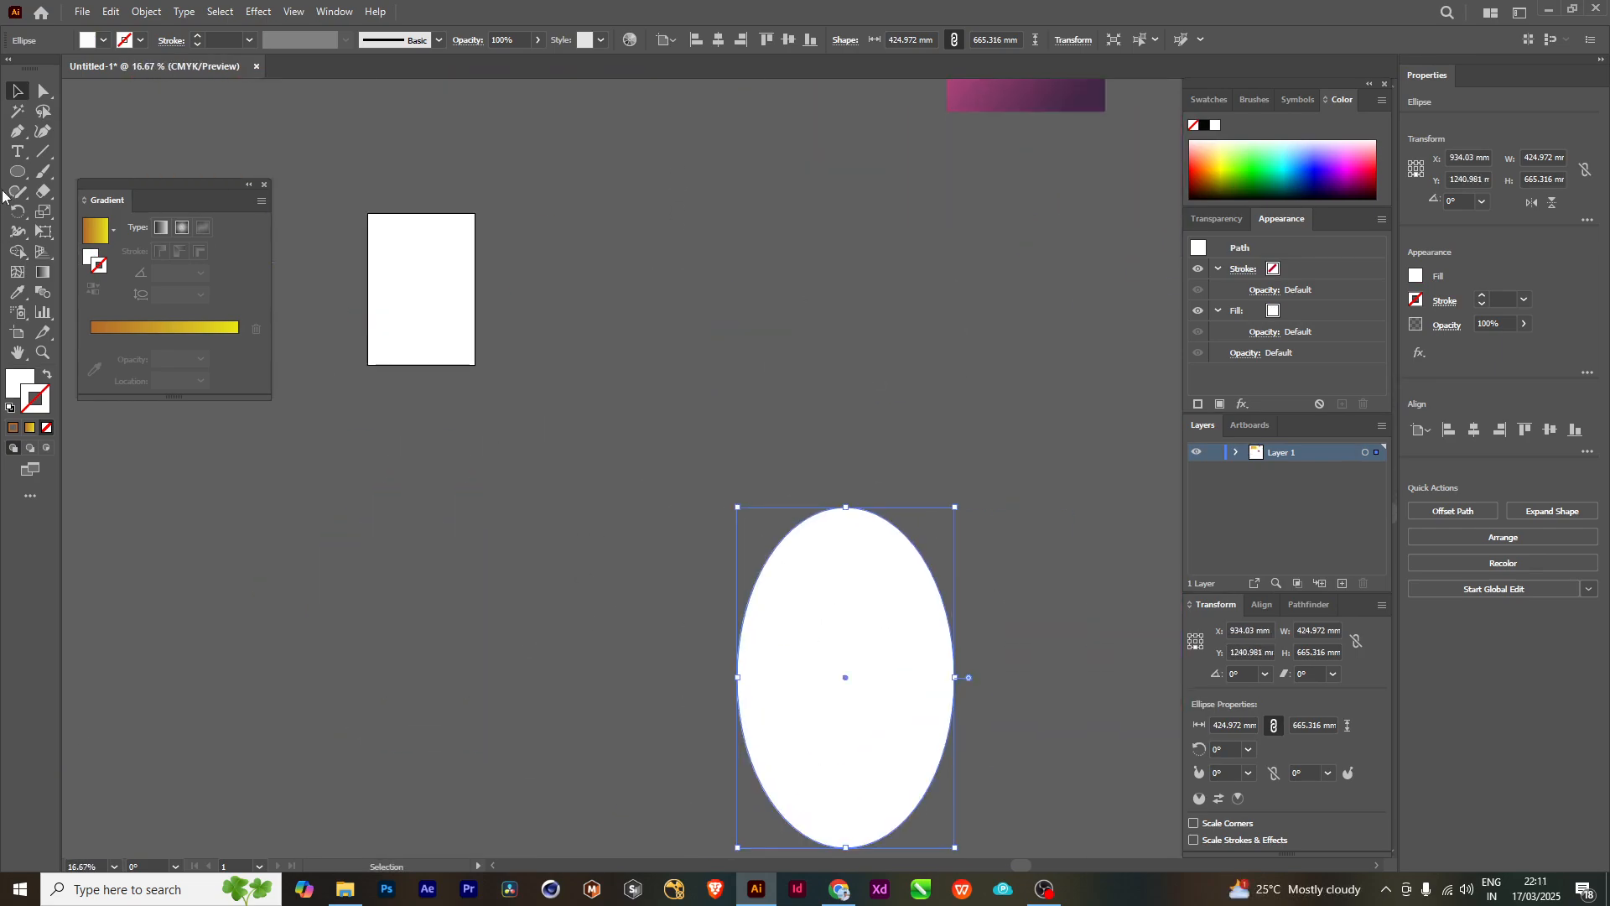
- Draw a smaller white circle centred over the upper end of the ellipse, overlapping it like a head on a body
{"action": "key", "text": "l"}
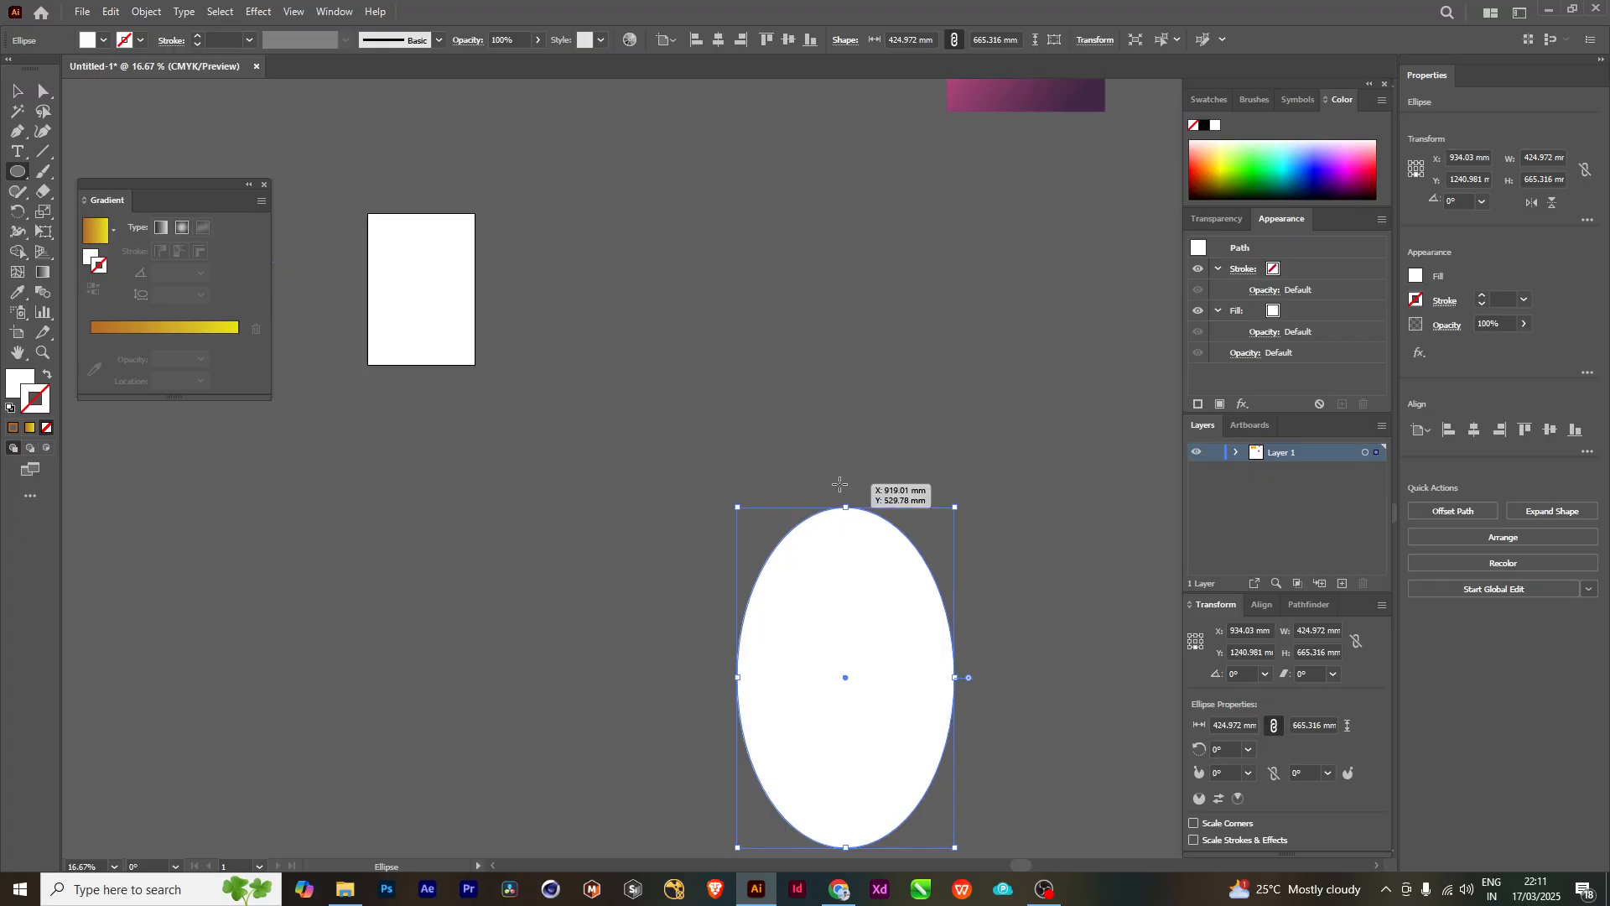
{"action": "left_click_drag", "start_coordinate": [846, 485], "coordinate": [783, 430]}
{"action": "left_click_drag", "start_coordinate": [1021, 603], "coordinate": [850, 495]}
{"action": "left_click", "coordinate": [24, 93]}
{"action": "left_click", "coordinate": [821, 606]}
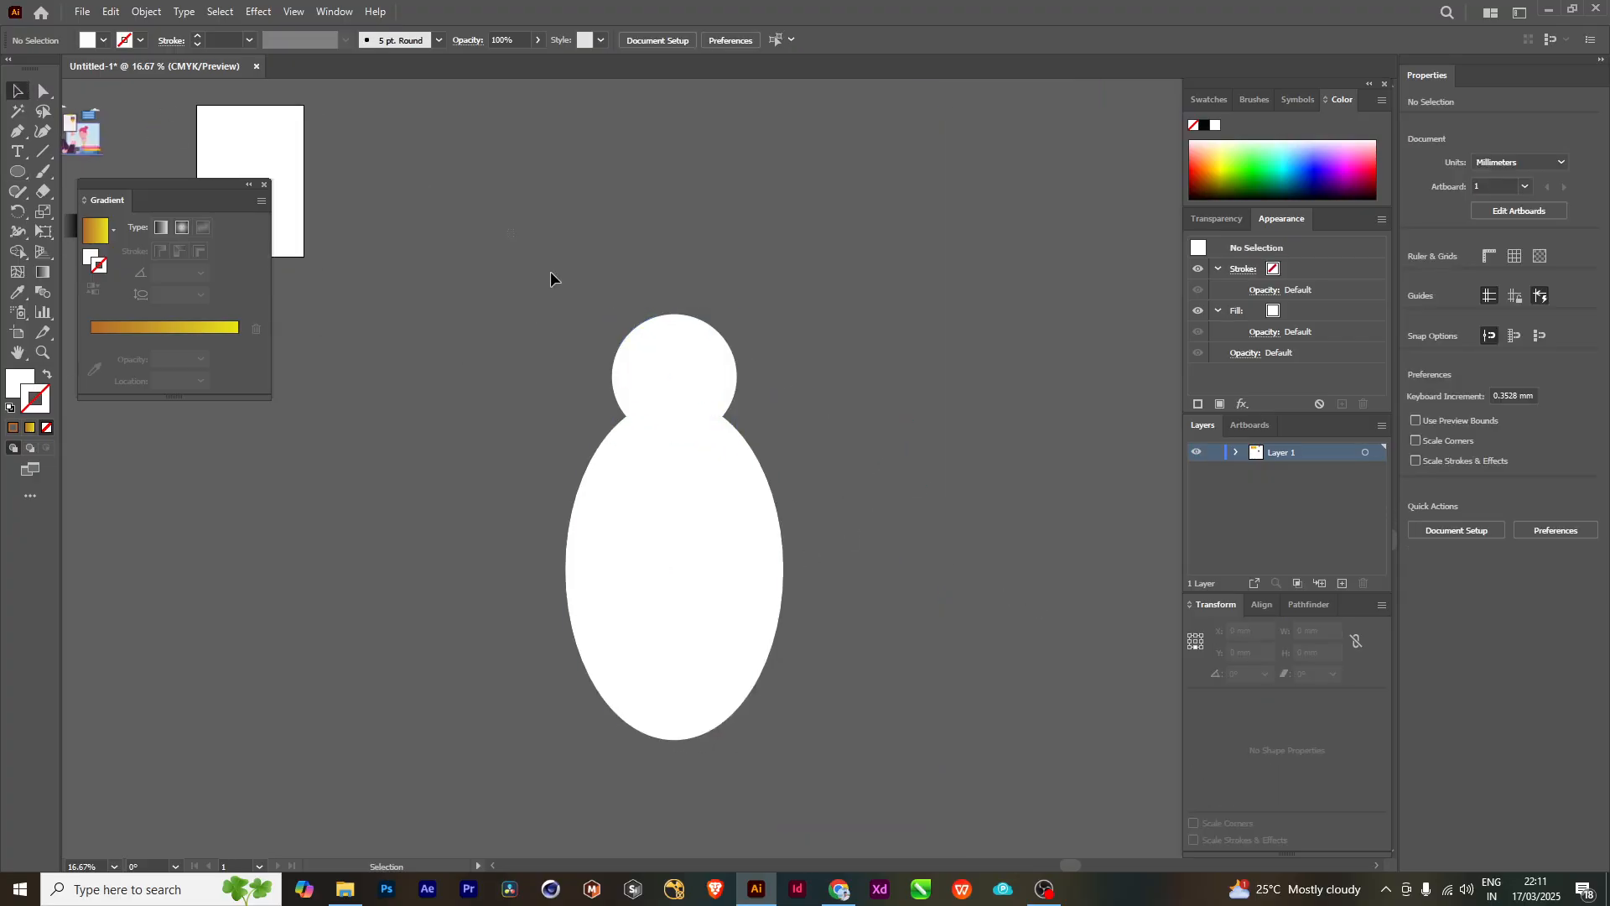
{"action": "left_click_drag", "start_coordinate": [550, 271], "coordinate": [908, 719]}
{"action": "left_click_drag", "start_coordinate": [942, 408], "coordinate": [952, 475]}
{"action": "left_click_drag", "start_coordinate": [577, 309], "coordinate": [920, 834]}
{"action": "left_click_drag", "start_coordinate": [840, 713], "coordinate": [852, 662]}
{"action": "left_click", "coordinate": [852, 655]}
{"action": "scroll", "coordinate": [719, 434], "scroll_direction": "up", "scroll_amount": 1}
{"action": "left_click_drag", "start_coordinate": [884, 336], "coordinate": [937, 406]}
{"action": "left_click", "coordinate": [744, 411]}
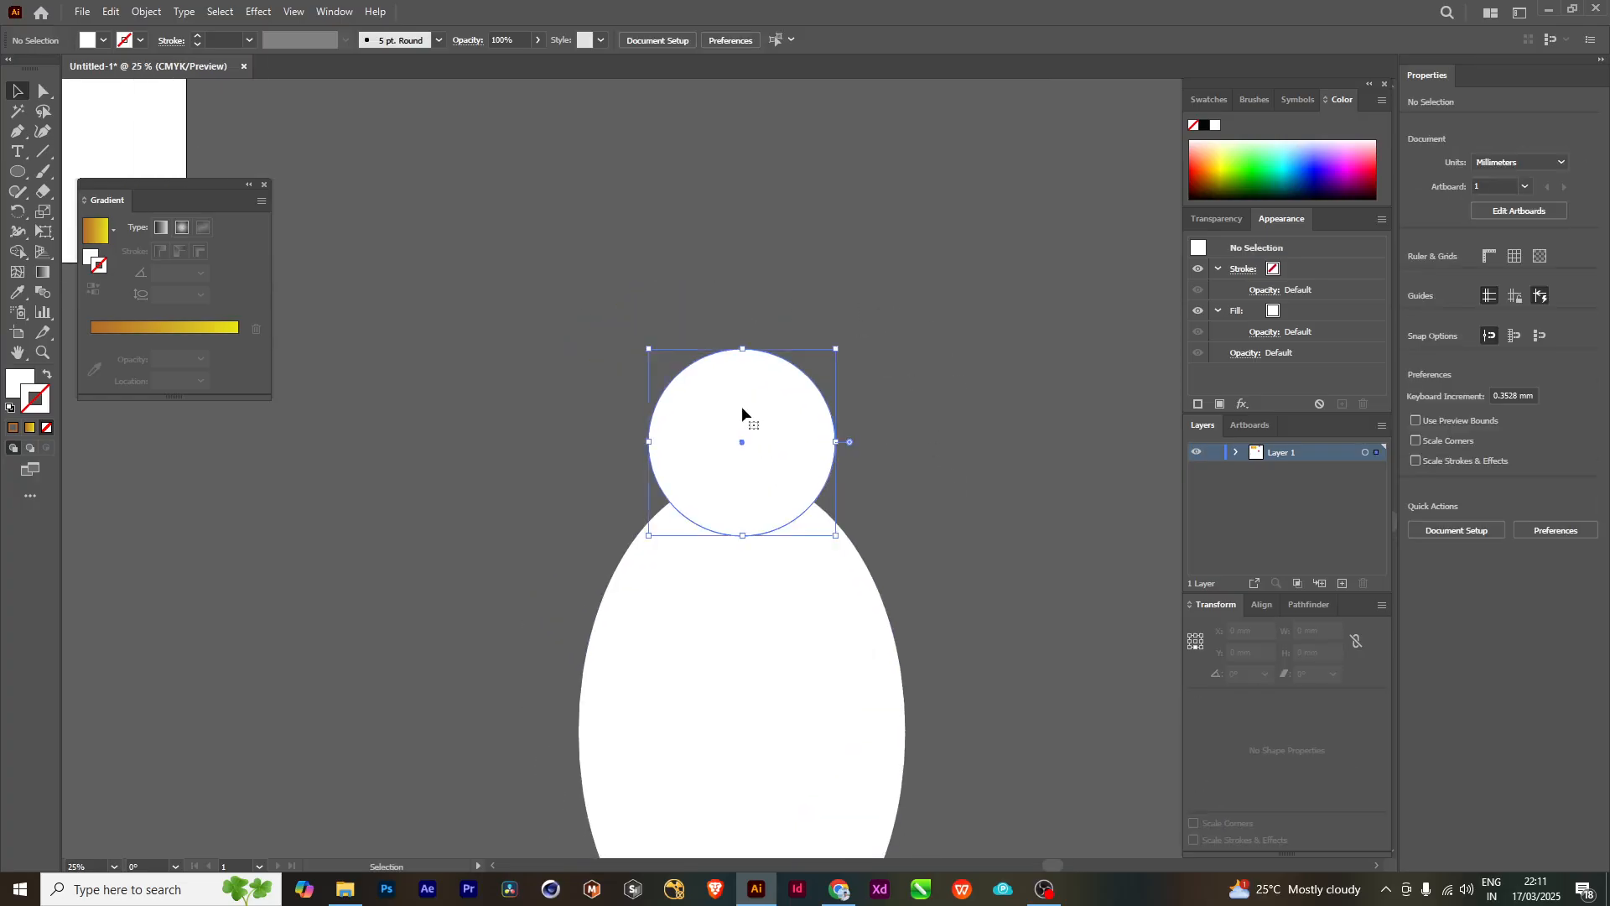
{"action": "scroll", "coordinate": [928, 665], "scroll_direction": "up", "scroll_amount": 1}
{"action": "left_click_drag", "start_coordinate": [891, 715], "coordinate": [923, 374]}
{"action": "left_click", "coordinate": [1073, 431]}
{"action": "scroll", "coordinate": [841, 601], "scroll_direction": "up", "scroll_amount": 4}
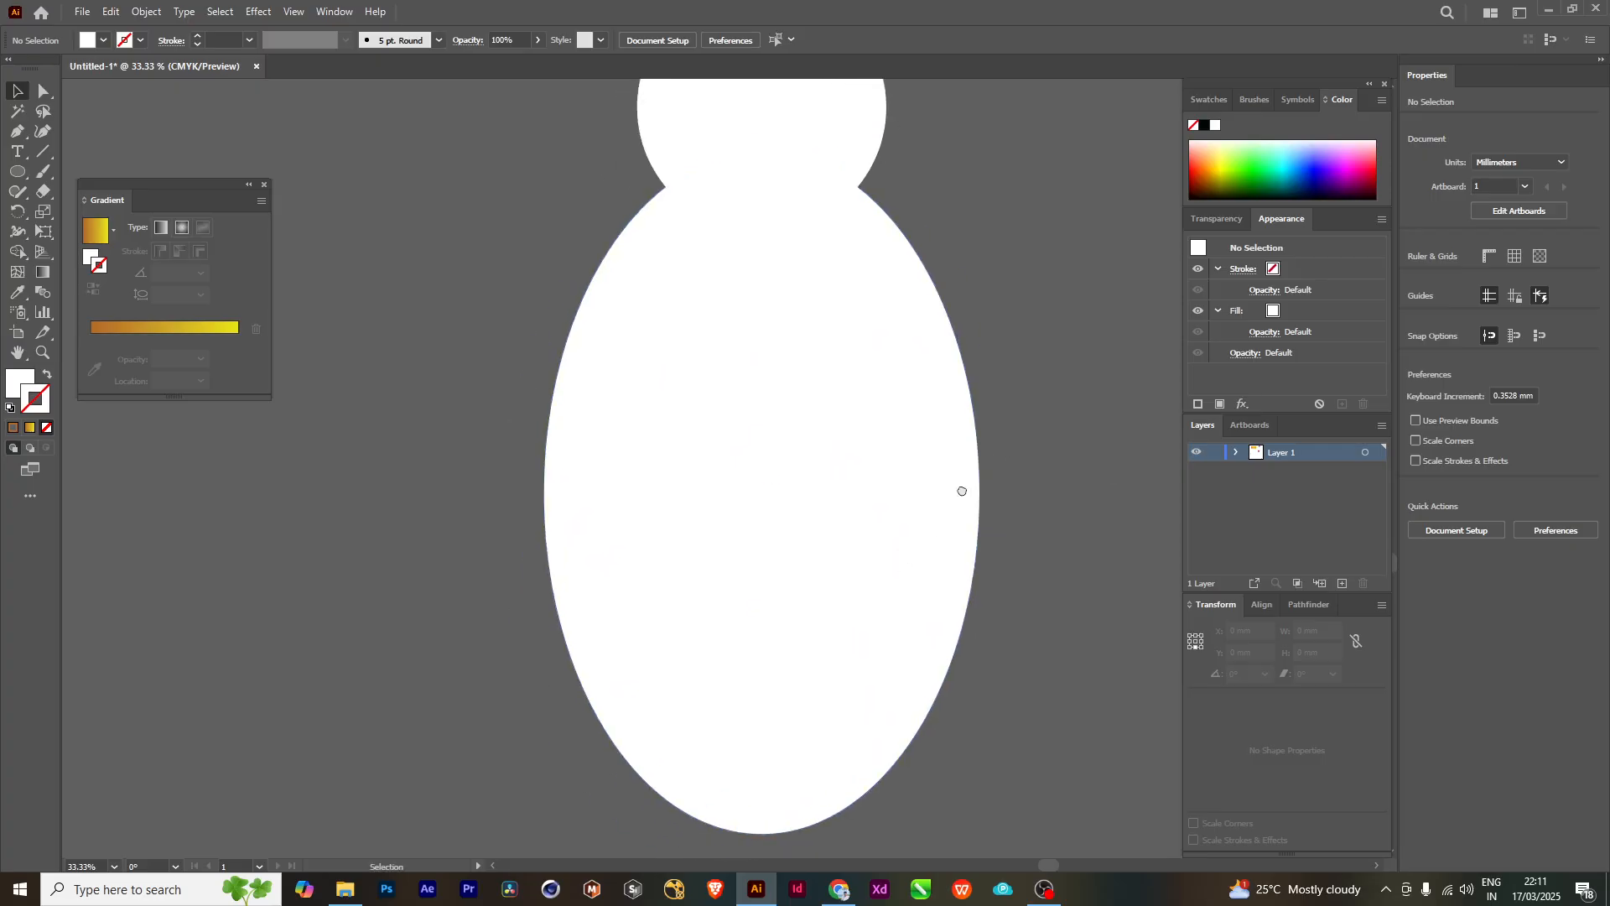
{"action": "scroll", "coordinate": [789, 474], "scroll_direction": "down", "scroll_amount": 1}
{"action": "left_click_drag", "start_coordinate": [787, 586], "coordinate": [772, 550]}
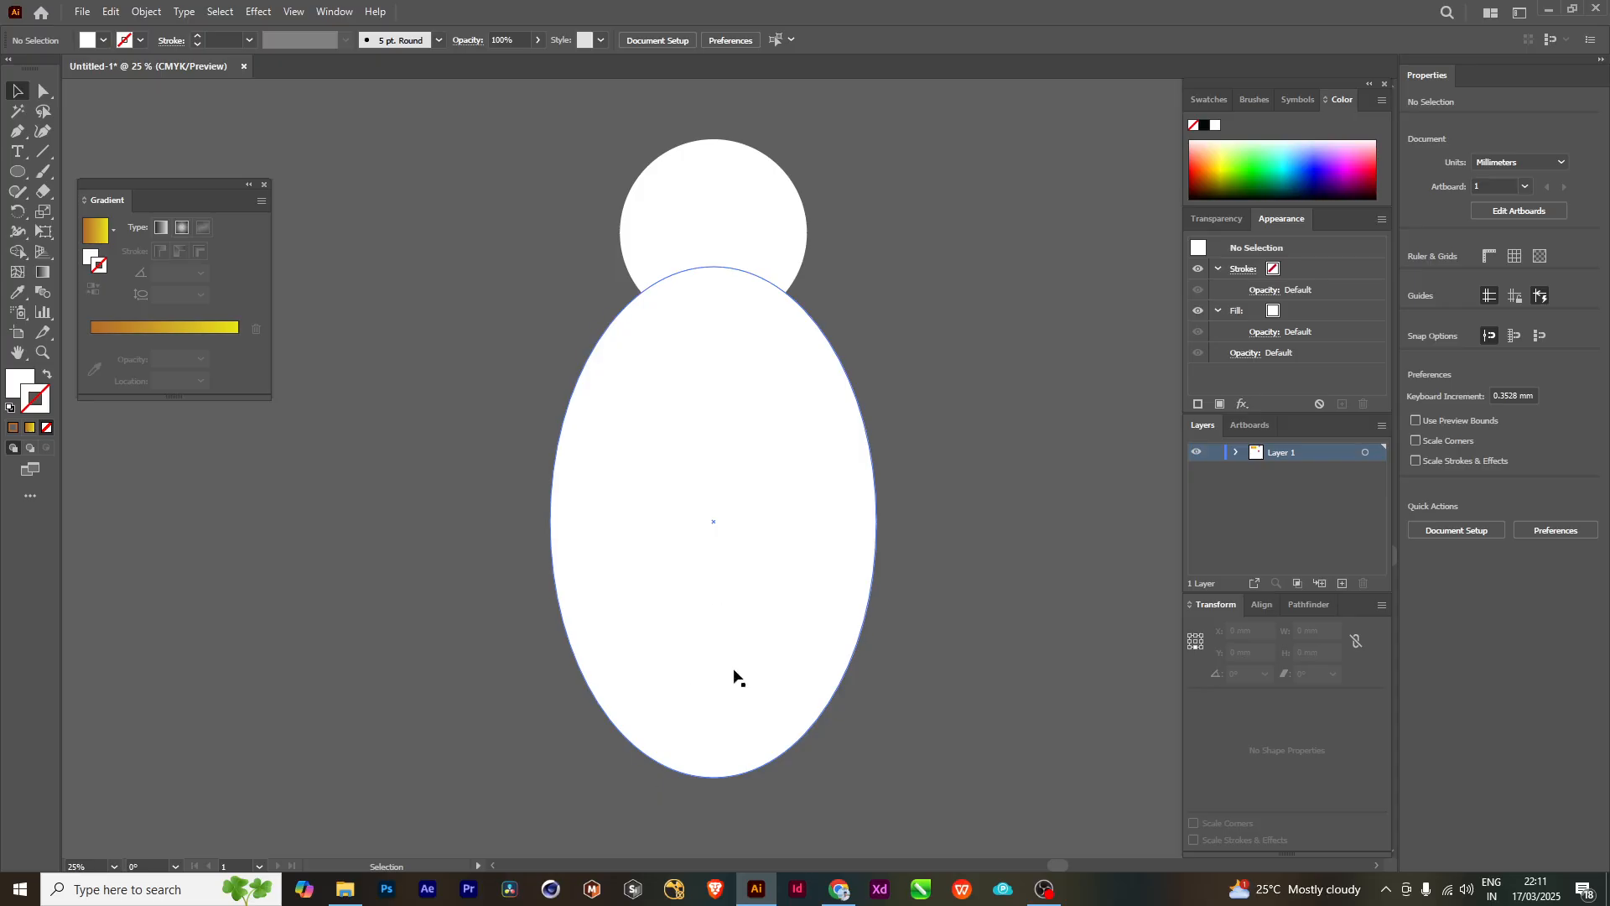
- Fill the tall white ellipse with the brown-orange to yellow linear gradient
{"action": "left_click", "coordinate": [703, 422]}
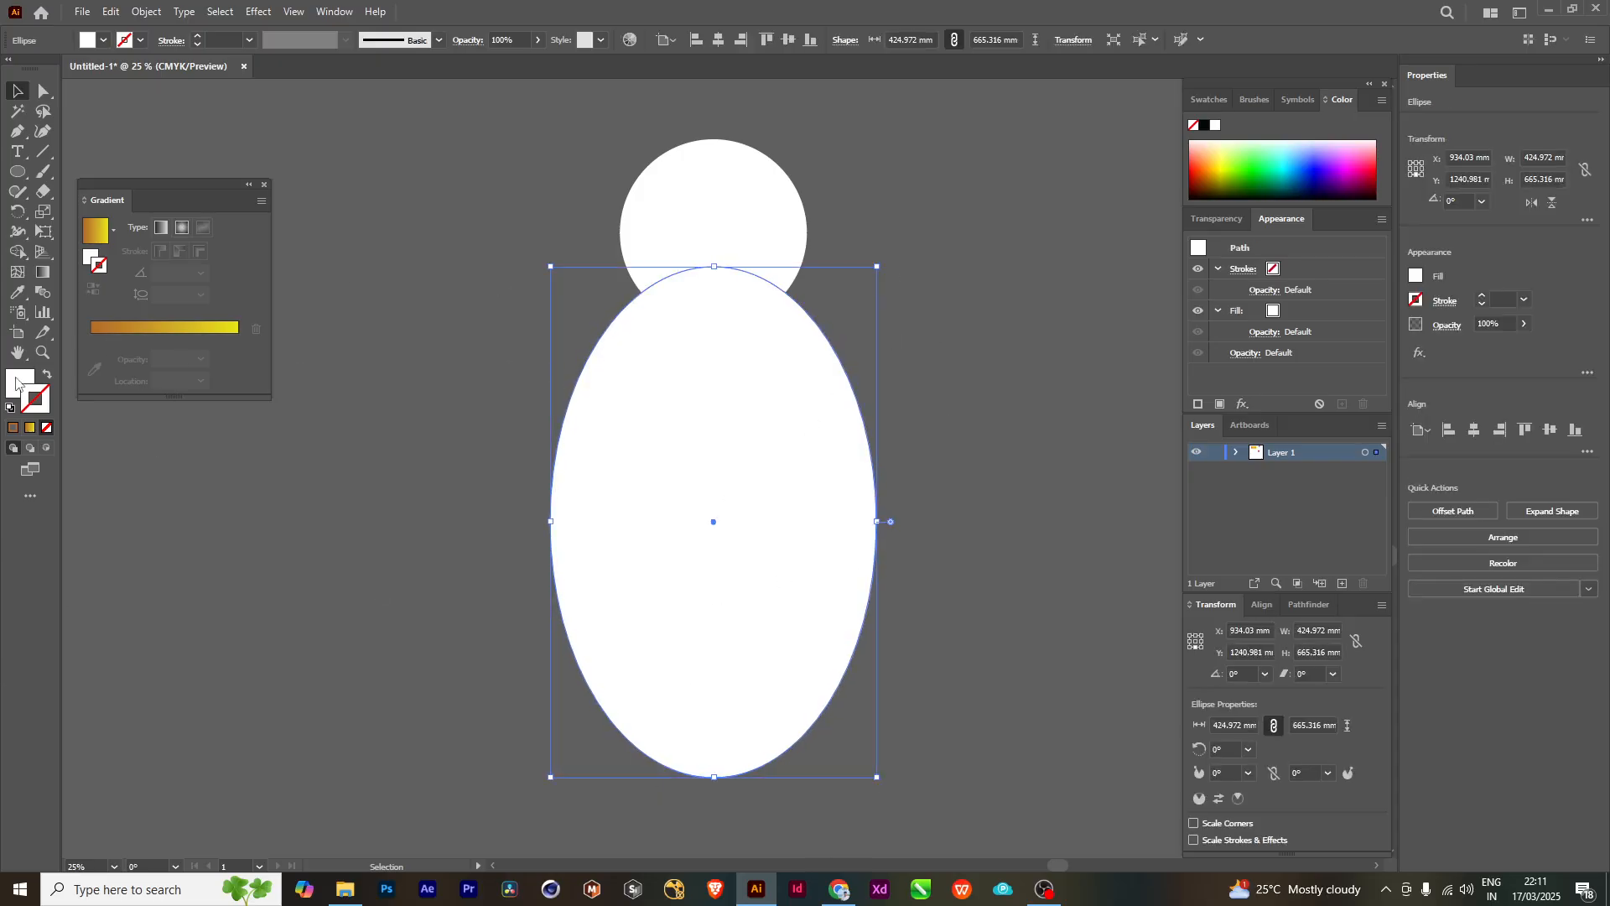
{"action": "left_click", "coordinate": [22, 375]}
{"action": "left_click", "coordinate": [113, 329]}
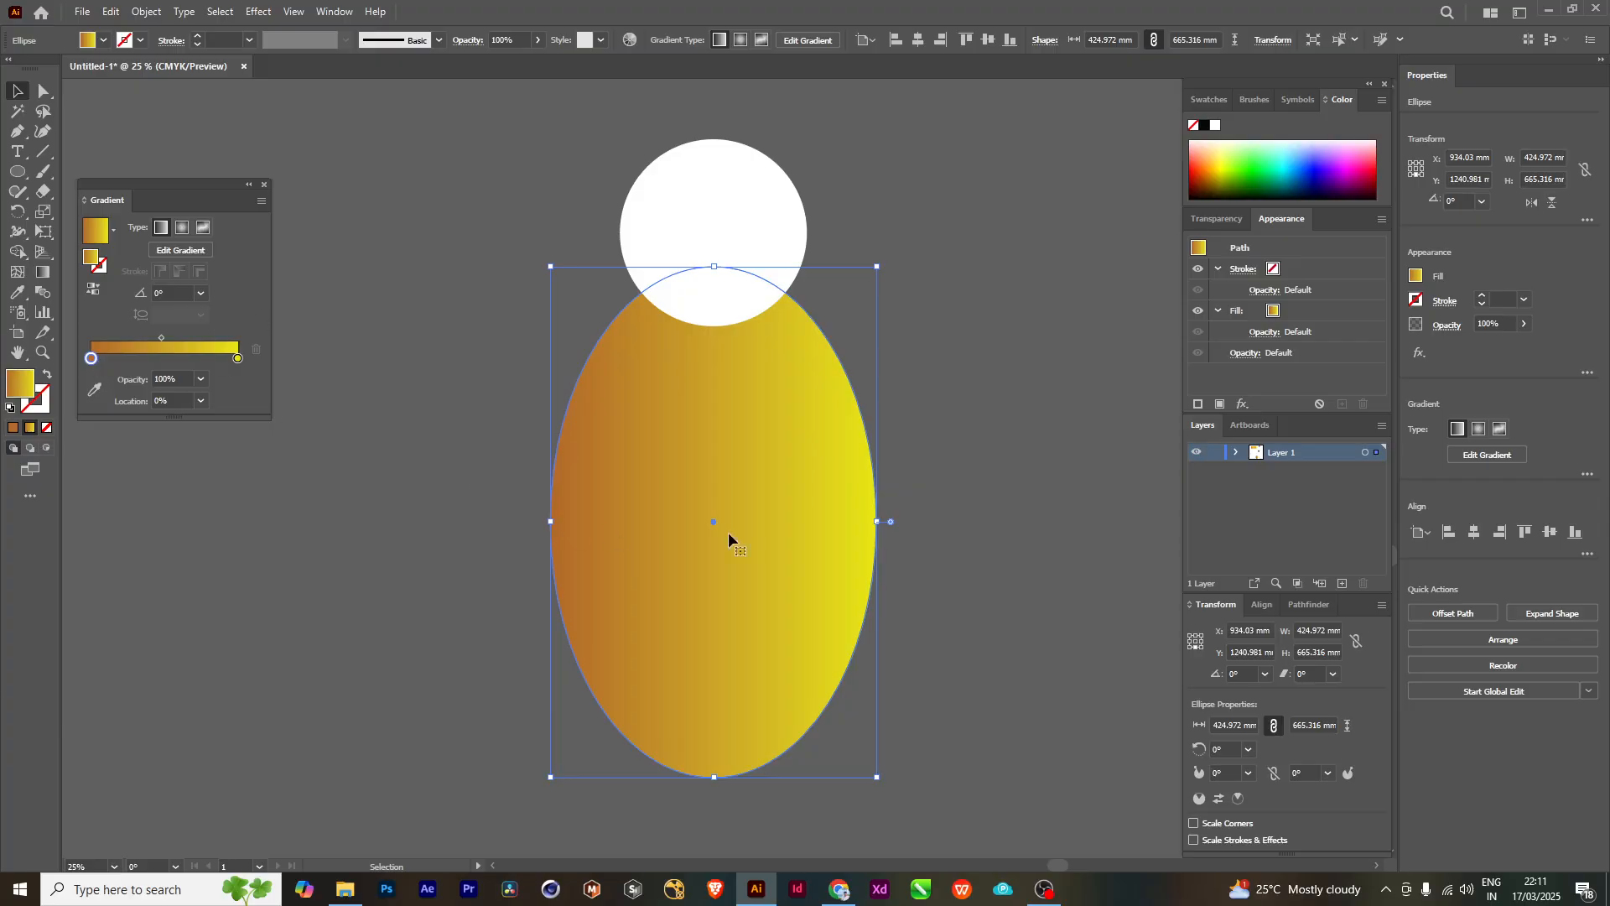
{"action": "left_click_drag", "start_coordinate": [1034, 533], "coordinate": [1028, 515]}
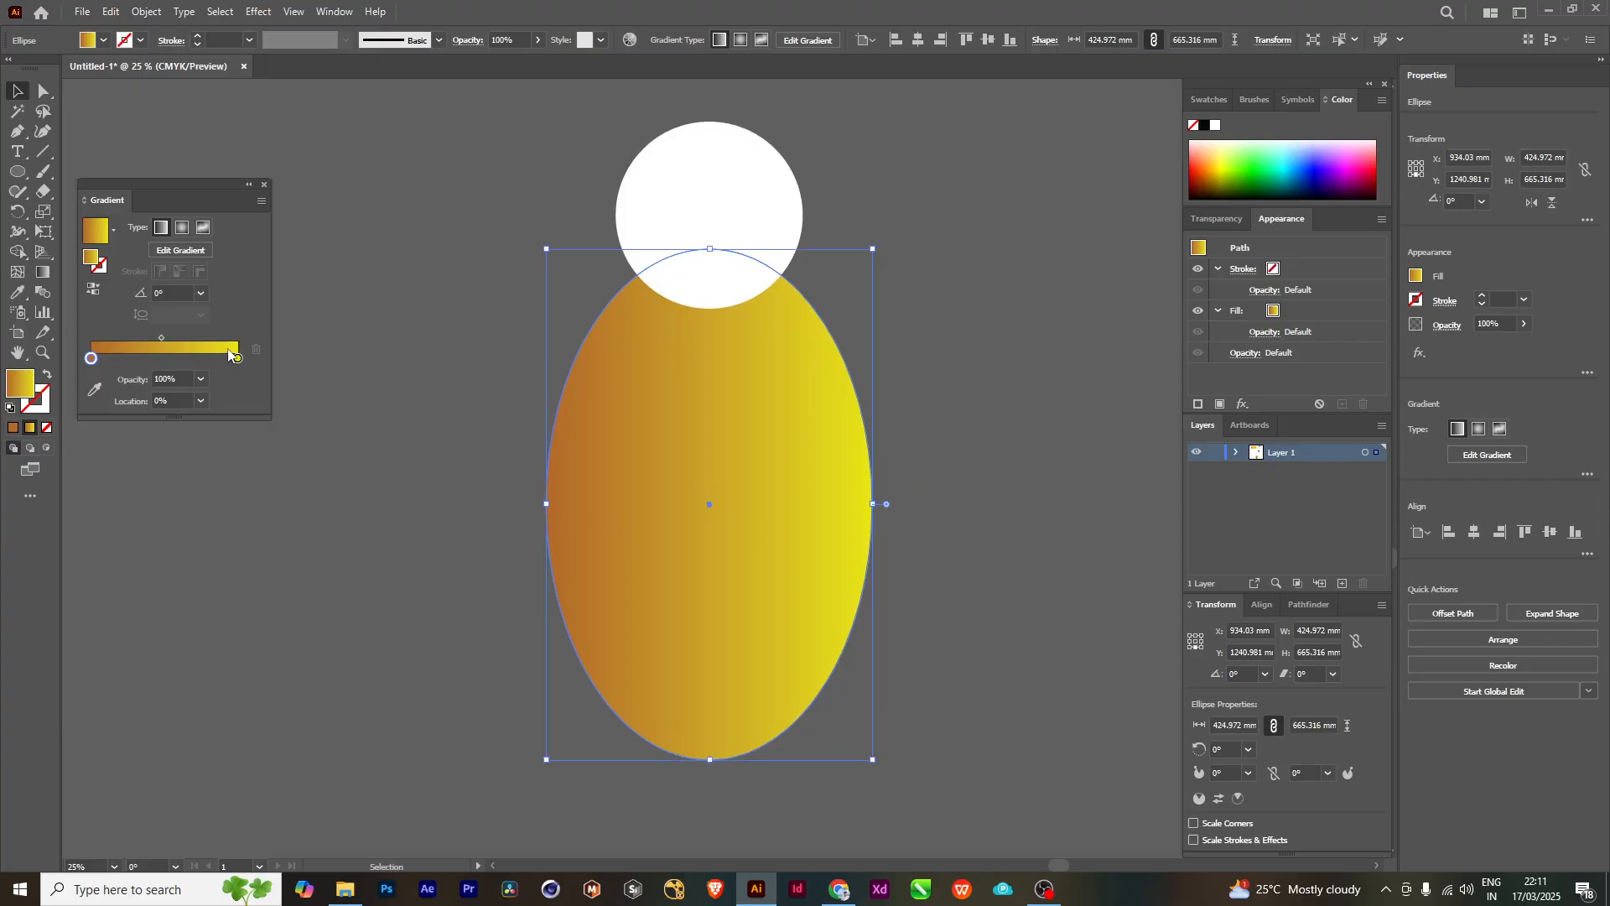
- Darken the ellipse gradient's brown stop to 20% brightness and repeat it at the other end, with the yellow stop in the middle
{"action": "double_click", "coordinate": [90, 360]}
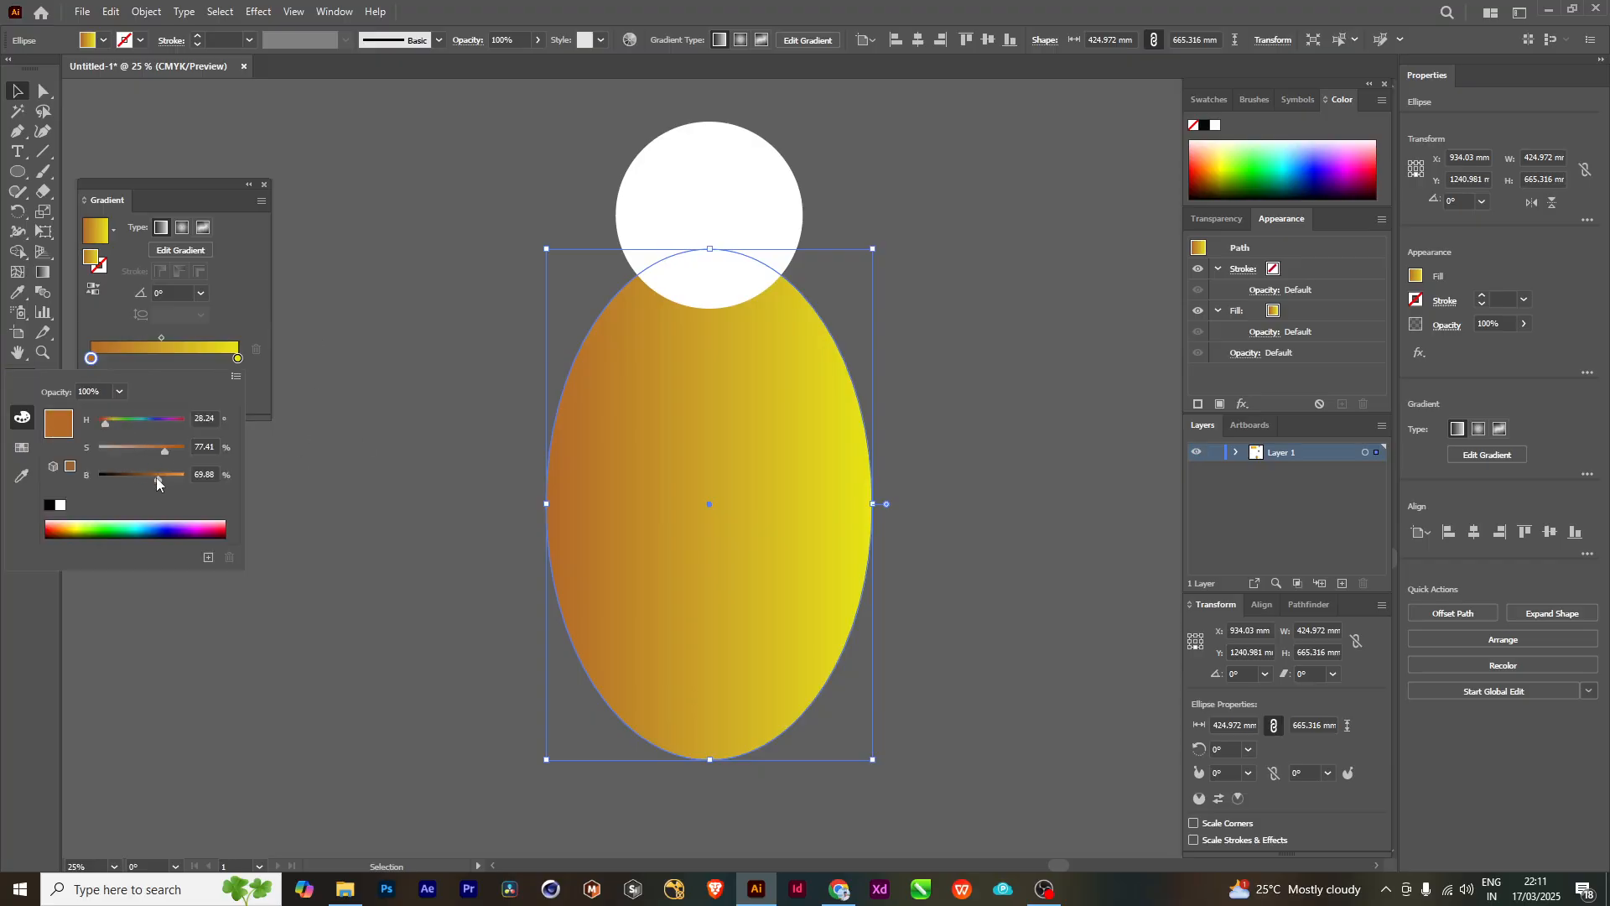
{"action": "left_click_drag", "start_coordinate": [157, 483], "coordinate": [121, 484]}
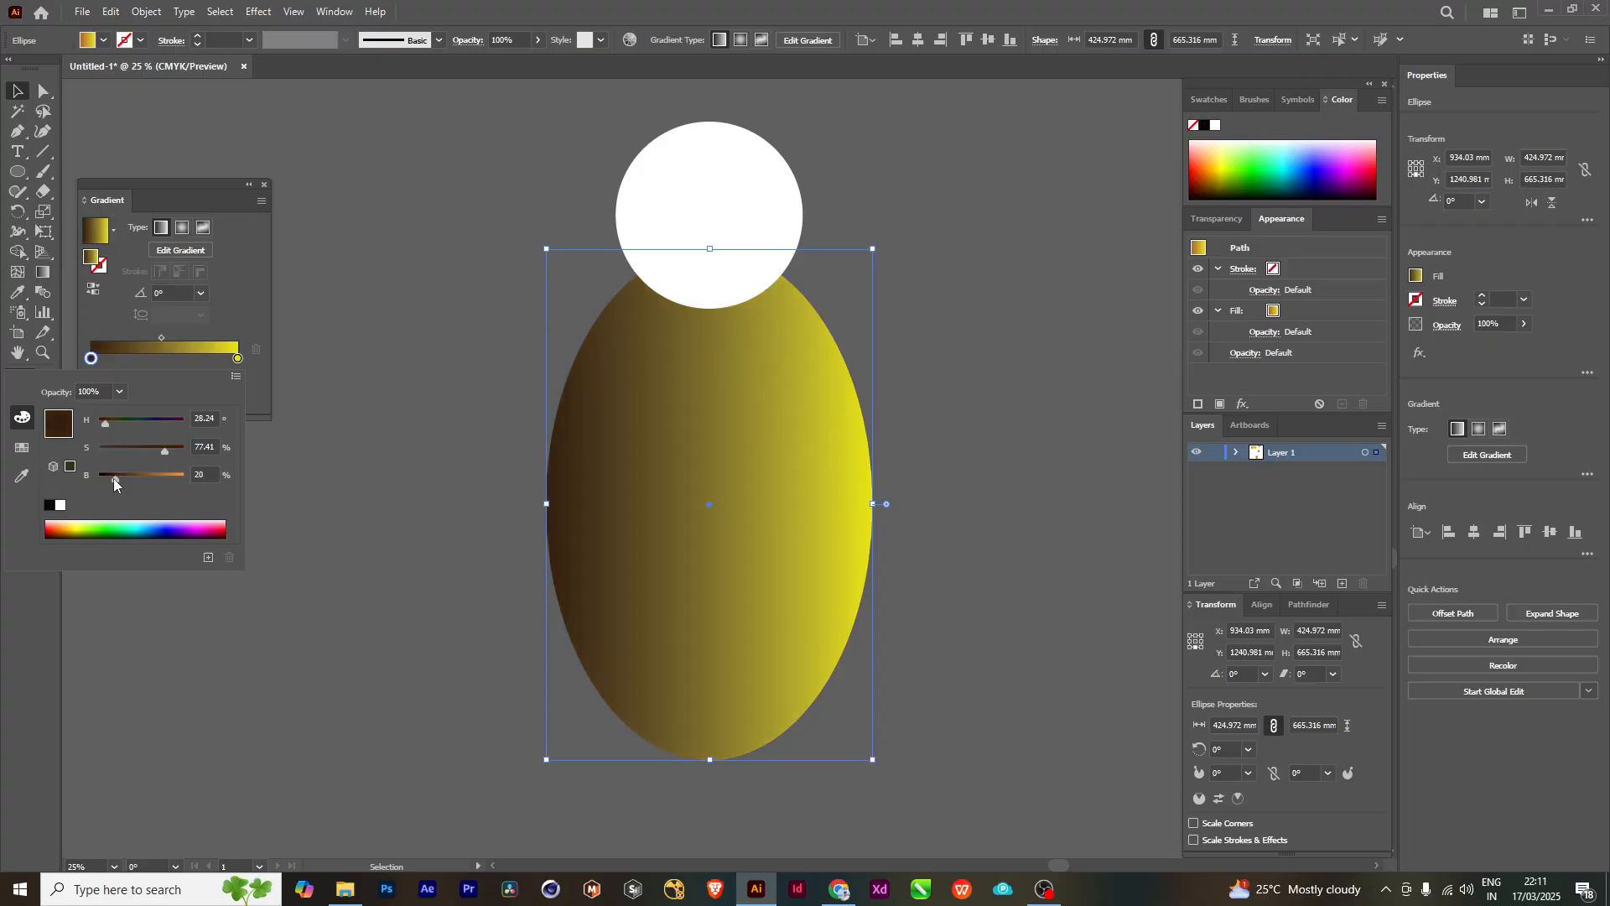
{"action": "left_click", "coordinate": [239, 363]}
{"action": "mouse_move", "coordinate": [239, 363]}
{"action": "left_mouse_down"}
{"action": "mouse_move", "coordinate": [98, 361]}
{"action": "mouse_move", "coordinate": [244, 364]}
{"action": "left_mouse_up"}
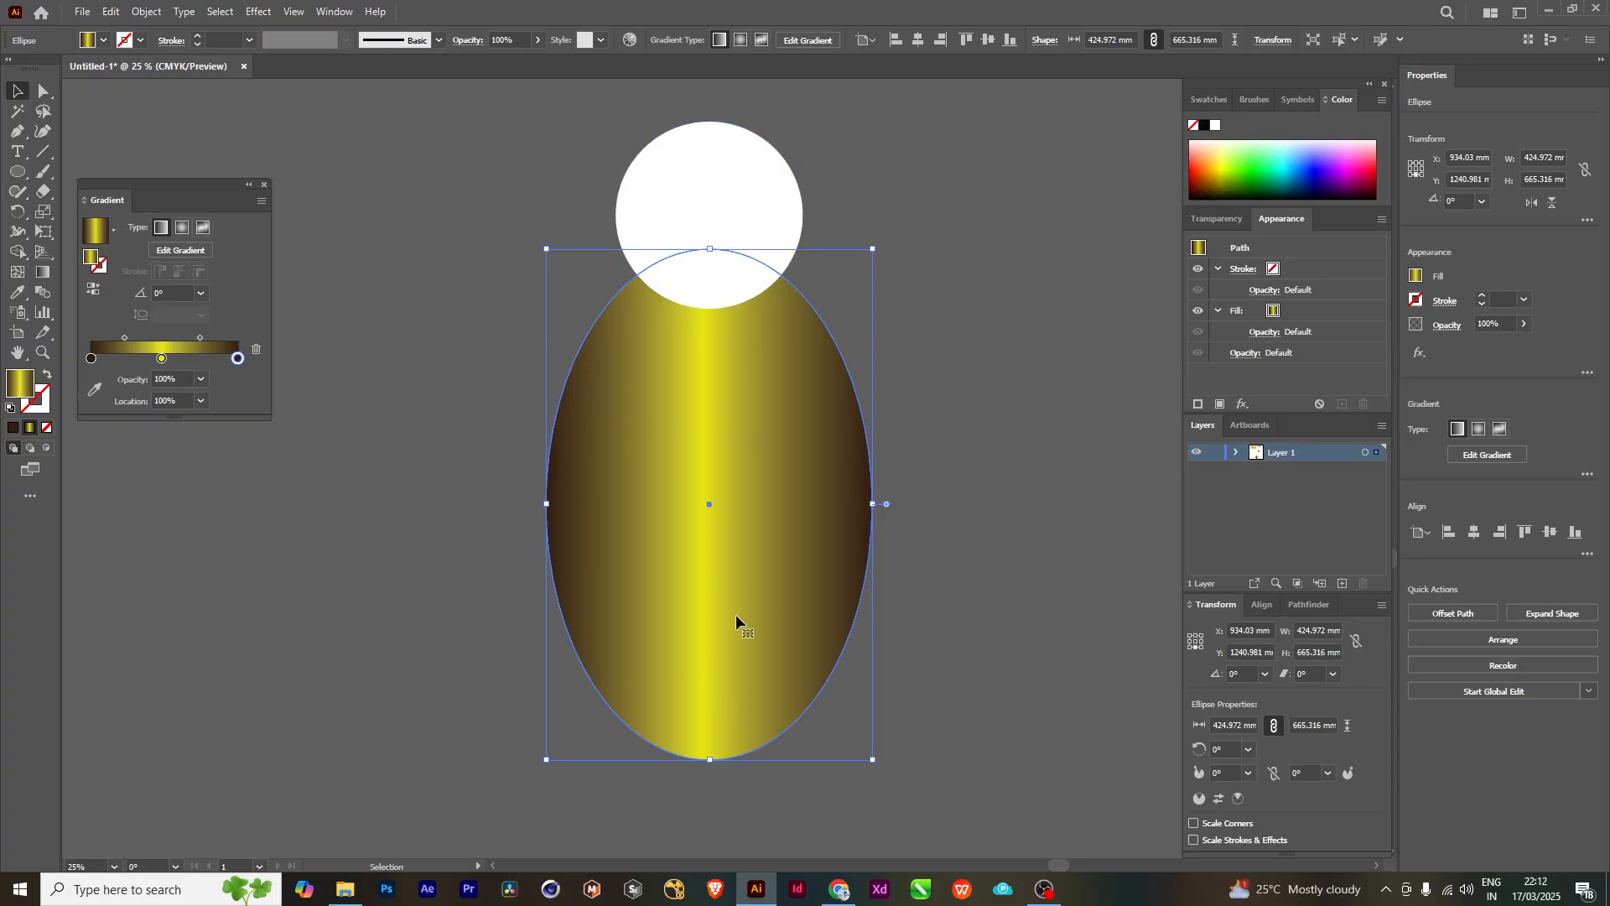
- Try widening the ellipse's yellow band by moving the gradient midpoints outward, and undo the last changes
{"action": "left_click_drag", "start_coordinate": [162, 359], "coordinate": [218, 337]}
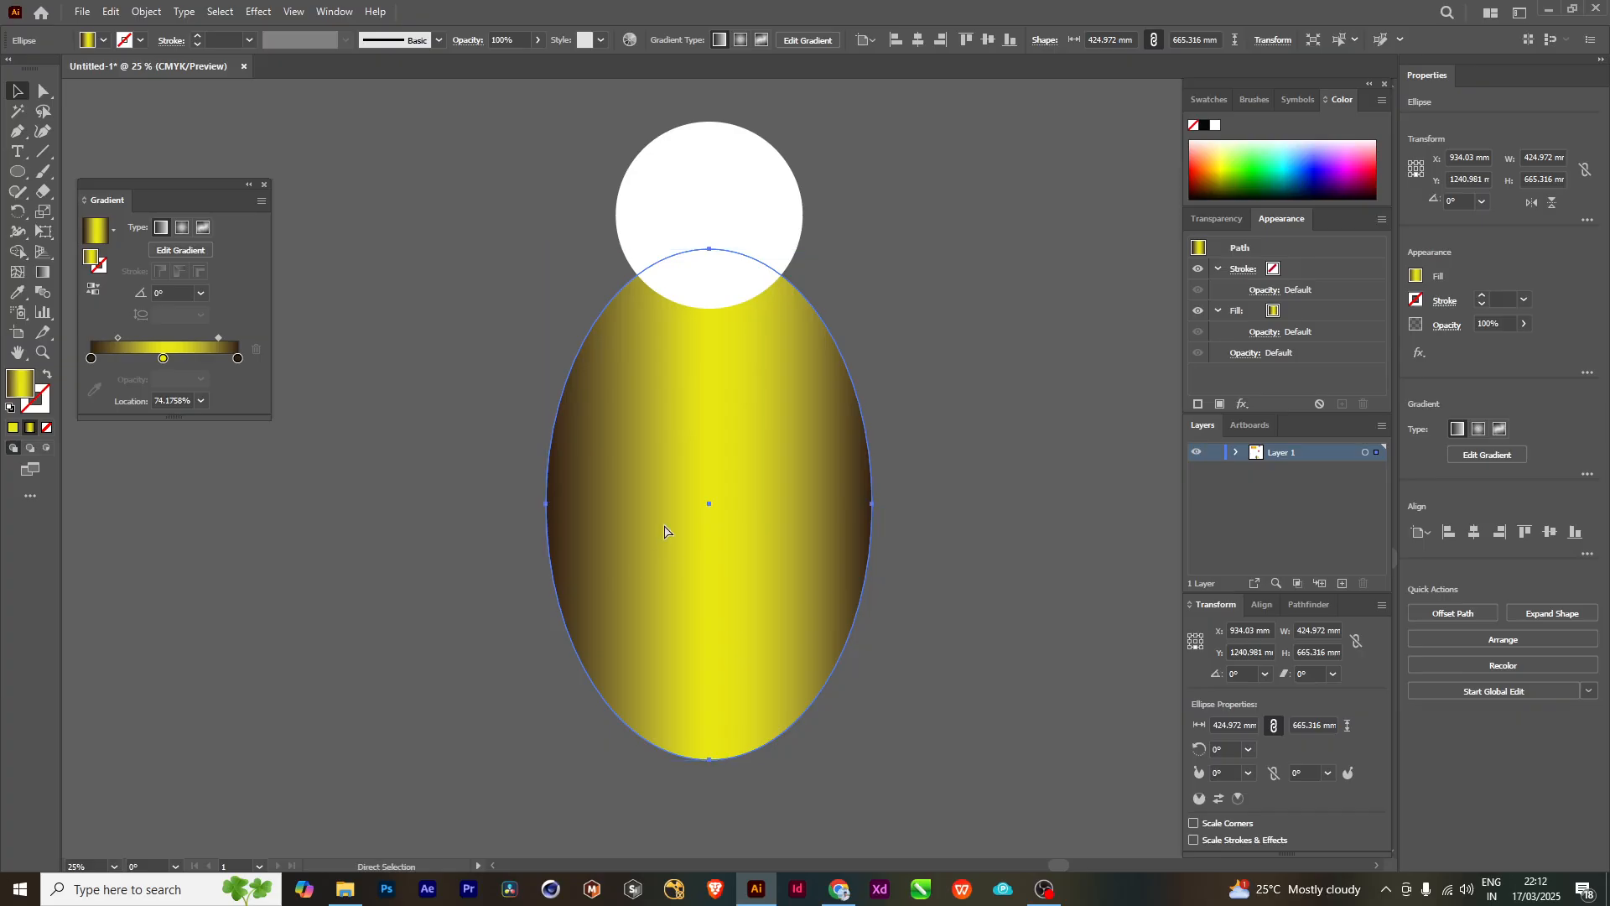
{"action": "key", "text": "ctrl+z"}
{"action": "key", "text": "ctrl+z"}
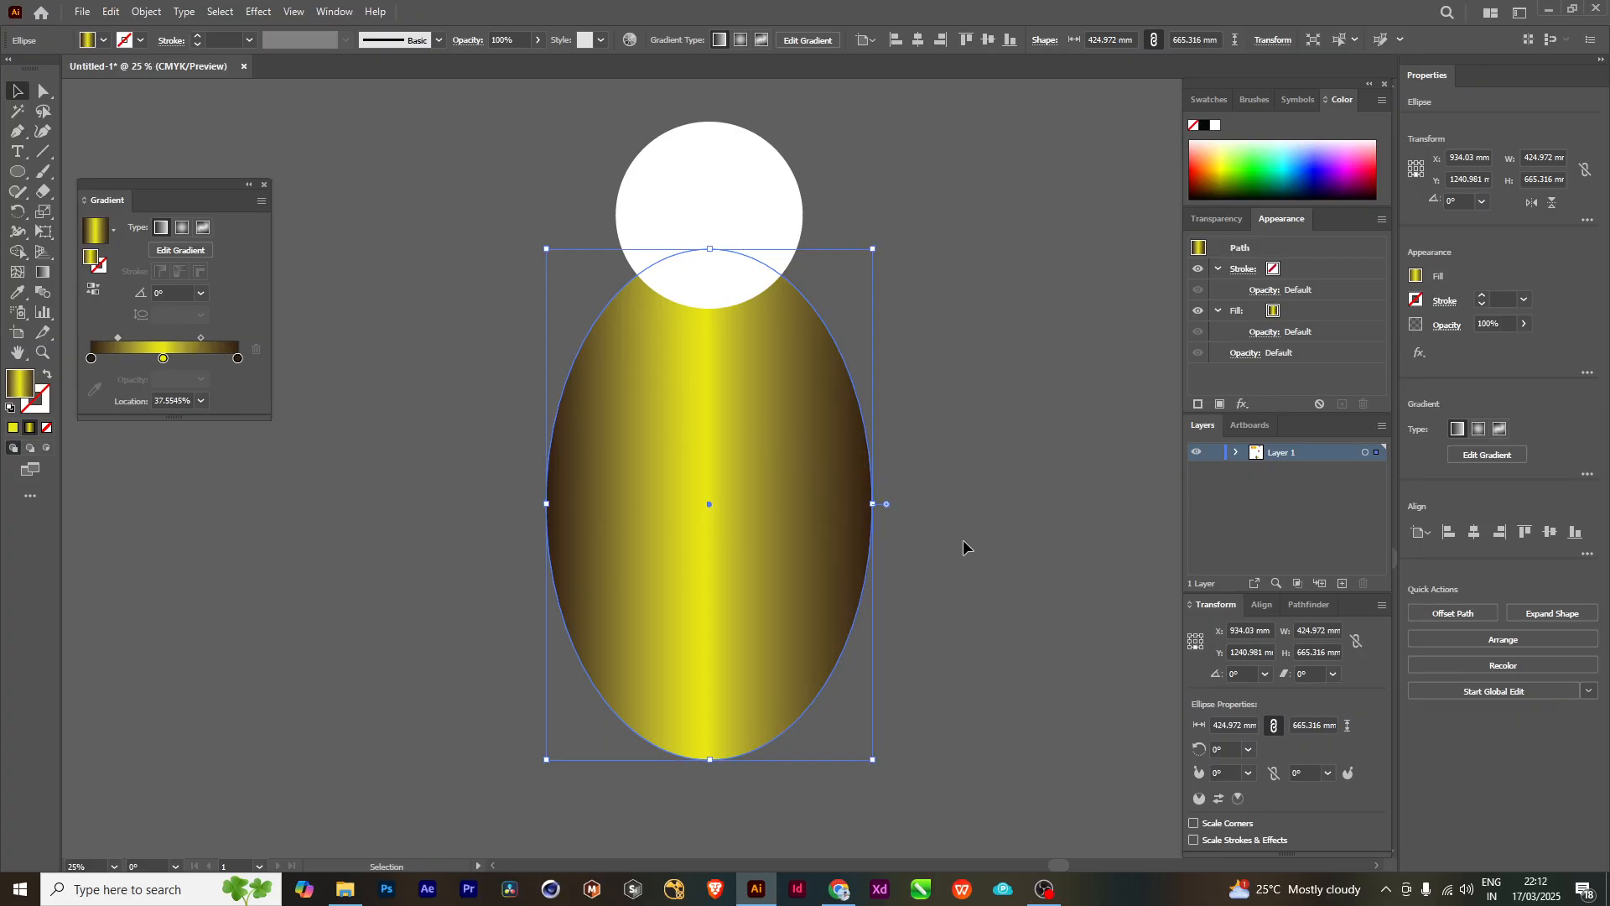
{"action": "left_click", "coordinate": [964, 476]}
{"action": "scroll", "coordinate": [783, 517], "scroll_direction": "up", "scroll_amount": 1}
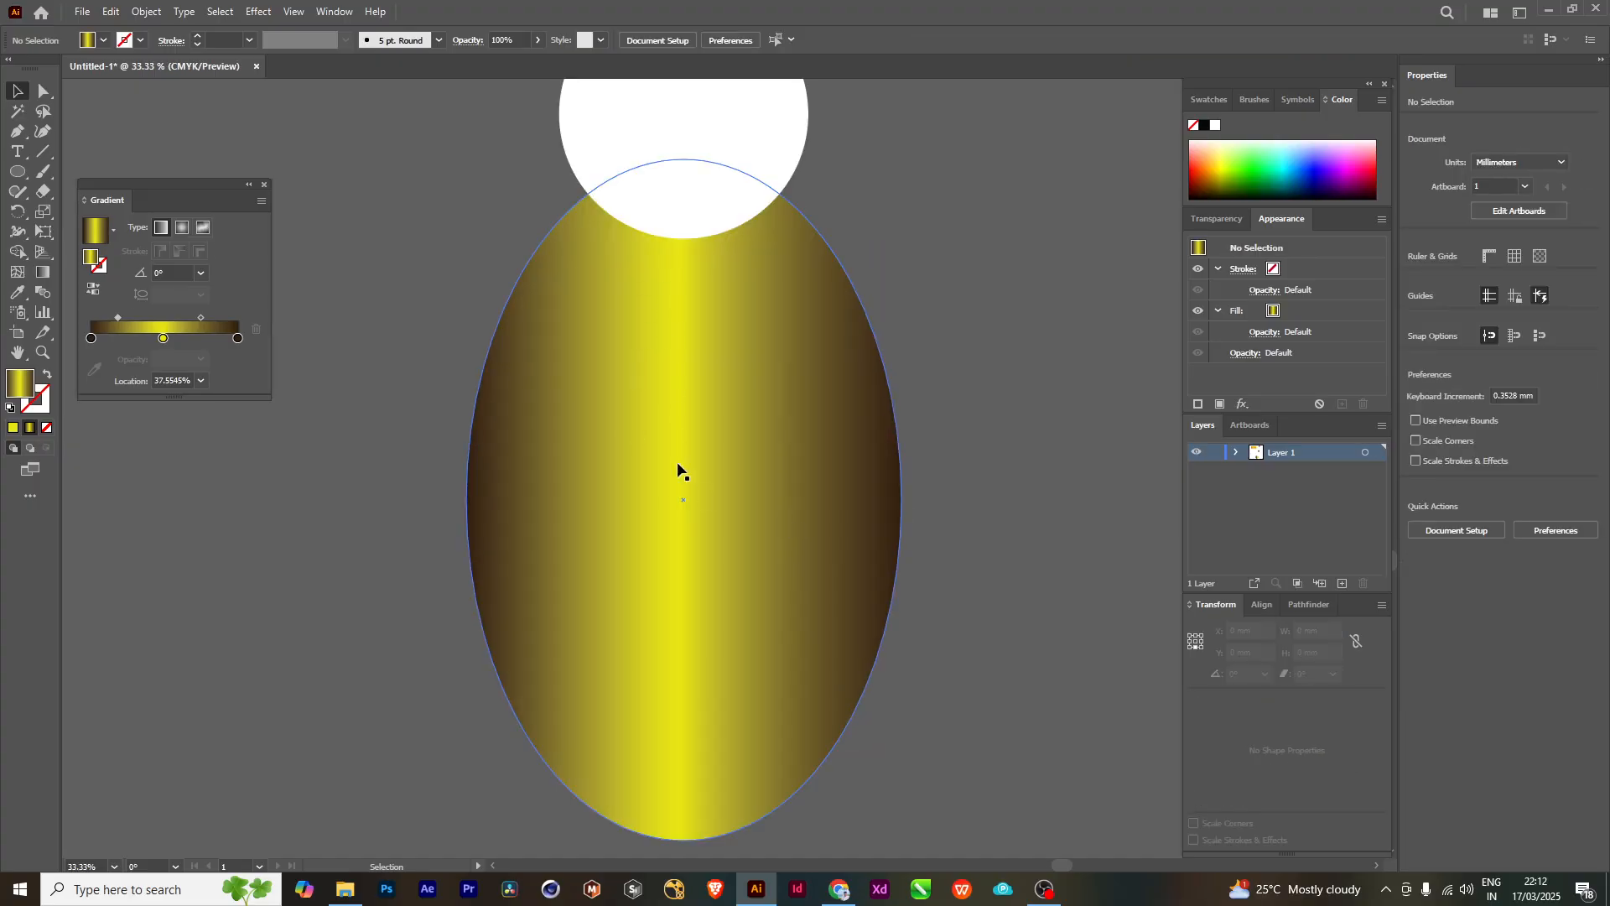
{"action": "scroll", "coordinate": [780, 457], "scroll_direction": "down", "scroll_amount": 1}
{"action": "left_click_drag", "start_coordinate": [745, 374], "coordinate": [750, 472]}
{"action": "left_click_drag", "start_coordinate": [826, 525], "coordinate": [817, 512]}
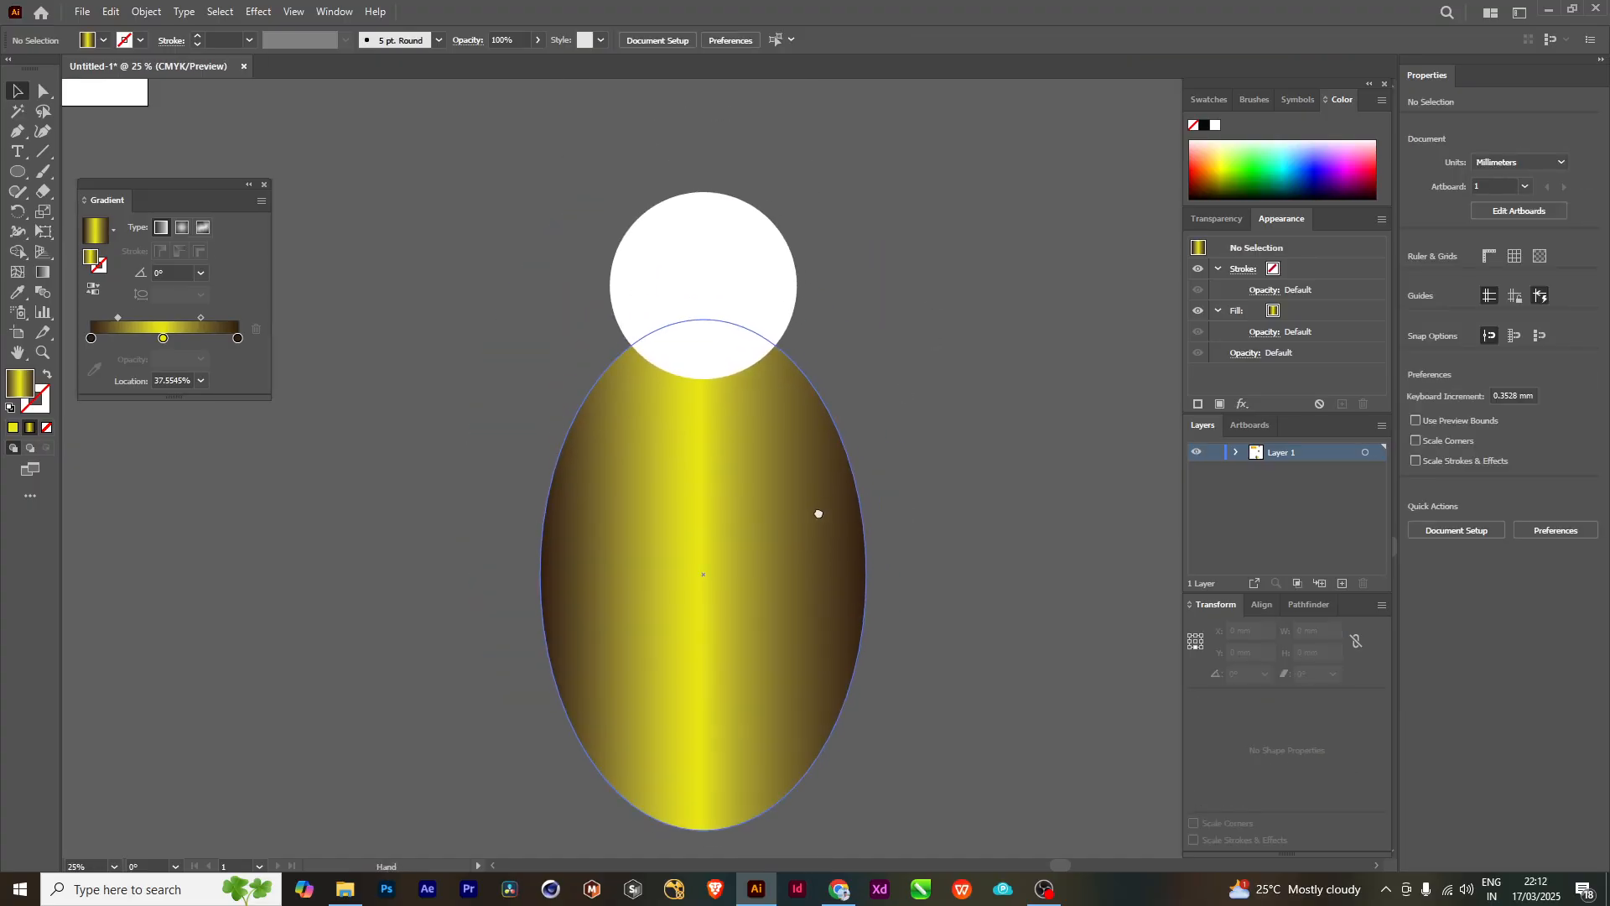
{"action": "left_click_drag", "start_coordinate": [841, 443], "coordinate": [849, 407]}
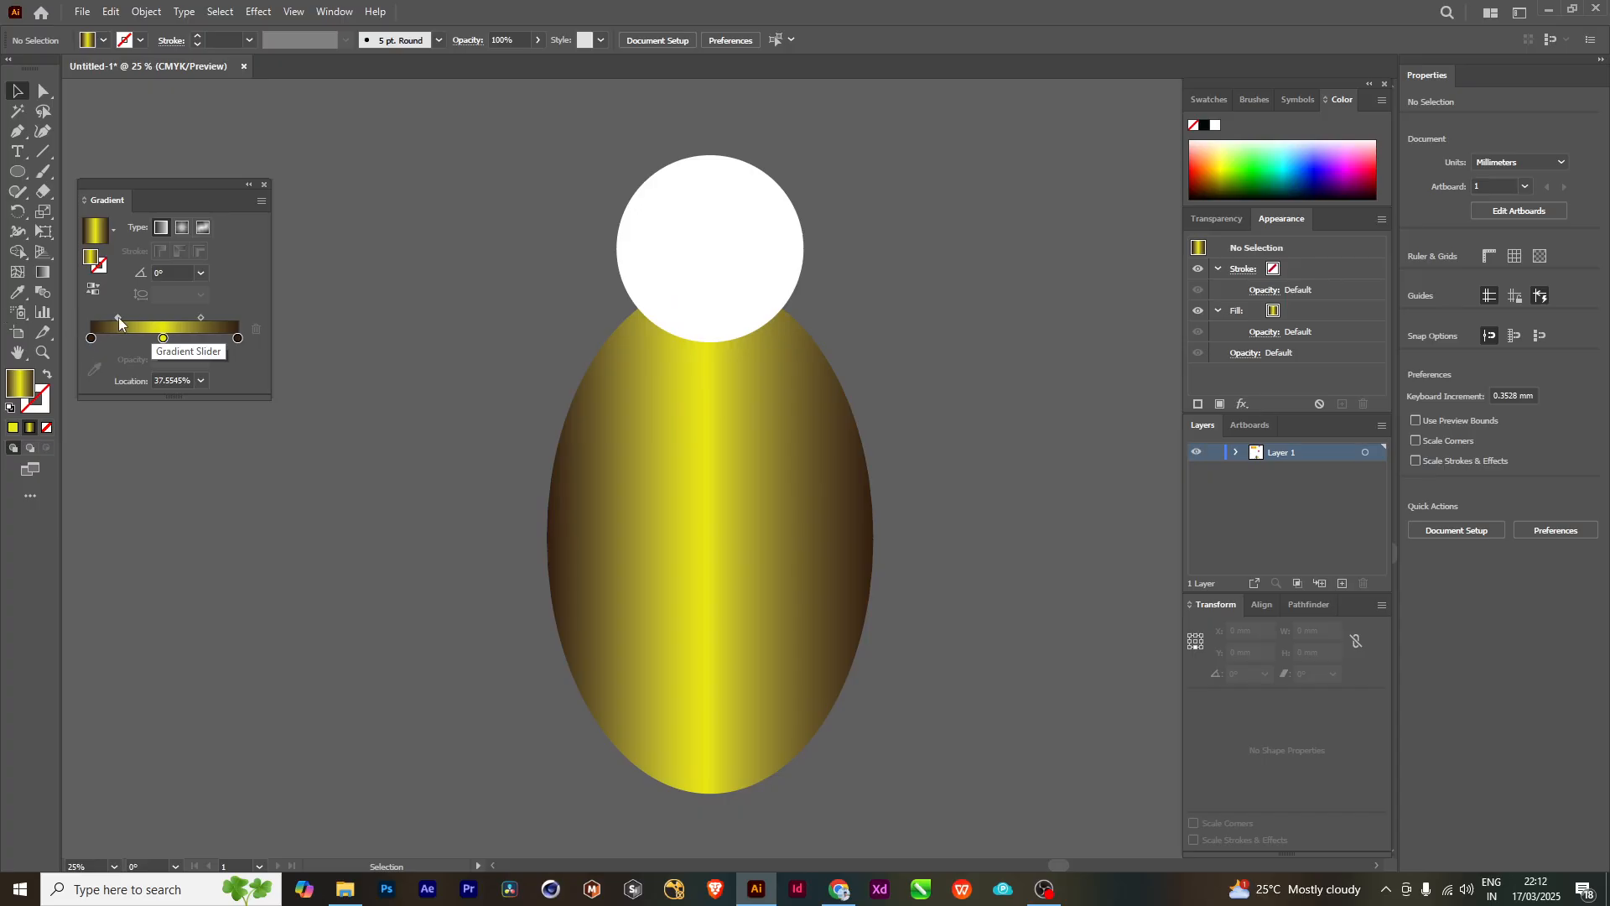
- Widen the ellipse's yellow band by moving both gradient midpoints outward, the second one to 65.3846%
{"action": "left_click_drag", "start_coordinate": [119, 317], "coordinate": [112, 317]}
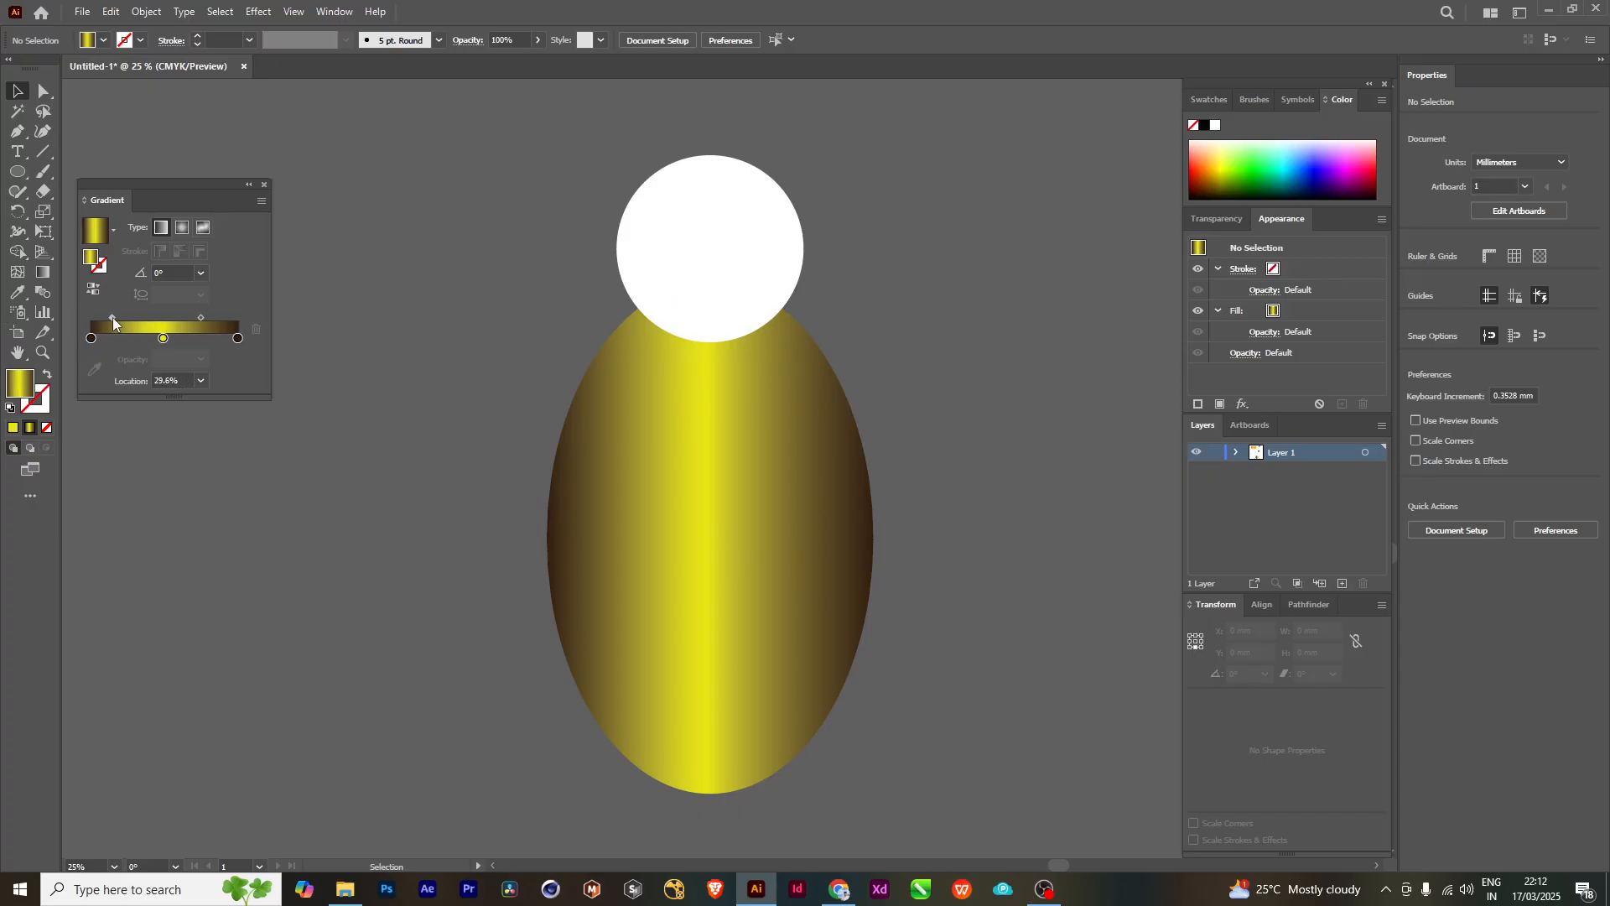
{"action": "left_click", "coordinate": [599, 633]}
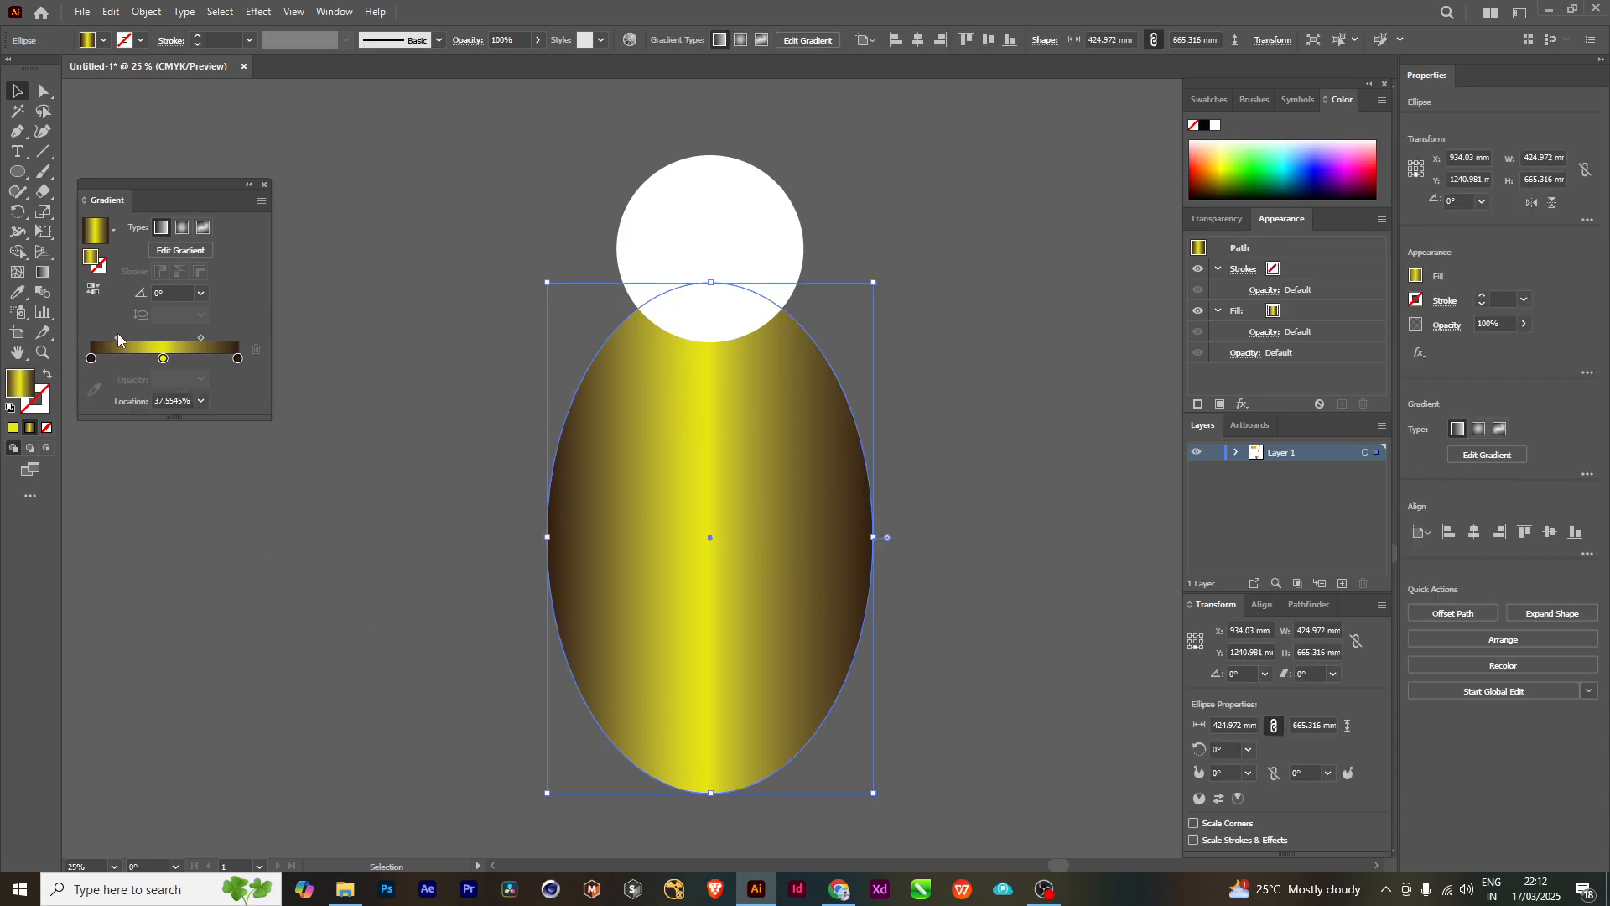
{"action": "left_click_drag", "start_coordinate": [117, 336], "coordinate": [213, 339]}
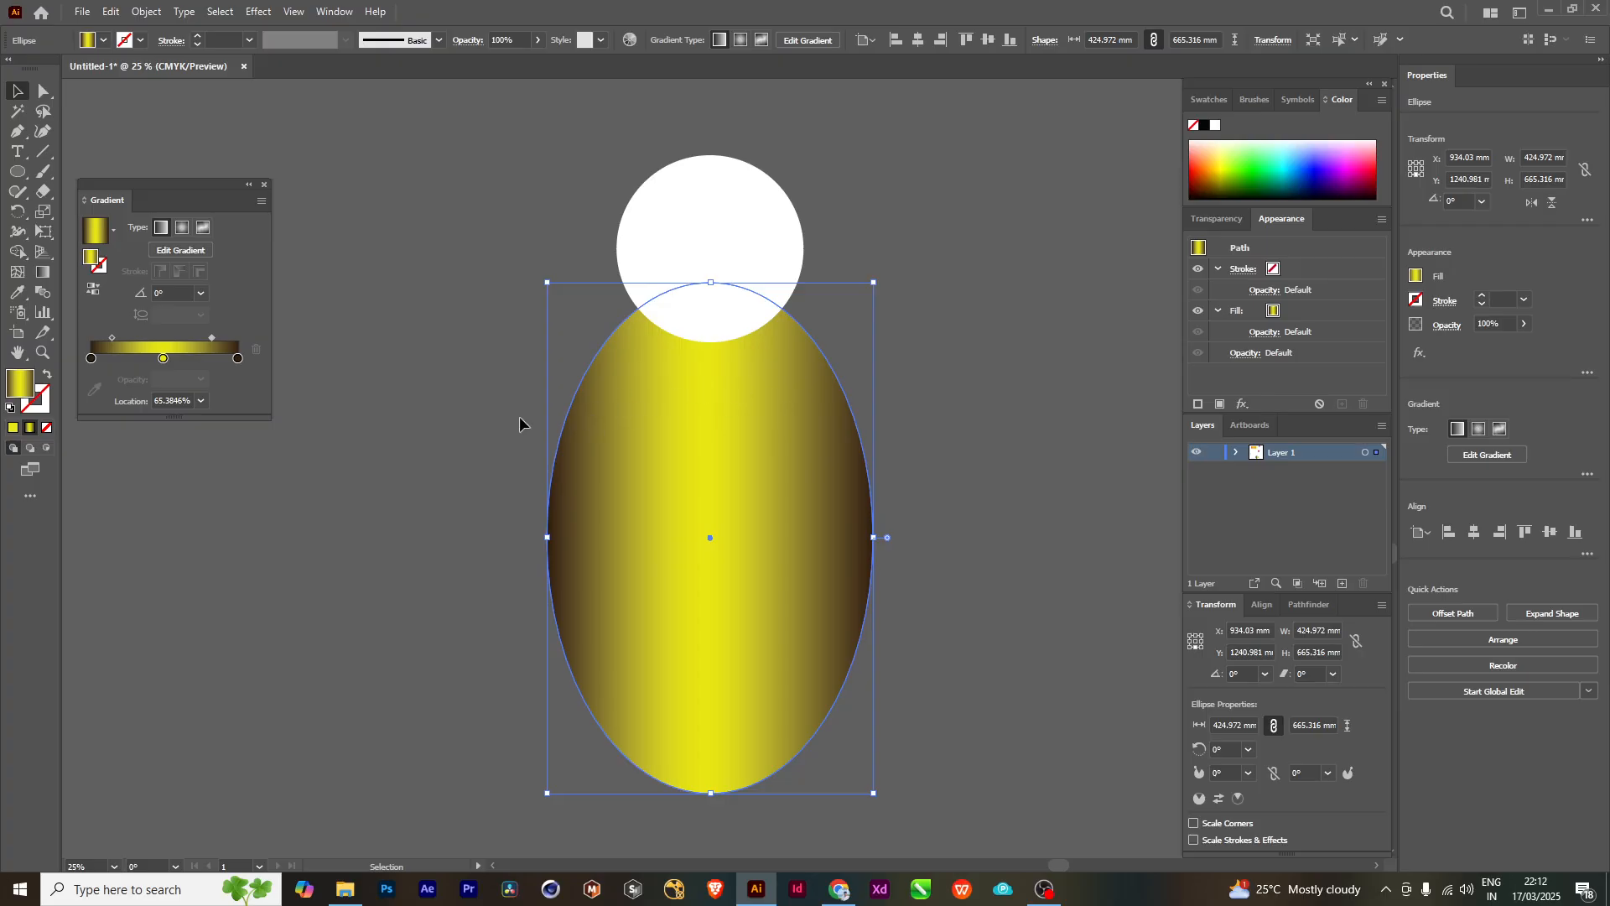
{"action": "left_click", "coordinate": [237, 359]}
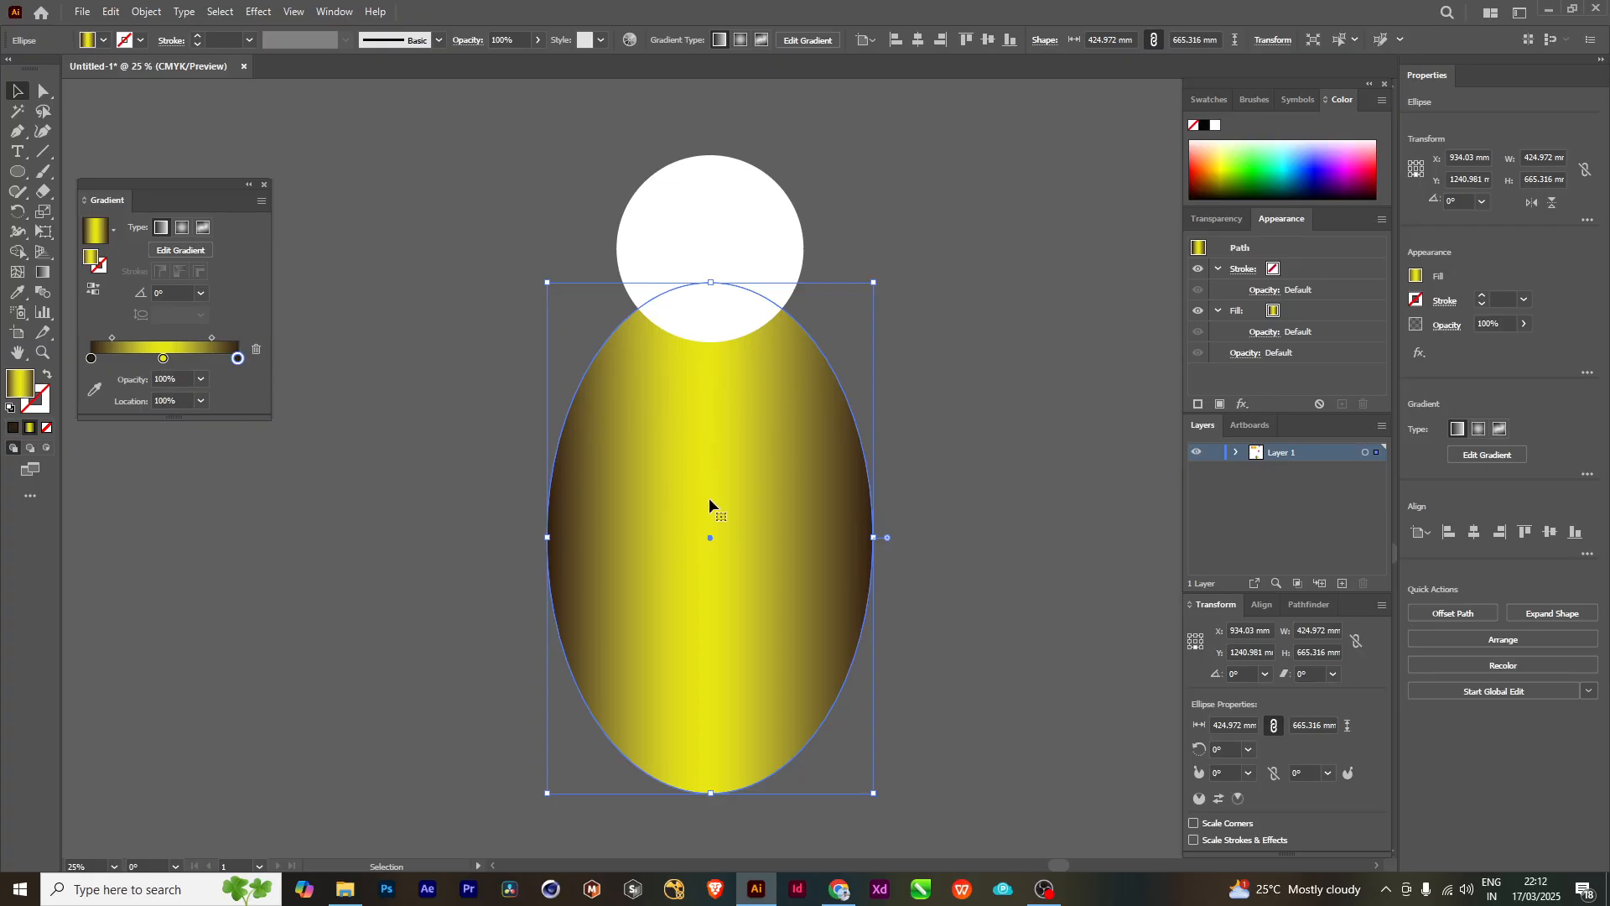
- Recolour the ellipse gradient's middle stop to purple with hue 297.88°, saturation 94% and brightness 63%
{"action": "left_click", "coordinate": [163, 359]}
{"action": "double_click", "coordinate": [164, 359]}
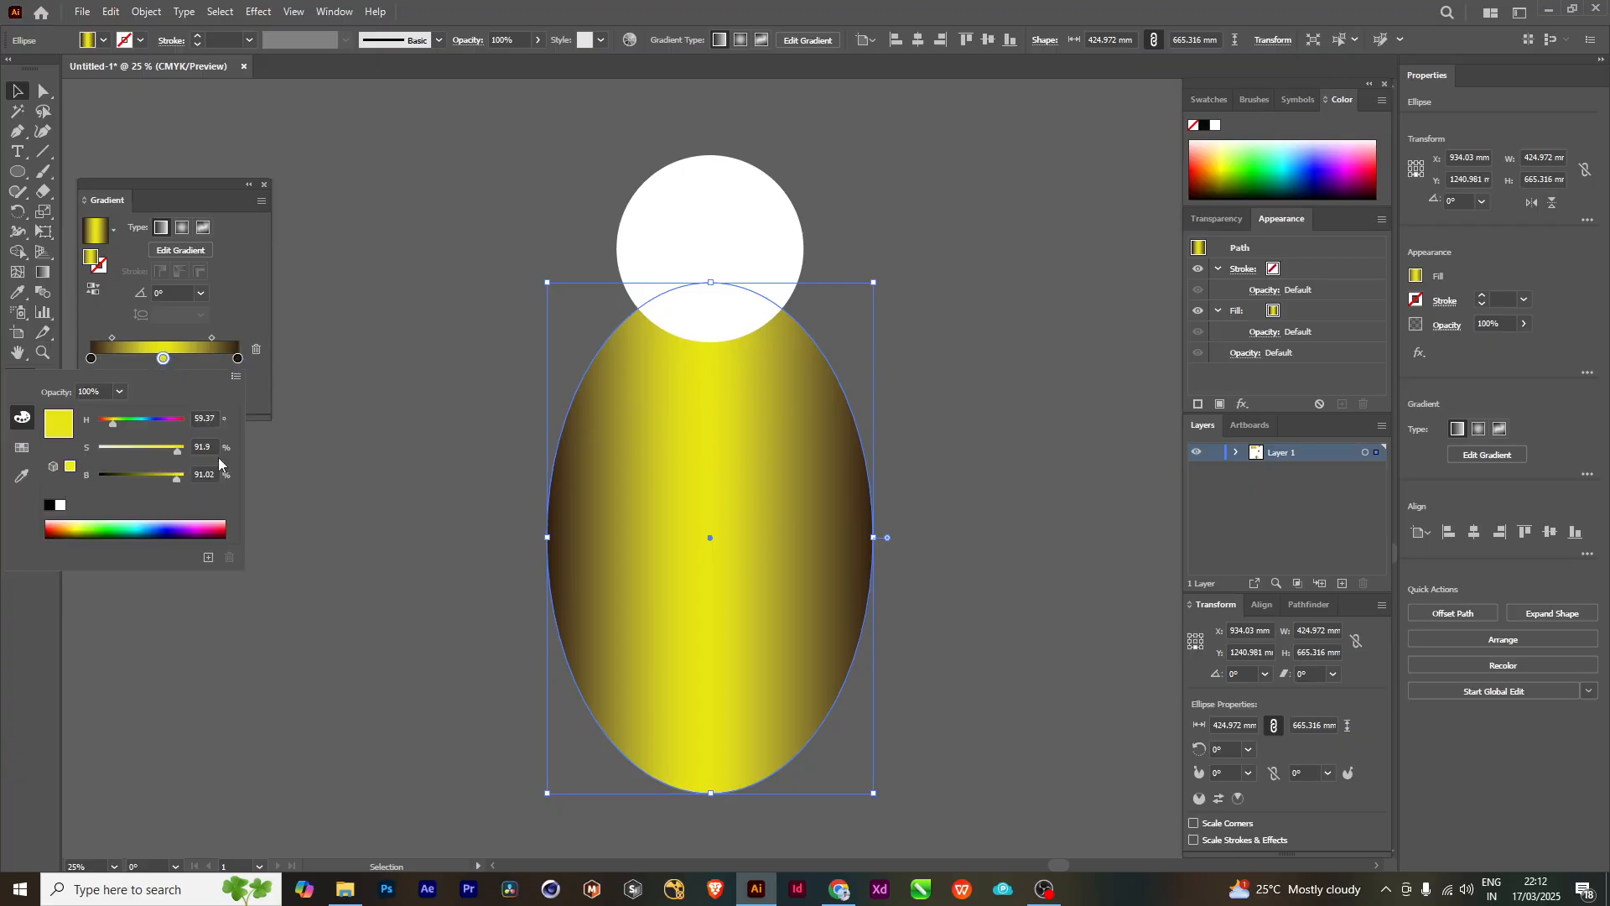
{"action": "left_click", "coordinate": [103, 527]}
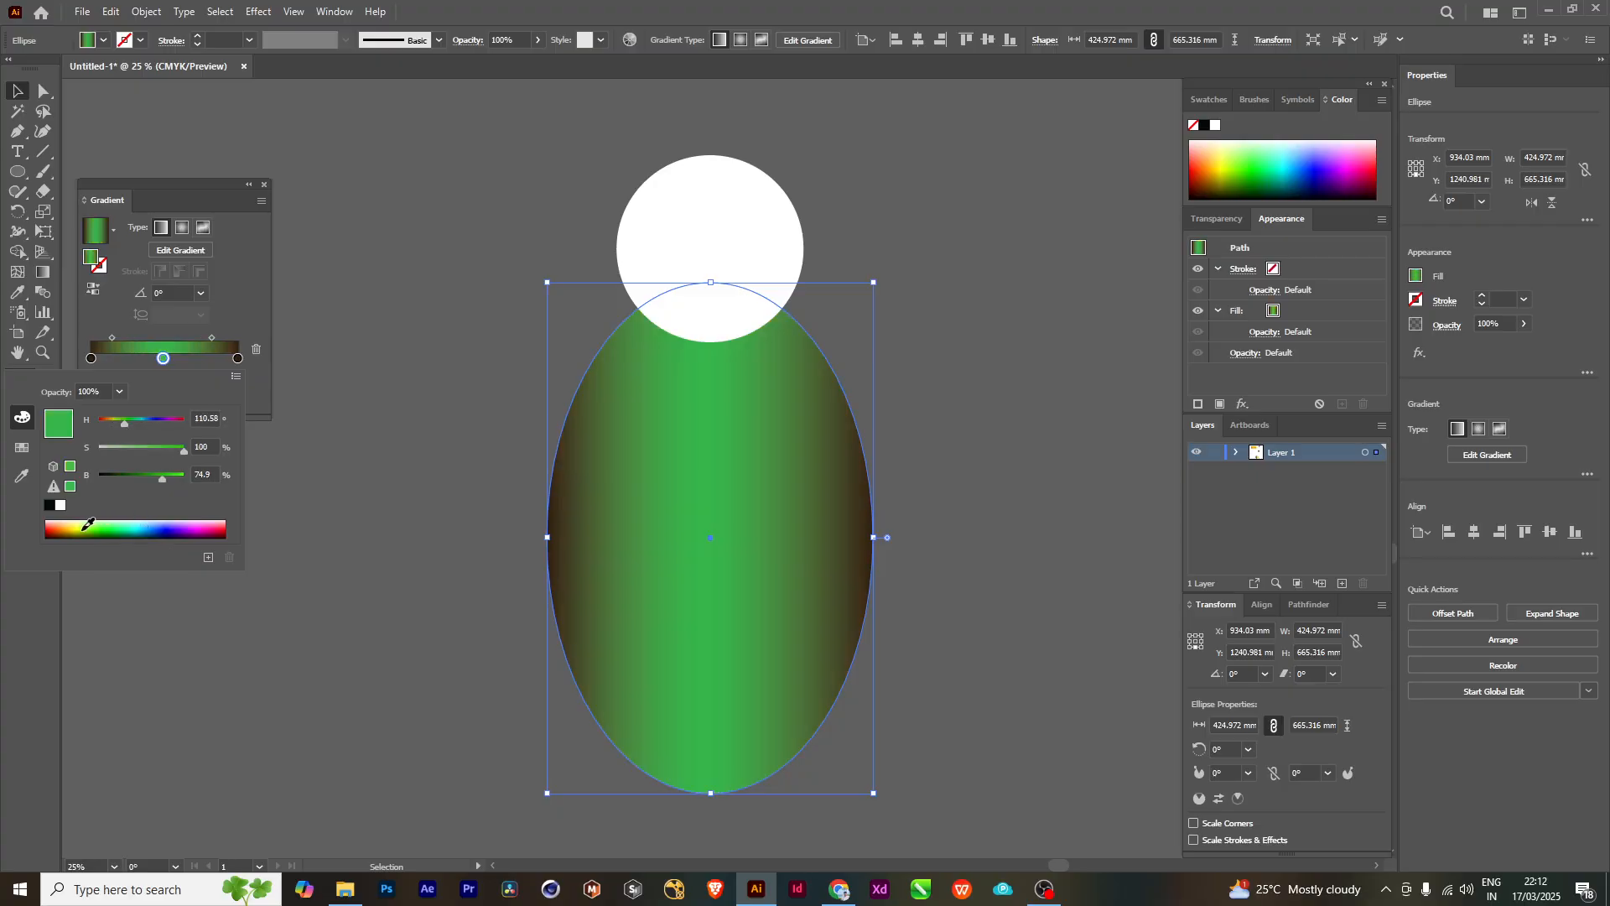
{"action": "left_click", "coordinate": [88, 525]}
{"action": "left_click", "coordinate": [186, 525]}
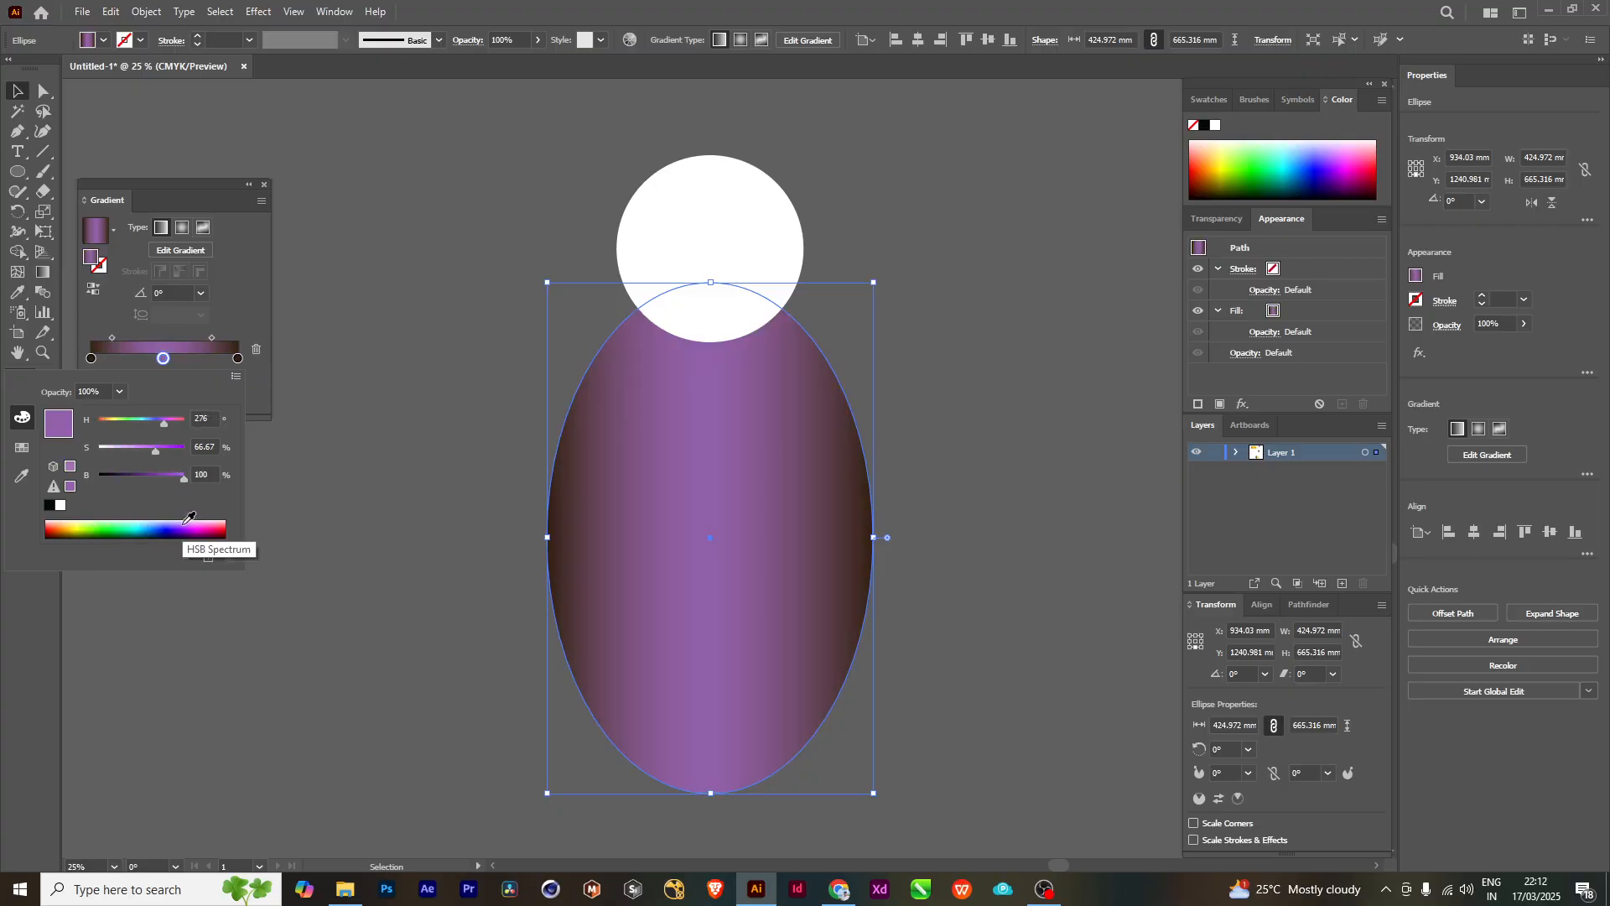
{"action": "left_click", "coordinate": [214, 526]}
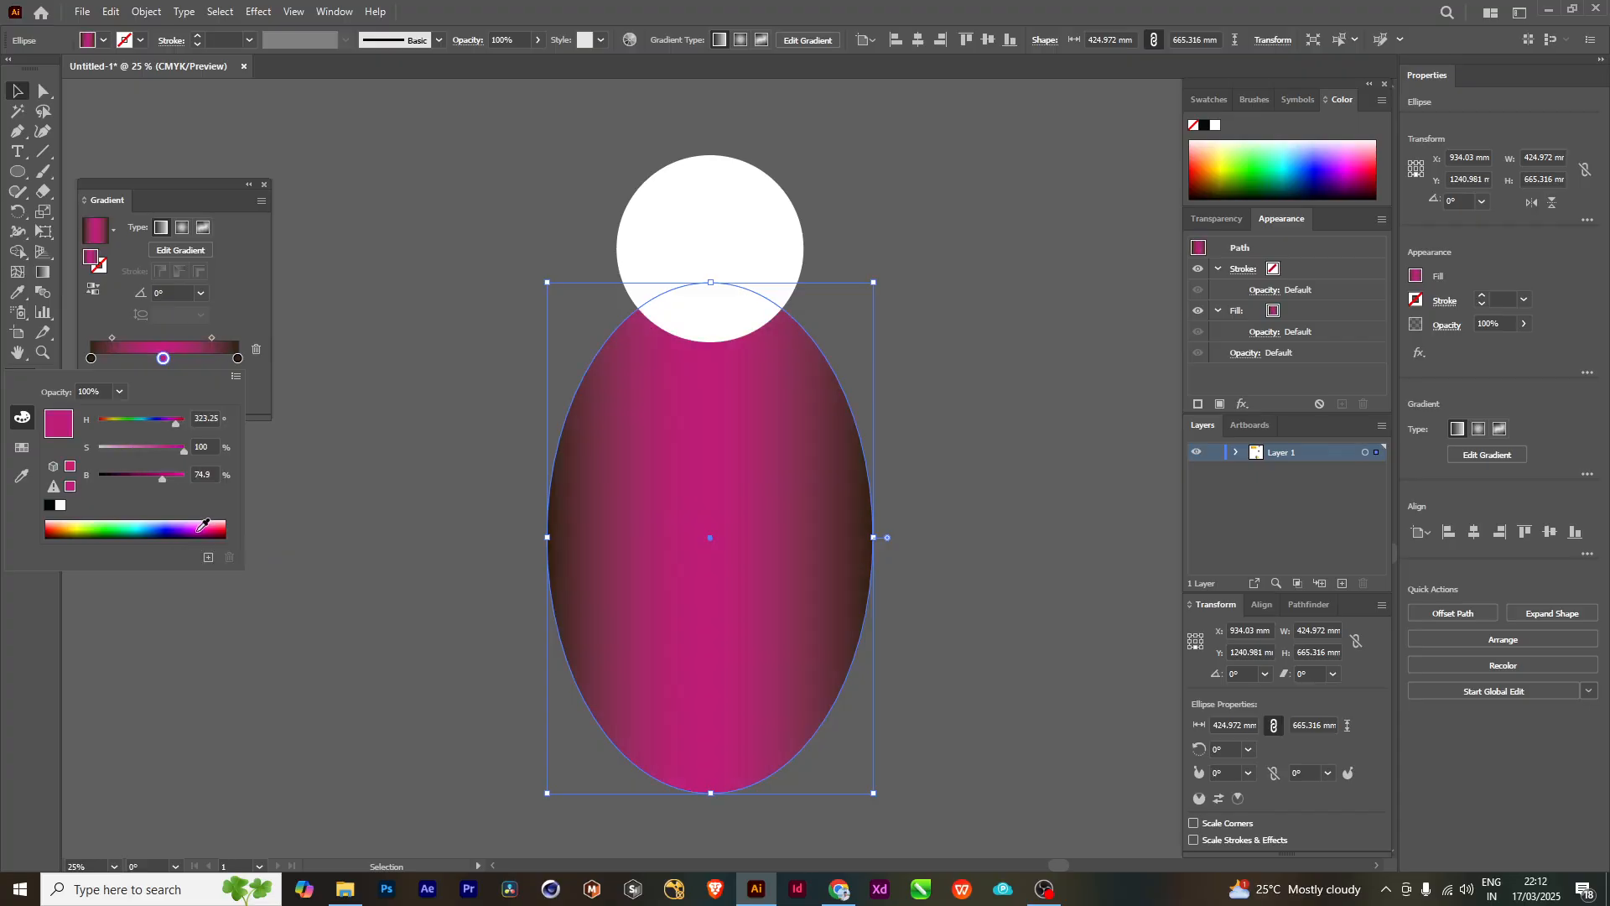
{"action": "left_click_drag", "start_coordinate": [202, 531], "coordinate": [199, 520]}
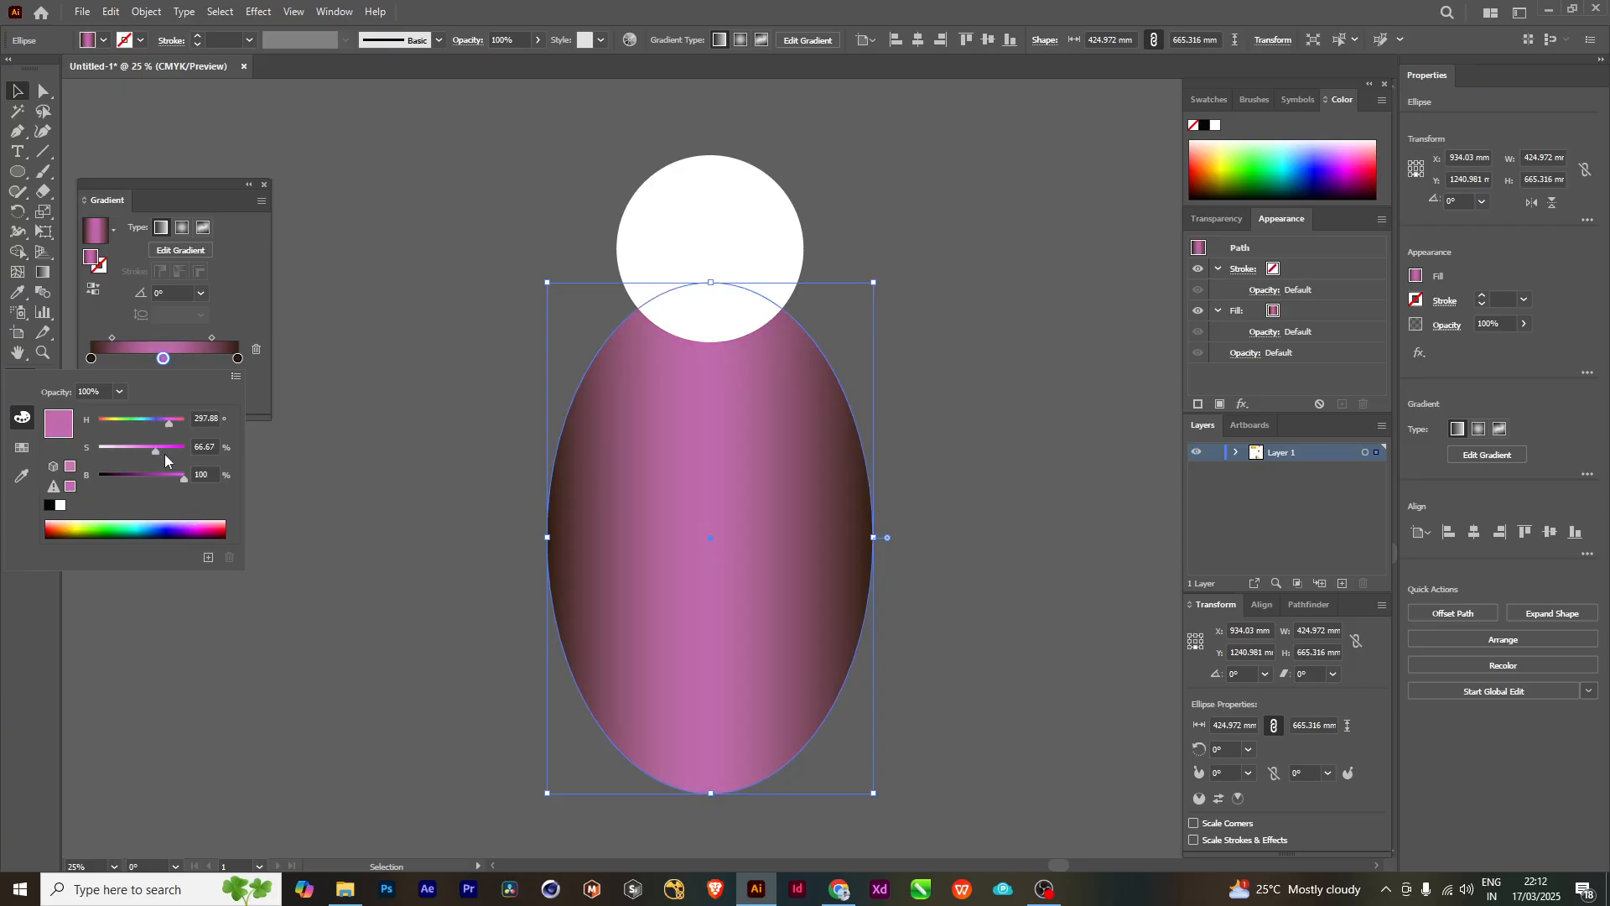
{"action": "mouse_move", "coordinate": [155, 455]}
{"action": "left_mouse_down"}
{"action": "mouse_move", "coordinate": [186, 457]}
{"action": "mouse_move", "coordinate": [153, 485]}
{"action": "left_mouse_up"}
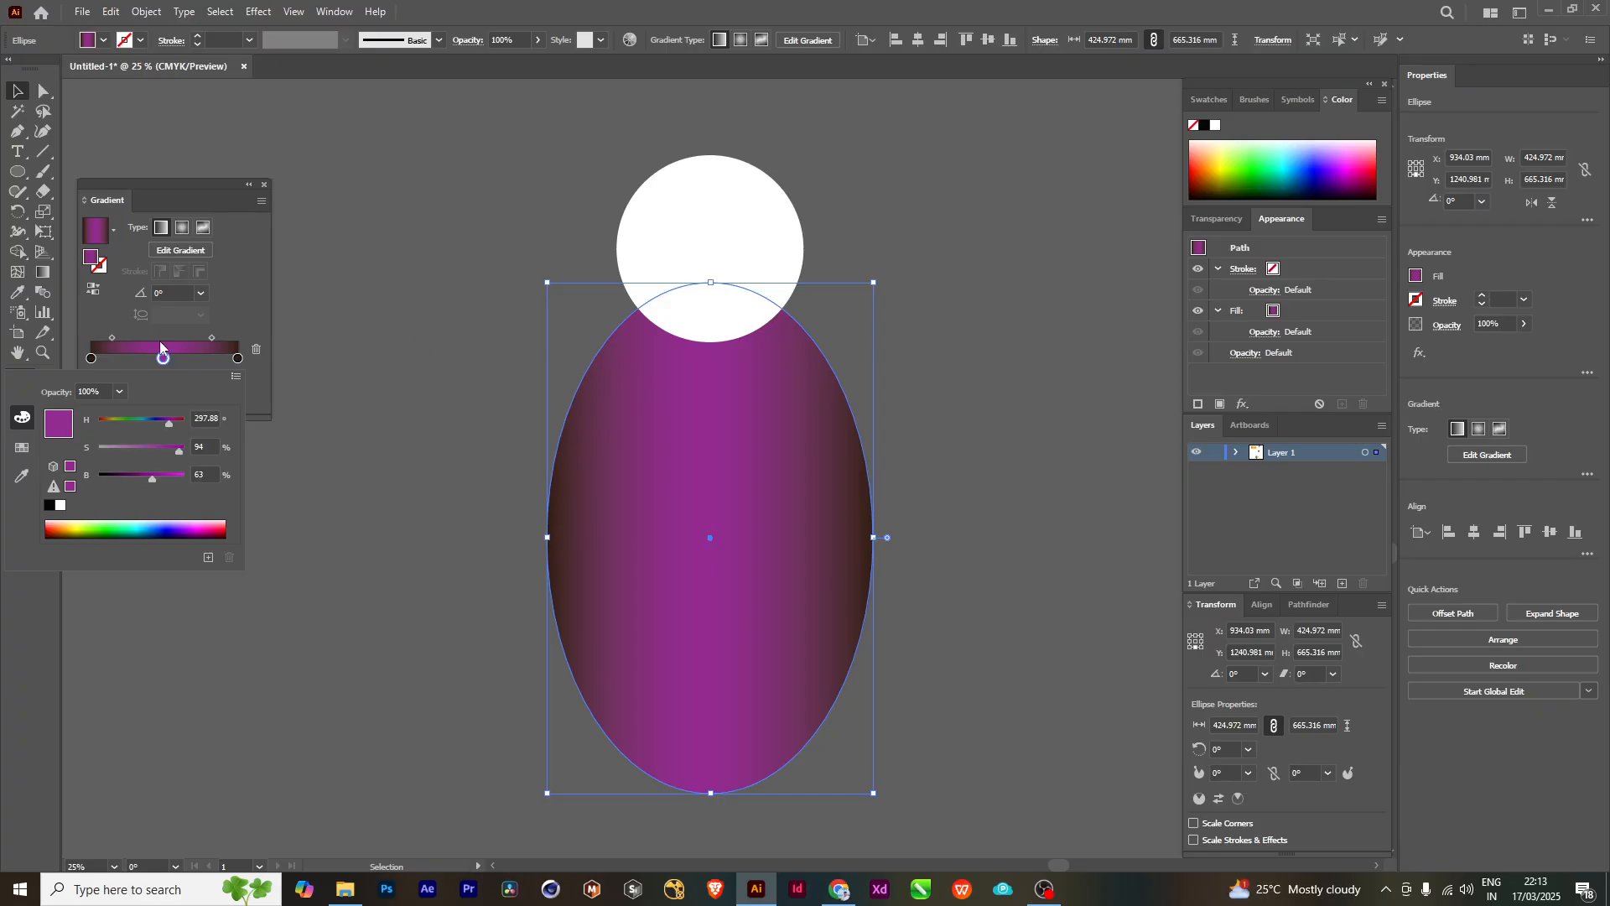
- Narrow the ellipse's purple band by moving both gradient midpoints inward, the second one to 56.5934%
{"action": "left_click", "coordinate": [209, 339]}
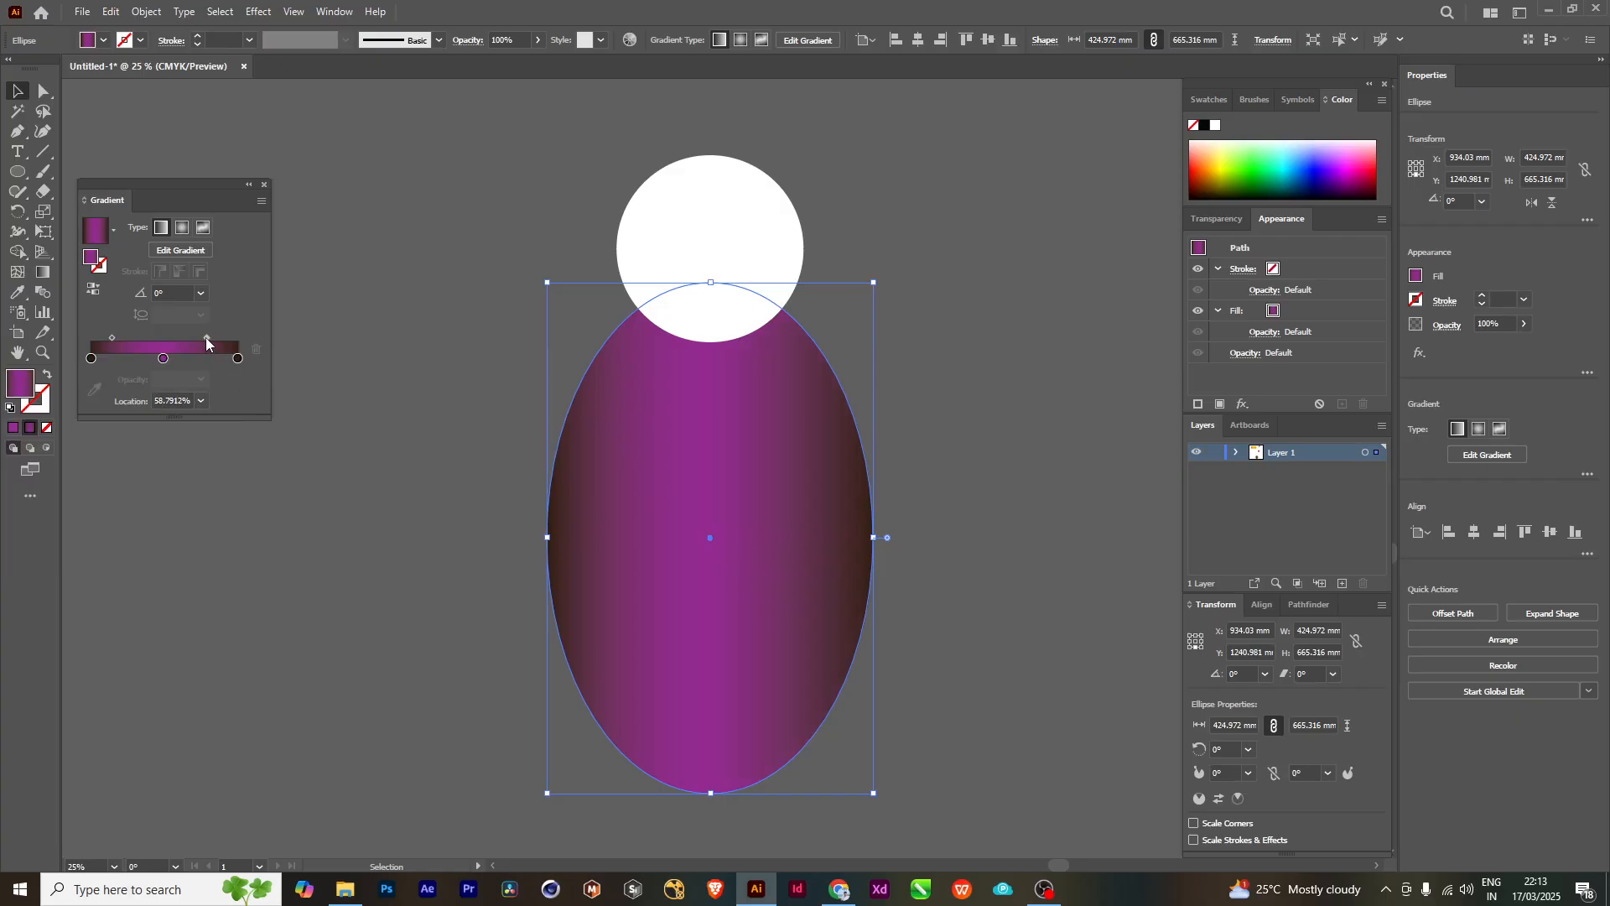
{"action": "left_click_drag", "start_coordinate": [114, 339], "coordinate": [207, 337]}
{"action": "scroll", "coordinate": [967, 430], "scroll_direction": "down", "scroll_amount": 2}
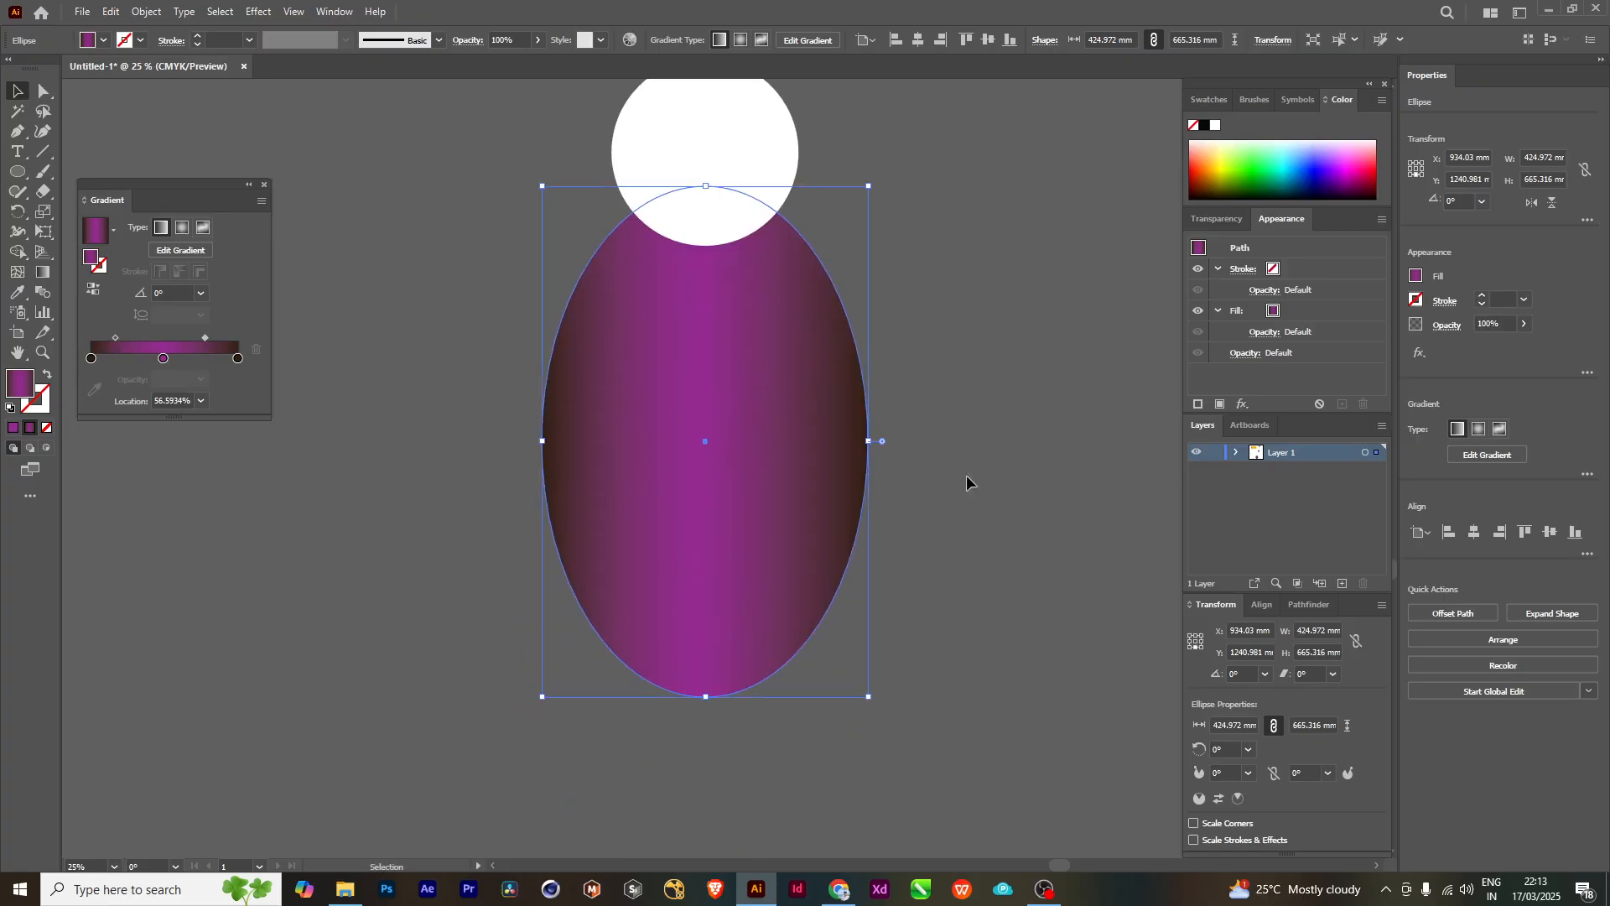
- Fill the white circle above the ellipse with the same dark-edged purple linear gradient as the ellipse
{"action": "left_click", "coordinate": [458, 364]}
{"action": "scroll", "coordinate": [916, 557], "scroll_direction": "up", "scroll_amount": 3}
{"action": "left_click", "coordinate": [701, 388]}
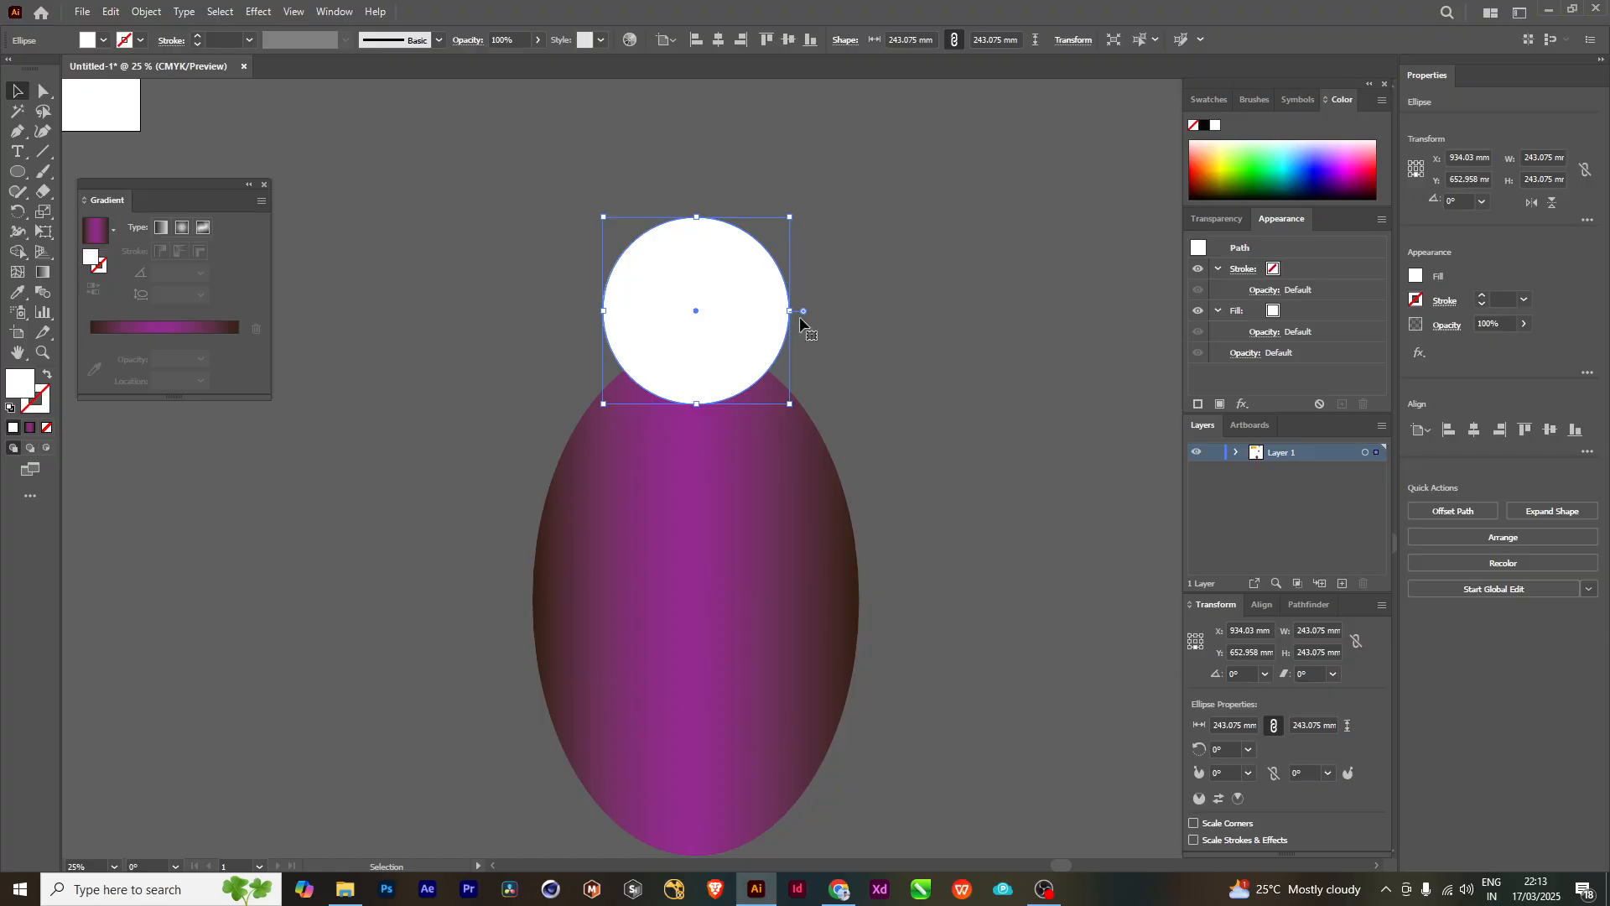
{"action": "mouse_move", "coordinate": [939, 384]}
{"action": "left_mouse_down"}
{"action": "mouse_move", "coordinate": [954, 426]}
{"action": "mouse_move", "coordinate": [943, 397]}
{"action": "left_mouse_up"}
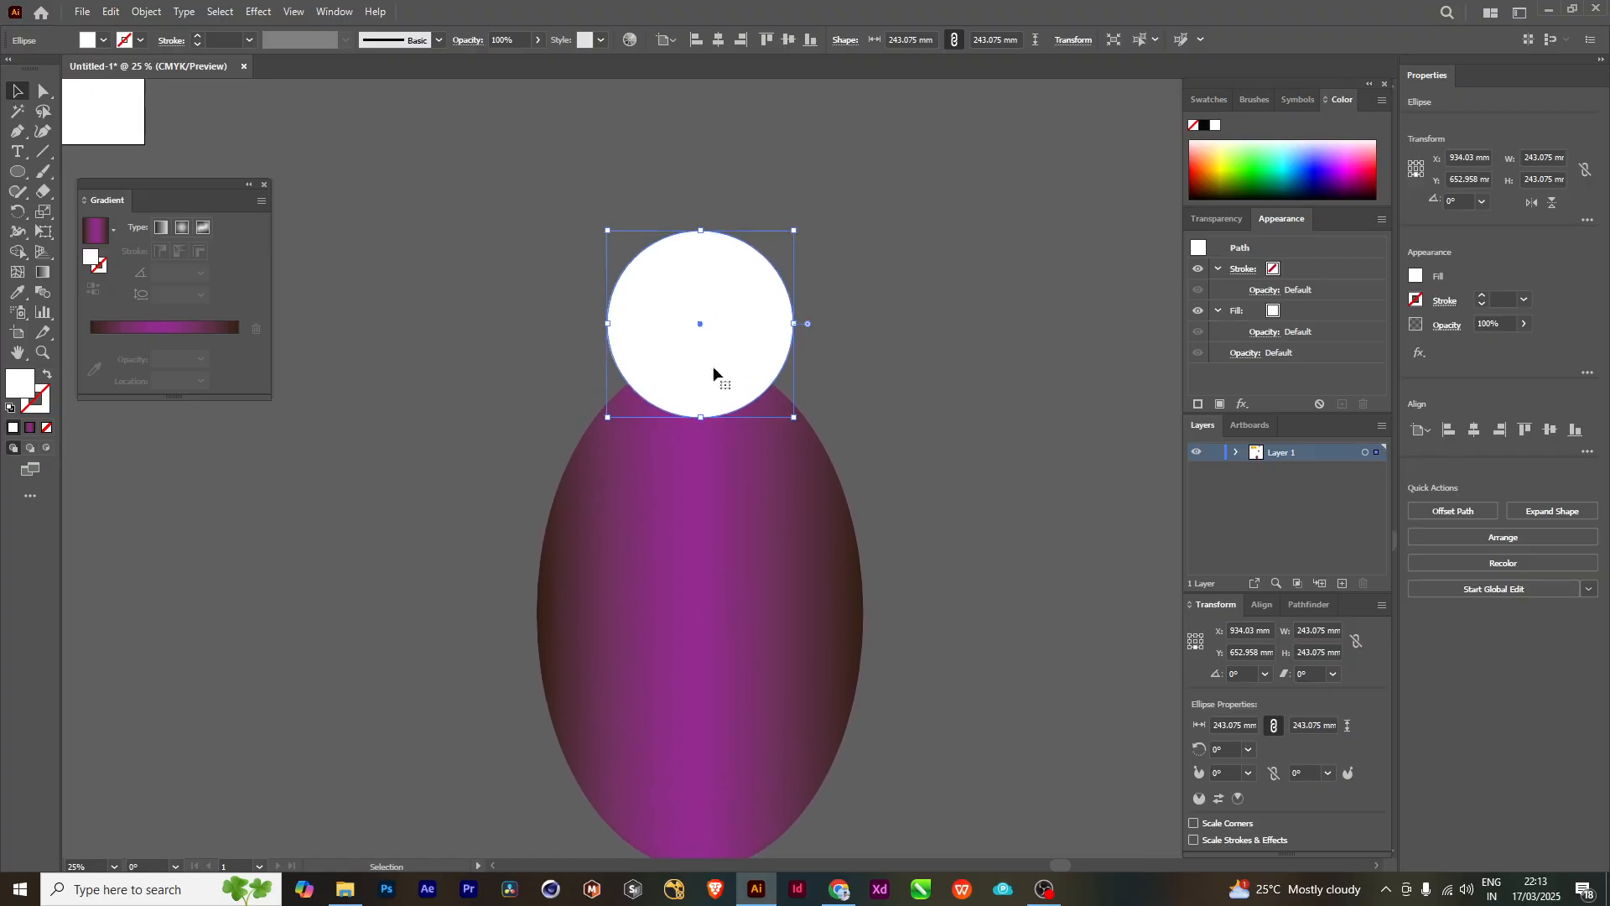
{"action": "left_click_drag", "start_coordinate": [957, 539], "coordinate": [946, 425]}
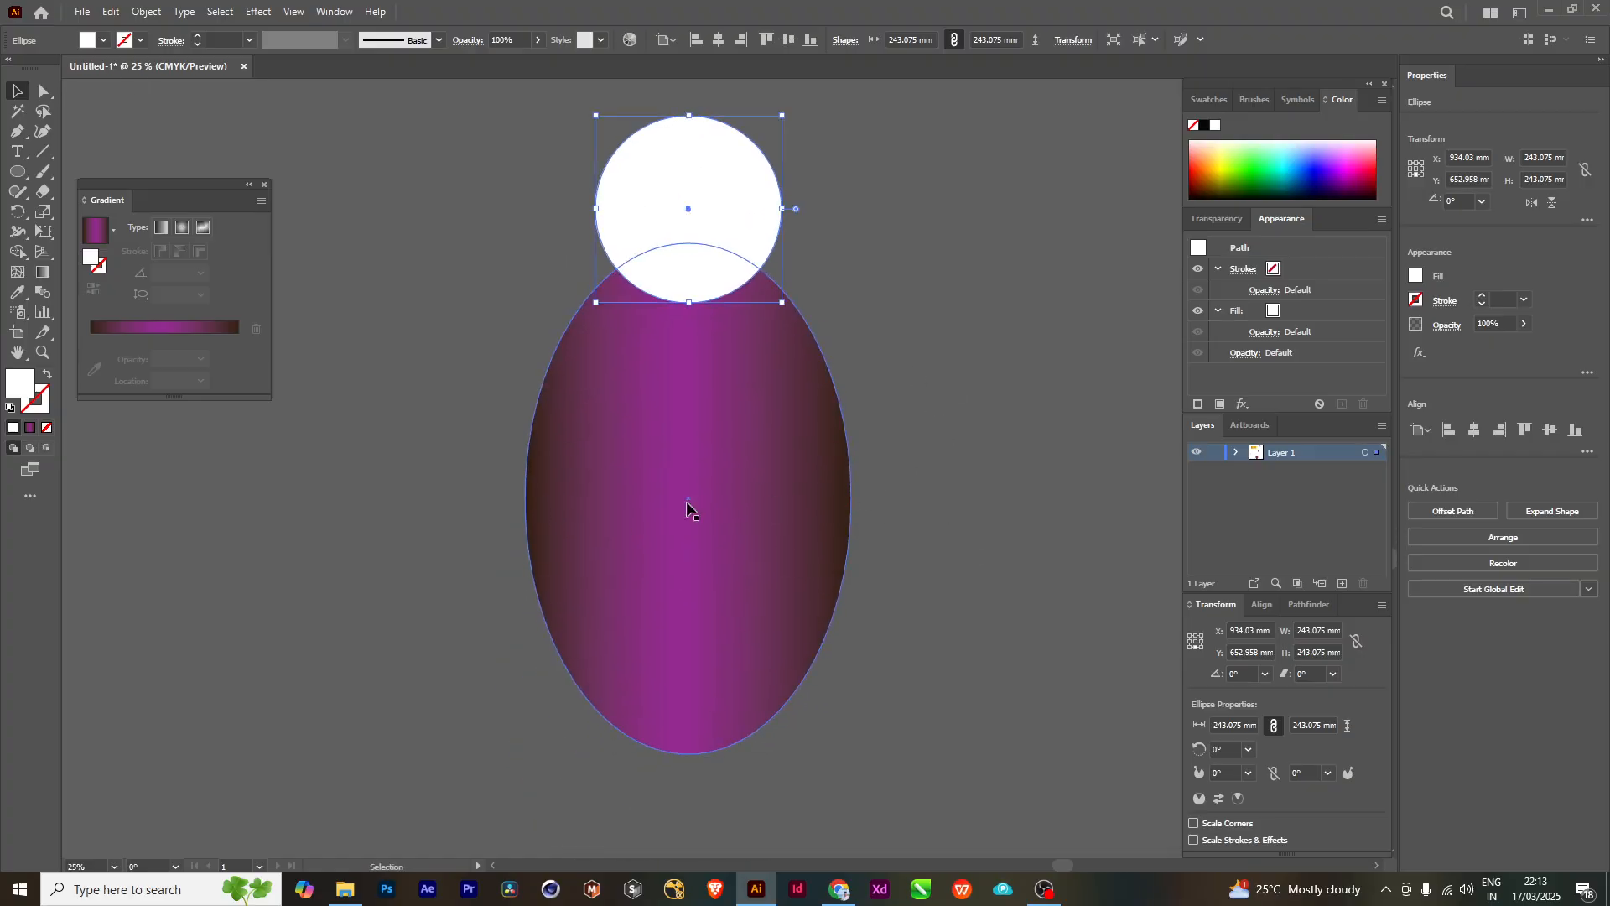
{"action": "left_click", "coordinate": [685, 545]}
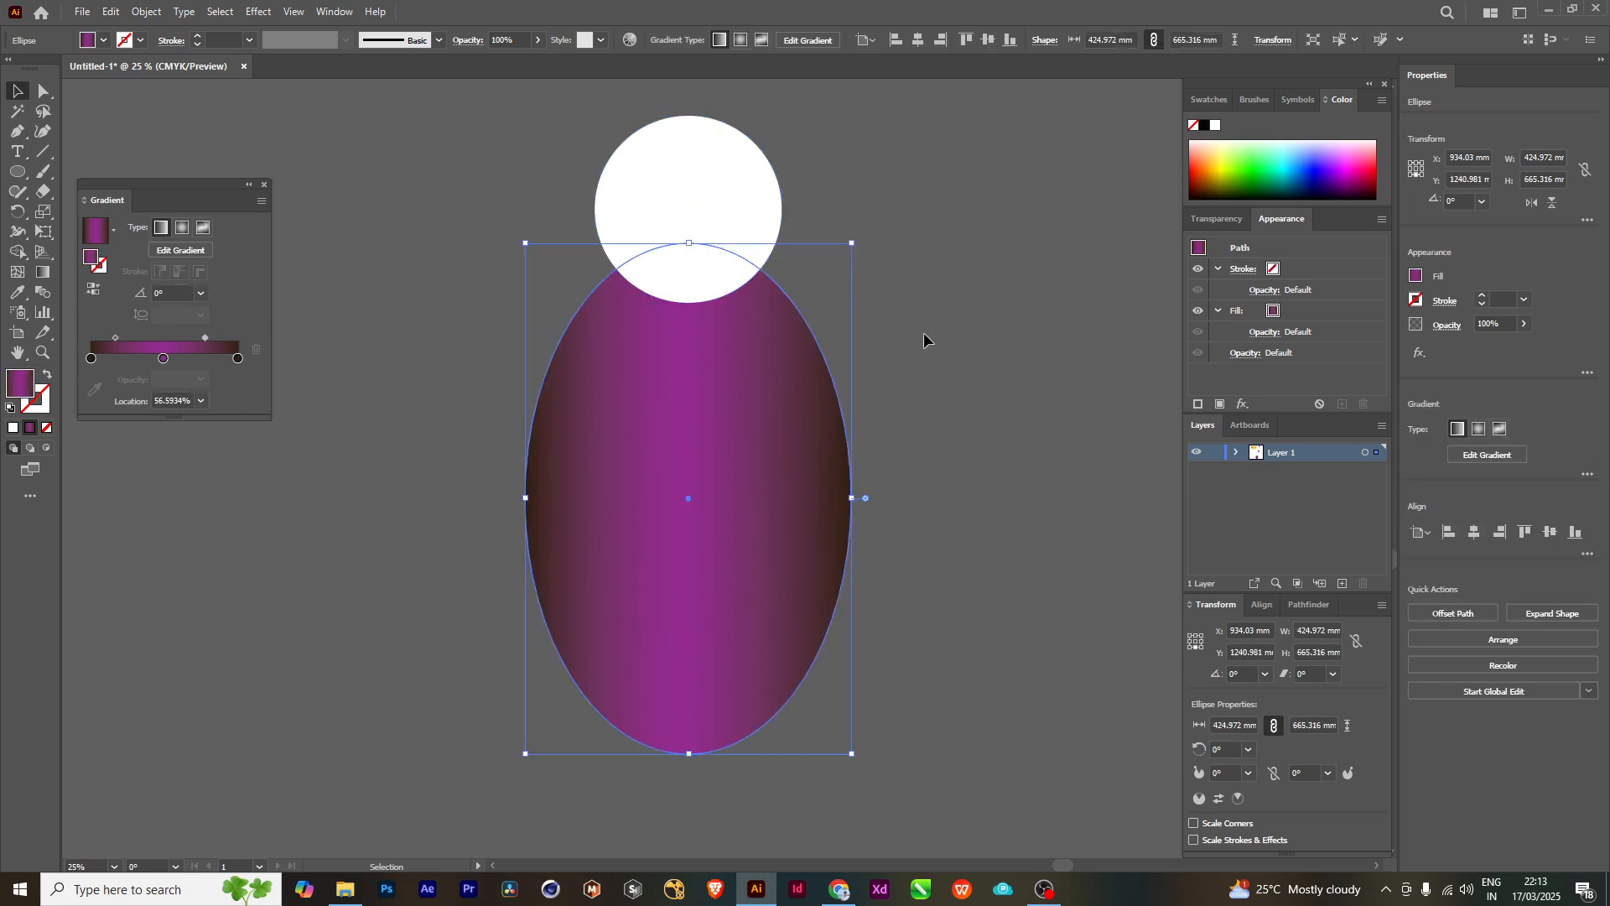
{"action": "left_click_drag", "start_coordinate": [954, 327], "coordinate": [976, 466]}
{"action": "left_click", "coordinate": [754, 314]}
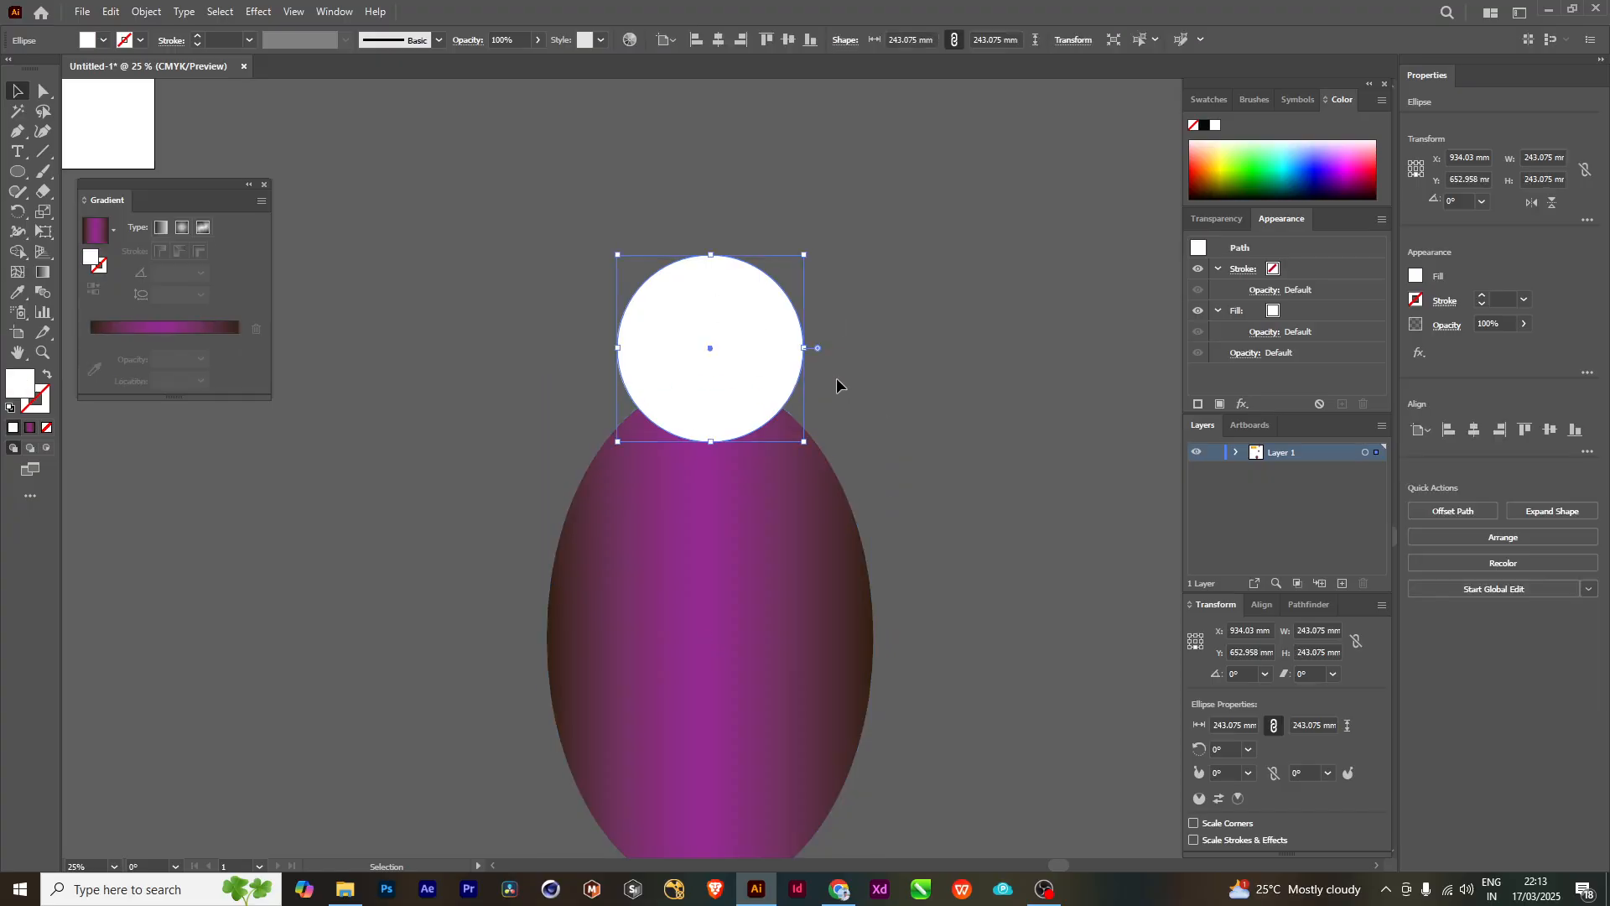
{"action": "left_click", "coordinate": [141, 327]}
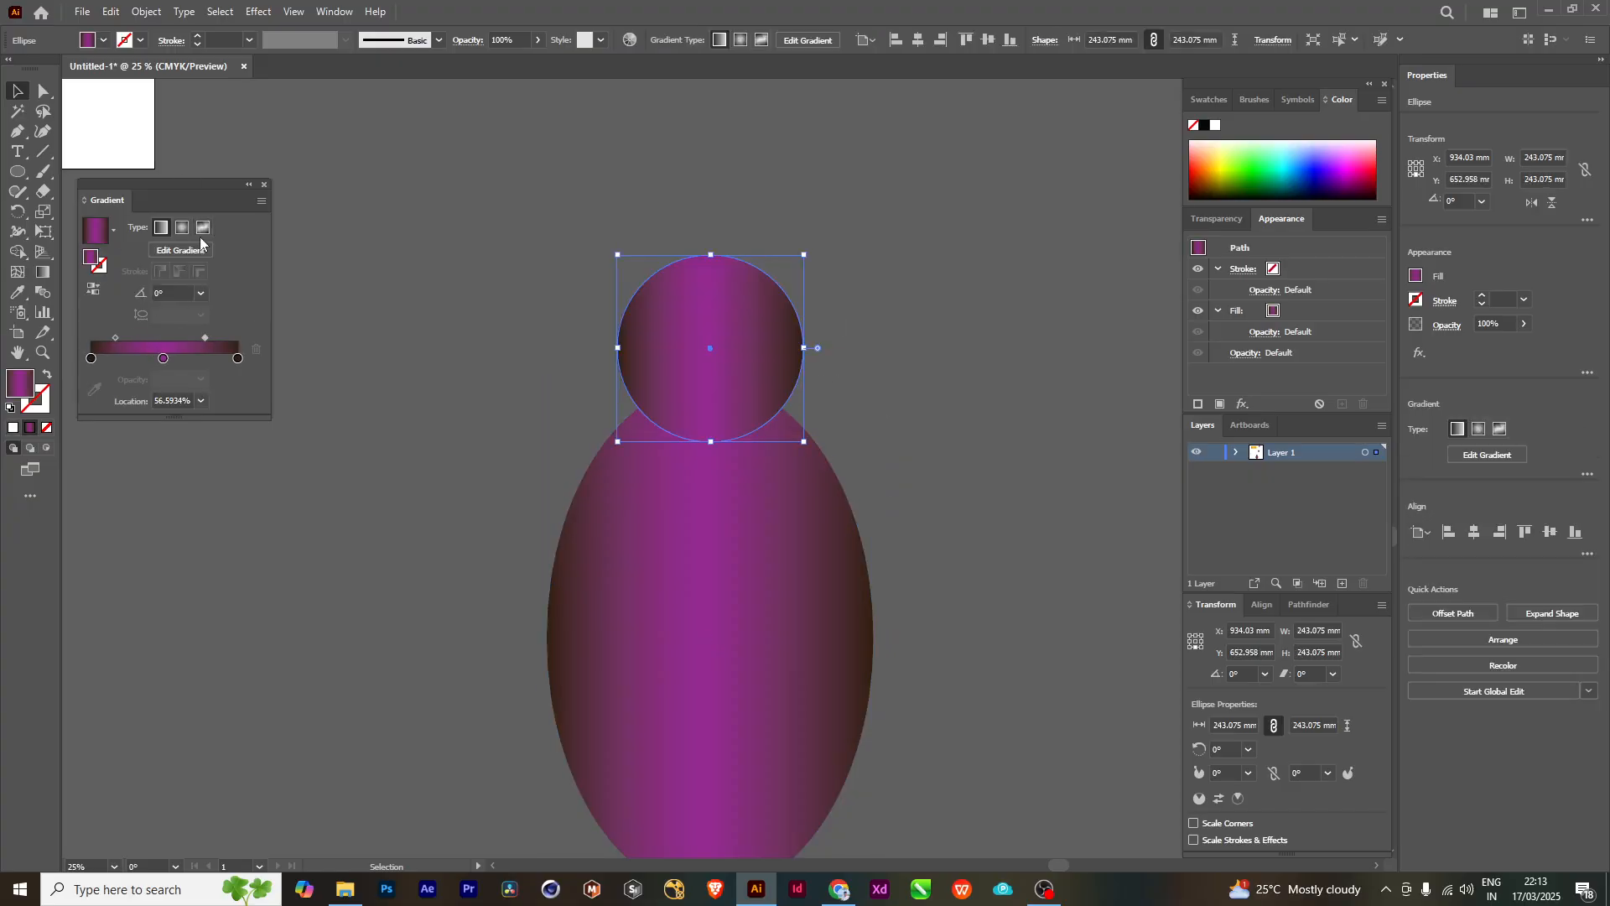
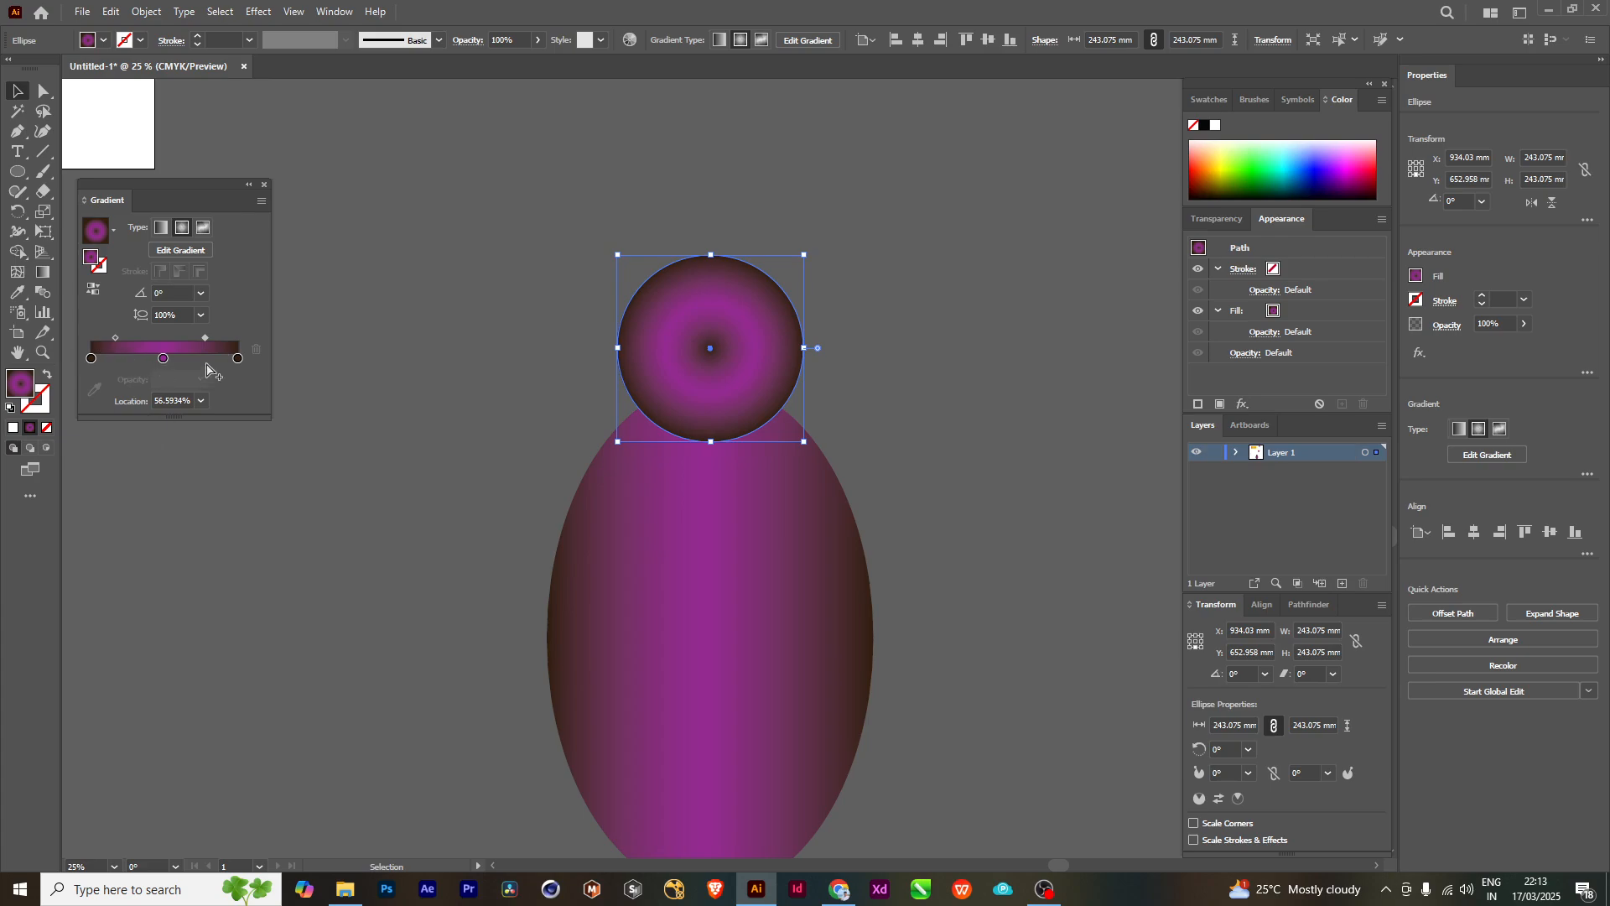
- Rework the circle's radial gradient into two stops, purple at the centre and dark brown at 100%
{"action": "mouse_move", "coordinate": [238, 359]}
{"action": "left_mouse_down"}
{"action": "mouse_move", "coordinate": [223, 400]}
{"action": "mouse_move", "coordinate": [179, 354]}
{"action": "mouse_move", "coordinate": [238, 358]}
{"action": "left_mouse_up"}
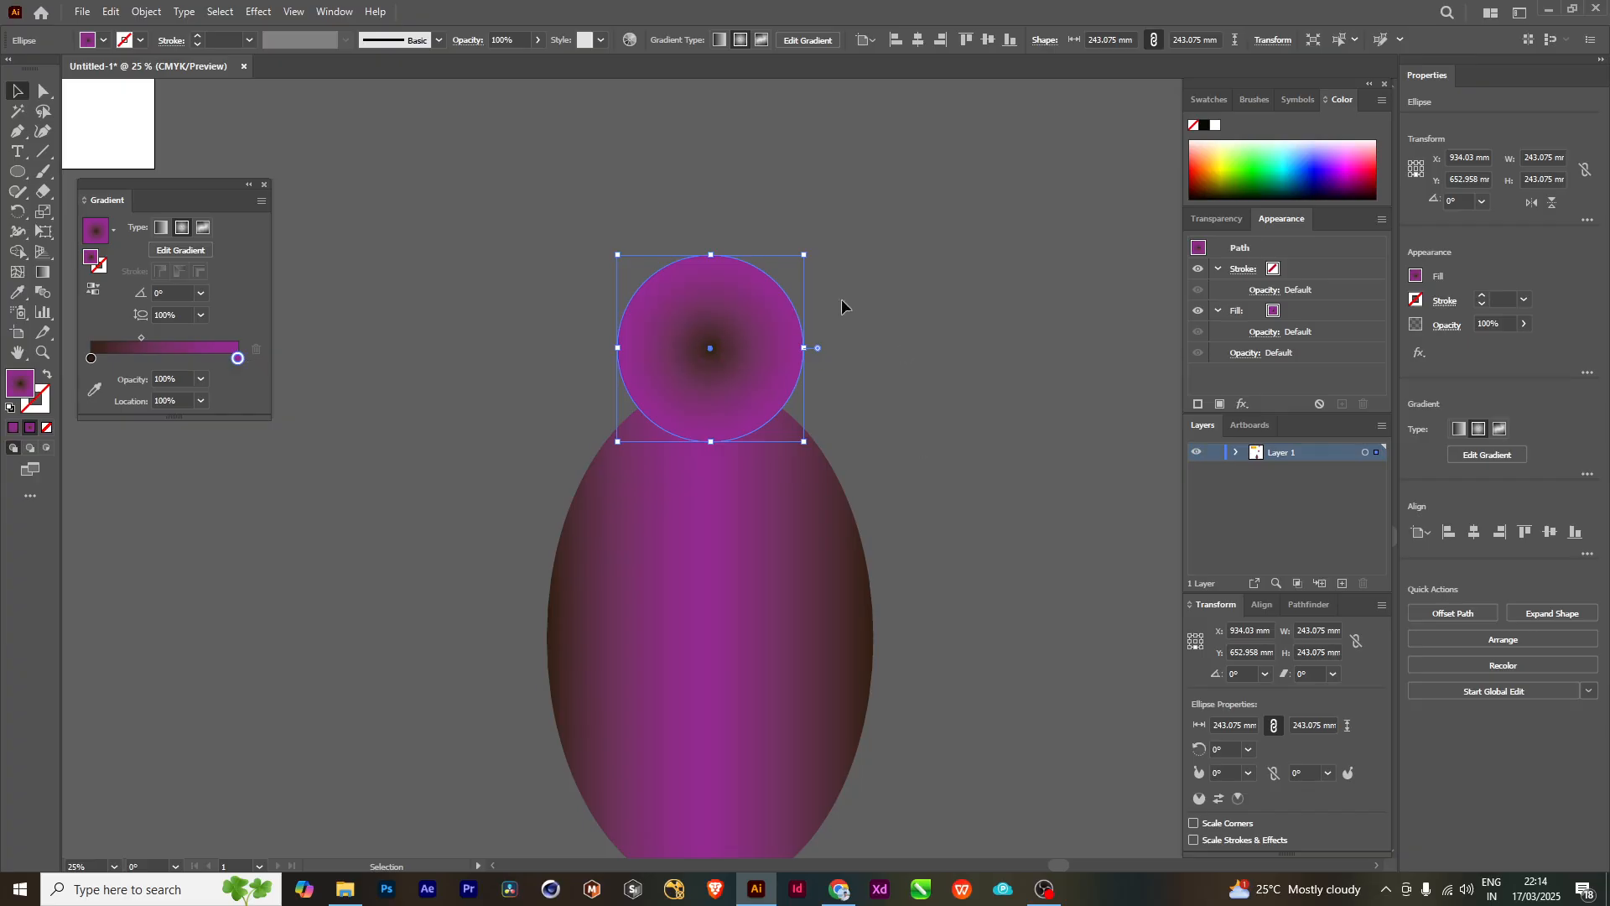
{"action": "left_click_drag", "start_coordinate": [91, 359], "coordinate": [127, 359]}
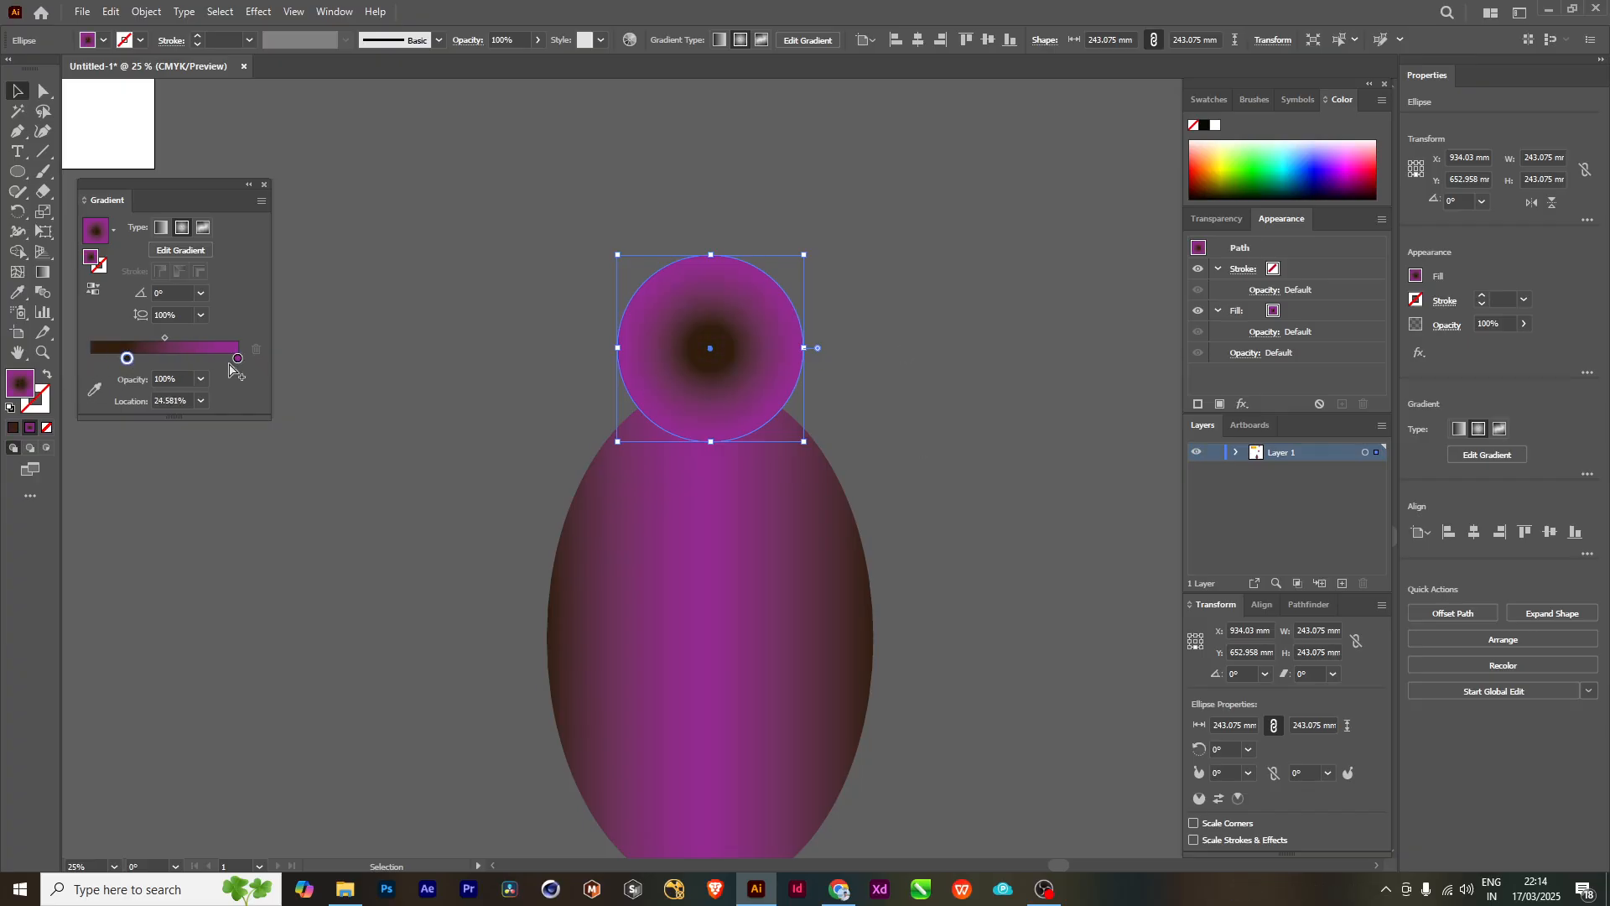
{"action": "mouse_move", "coordinate": [238, 359]}
{"action": "left_mouse_down"}
{"action": "mouse_move", "coordinate": [91, 358]}
{"action": "mouse_move", "coordinate": [237, 358]}
{"action": "left_mouse_up"}
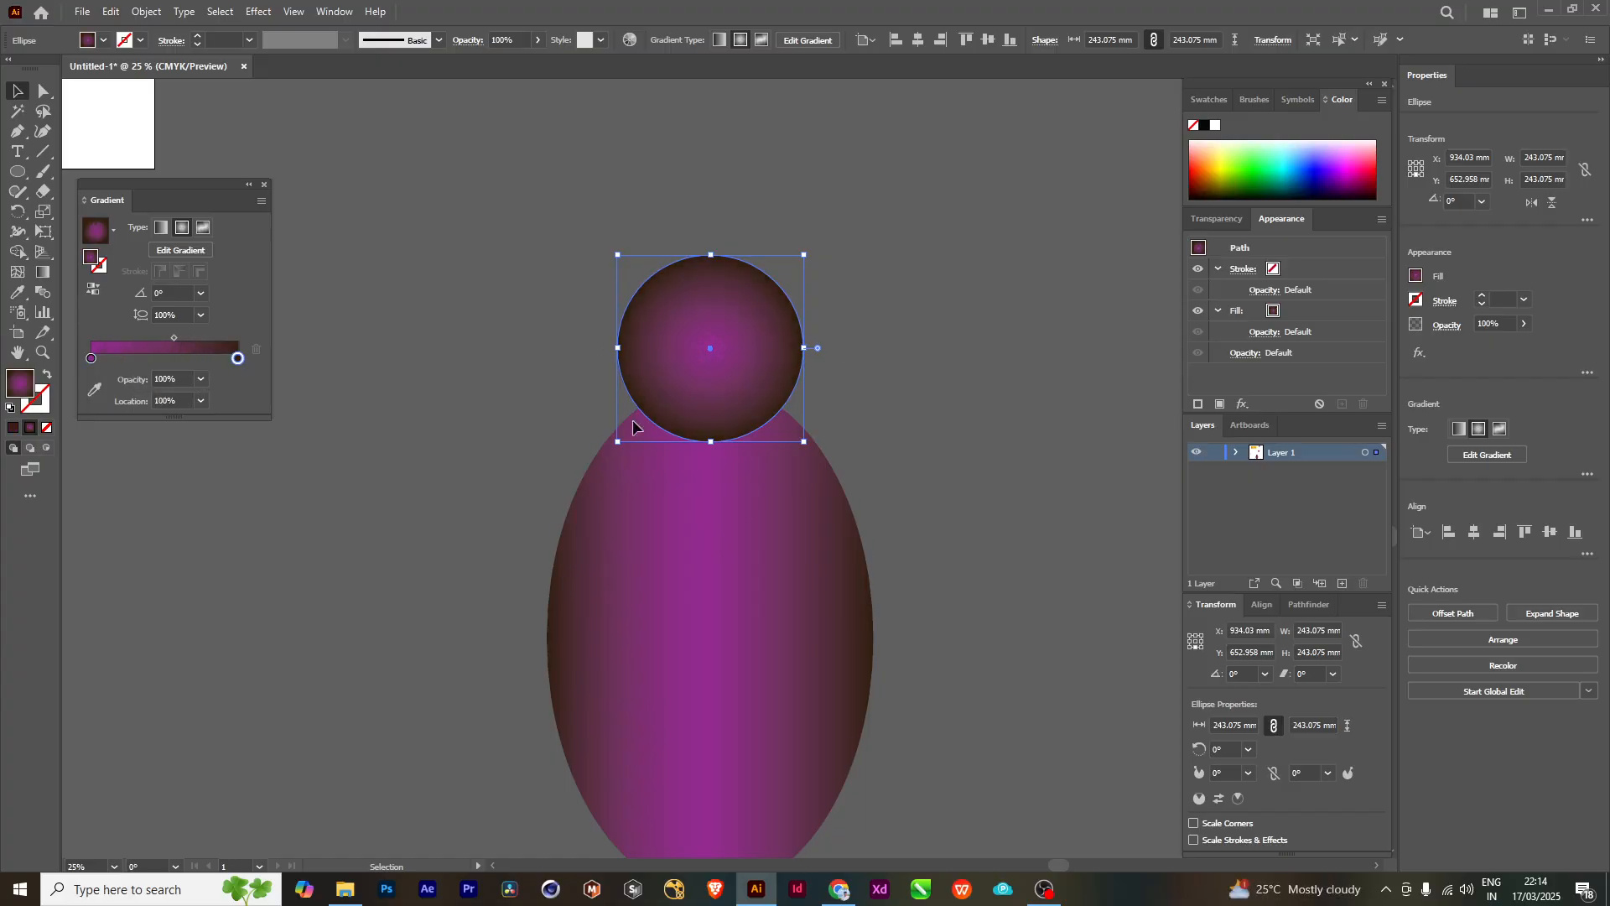
{"action": "left_click_drag", "start_coordinate": [904, 437], "coordinate": [861, 379]}
{"action": "scroll", "coordinate": [857, 387], "scroll_direction": "down", "scroll_amount": 1}
{"action": "left_click_drag", "start_coordinate": [887, 489], "coordinate": [895, 519]}
{"action": "scroll", "coordinate": [698, 369], "scroll_direction": "up", "scroll_amount": 1}
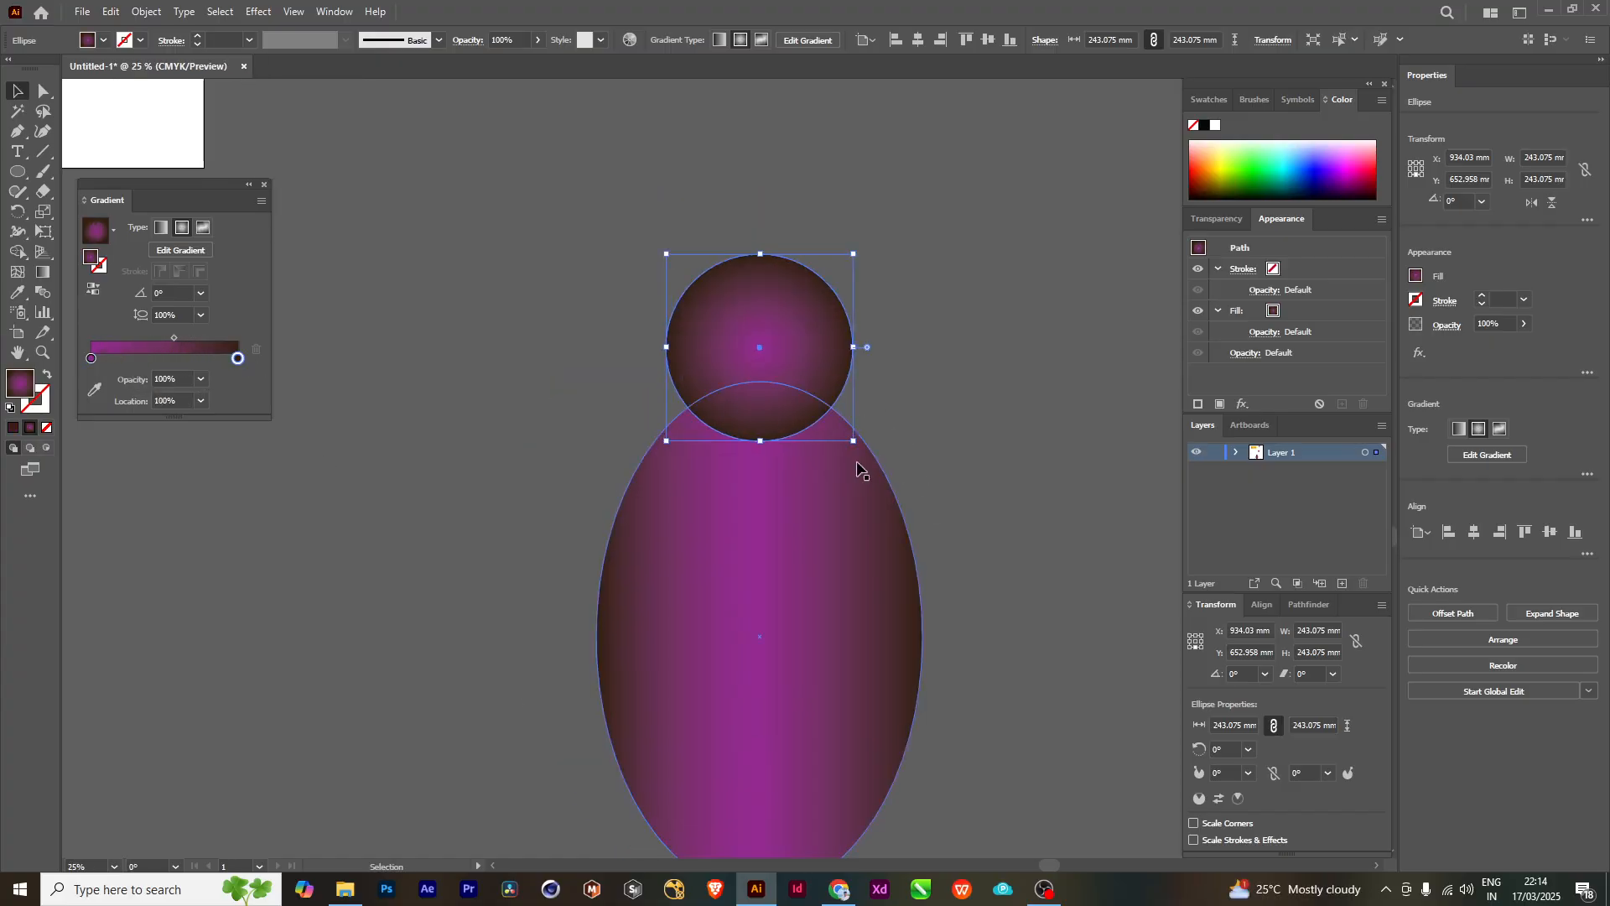
{"action": "mouse_move", "coordinate": [864, 467]}
{"action": "left_mouse_down"}
{"action": "mouse_move", "coordinate": [819, 457]}
{"action": "mouse_move", "coordinate": [856, 448]}
{"action": "left_mouse_up"}
{"action": "left_click_drag", "start_coordinate": [898, 385], "coordinate": [867, 373]}
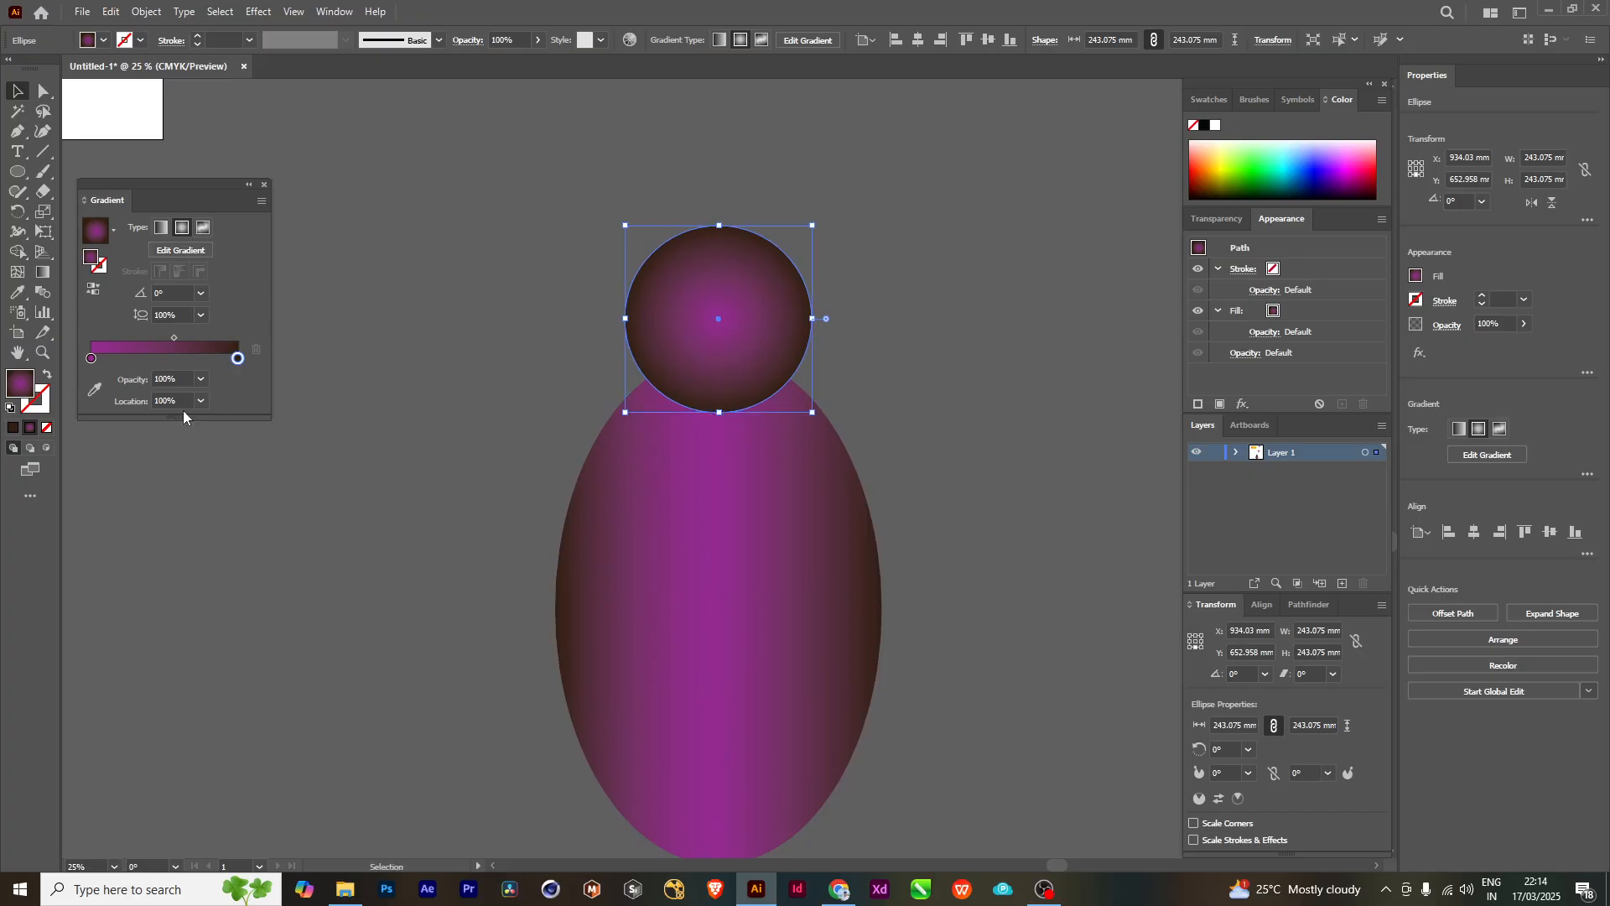
- With the Gradient tool, shift the purple centre of the circle's radial gradient down to its lower edge, with the gradient line running vertically
{"action": "left_click", "coordinate": [44, 274]}
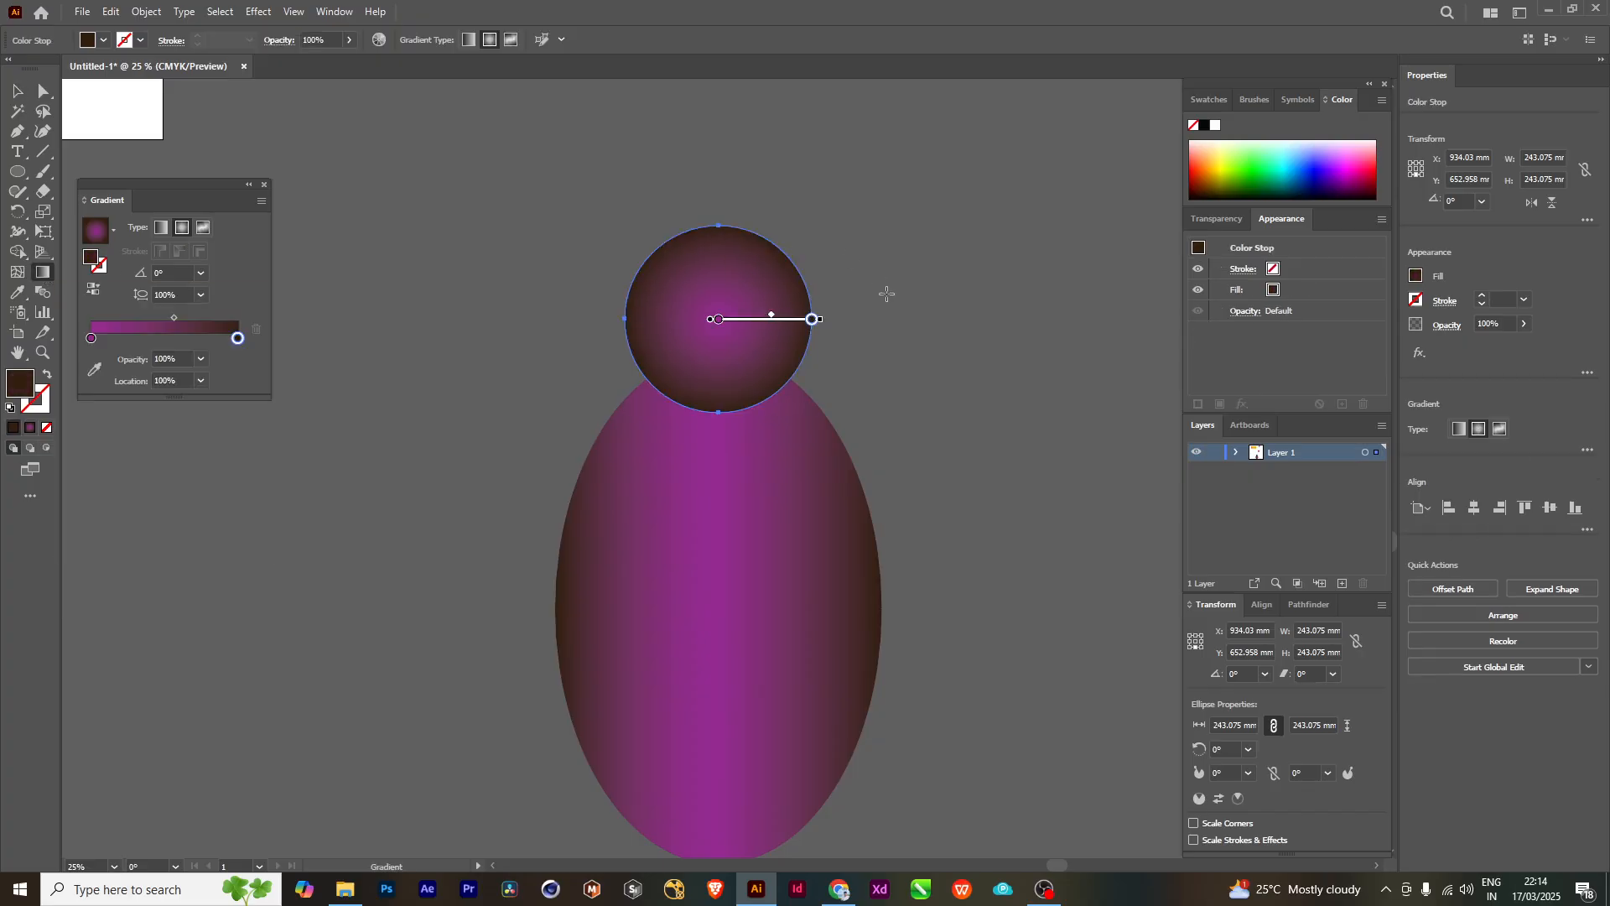
{"action": "scroll", "coordinate": [884, 302], "scroll_direction": "up", "scroll_amount": 2}
{"action": "left_click_drag", "start_coordinate": [477, 396], "coordinate": [552, 403]}
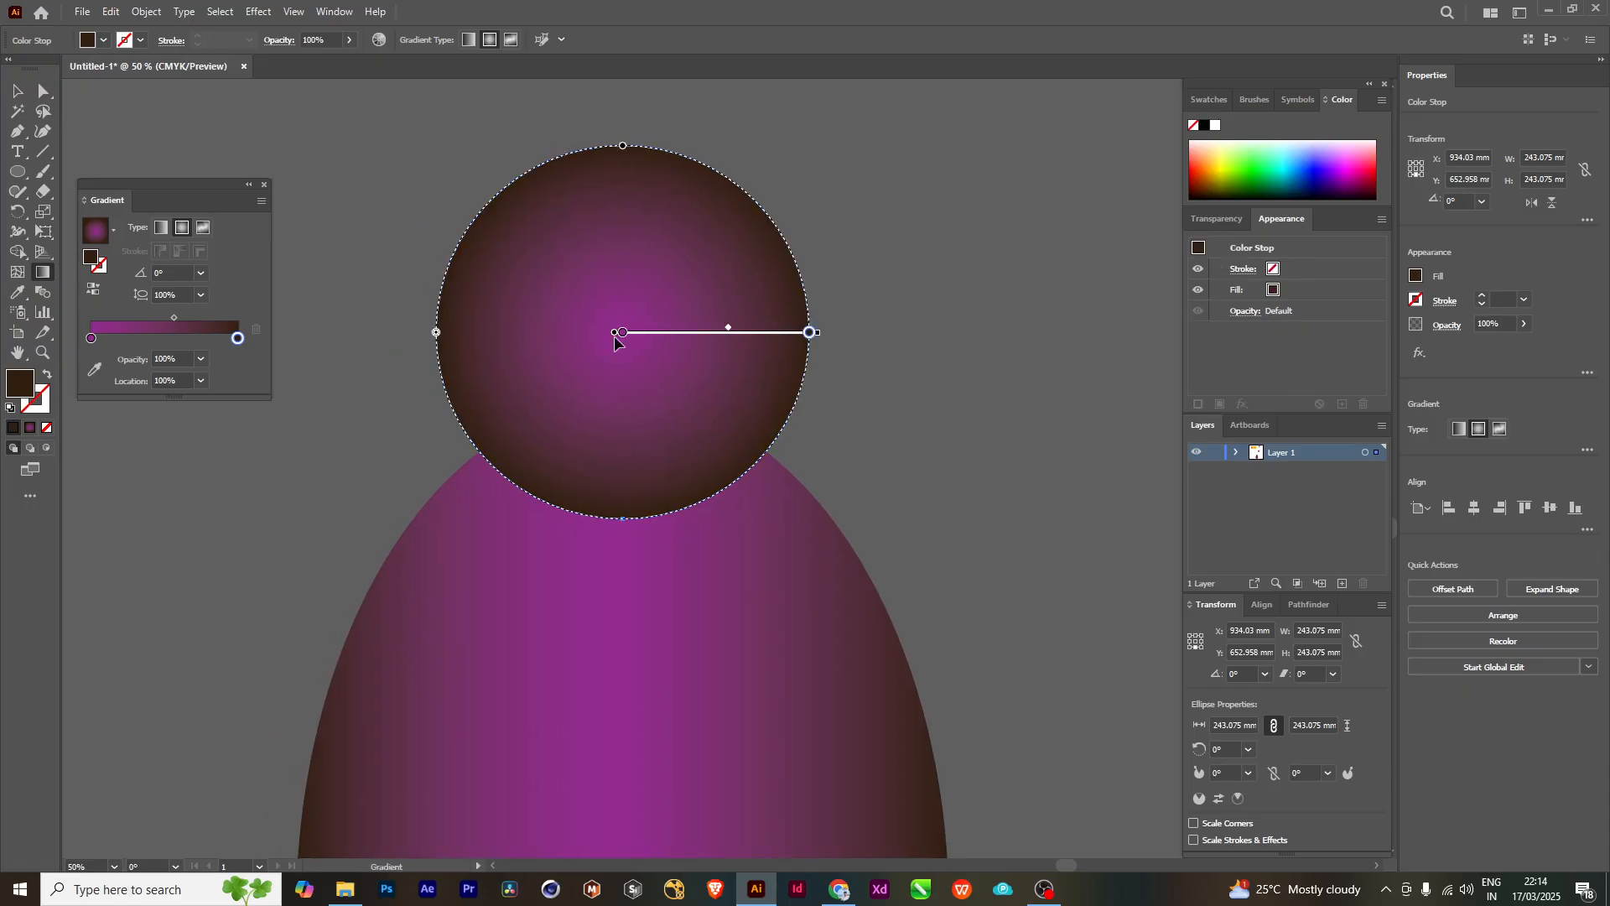
{"action": "mouse_move", "coordinate": [615, 336]}
{"action": "left_mouse_down"}
{"action": "mouse_move", "coordinate": [626, 572]}
{"action": "mouse_move", "coordinate": [626, 302]}
{"action": "mouse_move", "coordinate": [628, 517]}
{"action": "left_mouse_up"}
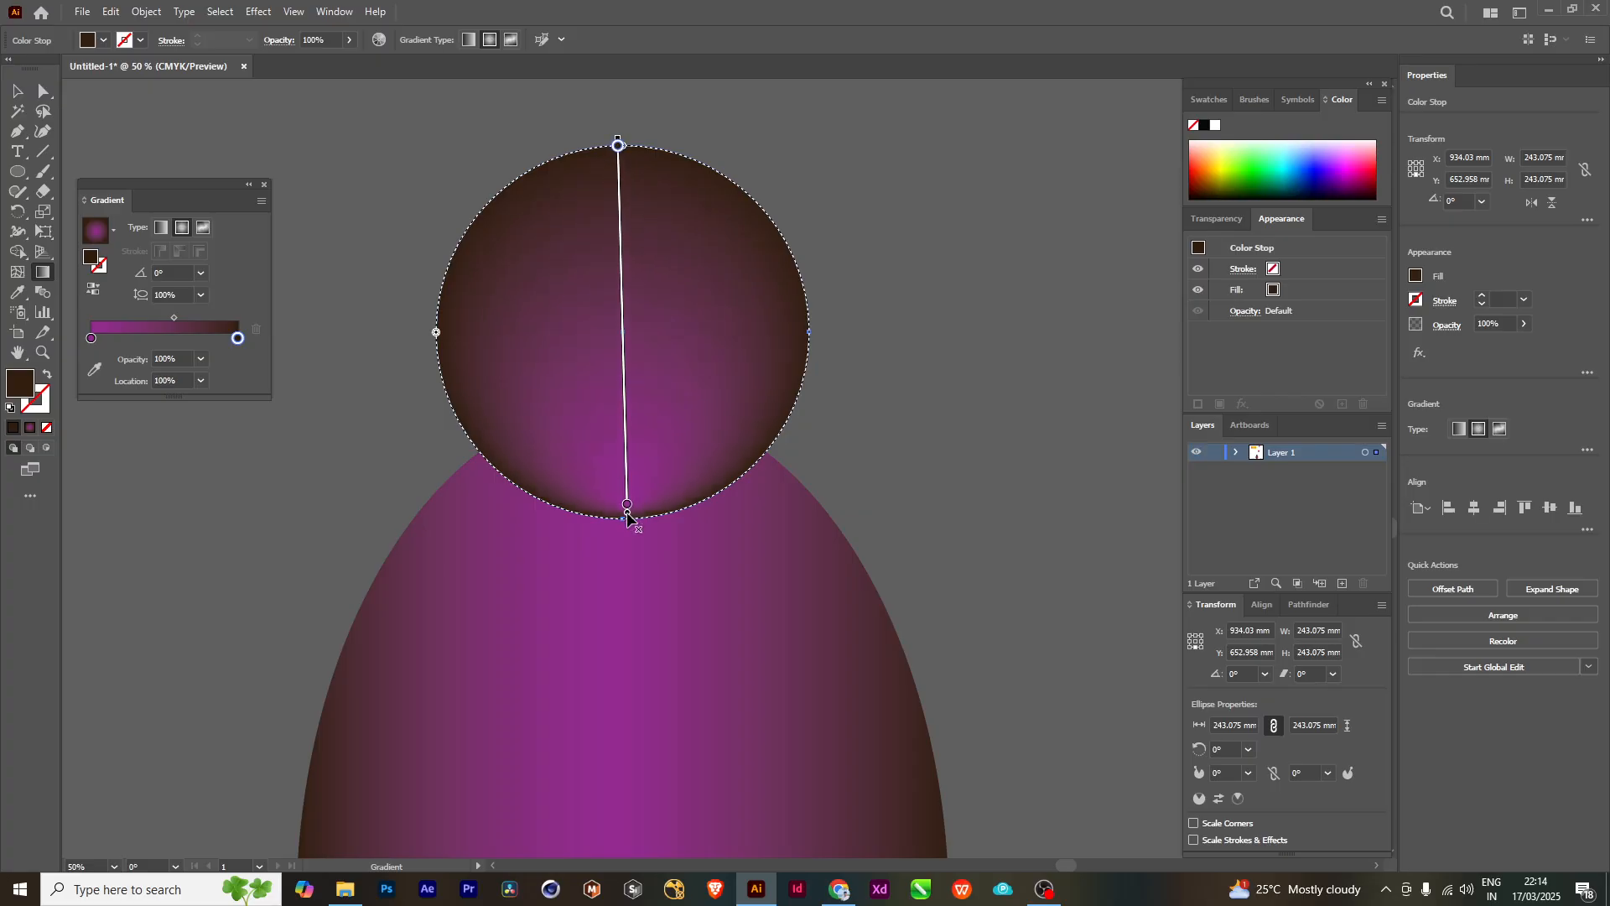
{"action": "scroll", "coordinate": [715, 451], "scroll_direction": "down", "scroll_amount": 1}
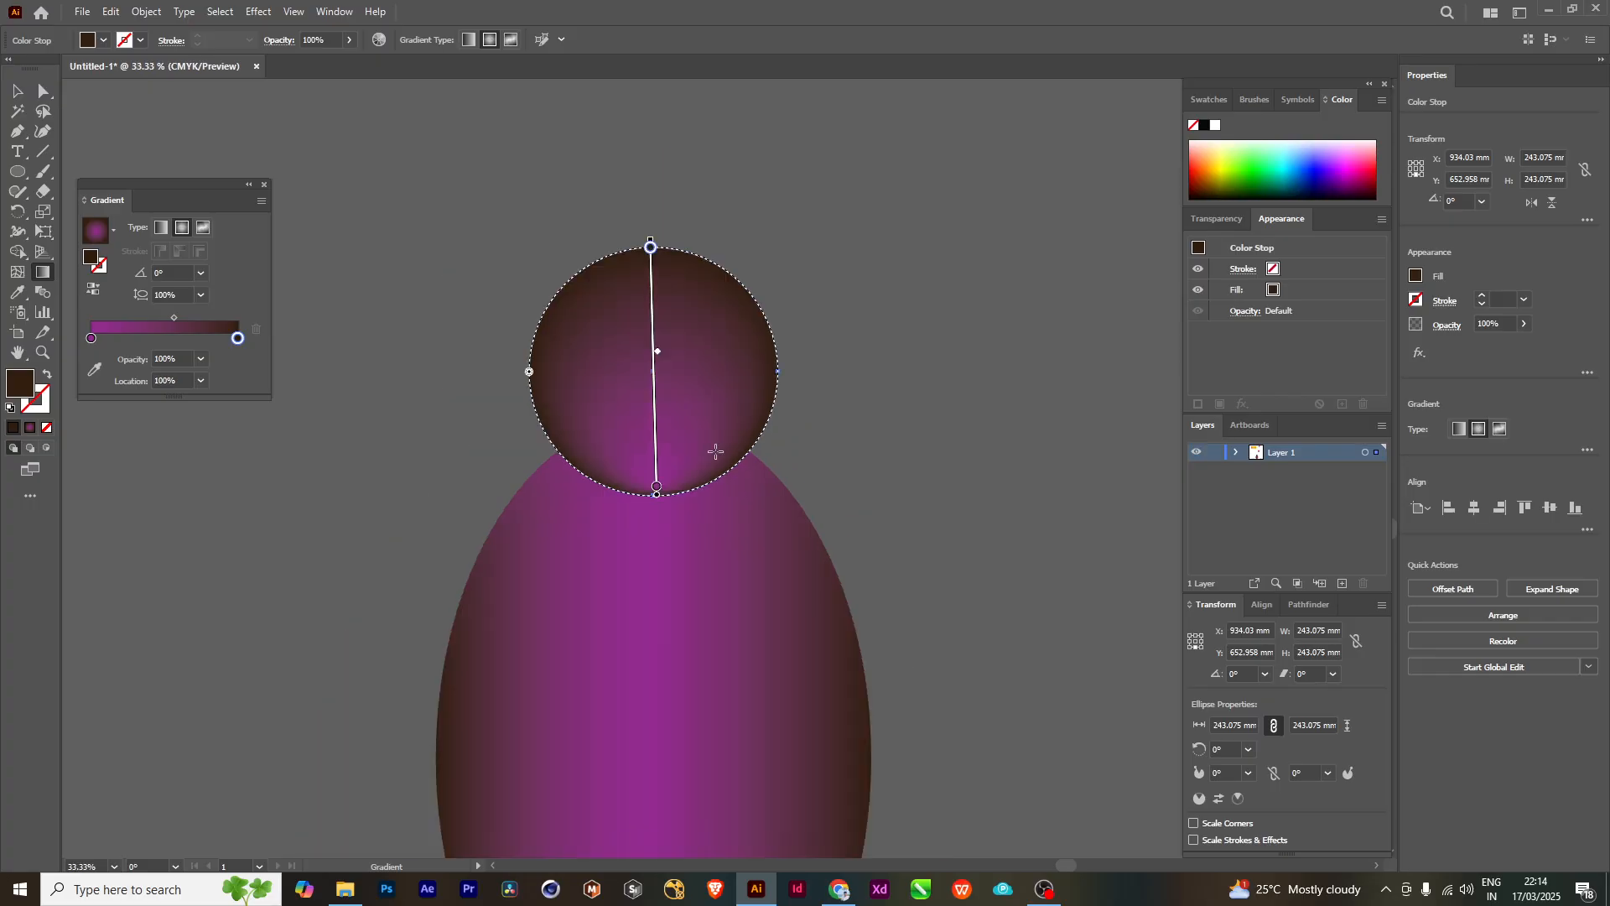
- Shrink the circle's radial gradient slightly so its outer ring lies just inside the edge, and deselect the circle
{"action": "scroll", "coordinate": [655, 248], "scroll_direction": "up", "scroll_amount": 2}
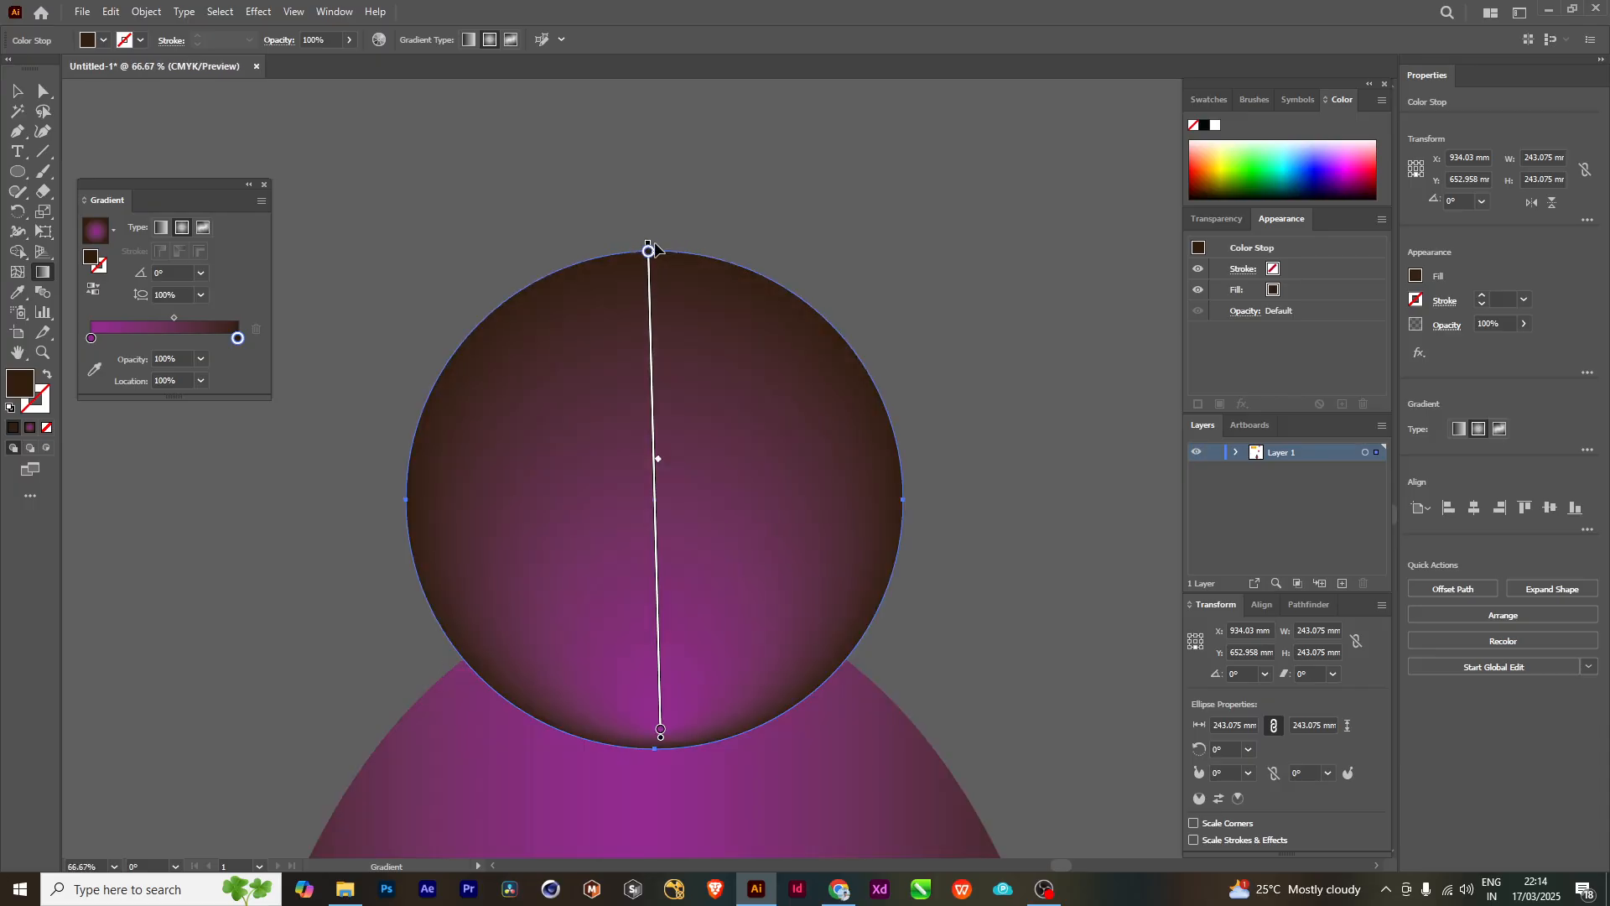
{"action": "mouse_move", "coordinate": [649, 248]}
{"action": "left_mouse_down"}
{"action": "mouse_move", "coordinate": [651, 179]}
{"action": "mouse_move", "coordinate": [648, 280]}
{"action": "mouse_move", "coordinate": [649, 252]}
{"action": "left_mouse_up"}
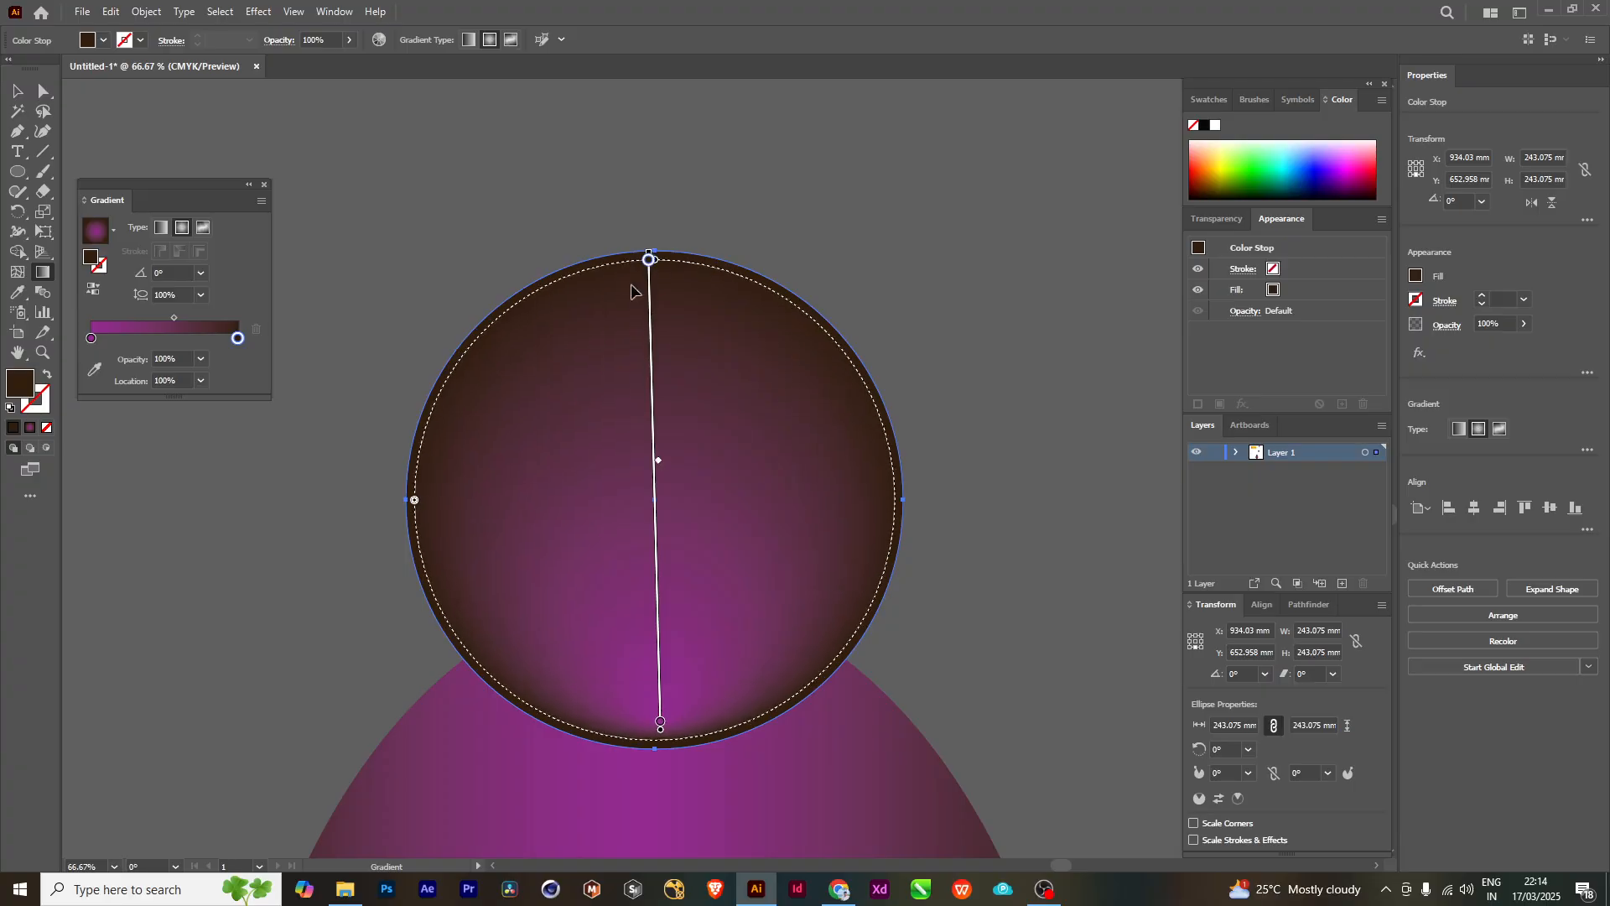
{"action": "key", "text": "v"}
{"action": "left_click", "coordinate": [825, 264]}
{"action": "scroll", "coordinate": [834, 302], "scroll_direction": "down", "scroll_amount": 2}
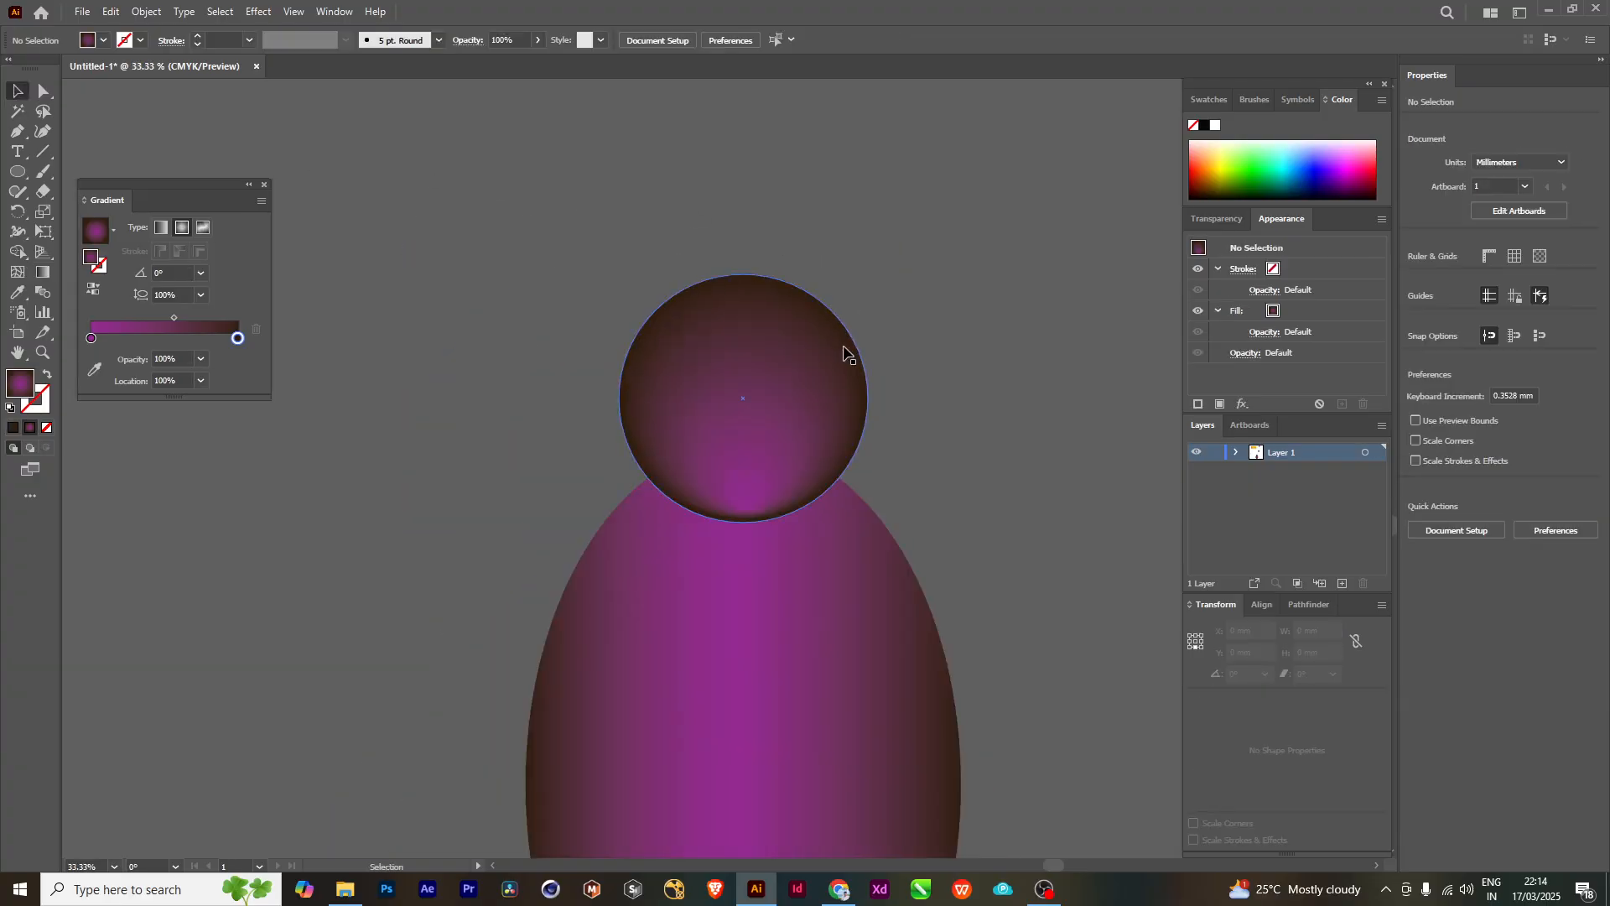
{"action": "scroll", "coordinate": [843, 352], "scroll_direction": "down", "scroll_amount": 2}
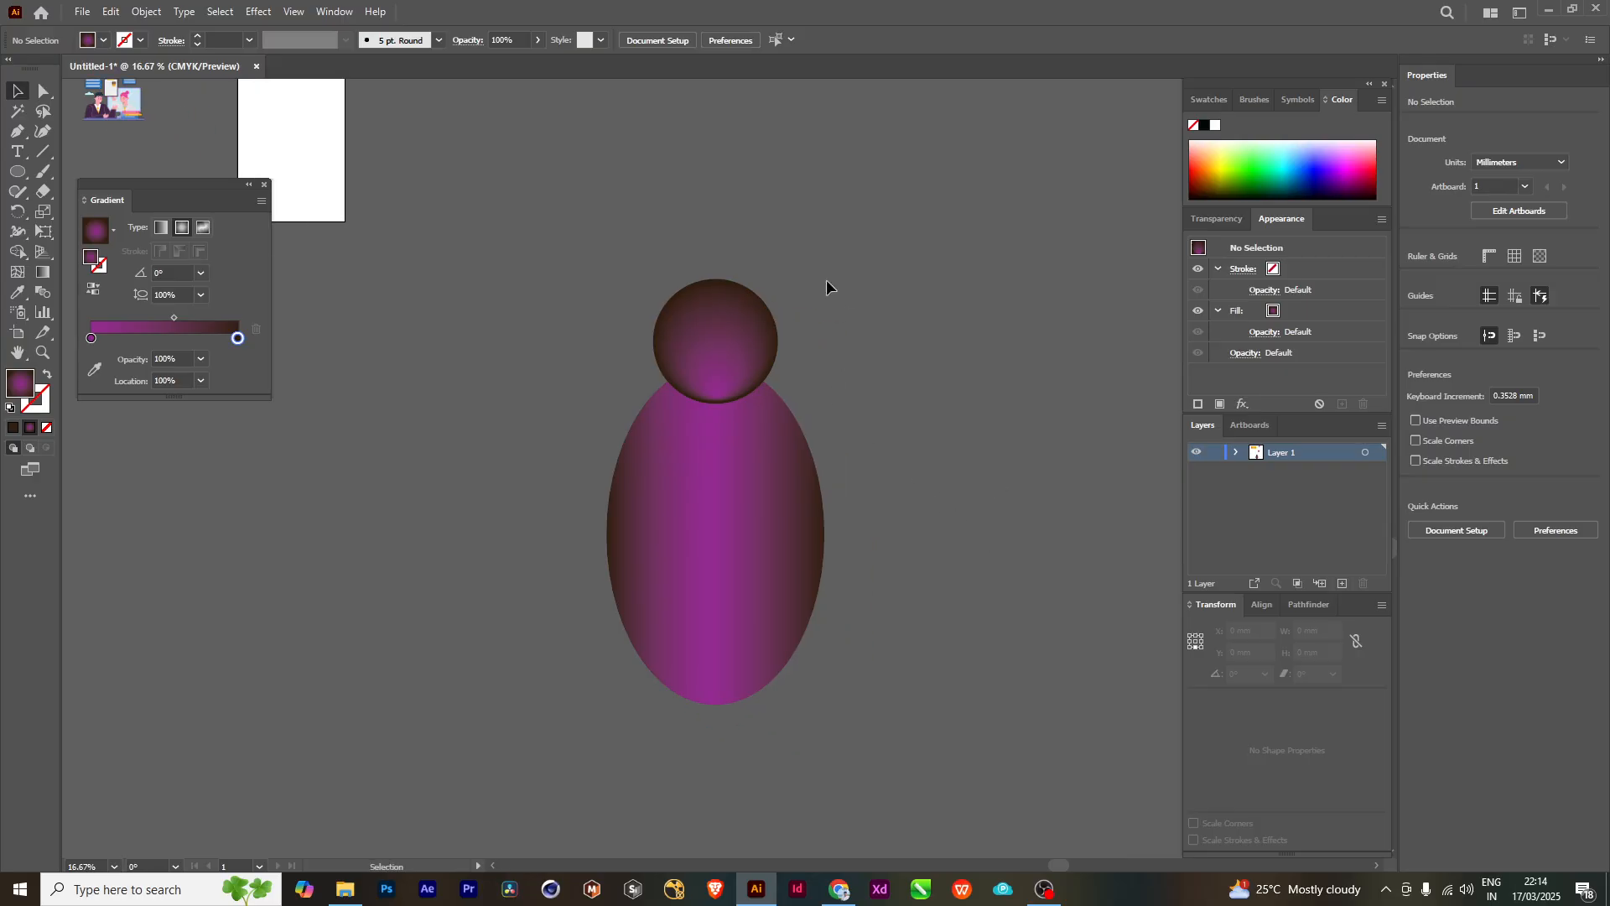
- Move the circle up and away from the ellipse and examine the dark rim of its gradient up close
{"action": "left_click", "coordinate": [729, 336]}
{"action": "left_click_drag", "start_coordinate": [732, 340], "coordinate": [877, 221]}
{"action": "left_click", "coordinate": [939, 411]}
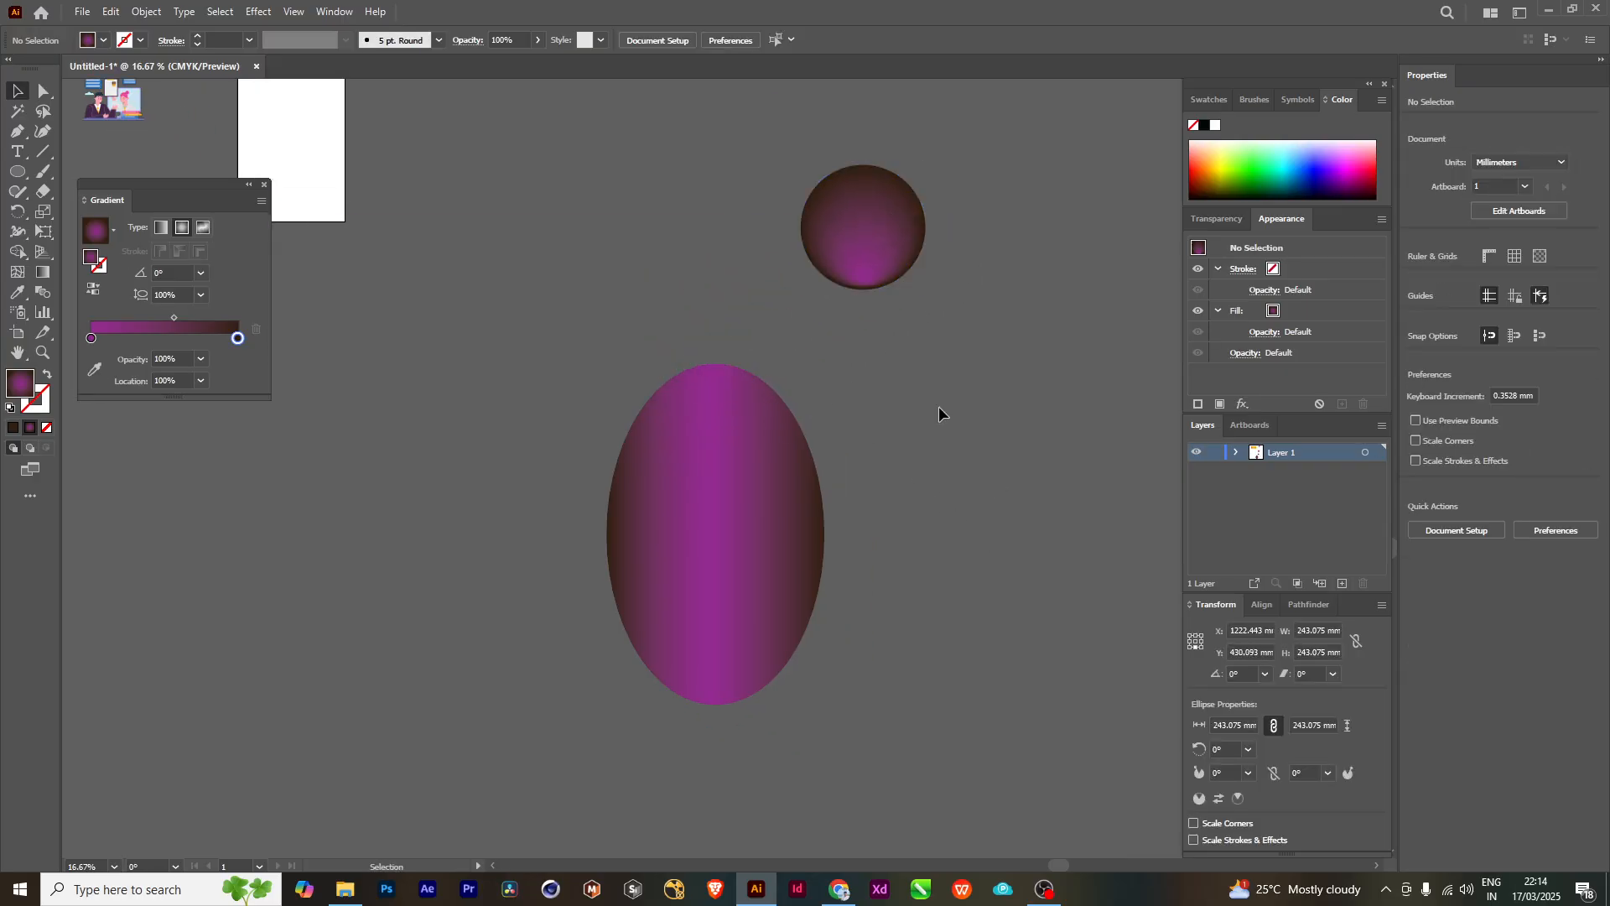
{"action": "scroll", "coordinate": [878, 415], "scroll_direction": "up", "scroll_amount": 2}
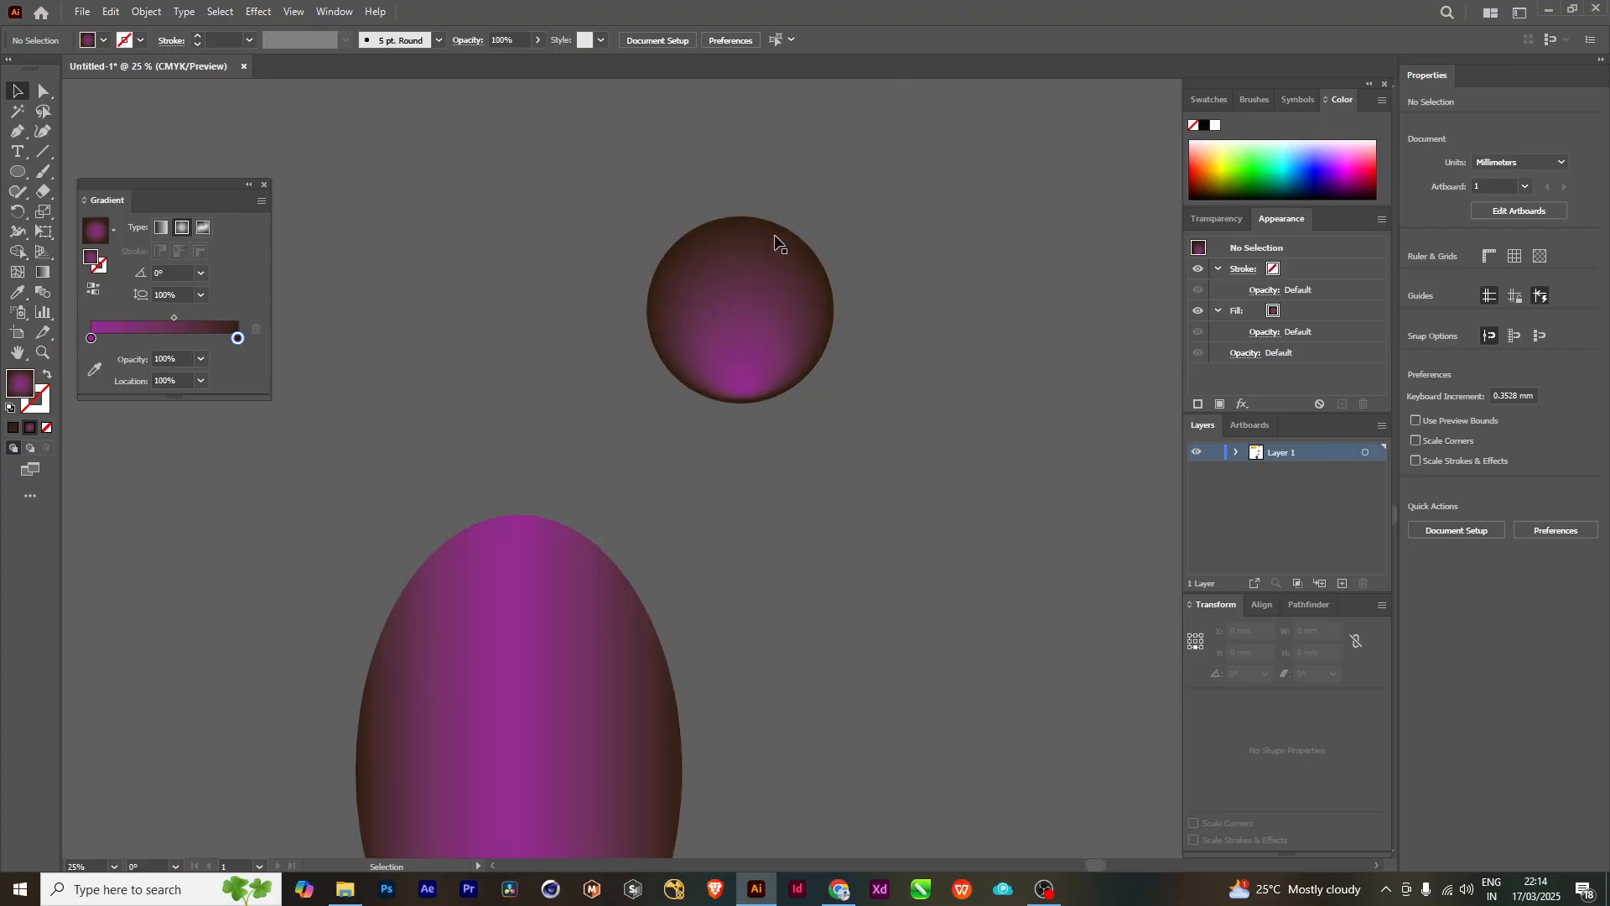
{"action": "scroll", "coordinate": [650, 269], "scroll_direction": "up", "scroll_amount": 1}
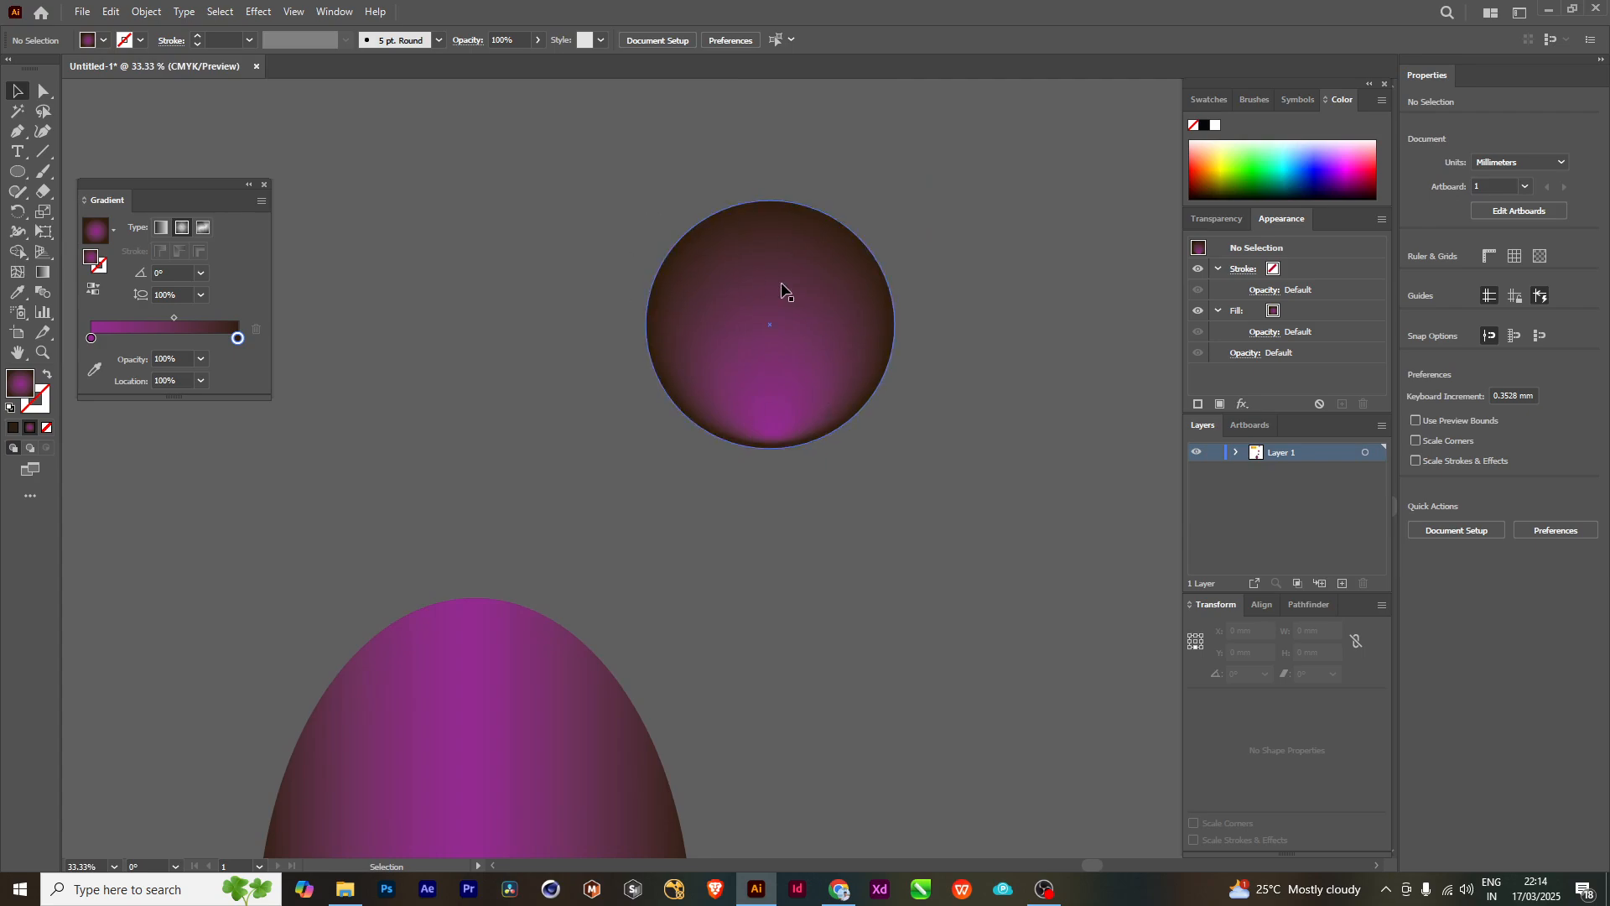
{"action": "scroll", "coordinate": [873, 528], "scroll_direction": "right", "scroll_amount": 2}
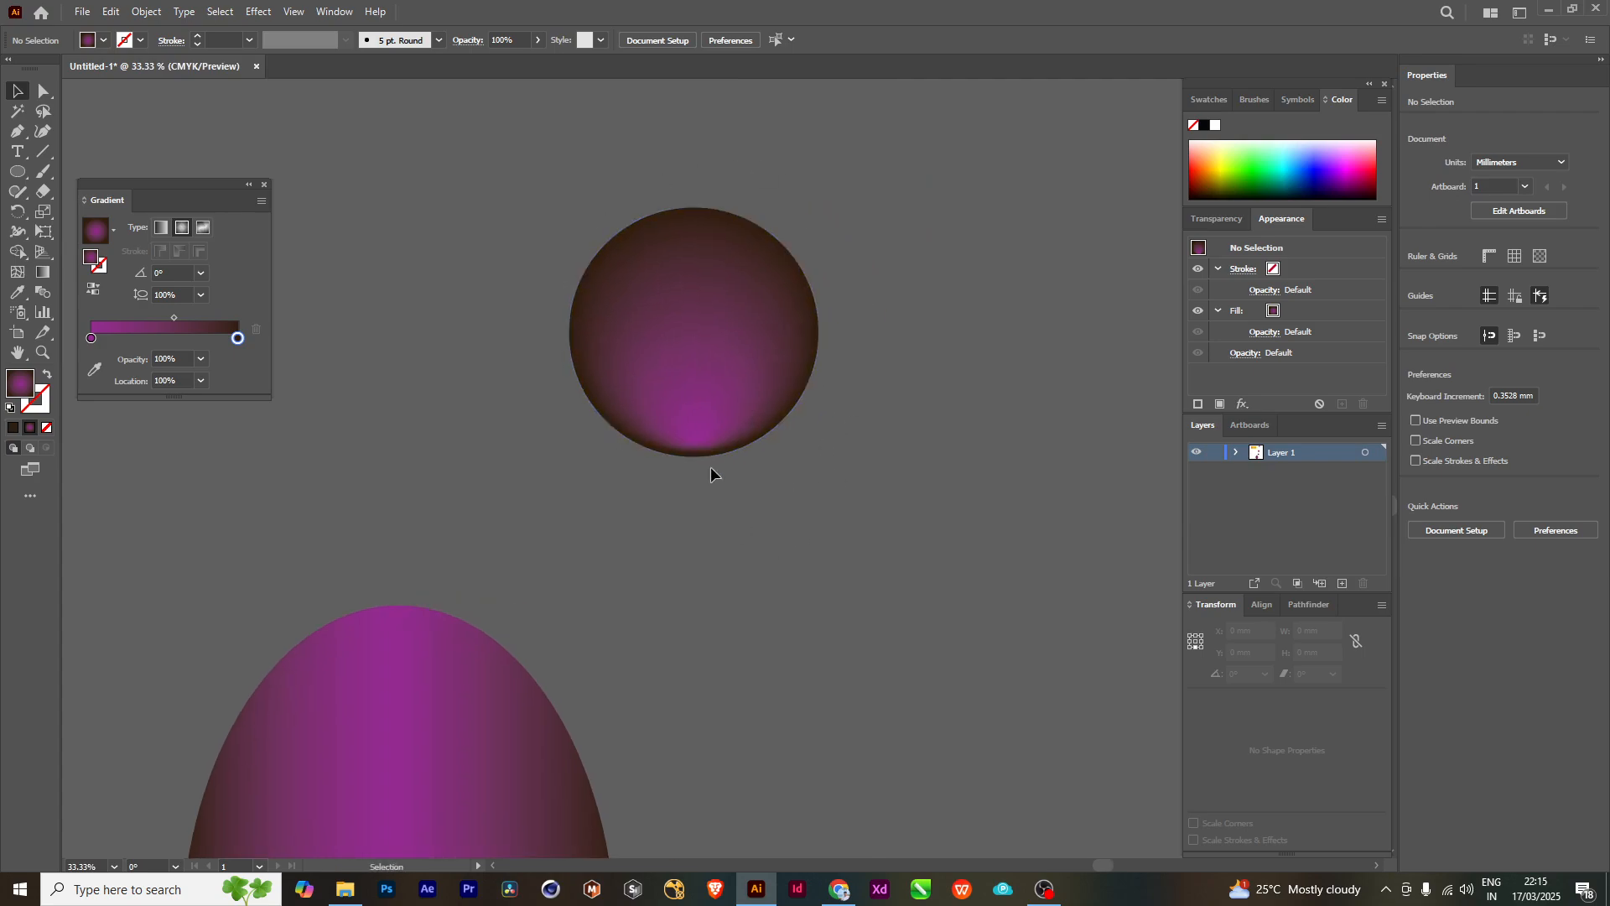
{"action": "scroll", "coordinate": [711, 466], "scroll_direction": "up", "scroll_amount": 4}
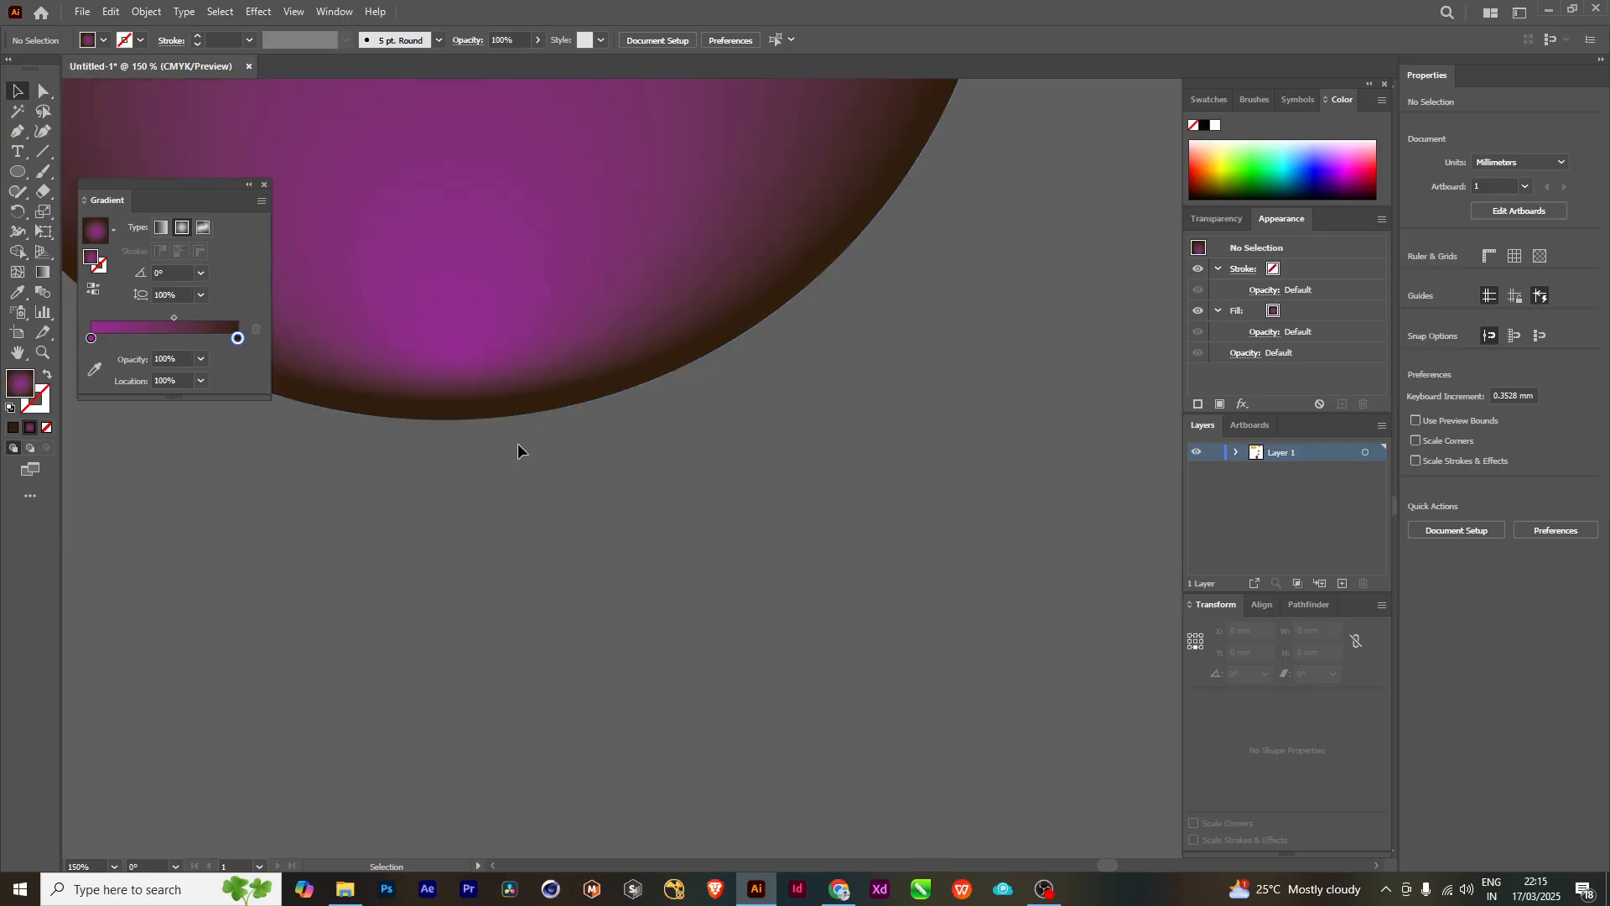
{"action": "scroll", "coordinate": [516, 451], "scroll_direction": "up", "scroll_amount": 1}
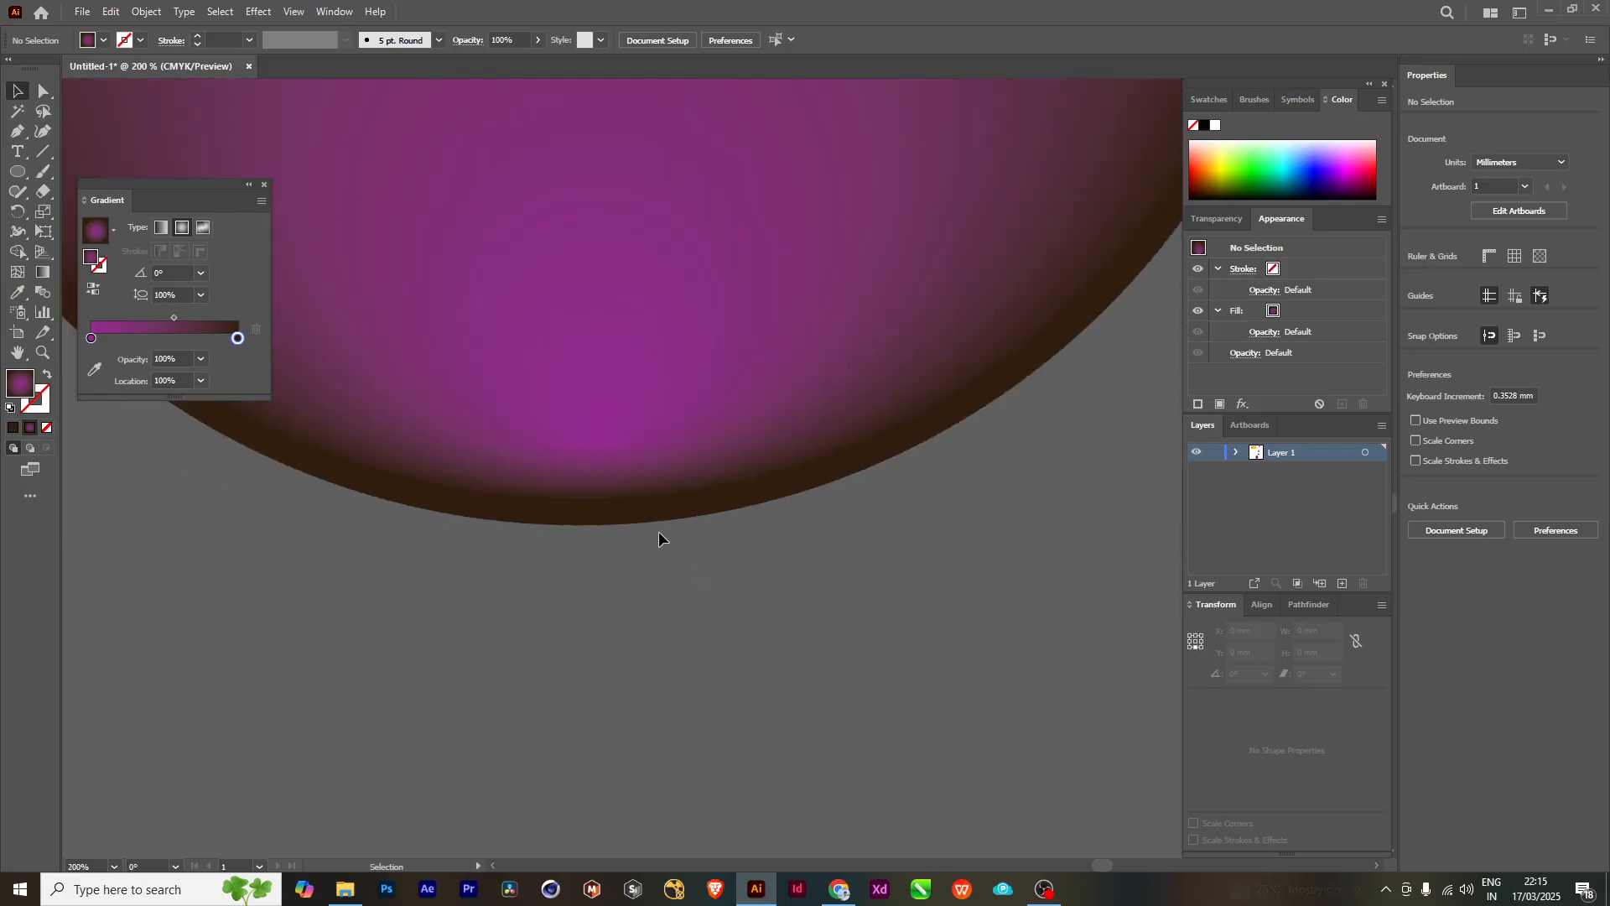
{"action": "scroll", "coordinate": [658, 531], "scroll_direction": "down", "scroll_amount": 1}
{"action": "scroll", "coordinate": [665, 529], "scroll_direction": "down", "scroll_amount": 7}
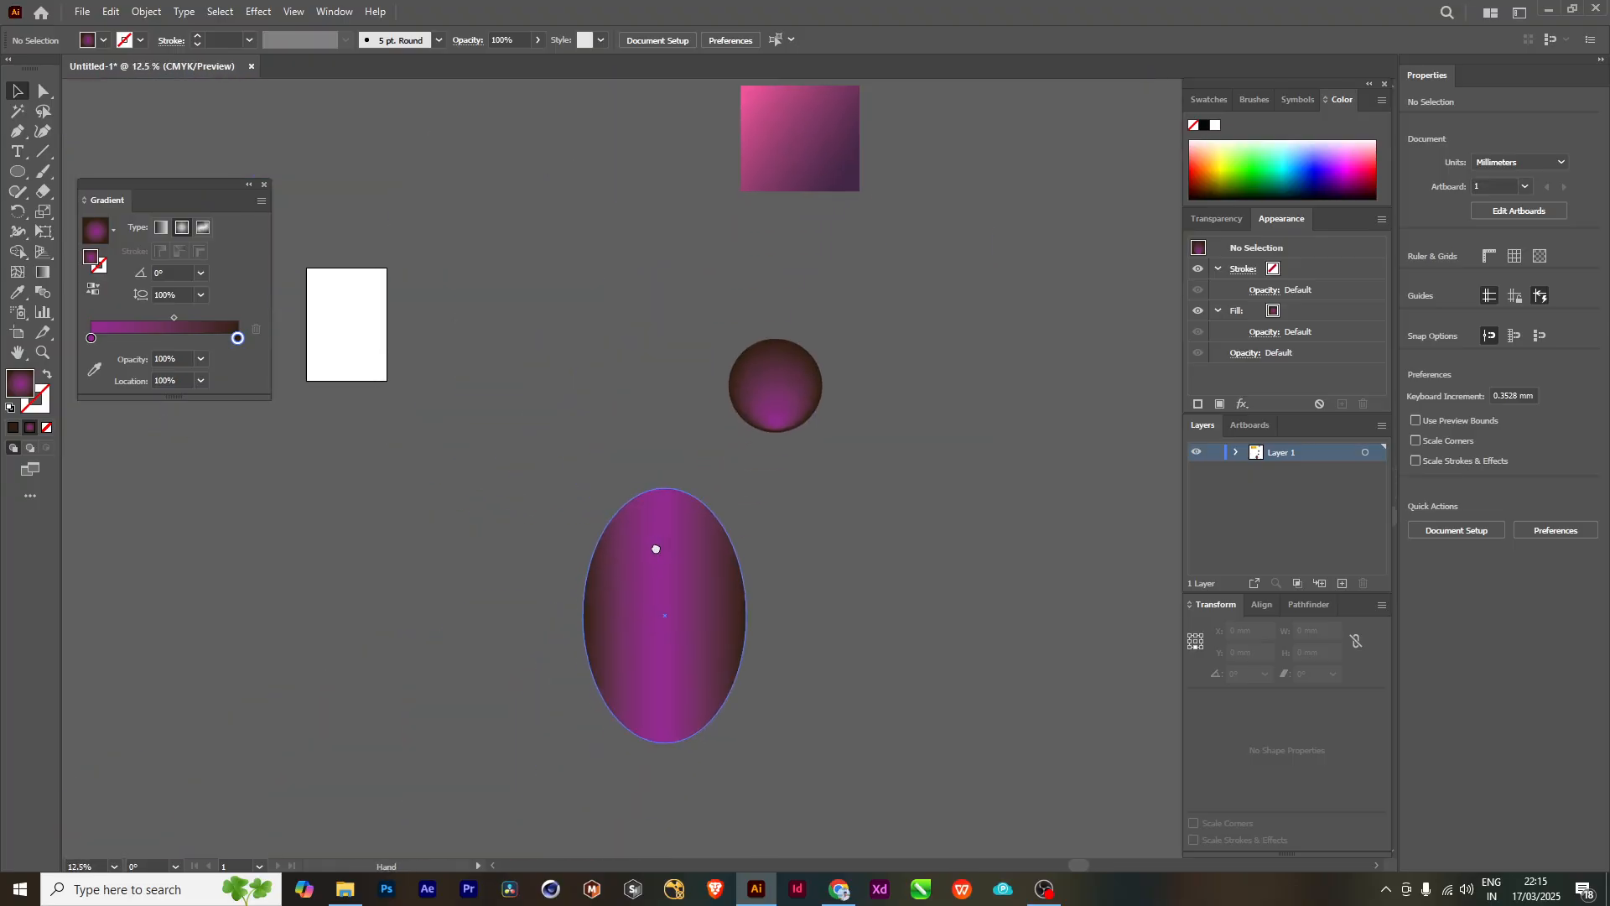
- Return the circle to its former place over the upper end of the ellipse and deselect it
{"action": "left_click_drag", "start_coordinate": [826, 427], "coordinate": [715, 512]}
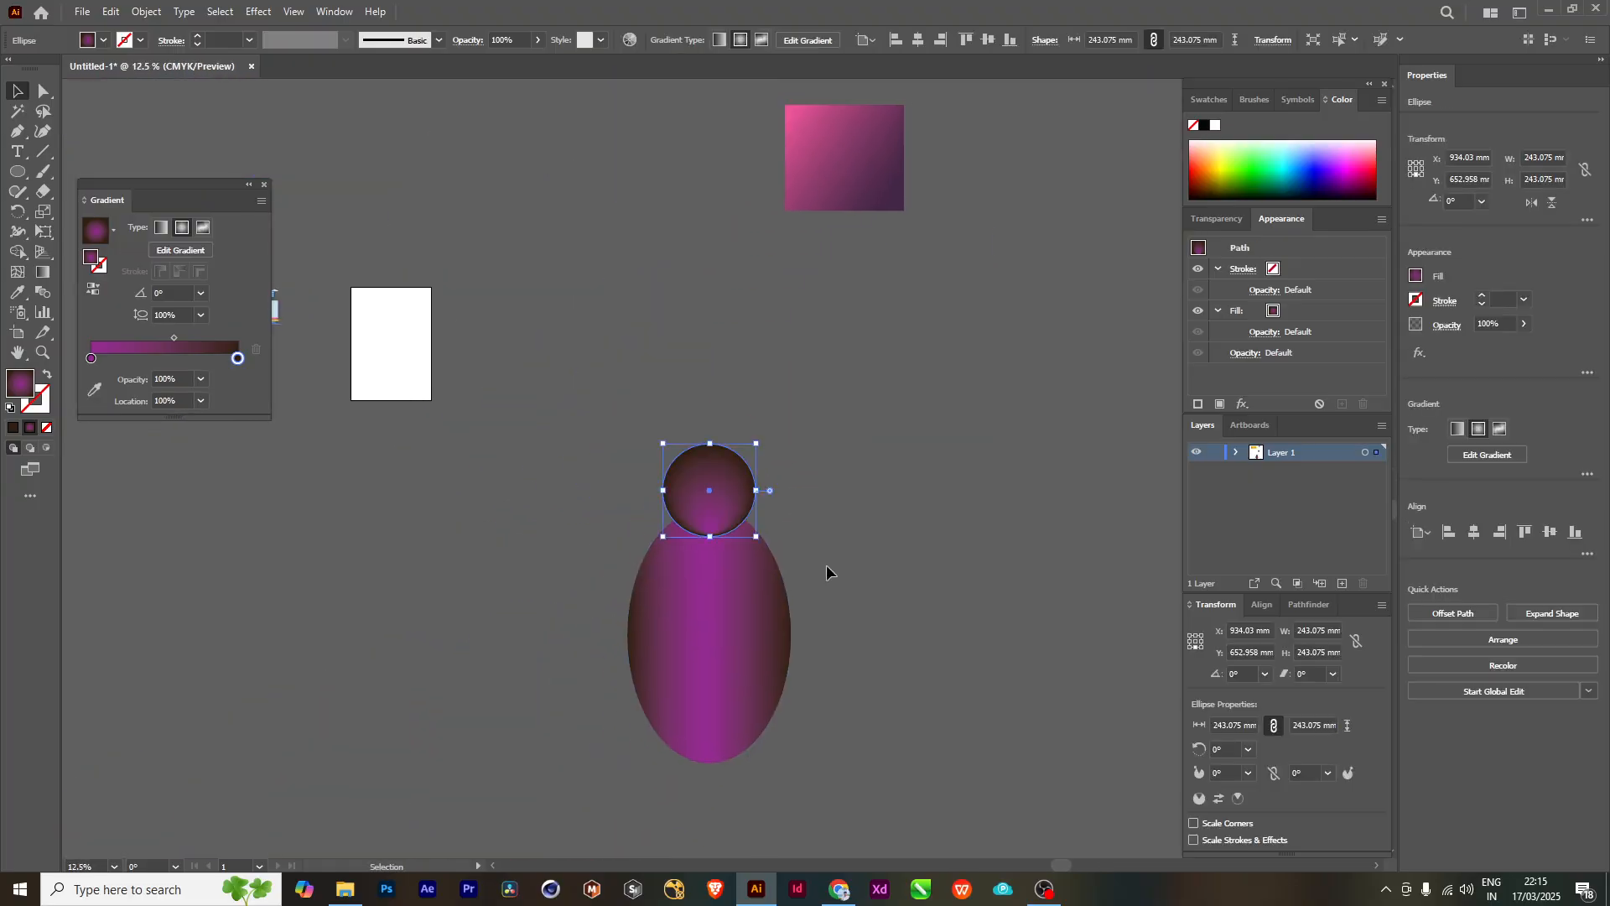
{"action": "left_click_drag", "start_coordinate": [827, 566], "coordinate": [753, 520]}
{"action": "left_click", "coordinate": [797, 460]}
{"action": "scroll", "coordinate": [771, 499], "scroll_direction": "up", "scroll_amount": 1}
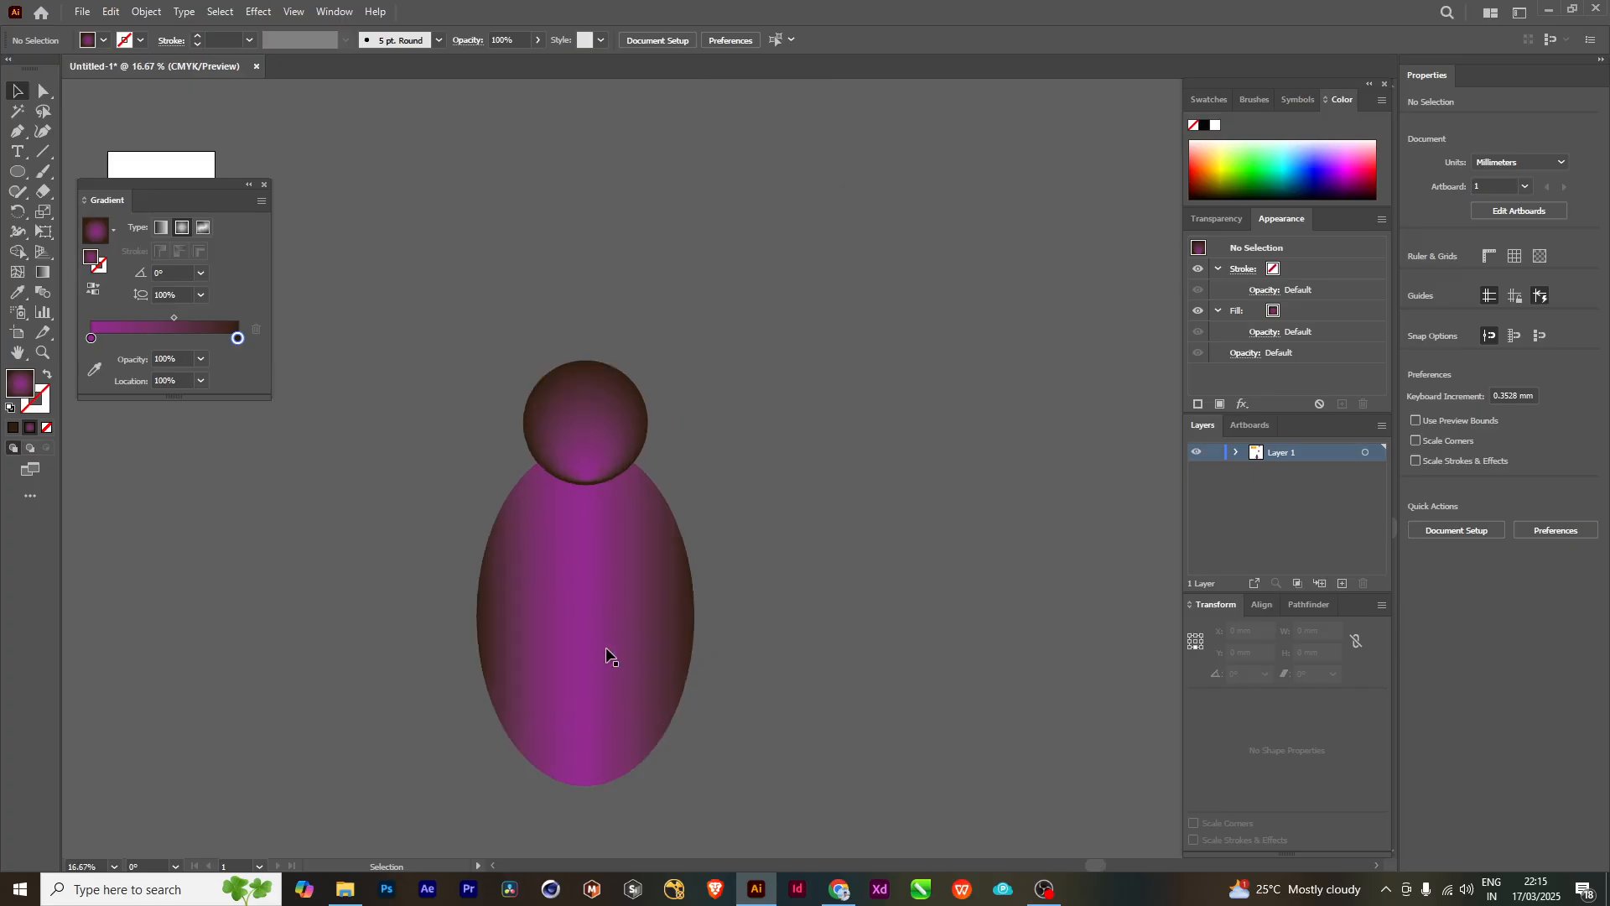
{"action": "left_click_drag", "start_coordinate": [607, 659], "coordinate": [713, 570]}
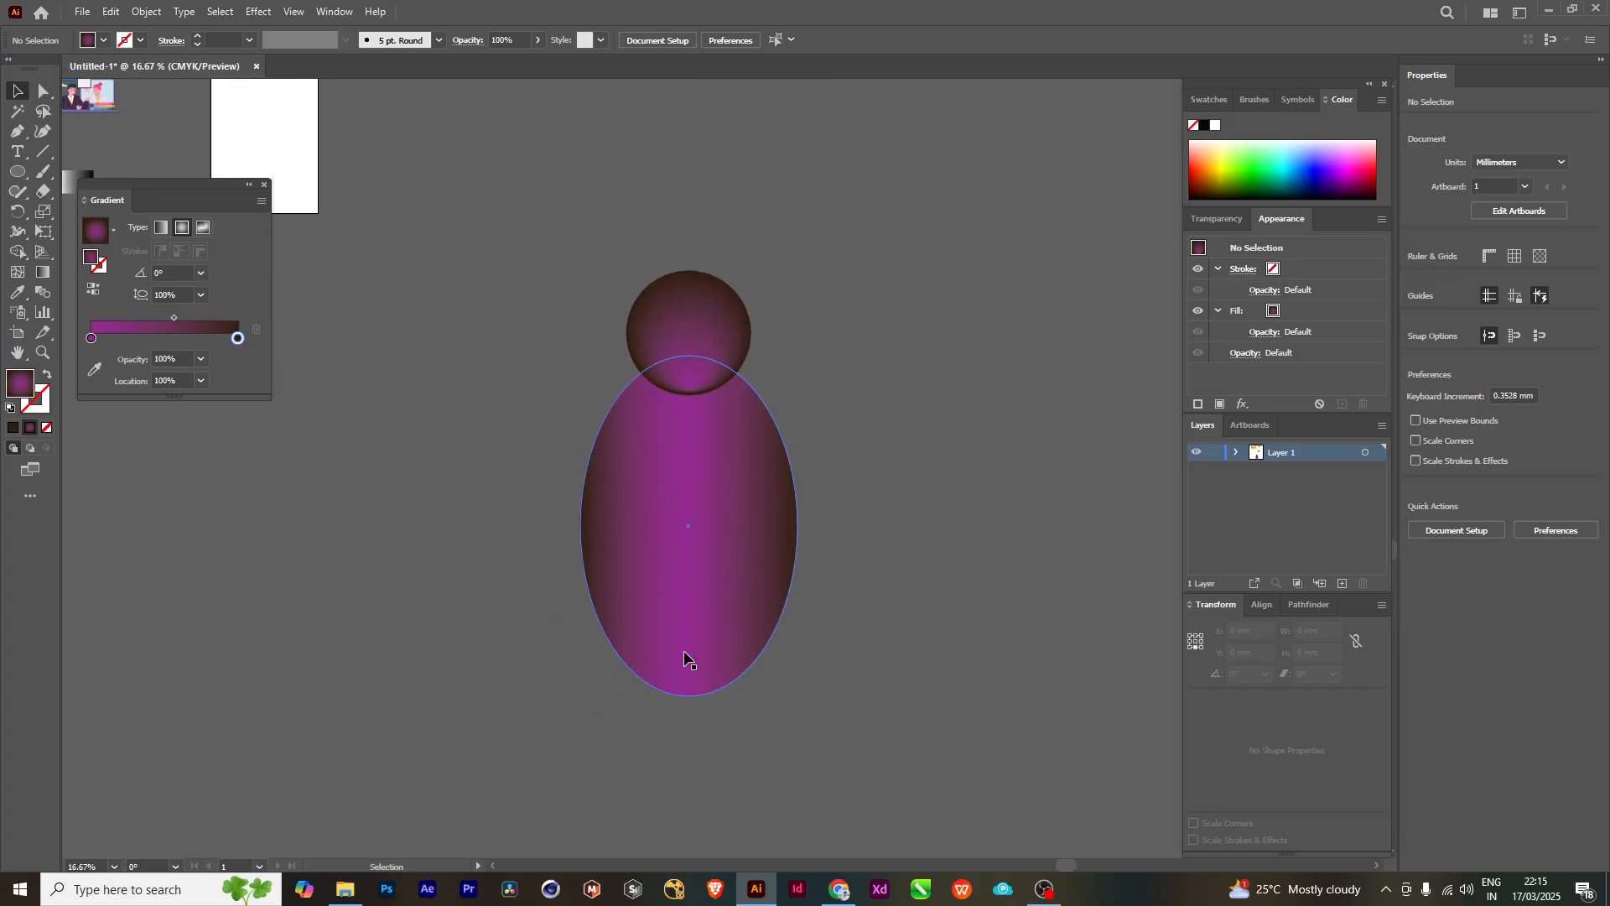
{"action": "left_click_drag", "start_coordinate": [910, 538], "coordinate": [884, 546]}
{"action": "left_click_drag", "start_coordinate": [766, 532], "coordinate": [889, 614]}
{"action": "scroll", "coordinate": [765, 594], "scroll_direction": "down", "scroll_amount": 1}
{"action": "scroll", "coordinate": [809, 625], "scroll_direction": "up", "scroll_amount": 2}
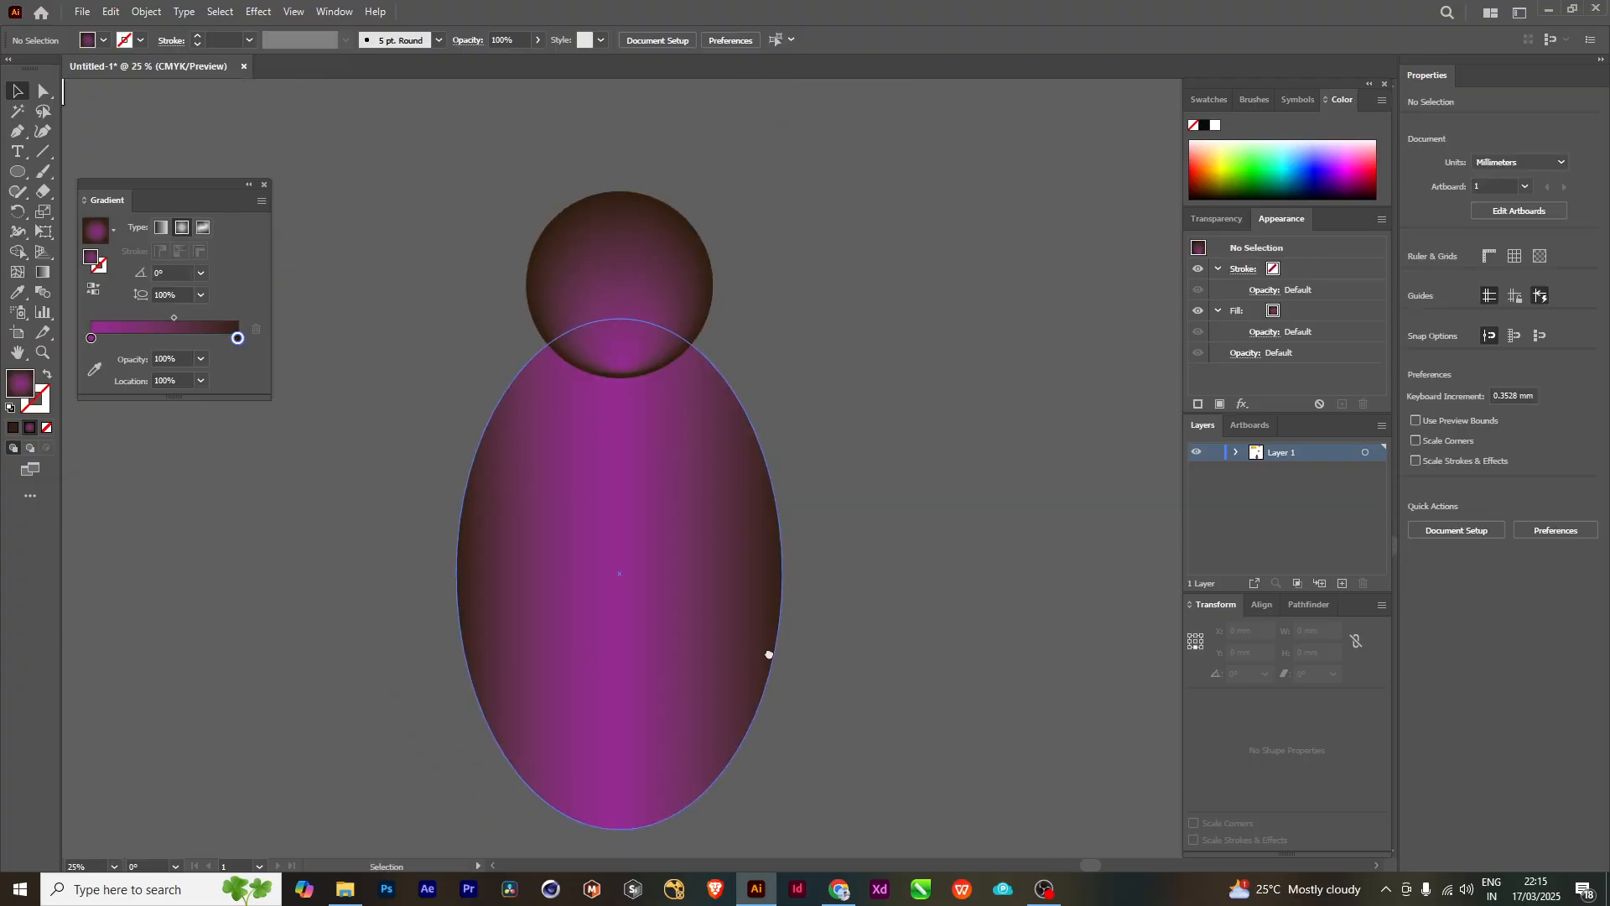
{"action": "left_click_drag", "start_coordinate": [639, 556], "coordinate": [675, 567]}
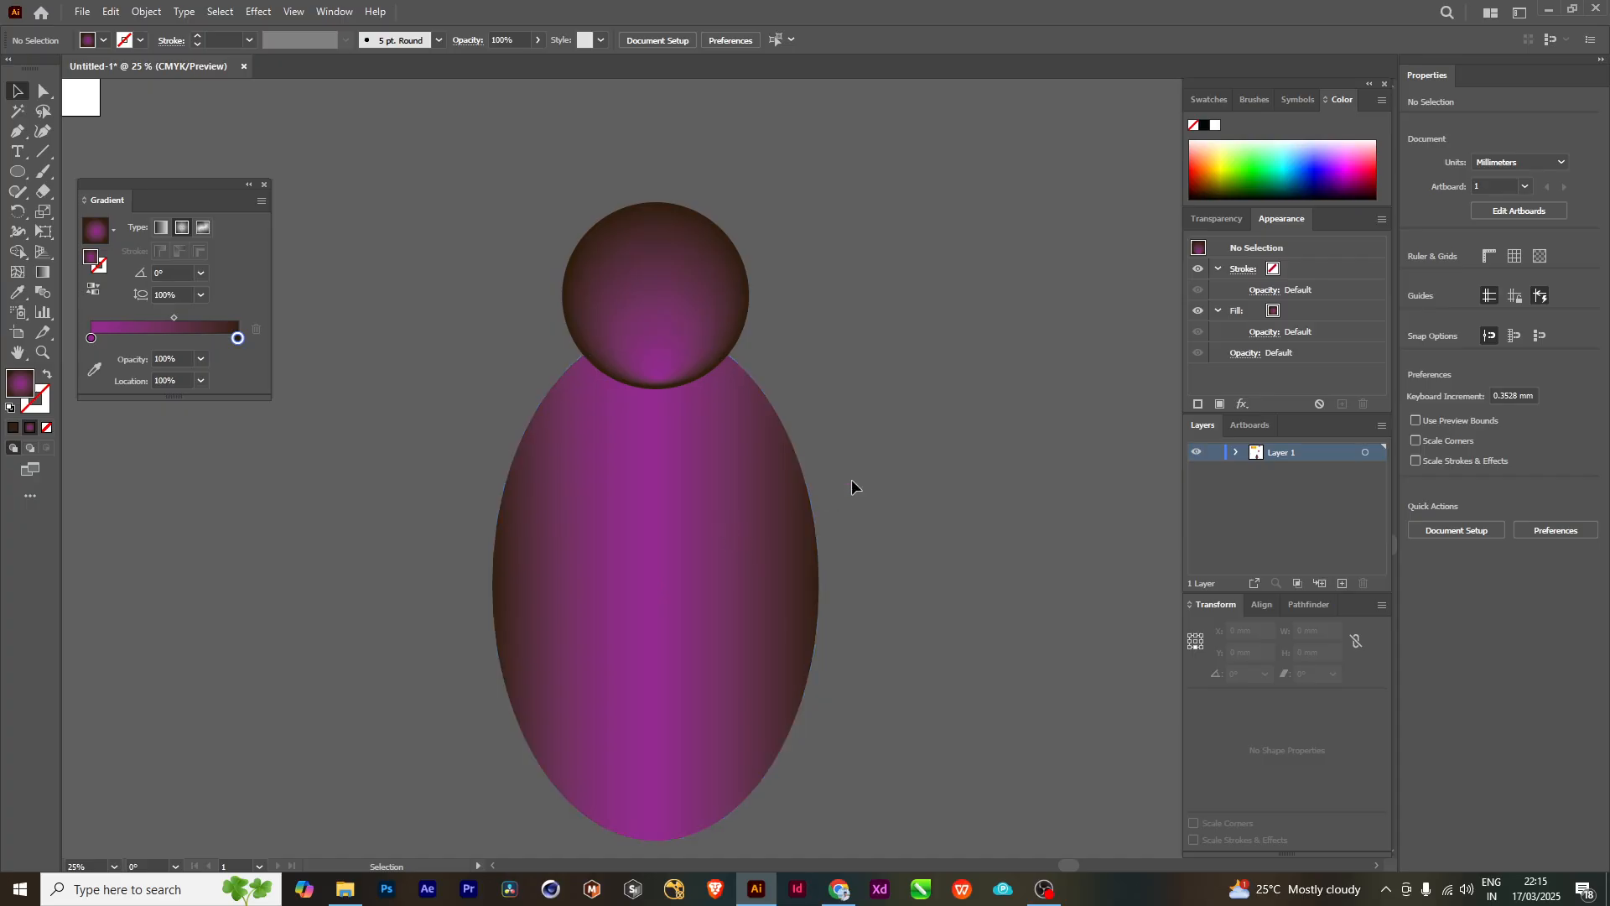
- Draw an open three-point Pen path as a bent arm, starting inside the ellipse's upper right side and extending outward
{"action": "left_click_drag", "start_coordinate": [852, 480], "coordinate": [801, 475]}
{"action": "key", "text": "p"}
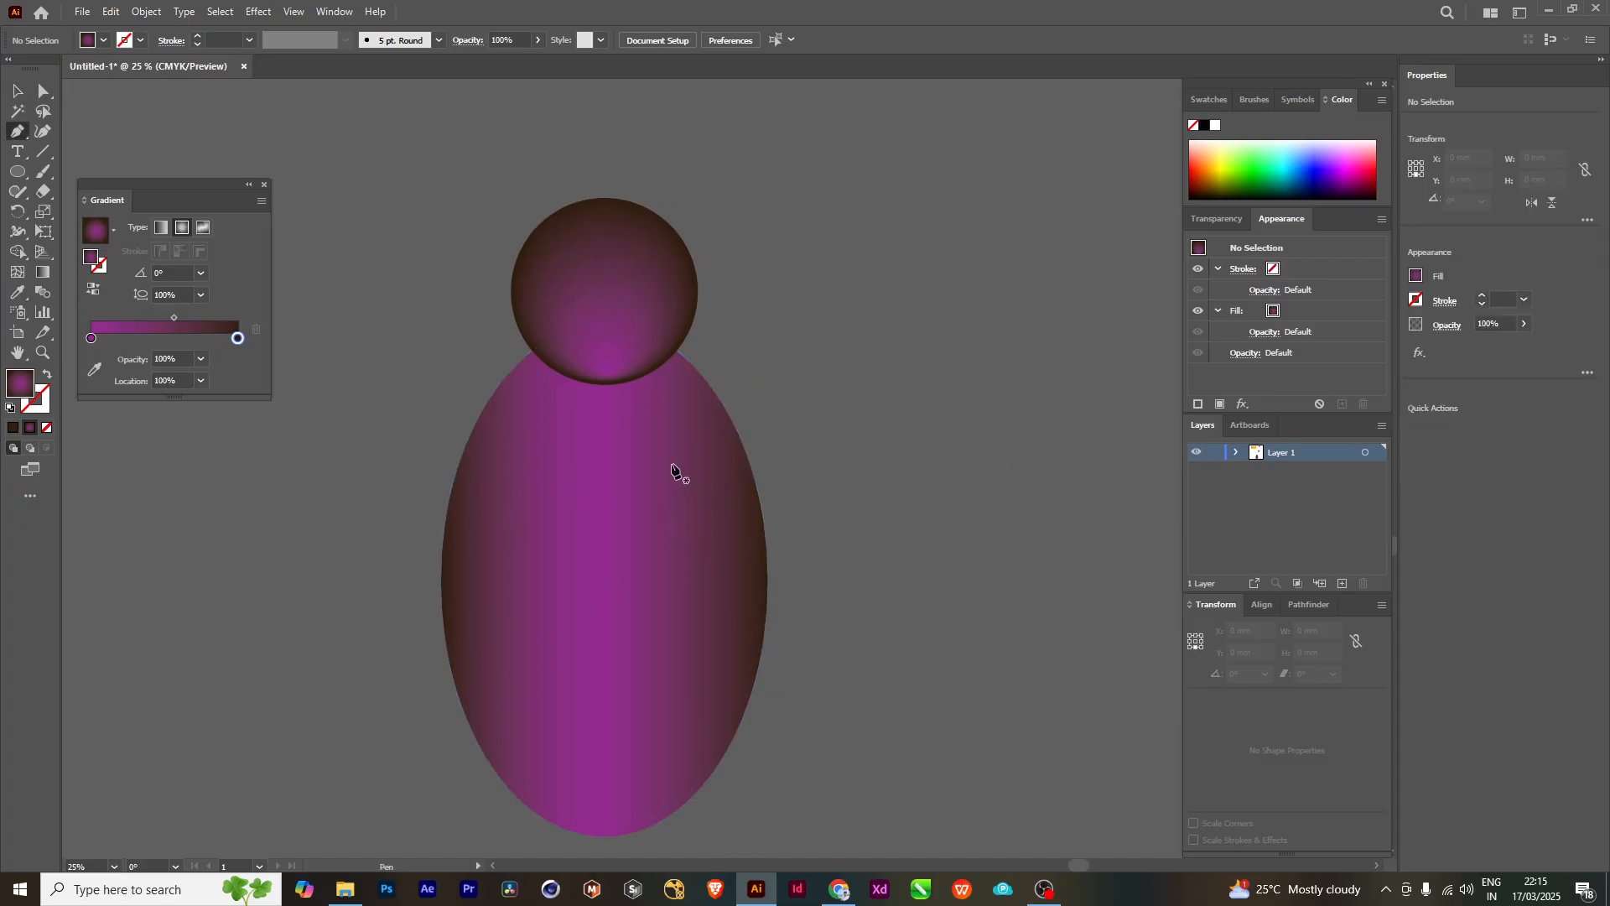
{"action": "left_click", "coordinate": [727, 509]}
{"action": "left_click", "coordinate": [847, 442]}
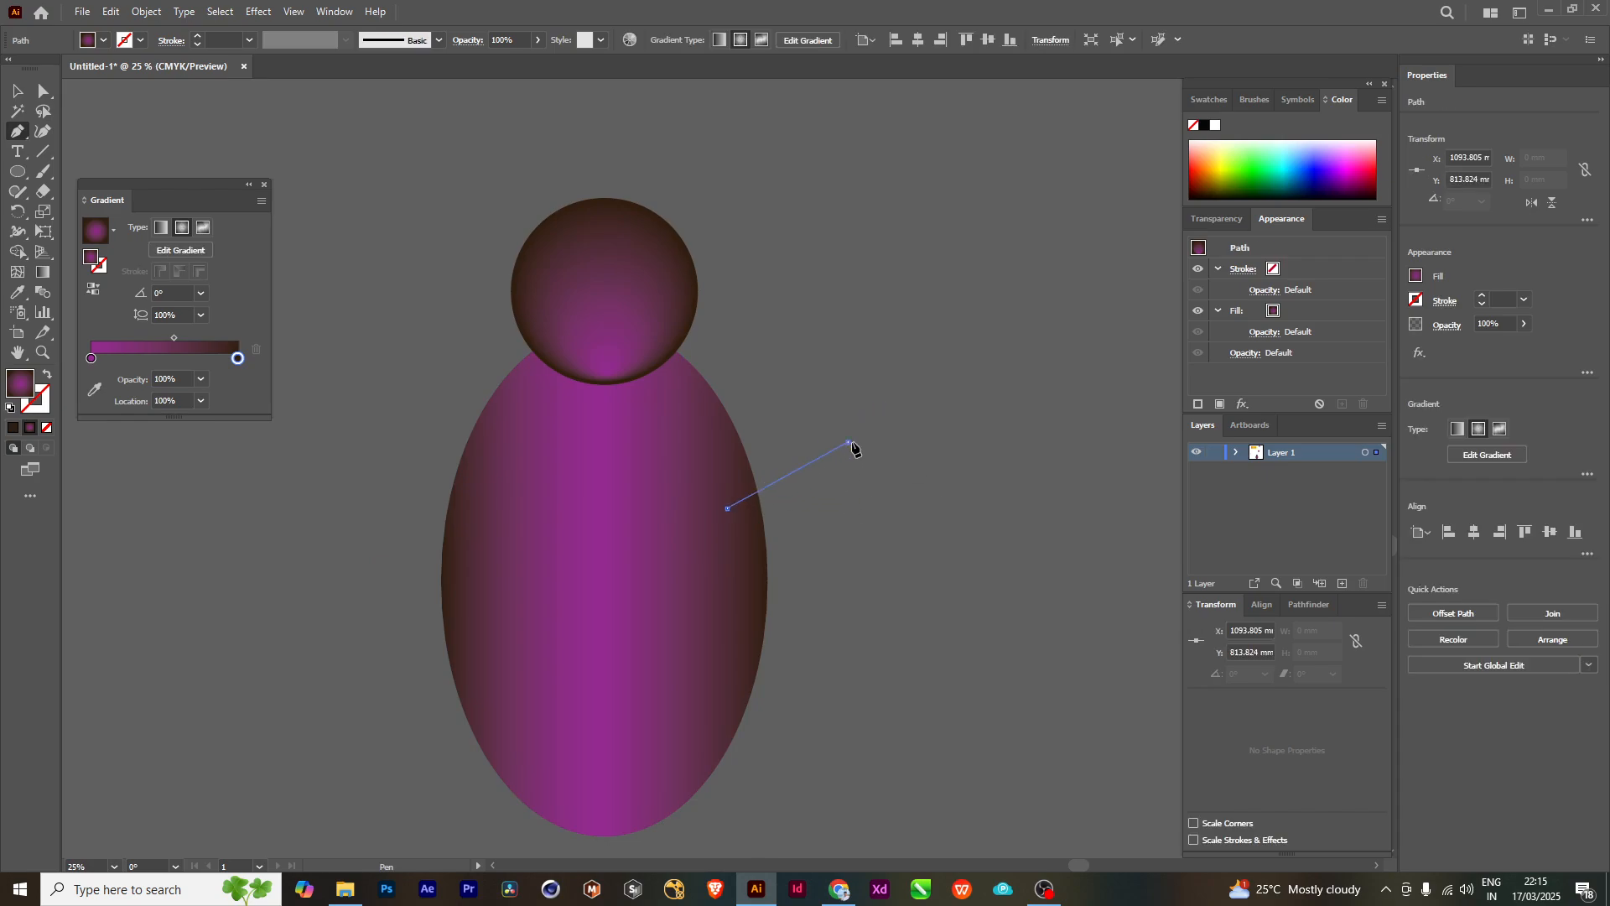
{"action": "left_click", "coordinate": [964, 542]}
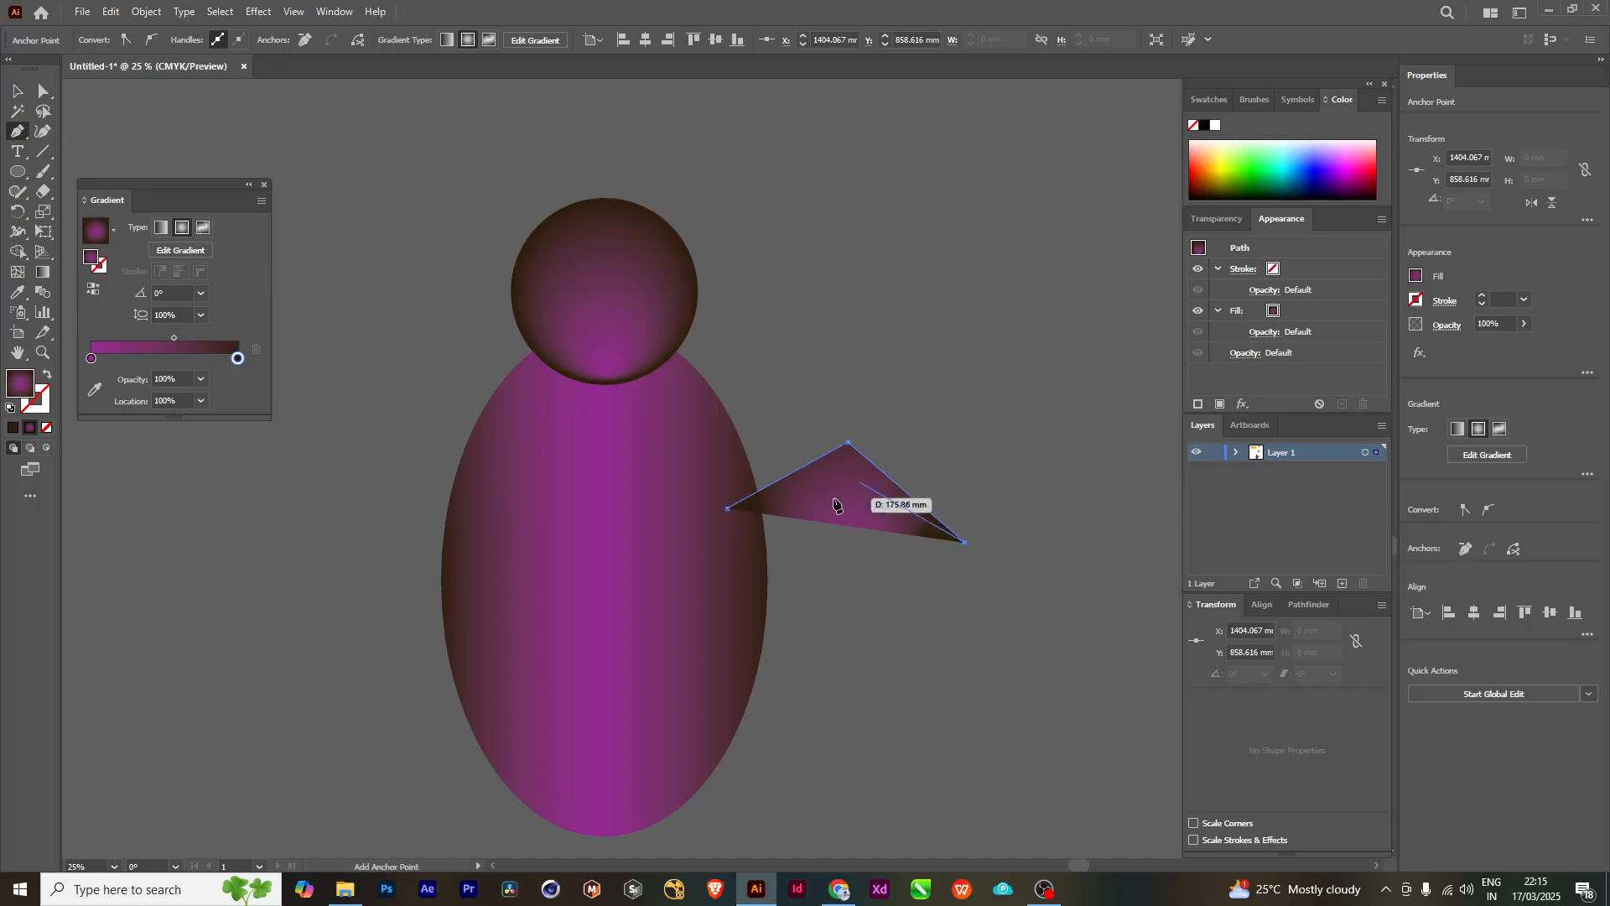
- Remove the arm path's fill and give it a solid 1 pt stroke
{"action": "left_click", "coordinate": [46, 430]}
{"action": "left_click", "coordinate": [39, 409]}
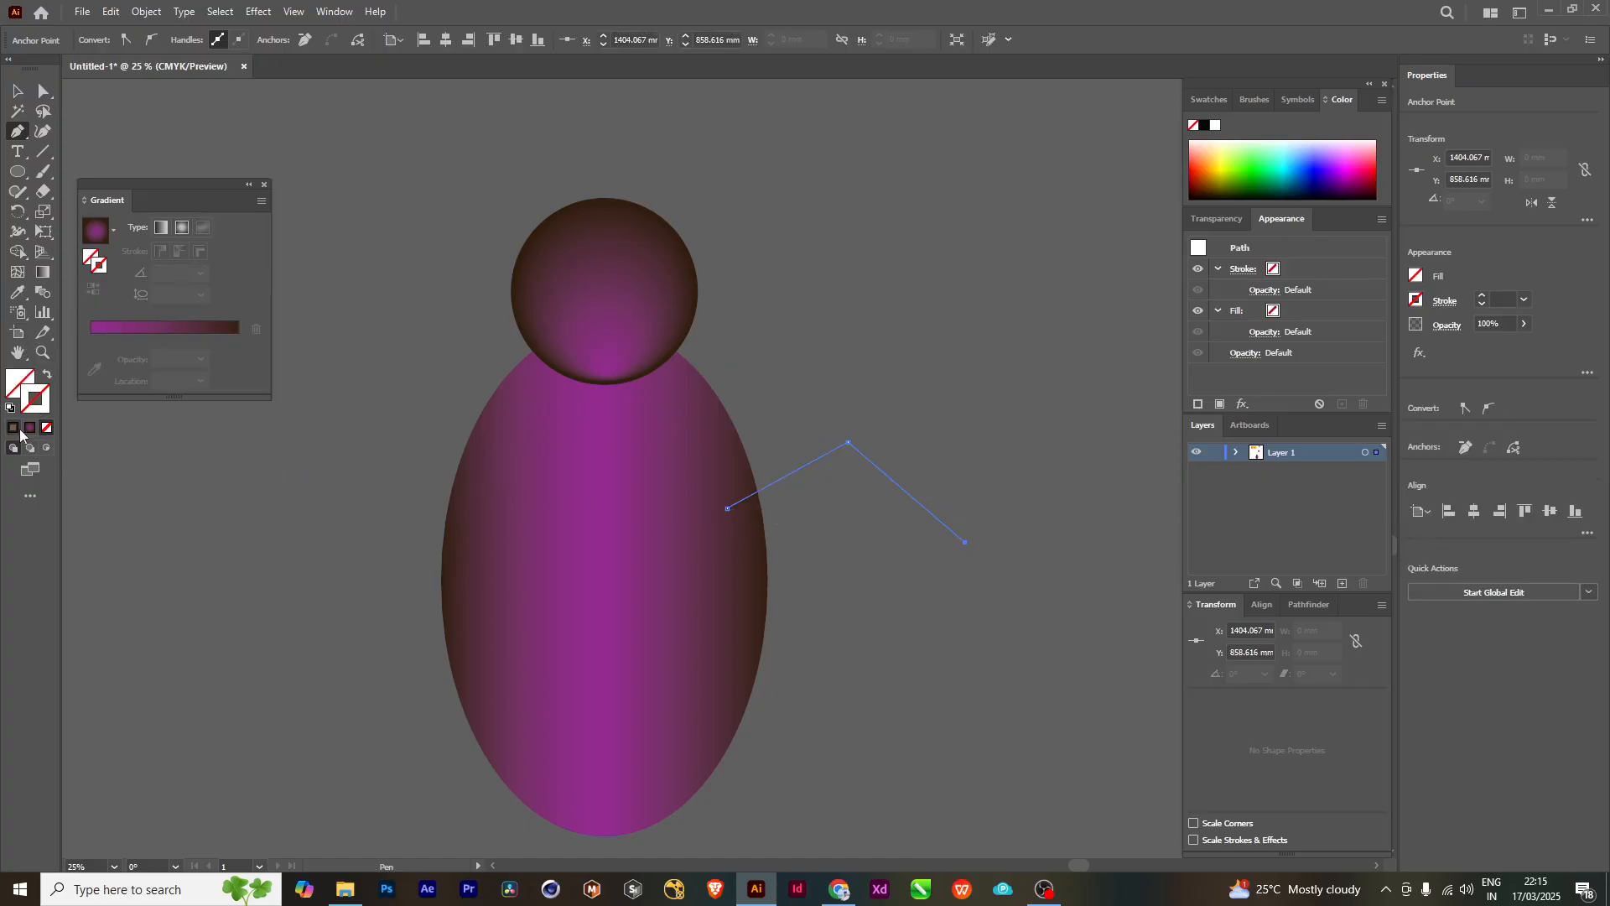
{"action": "left_click", "coordinate": [14, 428]}
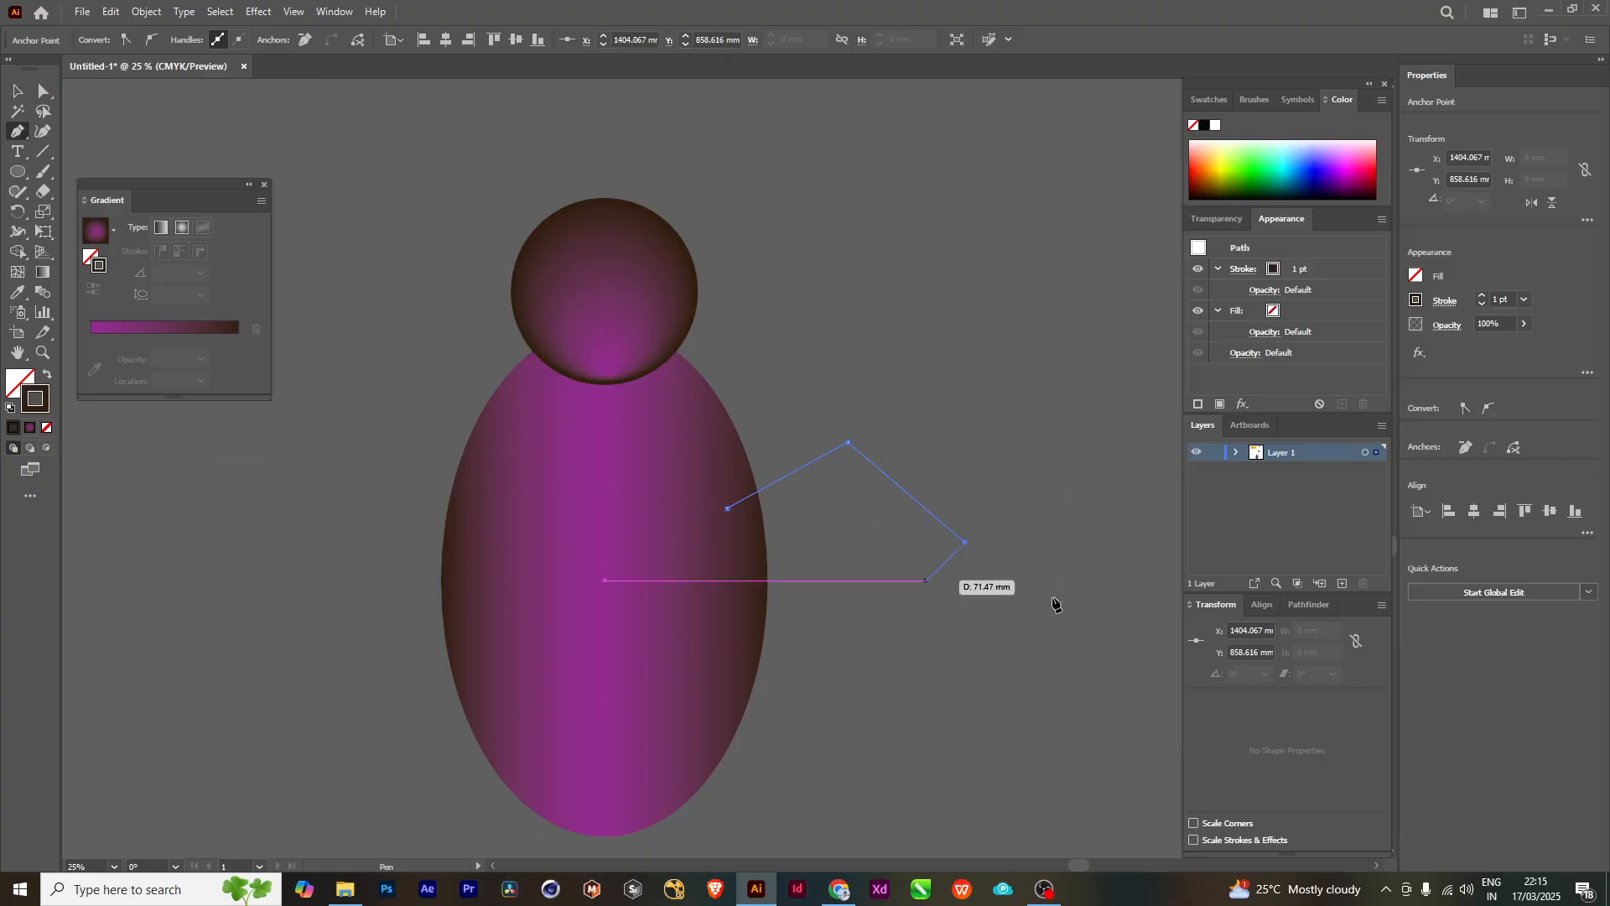
{"action": "left_click", "coordinate": [46, 429]}
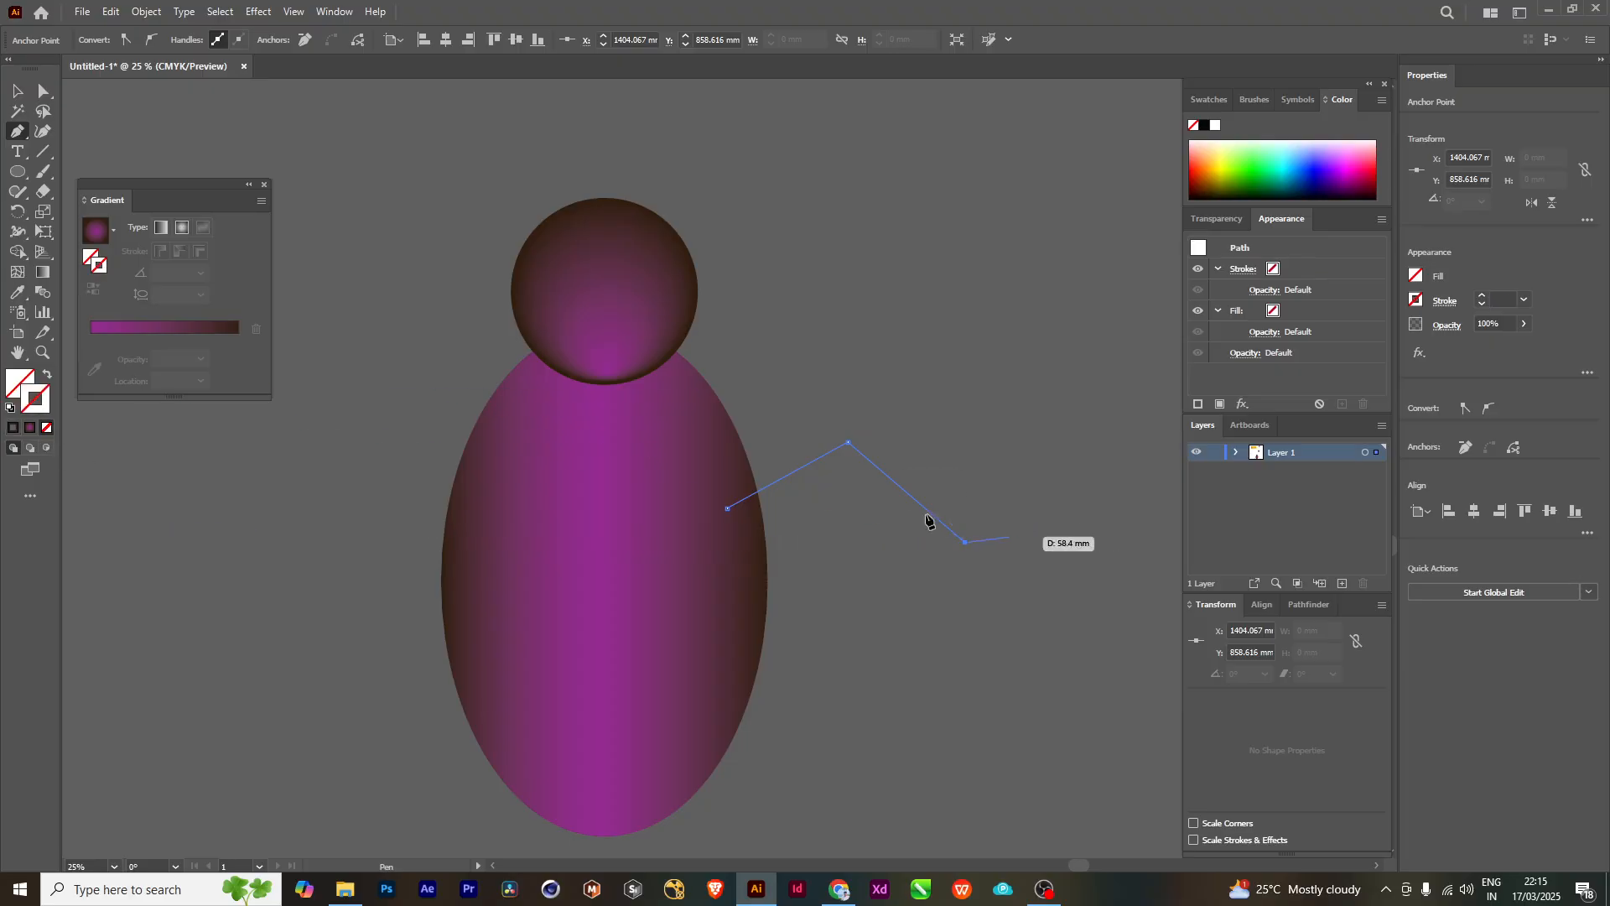
{"action": "left_click", "coordinate": [29, 430]}
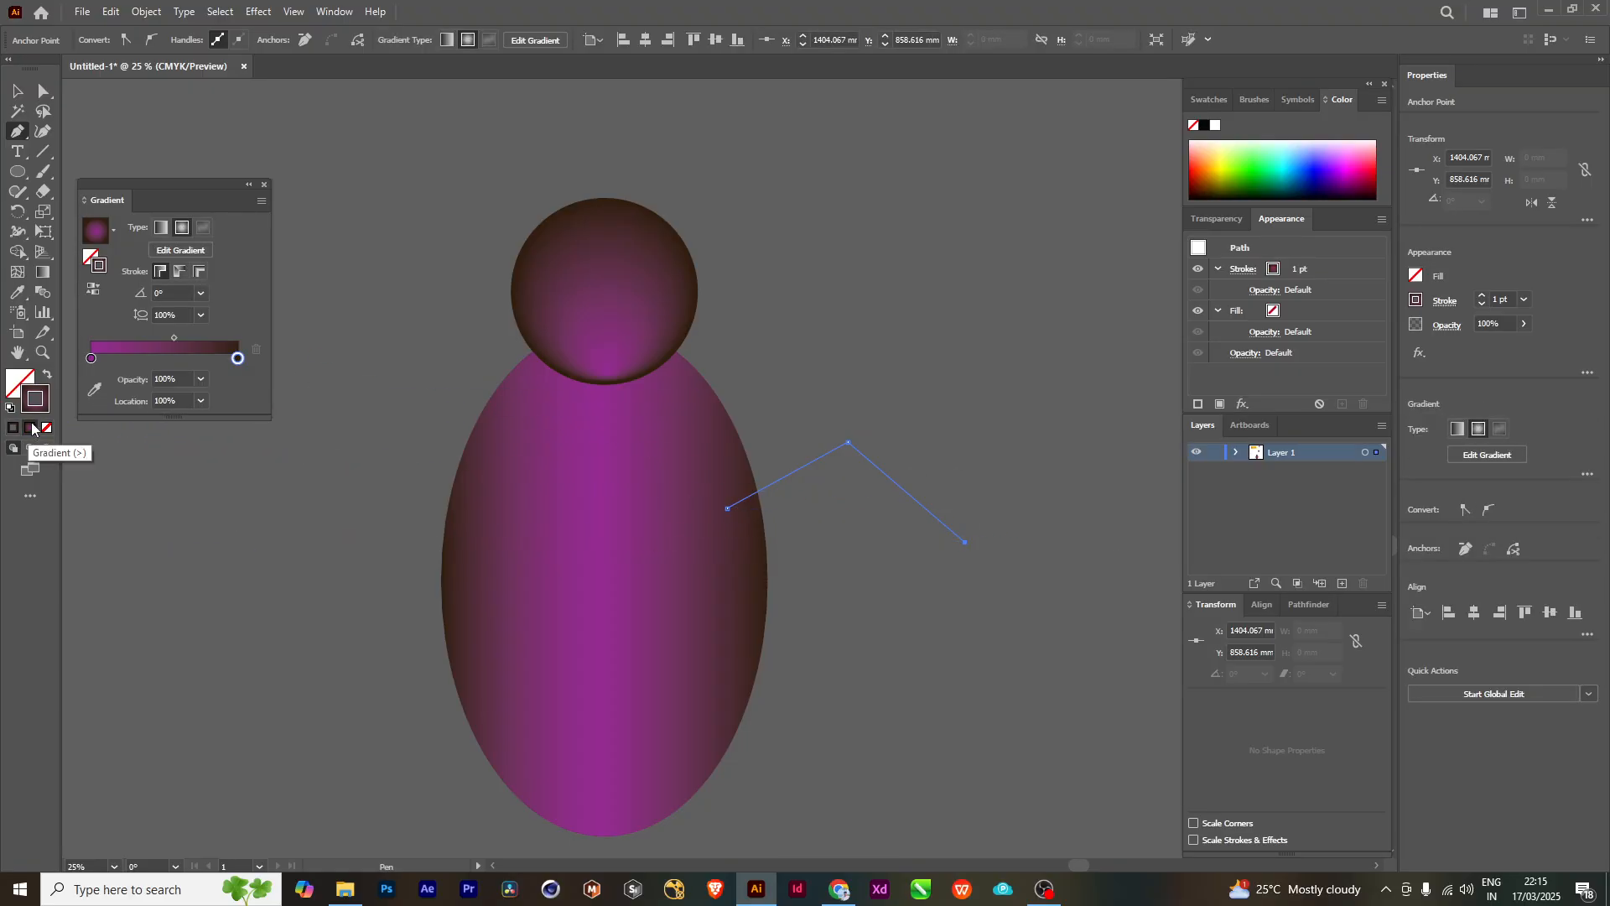
{"action": "left_click", "coordinate": [17, 429]}
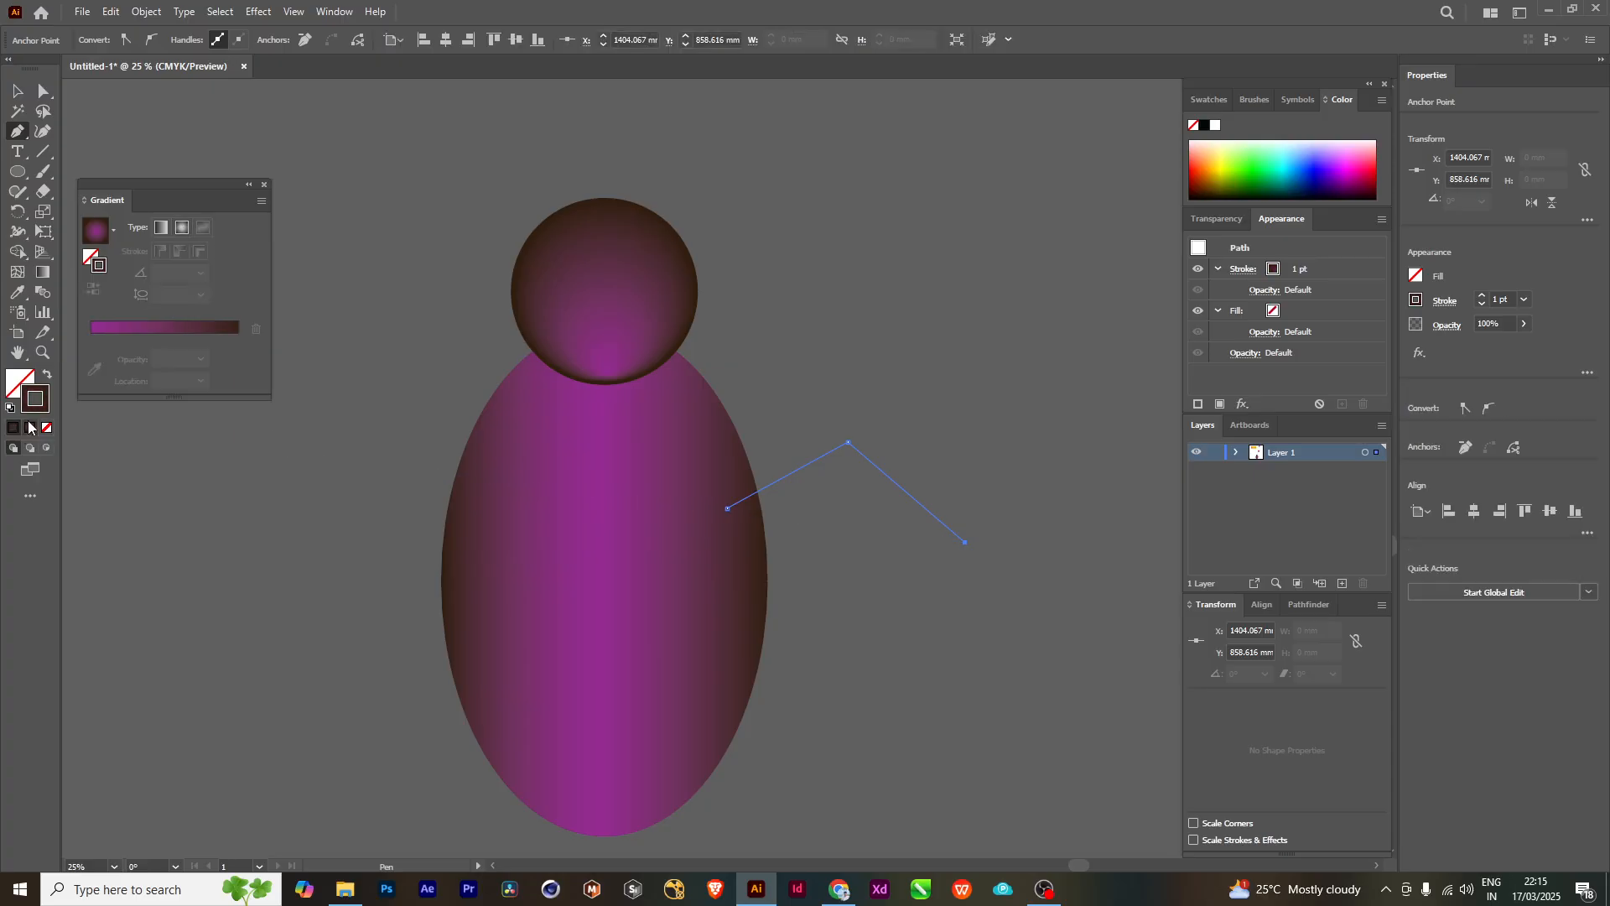
- Set the arm path's stroke color to black (#000000)
{"action": "double_click", "coordinate": [36, 401]}
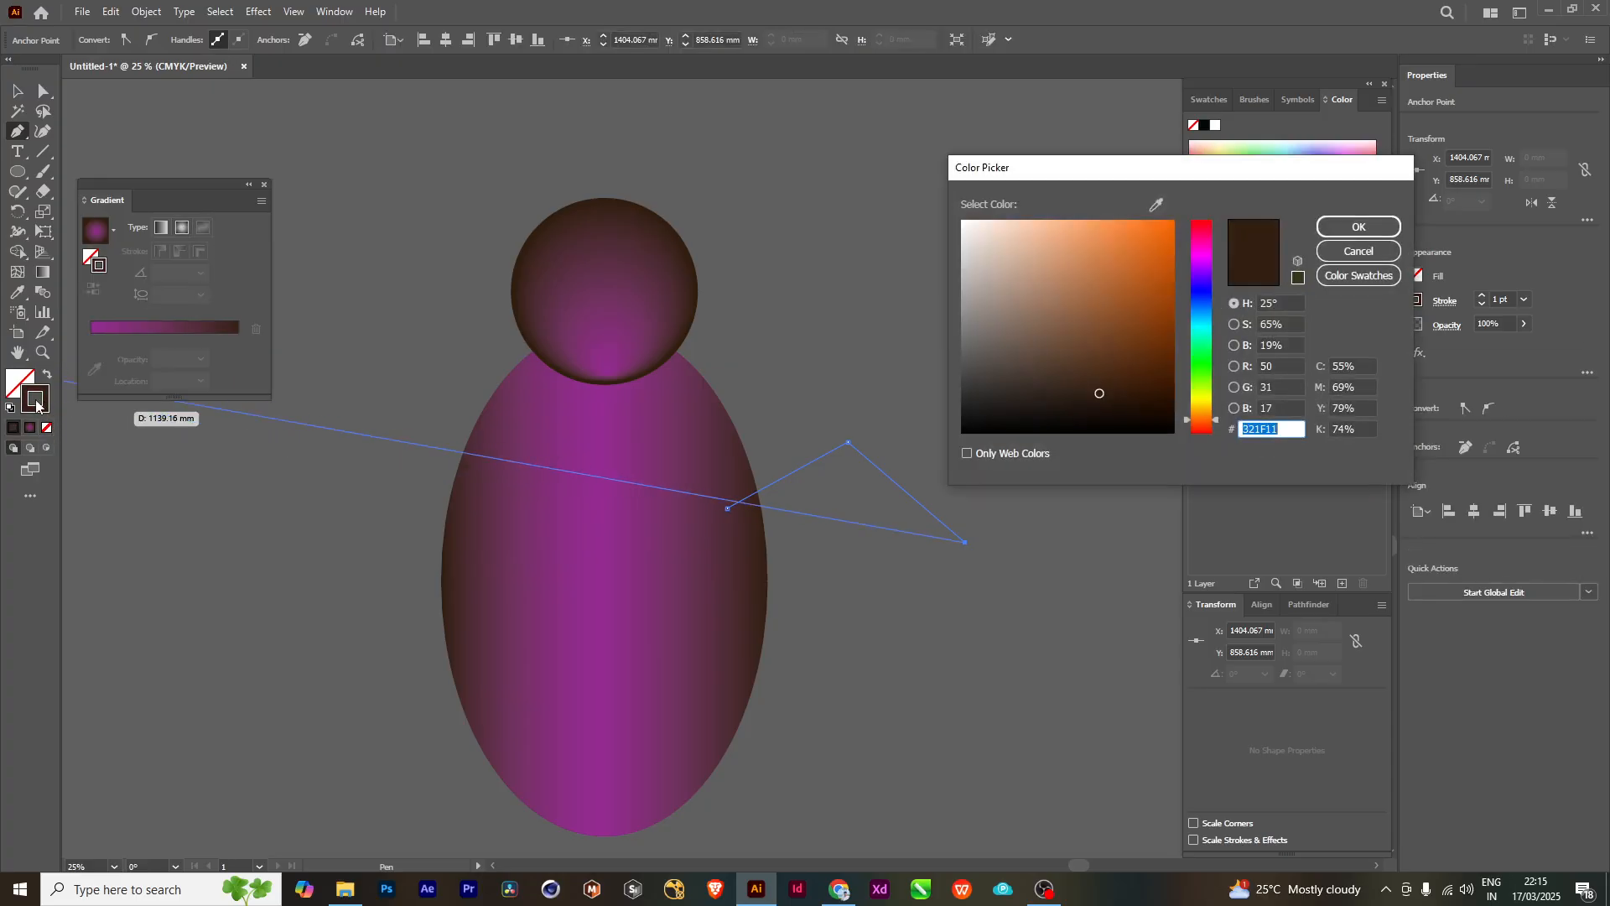
{"action": "left_click_drag", "start_coordinate": [1099, 393], "coordinate": [940, 455]}
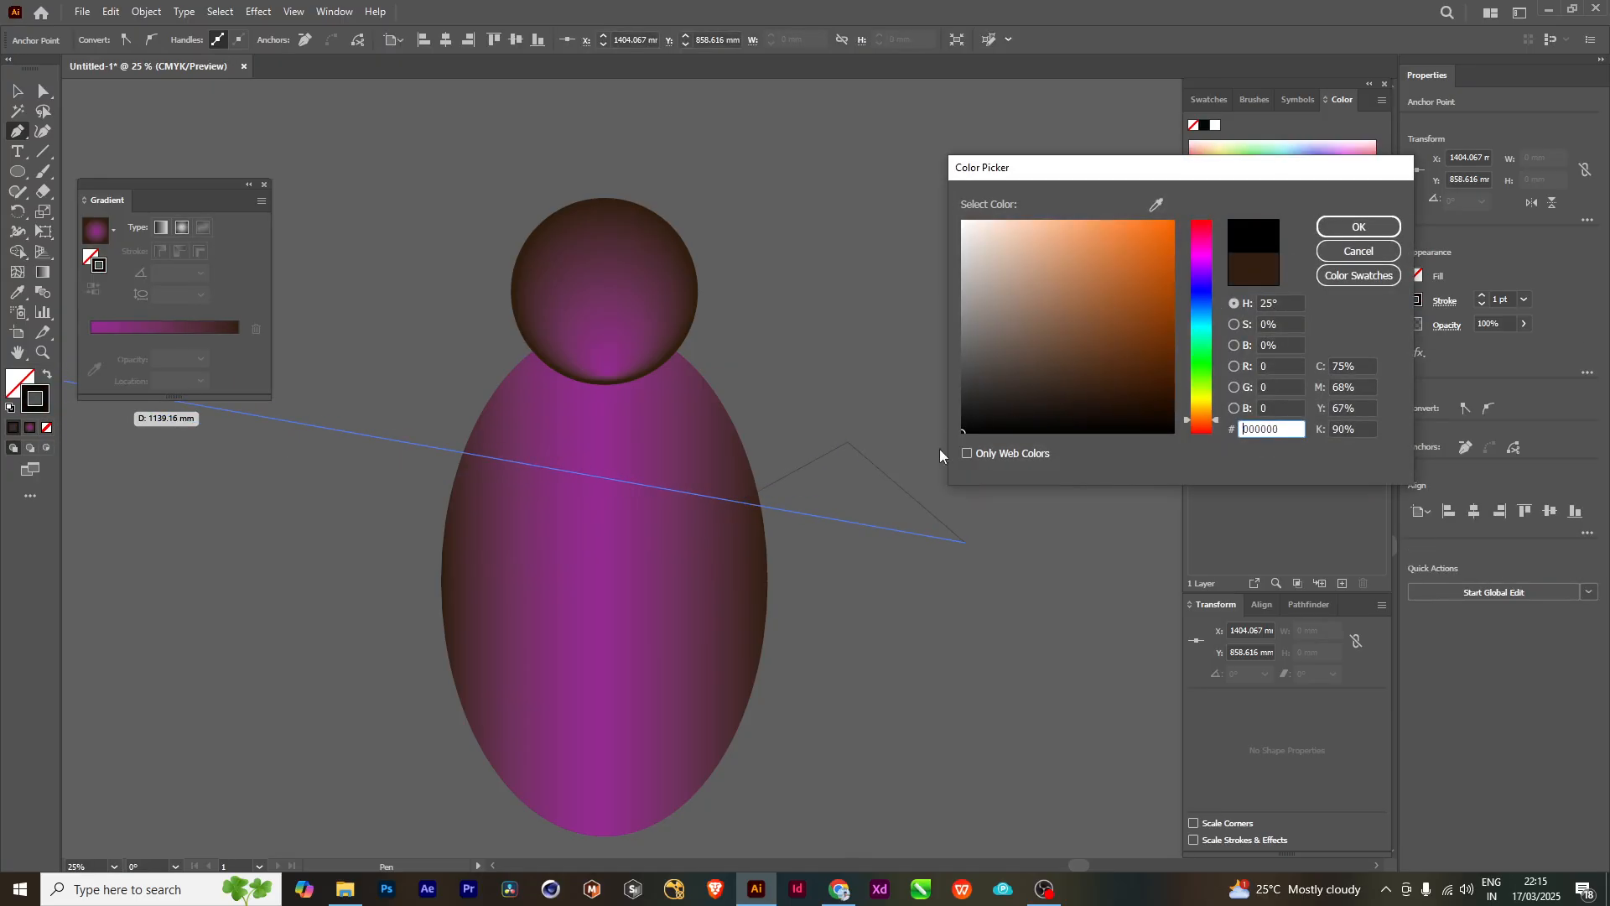
{"action": "left_click", "coordinate": [1346, 225]}
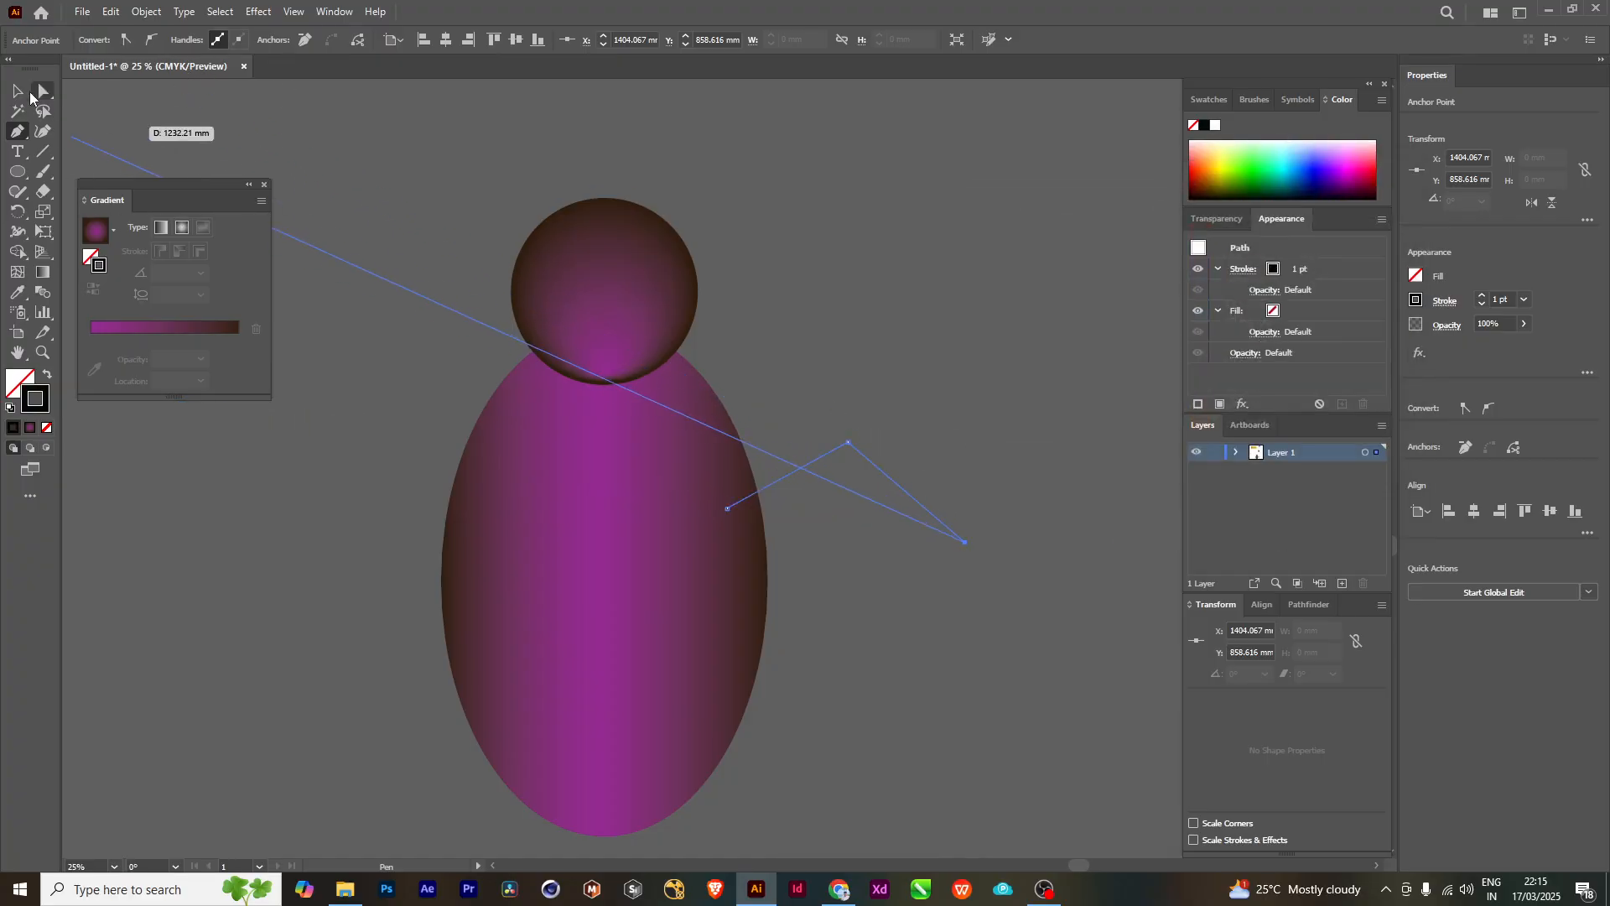
- Increase the arm path's stroke weight to 12 pt and deselect it
{"action": "key", "text": "v"}
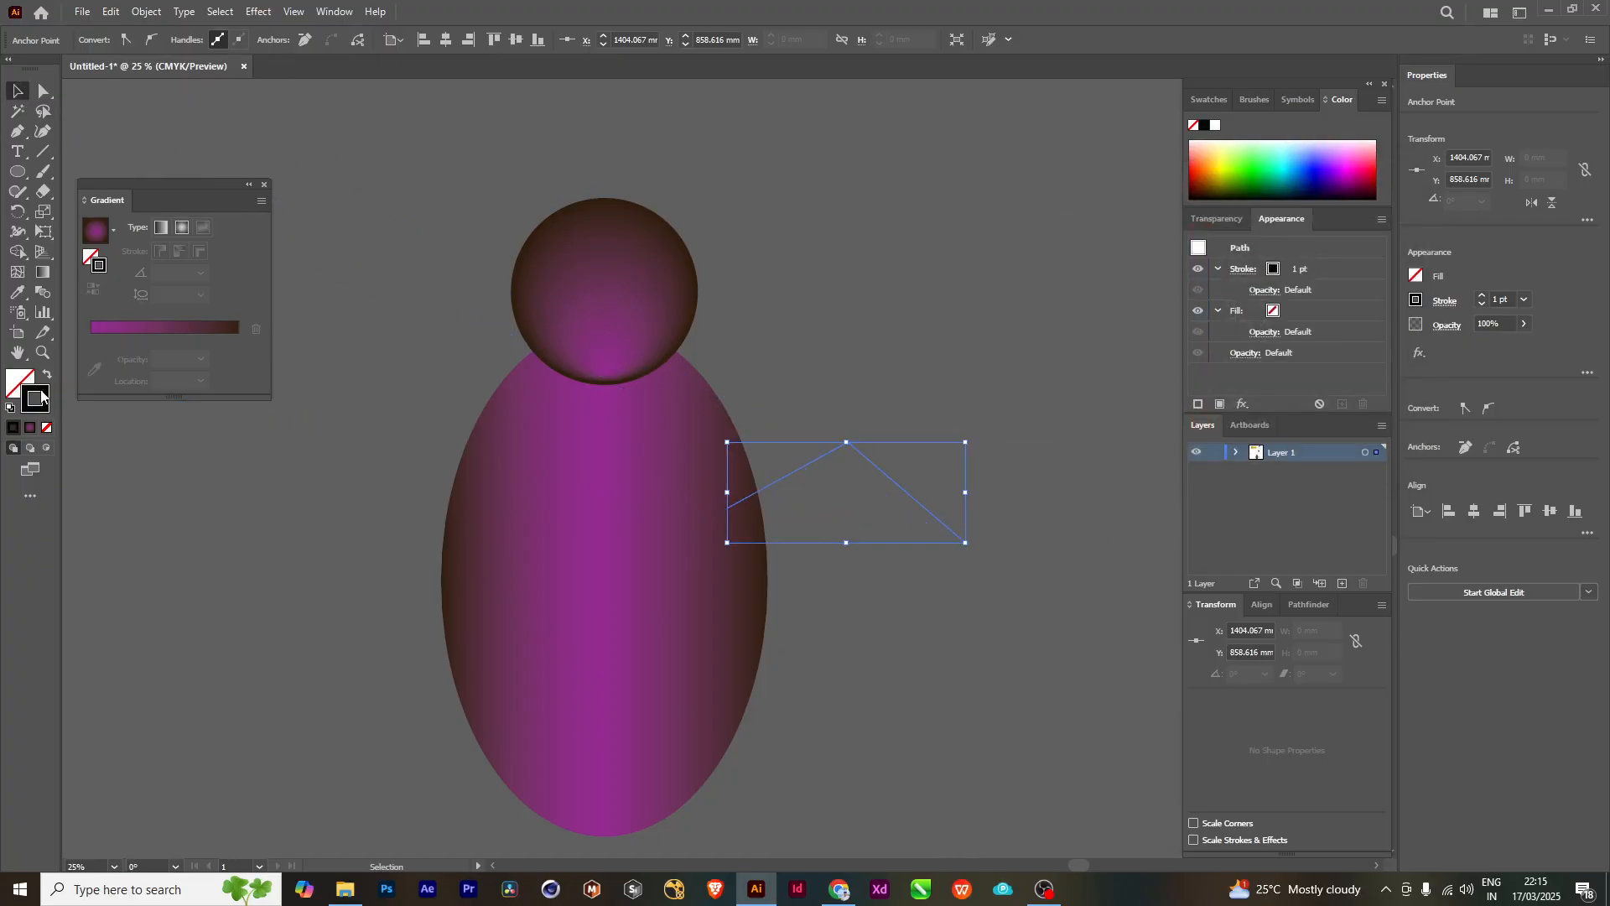
{"action": "left_click", "coordinate": [865, 371]}
{"action": "left_click", "coordinate": [892, 479]}
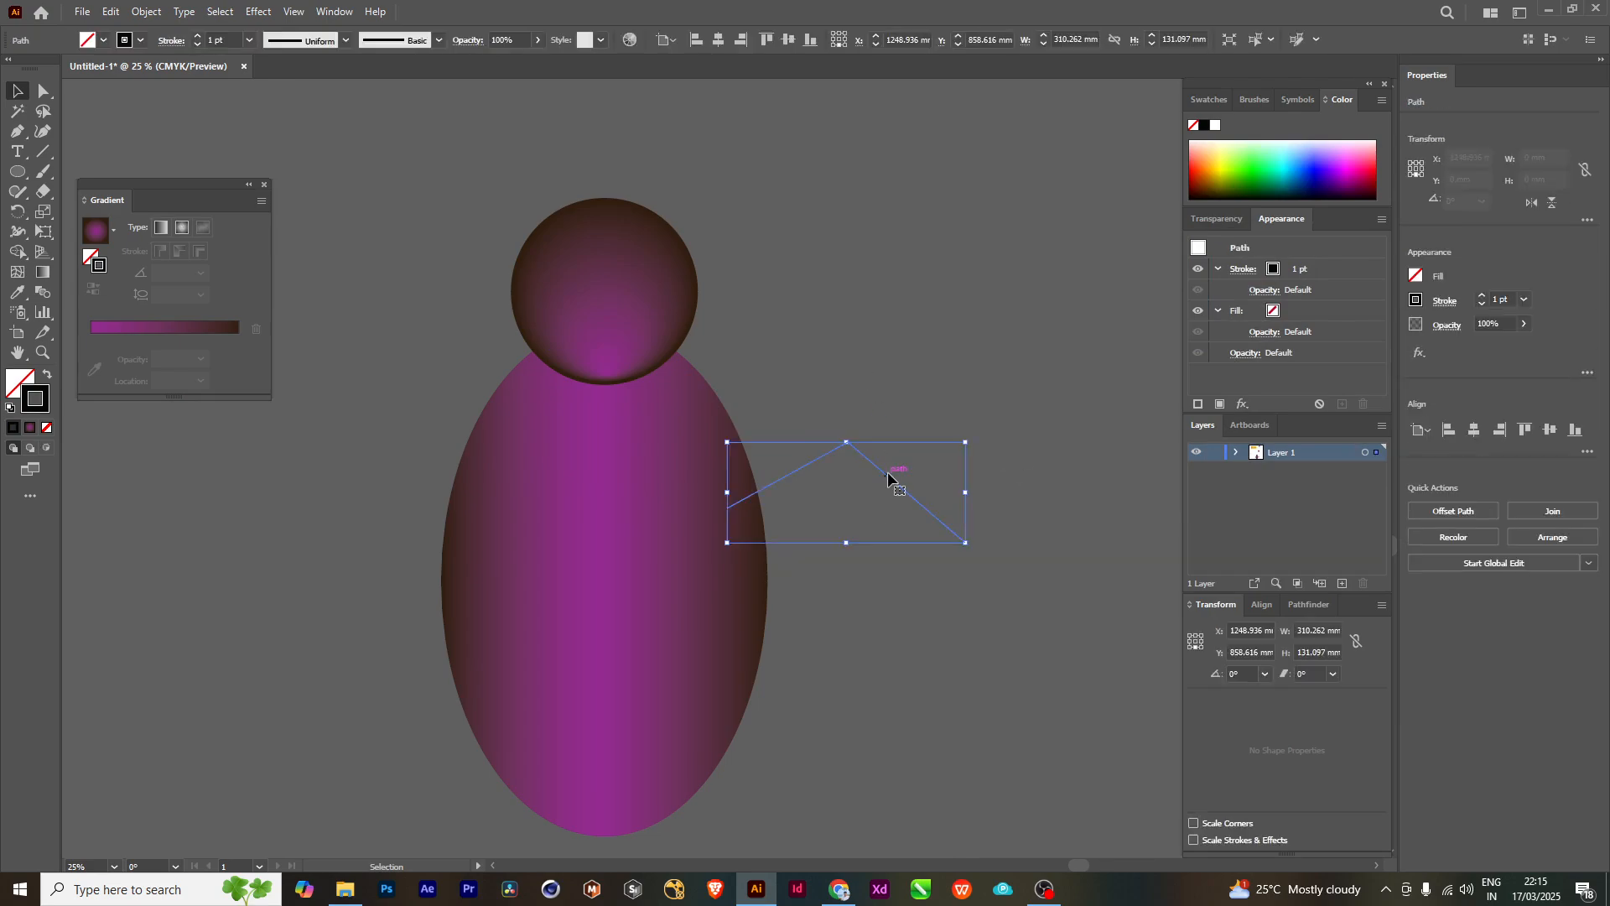
{"action": "left_click", "coordinate": [198, 38]}
{"action": "left_click", "coordinate": [198, 37]}
{"action": "left_click", "coordinate": [198, 38]}
{"action": "left_click", "coordinate": [198, 37]}
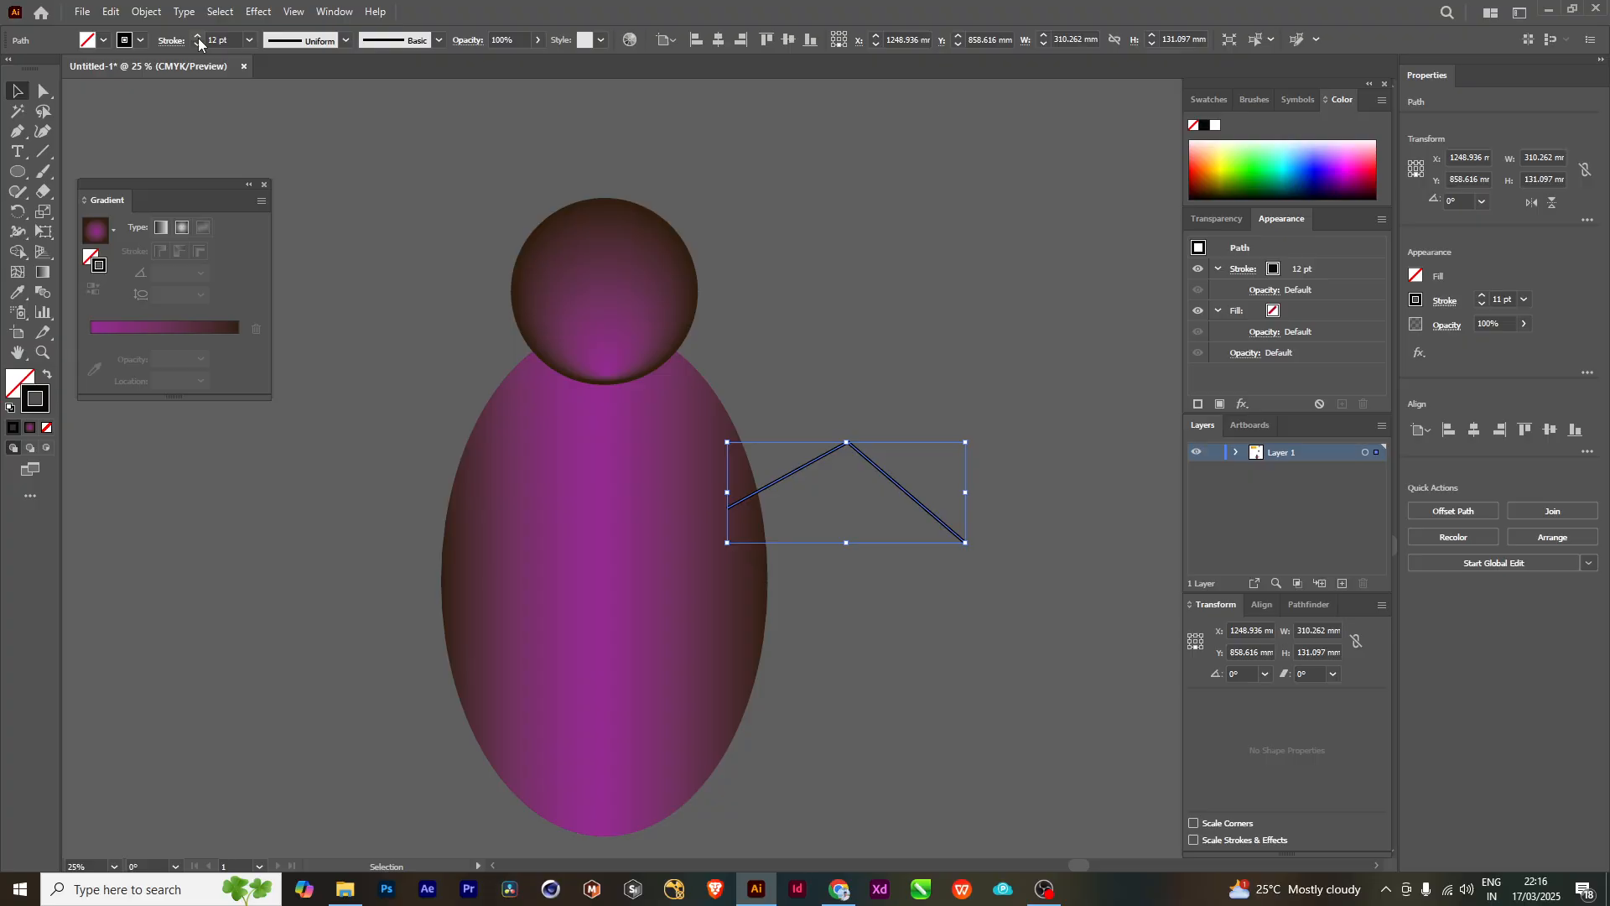
{"action": "left_click", "coordinate": [905, 281]}
{"action": "left_click_drag", "start_coordinate": [935, 418], "coordinate": [990, 317]}
{"action": "left_click_drag", "start_coordinate": [911, 546], "coordinate": [907, 602]}
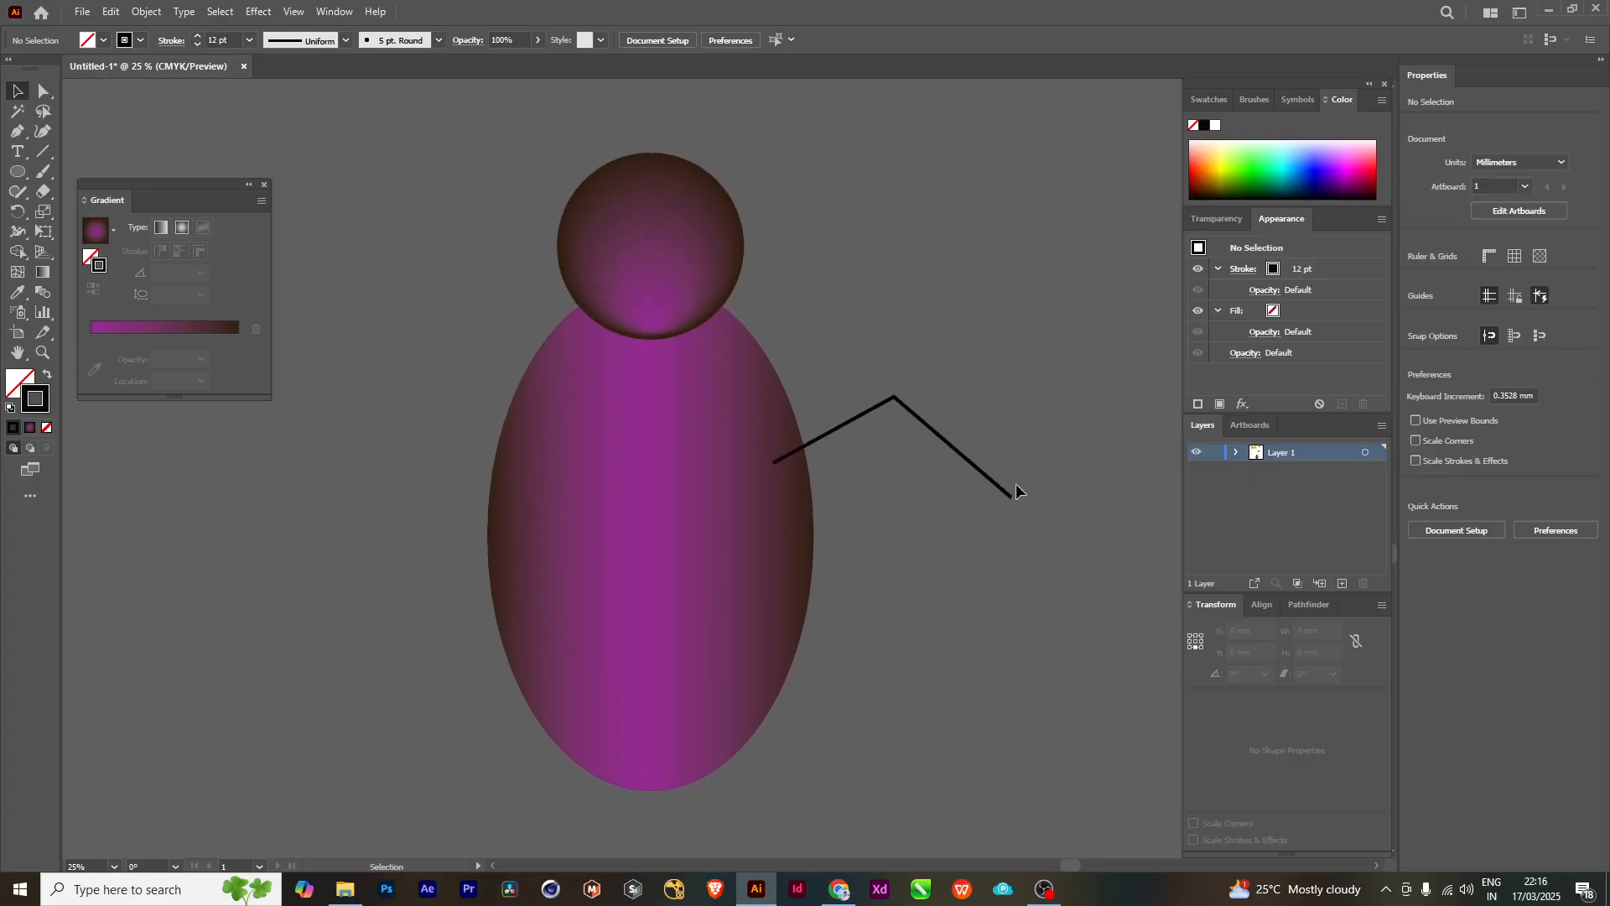
- Paste a copy of the arm path in front of the original and flip the copy horizontally
{"action": "left_click", "coordinate": [1013, 493]}
{"action": "left_click_drag", "start_coordinate": [1054, 676], "coordinate": [858, 711]}
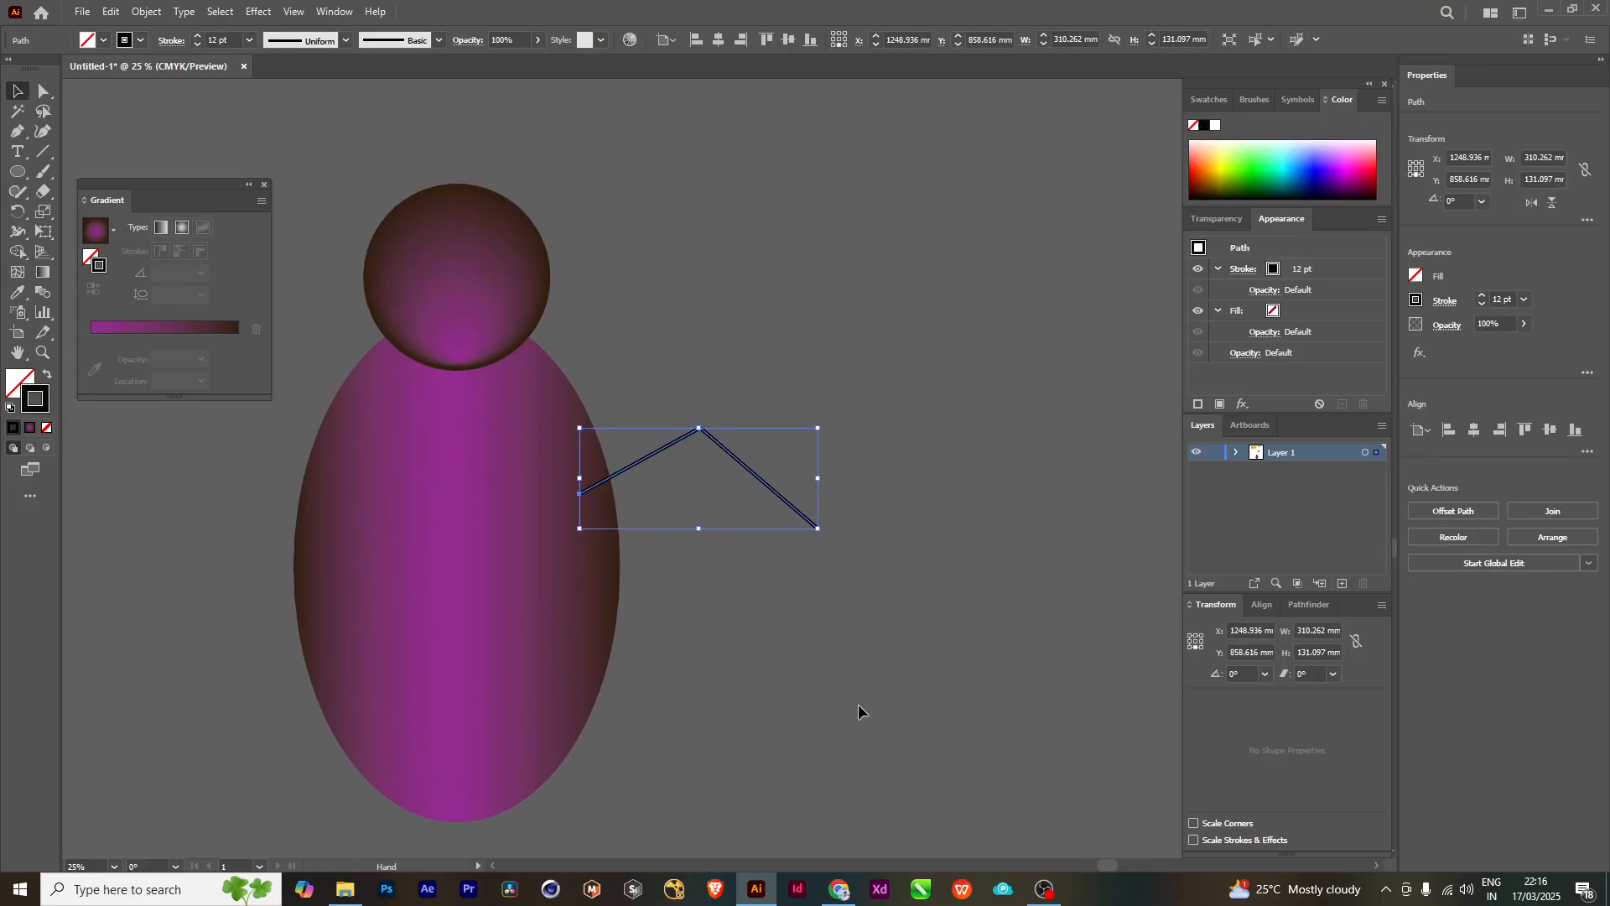
{"action": "right_click", "coordinate": [765, 485]}
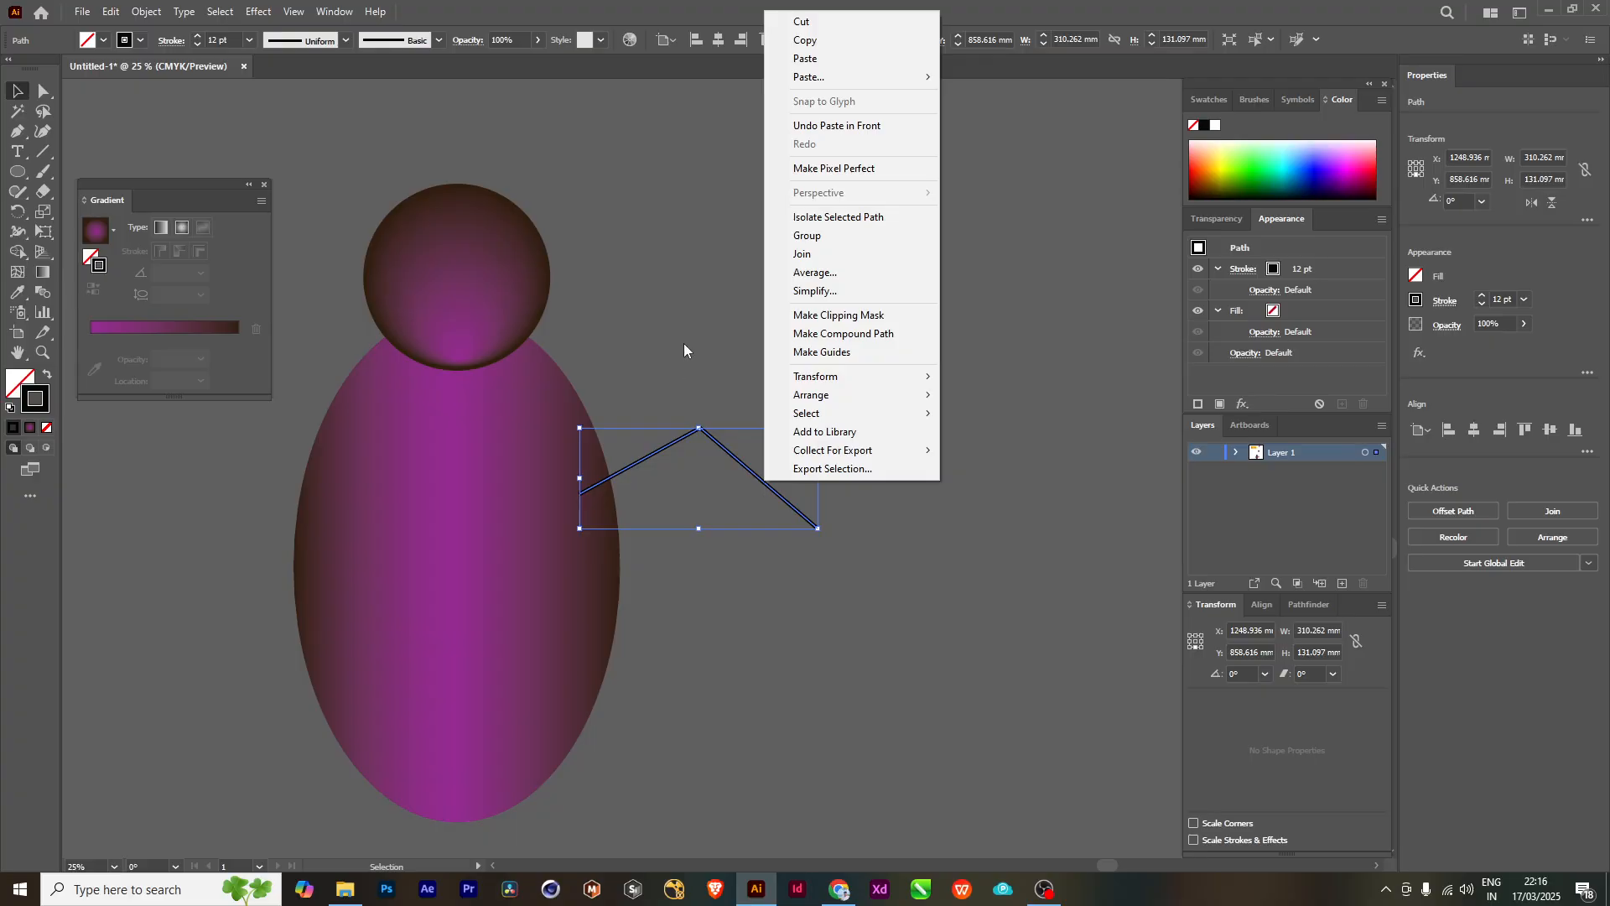
{"action": "left_click", "coordinate": [684, 344]}
{"action": "left_click", "coordinate": [773, 490]}
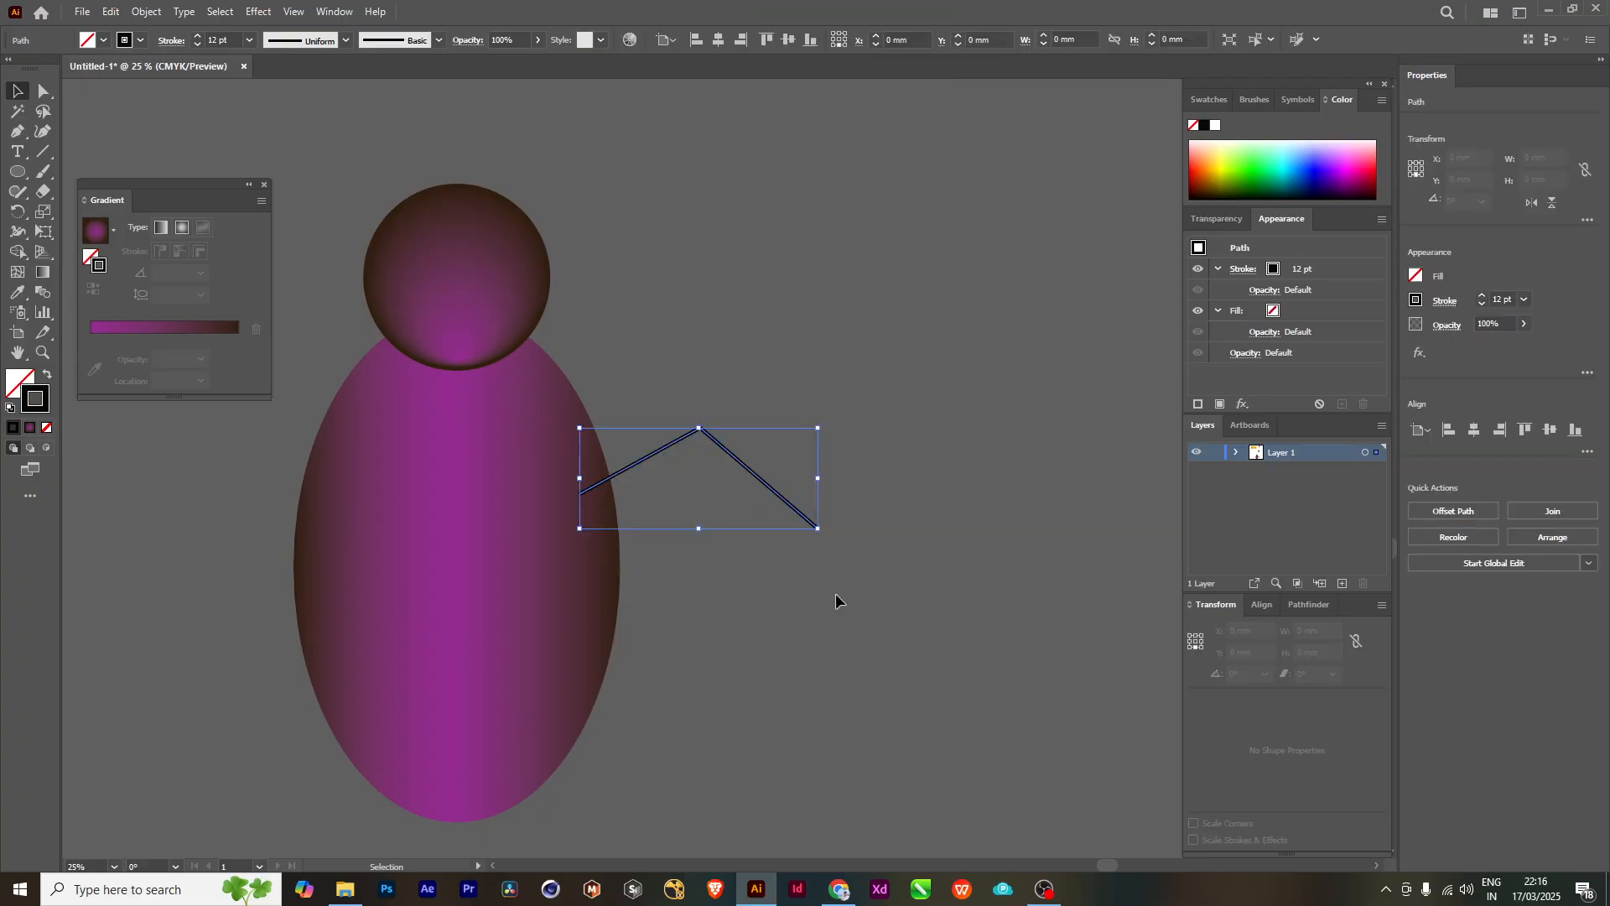
{"action": "left_click", "coordinate": [1555, 201]}
{"action": "scroll", "coordinate": [918, 532], "scroll_direction": "left", "scroll_amount": 3}
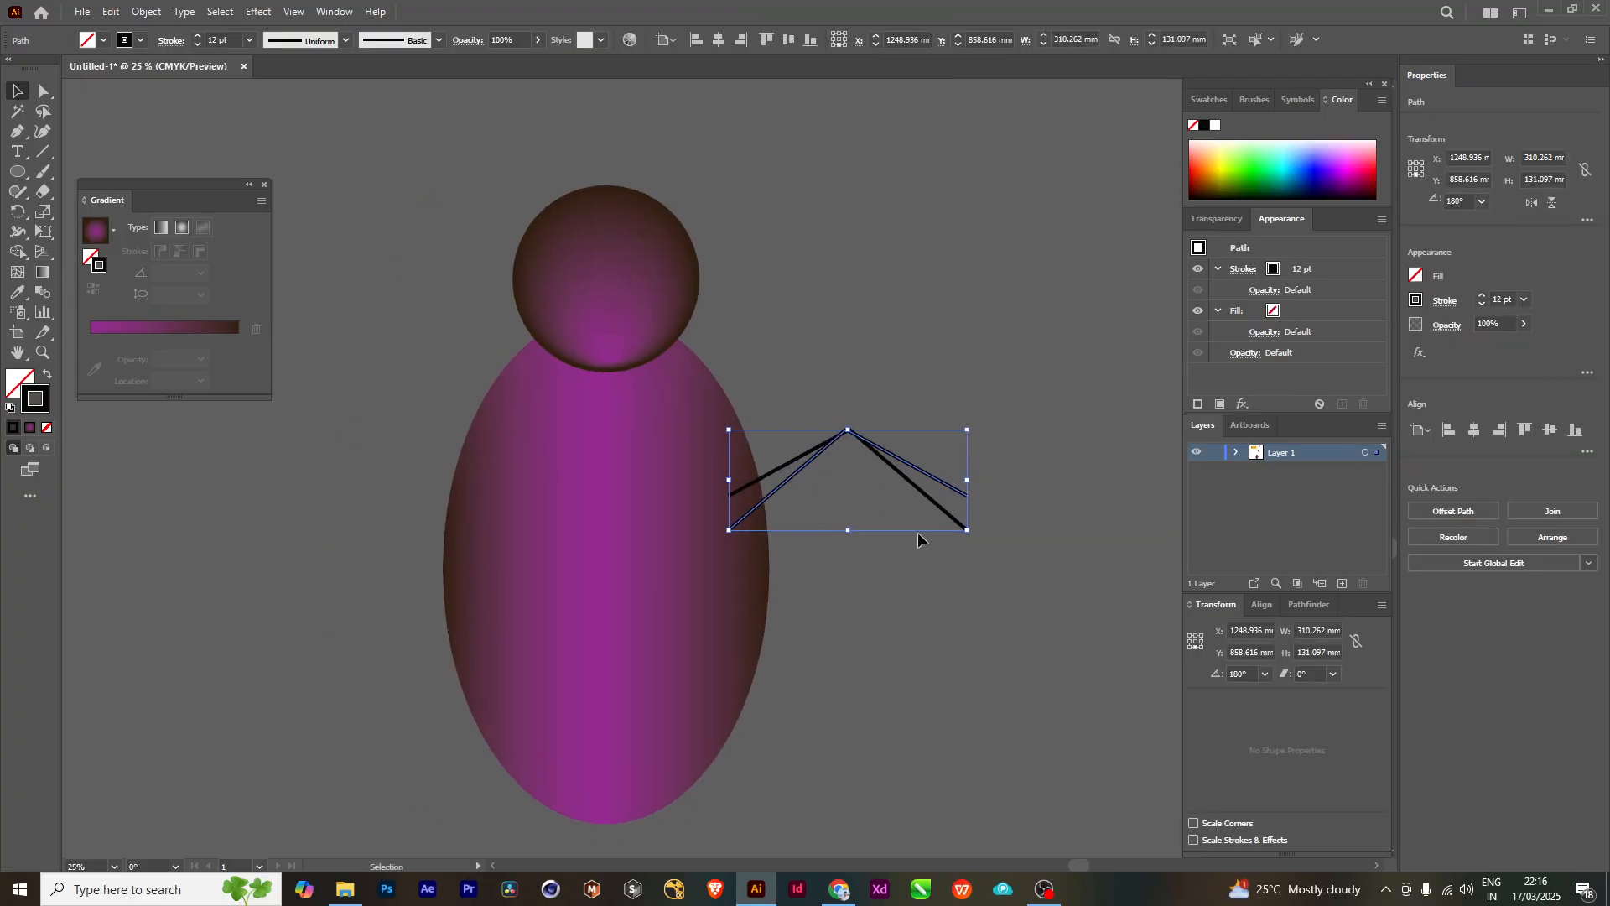
{"action": "left_click_drag", "start_coordinate": [785, 478], "coordinate": [334, 503]}
{"action": "left_click", "coordinate": [801, 472]}
{"action": "key", "text": "ctrl+z"}
- Move the flipped arm copy to the opposite side of the ellipse so its inner end overlaps the body, level with the original
{"action": "left_click_drag", "start_coordinate": [822, 550], "coordinate": [912, 574]}
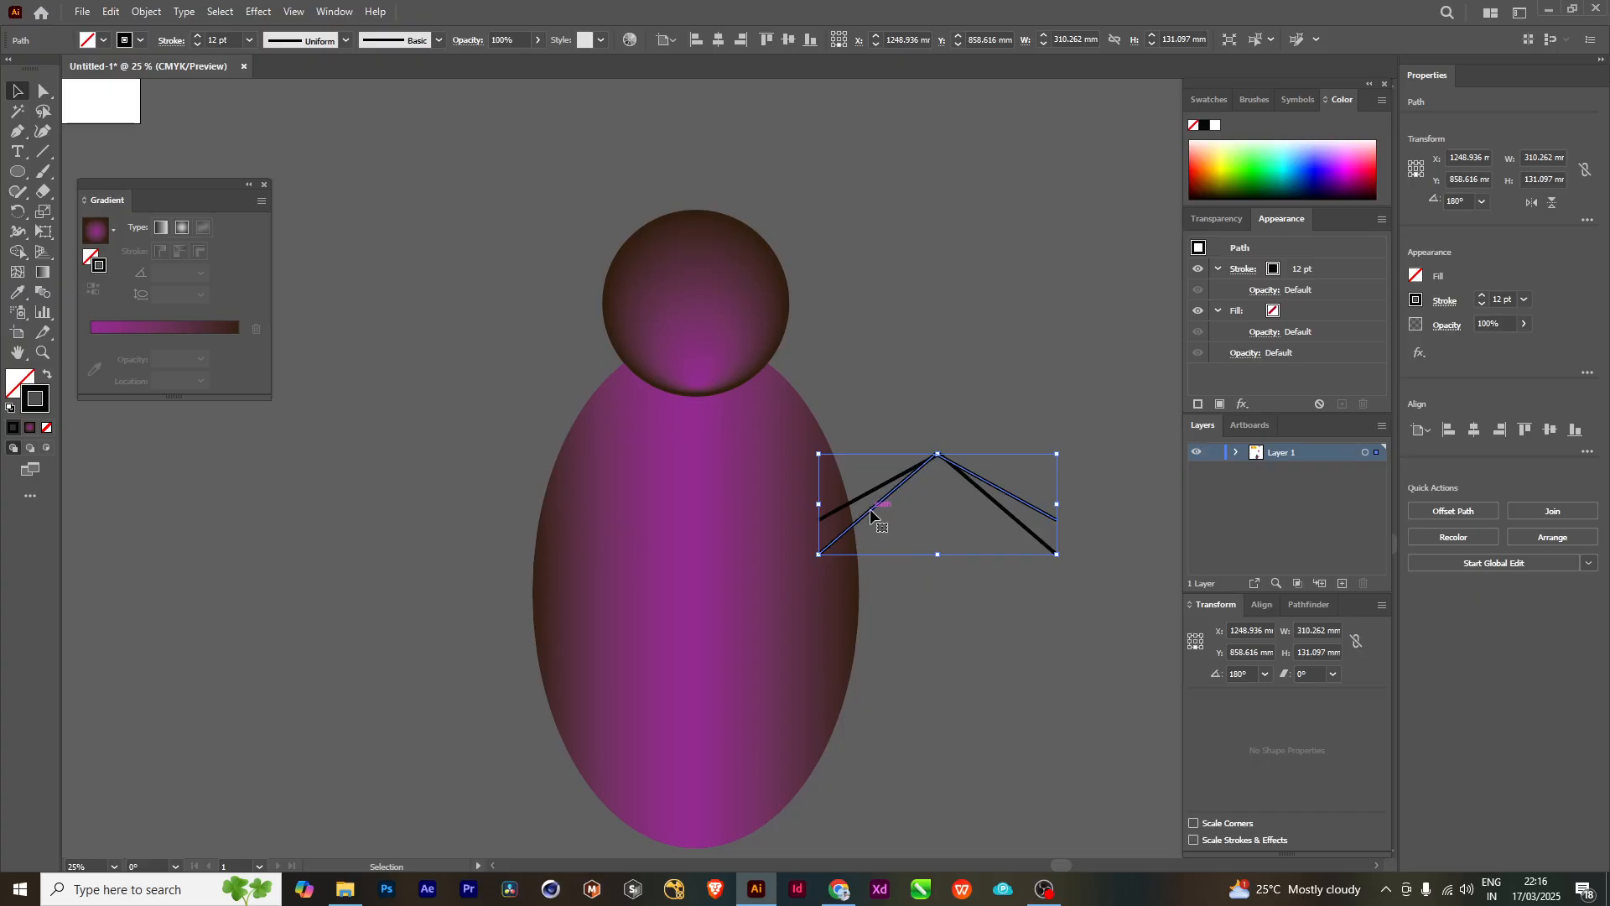
{"action": "left_click_drag", "start_coordinate": [872, 509], "coordinate": [387, 488]}
{"action": "left_click", "coordinate": [1043, 332]}
{"action": "left_click_drag", "start_coordinate": [857, 665], "coordinate": [889, 559]}
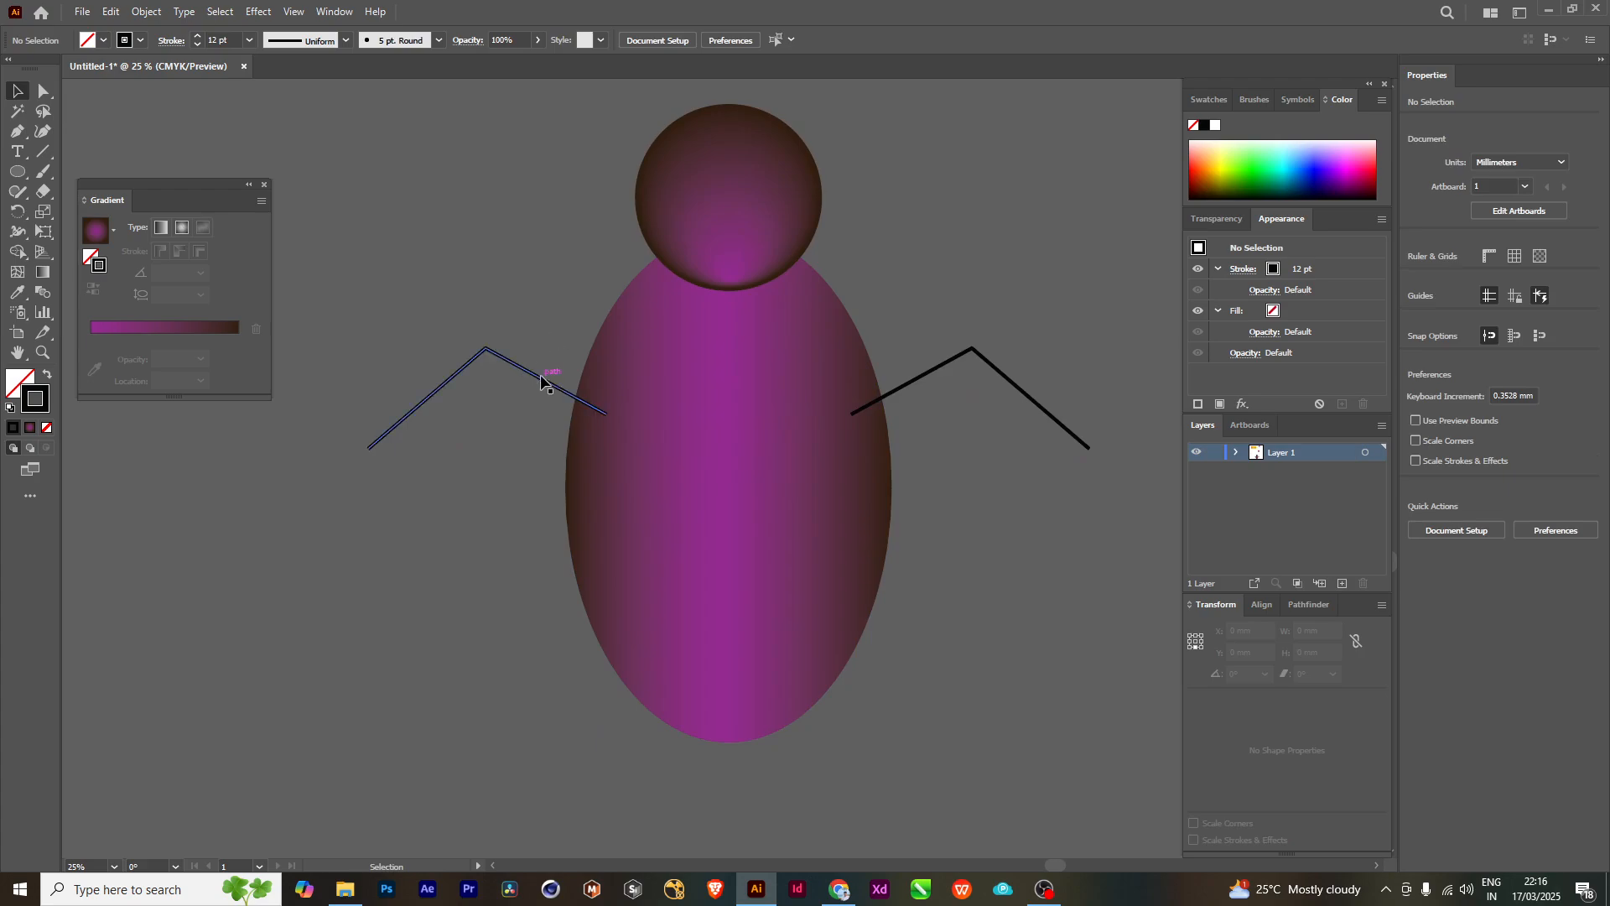
- Duplicate the left and right arms straight down to form a second pair of limbs on the lower half of the ellipse
{"action": "left_click_drag", "start_coordinate": [538, 383], "coordinate": [546, 418]}
{"action": "left_click_drag", "start_coordinate": [553, 472], "coordinate": [560, 563]}
{"action": "left_click", "coordinate": [922, 388]}
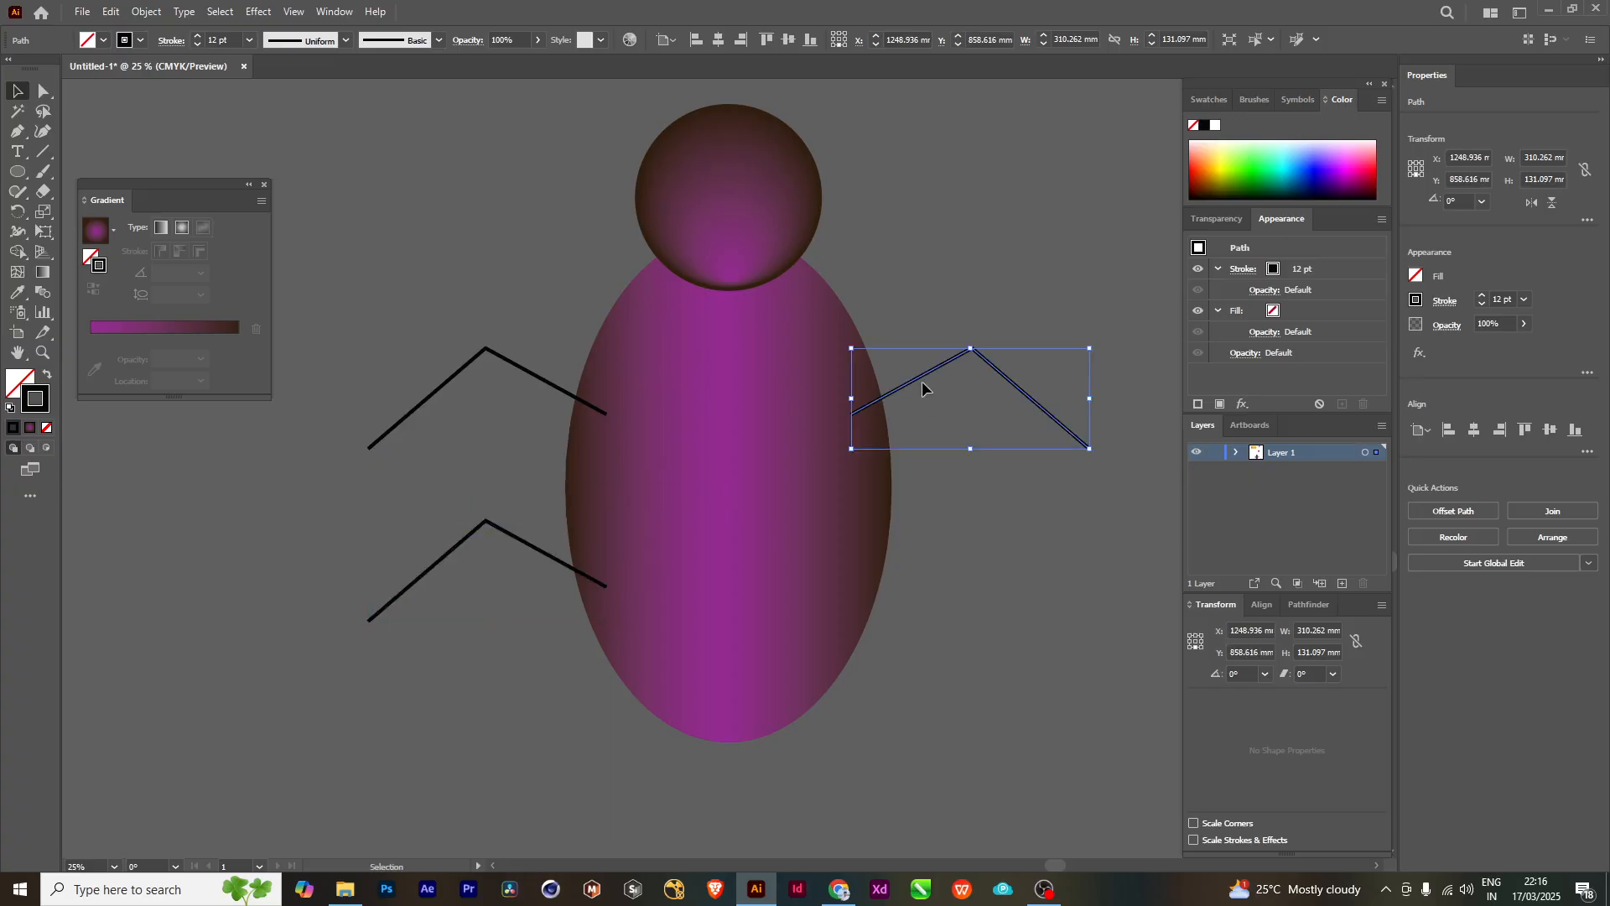
{"action": "left_click_drag", "start_coordinate": [921, 382], "coordinate": [922, 554]}
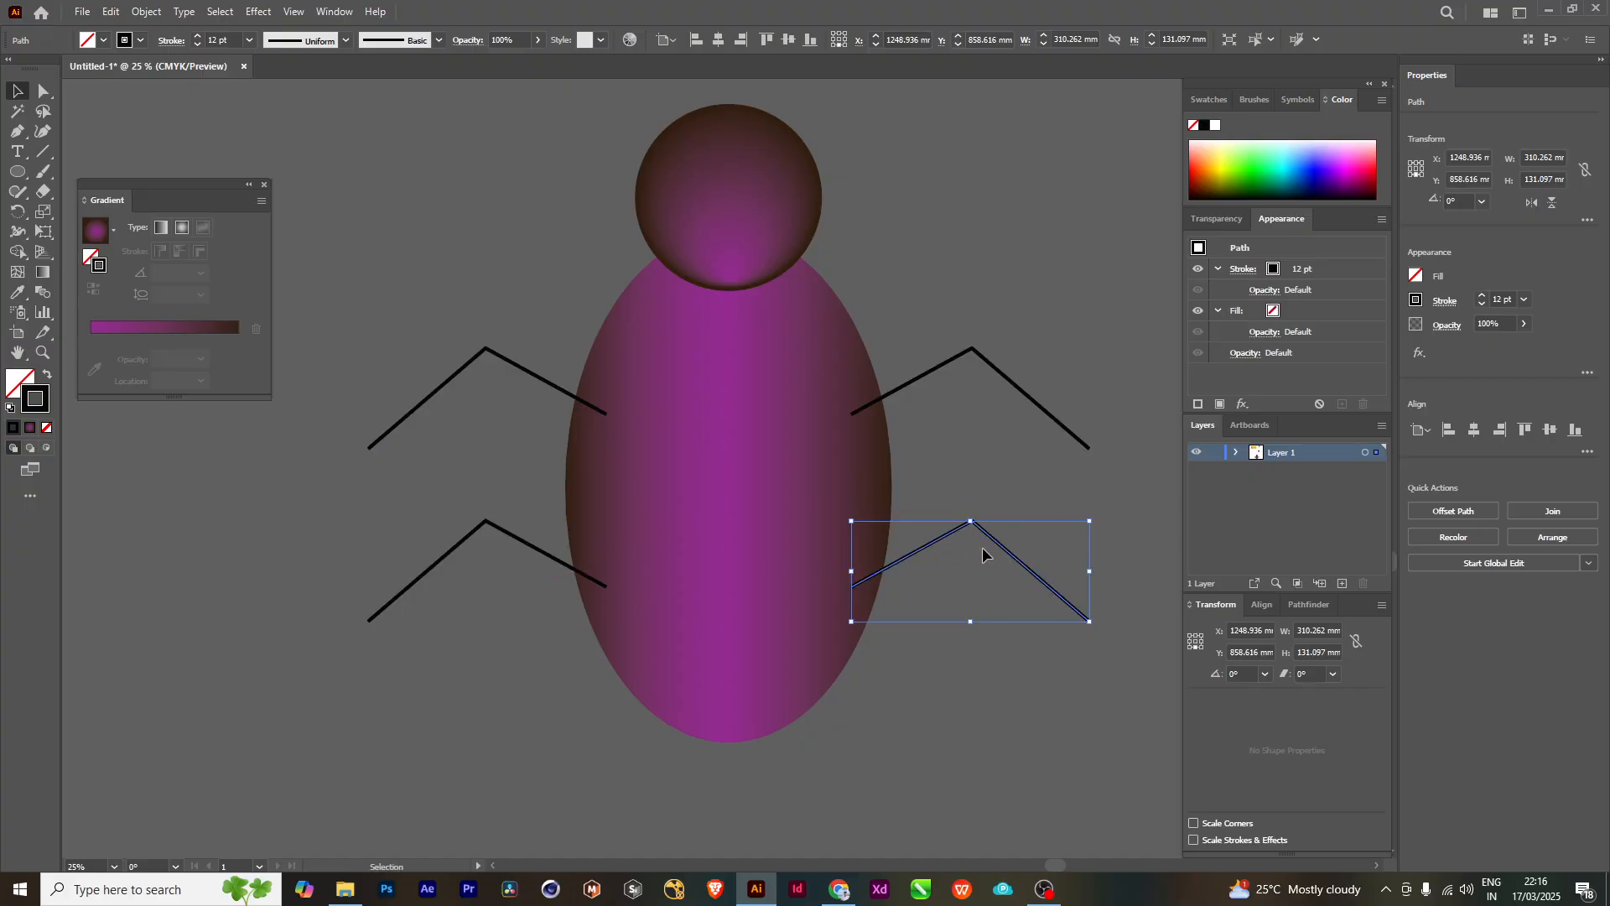
- Narrow both lower limbs from their outer ends, making the right one about 274 mm wide, and deselect
{"action": "left_click_drag", "start_coordinate": [1092, 576], "coordinate": [1063, 575]}
{"action": "key", "text": "ctrl+z"}
{"action": "left_click", "coordinate": [534, 558]}
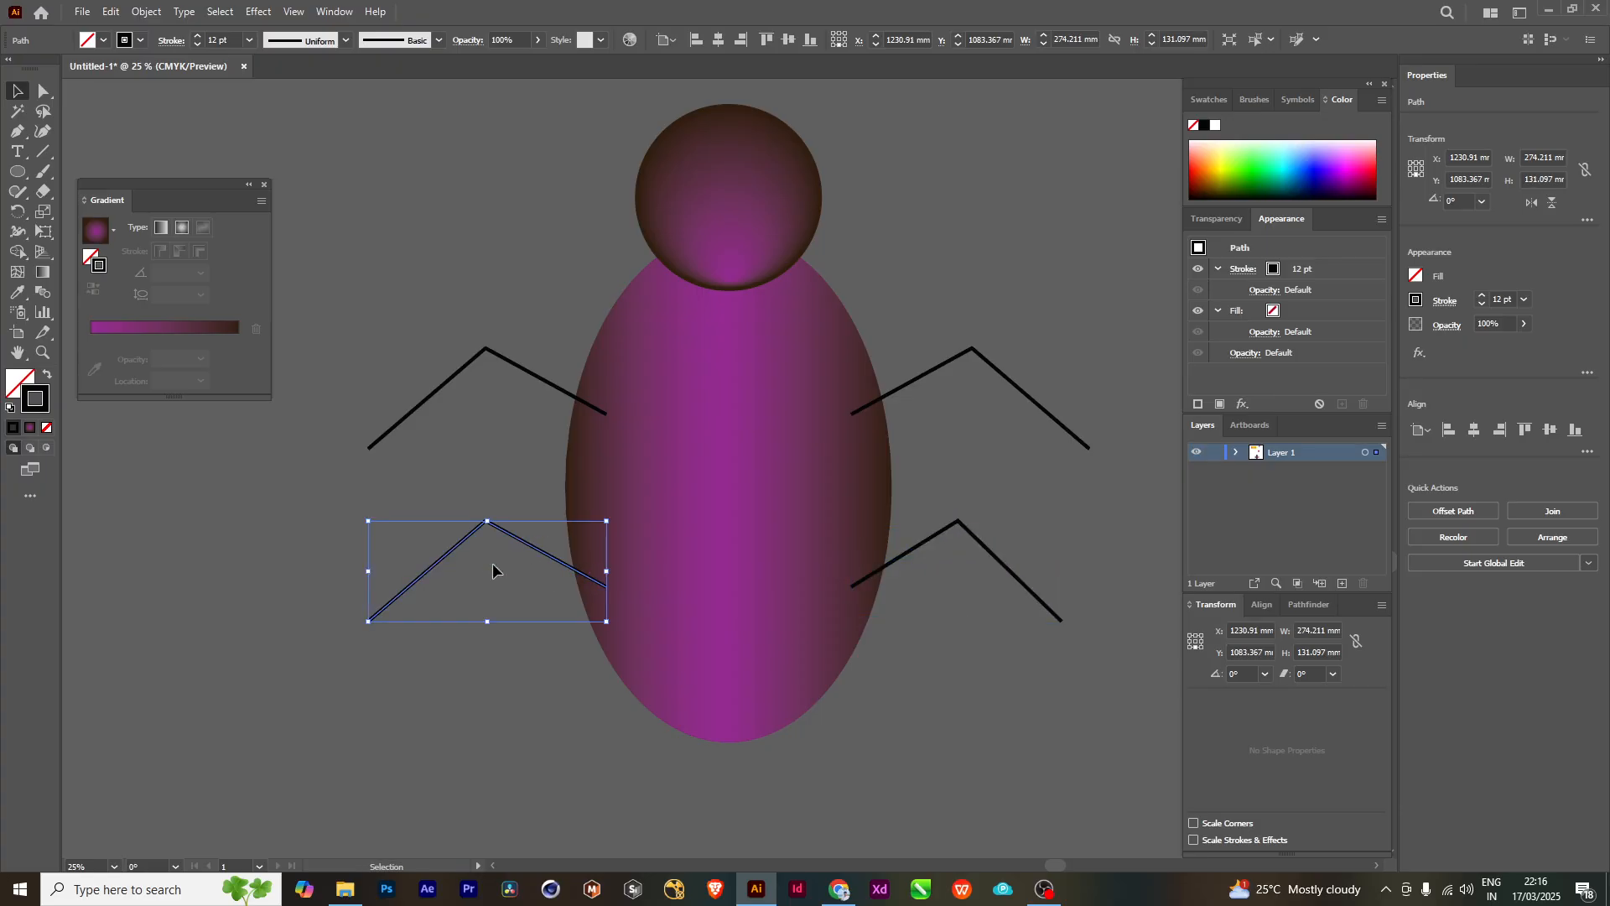
{"action": "left_click_drag", "start_coordinate": [365, 574], "coordinate": [404, 576]}
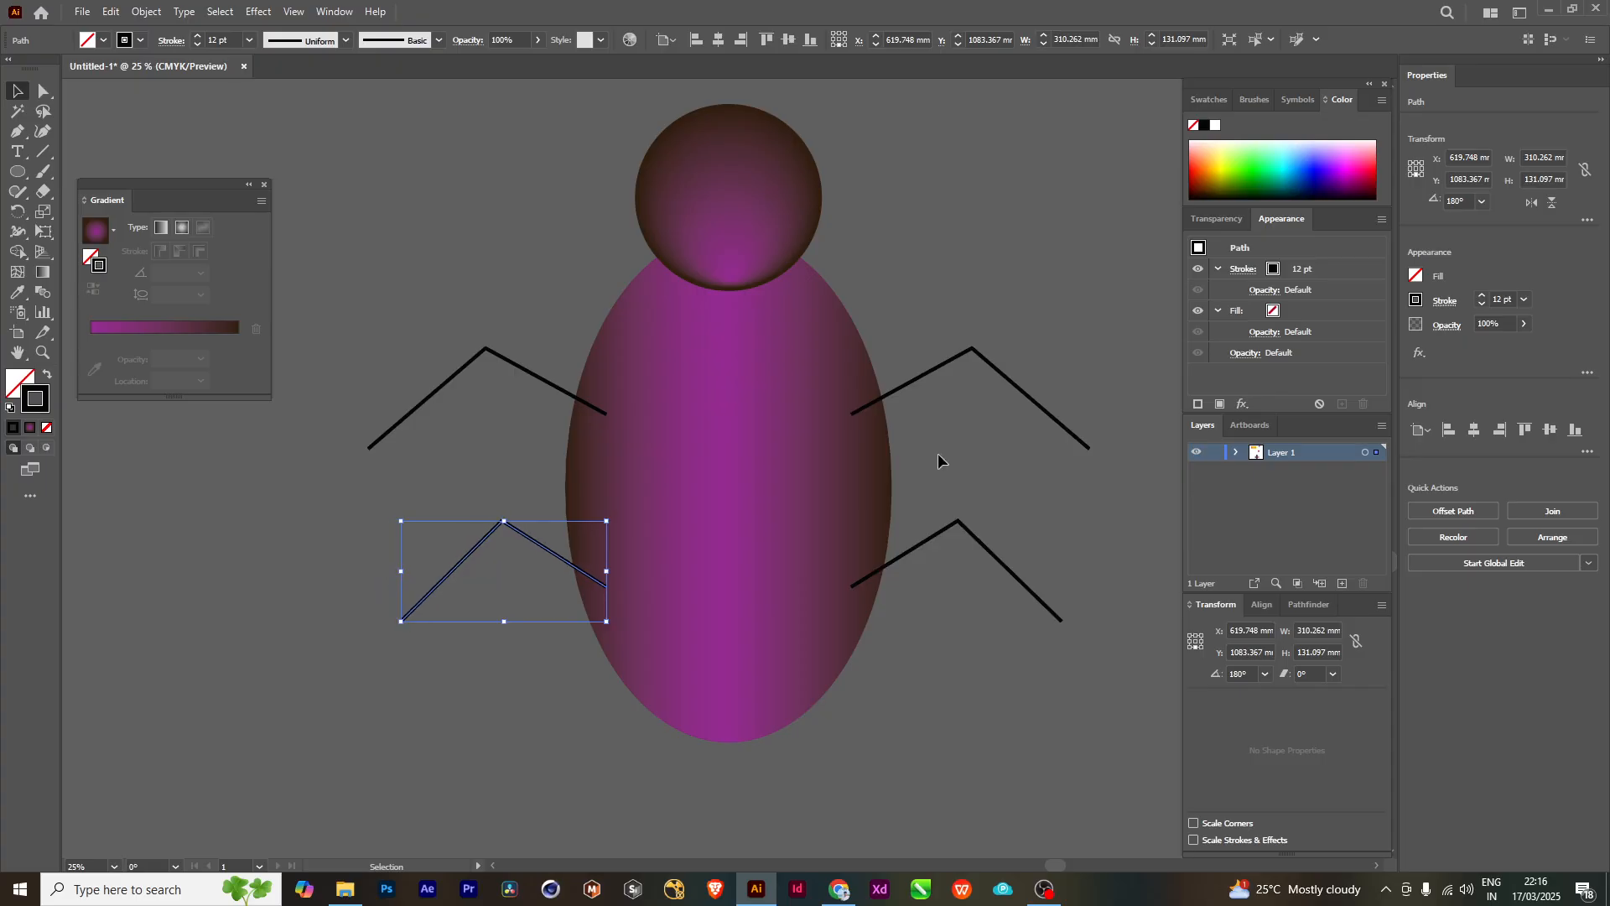
{"action": "left_click", "coordinate": [944, 448]}
- Bring the body ellipse to the front so it covers the limbs' inner ends and the head's lower edge, and deselect it
{"action": "left_click", "coordinate": [749, 380]}
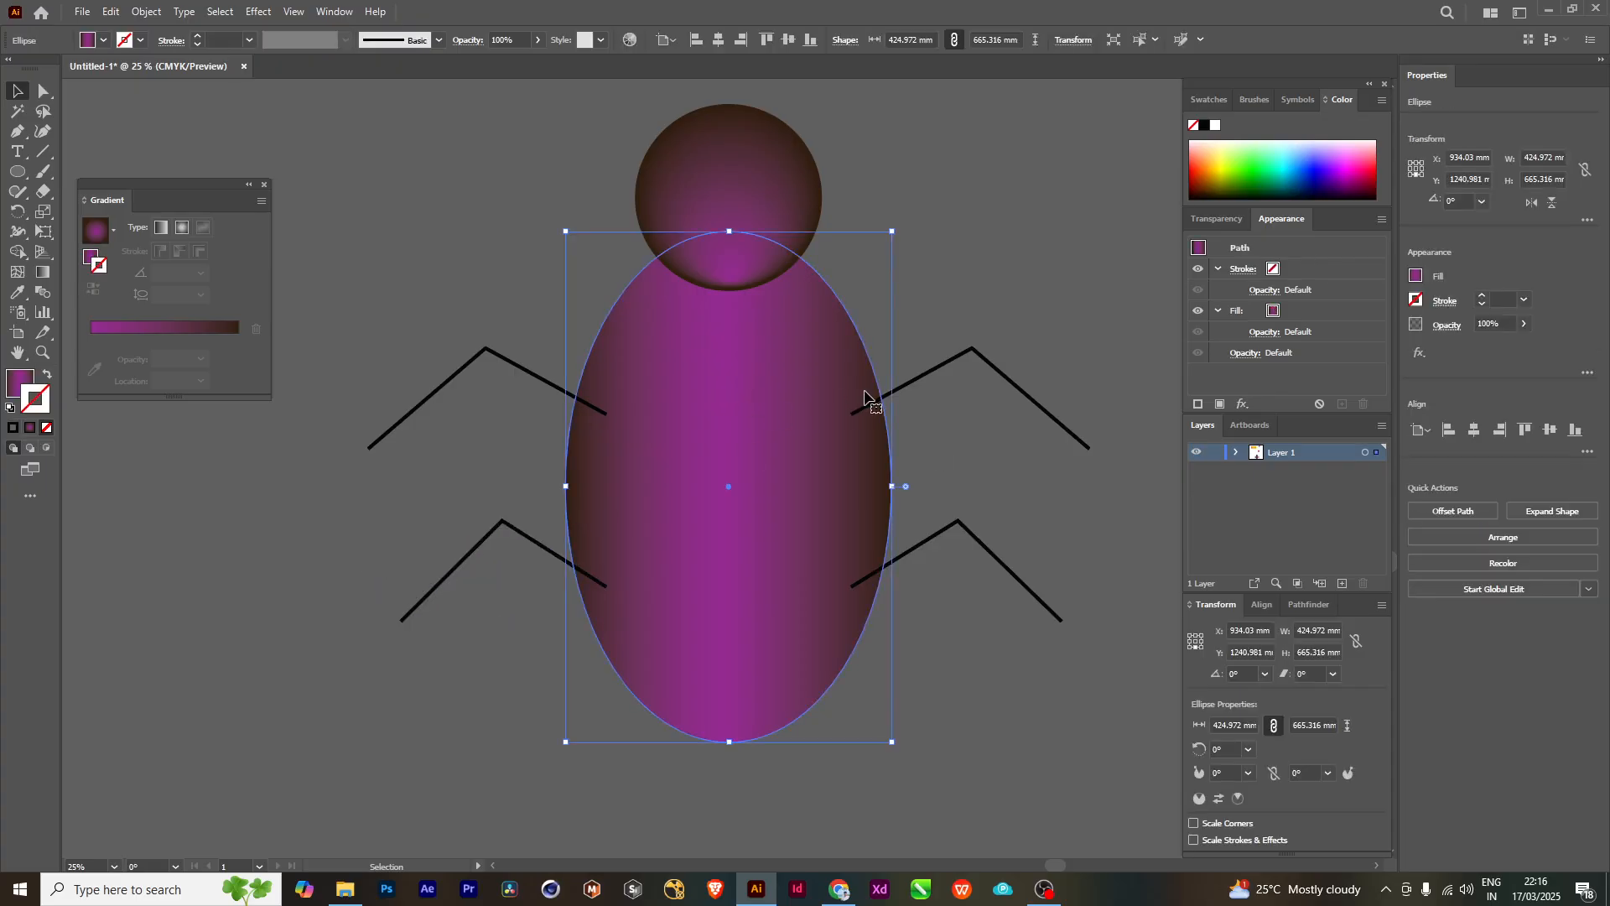
{"action": "key", "text": "a"}
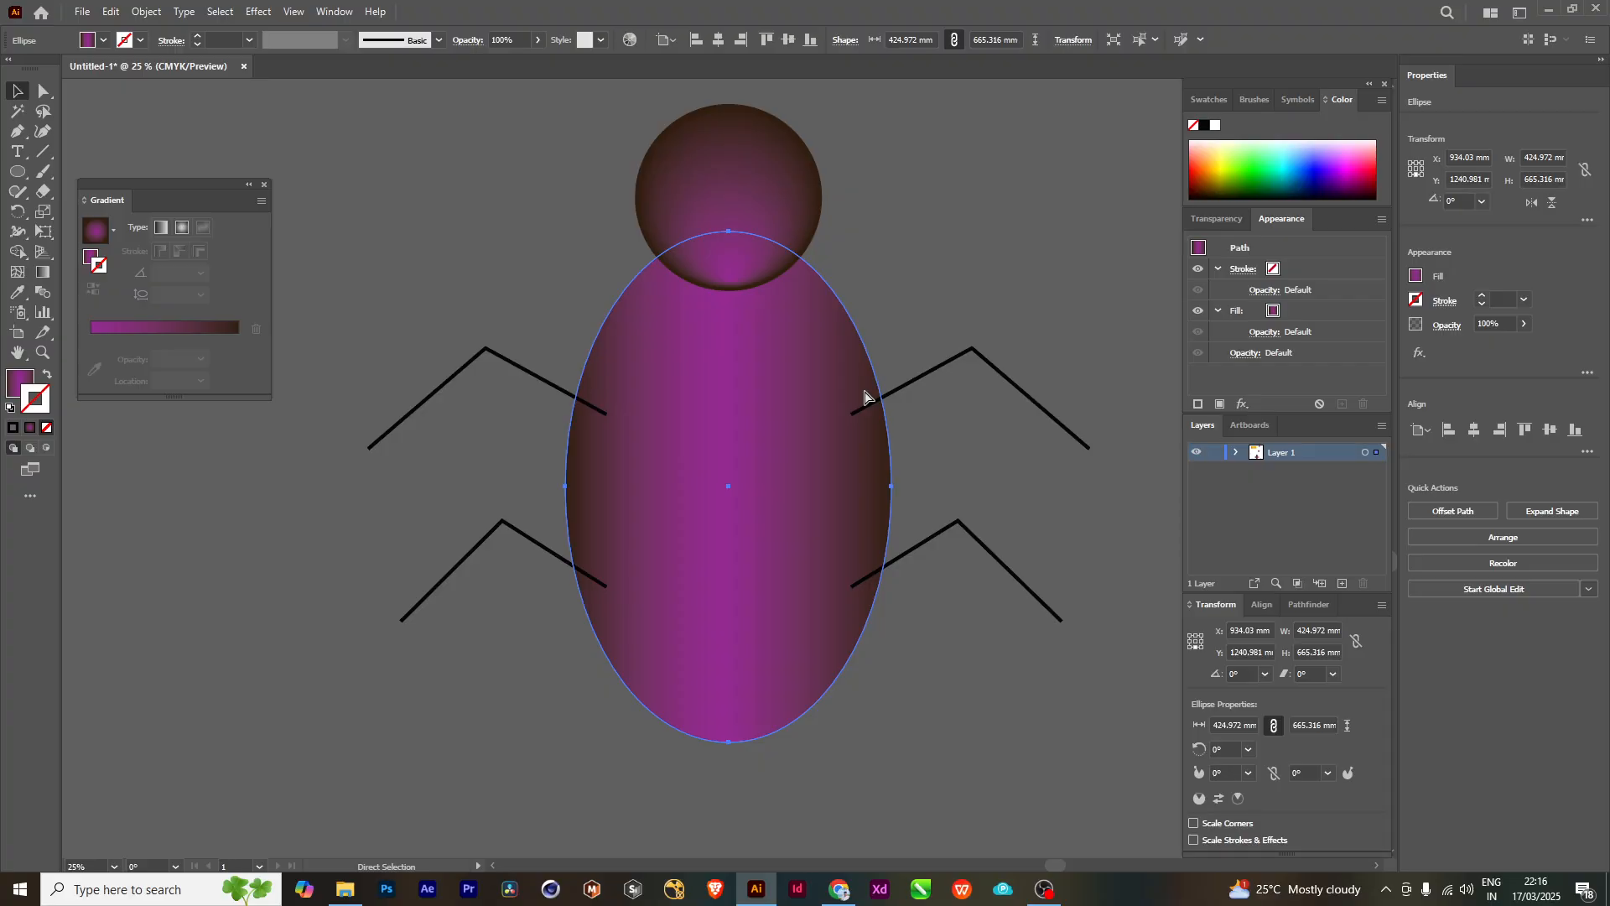
{"action": "key", "text": "v"}
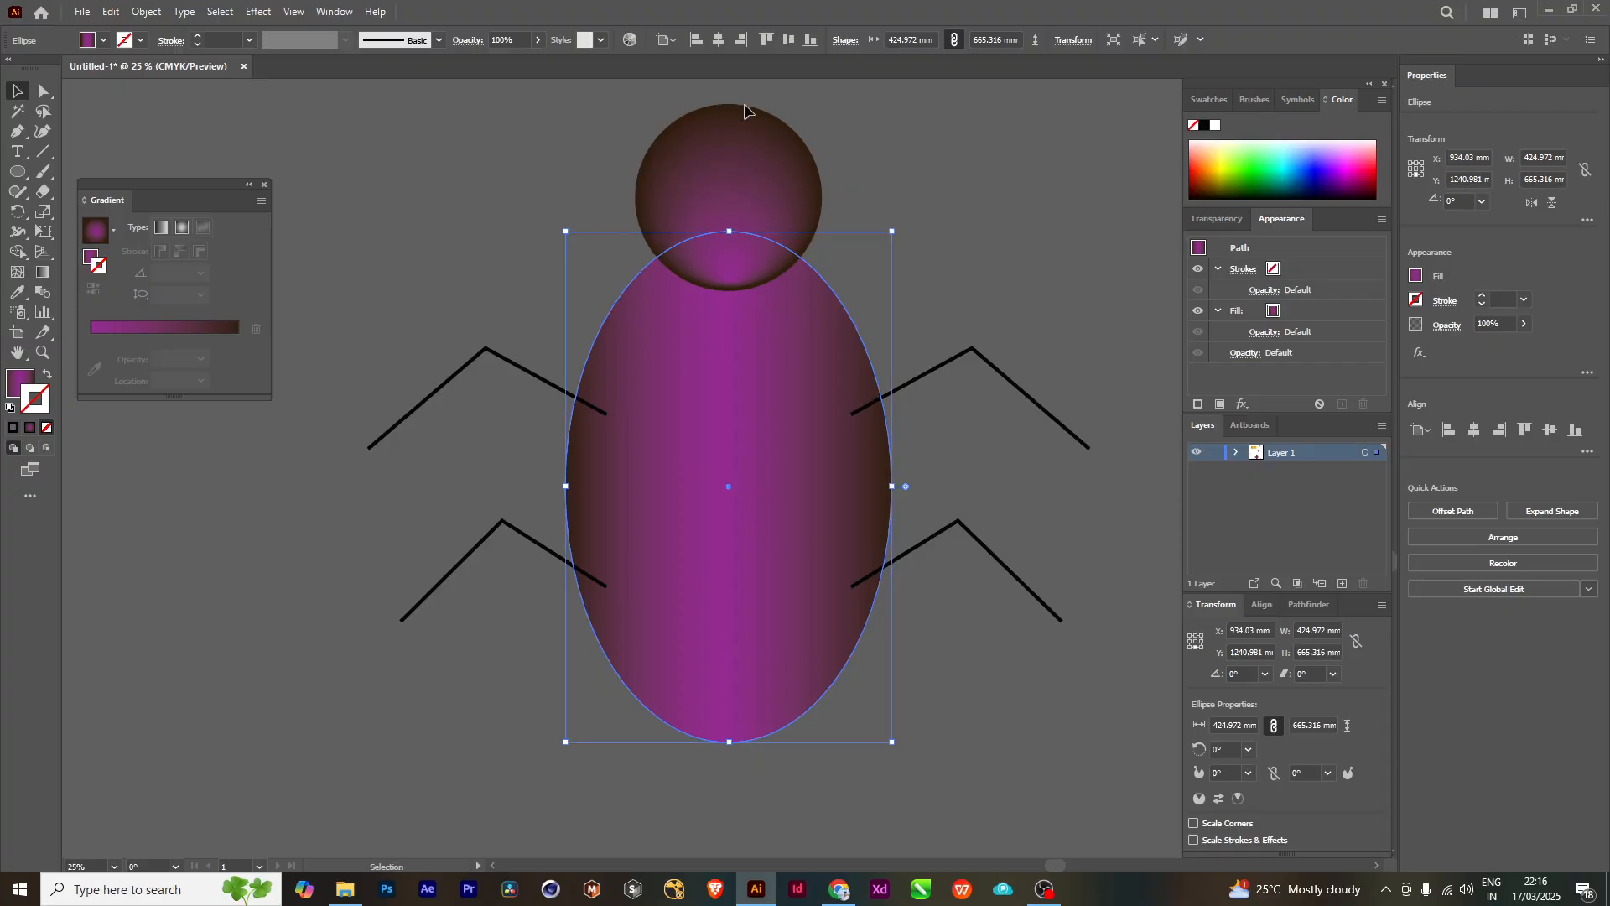
{"action": "right_click", "coordinate": [723, 375]}
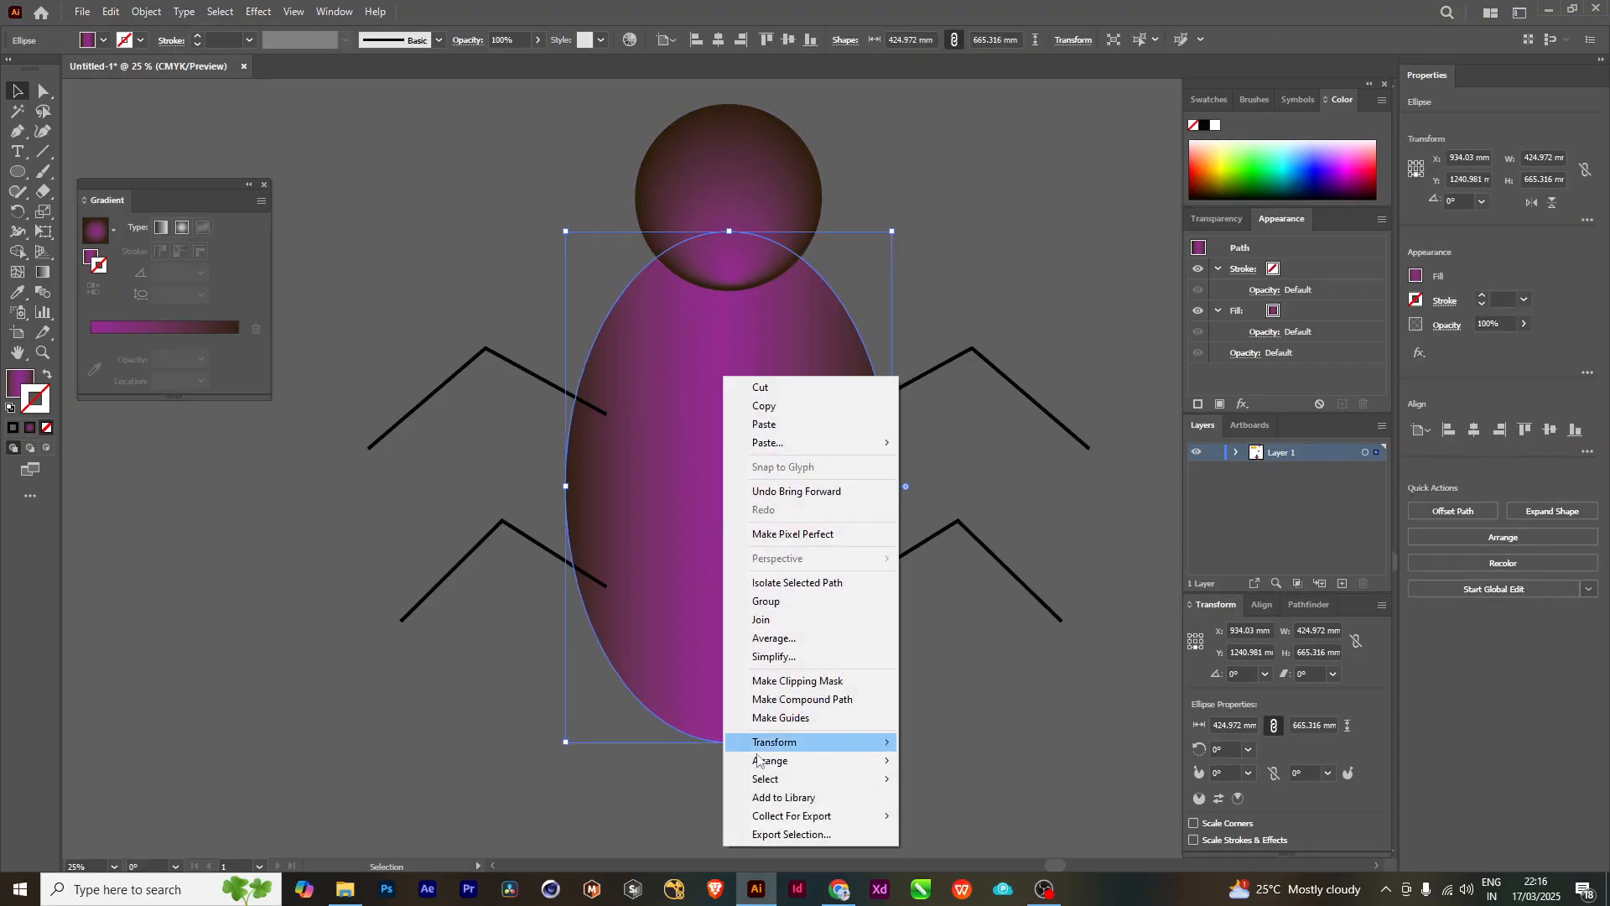
{"action": "mouse_move", "coordinate": [757, 760]}
{"action": "left_click", "coordinate": [953, 761]}
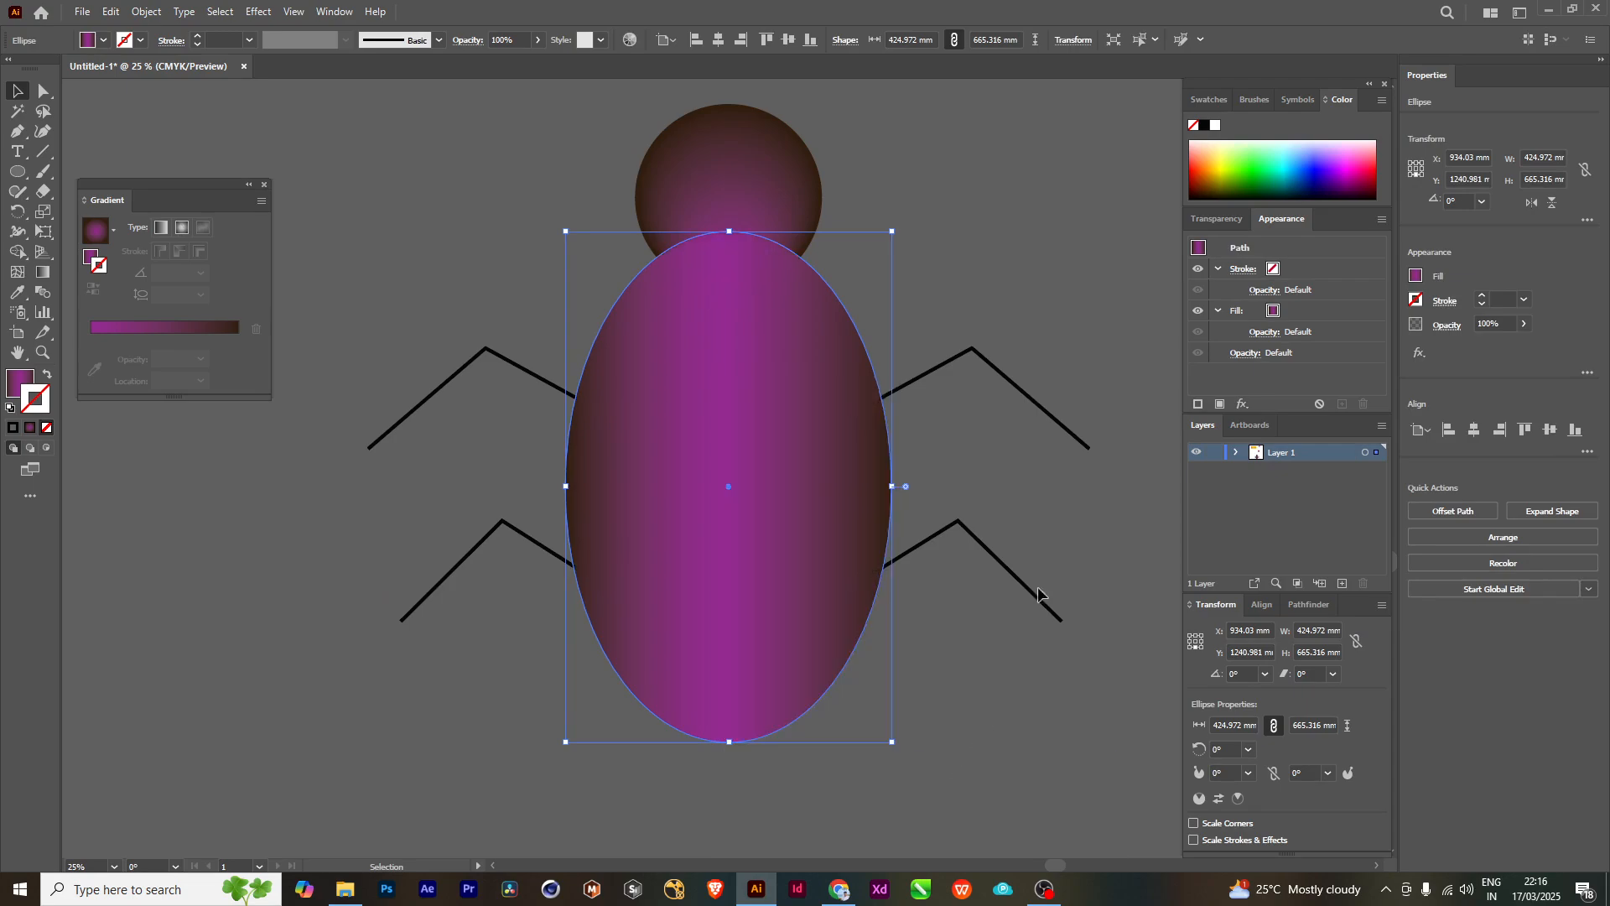
{"action": "left_click", "coordinate": [1033, 262]}
- Select the whole bug figure, move it up and to the right below the pink gradient rectangle, and deselect it
{"action": "scroll", "coordinate": [965, 415], "scroll_direction": "down", "scroll_amount": 1}
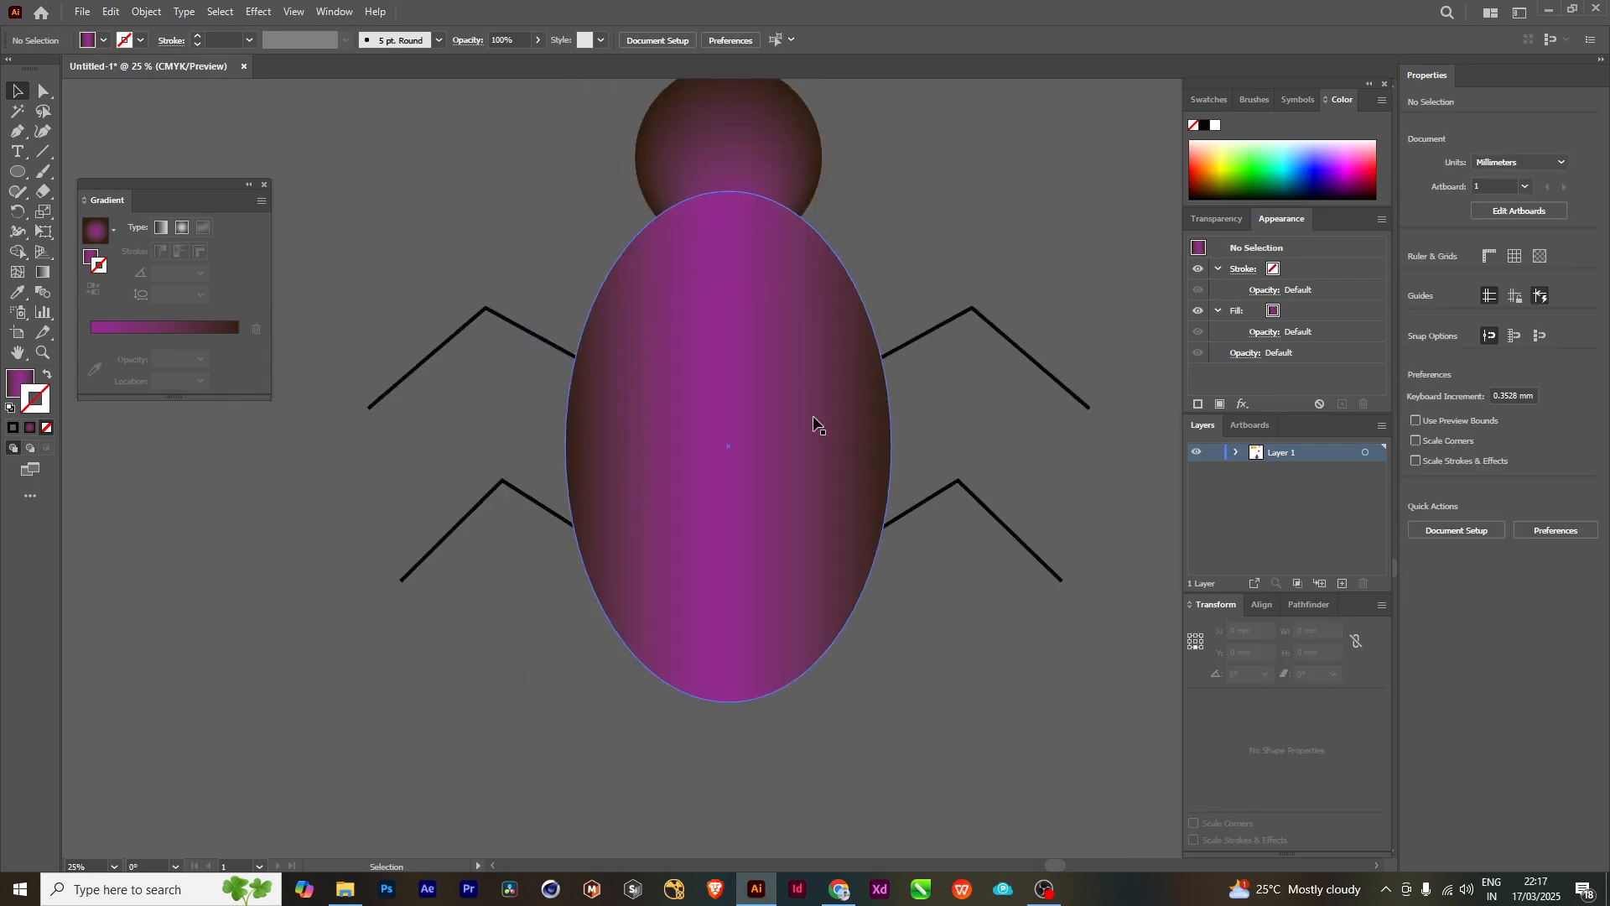
{"action": "scroll", "coordinate": [813, 419], "scroll_direction": "down", "scroll_amount": 2}
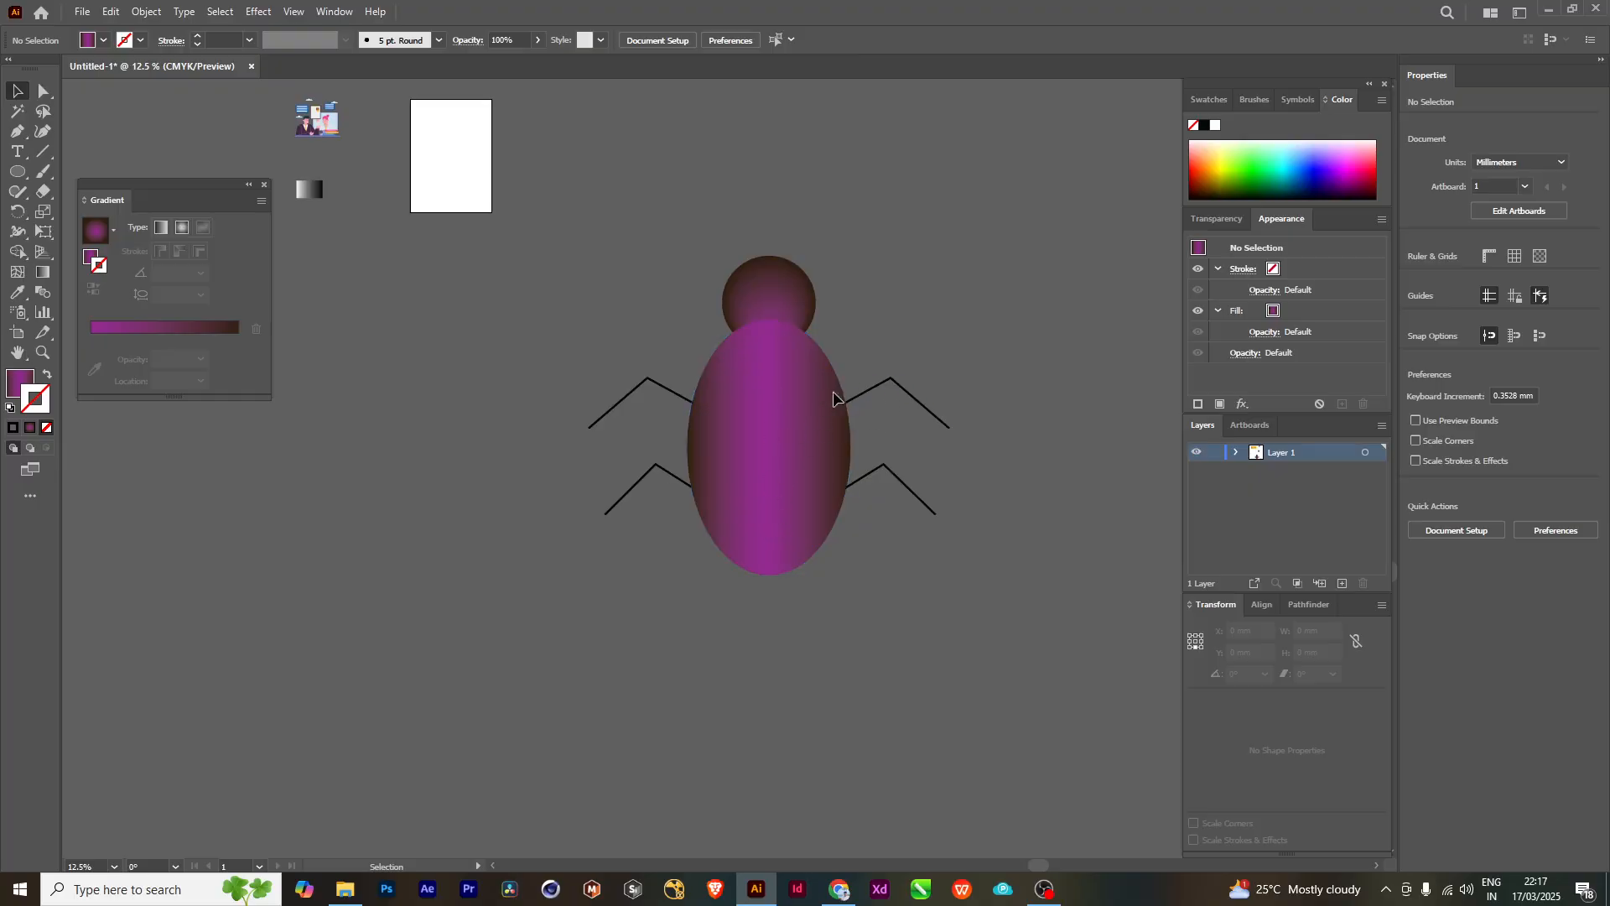
{"action": "left_click_drag", "start_coordinate": [942, 573], "coordinate": [895, 618]}
{"action": "scroll", "coordinate": [794, 467], "scroll_direction": "down", "scroll_amount": 1}
{"action": "left_click_drag", "start_coordinate": [955, 437], "coordinate": [864, 460]}
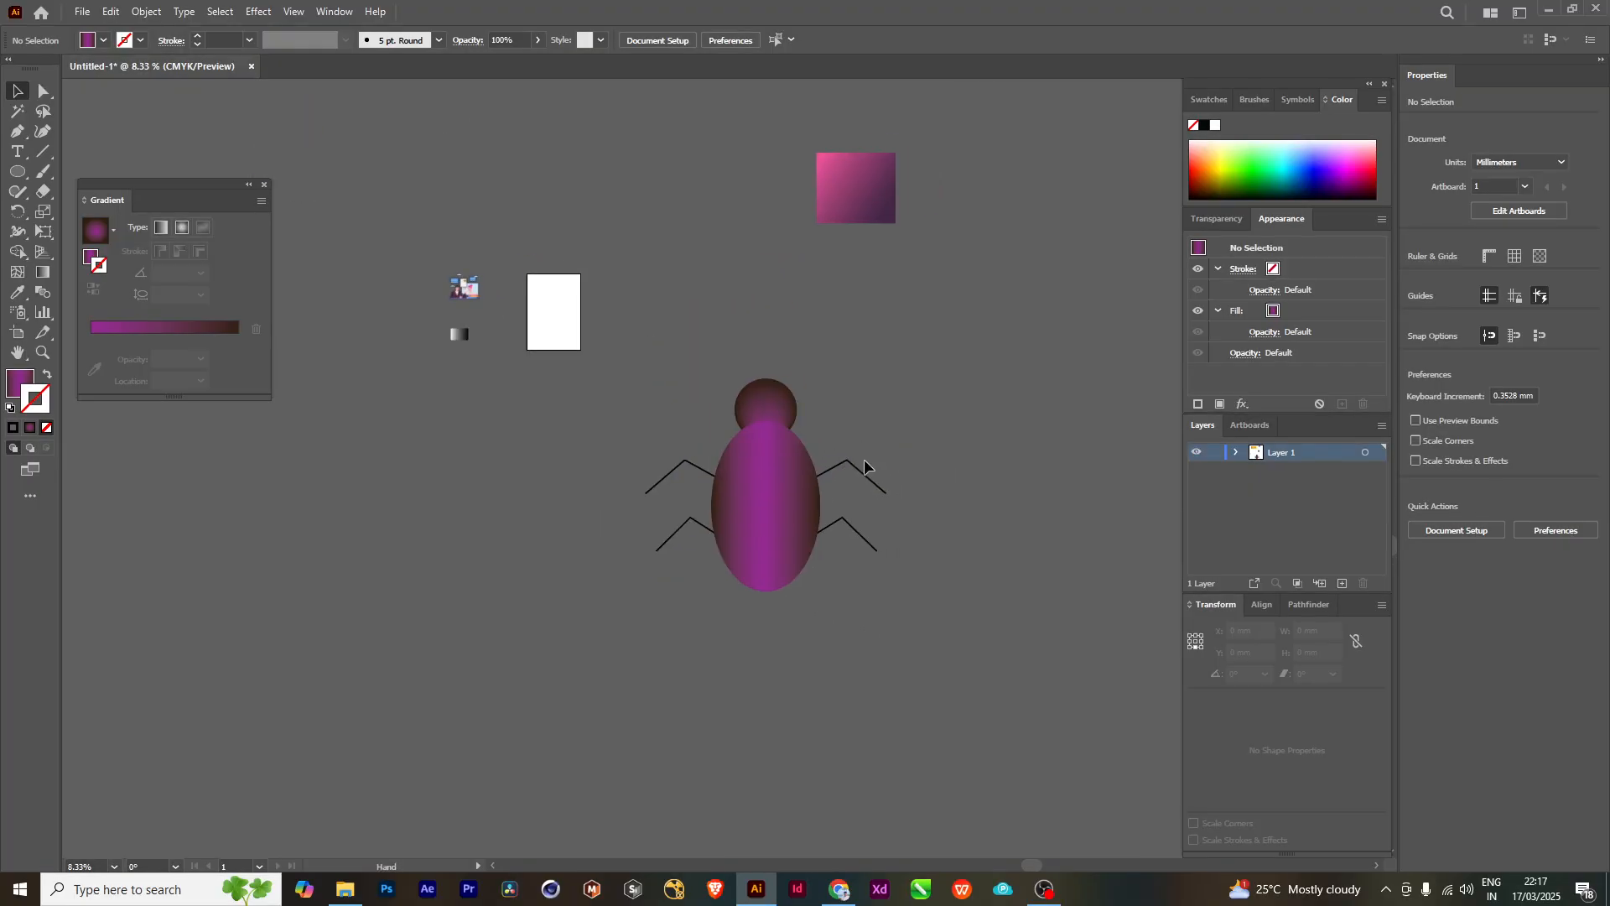
{"action": "left_click_drag", "start_coordinate": [620, 707], "coordinate": [618, 708]}
{"action": "left_click_drag", "start_coordinate": [771, 455], "coordinate": [1095, 459]}
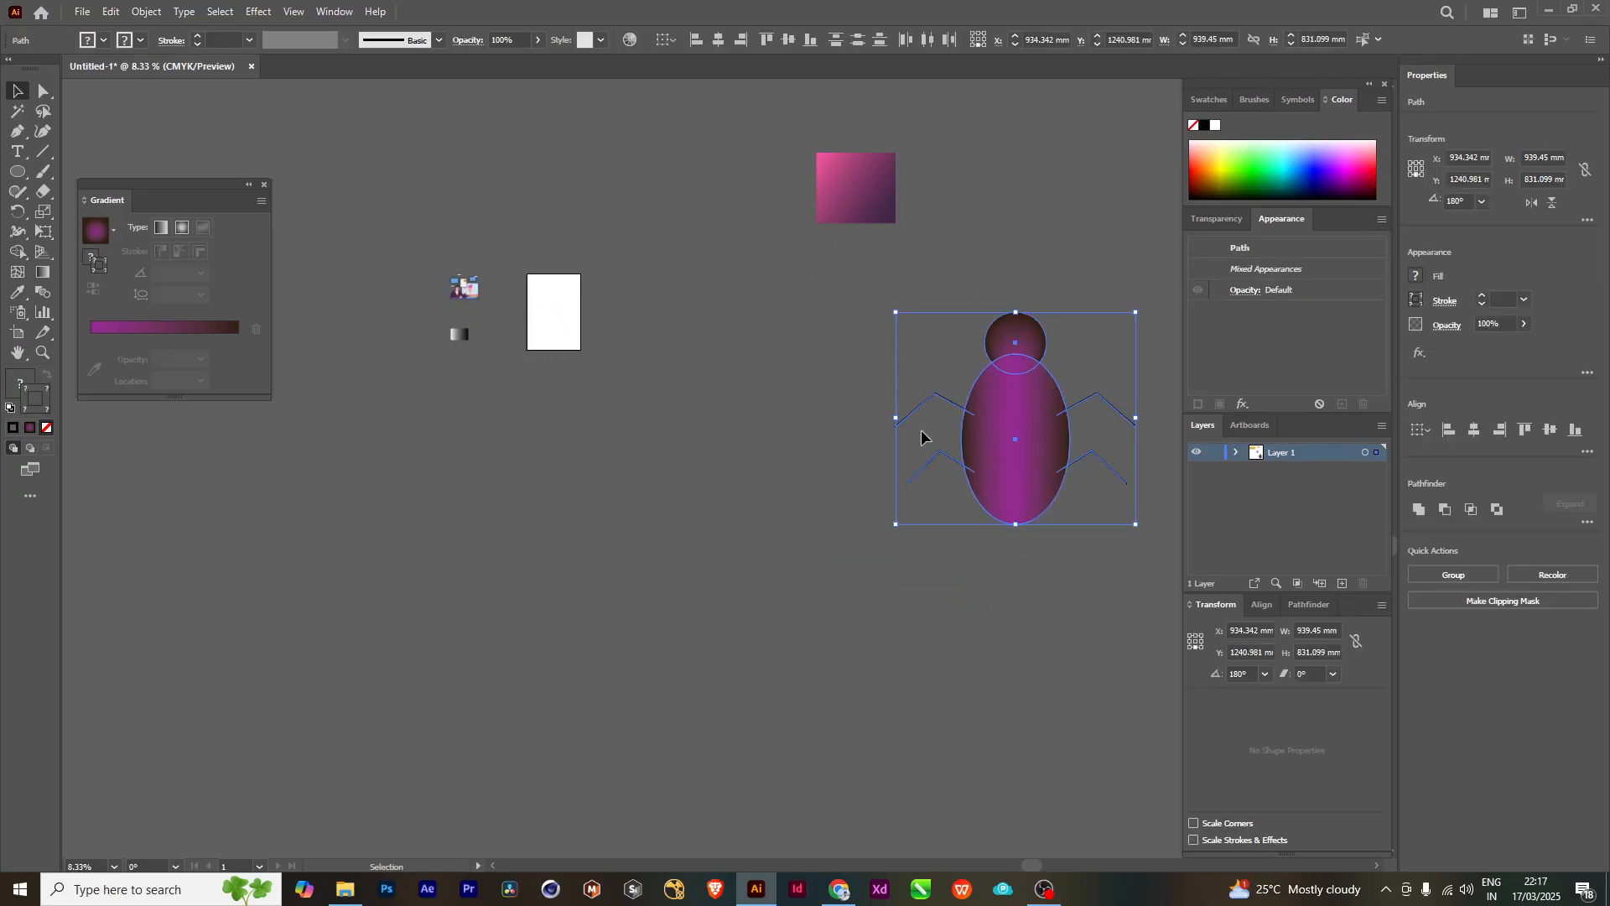
{"action": "left_click", "coordinate": [758, 552]}
- Select the whole bug figure and move it to the empty area directly above the two orange-yellow gradient rectangles
{"action": "left_click_drag", "start_coordinate": [970, 407], "coordinate": [927, 510]}
{"action": "scroll", "coordinate": [504, 373], "scroll_direction": "up", "scroll_amount": 1}
{"action": "scroll", "coordinate": [676, 267], "scroll_direction": "up", "scroll_amount": 1}
{"action": "left_click_drag", "start_coordinate": [676, 268], "coordinate": [623, 587]}
{"action": "scroll", "coordinate": [855, 528], "scroll_direction": "down", "scroll_amount": 2}
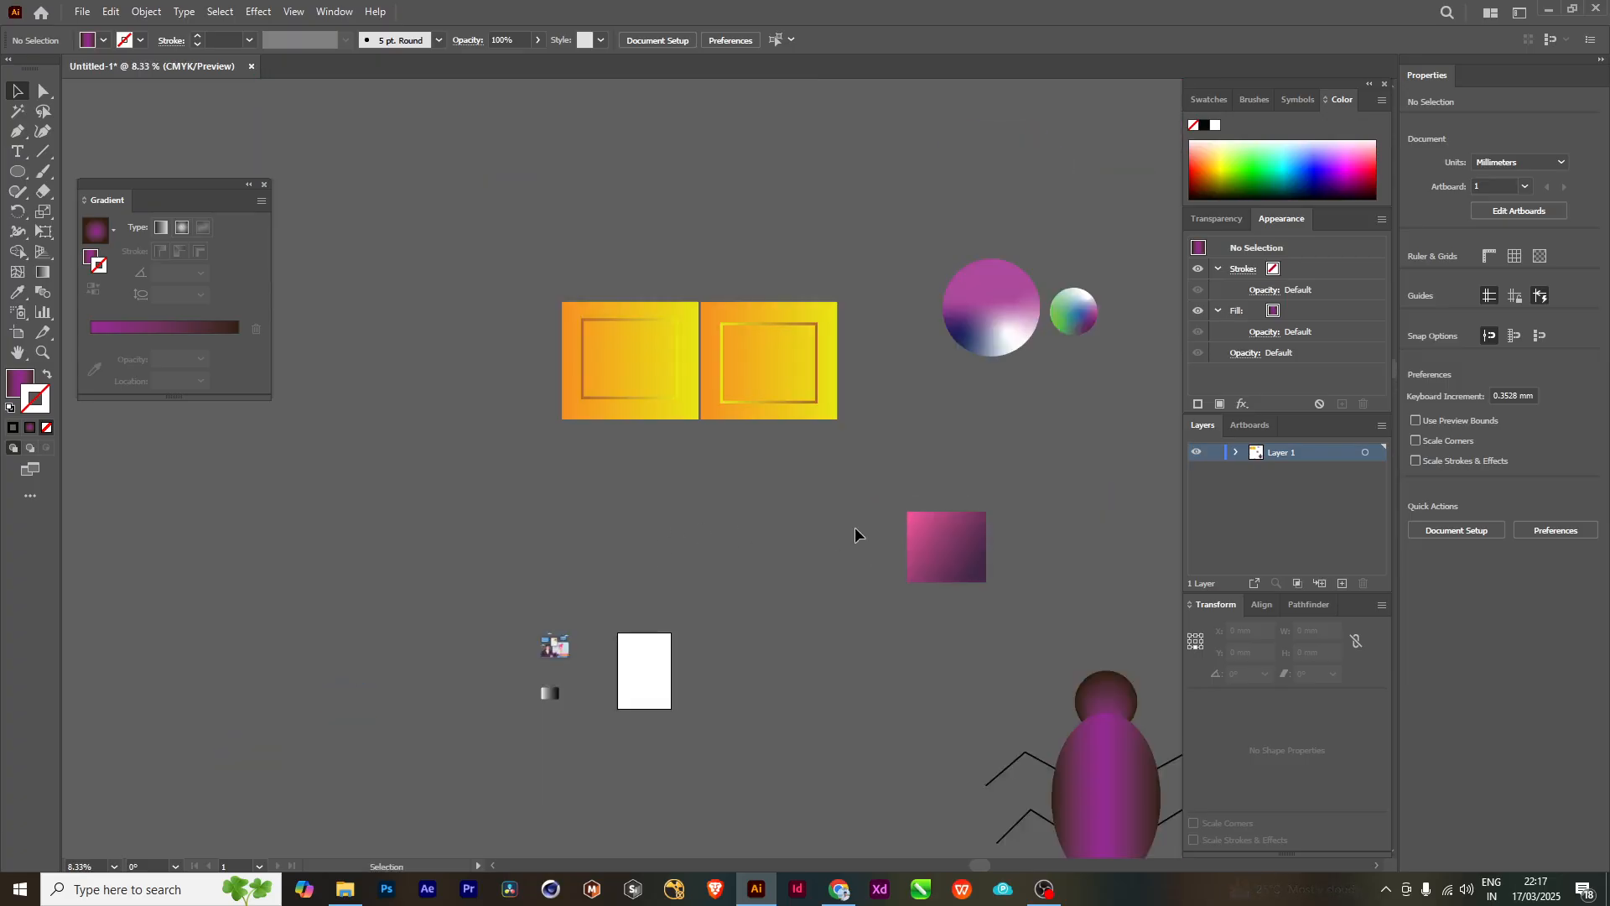
{"action": "left_click_drag", "start_coordinate": [854, 528], "coordinate": [713, 500]}
{"action": "left_click_drag", "start_coordinate": [861, 856], "coordinate": [1114, 669]}
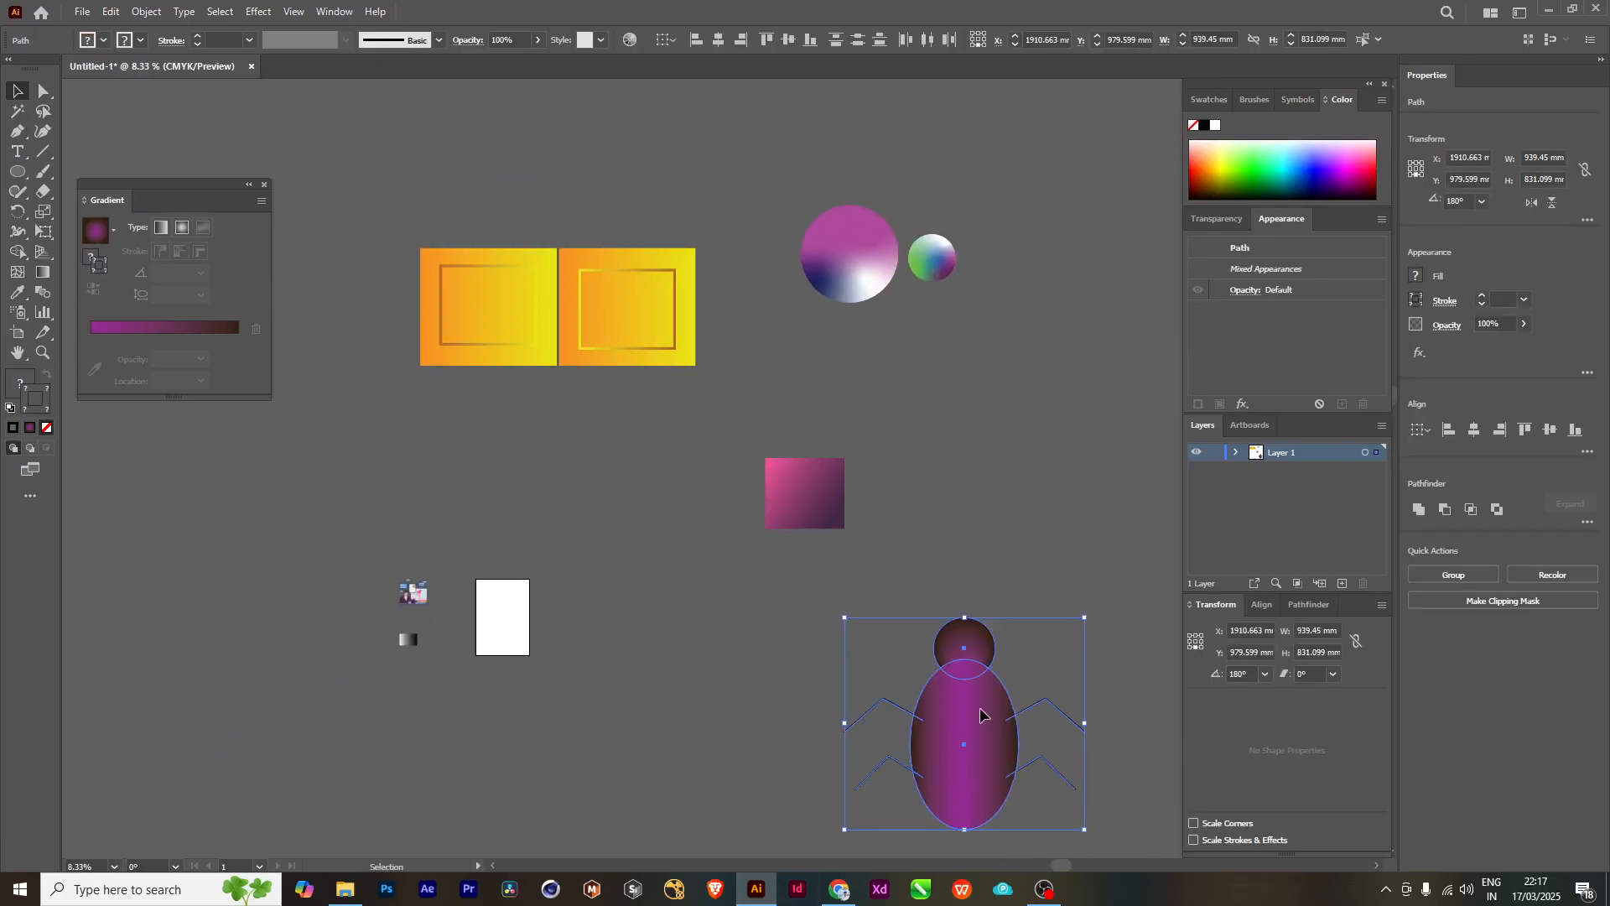
{"action": "left_click_drag", "start_coordinate": [979, 707], "coordinate": [498, 114]}
{"action": "left_click_drag", "start_coordinate": [648, 262], "coordinate": [709, 485]}
{"action": "scroll", "coordinate": [641, 428], "scroll_direction": "up", "scroll_amount": 1}
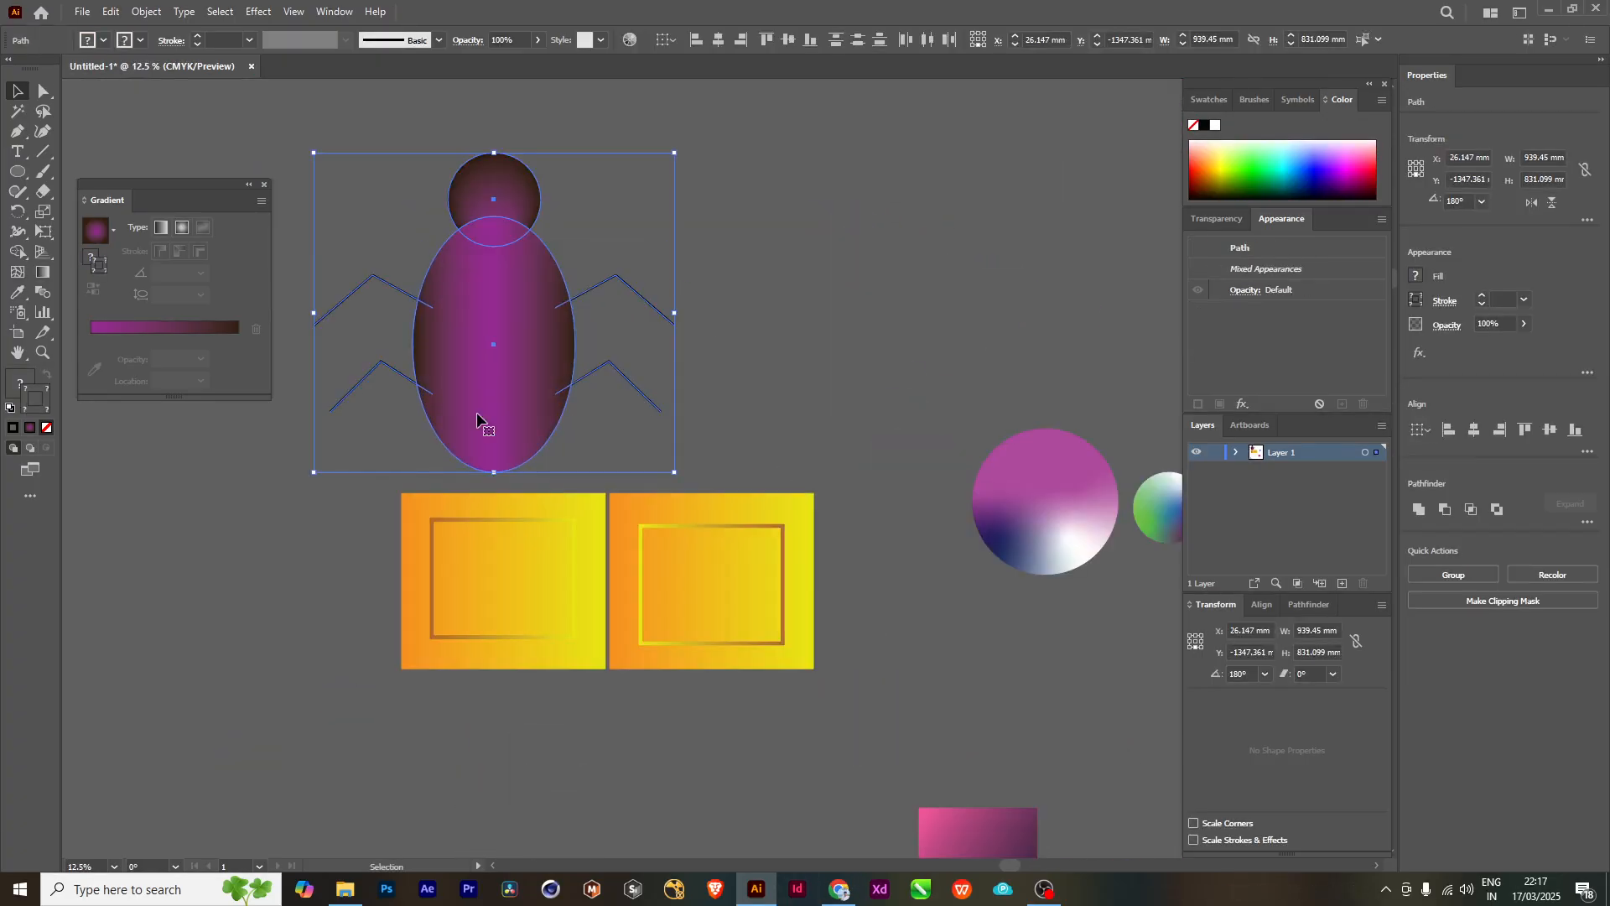
{"action": "left_click_drag", "start_coordinate": [950, 278], "coordinate": [927, 298]}
{"action": "left_click_drag", "start_coordinate": [688, 601], "coordinate": [721, 600]}
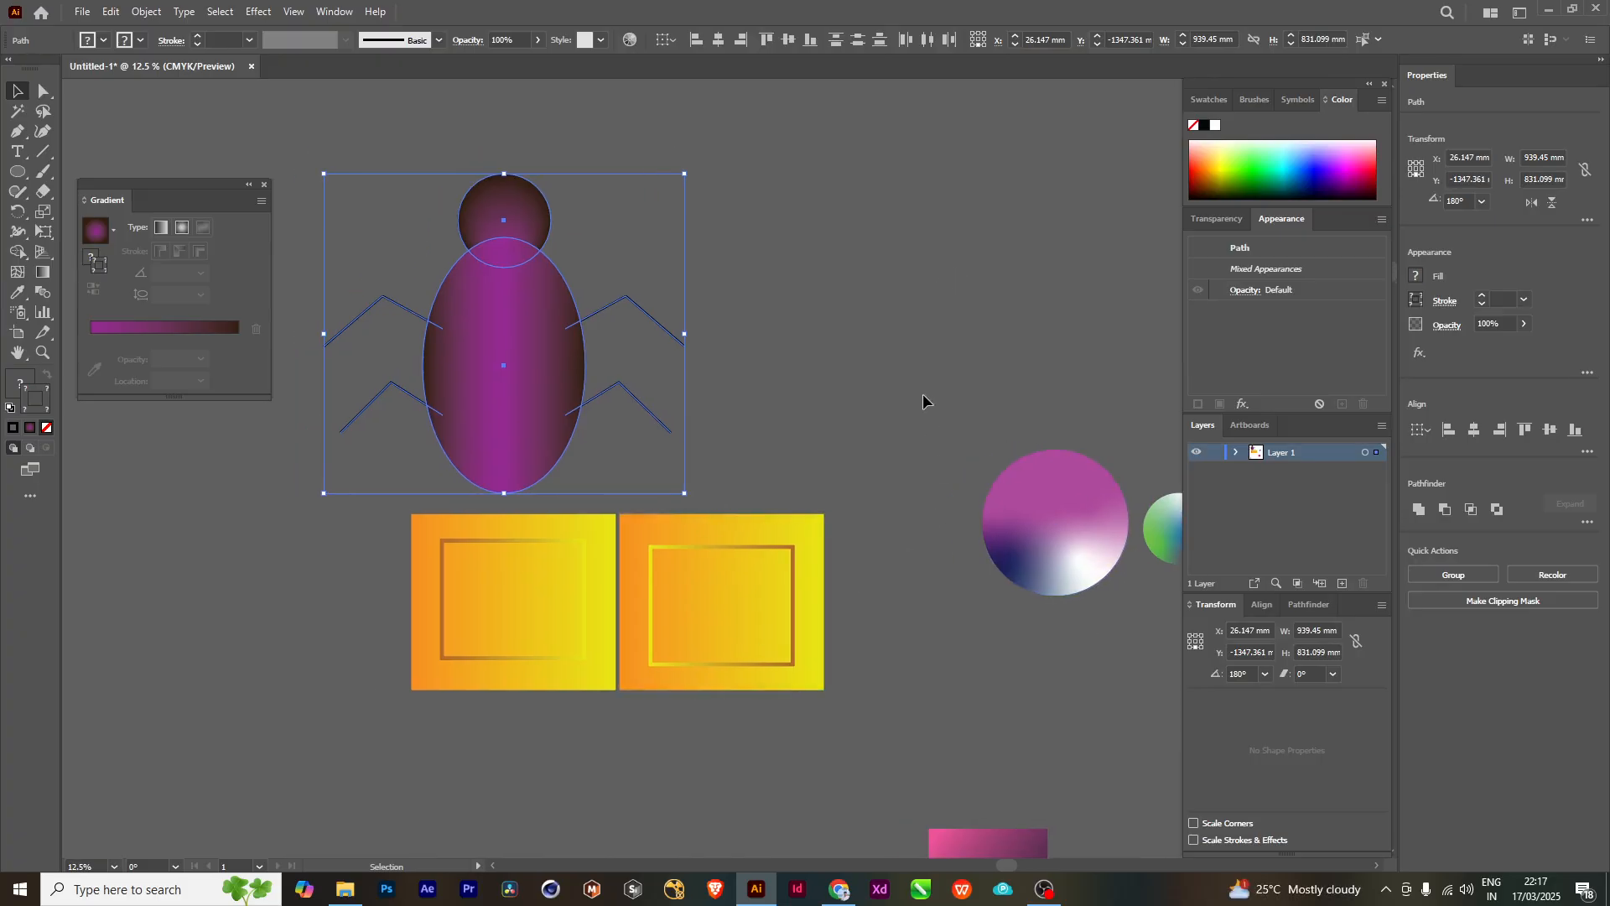